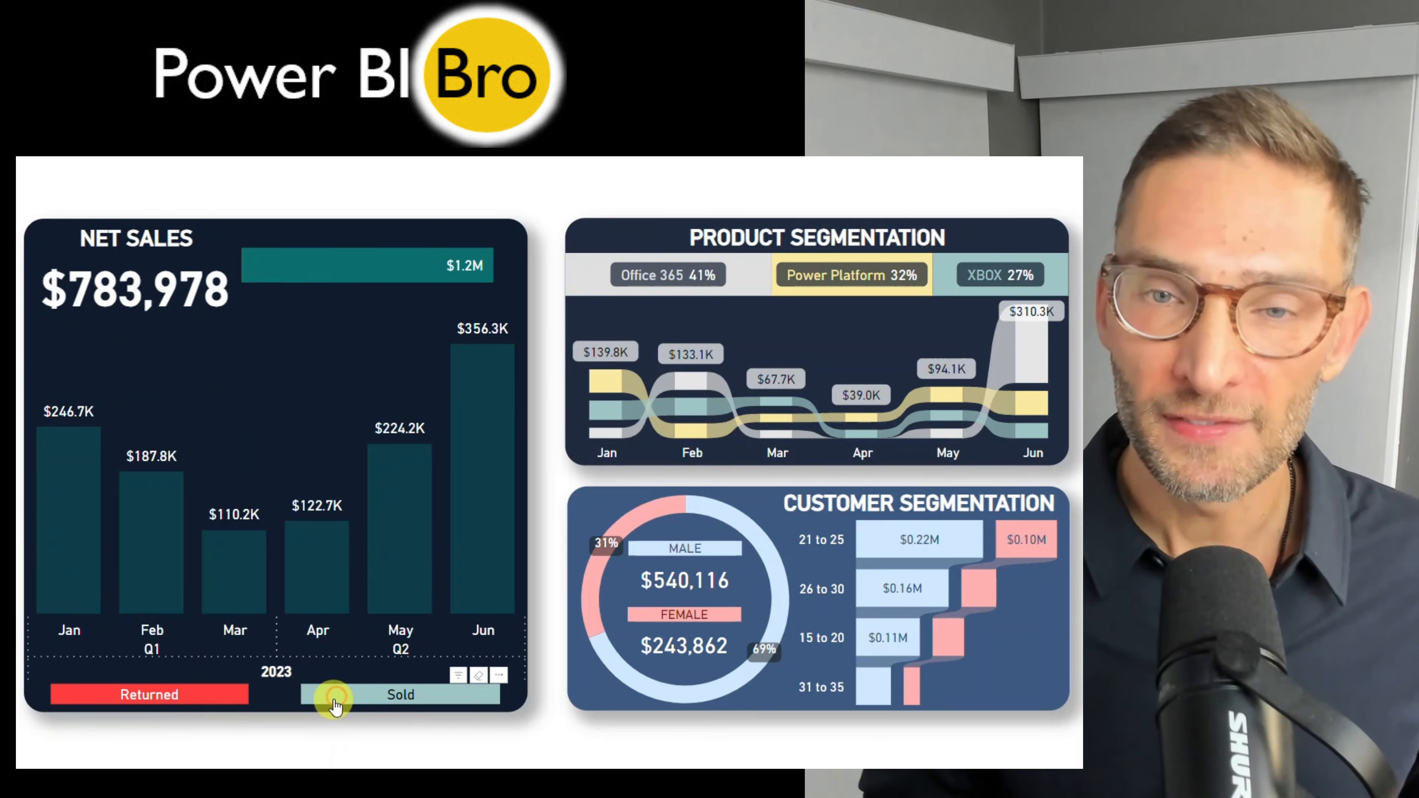
Filter the Net Sales widget by the Sold and Returned statuses and clear the status filter.
{"action": "left_click", "coordinate": [334, 697]}
{"action": "left_click", "coordinate": [229, 697]}
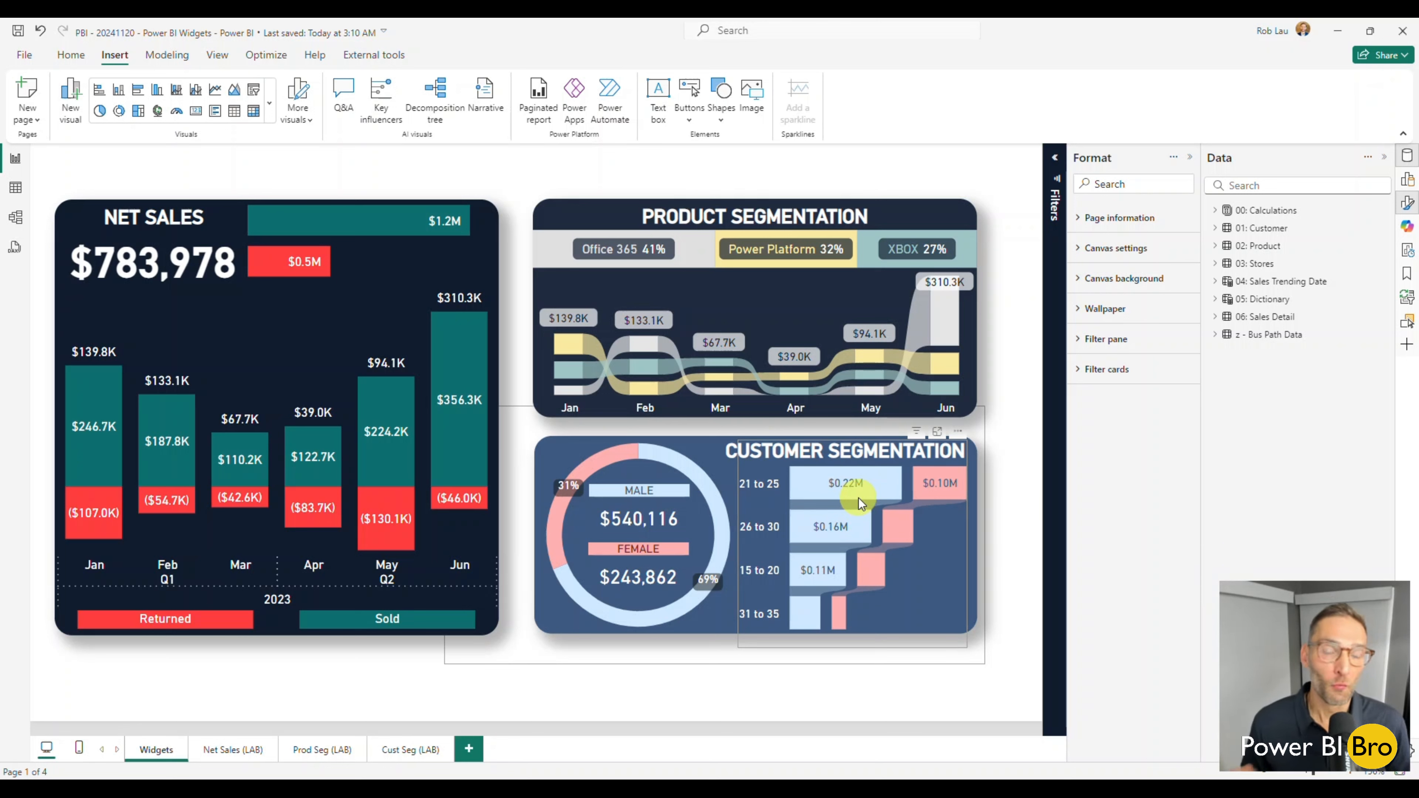
{"action": "mouse_move", "coordinate": [858, 498]}
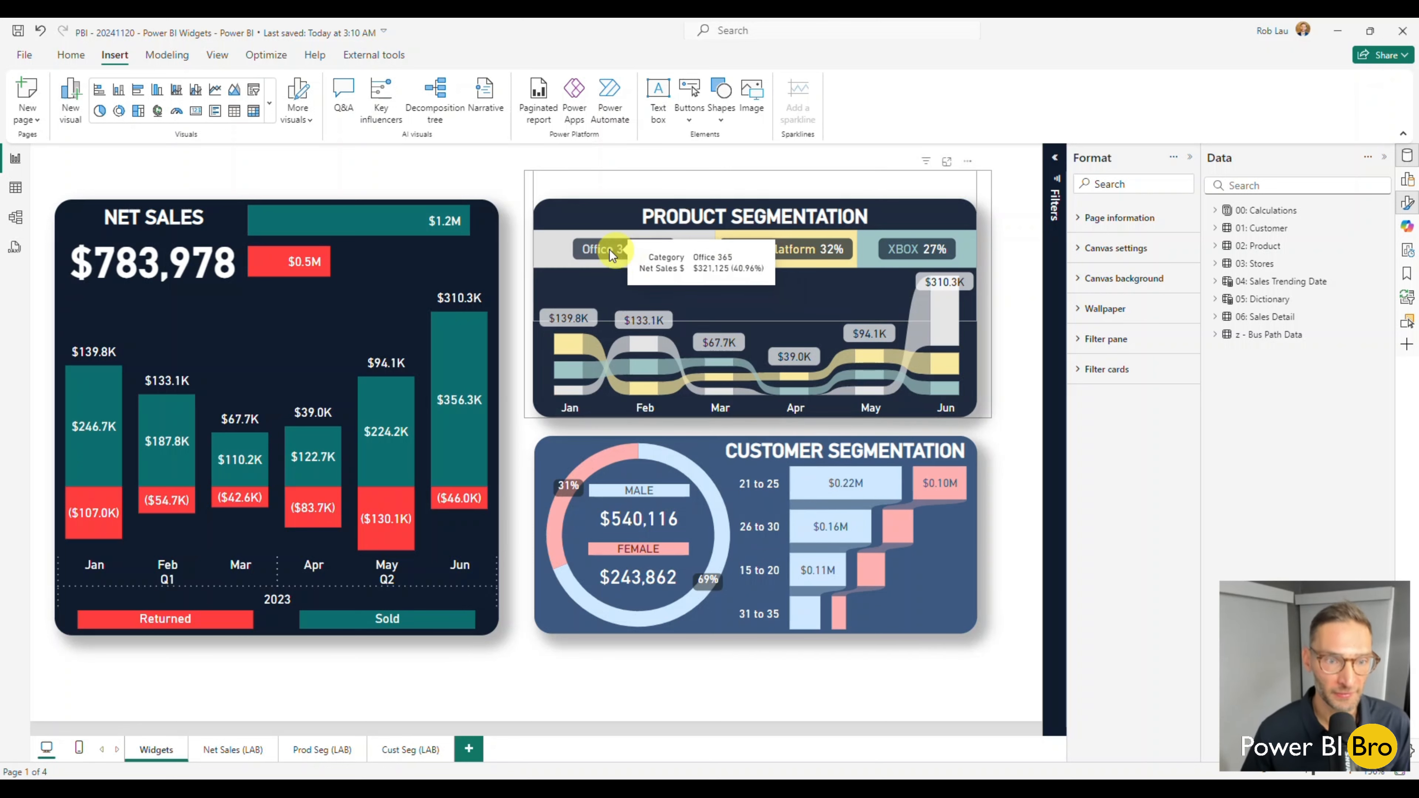
{"action": "mouse_move", "coordinate": [686, 471]}
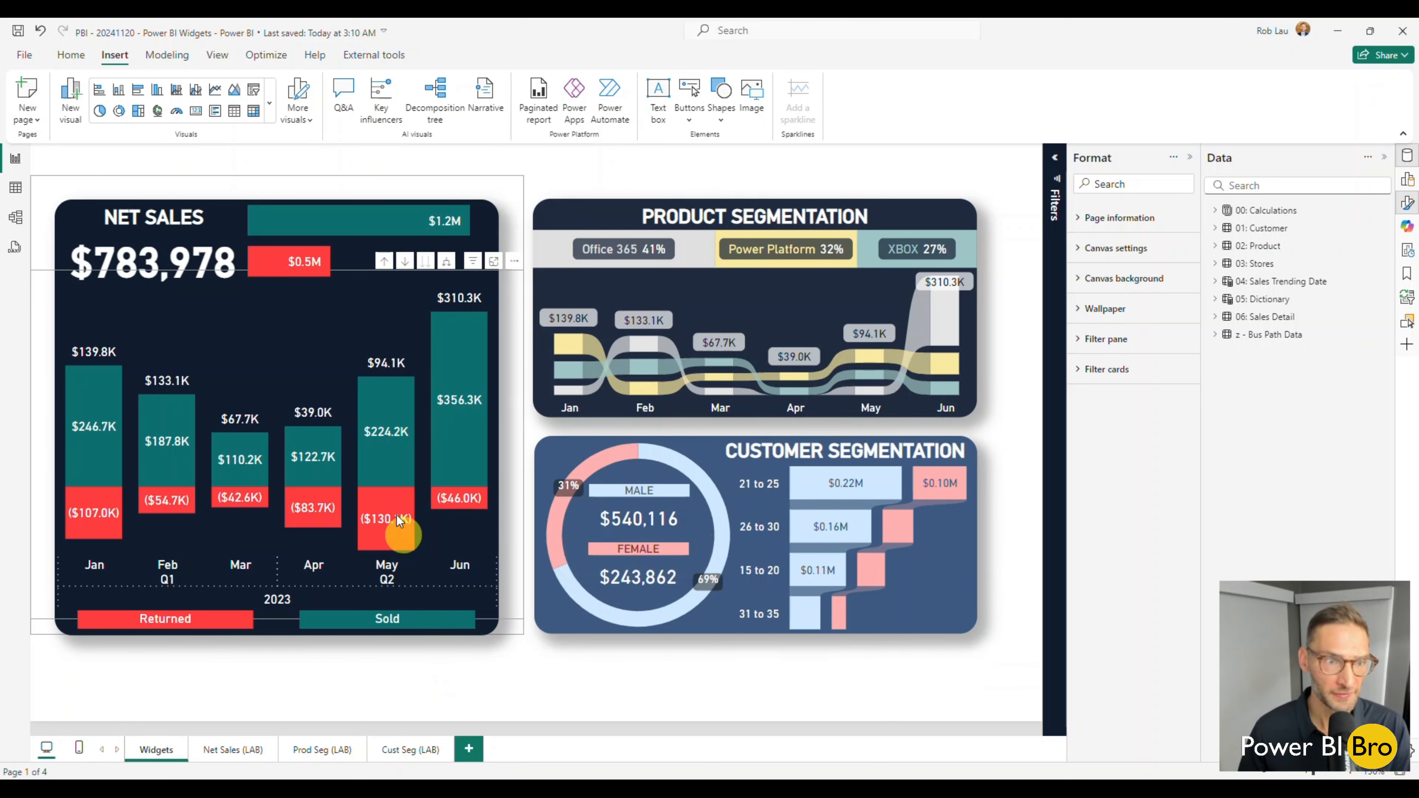
{"action": "left_click", "coordinate": [190, 626]}
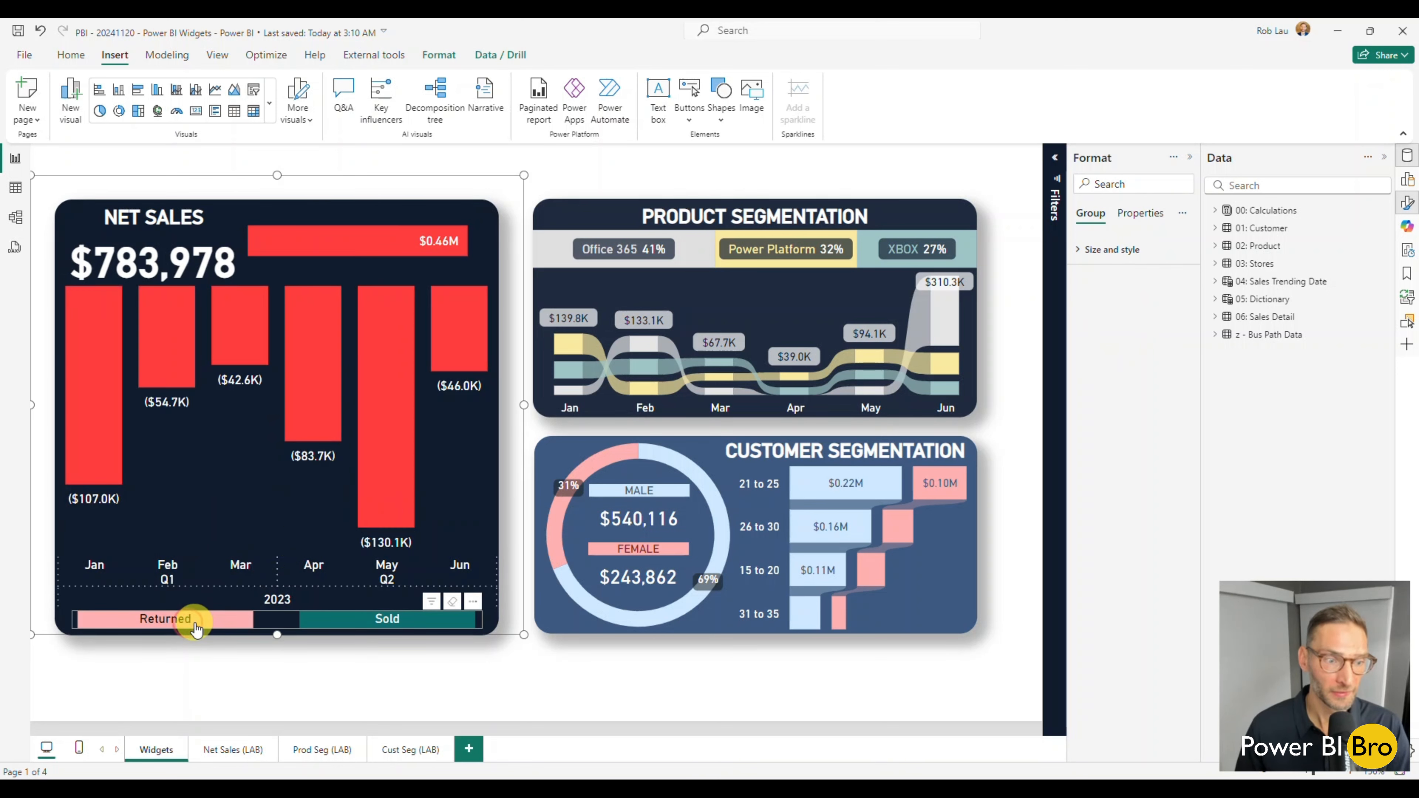
{"action": "left_click", "coordinate": [286, 618]}
Cross-filter the report by April's returned sales, and by the whole month of April, clearing each selection.
{"action": "left_click", "coordinate": [314, 507]}
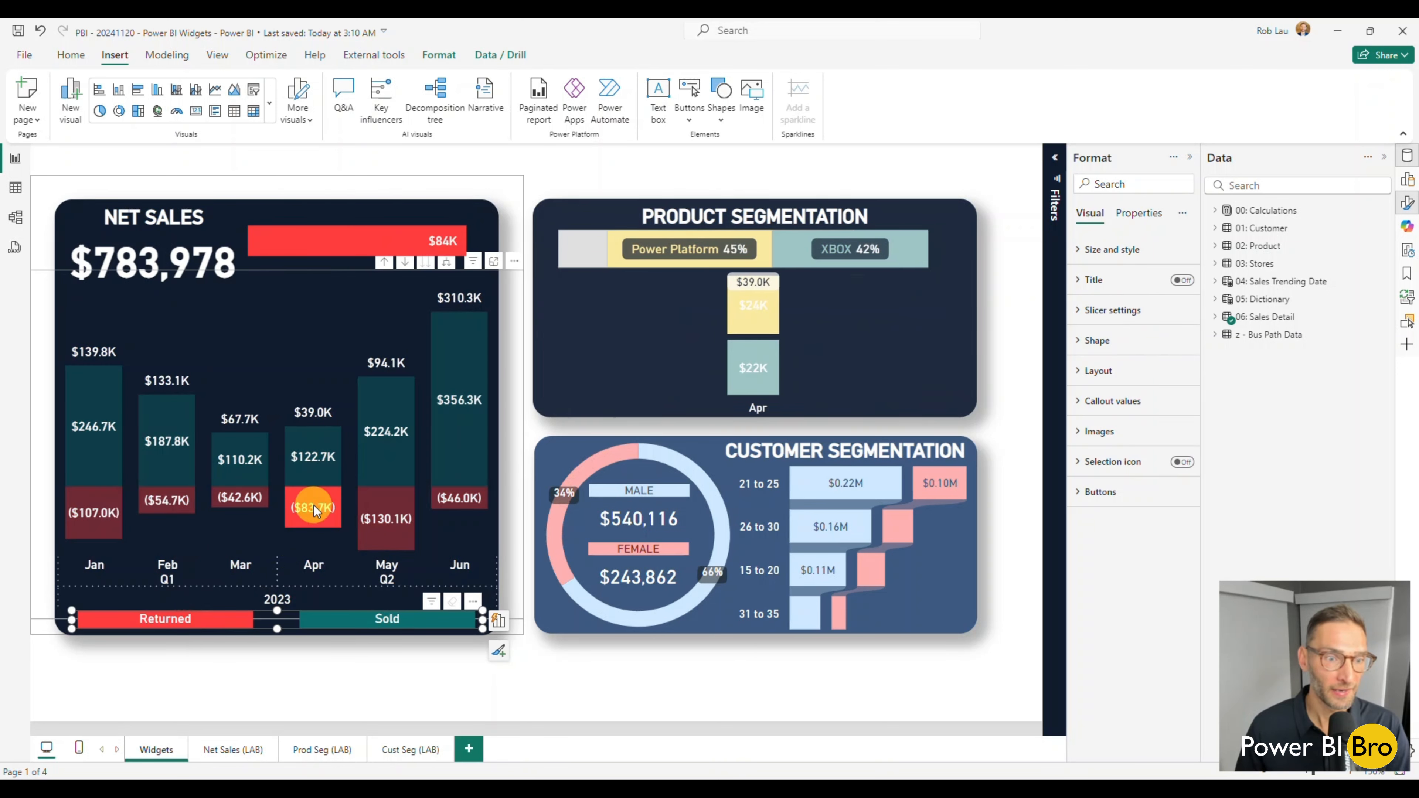
{"action": "left_click", "coordinate": [314, 511]}
{"action": "left_click", "coordinate": [313, 566]}
{"action": "left_click", "coordinate": [313, 566]}
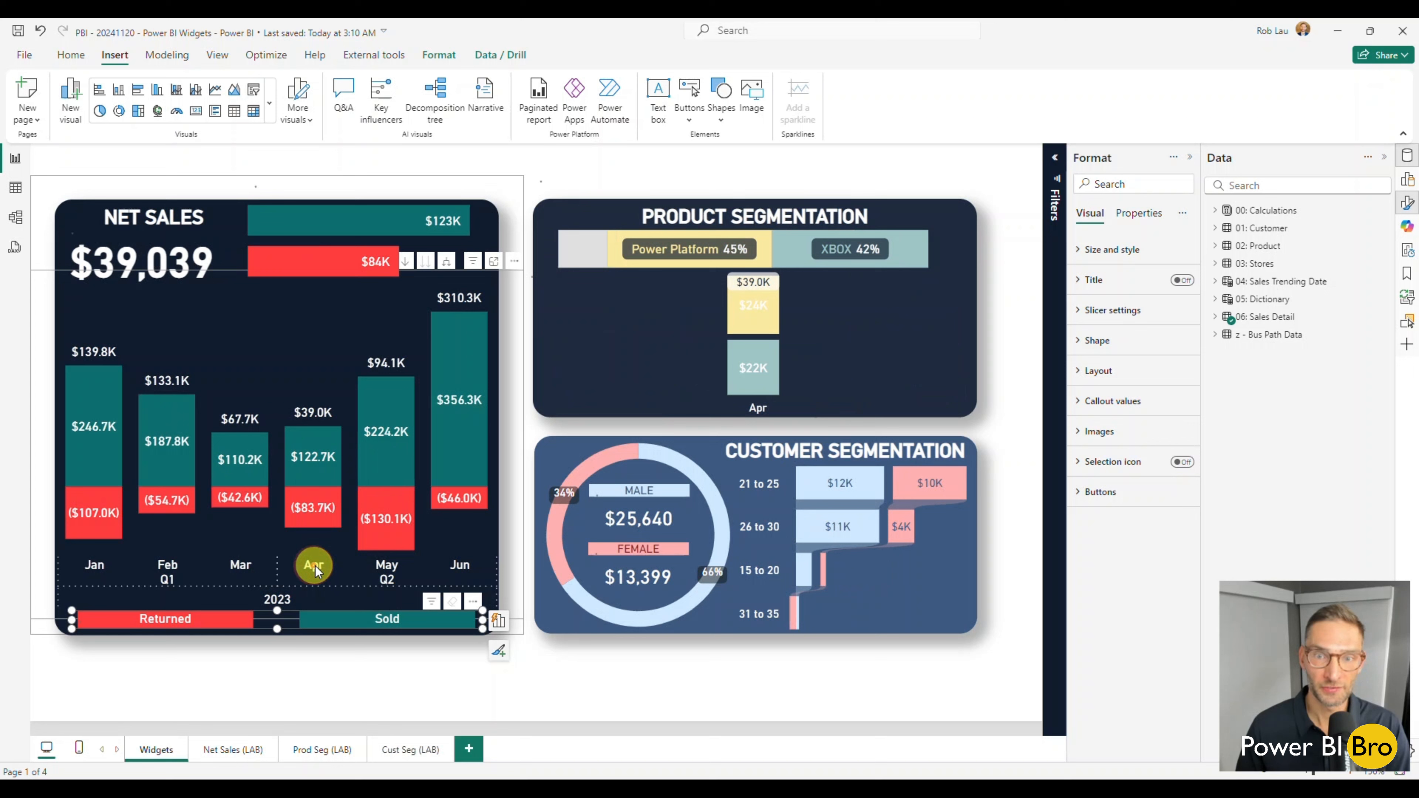
Cross-filter the report by Power Platform, Office 365 and XBOX in the Product Segmentation widget, clearing each selection.
{"action": "left_click", "coordinate": [731, 240]}
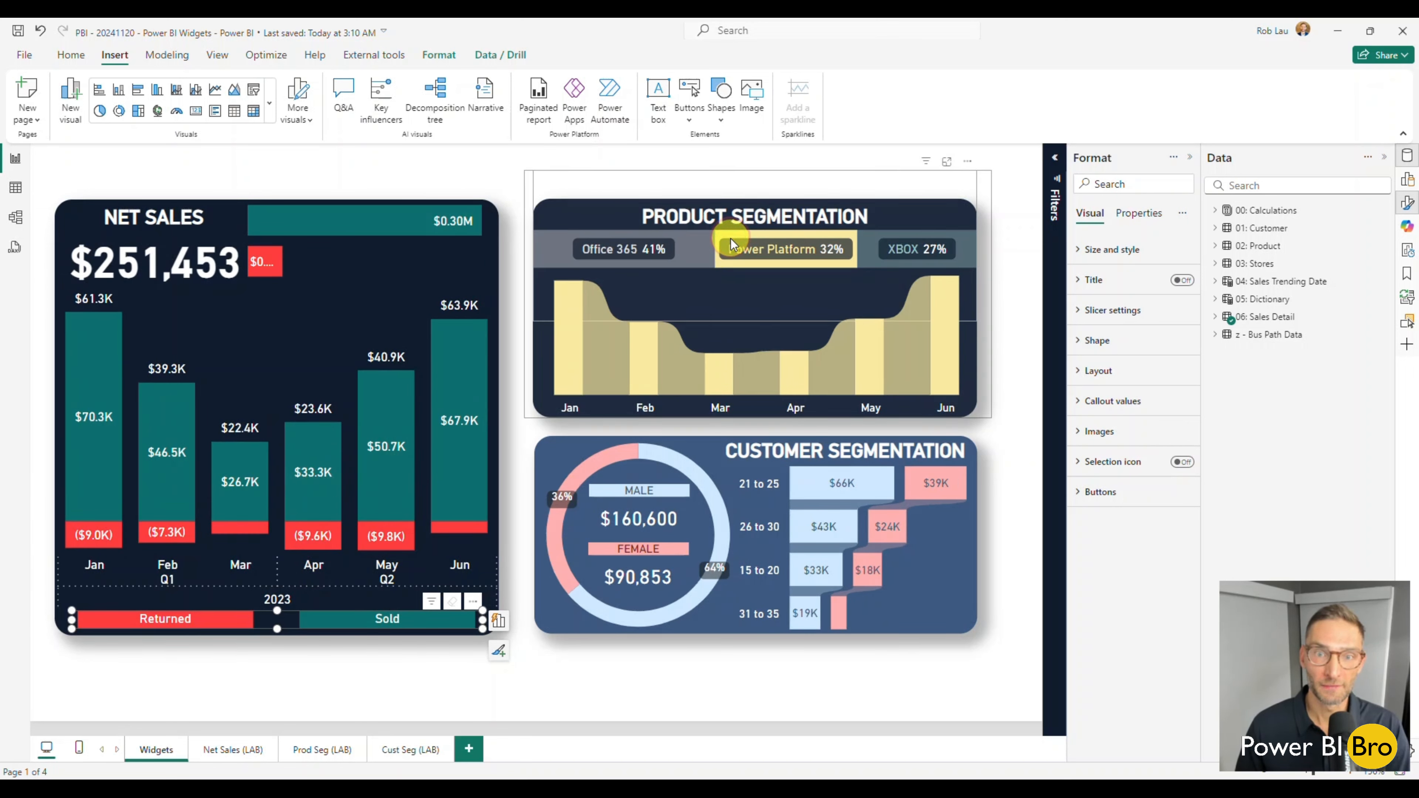
{"action": "left_click", "coordinate": [731, 239]}
{"action": "left_click", "coordinate": [680, 239]}
{"action": "left_click", "coordinate": [680, 240]}
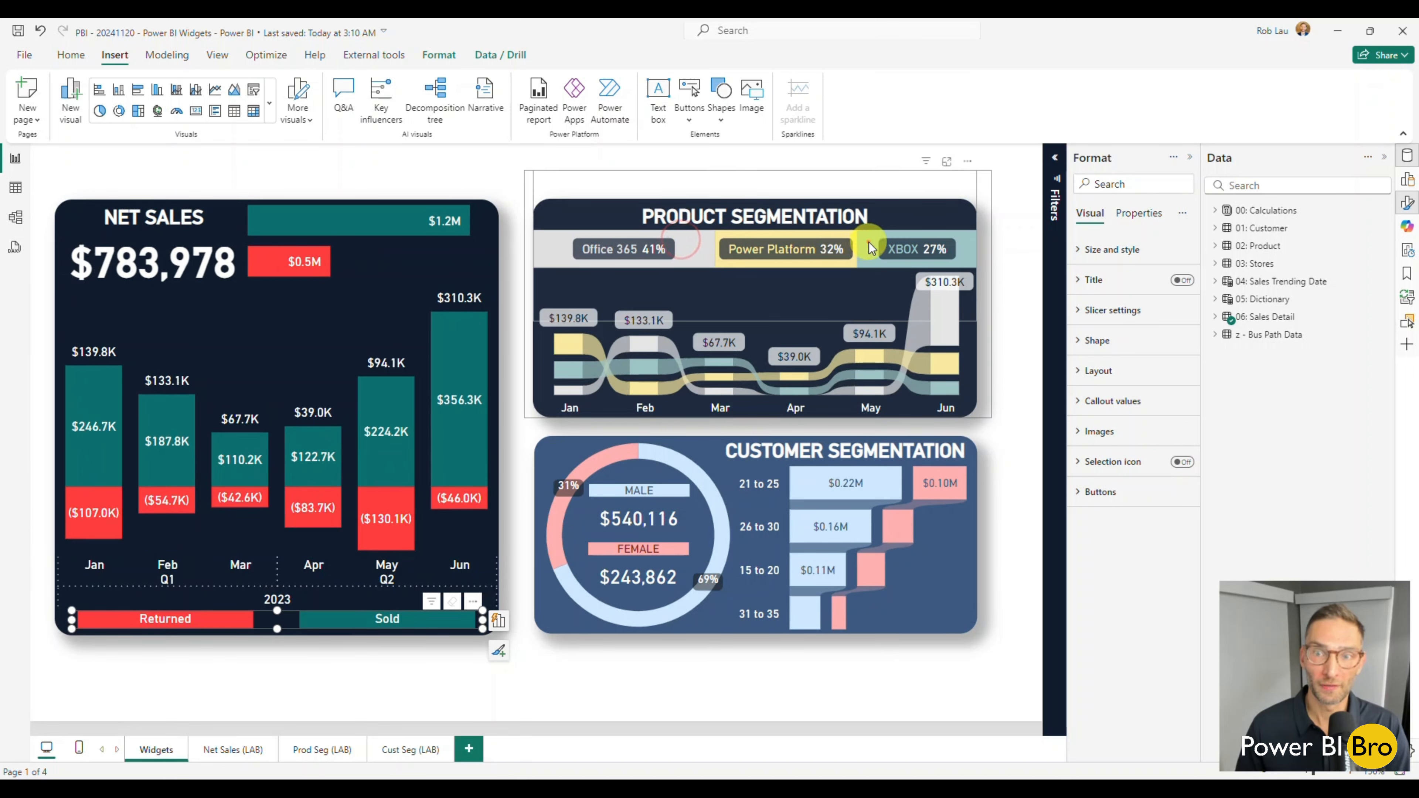
{"action": "left_click", "coordinate": [869, 243]}
{"action": "left_click", "coordinate": [869, 243]}
{"action": "left_click", "coordinate": [479, 590]}
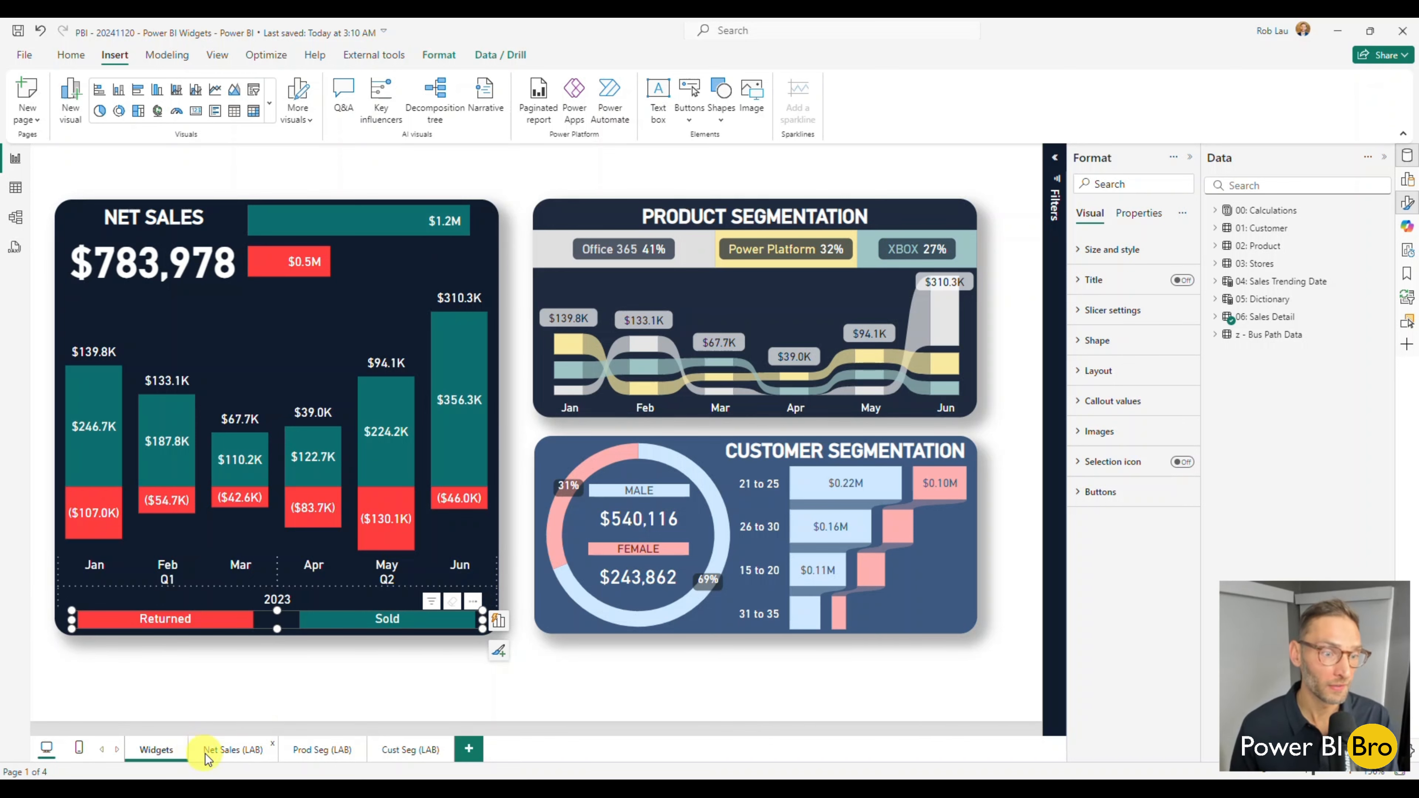
Look through the Net Sales (LAB), Prod Seg (LAB) and Cust Seg (LAB) pages and return to the Widgets page.
{"action": "left_click", "coordinate": [229, 752]}
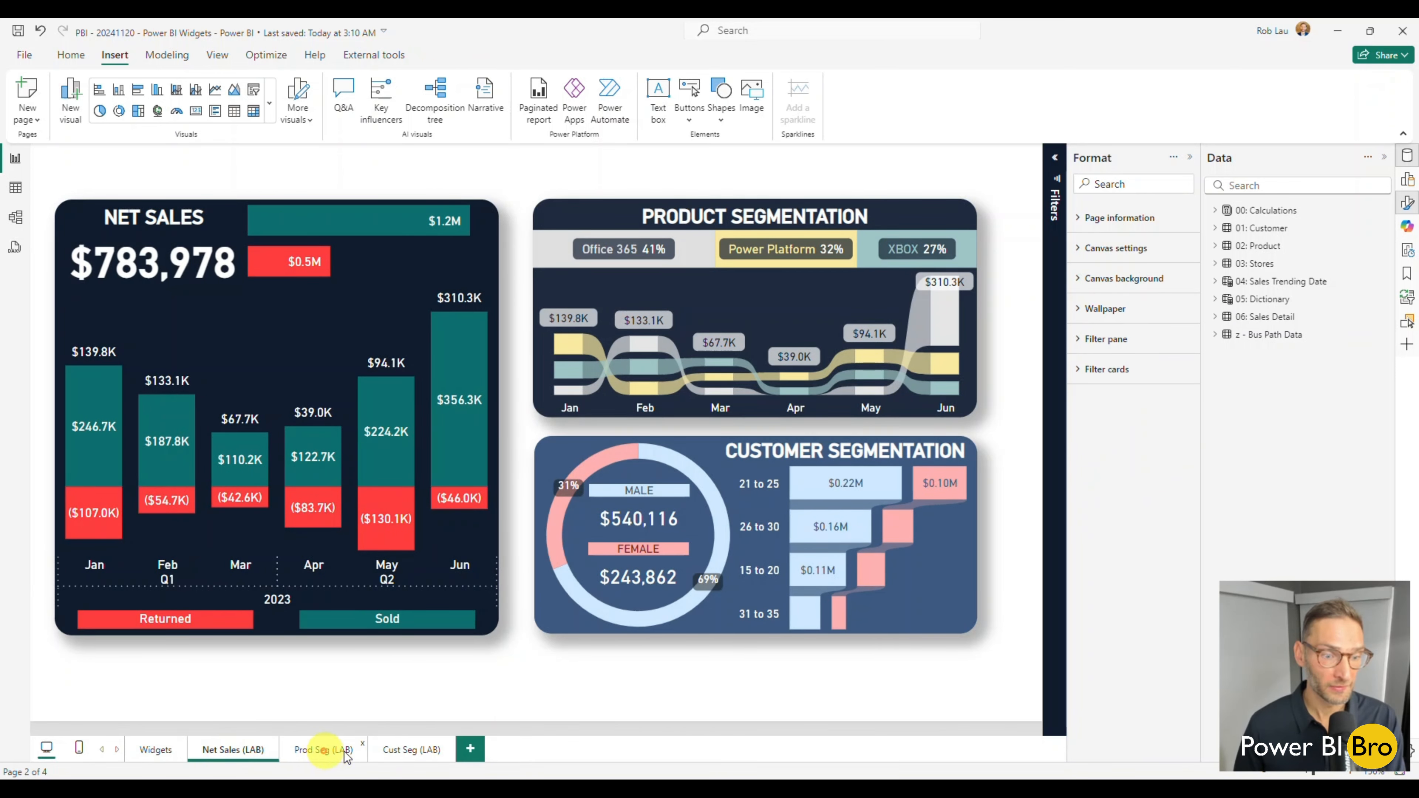
{"action": "left_click", "coordinate": [313, 752]}
{"action": "left_click", "coordinate": [409, 753]}
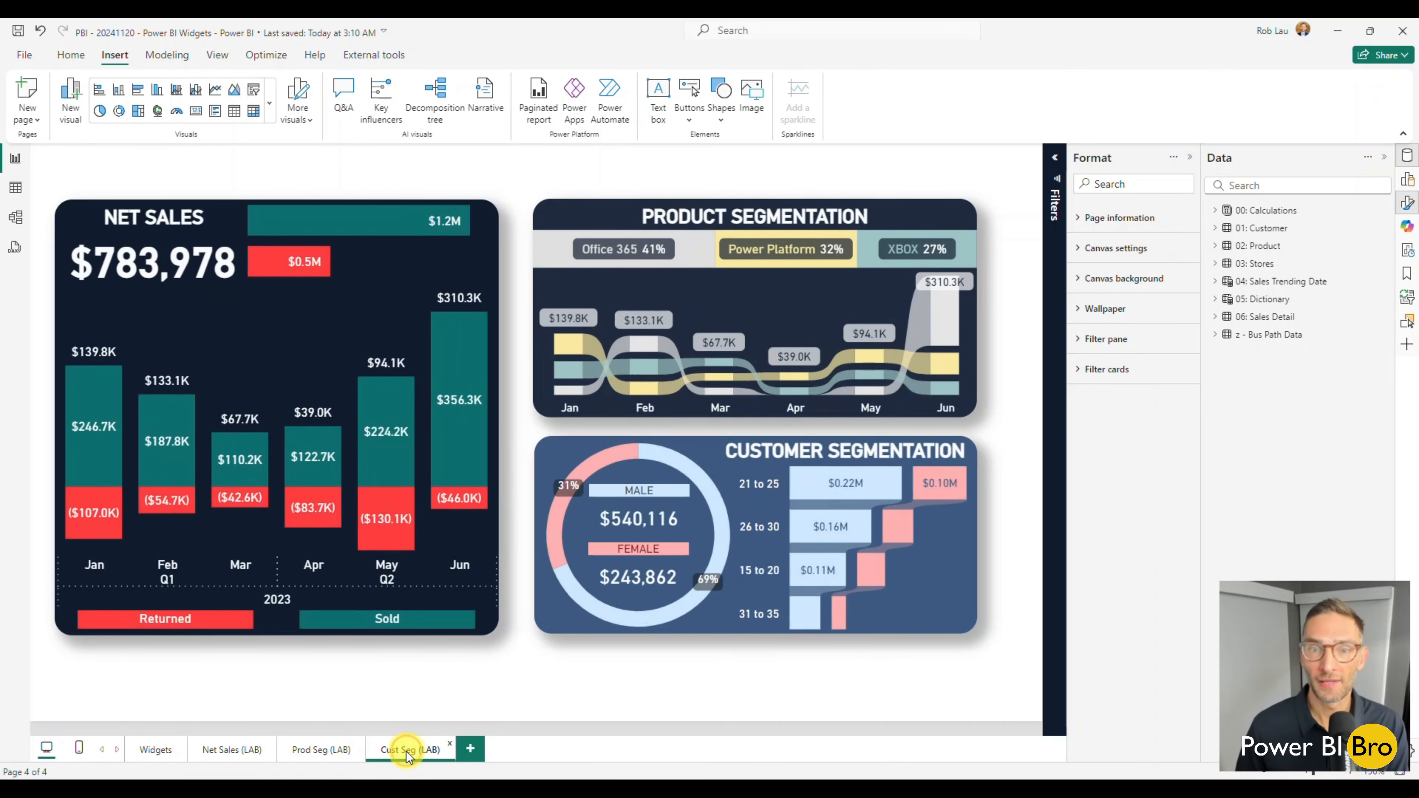
{"action": "left_click", "coordinate": [143, 752]}
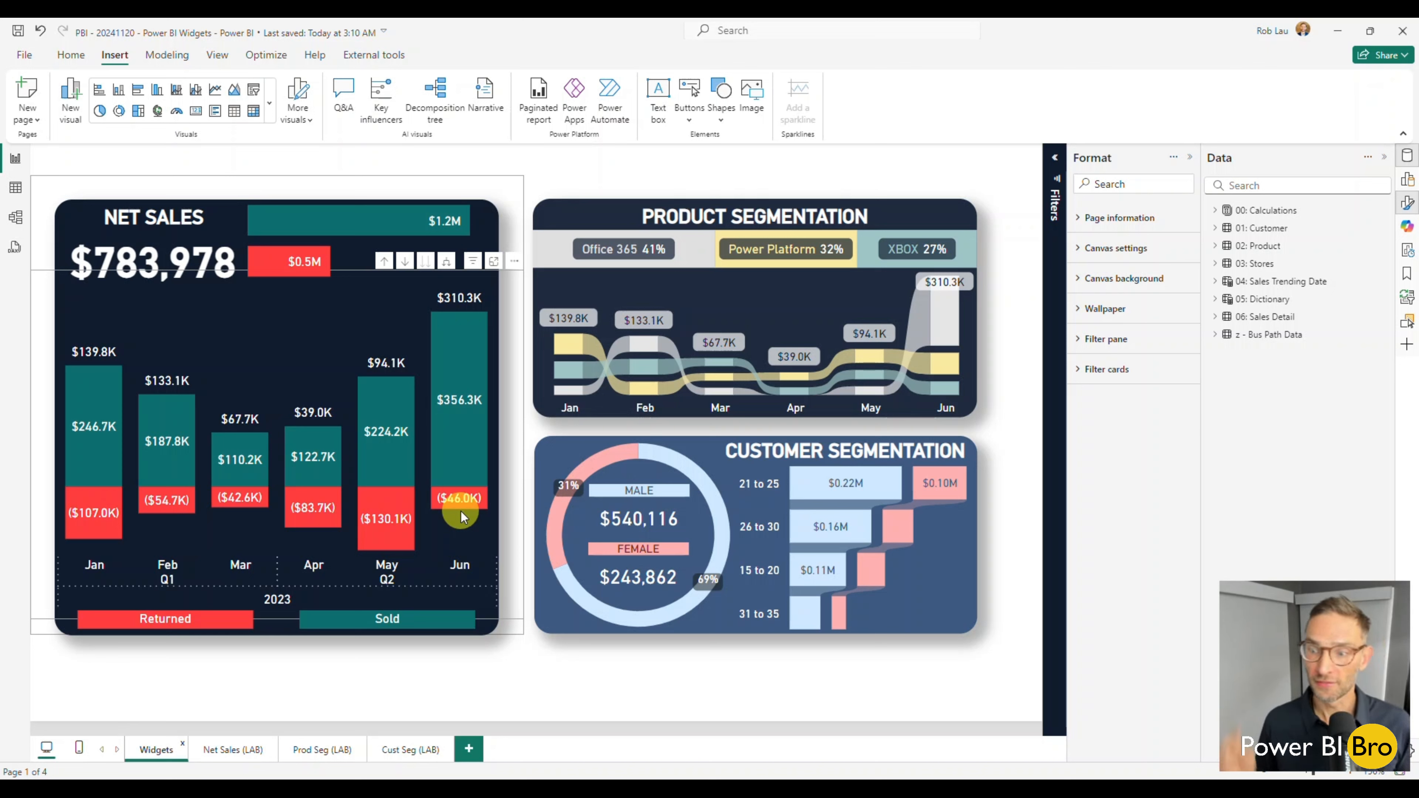
Show the canvas settings of the Widgets page.
{"action": "left_click", "coordinate": [684, 691]}
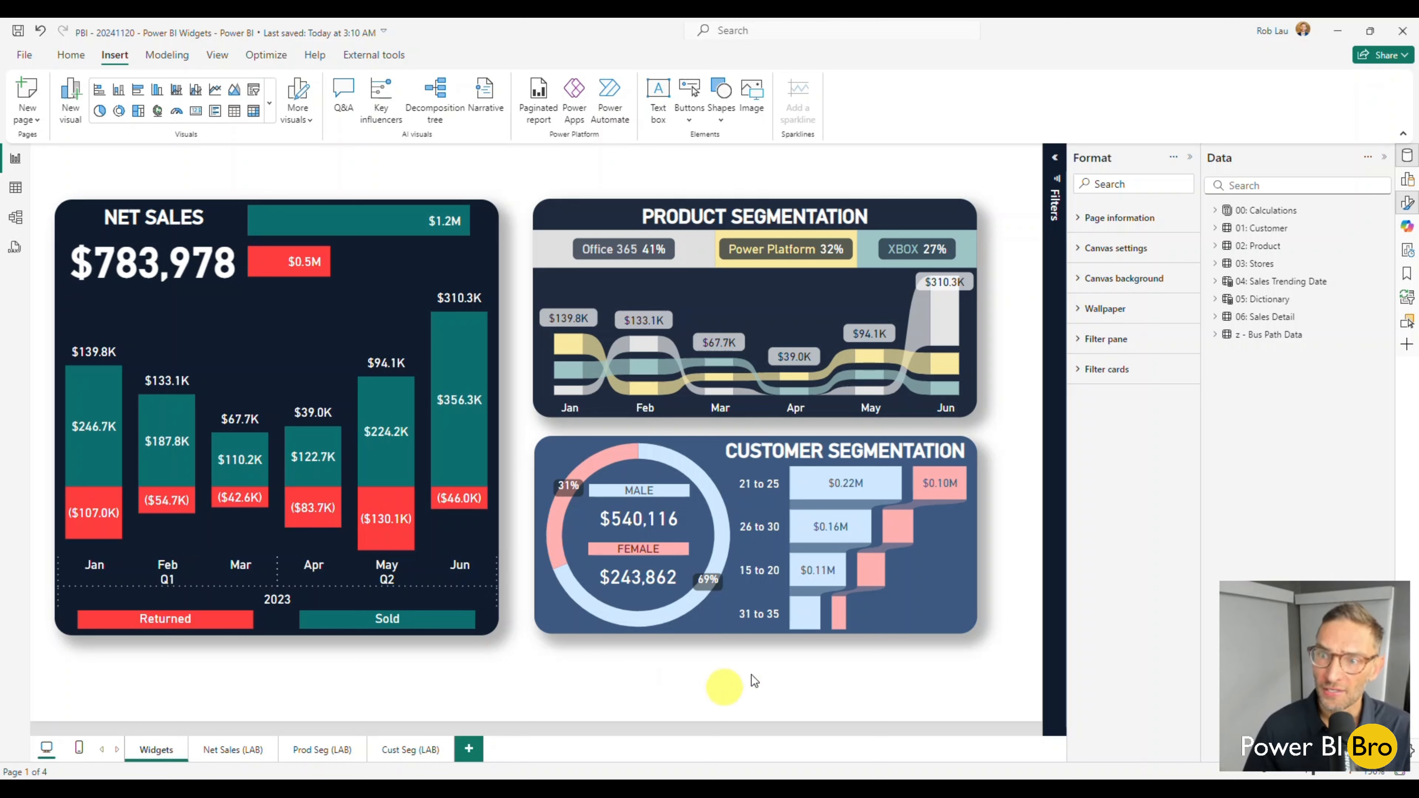
{"action": "left_click", "coordinate": [1108, 252]}
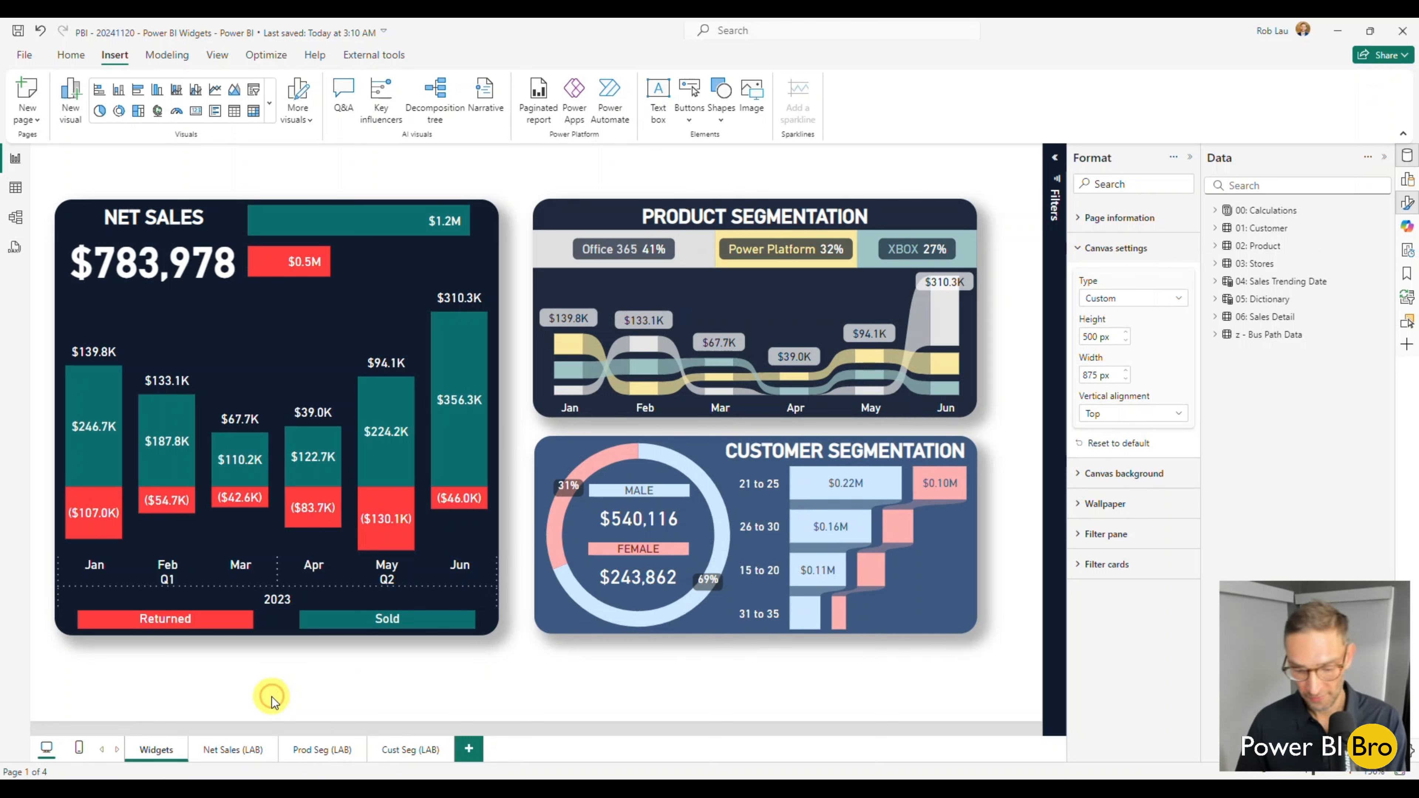
Copy all visuals on the Widgets page and paste them onto a new report page.
{"action": "key", "text": "ctrl+a"}
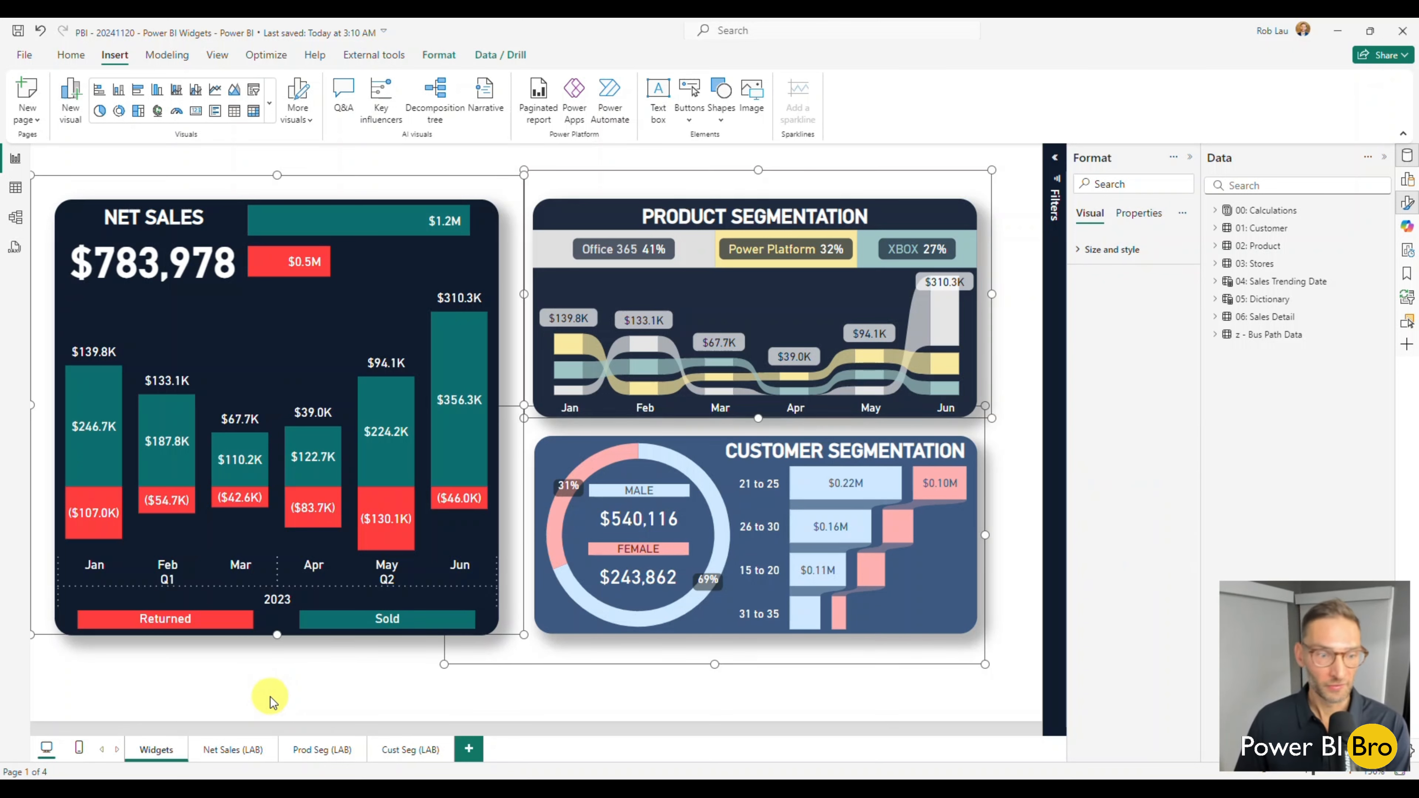
{"action": "left_click", "coordinate": [468, 749]}
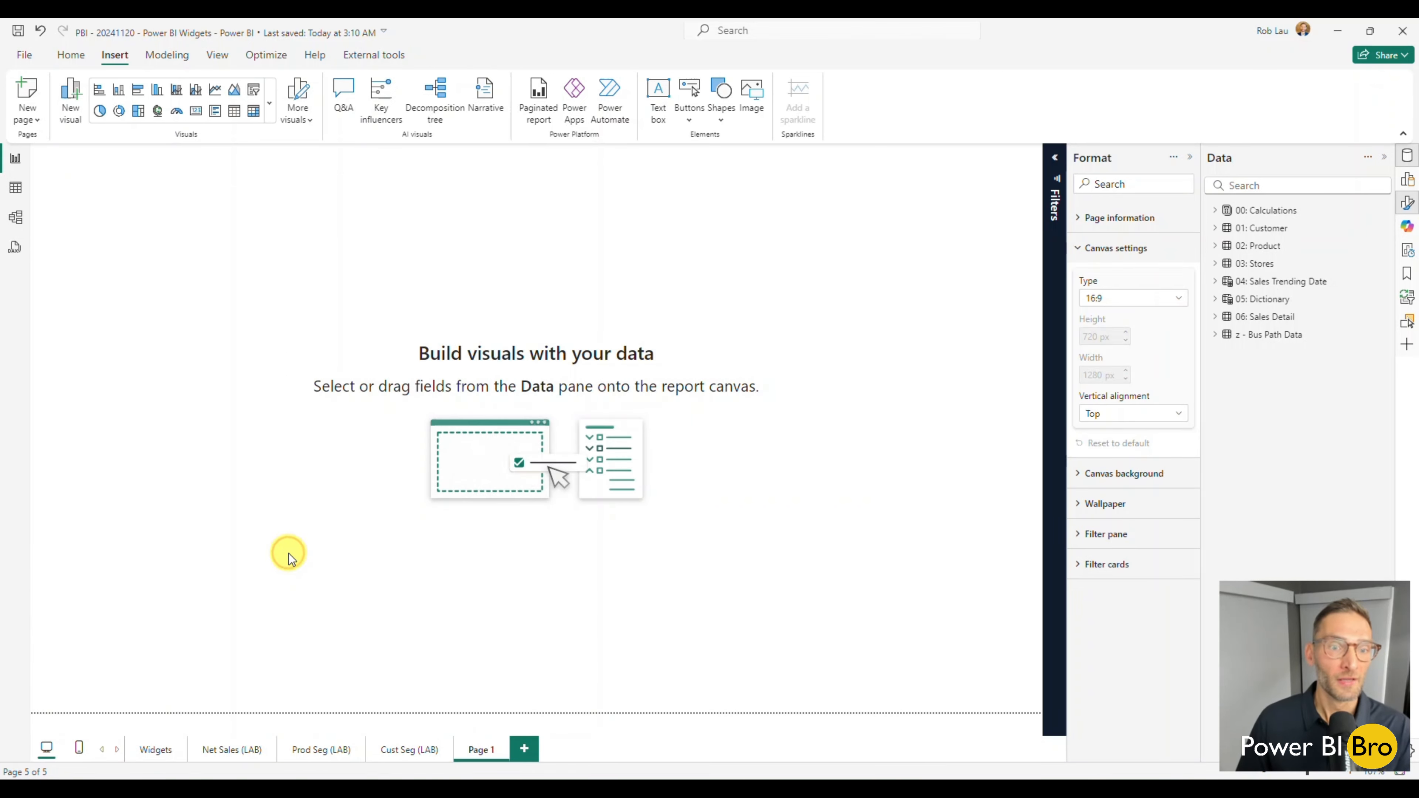
{"action": "key", "text": "ctrl+v"}
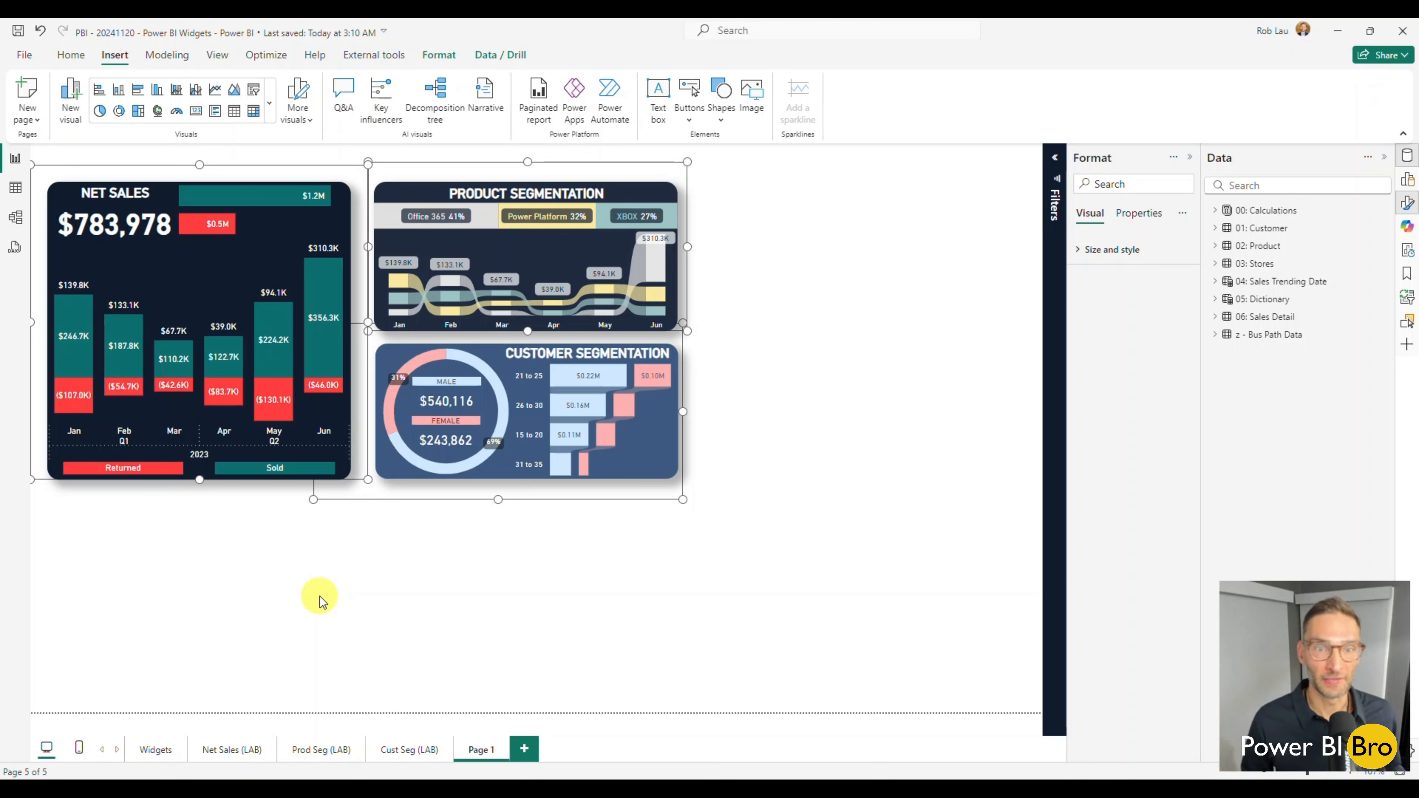
Delete the newly added page holding the pasted widgets.
{"action": "right_click", "coordinate": [480, 749]}
{"action": "left_click", "coordinate": [507, 709]}
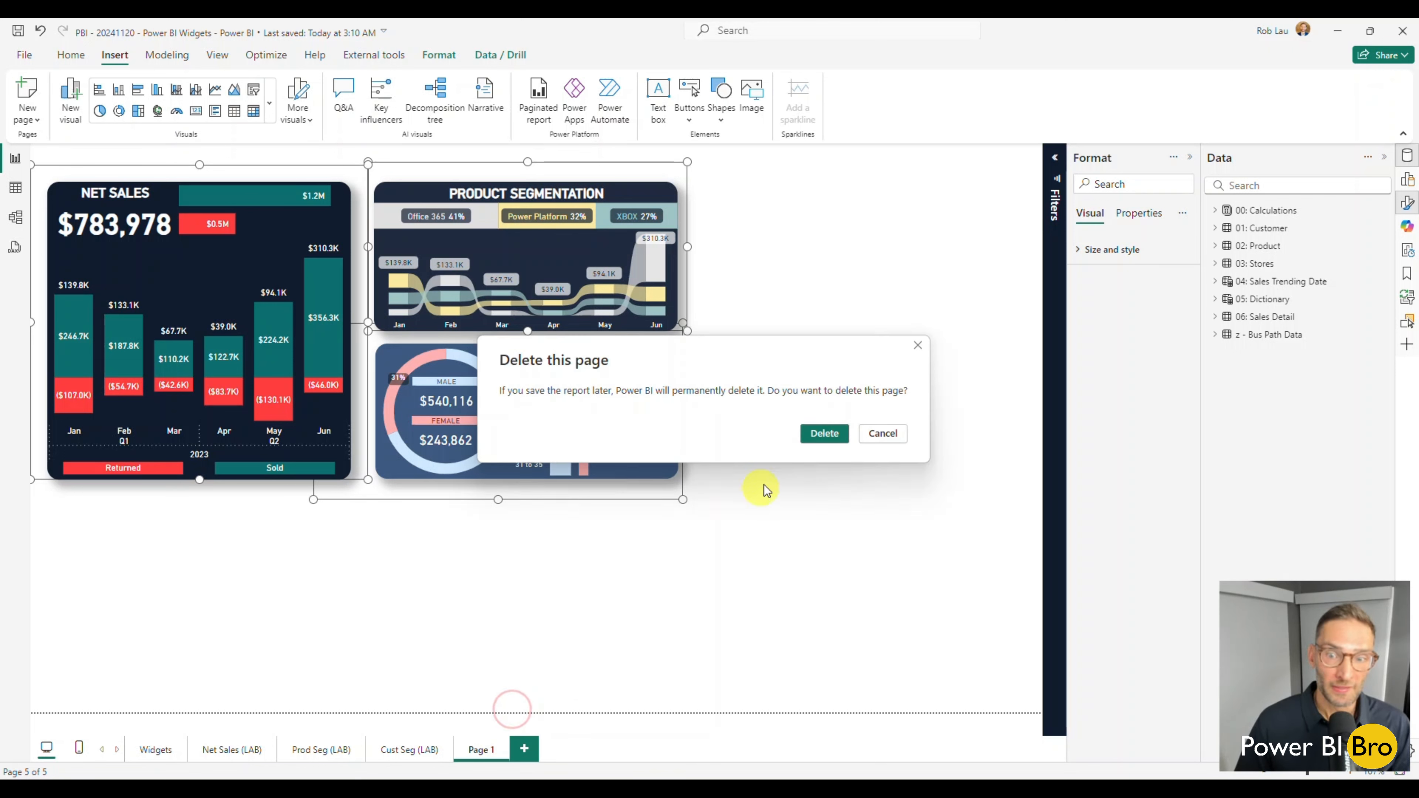
{"action": "left_click", "coordinate": [817, 434]}
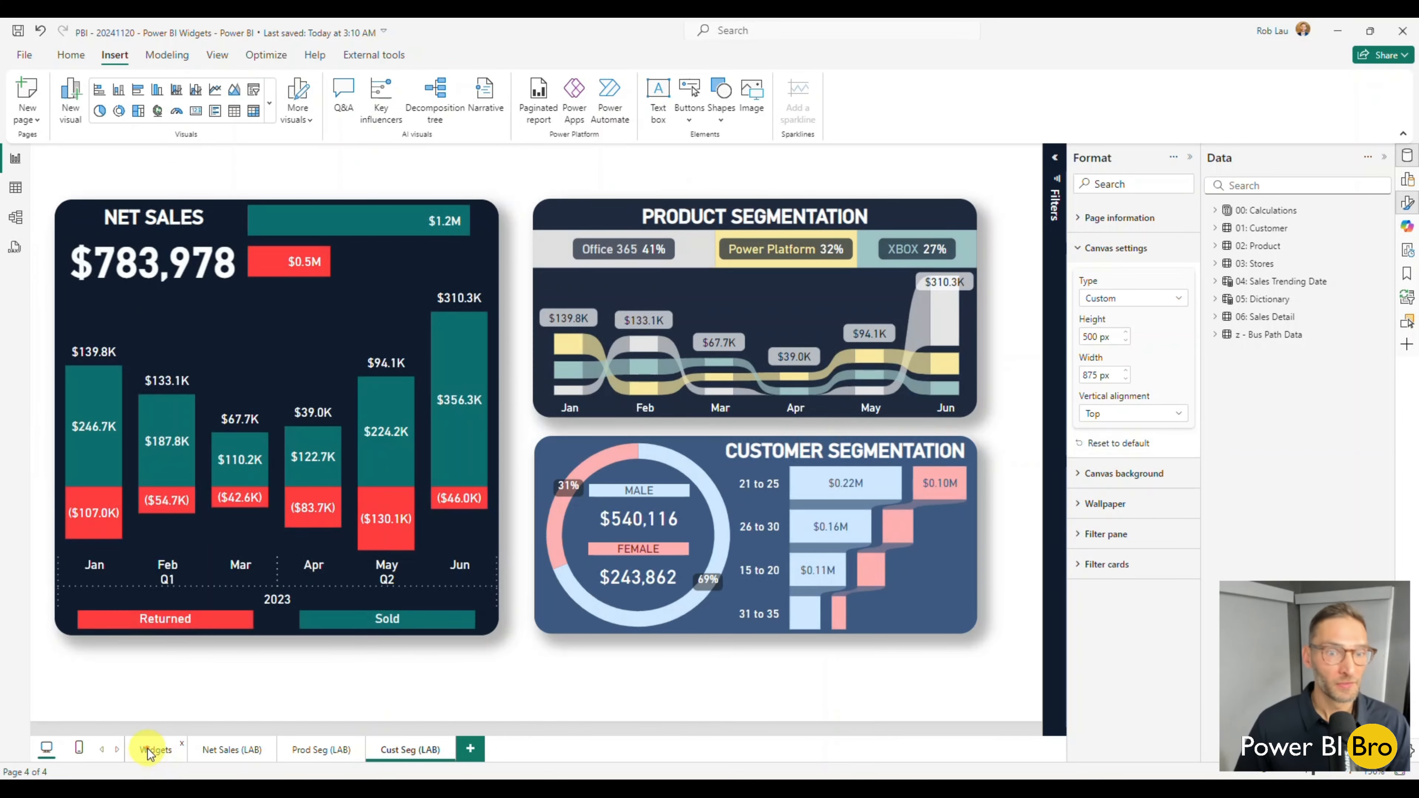
Compare the Widgets page with each of the three LAB pages, finishing on the Widgets page.
{"action": "left_click", "coordinate": [148, 749]}
{"action": "left_click", "coordinate": [227, 750]}
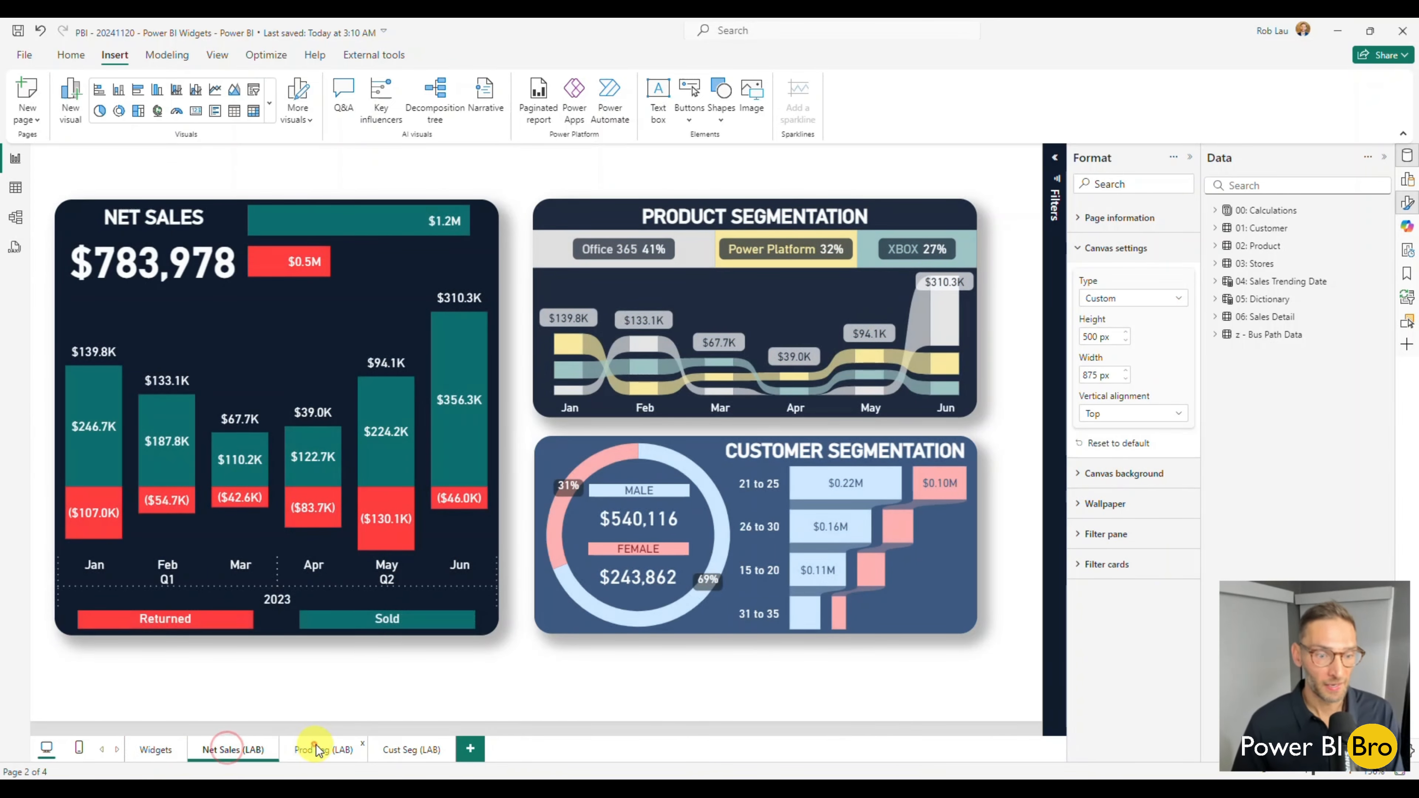
{"action": "left_click", "coordinate": [317, 749]}
{"action": "left_click", "coordinate": [413, 749]}
{"action": "left_click", "coordinate": [149, 749]}
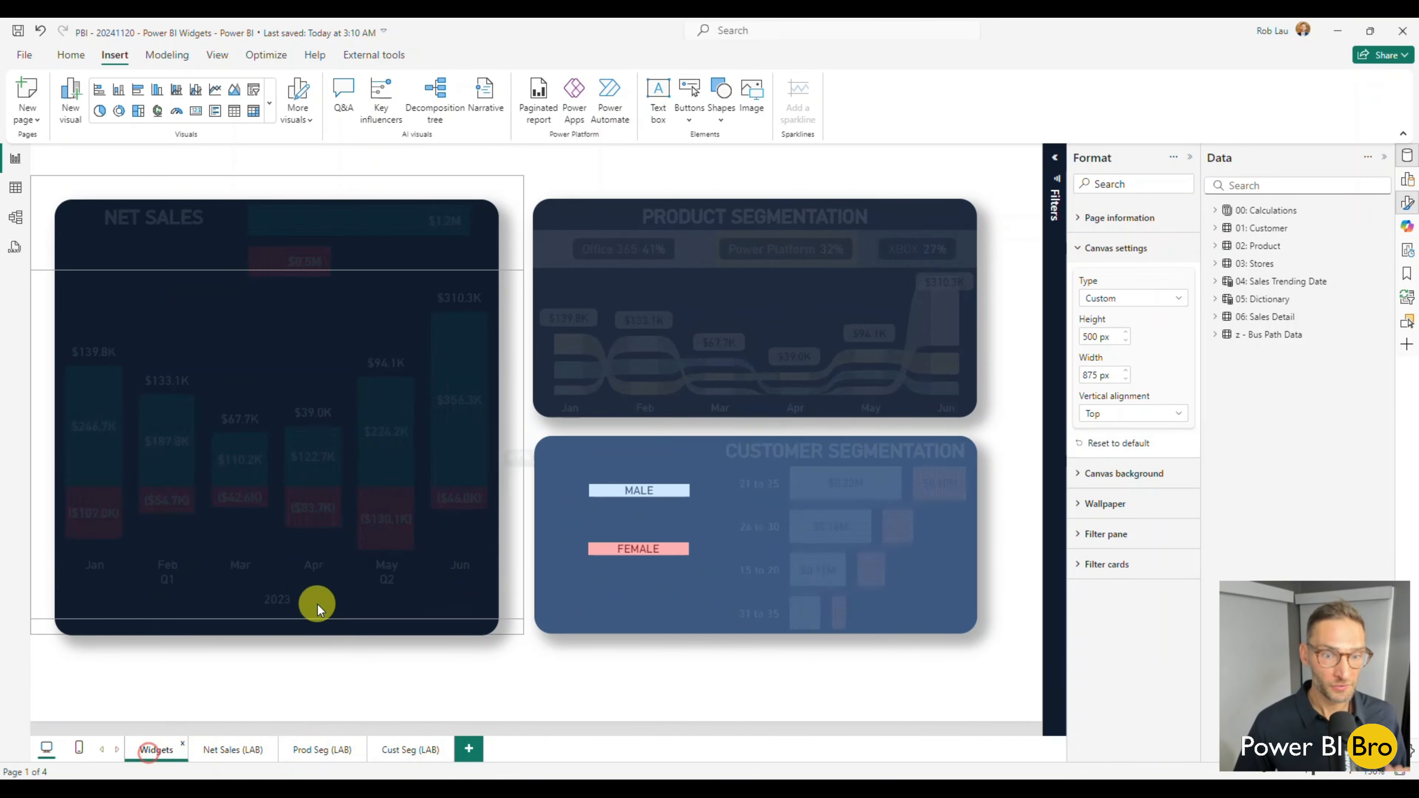
{"action": "mouse_move", "coordinate": [380, 479]}
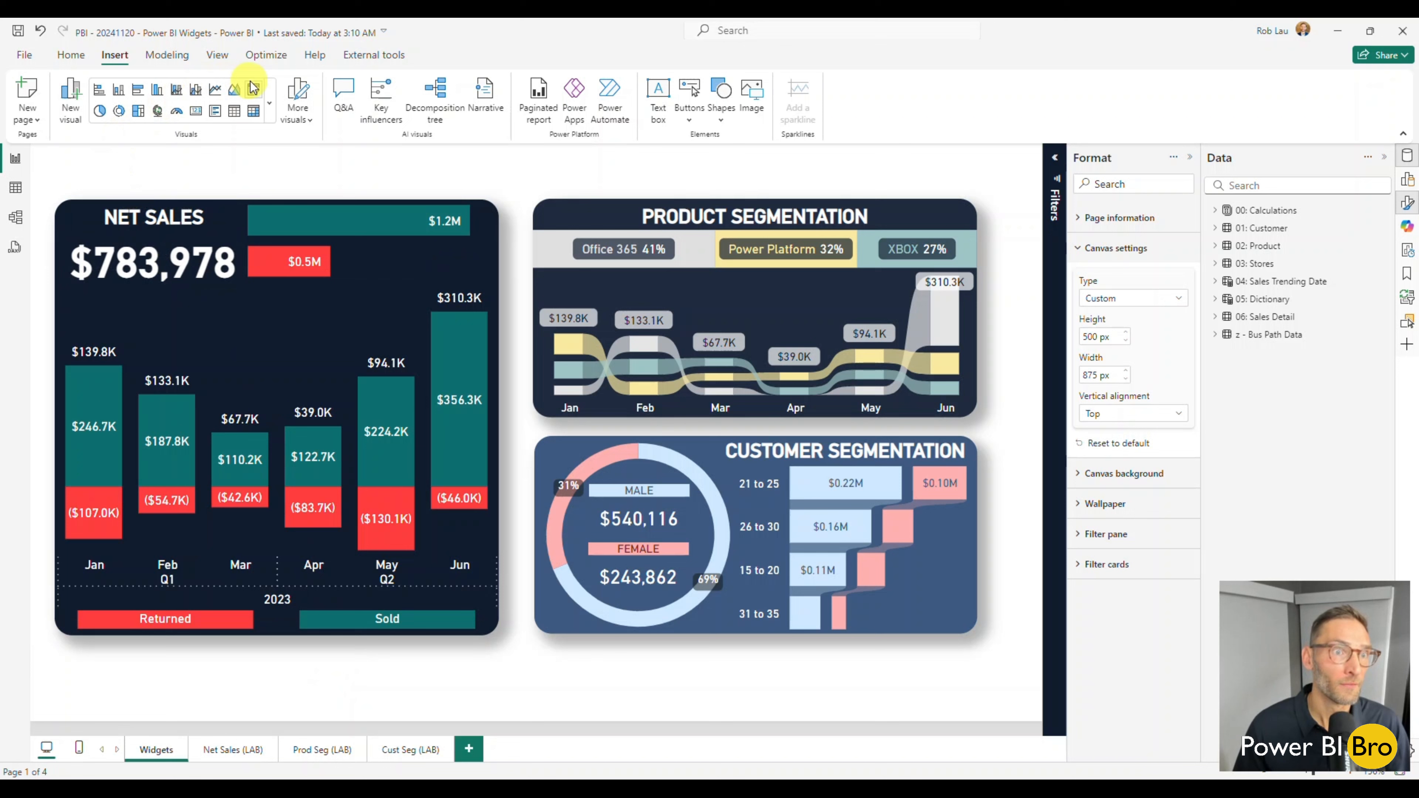
Examine the name and colors of the current report theme, and close the theme settings without applying changes.
{"action": "left_click", "coordinate": [218, 56]}
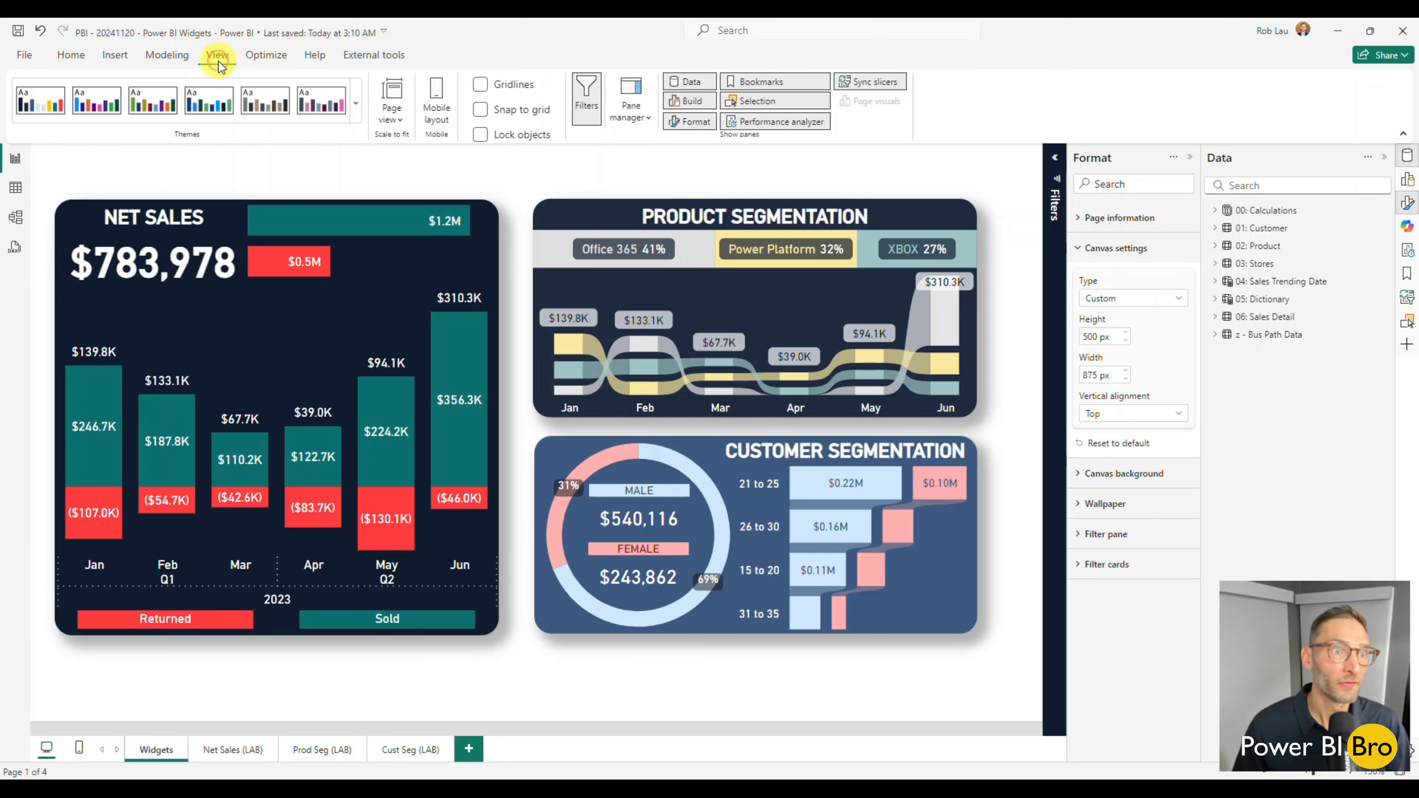
{"action": "left_click", "coordinate": [356, 105]}
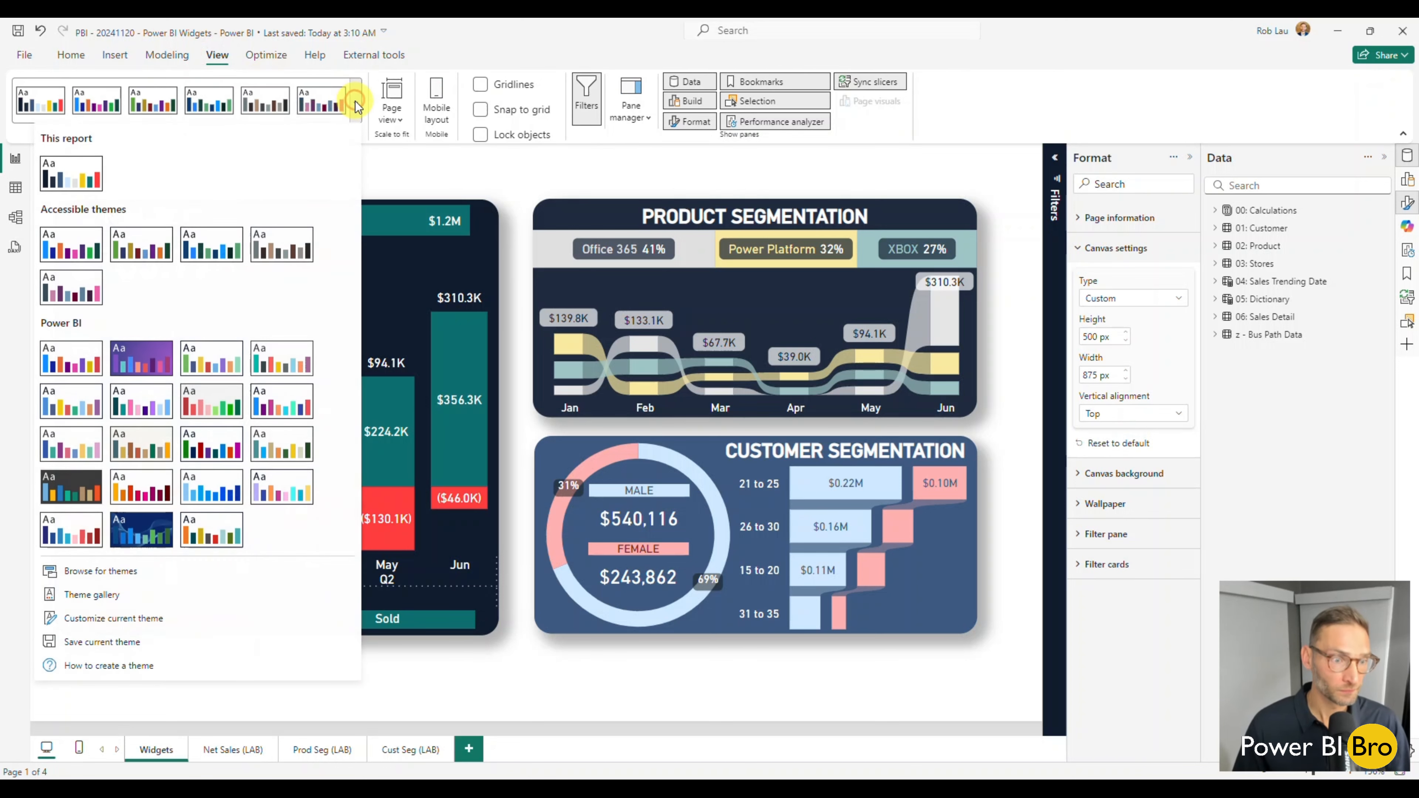
{"action": "left_click", "coordinate": [106, 620]}
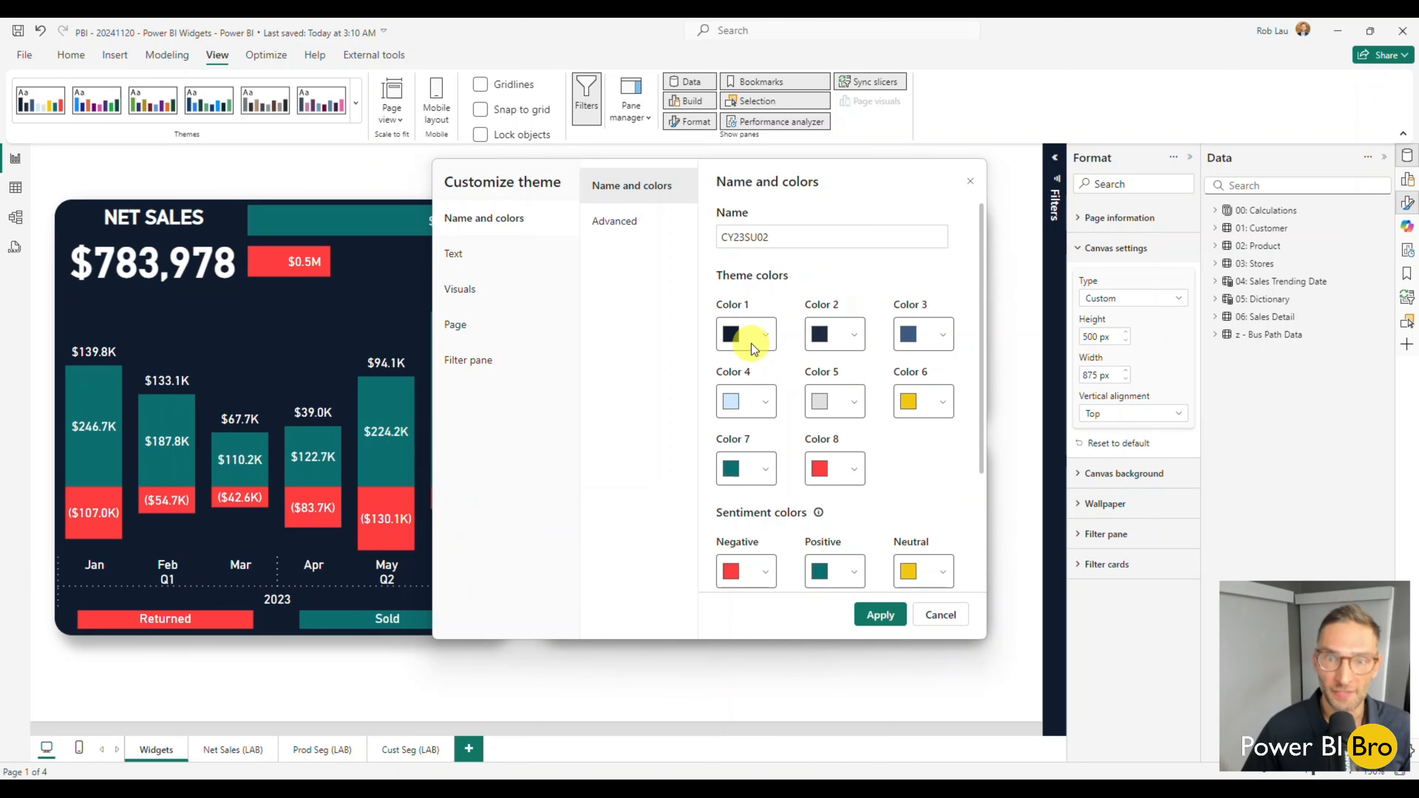
{"action": "left_click", "coordinate": [940, 615]}
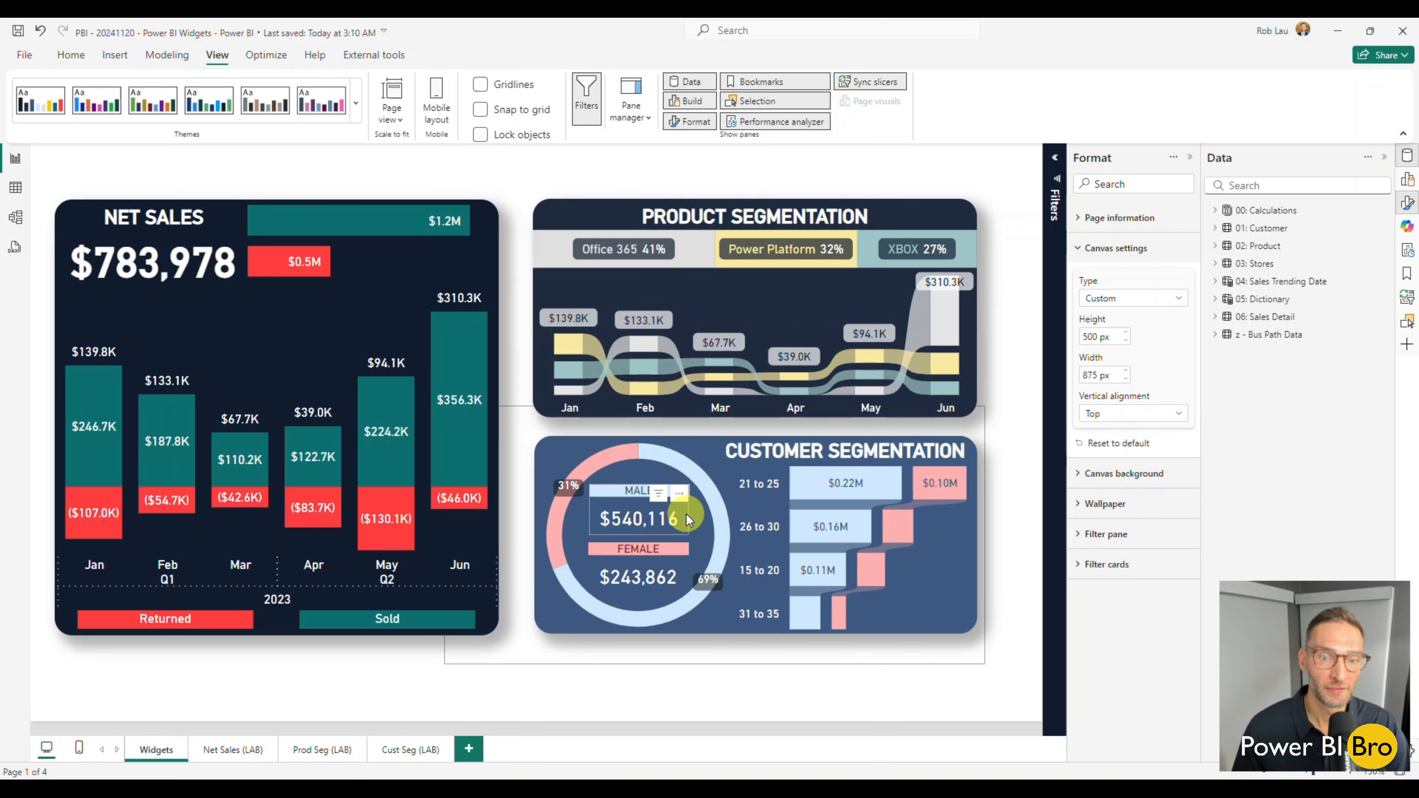
Display the layer order of the Net Sales (LAB) page and expand the Net Sales, Prod Seg and Cust Seg groups.
{"action": "left_click", "coordinate": [231, 755]}
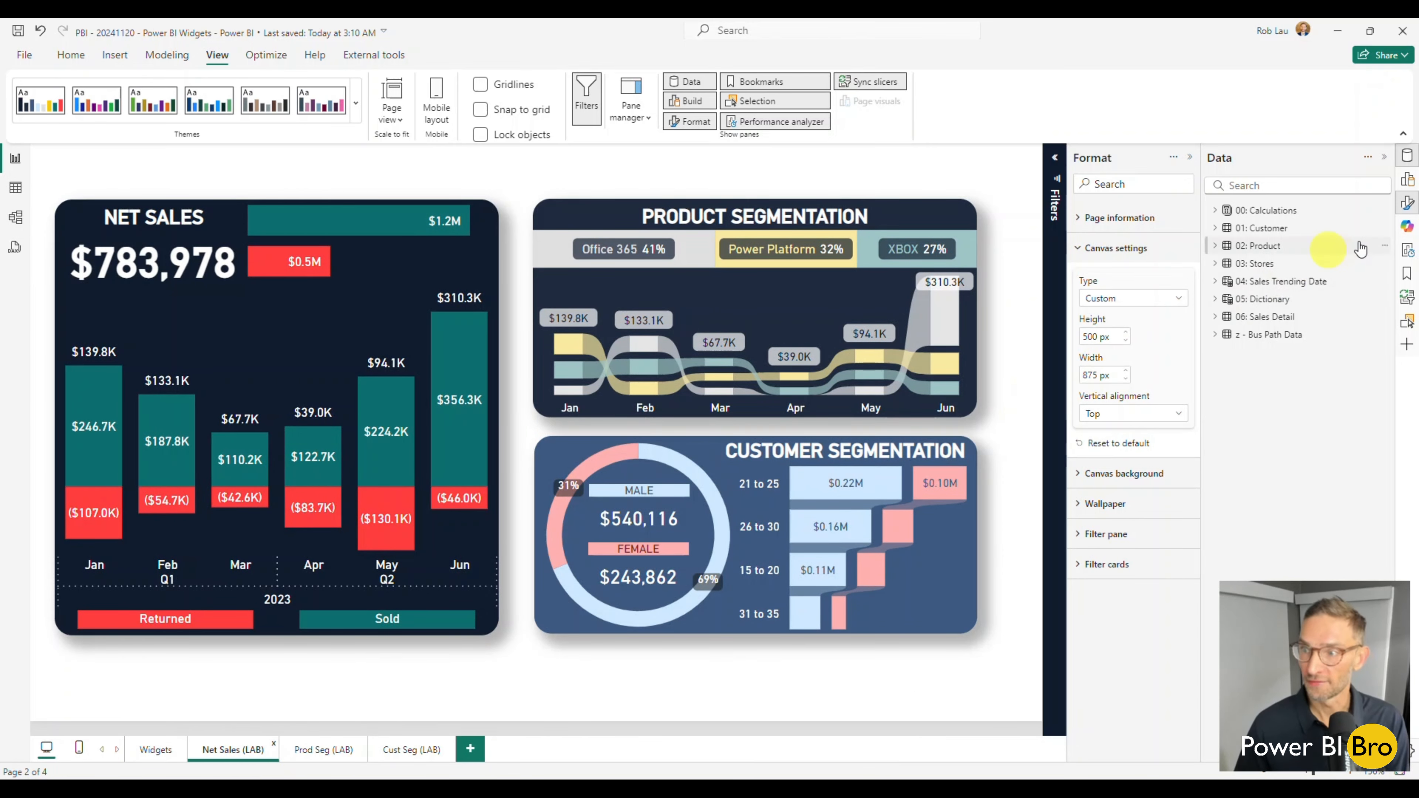
{"action": "left_click", "coordinate": [1407, 321]}
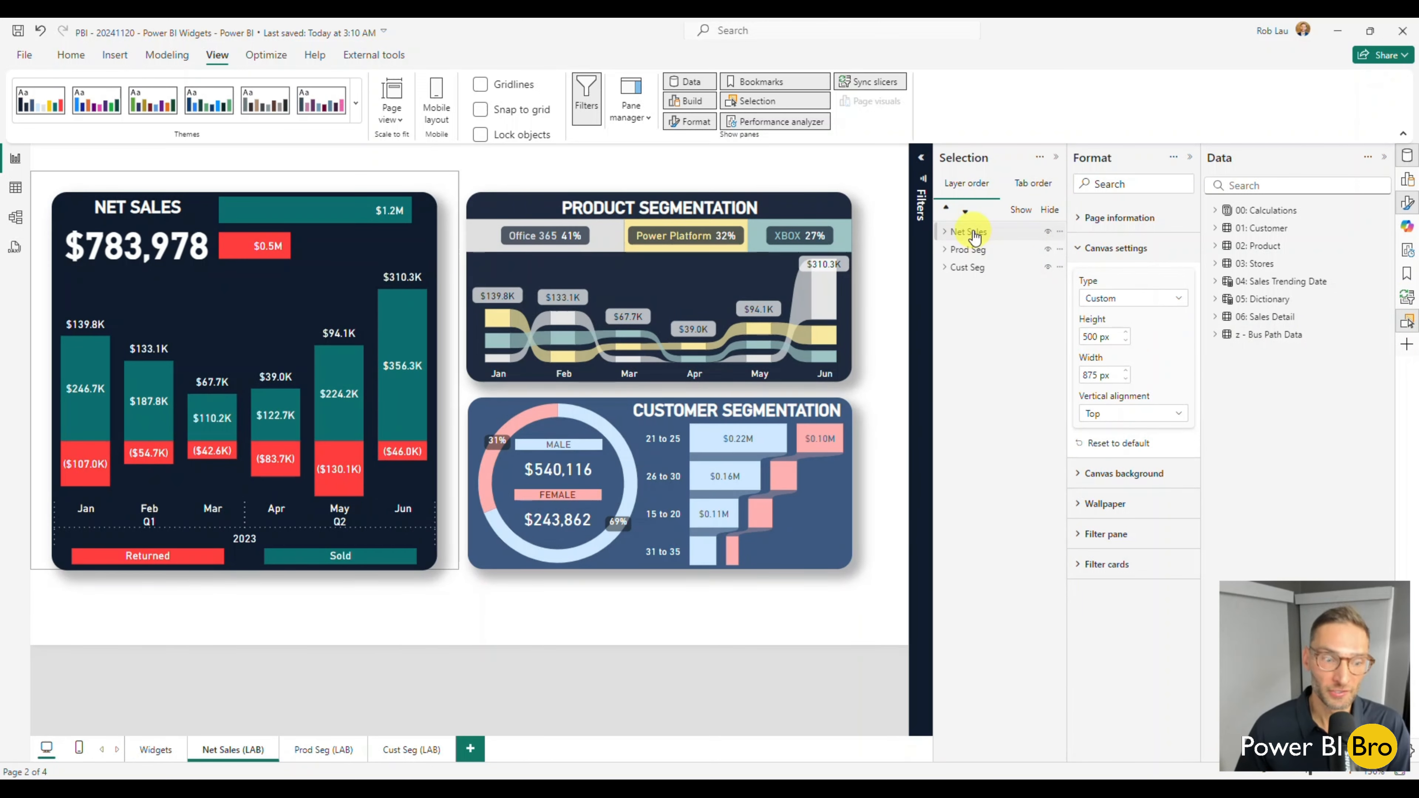
{"action": "left_click", "coordinate": [945, 231]}
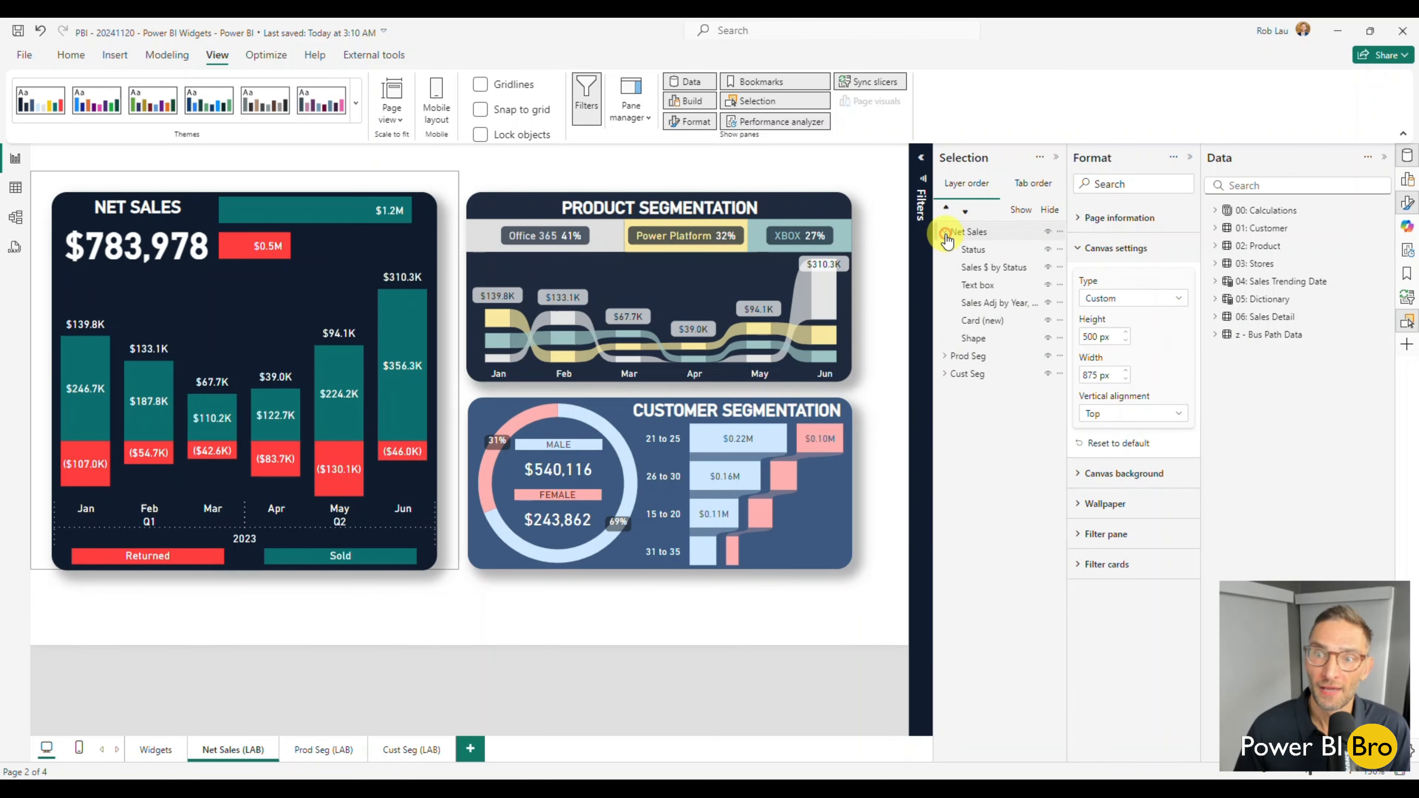
{"action": "left_click", "coordinate": [945, 356]}
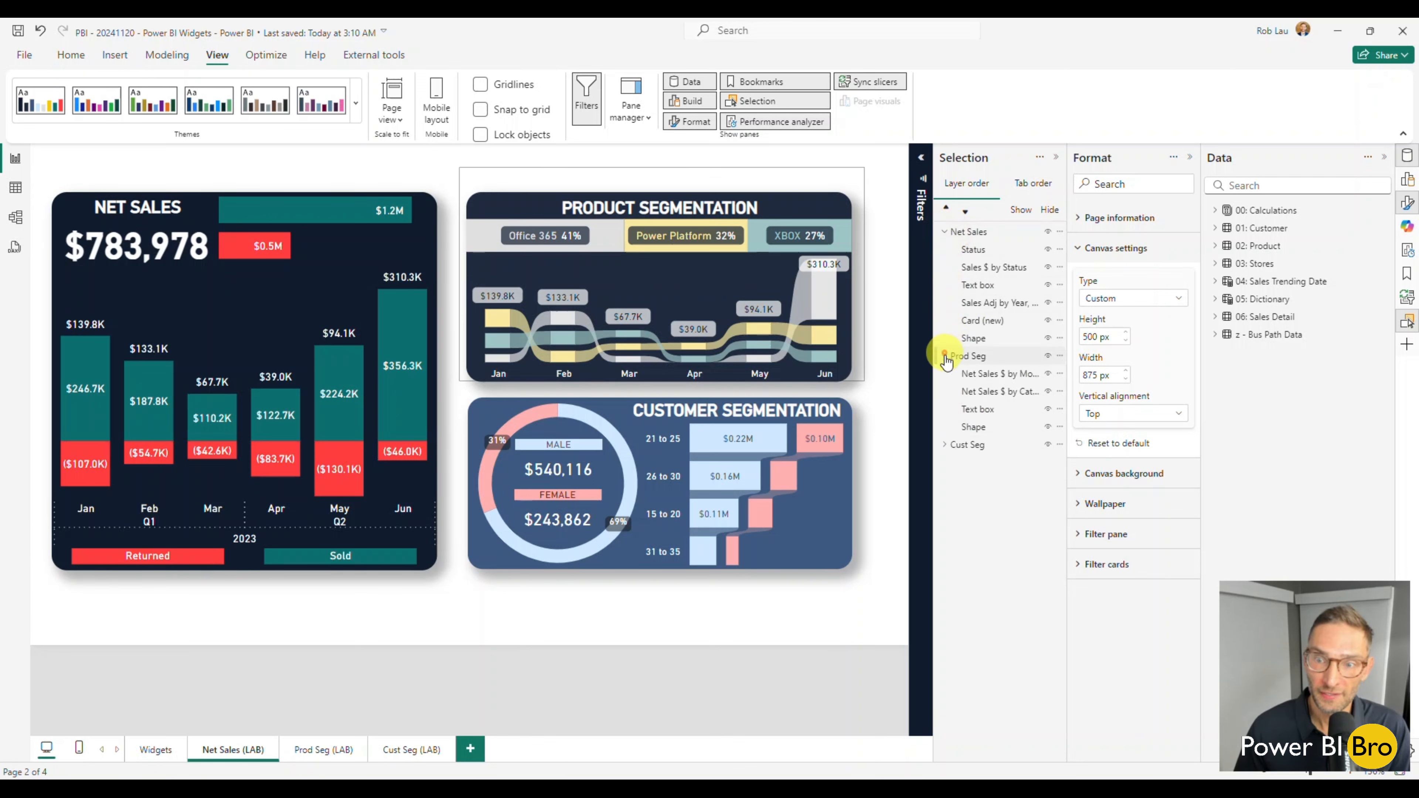
{"action": "left_click", "coordinate": [945, 444]}
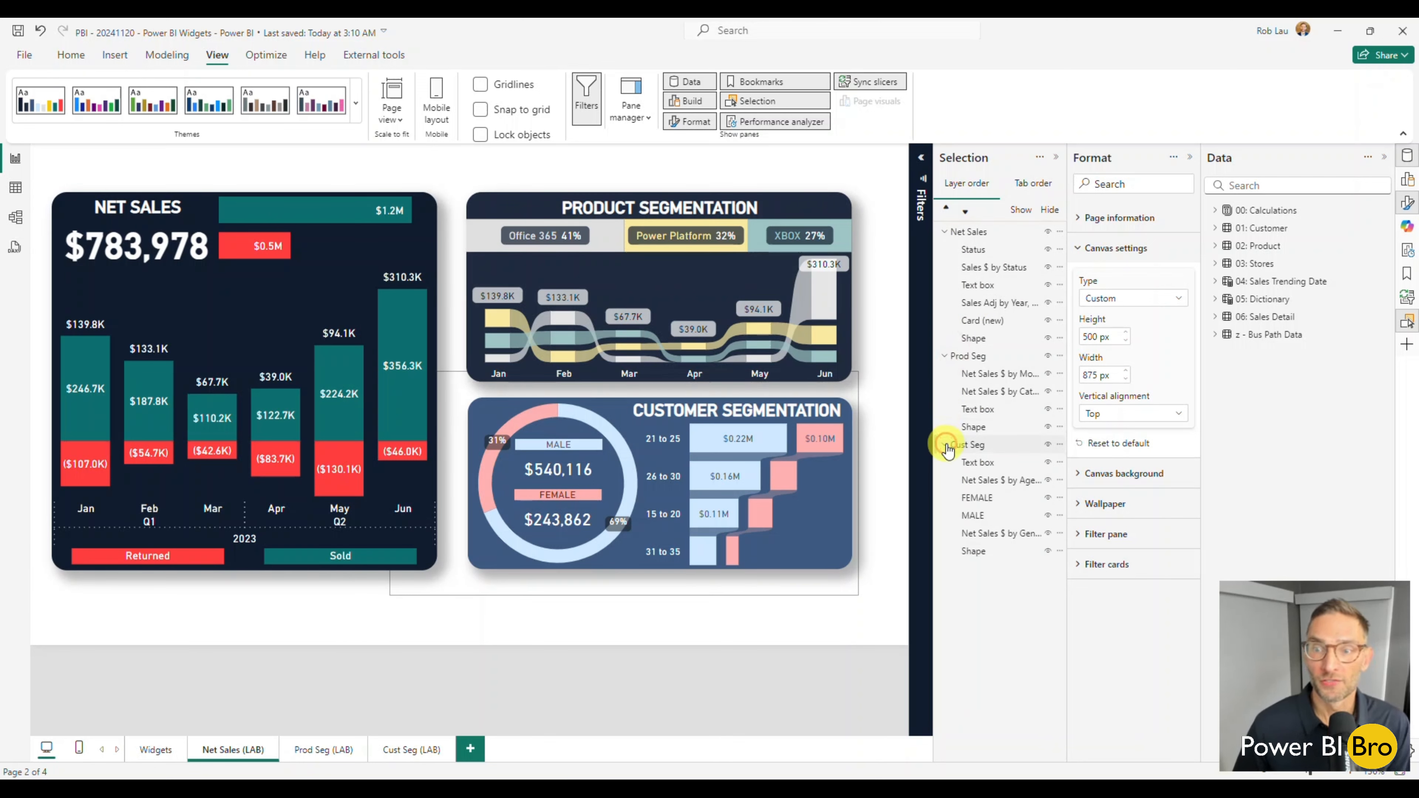
Select each element of the Net Sales group in turn, from Status down to Shape, to identify it, and clear the selection.
{"action": "left_click", "coordinate": [980, 253]}
{"action": "left_click", "coordinate": [981, 267]}
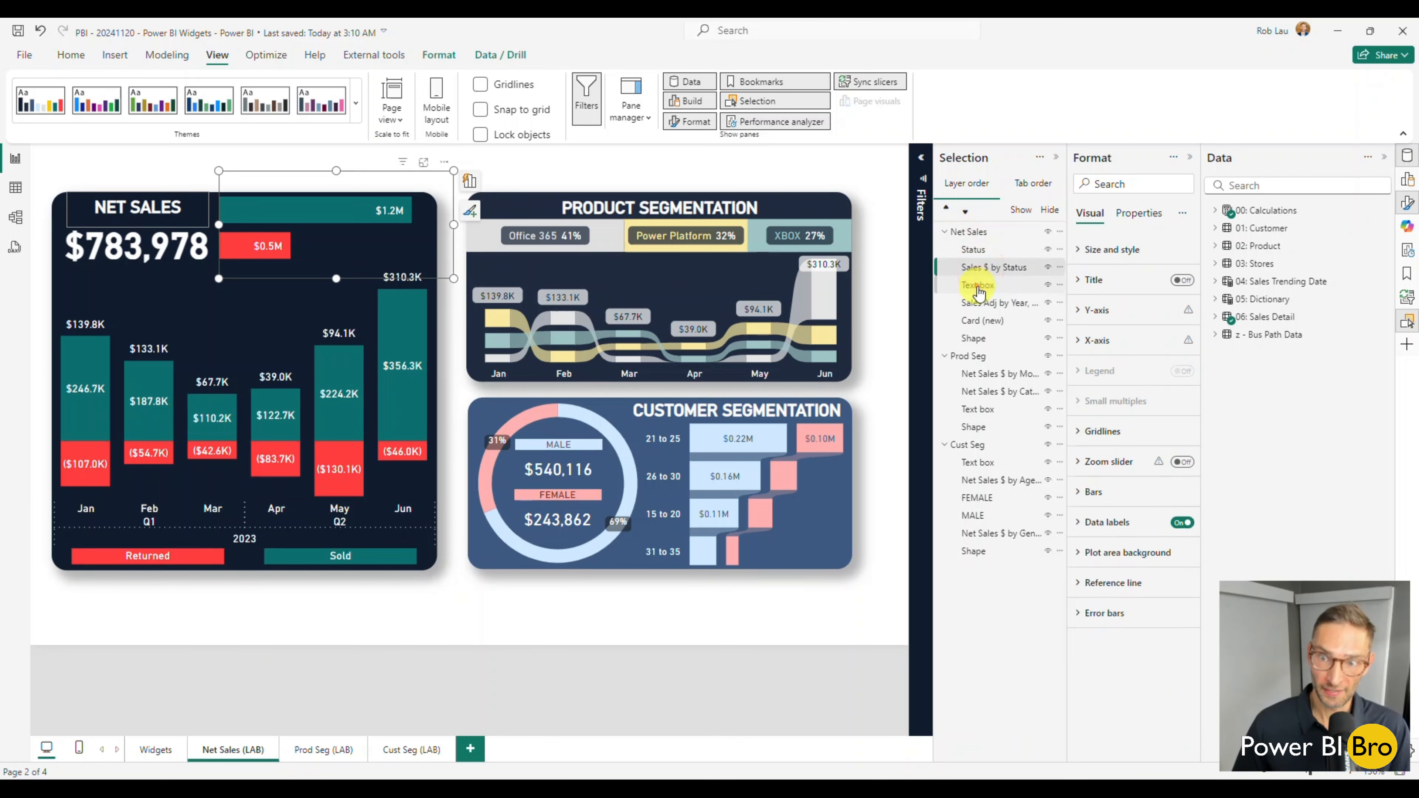
{"action": "left_click", "coordinate": [979, 286]}
{"action": "left_click", "coordinate": [979, 303]}
{"action": "left_click", "coordinate": [980, 320]}
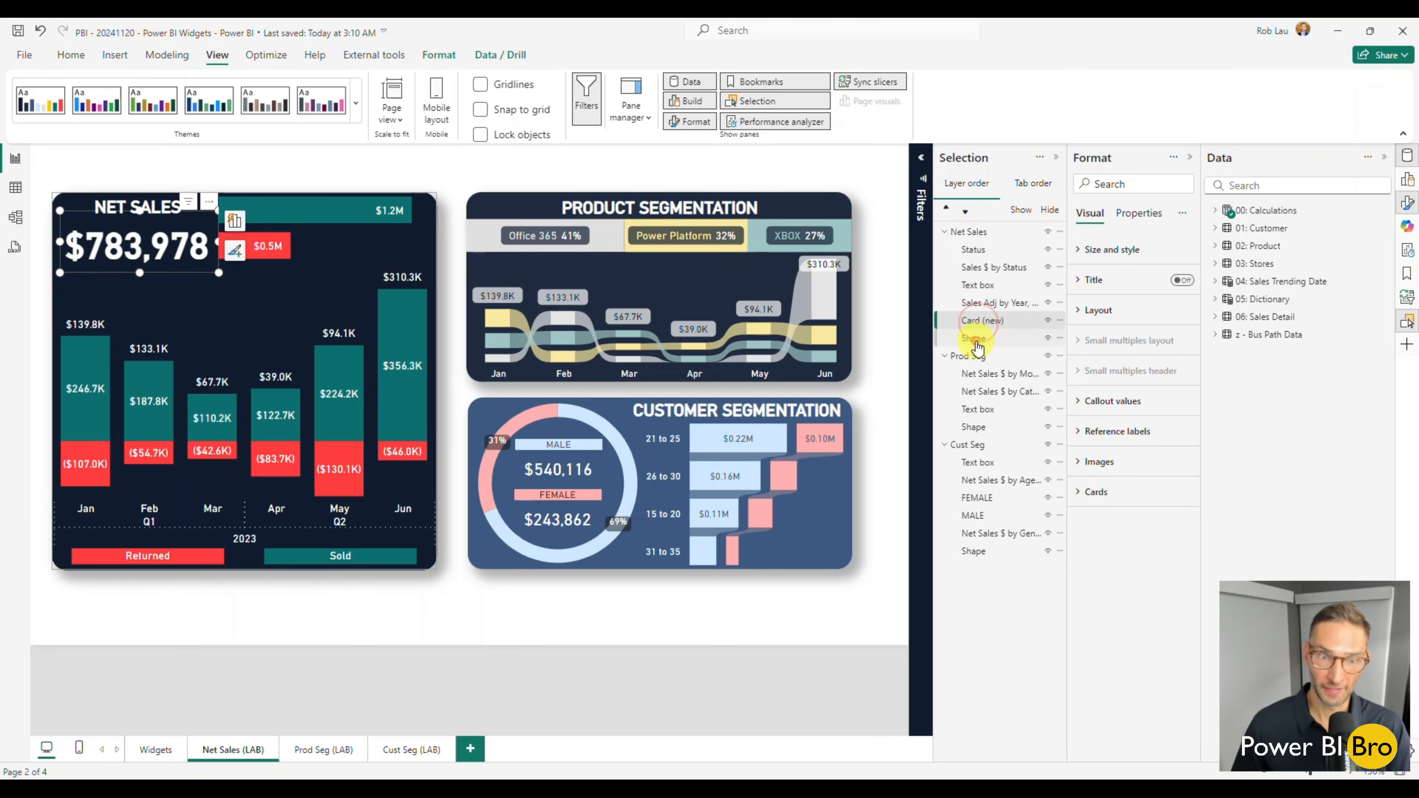
{"action": "left_click", "coordinate": [976, 340]}
{"action": "left_click", "coordinate": [493, 629]}
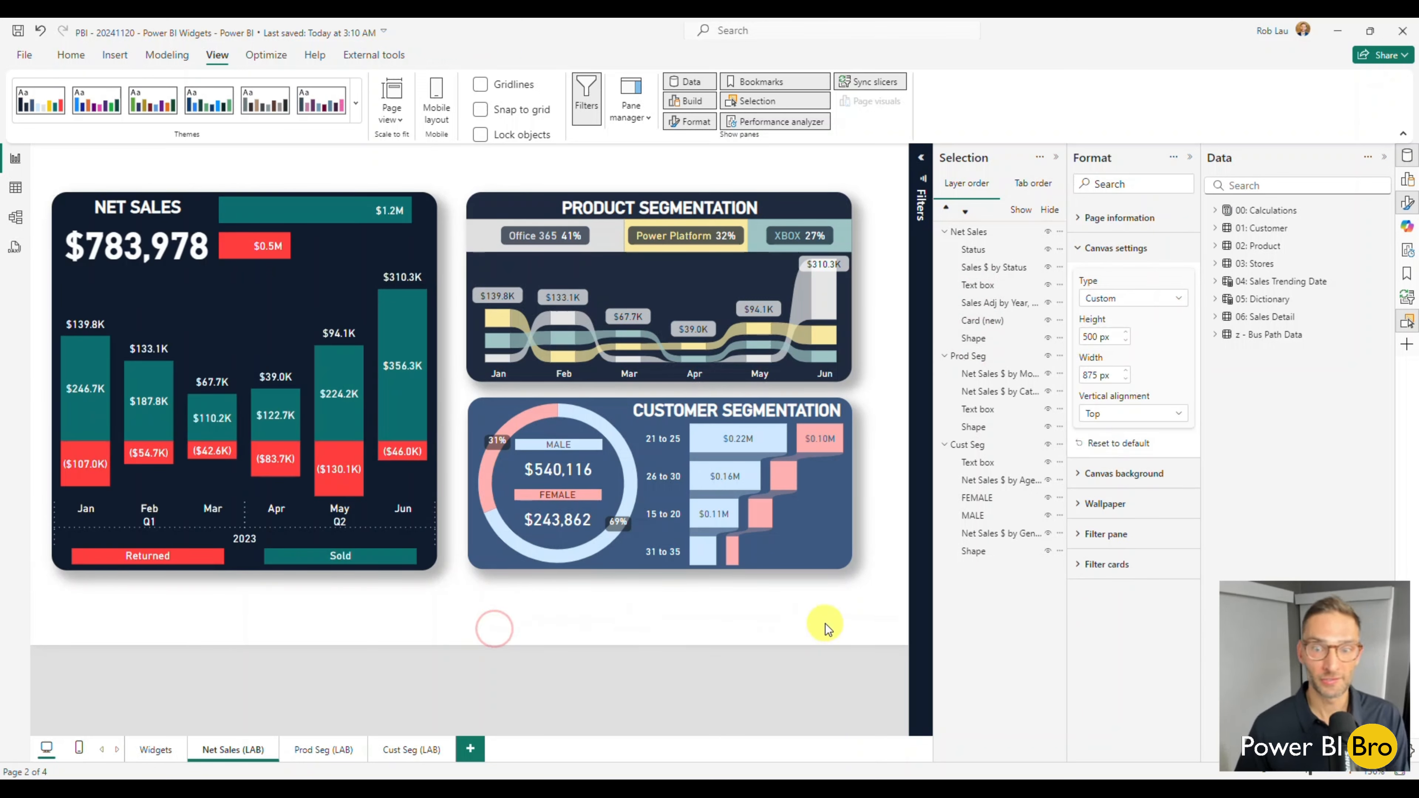
Delete the Prod Seg and Cust Seg groups from the Net Sales (LAB) page.
{"action": "left_click_drag", "start_coordinate": [886, 616], "coordinate": [457, 173]}
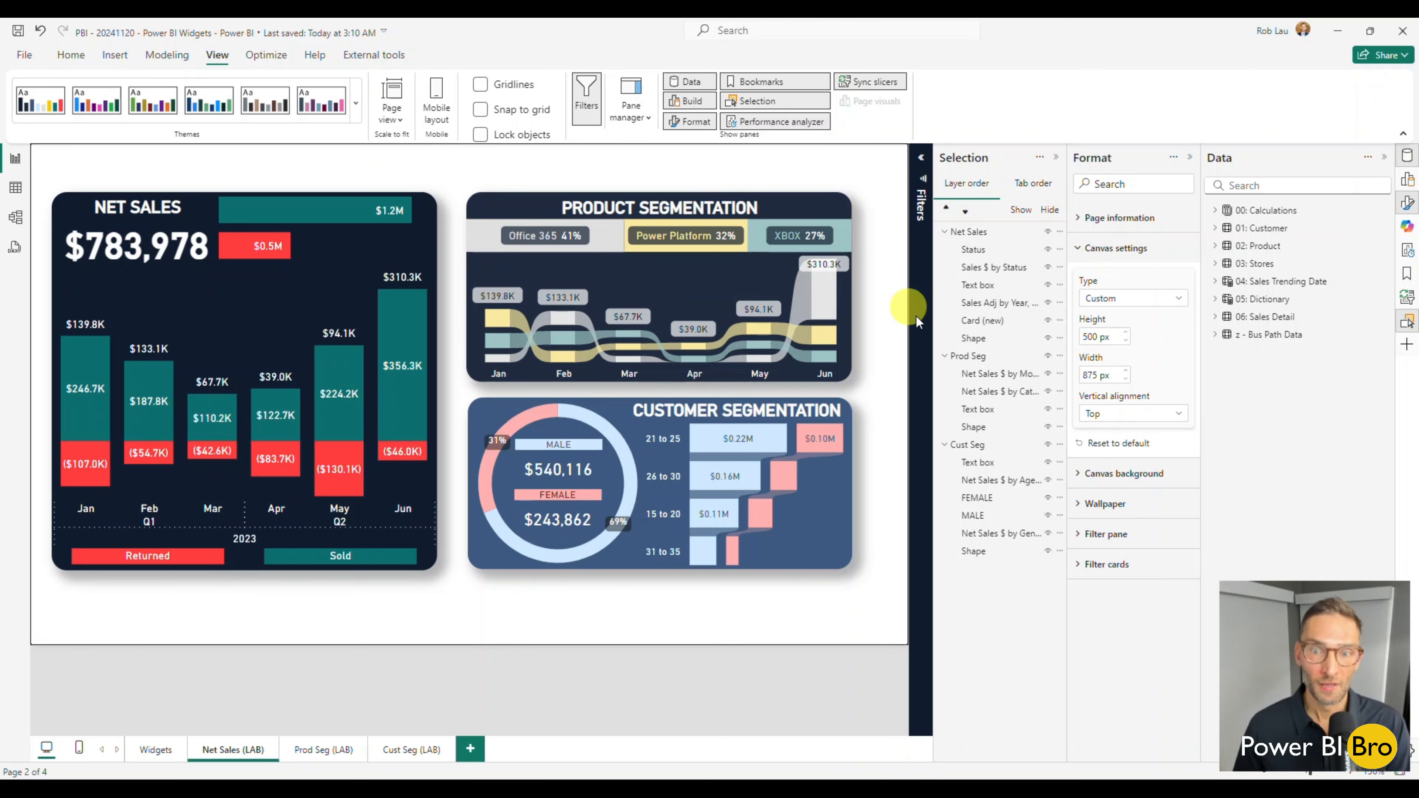
{"action": "left_click", "coordinate": [856, 308]}
{"action": "key", "text": "Delete"}
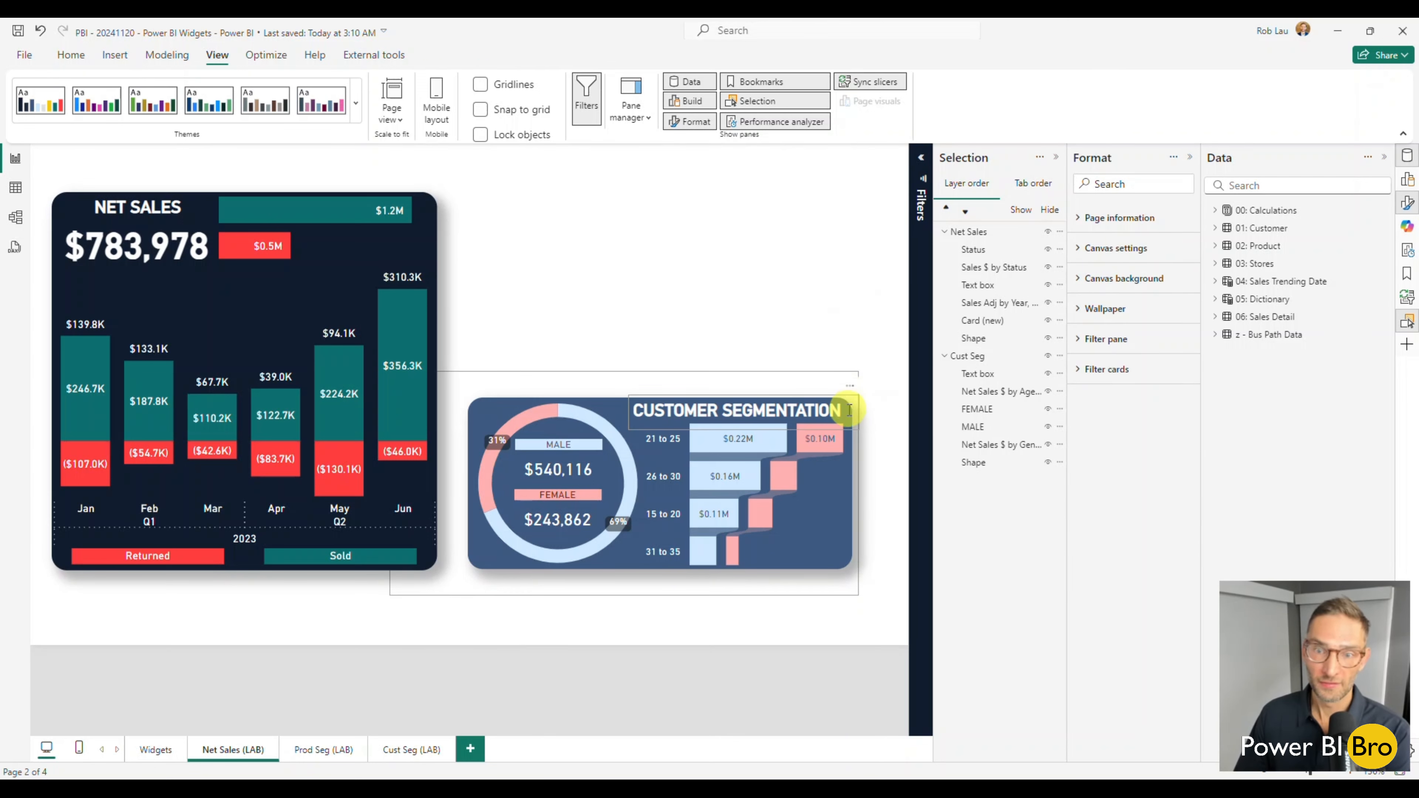
{"action": "left_click", "coordinate": [856, 407]}
{"action": "key", "text": "Delete"}
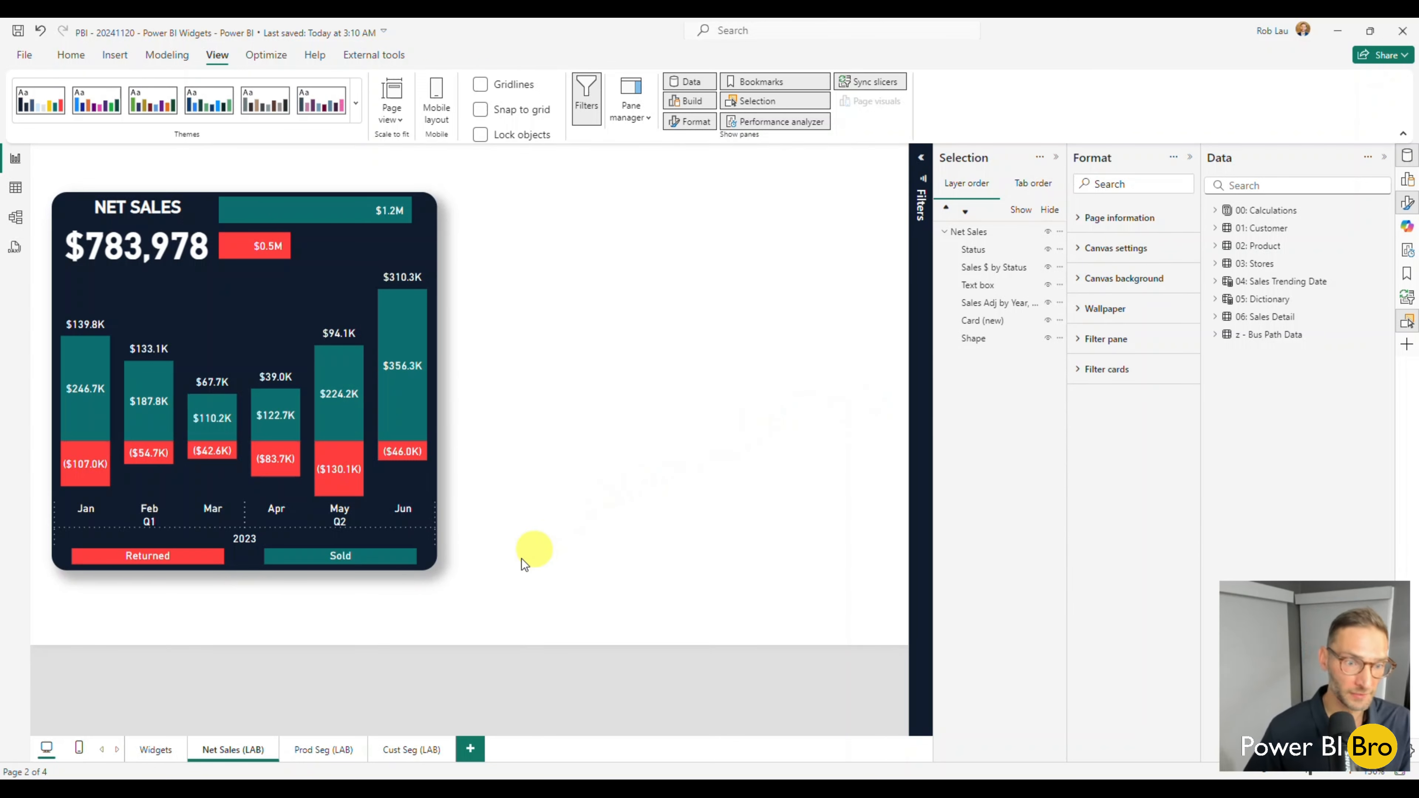
Ungroup the Net Sales group into its separate elements.
{"action": "left_click", "coordinate": [248, 573]}
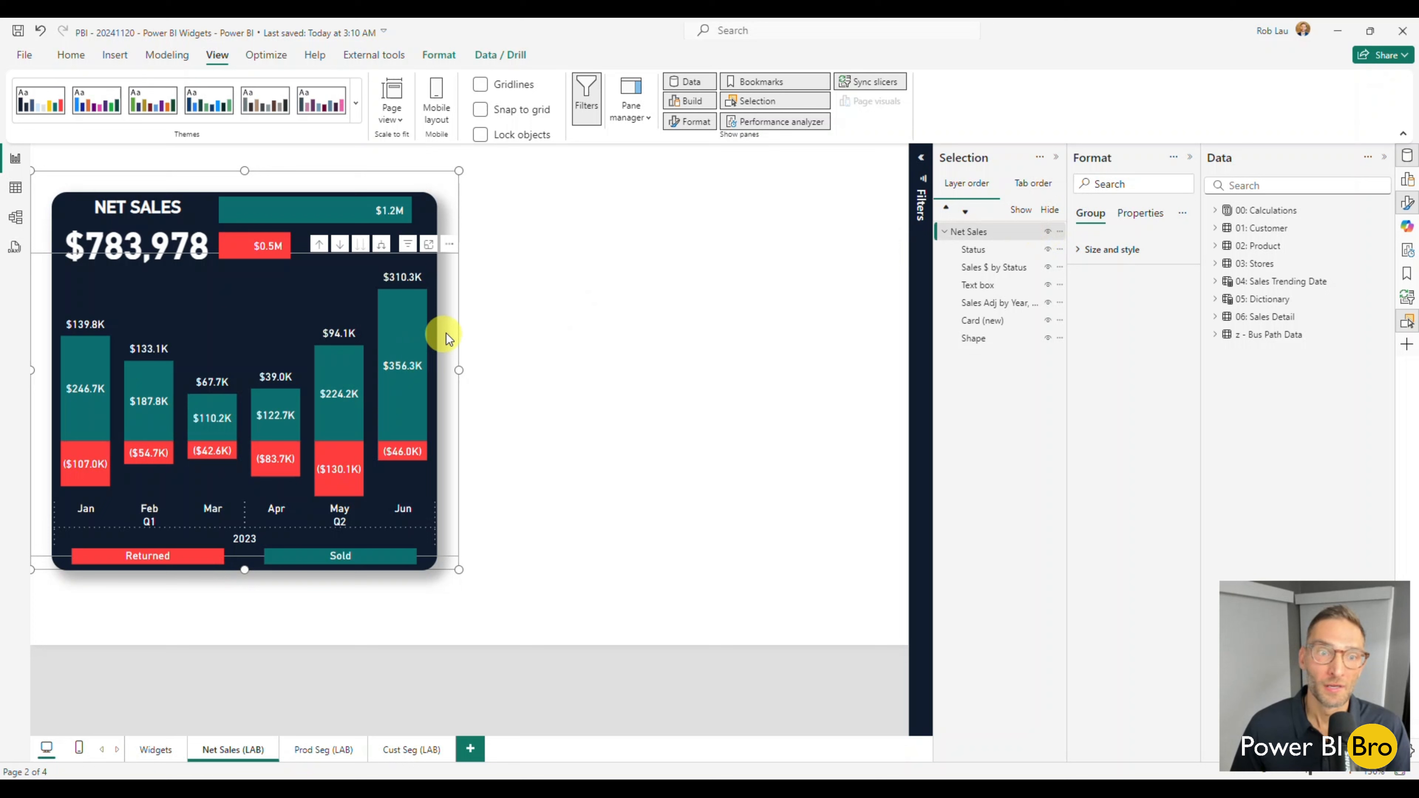
{"action": "right_click", "coordinate": [446, 313]}
{"action": "mouse_move", "coordinate": [467, 323]}
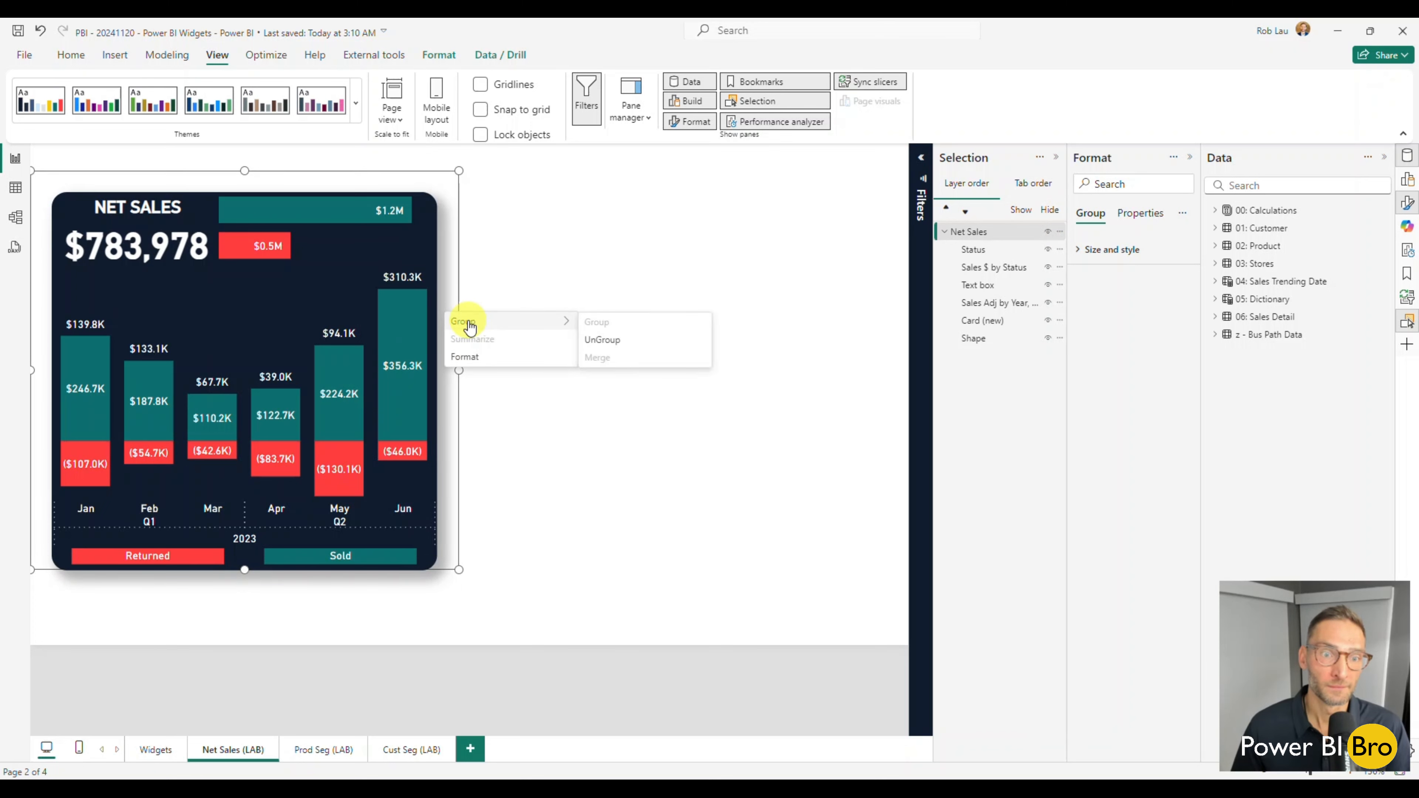
{"action": "left_click", "coordinate": [596, 340]}
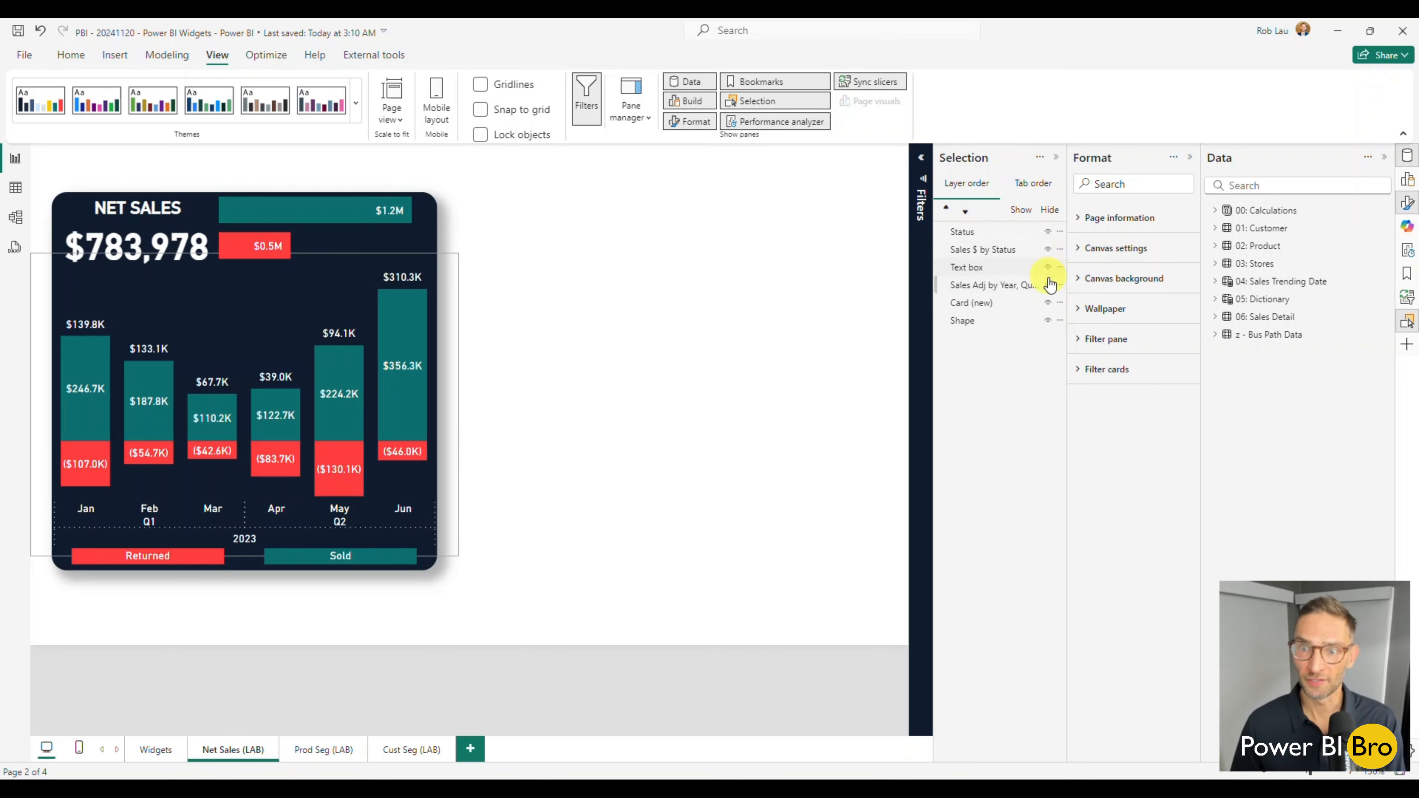
Hide every Net Sales element from Status down to Card (new), leaving only the background shape displayed.
{"action": "left_click", "coordinate": [1049, 231]}
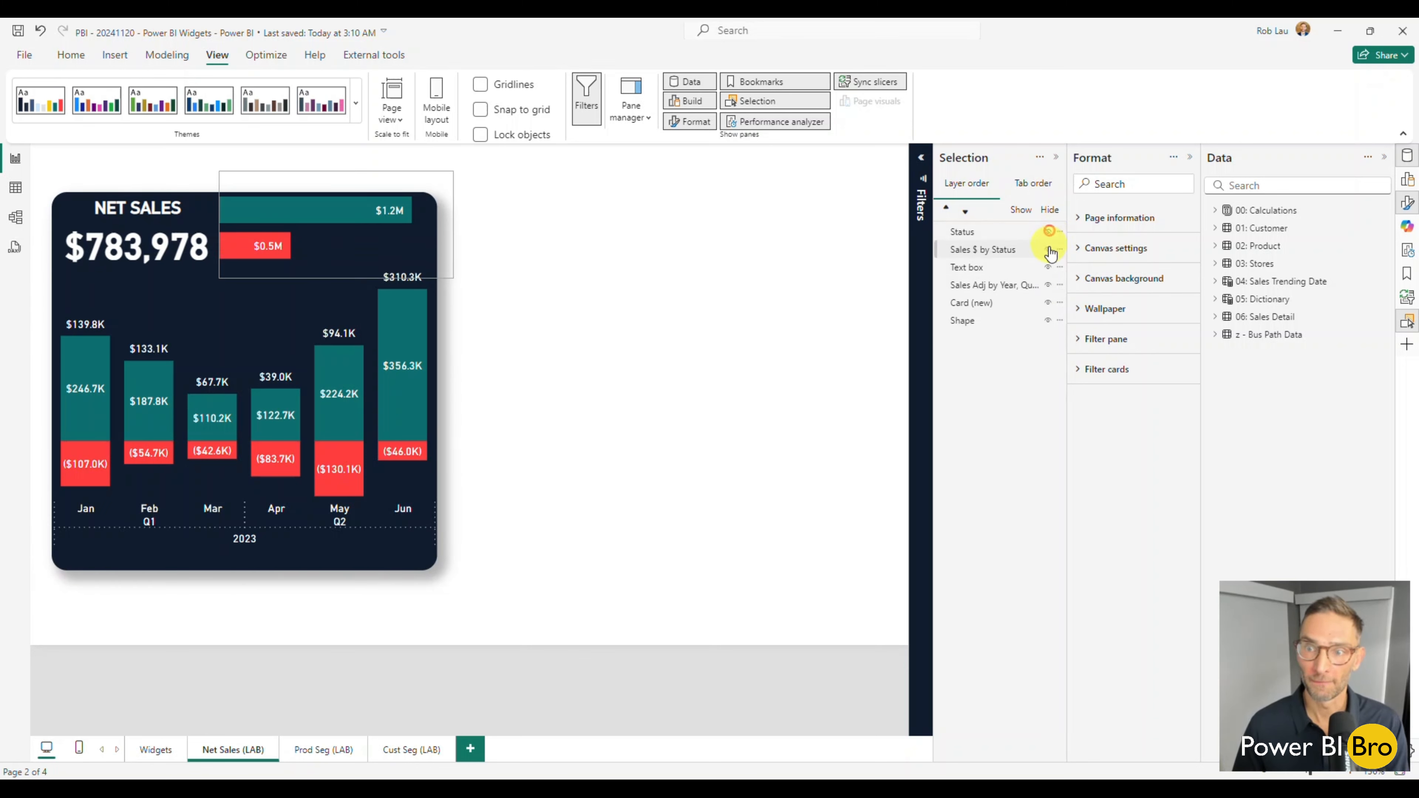
{"action": "left_click", "coordinate": [1048, 249]}
{"action": "left_click", "coordinate": [1048, 267]}
{"action": "left_click", "coordinate": [1048, 285]}
{"action": "left_click", "coordinate": [1048, 303]}
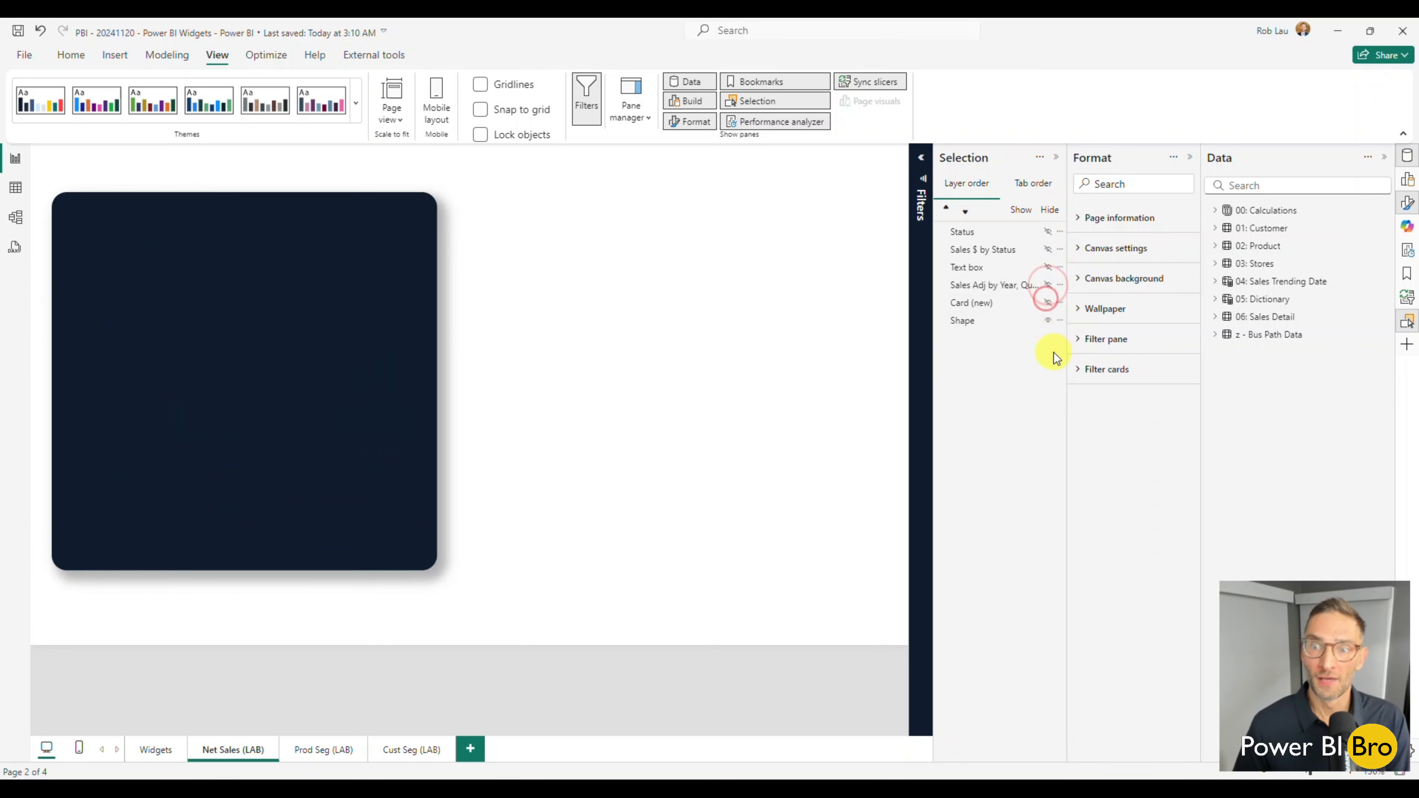
Show the hidden Net Sales elements again one by one, from Card (new) up to Status, and clear the selection.
{"action": "left_click", "coordinate": [1048, 303]}
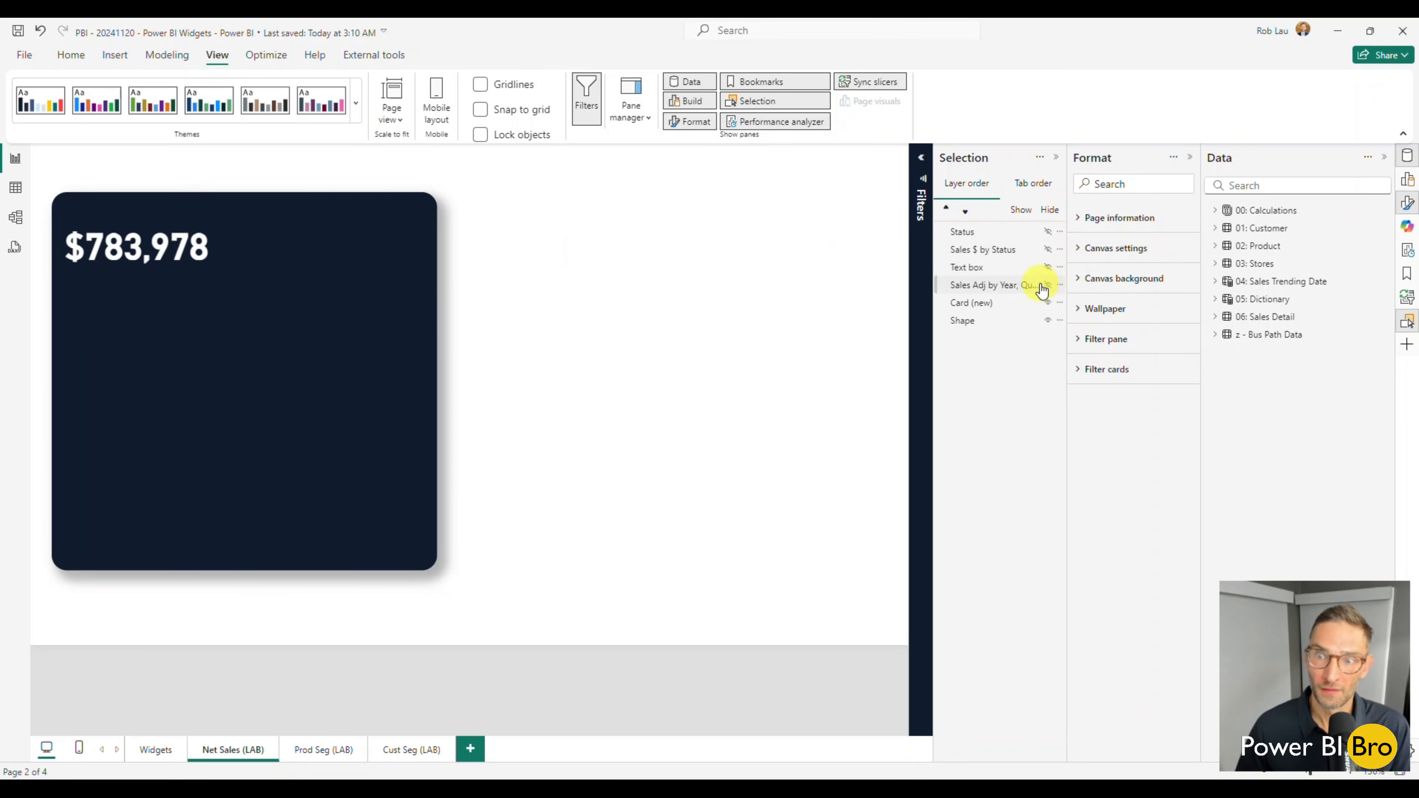
{"action": "left_click", "coordinate": [1043, 286]}
{"action": "left_click", "coordinate": [1048, 286]}
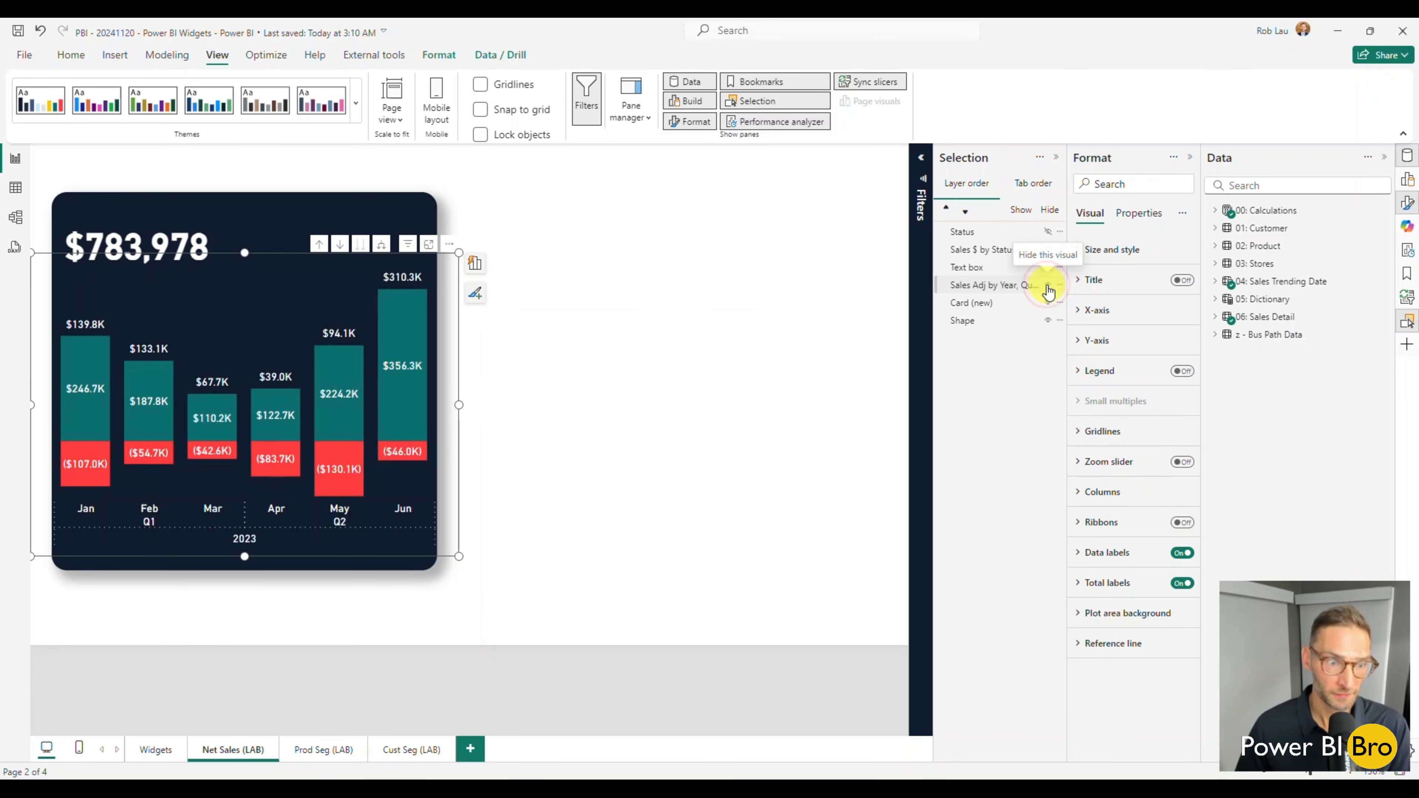
{"action": "left_click", "coordinate": [1048, 269]}
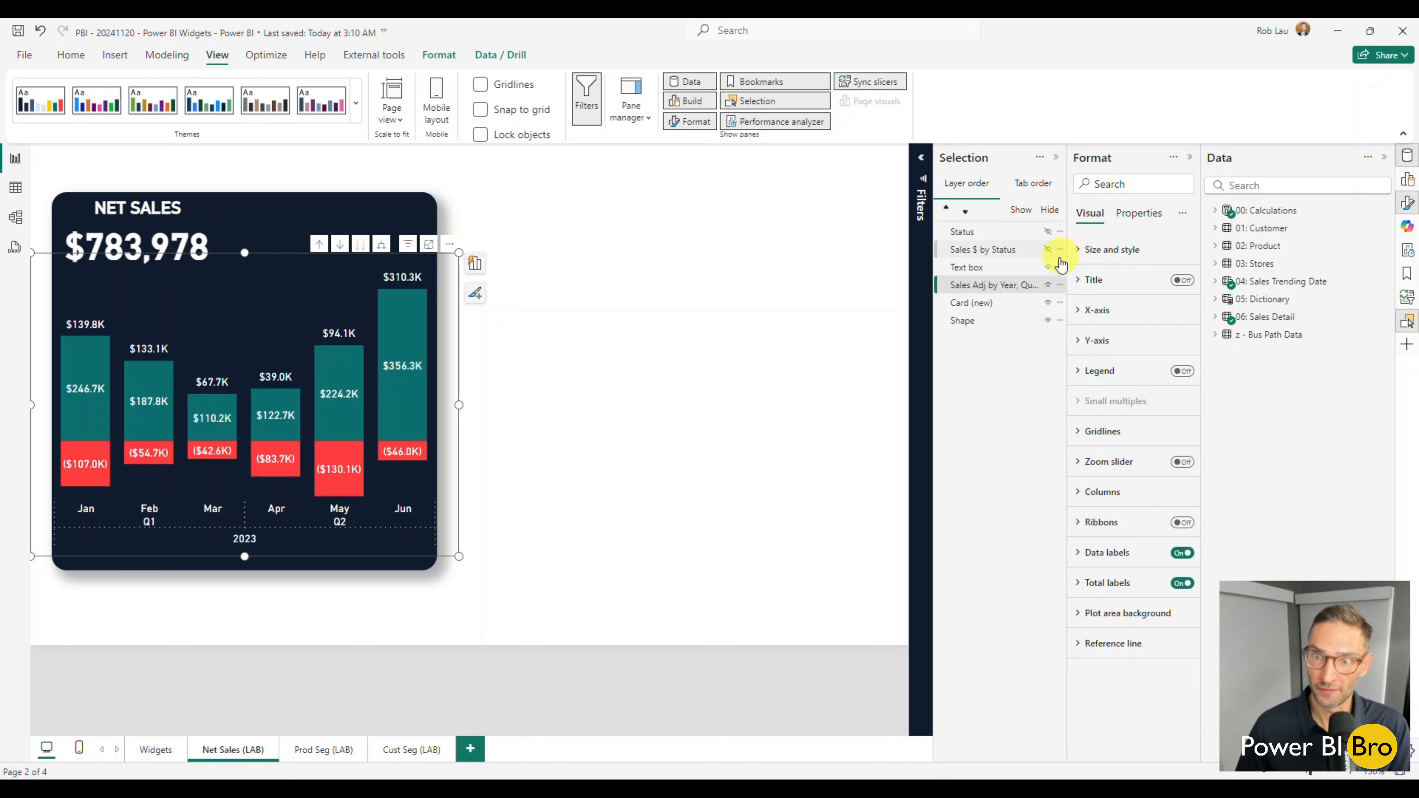
{"action": "left_click", "coordinate": [1047, 251]}
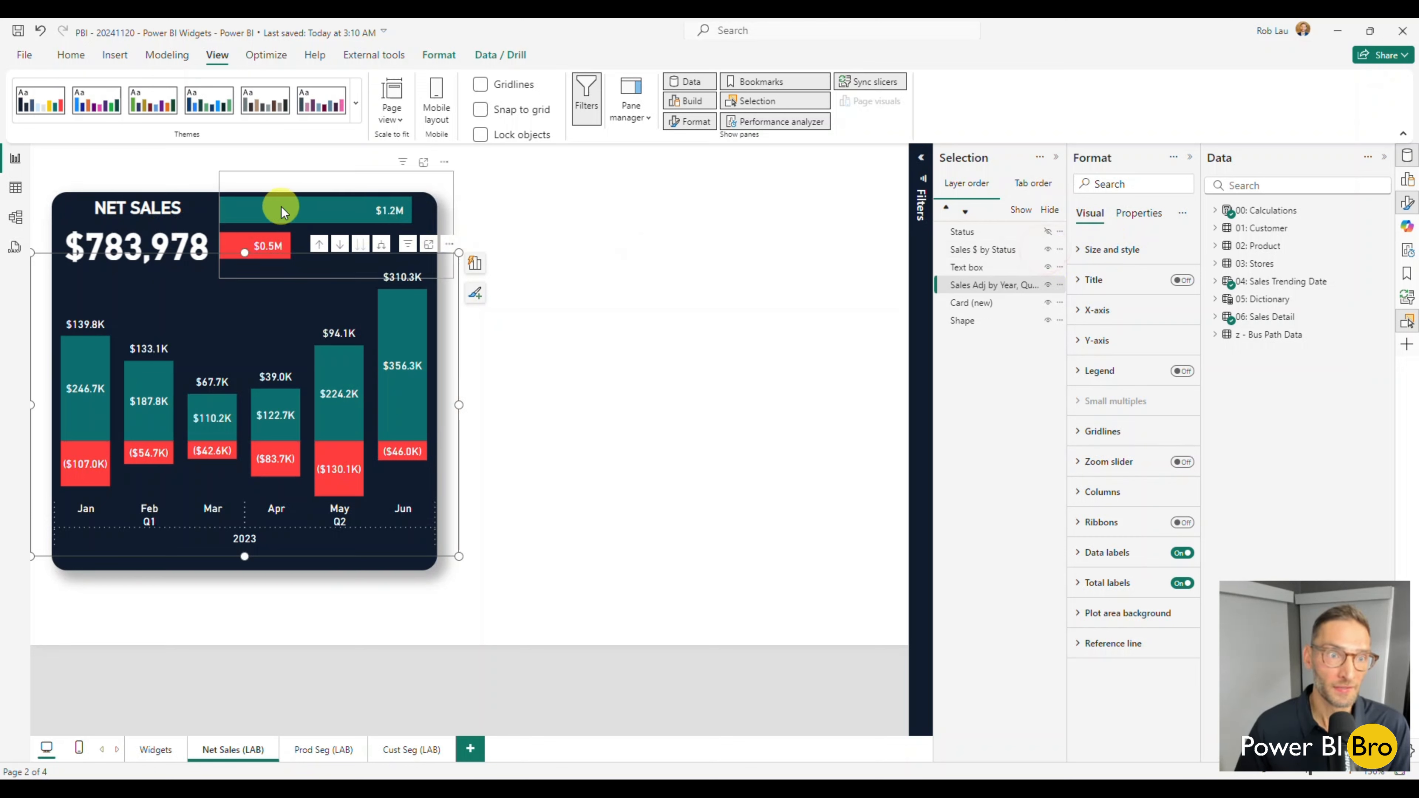
{"action": "left_click", "coordinate": [1048, 231]}
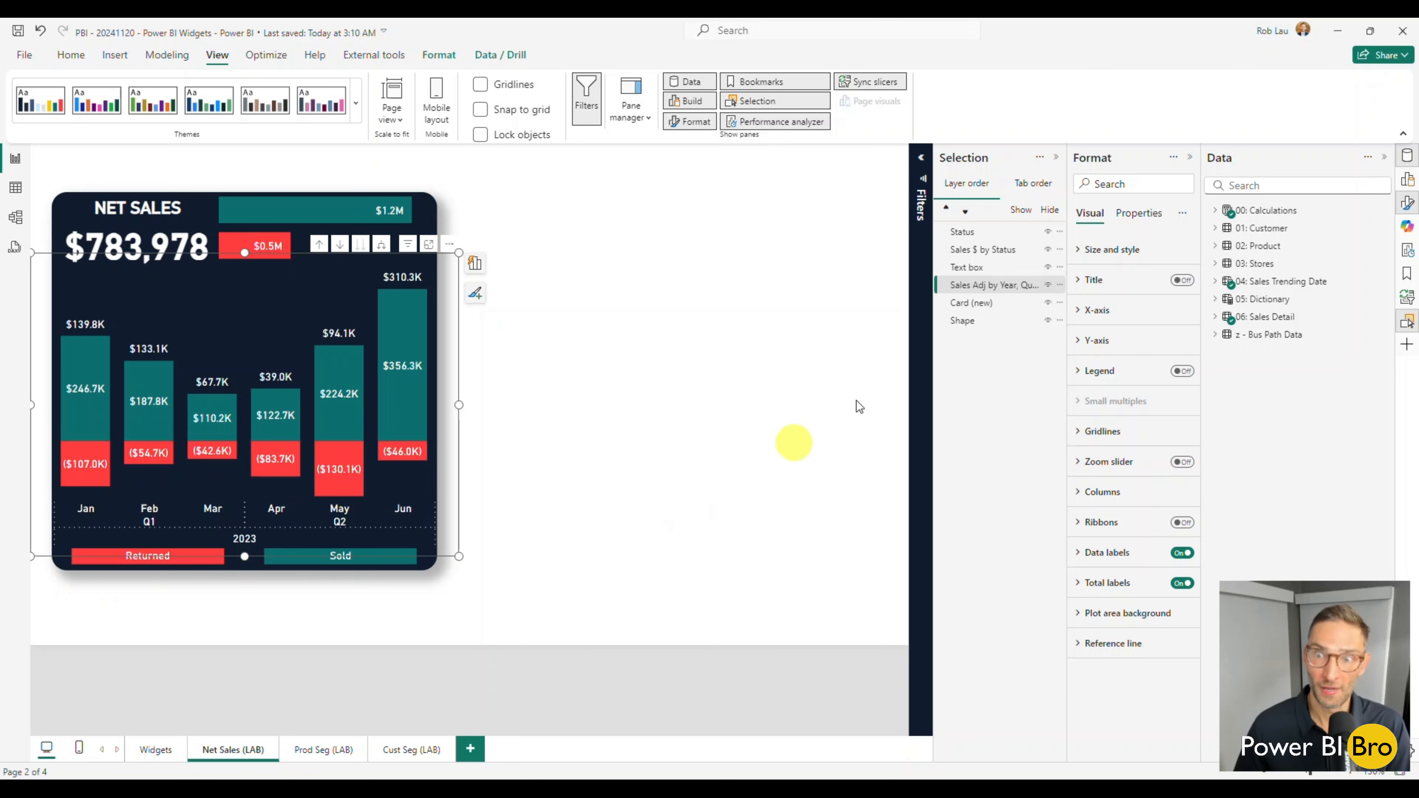
{"action": "left_click", "coordinate": [666, 508]}
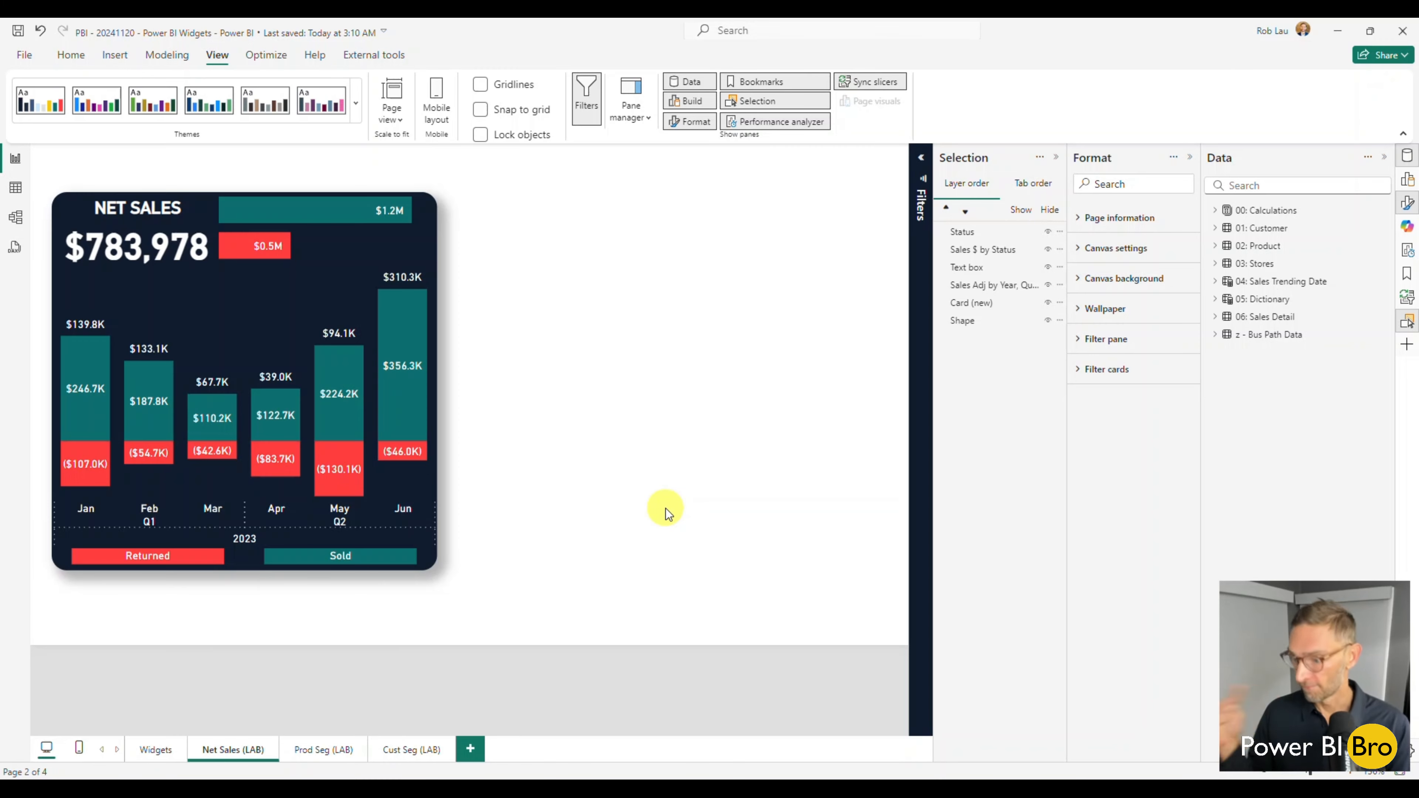
Delete the Net Sales and Cust Seg groups from the Prod Seg (LAB) page.
{"action": "left_click", "coordinate": [324, 750]}
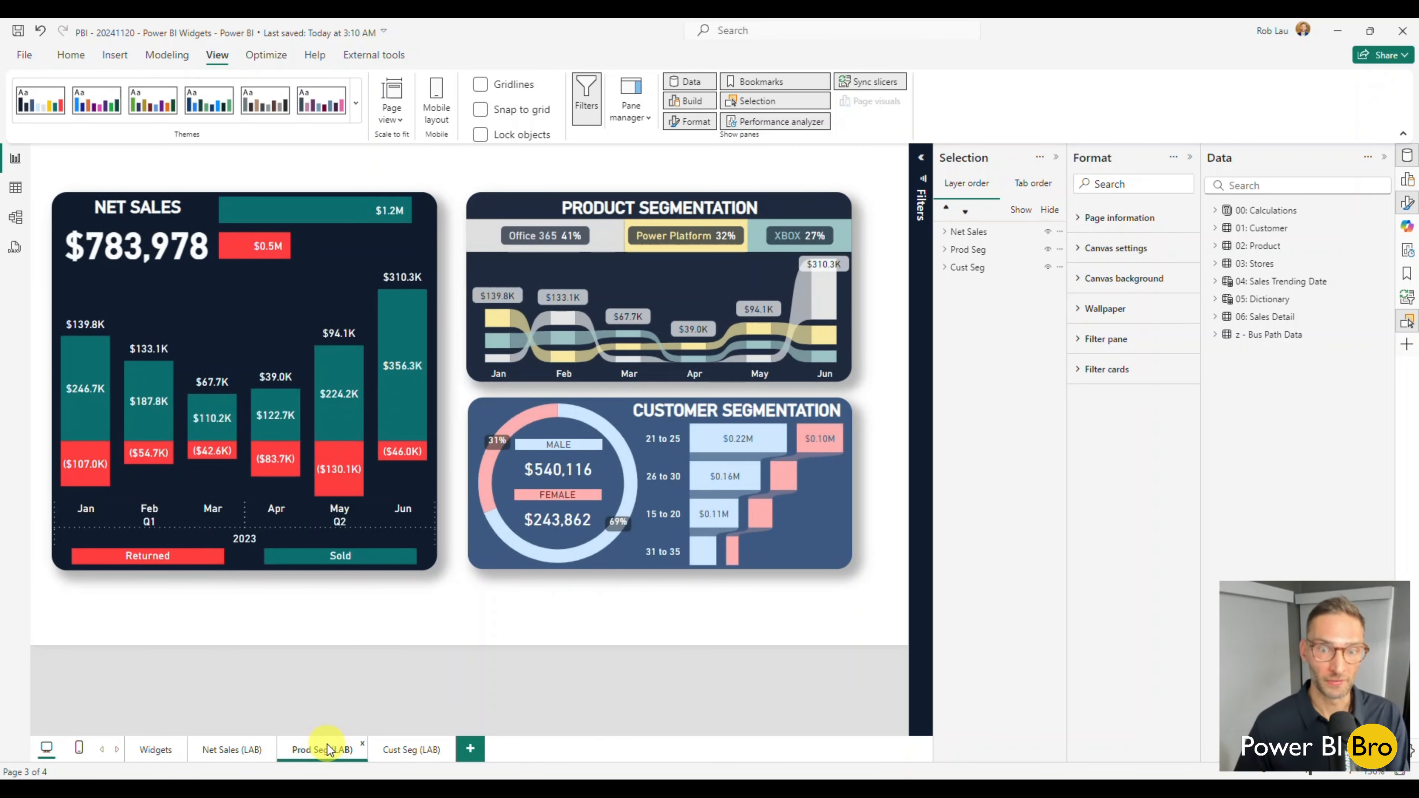
{"action": "left_click", "coordinate": [446, 413]}
{"action": "key", "text": "Delete"}
{"action": "left_click", "coordinate": [460, 408]}
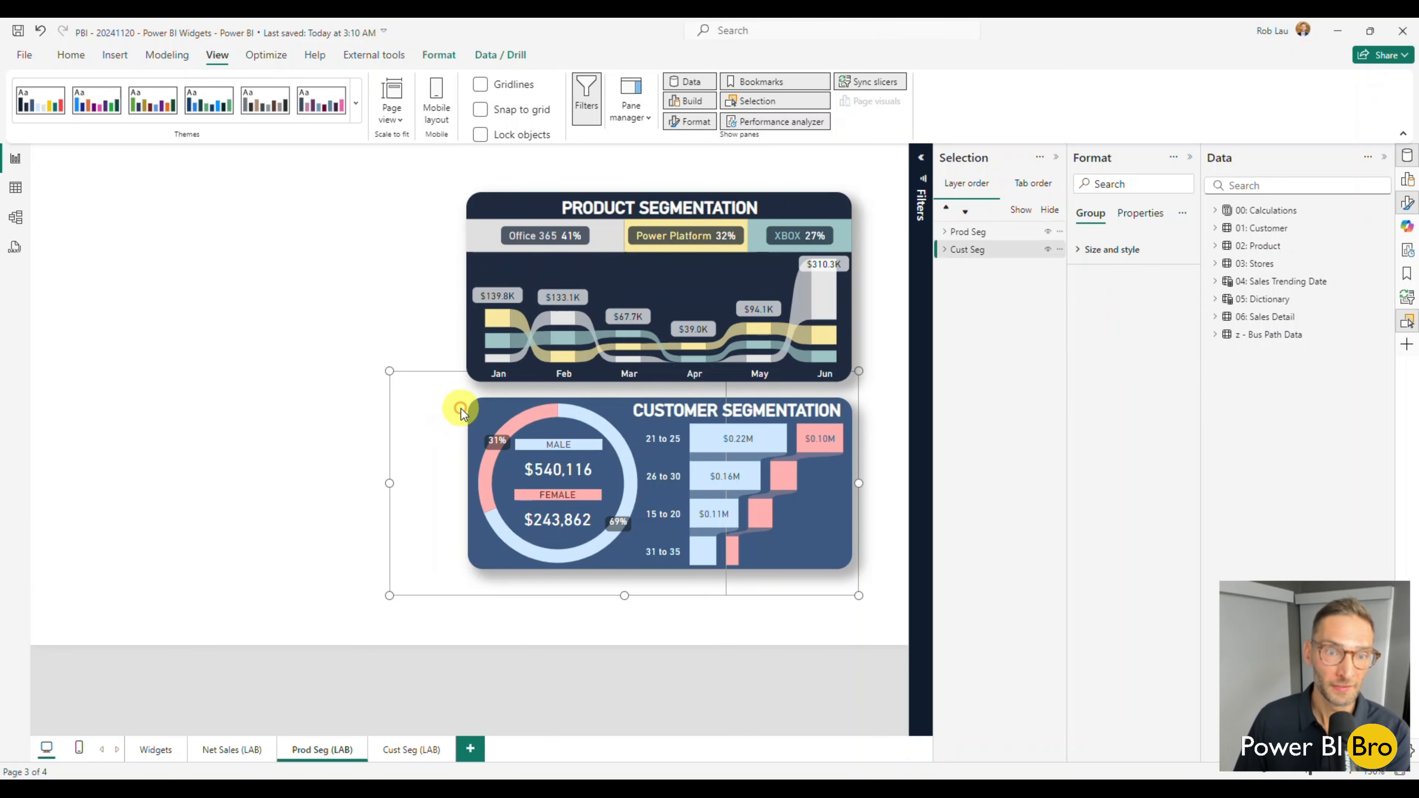
{"action": "key", "text": "Delete"}
{"action": "left_click", "coordinate": [707, 386]}
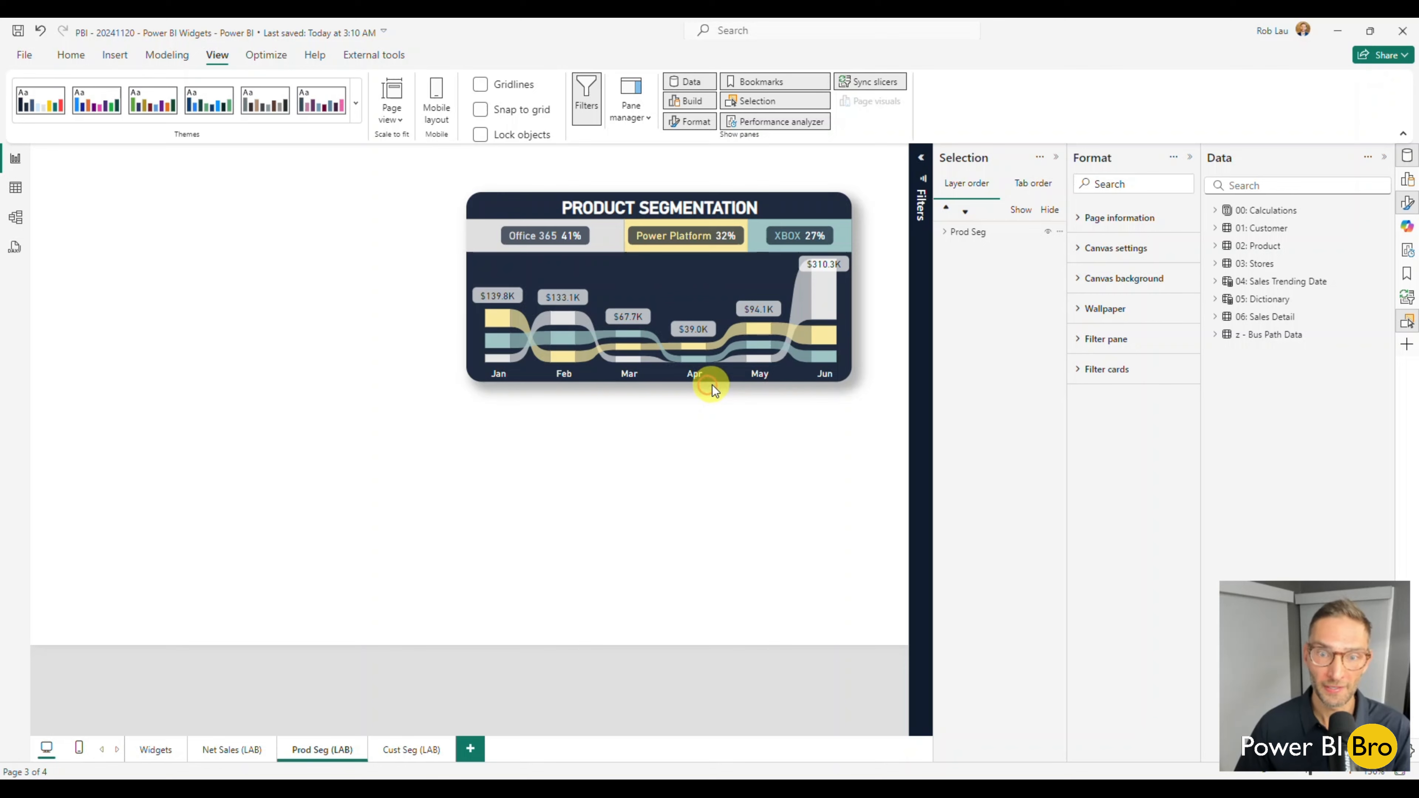
Expand the Prod Seg group in the layer order and ungroup it into separate elements.
{"action": "left_click", "coordinate": [720, 380]}
{"action": "left_click", "coordinate": [944, 231]}
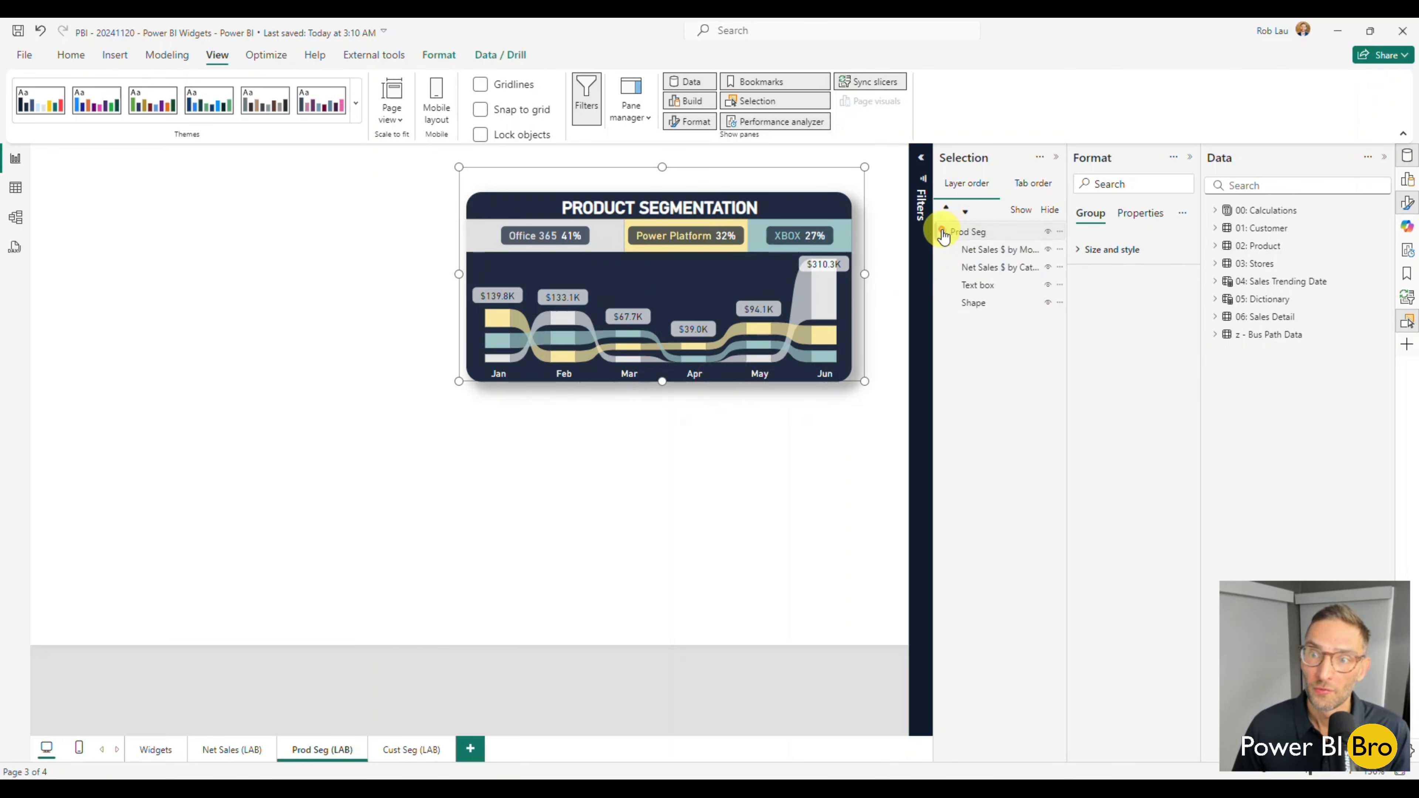
{"action": "right_click", "coordinate": [826, 174]}
{"action": "mouse_move", "coordinate": [843, 197]}
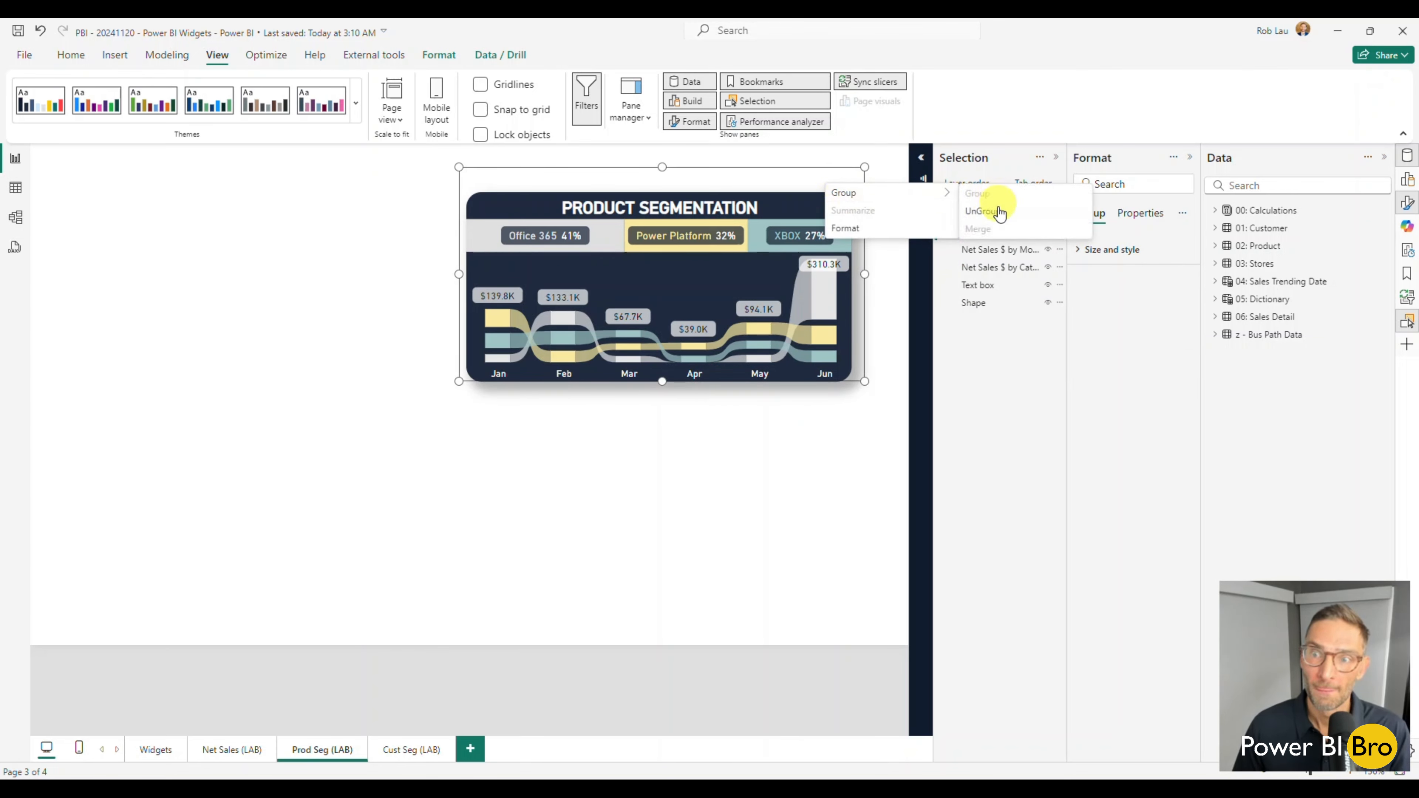
{"action": "left_click", "coordinate": [996, 214]}
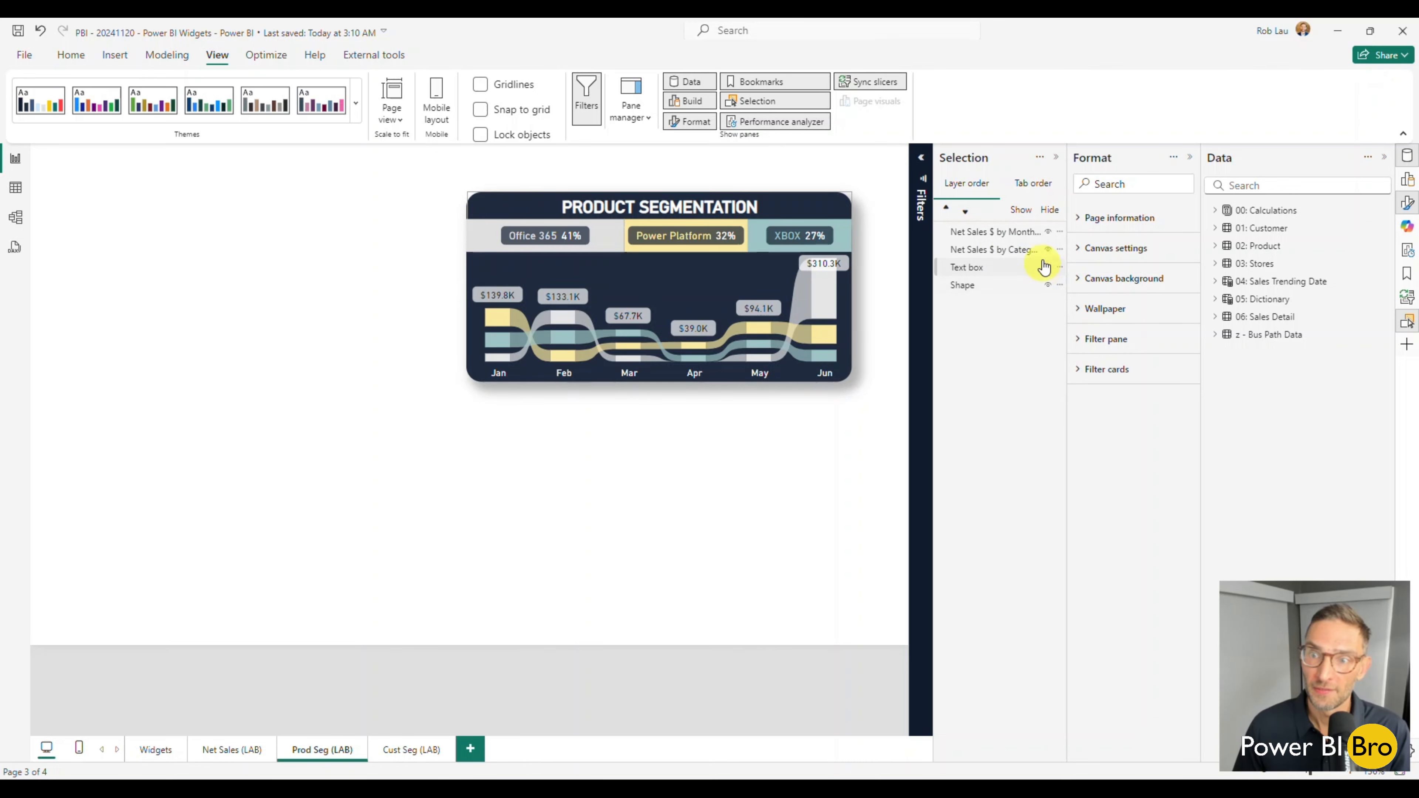
Hide both Net Sales $ charts and the text box of the product segmentation widget, leaving only the background shape displayed.
{"action": "left_click", "coordinate": [1046, 232]}
{"action": "left_click", "coordinate": [1048, 231]}
{"action": "left_click", "coordinate": [1048, 249]}
{"action": "left_click", "coordinate": [1048, 267]}
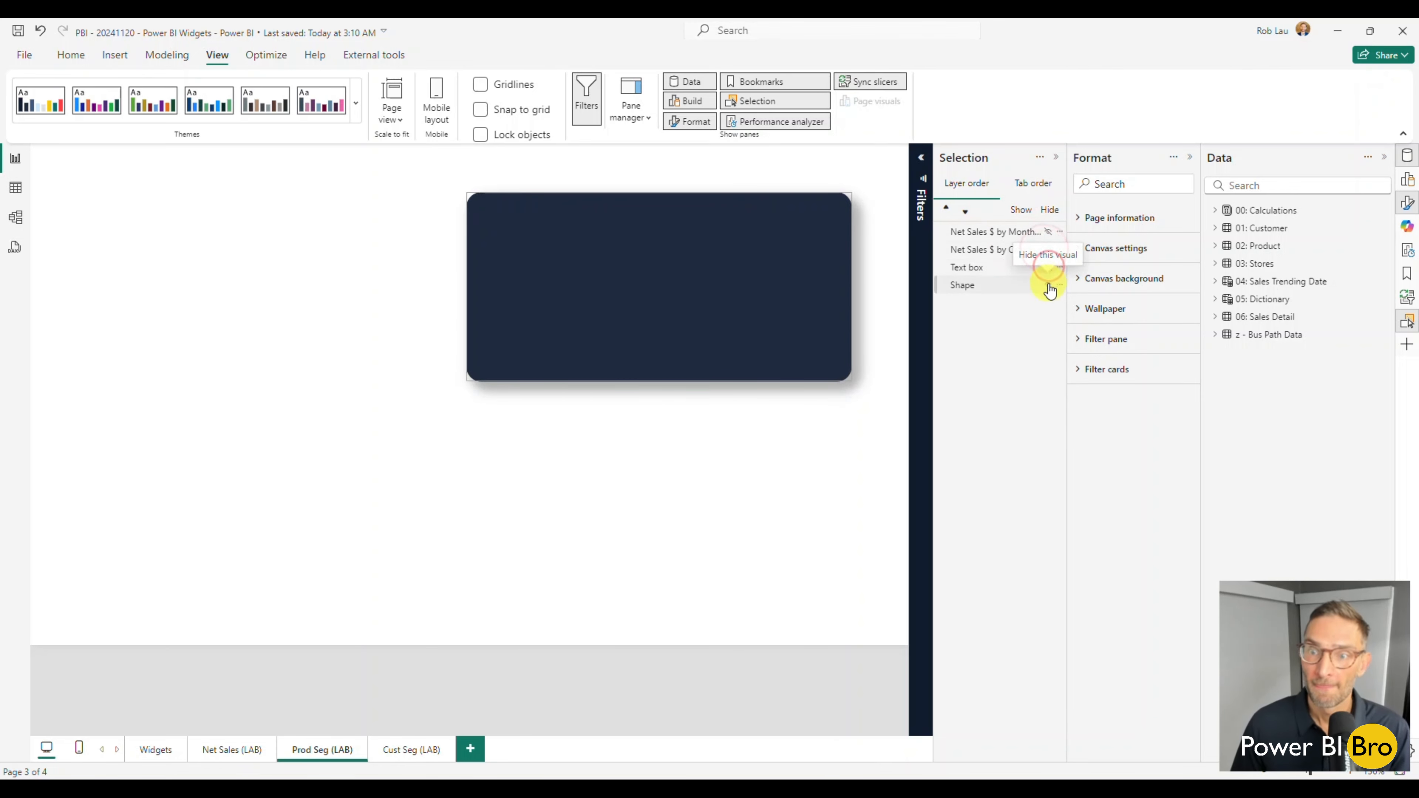
Show the product segmentation text box, category chart and month chart again one by one, and inspect the month chart's tooltip.
{"action": "left_click", "coordinate": [1049, 266]}
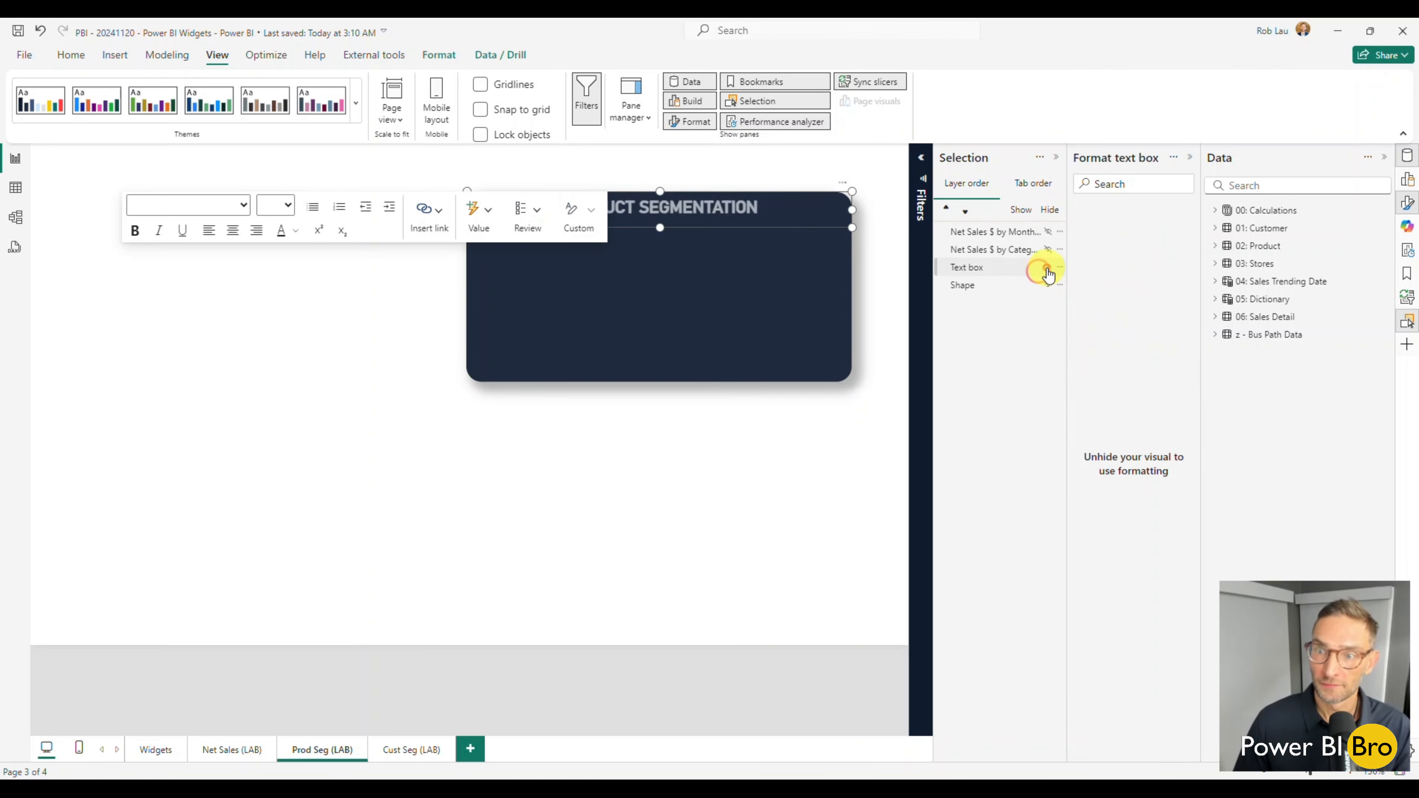
{"action": "left_click", "coordinate": [1048, 250]}
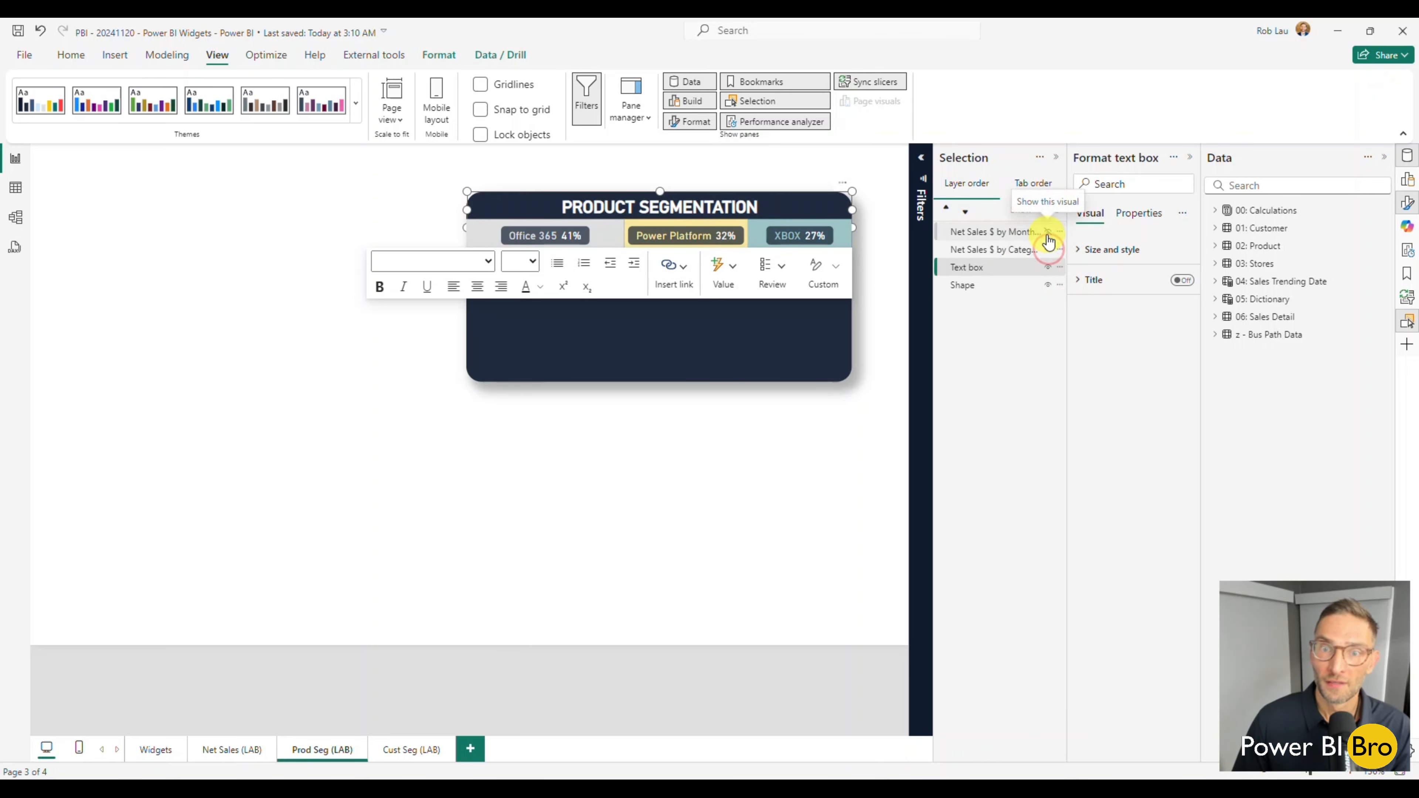
{"action": "left_click", "coordinate": [1048, 232]}
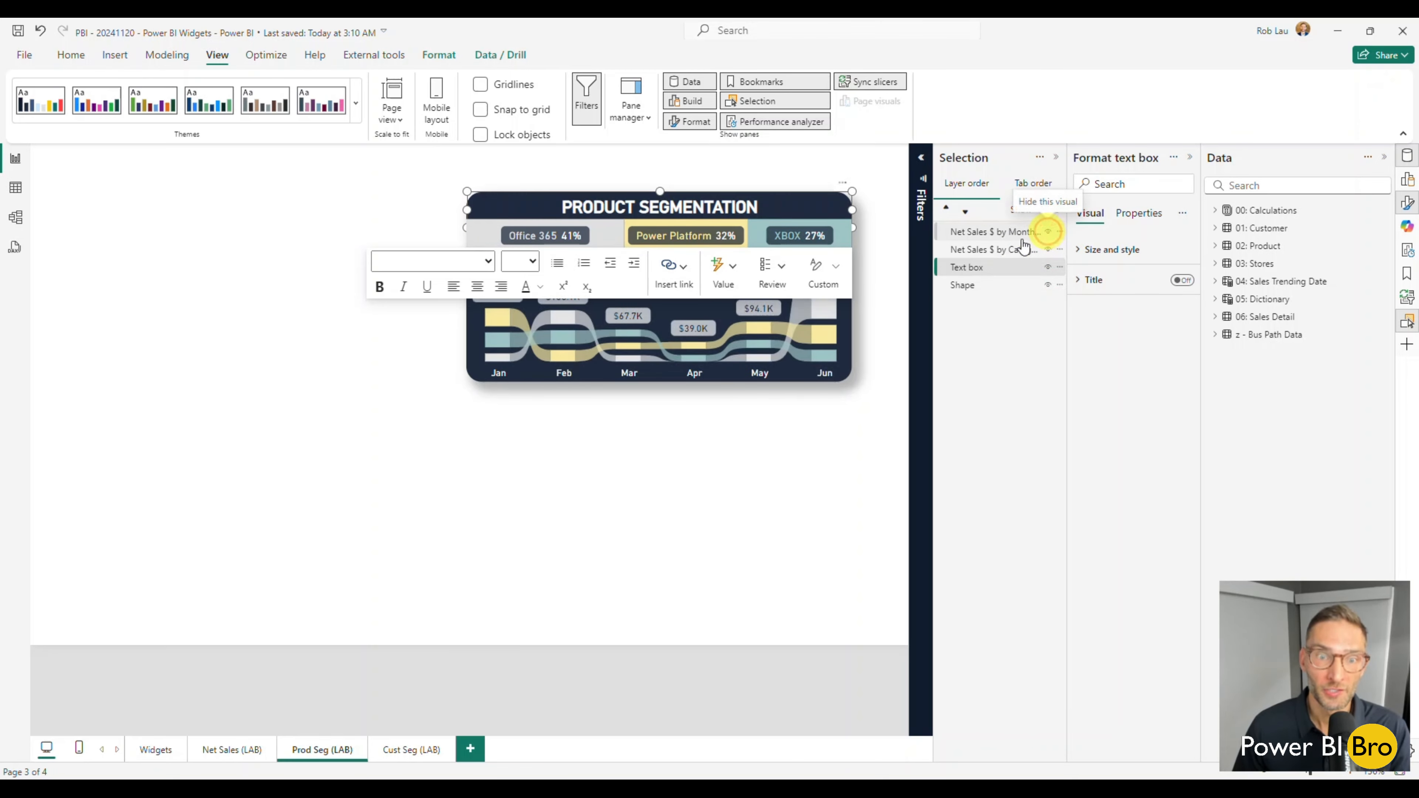
{"action": "left_click", "coordinate": [671, 432]}
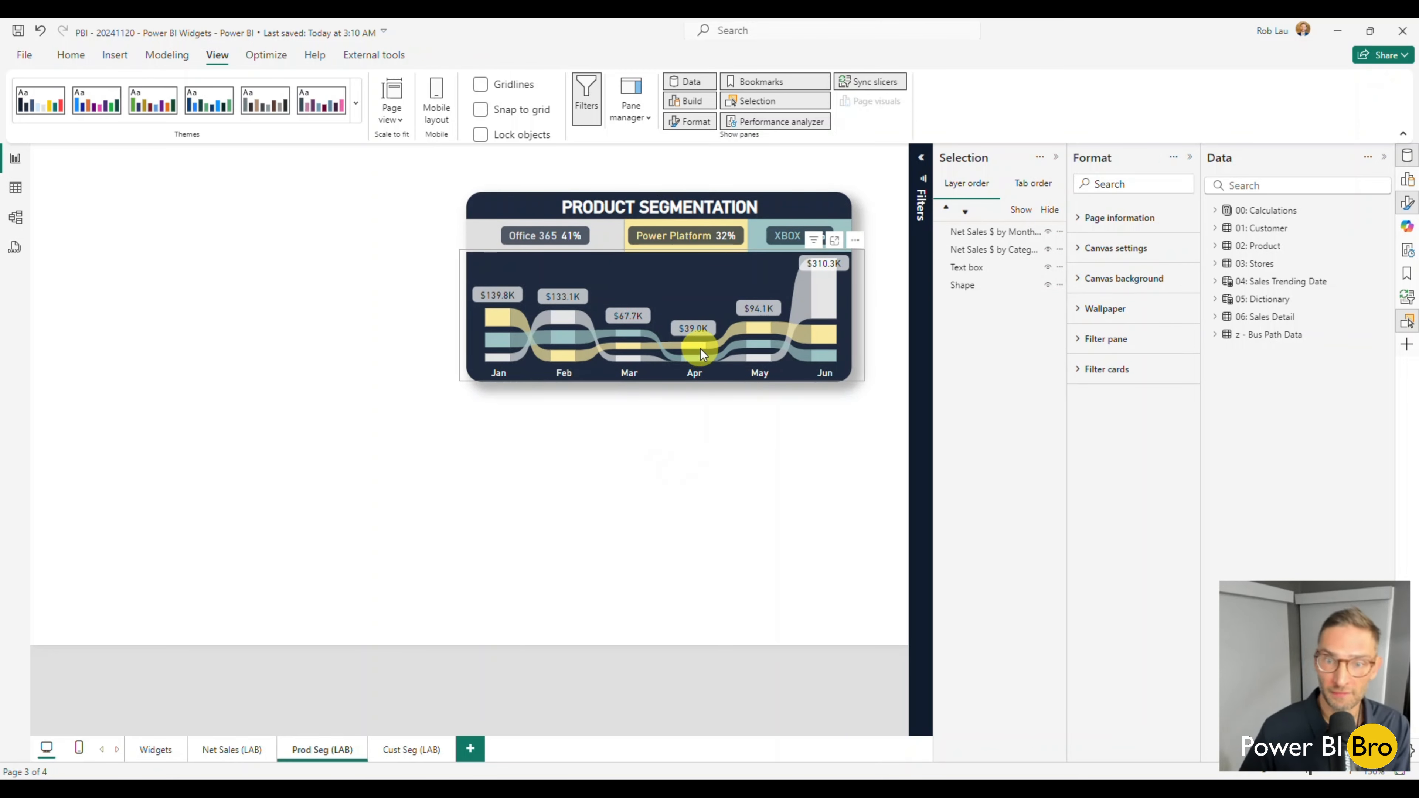
{"action": "mouse_move", "coordinate": [704, 350]}
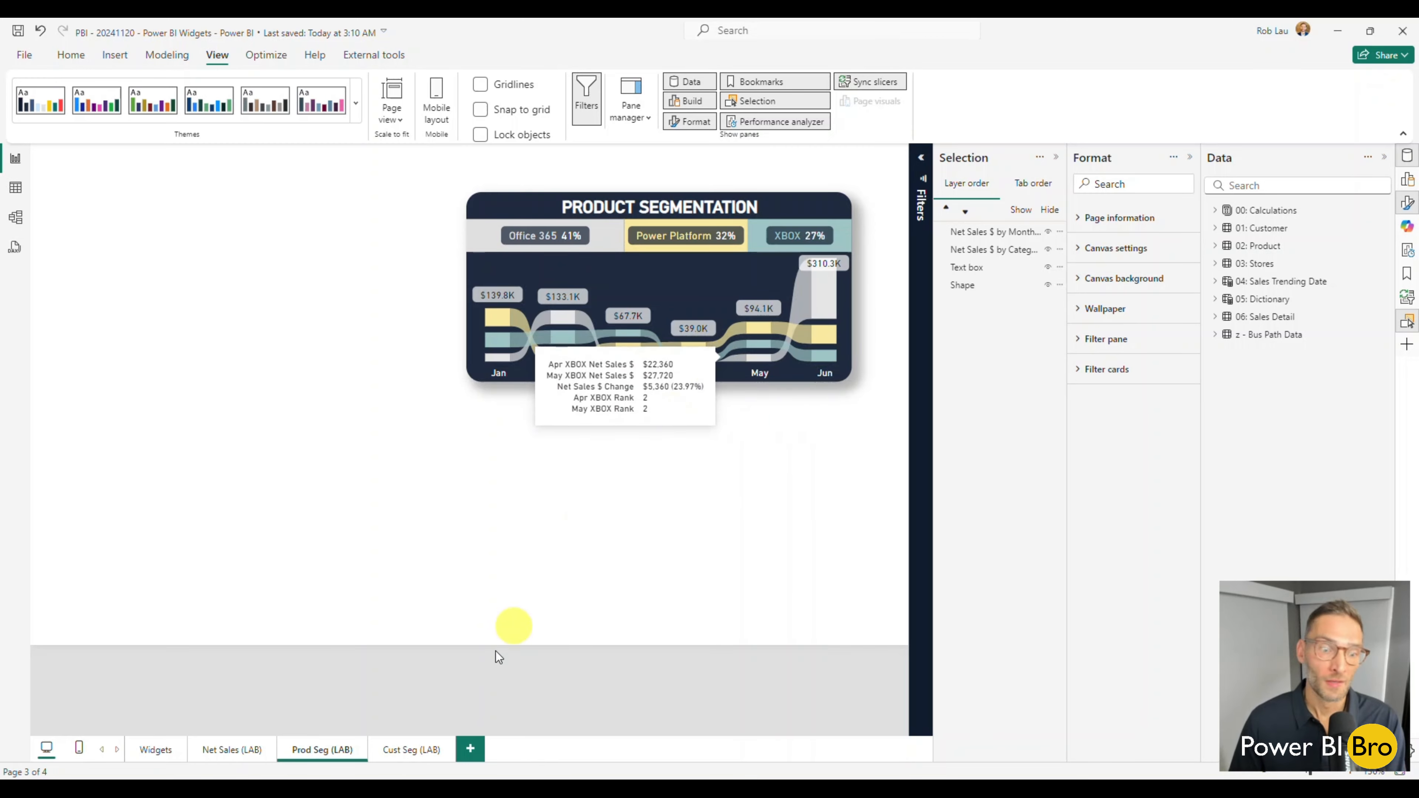
Delete the Prod Seg and Net Sales groups from the Cust Seg (LAB) page.
{"action": "left_click", "coordinate": [410, 756]}
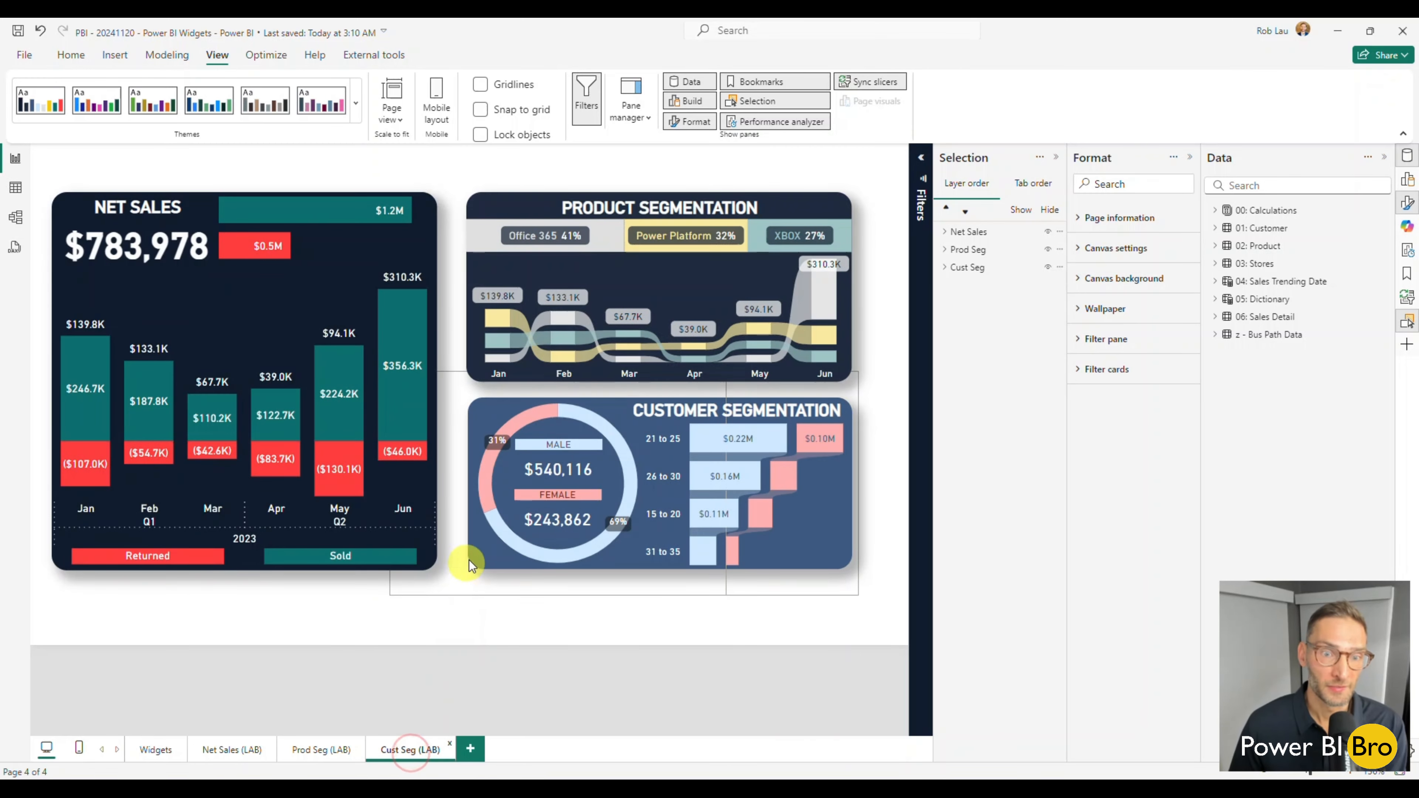
{"action": "left_click", "coordinate": [468, 365]}
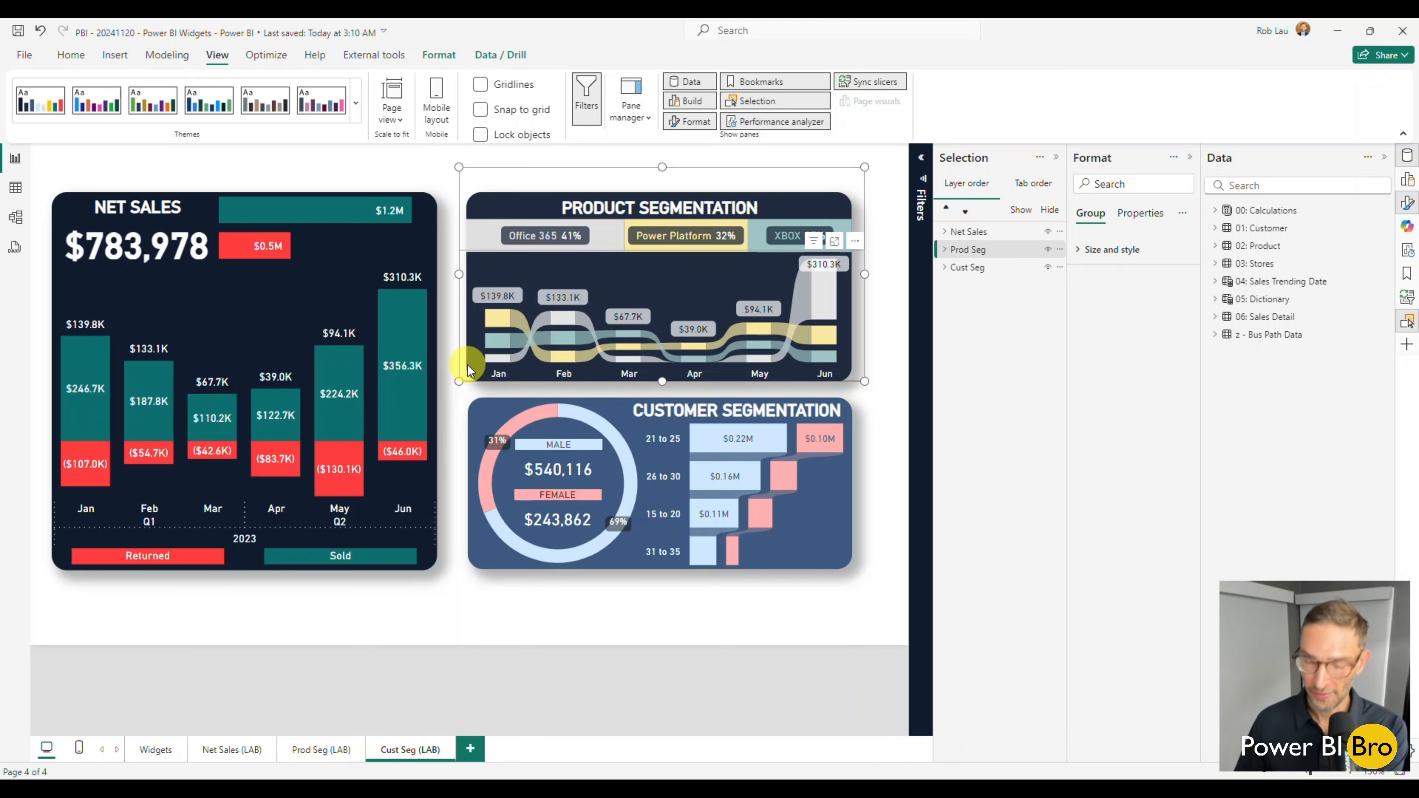
{"action": "key", "text": "Delete"}
{"action": "left_click", "coordinate": [441, 294]}
{"action": "key", "text": "Delete"}
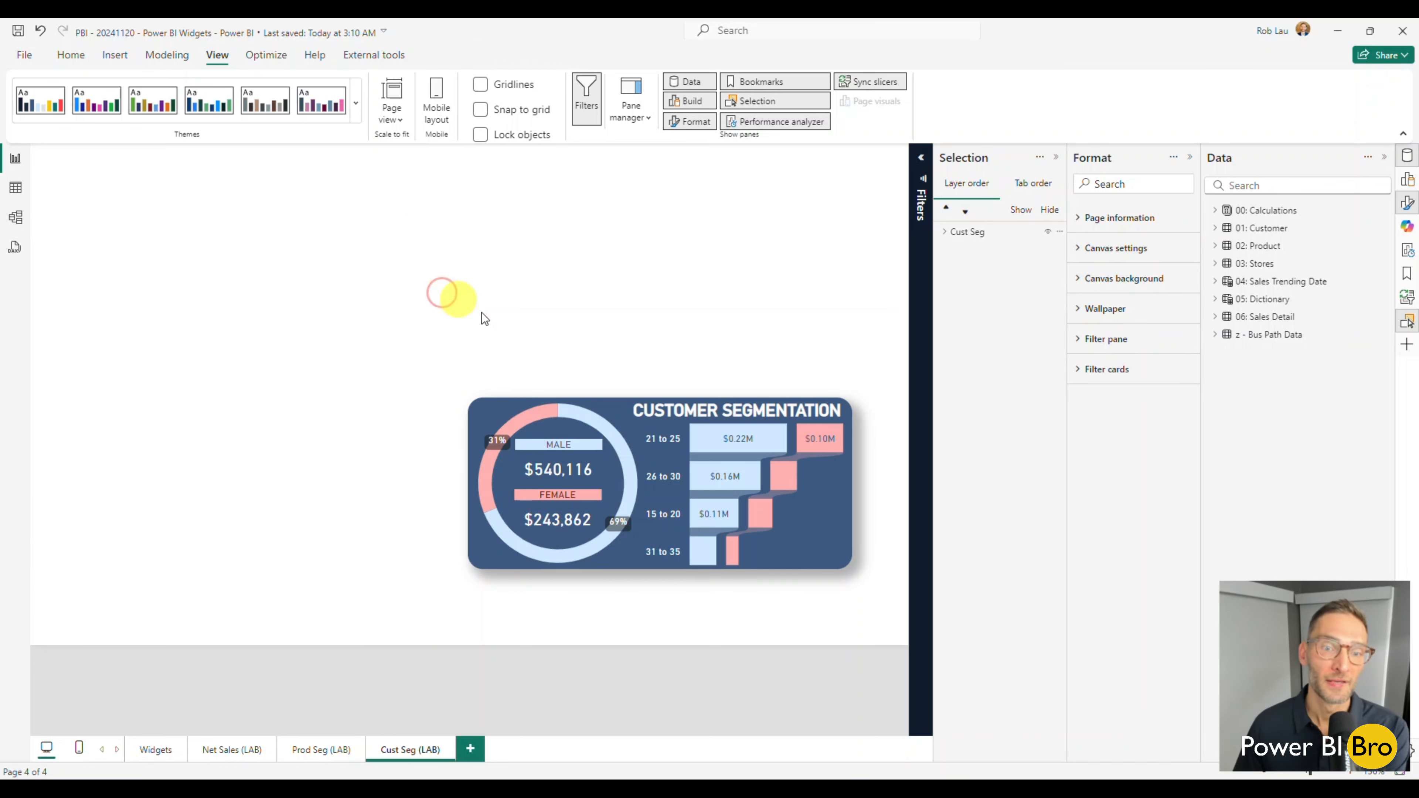
Ungroup the Cust Seg group into its separate elements.
{"action": "right_click", "coordinate": [625, 388]}
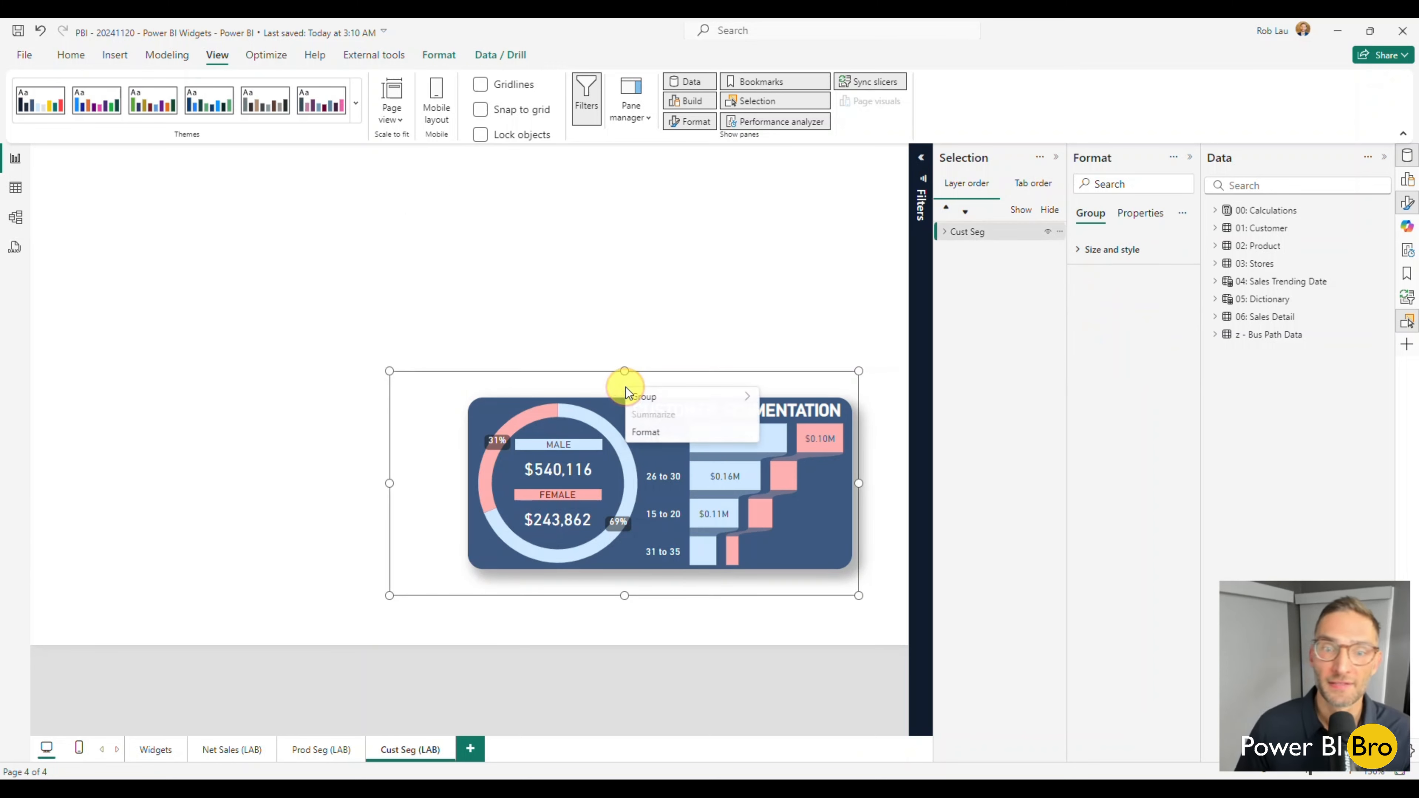
{"action": "mouse_move", "coordinate": [659, 398]}
{"action": "left_click", "coordinate": [800, 413]}
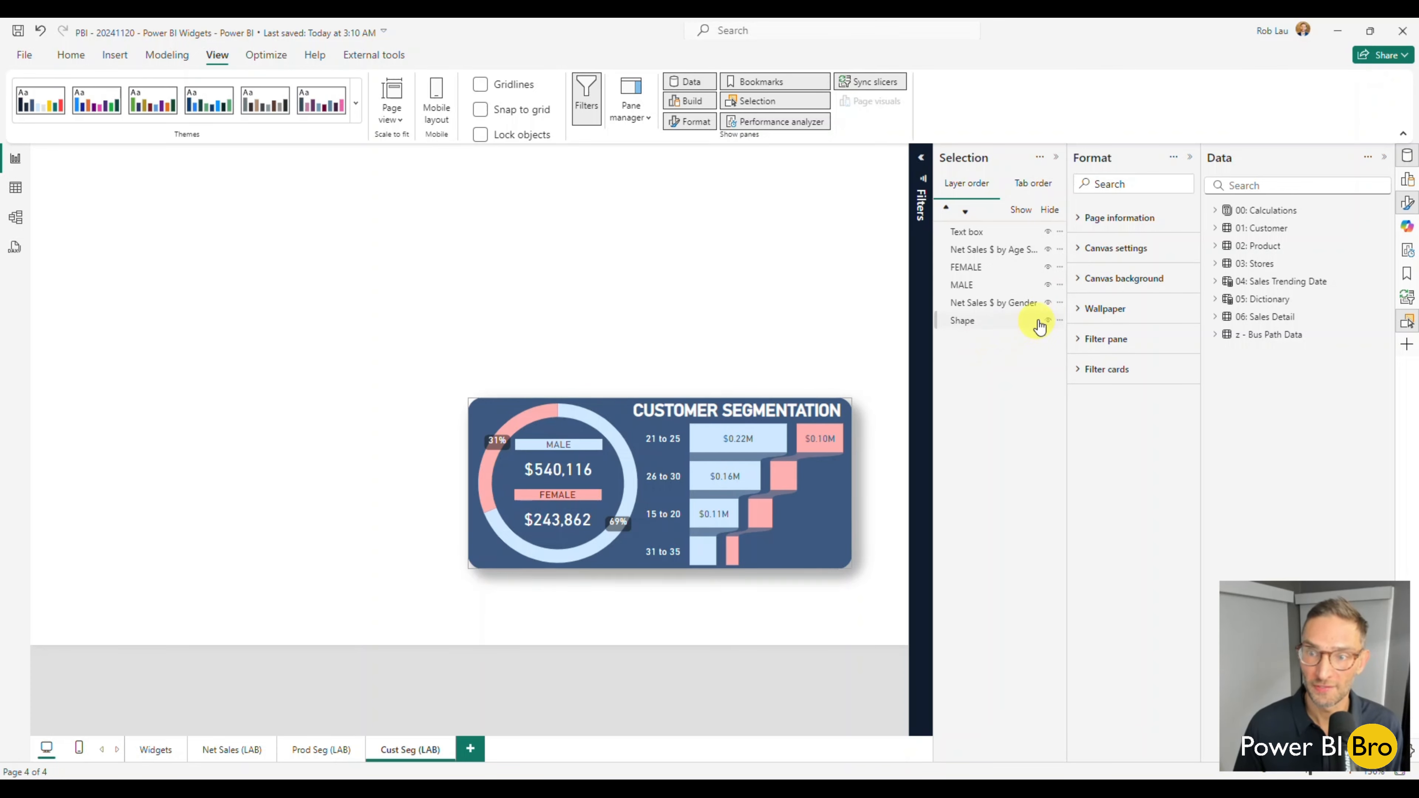
Hide every customer segmentation element from Net Sales $ by Gender up to the text box, leaving only the background shape displayed.
{"action": "left_click", "coordinate": [1048, 302]}
{"action": "left_click", "coordinate": [1048, 284]}
{"action": "left_click", "coordinate": [1048, 266]}
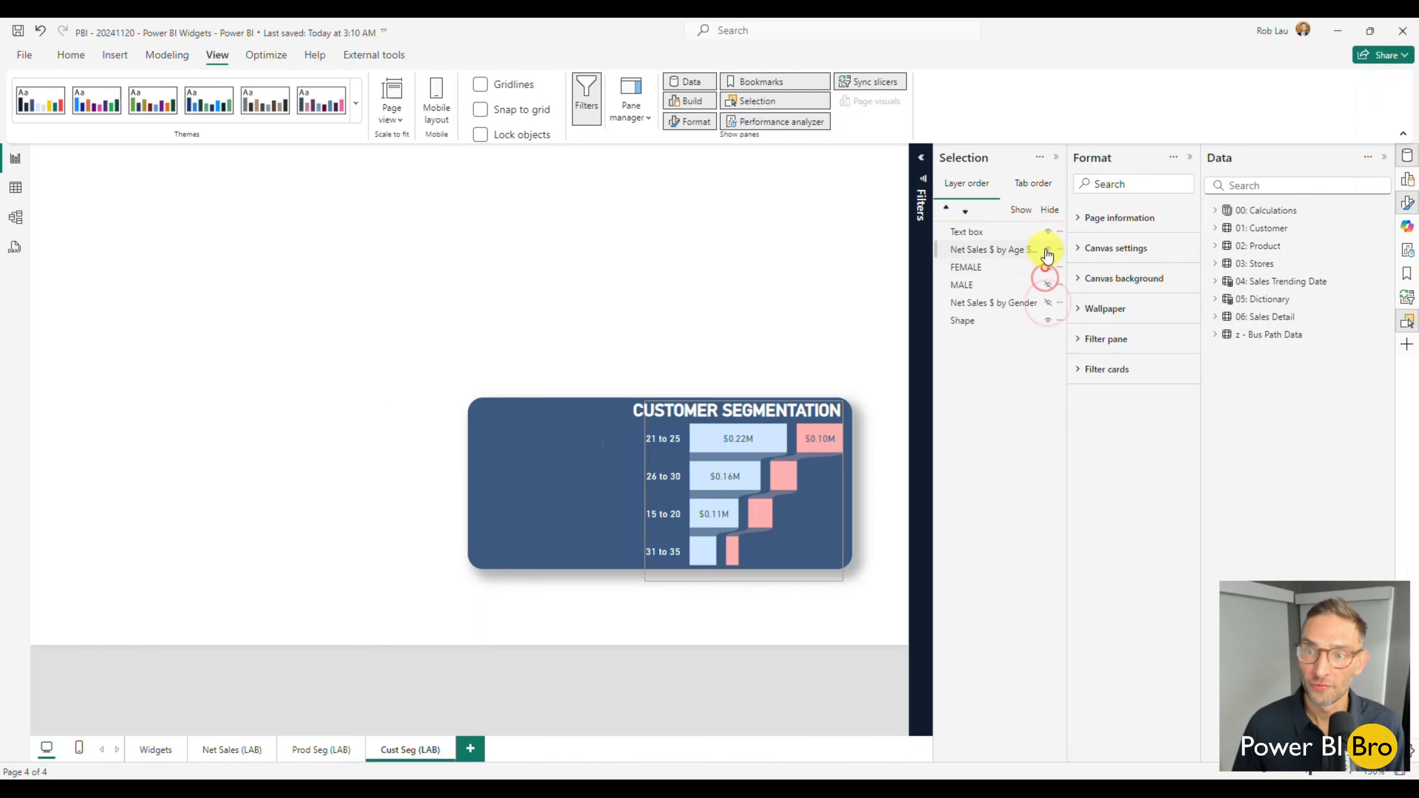
{"action": "left_click", "coordinate": [1048, 249]}
{"action": "left_click", "coordinate": [1048, 232]}
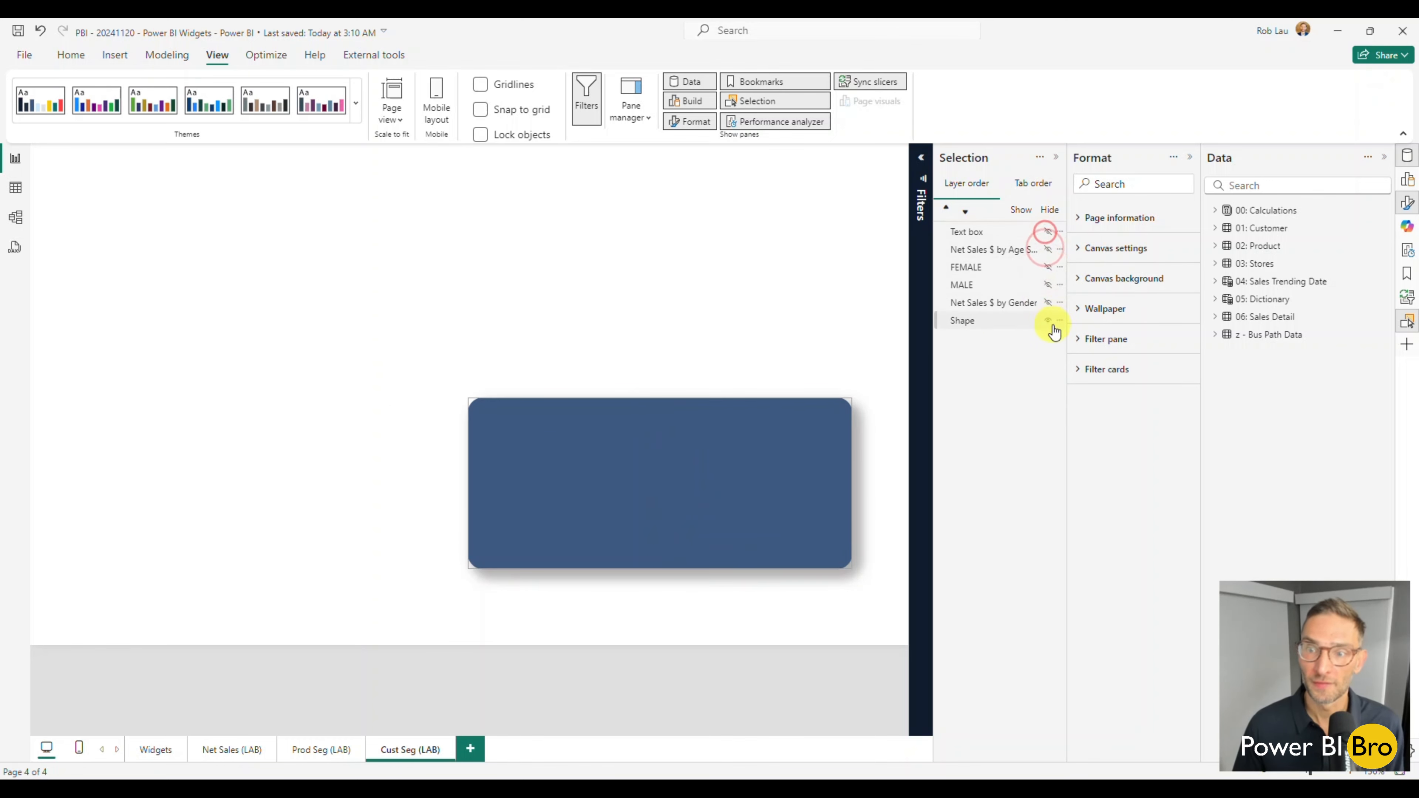
Show the gender chart, MALE and FEMALE cards, age chart and text box again one by one on the Cust Seg (LAB) page.
{"action": "left_click", "coordinate": [1048, 302]}
{"action": "left_click", "coordinate": [1048, 285]}
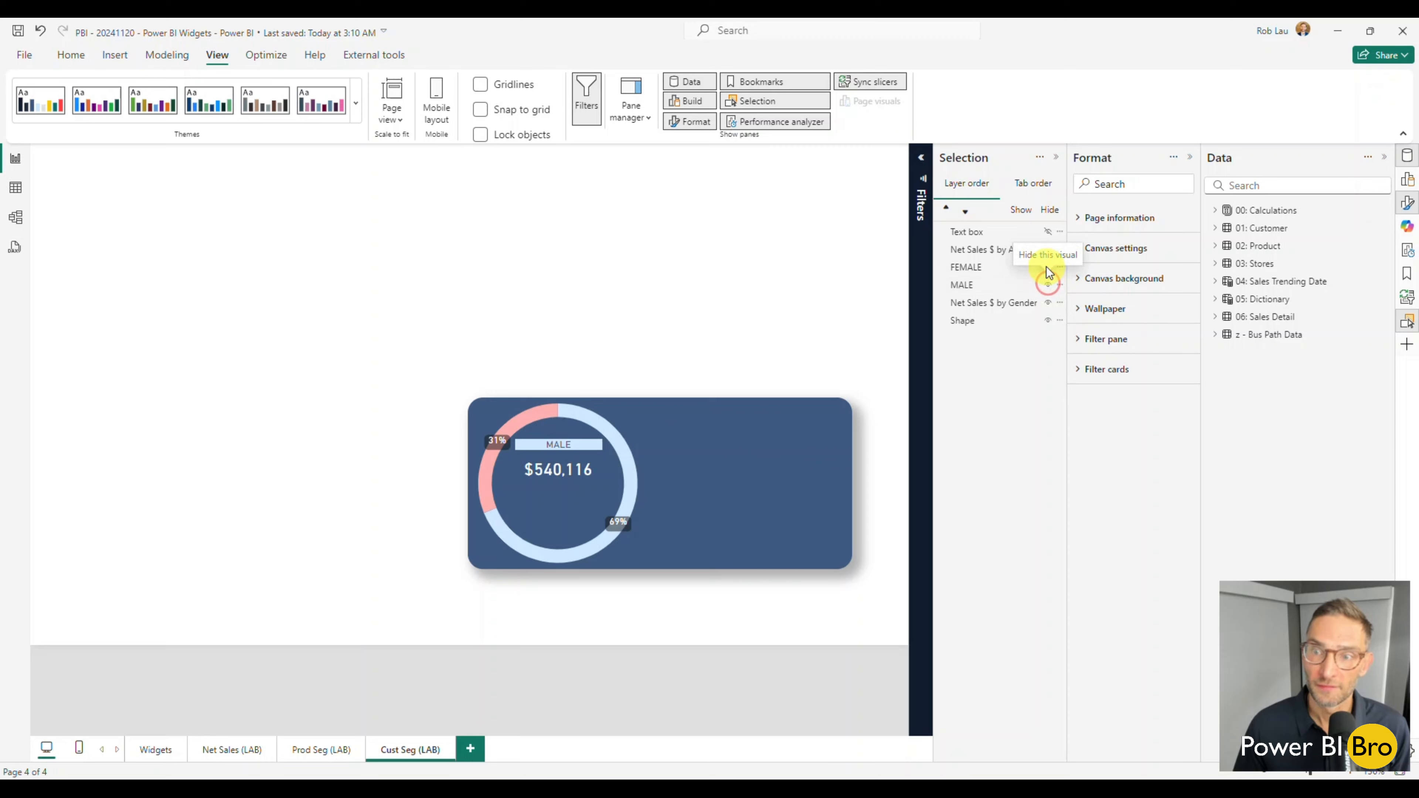
{"action": "left_click", "coordinate": [1048, 267]}
{"action": "left_click", "coordinate": [1045, 249]}
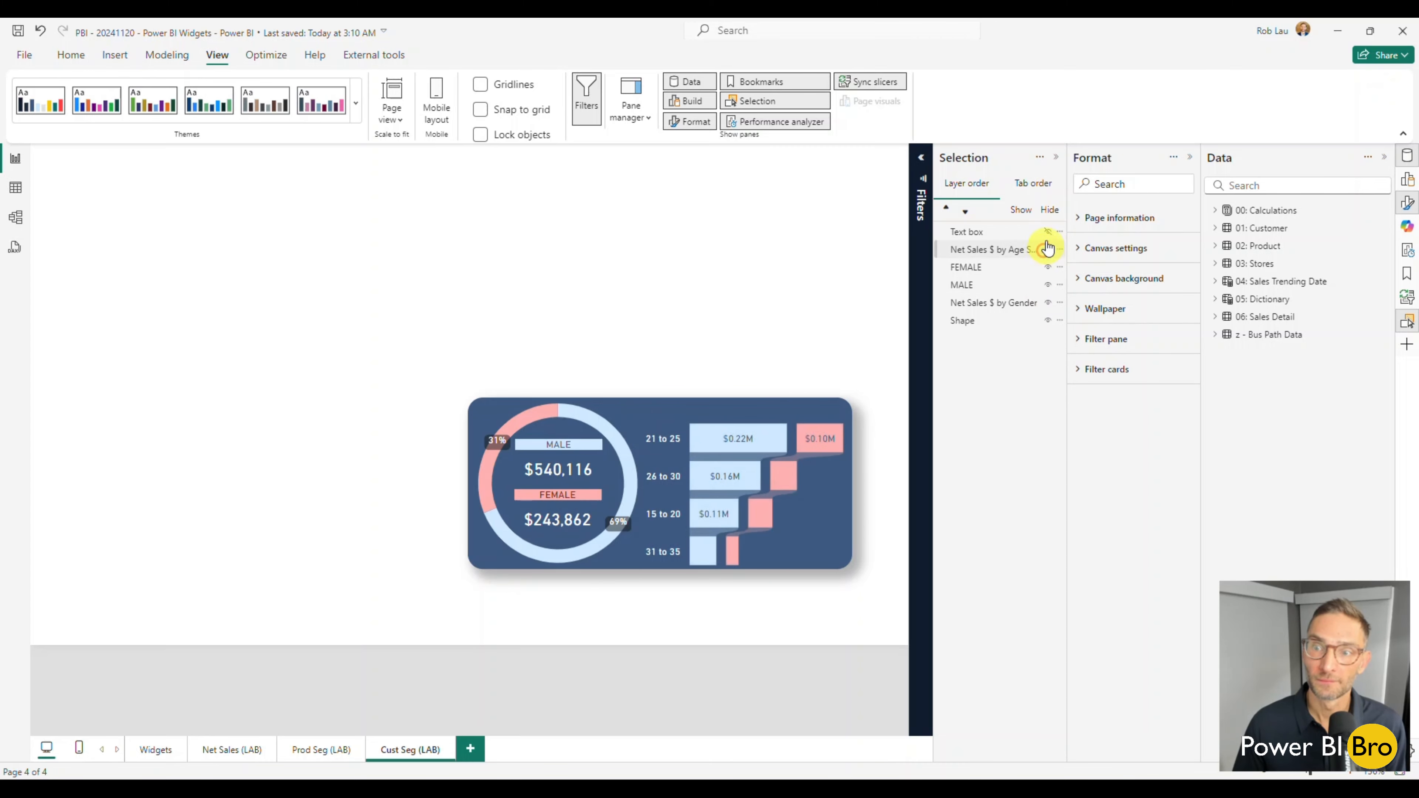
{"action": "left_click", "coordinate": [1048, 231]}
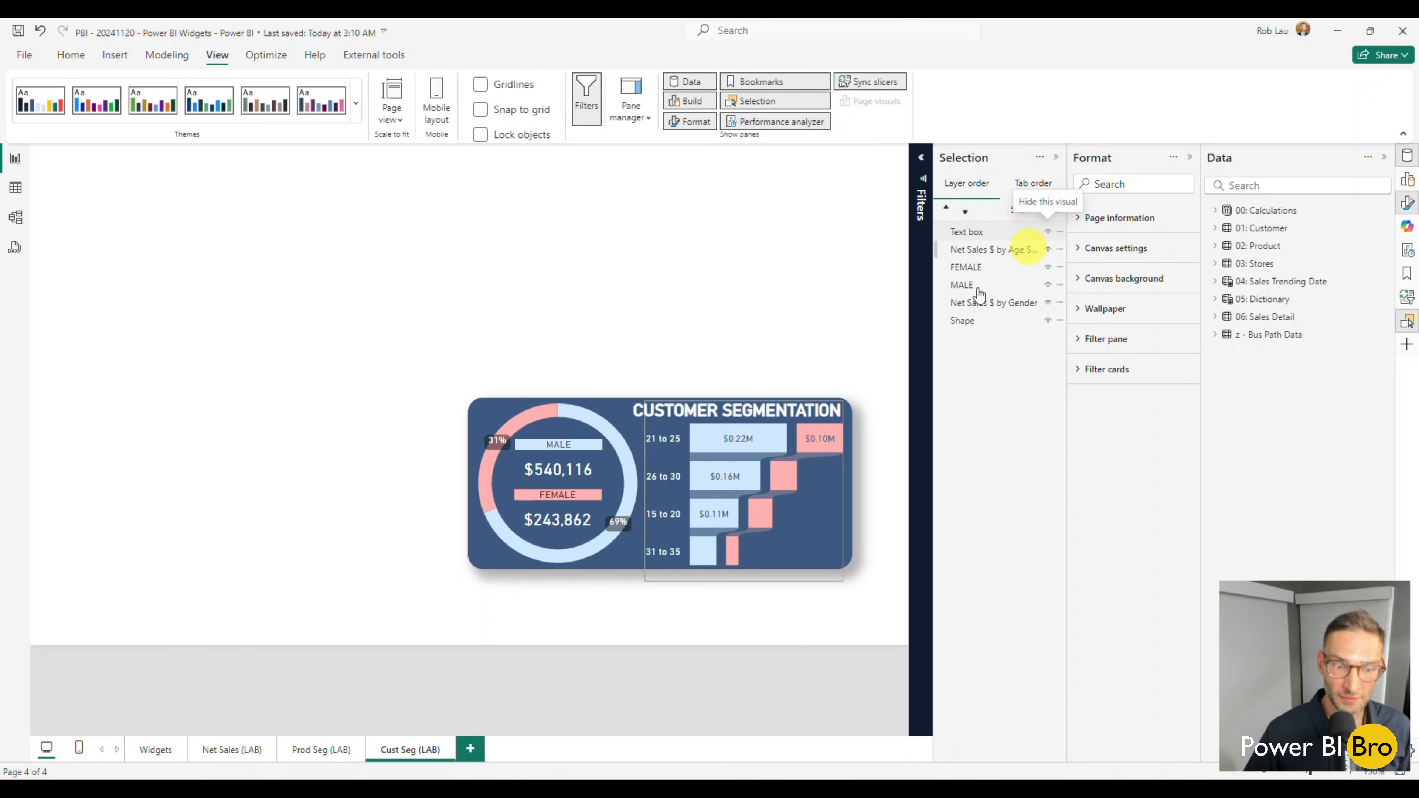
Insert a rectangle beside the net sales widget on the Net Sales (LAB) page, about 427 wide and 376 high, aligned with the widget.
{"action": "left_click", "coordinate": [246, 749]}
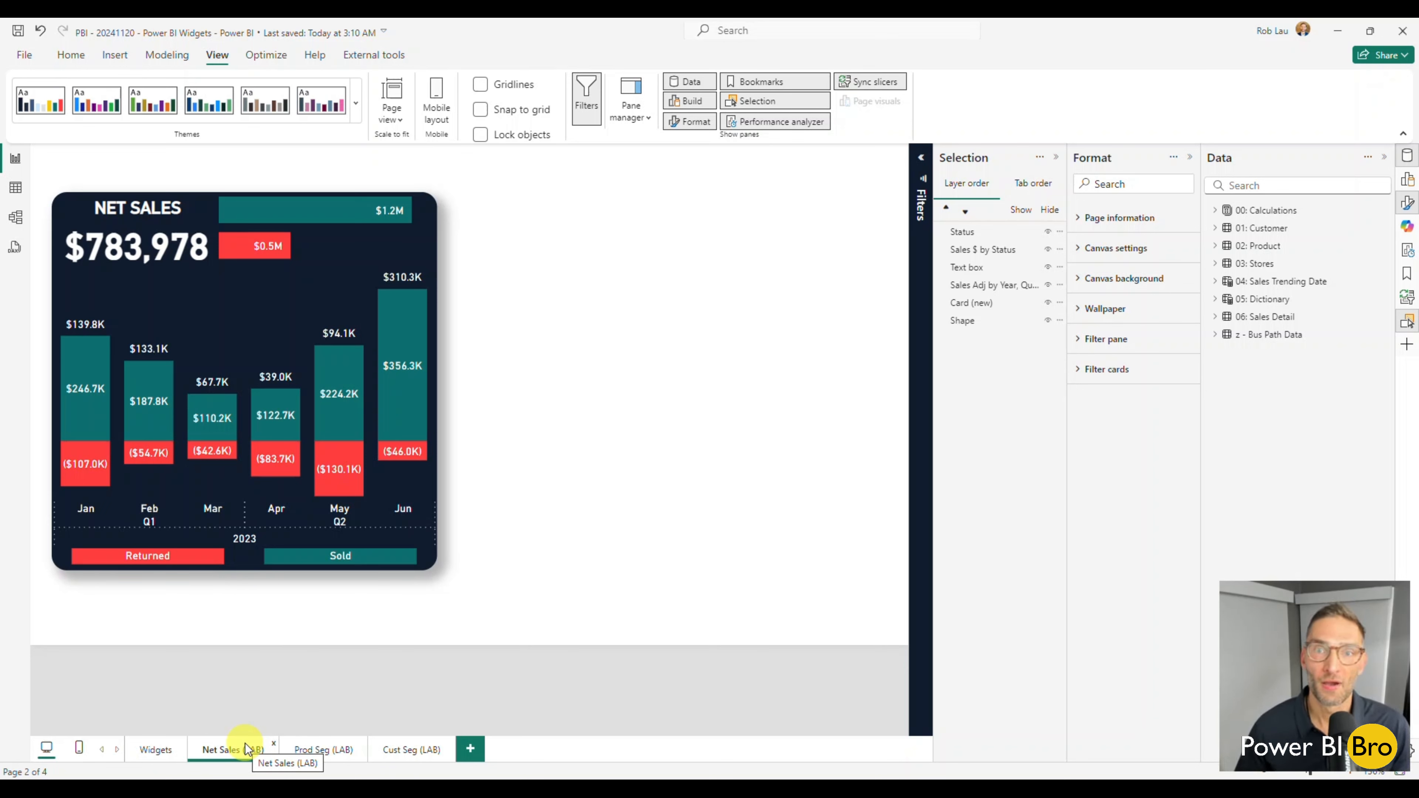
{"action": "left_click", "coordinate": [597, 442]}
{"action": "left_click", "coordinate": [115, 55]}
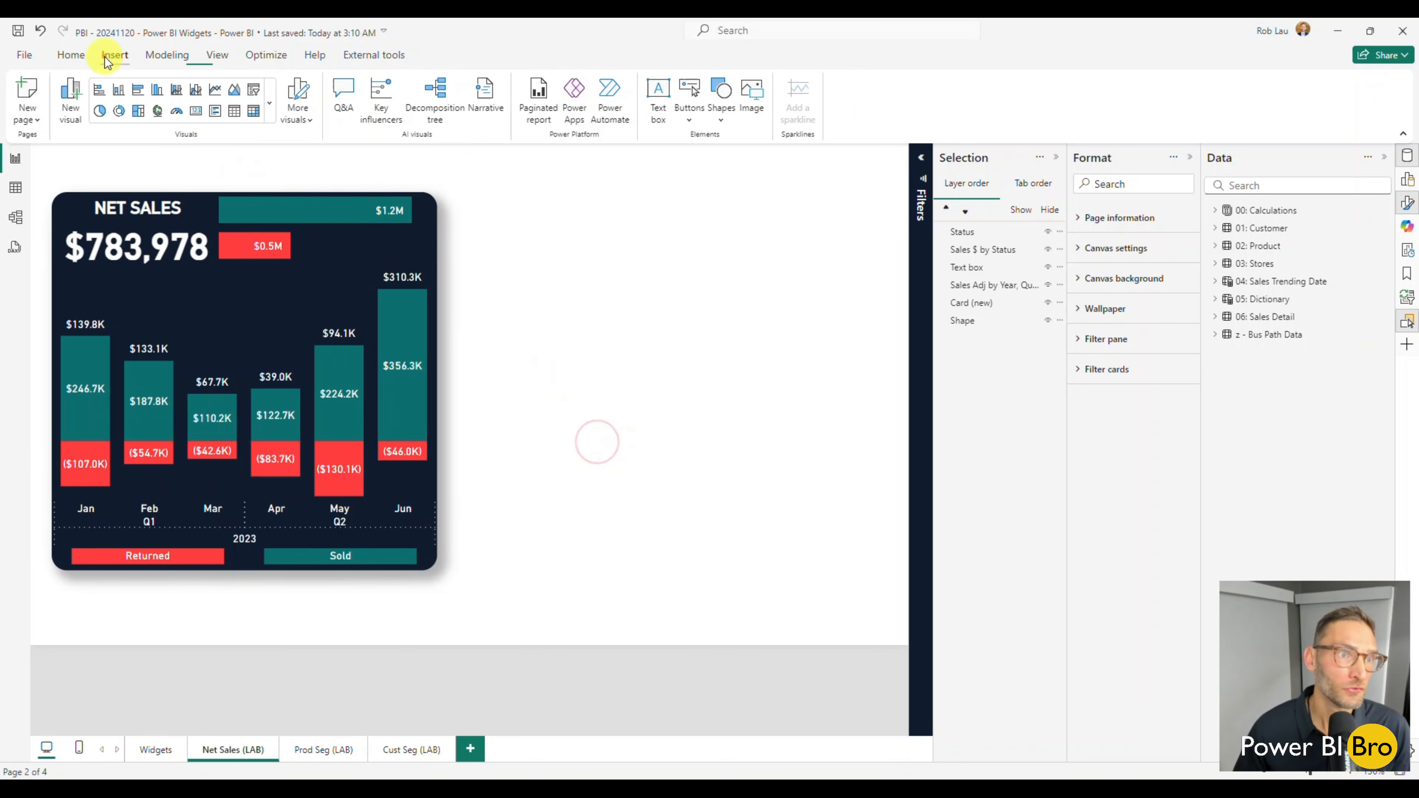
{"action": "left_click", "coordinate": [725, 118]}
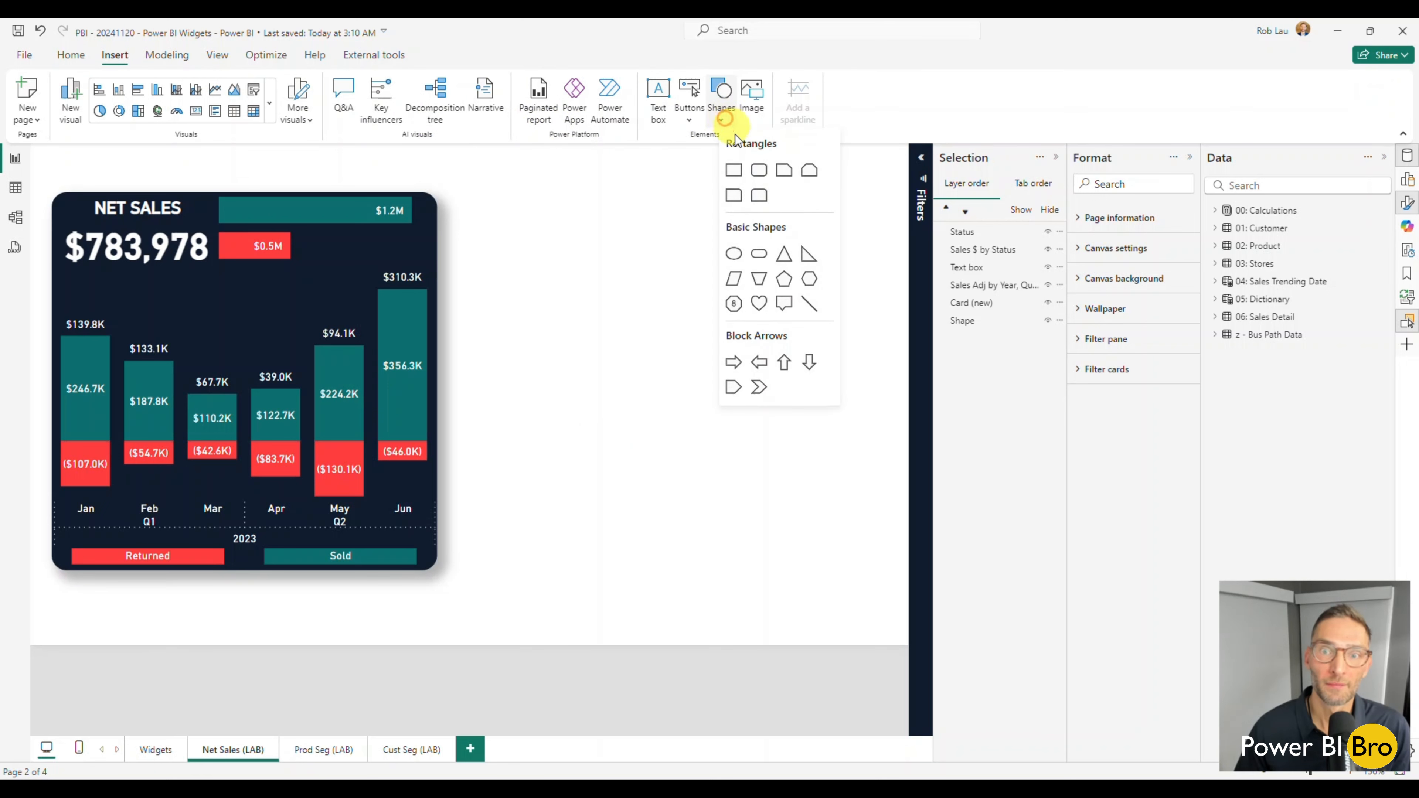
{"action": "left_click", "coordinate": [732, 169]}
{"action": "left_click_drag", "start_coordinate": [683, 253], "coordinate": [687, 192]}
{"action": "left_click_drag", "start_coordinate": [683, 557], "coordinate": [677, 575]}
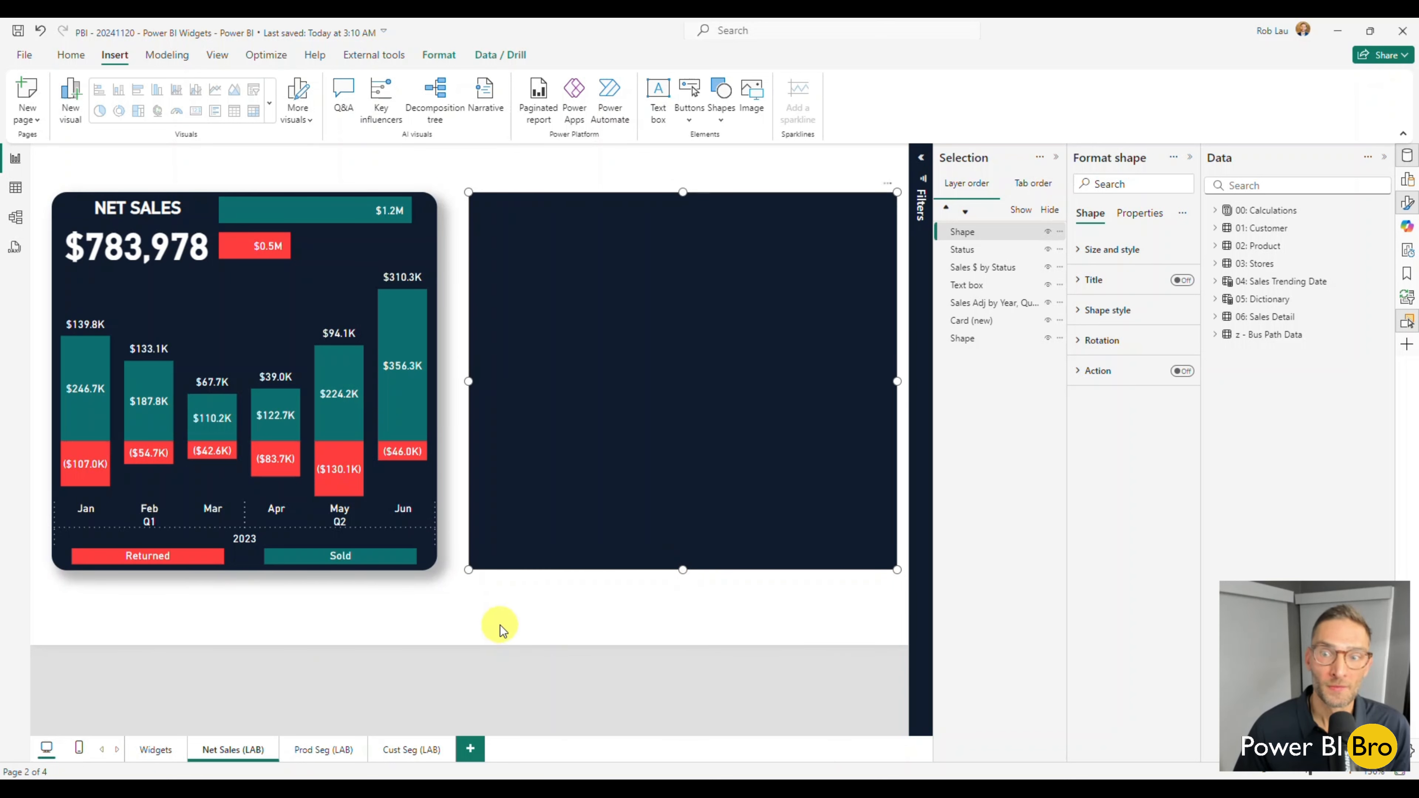
Check the original background shape's size and set the new rectangle's width to 384.
{"action": "left_click", "coordinate": [433, 625]}
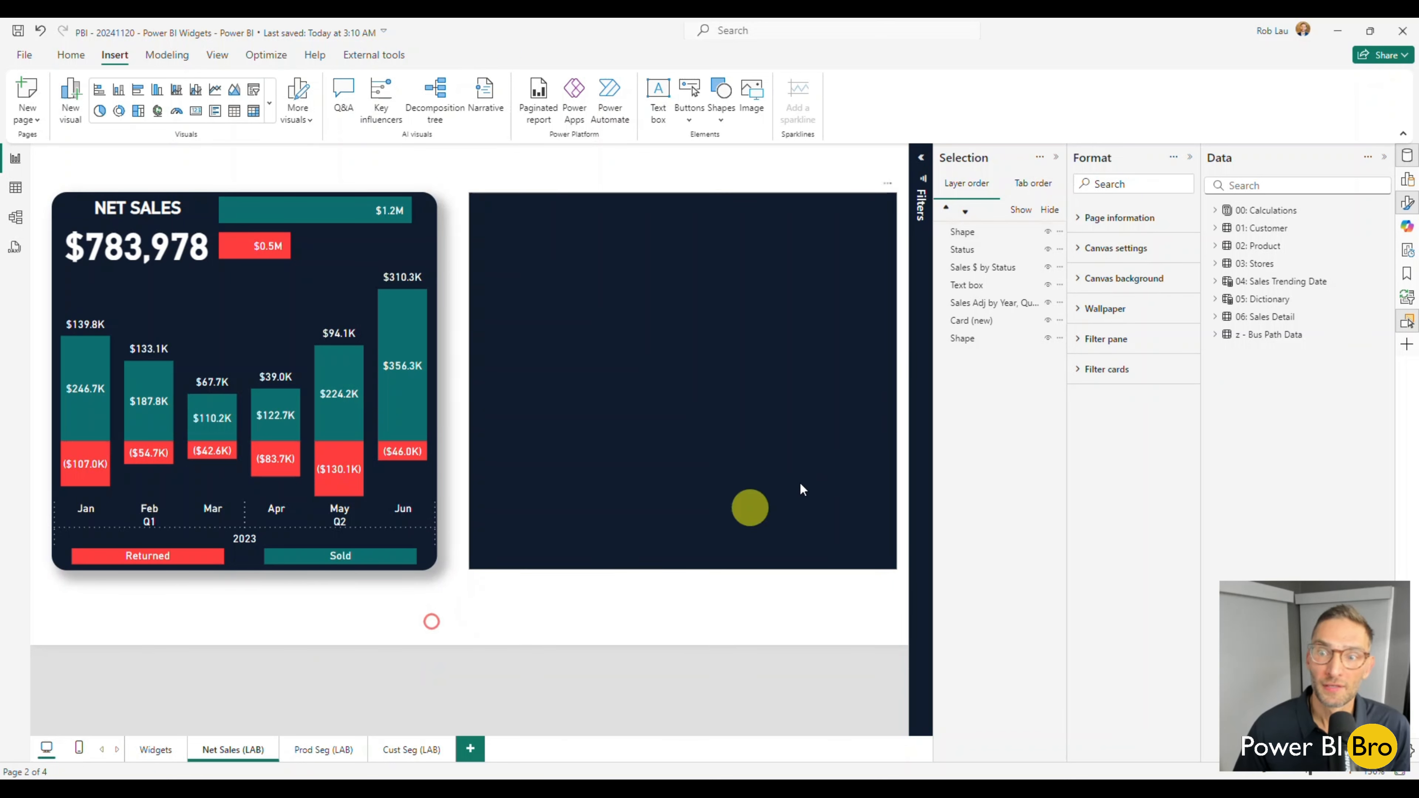
{"action": "left_click", "coordinate": [965, 339]}
{"action": "left_click", "coordinate": [1114, 250]}
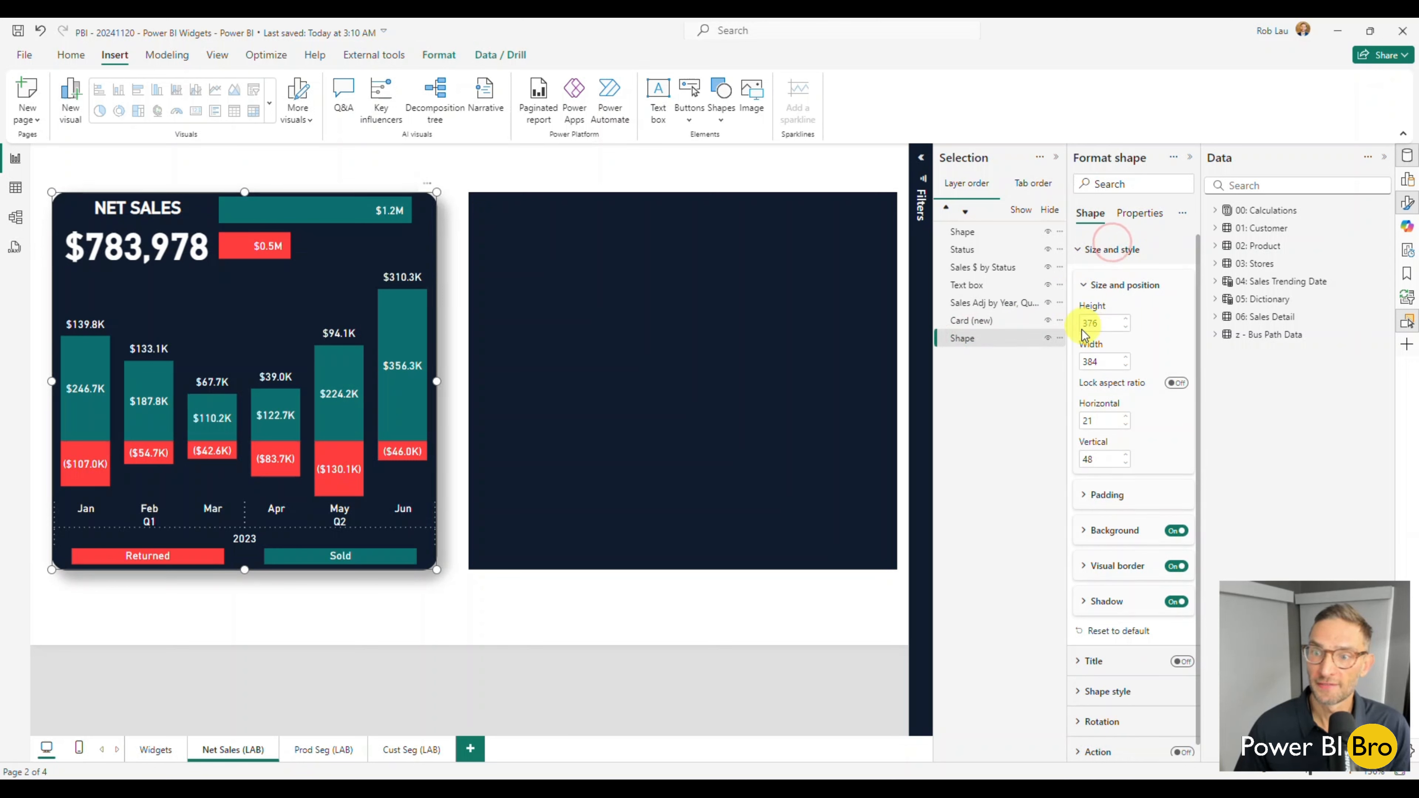
{"action": "left_click", "coordinate": [710, 486]}
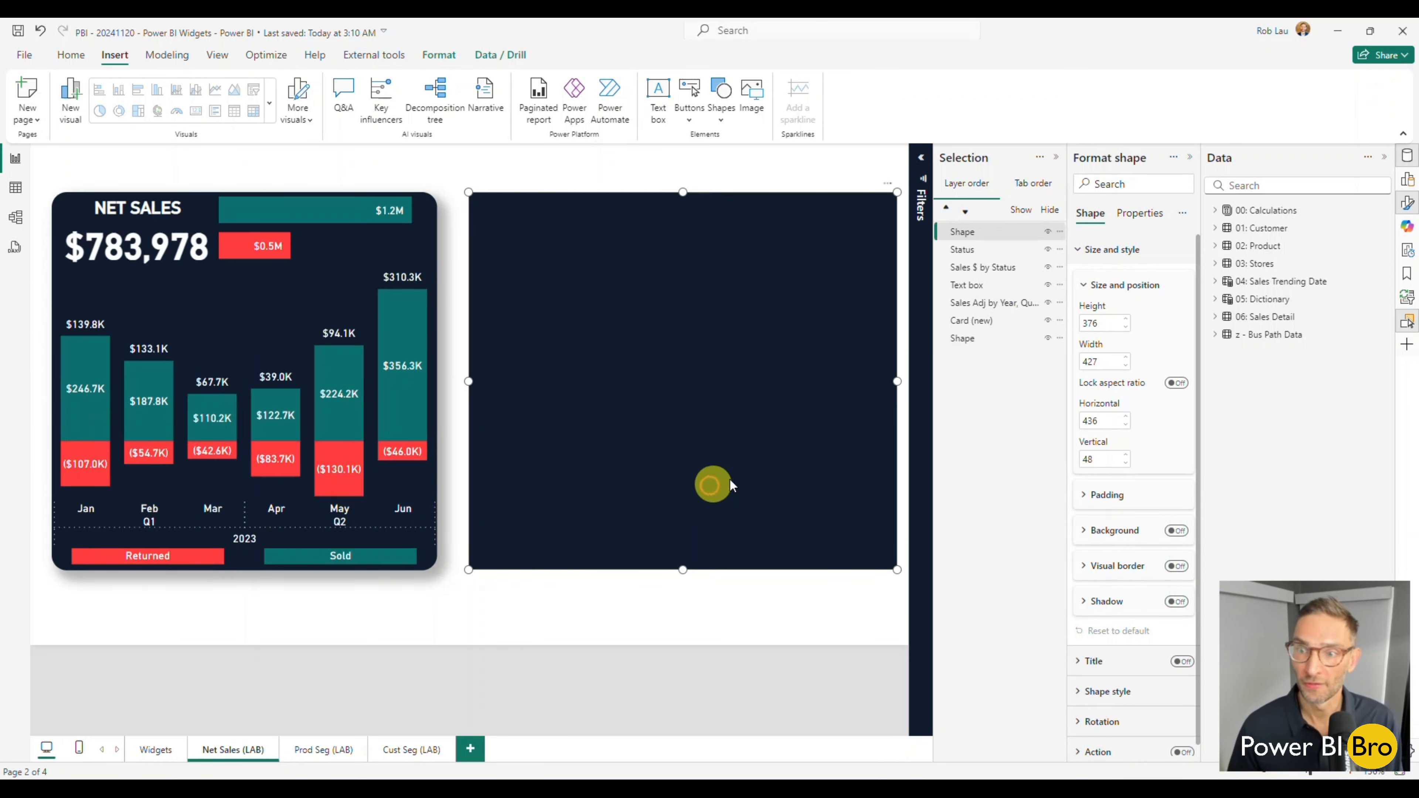
{"action": "double_click", "coordinate": [1100, 360]}
{"action": "type", "text": "38"}
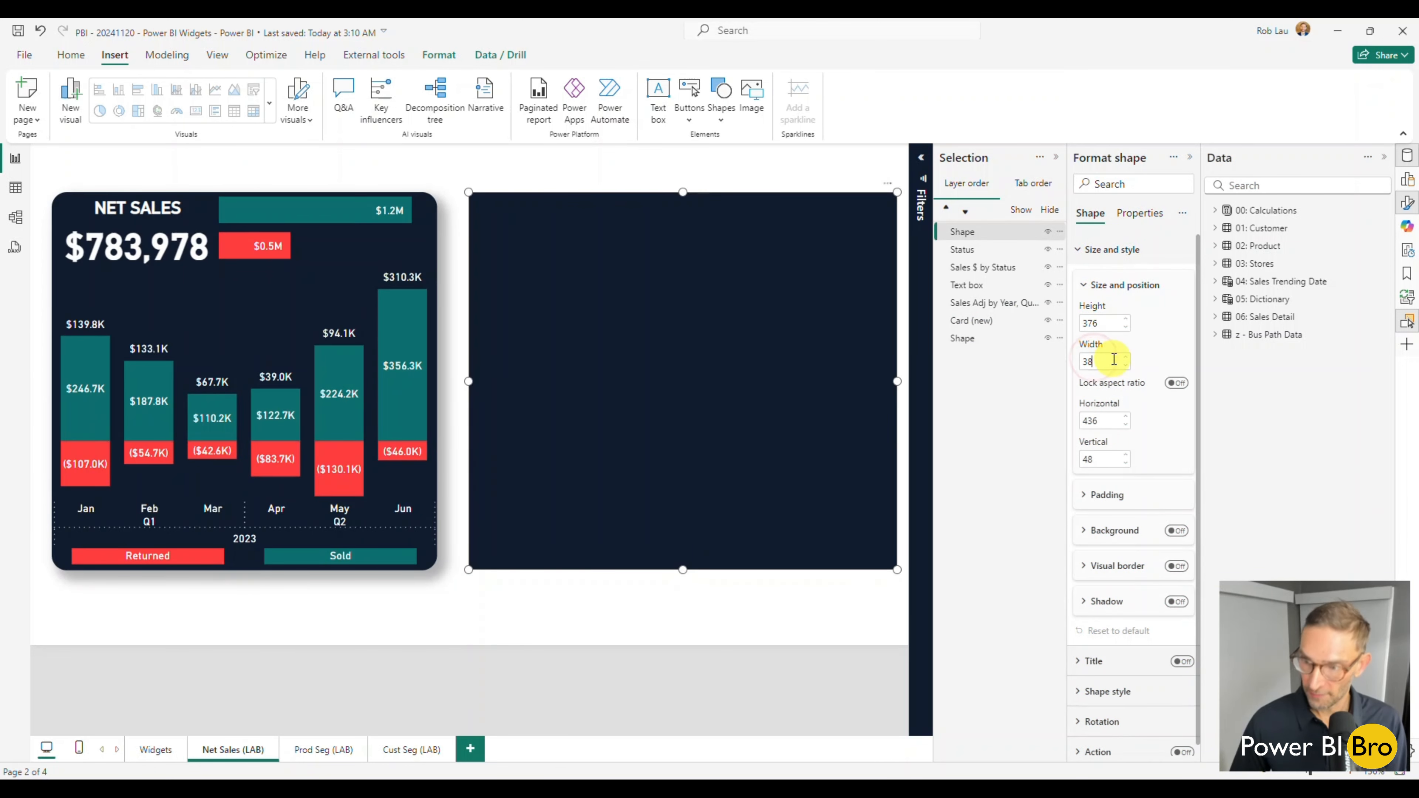
{"action": "type", "text": "4"}
{"action": "left_click", "coordinate": [545, 609]}
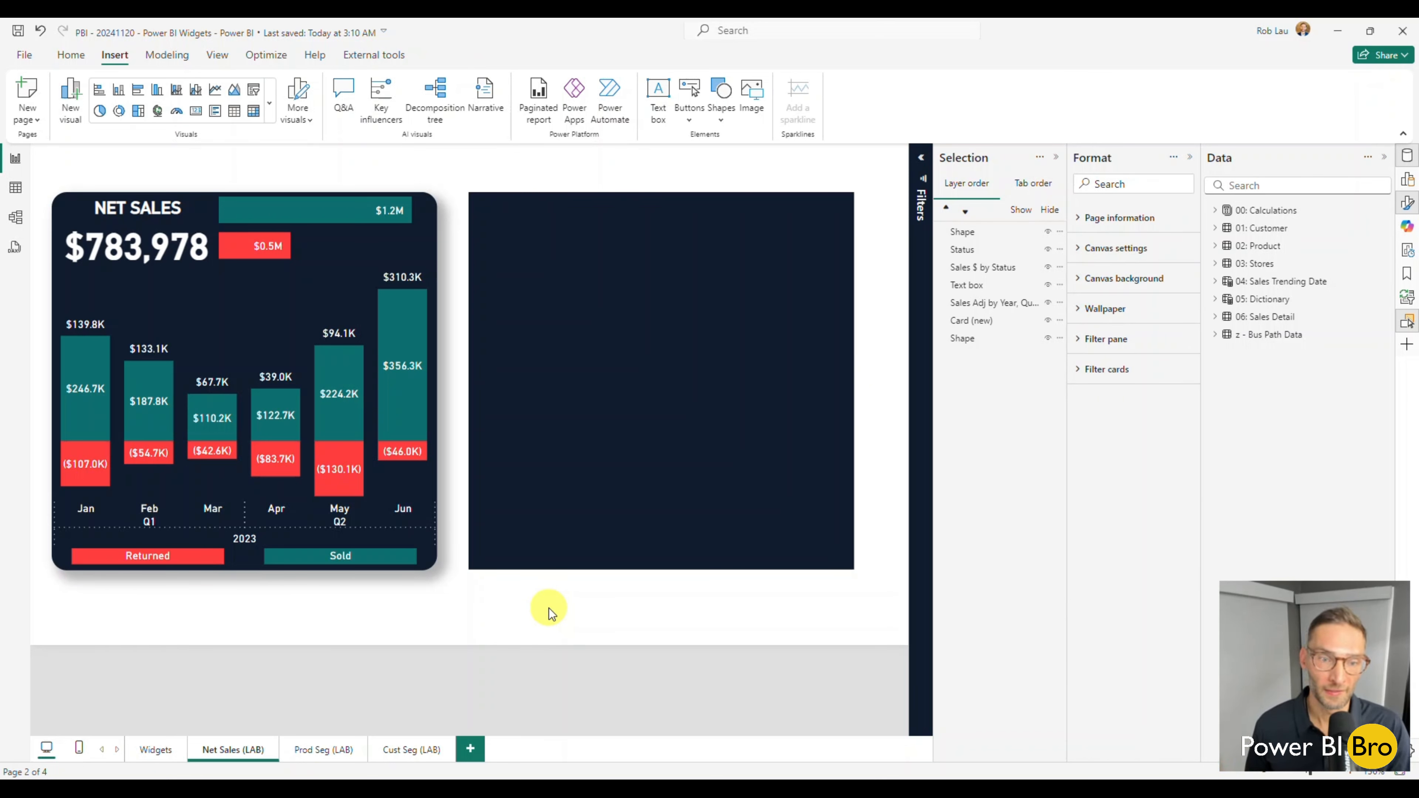
Turn on the new rectangle's outer shadow and expand the shadow settings.
{"action": "left_click", "coordinate": [607, 526]}
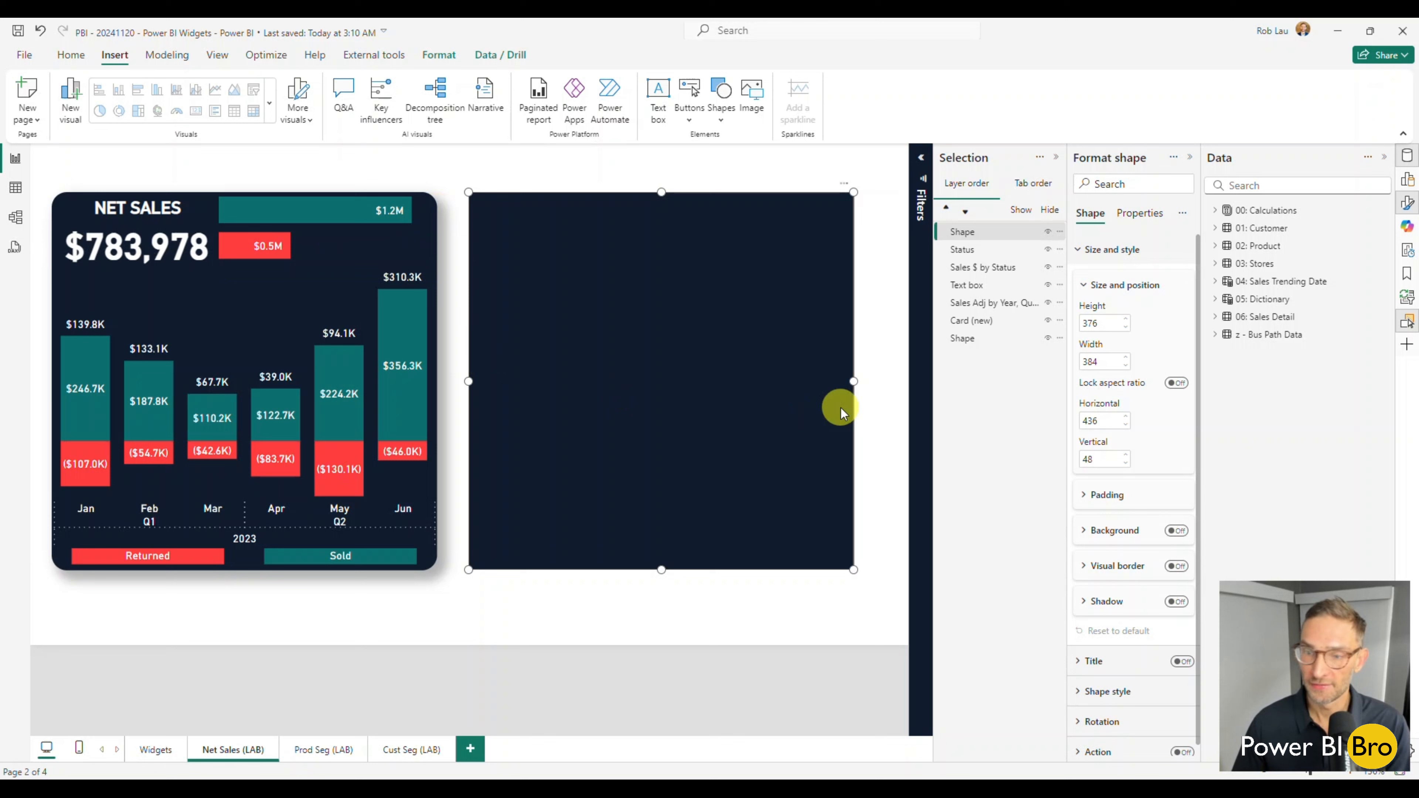
{"action": "left_click", "coordinate": [1176, 602]}
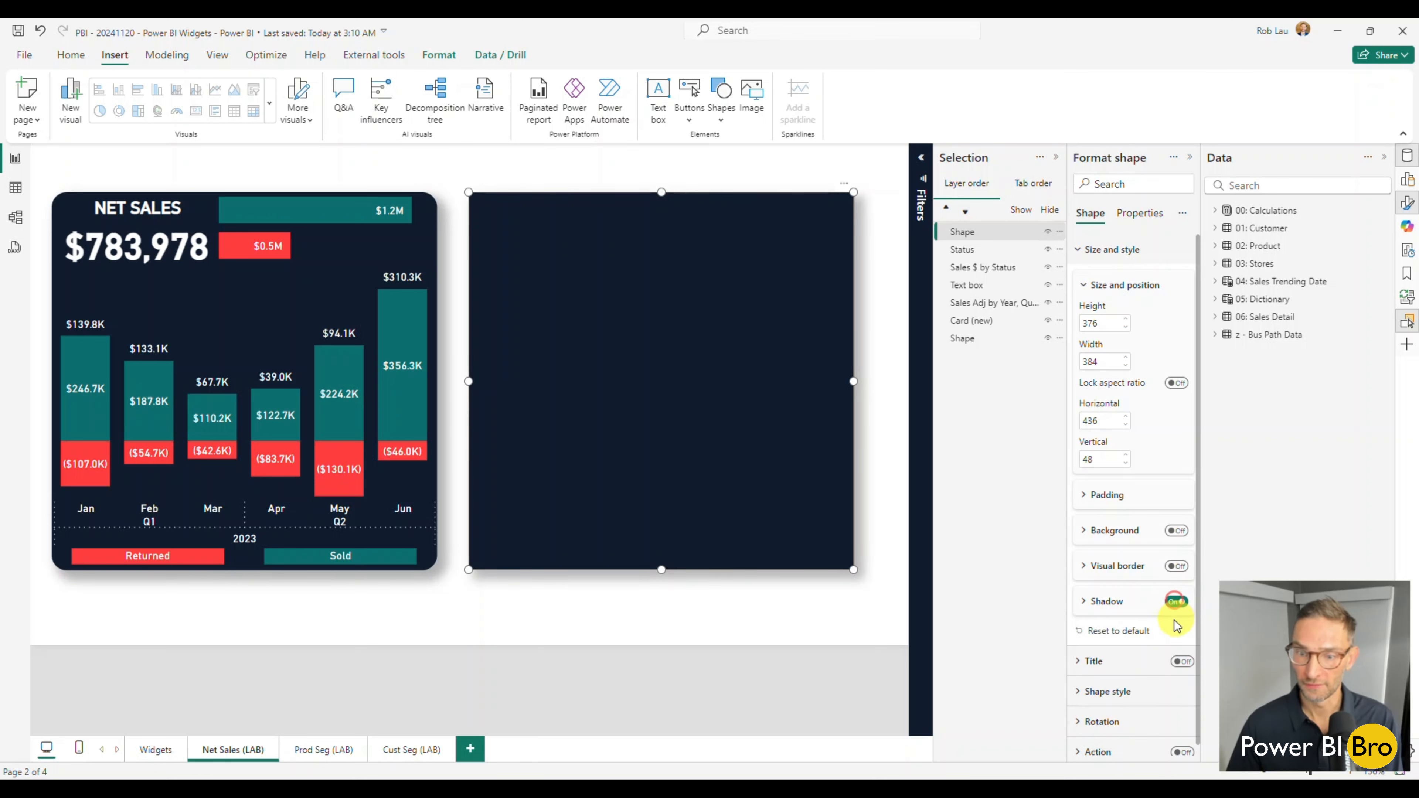
{"action": "left_click", "coordinate": [1085, 601]}
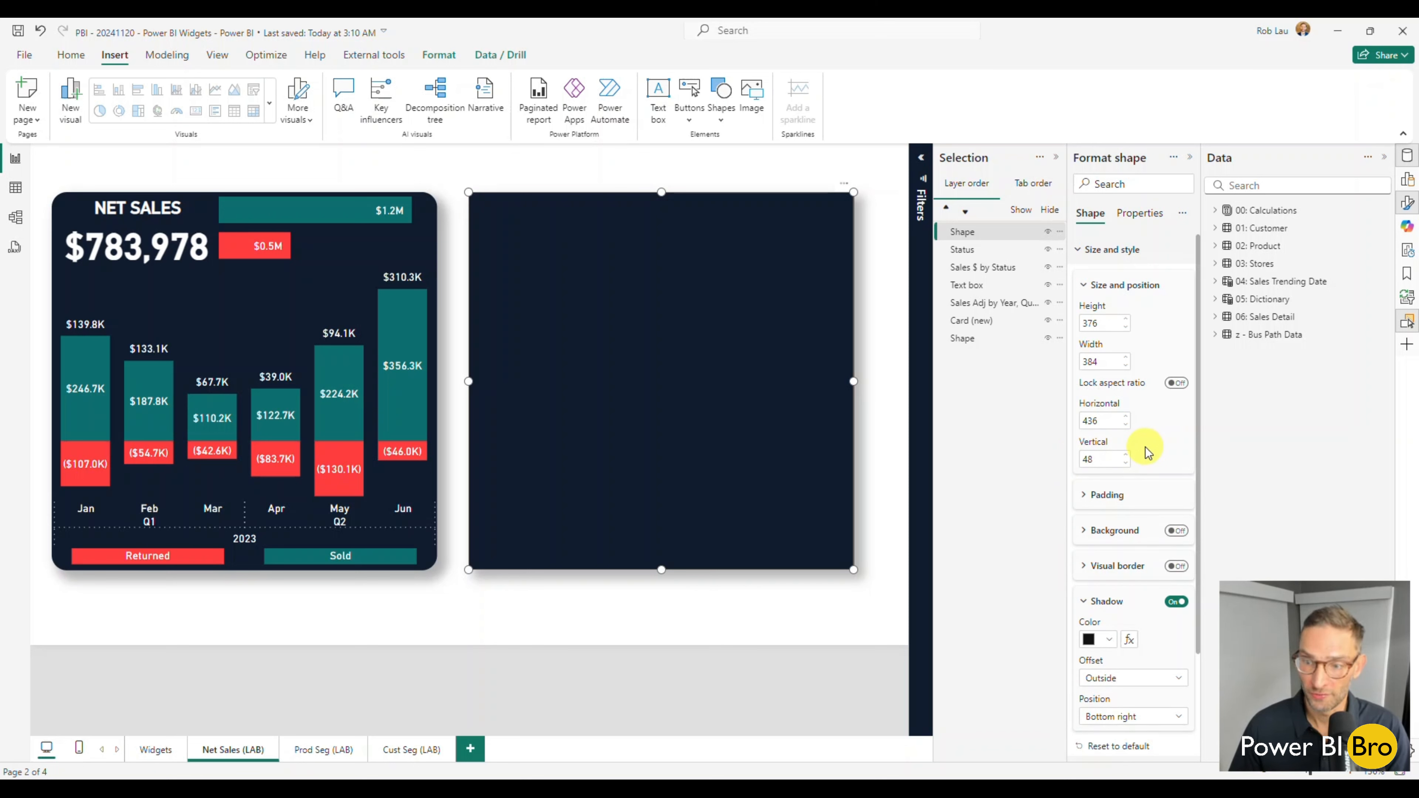
Give the new rectangle a dark navy visual border with 17 px rounded corners and a width of 2 px.
{"action": "scroll", "coordinate": [1149, 453], "scroll_direction": "down", "scroll_amount": 1}
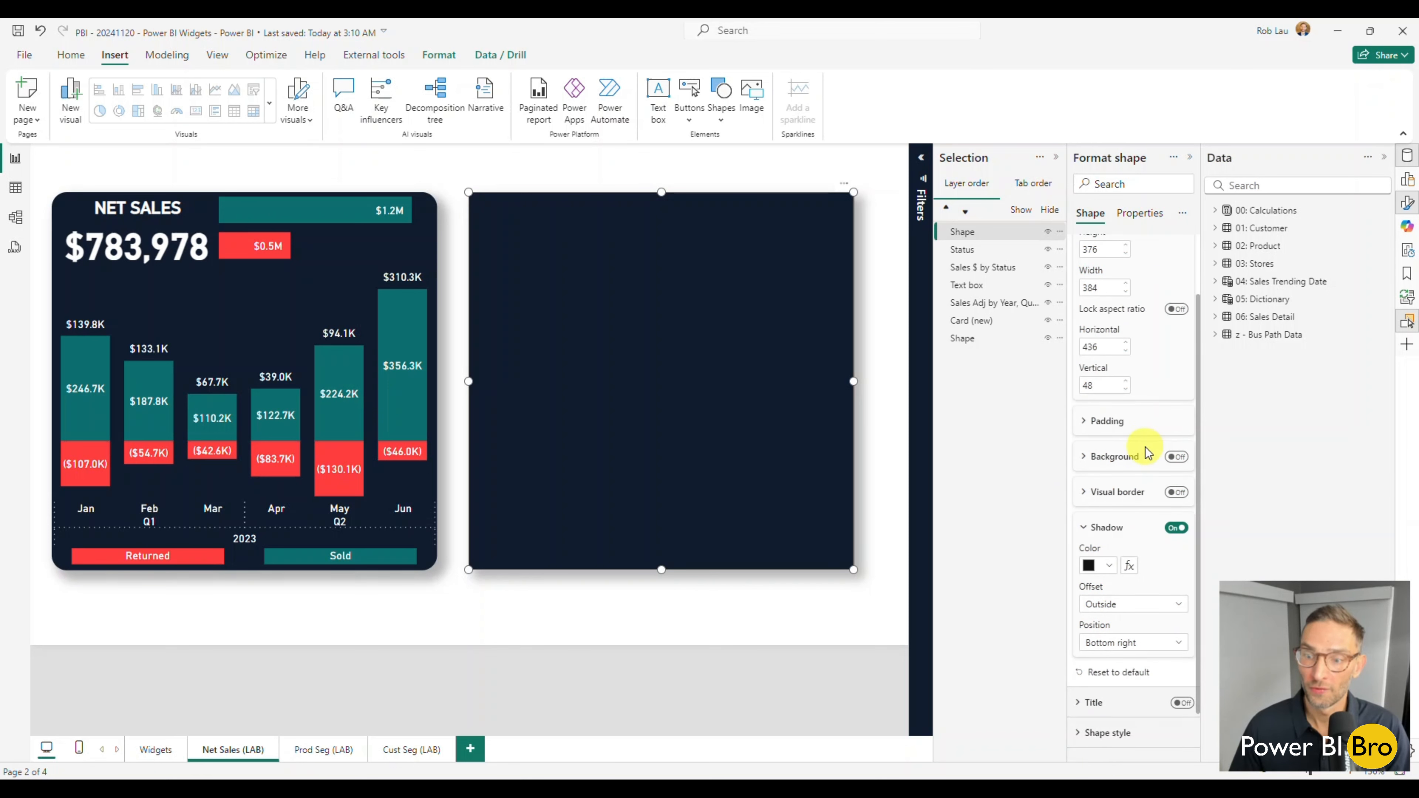
{"action": "left_click", "coordinate": [1177, 493]}
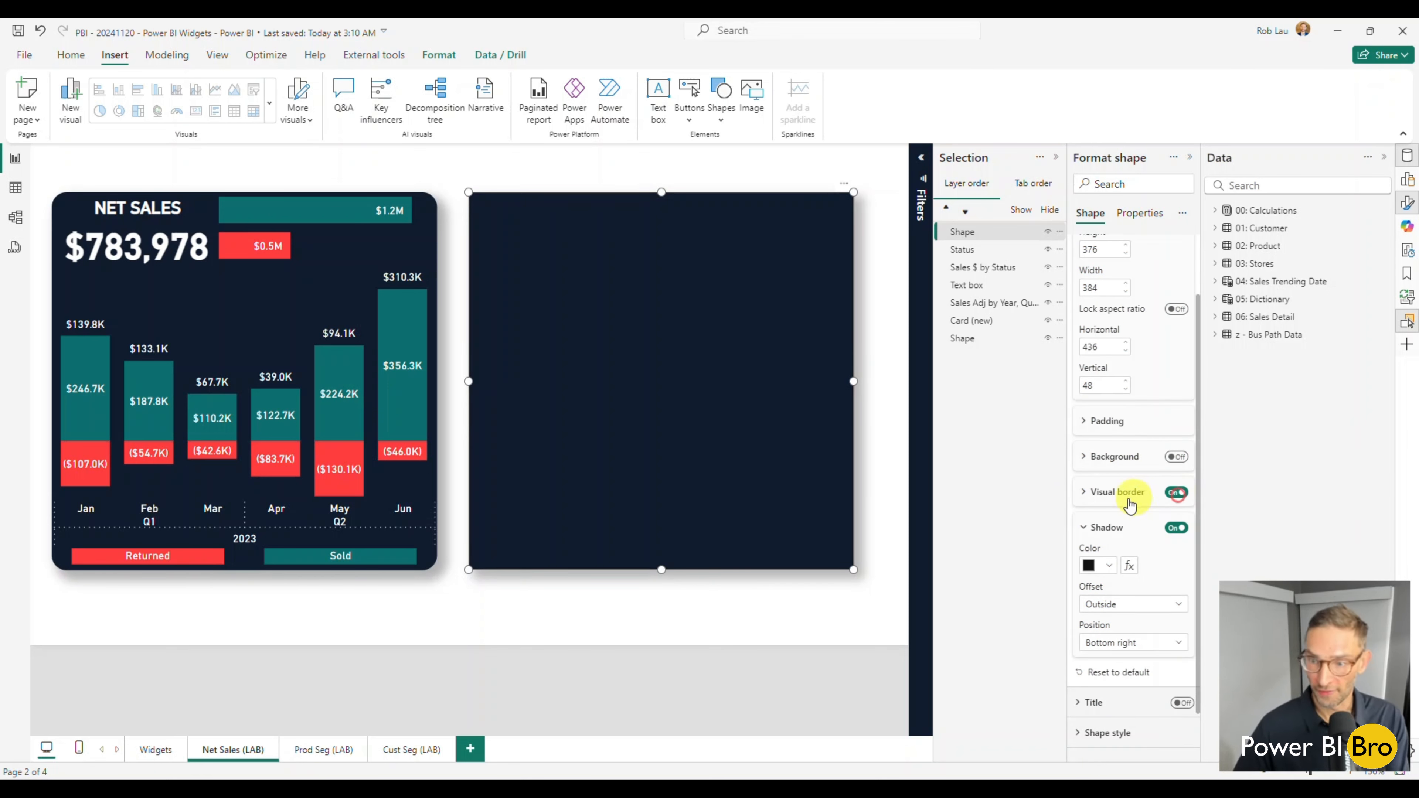
{"action": "left_click", "coordinate": [1084, 492]}
{"action": "scroll", "coordinate": [1093, 493], "scroll_direction": "down", "scroll_amount": 1}
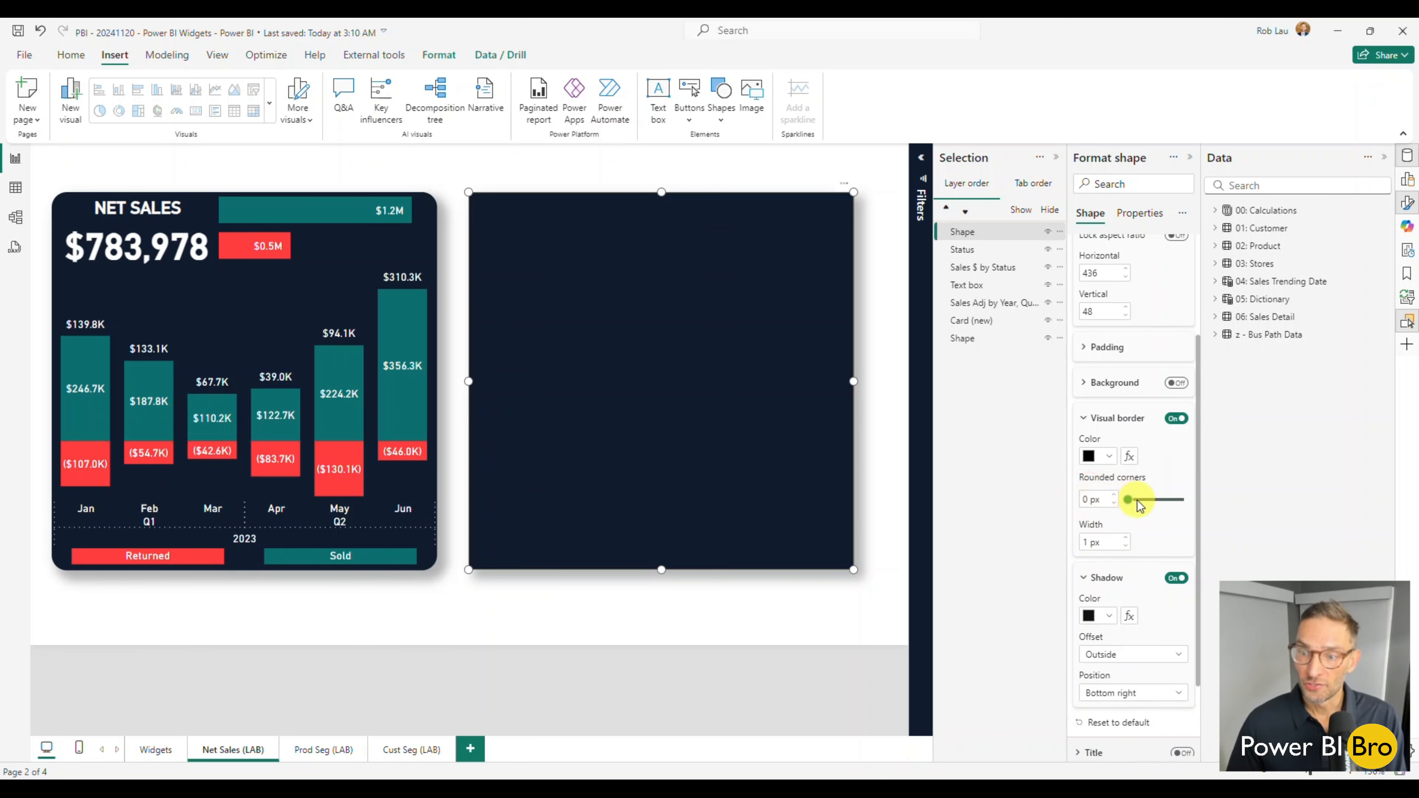
{"action": "left_click_drag", "start_coordinate": [1129, 500], "coordinate": [1160, 500]}
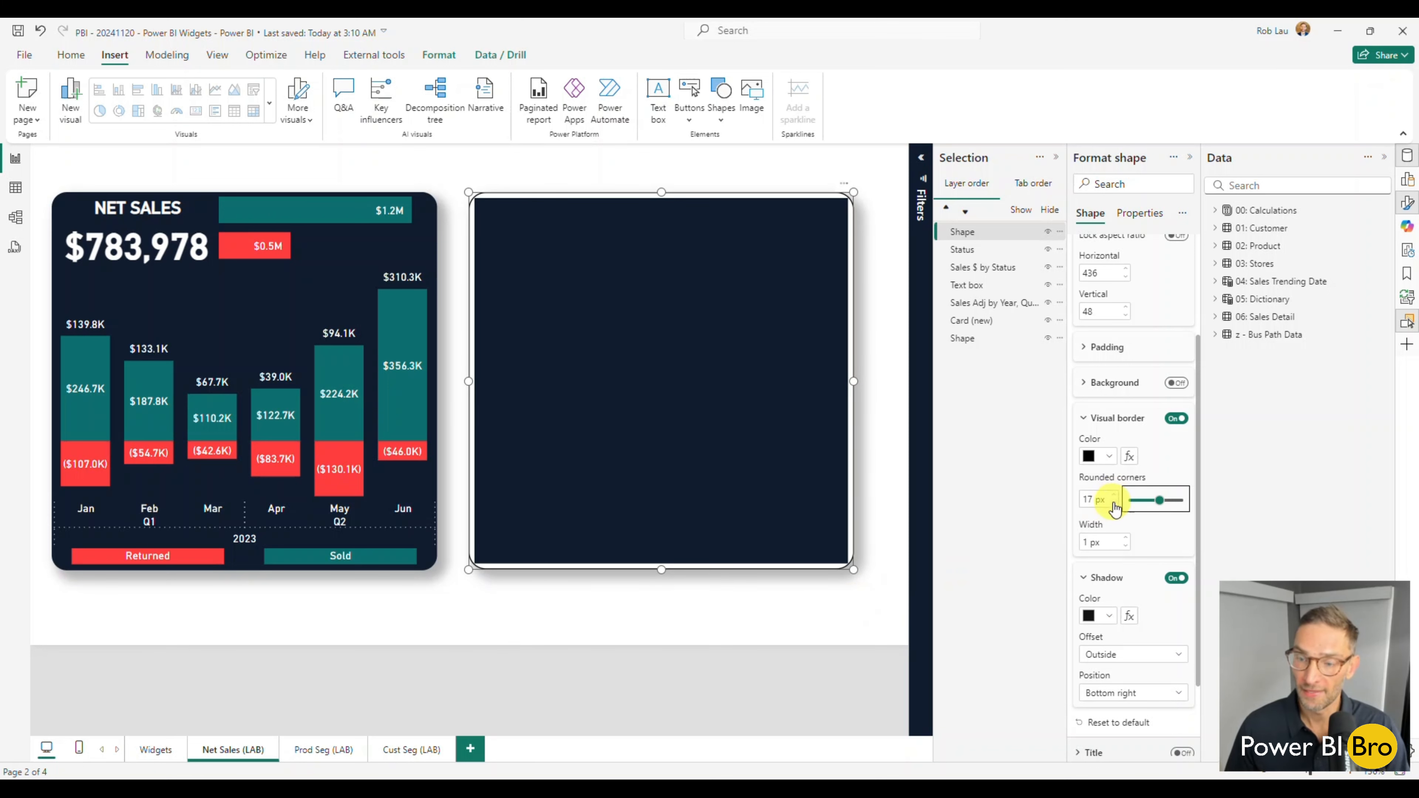
{"action": "left_click", "coordinate": [1111, 457]}
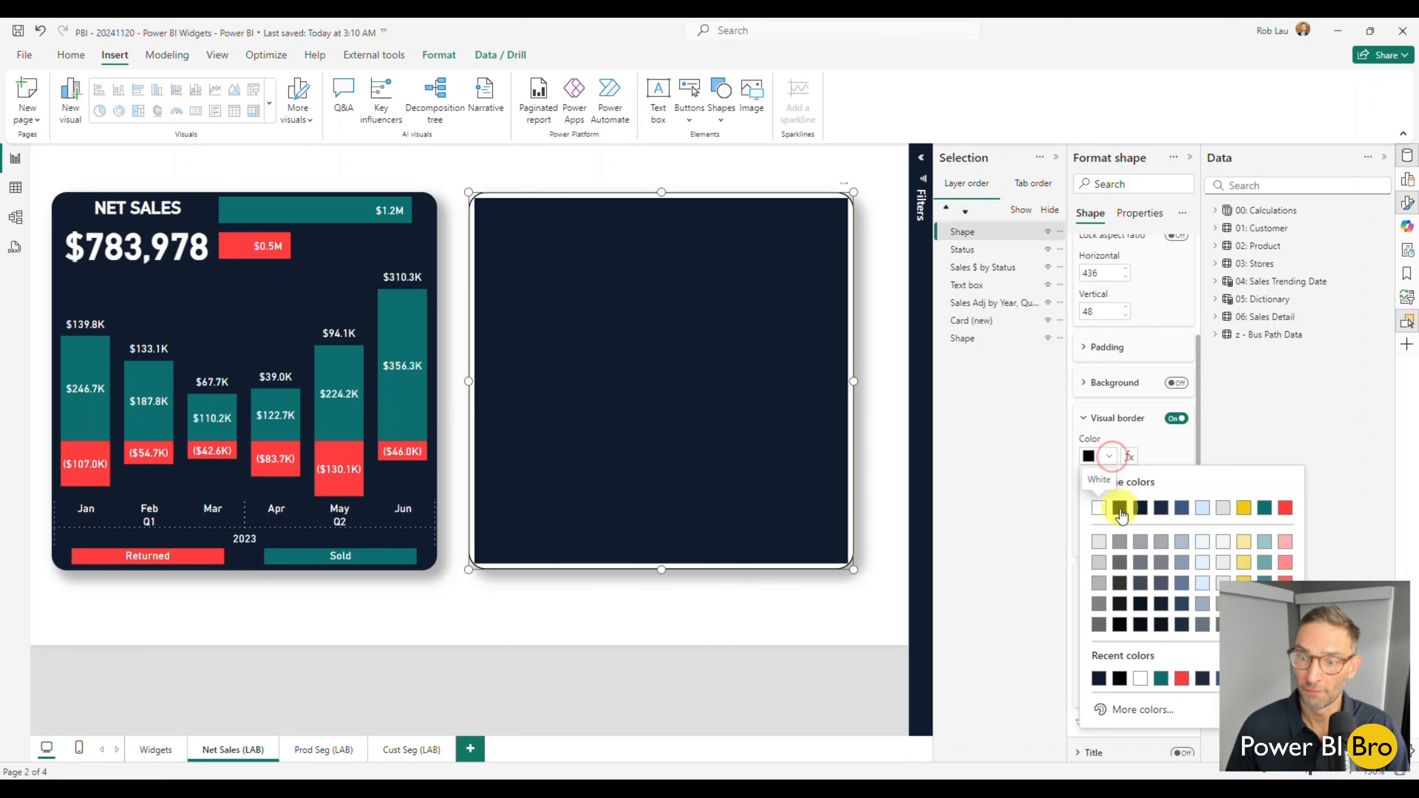
{"action": "left_click", "coordinate": [1139, 516]}
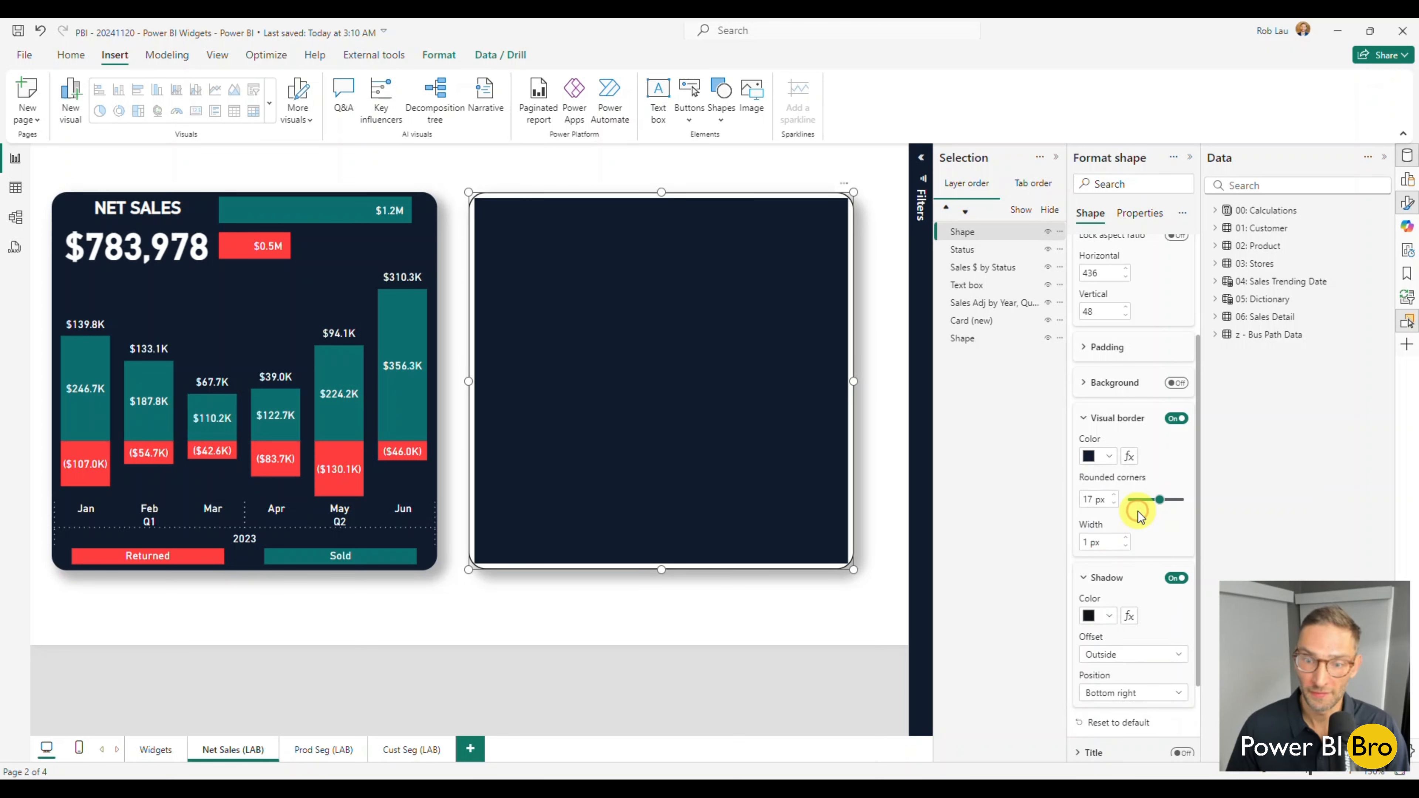
{"action": "left_click", "coordinate": [1126, 541]}
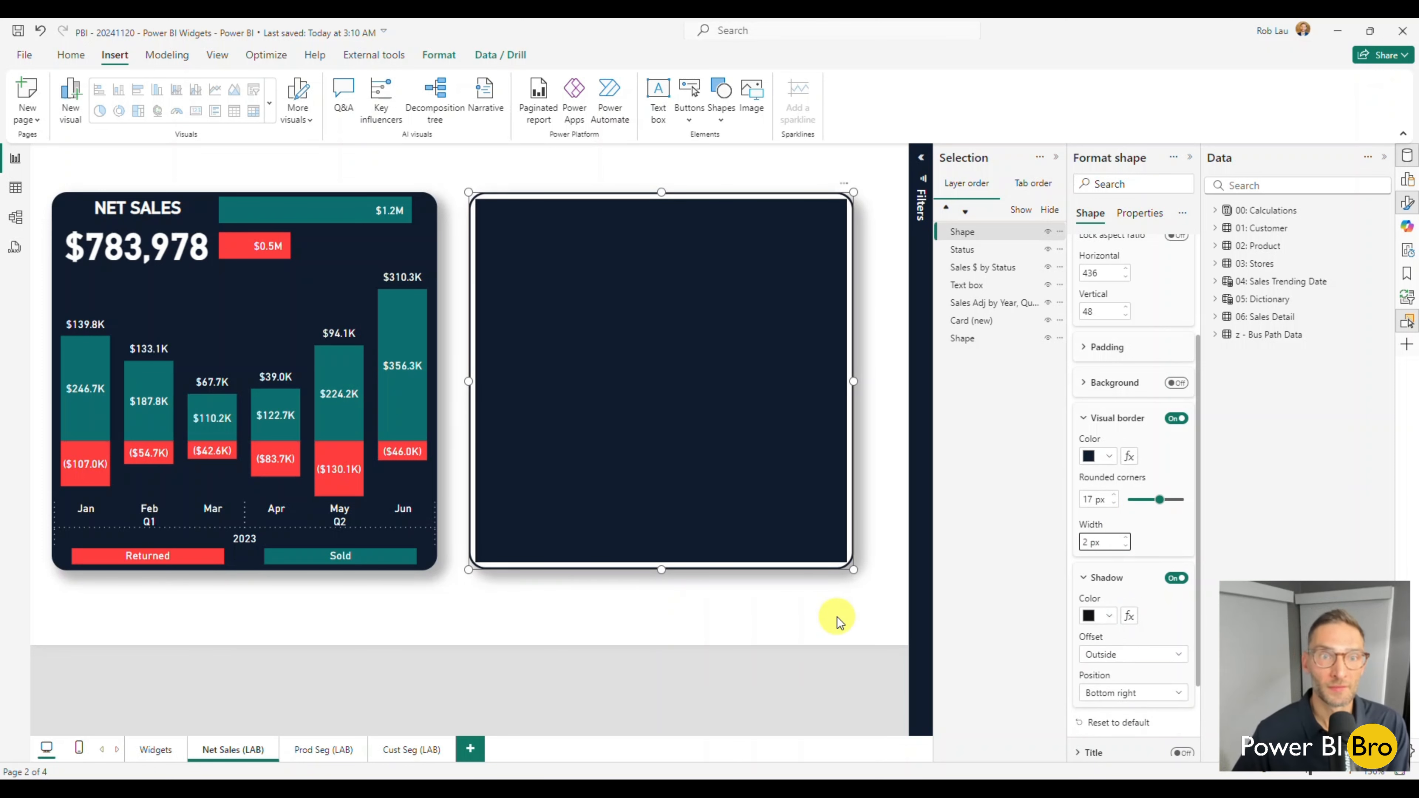
{"action": "left_click", "coordinate": [803, 612]}
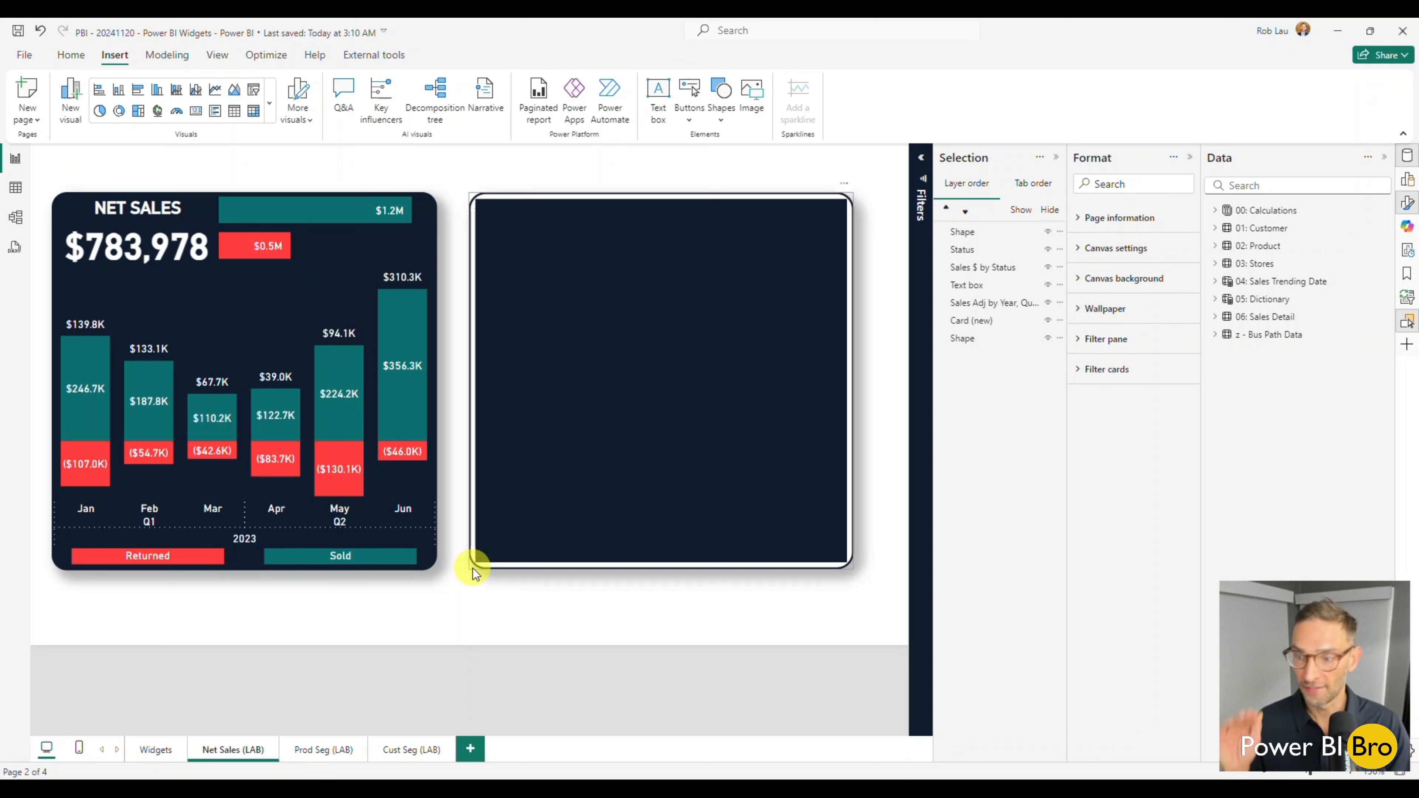
Switch the new rectangle's visual border off and back on to compare its corners.
{"action": "left_click", "coordinate": [557, 567]}
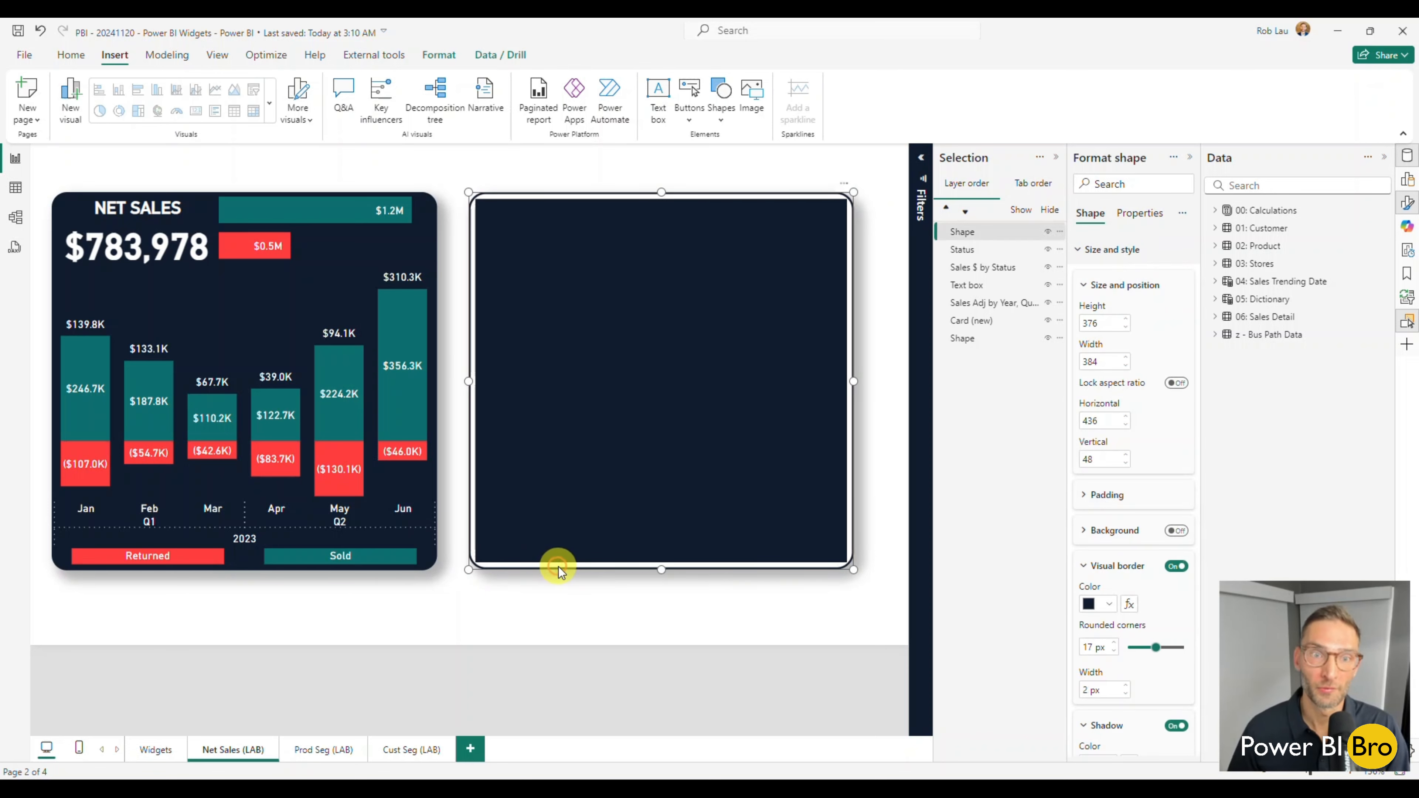
{"action": "scroll", "coordinate": [1145, 486], "scroll_direction": "down", "scroll_amount": 2}
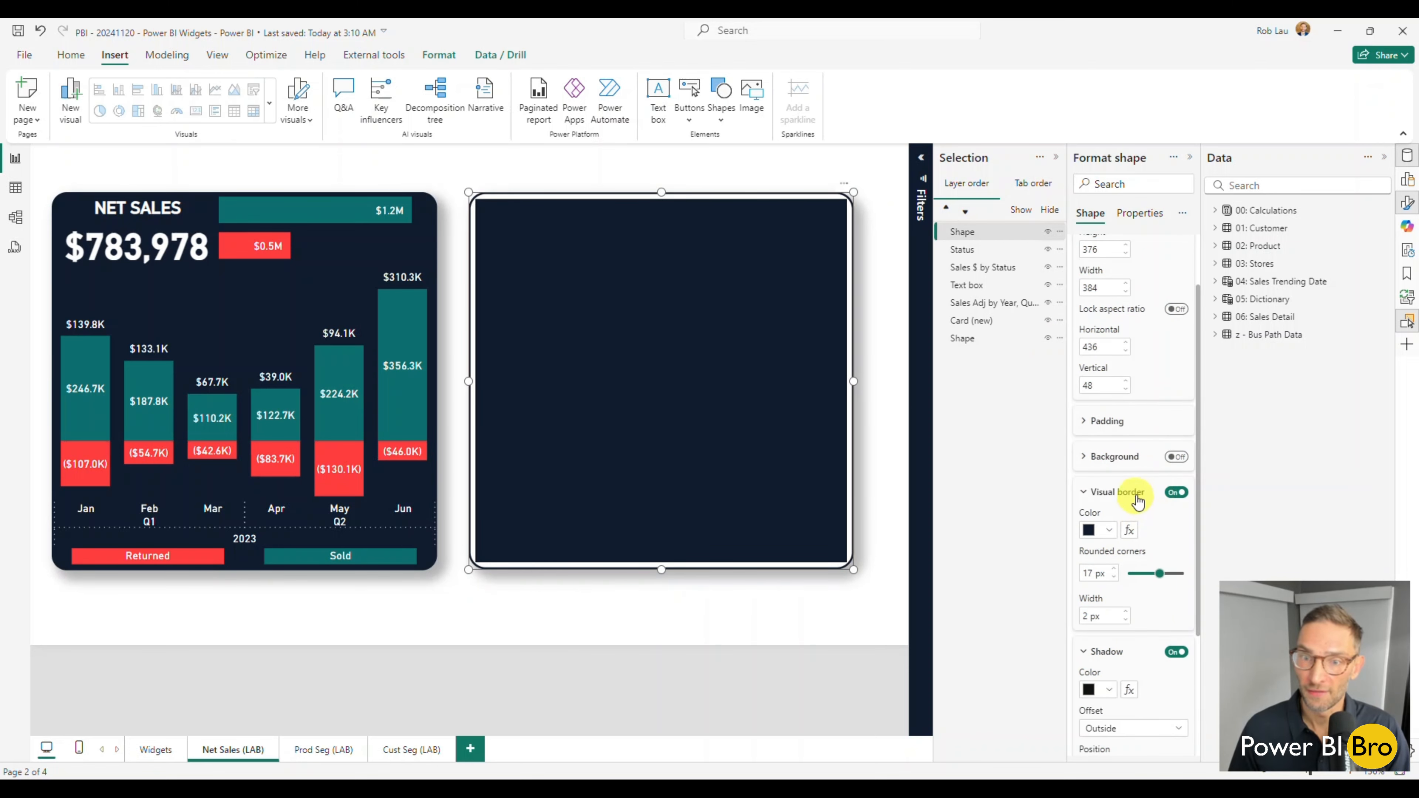
{"action": "scroll", "coordinate": [1140, 492], "scroll_direction": "down", "scroll_amount": 3}
{"action": "scroll", "coordinate": [1140, 493], "scroll_direction": "down", "scroll_amount": 1}
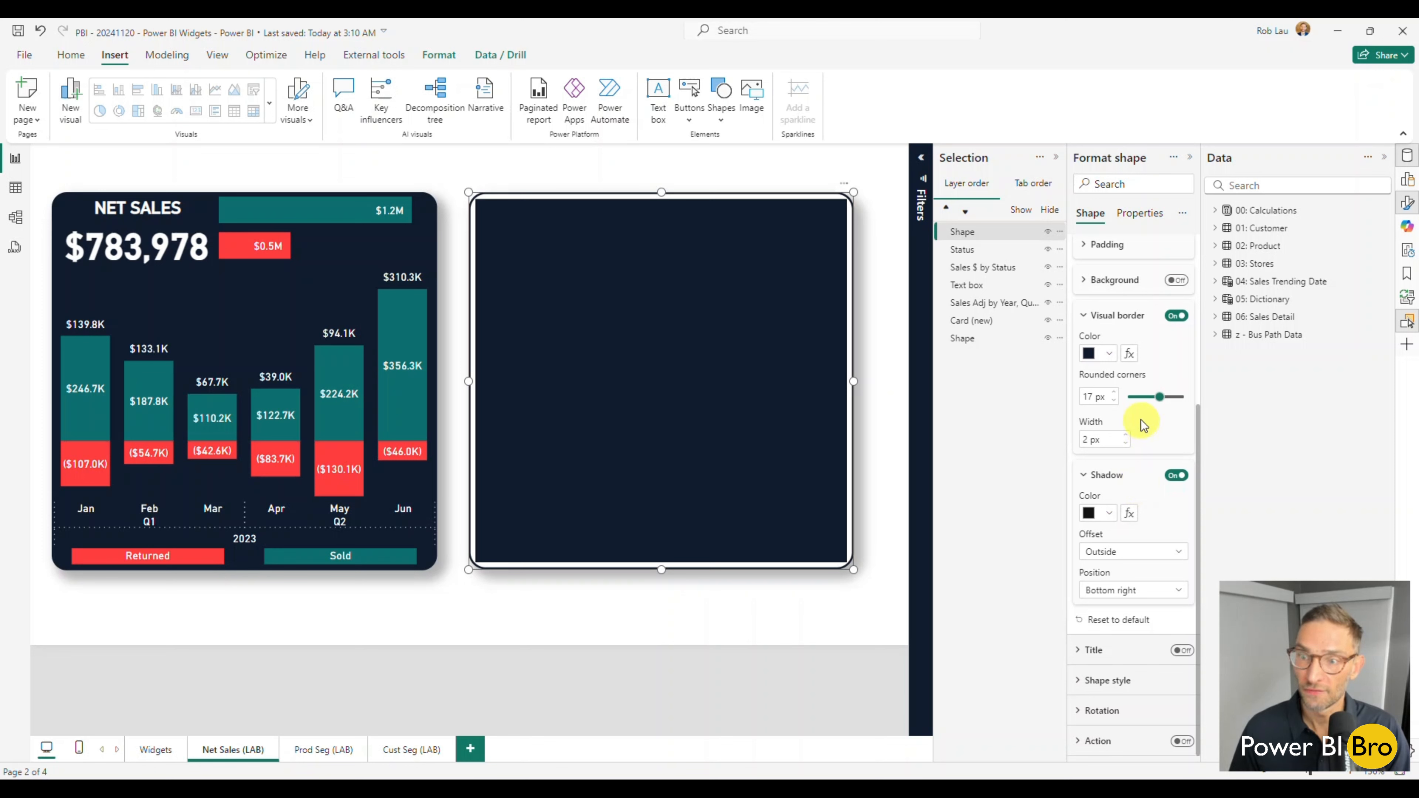
{"action": "scroll", "coordinate": [1141, 417], "scroll_direction": "up", "scroll_amount": 1}
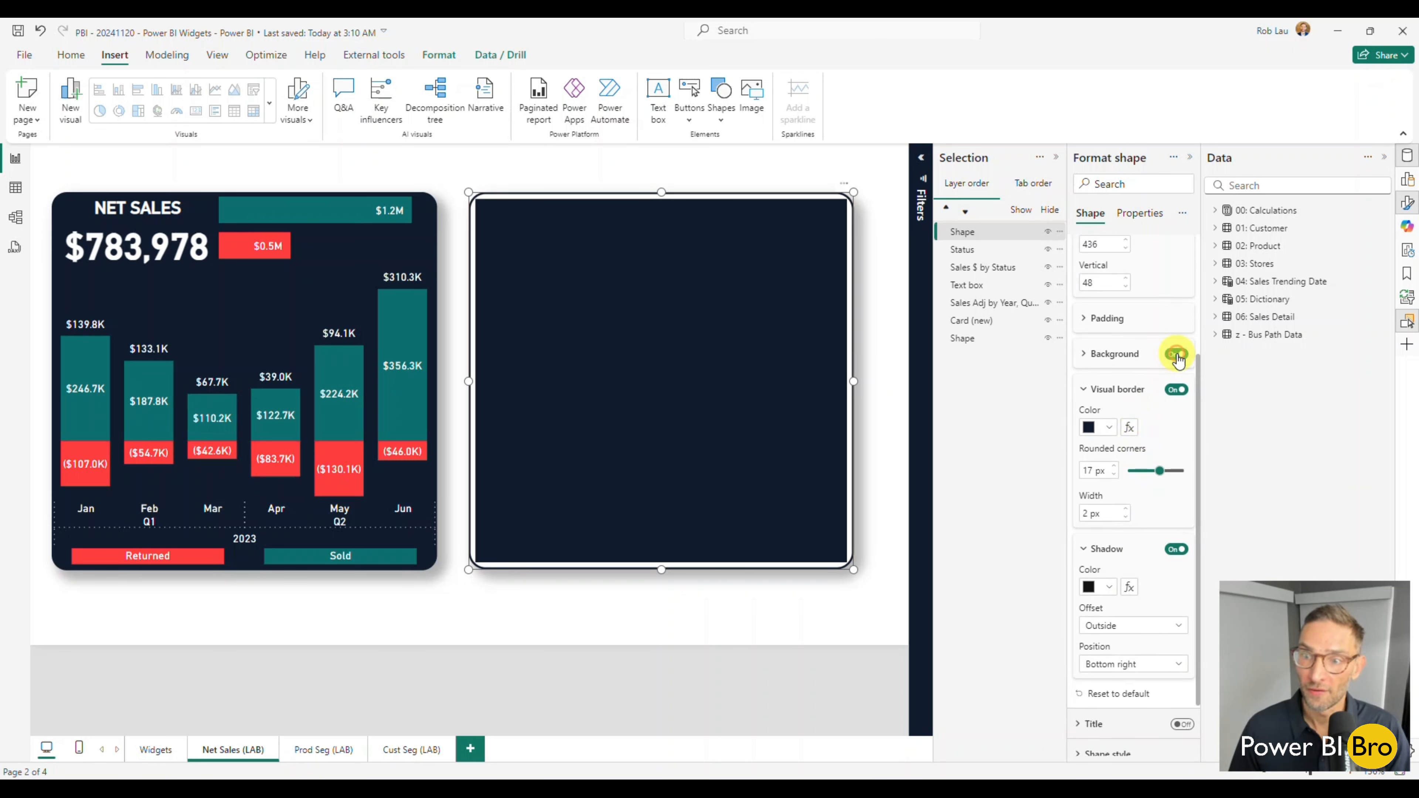
{"action": "left_click", "coordinate": [1176, 389]}
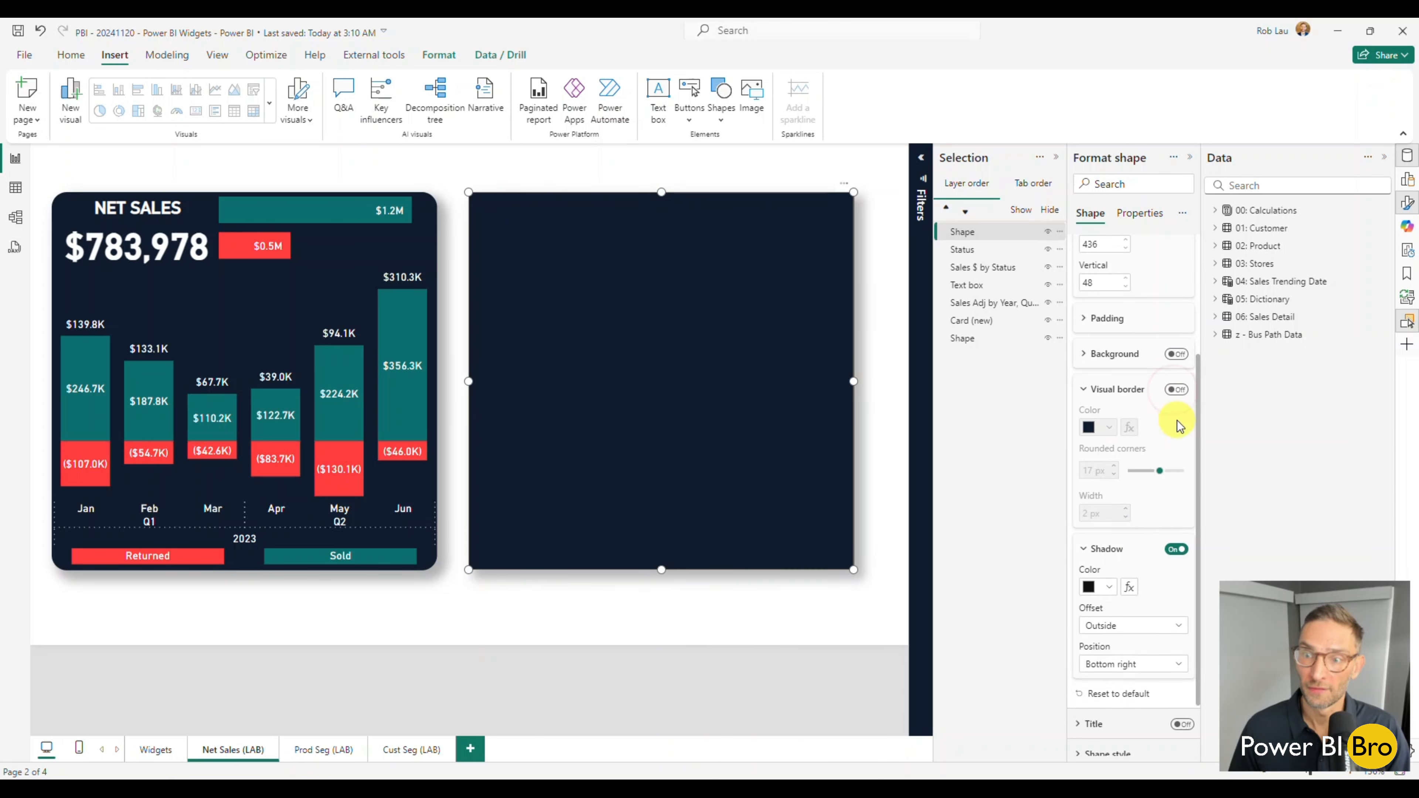
{"action": "left_click", "coordinate": [1176, 389]}
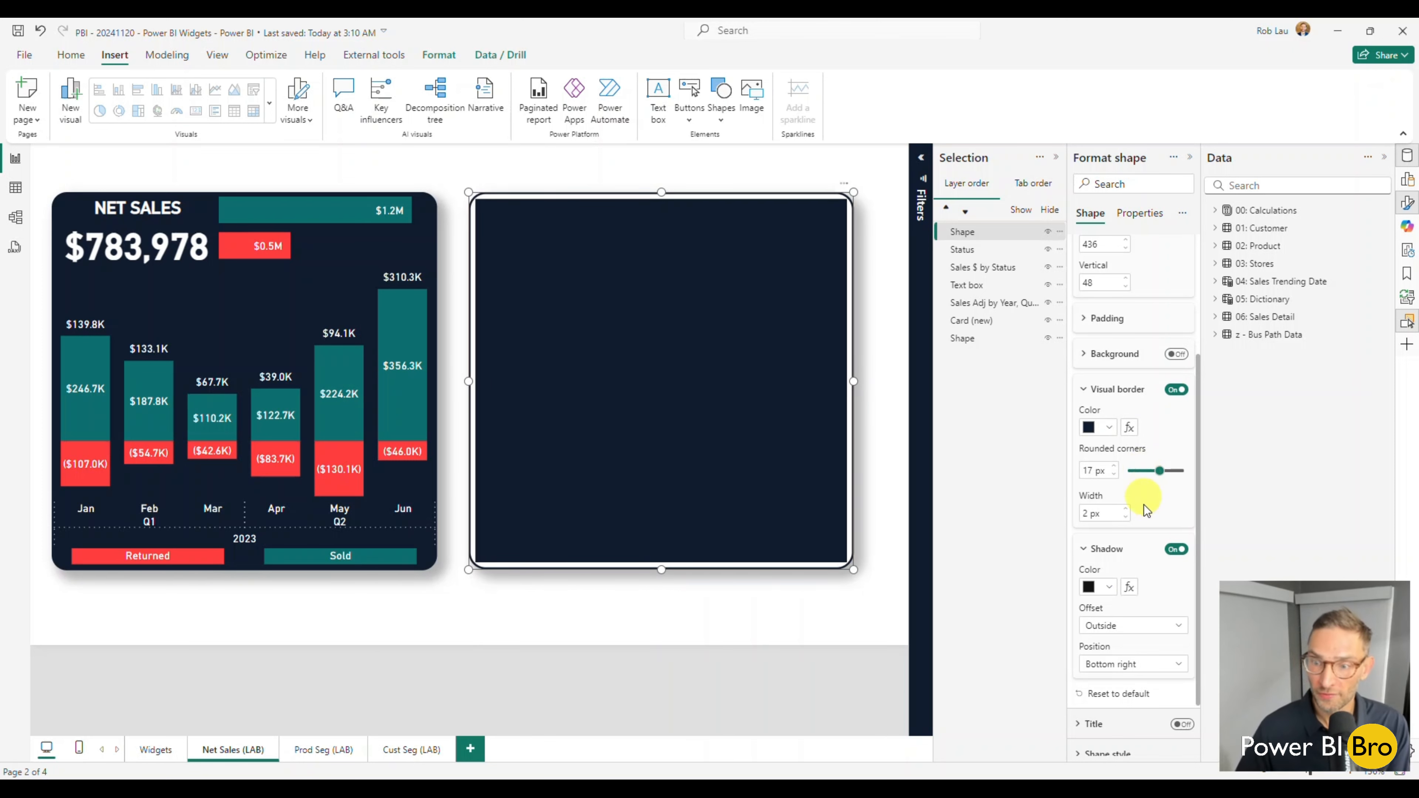
Turn off the border in the new rectangle's shape style settings.
{"action": "scroll", "coordinate": [1143, 481], "scroll_direction": "down", "scroll_amount": 1}
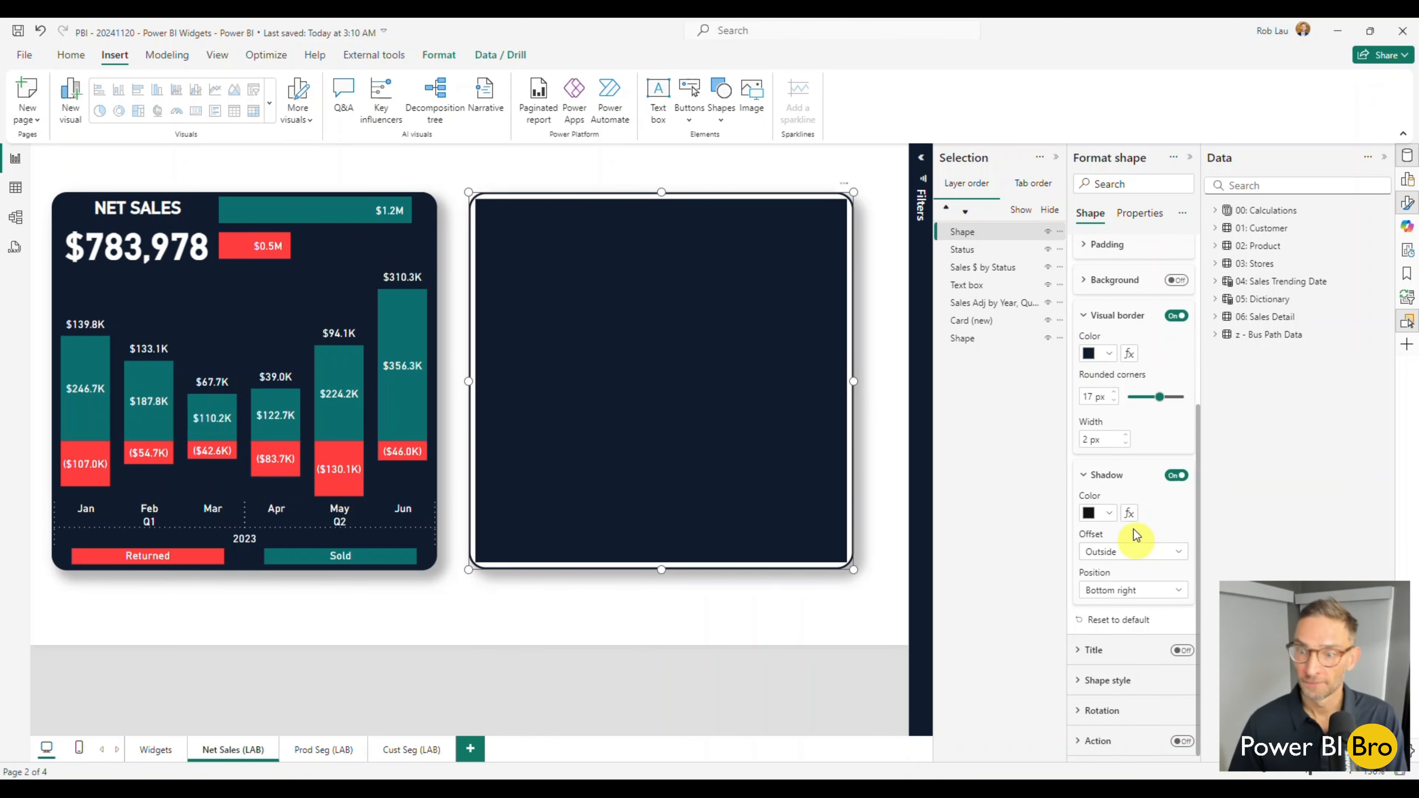
{"action": "left_click", "coordinate": [1109, 683]}
{"action": "scroll", "coordinate": [1135, 621], "scroll_direction": "down", "scroll_amount": 4}
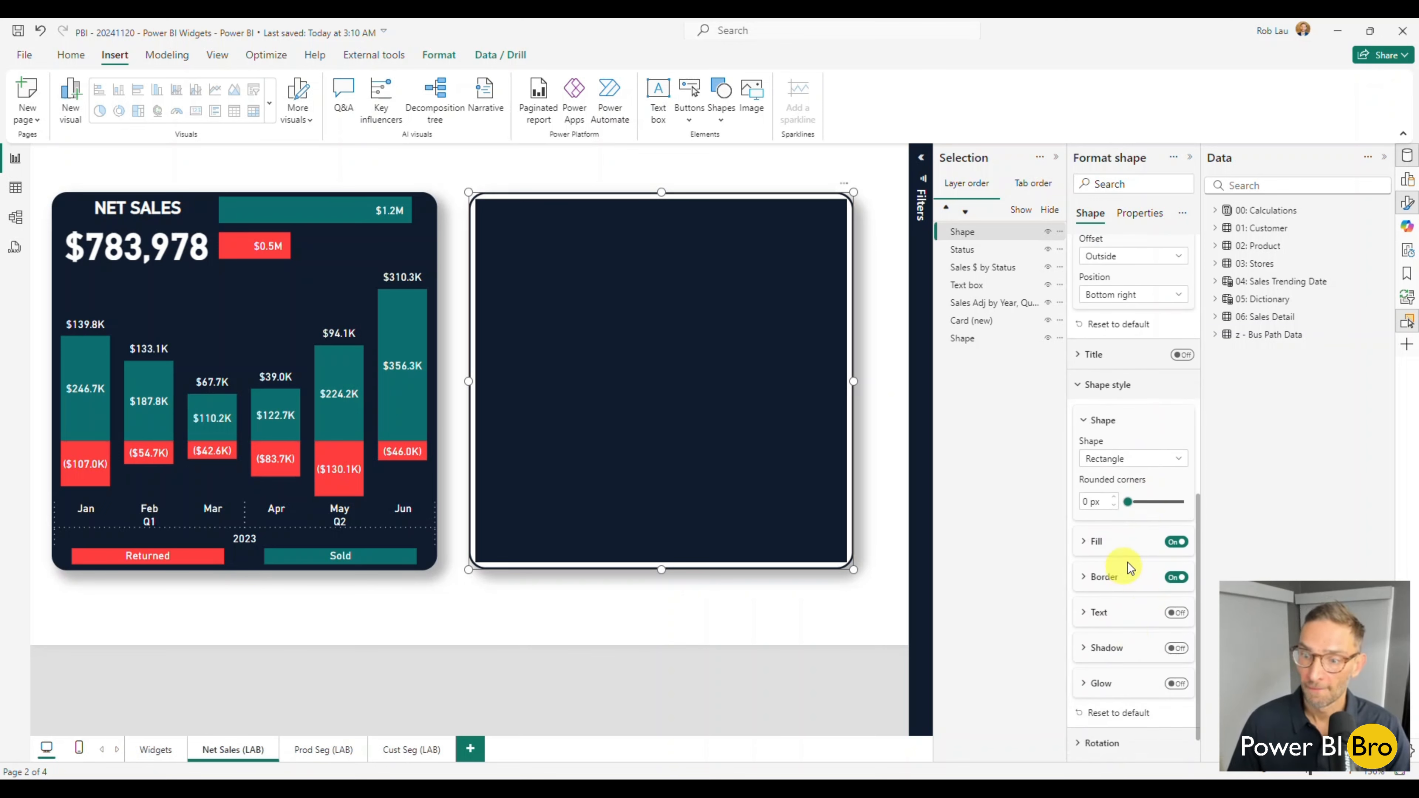
{"action": "left_click", "coordinate": [1176, 578]}
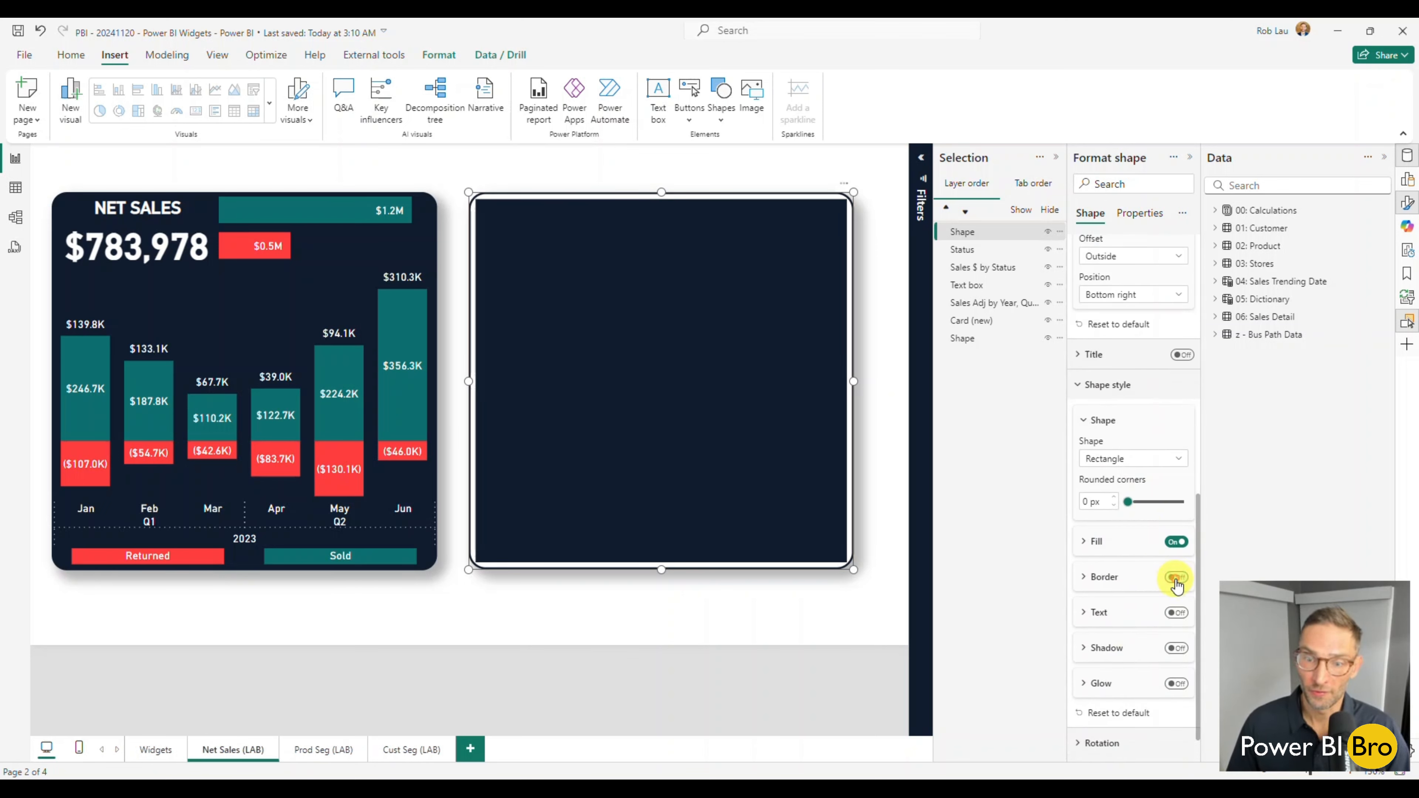
Switch the new rectangle's fill off and back on, and examine its fill settings.
{"action": "left_click", "coordinate": [1176, 542]}
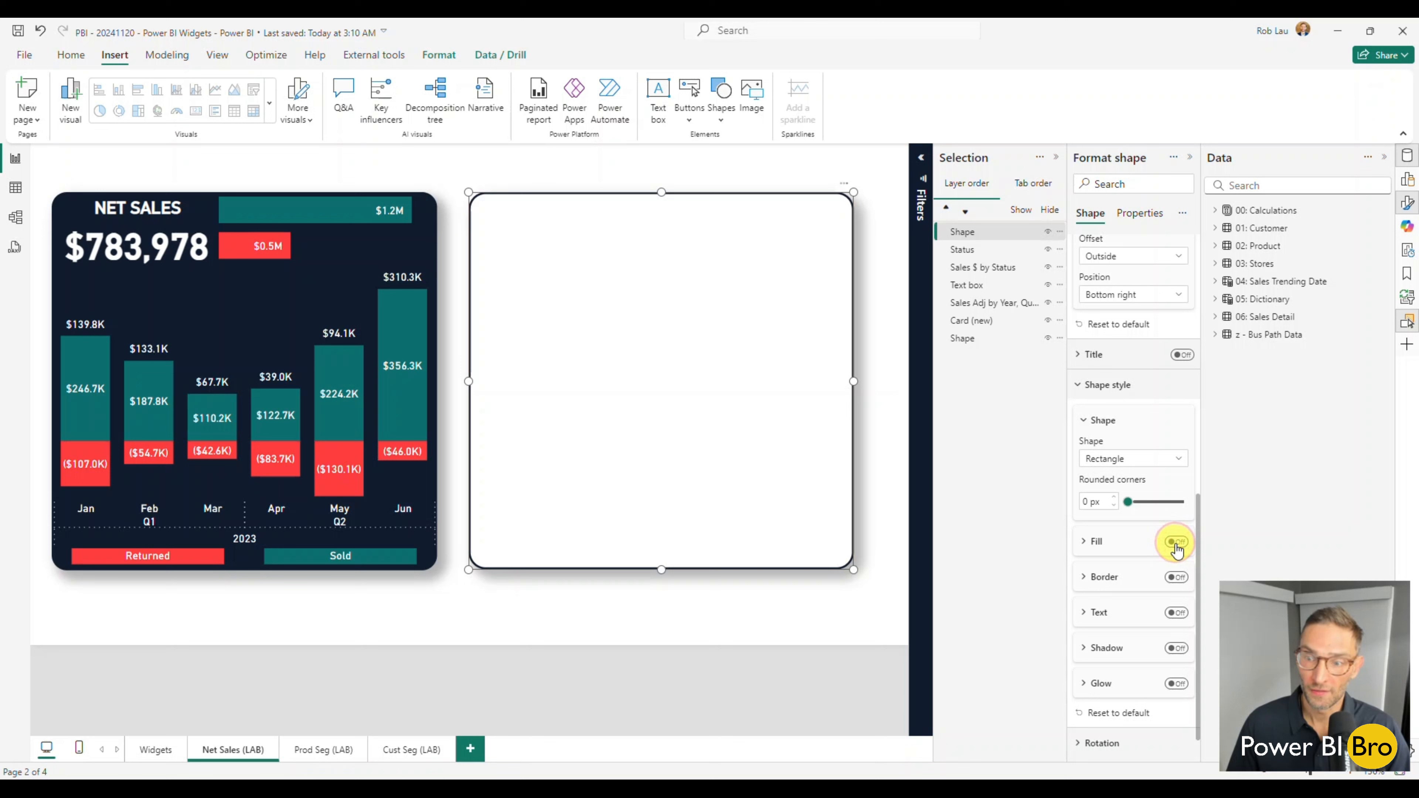
{"action": "left_click", "coordinate": [1099, 542]}
{"action": "left_click", "coordinate": [1176, 542]}
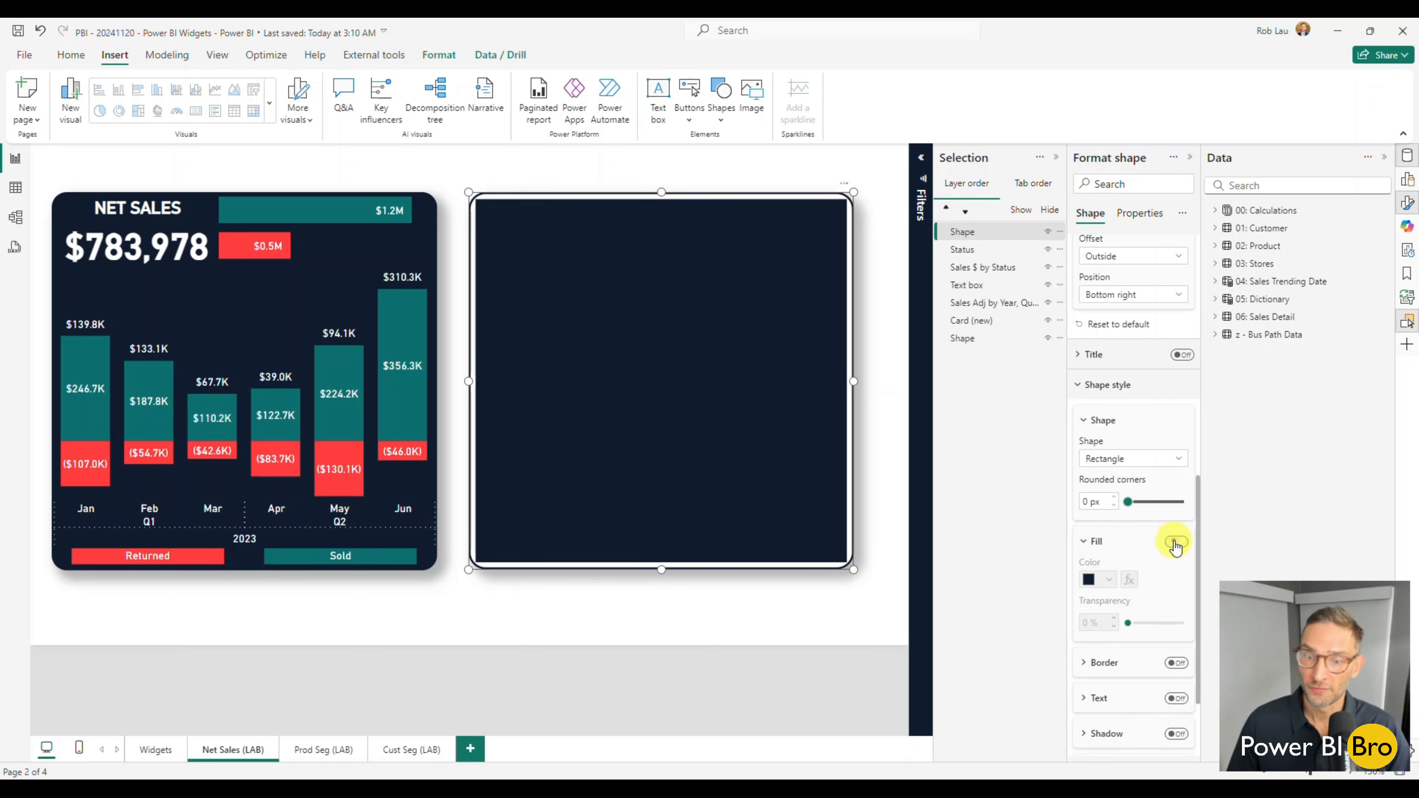
{"action": "scroll", "coordinate": [1162, 565], "scroll_direction": "down", "scroll_amount": 2}
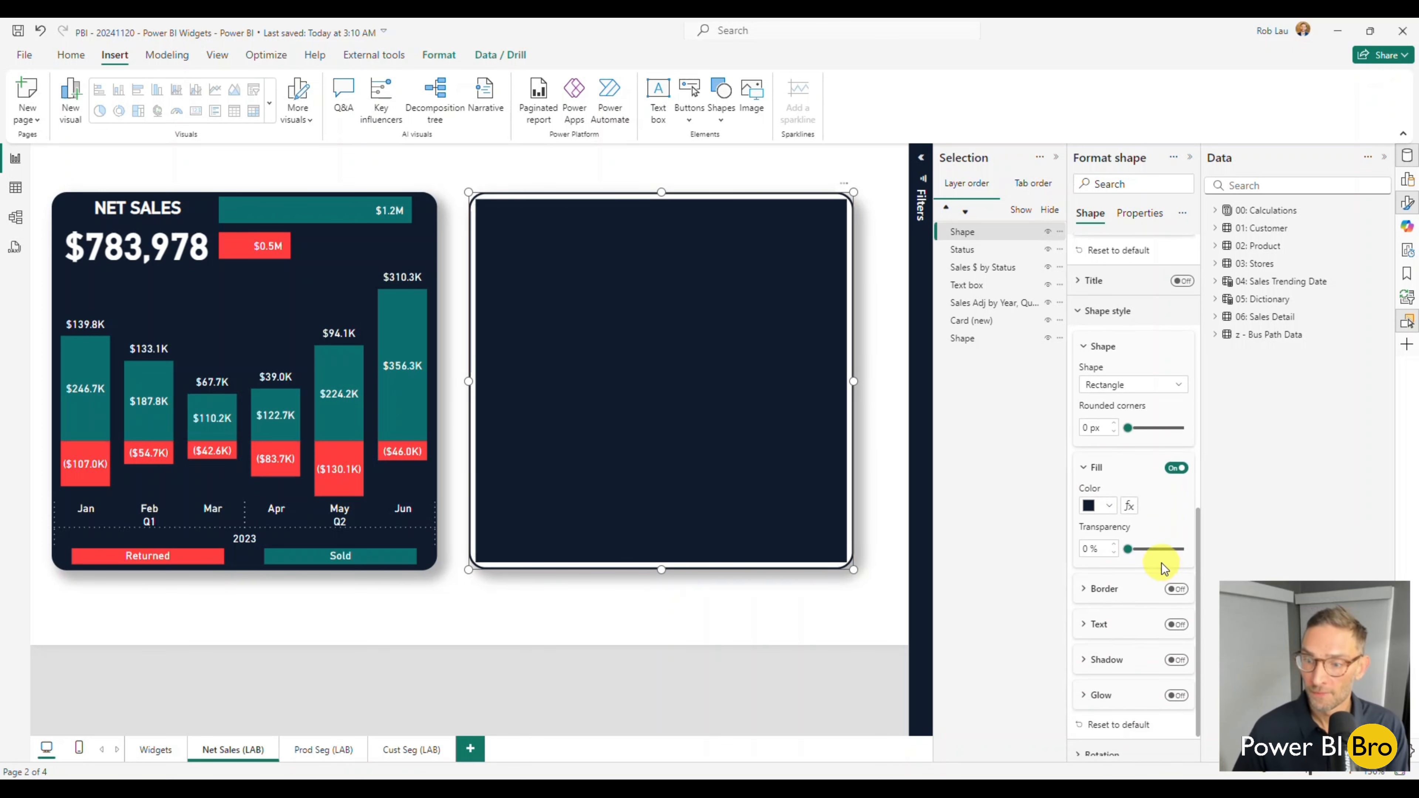
Apply the dark navy theme color to the new rectangle's shape fill.
{"action": "scroll", "coordinate": [1162, 565], "scroll_direction": "down", "scroll_amount": 1}
{"action": "left_click", "coordinate": [1111, 462]}
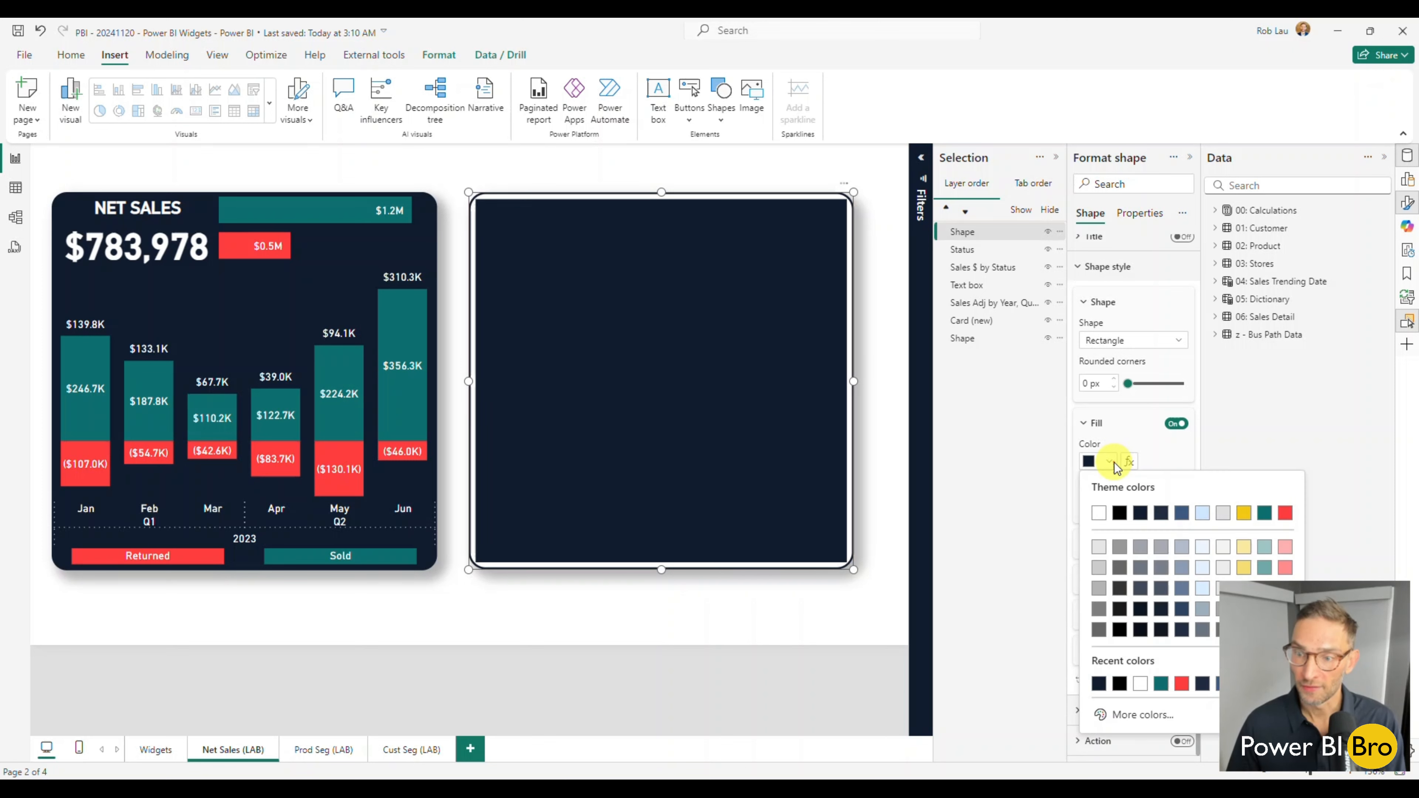
{"action": "left_click", "coordinate": [1141, 513]}
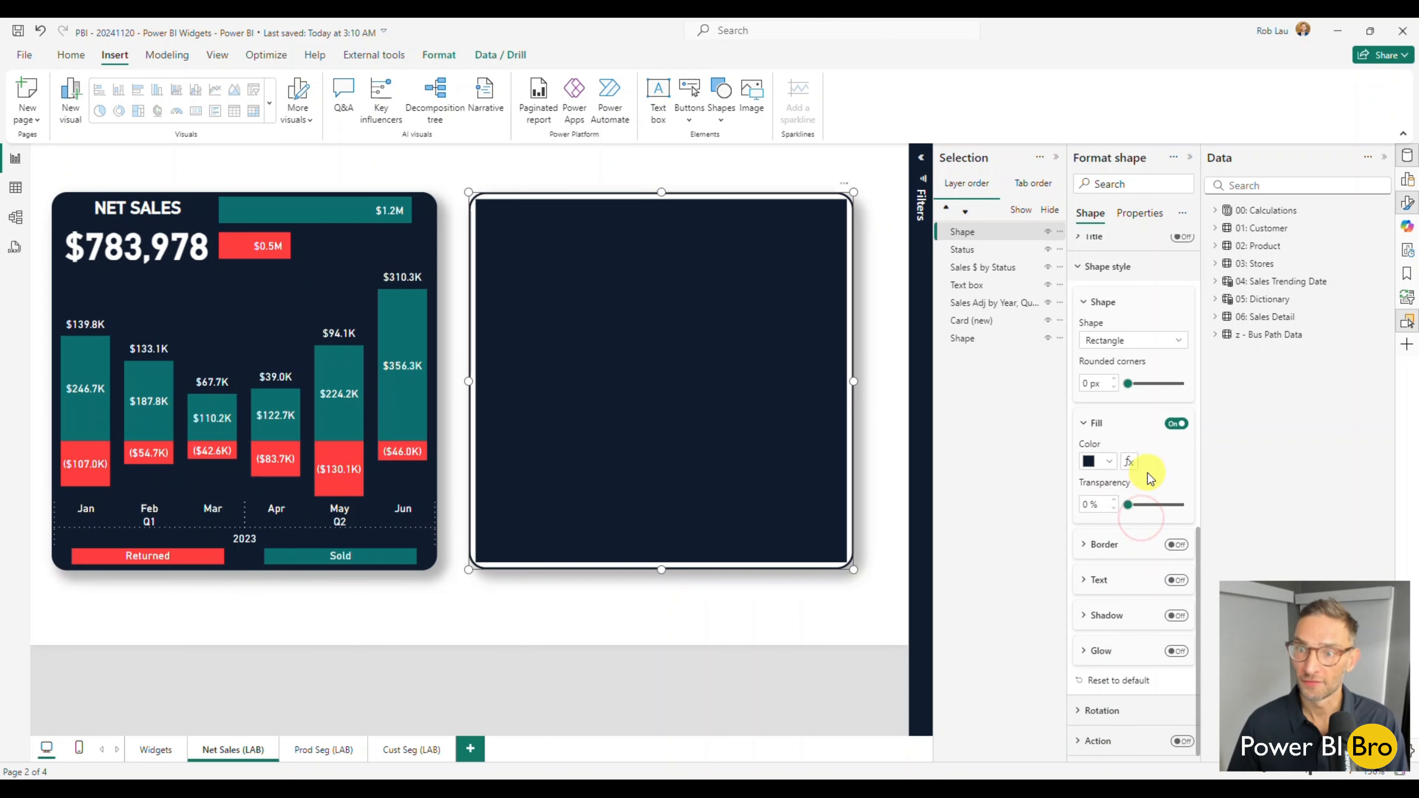
Turn on the new rectangle's background and set its color to the dark navy theme color.
{"action": "scroll", "coordinate": [1148, 464], "scroll_direction": "up", "scroll_amount": 10}
{"action": "scroll", "coordinate": [1146, 316], "scroll_direction": "up", "scroll_amount": 3}
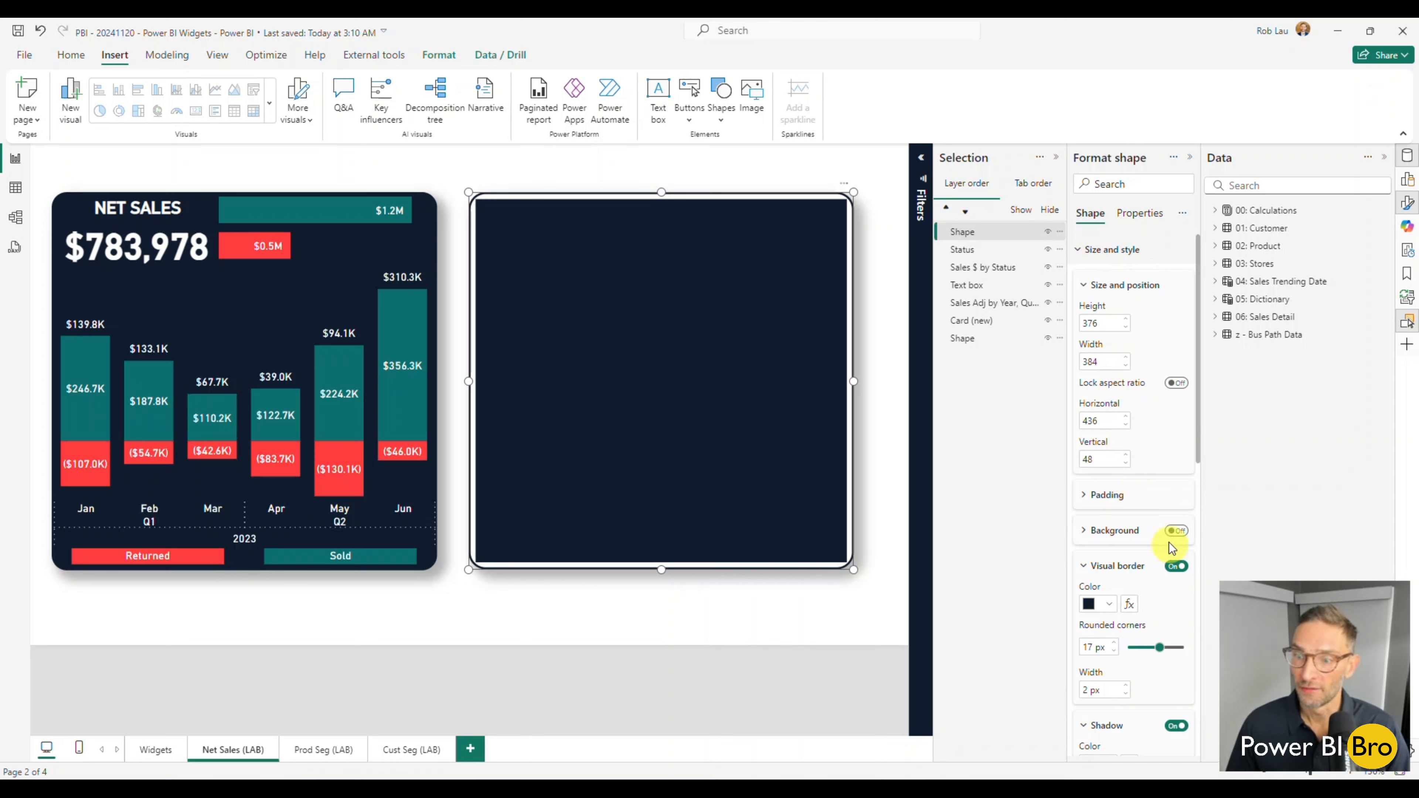
{"action": "left_click", "coordinate": [1176, 532]}
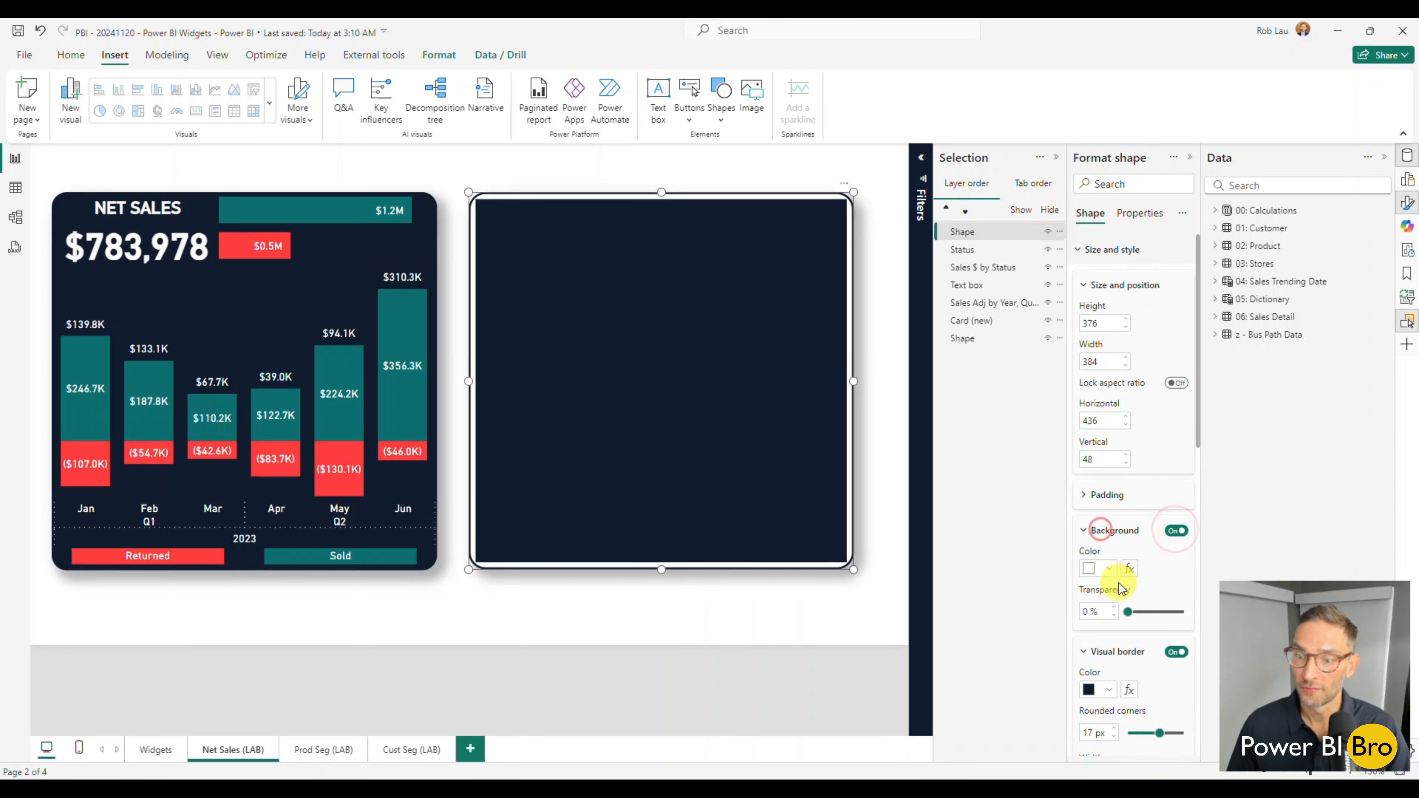
{"action": "left_click", "coordinate": [1108, 571]}
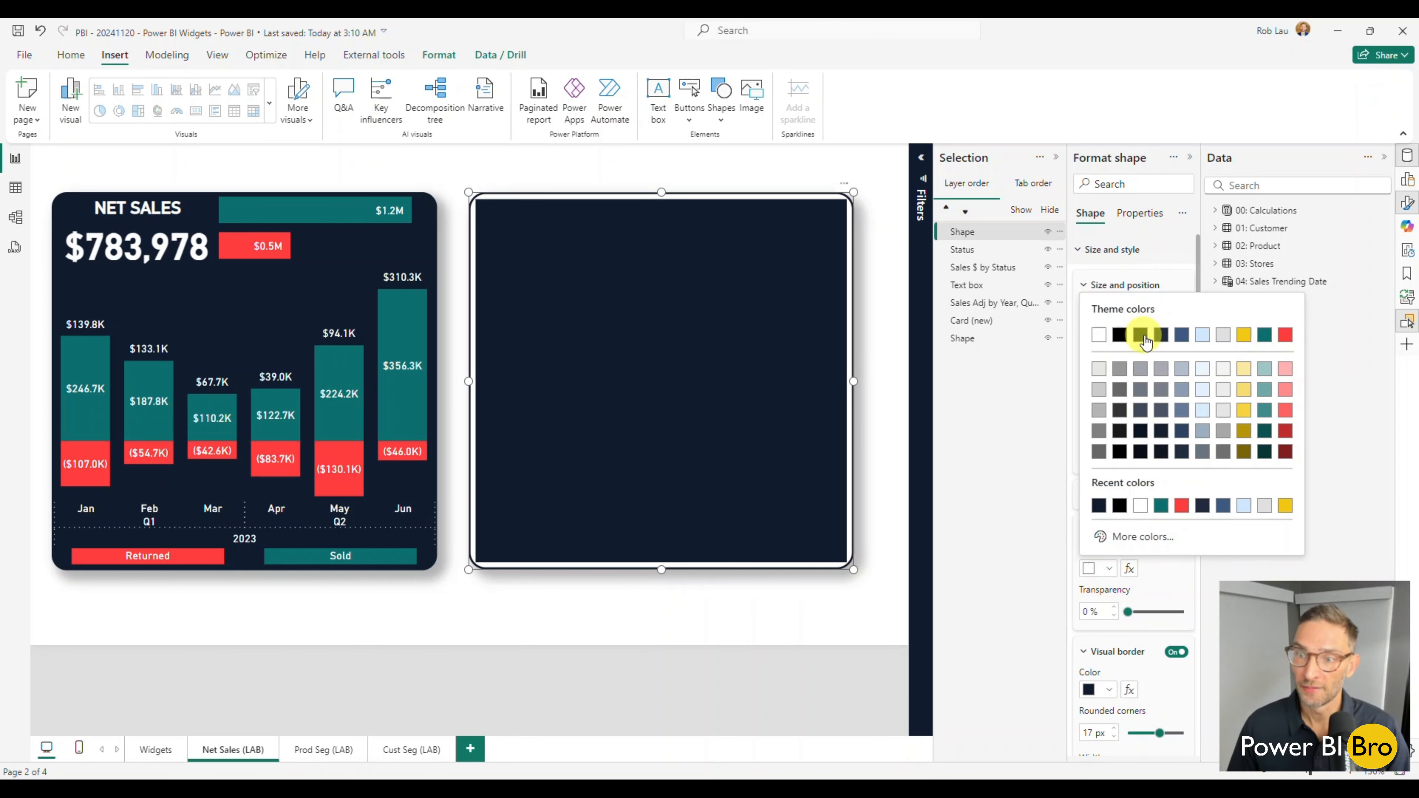
{"action": "left_click", "coordinate": [1142, 336]}
{"action": "left_click", "coordinate": [778, 609]}
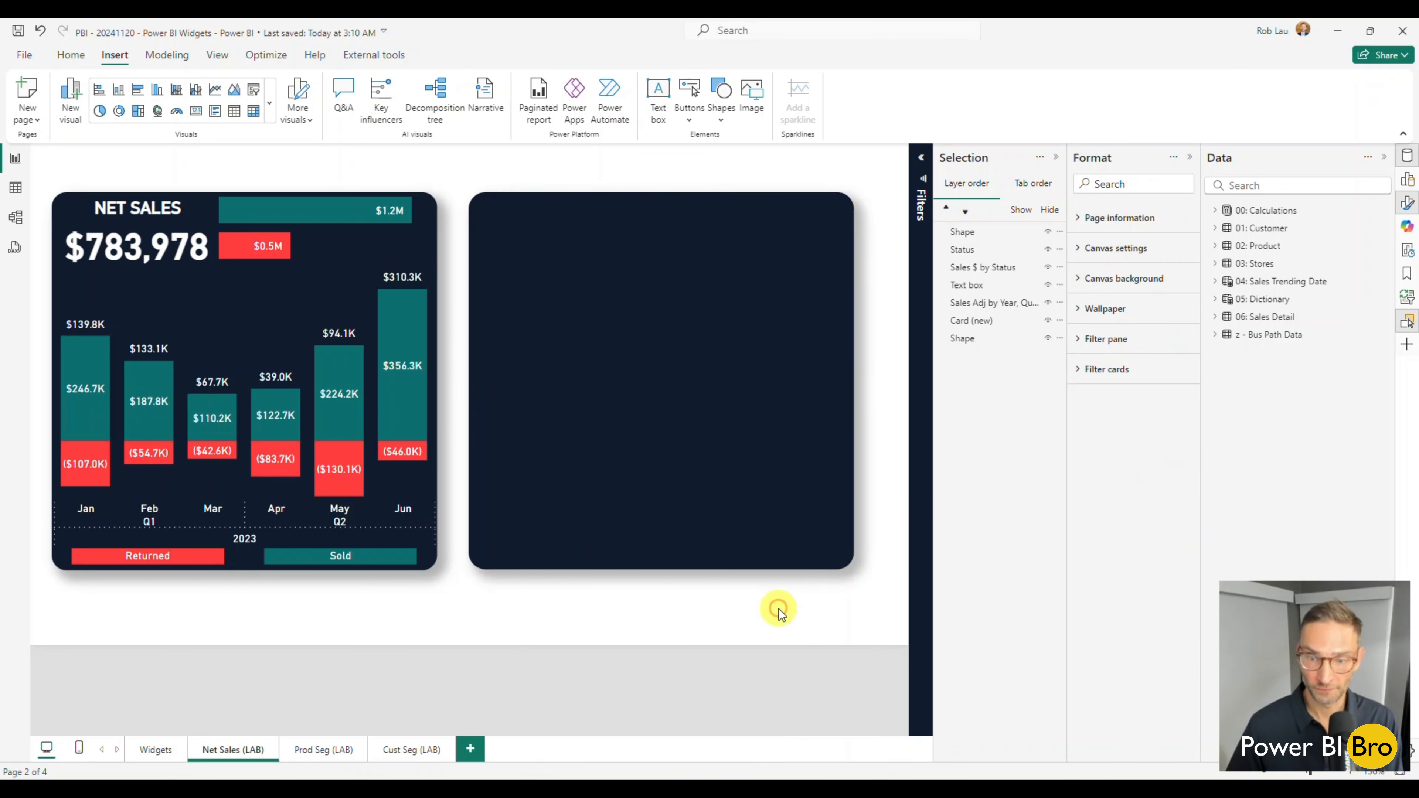
Turn off the fill in the new rectangle's shape style settings.
{"action": "left_click", "coordinate": [762, 566]}
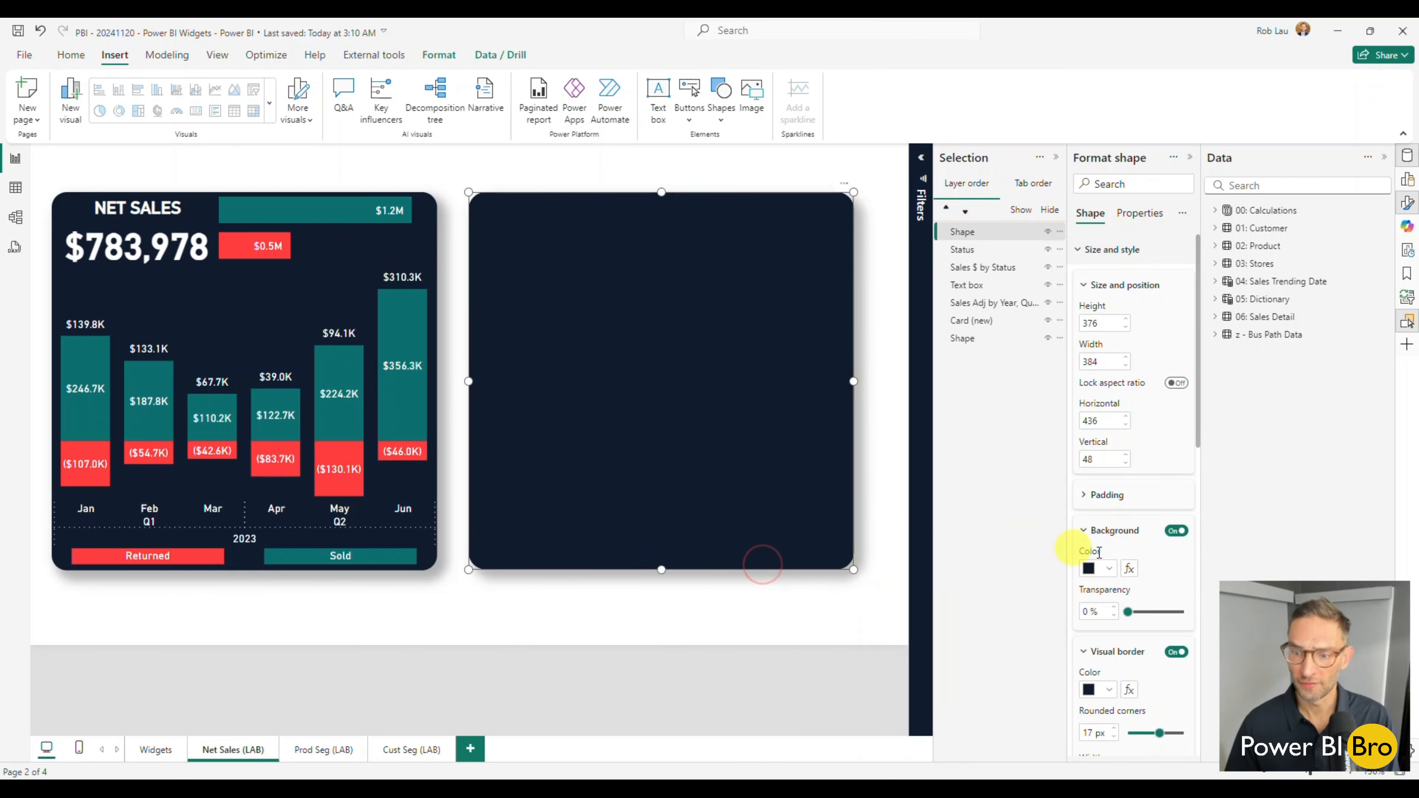
{"action": "scroll", "coordinate": [1135, 590], "scroll_direction": "down", "scroll_amount": 5}
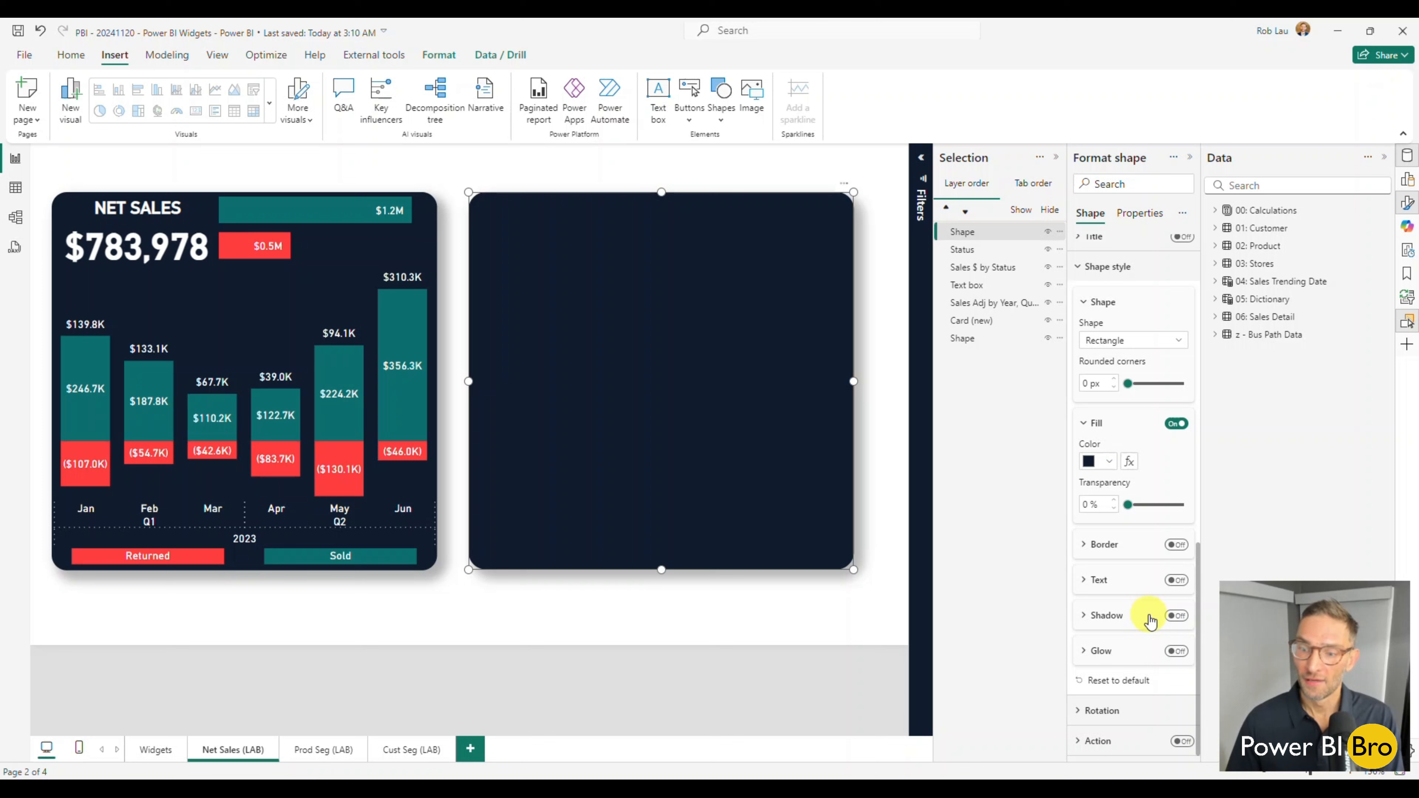
{"action": "left_click", "coordinate": [1175, 423]}
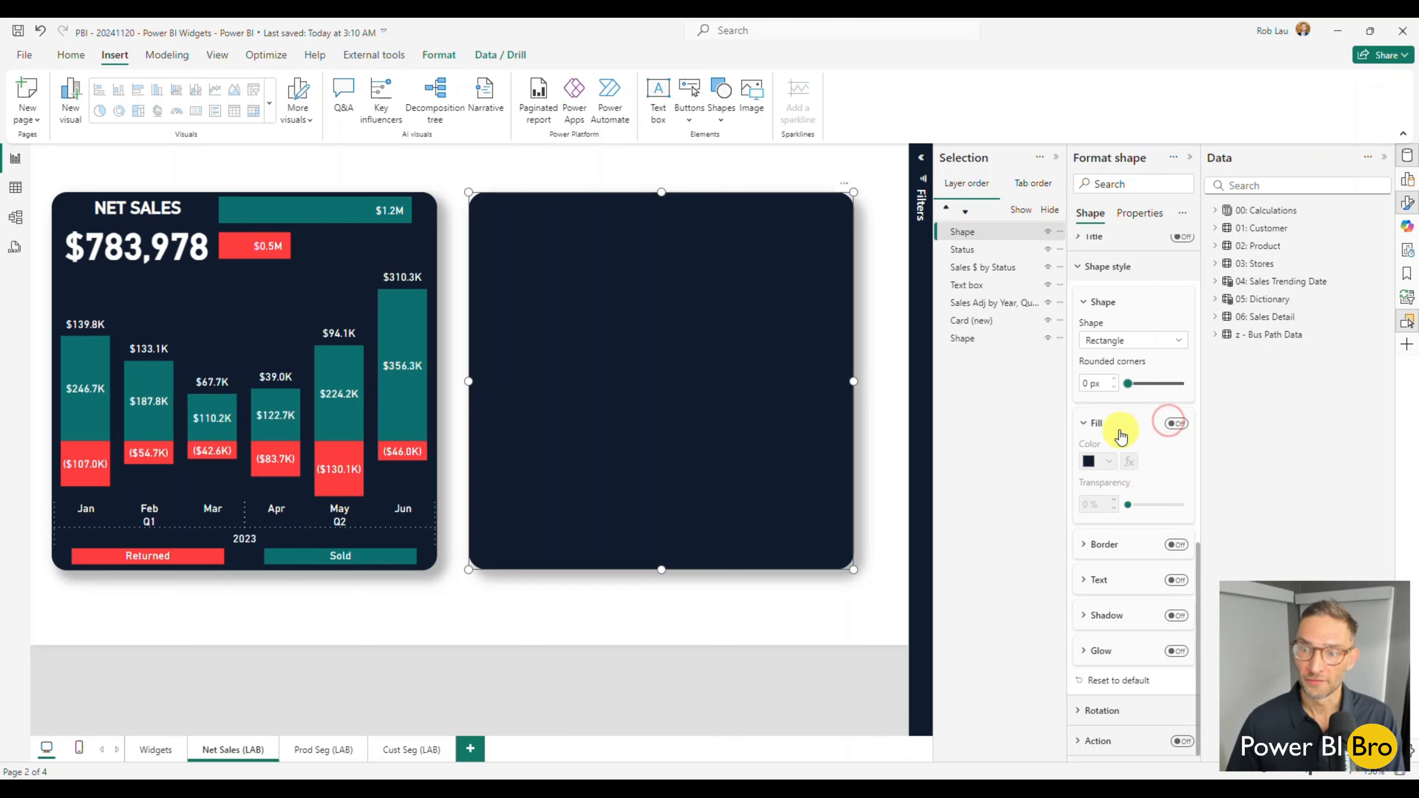
Review the new rectangle's background, visual border and shadow settings under size and style.
{"action": "scroll", "coordinate": [1123, 436], "scroll_direction": "up", "scroll_amount": 8}
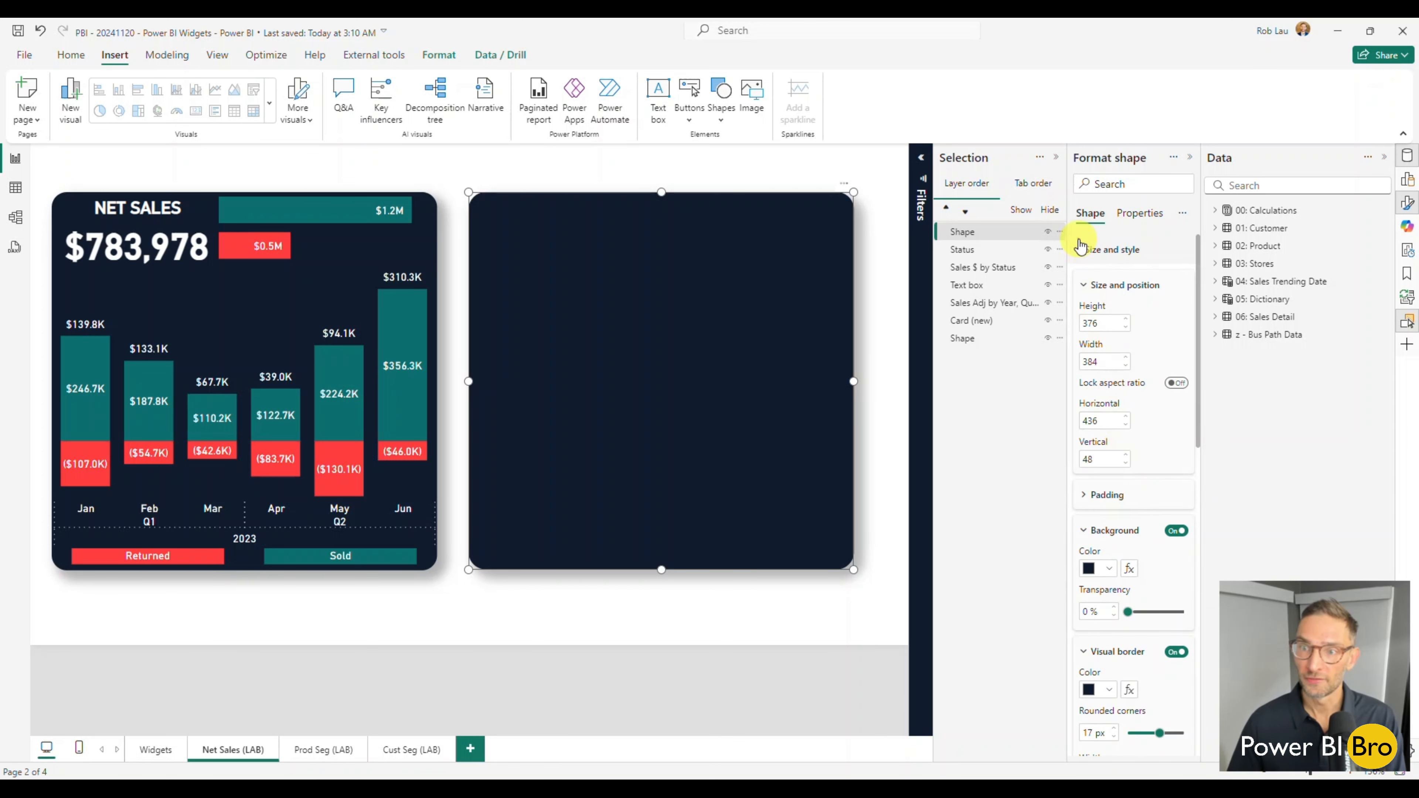
{"action": "left_click", "coordinate": [1080, 246]}
{"action": "left_click", "coordinate": [1079, 310]}
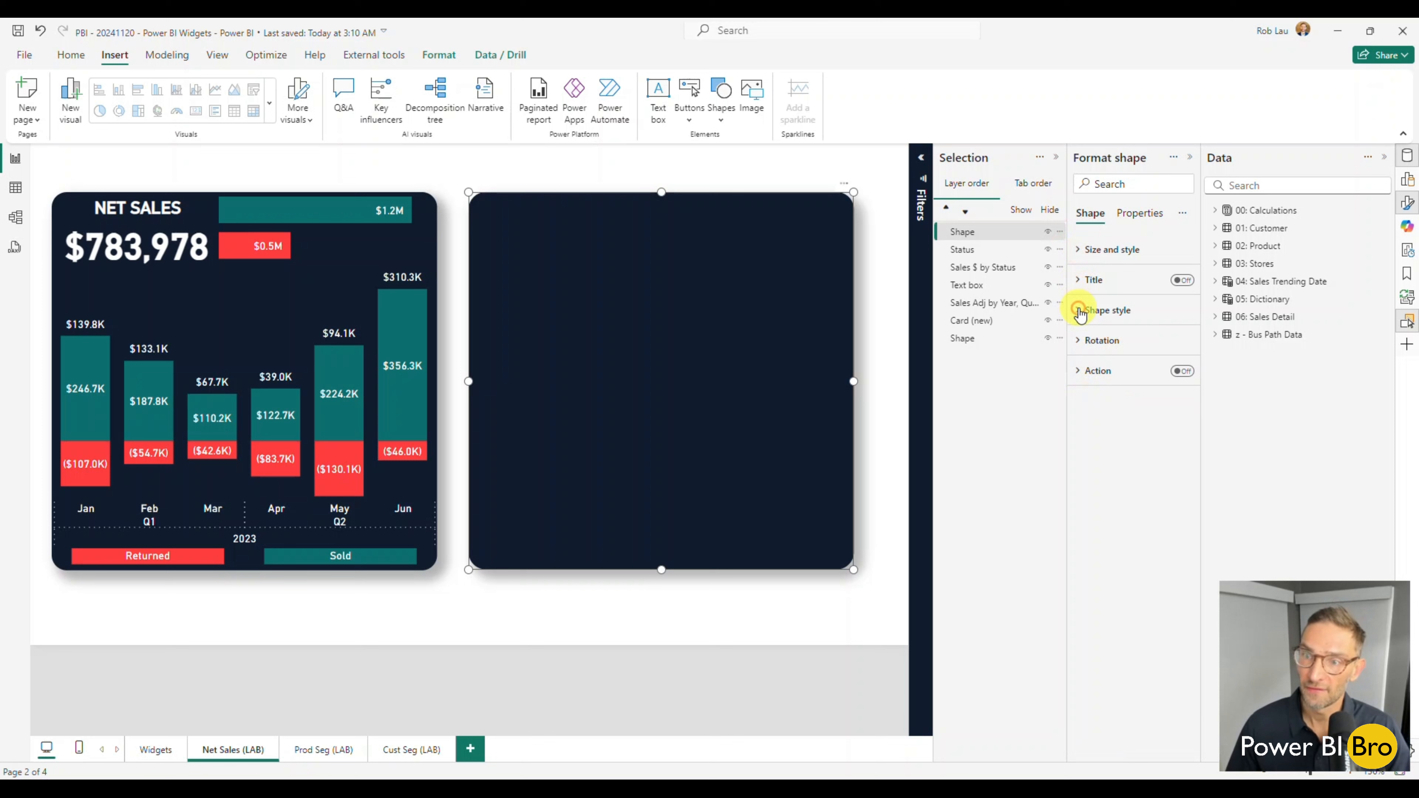
{"action": "left_click", "coordinate": [1099, 251]}
{"action": "left_click", "coordinate": [1095, 285]}
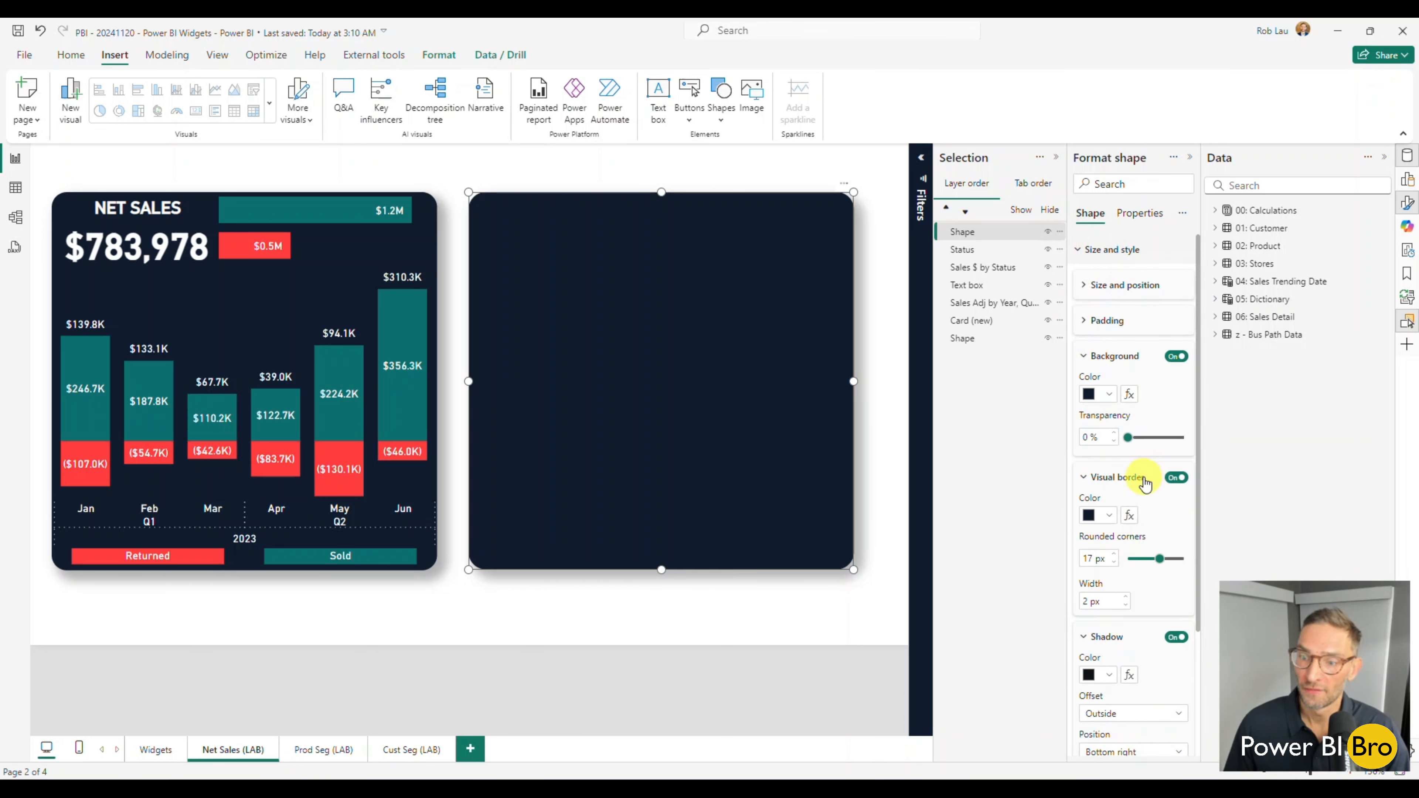
{"action": "left_click", "coordinate": [825, 613]}
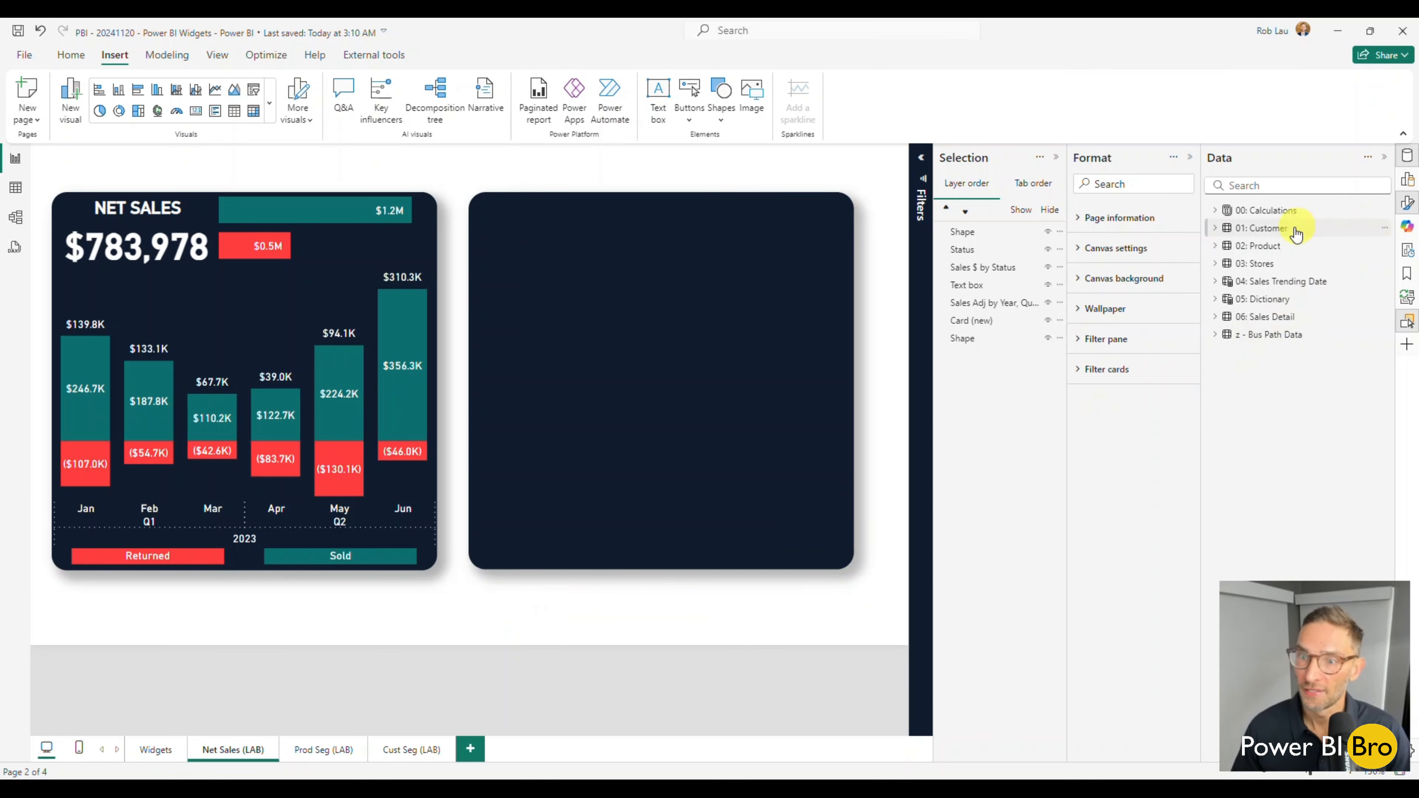
Create a new visual from the Net Sales $ measure in the Sales folder of 00: Calculations.
{"action": "left_click", "coordinate": [1404, 185]}
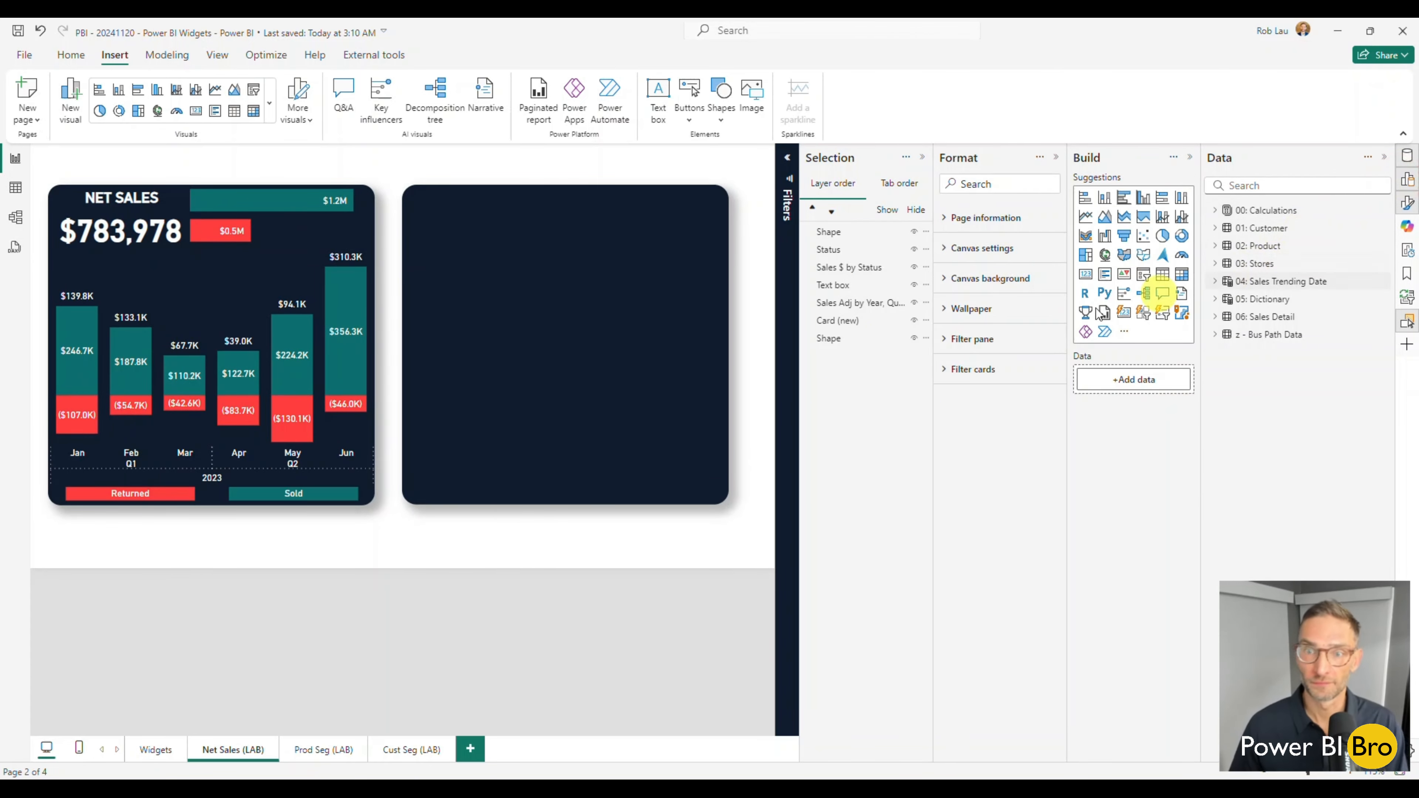
{"action": "left_click", "coordinate": [925, 158]}
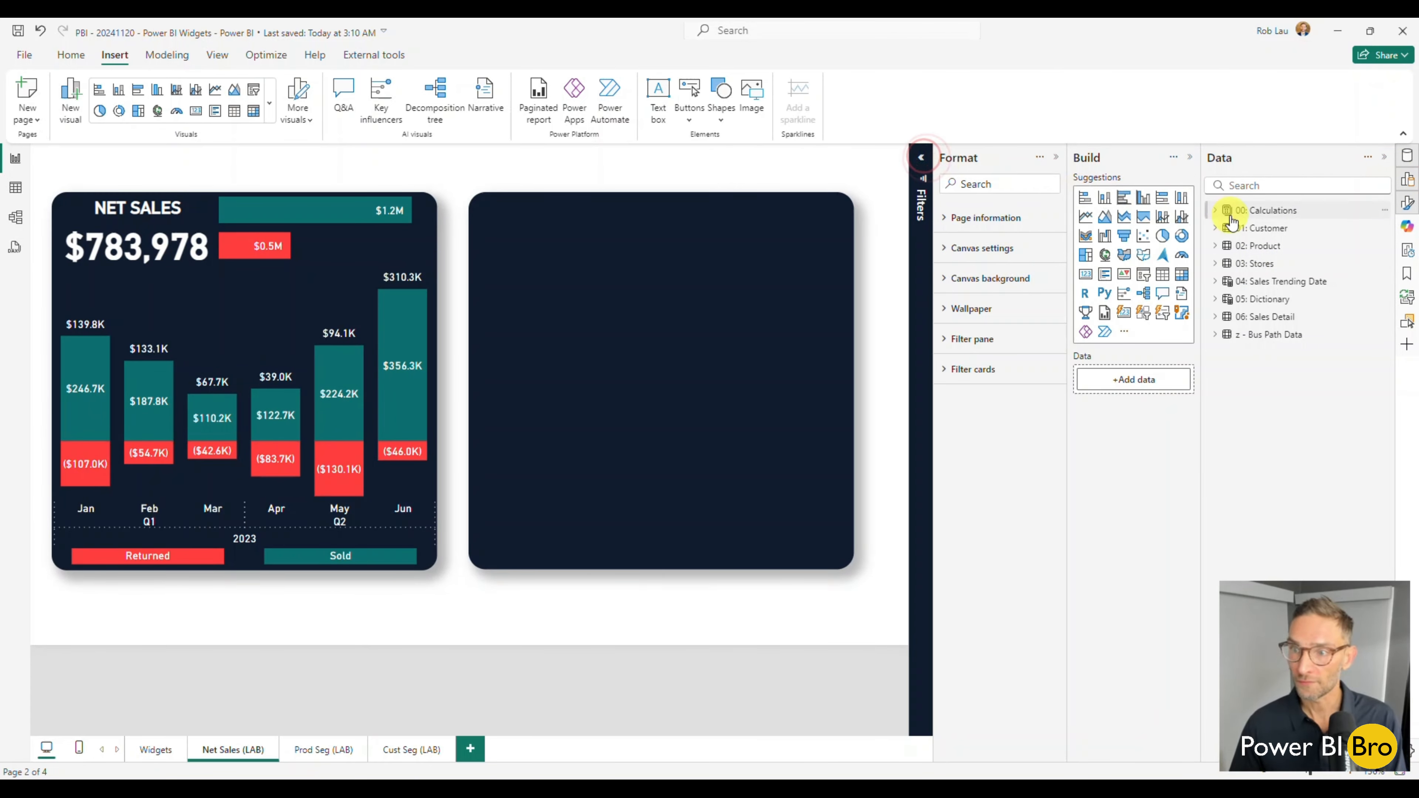
{"action": "left_click", "coordinate": [1216, 211]}
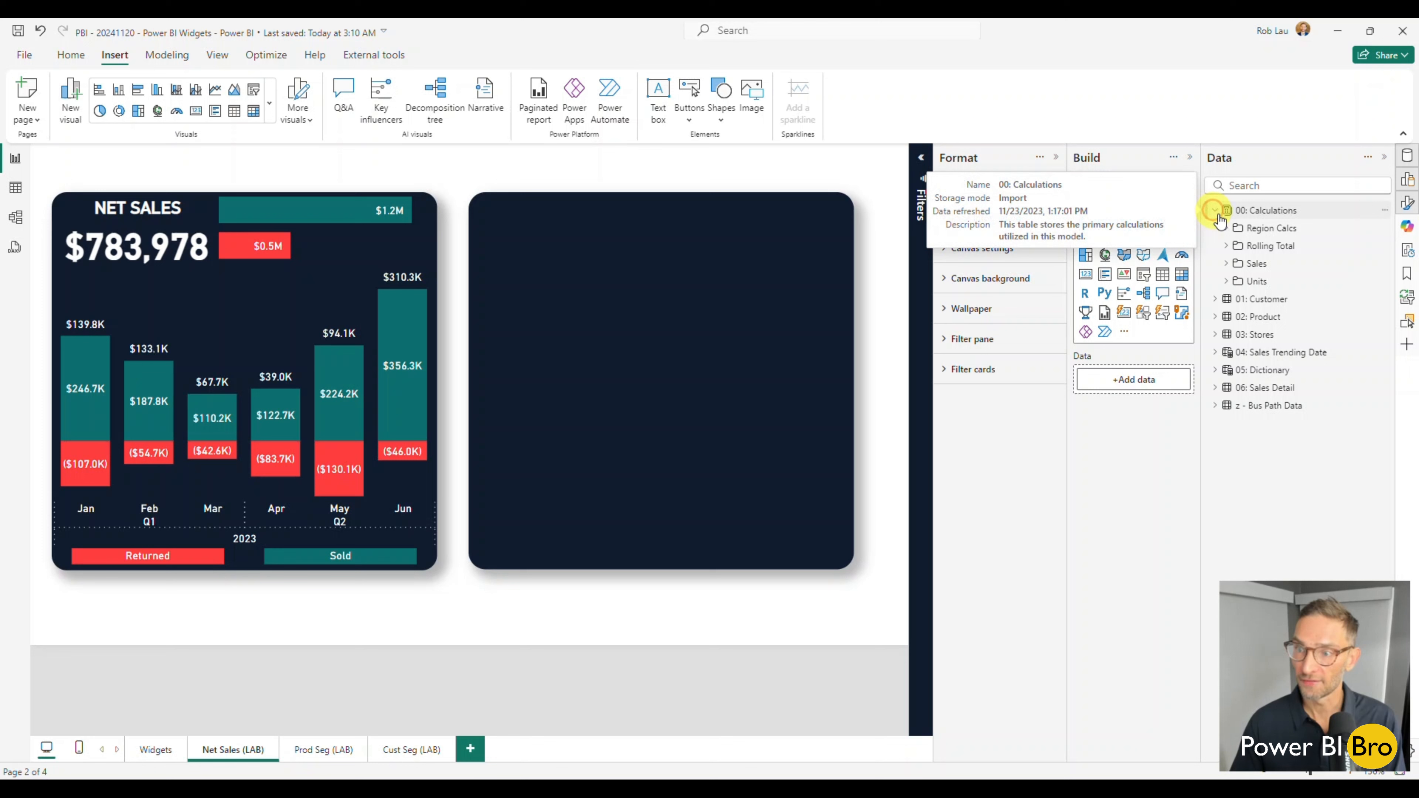
{"action": "left_click", "coordinate": [1226, 265]}
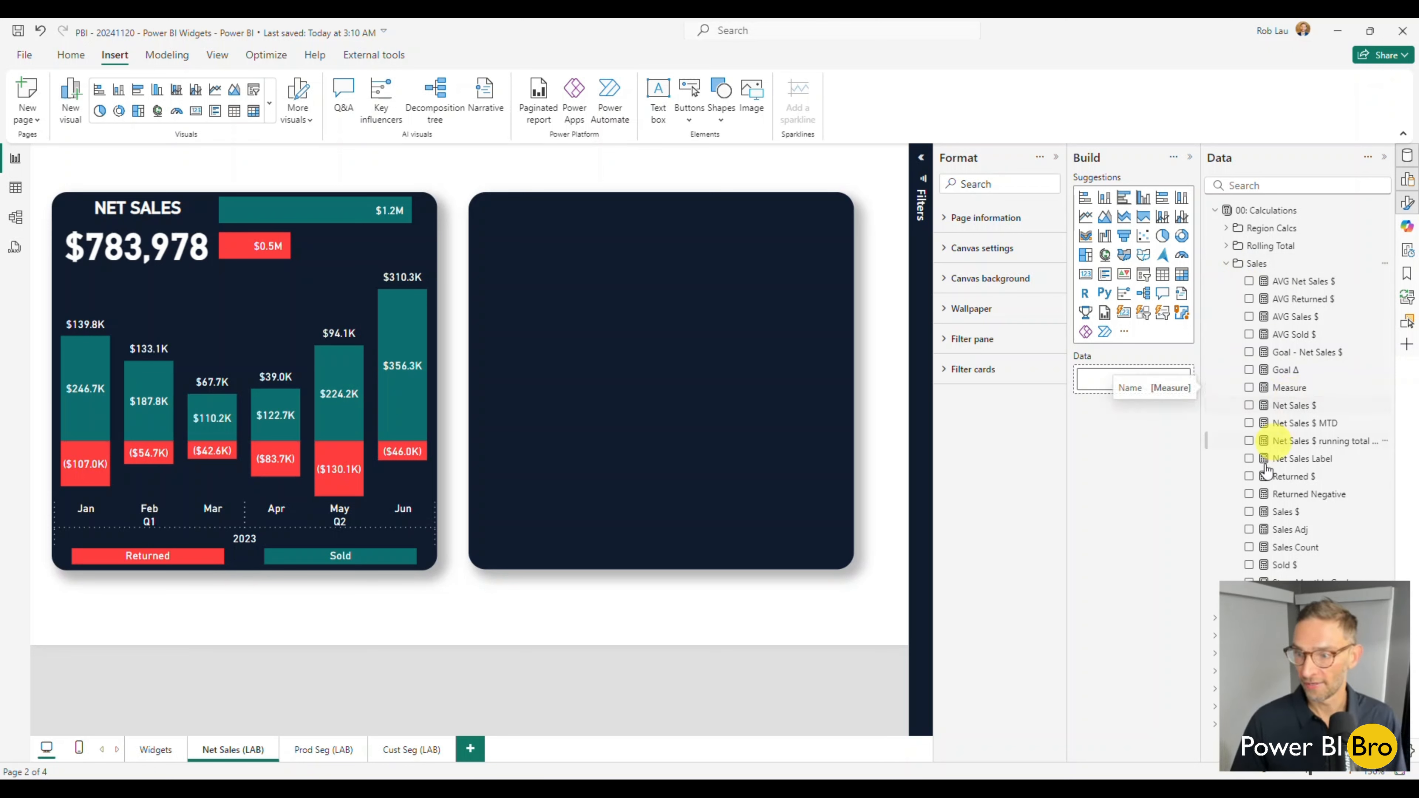
{"action": "left_click", "coordinate": [1249, 406]}
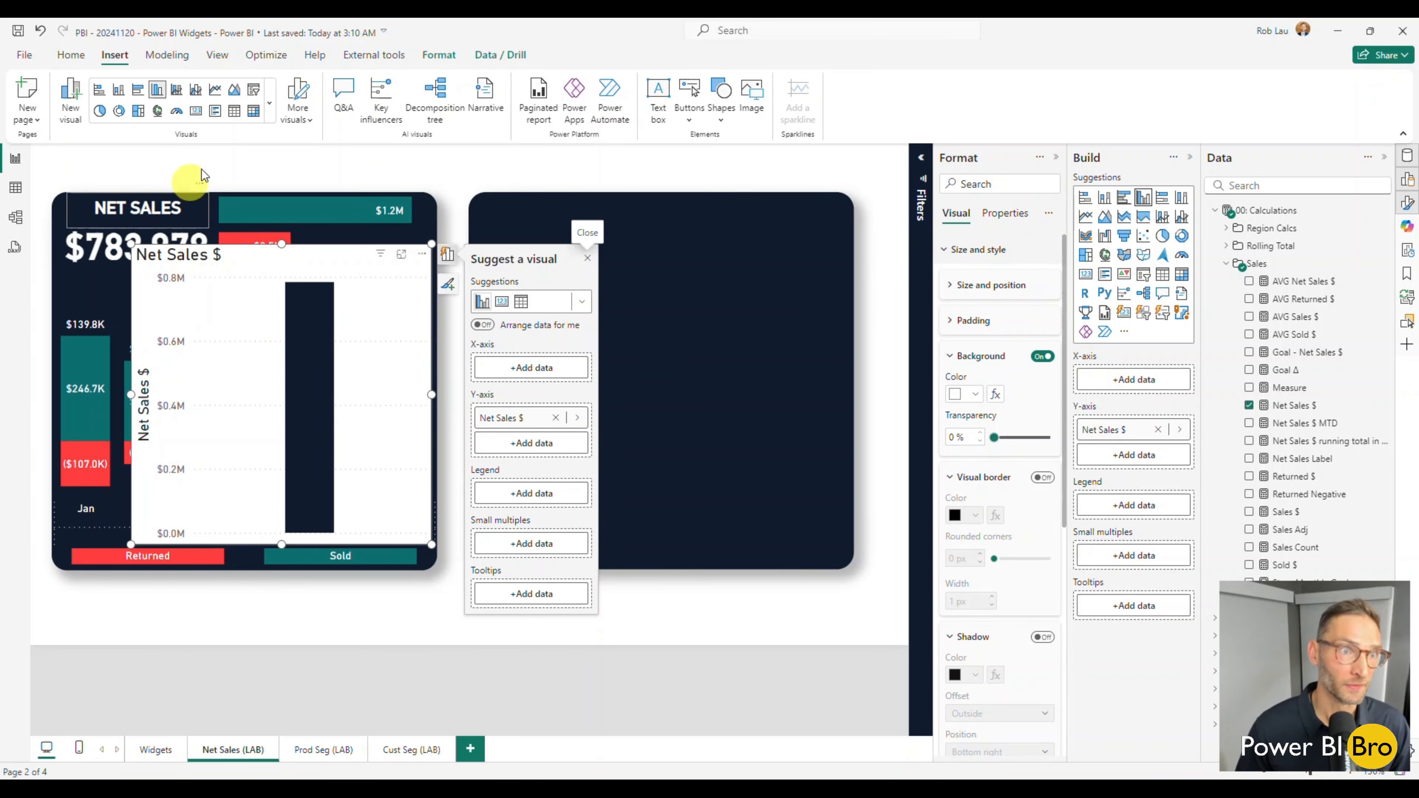
Convert the Net Sales $ column chart to a Card (new) visual and move it onto the new dark navy rectangle.
{"action": "left_click", "coordinate": [581, 303]}
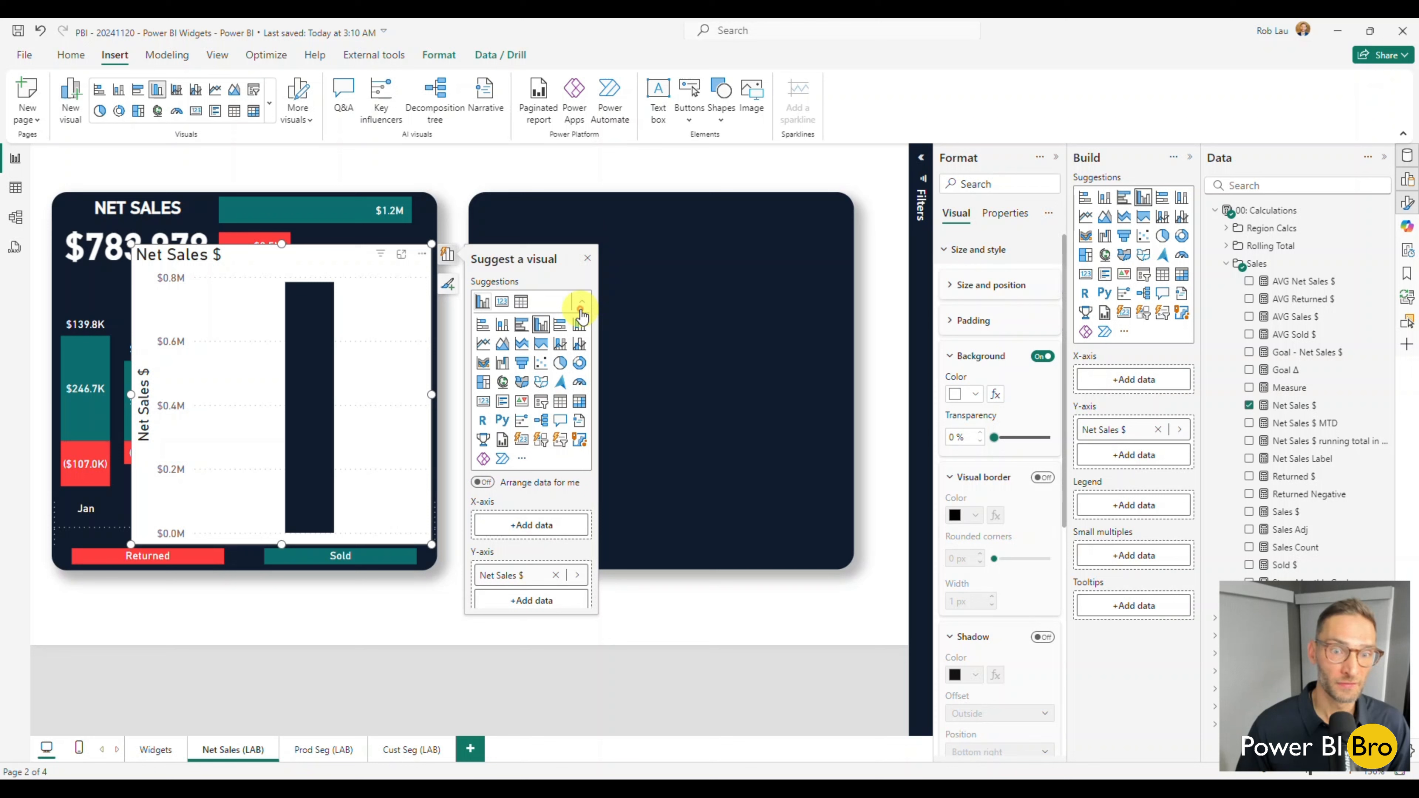
{"action": "left_click", "coordinate": [521, 442]}
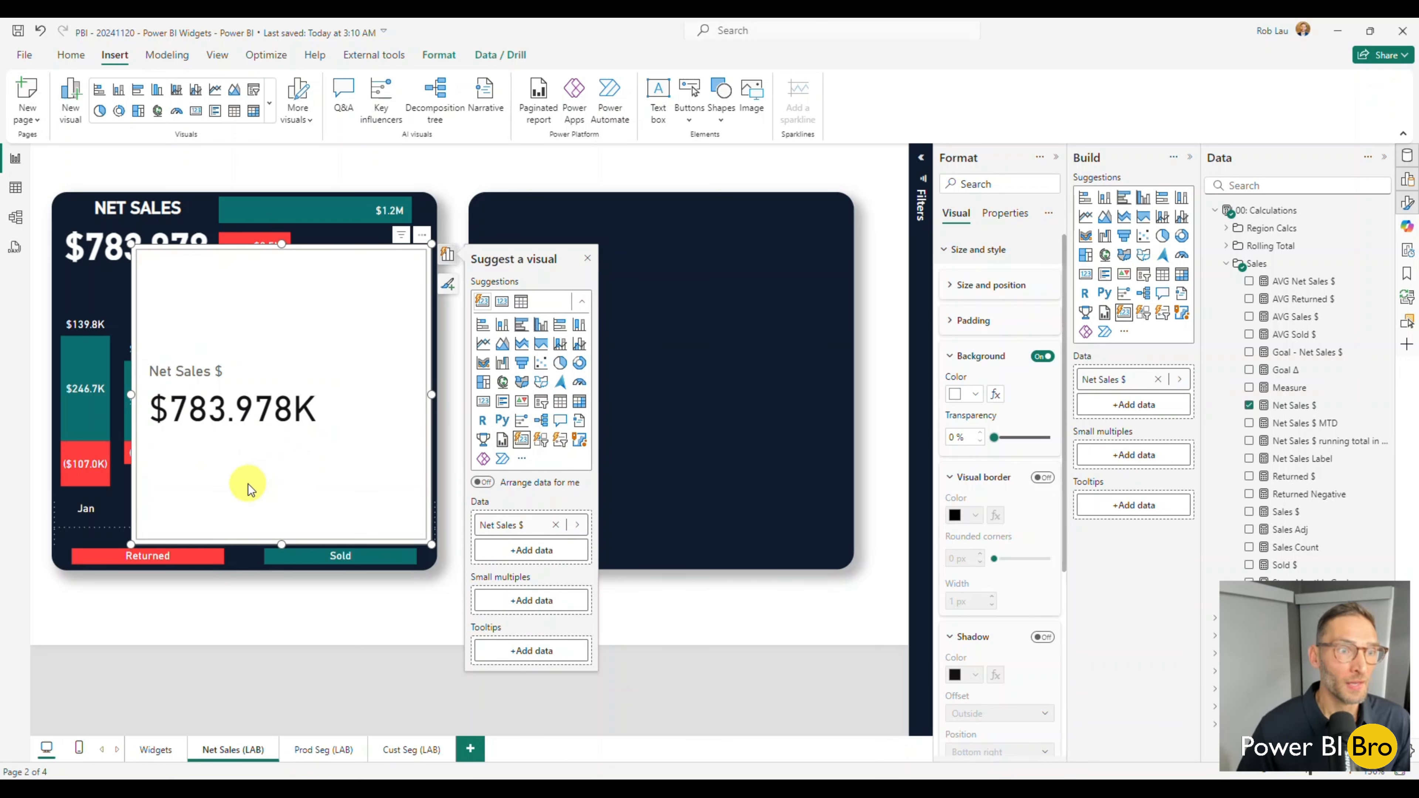
{"action": "left_click_drag", "start_coordinate": [248, 491], "coordinate": [602, 447]}
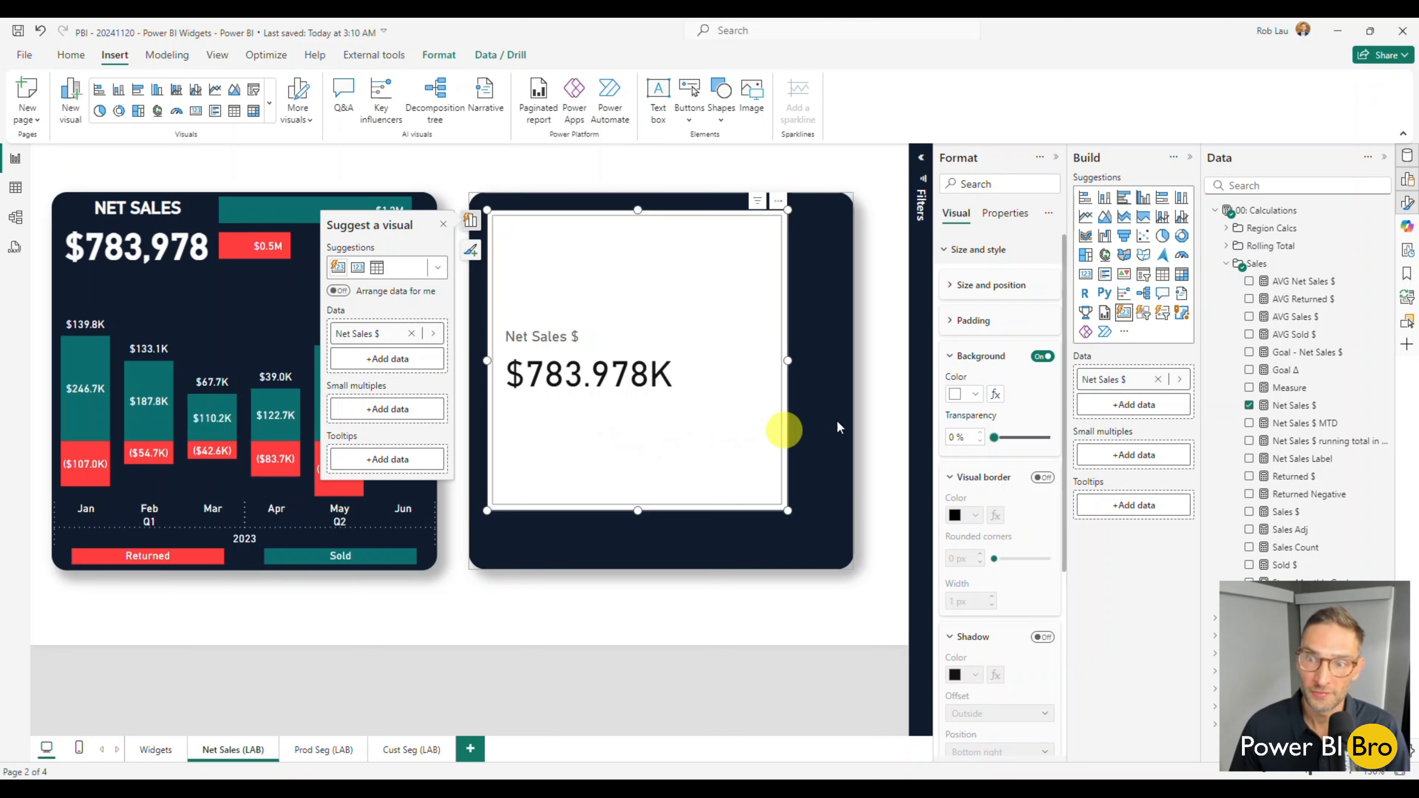
Turn off the Net Sales $ card's background and shorten the card to fit its label and value.
{"action": "left_click", "coordinate": [1043, 358]}
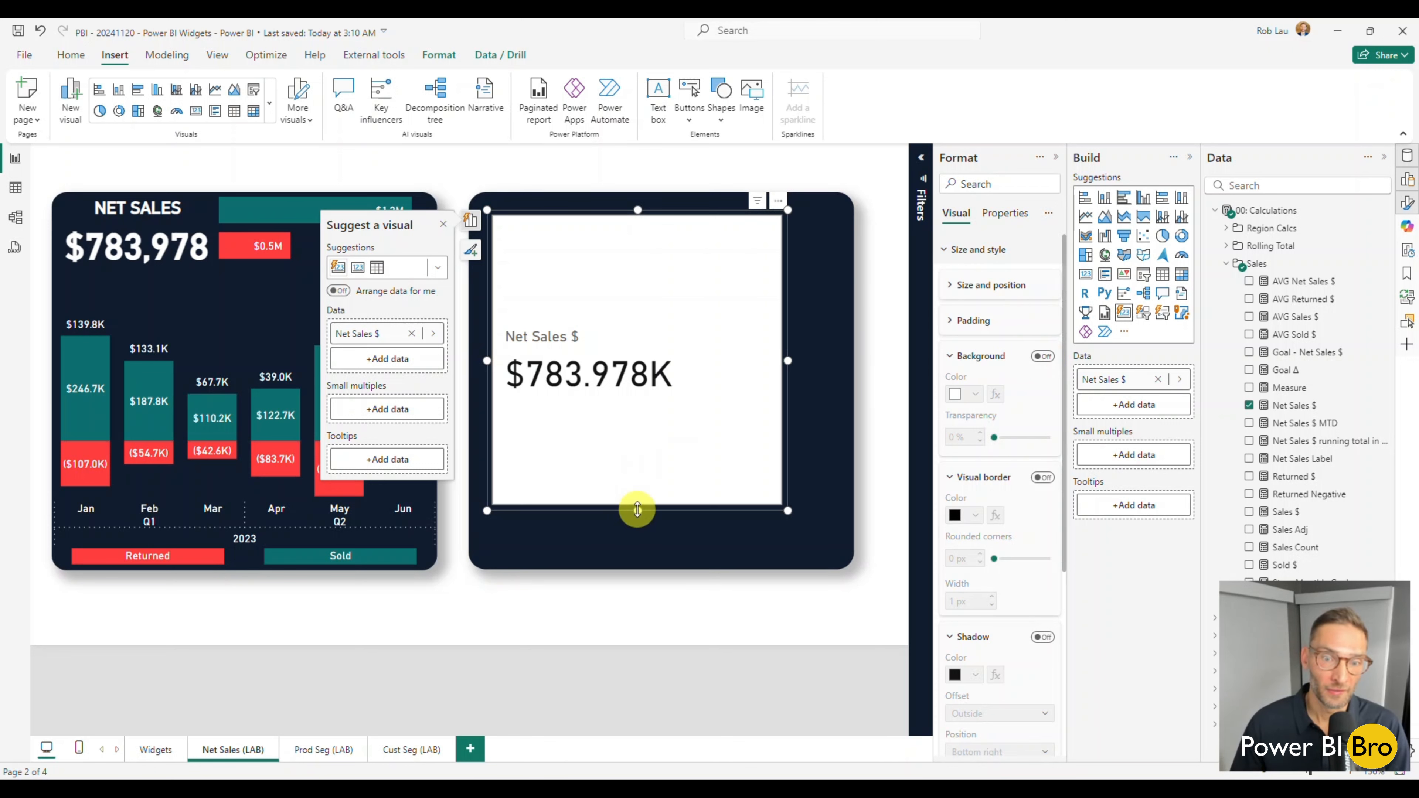
{"action": "left_click_drag", "start_coordinate": [638, 511], "coordinate": [662, 323]}
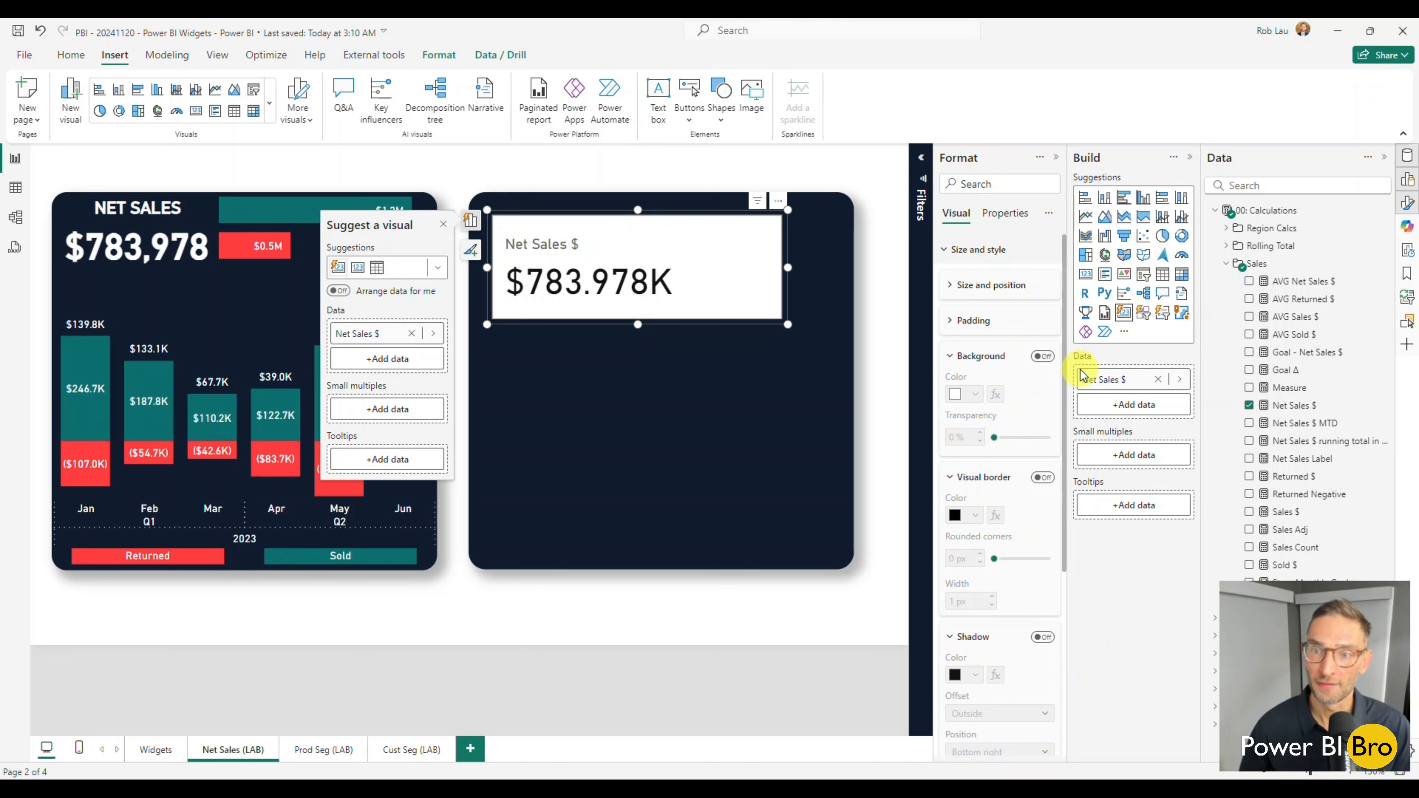
Set the Net Sales $ card's padding to 0 px on all four sides.
{"action": "left_click", "coordinate": [972, 322]}
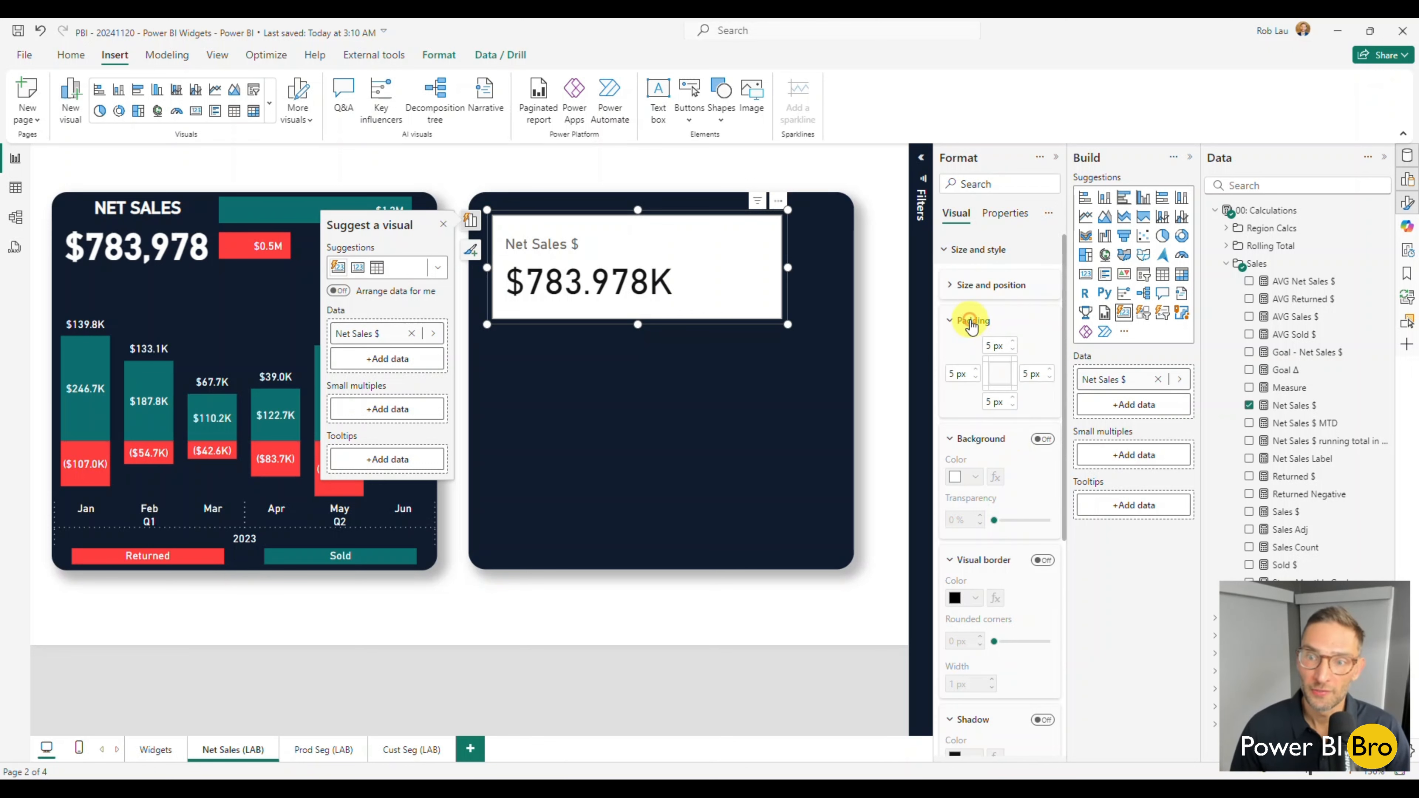
{"action": "left_click", "coordinate": [1014, 350]}
{"action": "left_click", "coordinate": [1014, 350]}
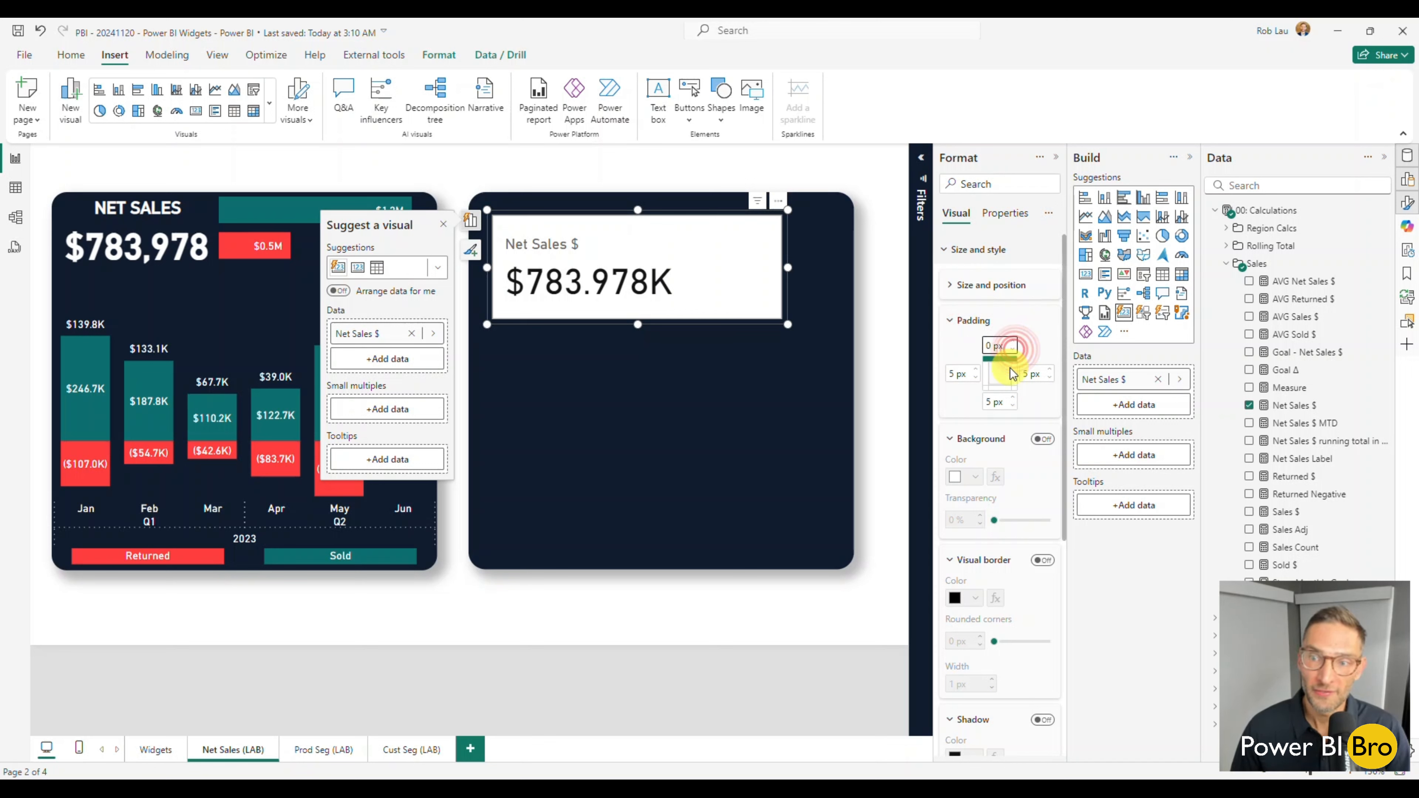
{"action": "left_click", "coordinate": [1012, 406]}
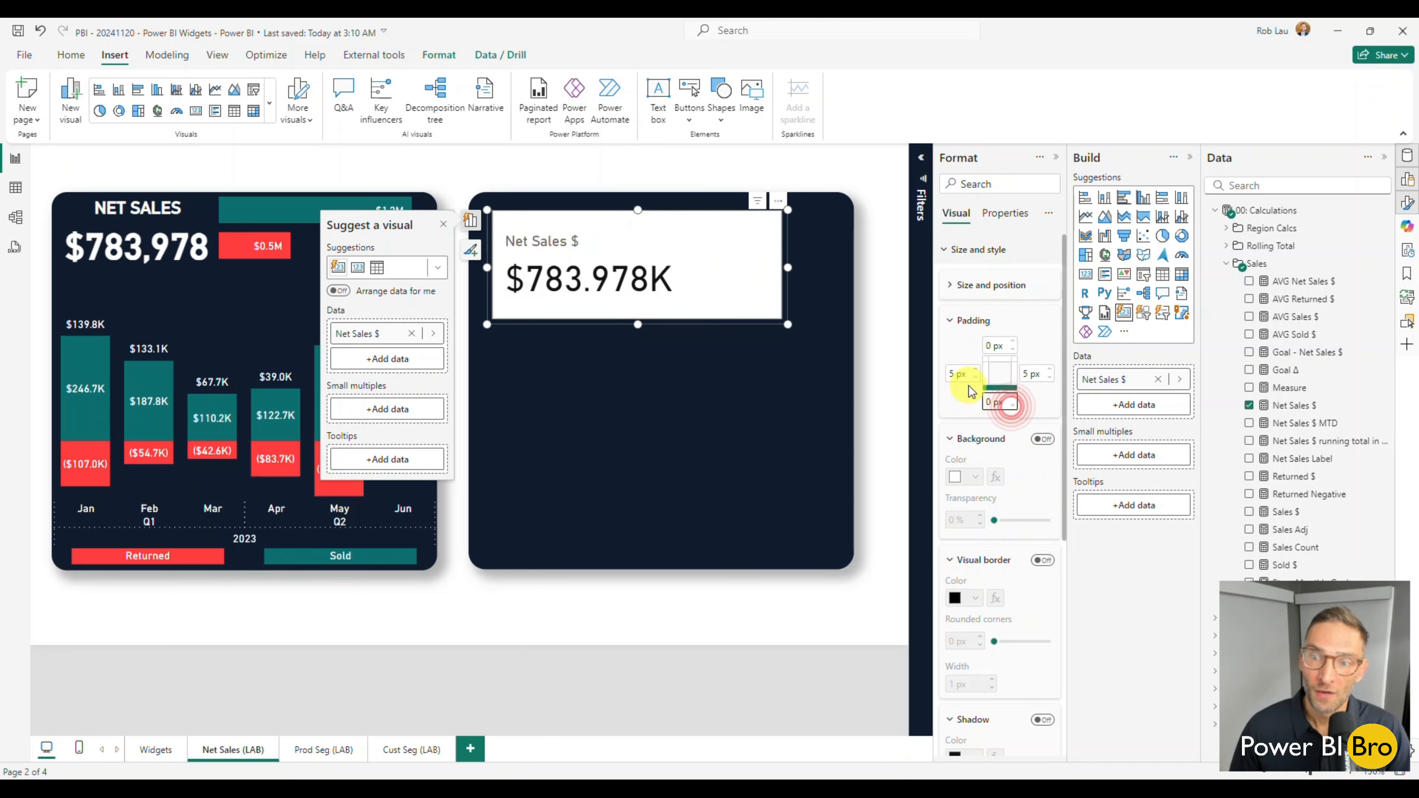
{"action": "left_click", "coordinate": [974, 378]}
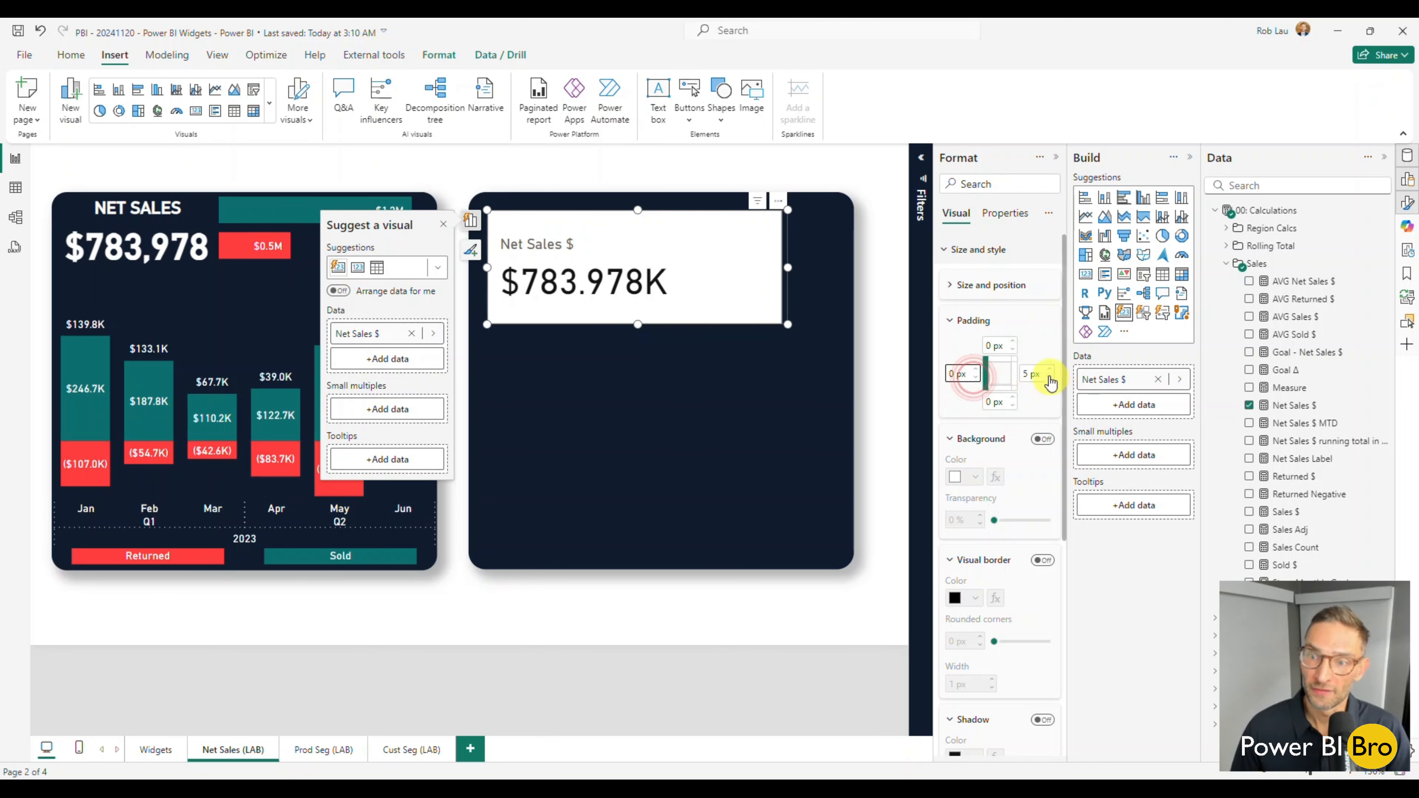
{"action": "left_click", "coordinate": [1050, 378]}
{"action": "left_click", "coordinate": [1050, 378]}
{"action": "left_click", "coordinate": [1050, 378]}
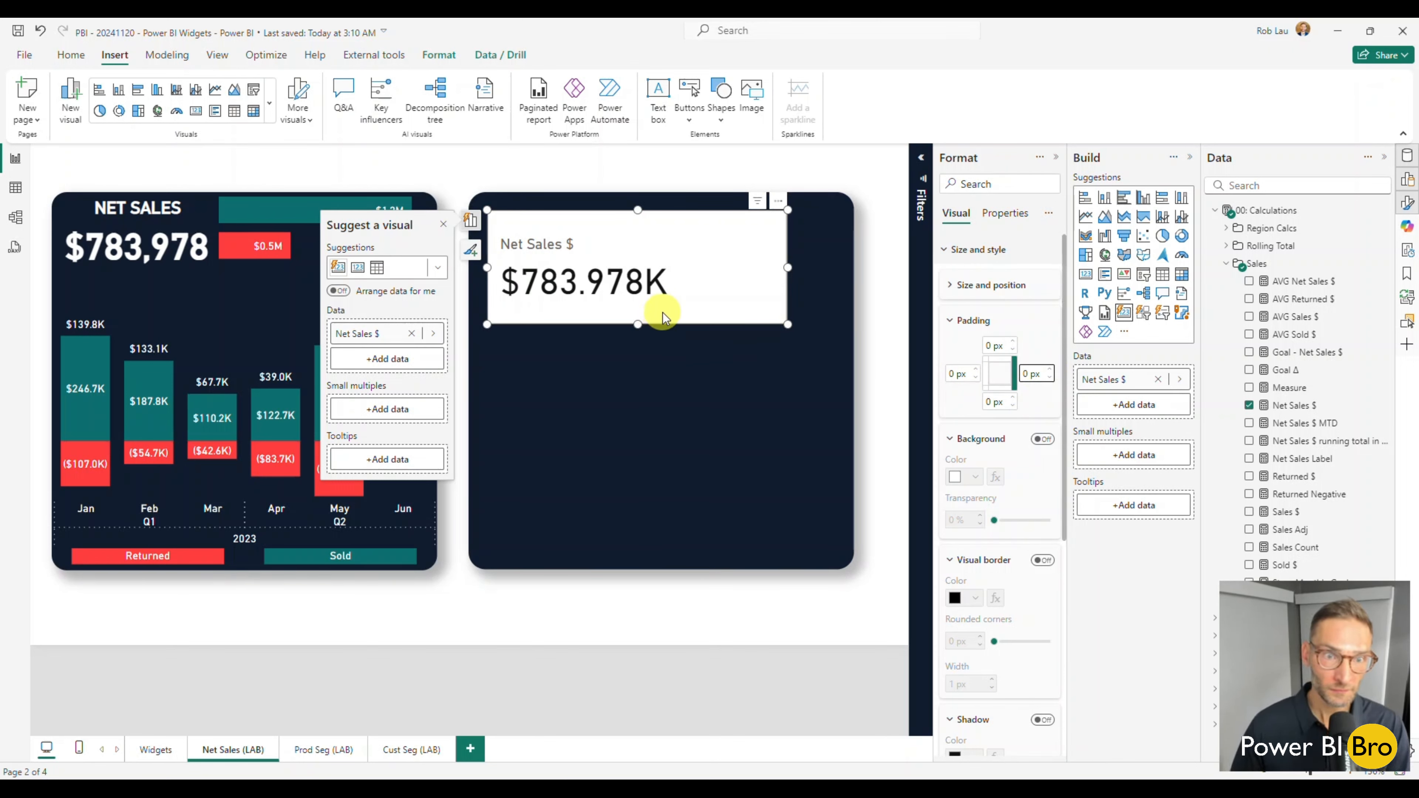
Turn off the label in the Net Sales $ card's callout values.
{"action": "left_click", "coordinate": [949, 263]}
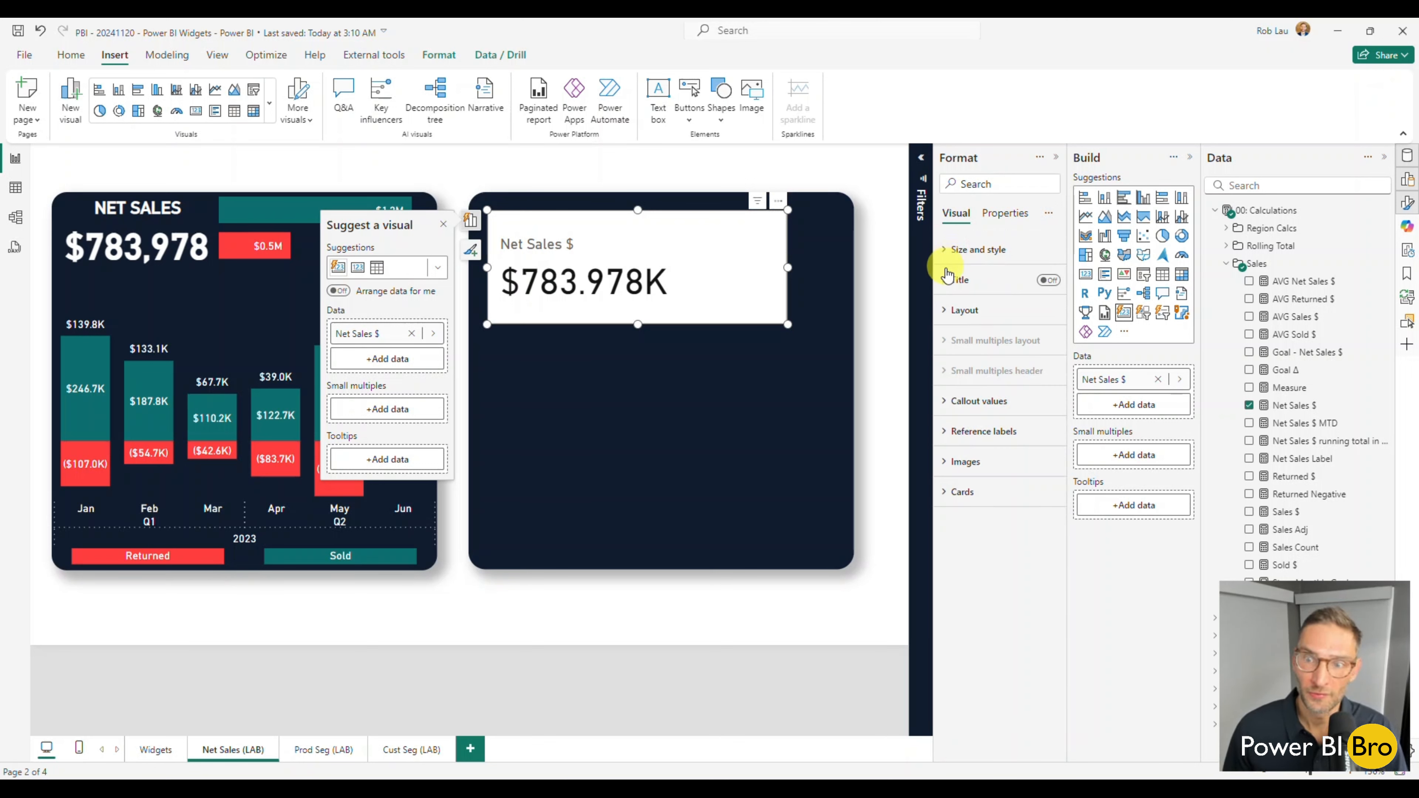
{"action": "left_click", "coordinate": [944, 401]}
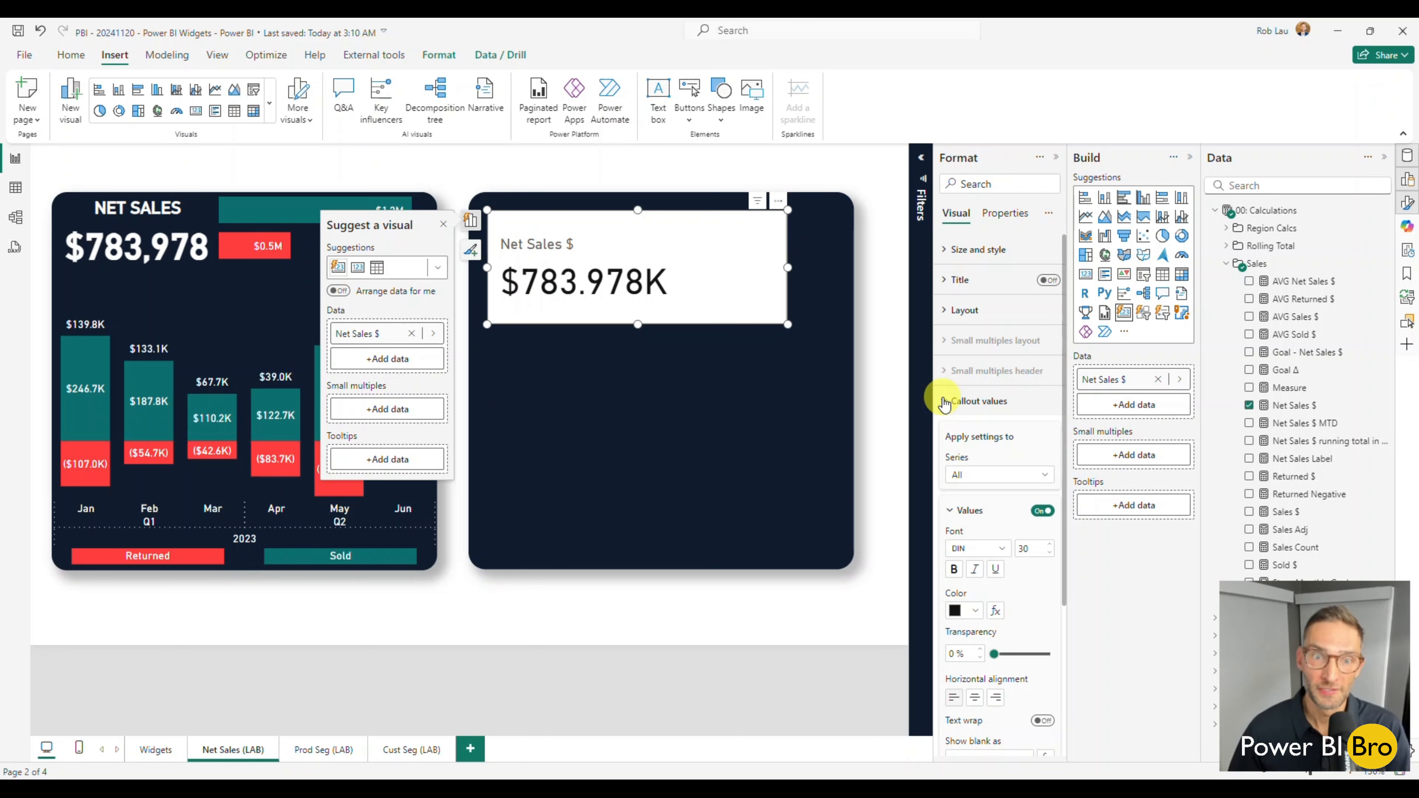
{"action": "scroll", "coordinate": [954, 414], "scroll_direction": "down", "scroll_amount": 2}
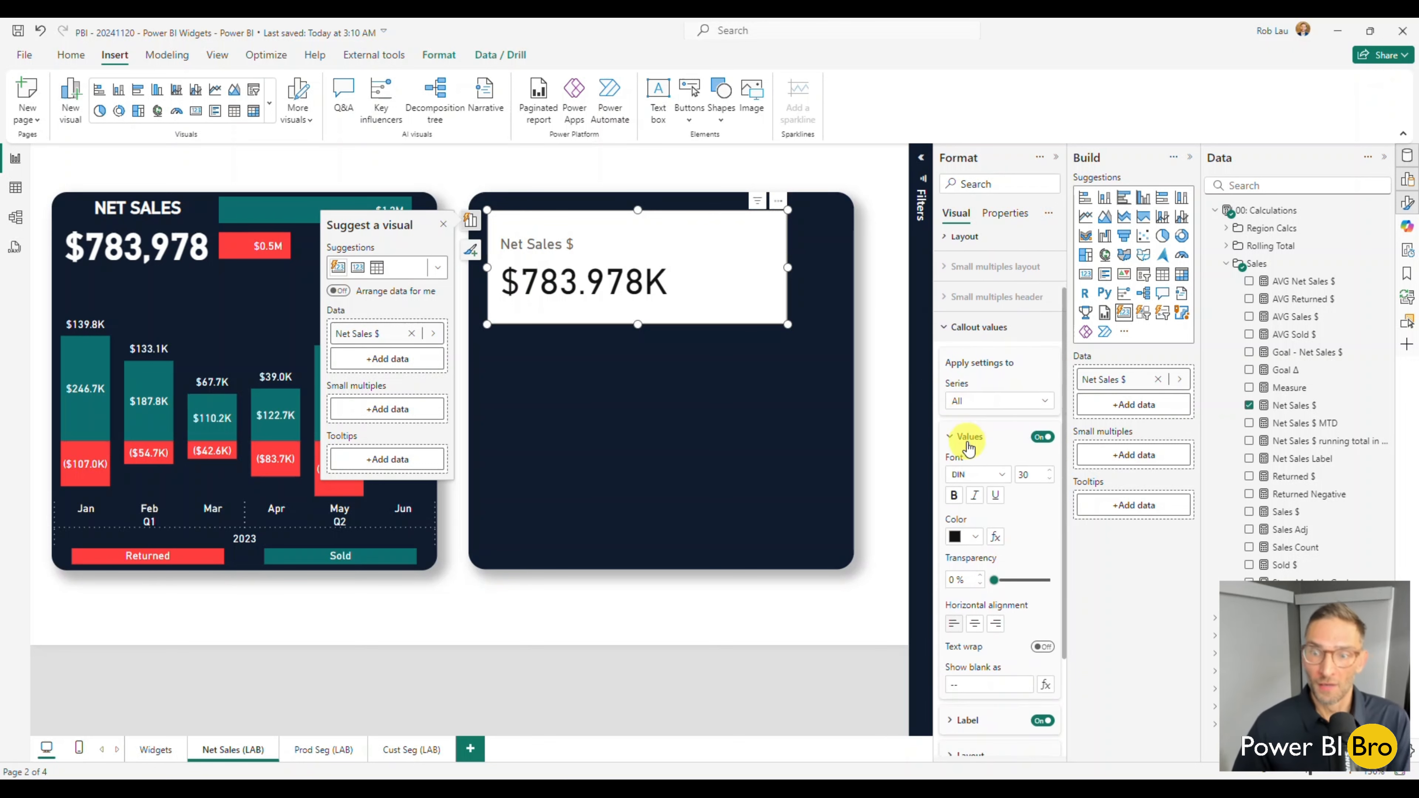
{"action": "left_click", "coordinate": [1042, 721]}
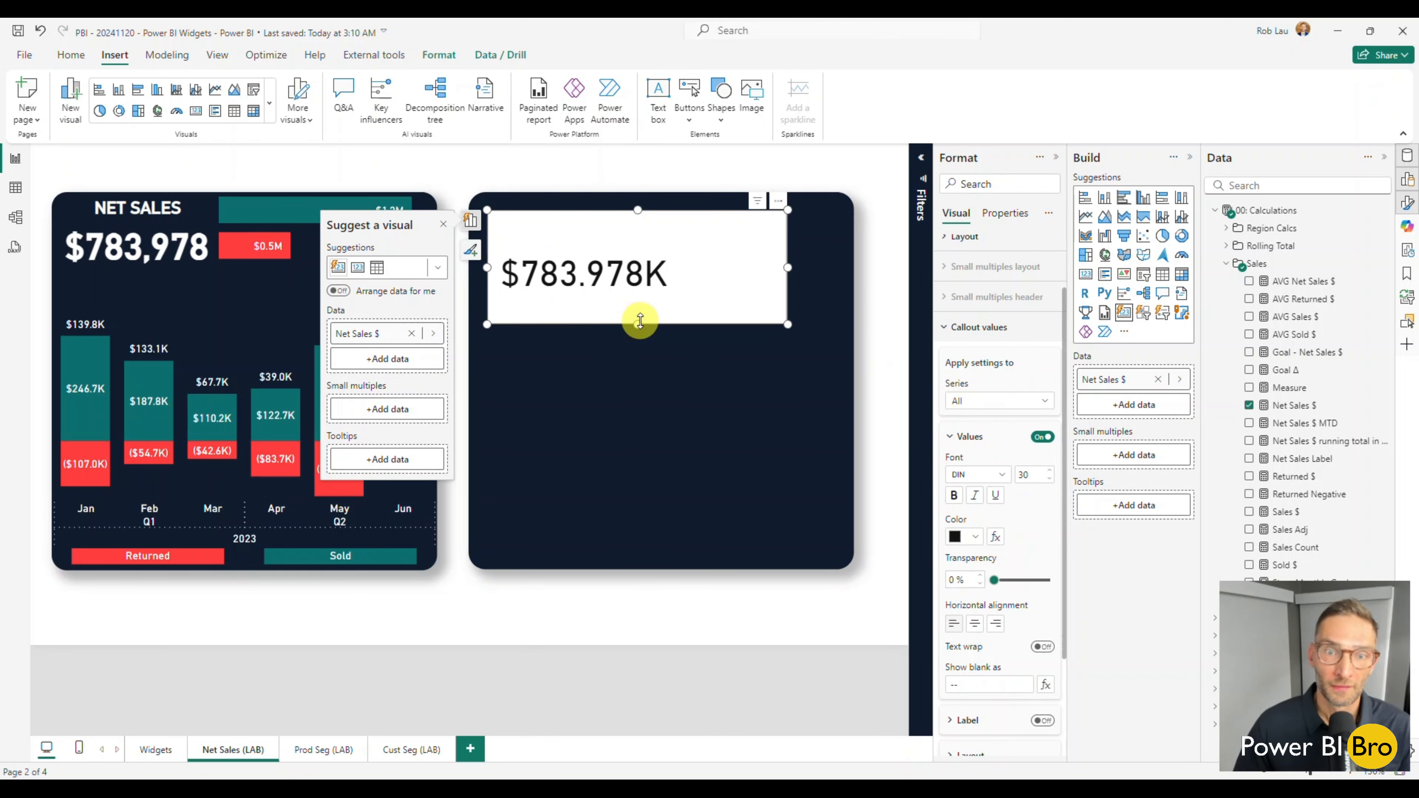
Shrink the Net Sales $ card's height and width around its value, place it near the rectangle's upper-left corner, and keep it selected.
{"action": "left_click_drag", "start_coordinate": [639, 320], "coordinate": [699, 272]}
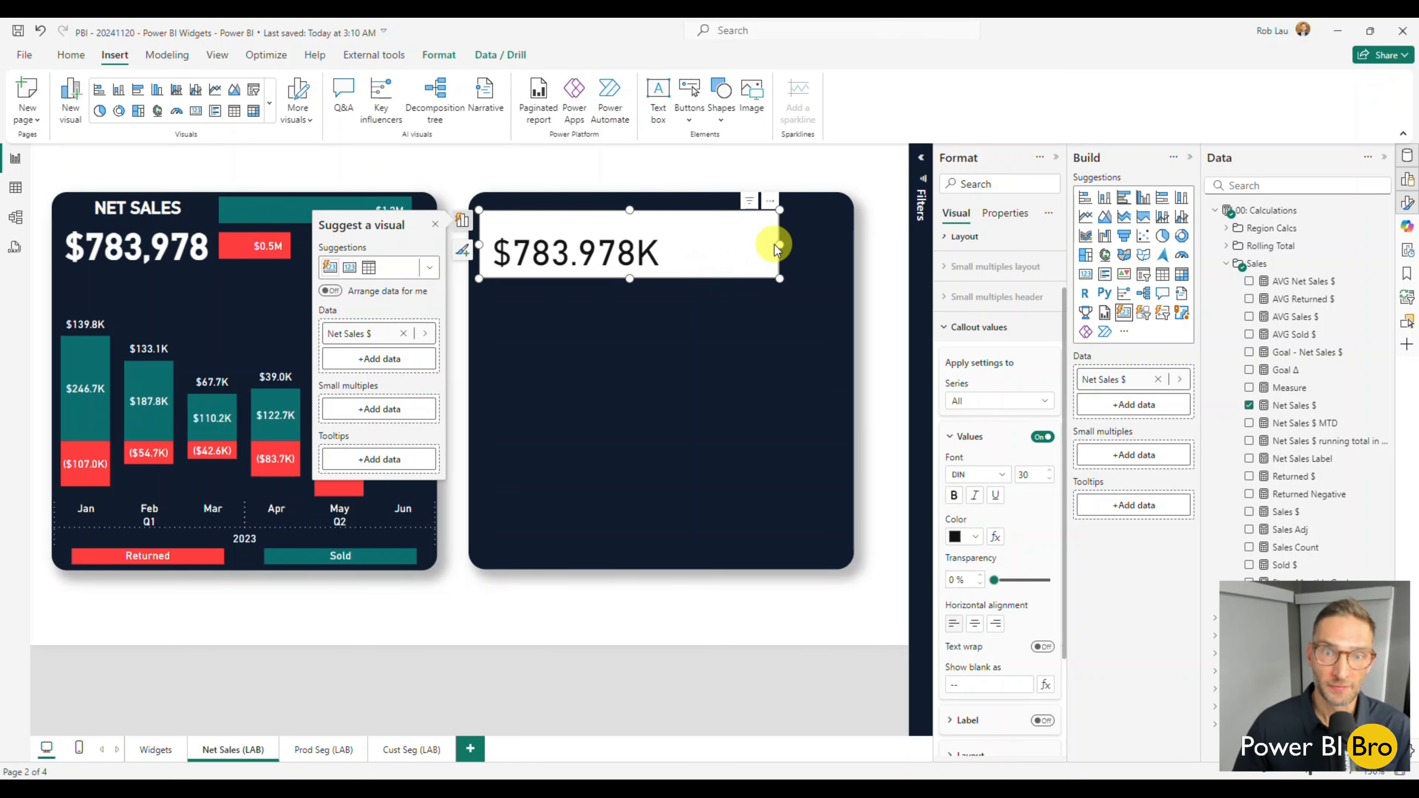
{"action": "left_click_drag", "start_coordinate": [774, 244], "coordinate": [759, 243]}
{"action": "left_click_drag", "start_coordinate": [668, 244], "coordinate": [695, 245]}
{"action": "left_click", "coordinate": [651, 592]}
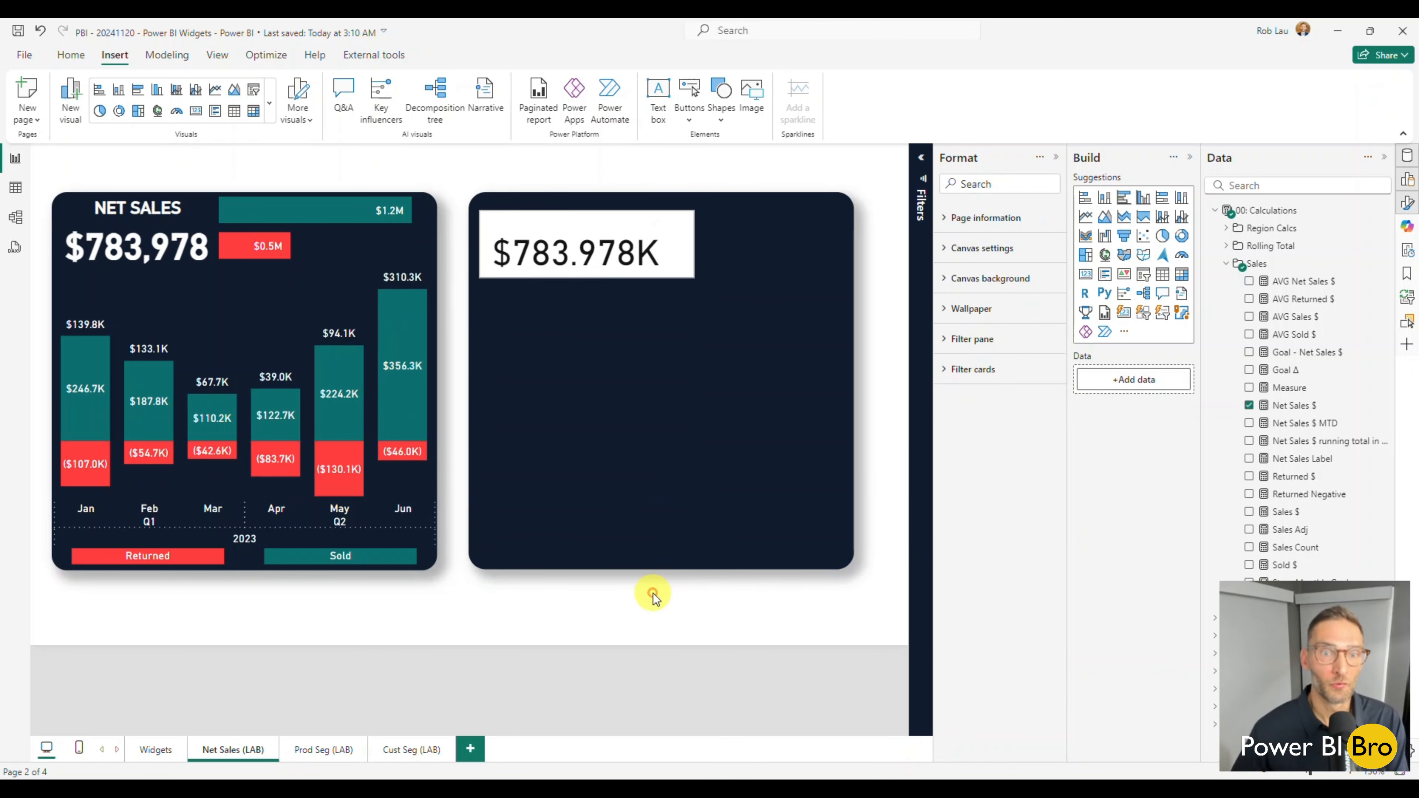
{"action": "left_click", "coordinate": [537, 231]}
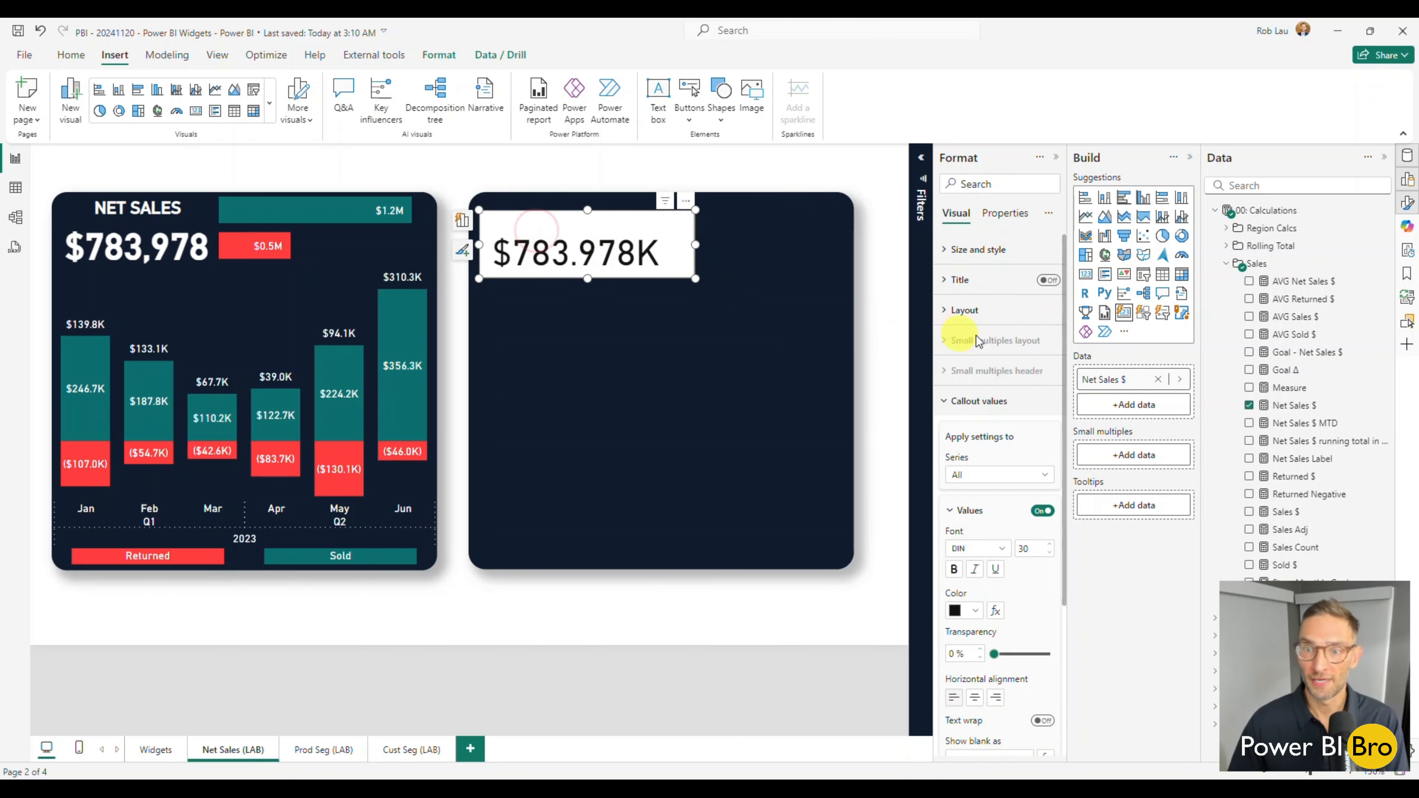
Turn off the background and border in the Cards formatting of the Net Sales $ card.
{"action": "left_click", "coordinate": [978, 250]}
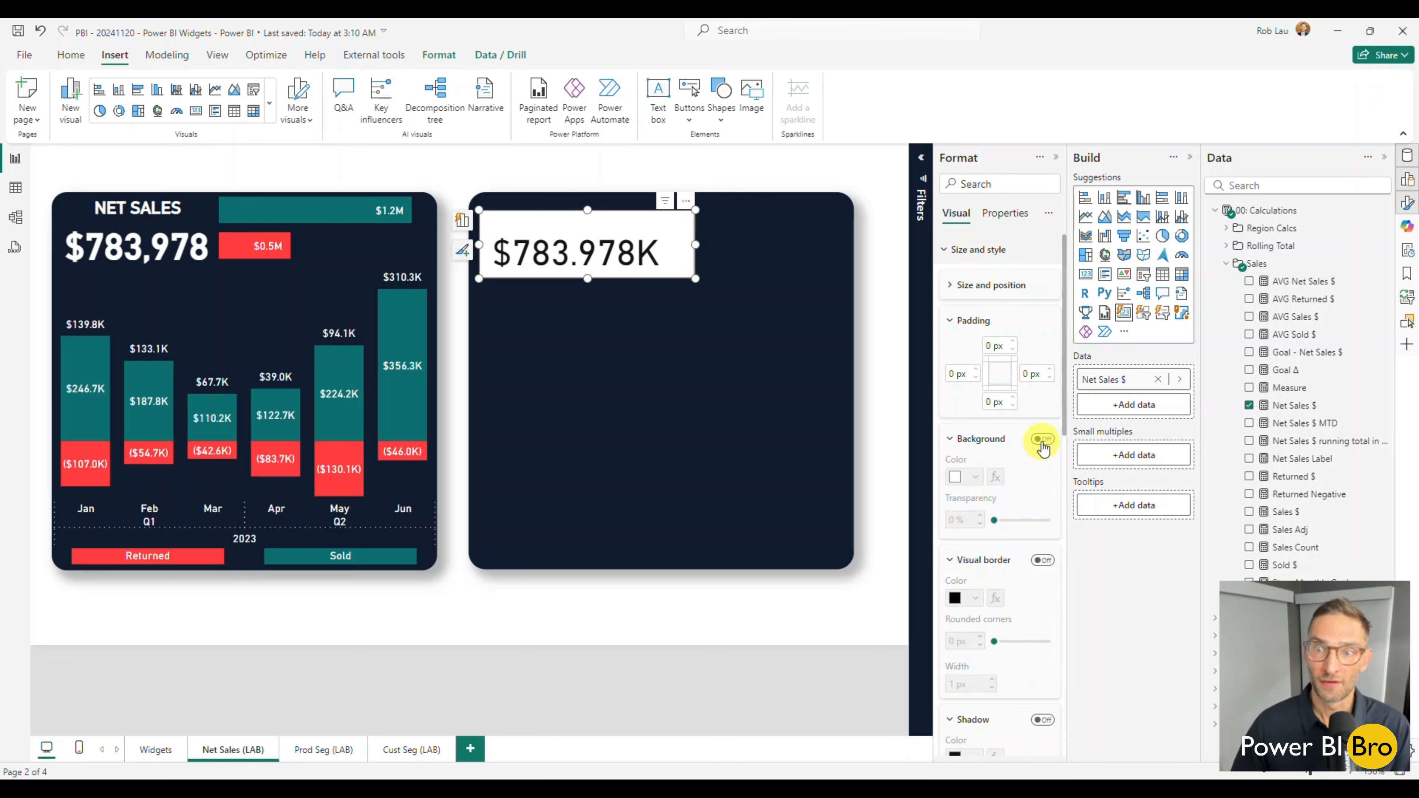
{"action": "left_click", "coordinate": [974, 263]}
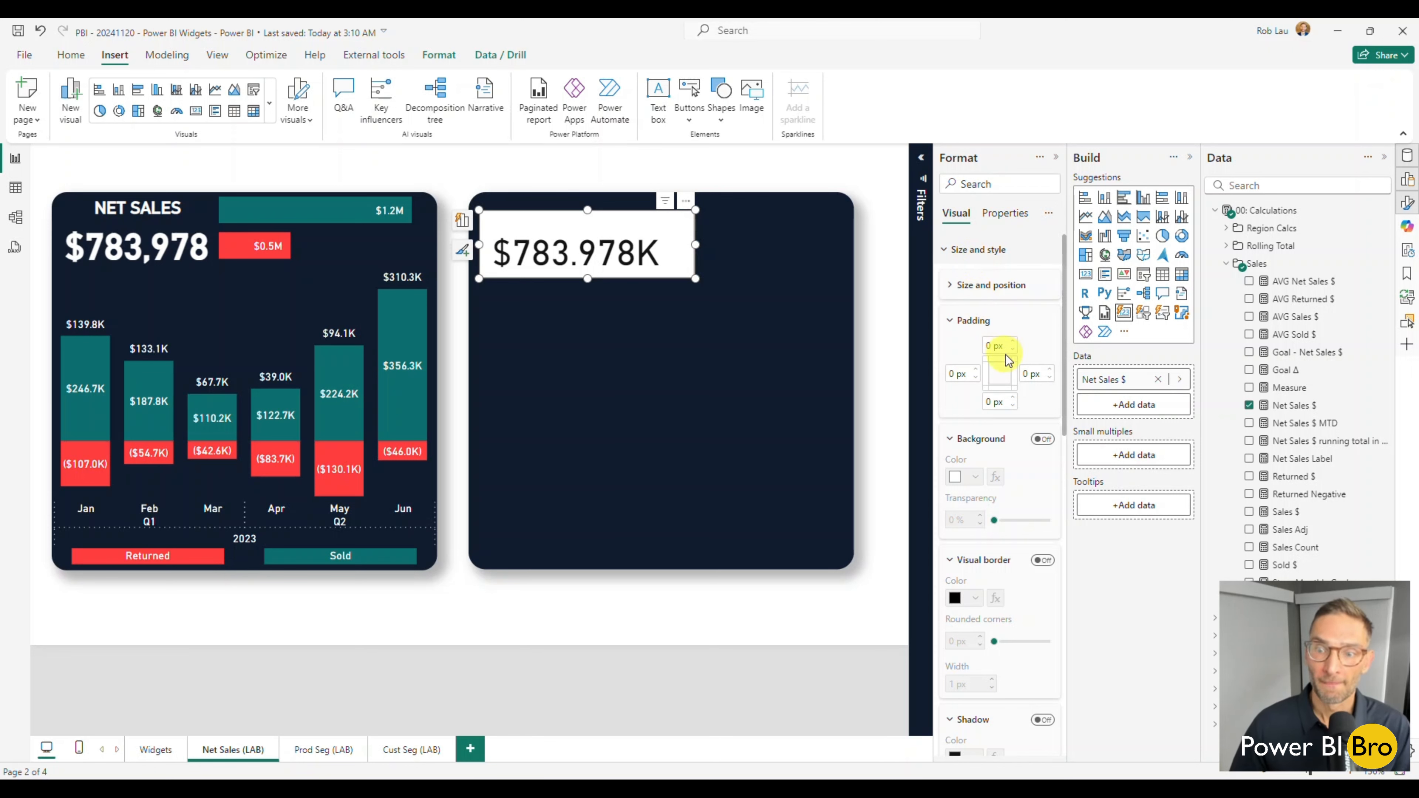
{"action": "scroll", "coordinate": [1008, 363], "scroll_direction": "down", "scroll_amount": 3}
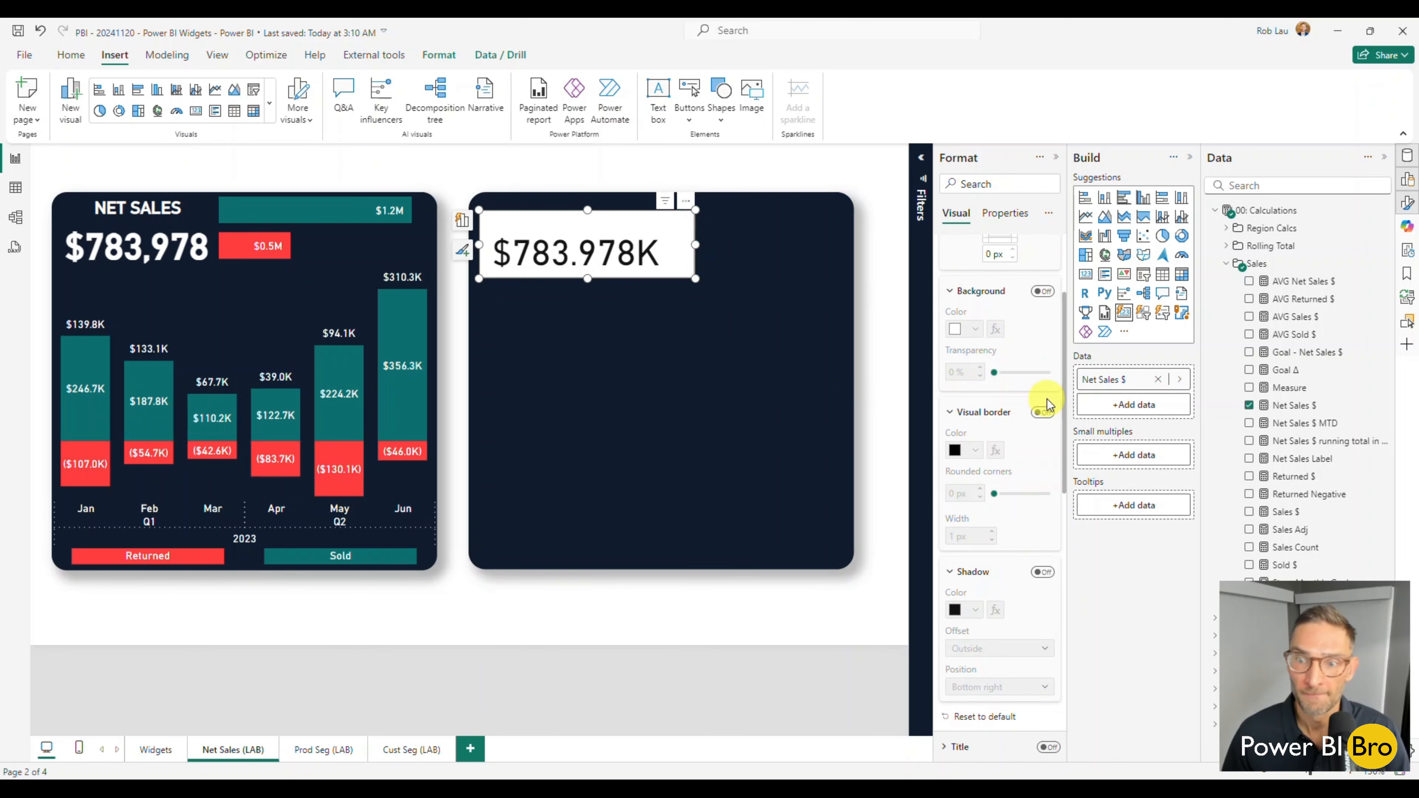
{"action": "scroll", "coordinate": [1038, 402], "scroll_direction": "down", "scroll_amount": 3}
{"action": "scroll", "coordinate": [1040, 406], "scroll_direction": "down", "scroll_amount": 9}
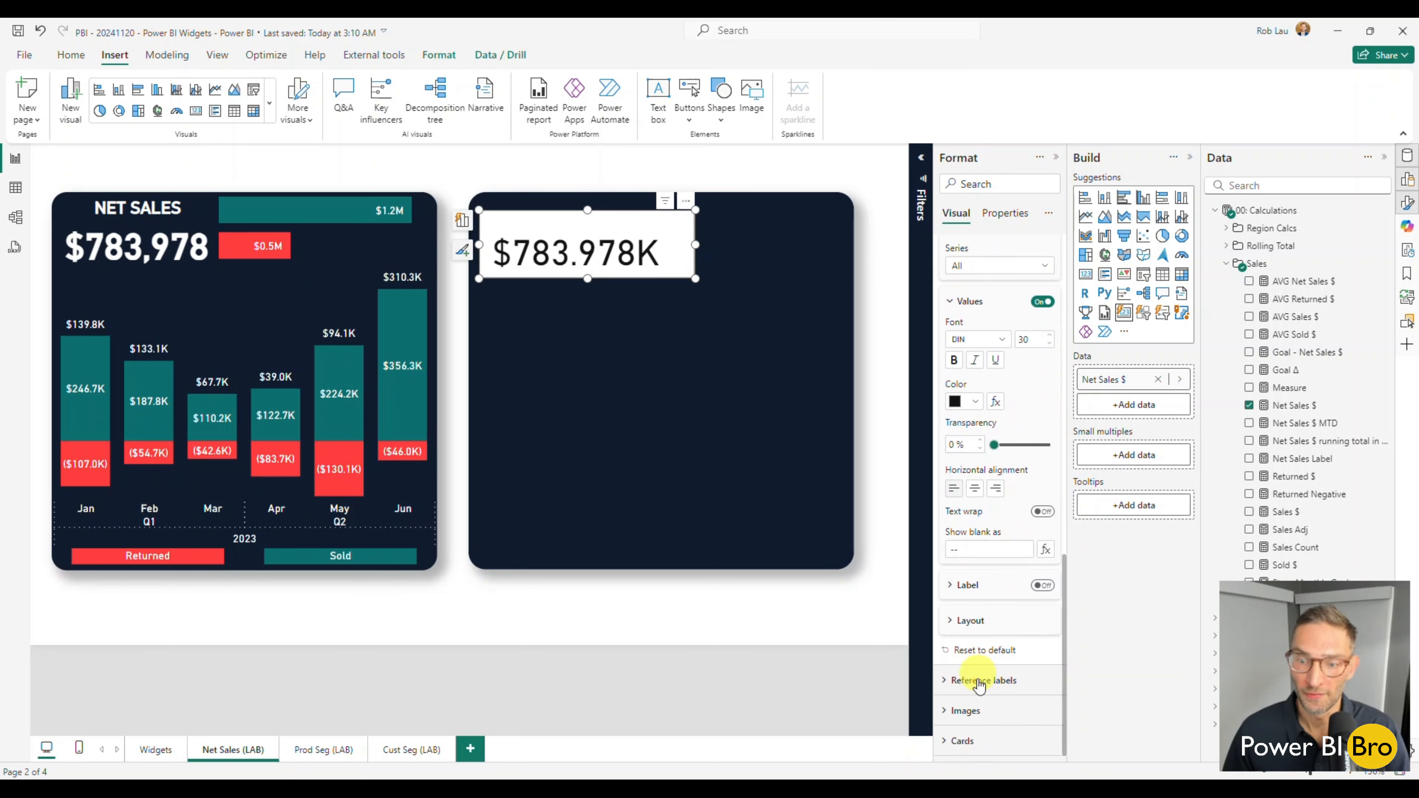
{"action": "left_click", "coordinate": [979, 733]}
{"action": "scroll", "coordinate": [1029, 526], "scroll_direction": "down", "scroll_amount": 6}
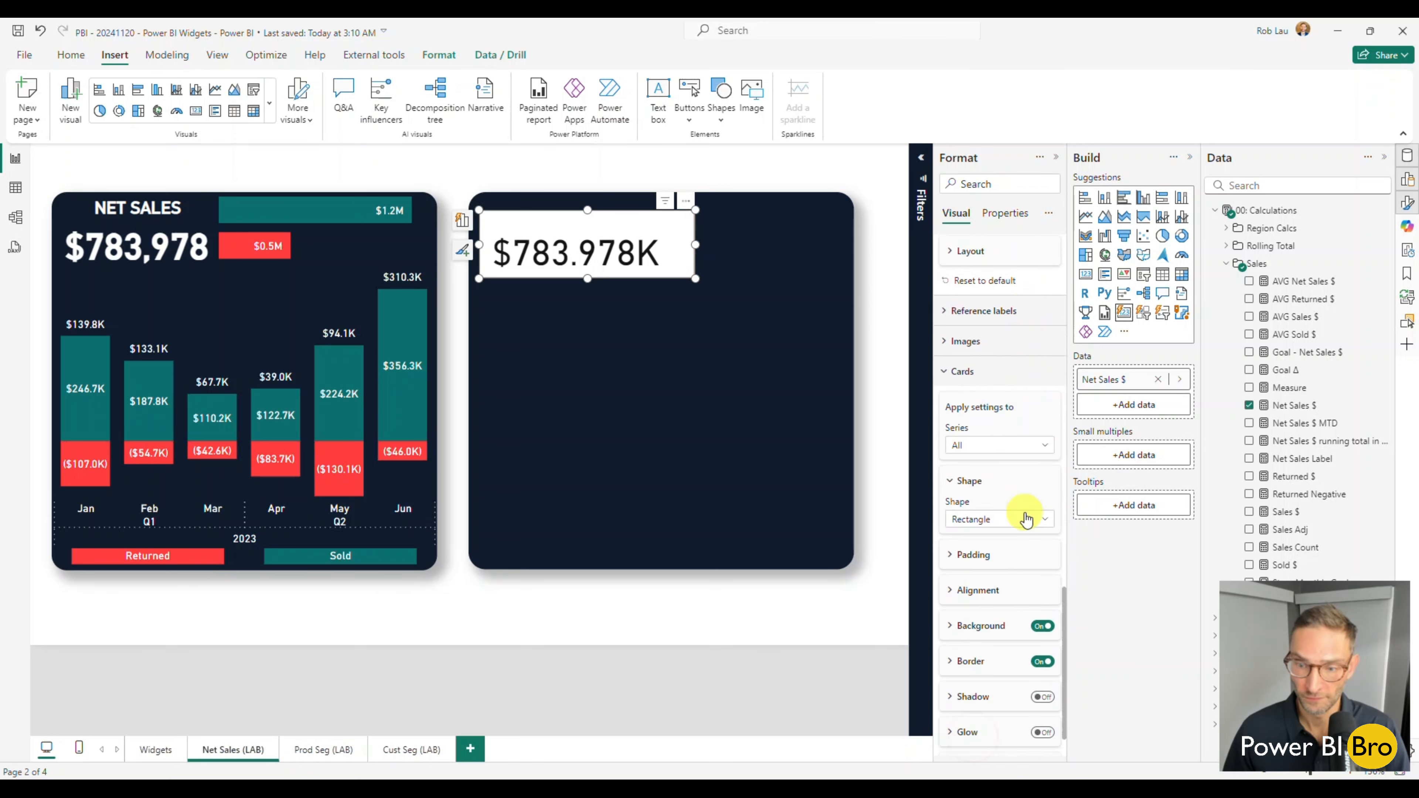
{"action": "scroll", "coordinate": [1025, 508], "scroll_direction": "down", "scroll_amount": 1}
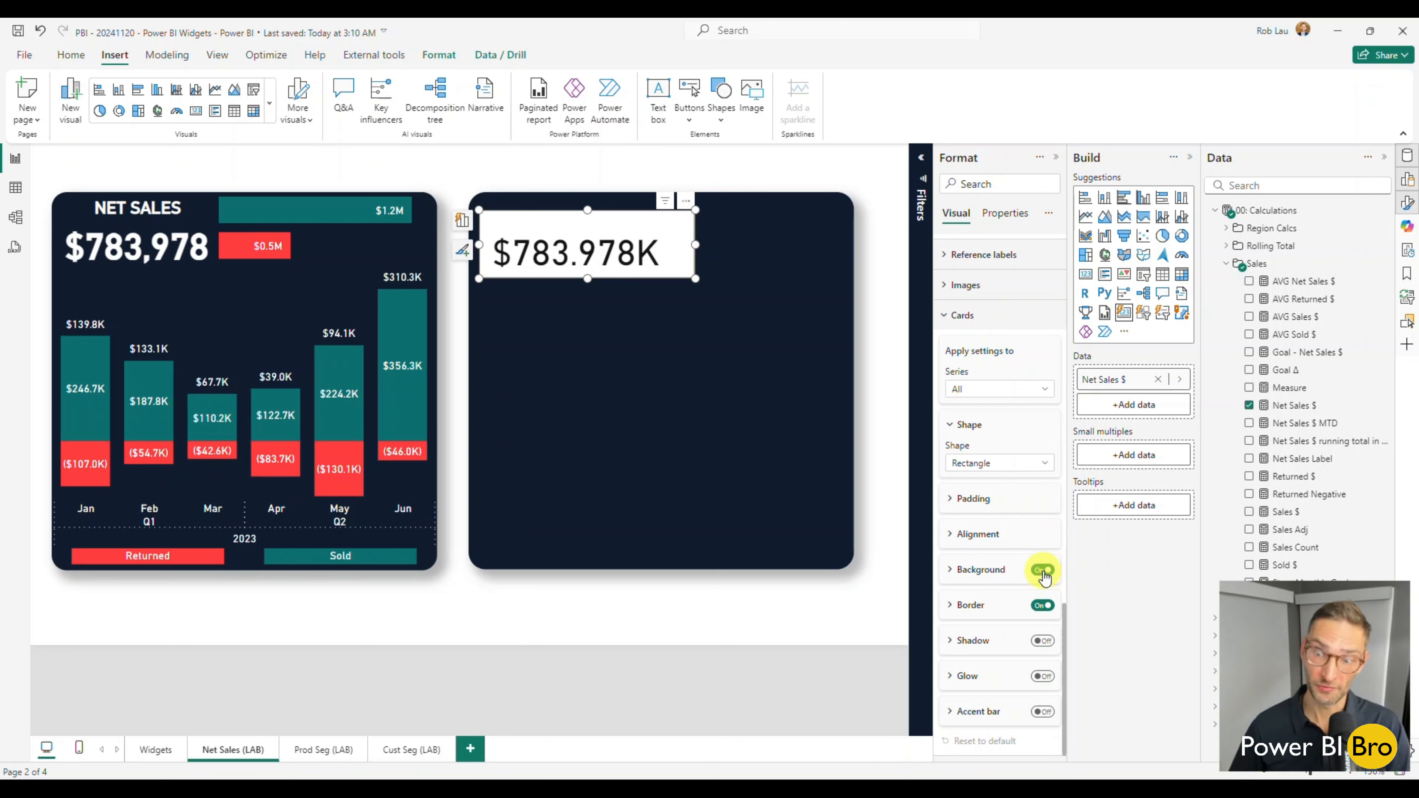
{"action": "left_click", "coordinate": [1043, 571]}
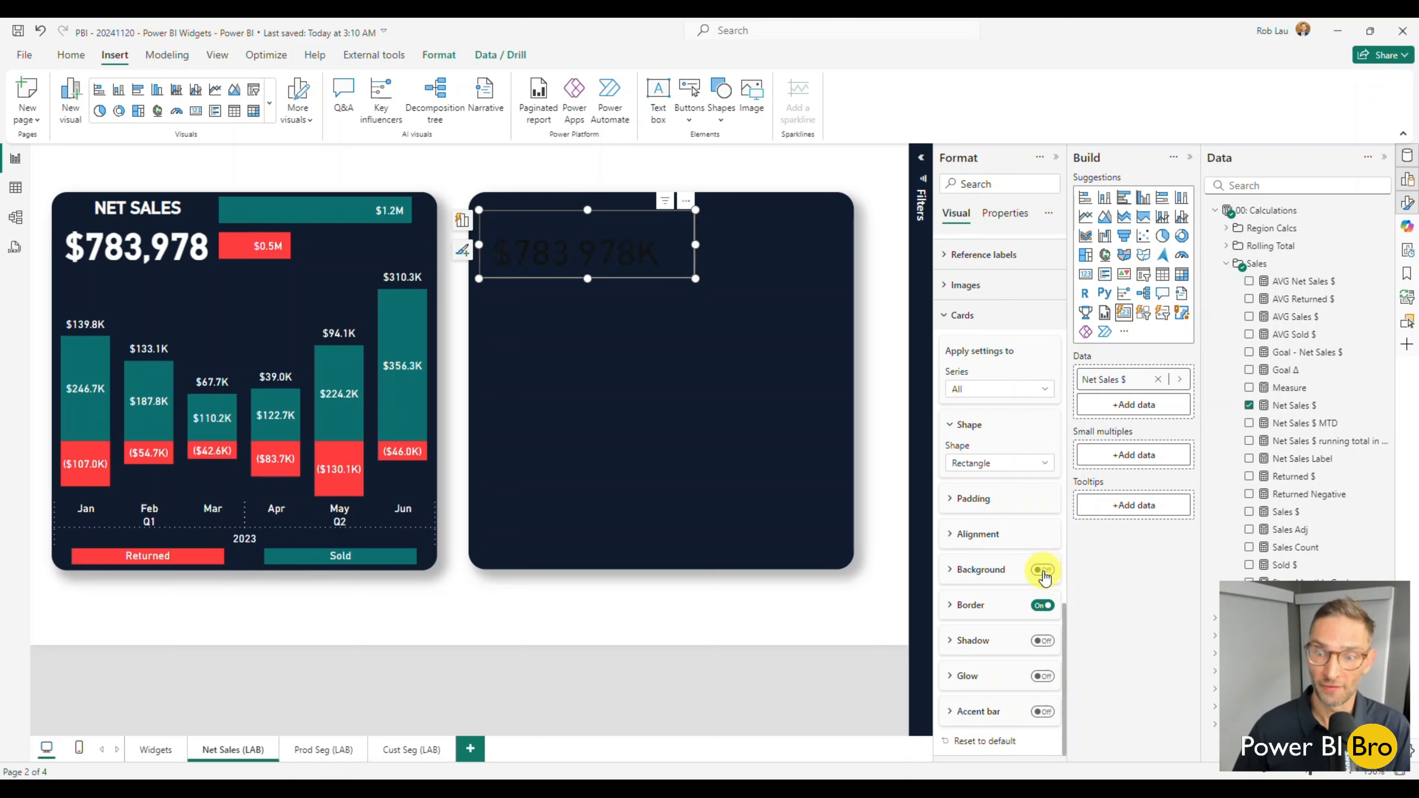
{"action": "left_click", "coordinate": [1042, 606]}
{"action": "left_click", "coordinate": [1043, 605]}
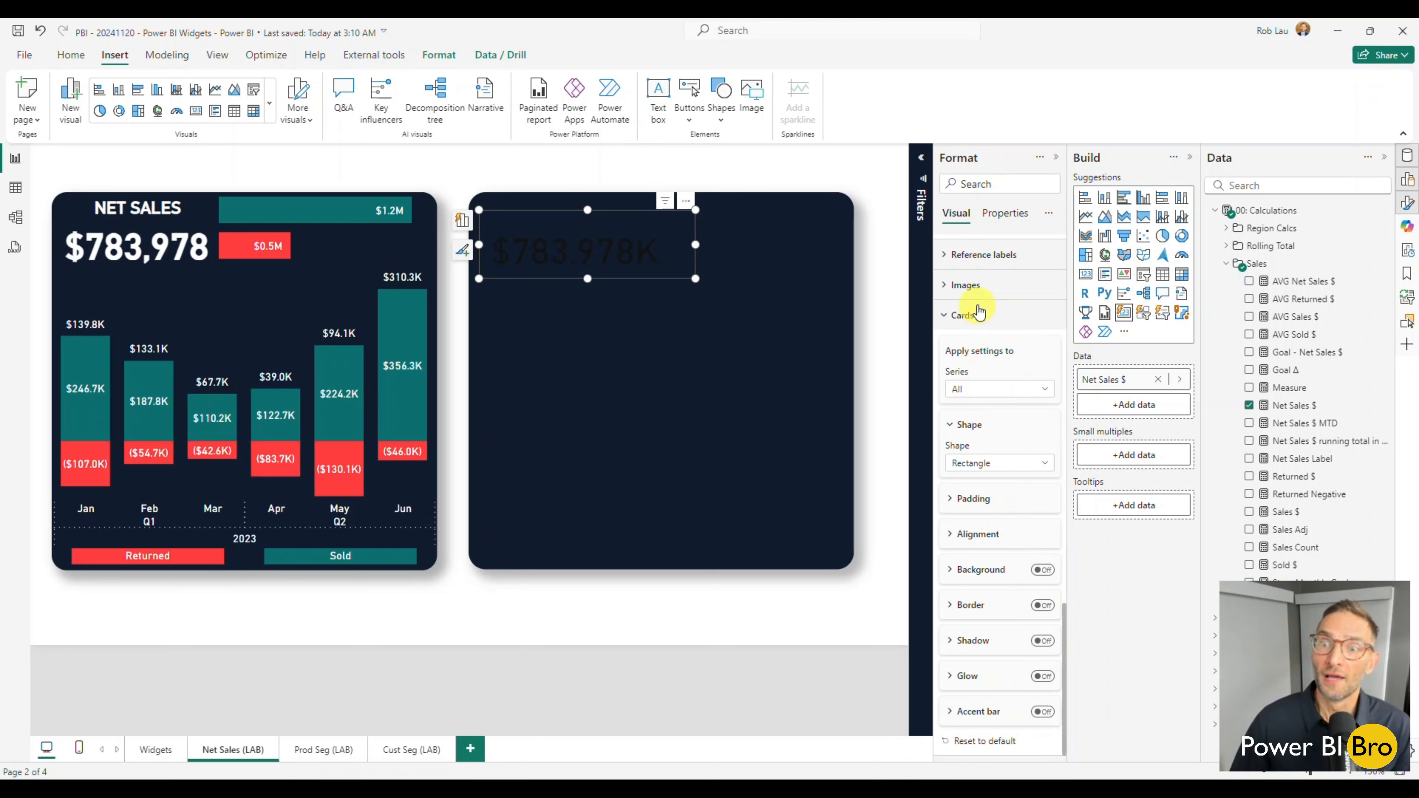
Make the Net Sales $ card's callout value white and bold.
{"action": "scroll", "coordinate": [974, 312], "scroll_direction": "up", "scroll_amount": 1}
{"action": "left_click", "coordinate": [972, 385]}
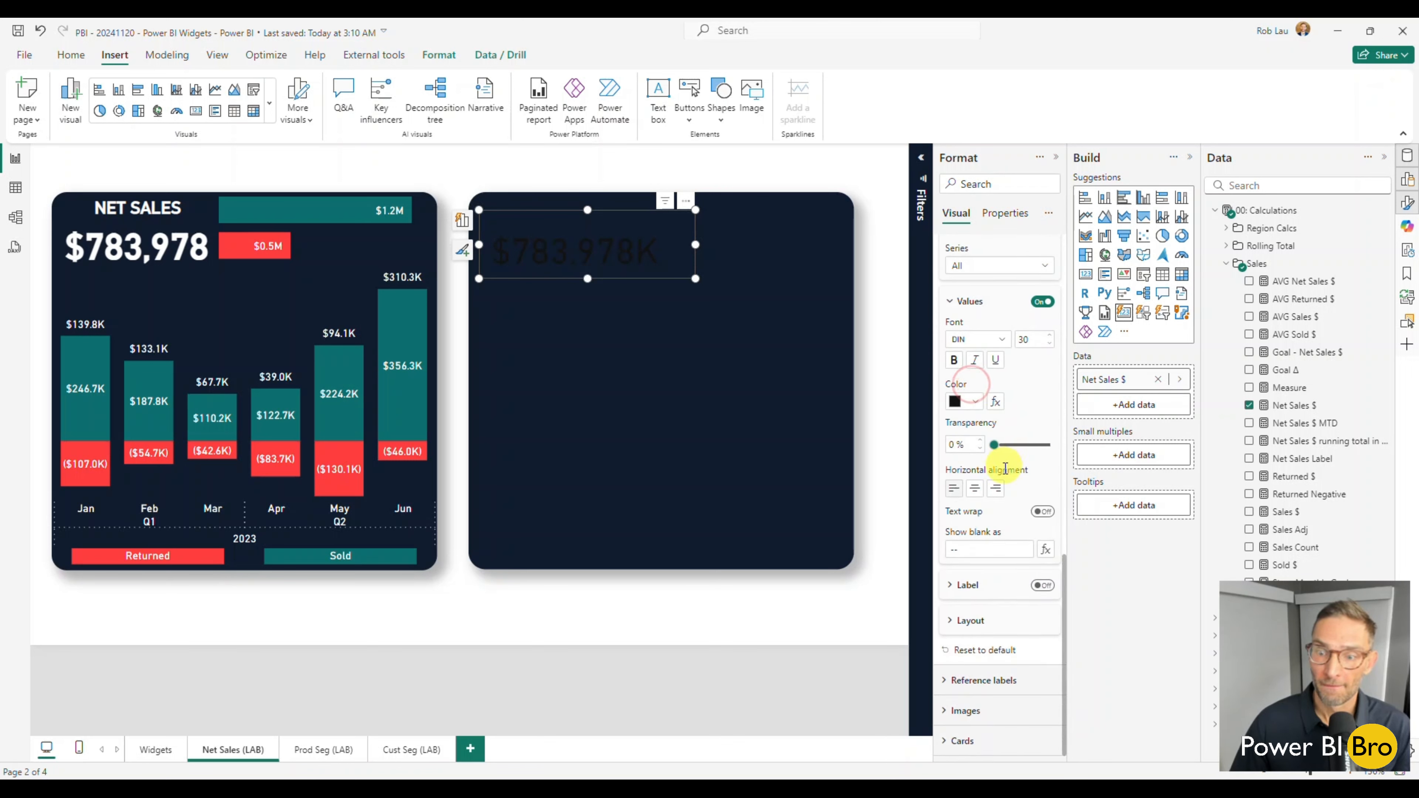
{"action": "scroll", "coordinate": [986, 576], "scroll_direction": "up", "scroll_amount": 3}
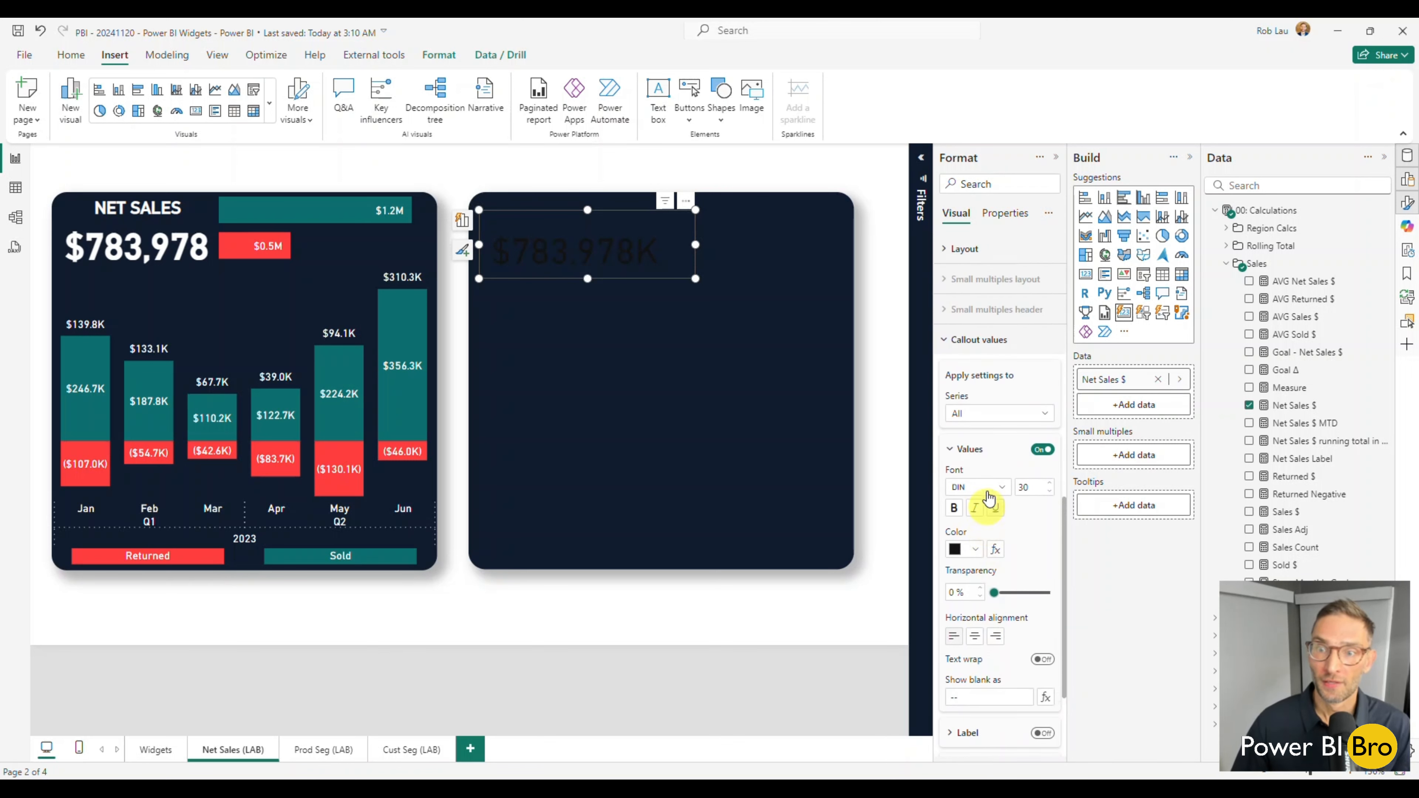
{"action": "left_click", "coordinate": [975, 549]}
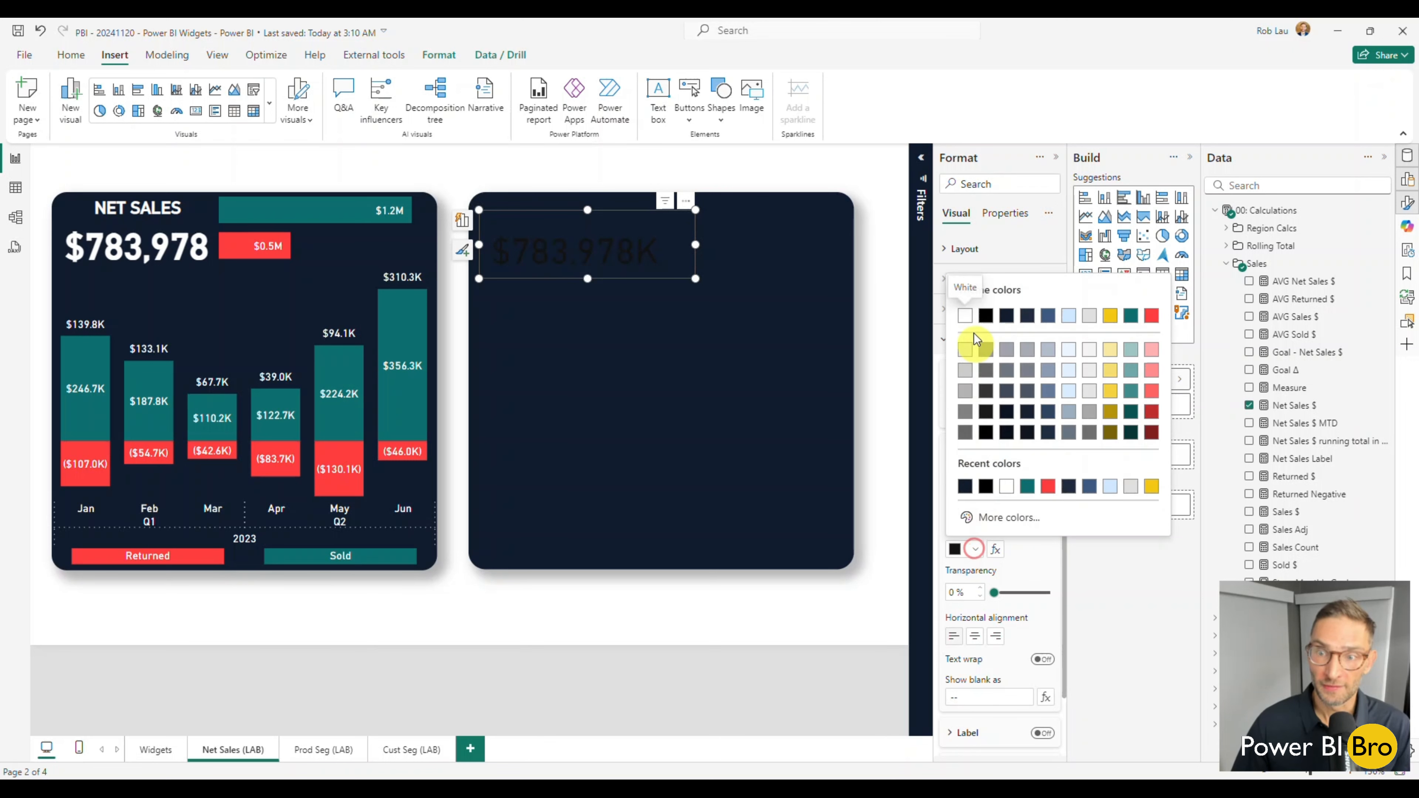
{"action": "left_click", "coordinate": [966, 316]}
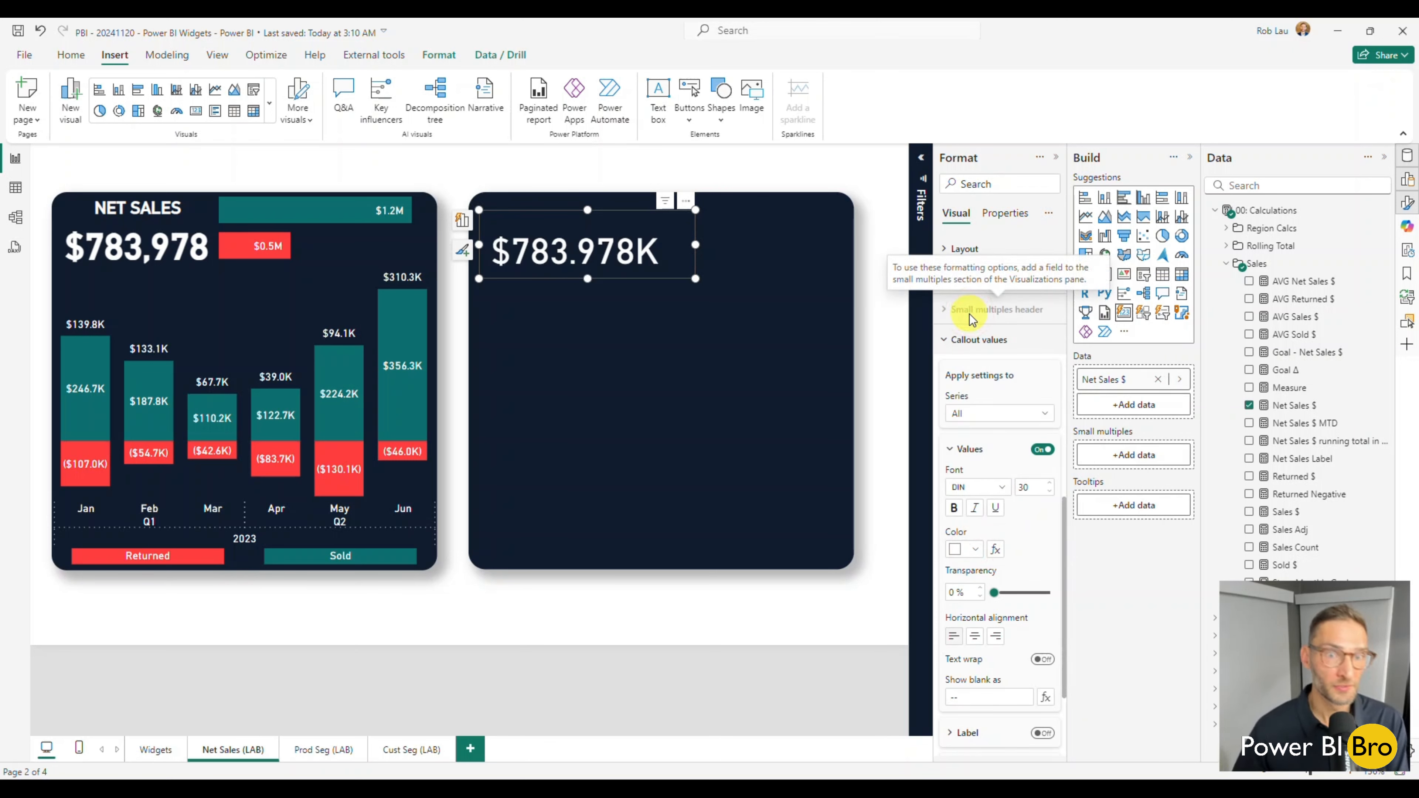
{"action": "left_click", "coordinate": [956, 509]}
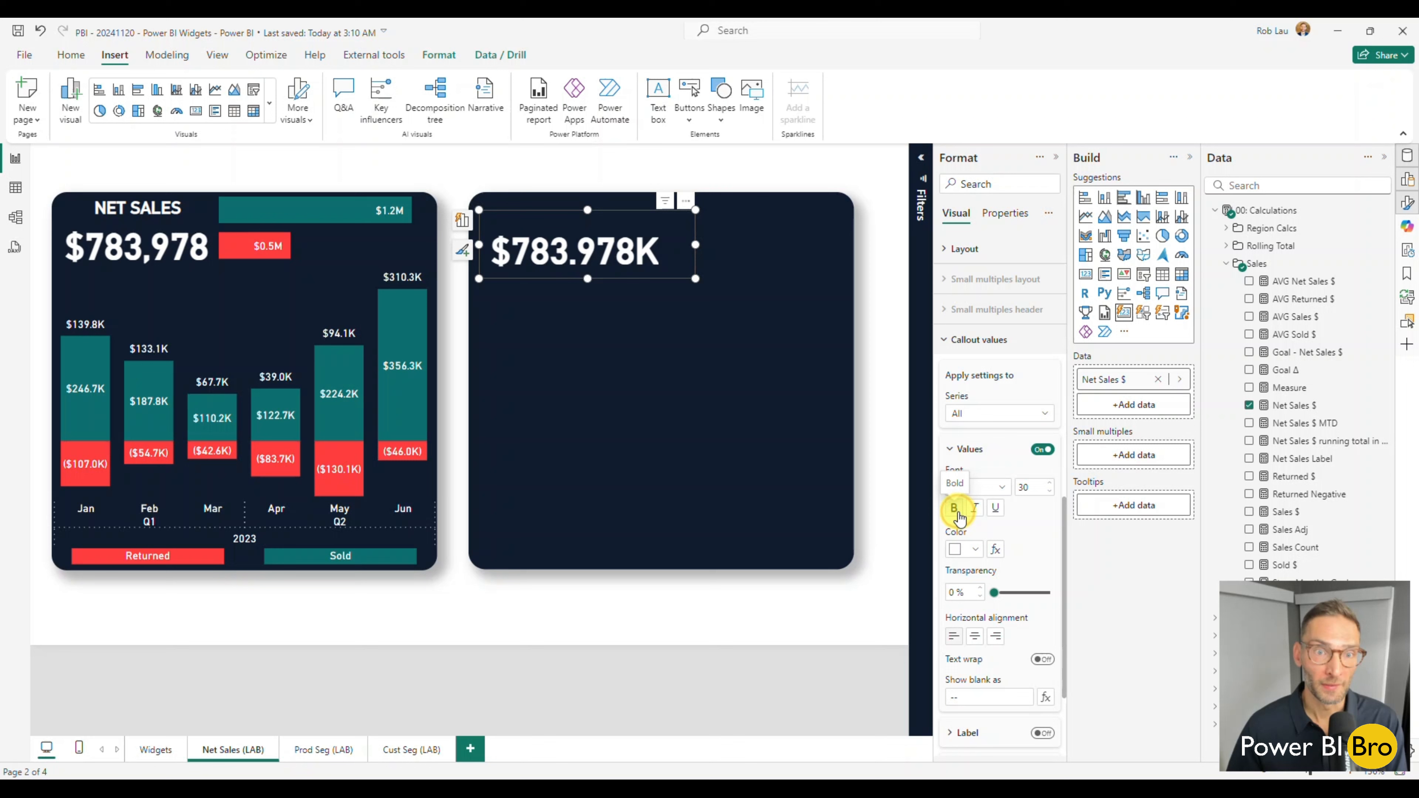
Apply the callout value settings to the Net Sales $ series and set its display units to None.
{"action": "scroll", "coordinate": [989, 531], "scroll_direction": "down", "scroll_amount": 2}
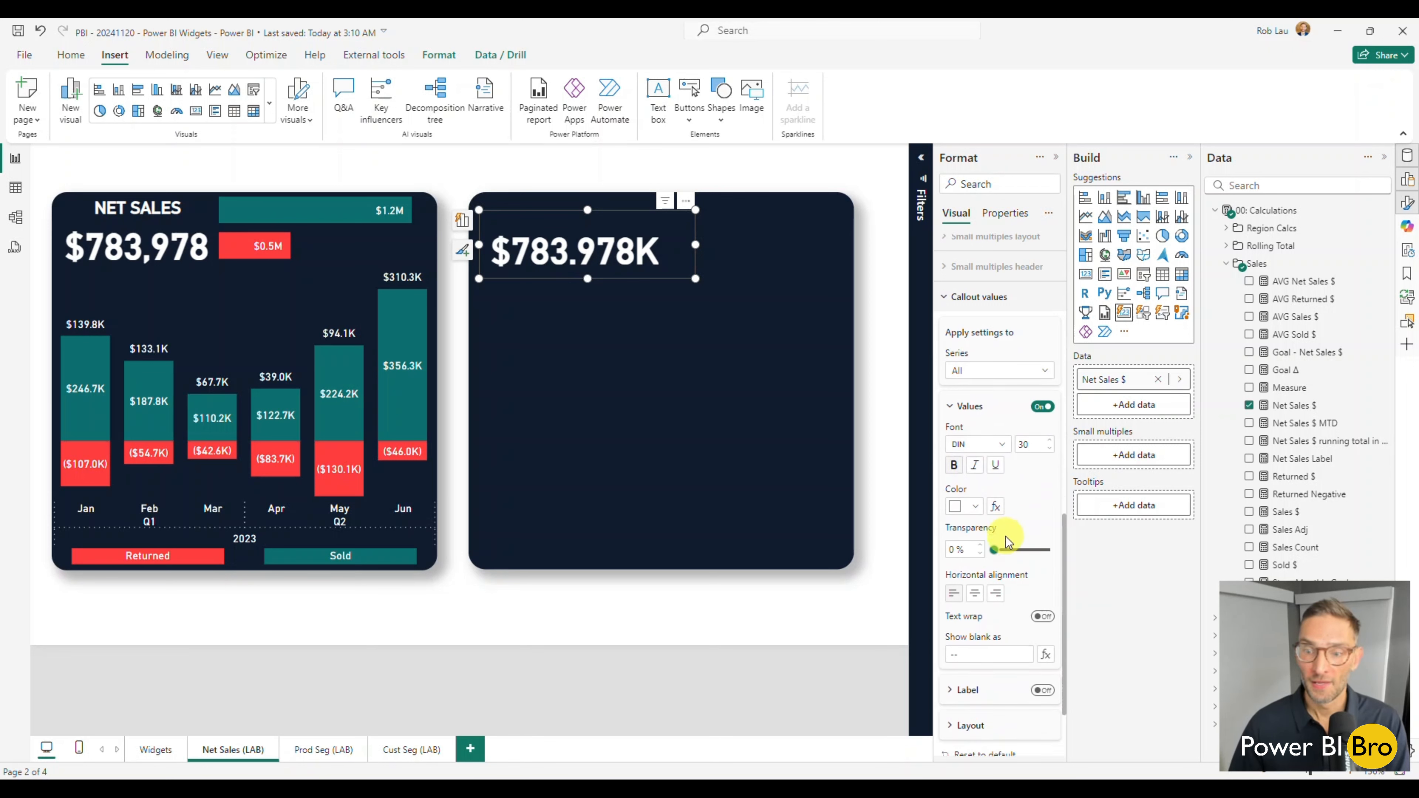
{"action": "left_click", "coordinate": [970, 660]}
{"action": "scroll", "coordinate": [1003, 596], "scroll_direction": "down", "scroll_amount": 5}
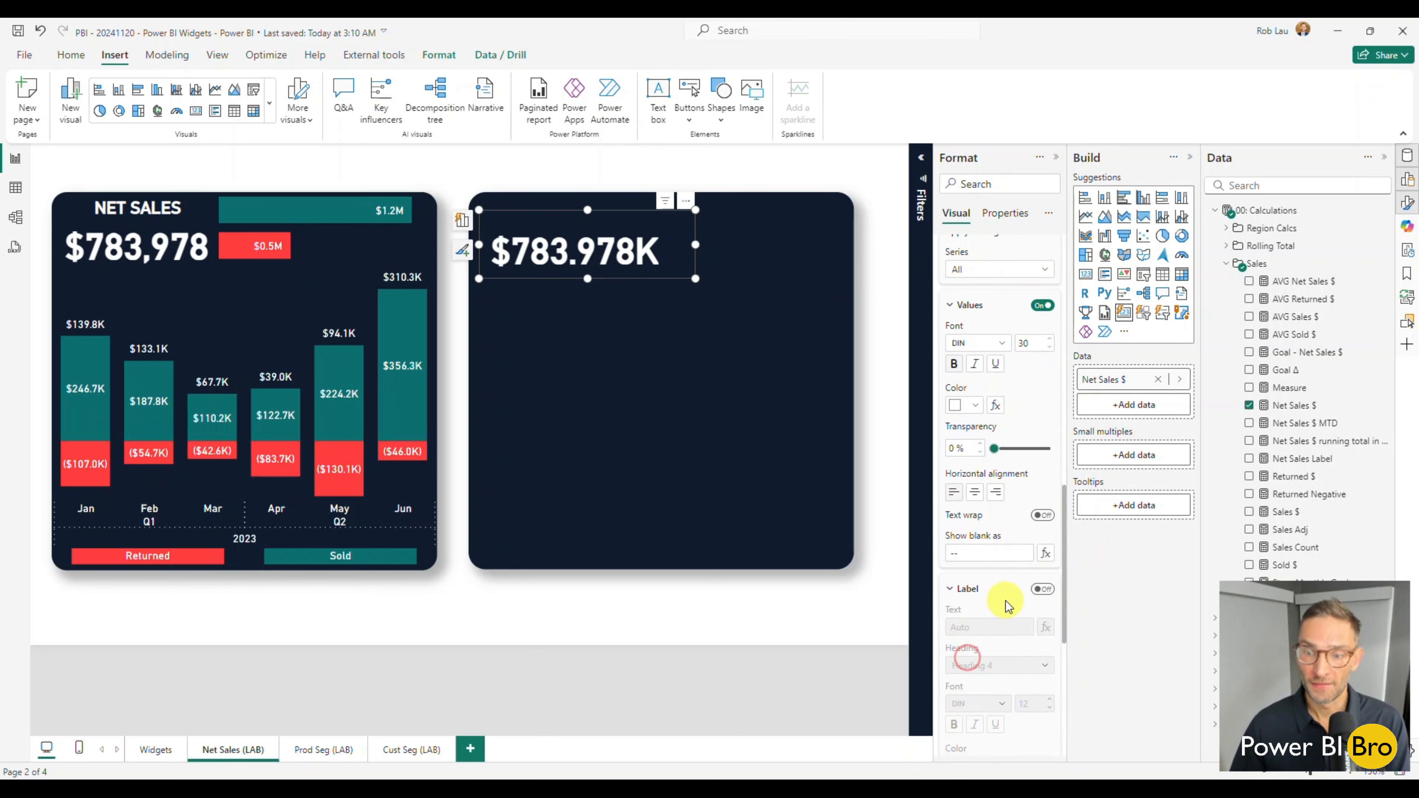
{"action": "scroll", "coordinate": [1003, 596], "scroll_direction": "up", "scroll_amount": 3}
{"action": "scroll", "coordinate": [1006, 598], "scroll_direction": "up", "scroll_amount": 3}
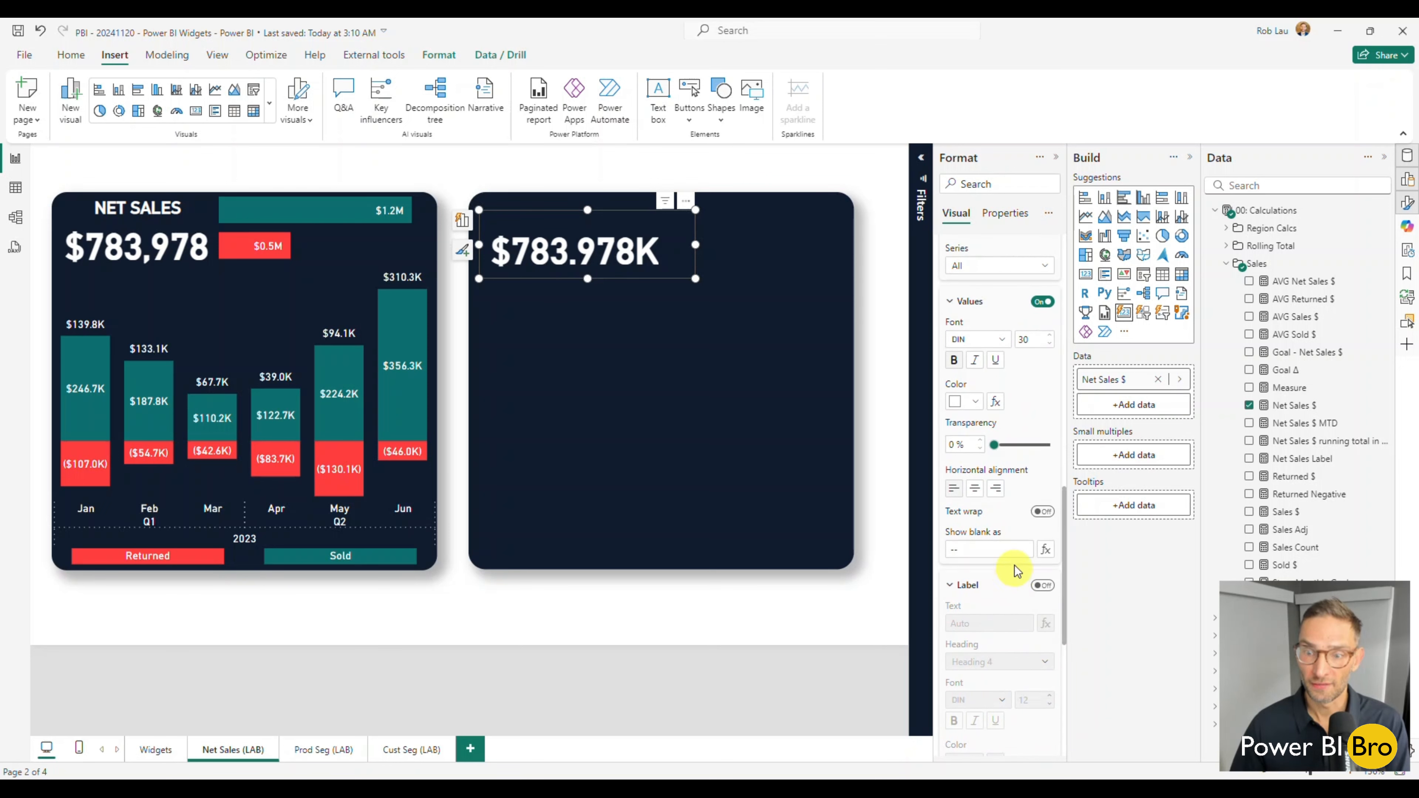
{"action": "left_click", "coordinate": [1009, 340]}
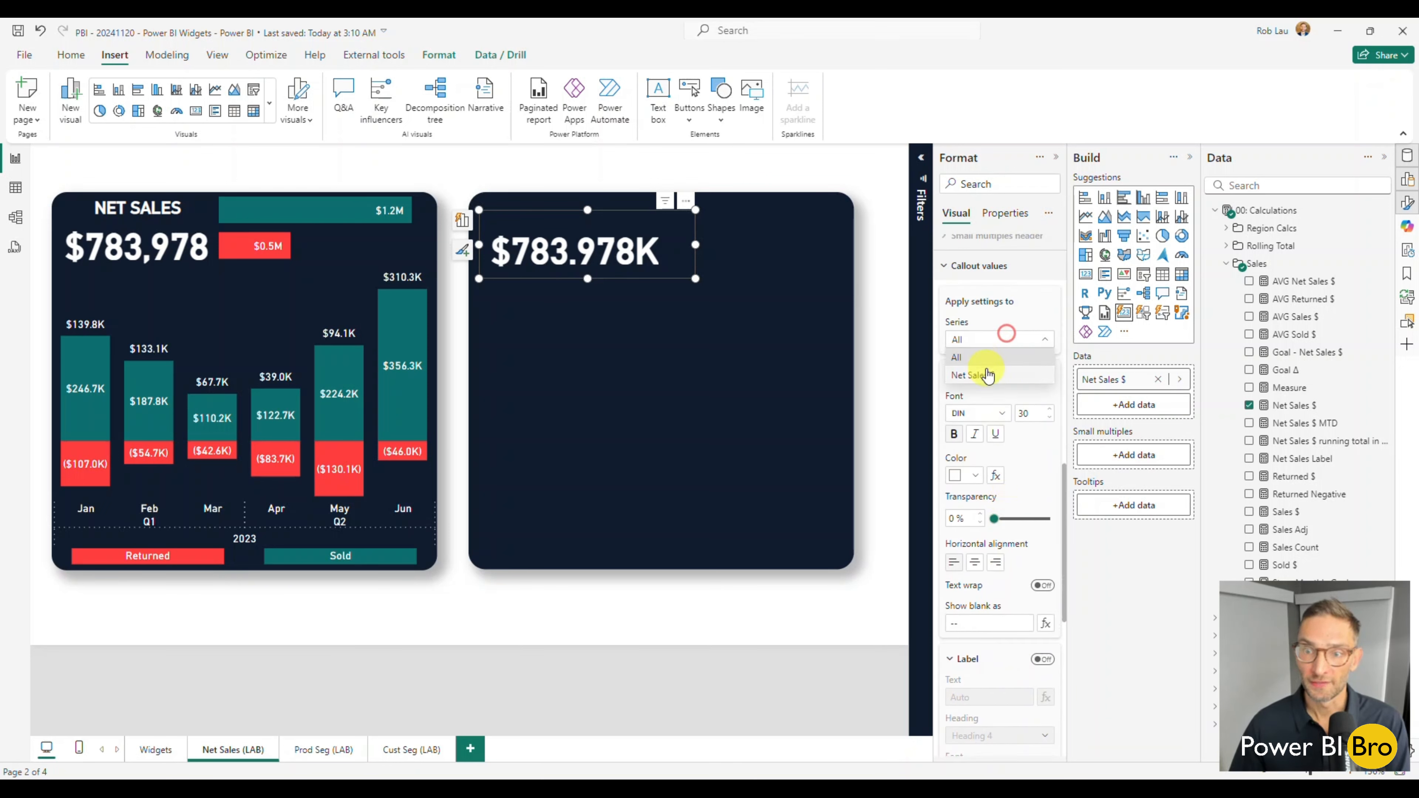
{"action": "left_click", "coordinate": [982, 375]}
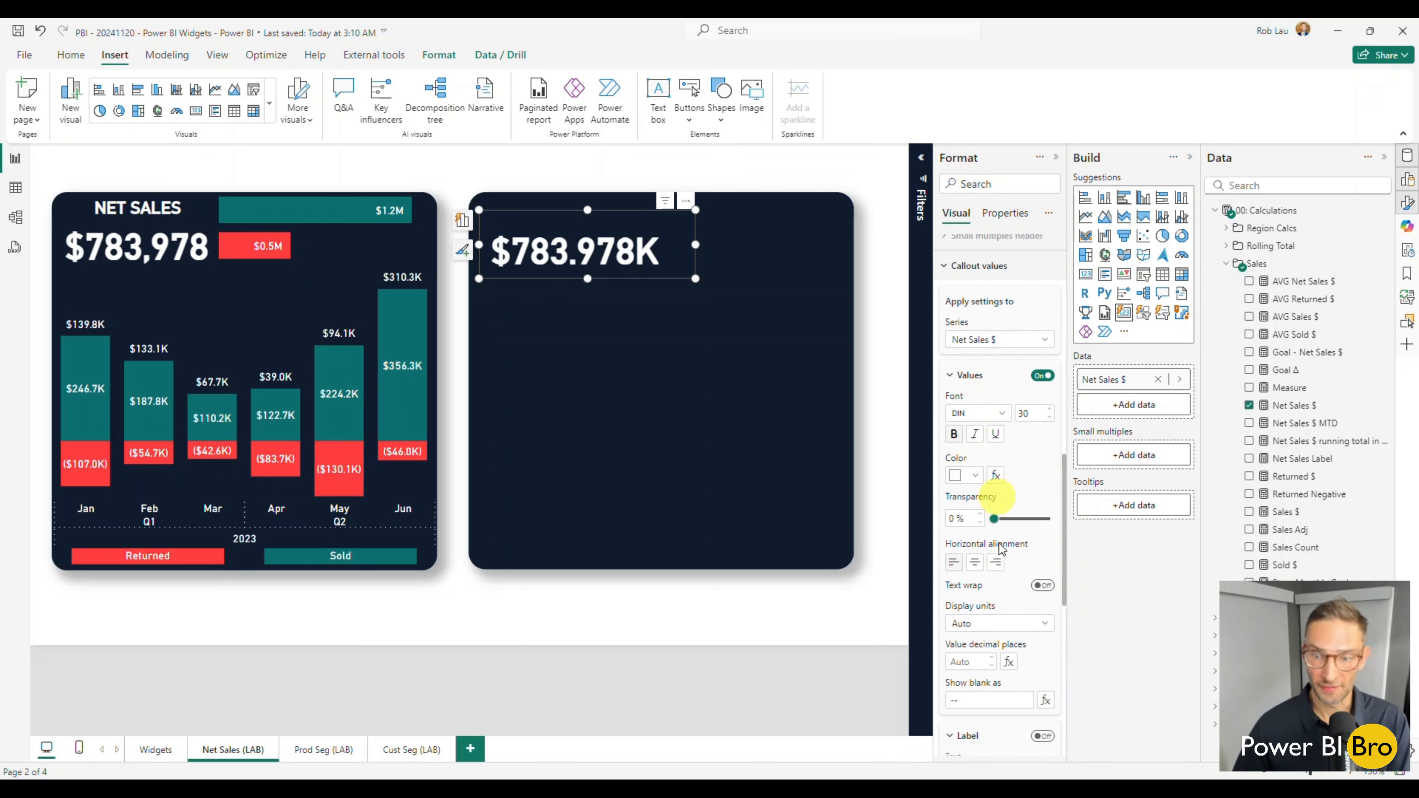
{"action": "left_click", "coordinate": [993, 623]}
{"action": "left_click", "coordinate": [983, 661]}
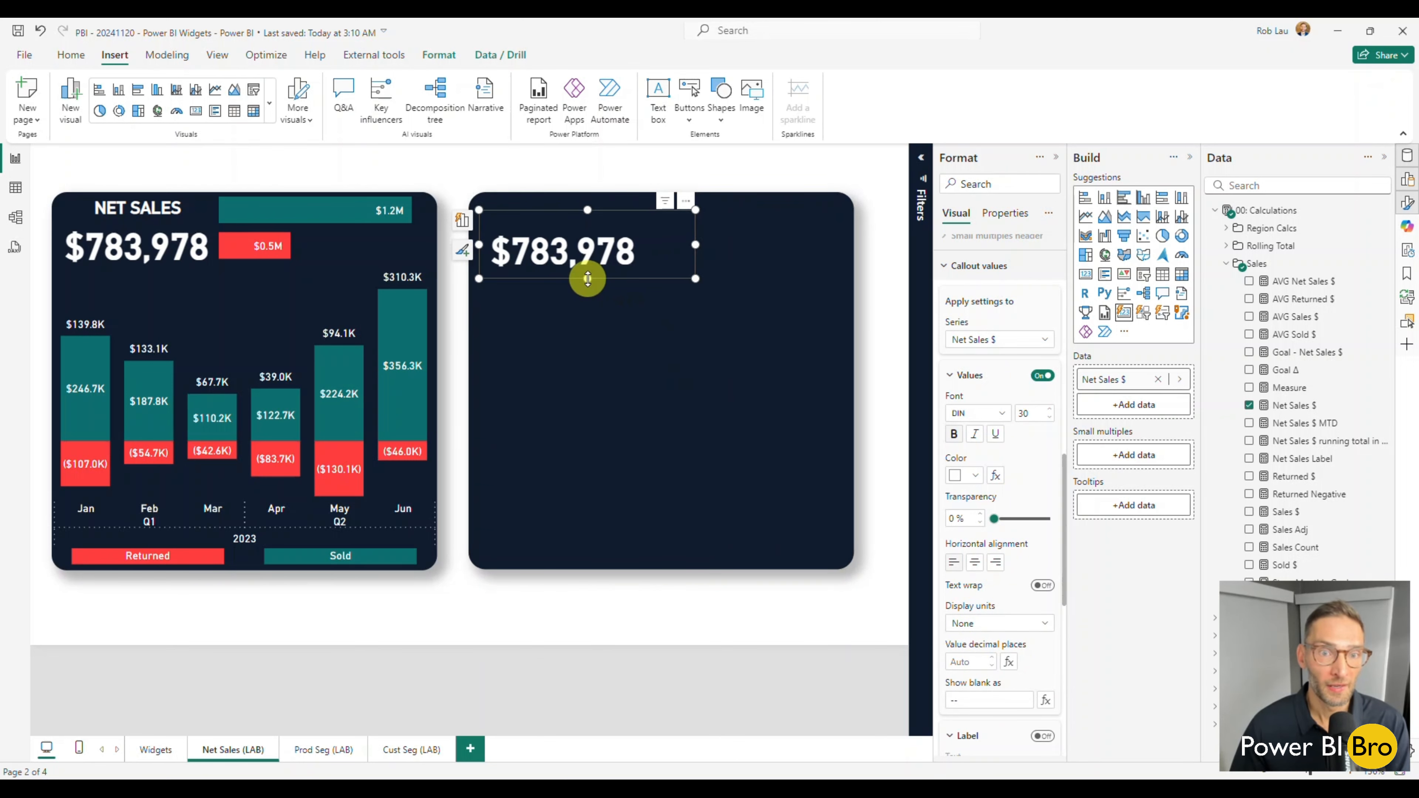
Switch the padding in the Net Sales $ card's Cards formatting to Custom with 0 px on all four sides, and deselect the card.
{"action": "scroll", "coordinate": [995, 584], "scroll_direction": "down", "scroll_amount": 10}
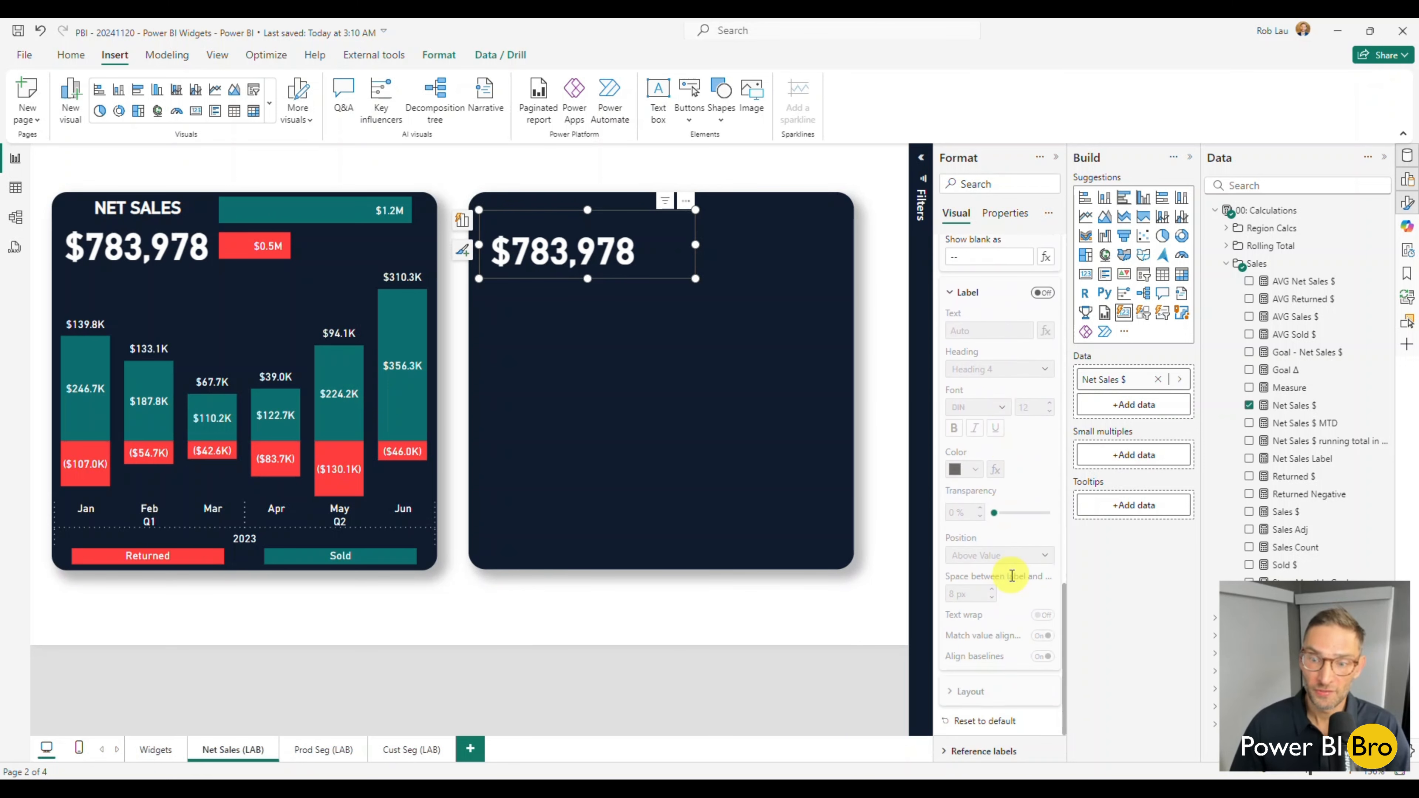
{"action": "left_click", "coordinate": [962, 741]}
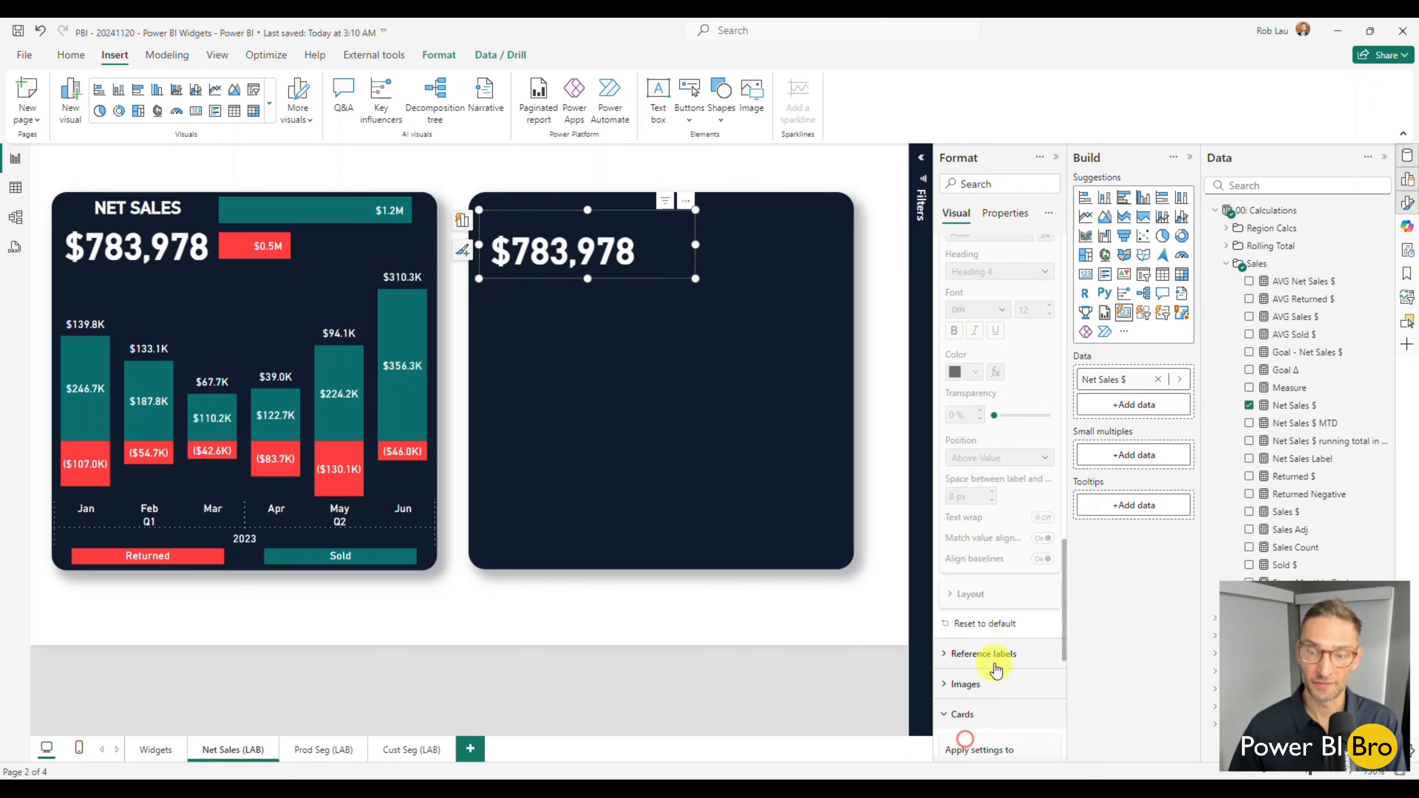
{"action": "scroll", "coordinate": [1006, 587], "scroll_direction": "down", "scroll_amount": 7}
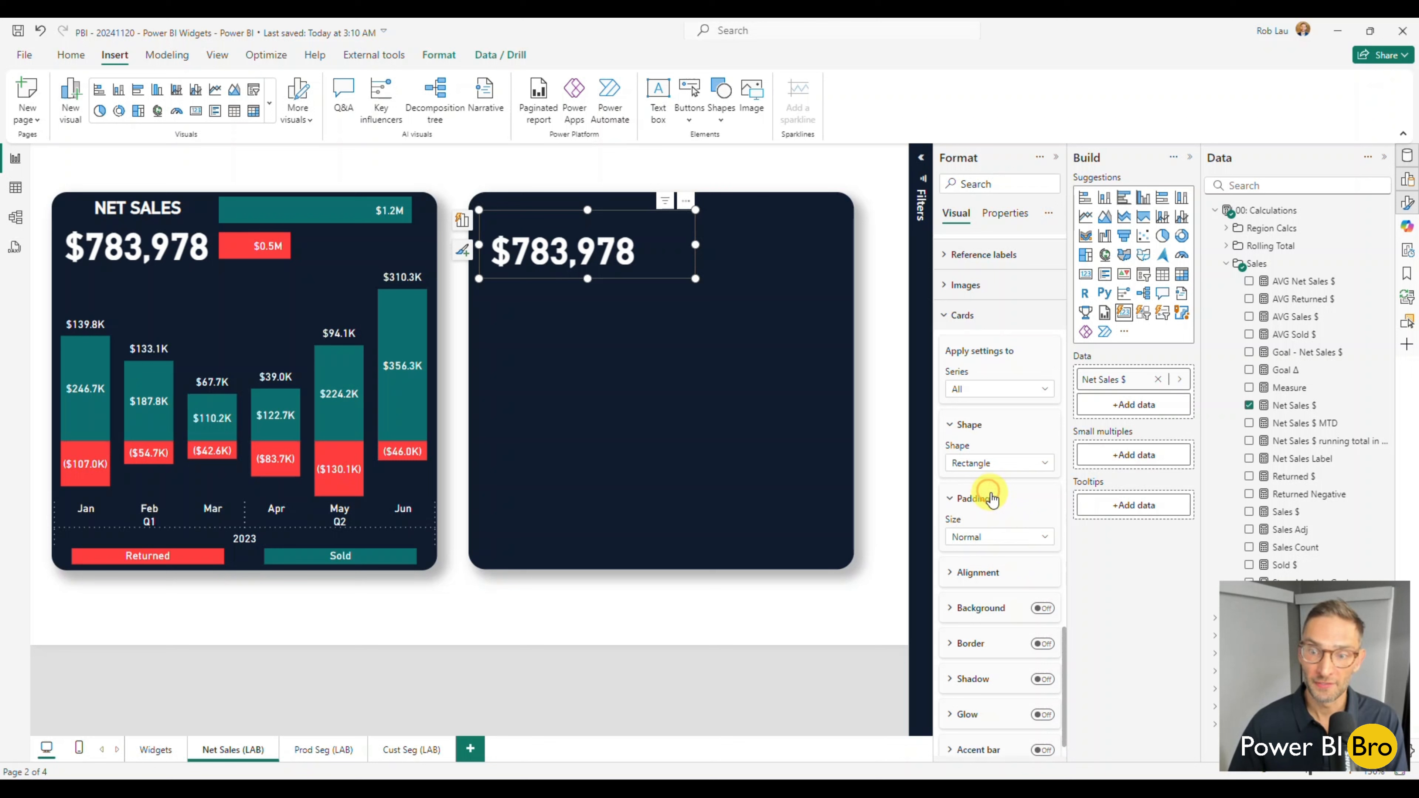
{"action": "left_click", "coordinate": [975, 497]}
{"action": "left_click", "coordinate": [1045, 537]}
{"action": "left_click", "coordinate": [985, 610]}
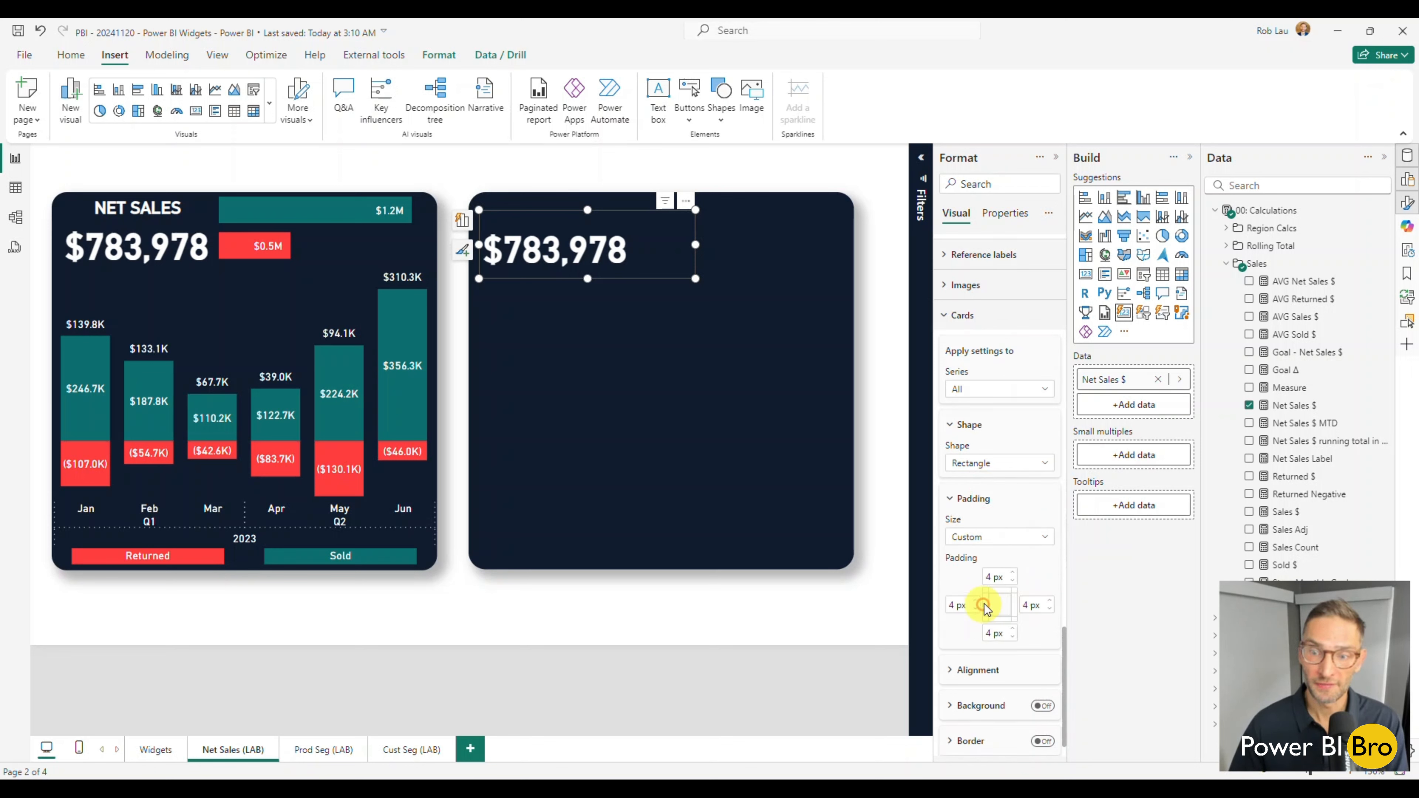
{"action": "left_click", "coordinate": [1012, 582]}
{"action": "left_click", "coordinate": [1012, 582]}
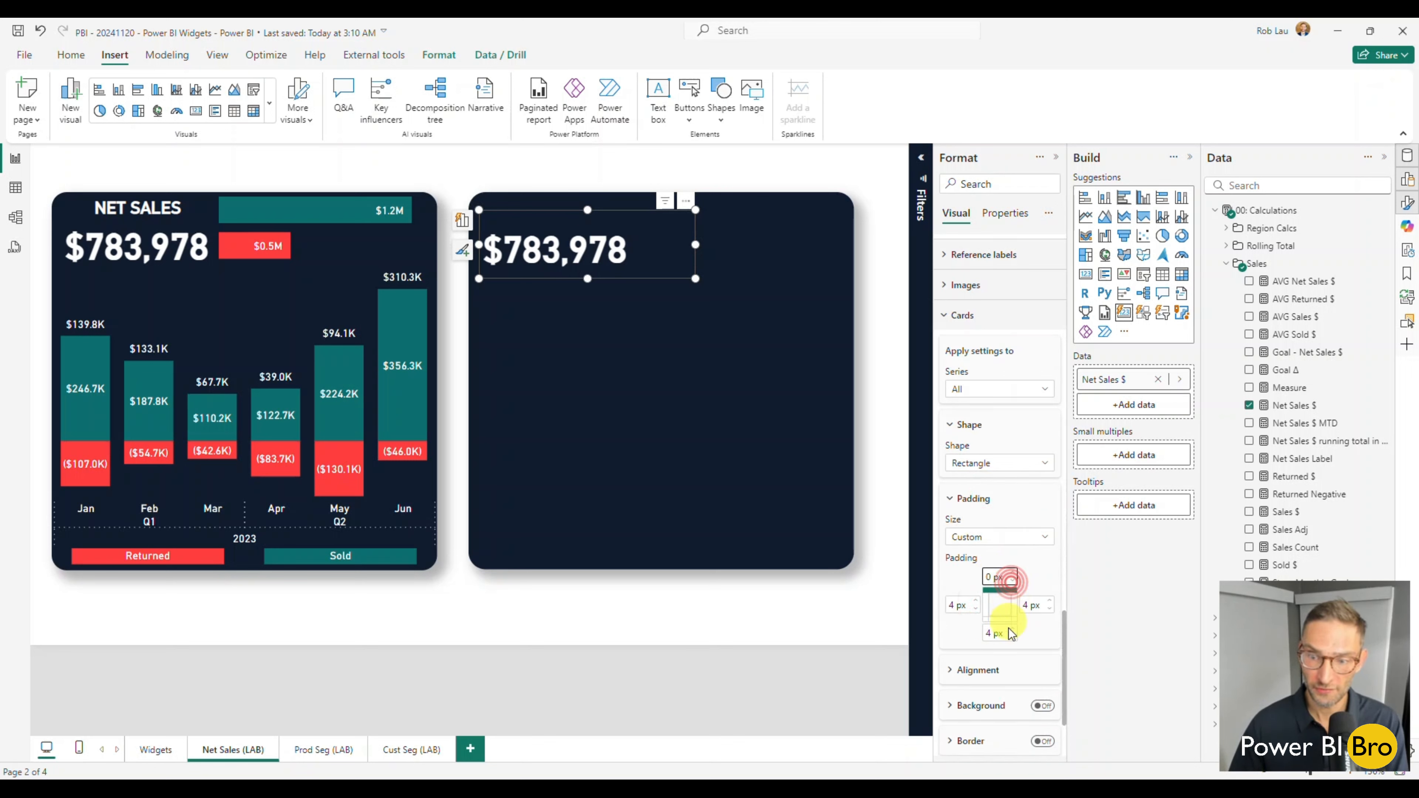
{"action": "left_click", "coordinate": [1011, 637]}
{"action": "left_click", "coordinate": [1011, 637]}
{"action": "left_click", "coordinate": [1011, 637]}
{"action": "left_click", "coordinate": [1011, 637]}
{"action": "left_click", "coordinate": [976, 610]}
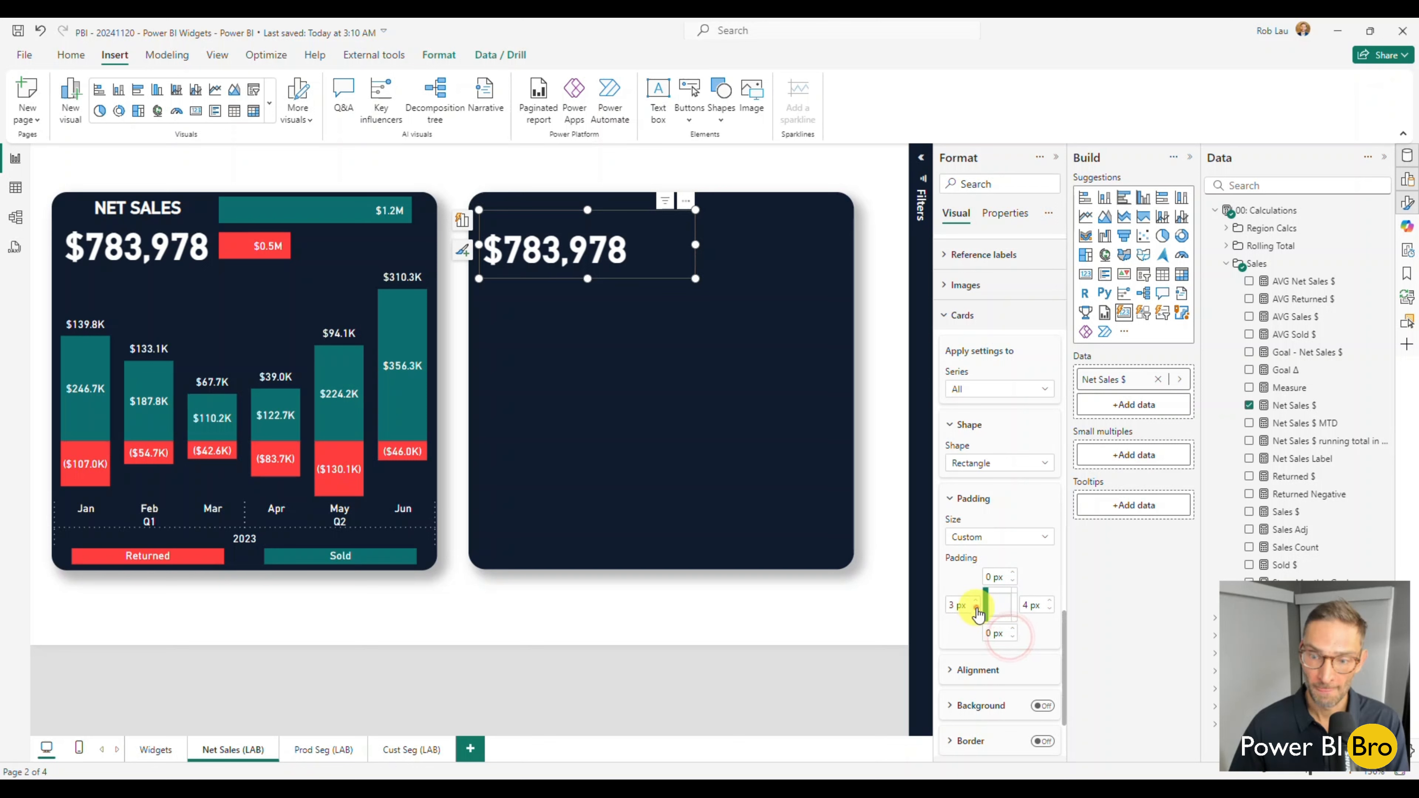
{"action": "left_click", "coordinate": [976, 610]}
{"action": "left_click", "coordinate": [976, 610]}
{"action": "left_click", "coordinate": [975, 609]}
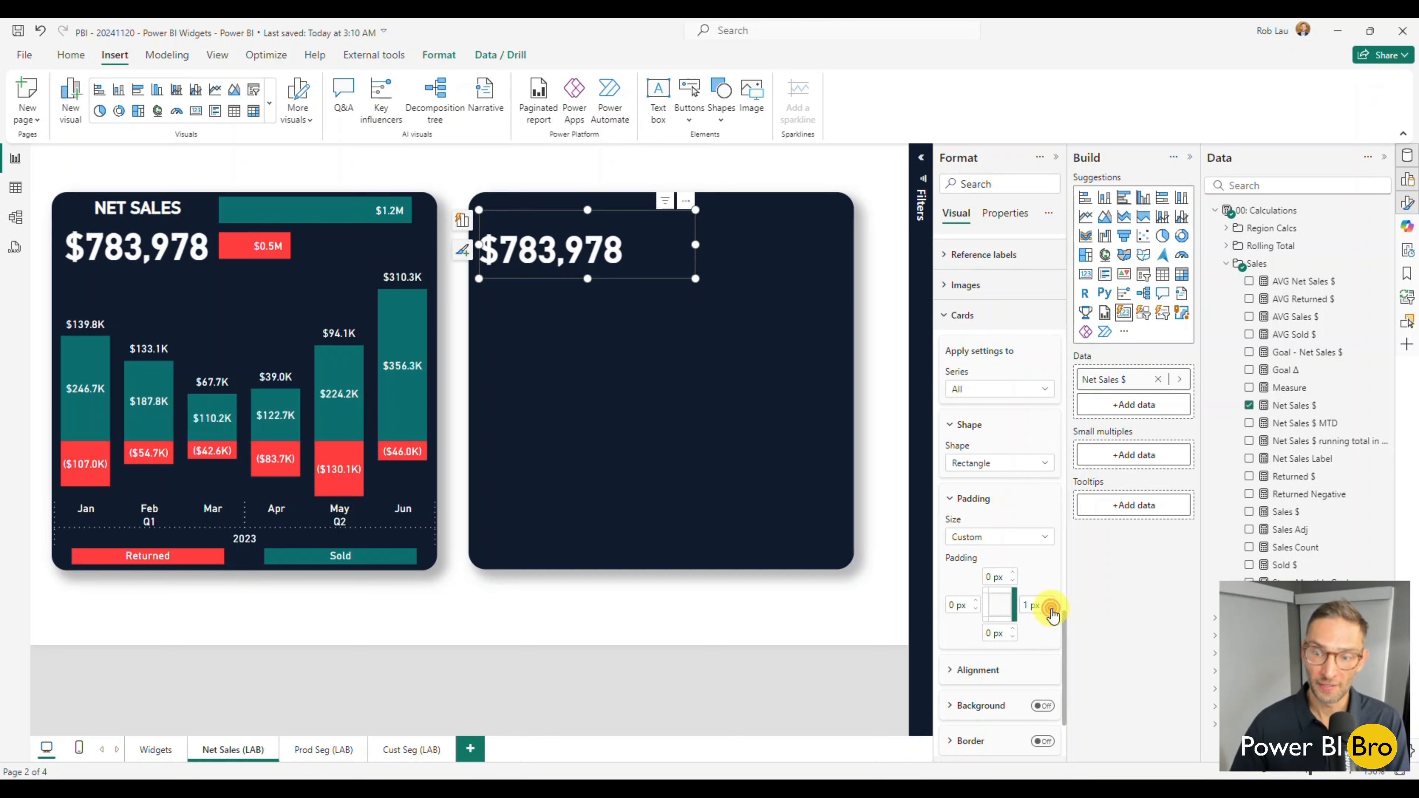
{"action": "left_click", "coordinate": [1051, 610]}
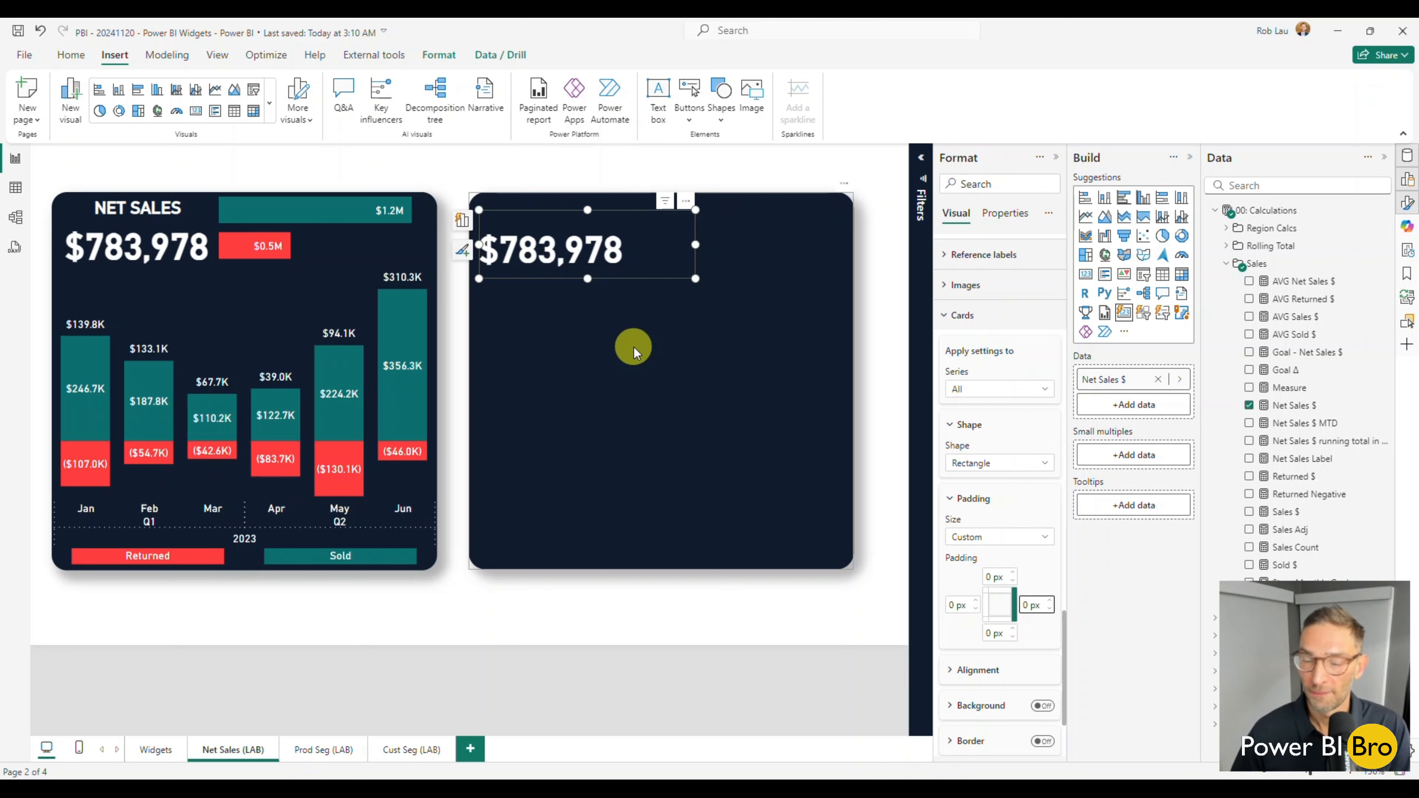
{"action": "left_click", "coordinate": [508, 616]}
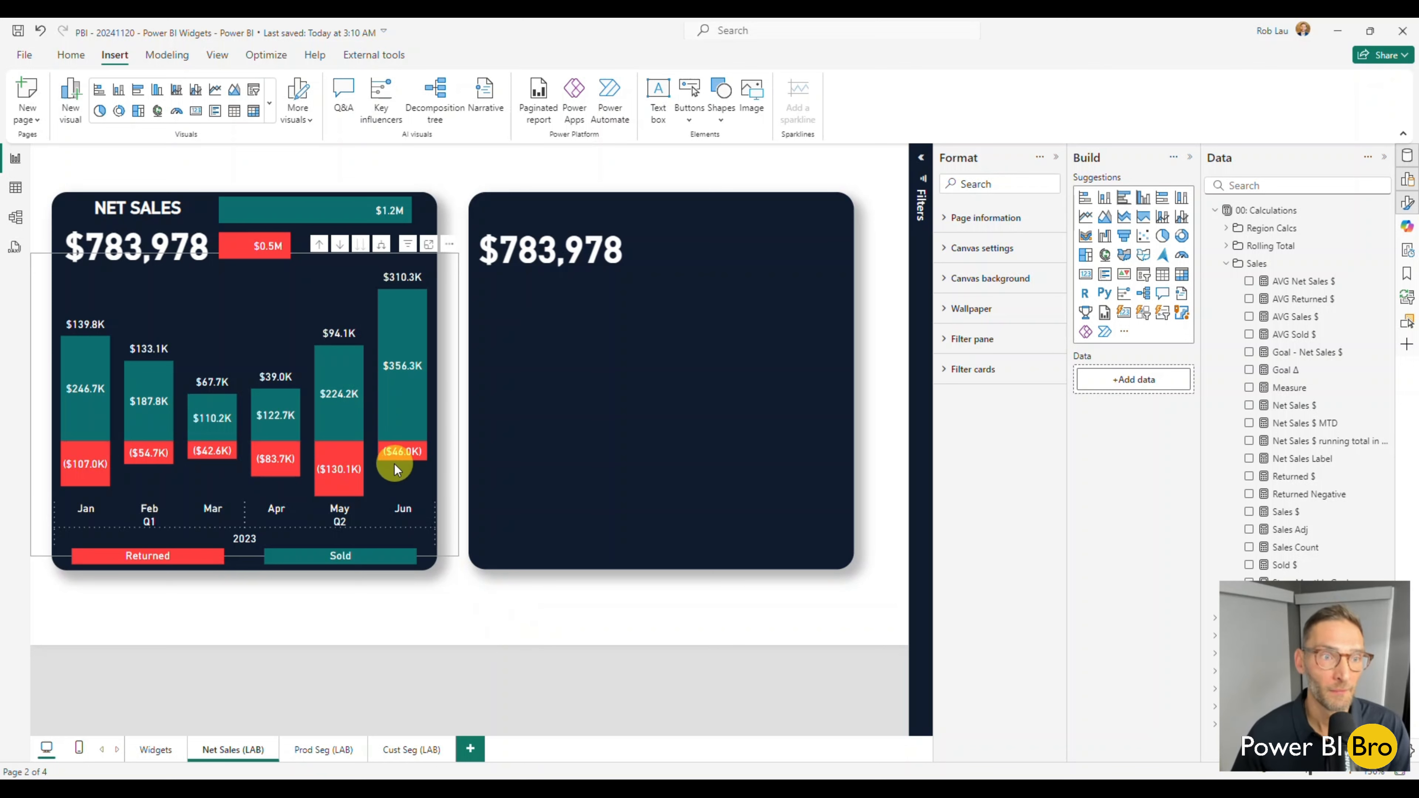
{"action": "mouse_move", "coordinate": [410, 420]}
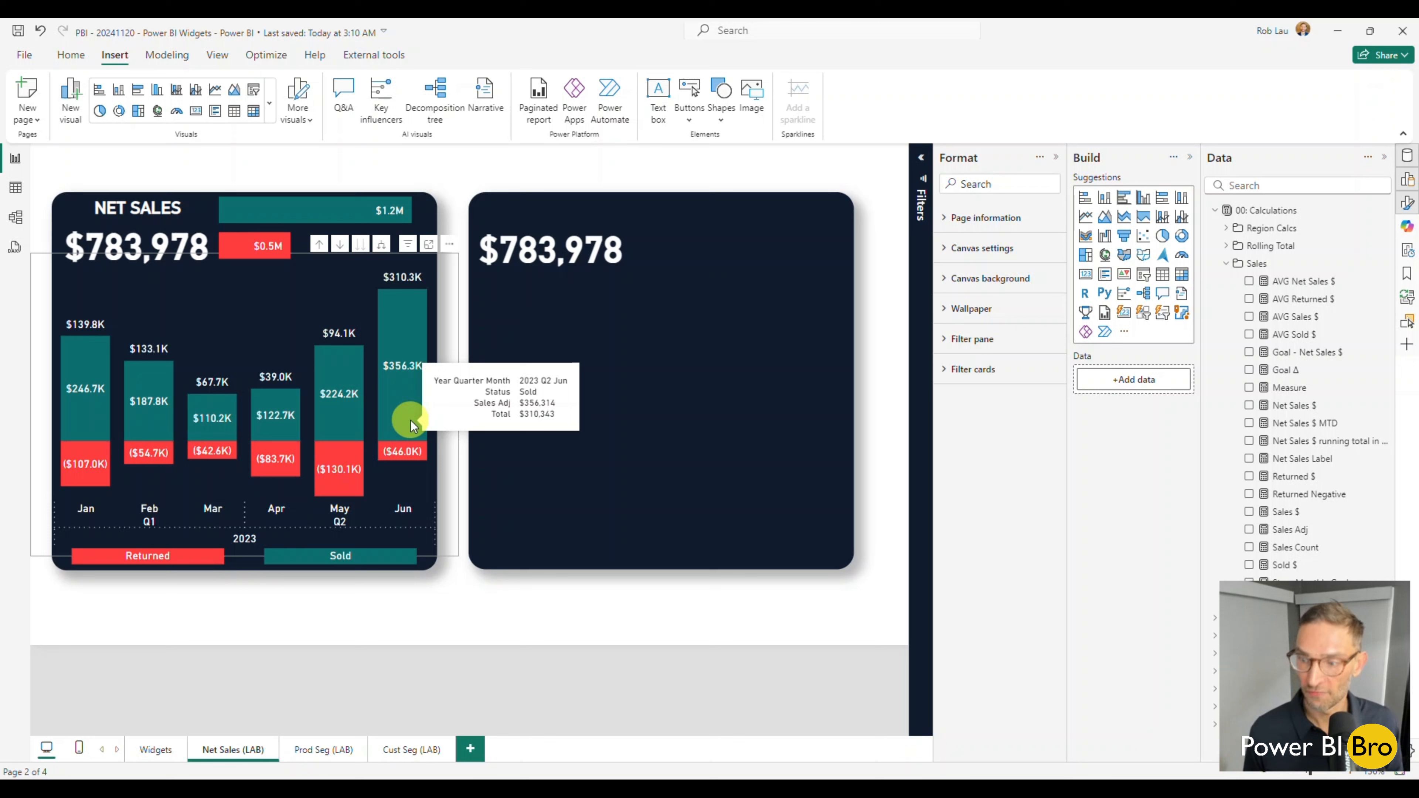
{"action": "right_click", "coordinate": [410, 421]}
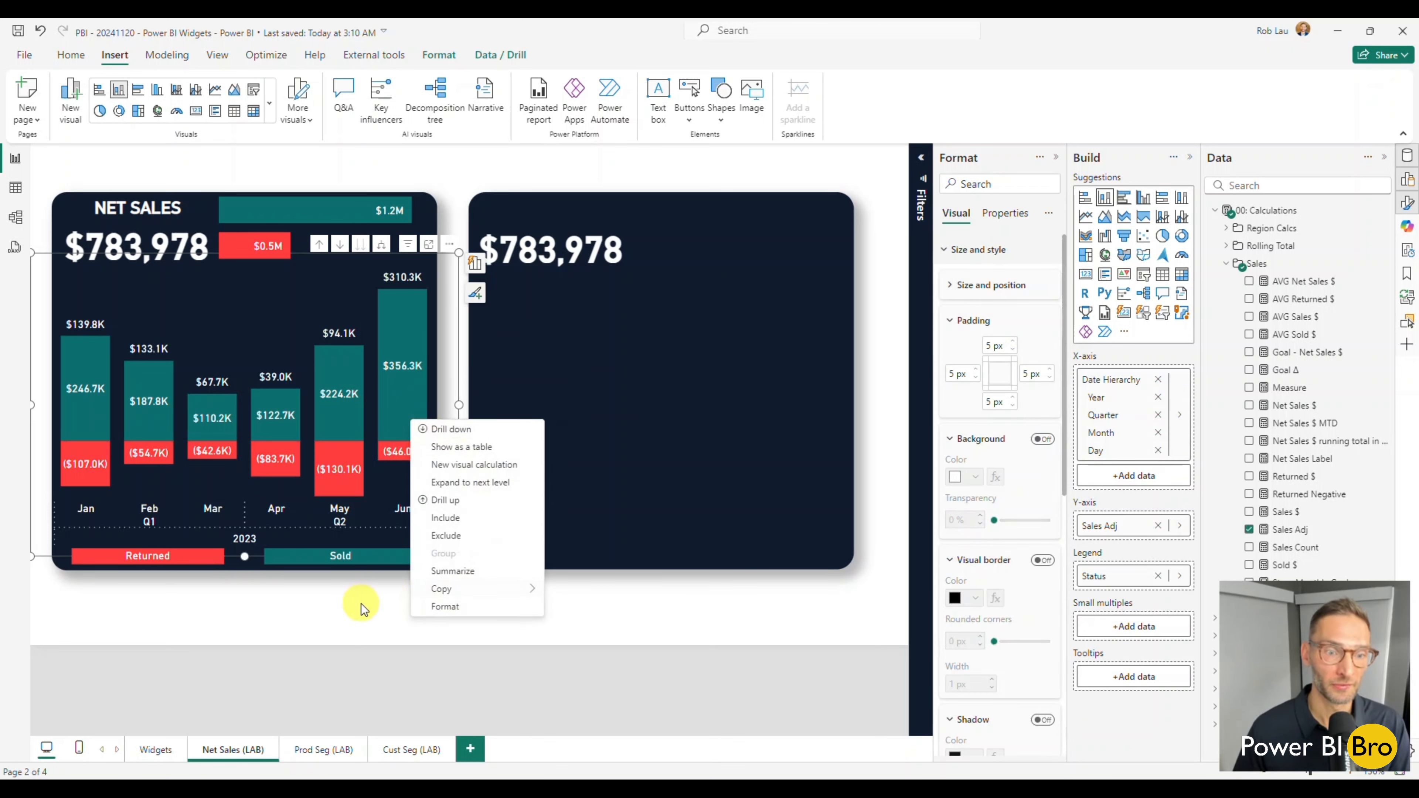
{"action": "left_click", "coordinate": [350, 606]}
{"action": "left_click", "coordinate": [583, 608]}
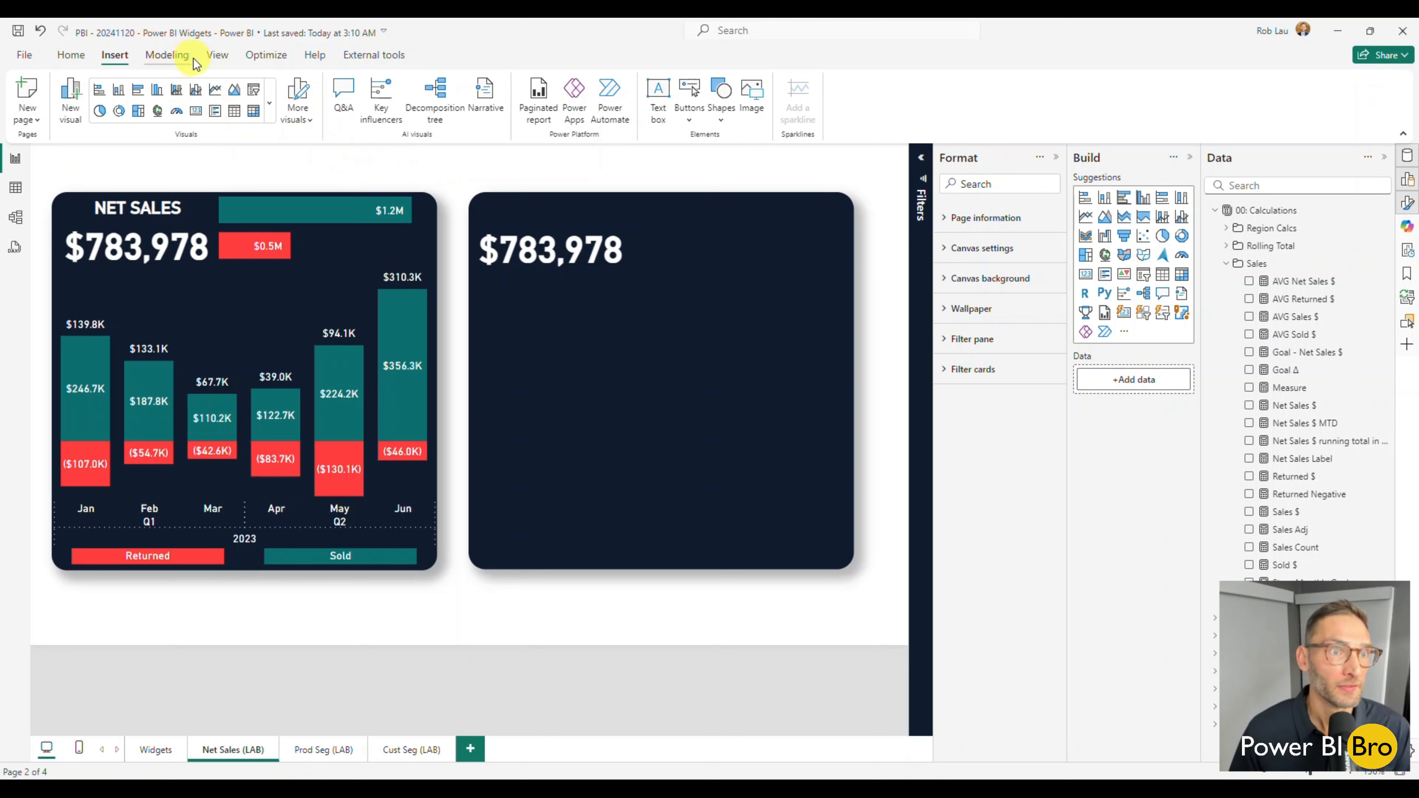
Insert a text box, move it over the empty navy rectangle and enter "NET SALES" in it.
{"action": "left_click", "coordinate": [662, 119]}
{"action": "left_click", "coordinate": [278, 390]}
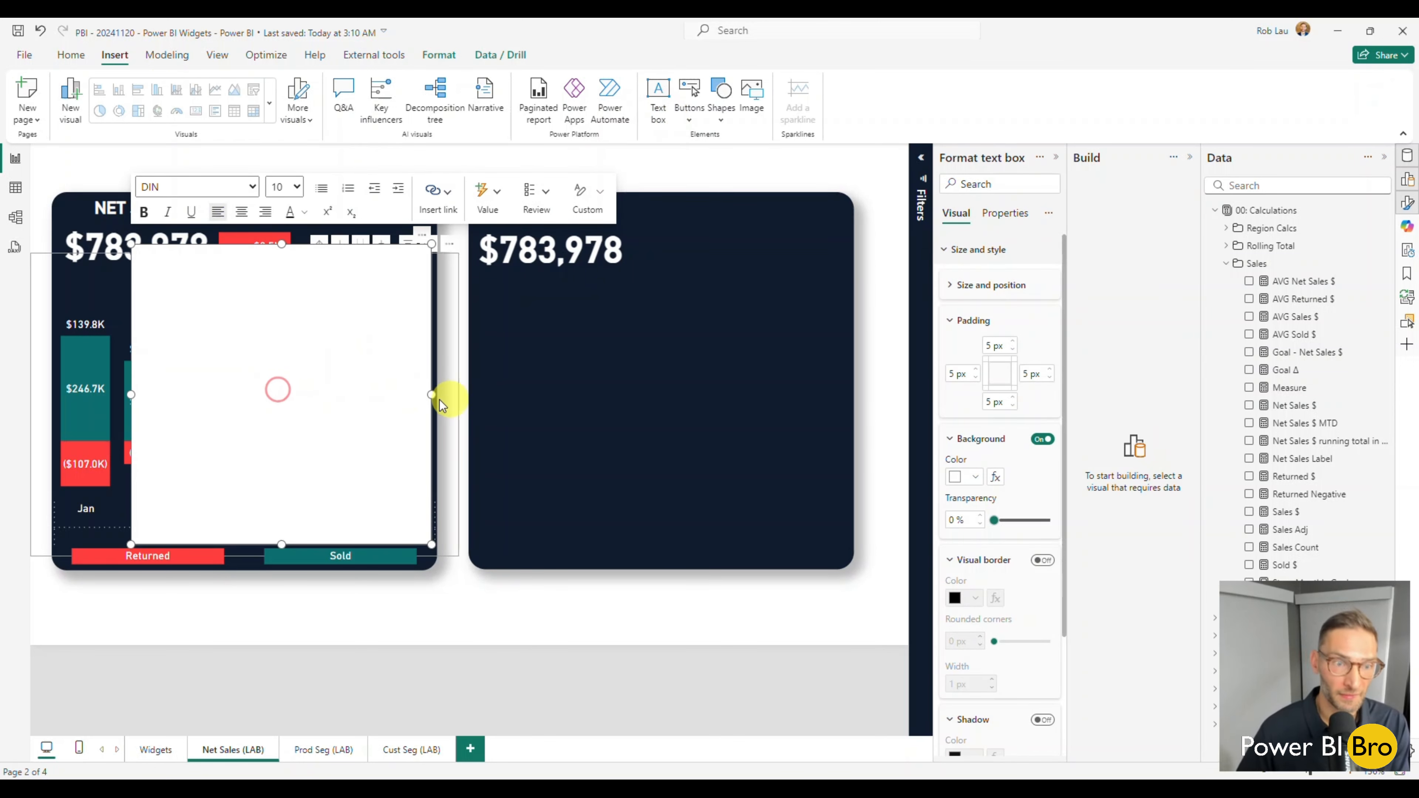
{"action": "left_click_drag", "start_coordinate": [430, 406], "coordinate": [792, 437]}
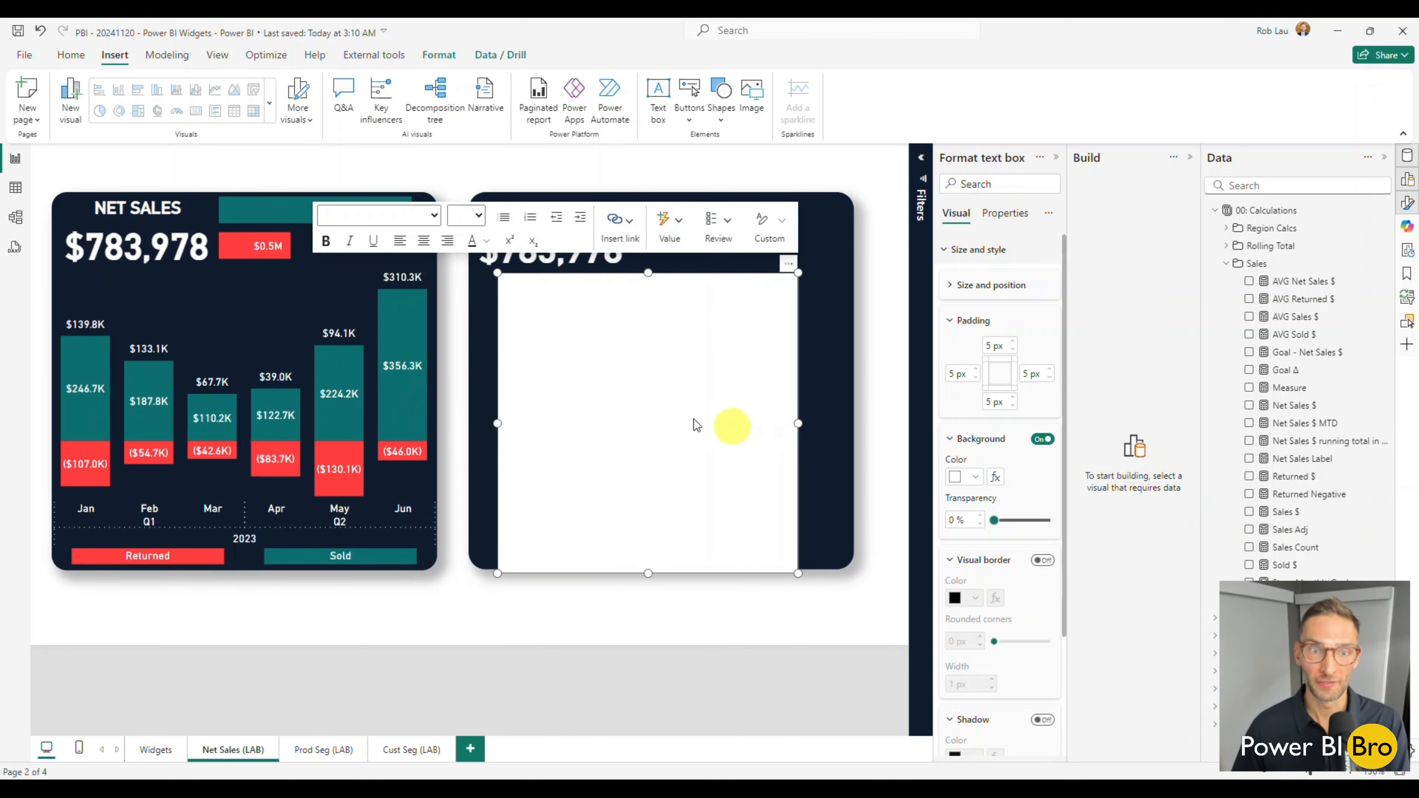
{"action": "left_click", "coordinate": [633, 402]}
{"action": "type", "text": "NET SALES"}
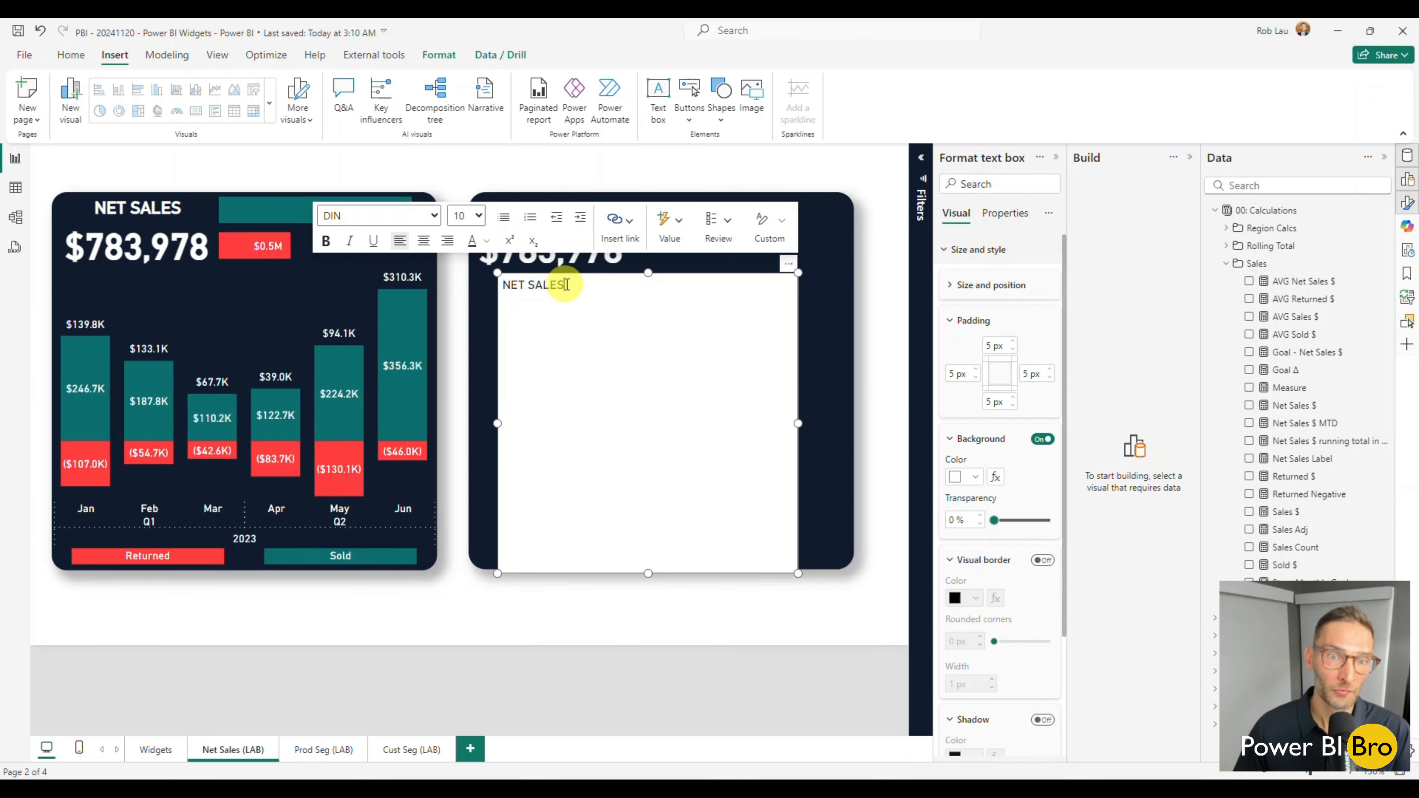
Make the NET SALES text white and turn off the text box's background.
{"action": "left_click_drag", "start_coordinate": [564, 285], "coordinate": [483, 261]}
{"action": "left_click", "coordinate": [486, 242]}
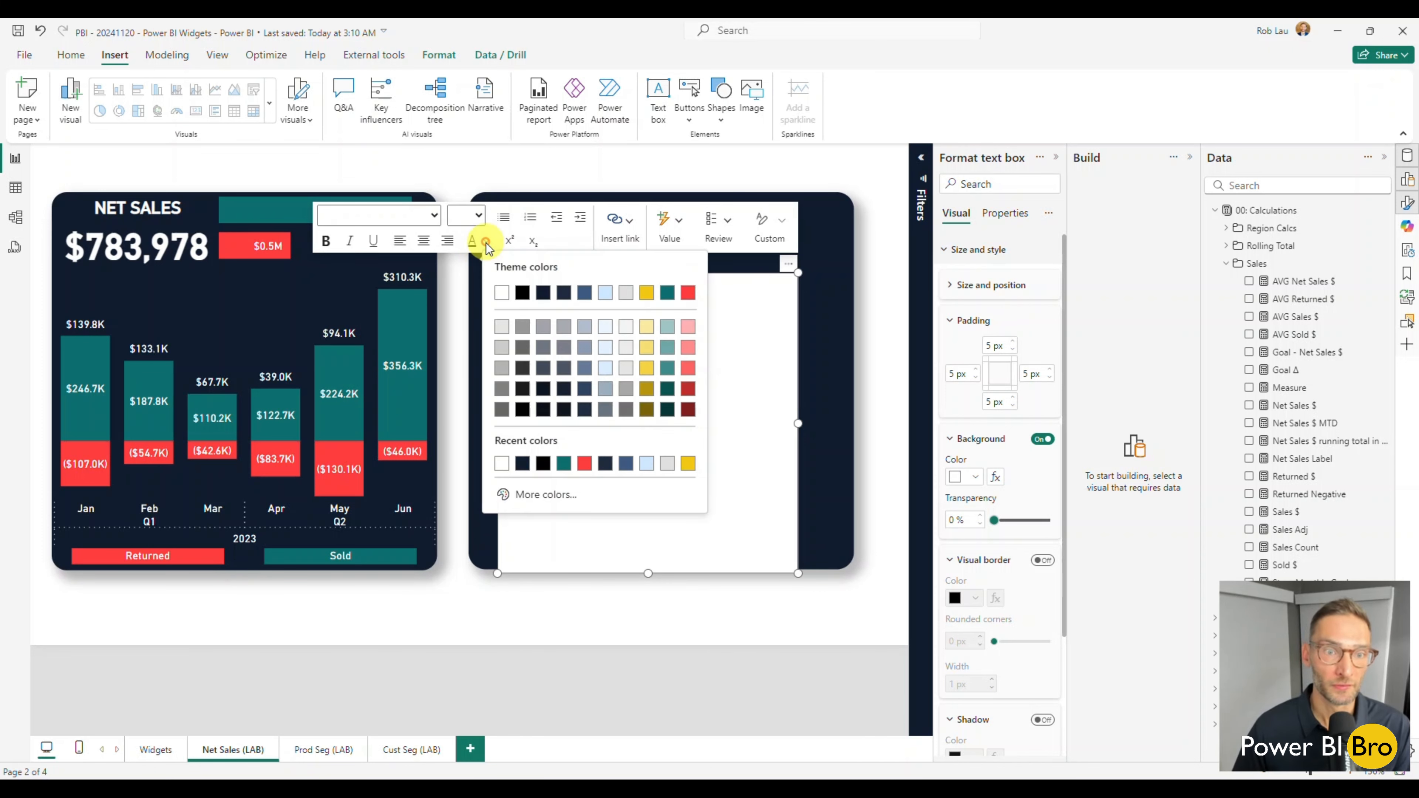
{"action": "left_click", "coordinate": [501, 294]}
{"action": "left_click", "coordinate": [670, 384]}
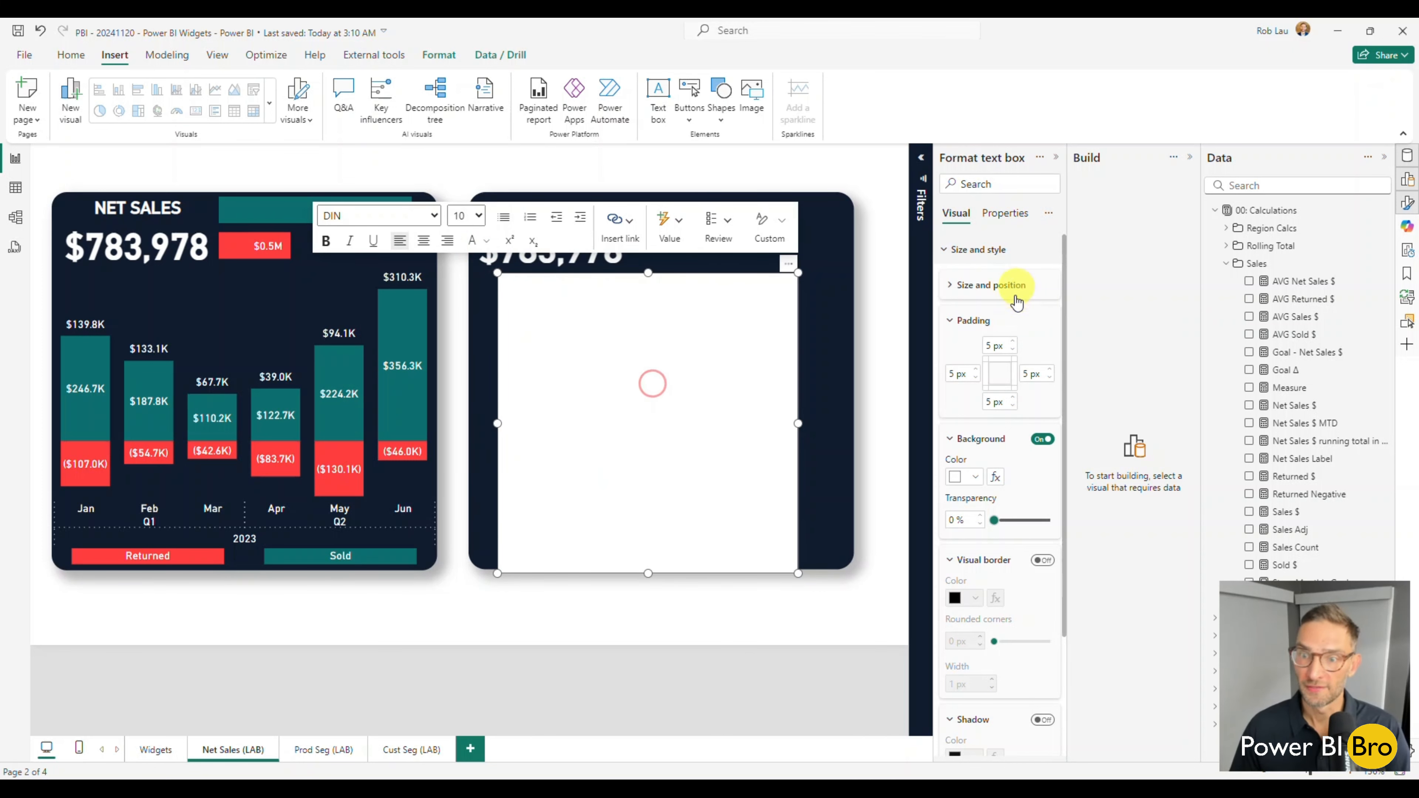
{"action": "left_click", "coordinate": [1040, 441]}
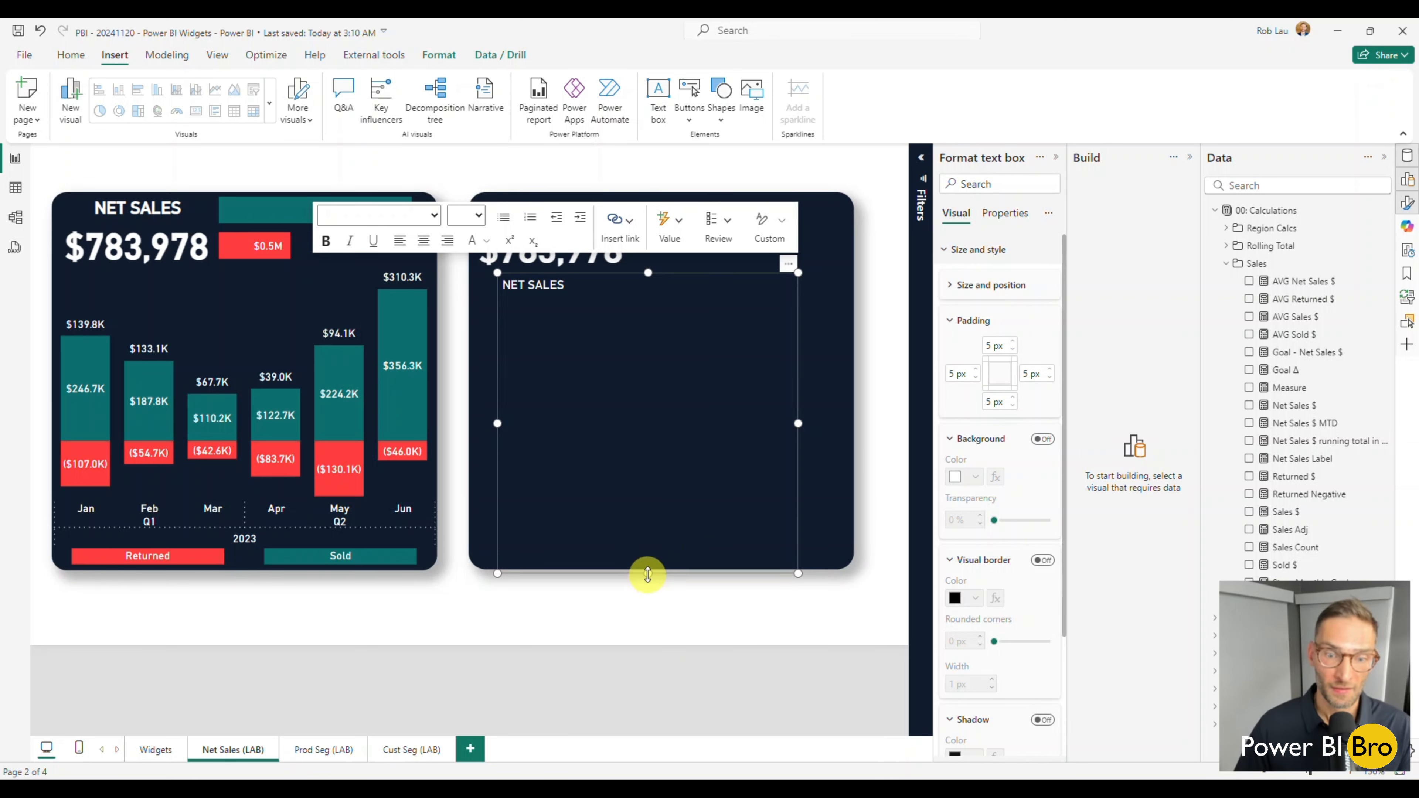
Reduce the NET SALES text box's height to a single line and set its padding to 0 px on all four sides.
{"action": "left_click_drag", "start_coordinate": [648, 574], "coordinate": [634, 302]}
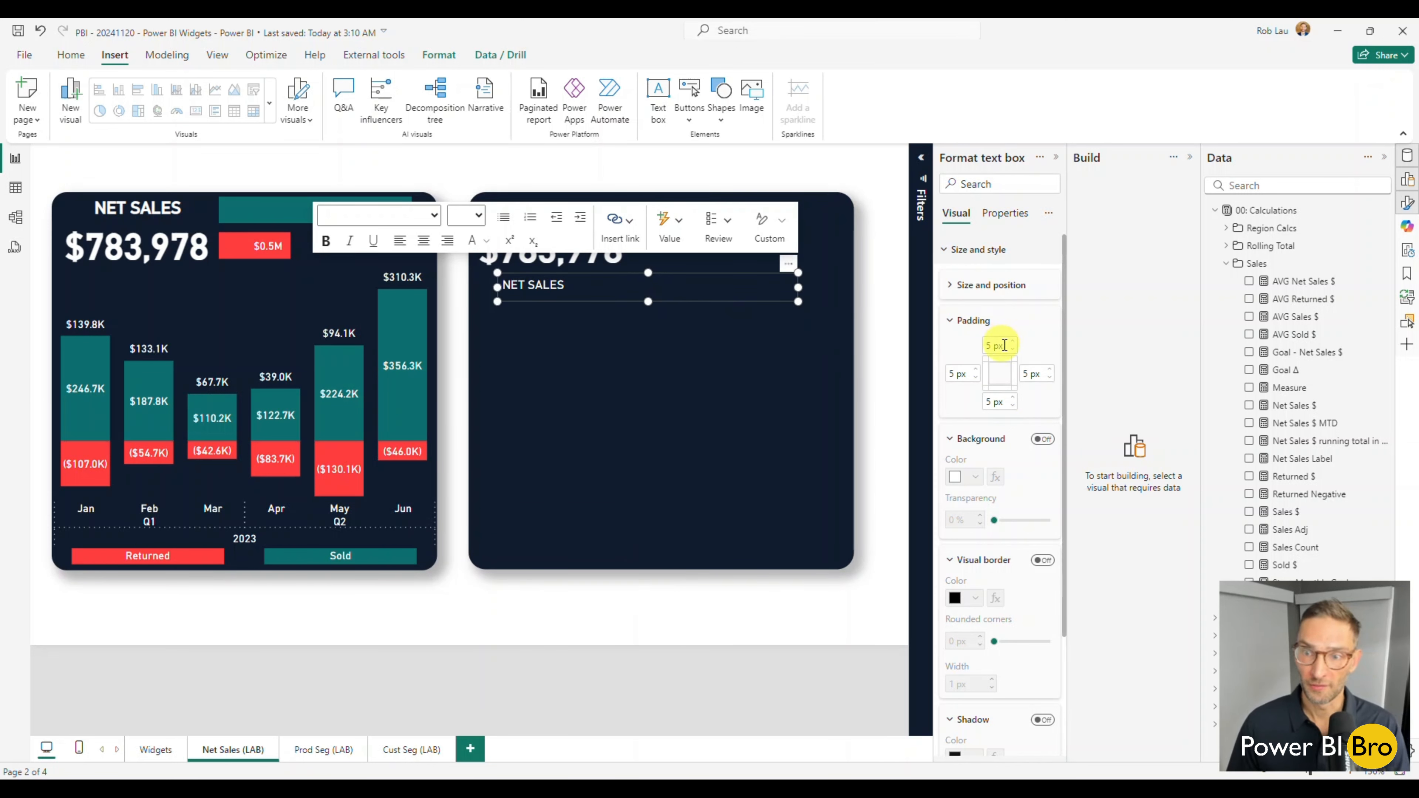
{"action": "left_click", "coordinate": [1013, 407]}
{"action": "left_click", "coordinate": [977, 378]}
{"action": "left_click", "coordinate": [977, 379]}
{"action": "left_click", "coordinate": [977, 378]}
{"action": "left_click", "coordinate": [977, 378]}
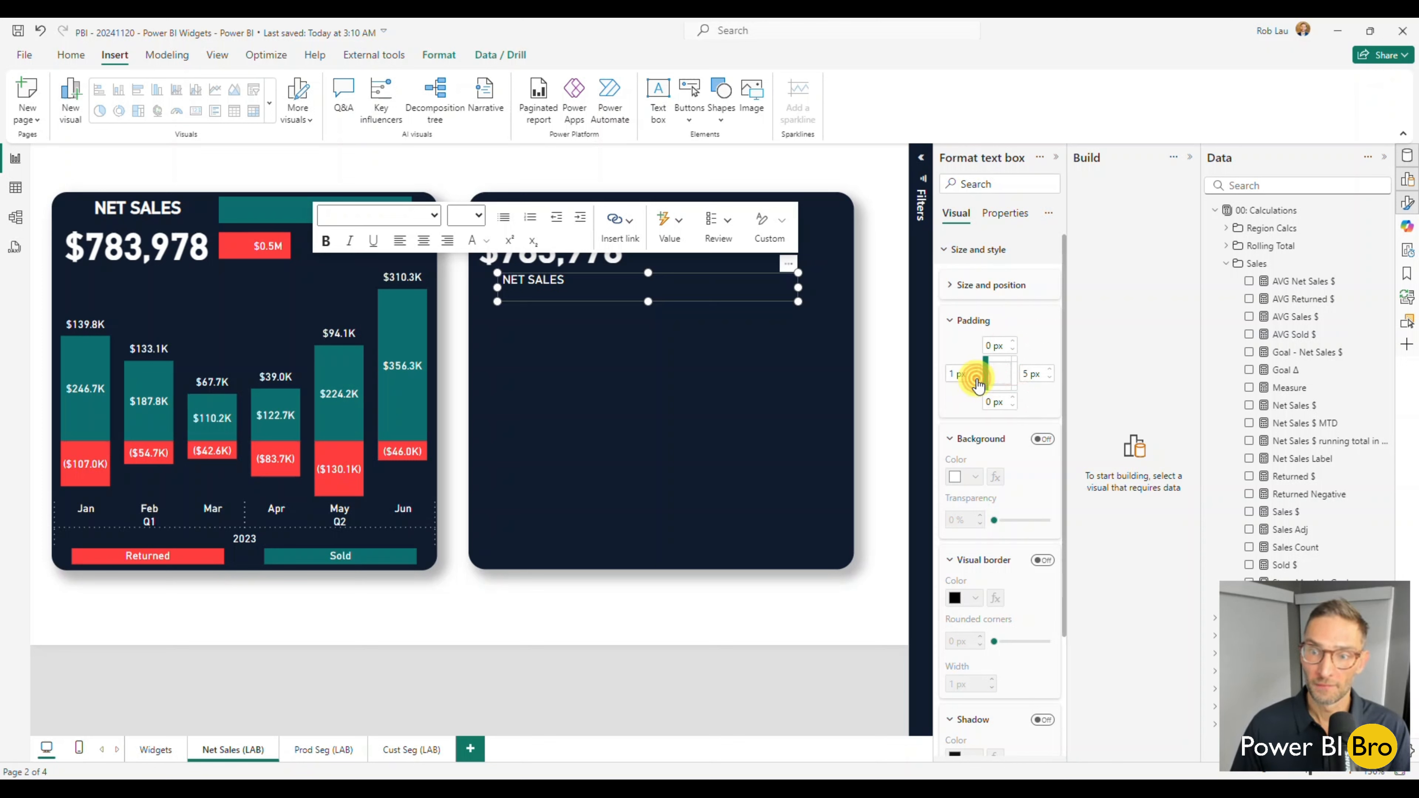
{"action": "left_click", "coordinate": [977, 379]}
{"action": "left_click", "coordinate": [1047, 379]}
{"action": "left_click", "coordinate": [1047, 379]}
{"action": "left_click", "coordinate": [1048, 383]}
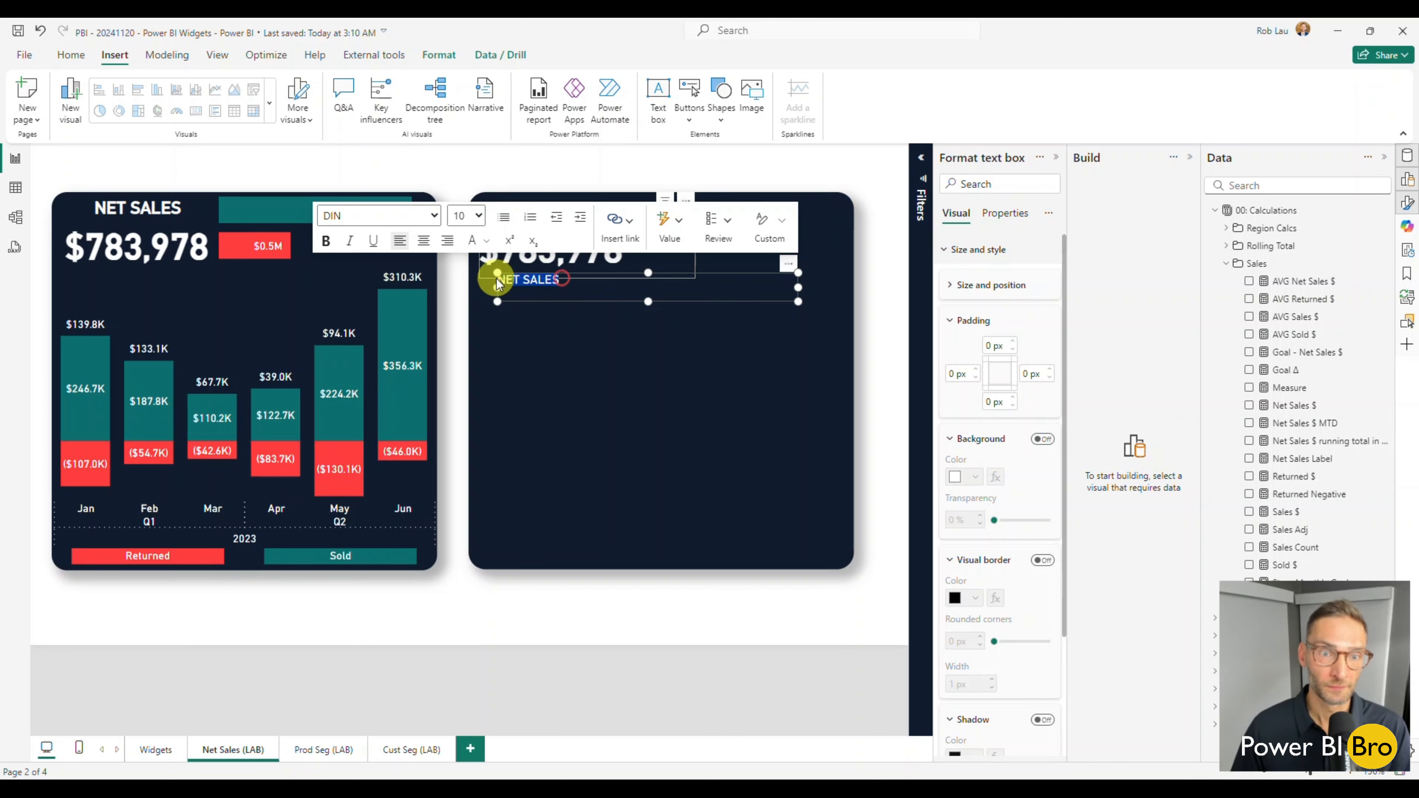
{"action": "left_click_drag", "start_coordinate": [491, 279], "coordinate": [586, 280]}
{"action": "left_click", "coordinate": [481, 222]}
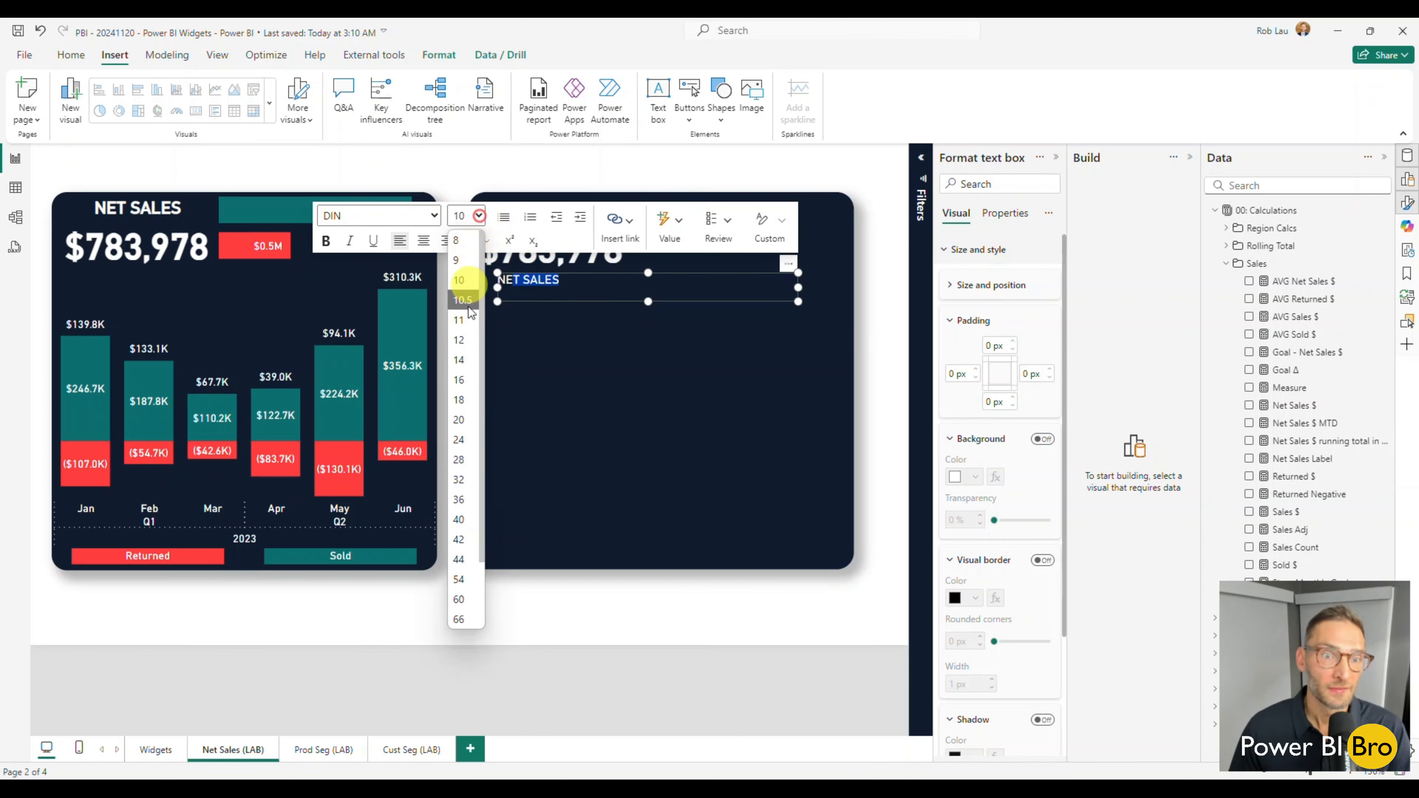
{"action": "left_click", "coordinate": [467, 452]}
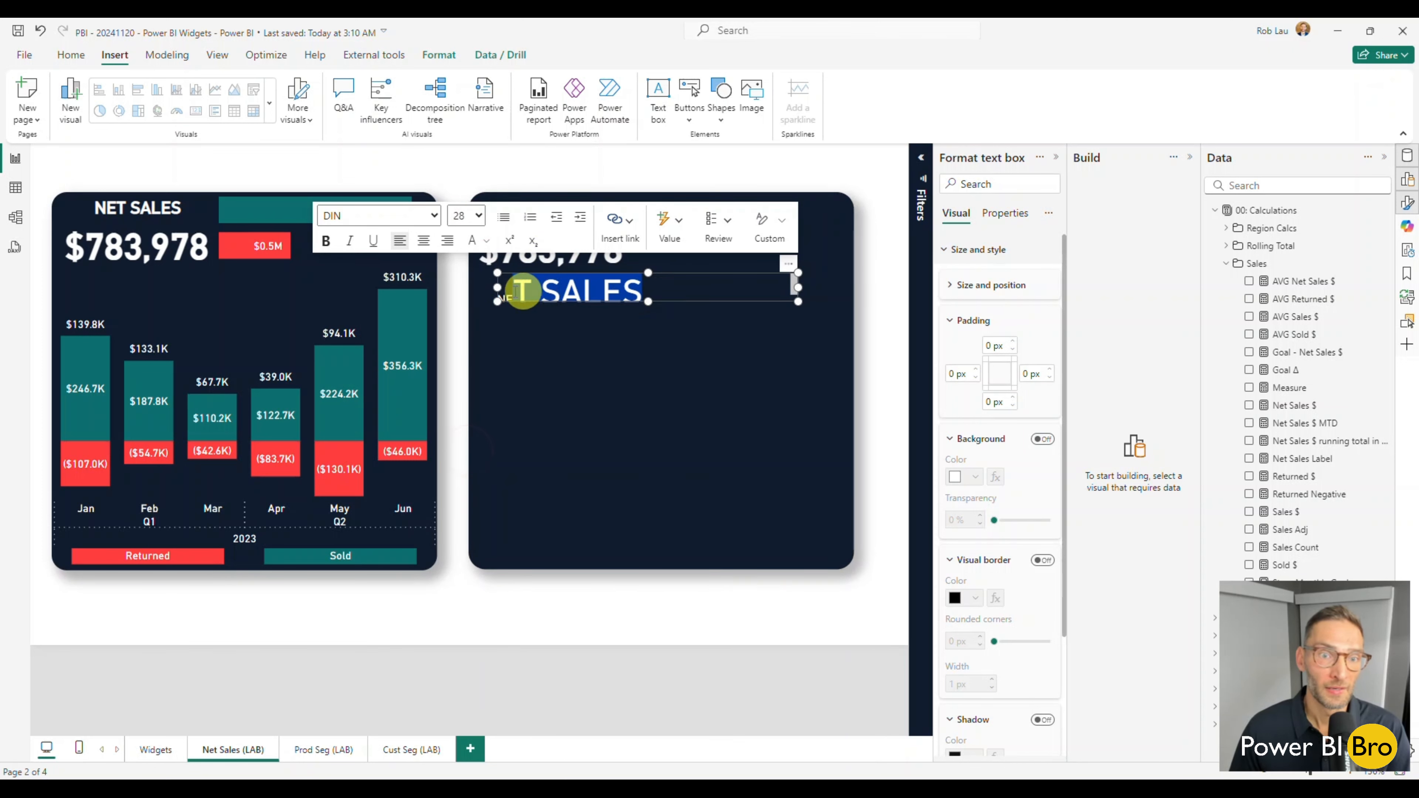
{"action": "key", "text": "ctrl+z"}
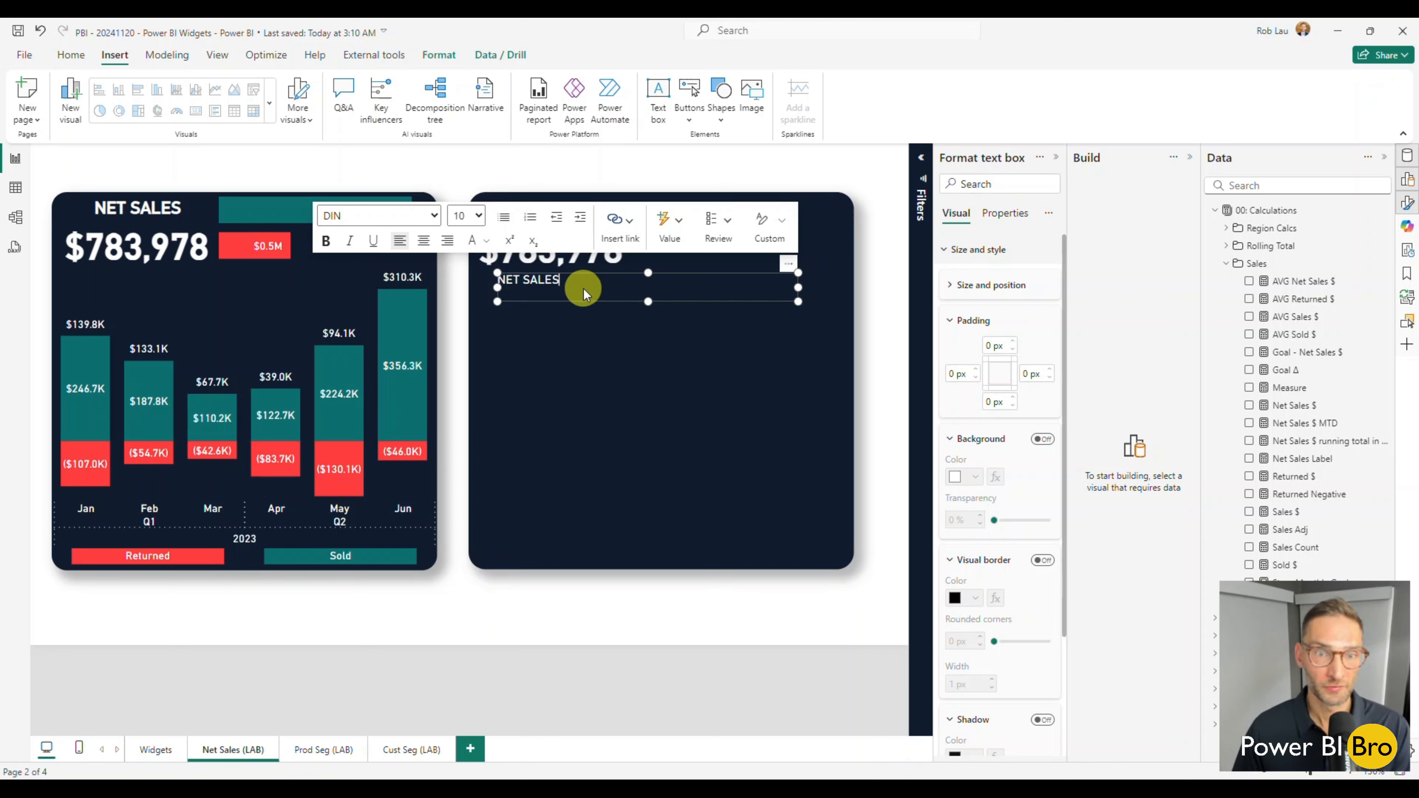
Set the whole NET SALES text to size 14 and bold, and deselect the text box.
{"action": "left_click", "coordinate": [144, 207]}
{"action": "left_click", "coordinate": [538, 280]}
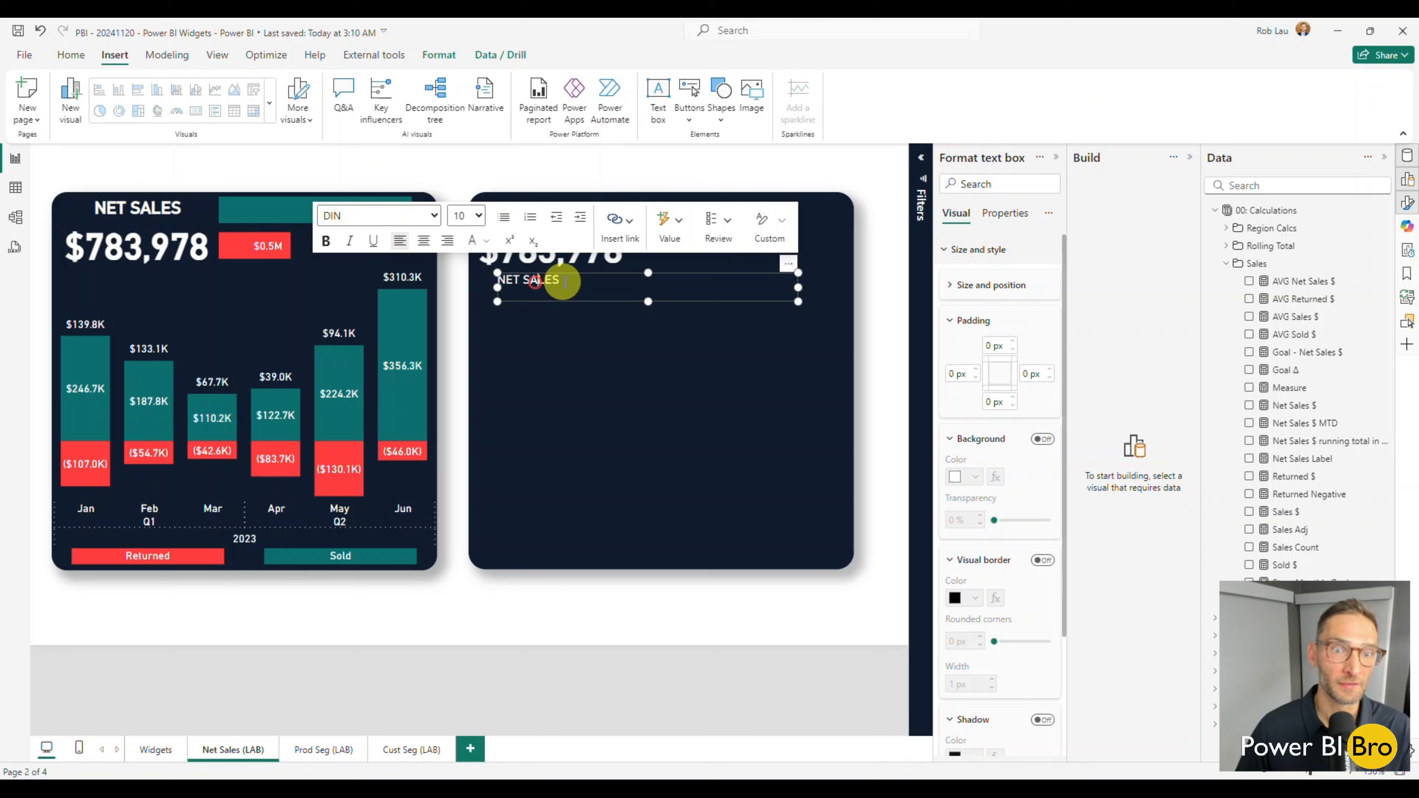
{"action": "left_click_drag", "start_coordinate": [564, 281], "coordinate": [494, 283]}
{"action": "left_click", "coordinate": [513, 284]}
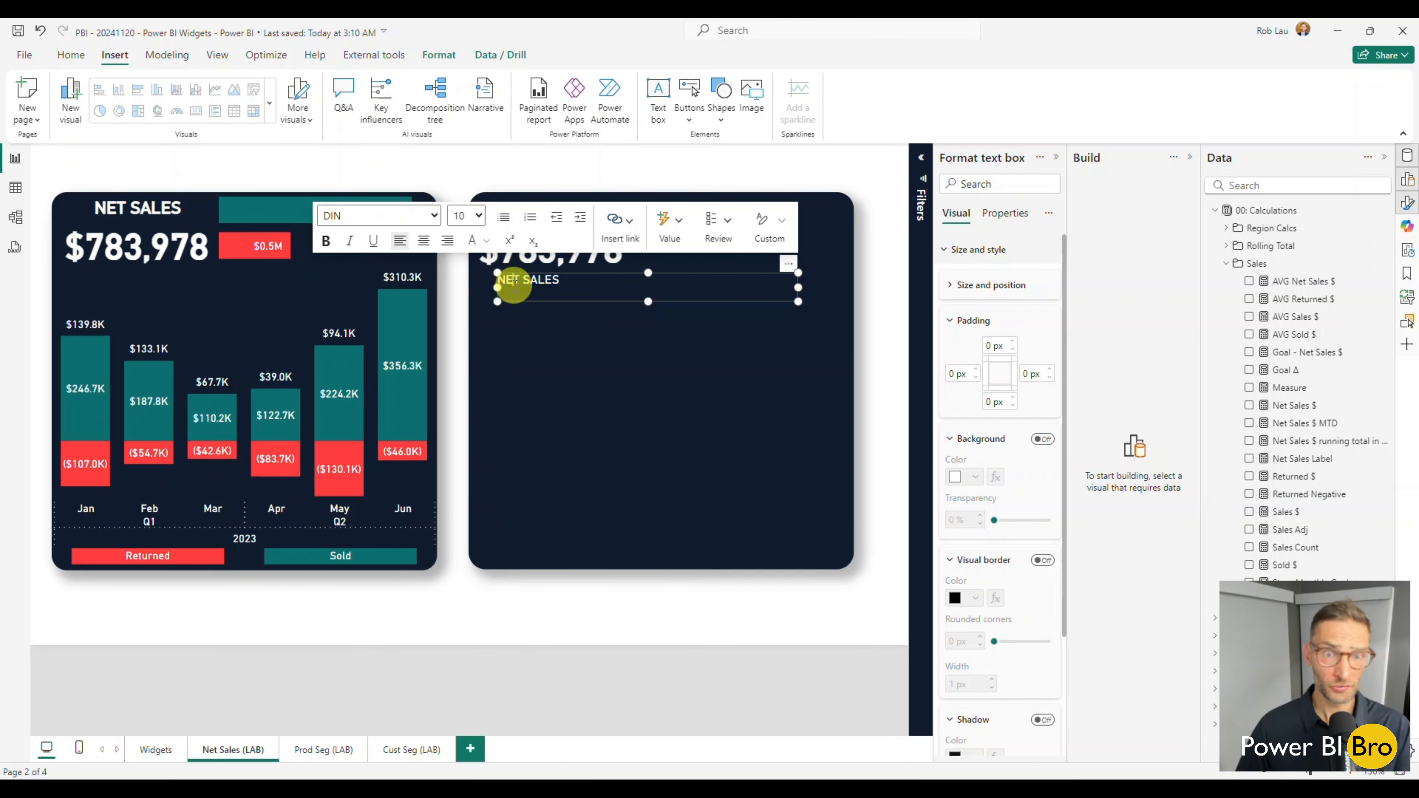
{"action": "triple_click", "coordinate": [511, 282]}
{"action": "left_click", "coordinate": [480, 217]}
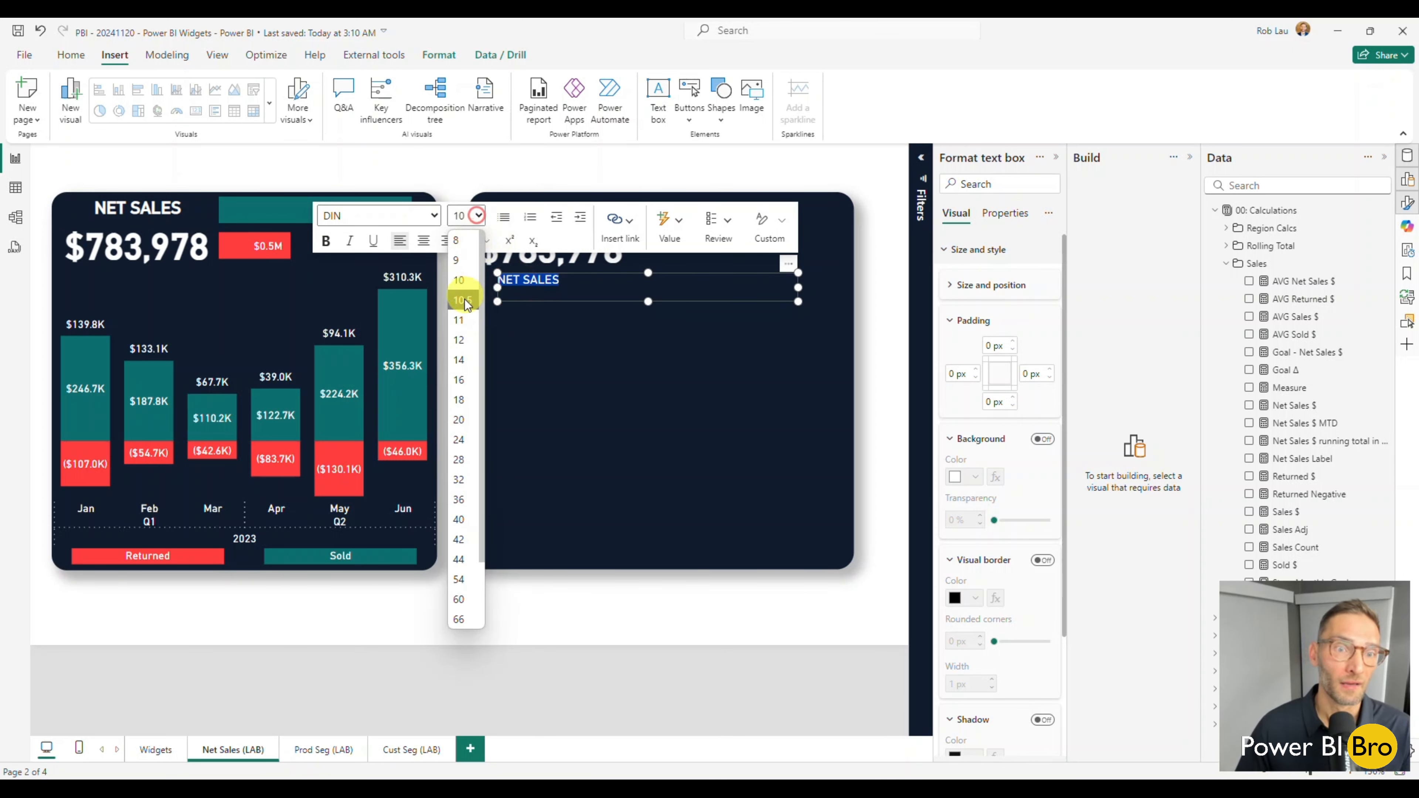
{"action": "left_click", "coordinate": [462, 353]}
{"action": "left_click", "coordinate": [326, 241]}
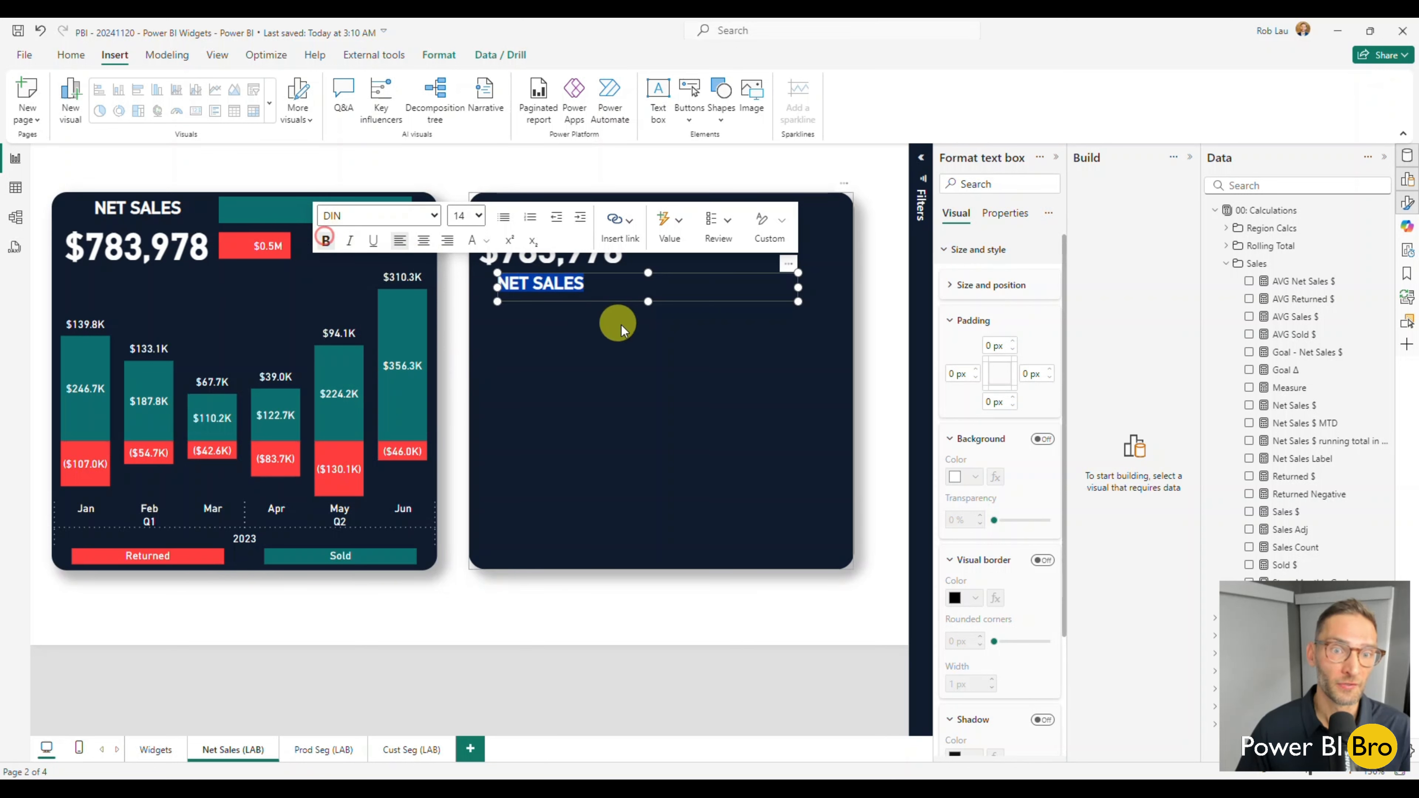
{"action": "left_click", "coordinate": [603, 304]}
{"action": "left_click", "coordinate": [610, 615]}
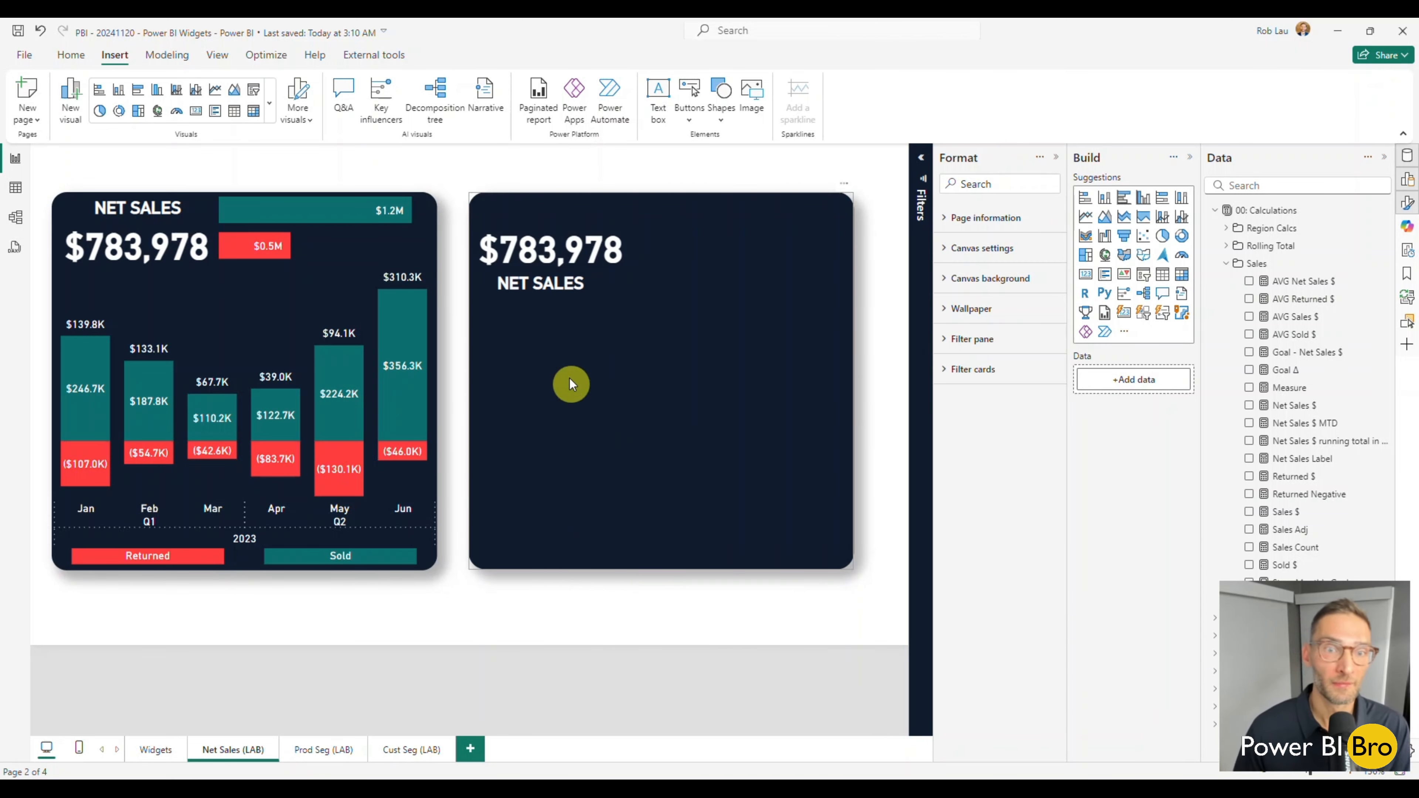
Try to grab the NET SALES text box by its edge to move it over the navy shape.
{"action": "left_click", "coordinate": [545, 294]}
{"action": "left_click", "coordinate": [545, 296]}
{"action": "left_click", "coordinate": [561, 300]}
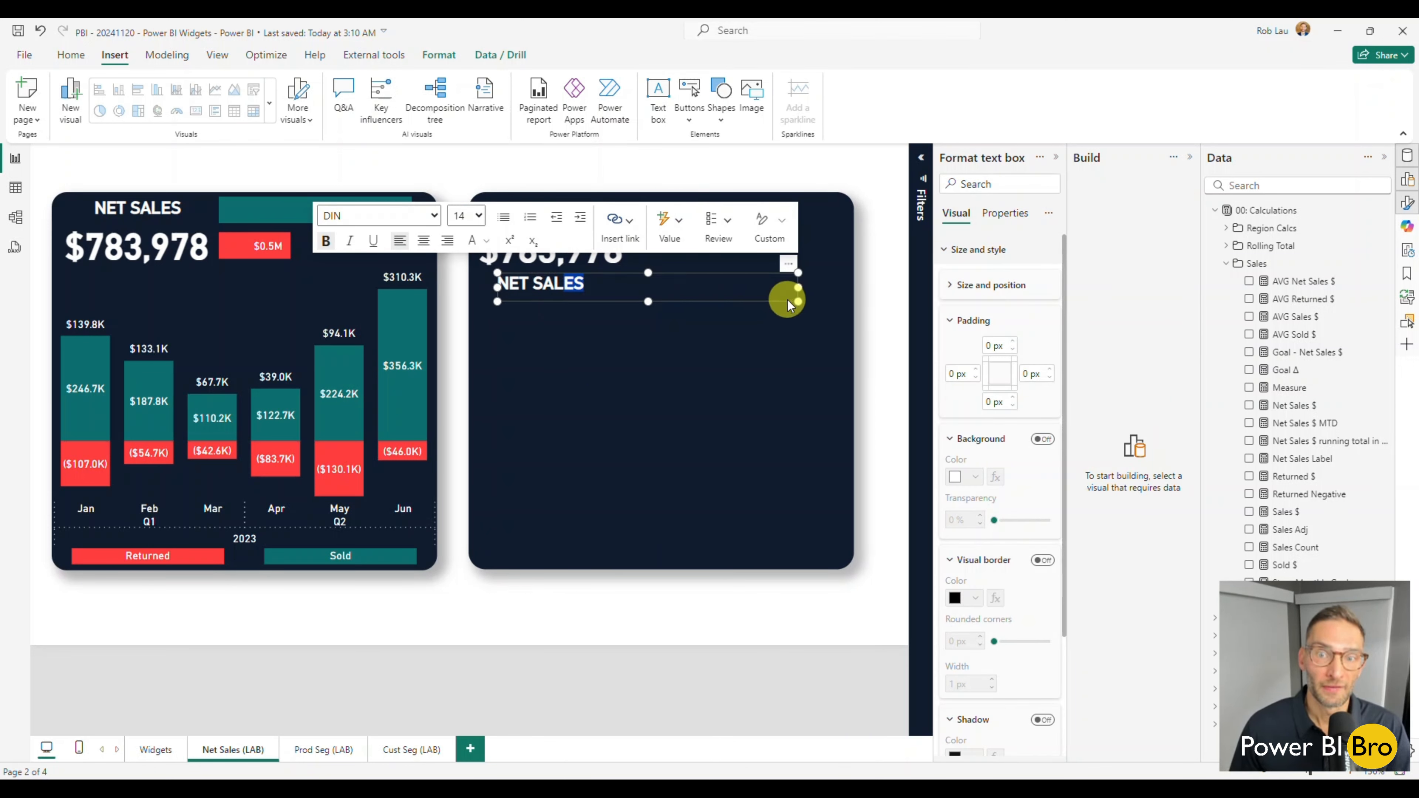
{"action": "left_click", "coordinate": [705, 334]}
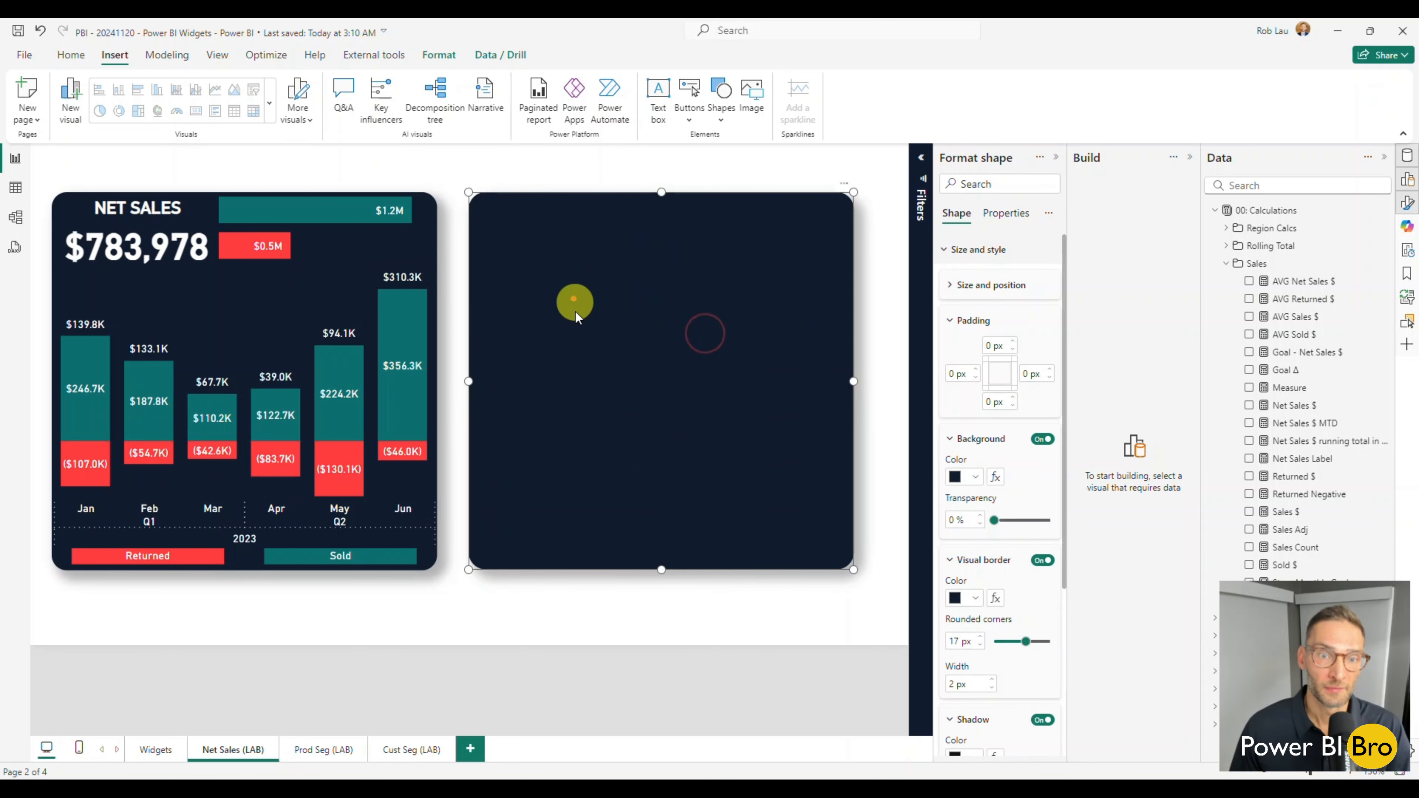
{"action": "left_click", "coordinate": [532, 601]}
{"action": "left_click", "coordinate": [523, 284]}
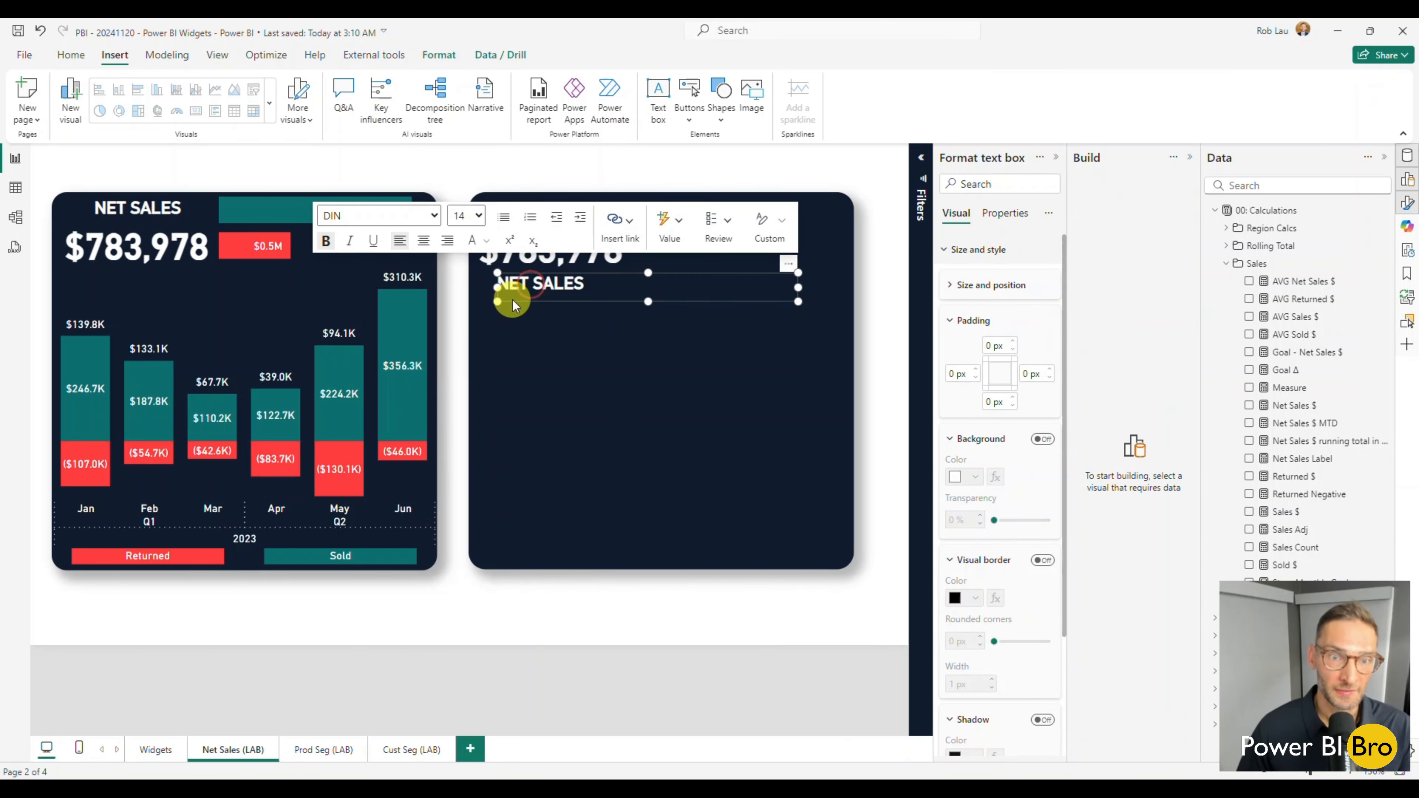
{"action": "left_click", "coordinate": [536, 303]}
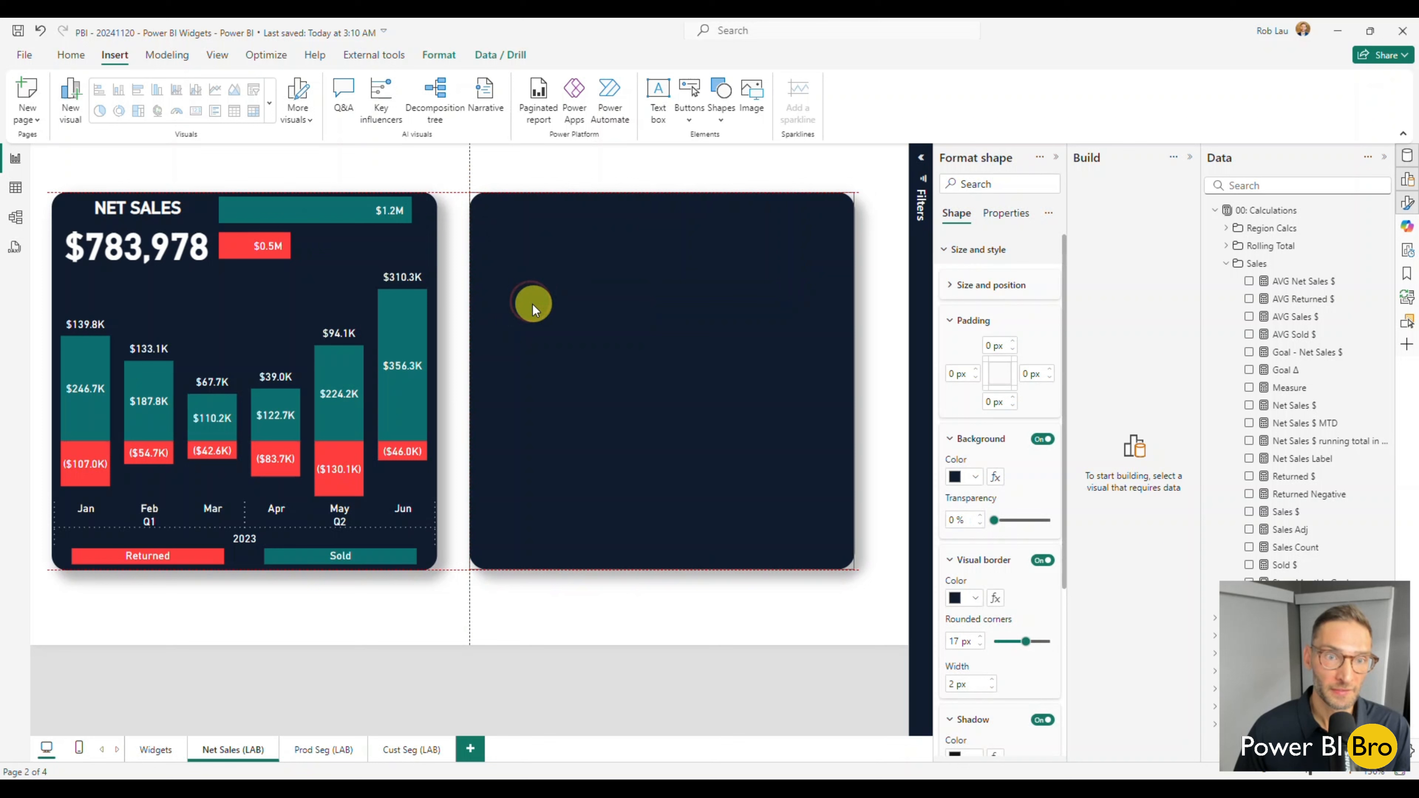
{"action": "left_click", "coordinate": [543, 288]}
{"action": "left_click", "coordinate": [515, 582]}
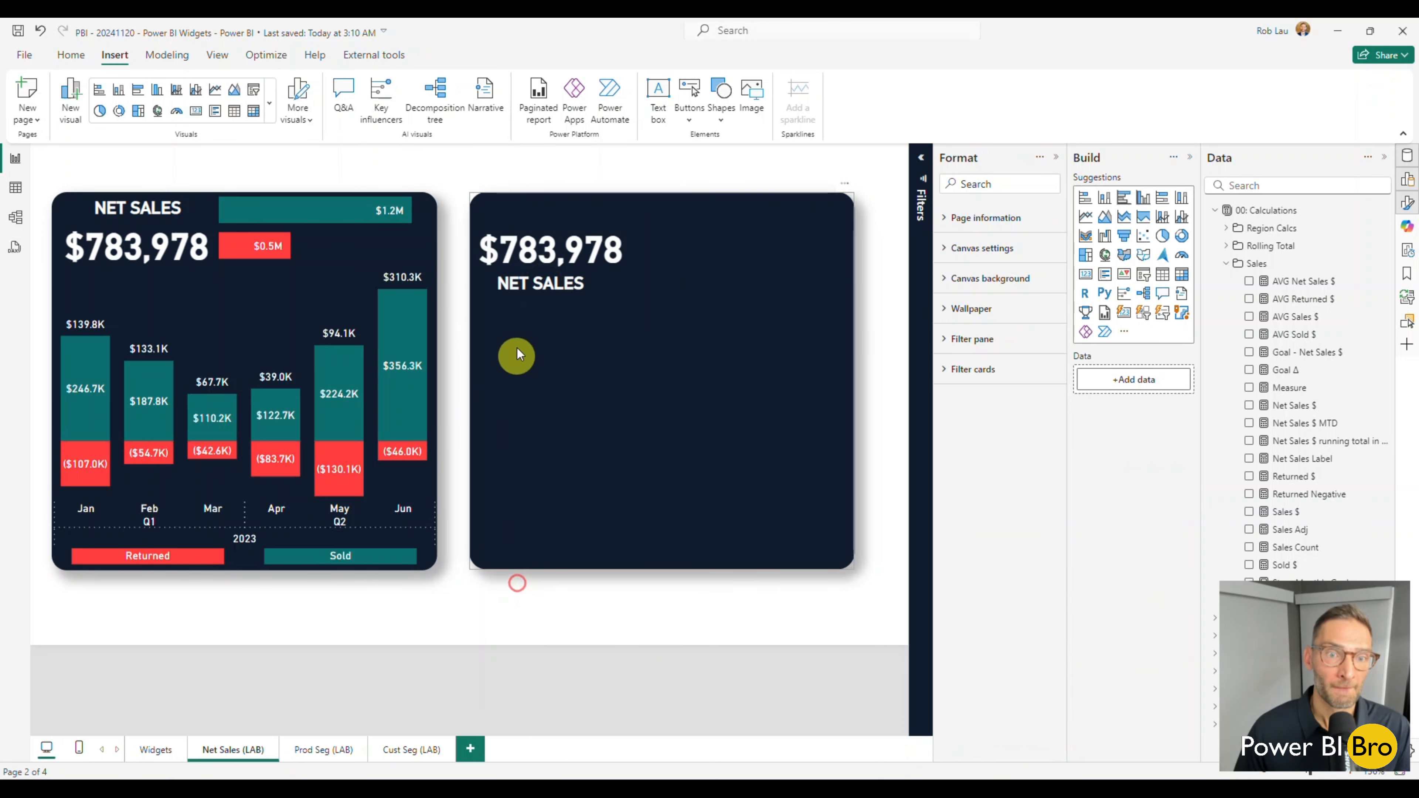
{"action": "left_click", "coordinate": [531, 293]}
{"action": "left_click", "coordinate": [520, 271]}
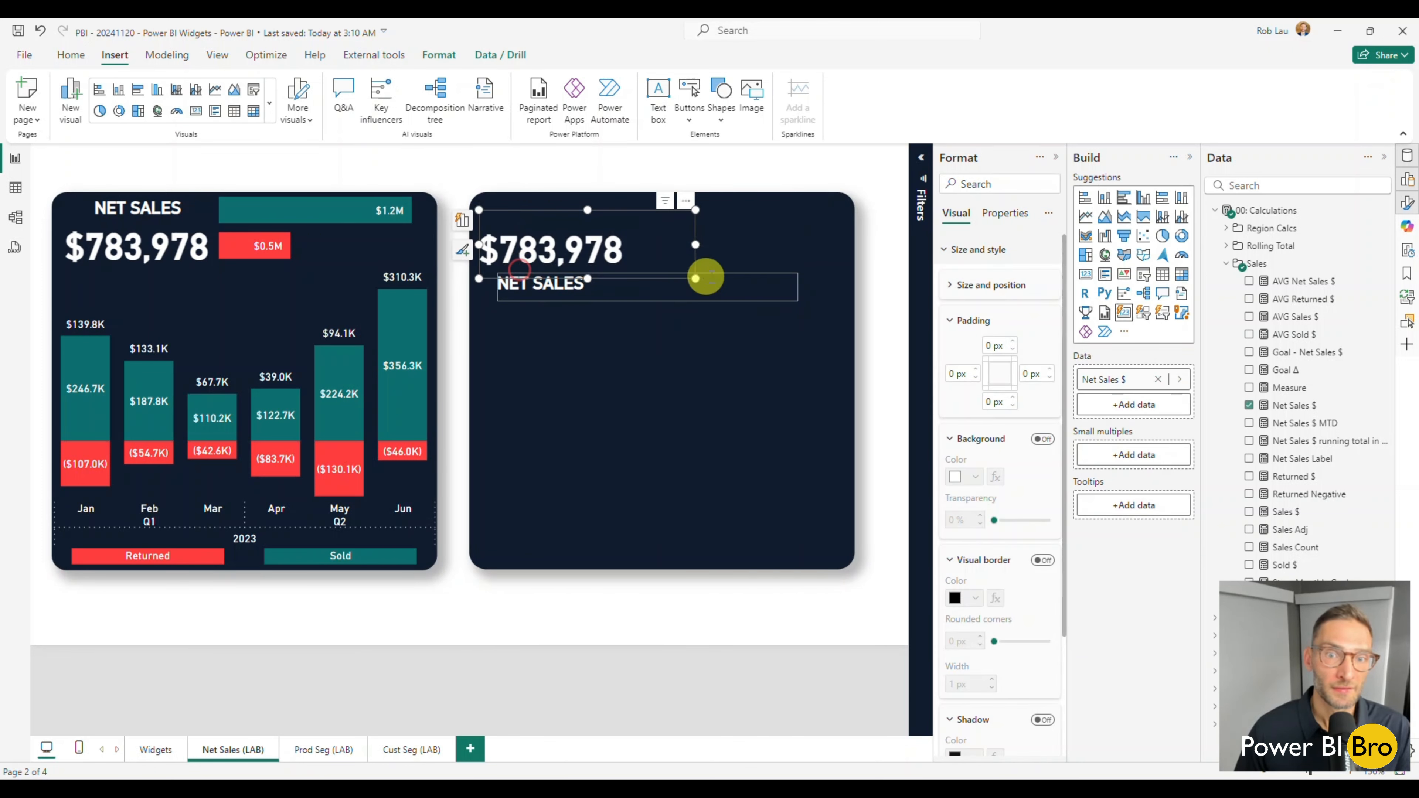
{"action": "left_click", "coordinate": [719, 281]}
{"action": "left_click", "coordinate": [742, 273]}
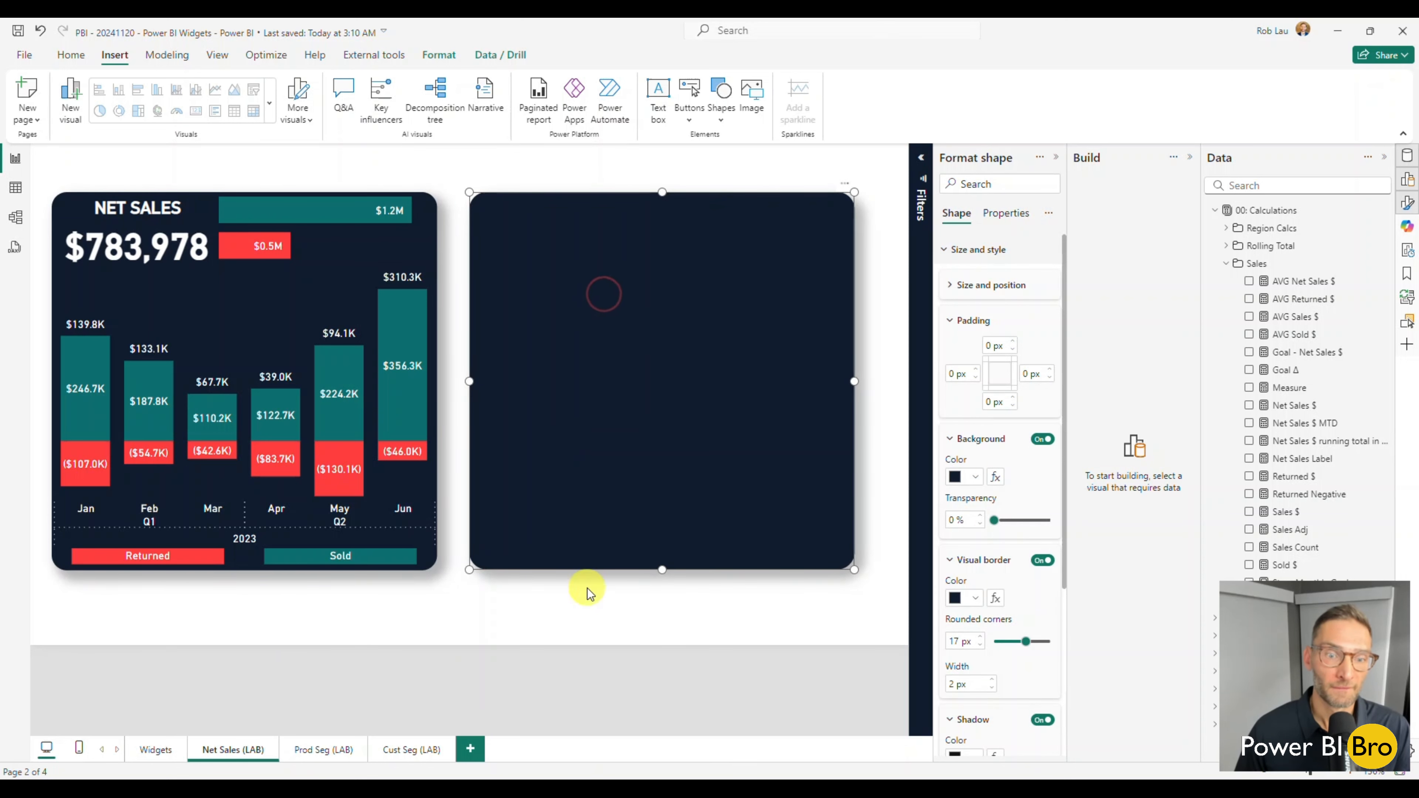
{"action": "left_click", "coordinate": [579, 618]}
{"action": "left_click", "coordinate": [544, 285]}
{"action": "left_click", "coordinate": [542, 292]}
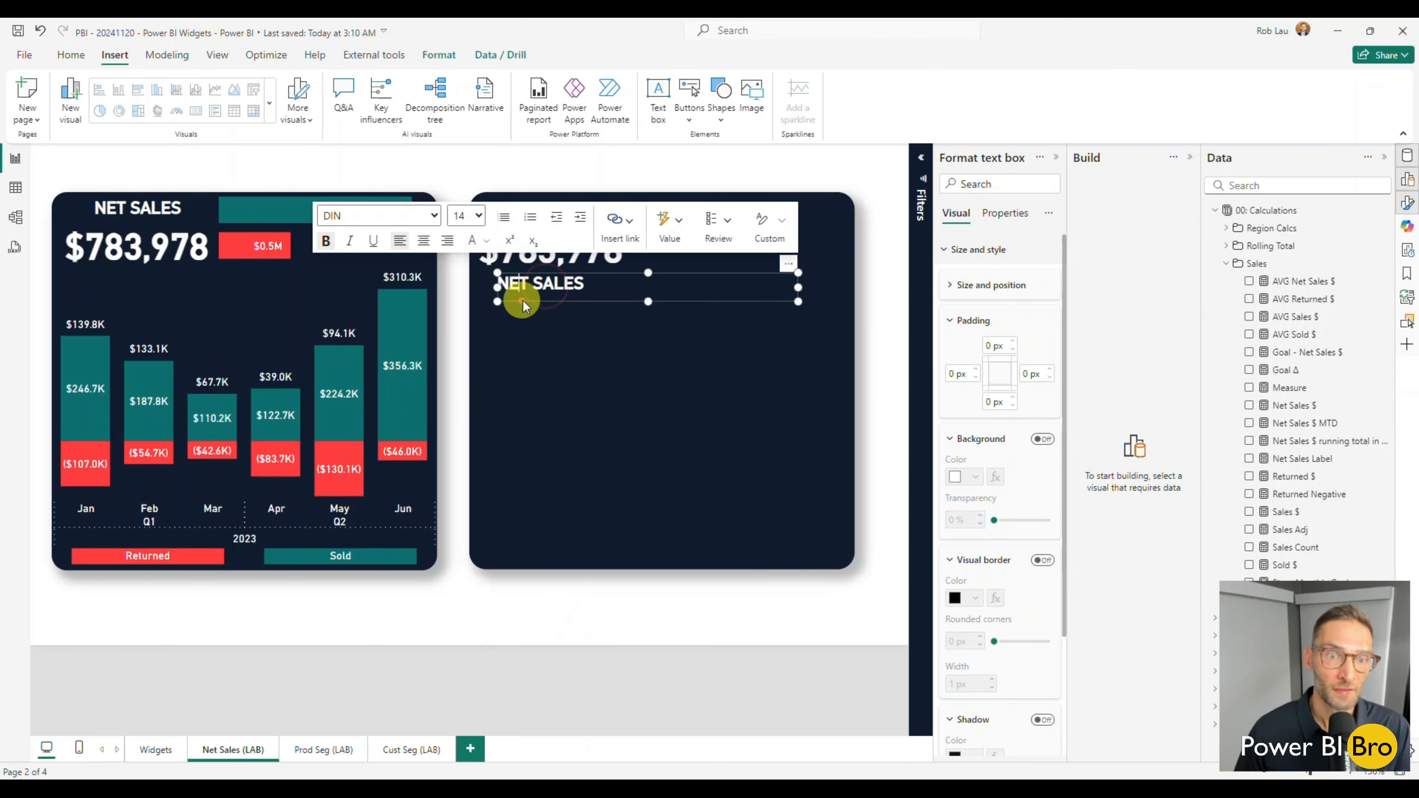
{"action": "left_click_drag", "start_coordinate": [551, 301], "coordinate": [690, 397]}
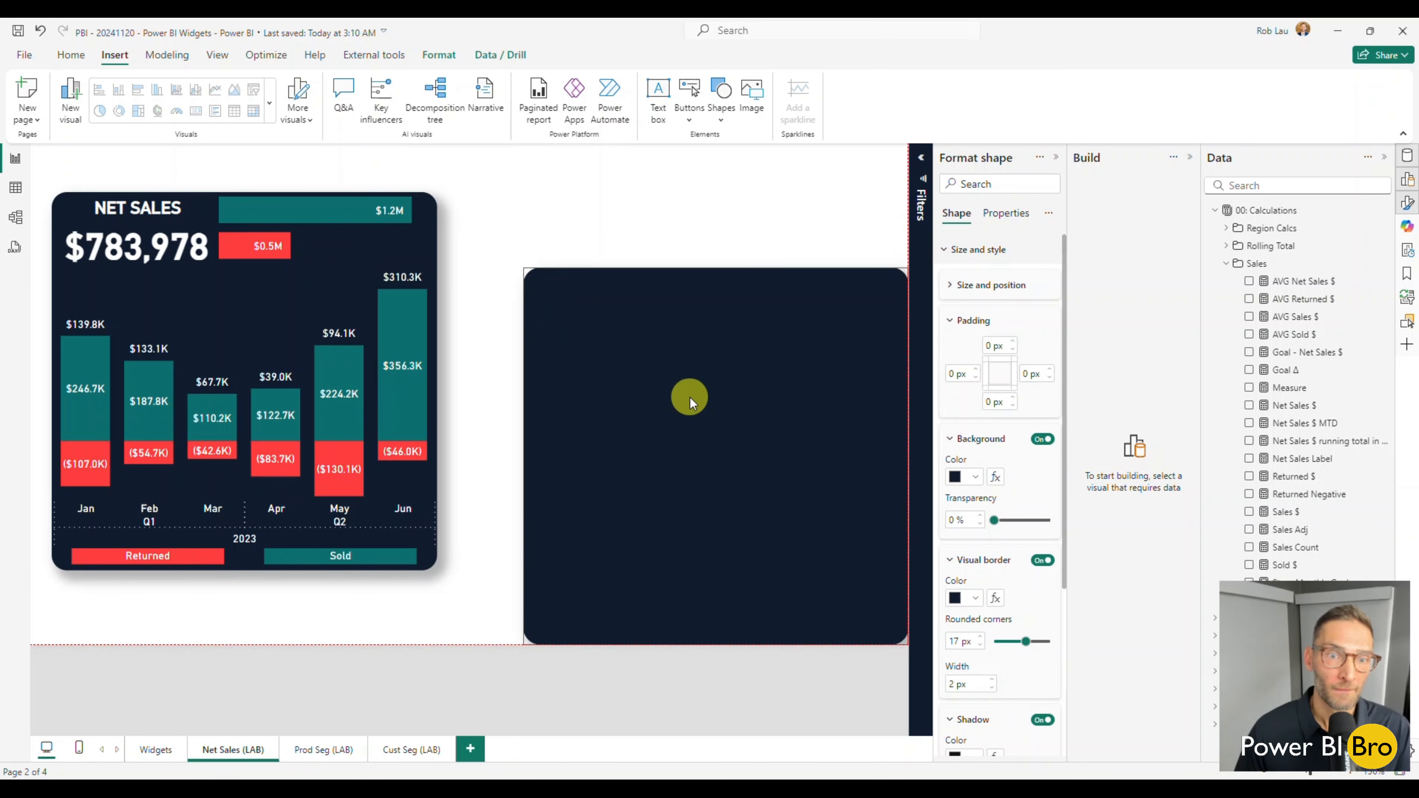
{"action": "left_click", "coordinate": [481, 297]}
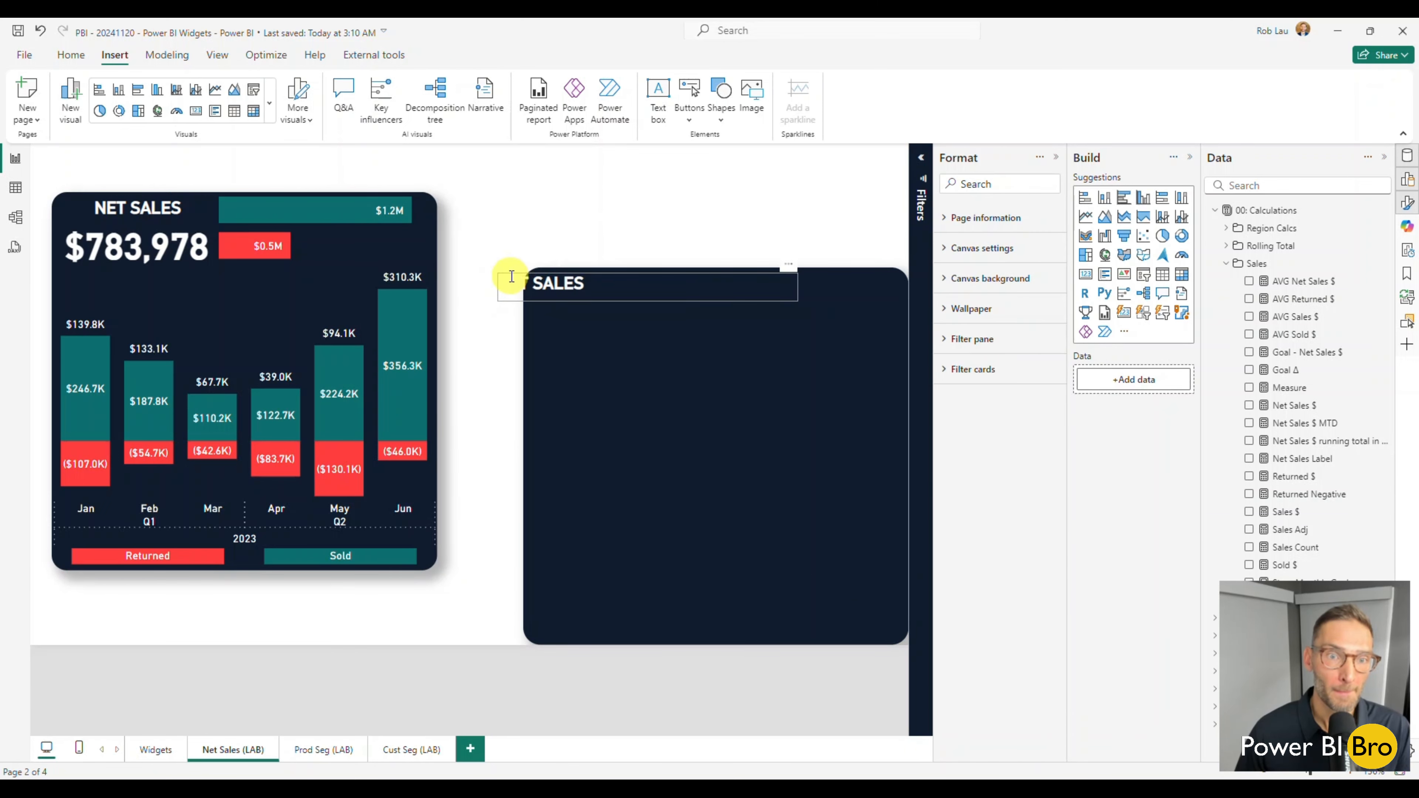
{"action": "left_click", "coordinate": [507, 294]}
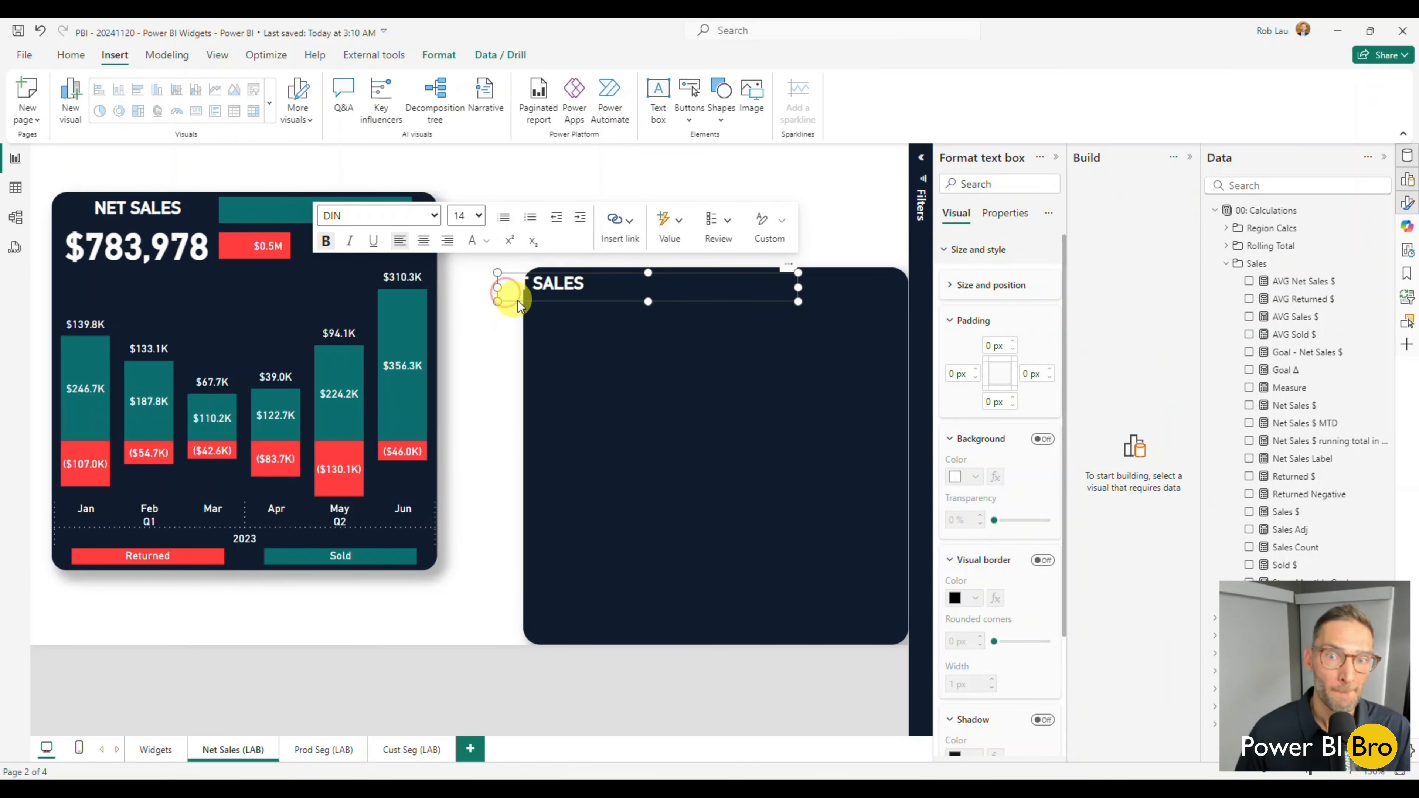
{"action": "left_click", "coordinate": [584, 304]}
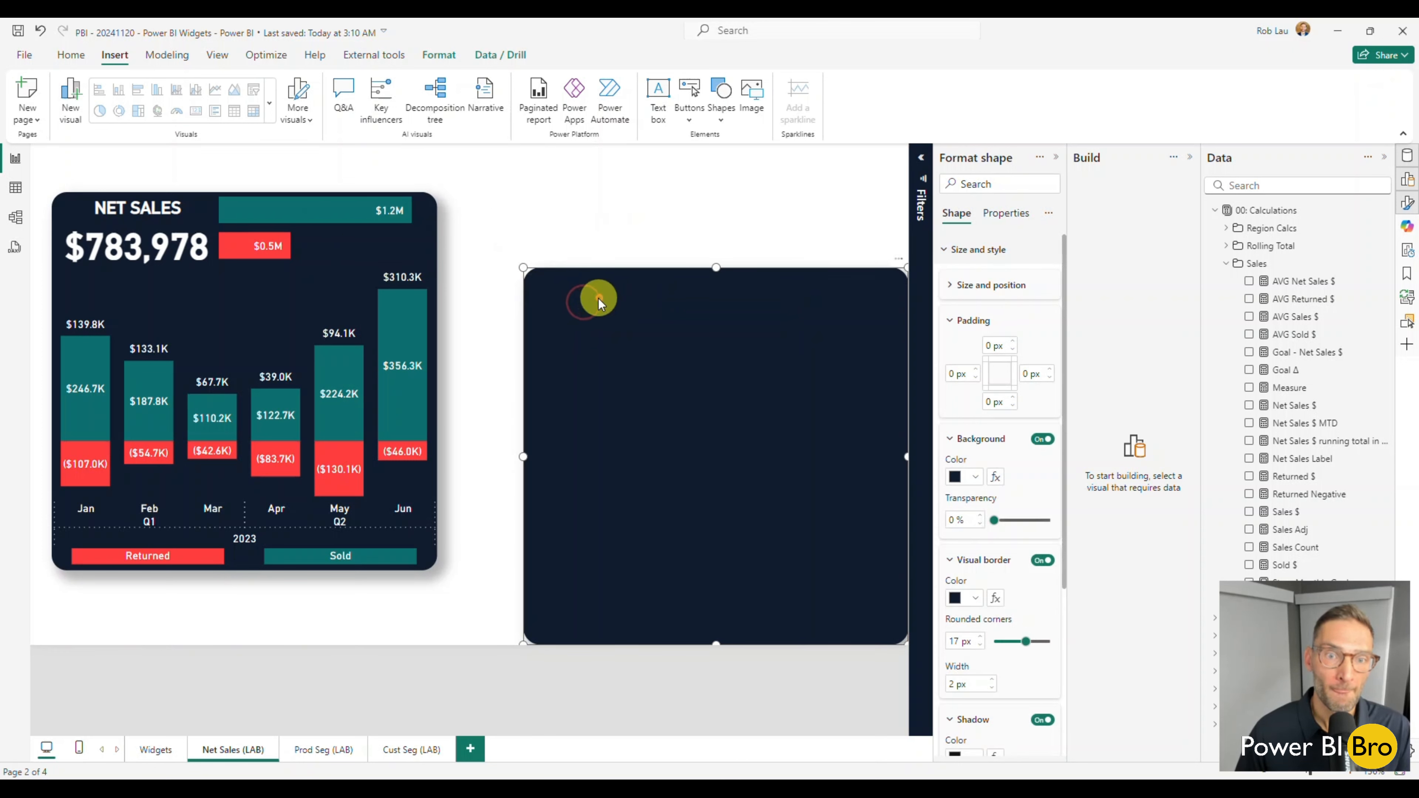
{"action": "left_click_drag", "start_coordinate": [572, 361], "coordinate": [519, 286]}
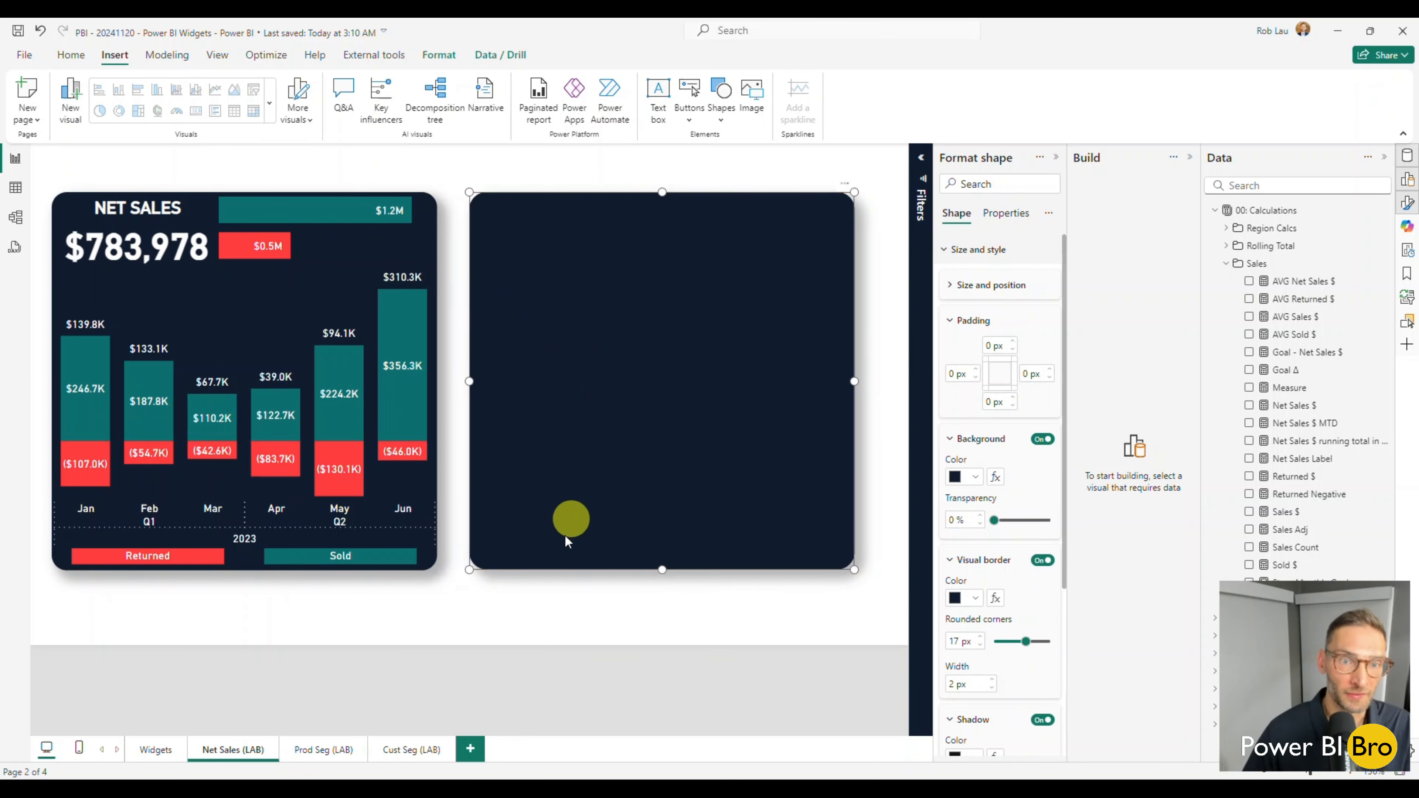
Deselect the navy shape and nudge the Net Sales $ card slightly right and up within it.
{"action": "left_click", "coordinate": [556, 586]}
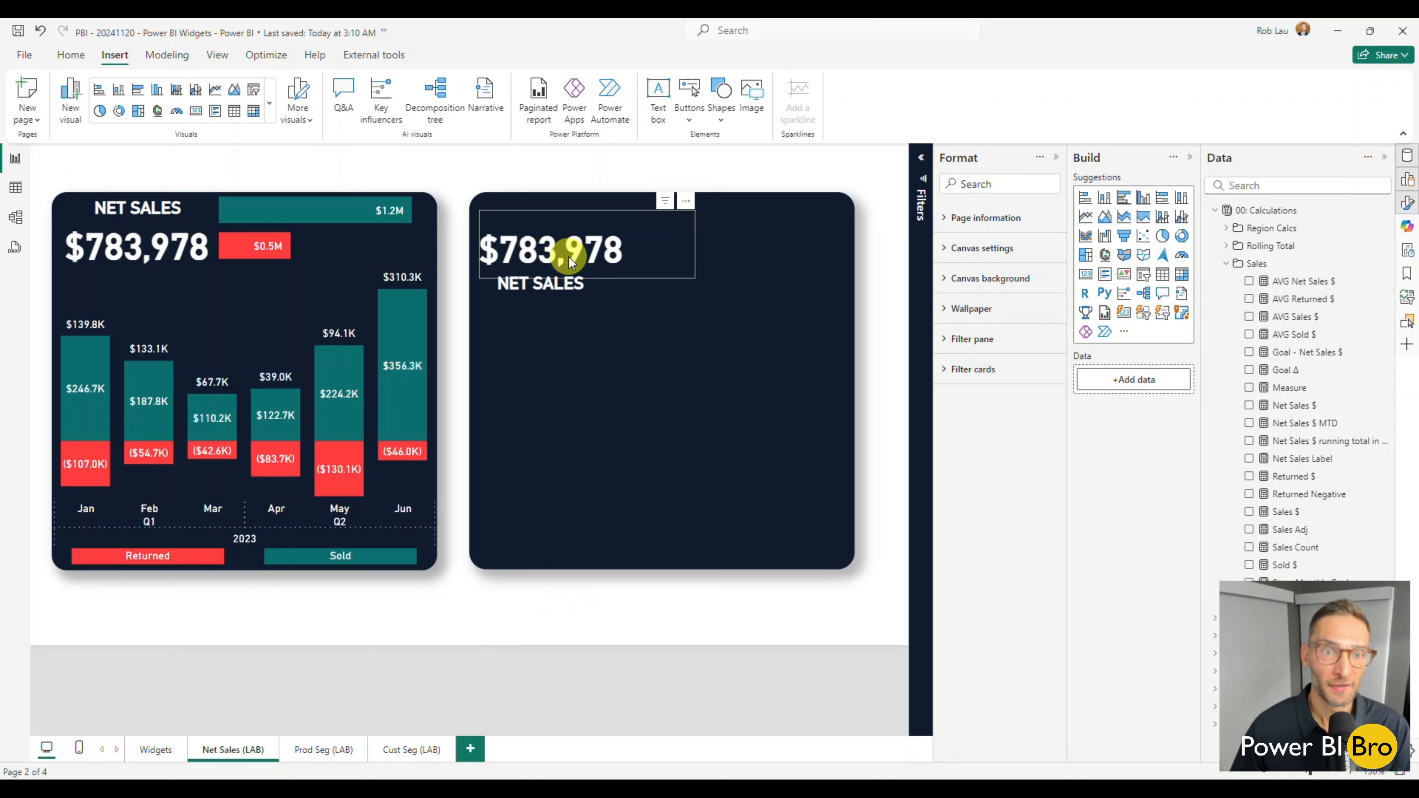
{"action": "mouse_move", "coordinate": [635, 277]}
{"action": "left_mouse_down"}
{"action": "mouse_move", "coordinate": [674, 275]}
{"action": "mouse_move", "coordinate": [650, 275]}
{"action": "left_mouse_up"}
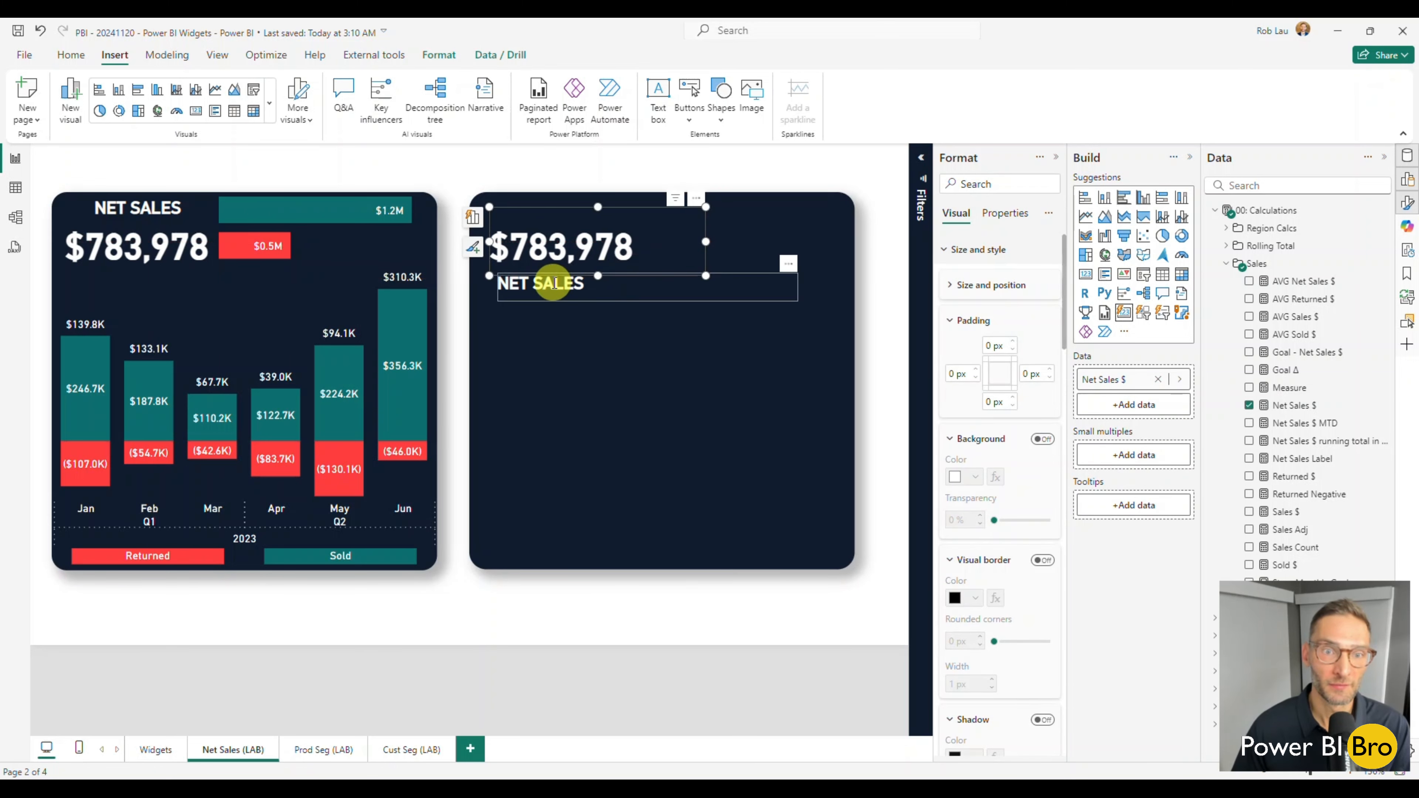
Narrow the NET SALES text box from its right edge to roughly the Net Sales $ card's width, and deselect it.
{"action": "left_click", "coordinate": [621, 297]}
{"action": "left_click", "coordinate": [641, 299]}
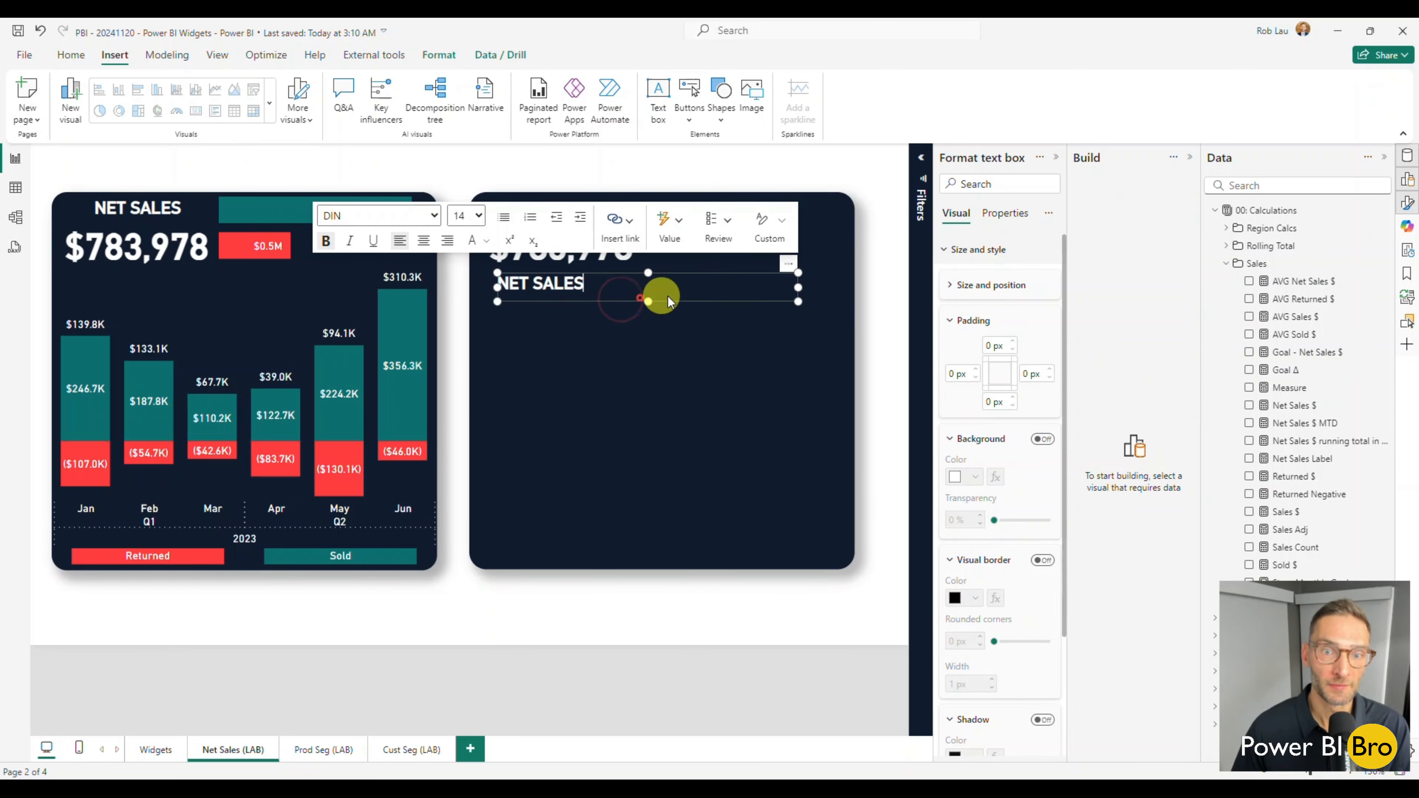
{"action": "left_click", "coordinate": [697, 296]}
{"action": "left_click", "coordinate": [742, 298]}
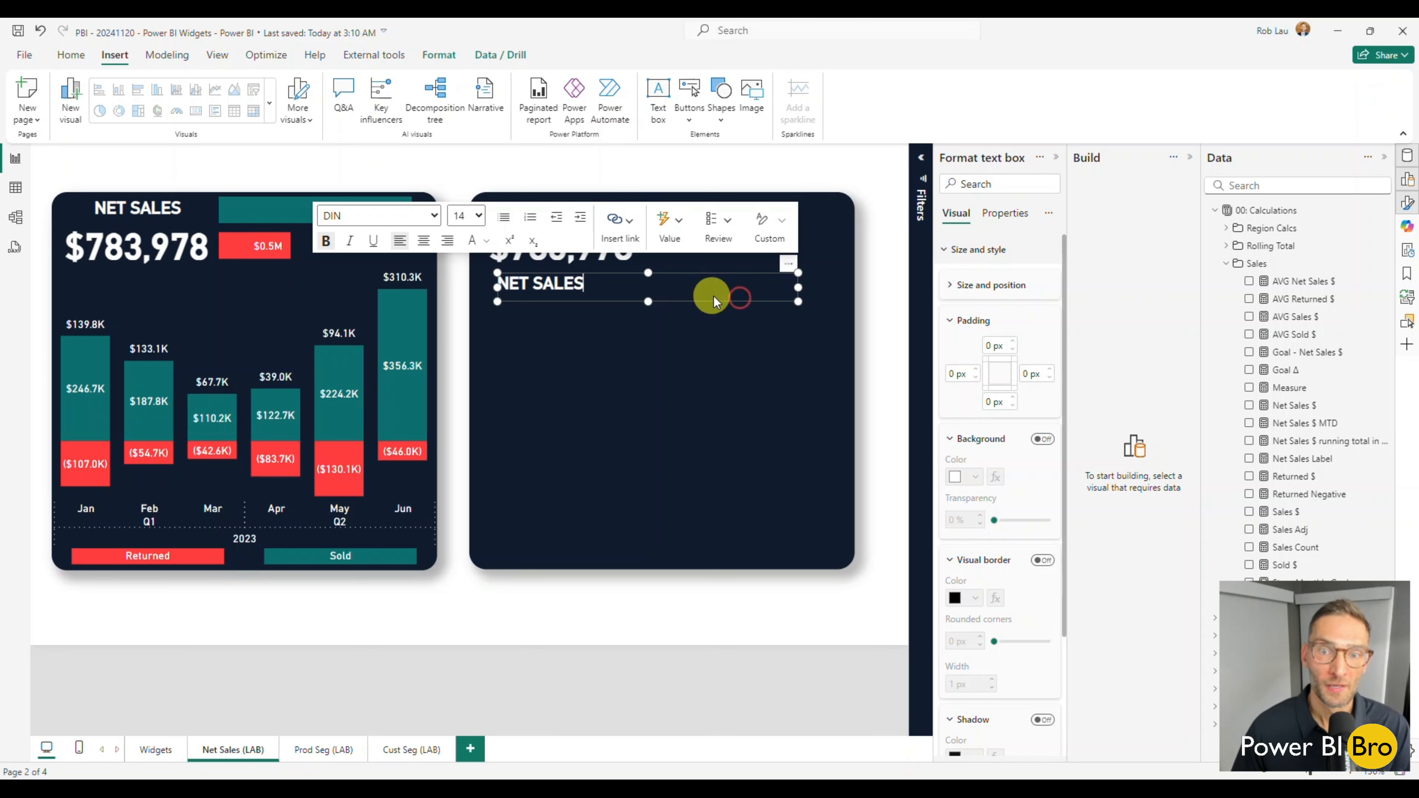
{"action": "left_click", "coordinate": [716, 299]}
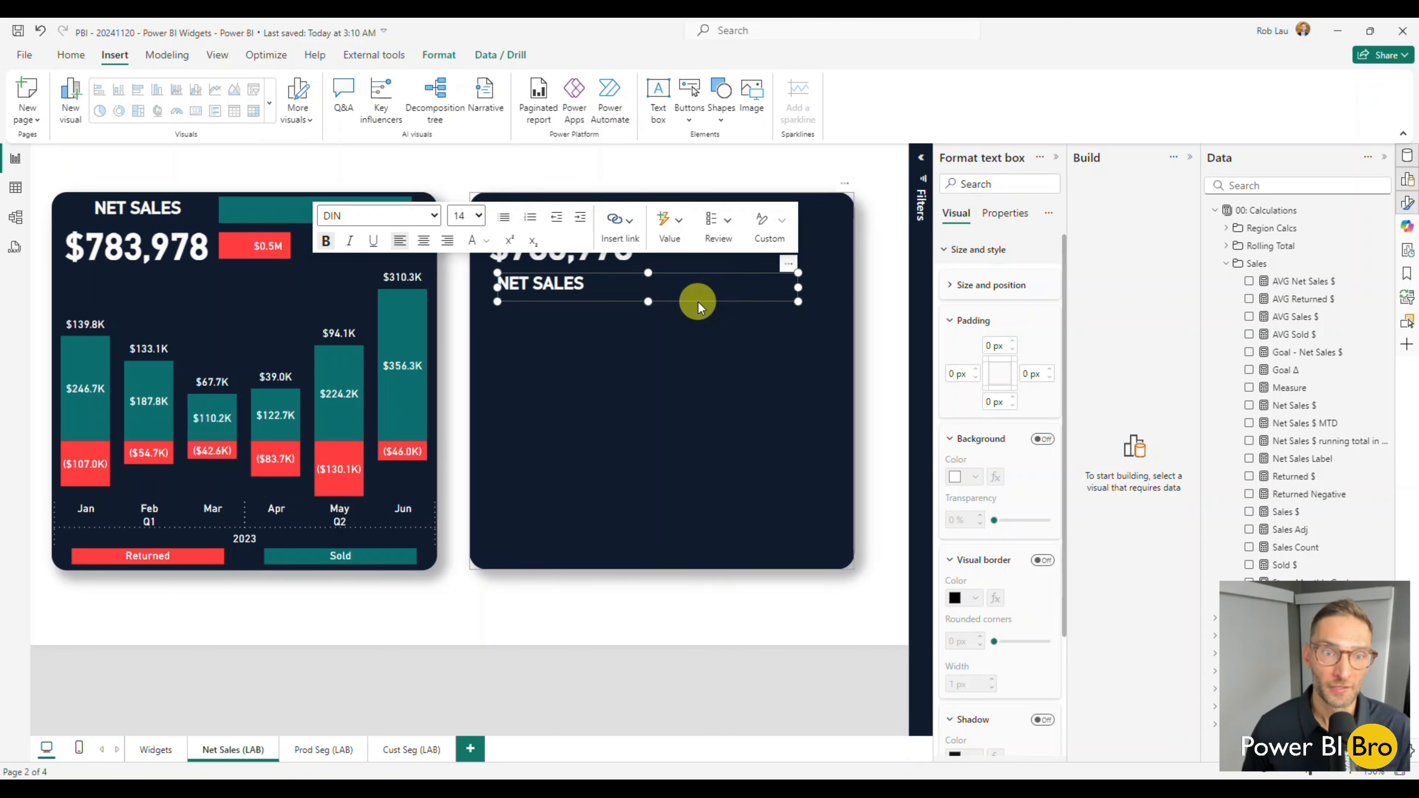
{"action": "left_click", "coordinate": [955, 250]}
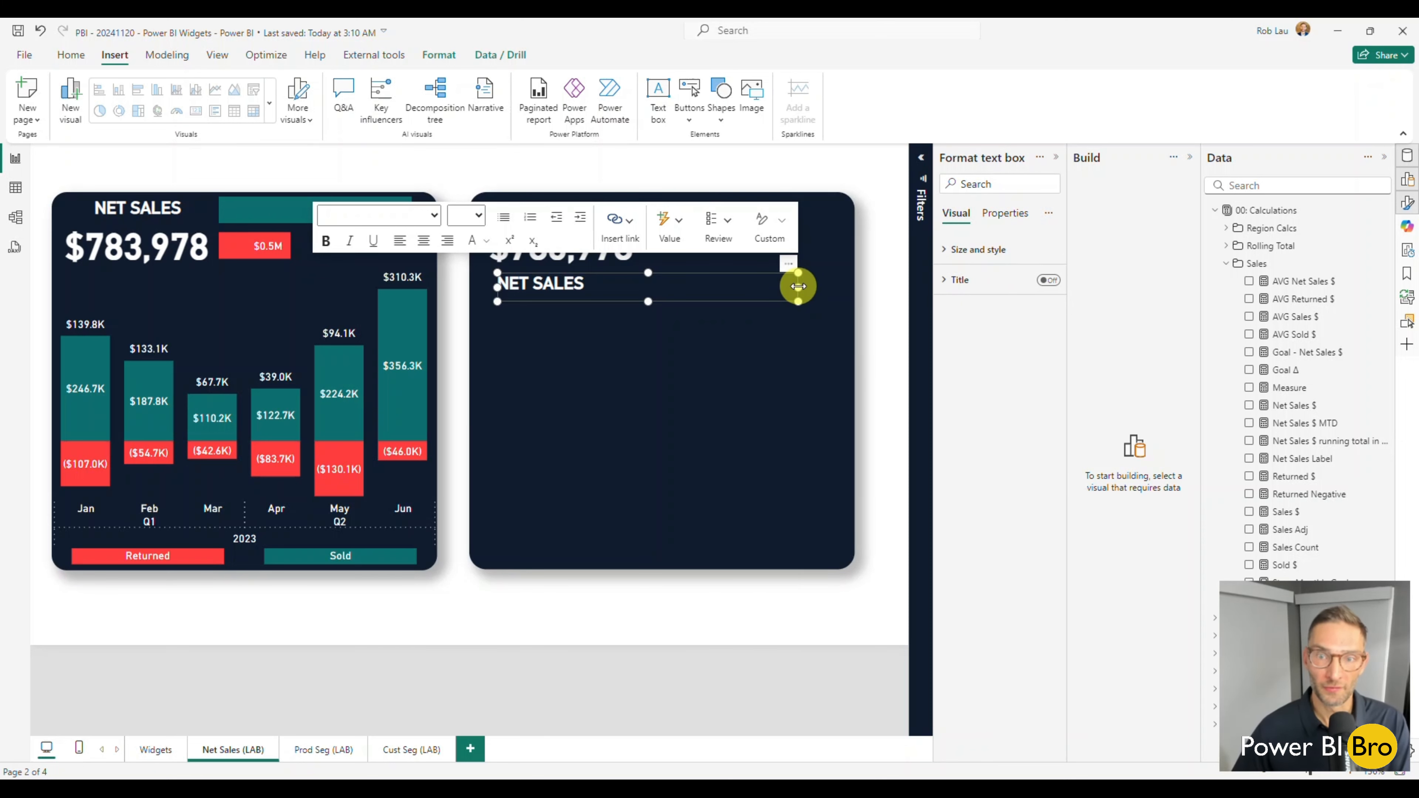
{"action": "left_click_drag", "start_coordinate": [798, 286], "coordinate": [712, 285]}
{"action": "left_click", "coordinate": [681, 300]}
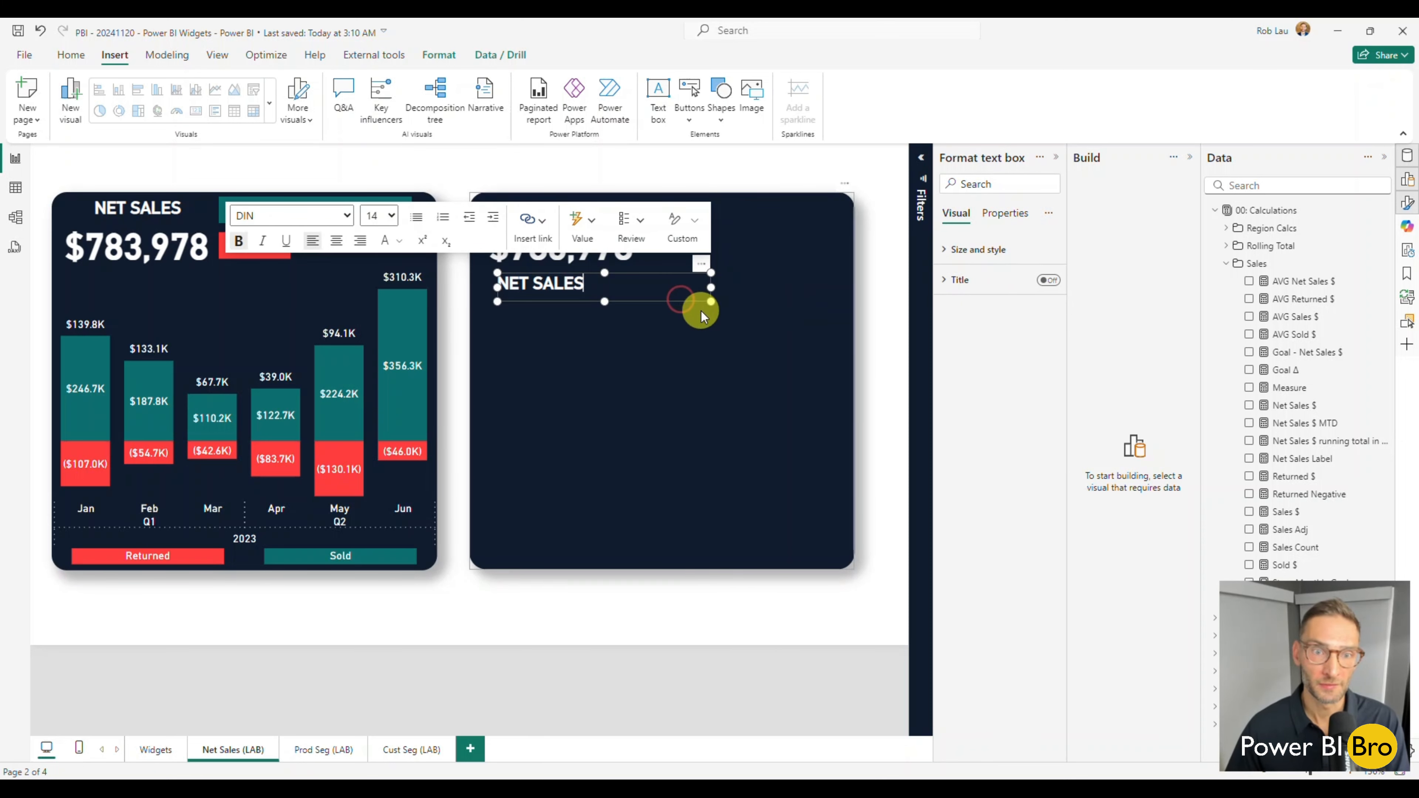
{"action": "left_click", "coordinate": [559, 630]}
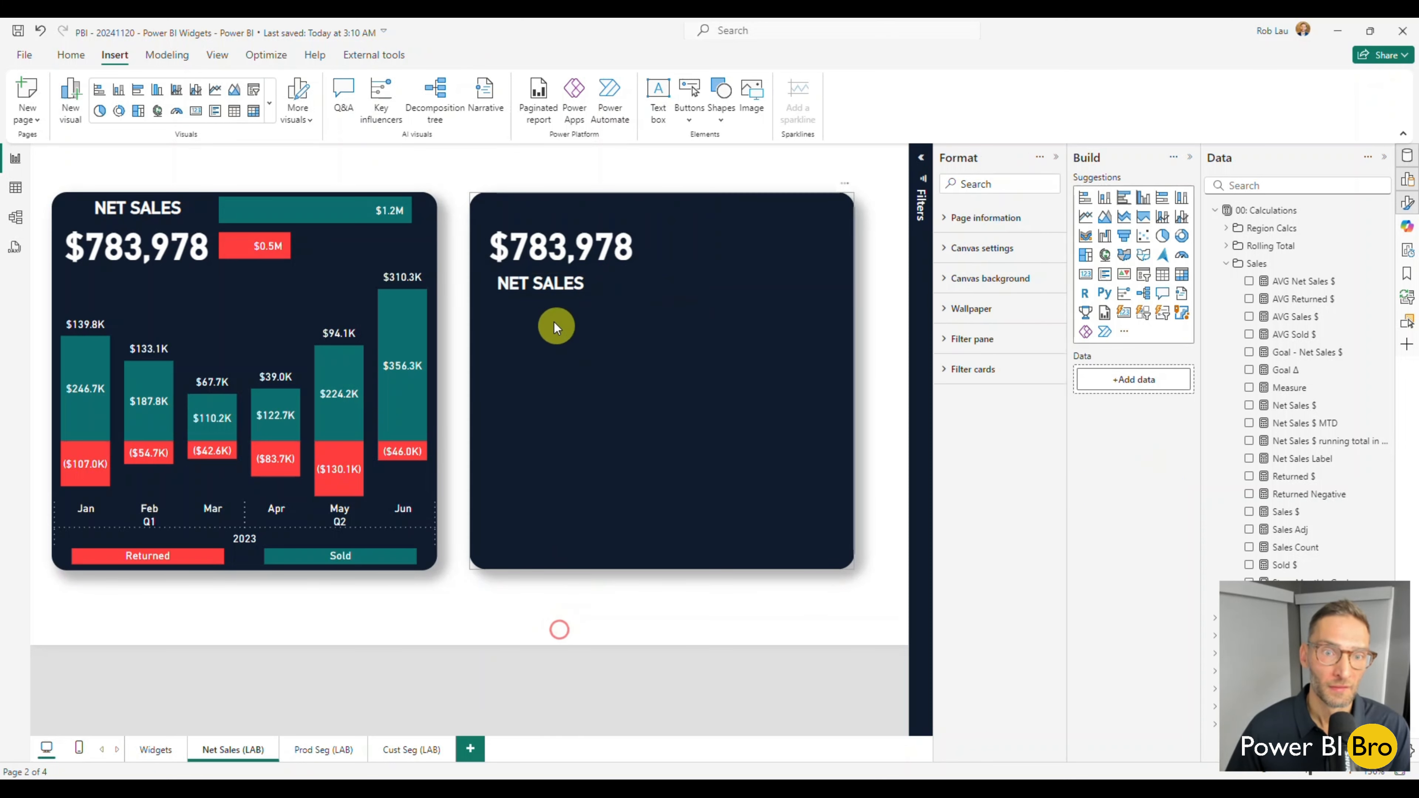
Extend the NET SALES text box upward to the navy shape's upper edge, then shorten it to one line above the $783,978 value and deselect it.
{"action": "left_click", "coordinate": [523, 298]}
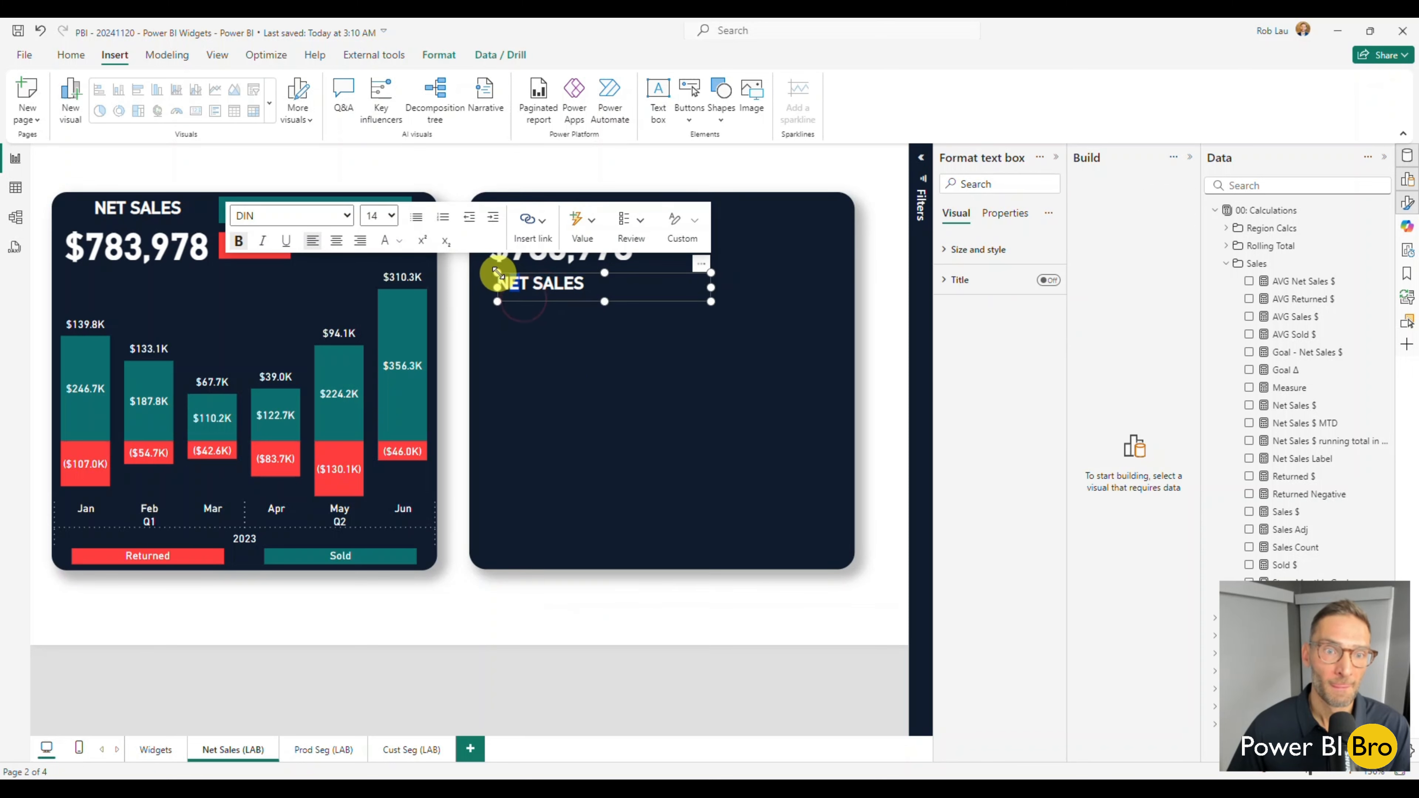
{"action": "left_click_drag", "start_coordinate": [497, 273], "coordinate": [492, 197]}
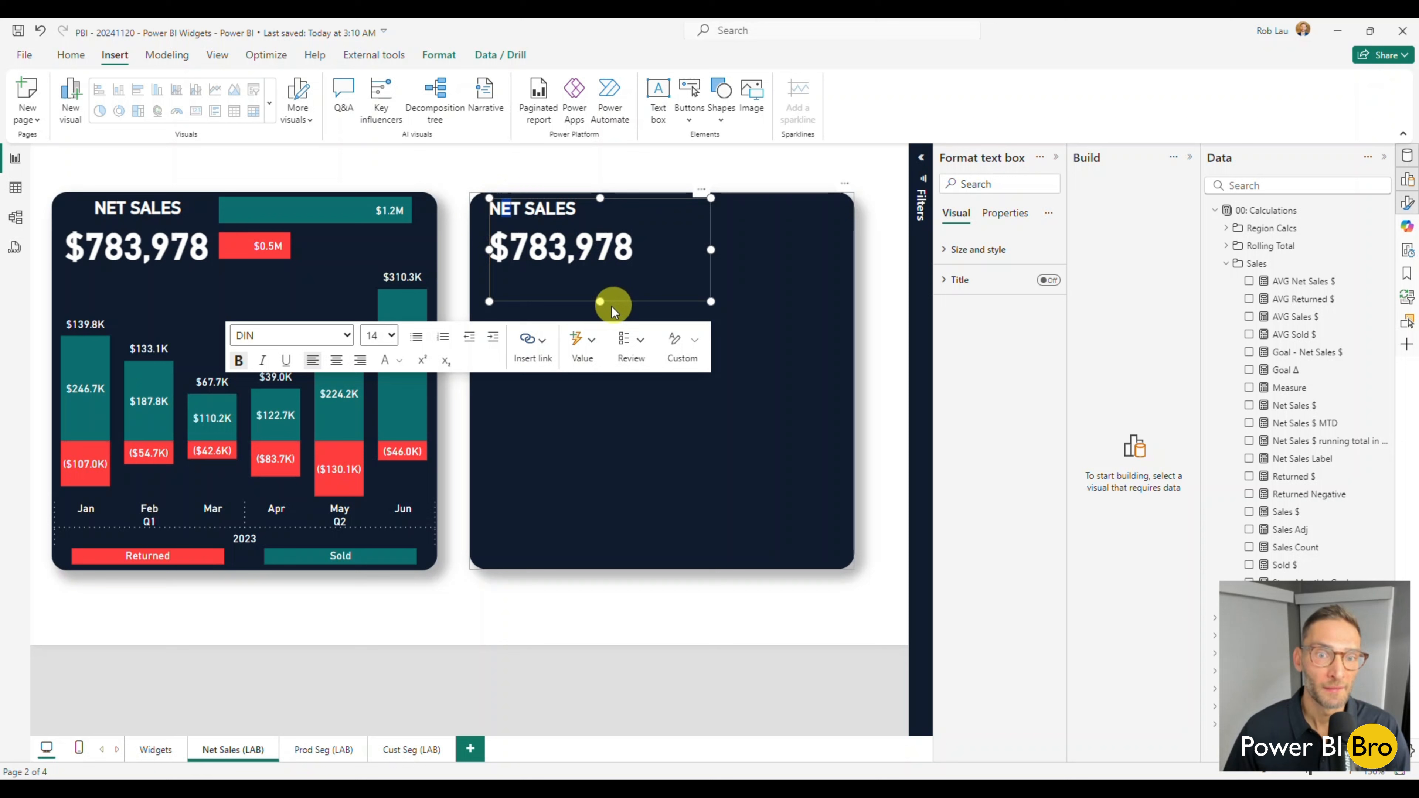
{"action": "left_click_drag", "start_coordinate": [612, 307], "coordinate": [600, 225]}
{"action": "left_click", "coordinate": [549, 622]}
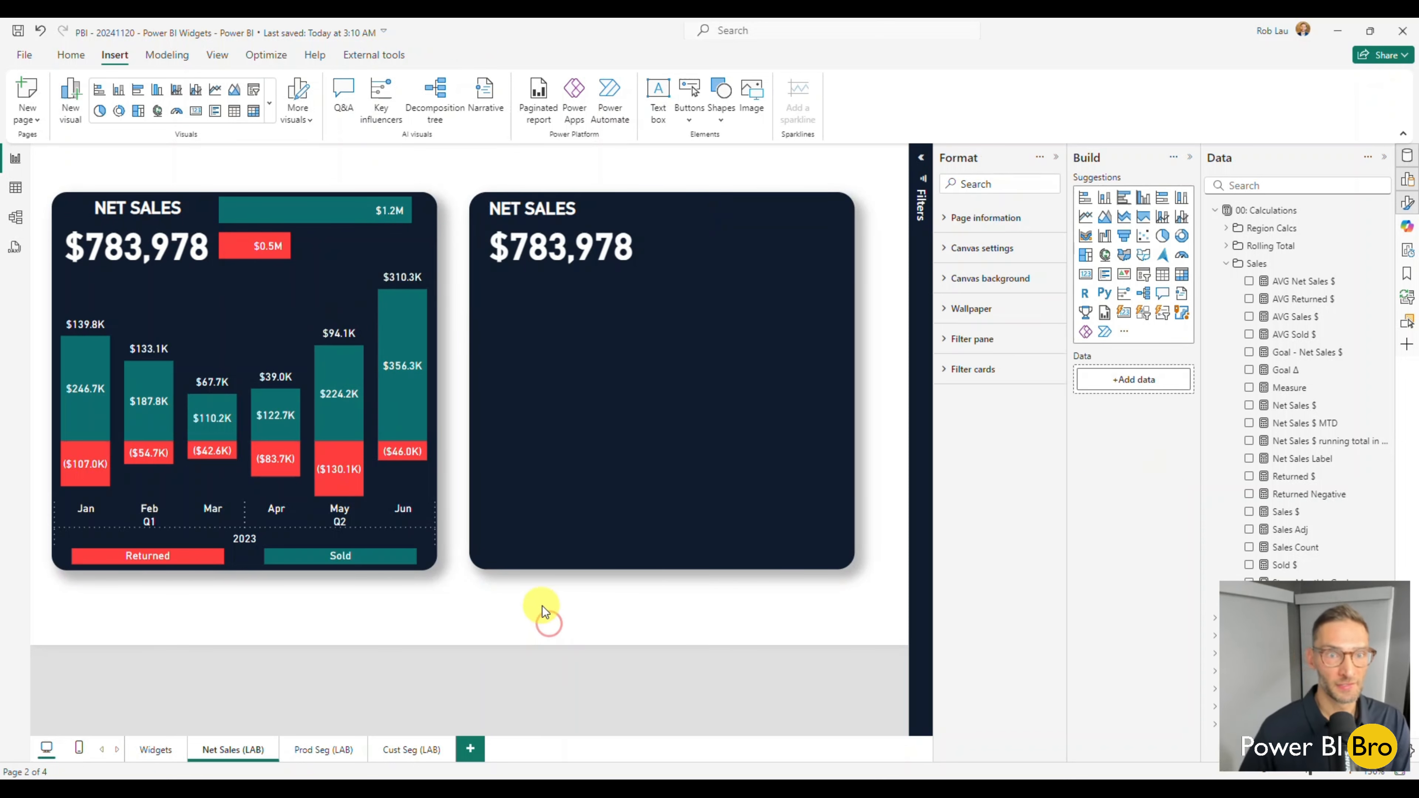
Center the NET SALES text and narrow its text box to the width of the $783,978 value, then deselect it.
{"action": "left_click", "coordinate": [557, 214]}
{"action": "left_click", "coordinate": [560, 213]}
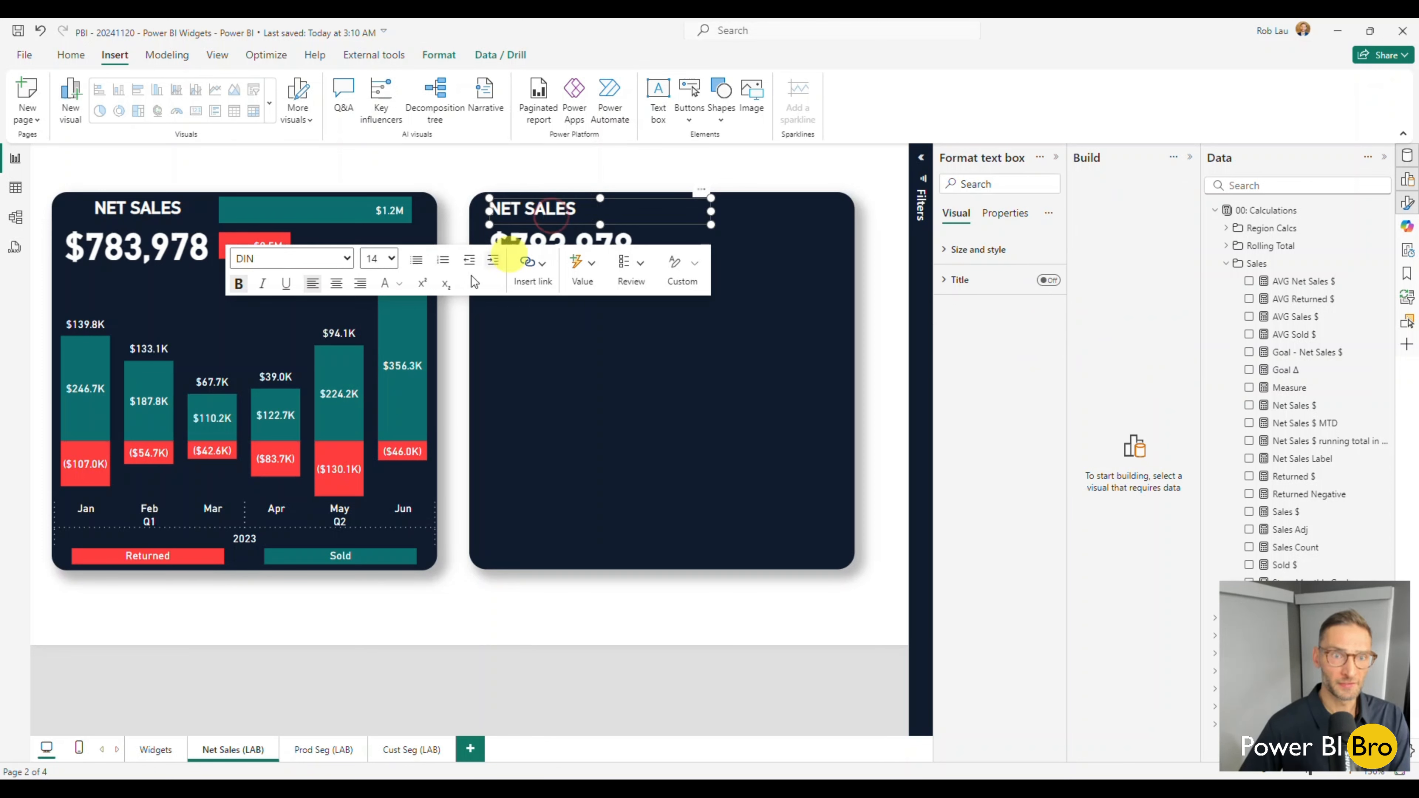
{"action": "left_click", "coordinate": [336, 283]}
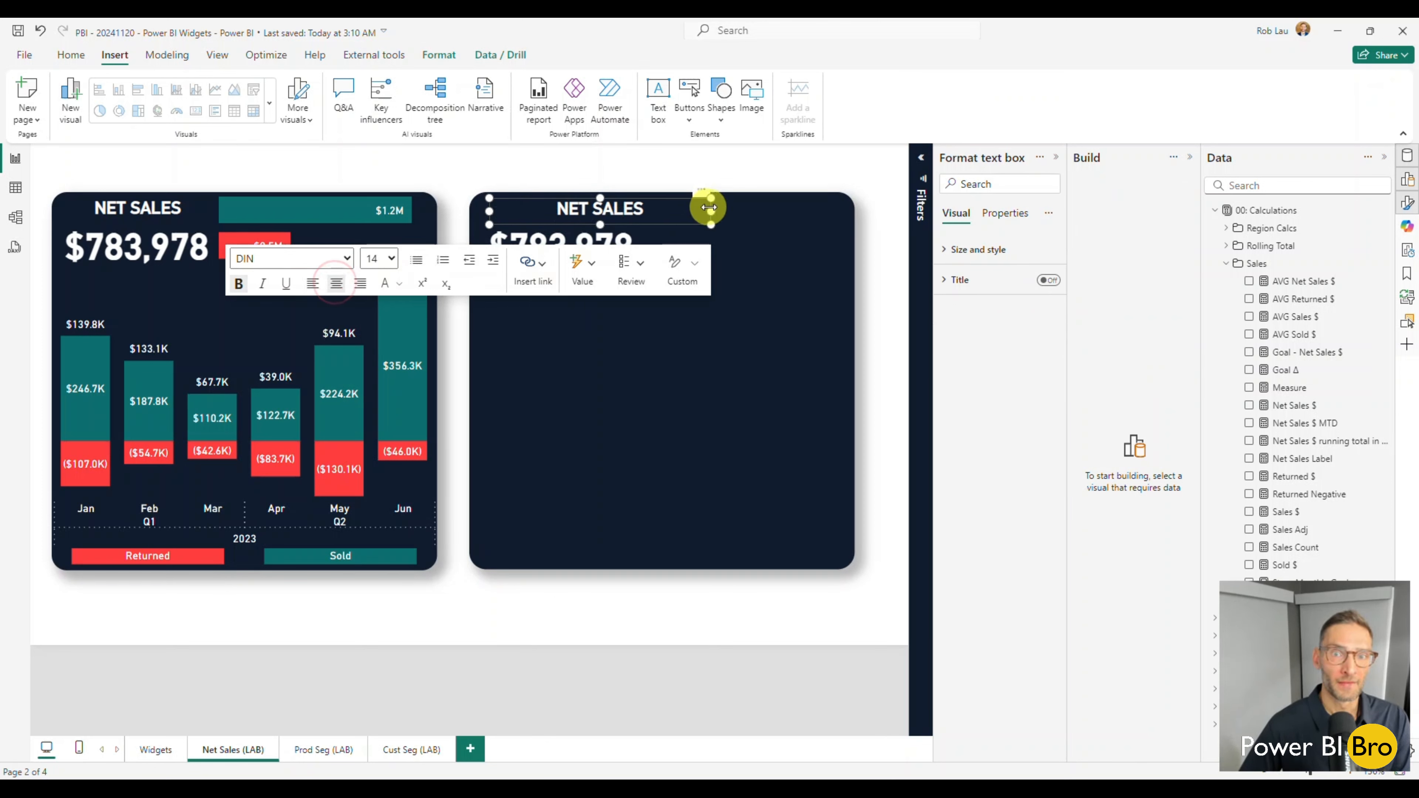
{"action": "left_click_drag", "start_coordinate": [711, 211], "coordinate": [630, 208]}
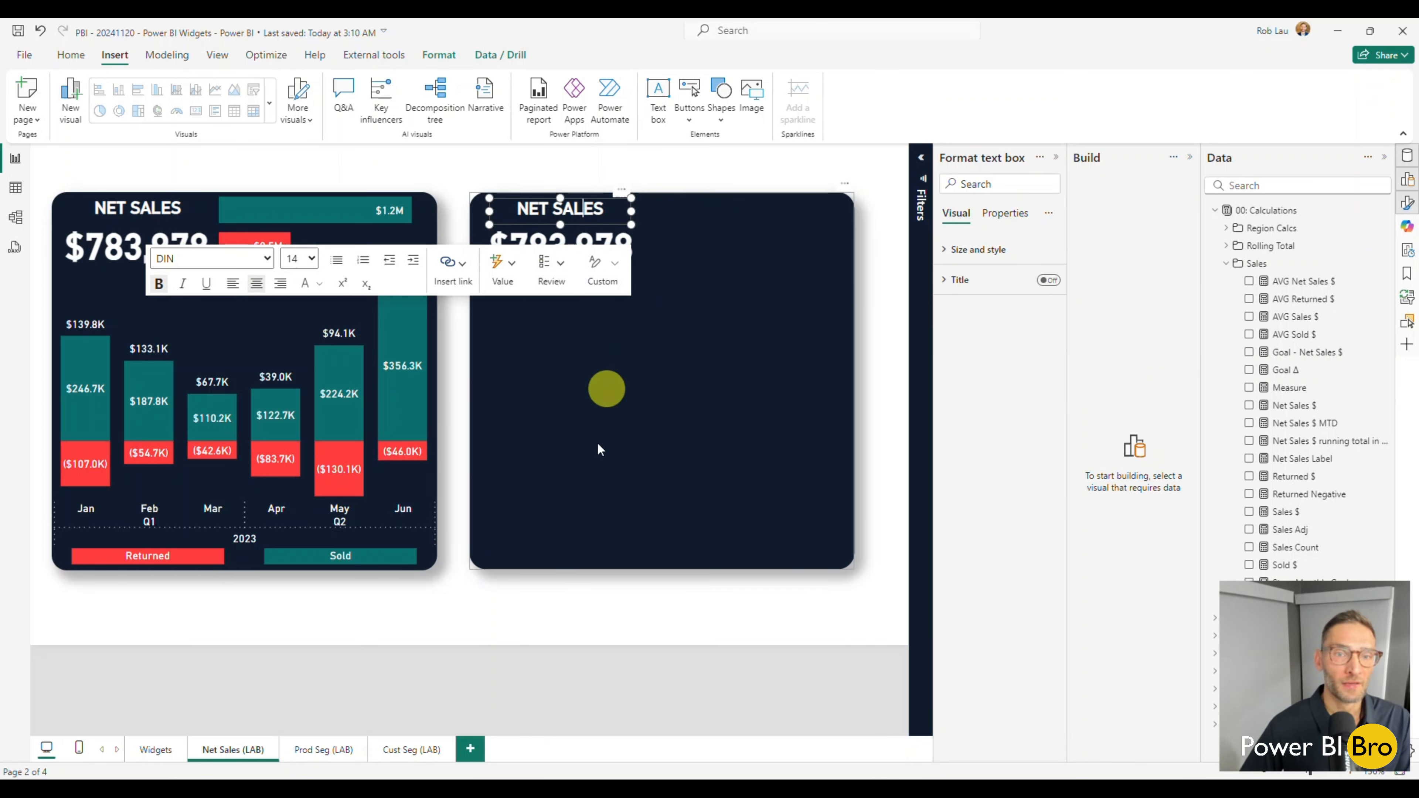
{"action": "left_click", "coordinate": [574, 611]}
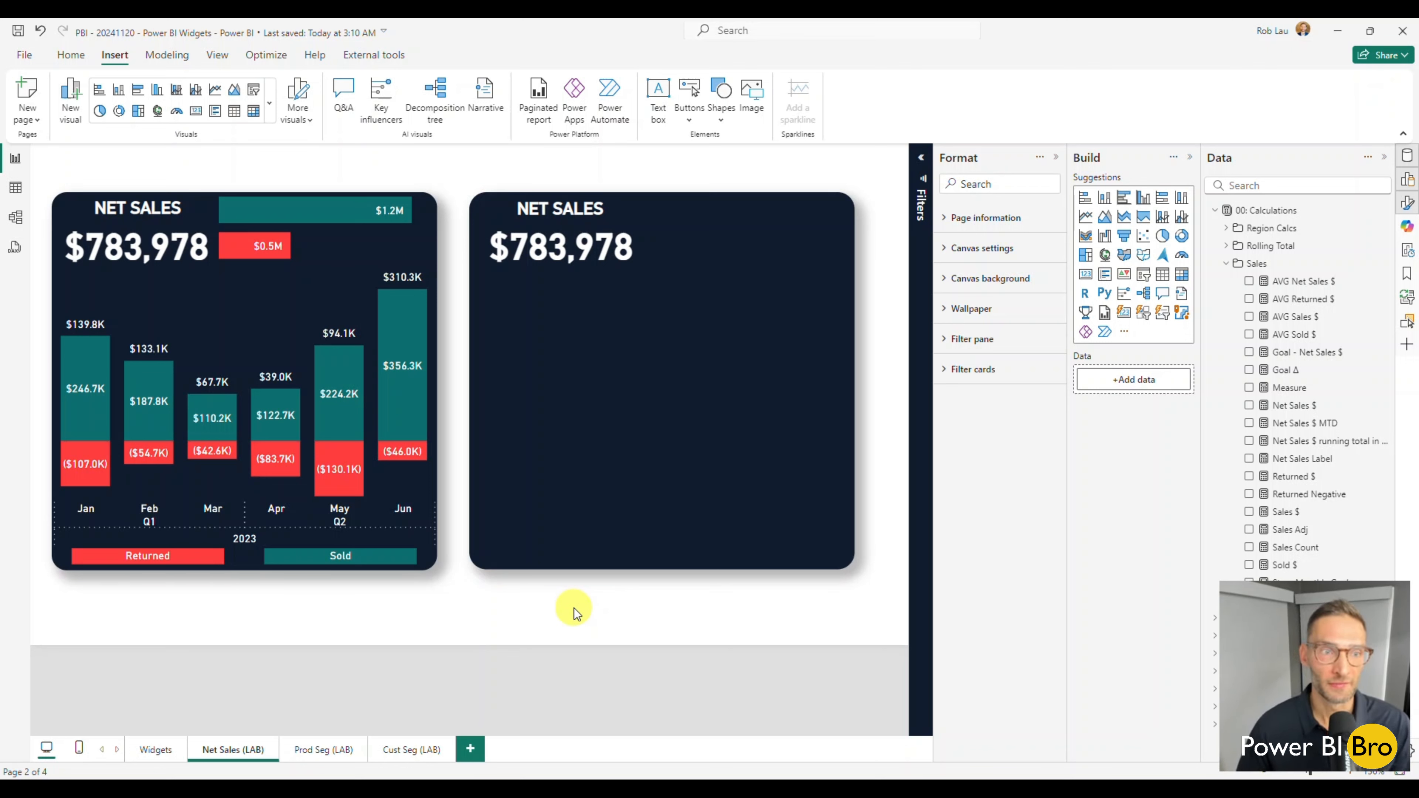
Review the finished net sales widget on the Widgets page and return to the Net Sales (LAB) page.
{"action": "left_click", "coordinate": [156, 750]}
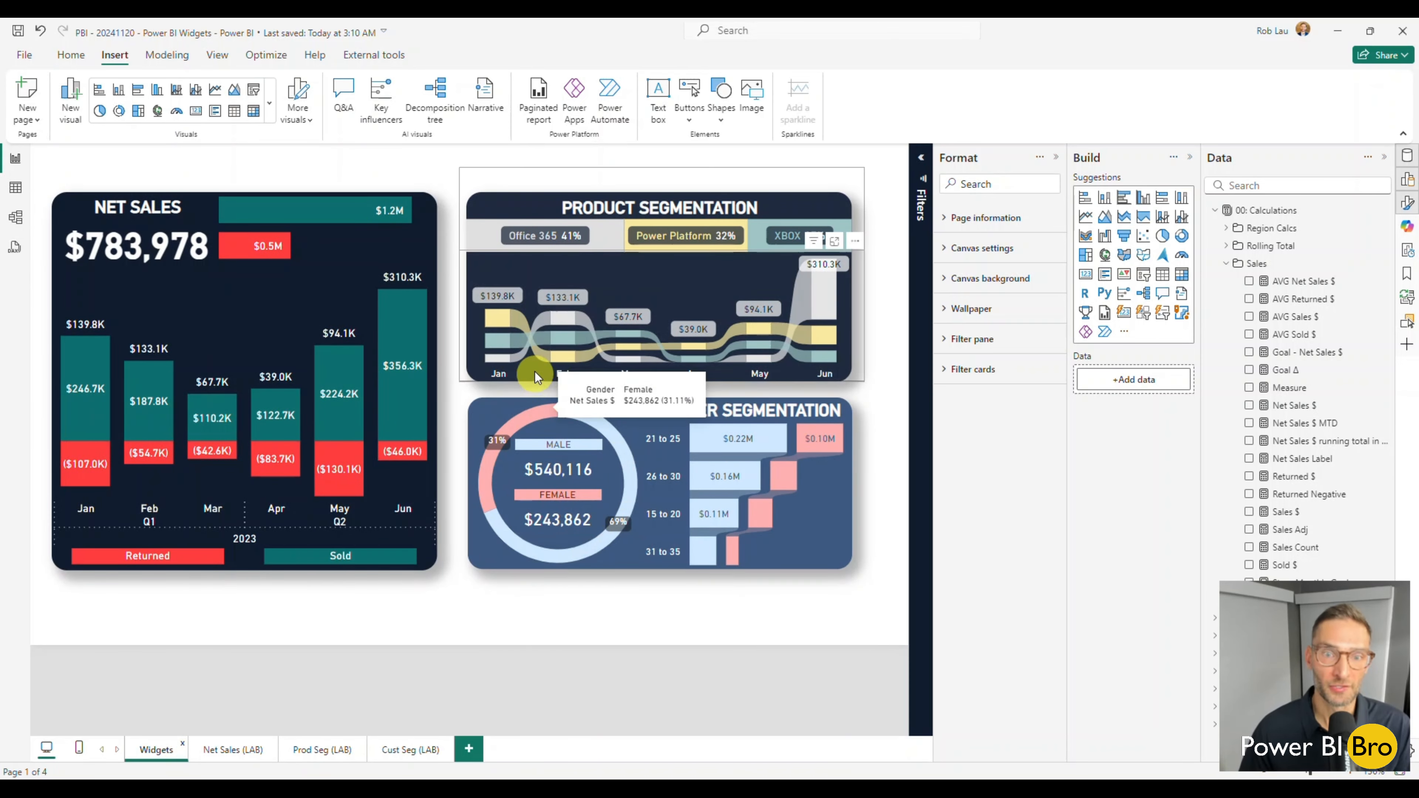
{"action": "mouse_move", "coordinate": [278, 401]}
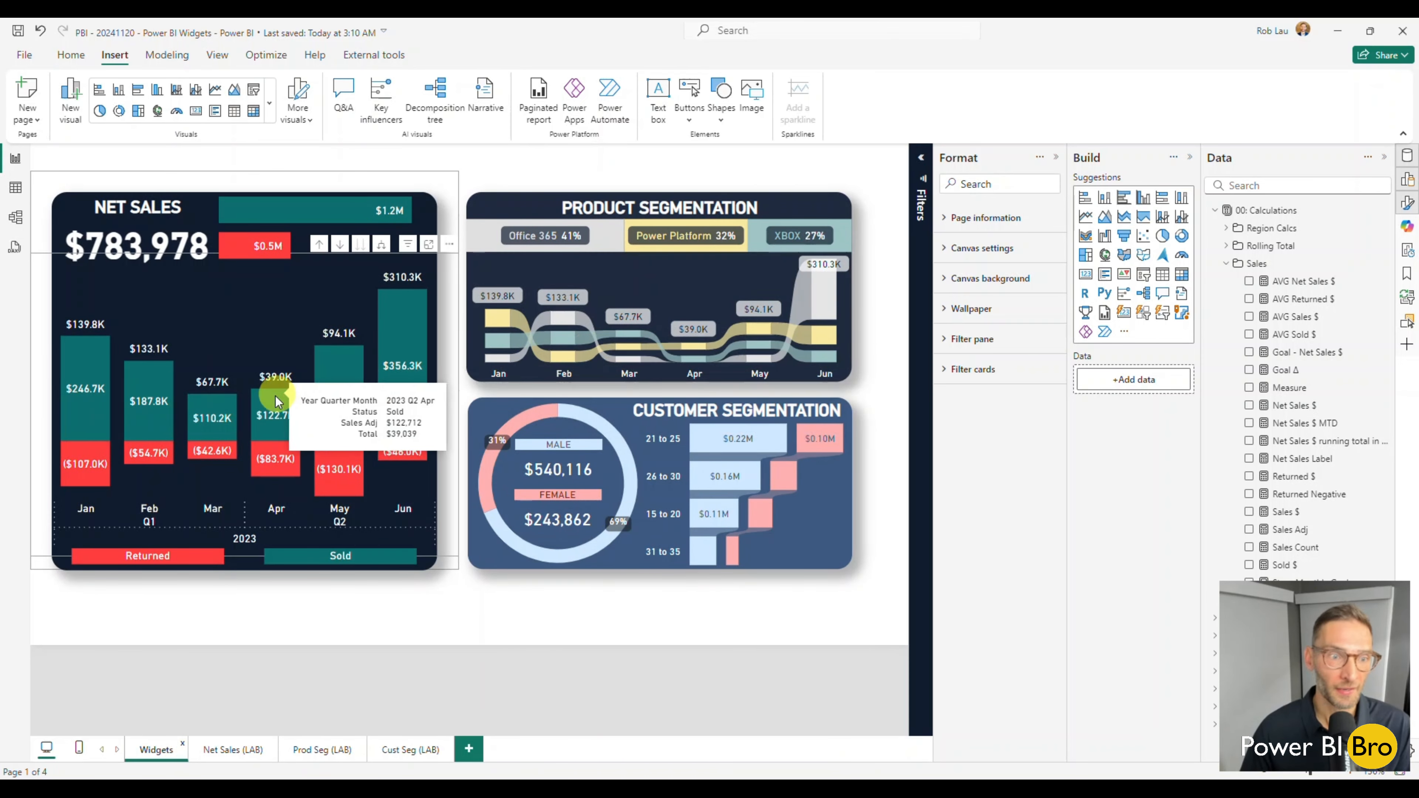
{"action": "left_click", "coordinate": [235, 749]}
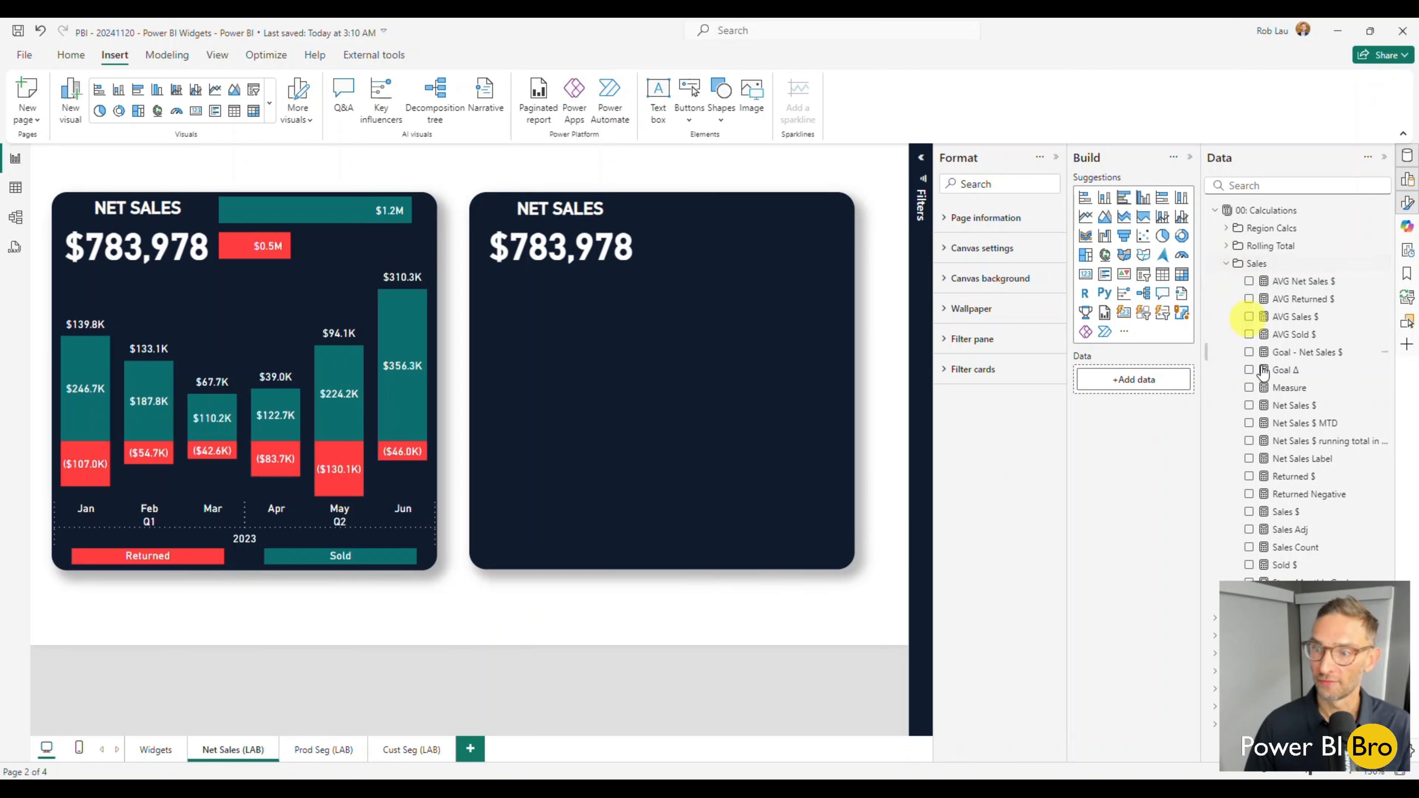
{"action": "left_click", "coordinate": [1250, 406]}
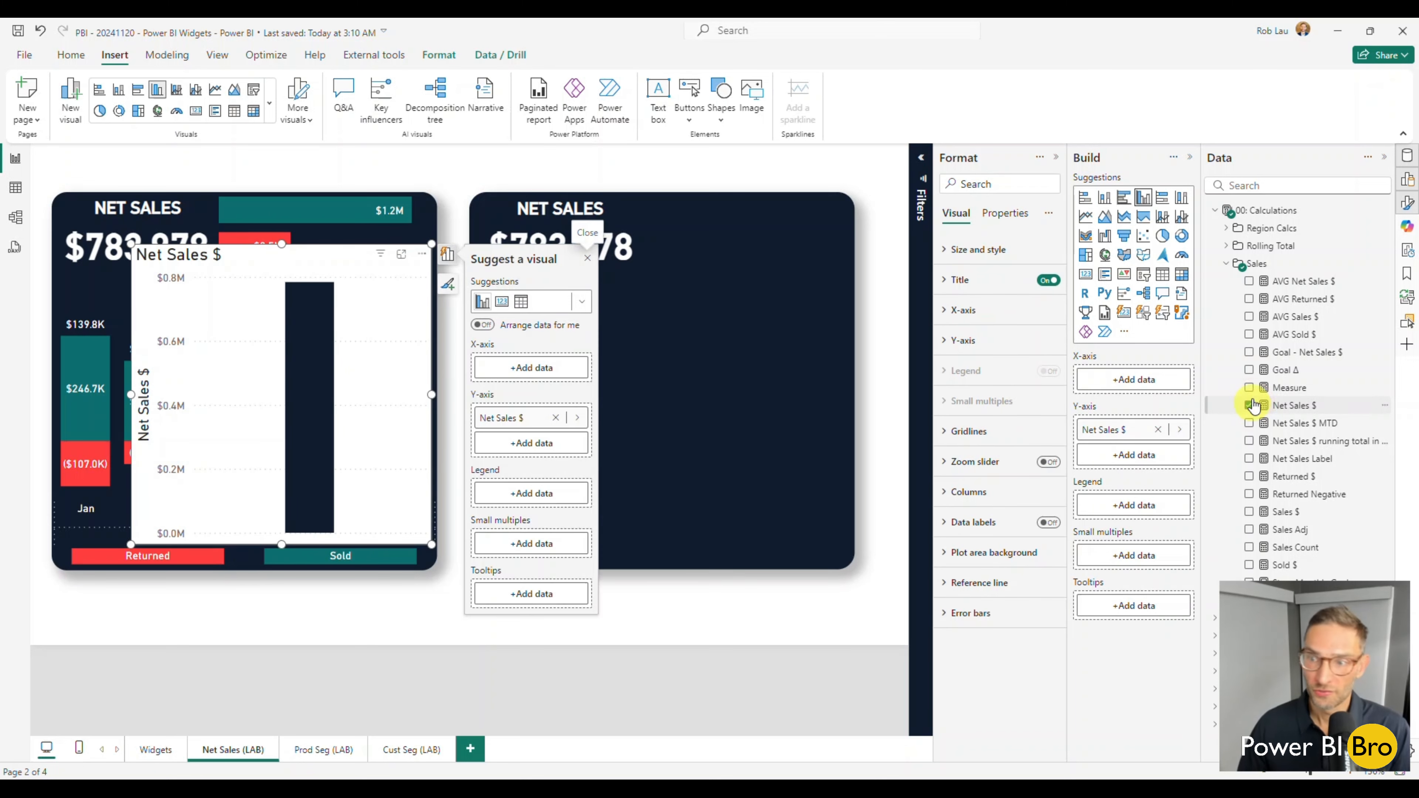
{"action": "left_click", "coordinate": [1229, 264]}
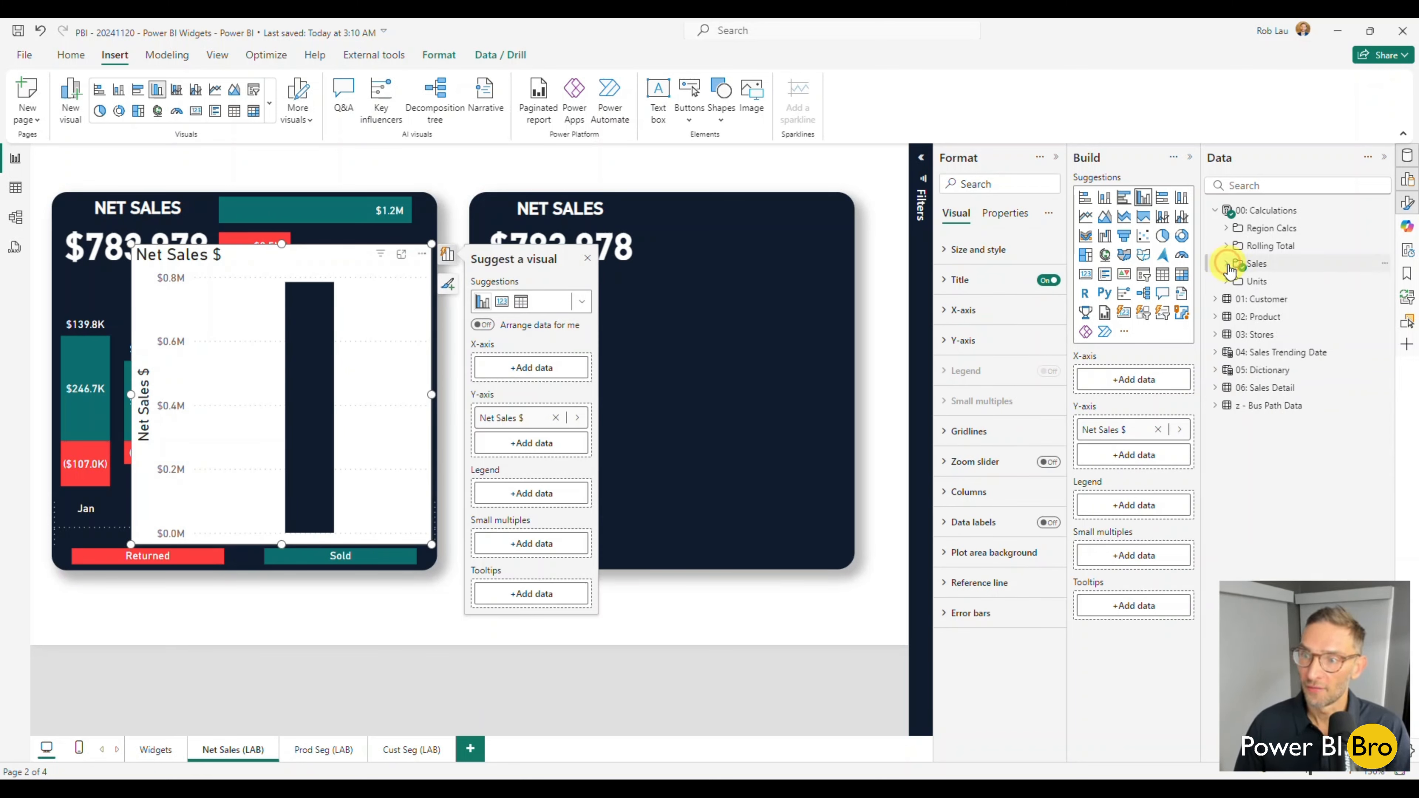
{"action": "left_click", "coordinate": [1228, 264]}
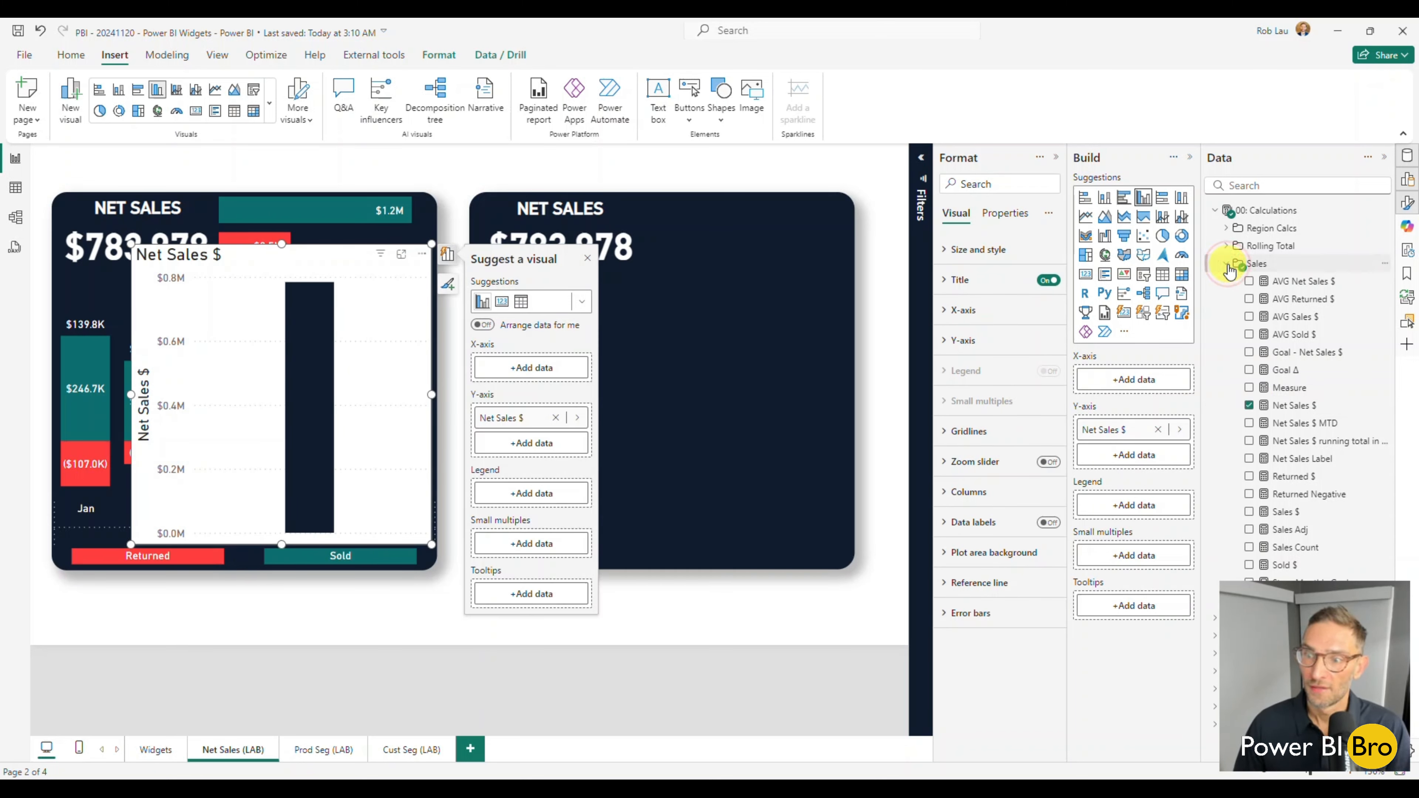
{"action": "left_click", "coordinate": [1249, 405]}
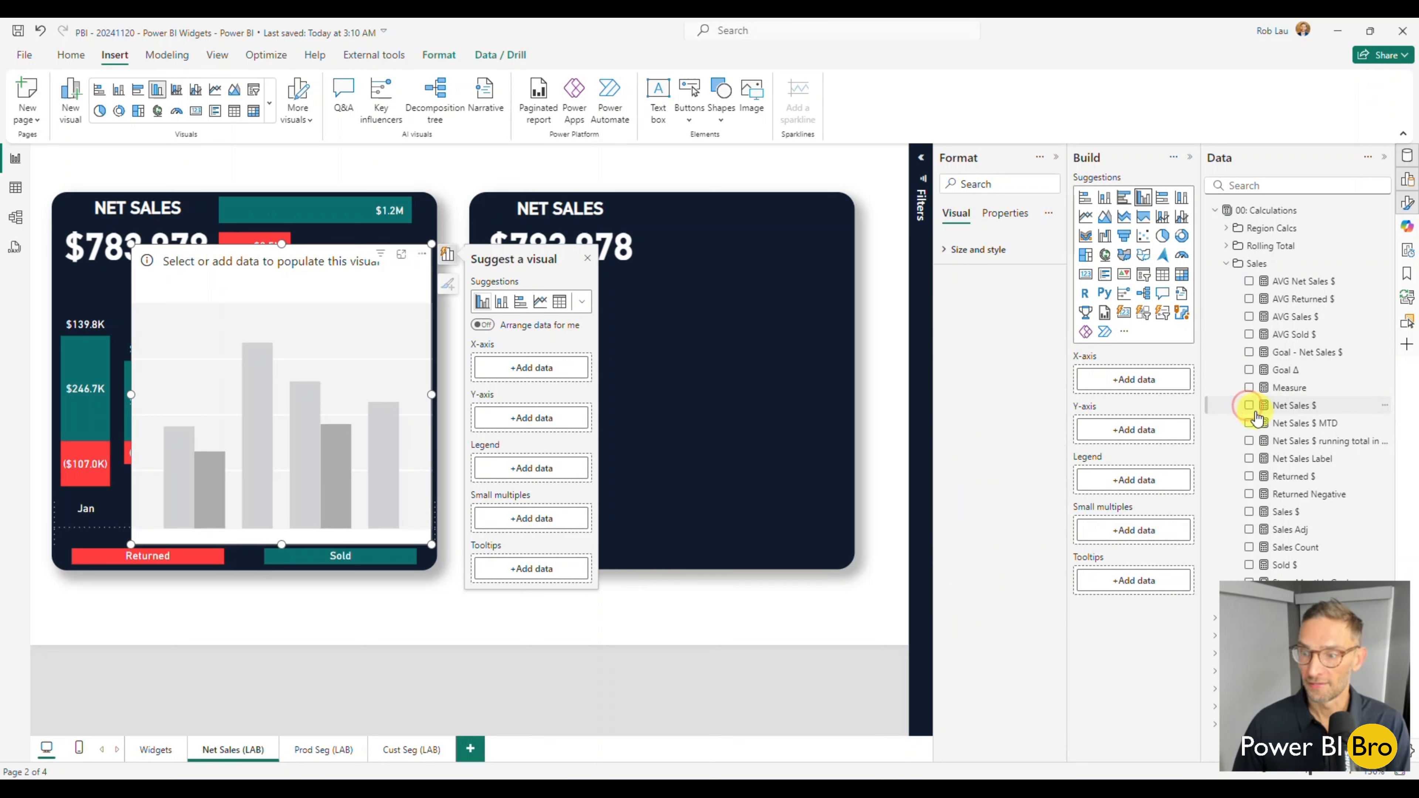
Build a column chart of the Sales $ measure with Status from the 06: Sales Detail attributes as its legend.
{"action": "left_click", "coordinate": [1249, 513]}
{"action": "left_click", "coordinate": [1227, 266]}
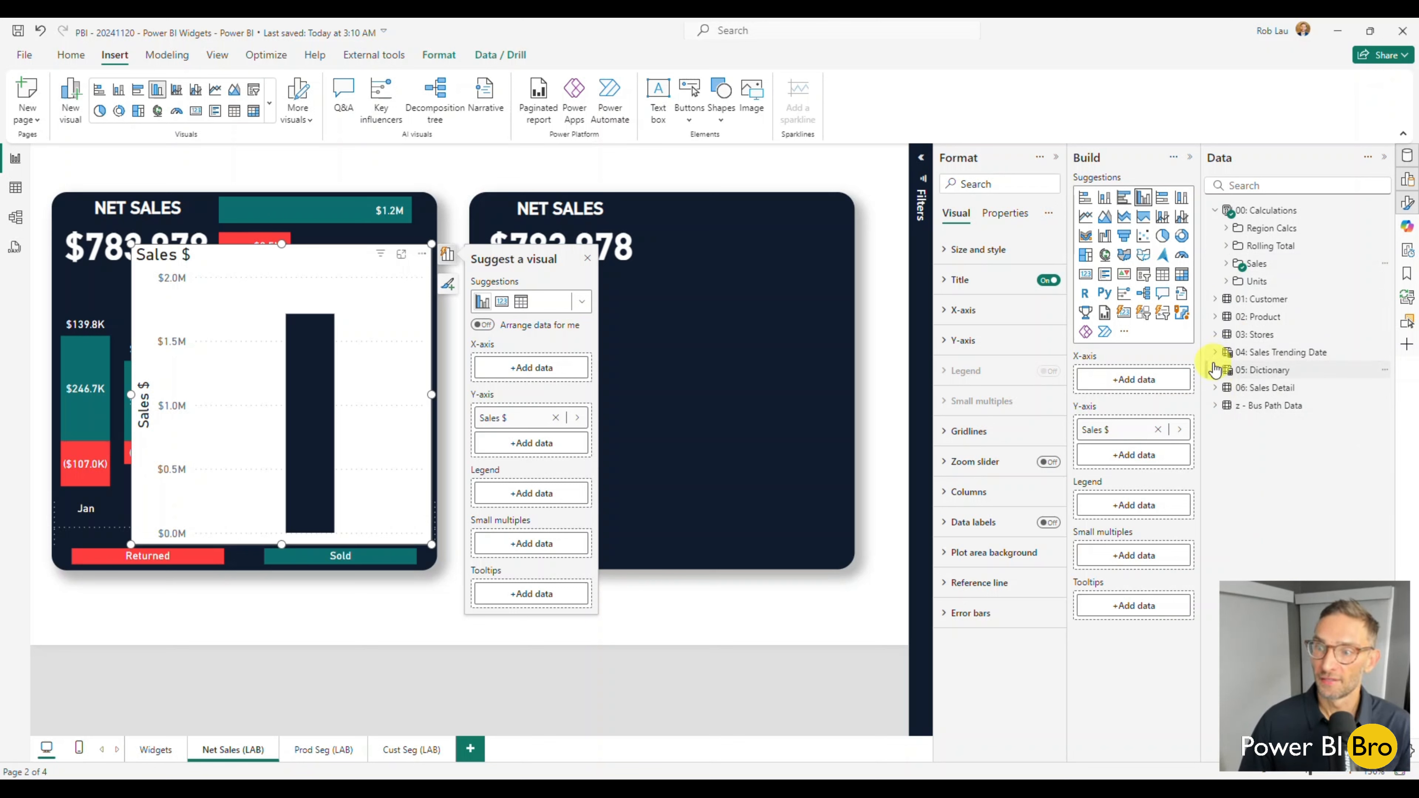
{"action": "left_click", "coordinate": [1218, 388]}
{"action": "left_click", "coordinate": [1257, 406]}
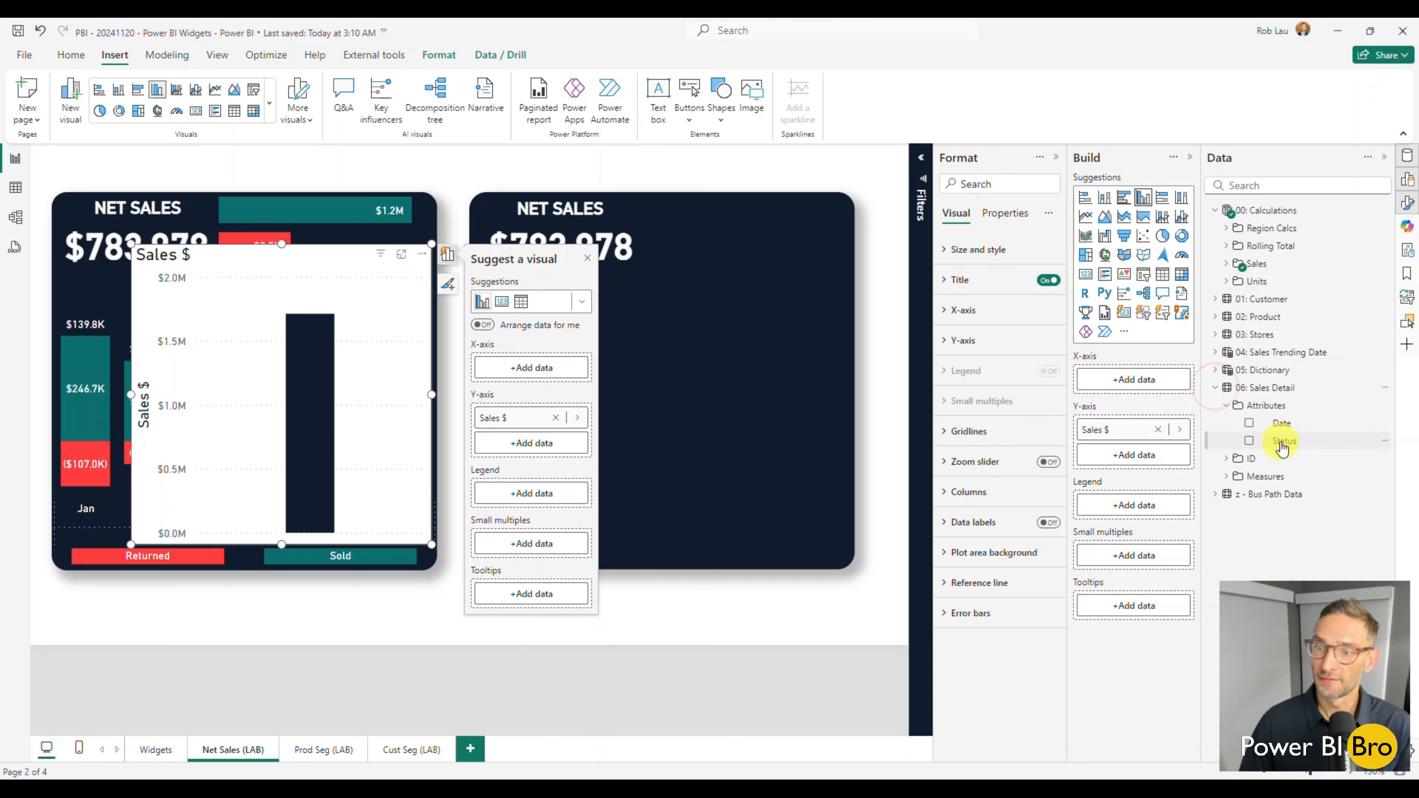
{"action": "left_click_drag", "start_coordinate": [1274, 441], "coordinate": [1132, 506]}
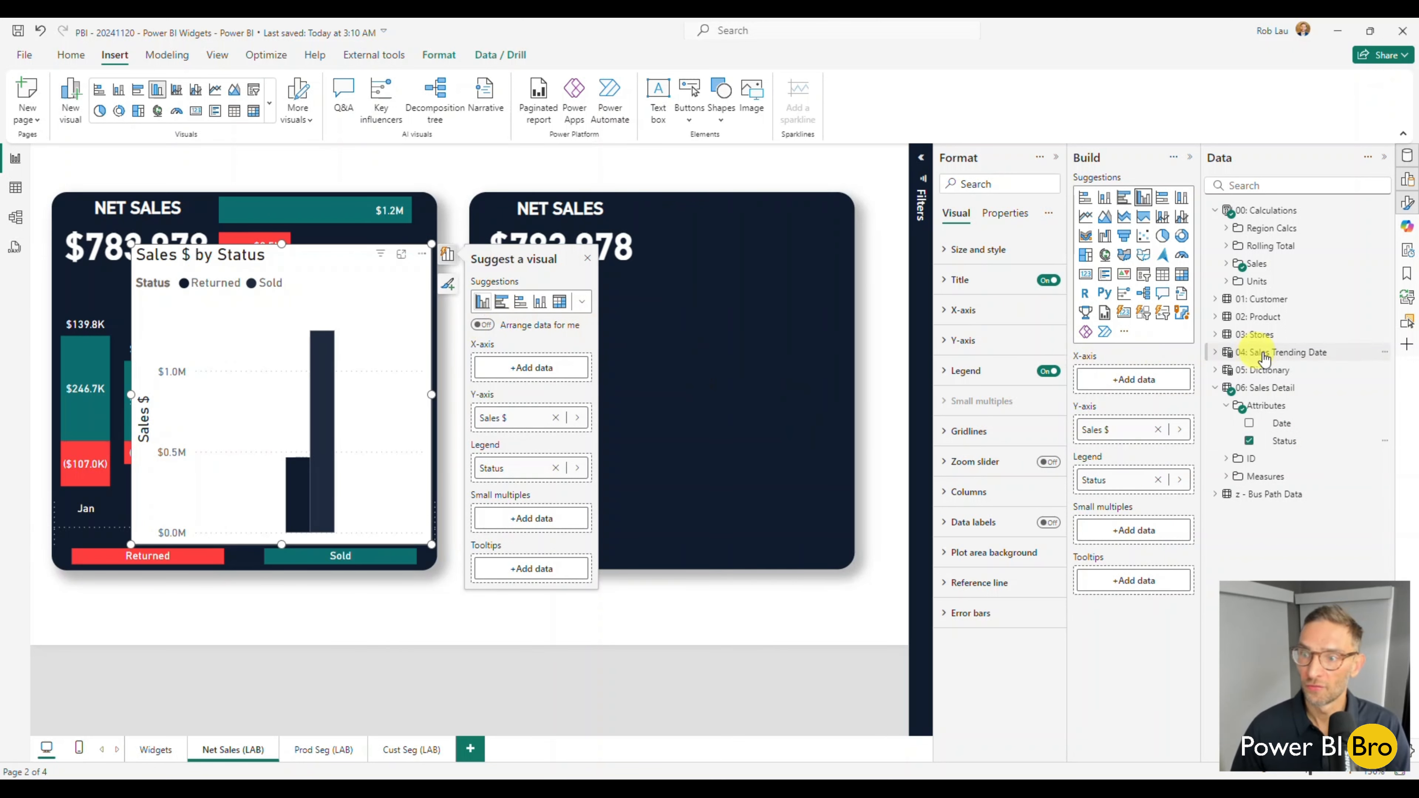
Add the Date Hierarchy from 04: Sales Trending Date to the chart's X-axis and change the visual to a stacked column chart.
{"action": "left_click", "coordinate": [1225, 361]}
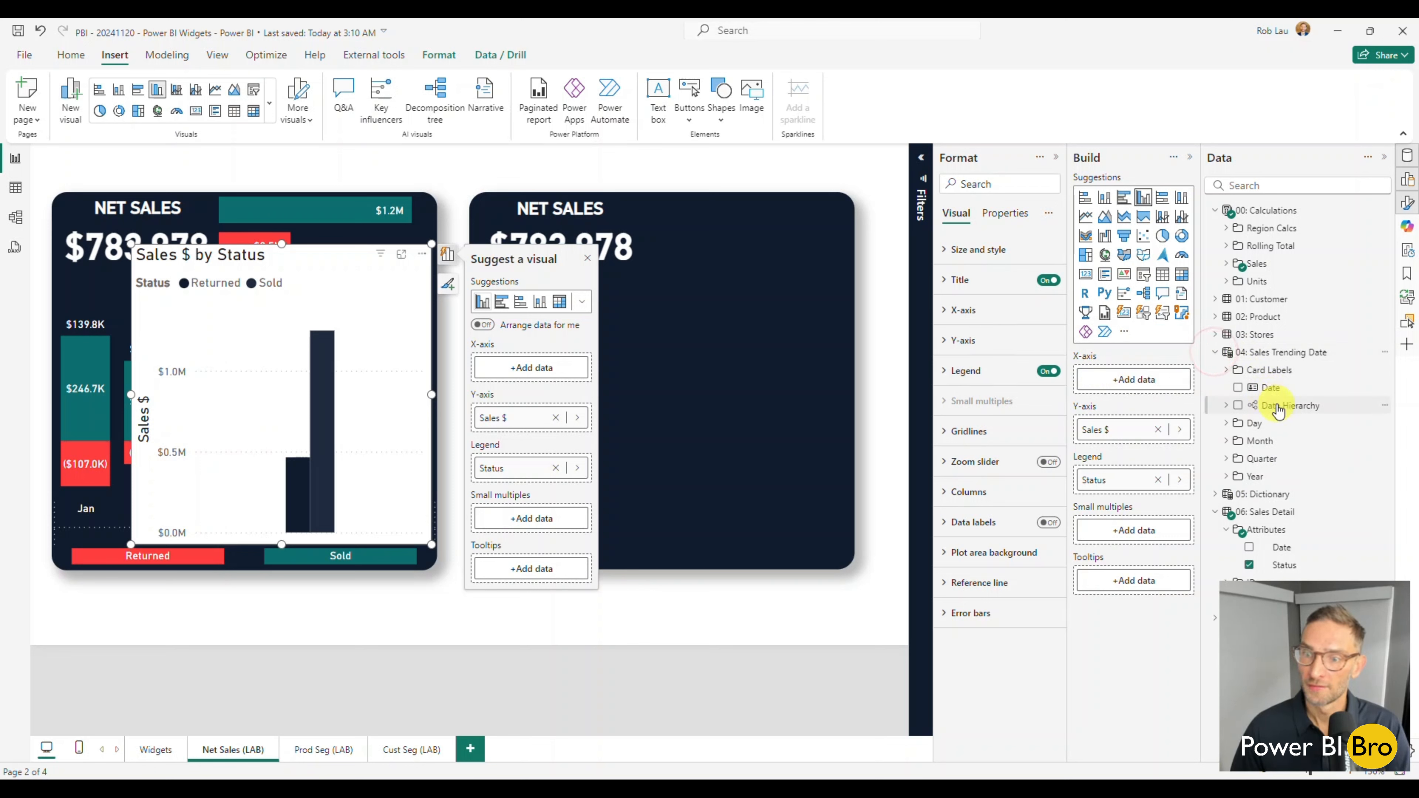
{"action": "left_click_drag", "start_coordinate": [1269, 406], "coordinate": [1134, 380]}
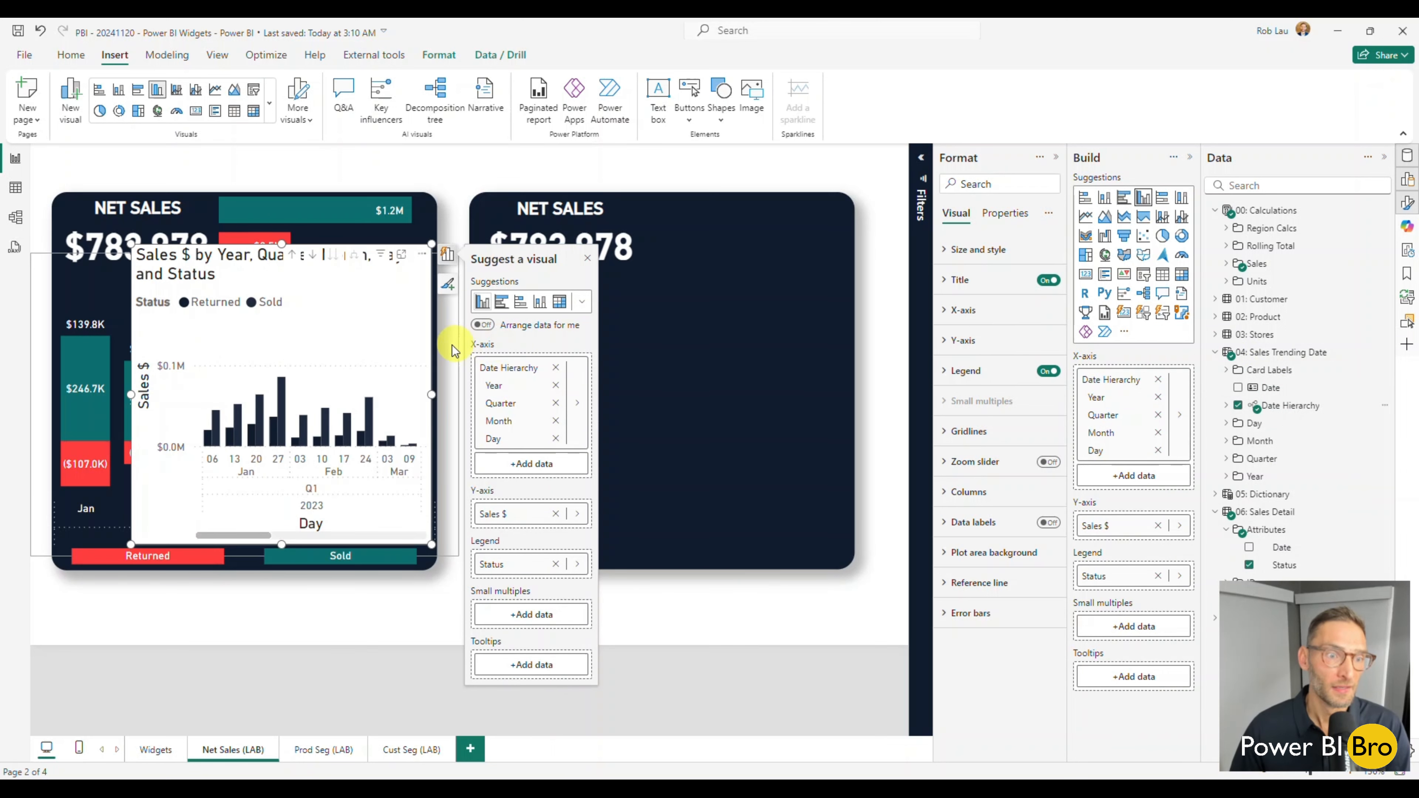
{"action": "left_click", "coordinate": [582, 302]}
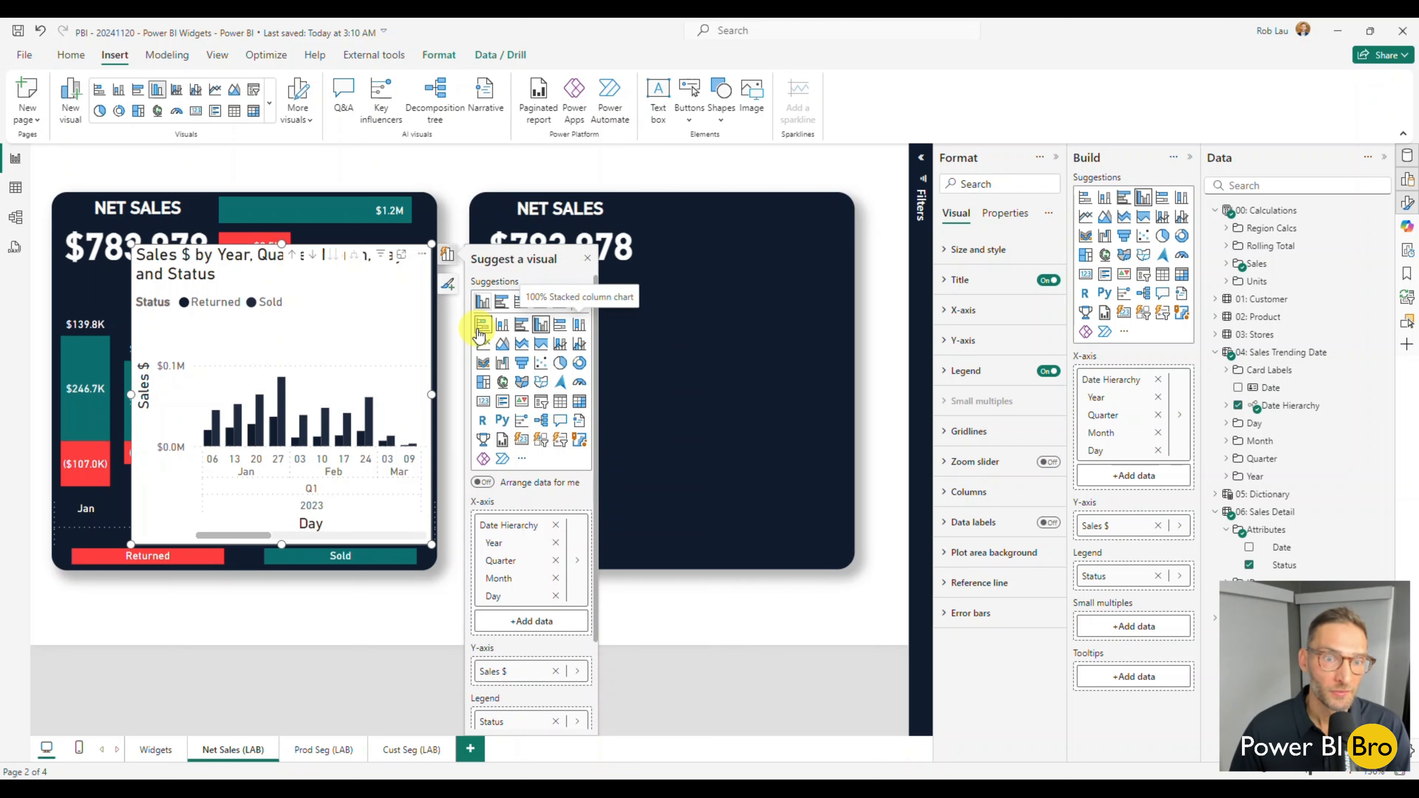
{"action": "left_click", "coordinate": [501, 330]}
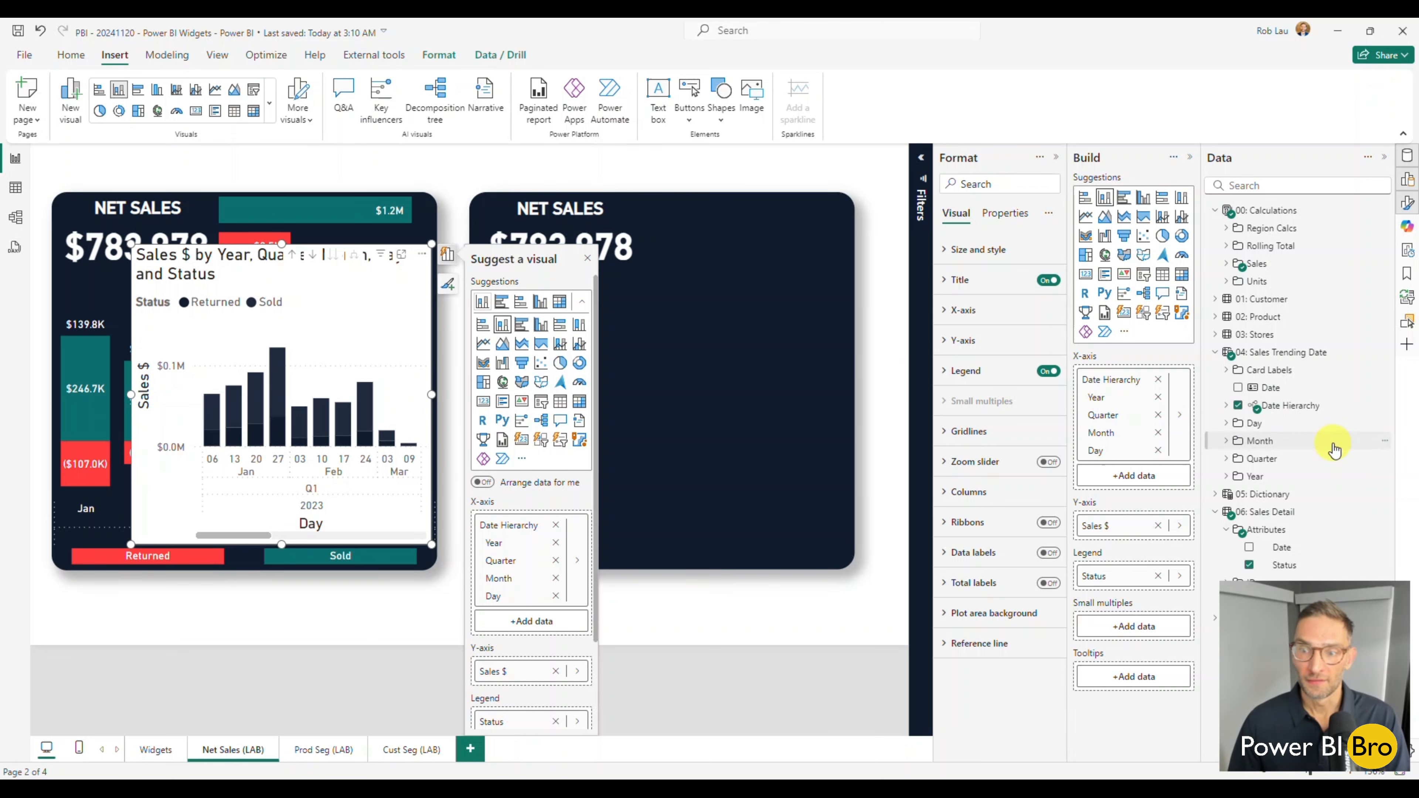
Move the stacked column chart onto the new navy shape below the card, drill it up to month level, and deselect it.
{"action": "left_click_drag", "start_coordinate": [342, 348], "coordinate": [697, 362]}
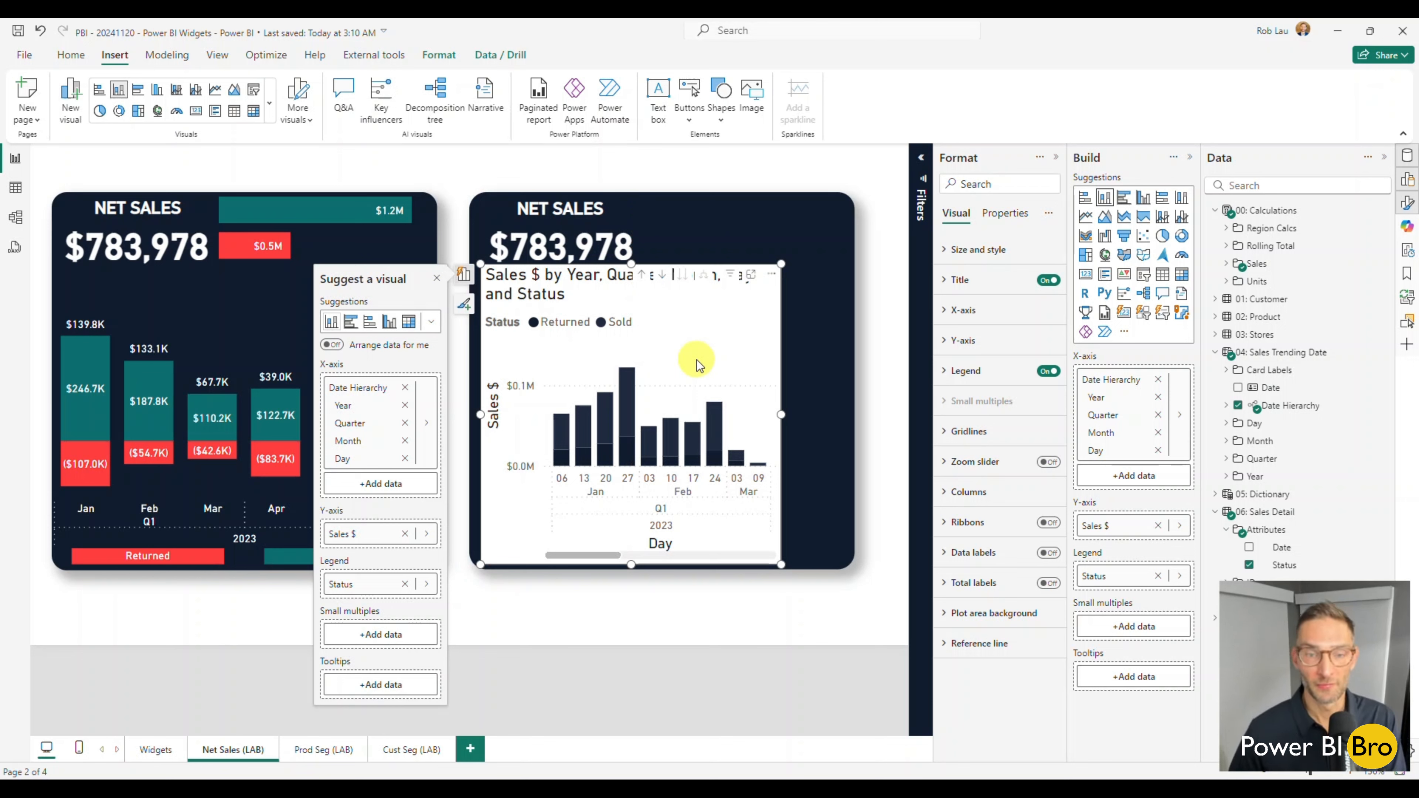
{"action": "left_click", "coordinate": [642, 275]}
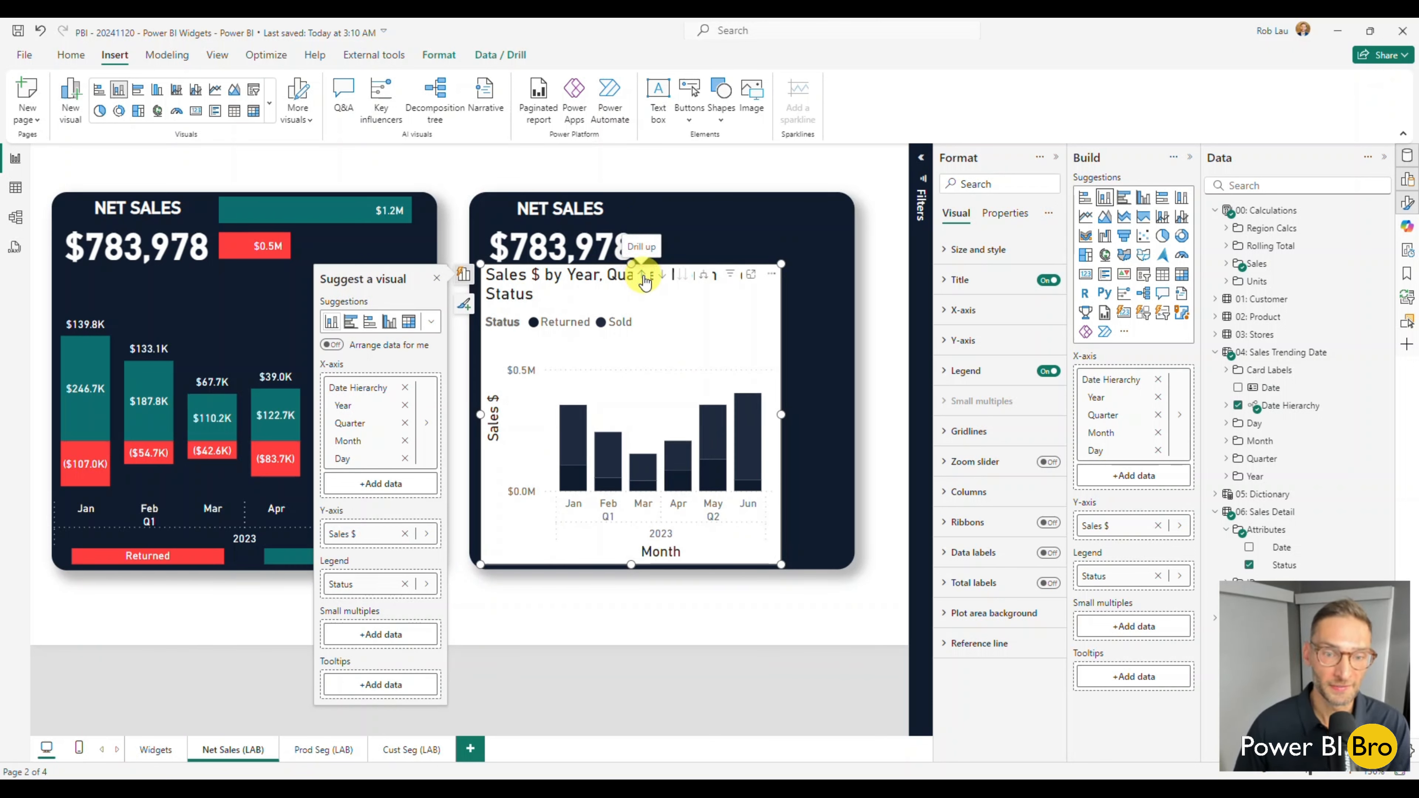
{"action": "left_click", "coordinate": [535, 617]}
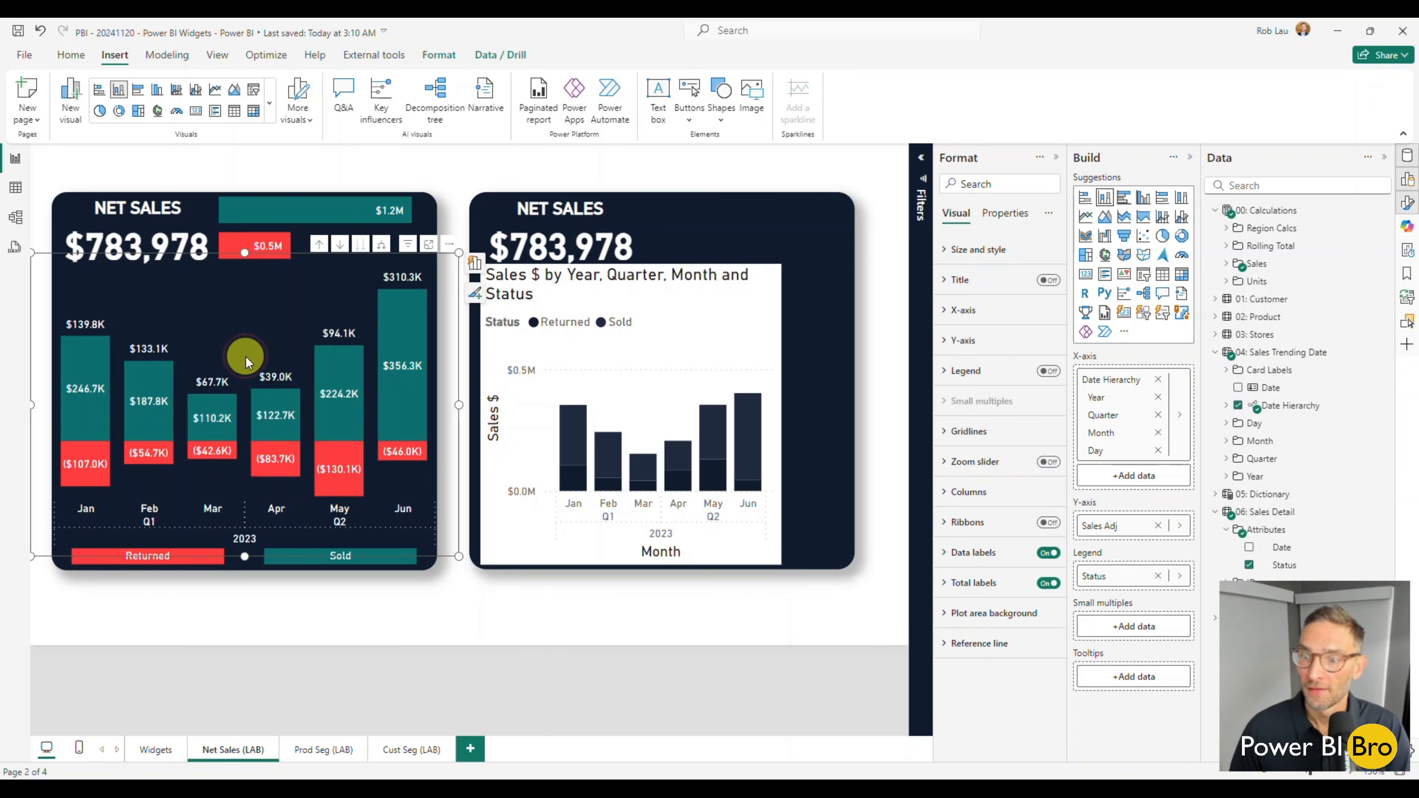
Replace Sales $ with the Sales Adj measure on the new chart's Y-axis and deselect the chart.
{"action": "left_click", "coordinate": [572, 356]}
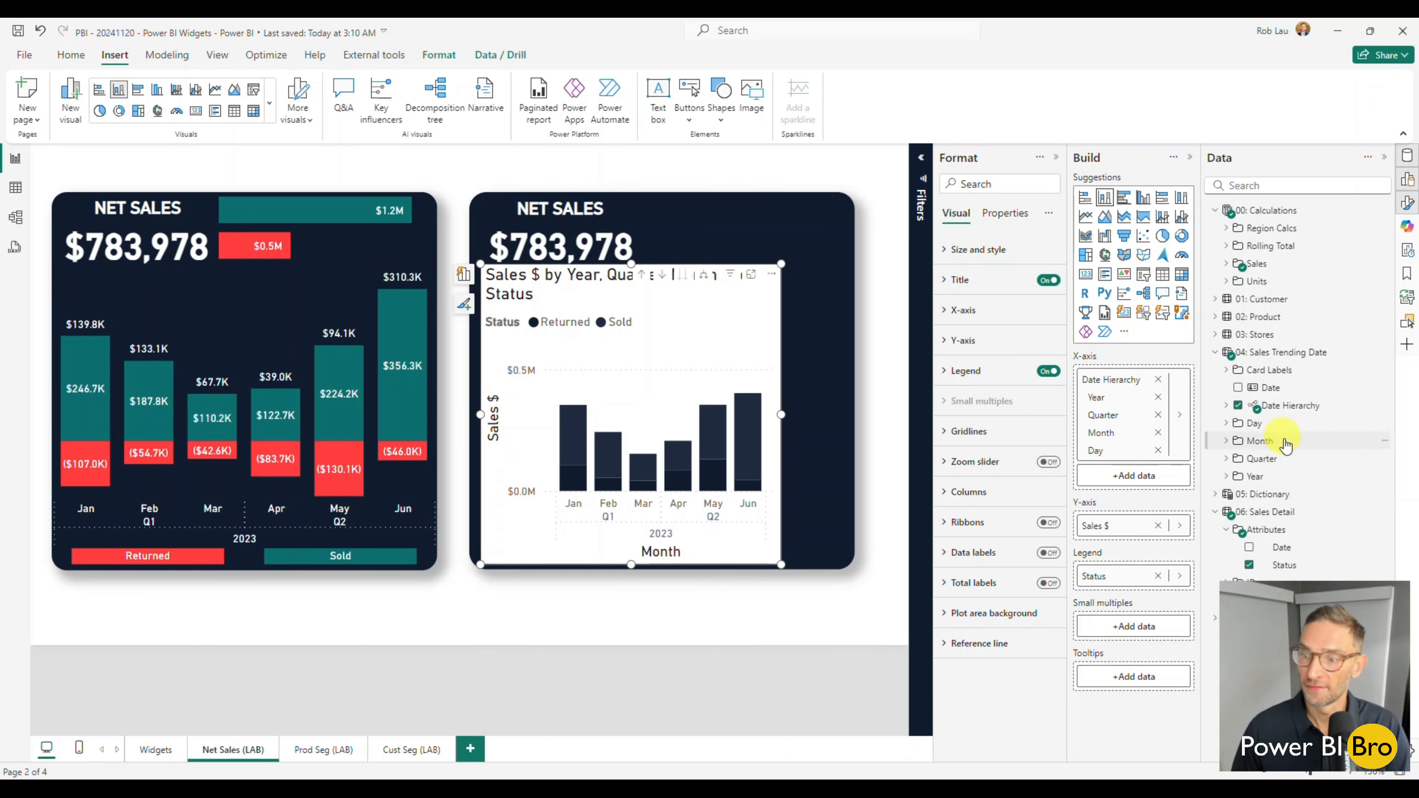
{"action": "left_click", "coordinate": [1228, 263]}
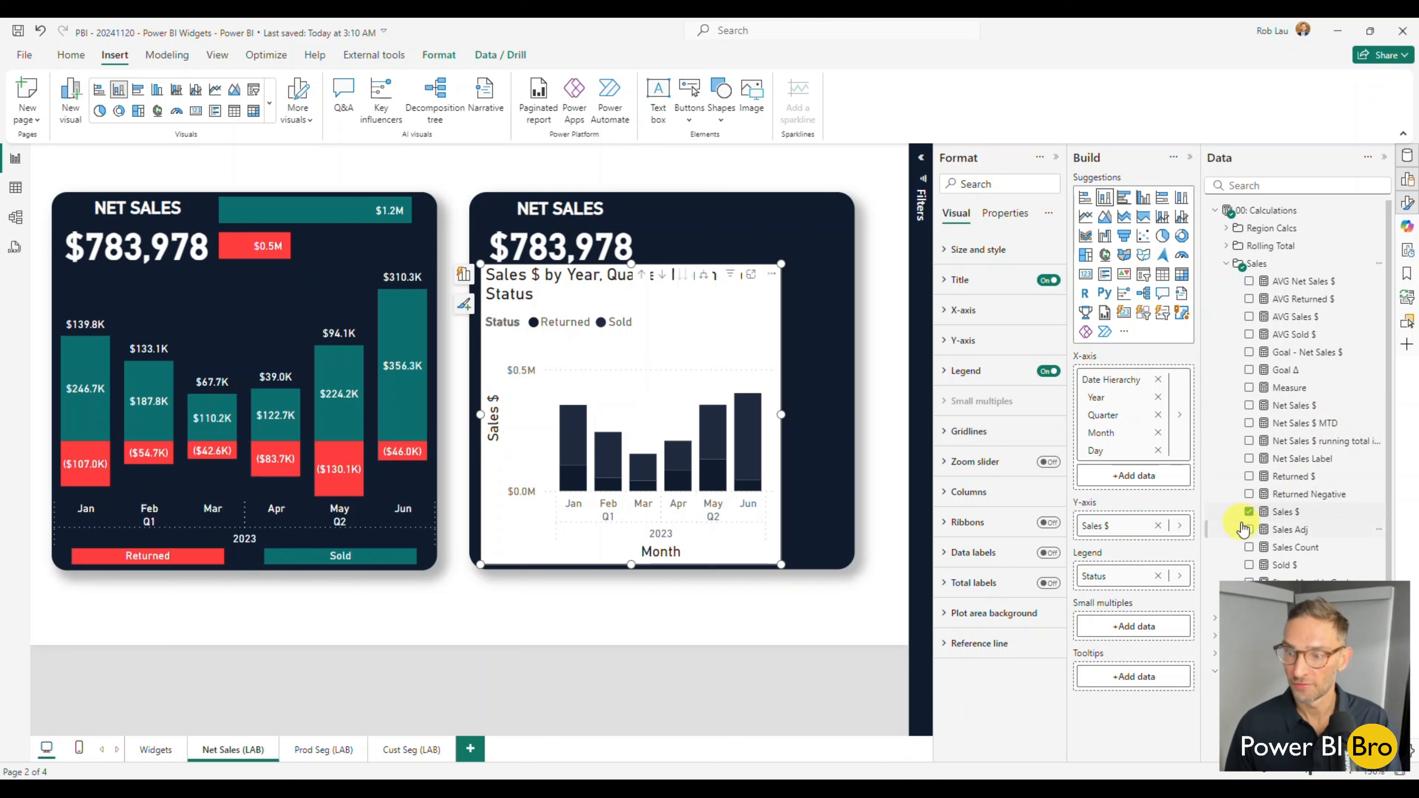
{"action": "left_click", "coordinate": [1250, 511]}
{"action": "left_click", "coordinate": [1249, 529]}
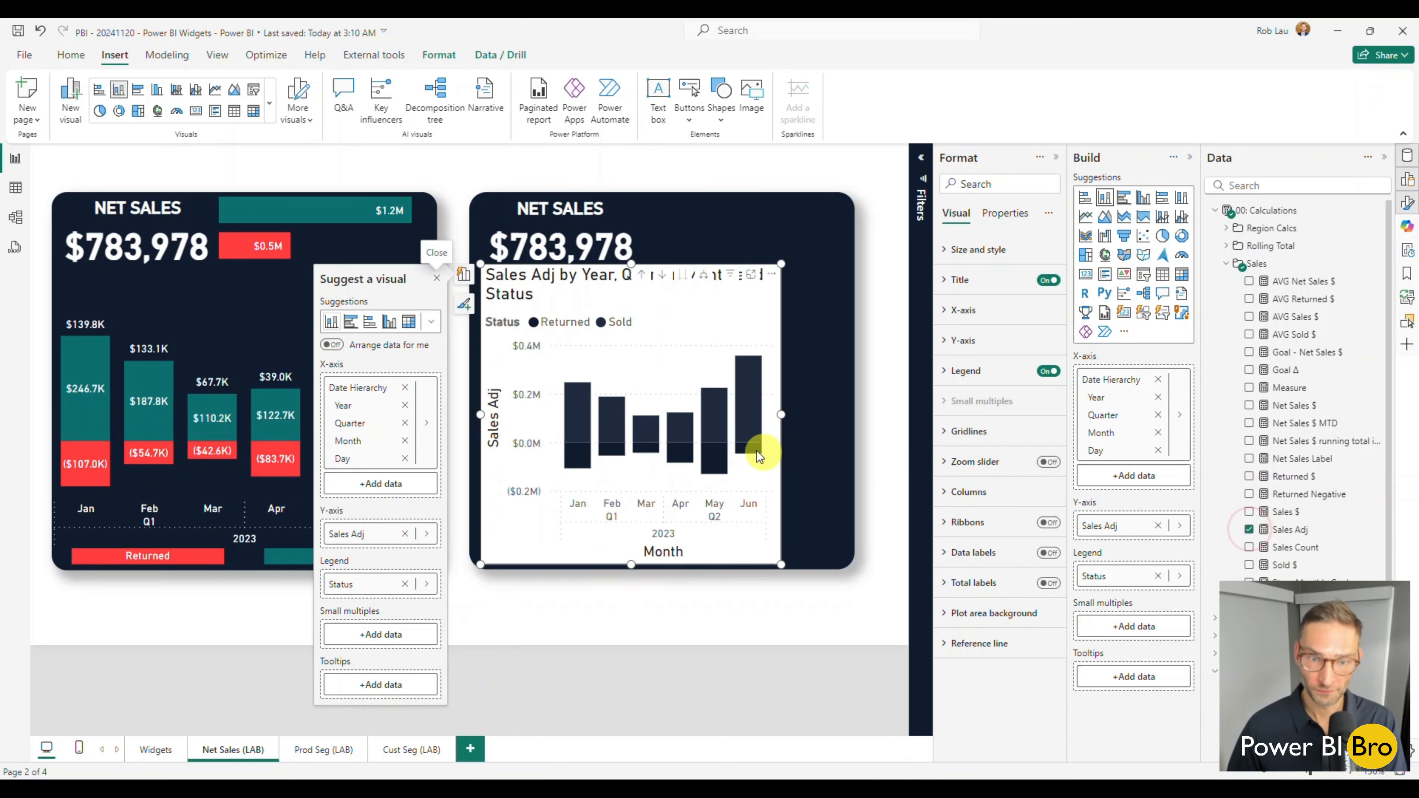
{"action": "mouse_move", "coordinate": [741, 436]}
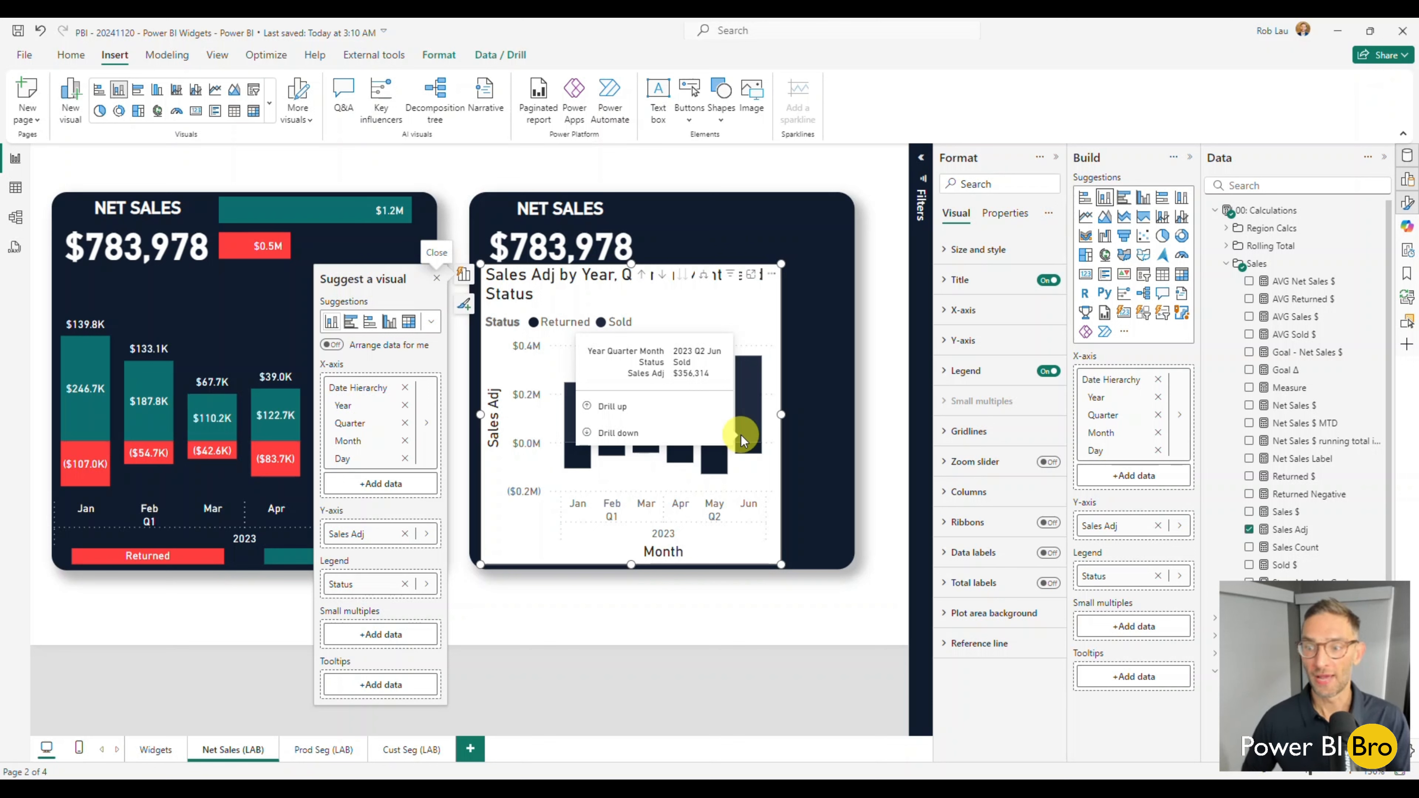
{"action": "left_click", "coordinate": [595, 612]}
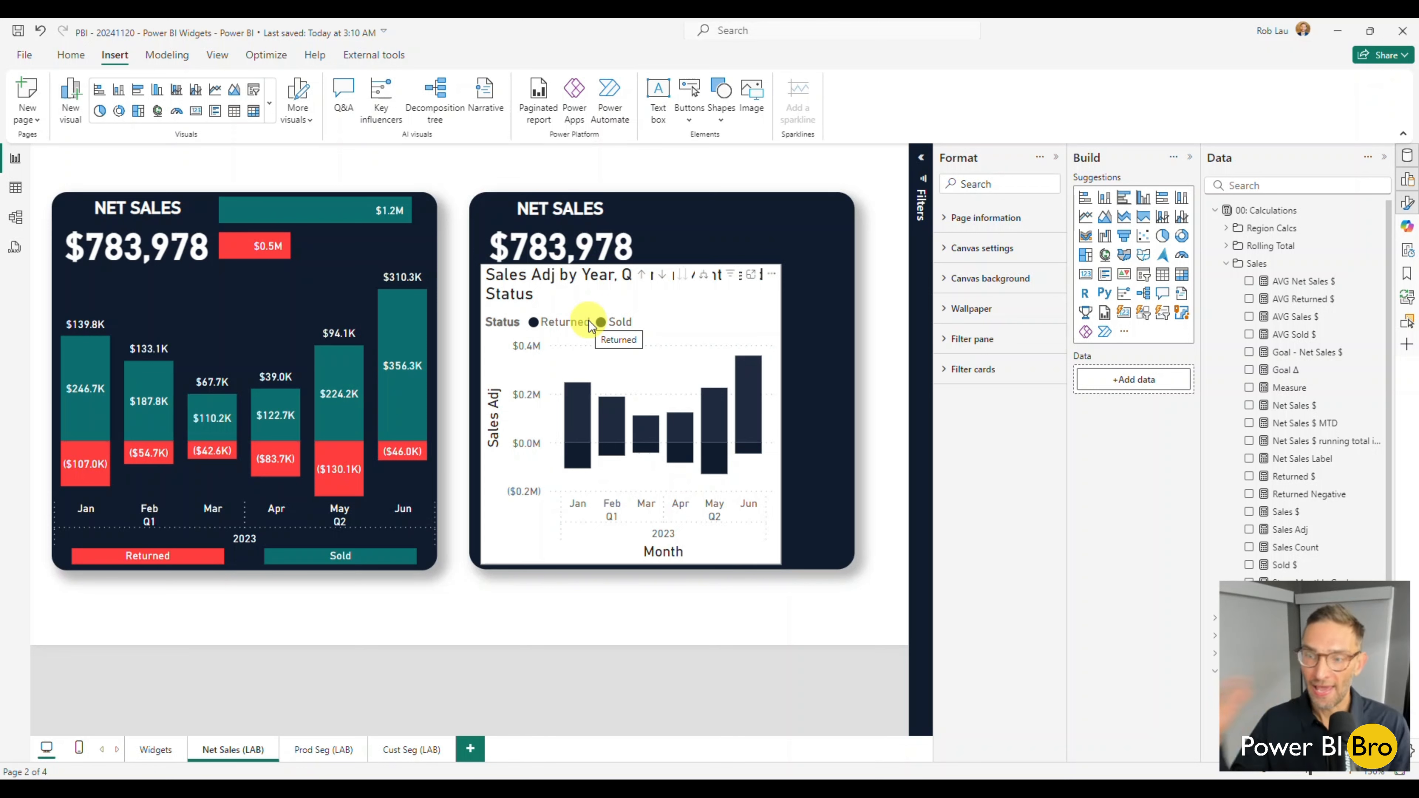
Turn off the title and the legend of the new Sales Adj chart.
{"action": "left_click", "coordinate": [493, 364]}
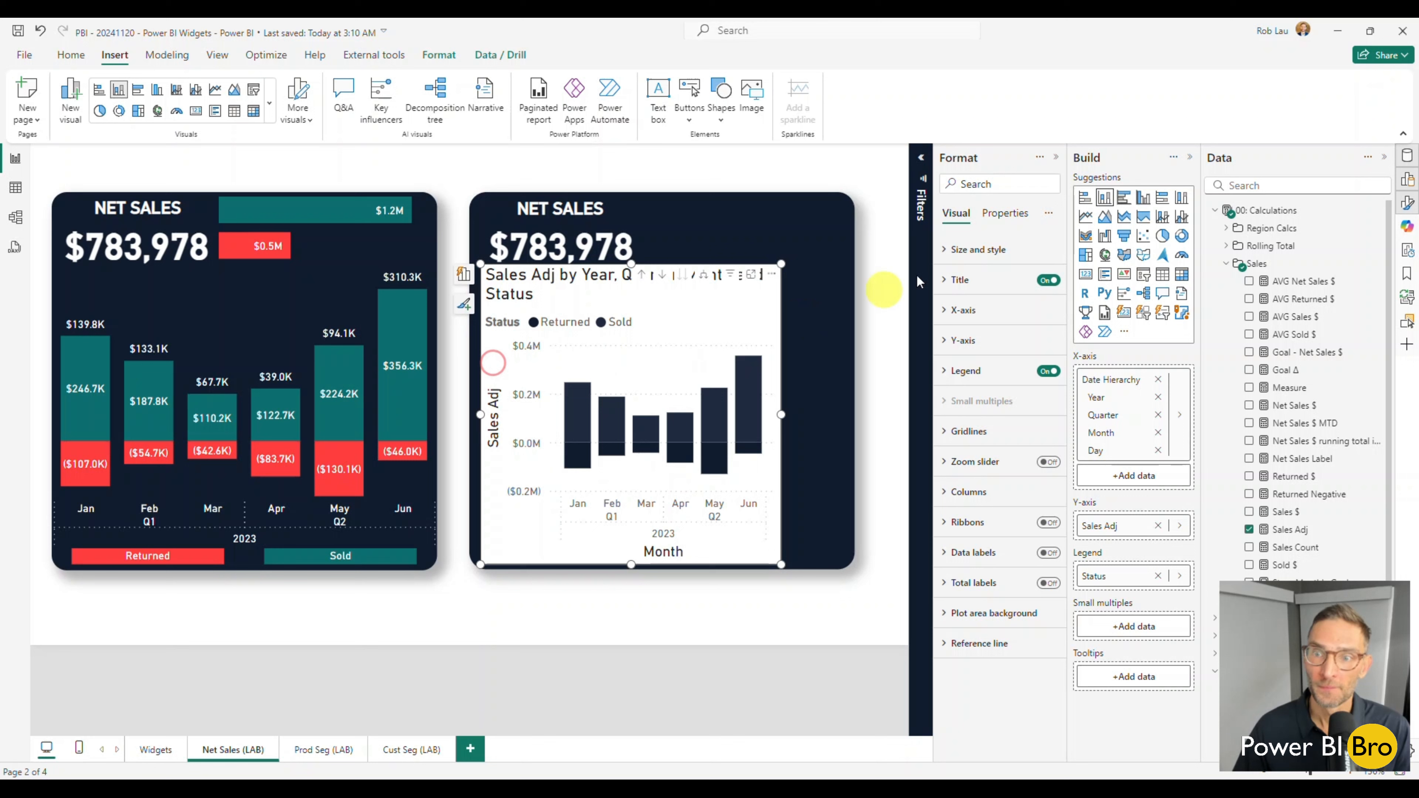
{"action": "left_click", "coordinate": [1048, 280]}
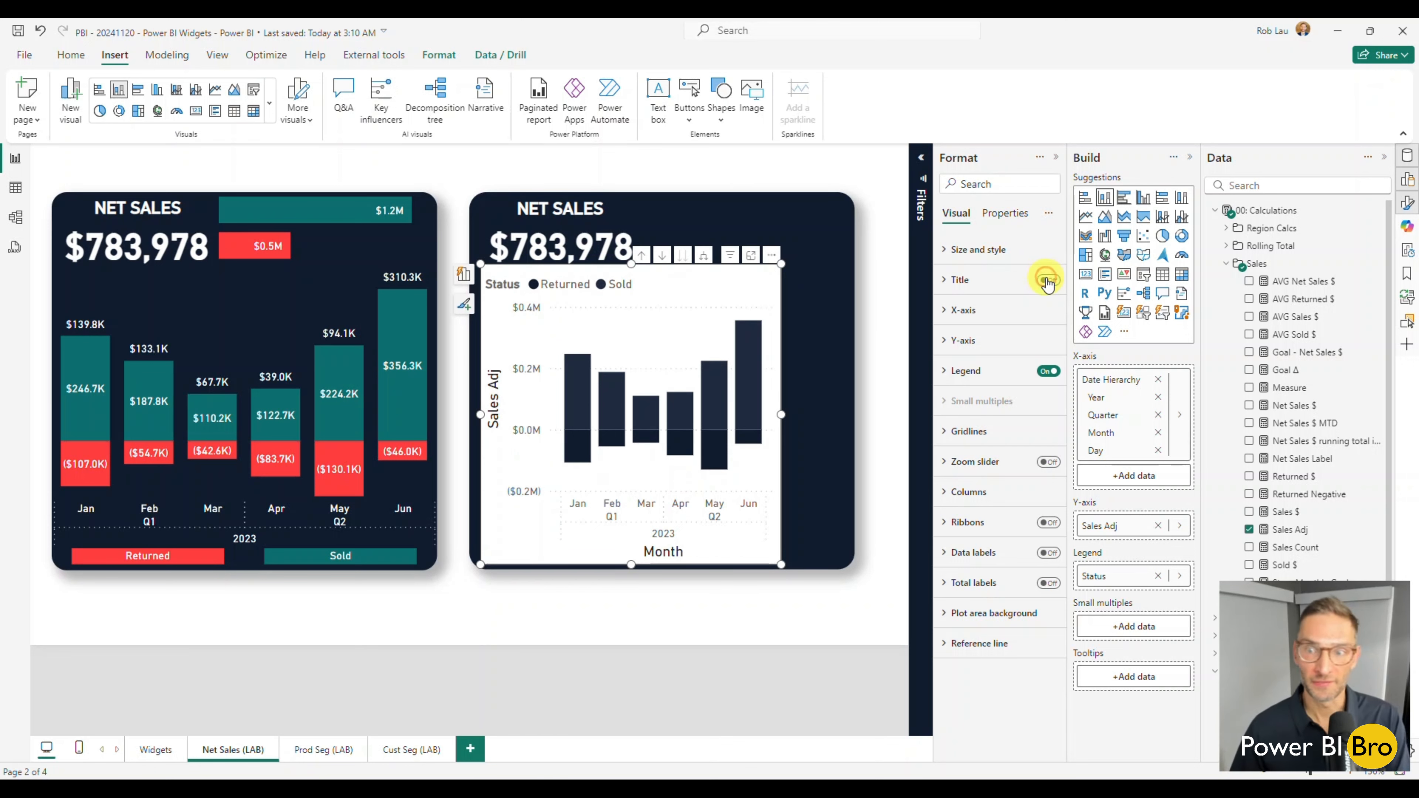
{"action": "left_click", "coordinate": [1049, 372]}
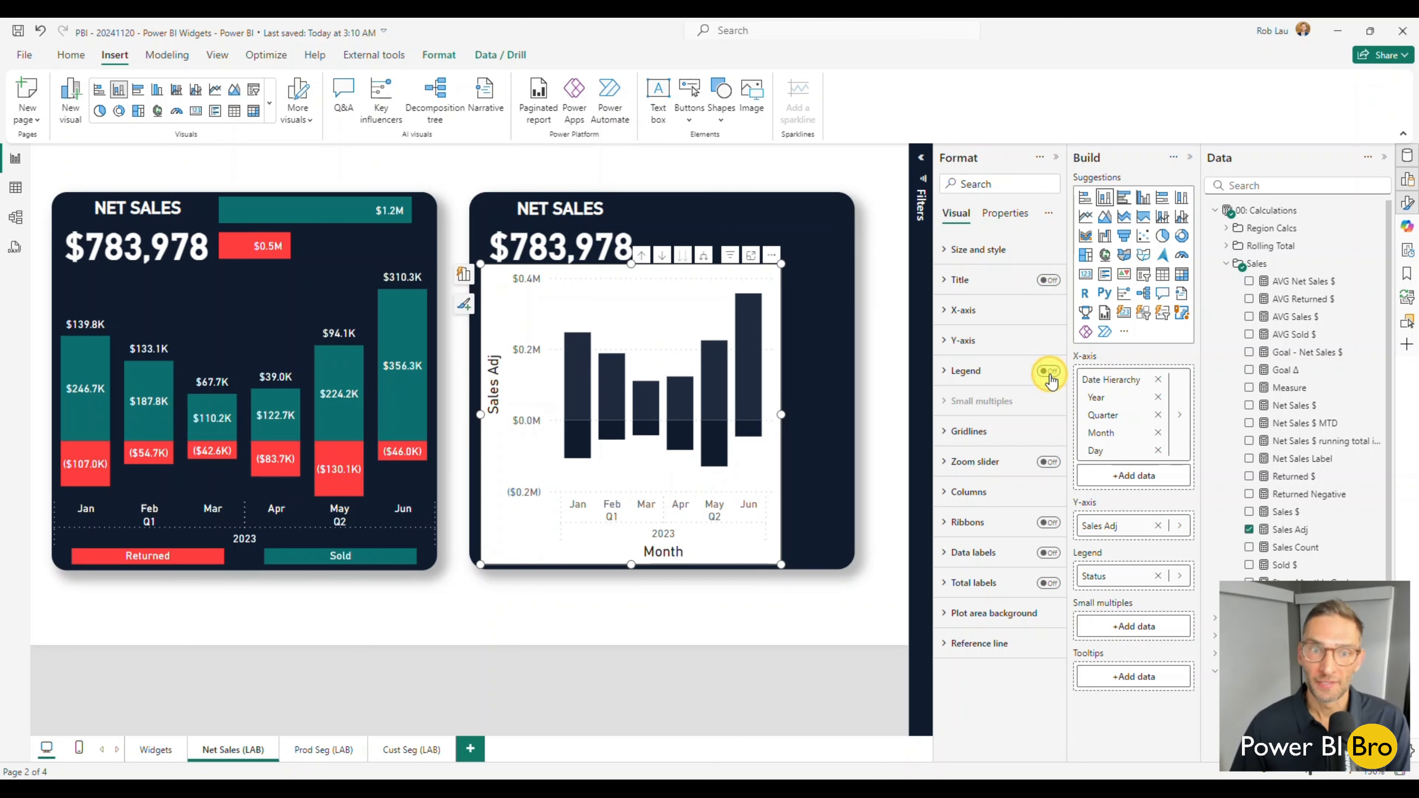
Turn off the Y-axis values and the Y-axis title of the Sales Adj chart.
{"action": "left_click", "coordinate": [945, 340]}
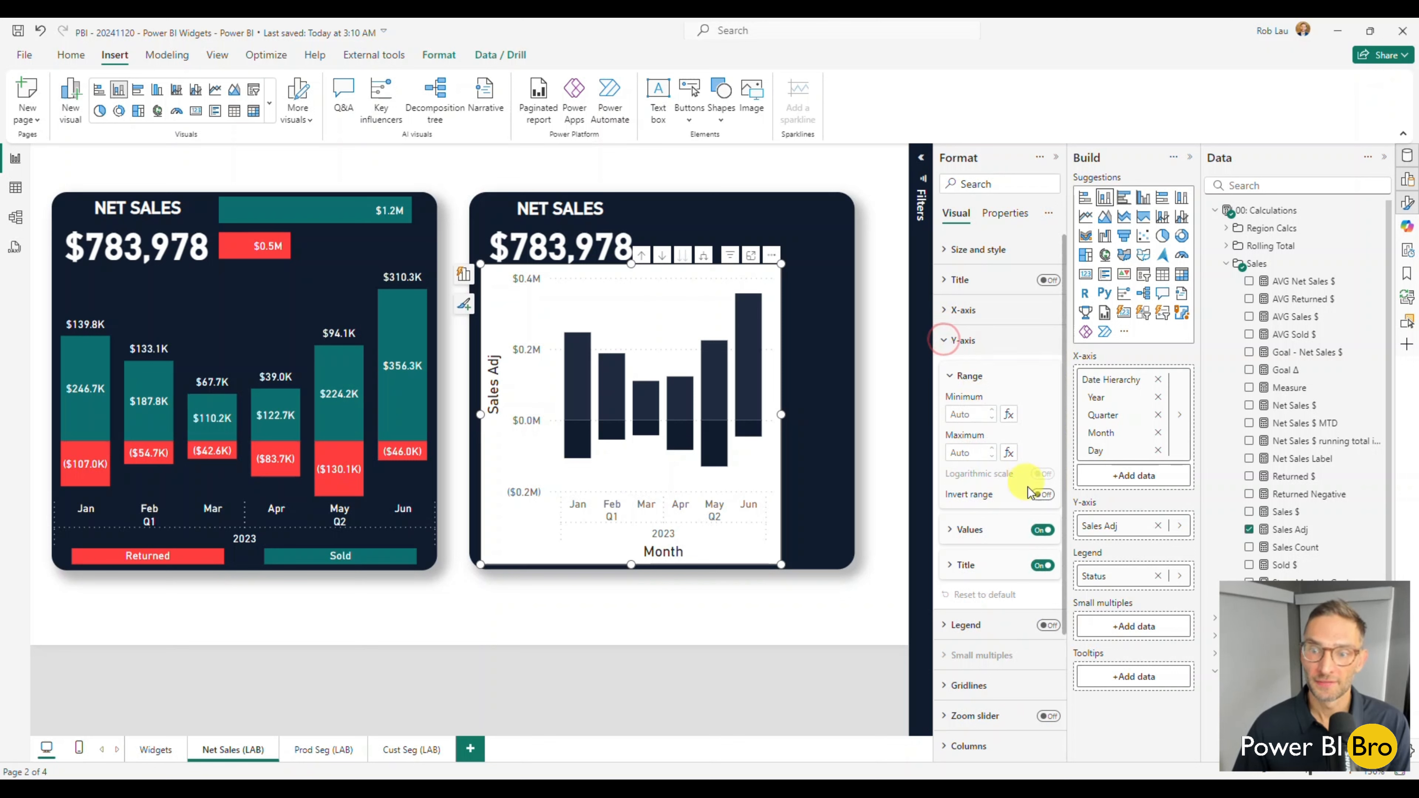
{"action": "left_click", "coordinate": [1043, 531]}
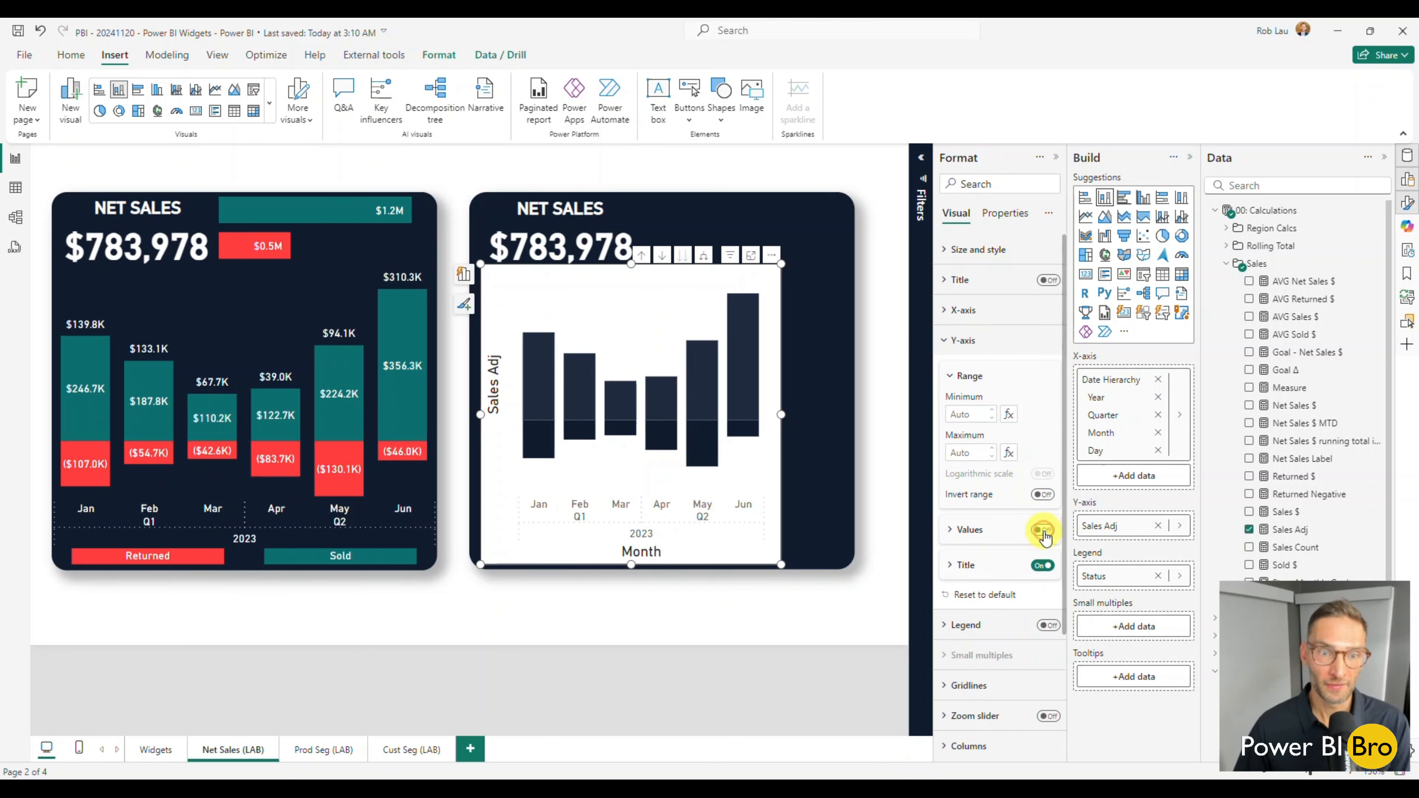
{"action": "left_click", "coordinate": [1043, 566]}
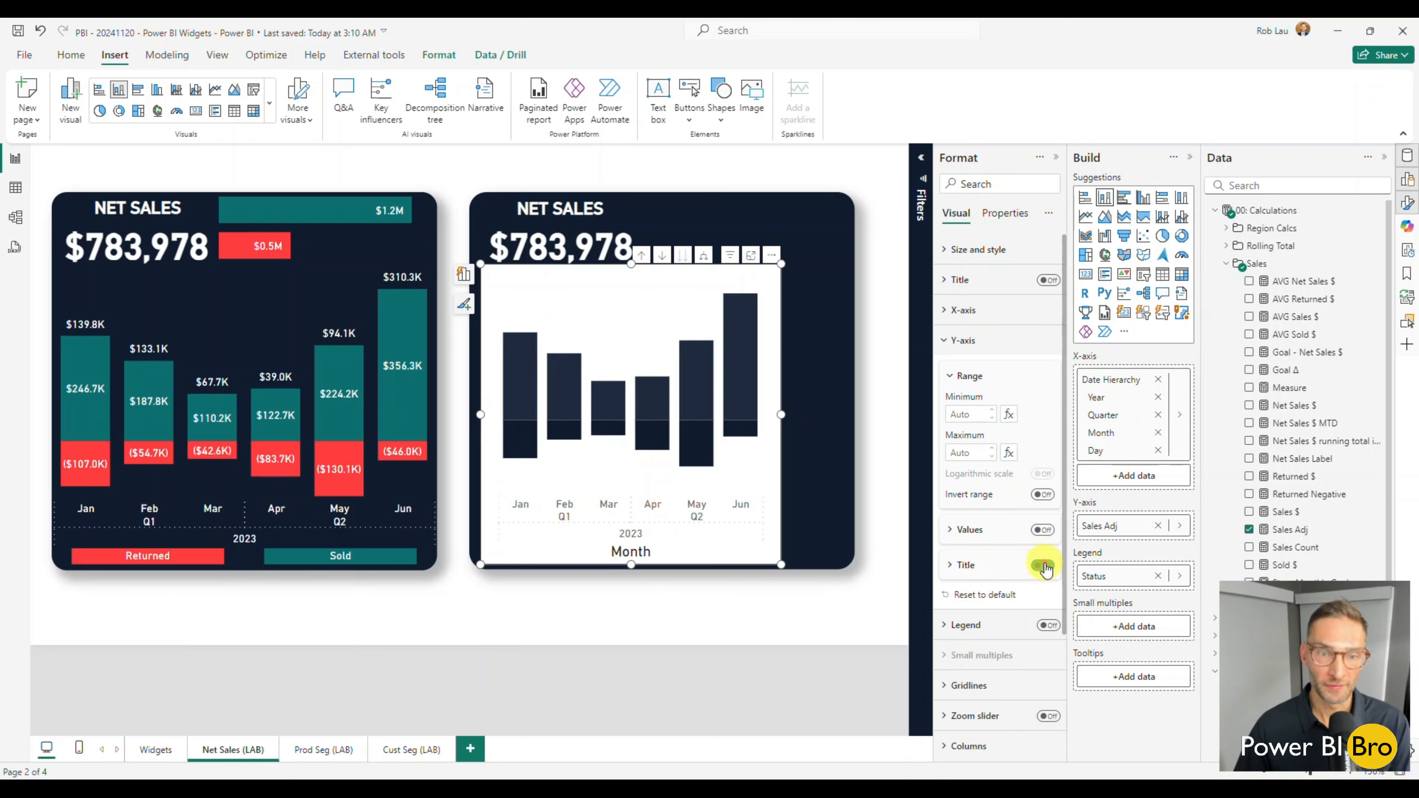
Set the X-axis values of the Sales Adj chart to white and turn off the chart's background.
{"action": "left_click", "coordinate": [945, 340]}
{"action": "left_click", "coordinate": [942, 311]}
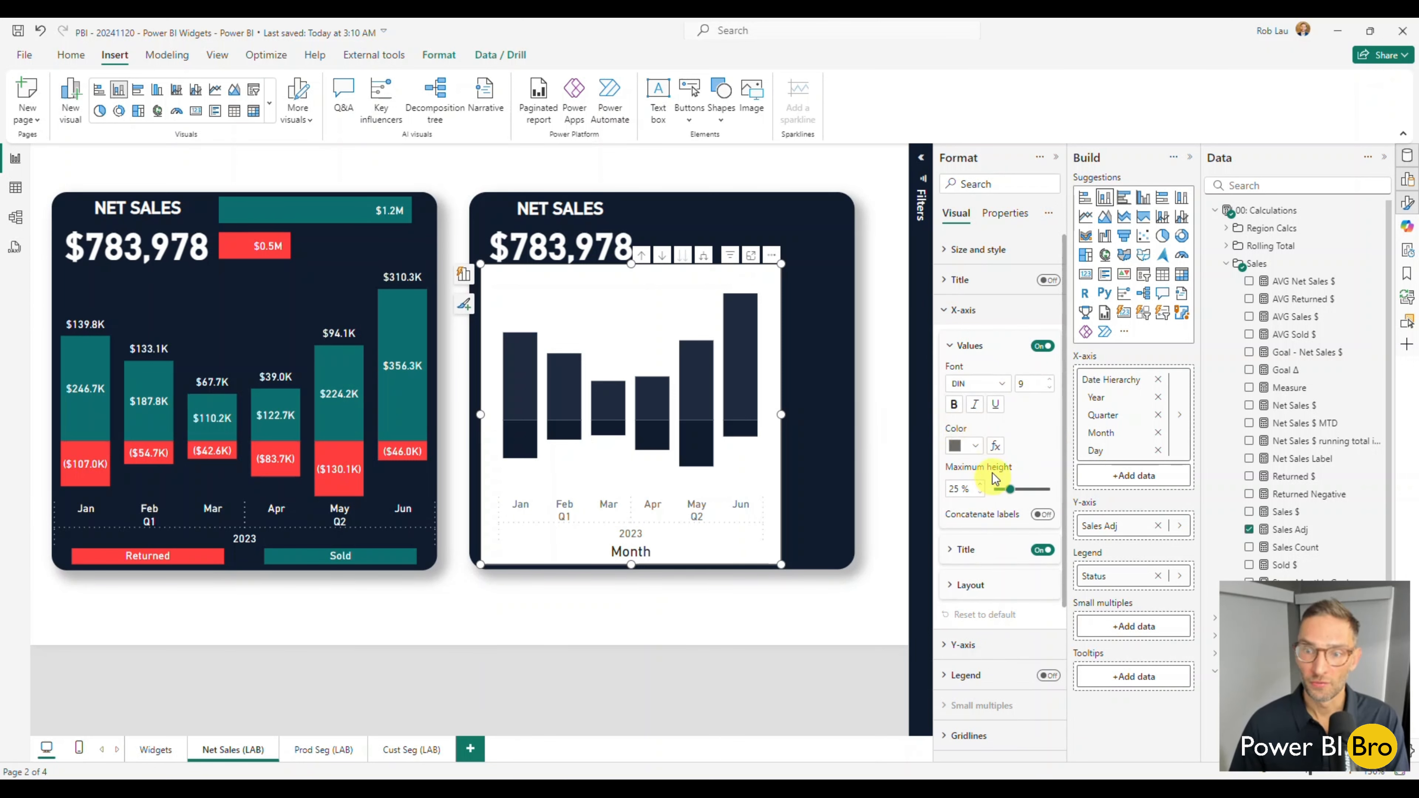
{"action": "left_click", "coordinate": [976, 446]}
{"action": "left_click", "coordinate": [963, 498]}
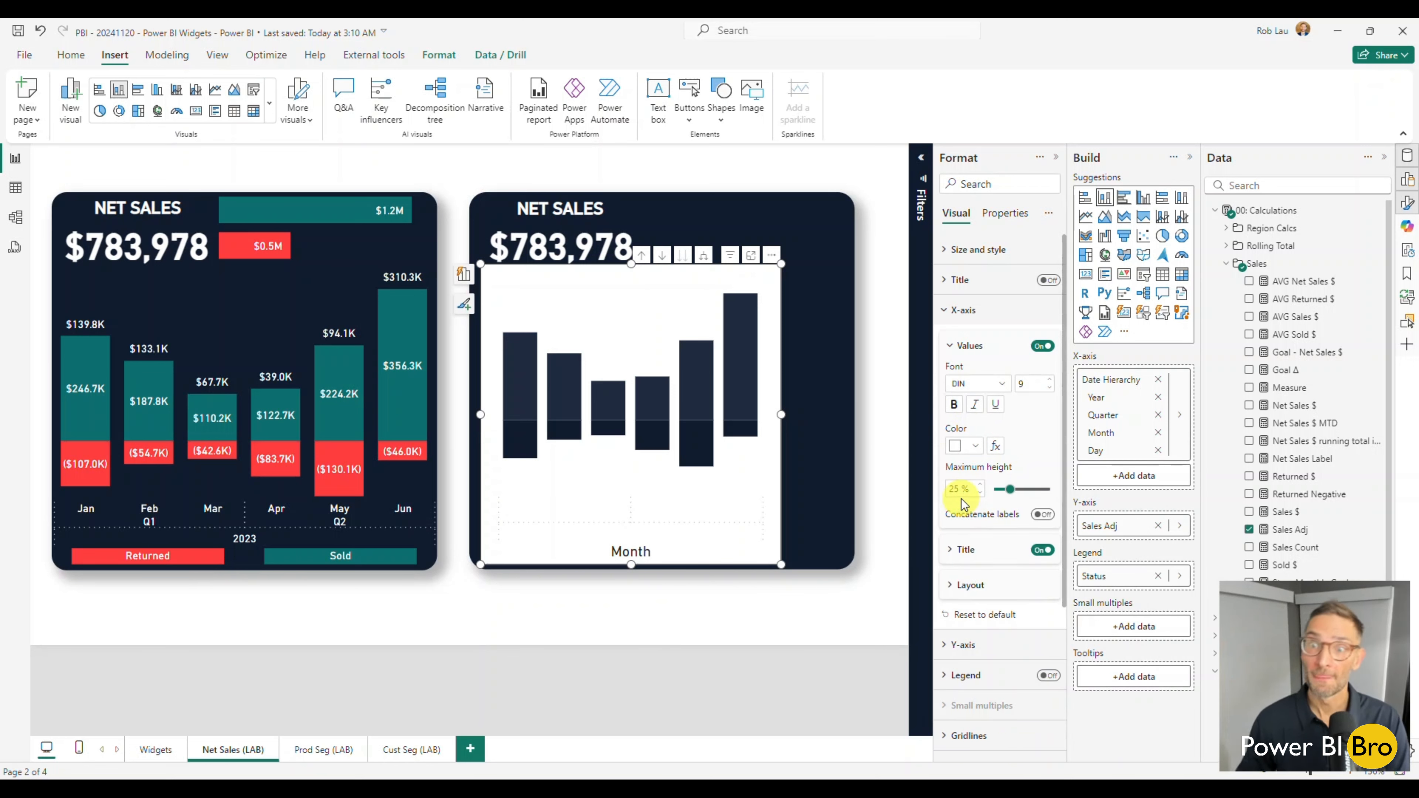
{"action": "left_click", "coordinate": [960, 253]}
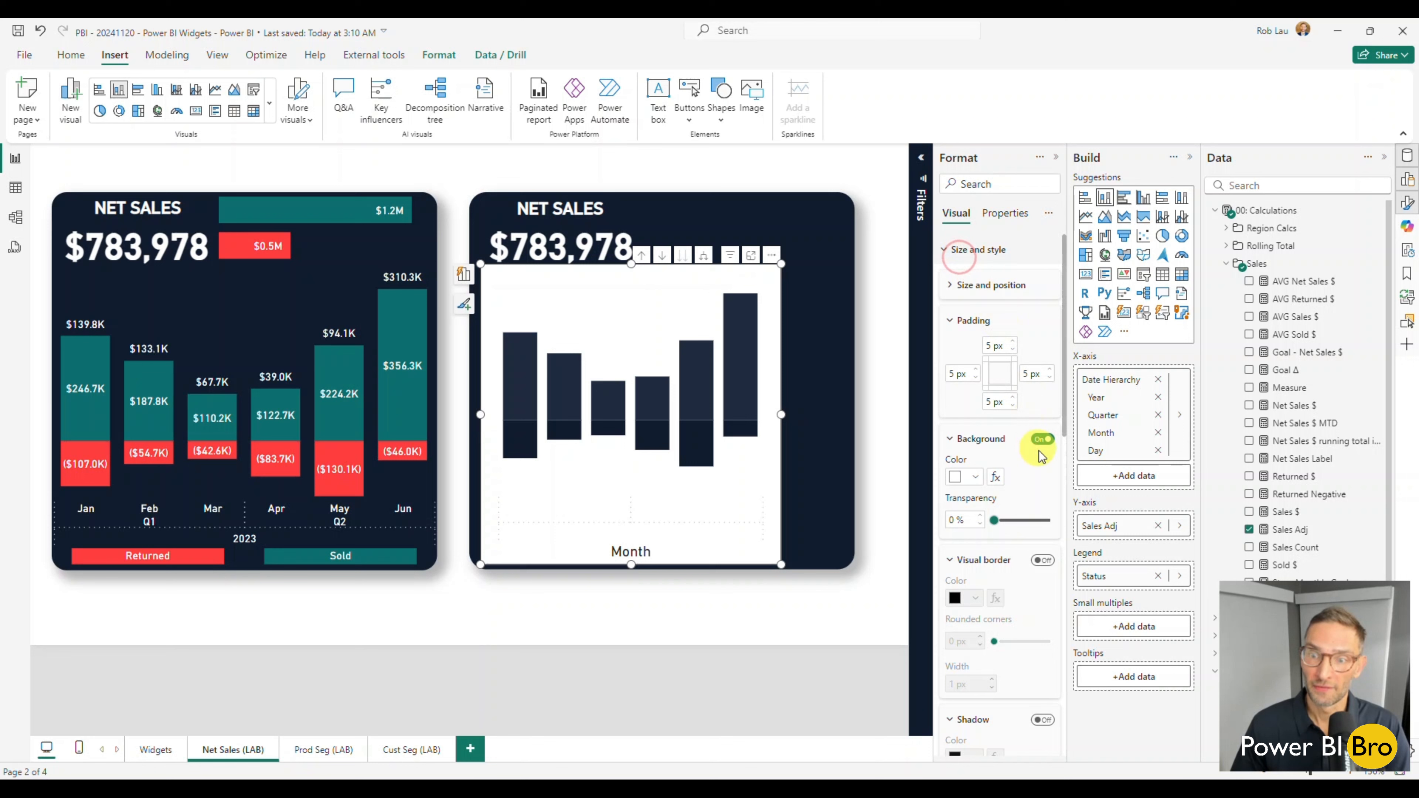
{"action": "left_click", "coordinate": [1042, 440]}
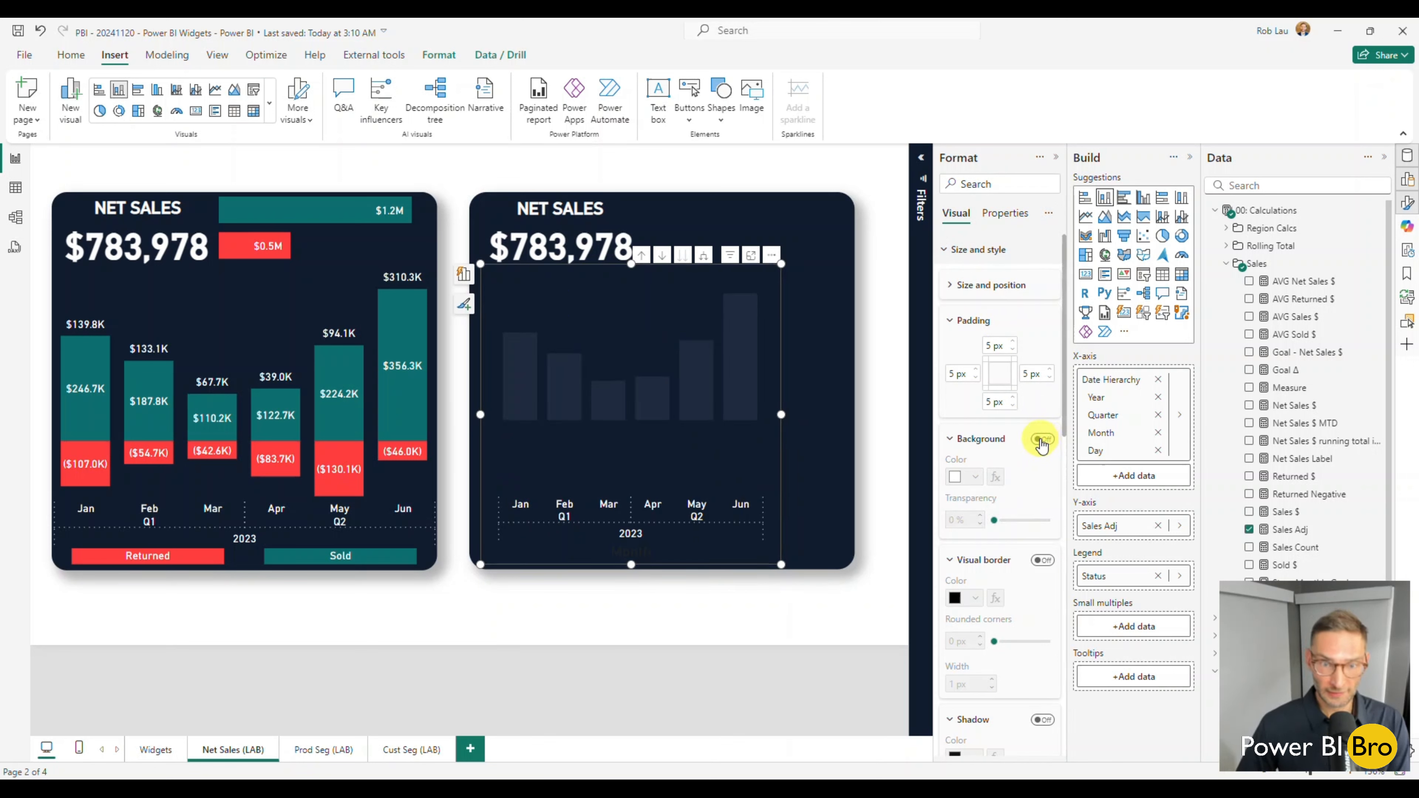
Turn on the Sales Adj chart's data labels and widen the chart on both sides to span the navy shape.
{"action": "scroll", "coordinate": [994, 559], "scroll_direction": "down", "scroll_amount": 8}
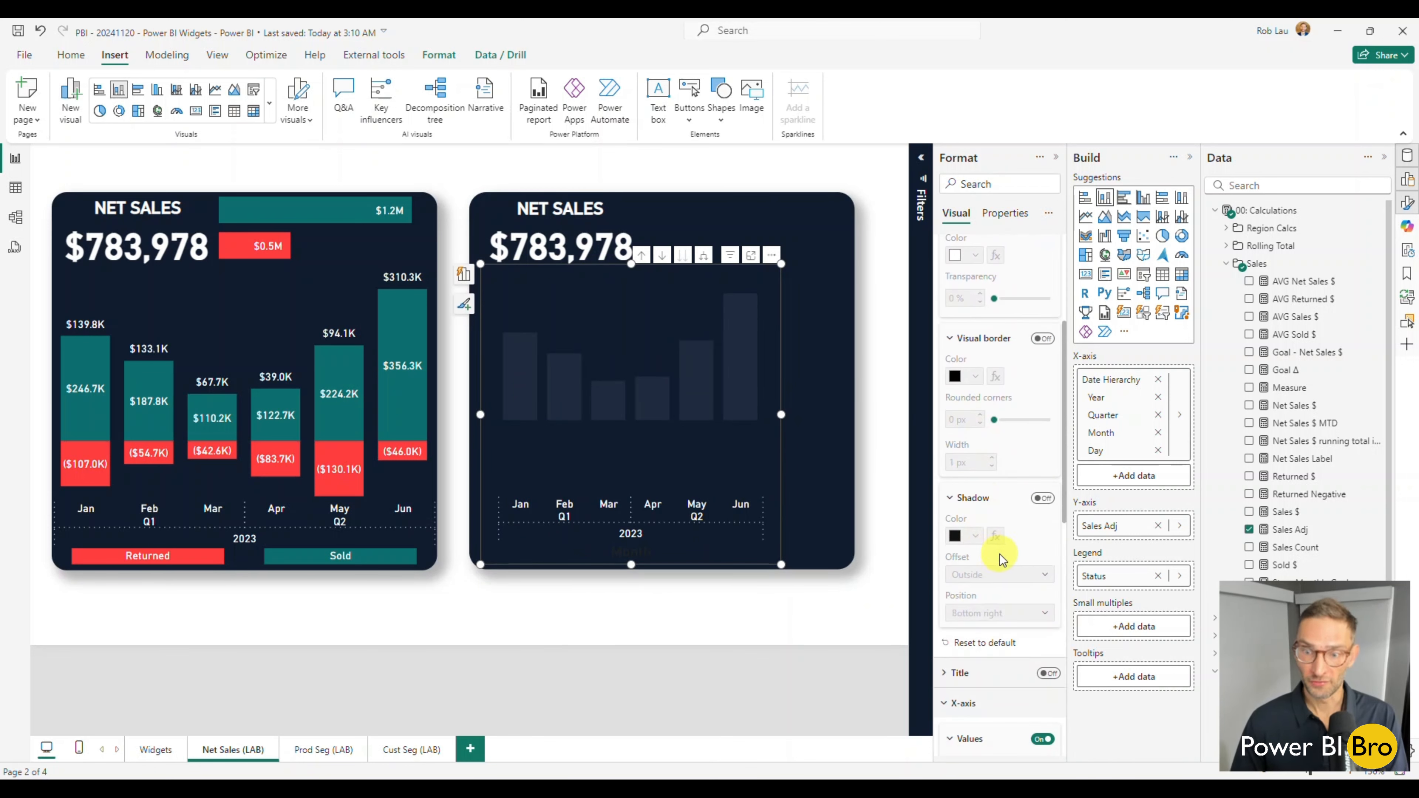
{"action": "scroll", "coordinate": [1001, 576], "scroll_direction": "down", "scroll_amount": 7}
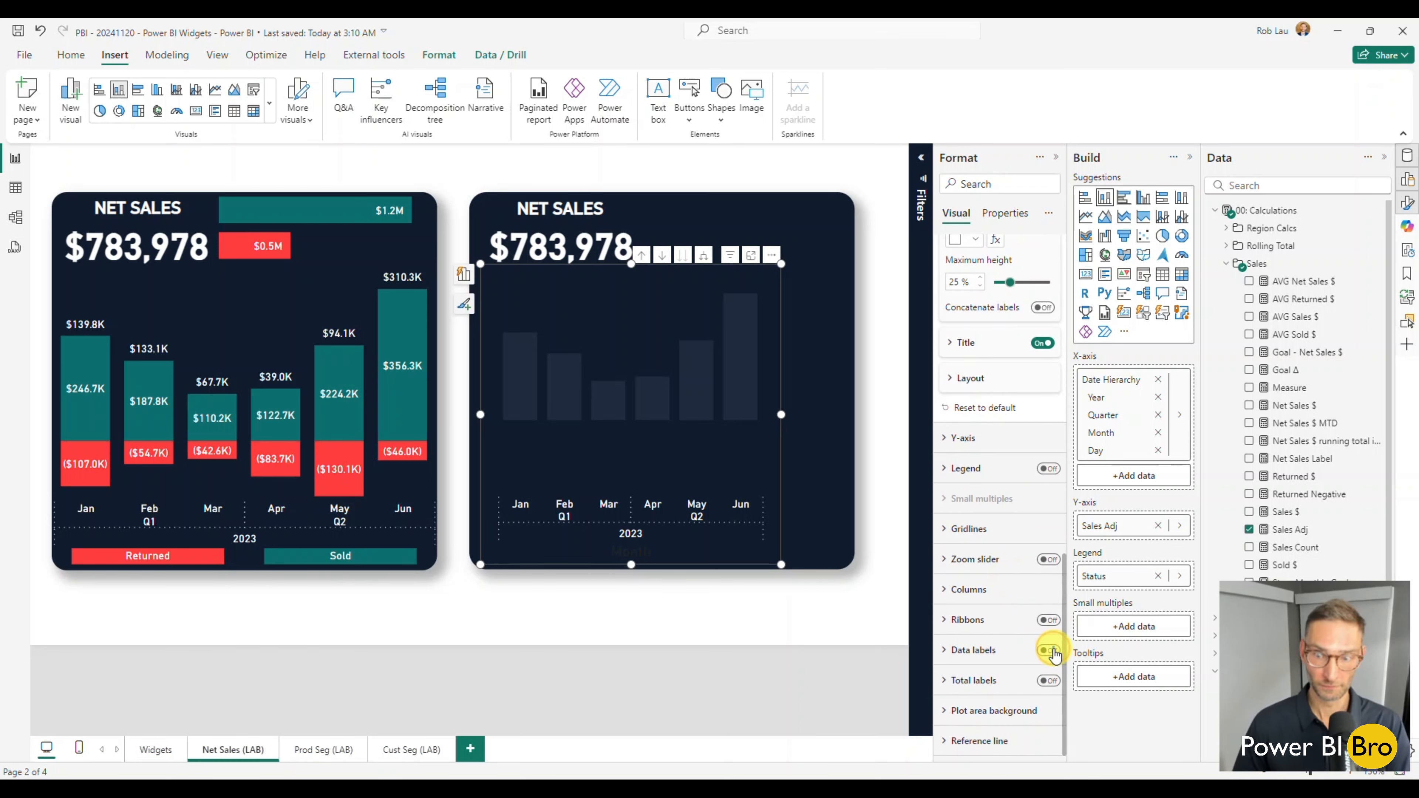
{"action": "left_click", "coordinate": [1049, 651]}
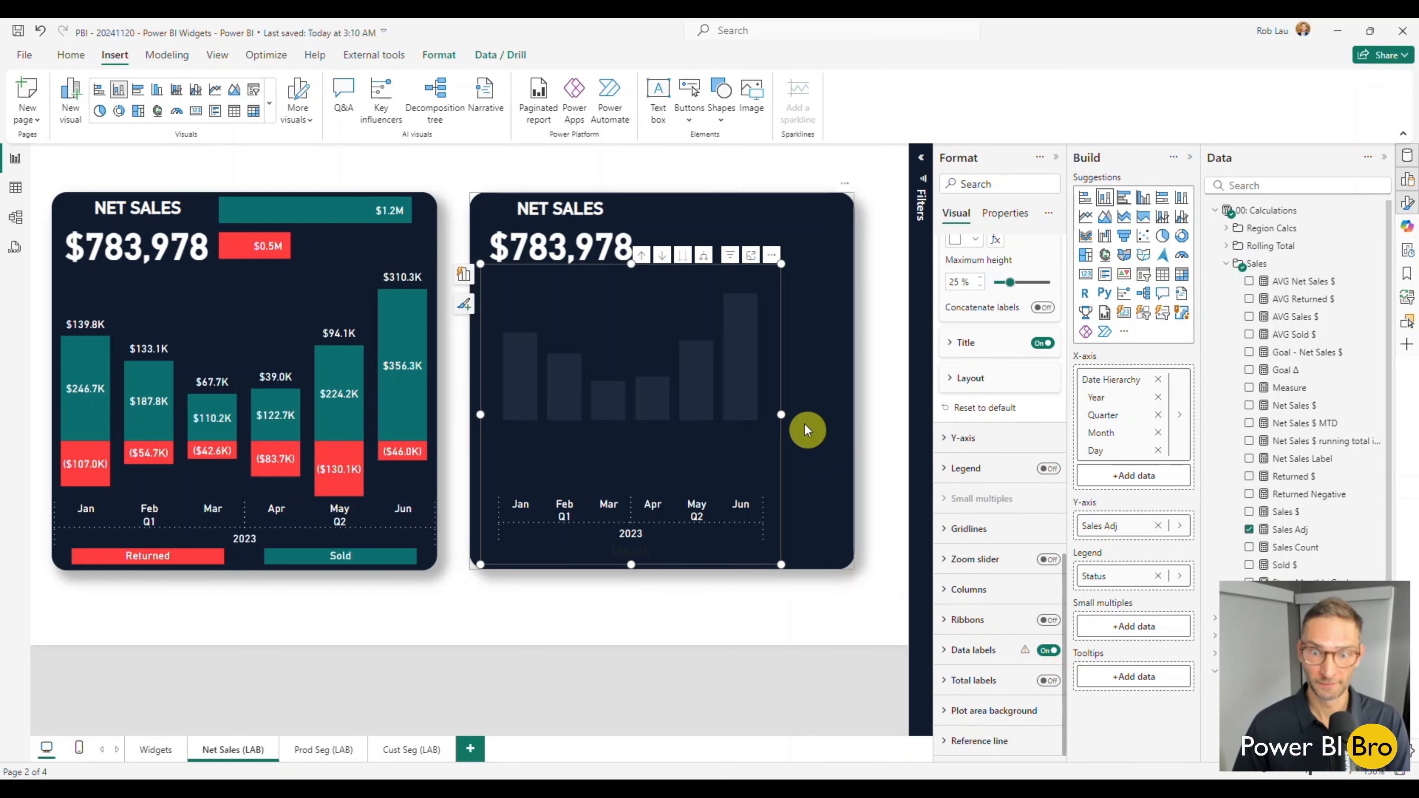
{"action": "left_click_drag", "start_coordinate": [781, 414], "coordinate": [852, 410]}
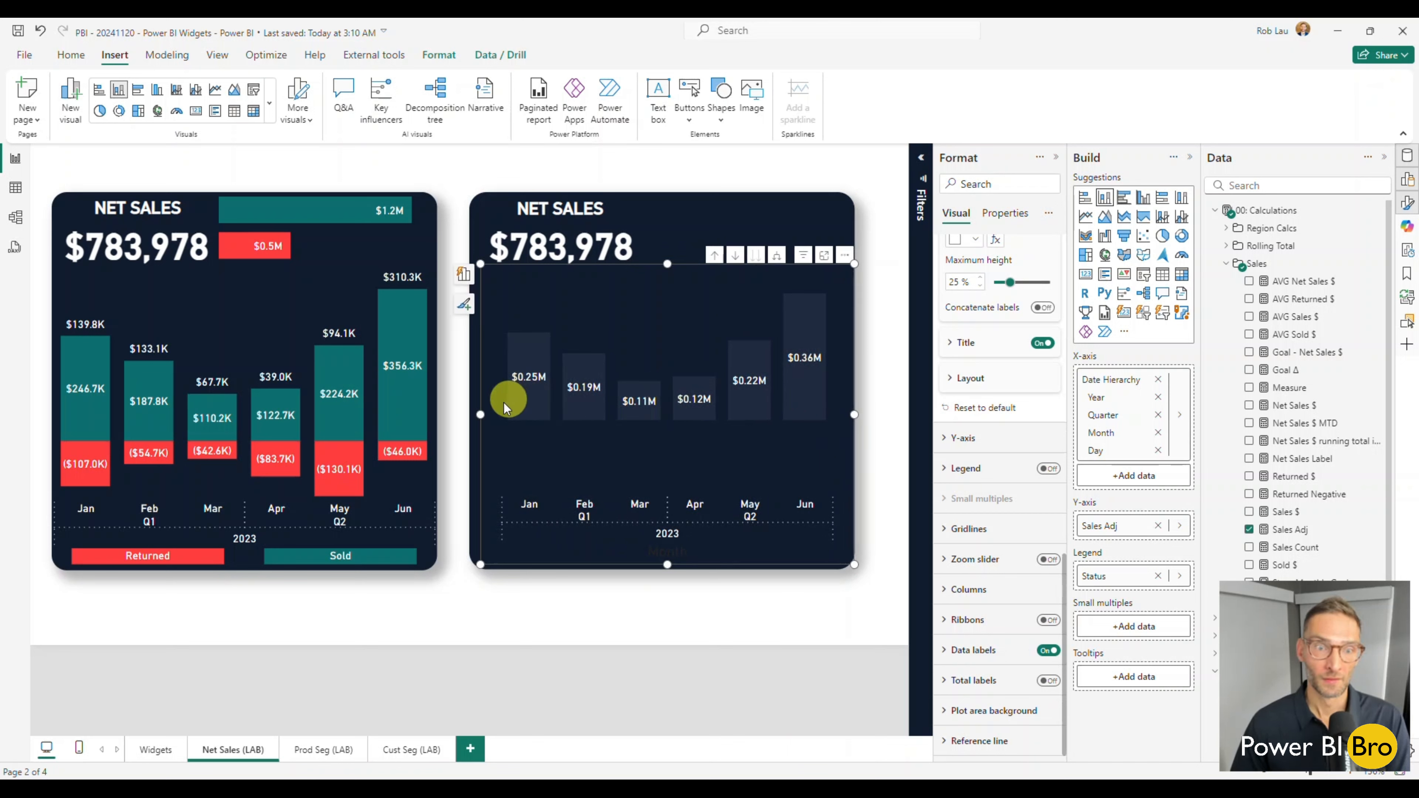
{"action": "left_click_drag", "start_coordinate": [481, 416], "coordinate": [459, 417]}
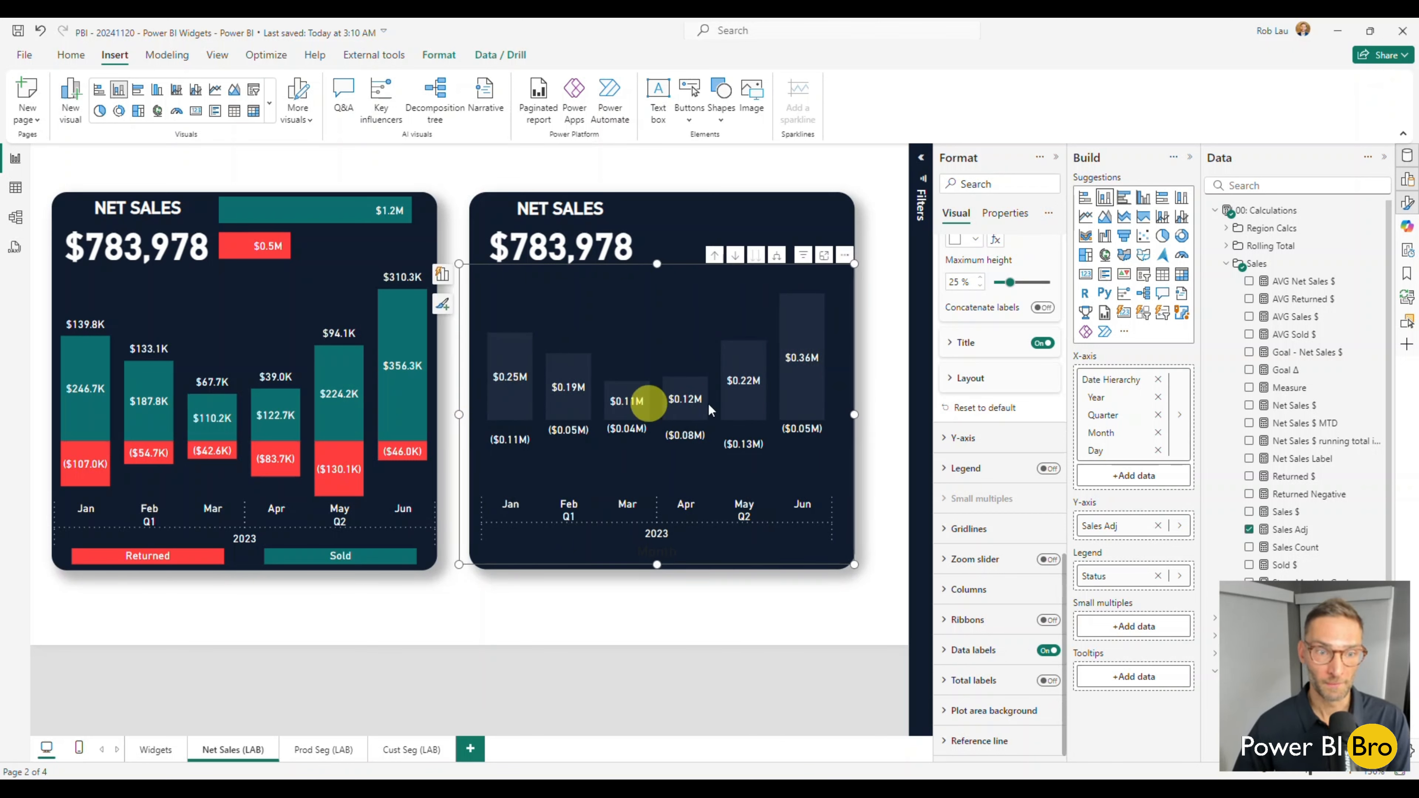
Turn on the chart's total labels and set their color to white.
{"action": "left_click", "coordinate": [1049, 681]}
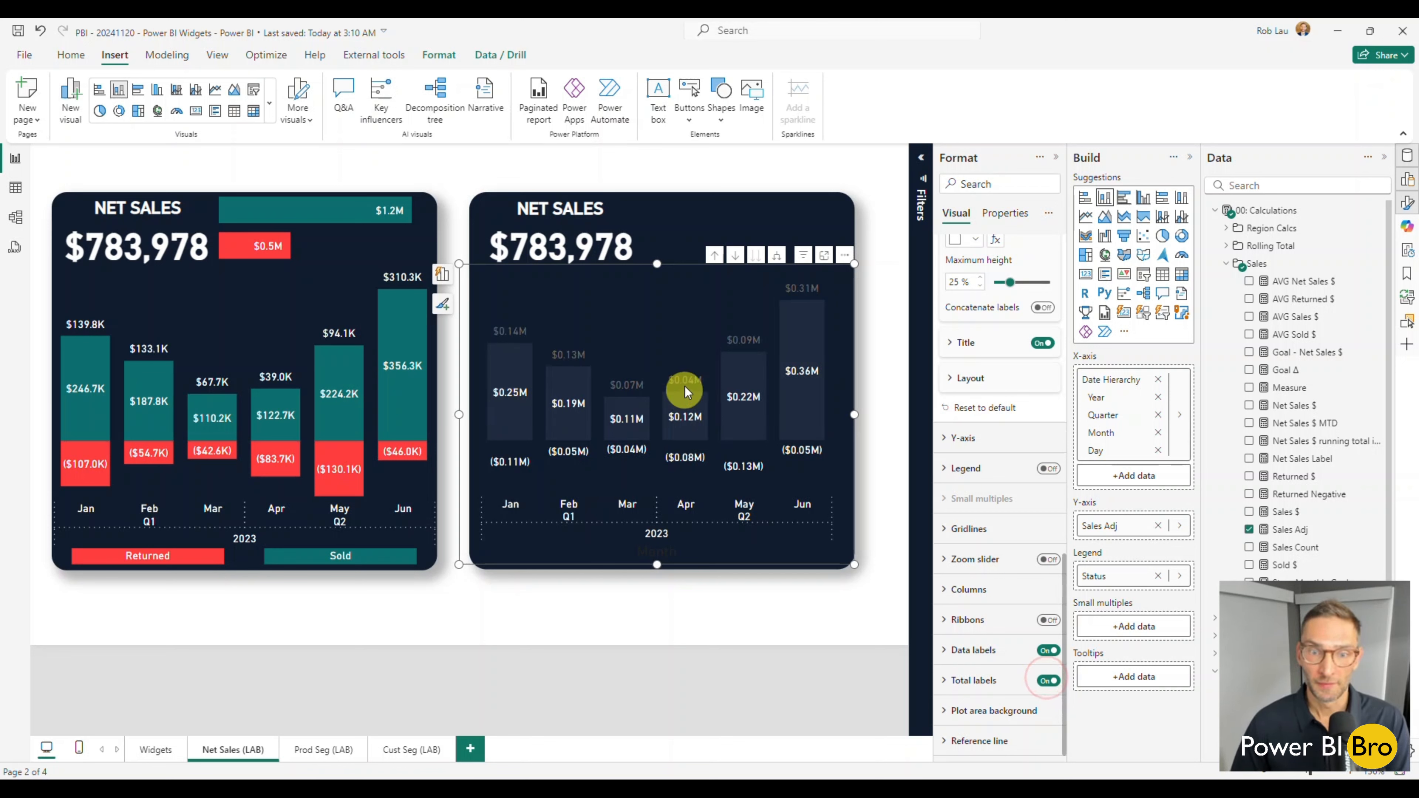
{"action": "left_click", "coordinate": [985, 682]}
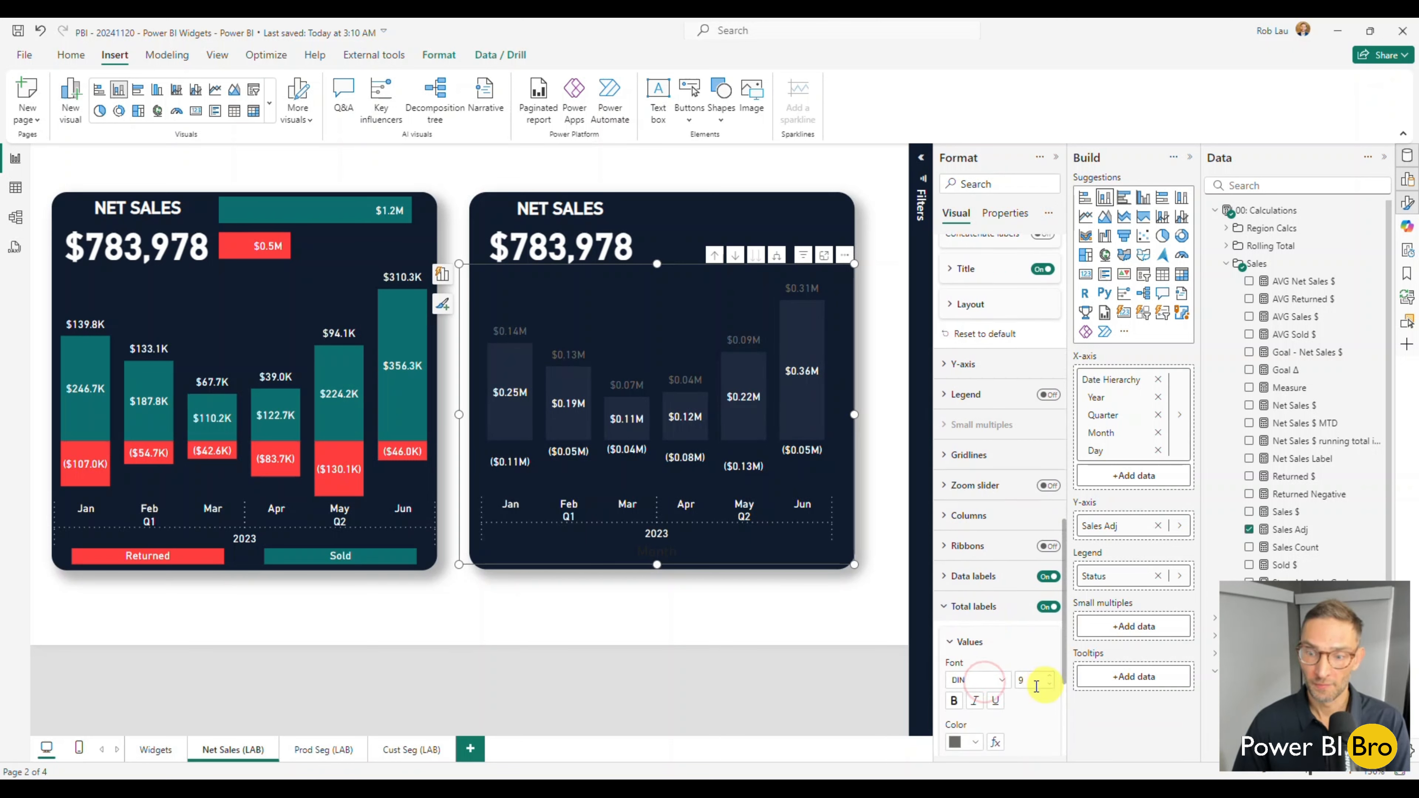
{"action": "left_click", "coordinate": [972, 743]}
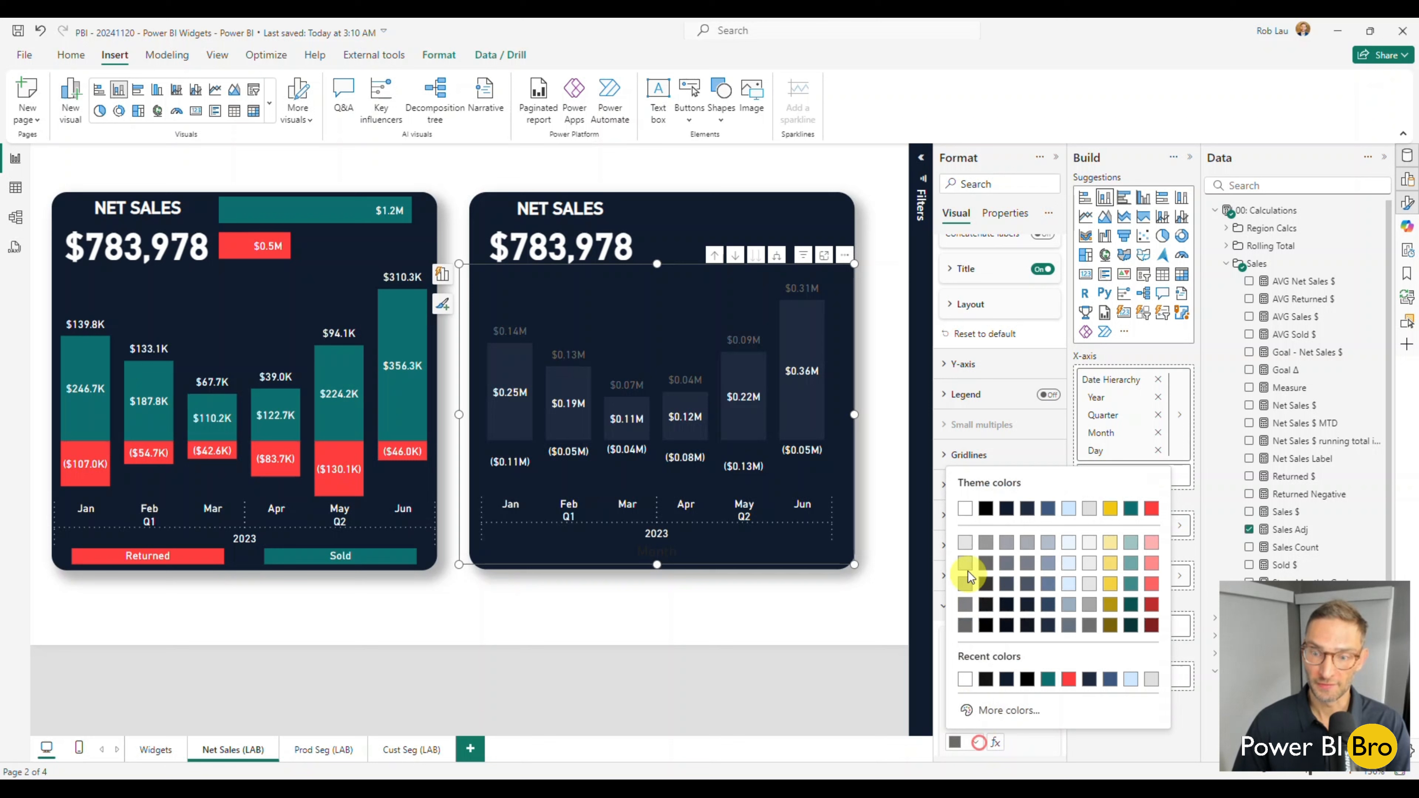
{"action": "left_click", "coordinate": [966, 517]}
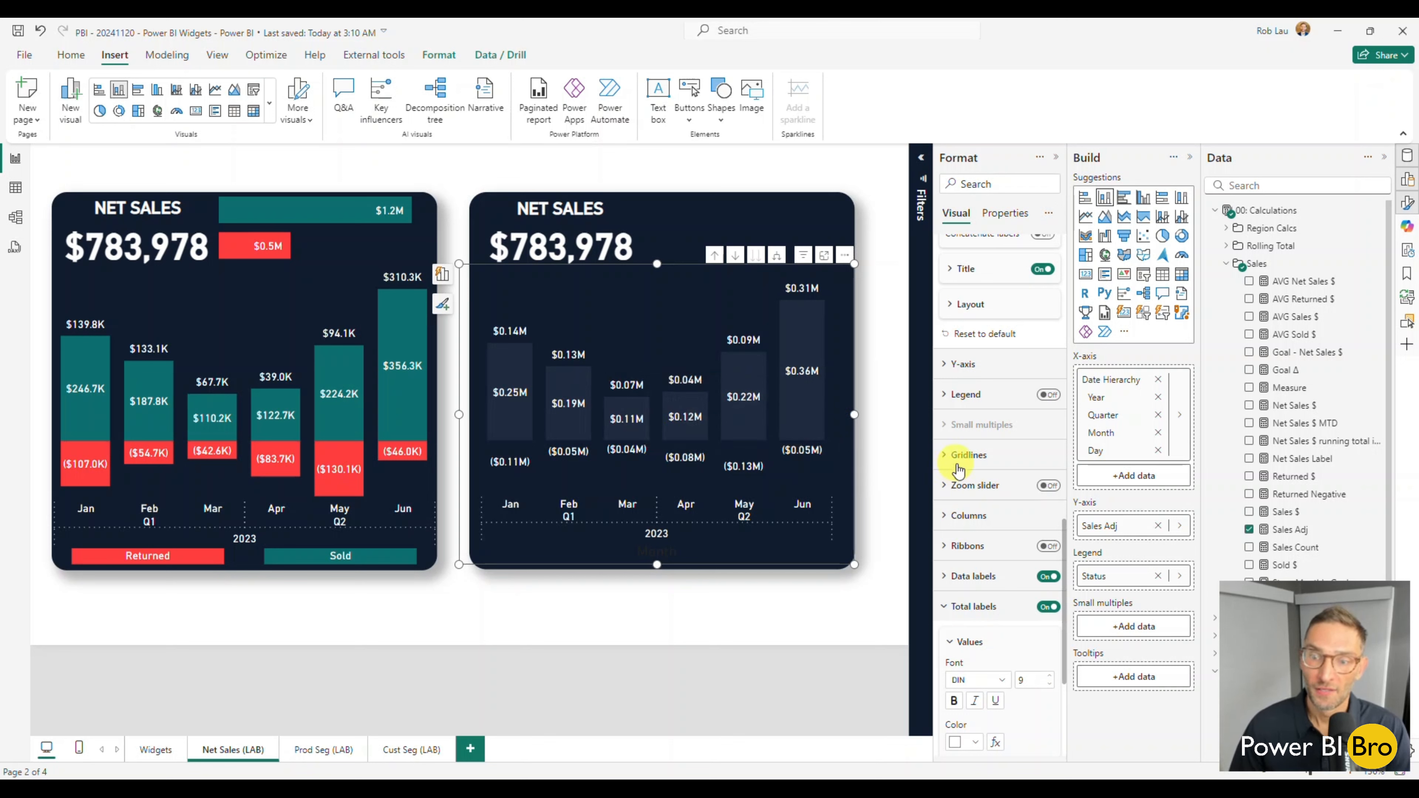
Color the Sold series columns with the teal theme color.
{"action": "left_click", "coordinate": [958, 522]}
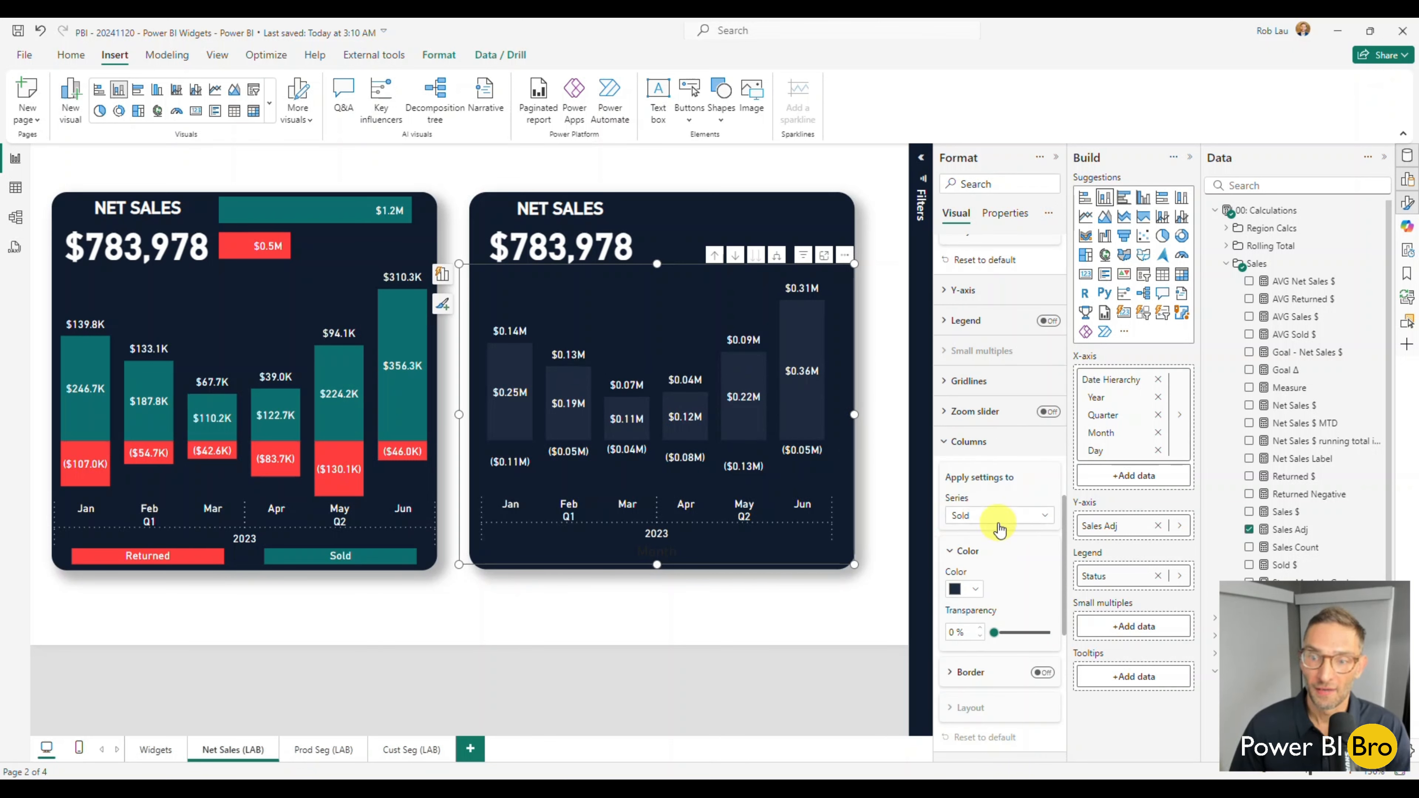
{"action": "left_click", "coordinate": [998, 523]}
{"action": "left_click", "coordinate": [973, 566]}
{"action": "left_click", "coordinate": [971, 589]}
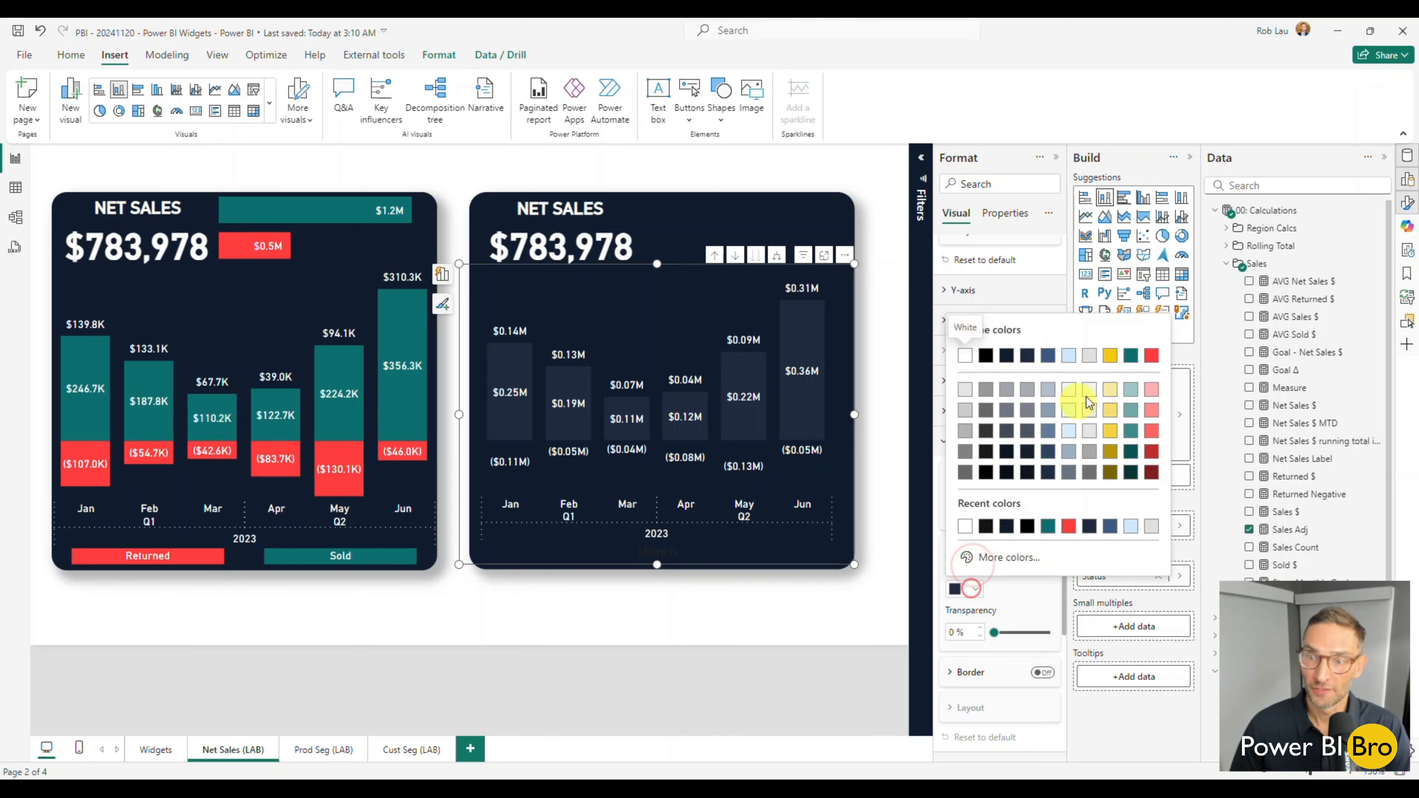
{"action": "left_click", "coordinate": [1130, 356]}
Color the Returned series columns with the red theme color.
{"action": "left_click", "coordinate": [975, 515]}
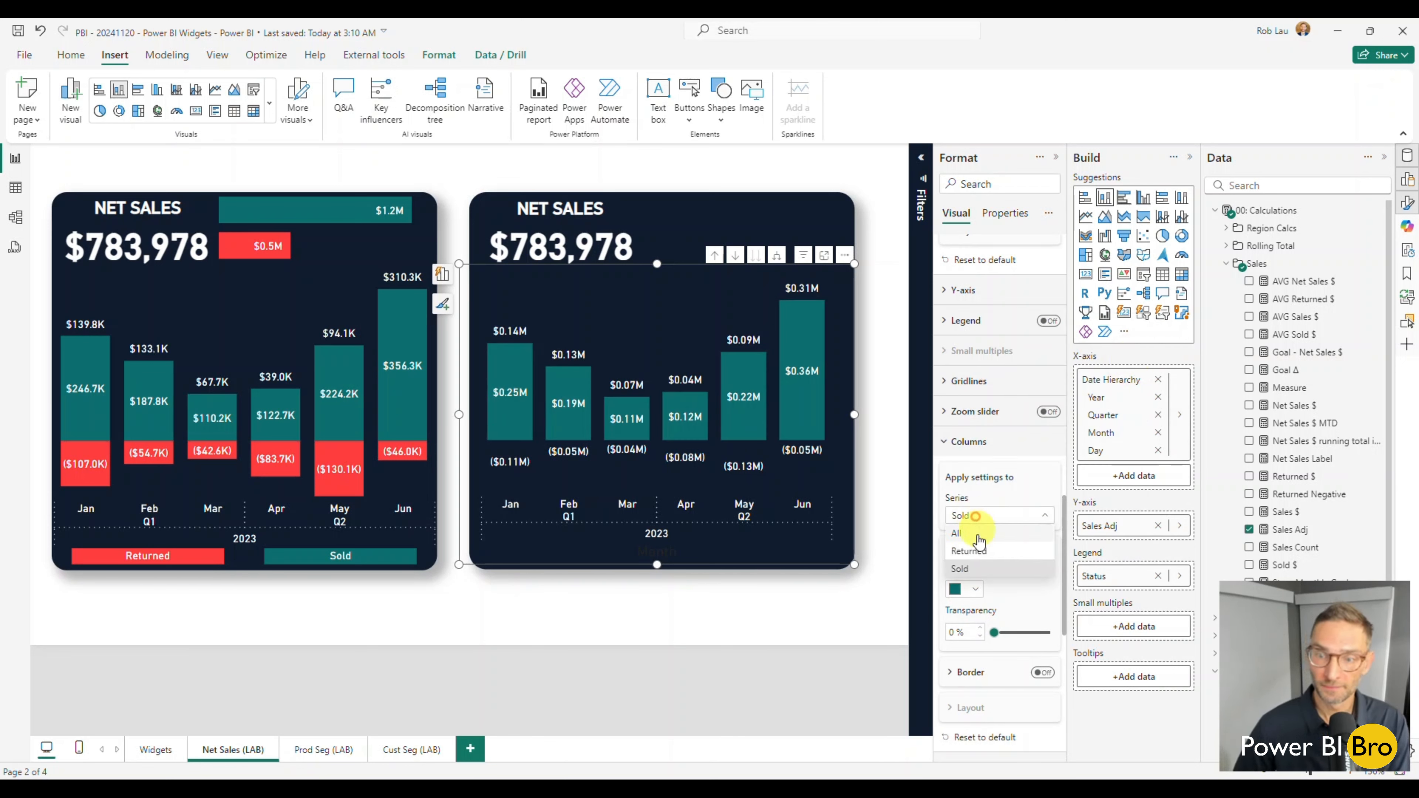
{"action": "left_click", "coordinate": [970, 551]}
{"action": "left_click", "coordinate": [960, 588]}
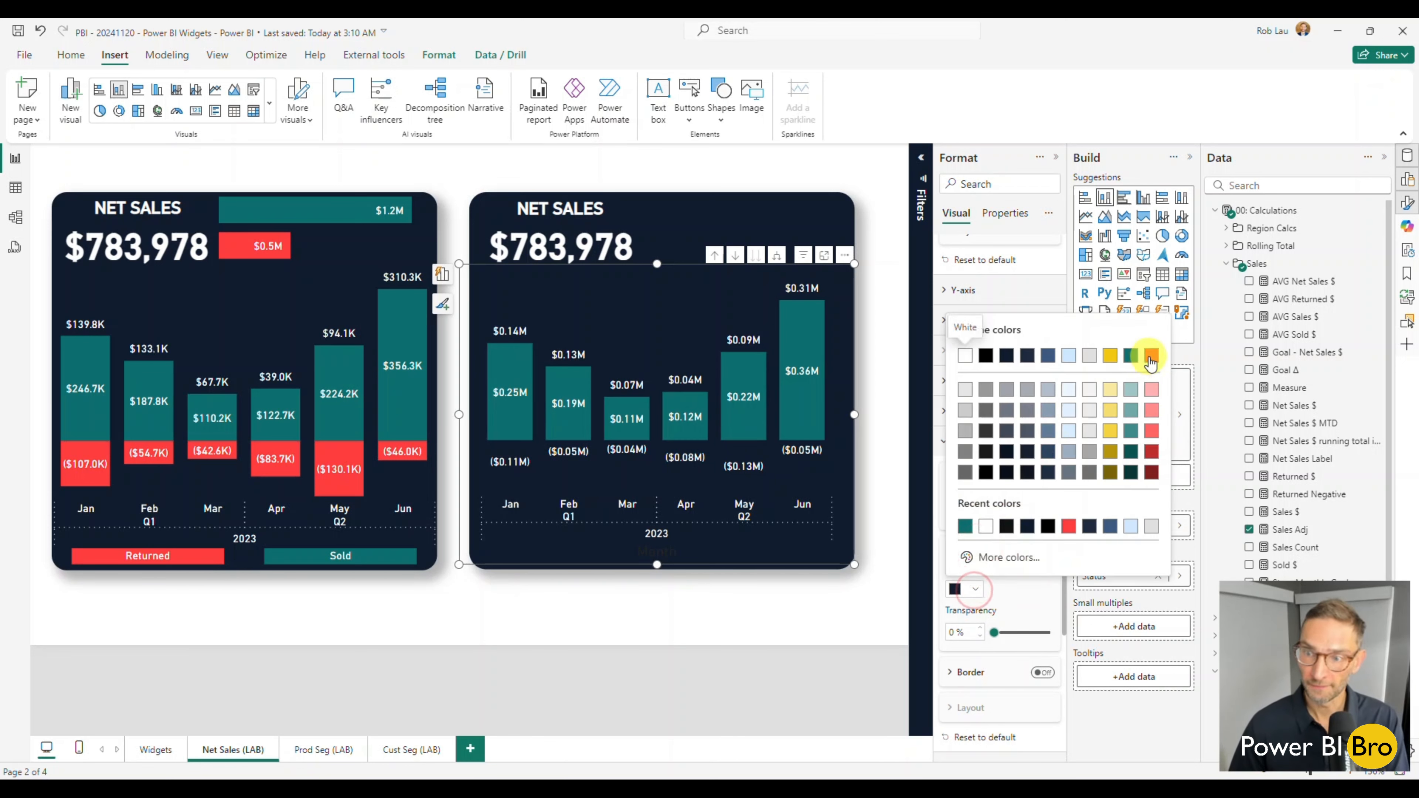
{"action": "left_click", "coordinate": [1150, 355]}
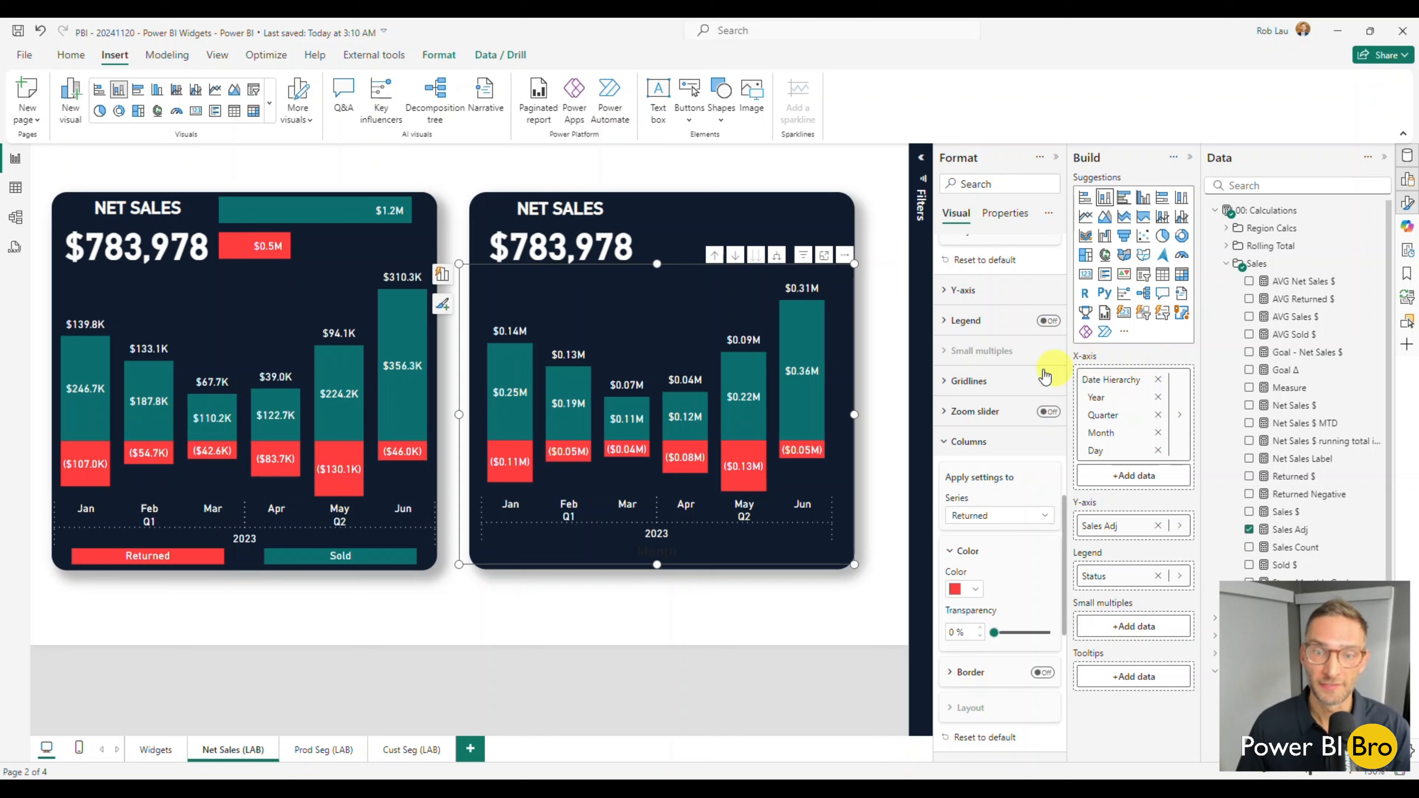
Stretch the chart slightly past both sides of the navy shape and turn off its X-axis title.
{"action": "left_click_drag", "start_coordinate": [855, 414], "coordinate": [873, 414]}
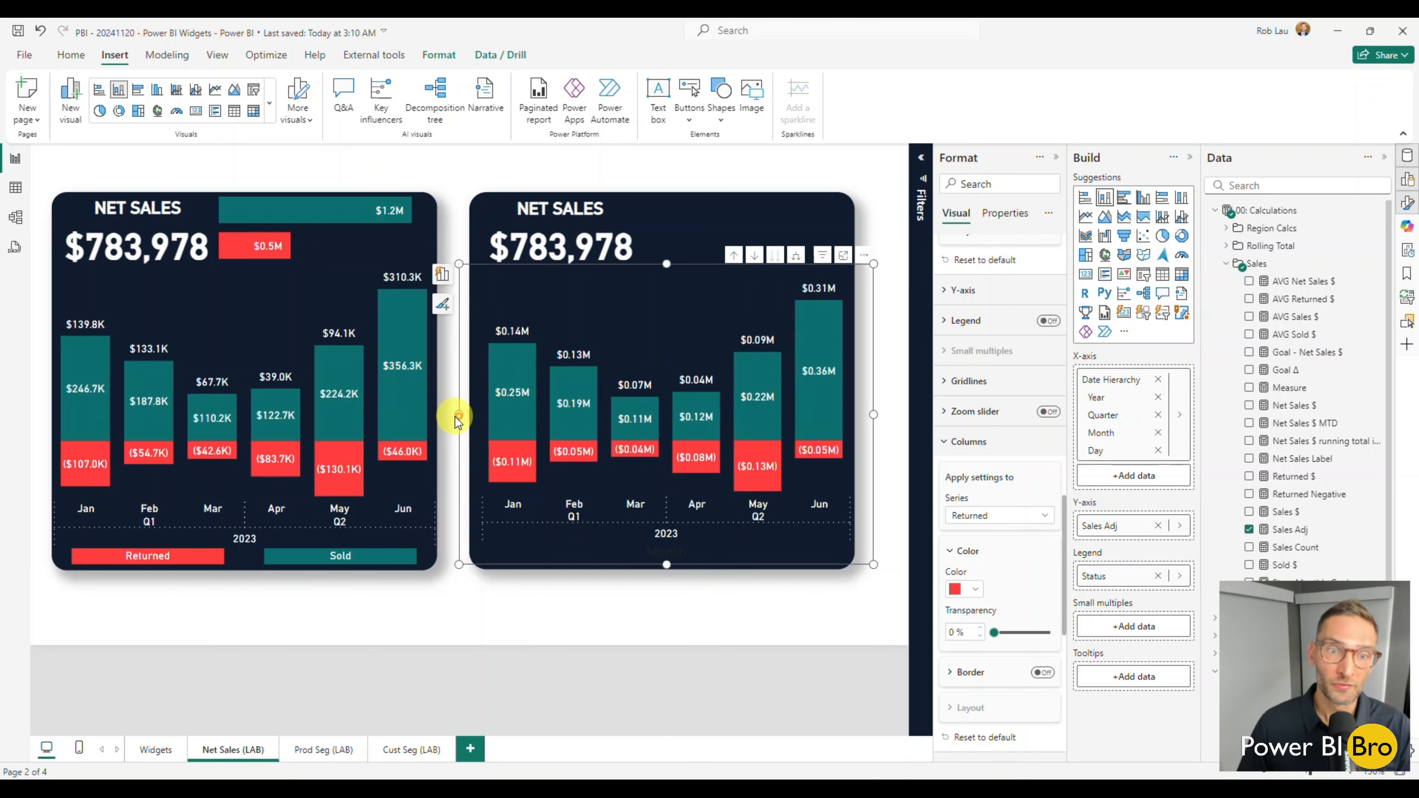
{"action": "left_click_drag", "start_coordinate": [458, 416], "coordinate": [453, 414]}
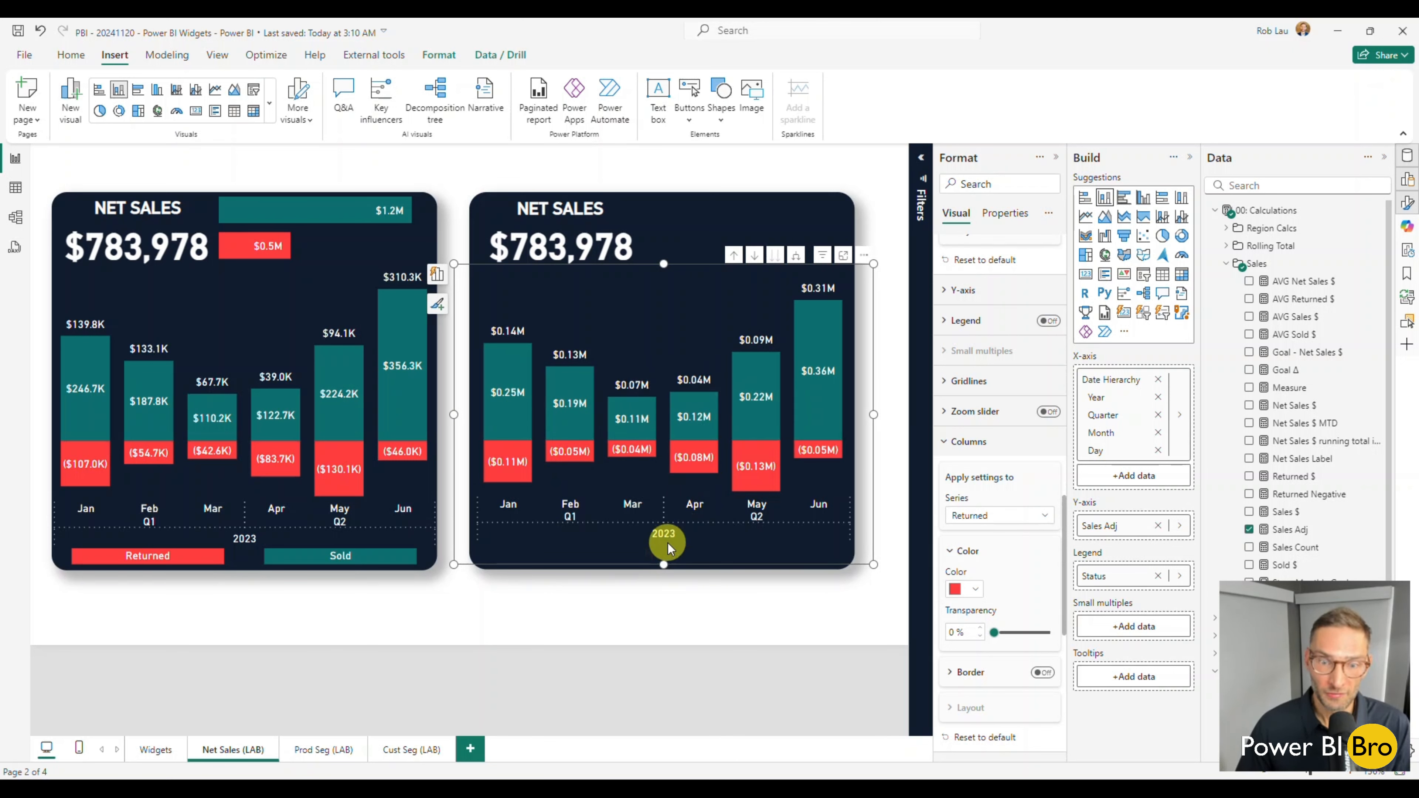
{"action": "left_click", "coordinate": [949, 291]}
{"action": "scroll", "coordinate": [972, 385], "scroll_direction": "up", "scroll_amount": 2}
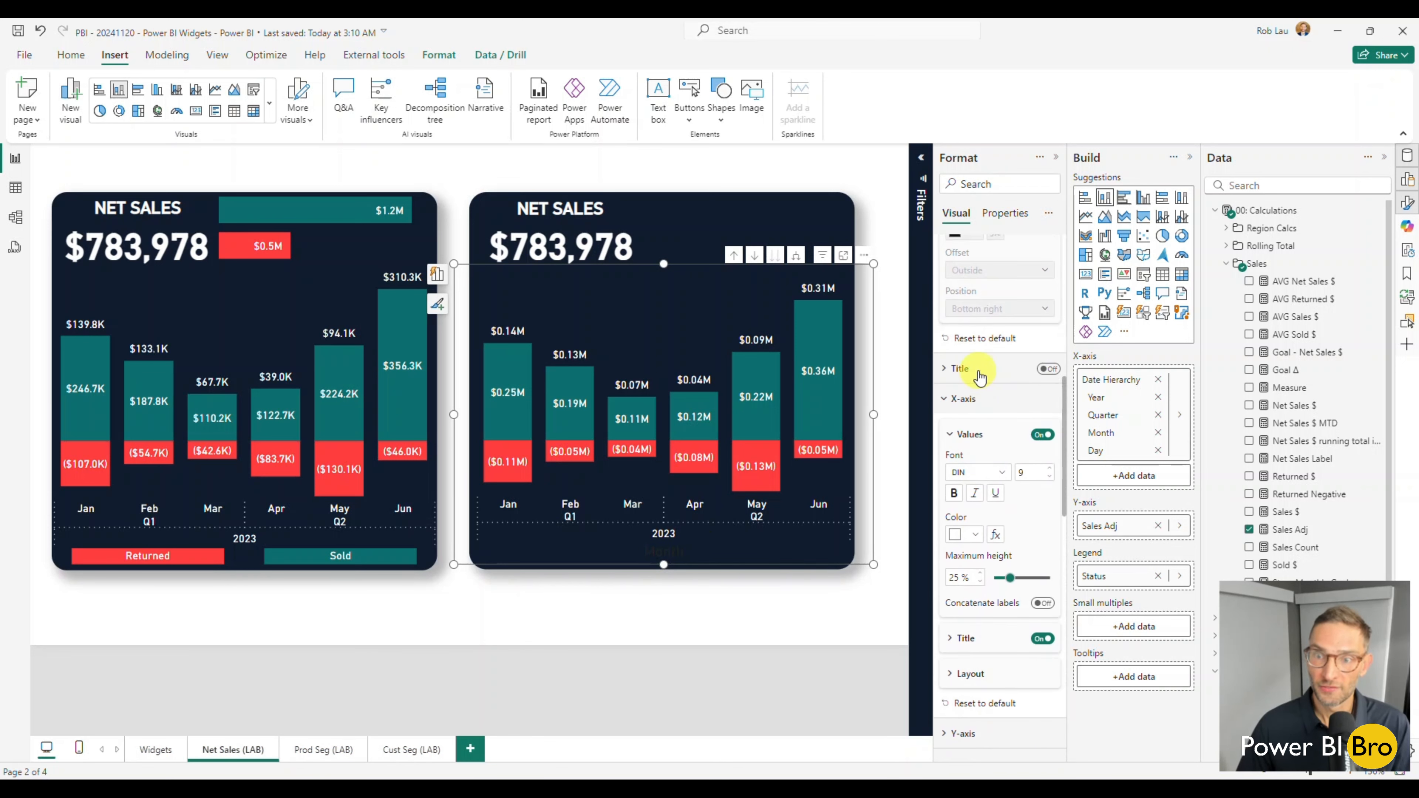
{"action": "scroll", "coordinate": [995, 447], "scroll_direction": "down", "scroll_amount": 1}
{"action": "left_click", "coordinate": [1043, 565]}
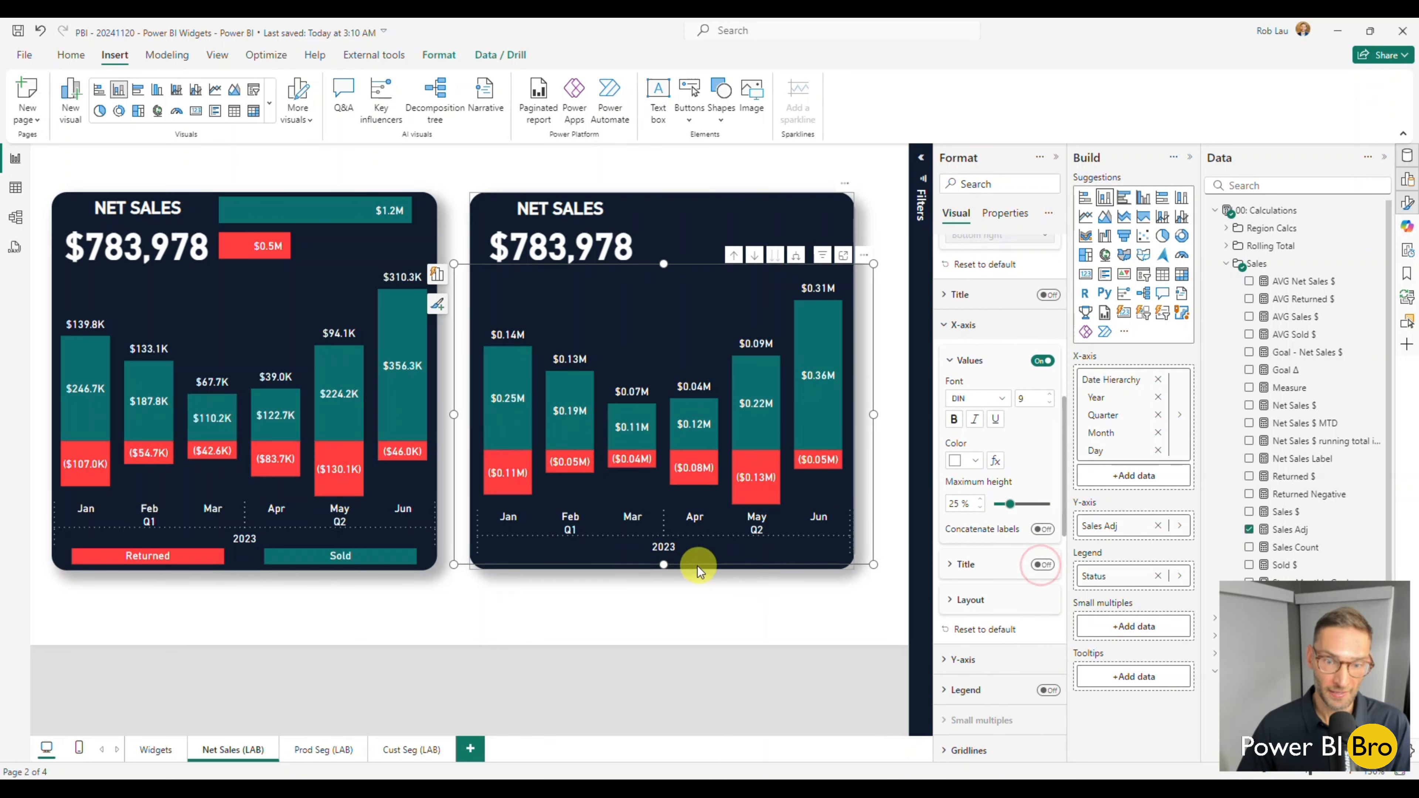
Resize the chart to overhang both sides of the navy shape and end just above its lower edge, with the columns level with the reference widget, and deselect it.
{"action": "left_click_drag", "start_coordinate": [664, 565], "coordinate": [664, 548]}
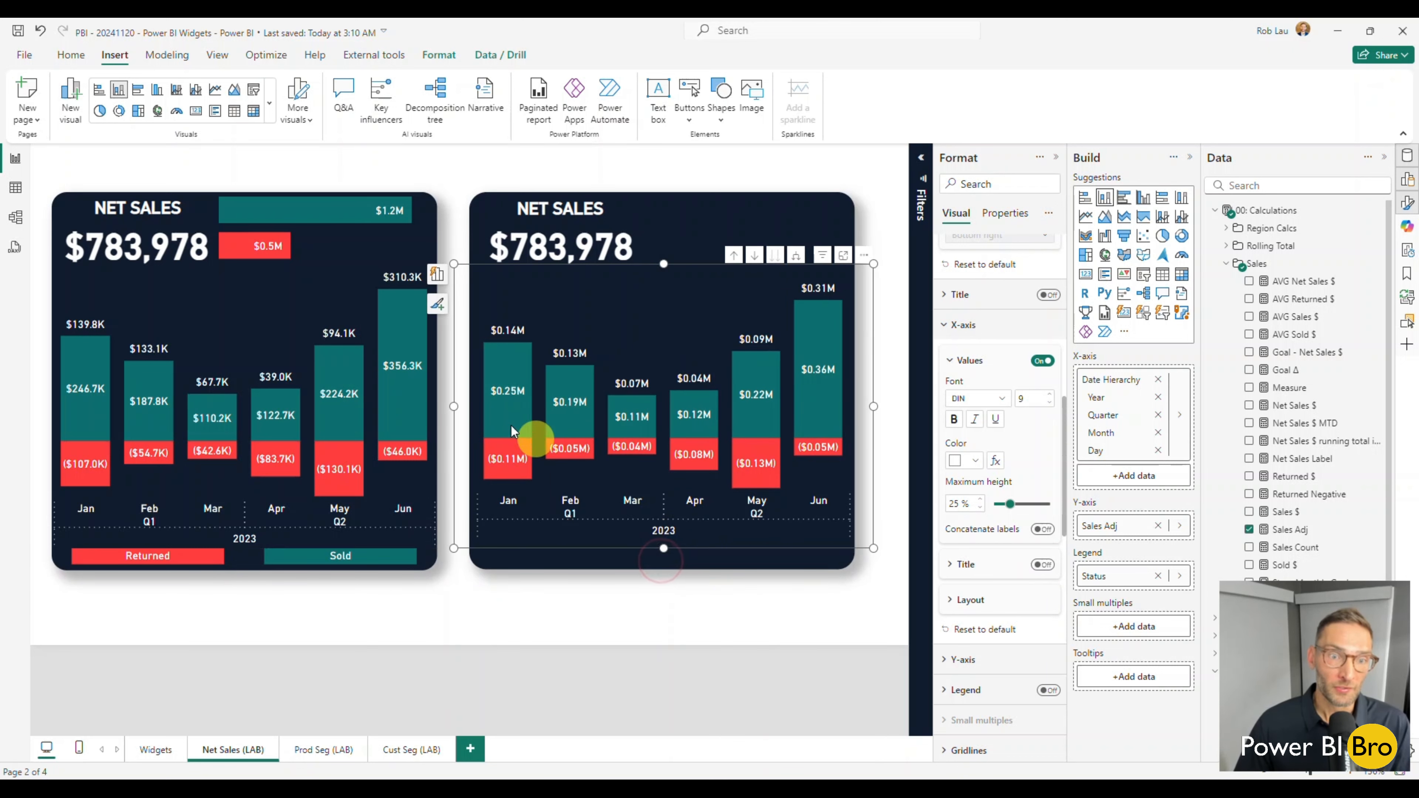
{"action": "left_click_drag", "start_coordinate": [454, 406], "coordinate": [477, 405]}
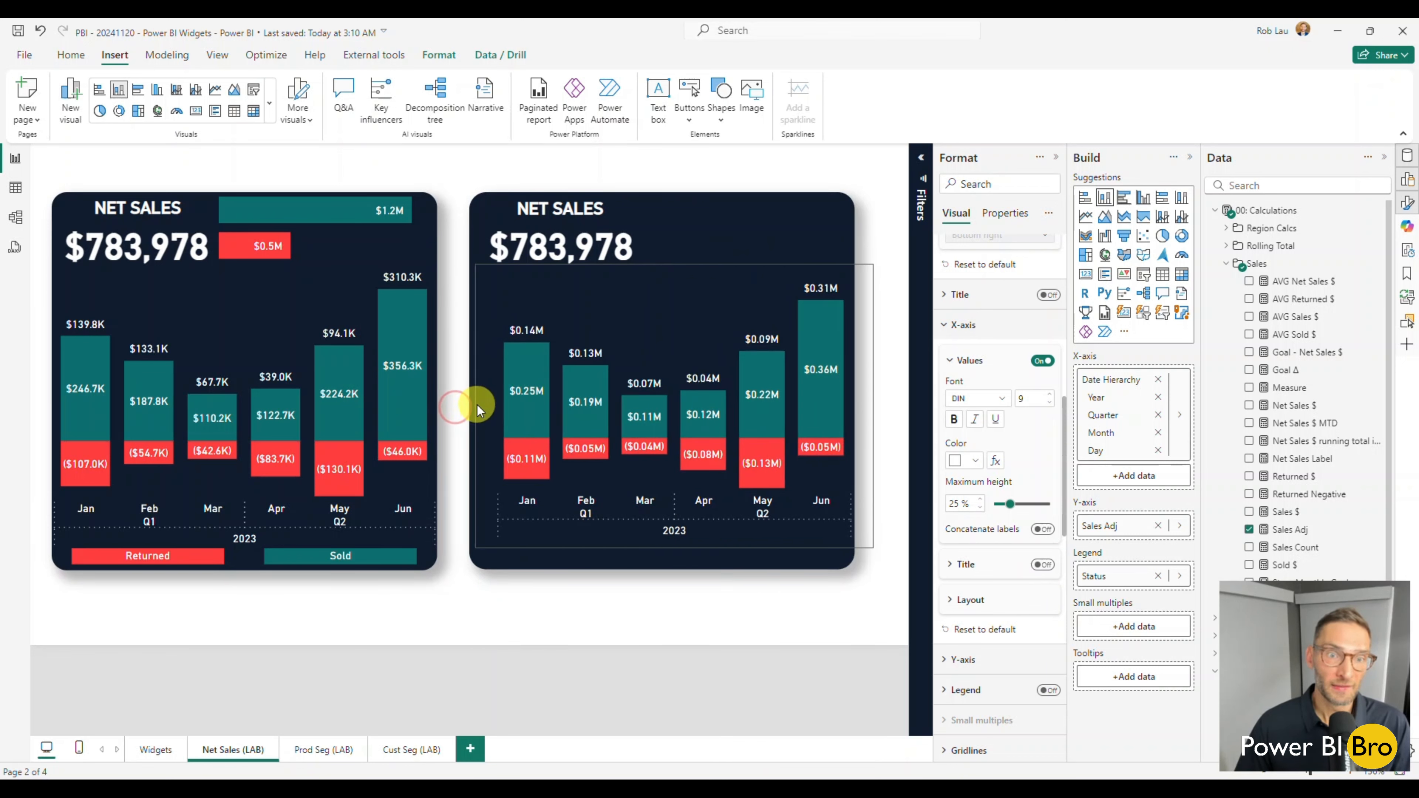
{"action": "left_click_drag", "start_coordinate": [873, 407], "coordinate": [841, 413]}
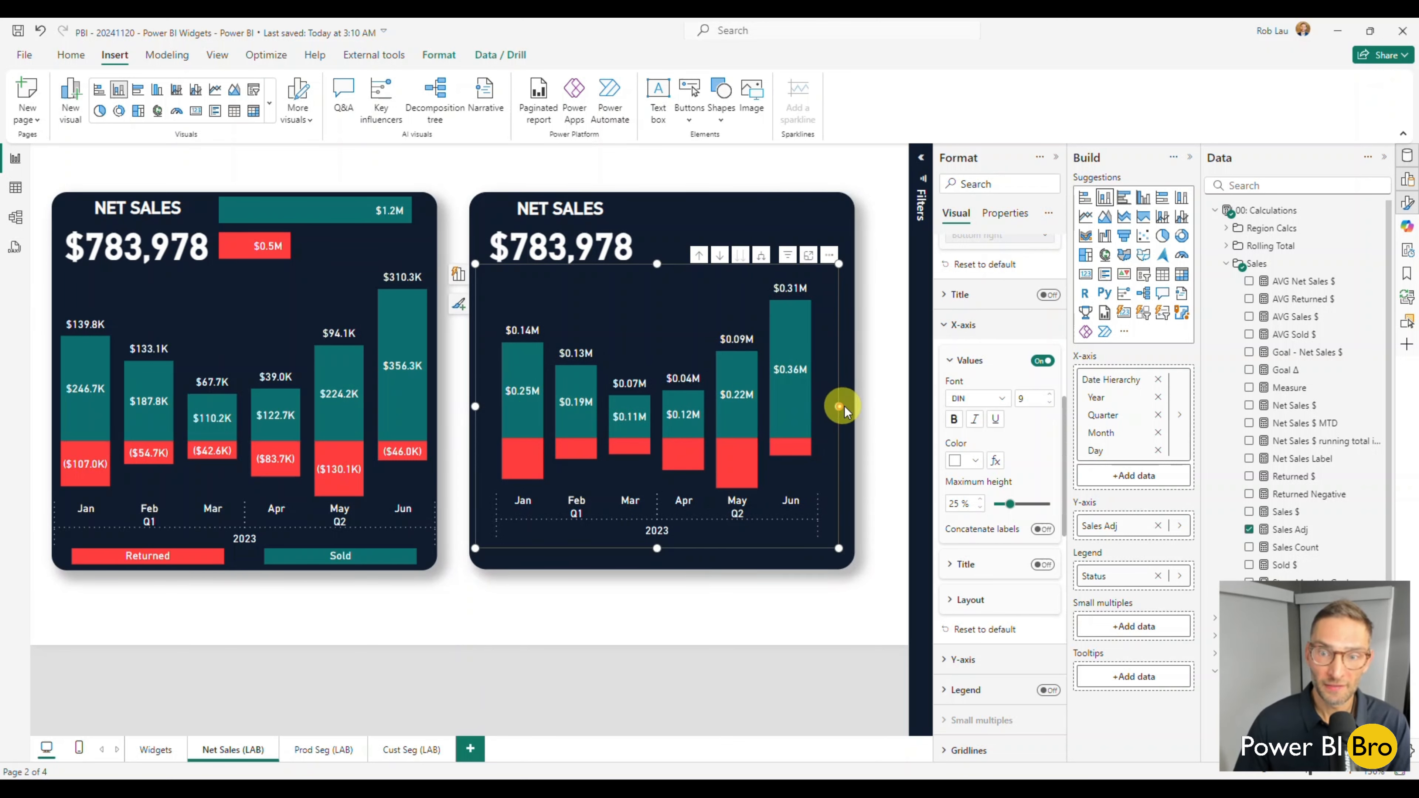
{"action": "left_click_drag", "start_coordinate": [843, 406], "coordinate": [870, 406]}
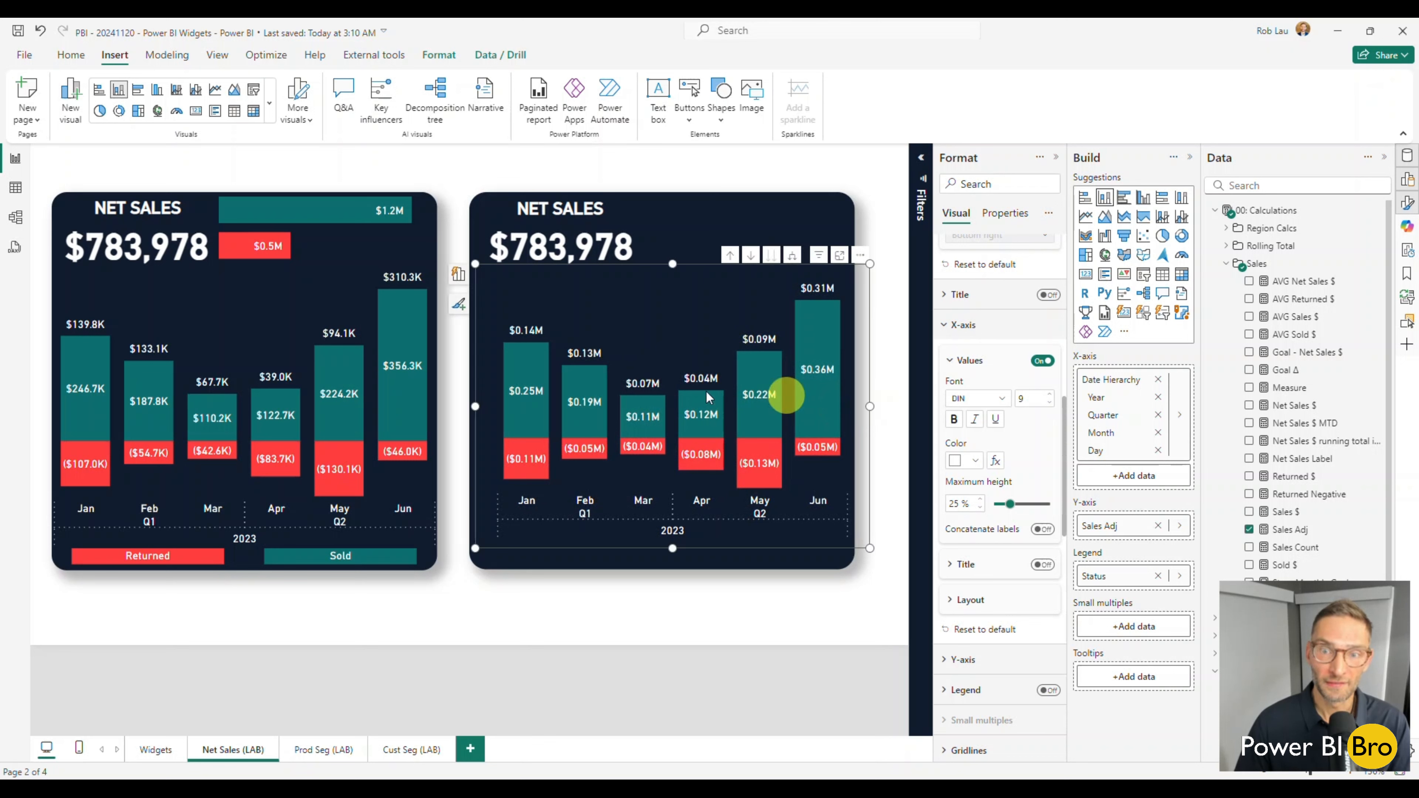
{"action": "left_click_drag", "start_coordinate": [475, 407], "coordinate": [450, 409]}
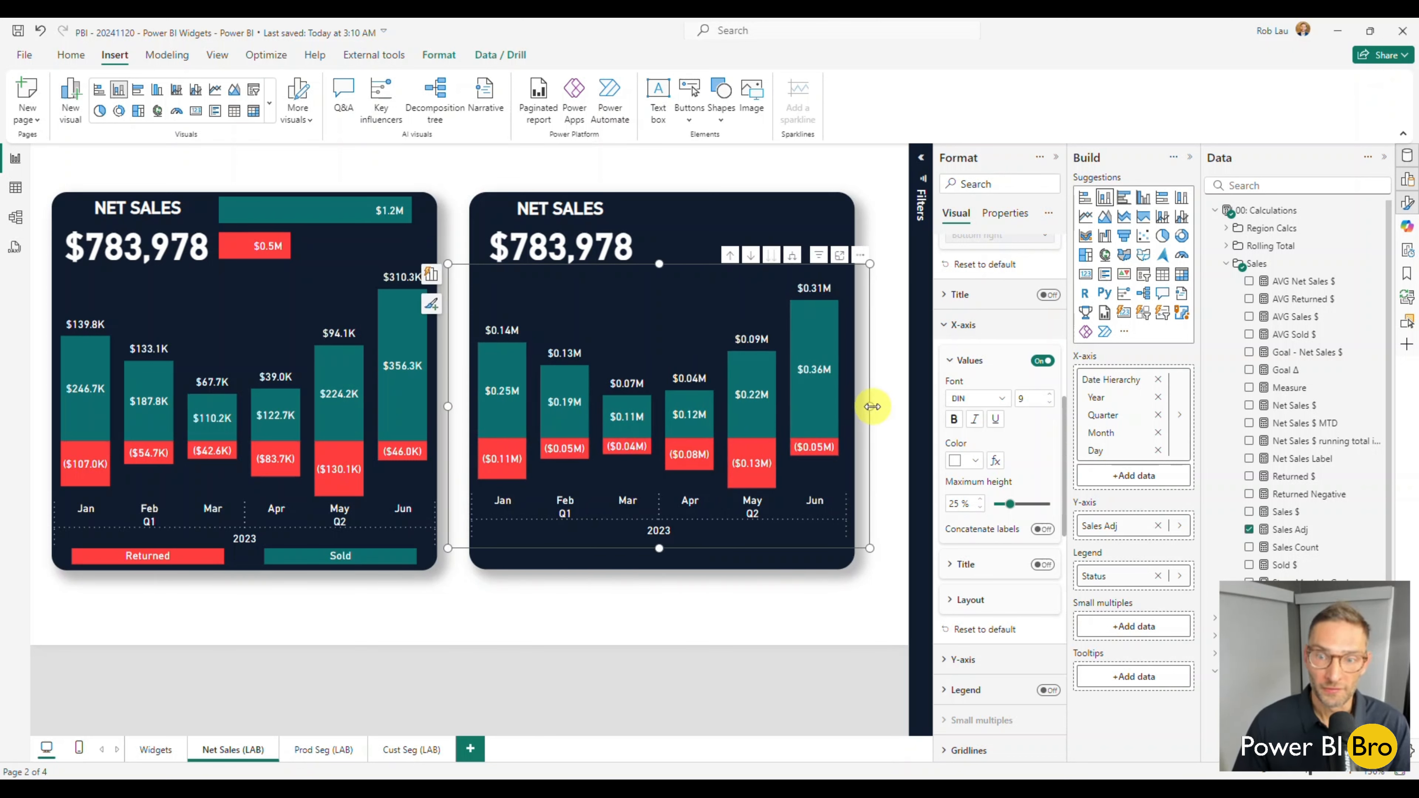
{"action": "left_click_drag", "start_coordinate": [872, 407], "coordinate": [878, 406]}
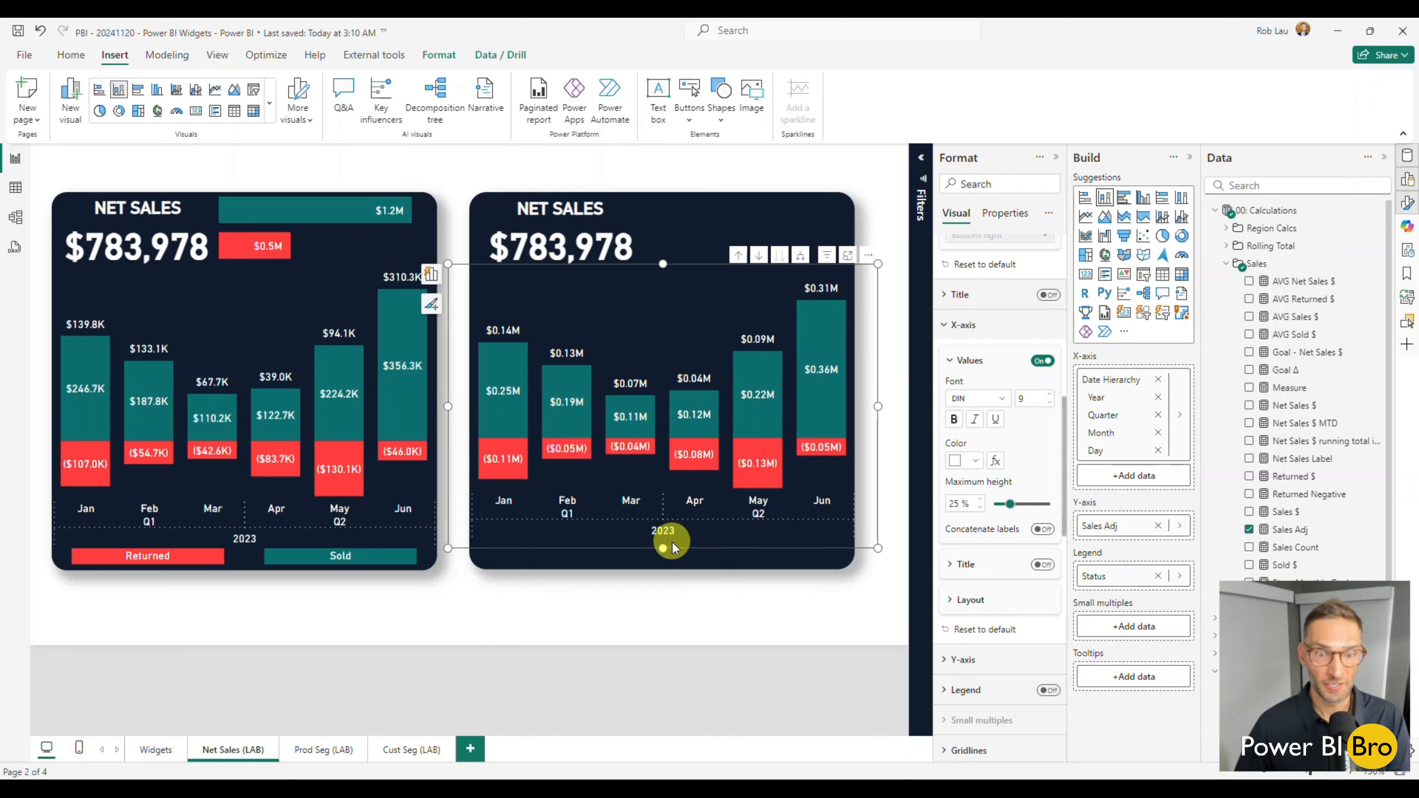
{"action": "left_click_drag", "start_coordinate": [663, 548], "coordinate": [663, 560]}
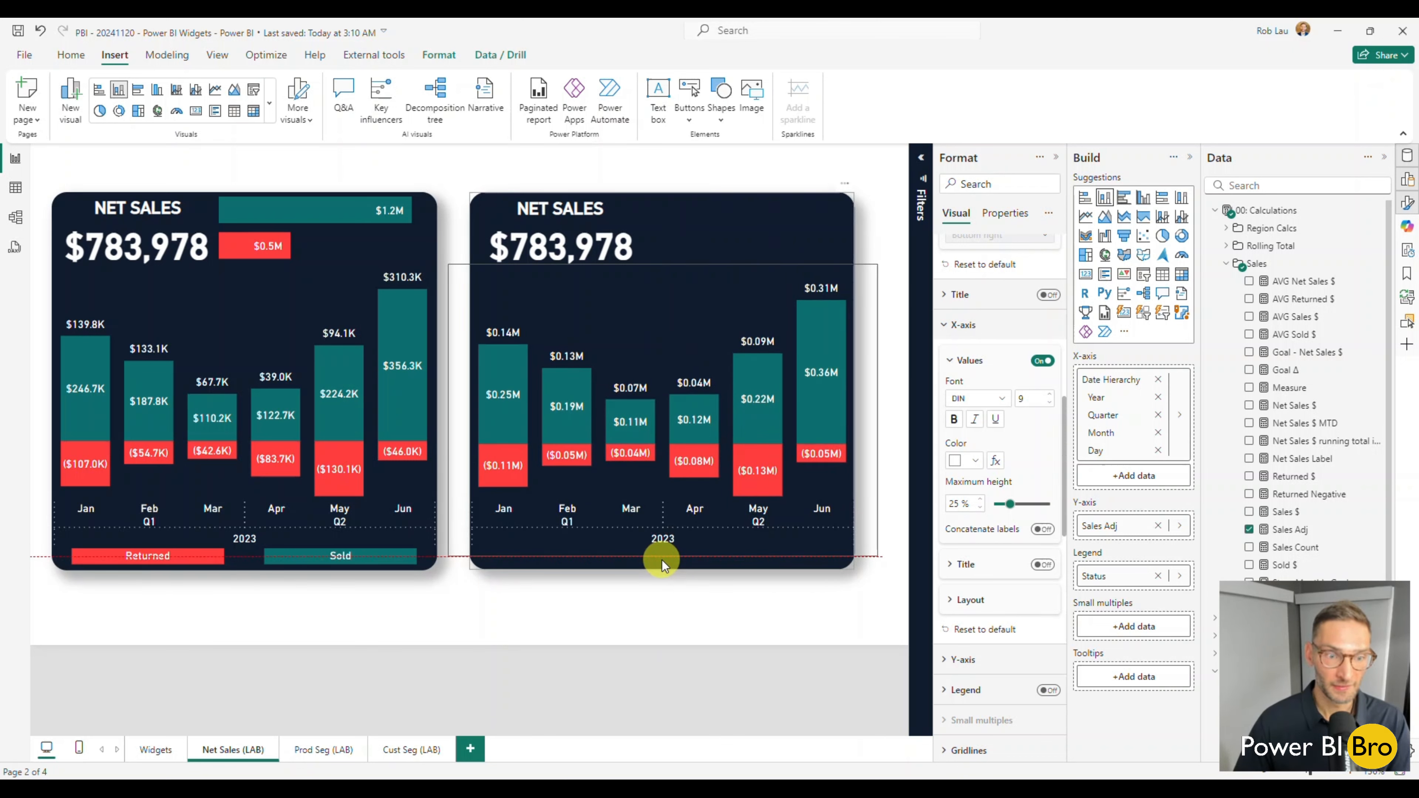
{"action": "left_click", "coordinate": [609, 622]}
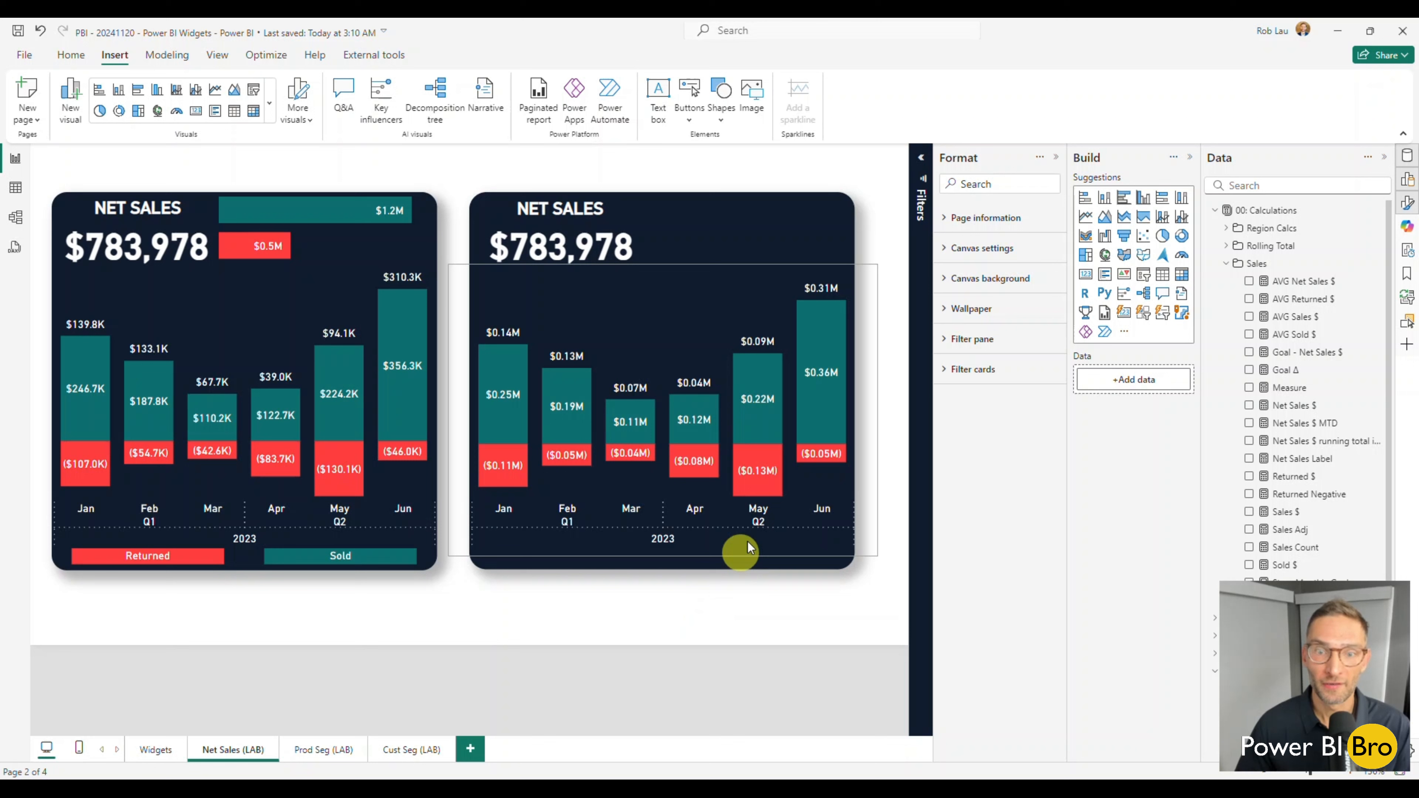
Set the display units of the new stacked column chart's data label values to Thousands for all series.
{"action": "left_click", "coordinate": [804, 490]}
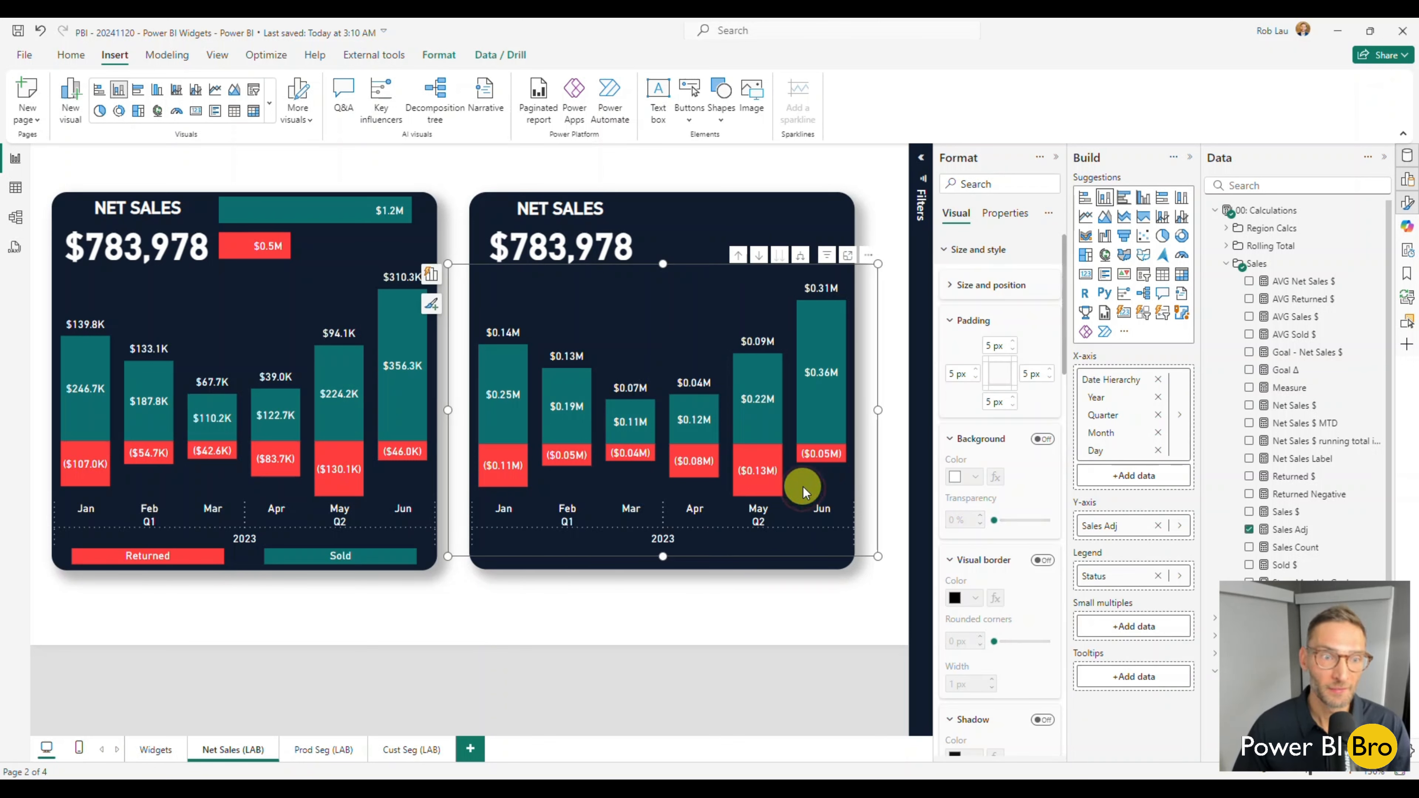
{"action": "scroll", "coordinate": [1031, 496], "scroll_direction": "down", "scroll_amount": 10}
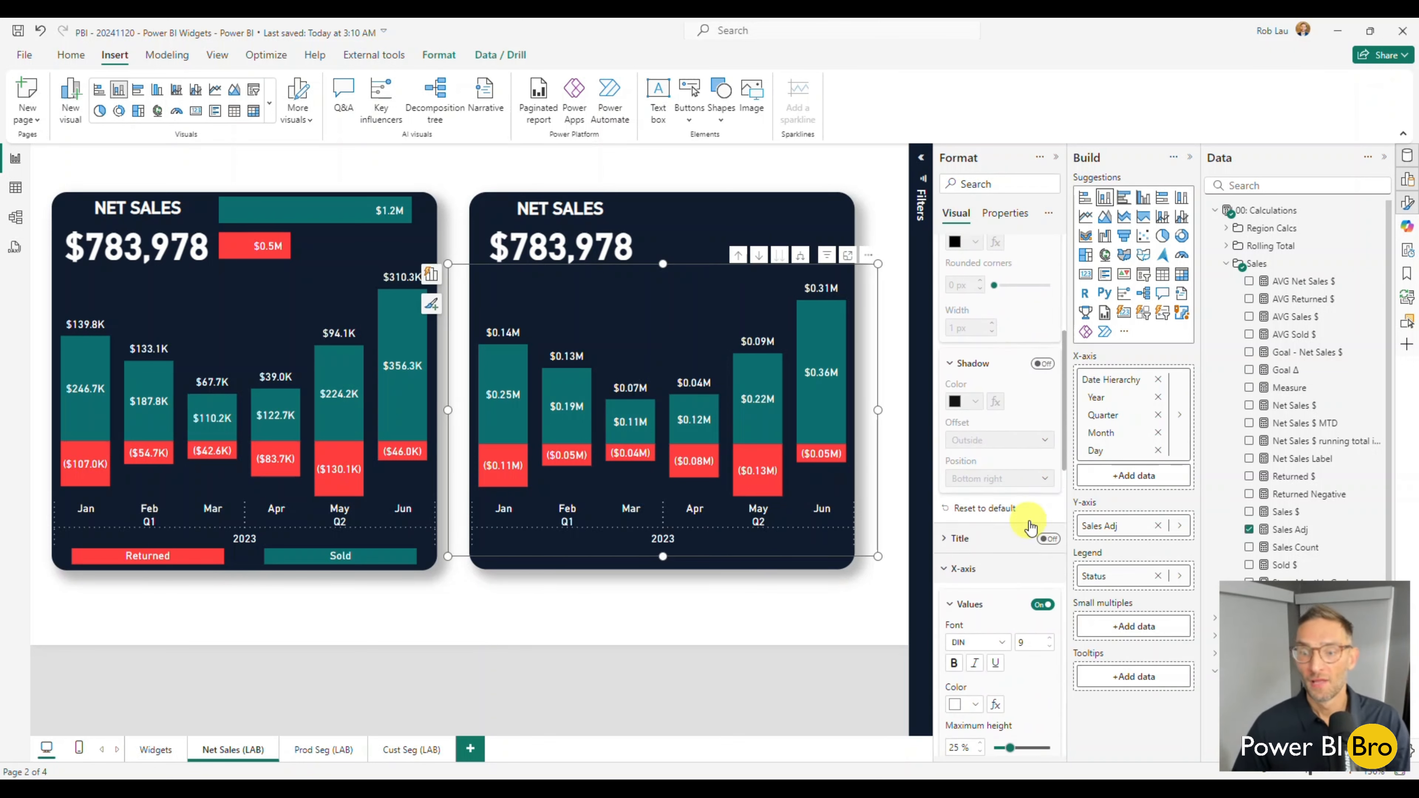
{"action": "scroll", "coordinate": [1024, 597], "scroll_direction": "down", "scroll_amount": 5}
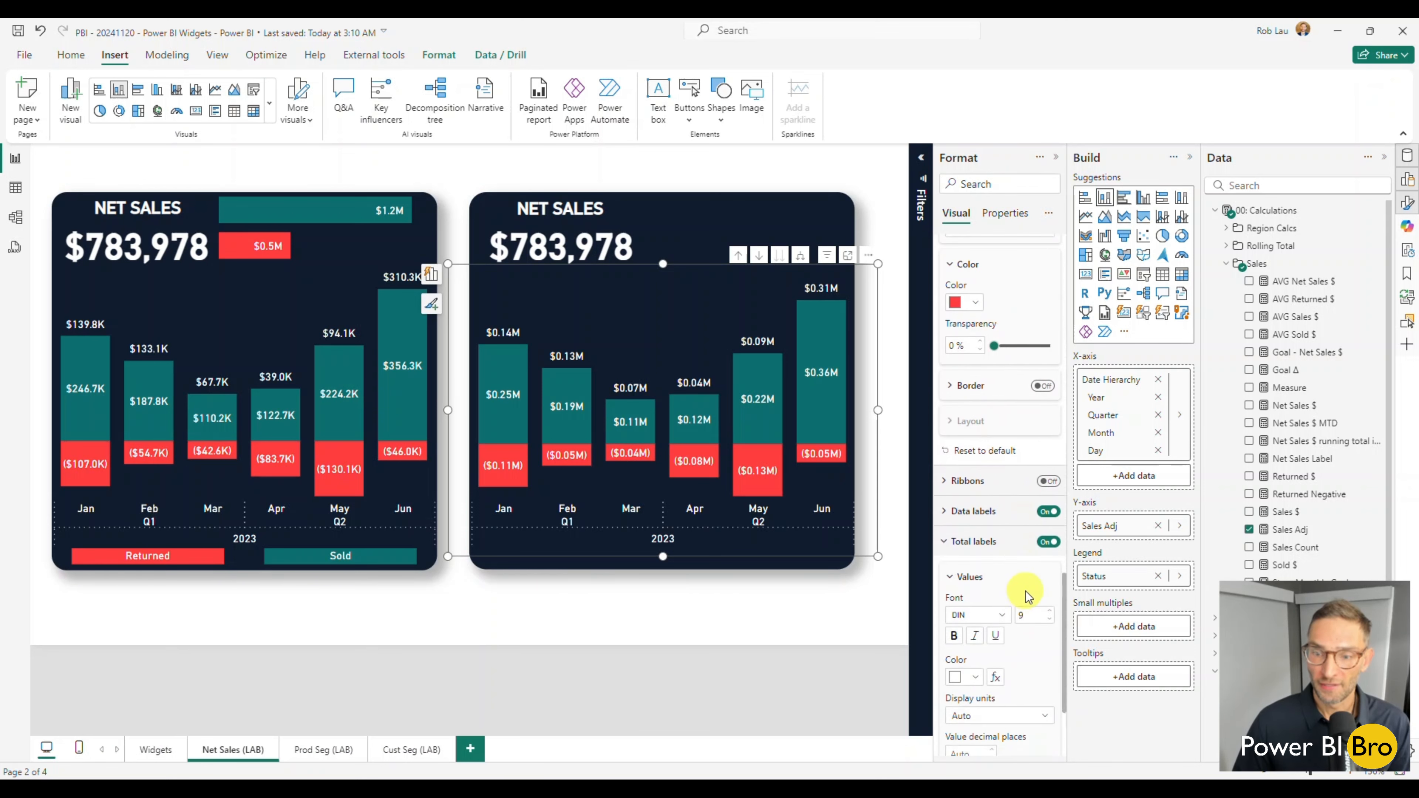
{"action": "left_click", "coordinate": [951, 510]}
{"action": "scroll", "coordinate": [986, 560], "scroll_direction": "down", "scroll_amount": 5}
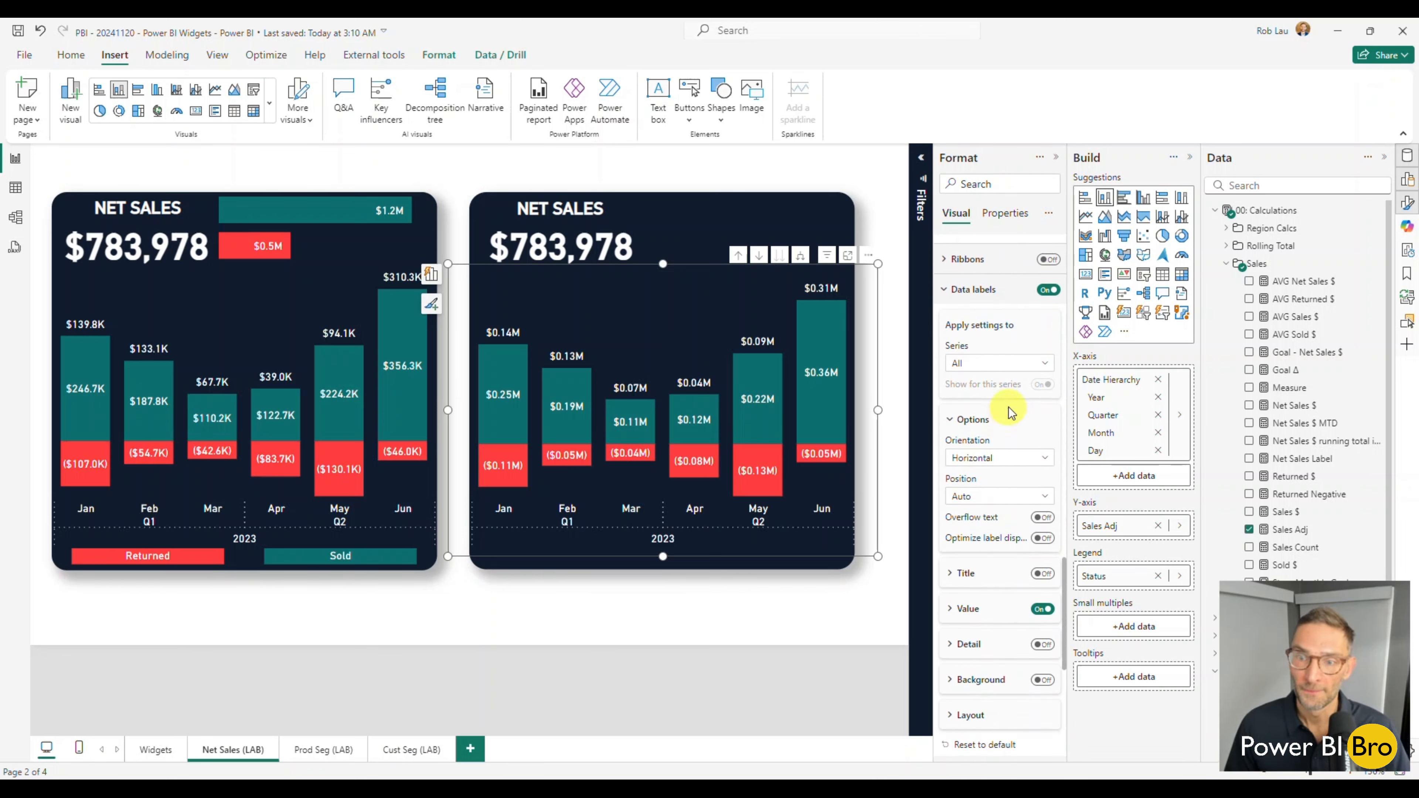
{"action": "left_click", "coordinate": [1006, 365]}
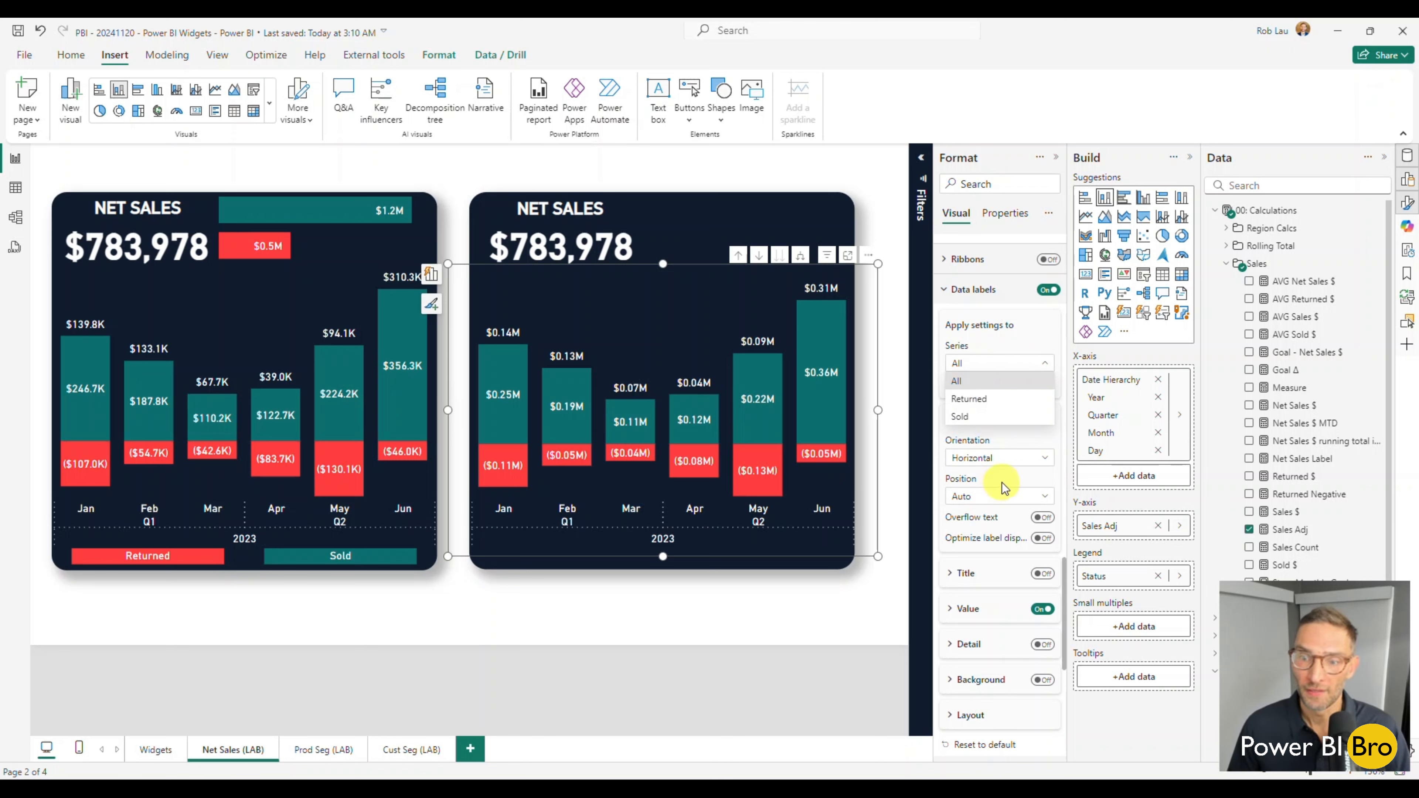
{"action": "left_click", "coordinate": [967, 610]}
{"action": "scroll", "coordinate": [1000, 596], "scroll_direction": "down", "scroll_amount": 4}
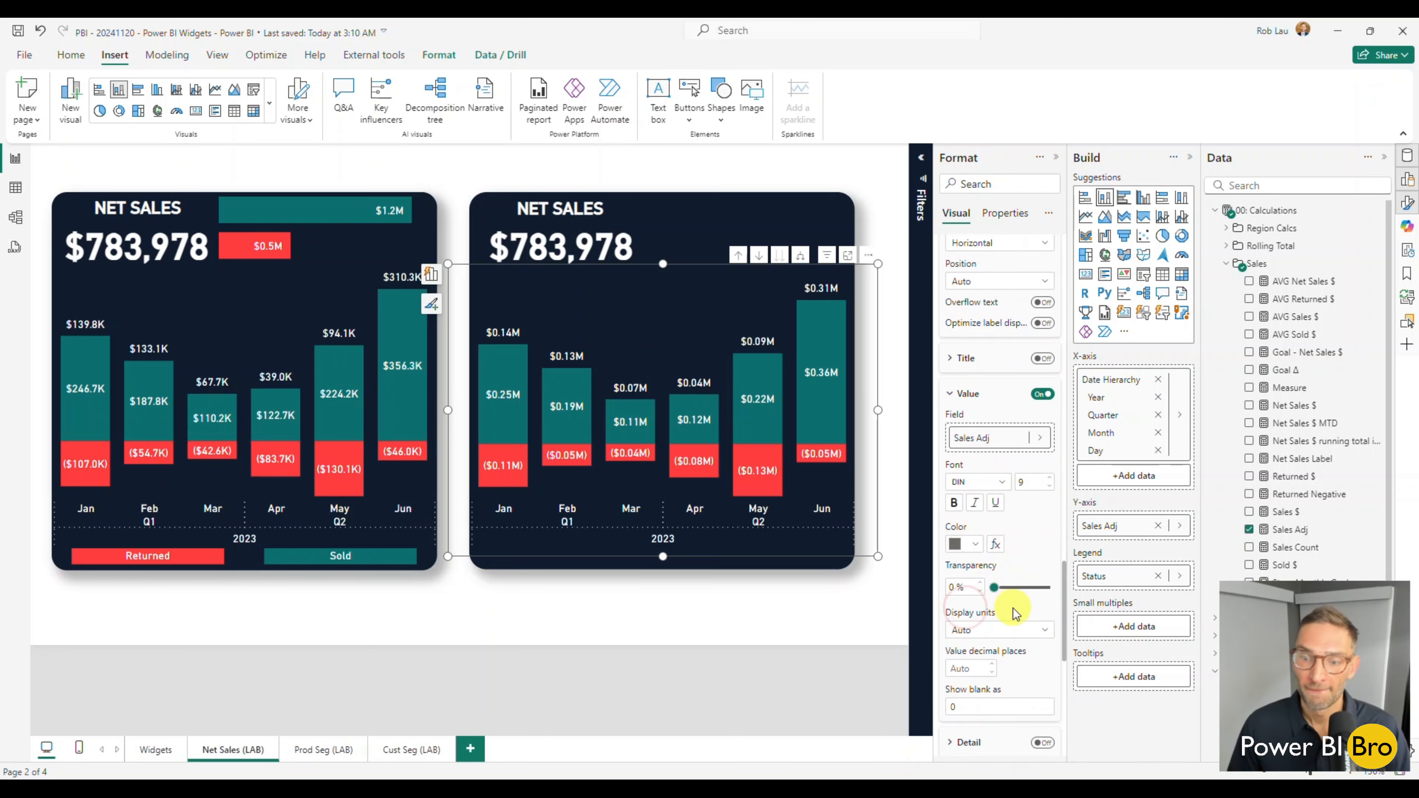
{"action": "left_click", "coordinate": [1006, 623]}
{"action": "left_click", "coordinate": [984, 677]}
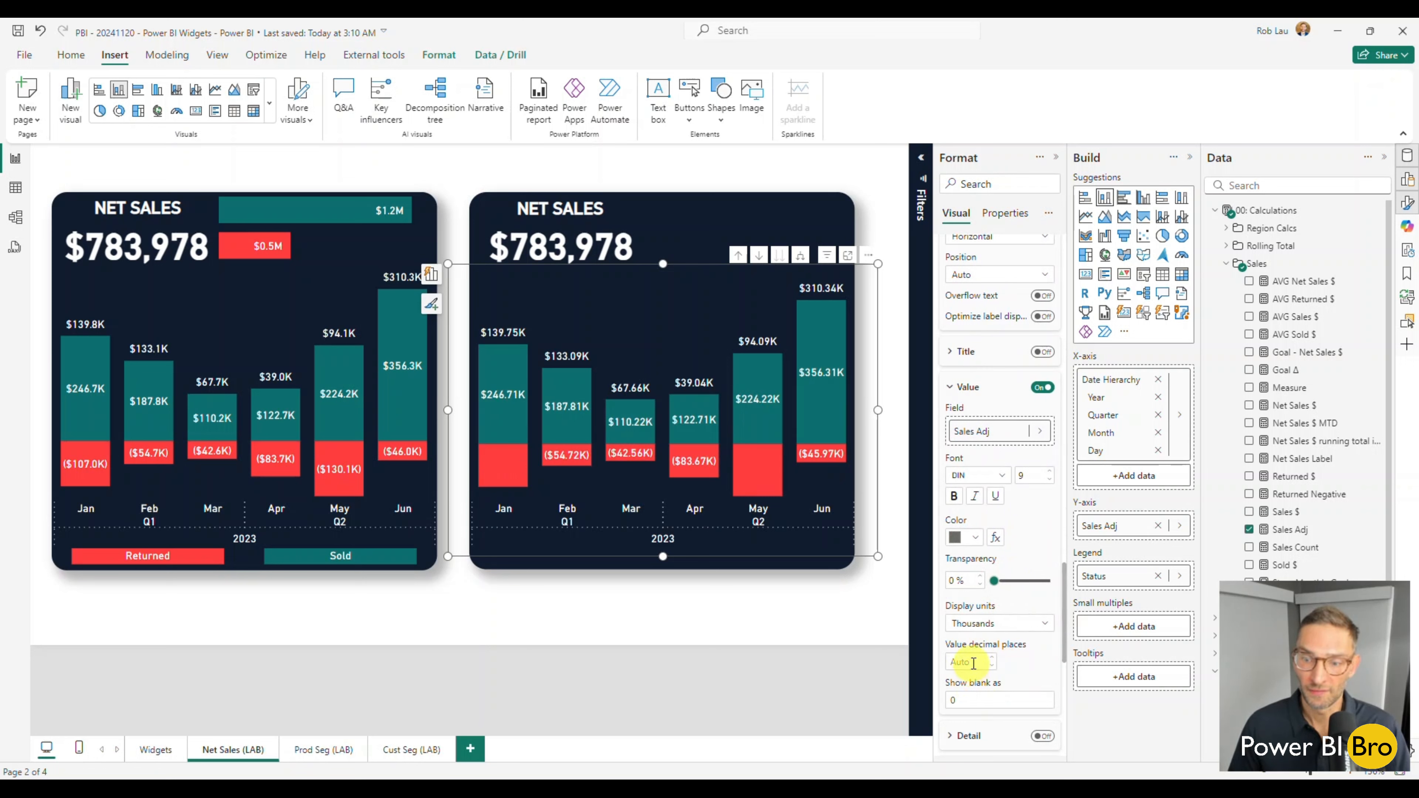
Set the data label values to 0 decimal places and deselect the chart.
{"action": "left_click", "coordinate": [993, 667]}
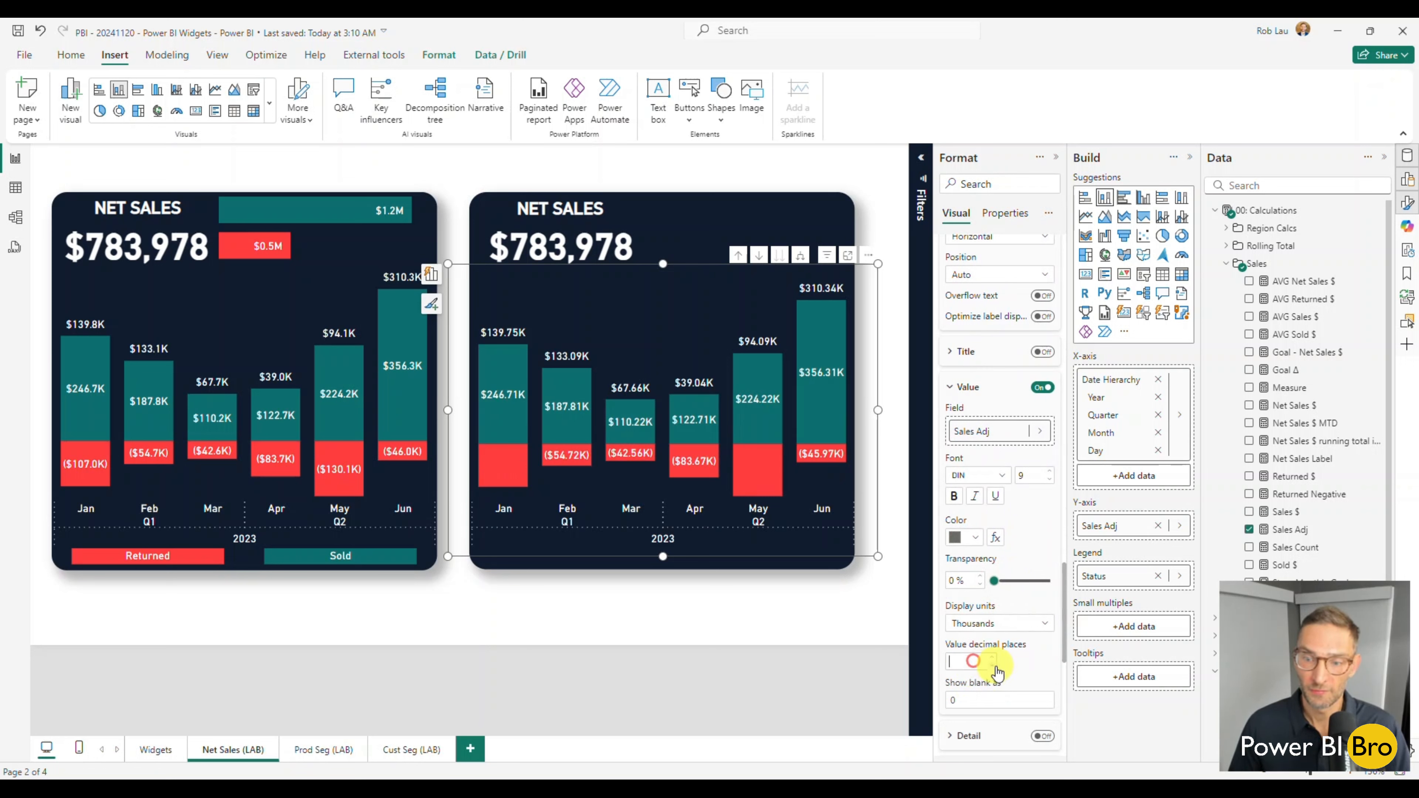
{"action": "left_click", "coordinate": [964, 662]}
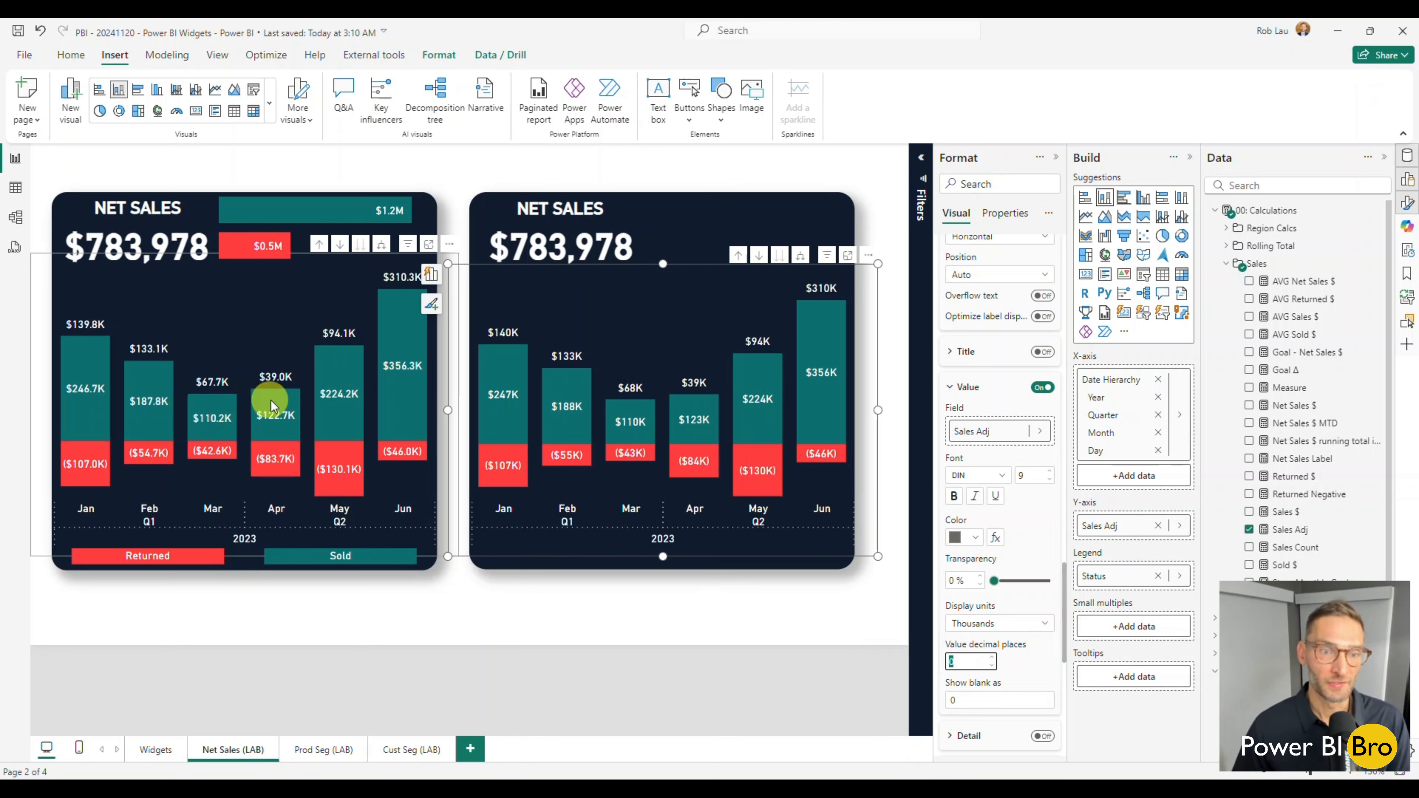
{"action": "mouse_move", "coordinate": [355, 408]}
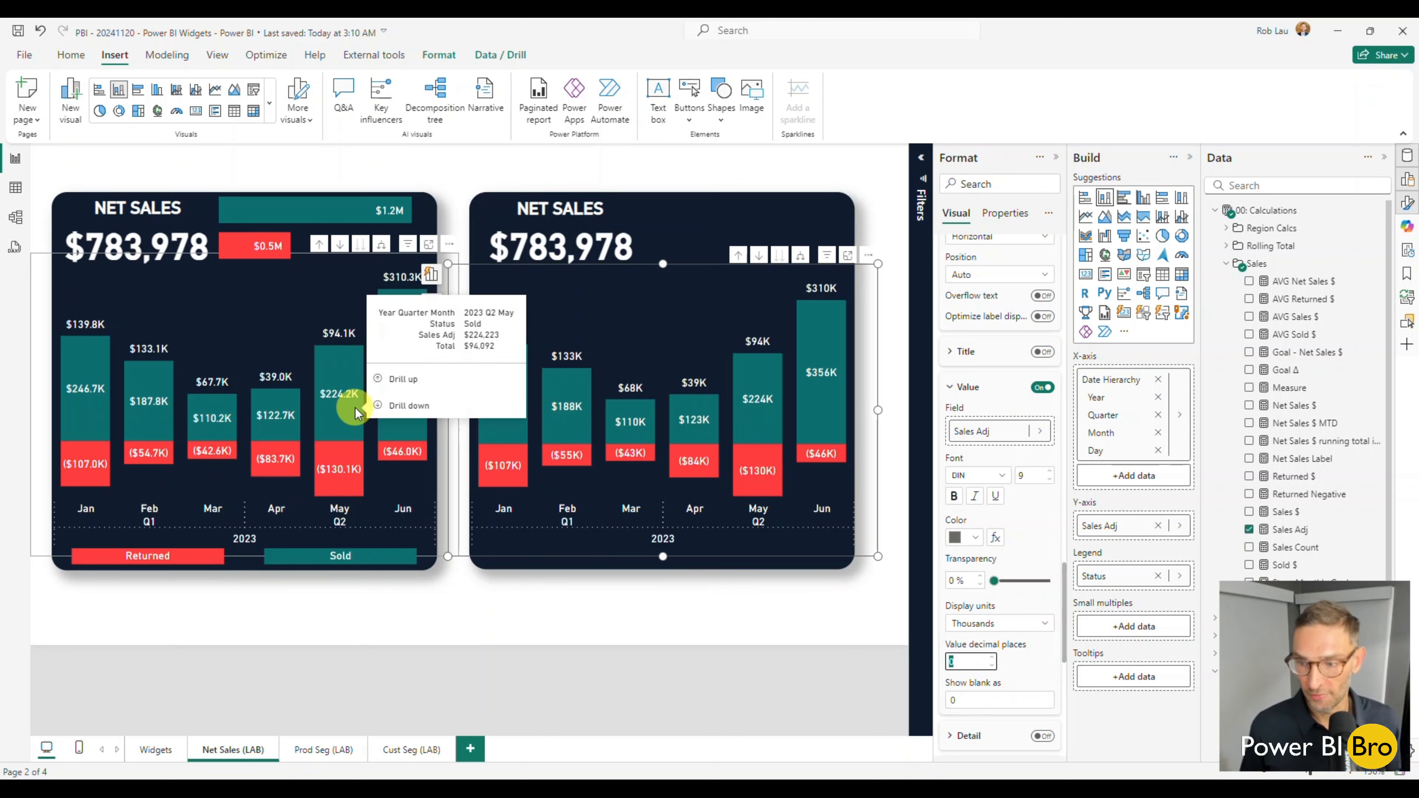
{"action": "left_click", "coordinate": [587, 613]}
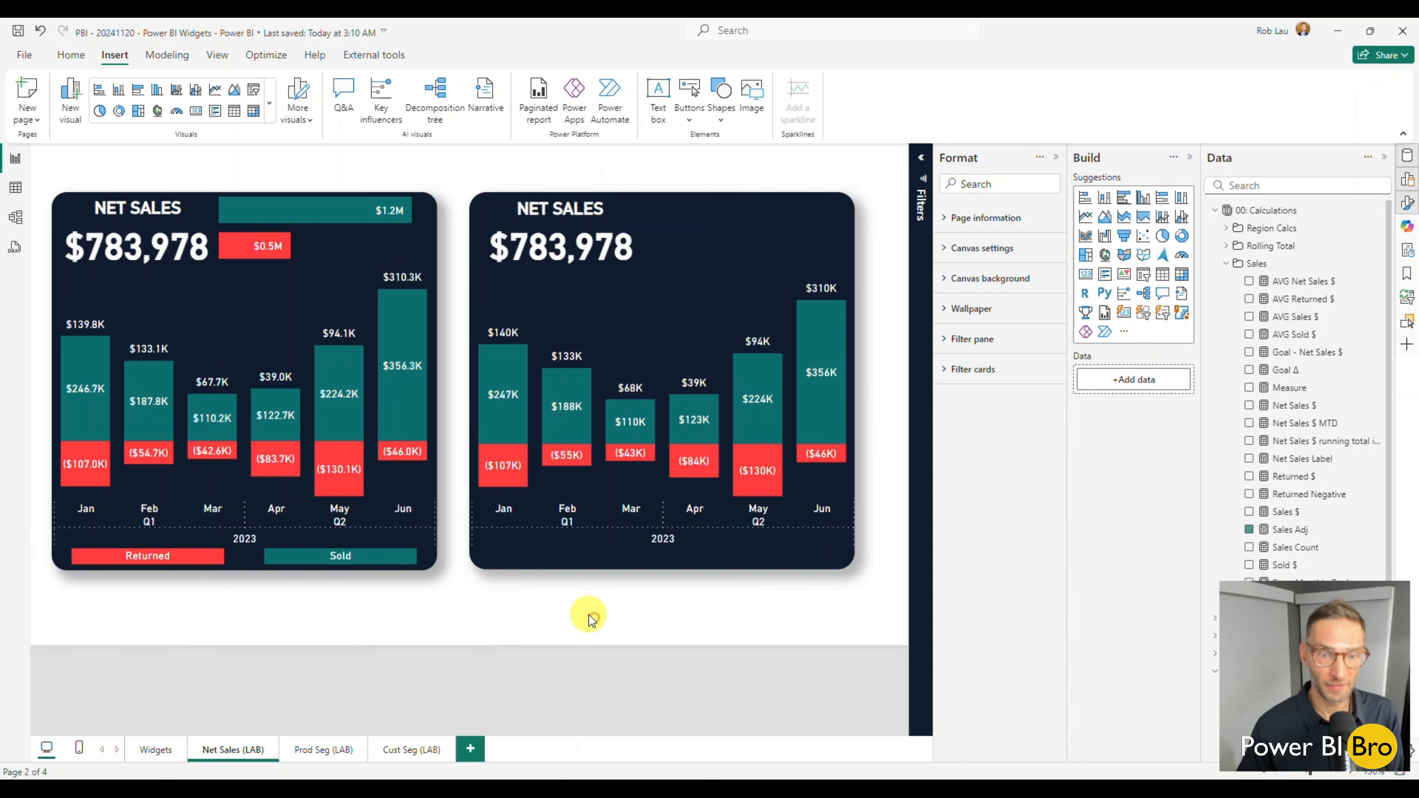
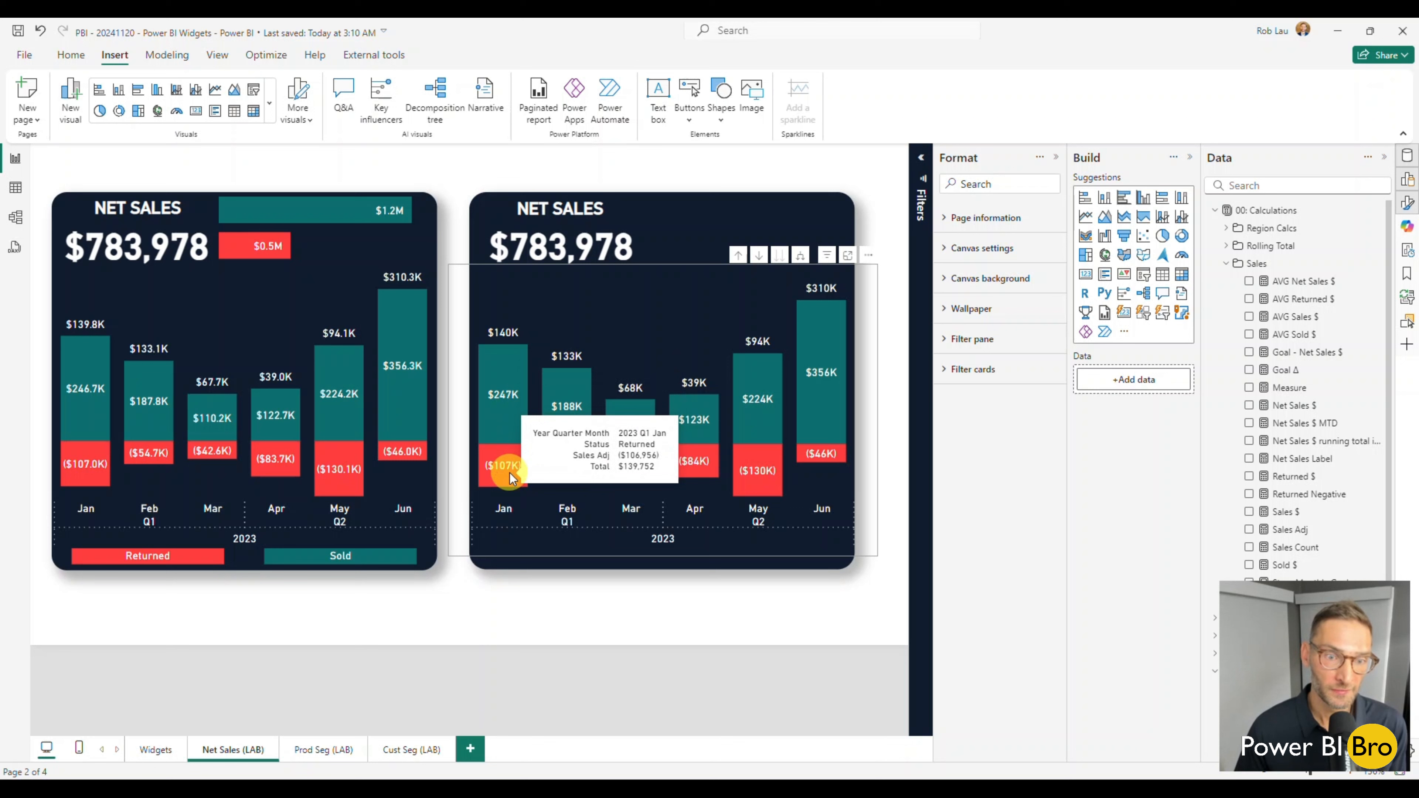
{"action": "mouse_move", "coordinate": [511, 342]}
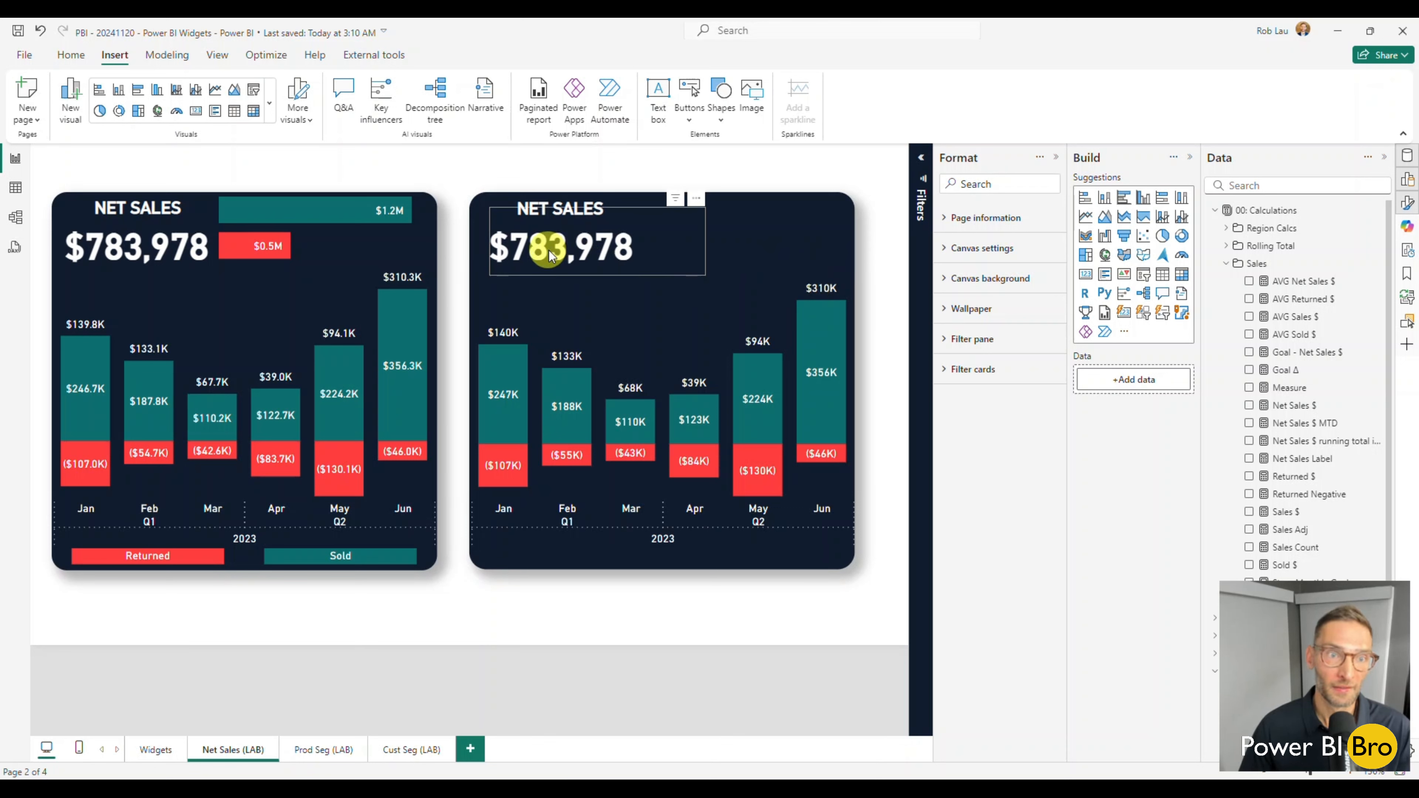
{"action": "mouse_move", "coordinate": [833, 468]}
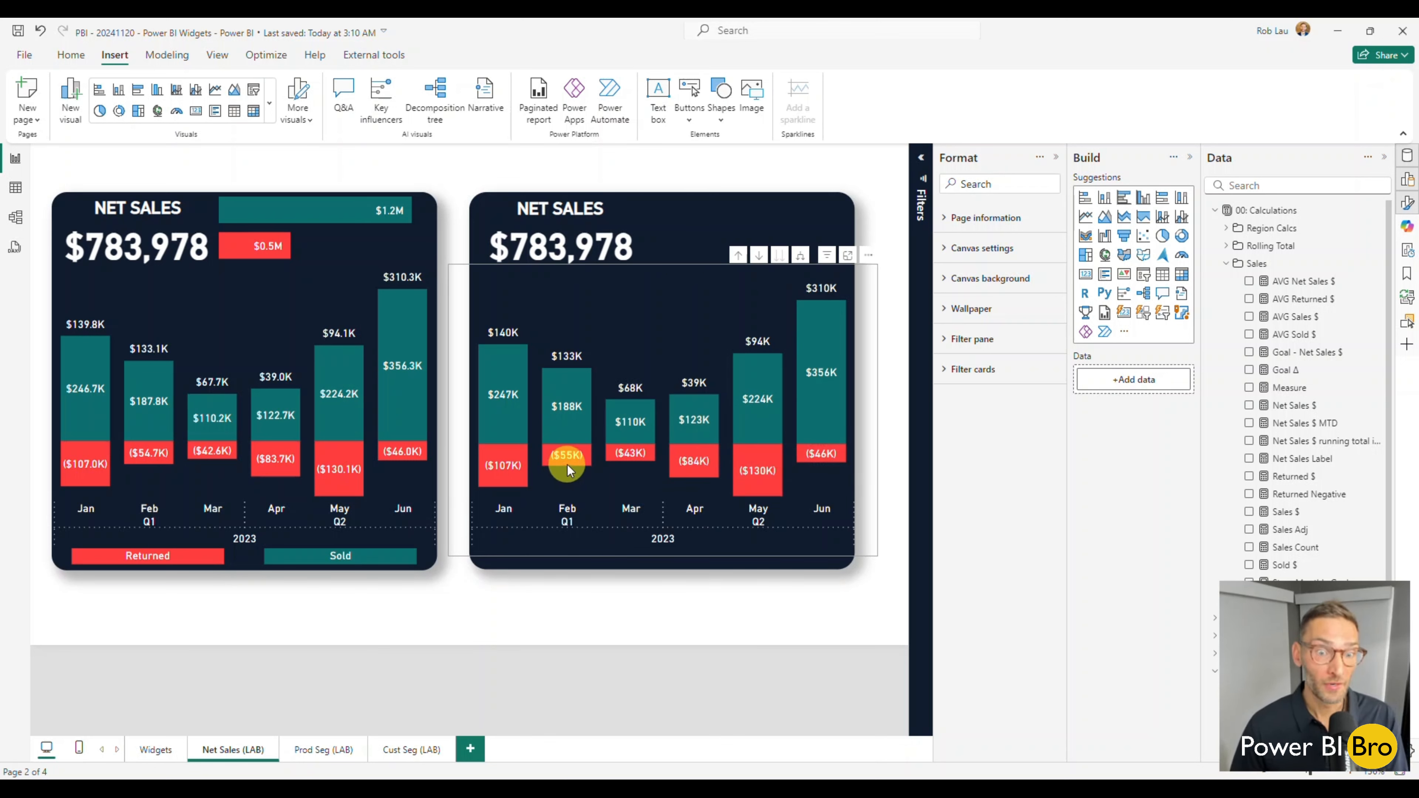
{"action": "left_click", "coordinate": [498, 643]}
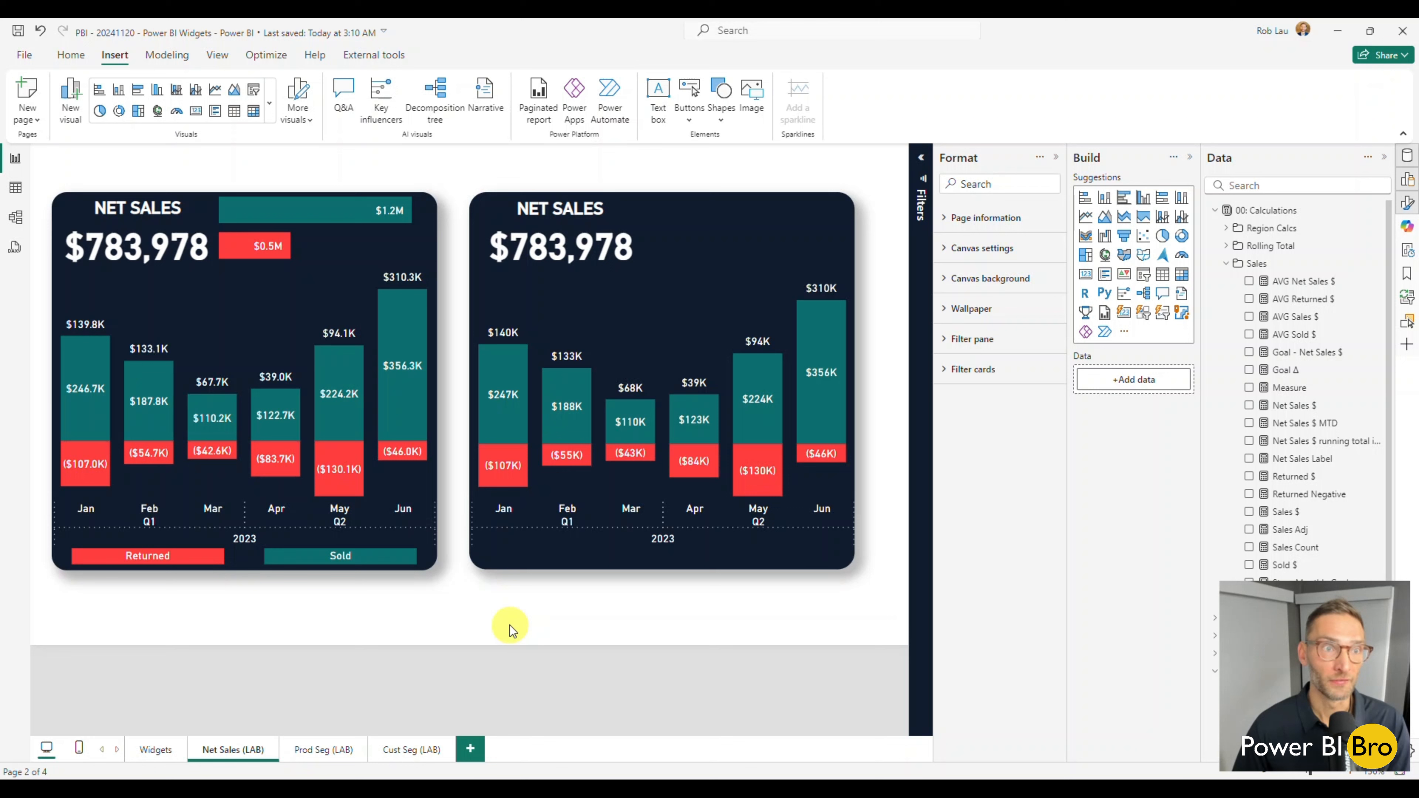
Test the reference widget's Sold and Returned slicer, clear its selection, and inspect the fields of the small bar chart above the columns.
{"action": "left_click", "coordinate": [305, 562]}
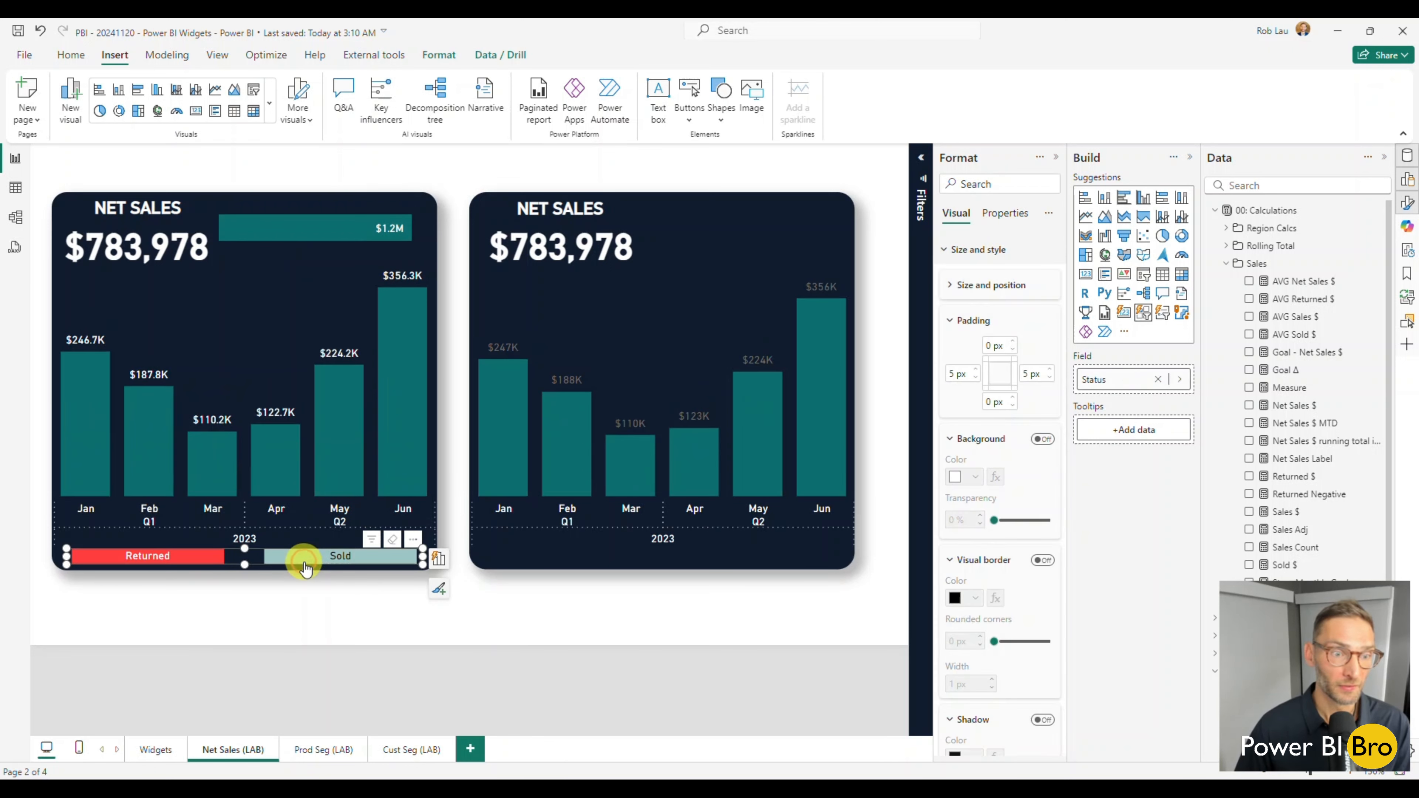
{"action": "left_click", "coordinate": [181, 561]}
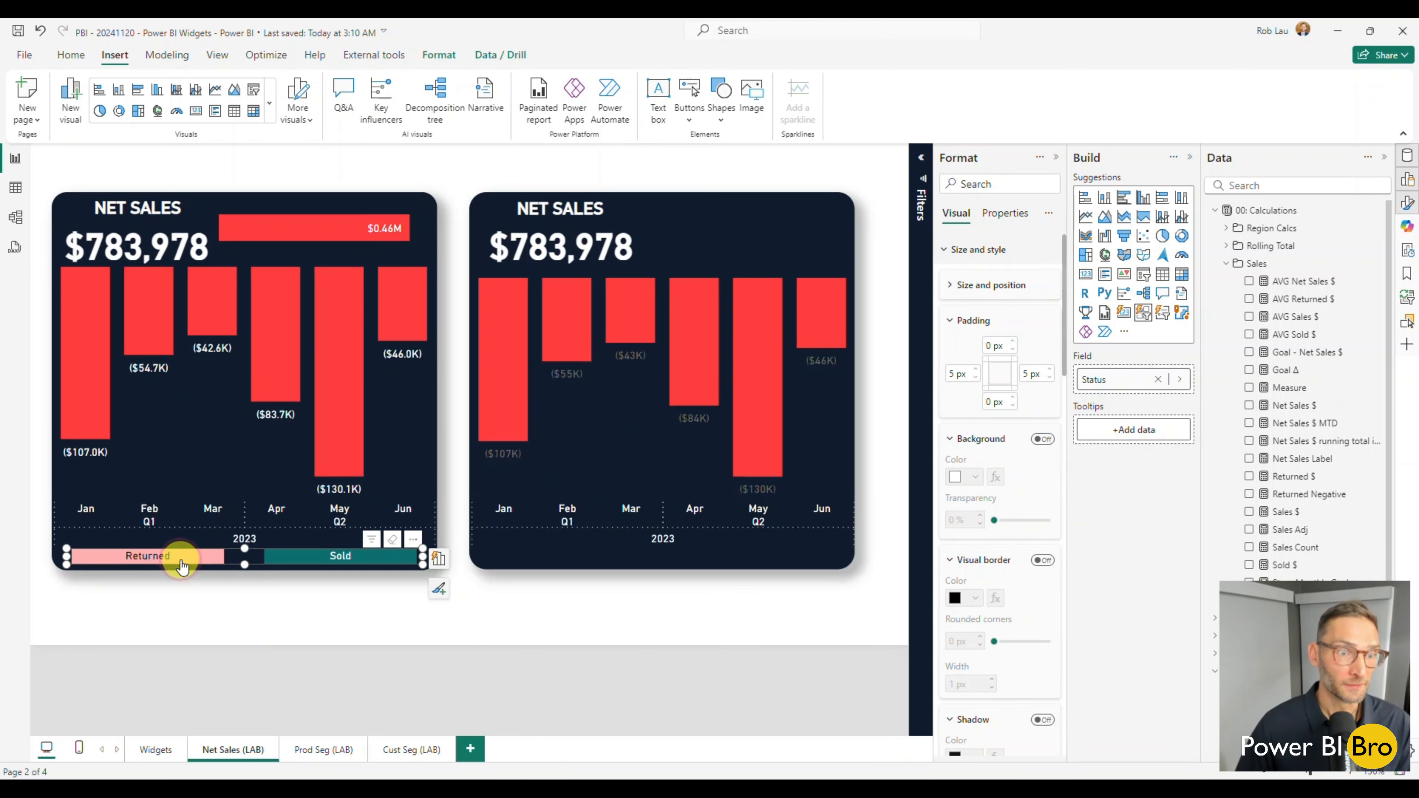
{"action": "left_click", "coordinate": [181, 562]}
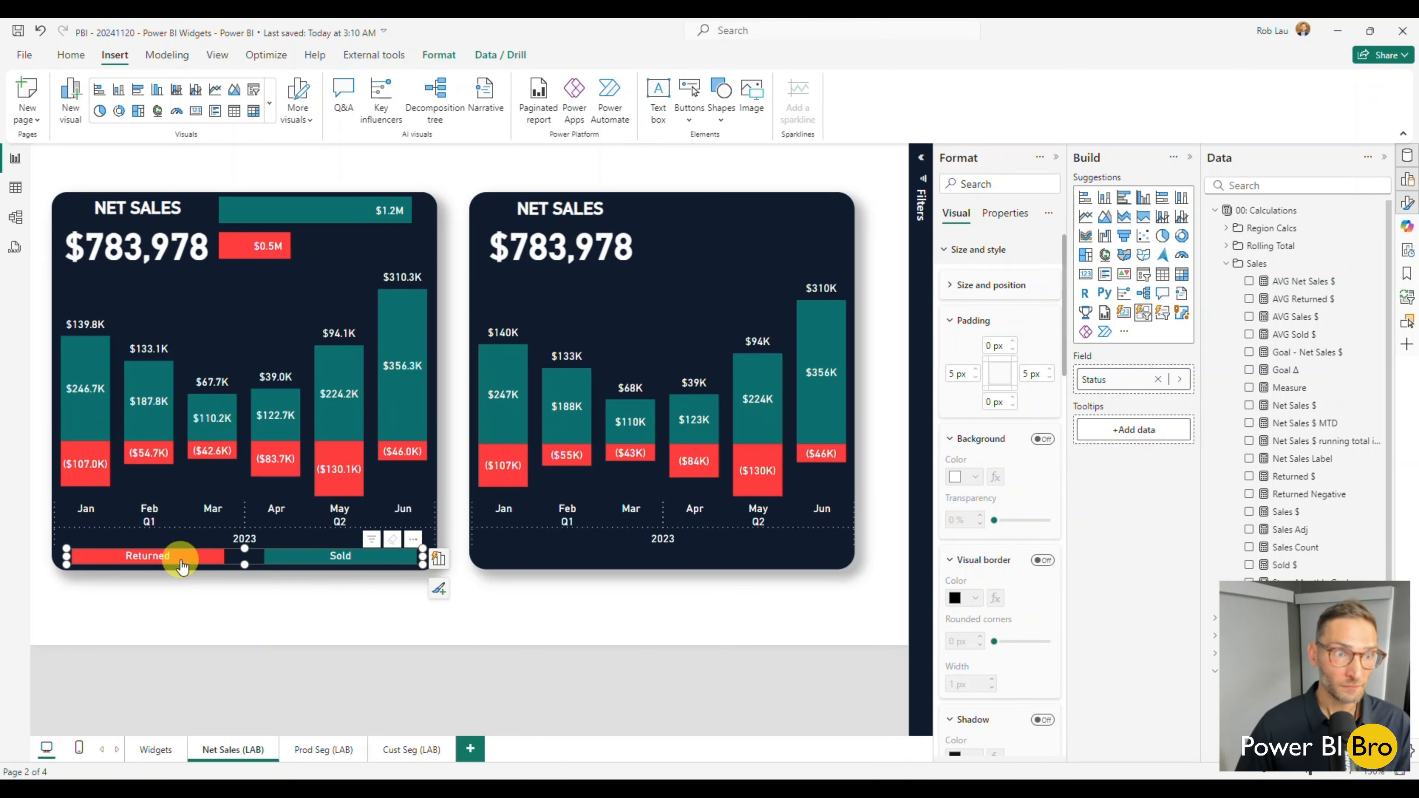
{"action": "left_click", "coordinate": [296, 557]}
{"action": "left_click", "coordinate": [296, 557]}
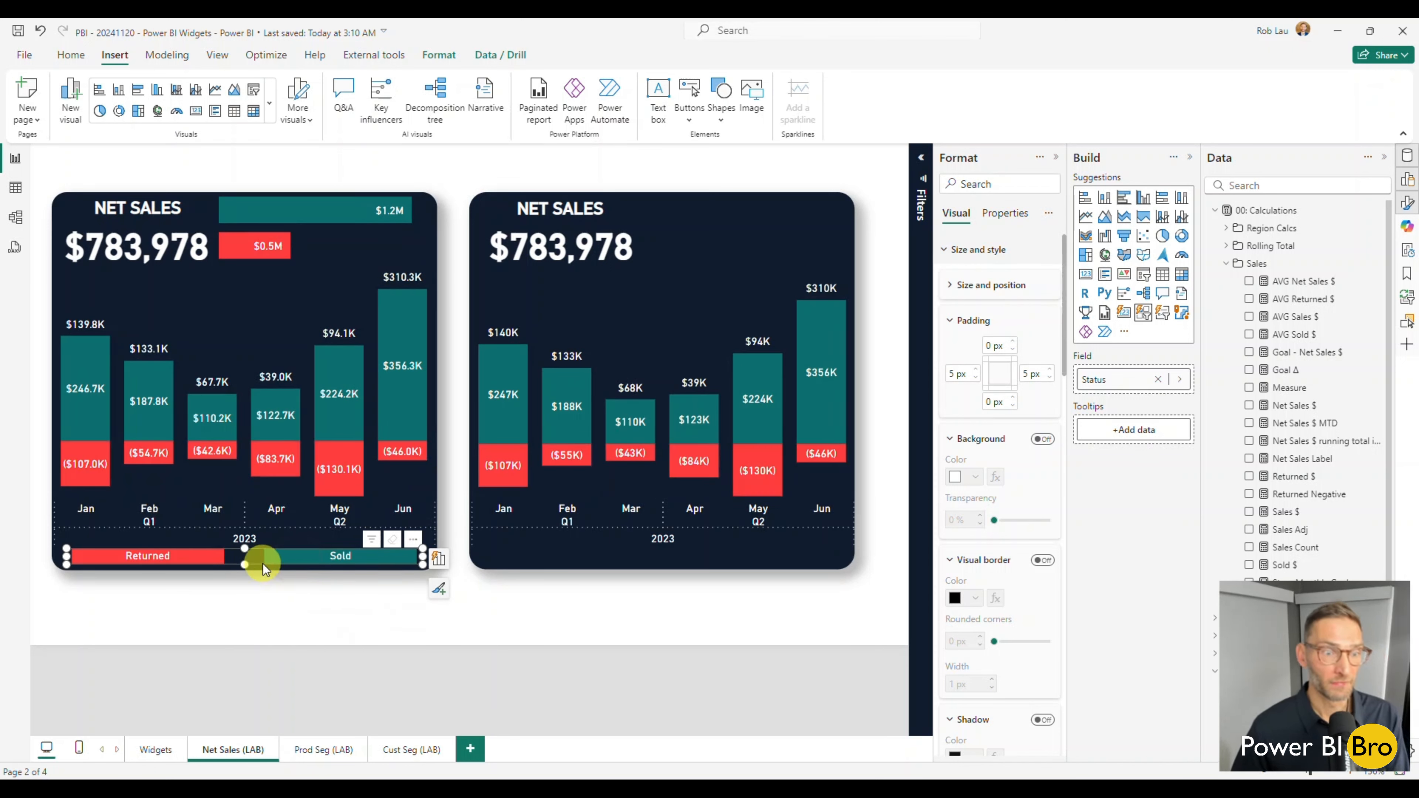
{"action": "left_click", "coordinate": [190, 562]}
{"action": "left_click", "coordinate": [190, 562]}
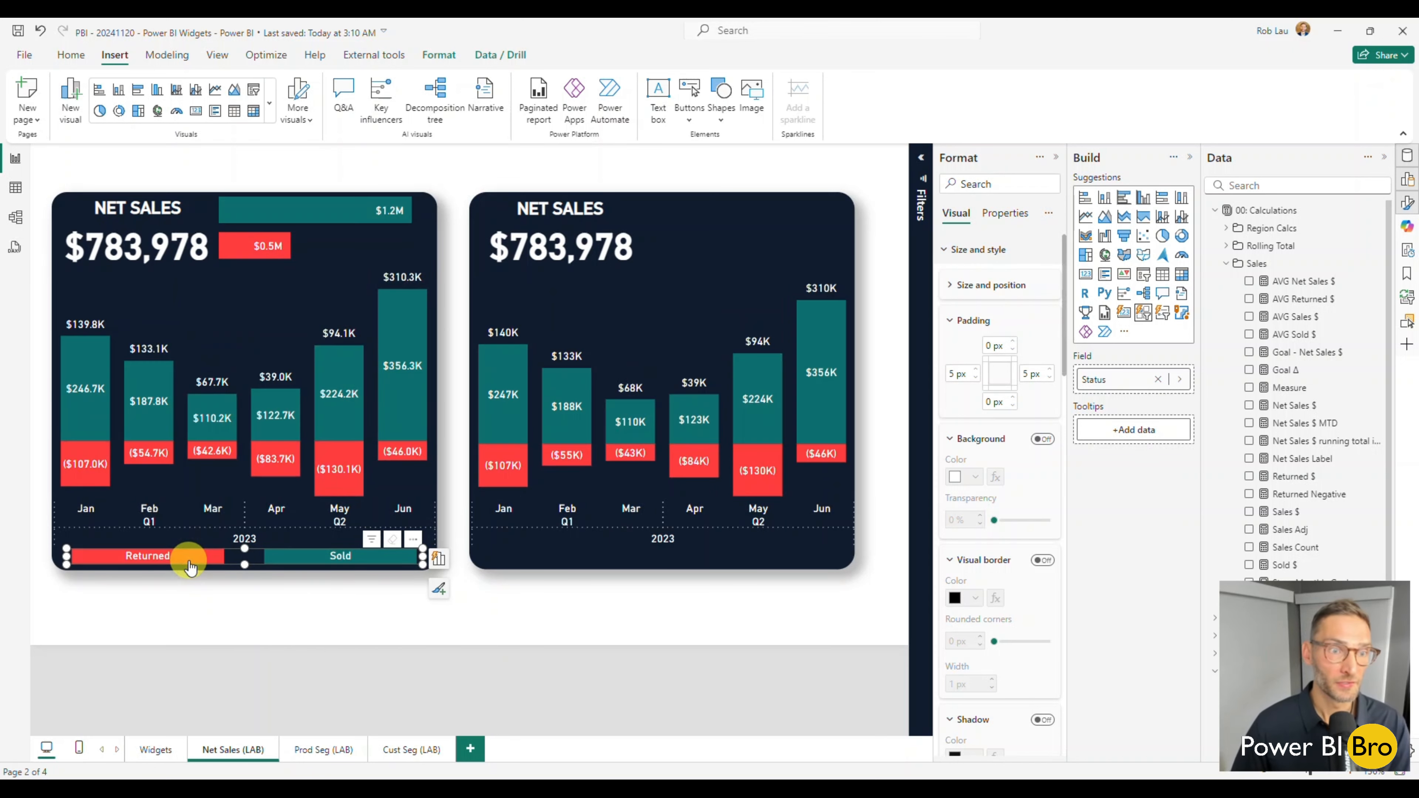
{"action": "left_click", "coordinate": [318, 242]}
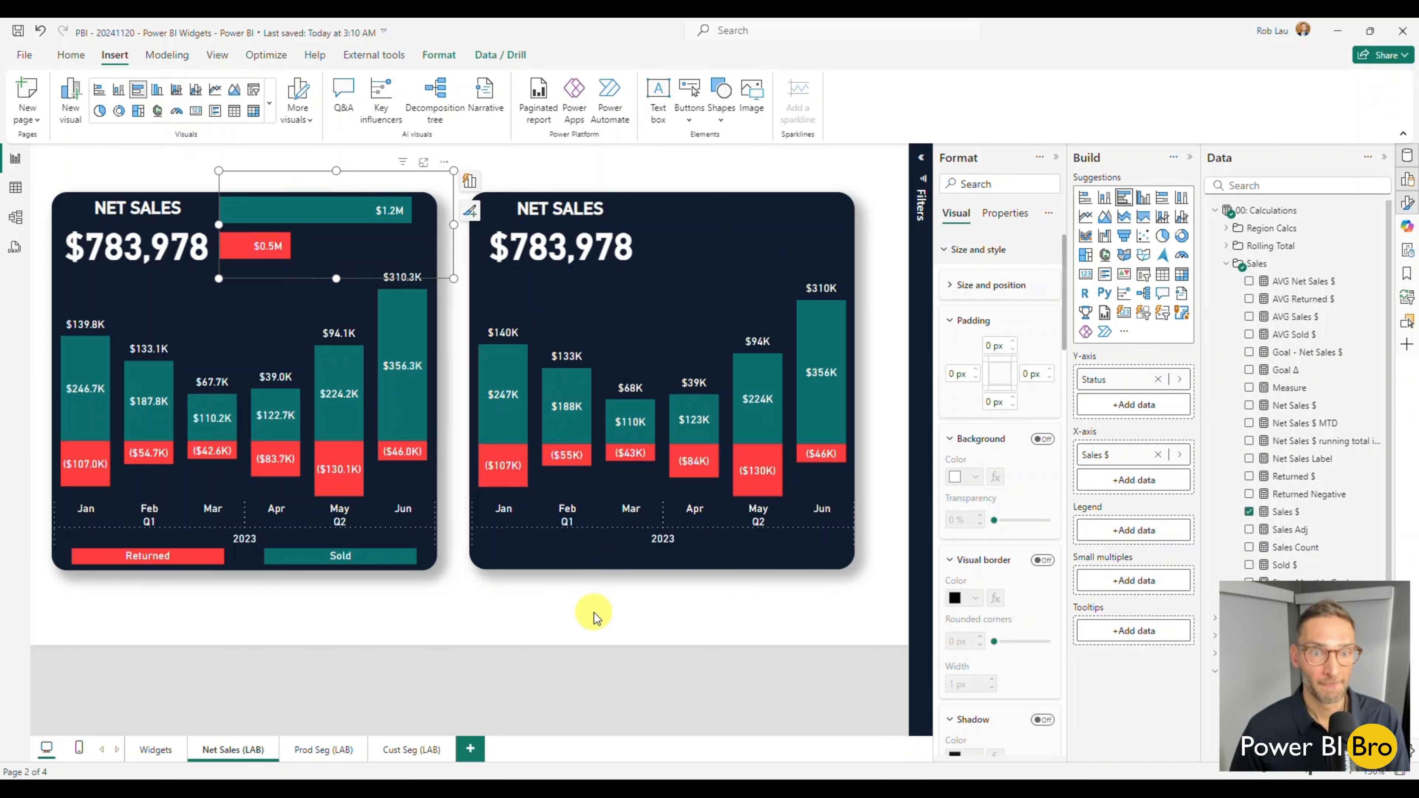
{"action": "left_click", "coordinate": [605, 626]}
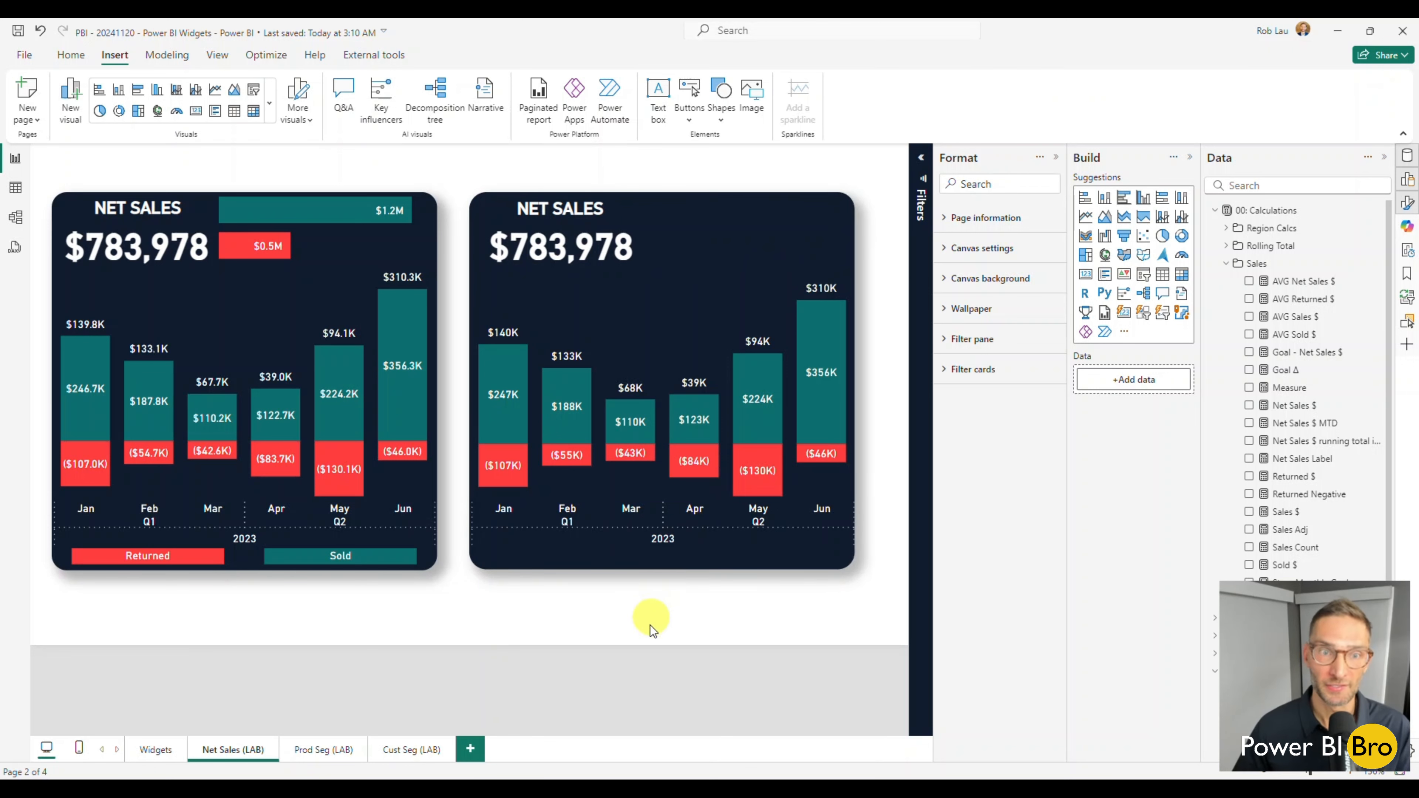
Create a new column chart on the page with the Sales $ measure as its only value, leaving out Net Sales $.
{"action": "left_click", "coordinate": [1250, 406]}
{"action": "scroll", "coordinate": [1302, 470], "scroll_direction": "down", "scroll_amount": 3}
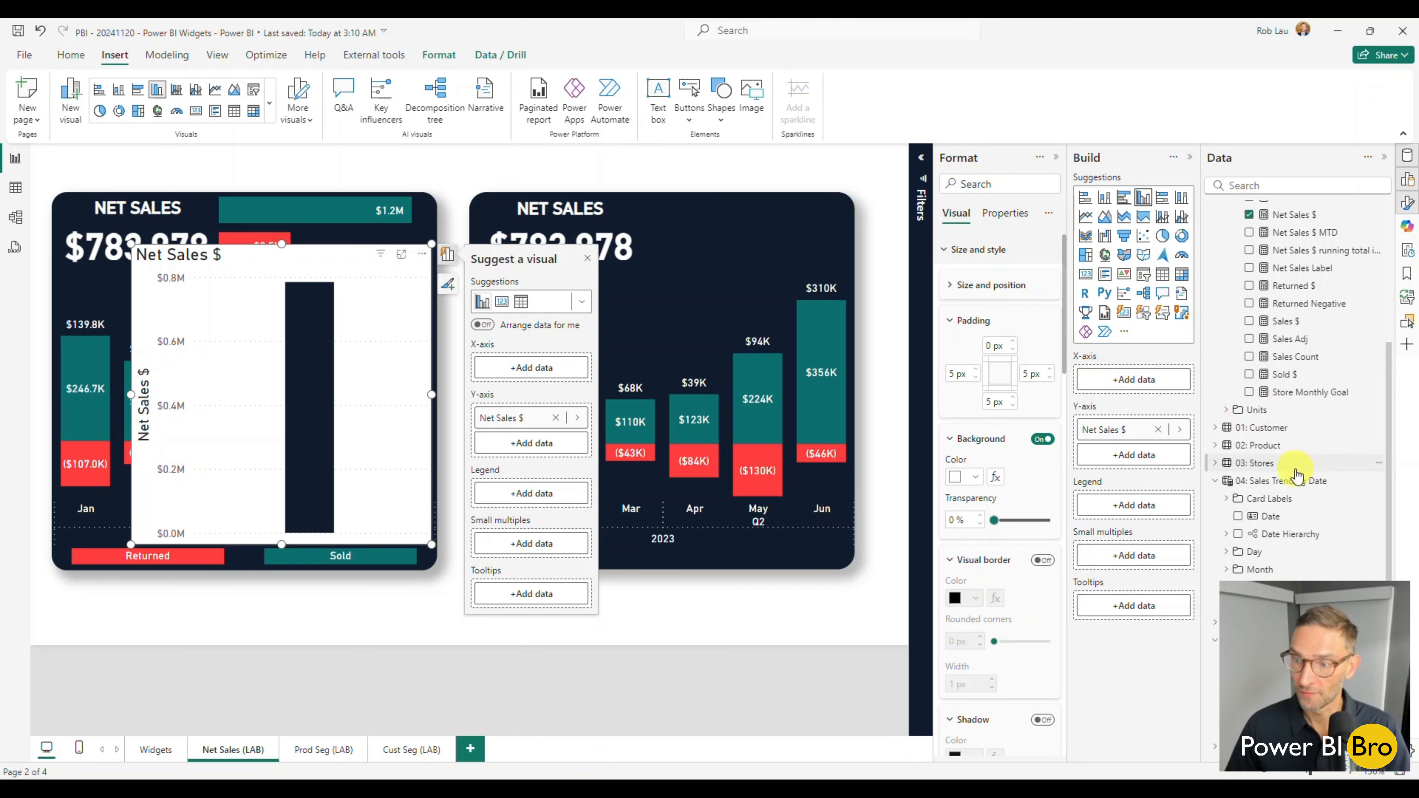
{"action": "left_click", "coordinate": [1215, 481]}
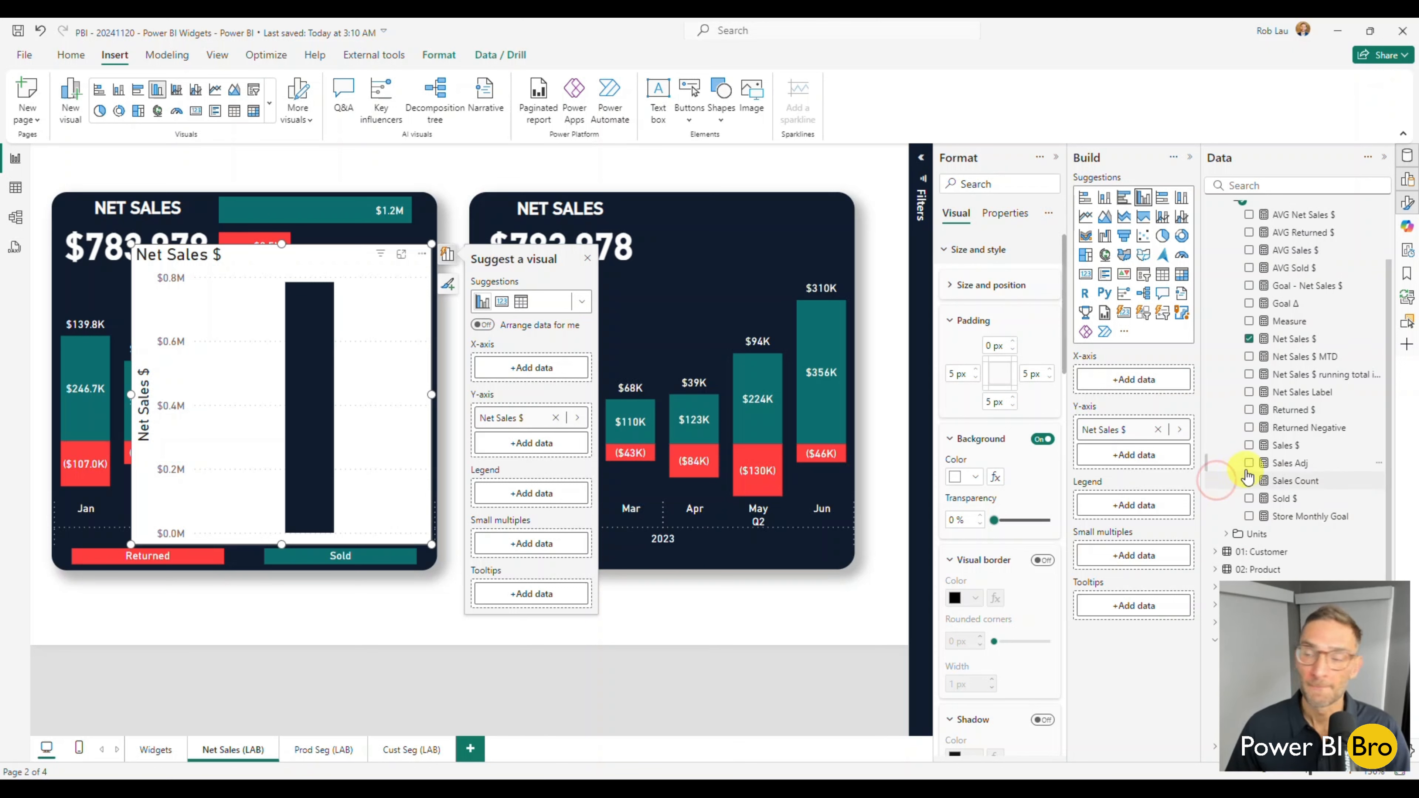
{"action": "scroll", "coordinate": [1266, 378], "scroll_direction": "up", "scroll_amount": 1}
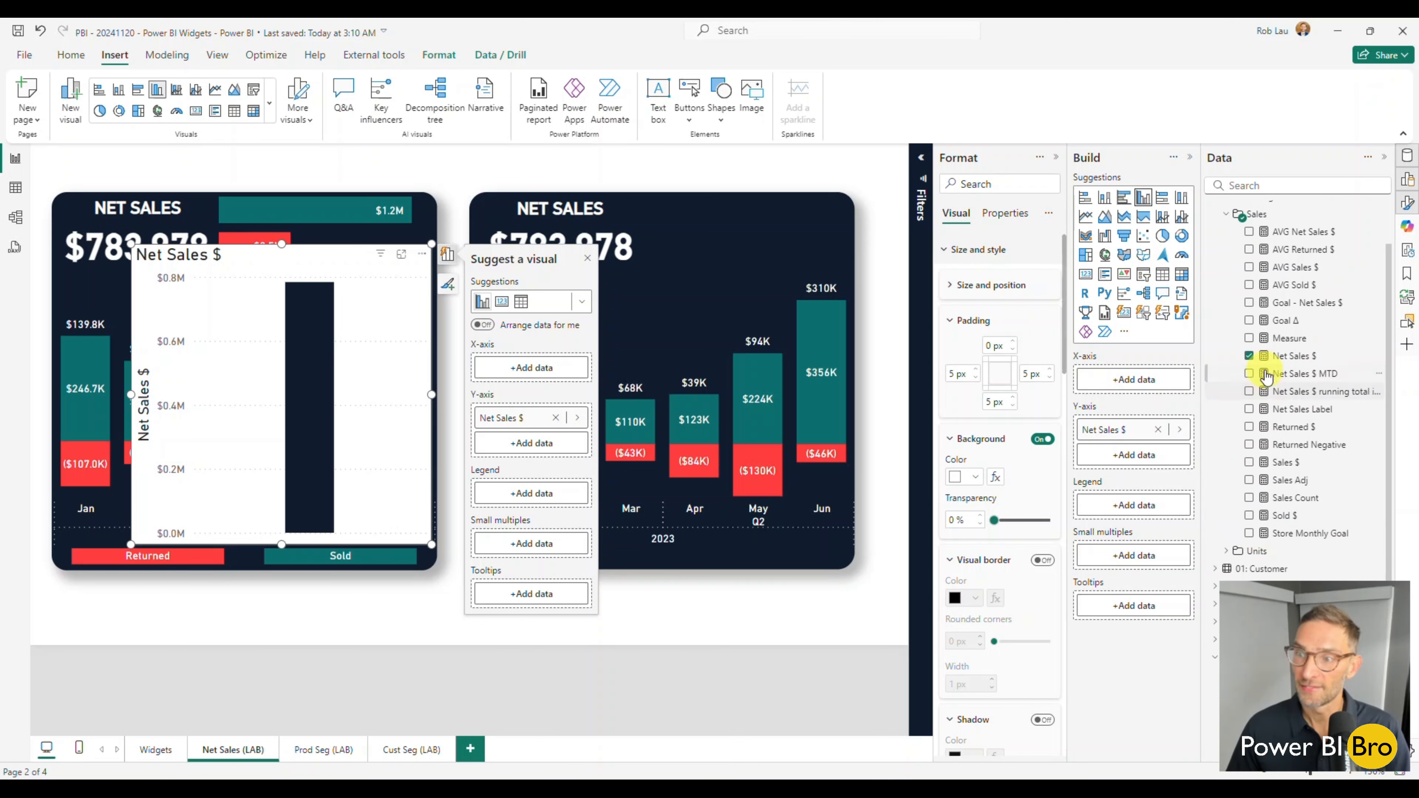
{"action": "scroll", "coordinate": [1246, 313], "scroll_direction": "up", "scroll_amount": 2}
{"action": "left_click", "coordinate": [1227, 264]}
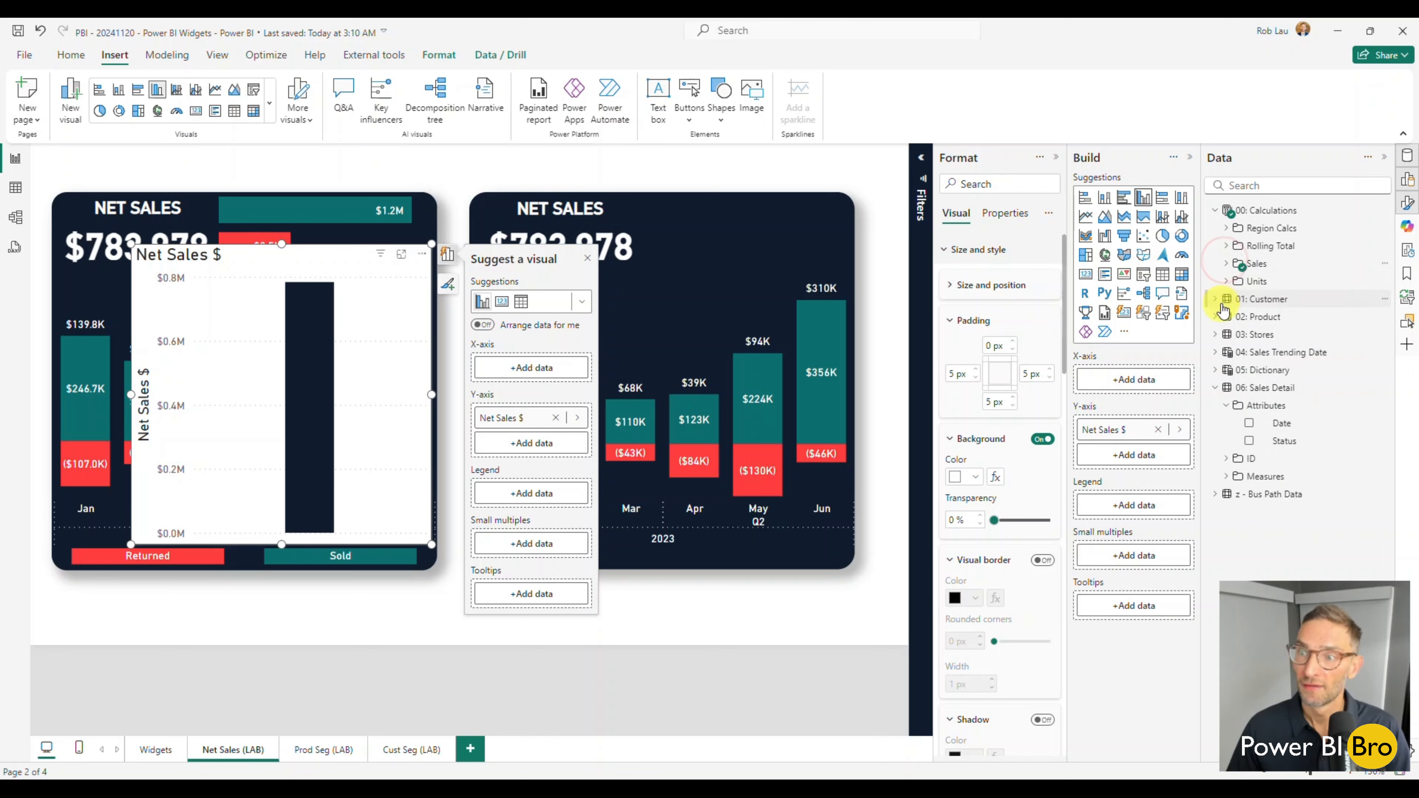
{"action": "left_click", "coordinate": [1227, 264]}
{"action": "left_click", "coordinate": [1250, 405]}
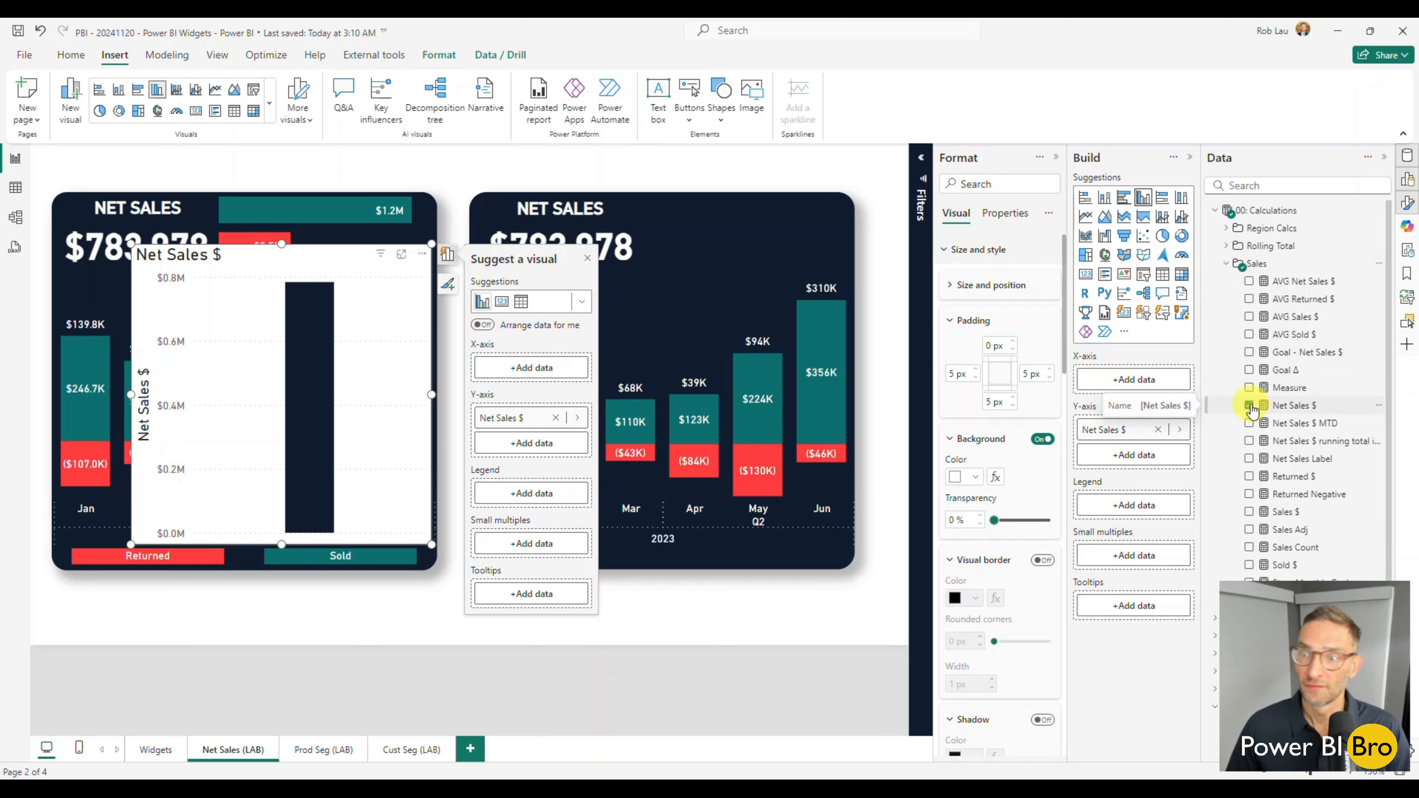
{"action": "left_click", "coordinate": [1249, 511]}
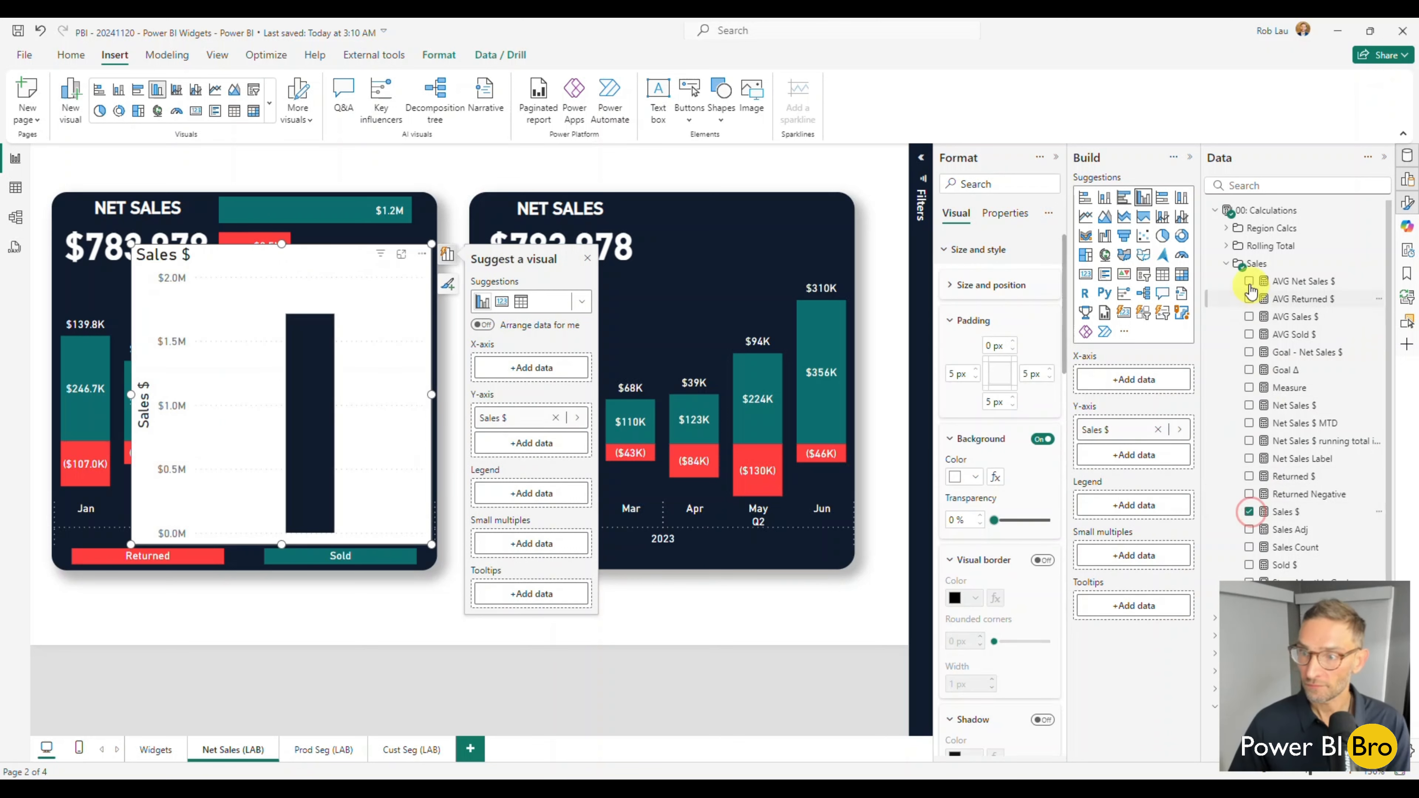
Break the new chart down by Status from the 06: Sales Detail attributes, convert it to a clustered bar chart, and deselect it.
{"action": "left_click", "coordinate": [1227, 264]}
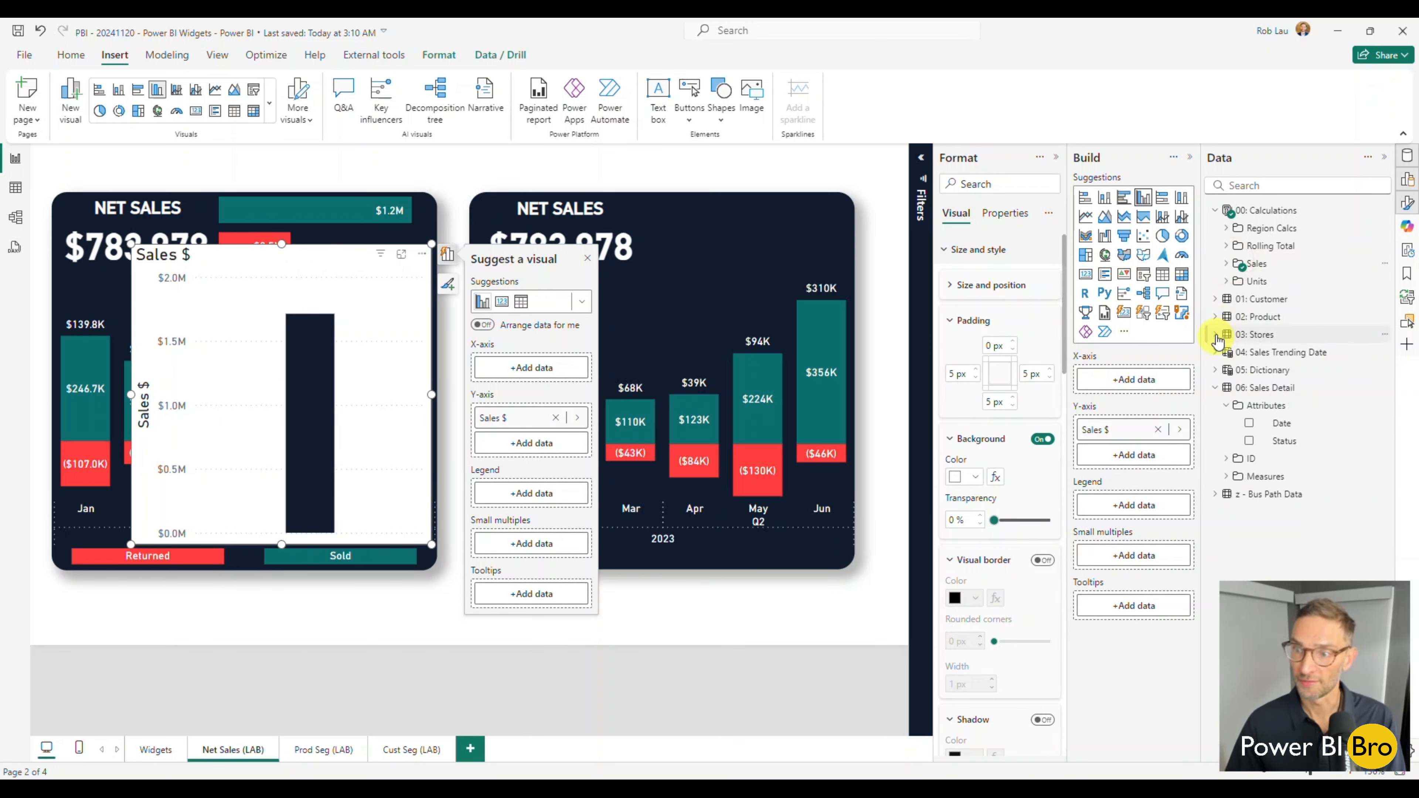
{"action": "left_click", "coordinate": [1250, 441]}
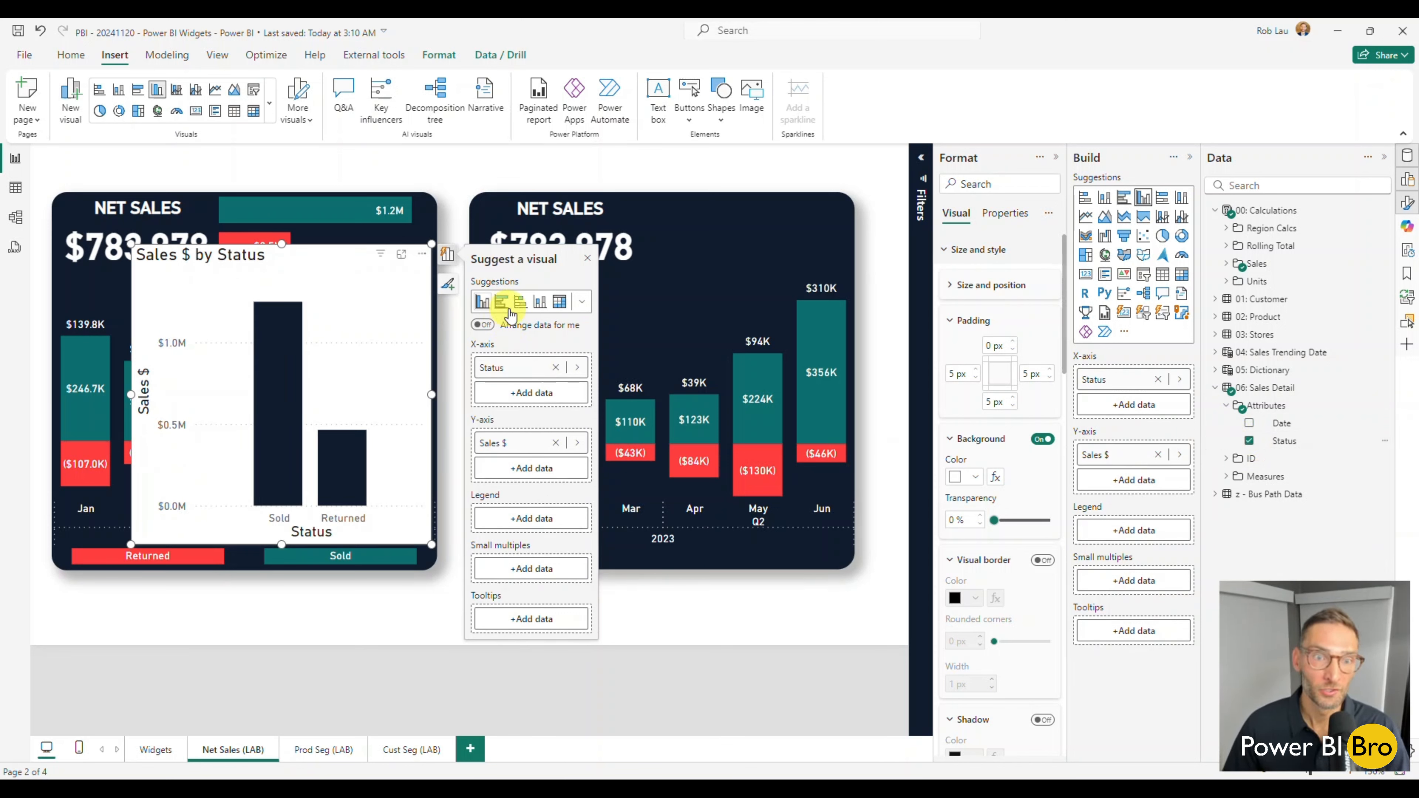
{"action": "left_click", "coordinate": [531, 311]}
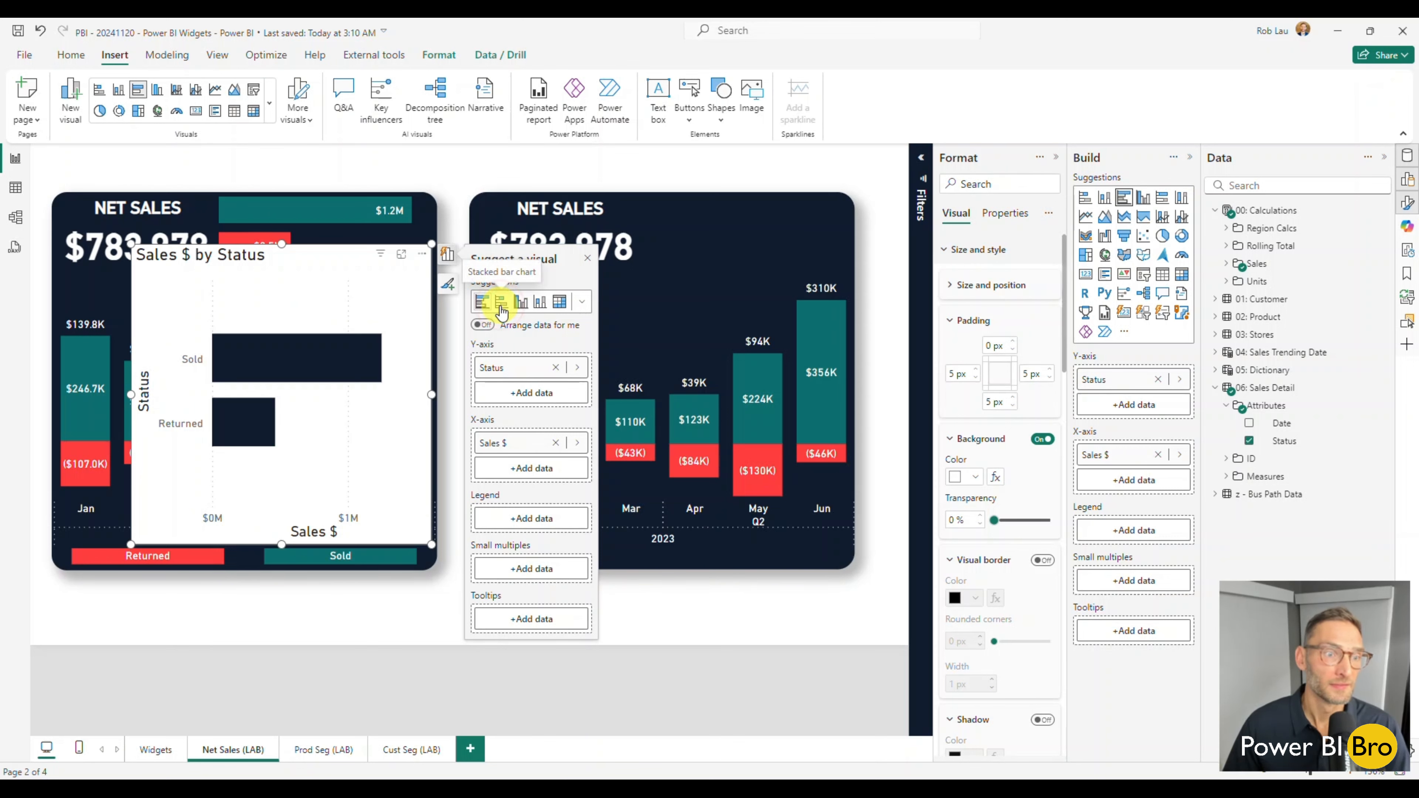
{"action": "mouse_move", "coordinate": [269, 381]}
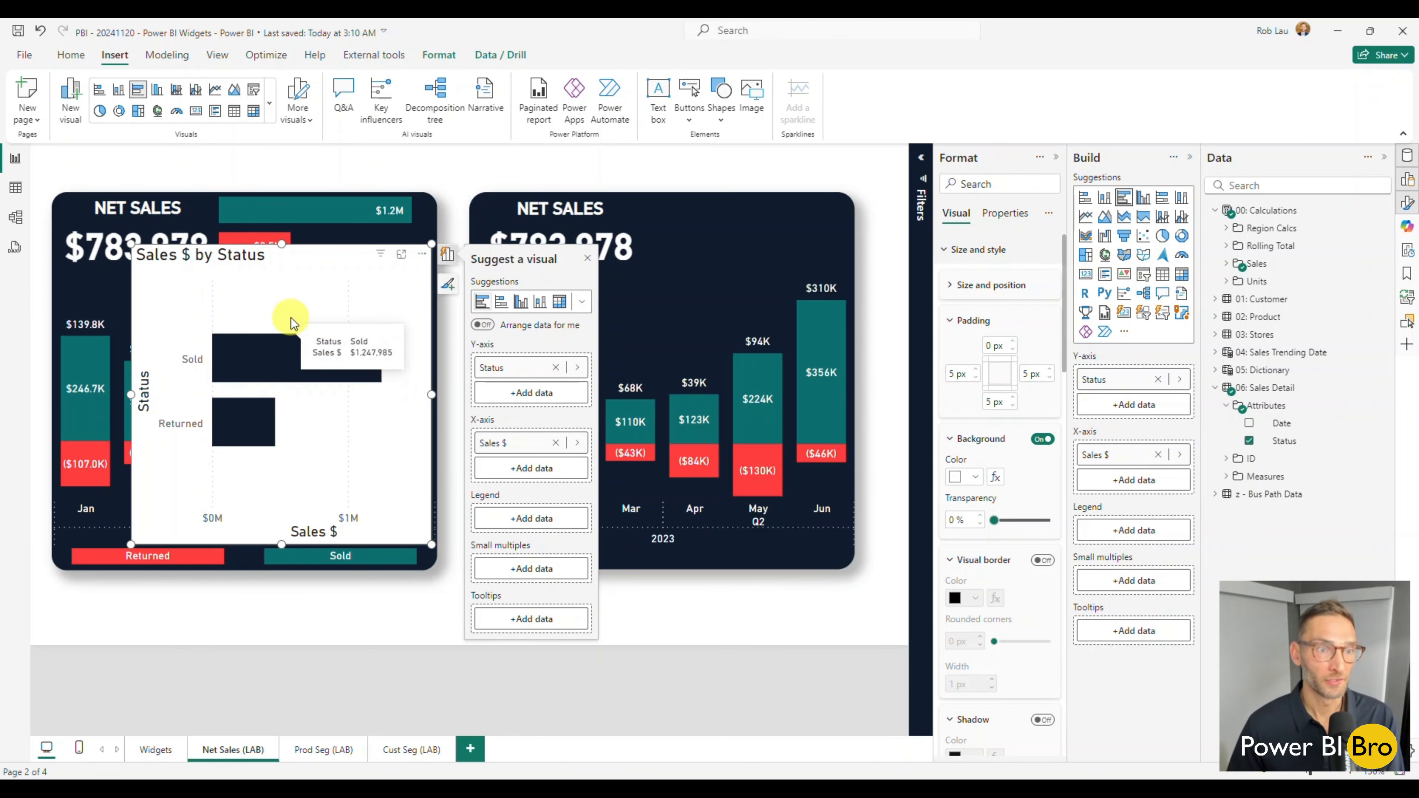
{"action": "left_click", "coordinate": [419, 625]}
Copy the new widget's Sales Adj stacked column chart formatting onto the Sales $ by Status bar chart with Format painter.
{"action": "left_click", "coordinate": [619, 312]}
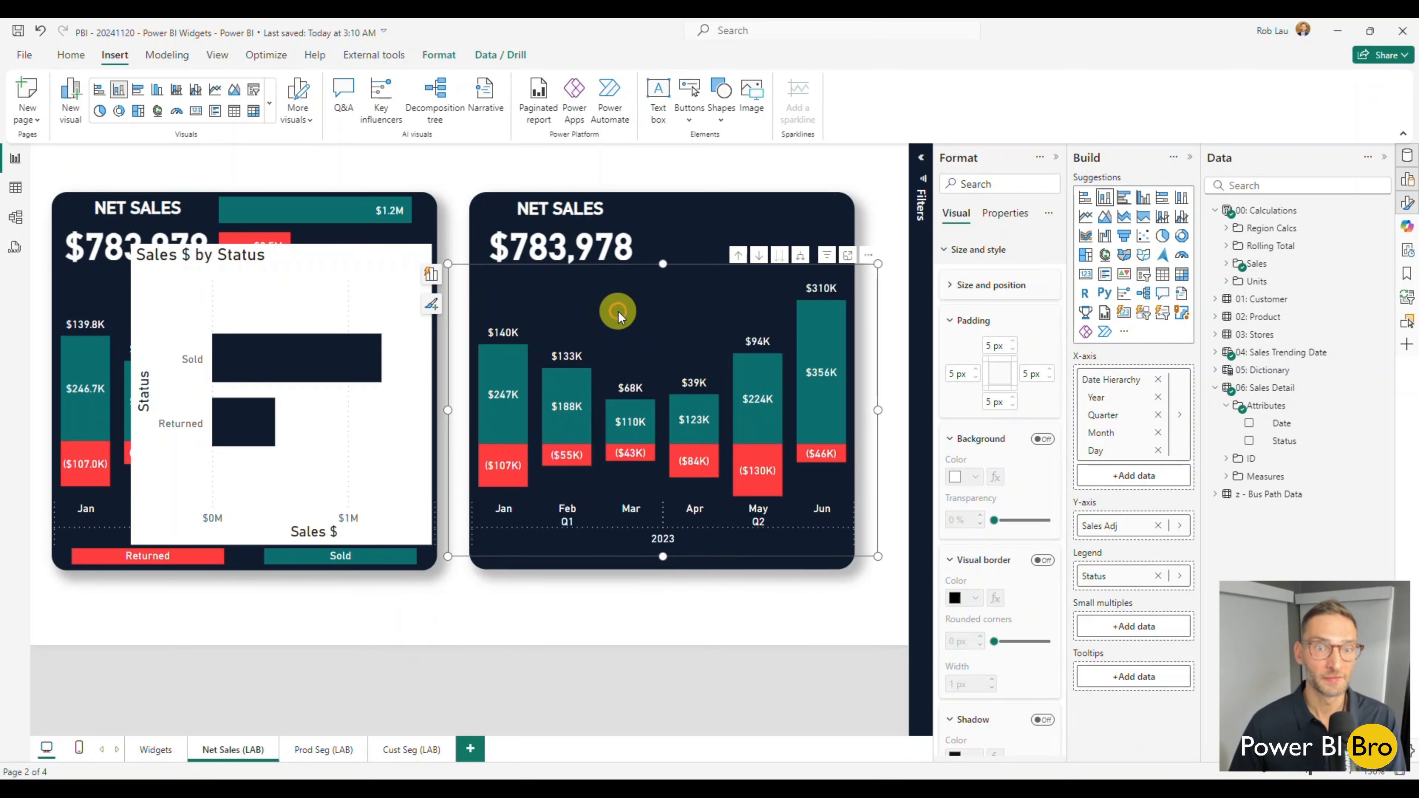
{"action": "left_click", "coordinate": [73, 56]}
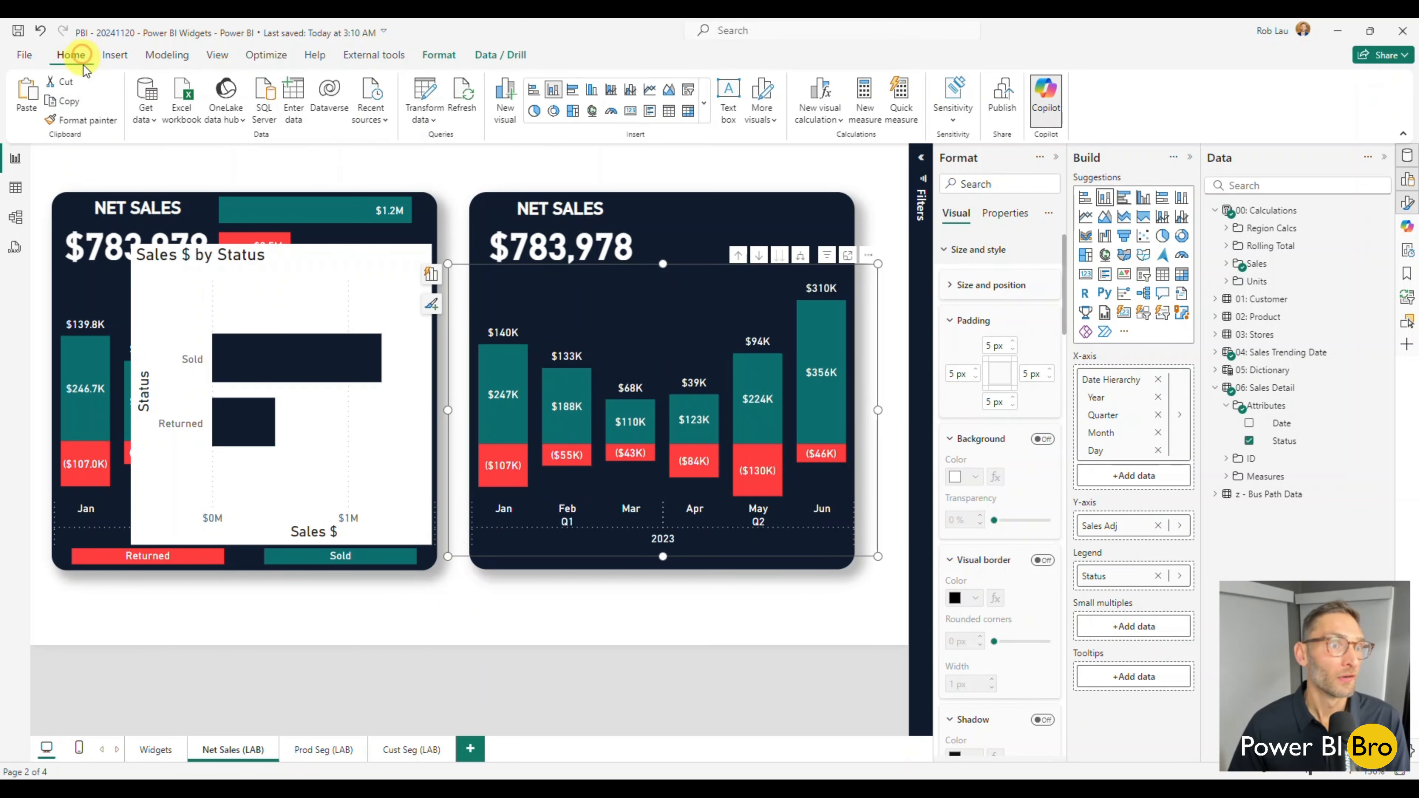
{"action": "left_click", "coordinate": [84, 120]}
{"action": "left_click", "coordinate": [361, 438]}
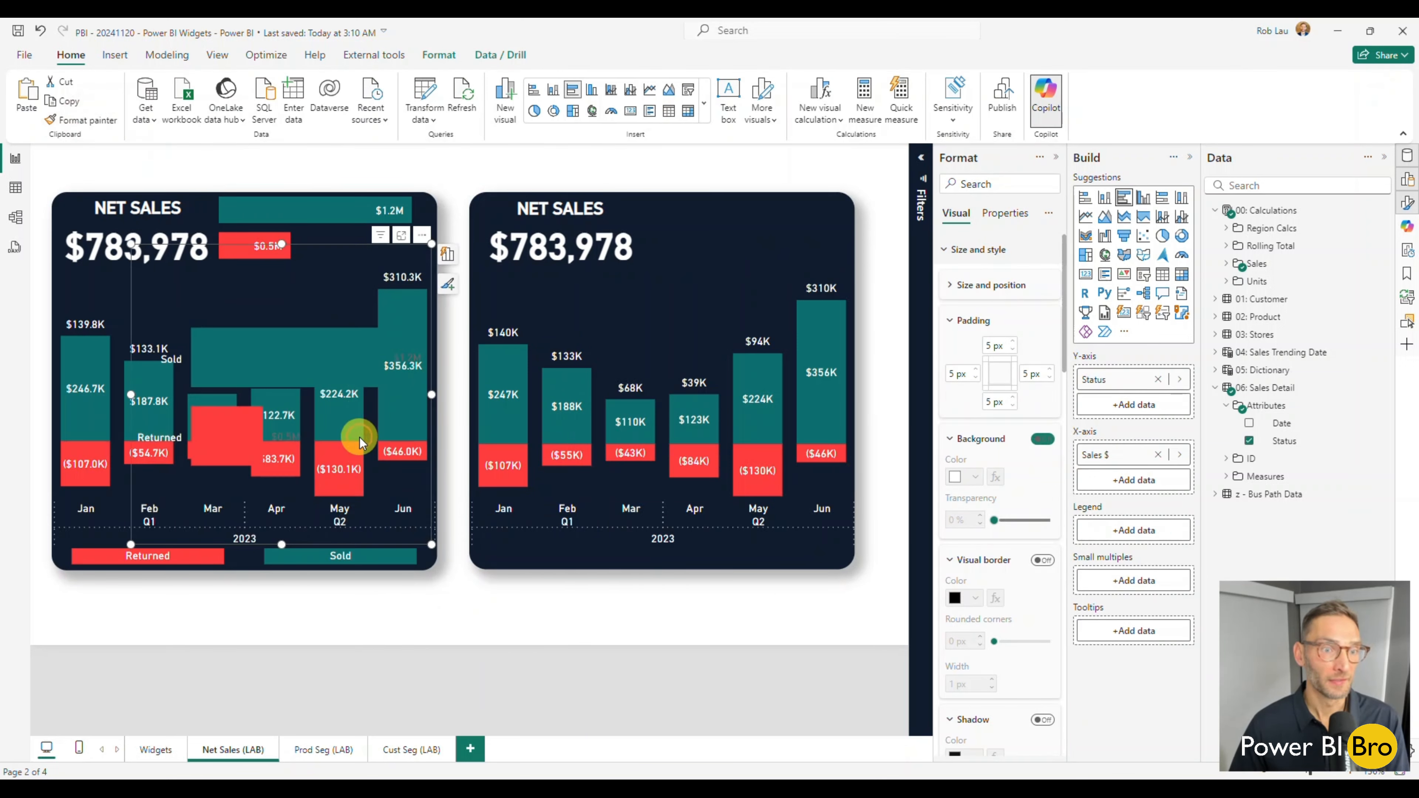
Move the bar chart onto the new widget's upper right corner, reduce its height, and let it overhang the navy shape's right and top edges.
{"action": "left_click", "coordinate": [246, 289]}
{"action": "left_click", "coordinate": [641, 271]}
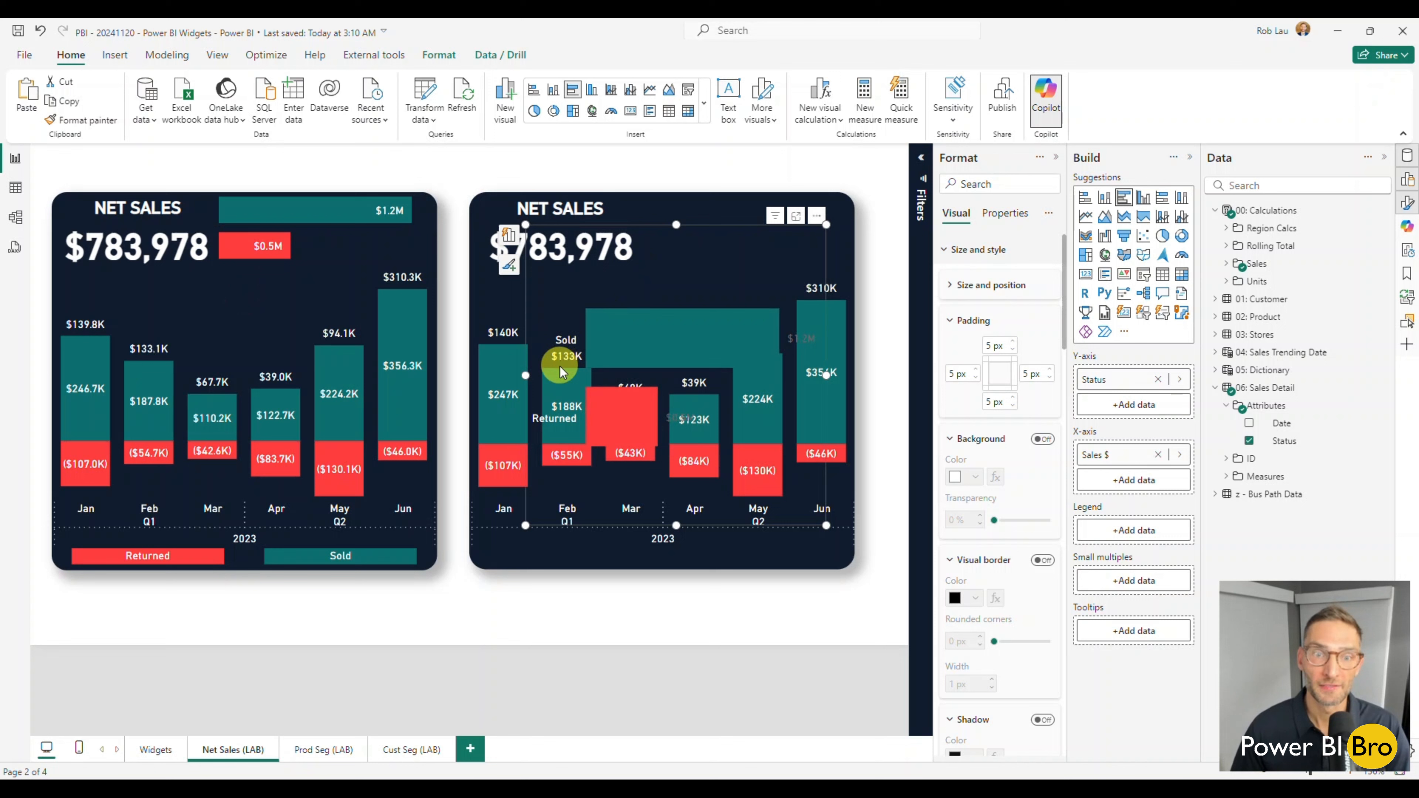
{"action": "left_click", "coordinate": [834, 376]}
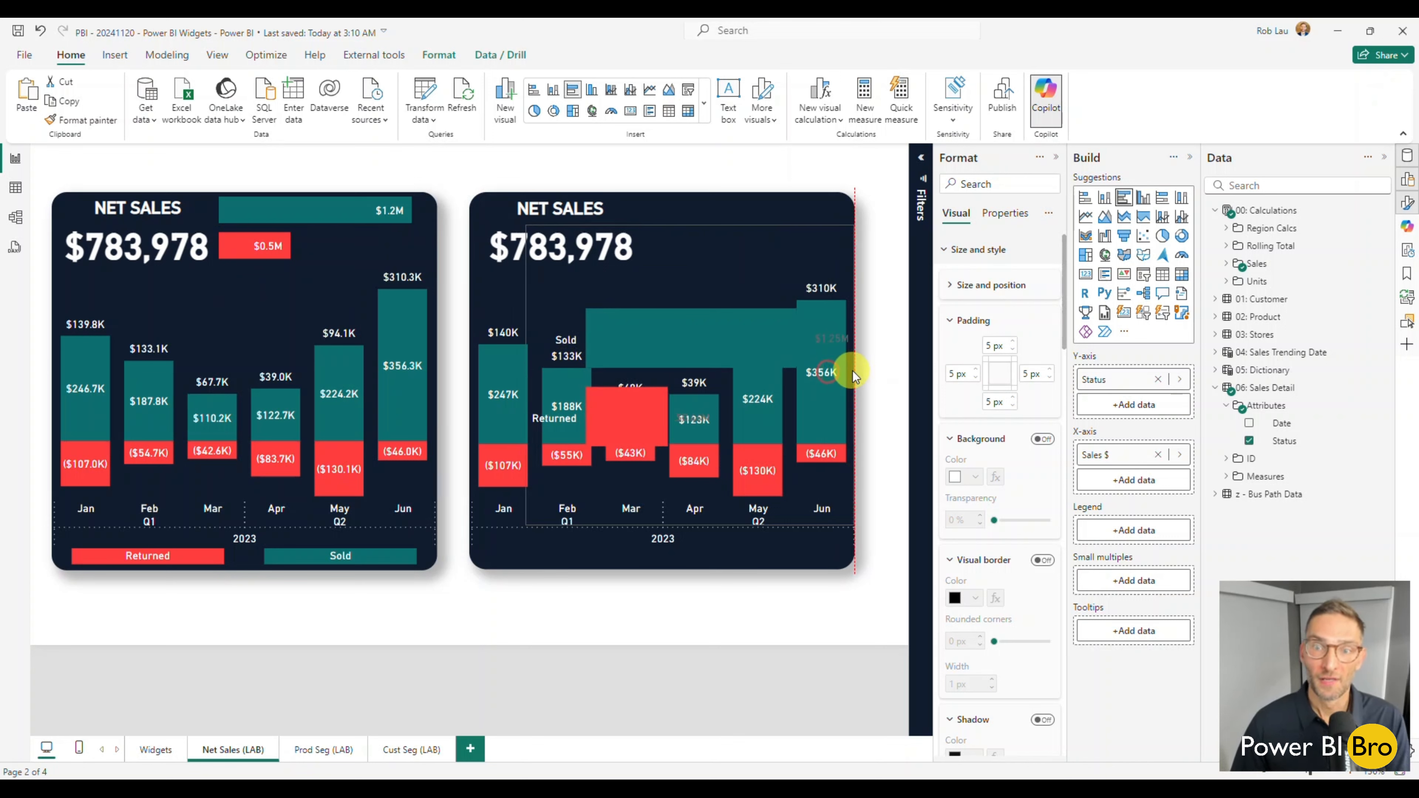
{"action": "left_click", "coordinate": [689, 168]}
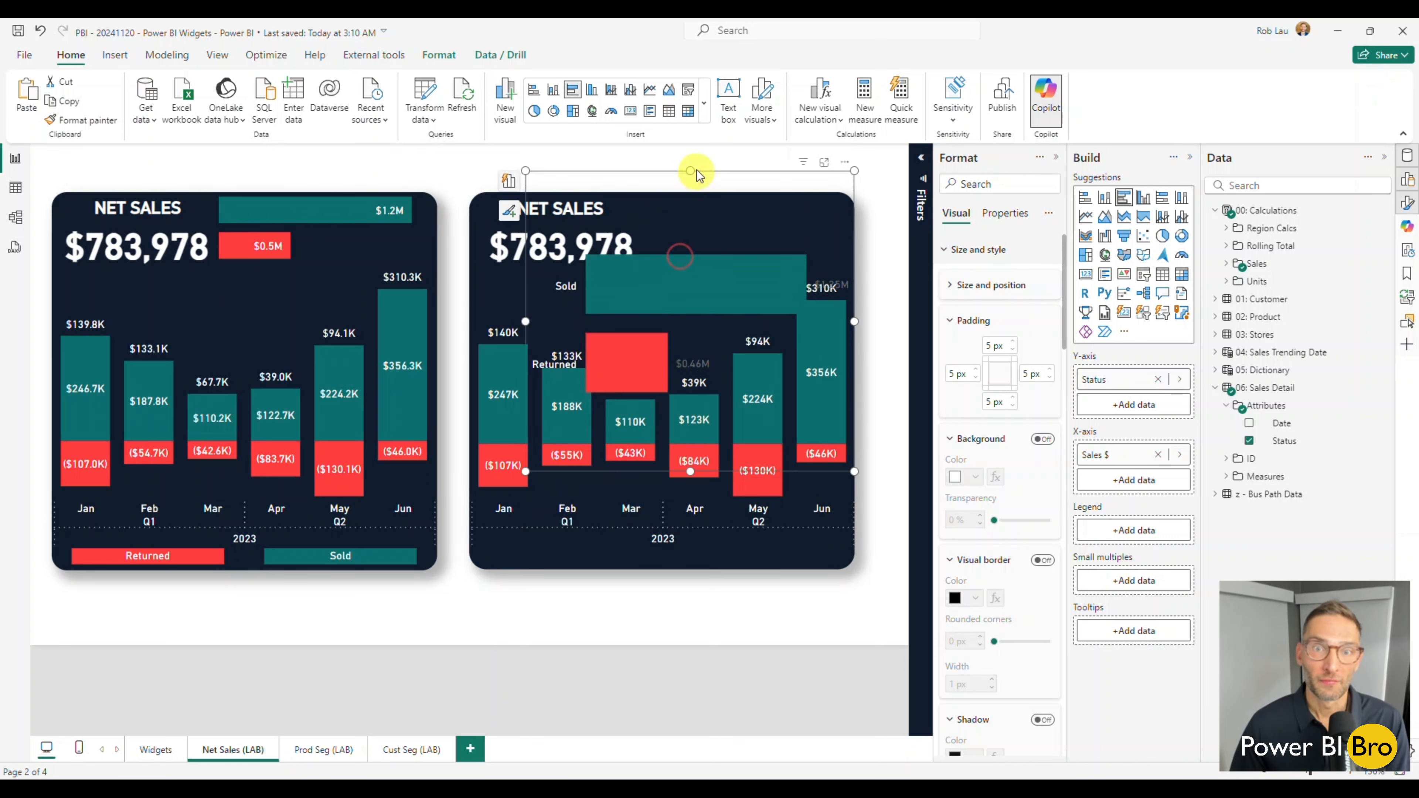
{"action": "left_click", "coordinate": [696, 250]}
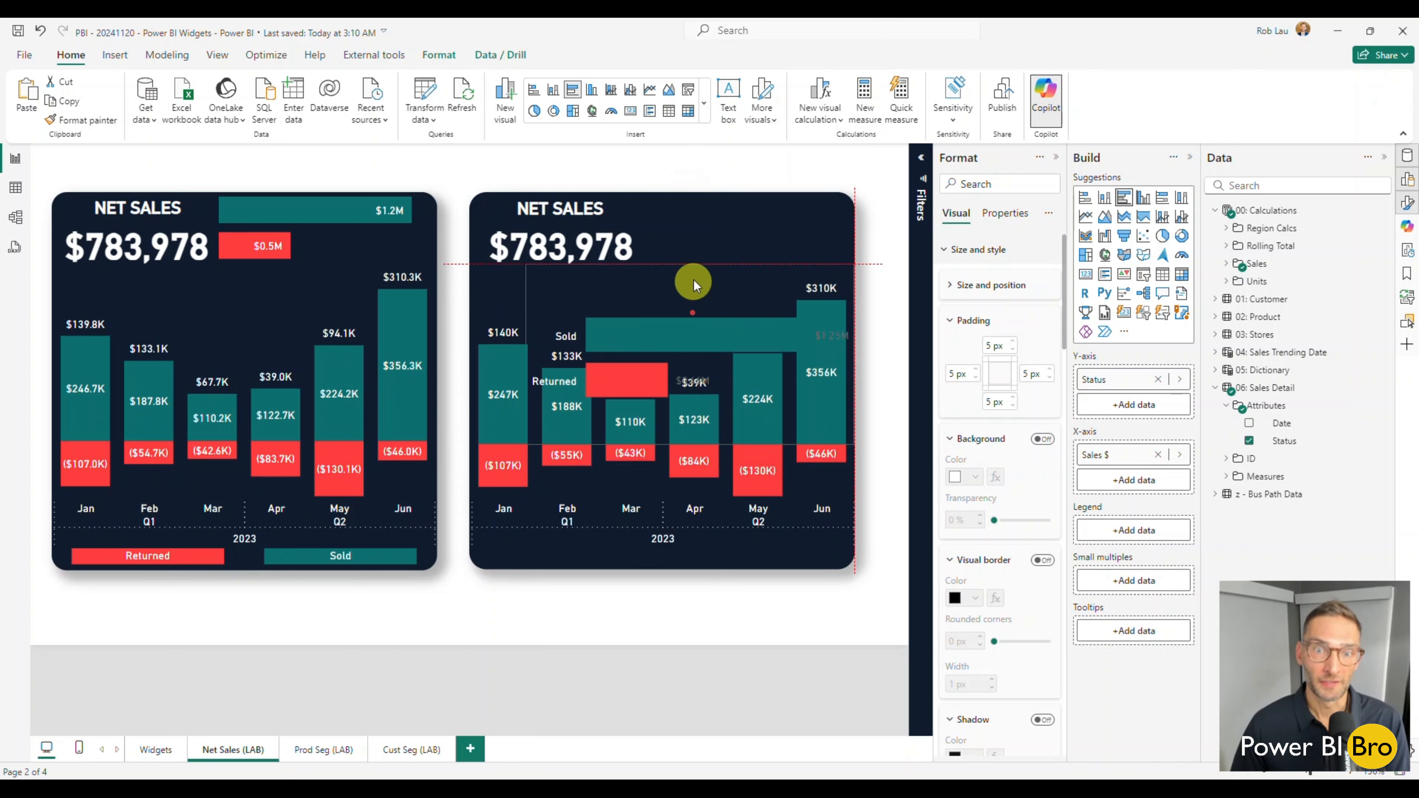
{"action": "left_click_drag", "start_coordinate": [694, 279], "coordinate": [716, 180]}
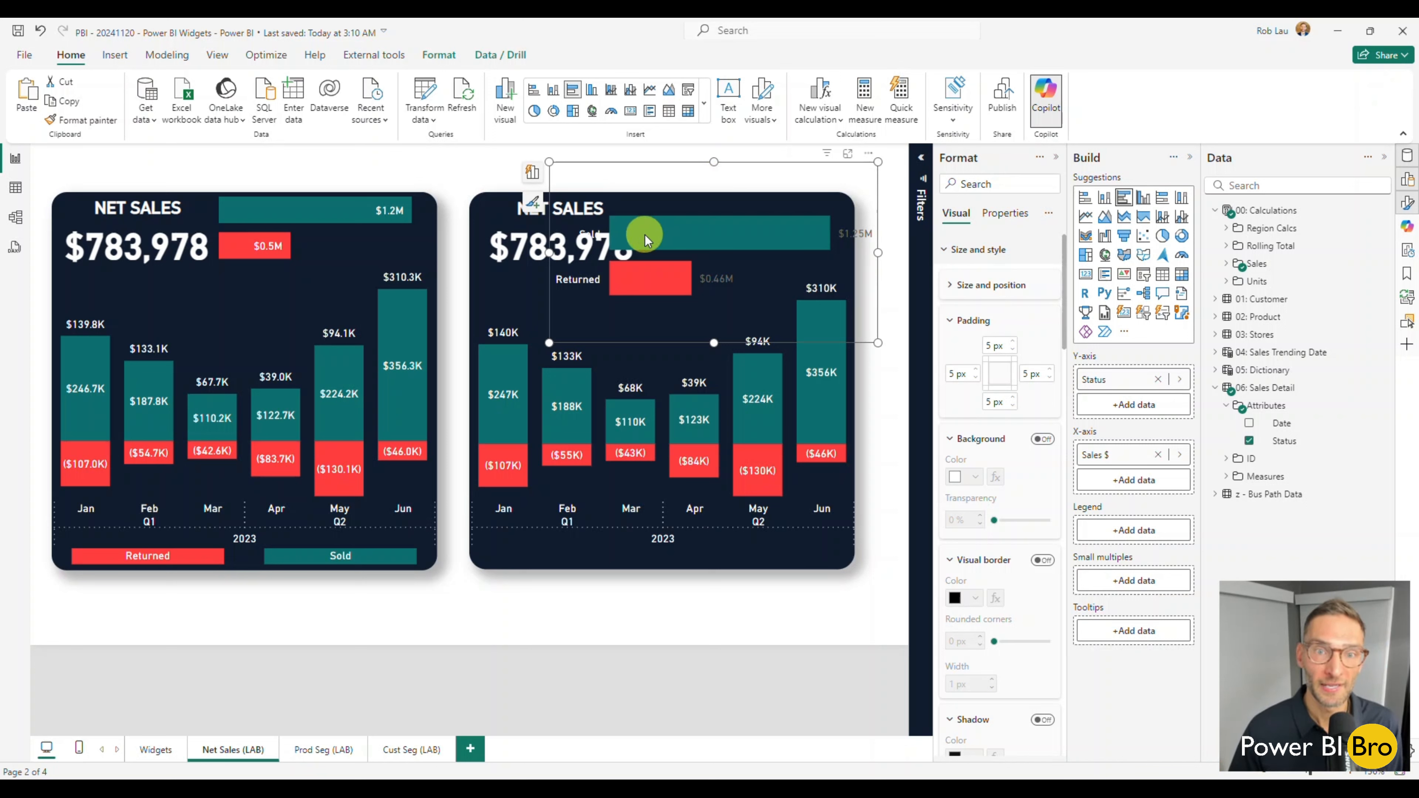
Narrow the bar chart from its left side until it starts beside the $783,978 figure, and turn off its Y-axis values.
{"action": "left_click_drag", "start_coordinate": [548, 252], "coordinate": [631, 252]}
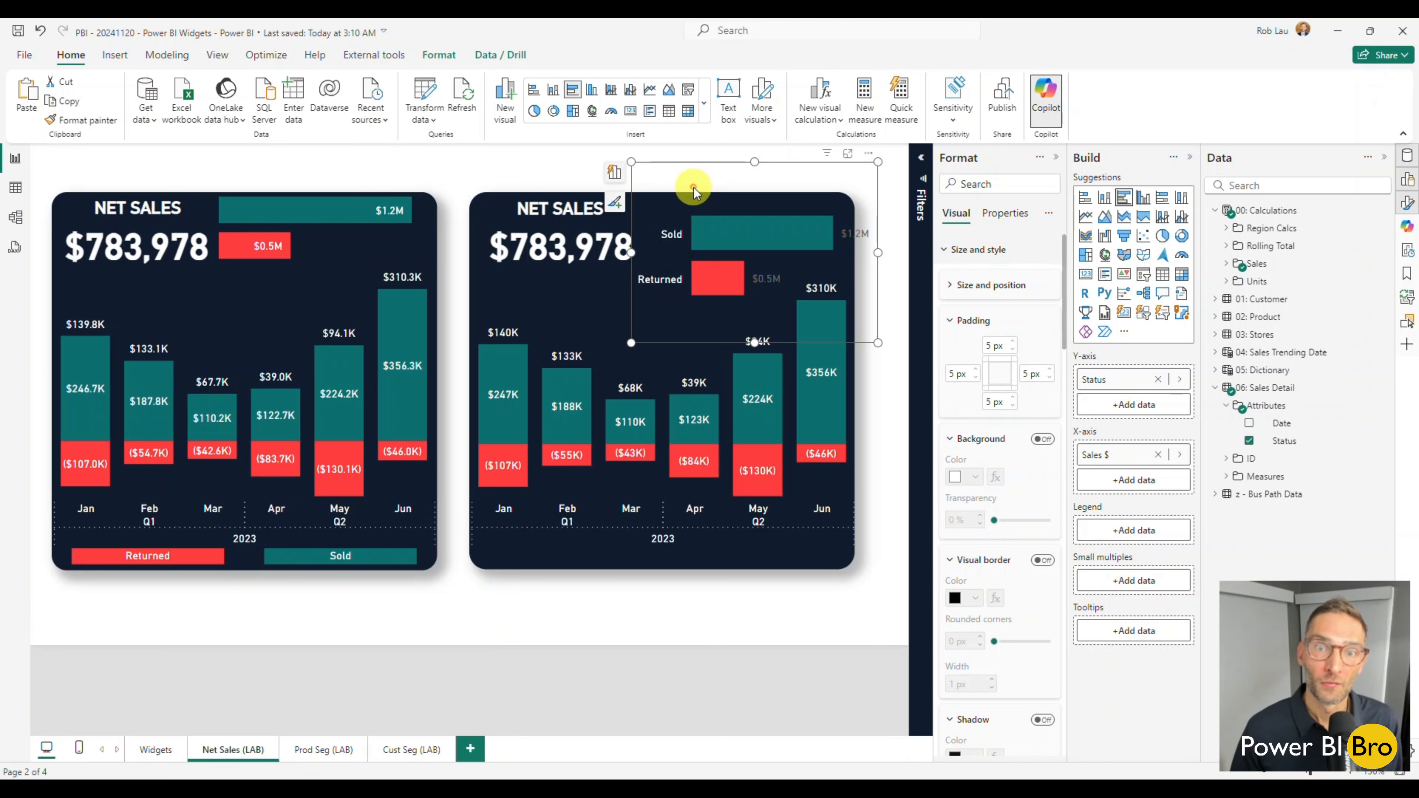
{"action": "left_click", "coordinate": [952, 252]}
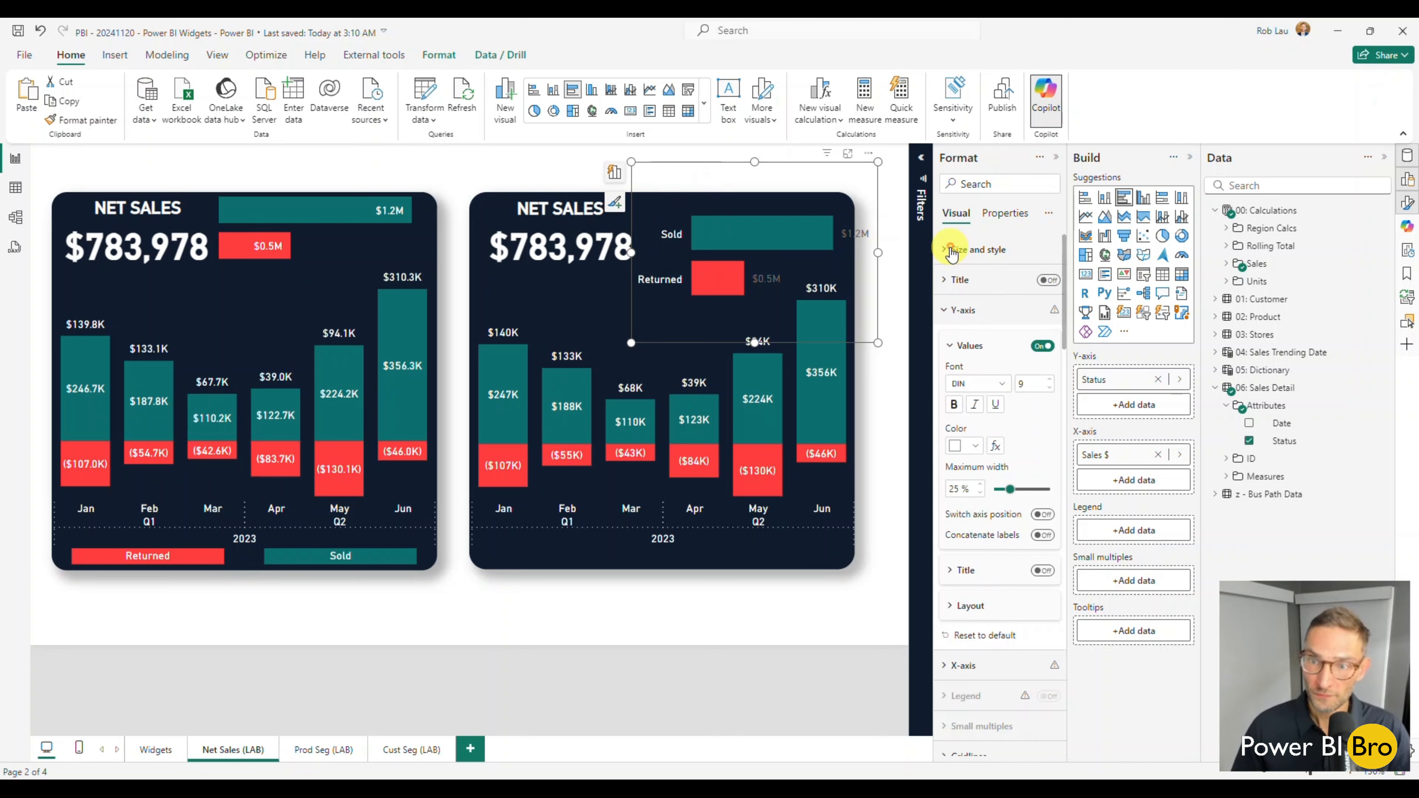
{"action": "left_click", "coordinate": [1041, 347]}
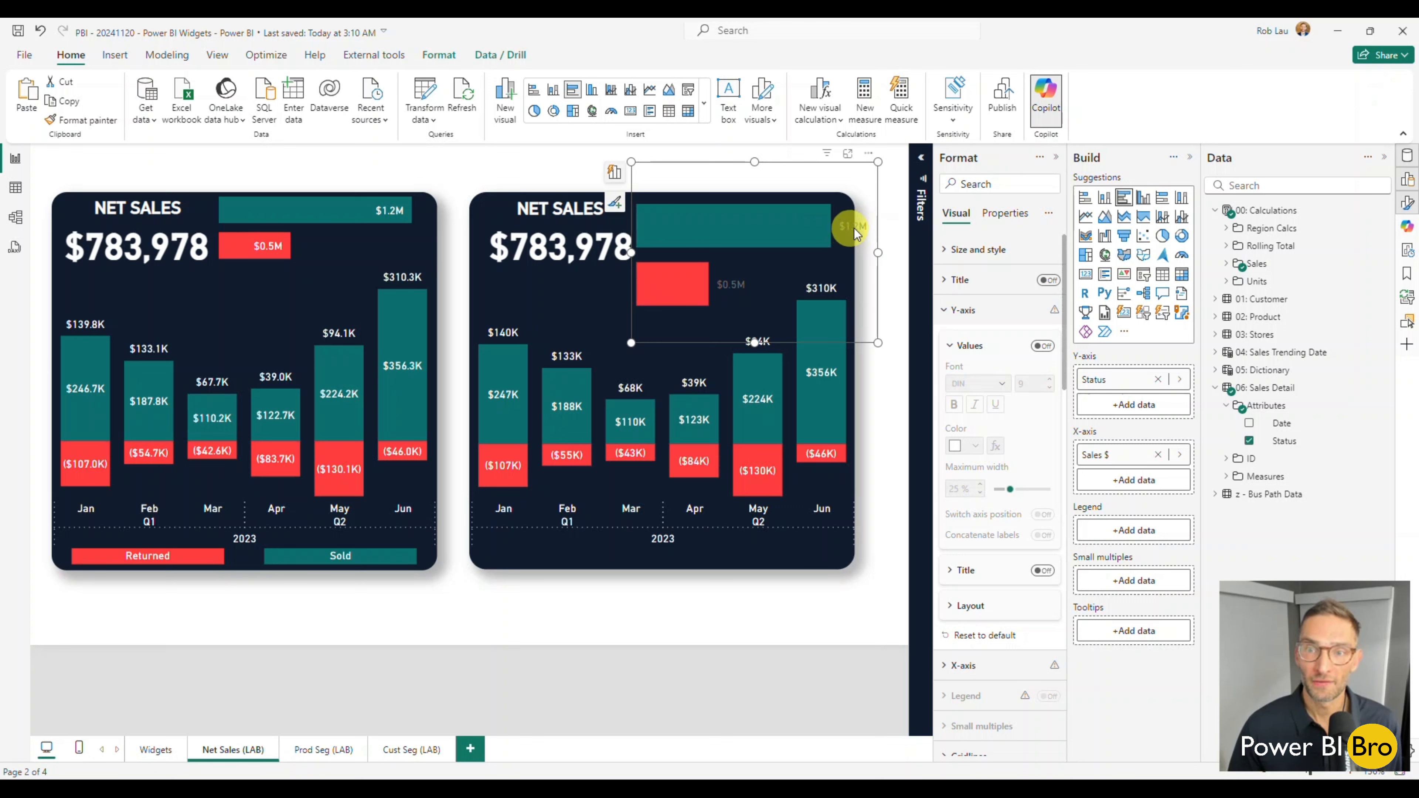
Set the color of the Sales $ by Status bar chart's data label values to White.
{"action": "scroll", "coordinate": [988, 504], "scroll_direction": "down", "scroll_amount": 6}
{"action": "scroll", "coordinate": [986, 505], "scroll_direction": "down", "scroll_amount": 10}
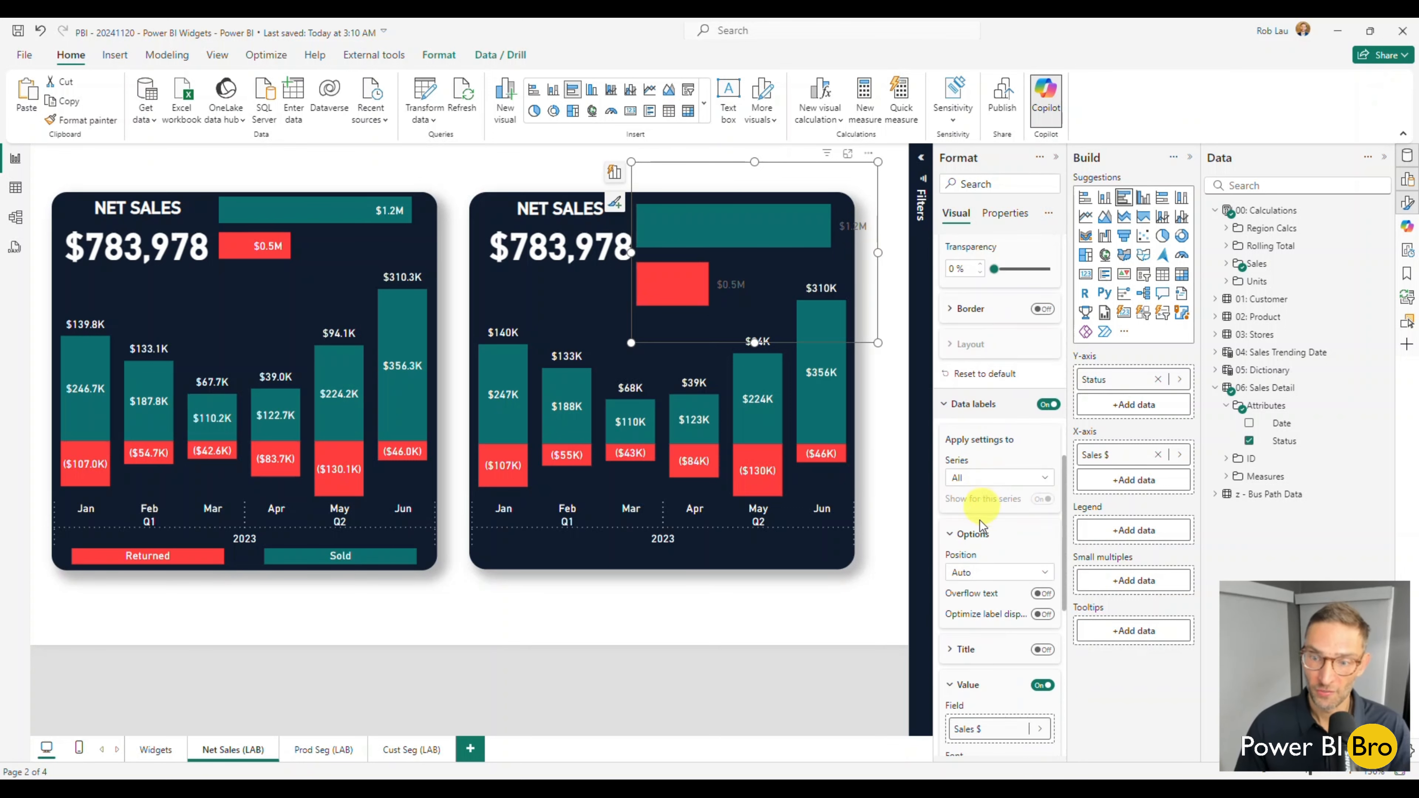
{"action": "scroll", "coordinate": [1022, 554], "scroll_direction": "up", "scroll_amount": 3}
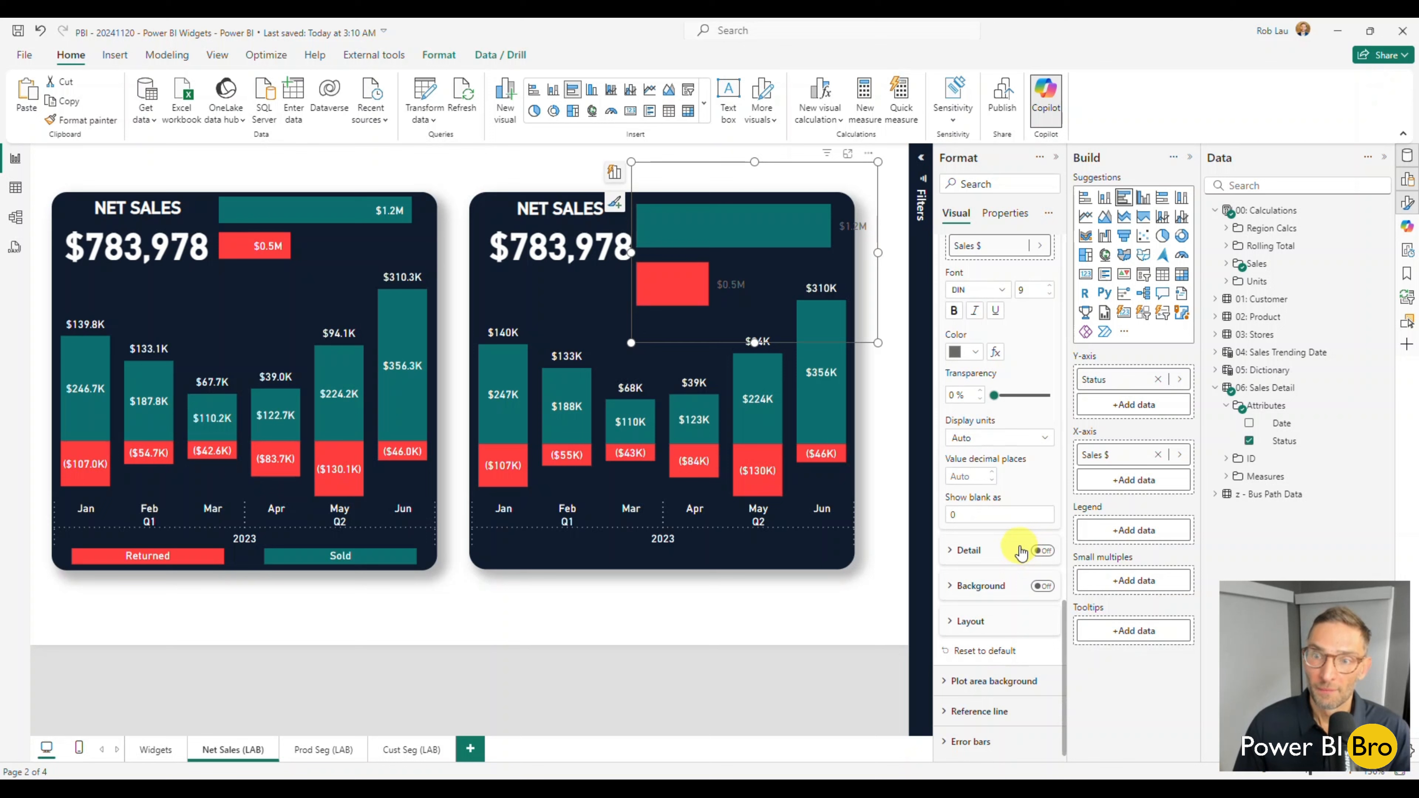
{"action": "scroll", "coordinate": [1005, 431], "scroll_direction": "up", "scroll_amount": 1}
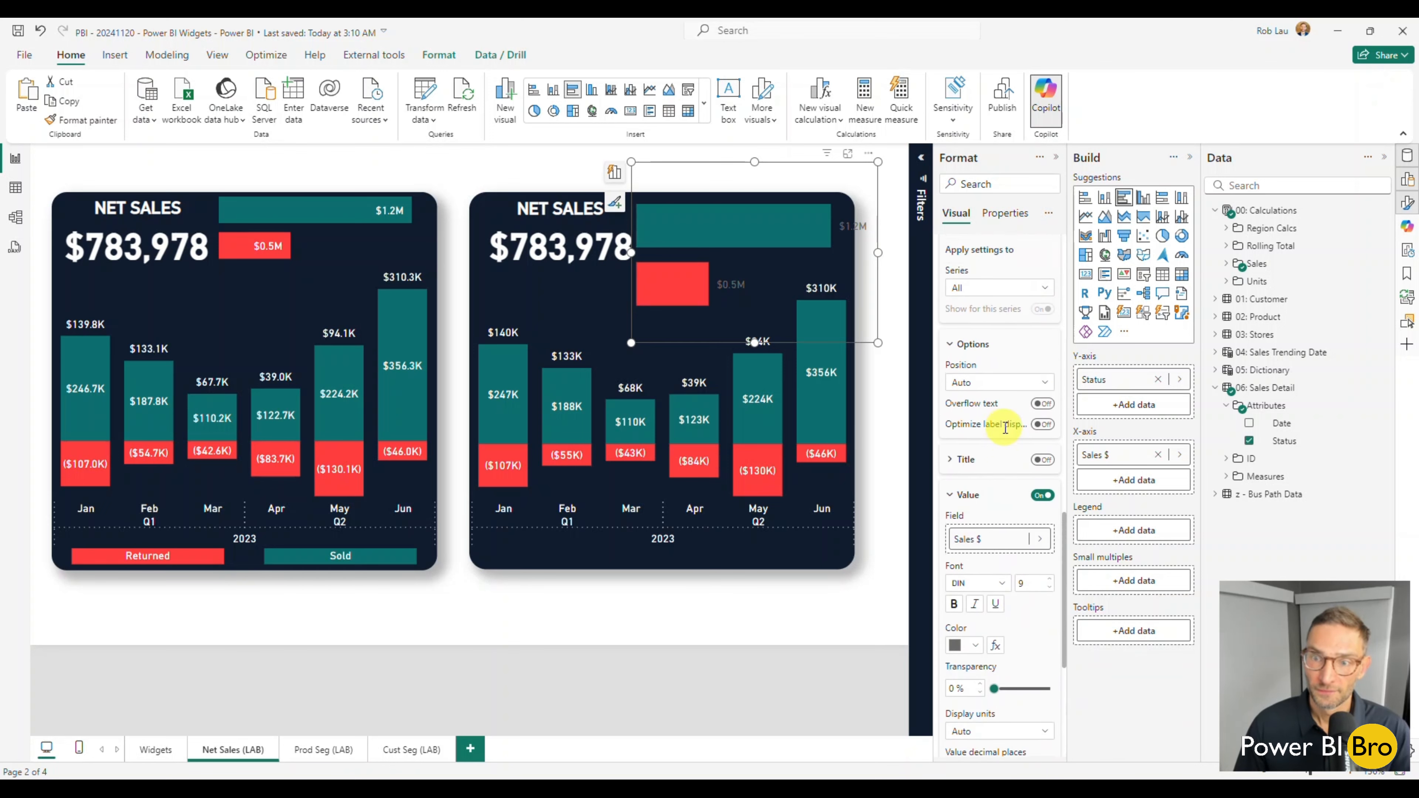
{"action": "left_click", "coordinate": [975, 647]}
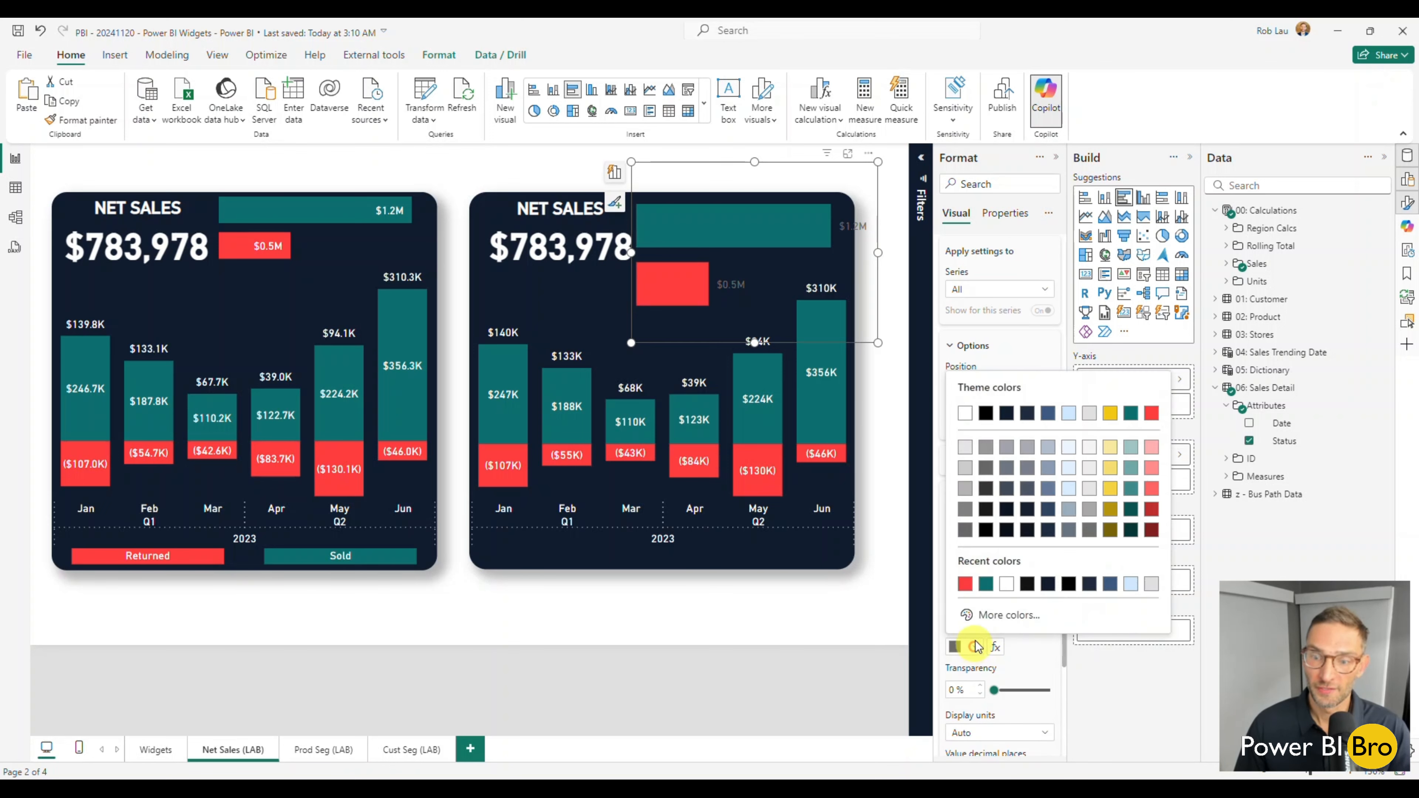
{"action": "left_click", "coordinate": [965, 414]}
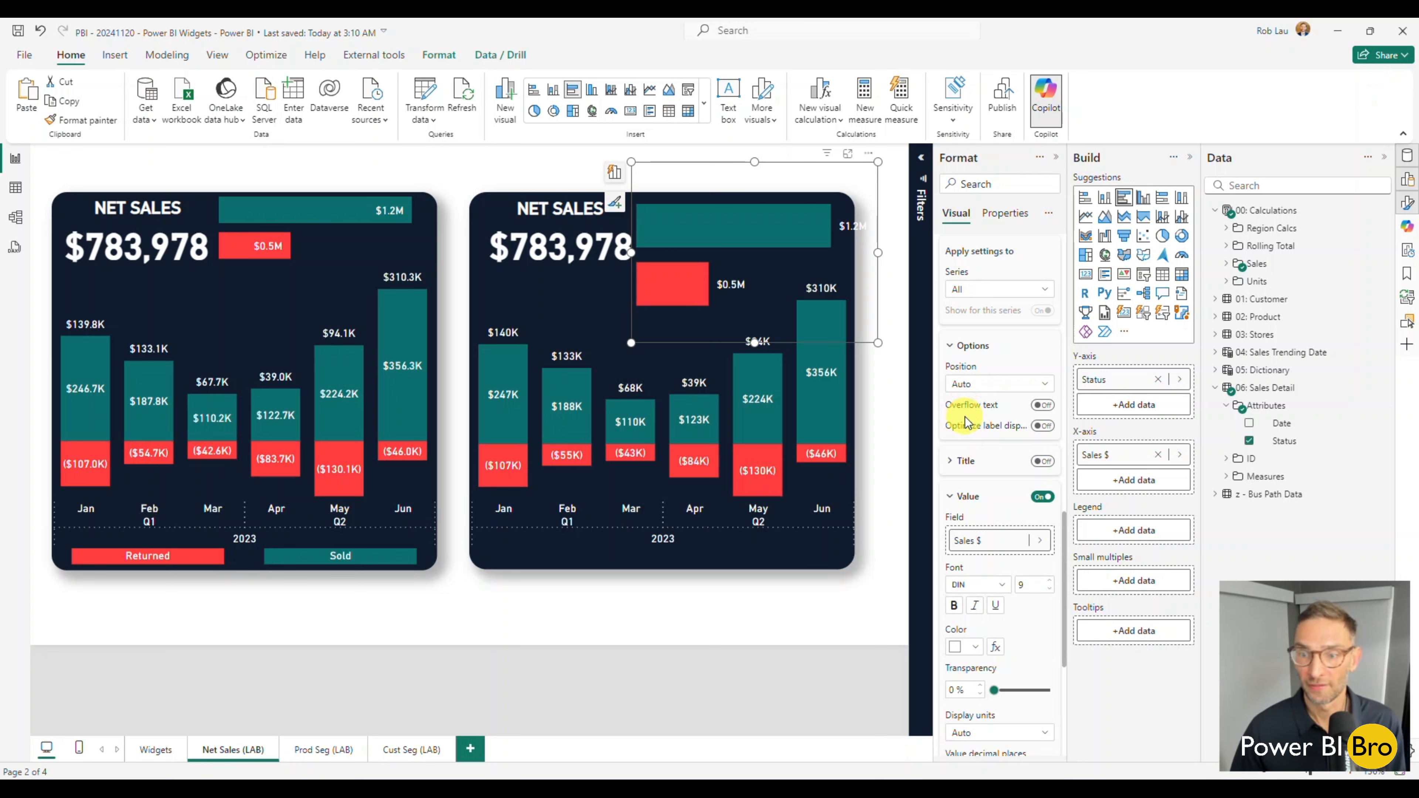
Display the bar chart's data label values in Thousands with 0 decimal places.
{"action": "scroll", "coordinate": [979, 495], "scroll_direction": "down", "scroll_amount": 1}
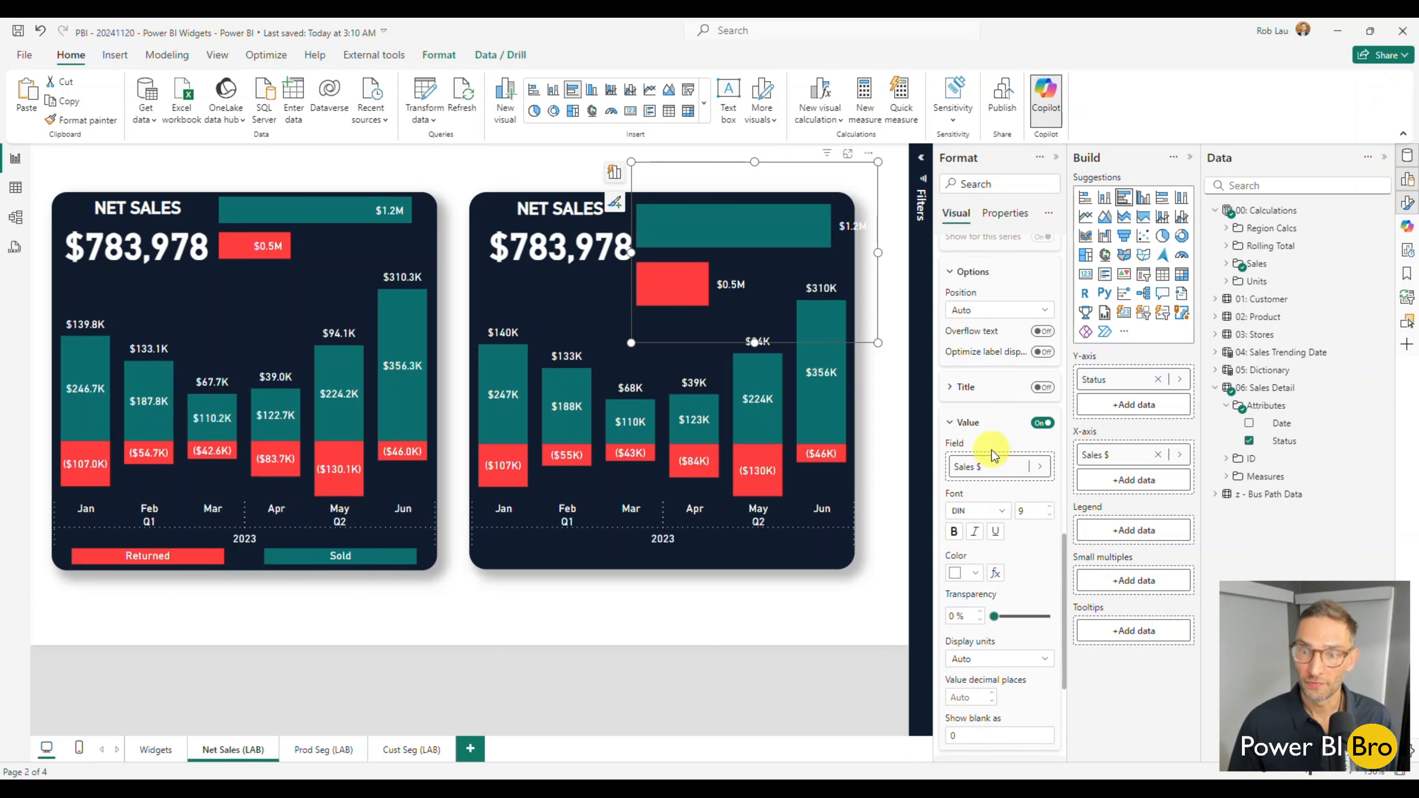
{"action": "scroll", "coordinate": [993, 458], "scroll_direction": "down", "scroll_amount": 1}
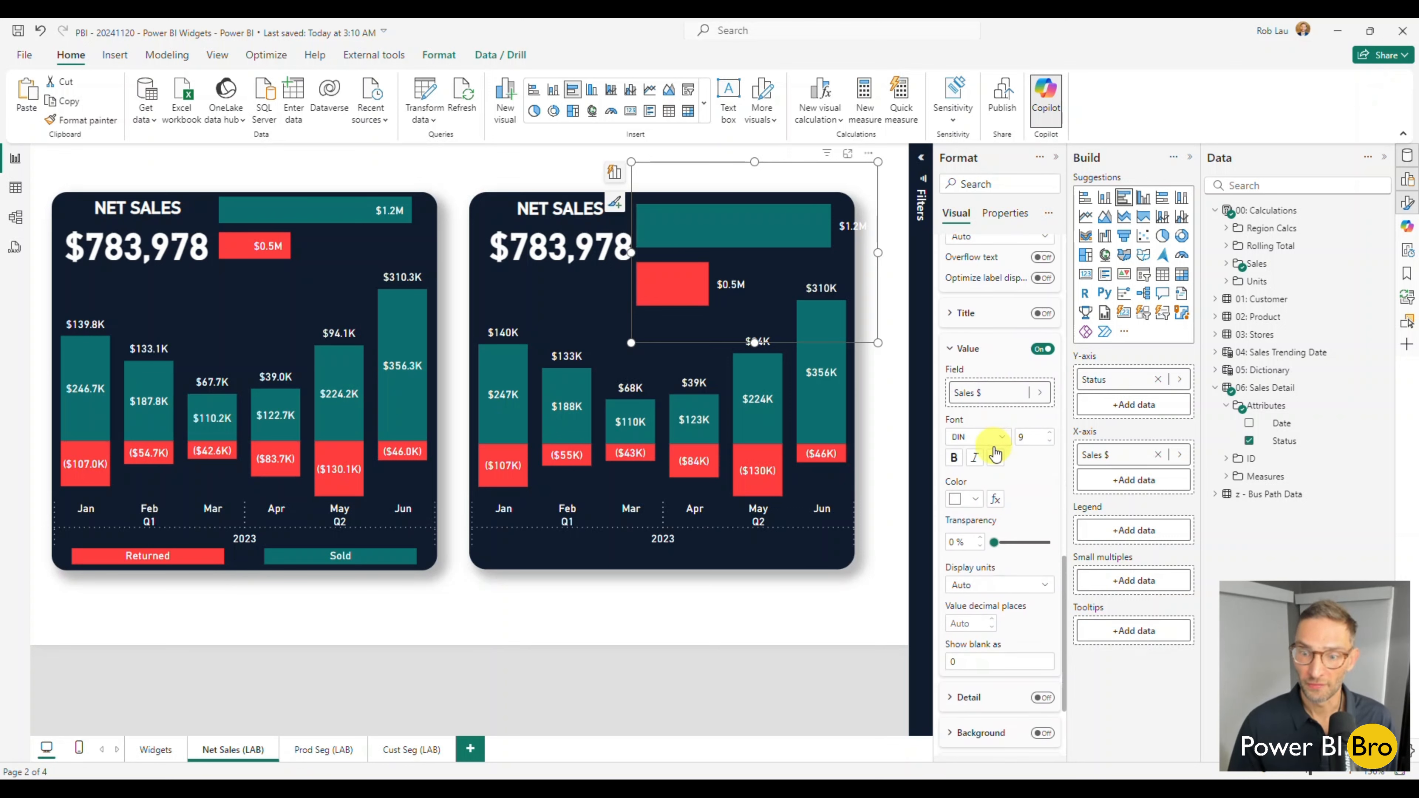
{"action": "left_click", "coordinate": [1014, 587]}
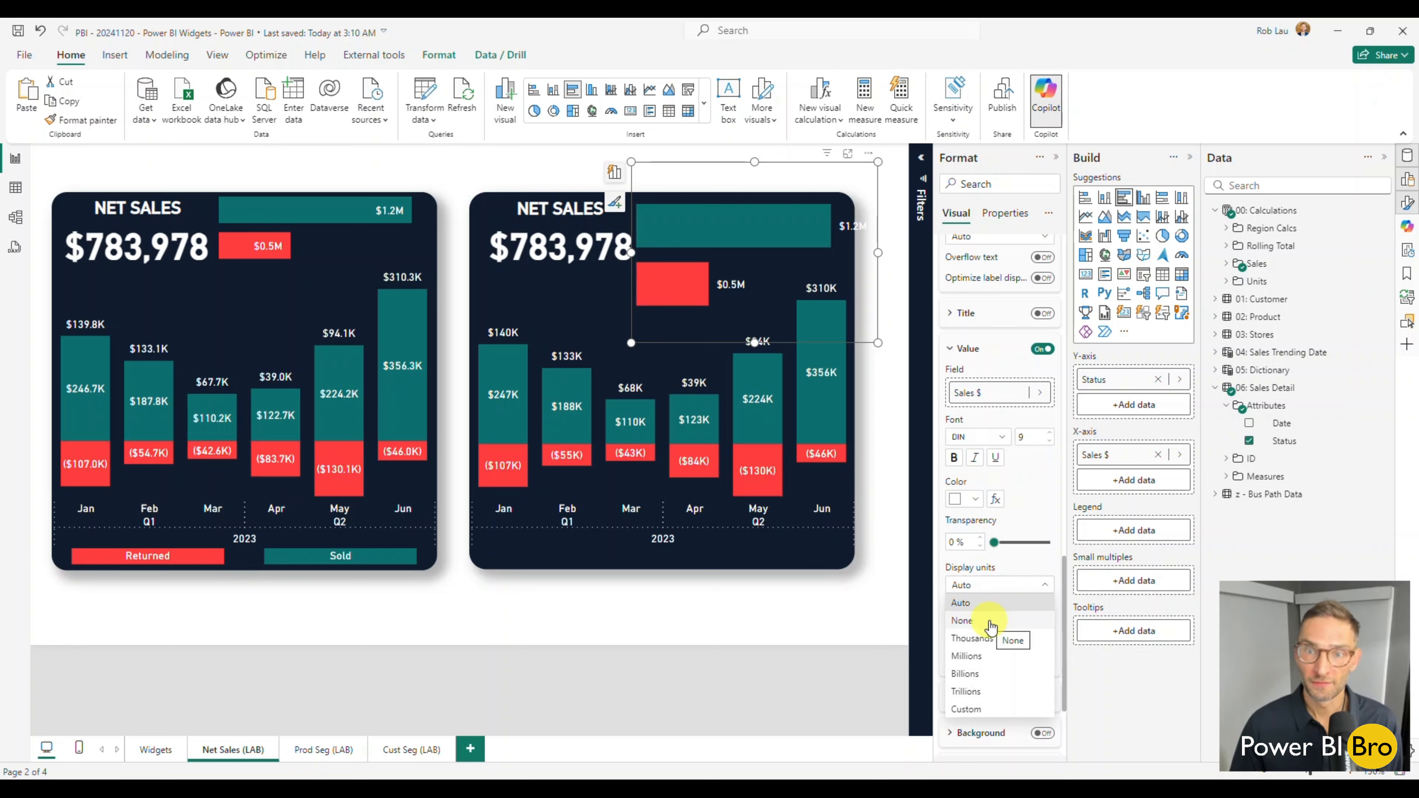
{"action": "left_click", "coordinate": [990, 622]}
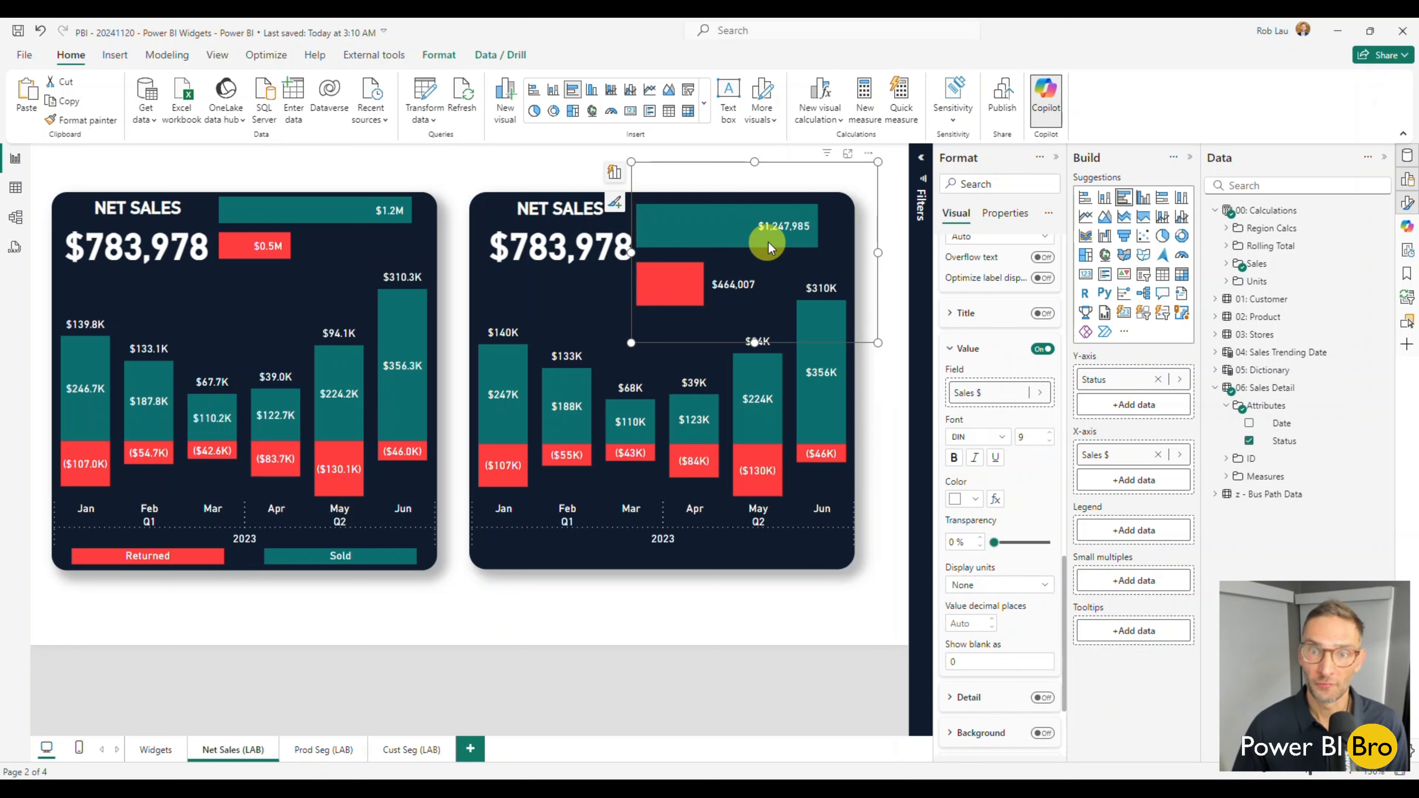
{"action": "left_click", "coordinate": [1004, 585]}
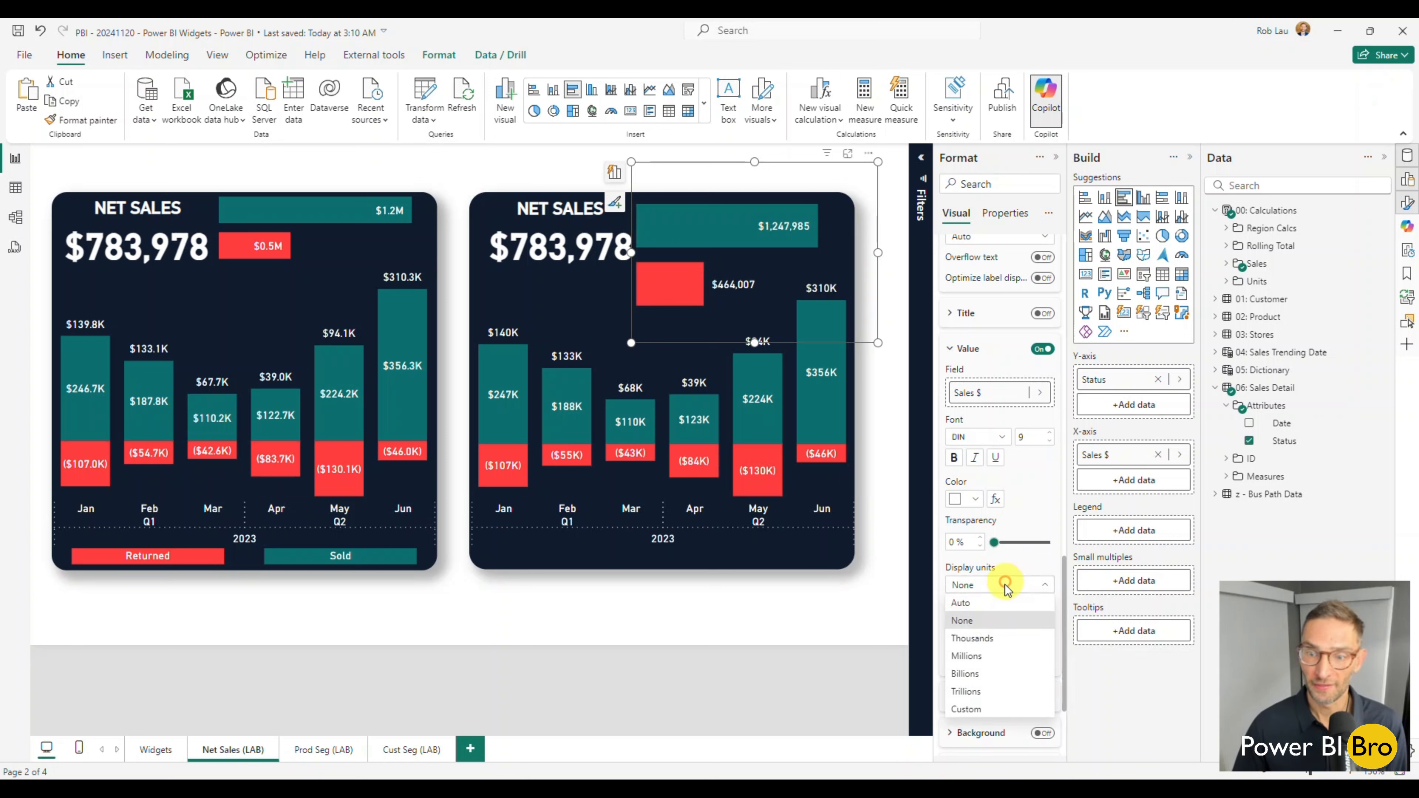
{"action": "left_click", "coordinate": [979, 638]}
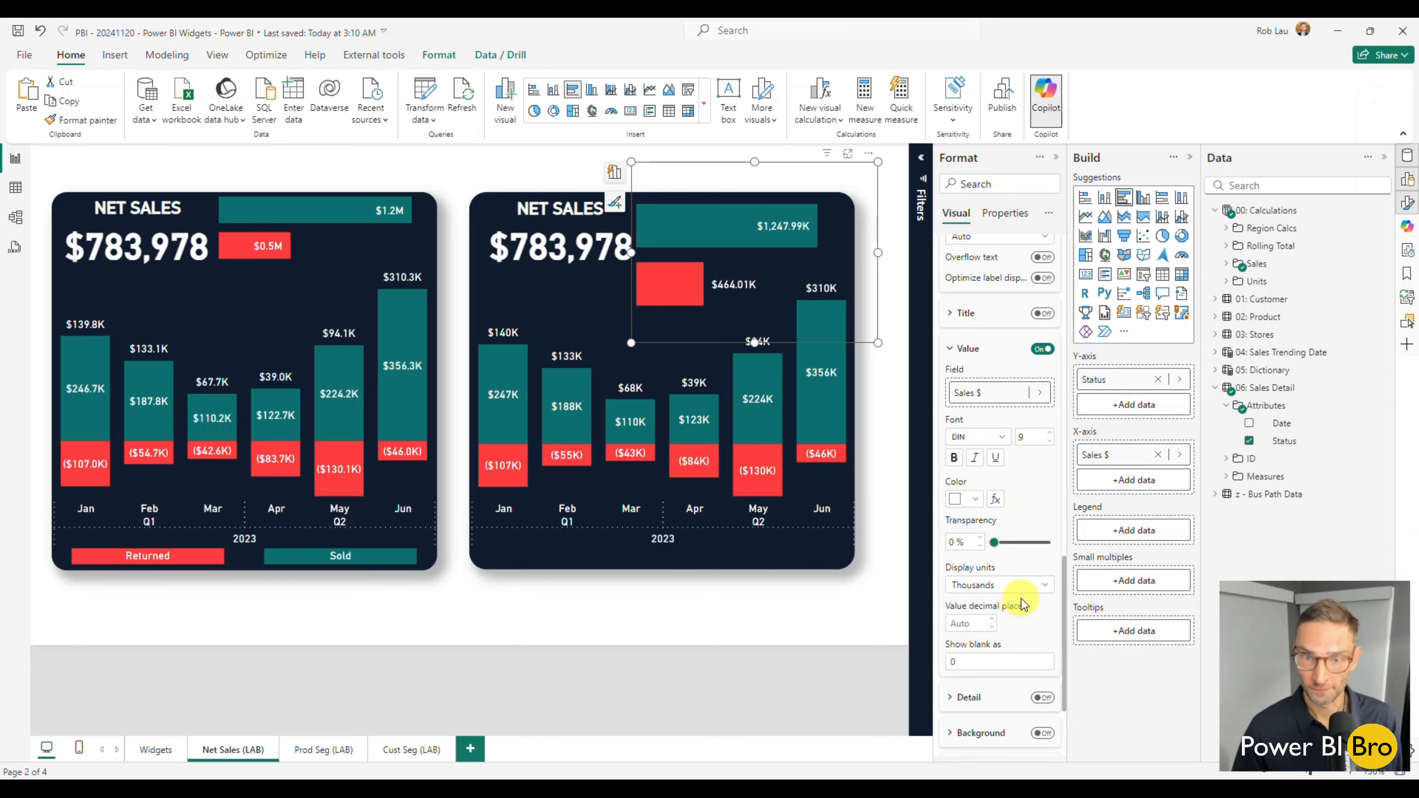
{"action": "scroll", "coordinate": [1014, 615], "scroll_direction": "down", "scroll_amount": 2}
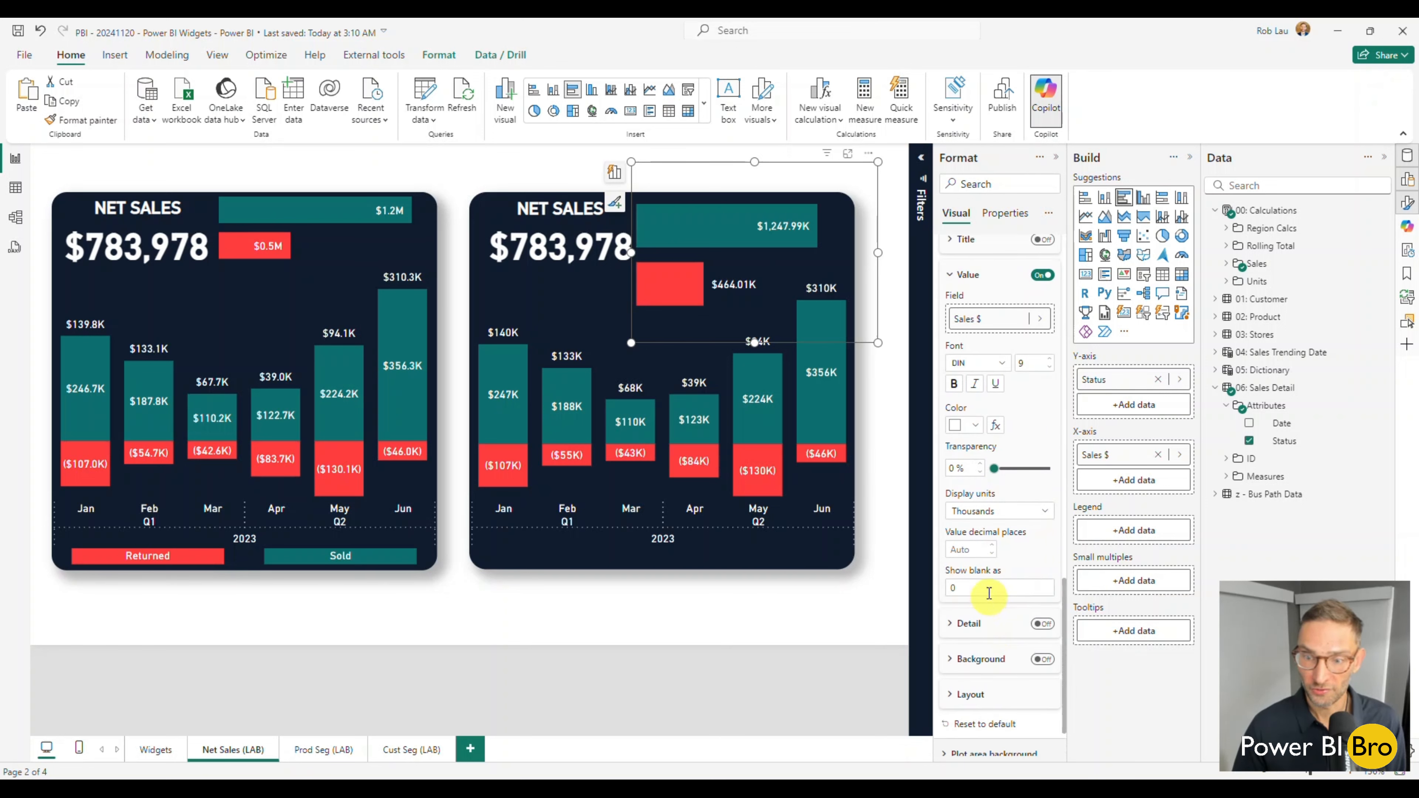
{"action": "left_click", "coordinate": [971, 549]}
{"action": "type", "text": "0"}
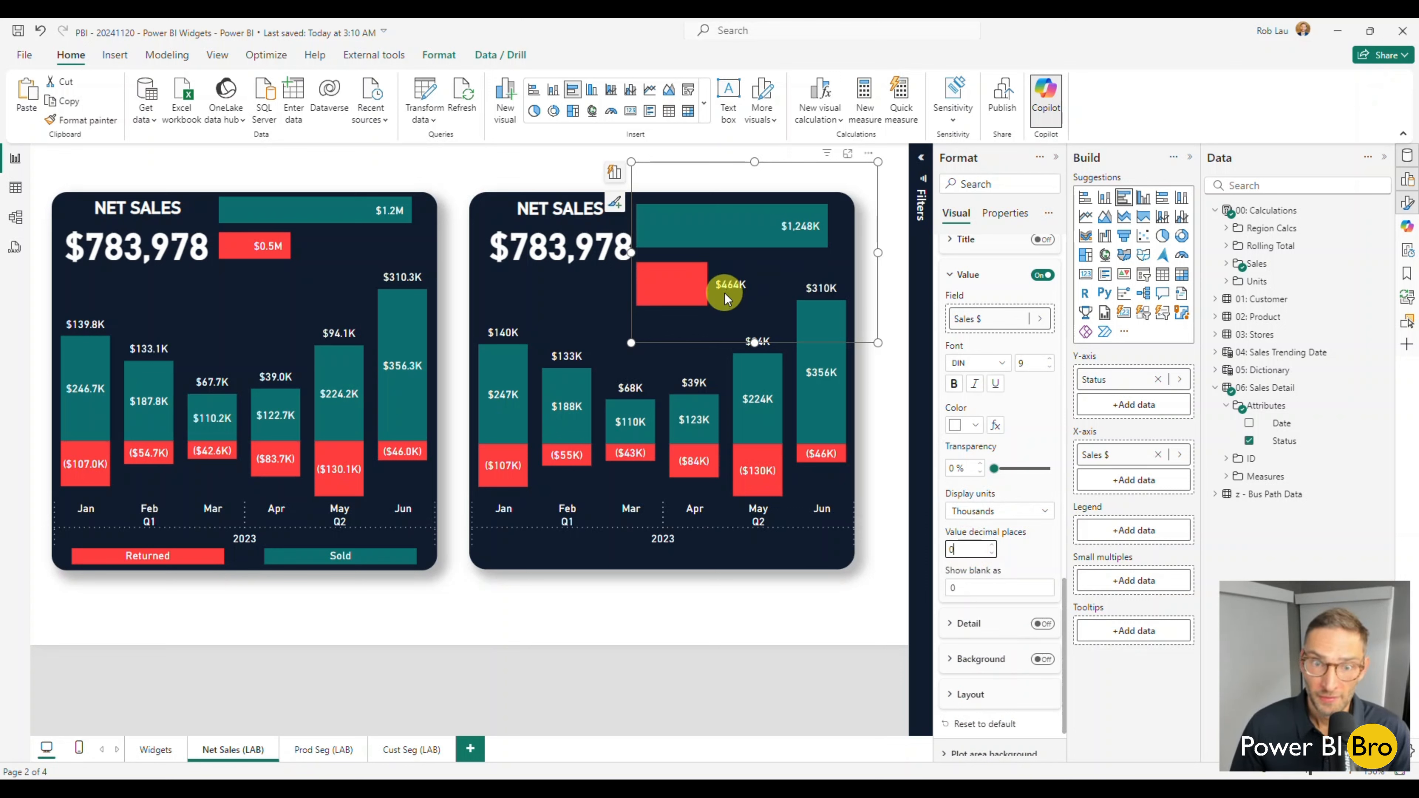
Shrink the bar chart so it ends above the June column, clears the $783,978 figure on its left, and starts slightly lower.
{"action": "left_click_drag", "start_coordinate": [754, 343], "coordinate": [759, 291]}
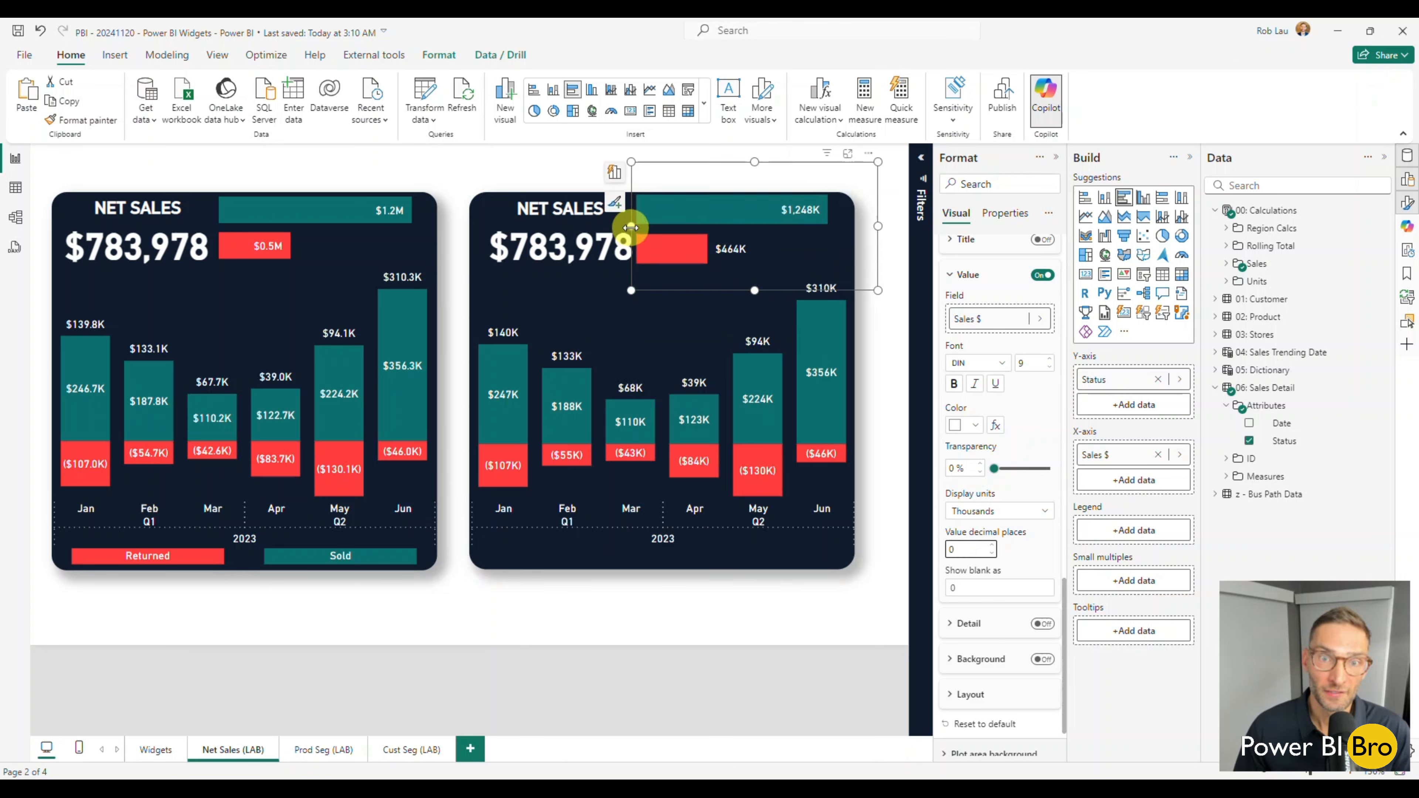
{"action": "left_click_drag", "start_coordinate": [631, 226], "coordinate": [643, 227]}
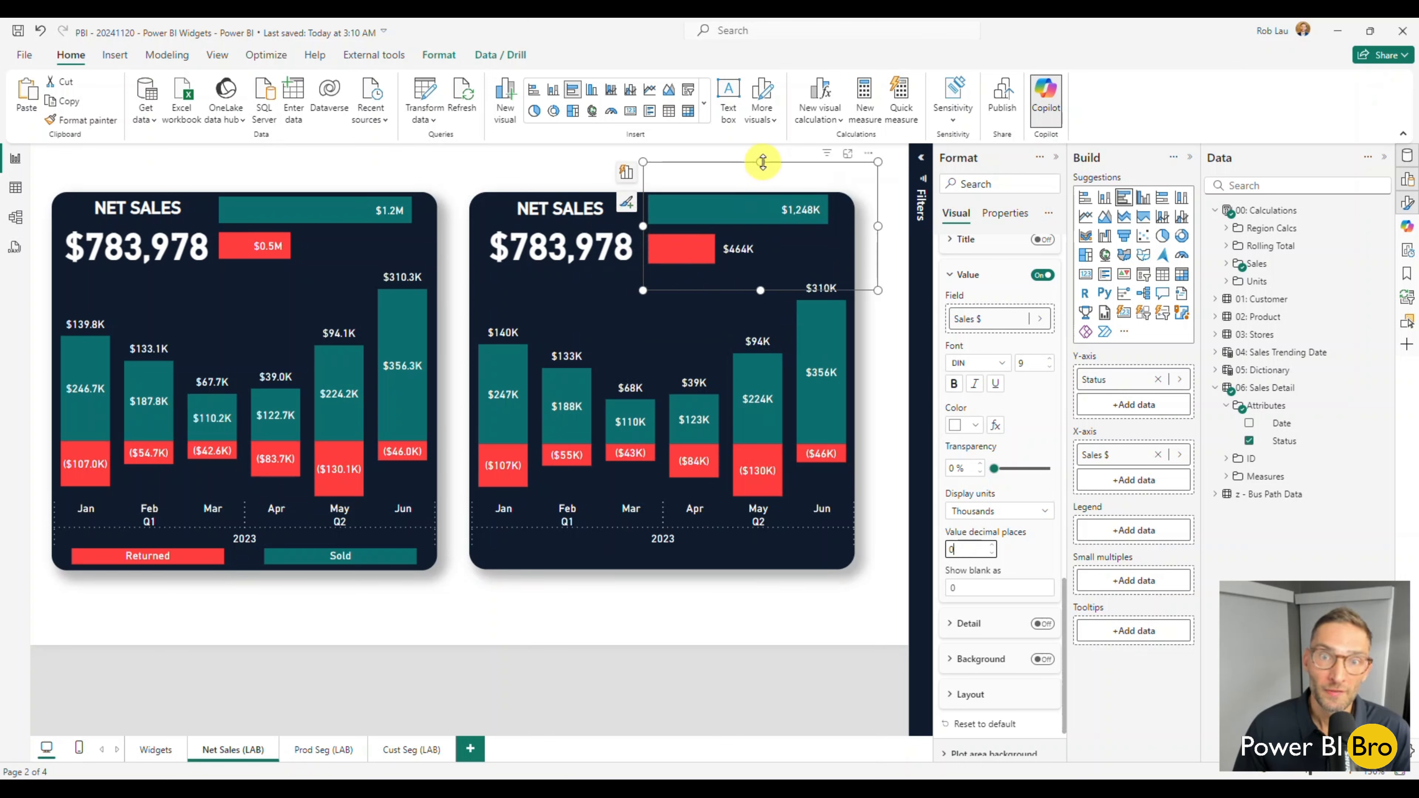
{"action": "left_click_drag", "start_coordinate": [763, 162], "coordinate": [763, 169]}
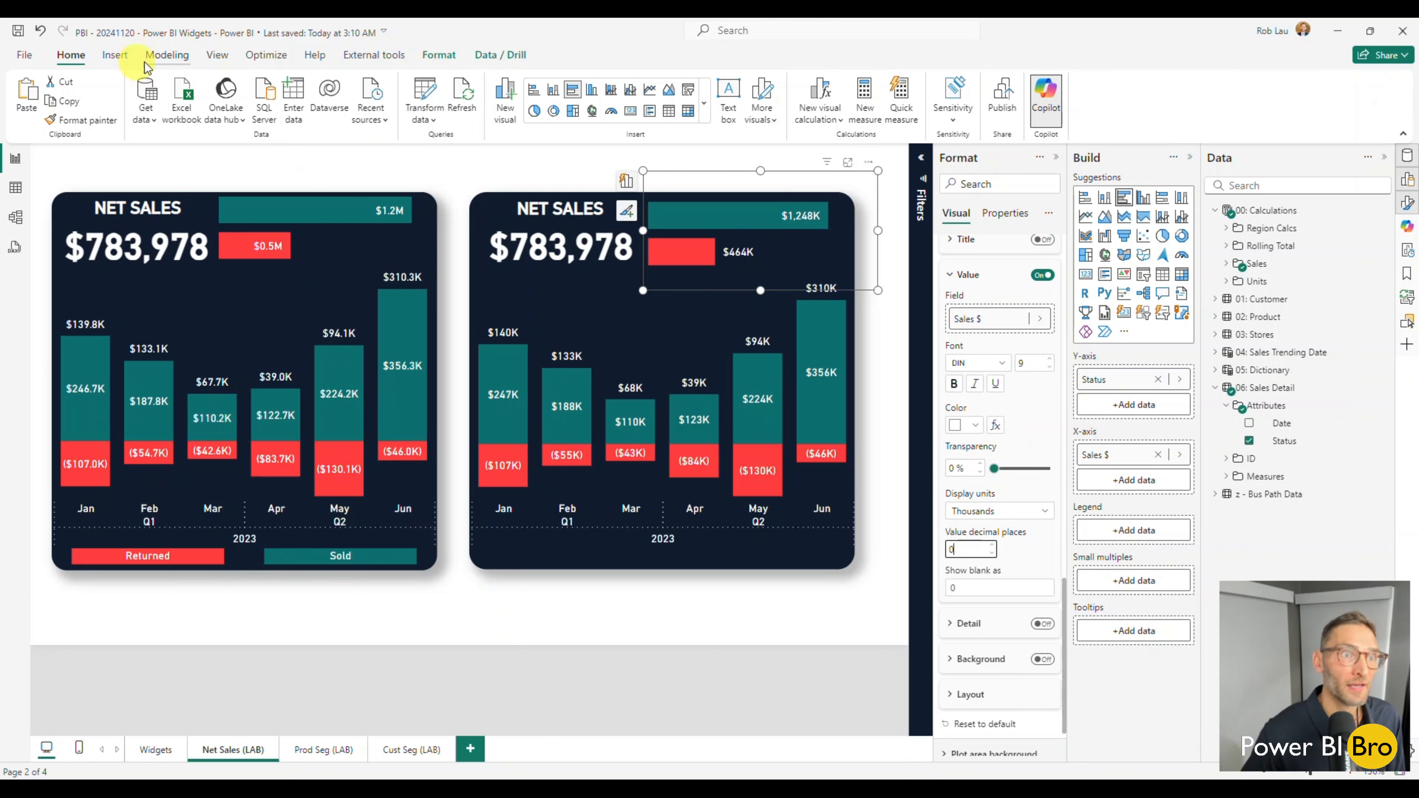
{"action": "left_click", "coordinate": [168, 59]}
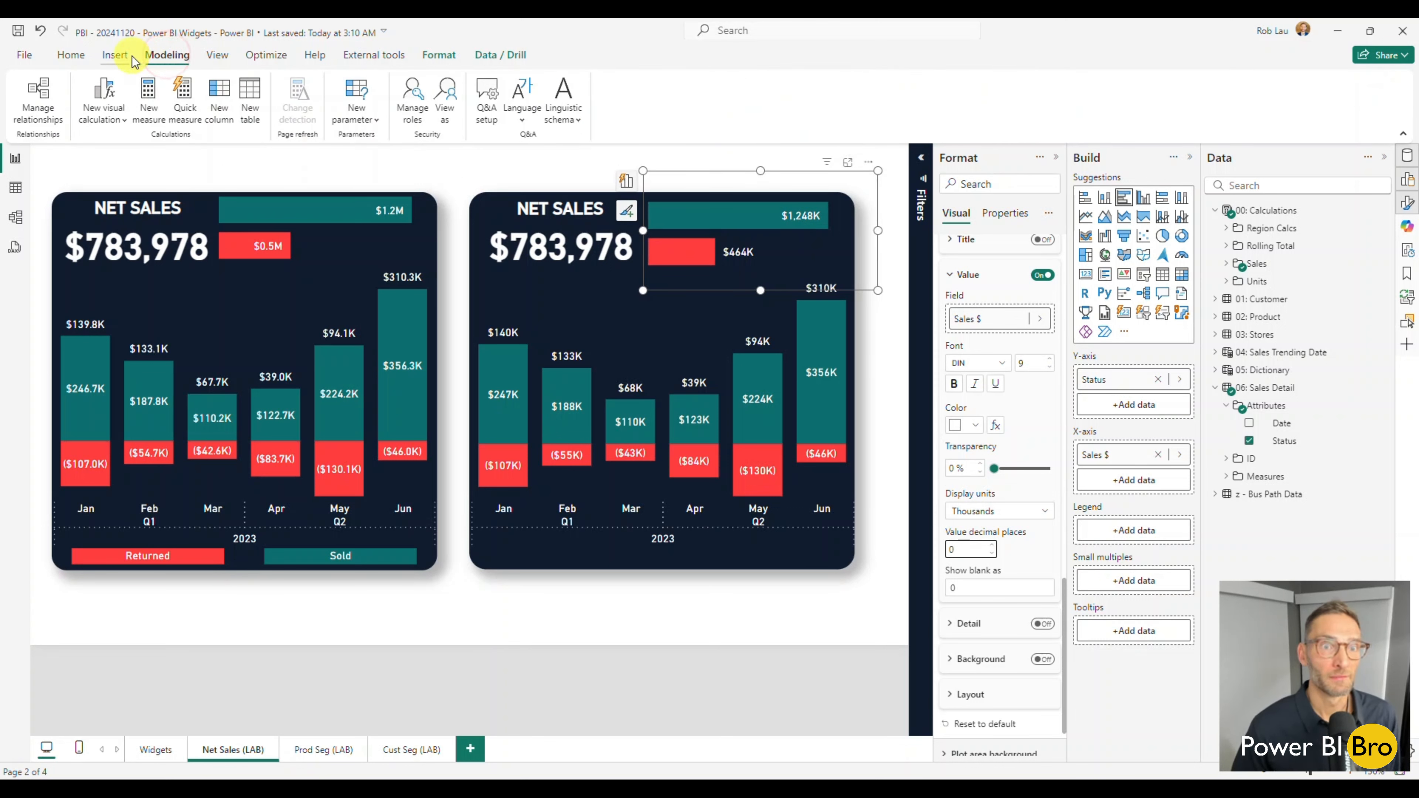
{"action": "left_click", "coordinate": [118, 59]}
{"action": "left_click", "coordinate": [70, 54]}
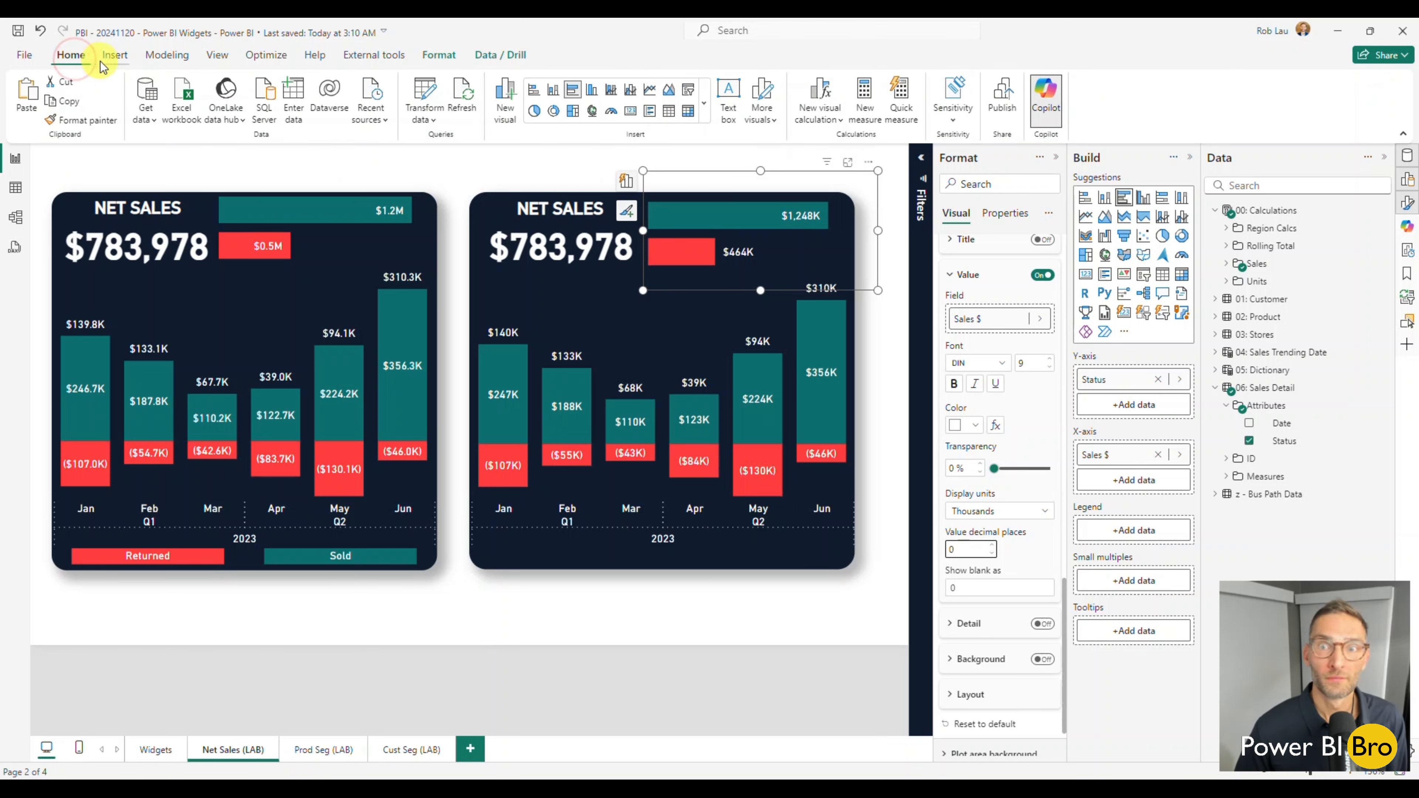
{"action": "left_click", "coordinate": [116, 56]}
{"action": "left_click", "coordinate": [168, 55]}
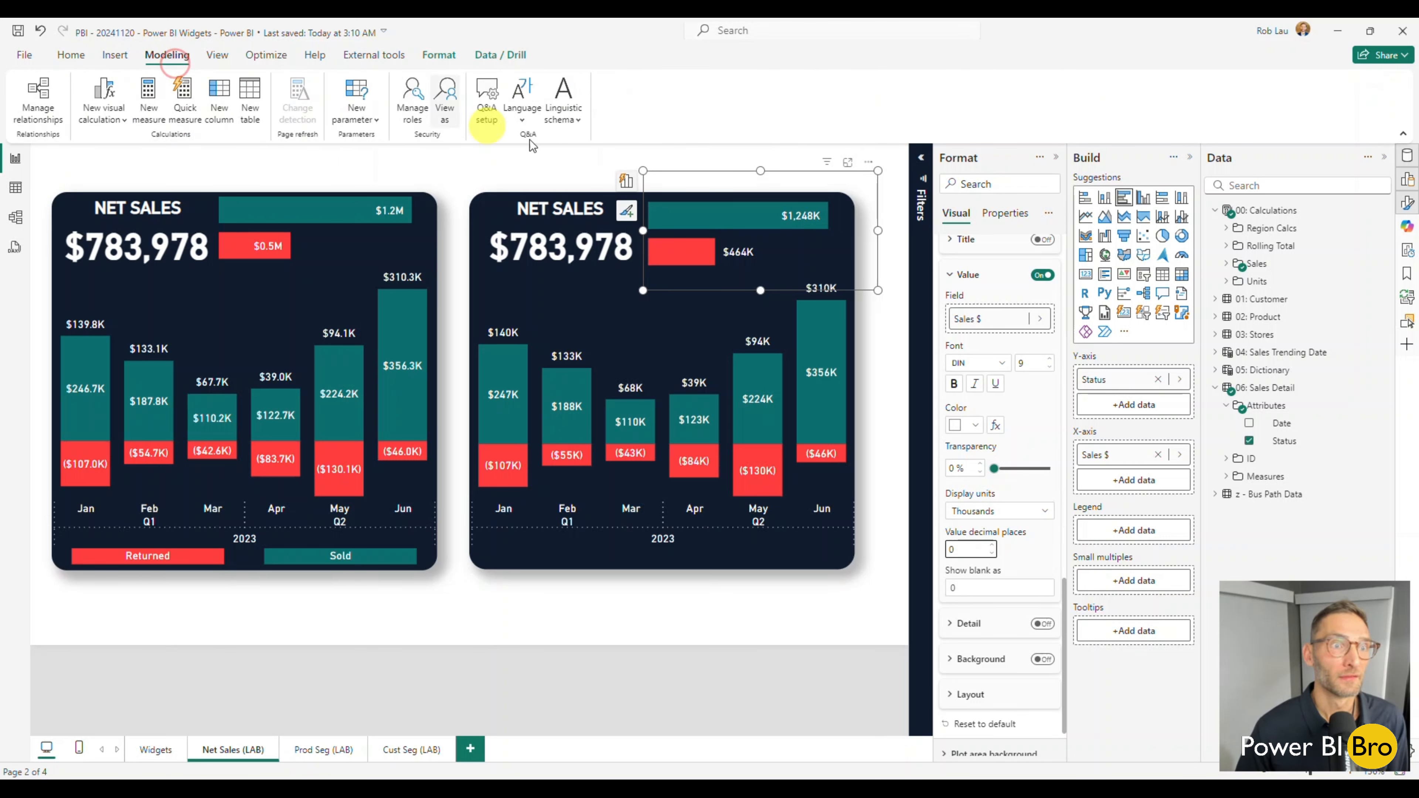
{"action": "left_click", "coordinate": [68, 55]}
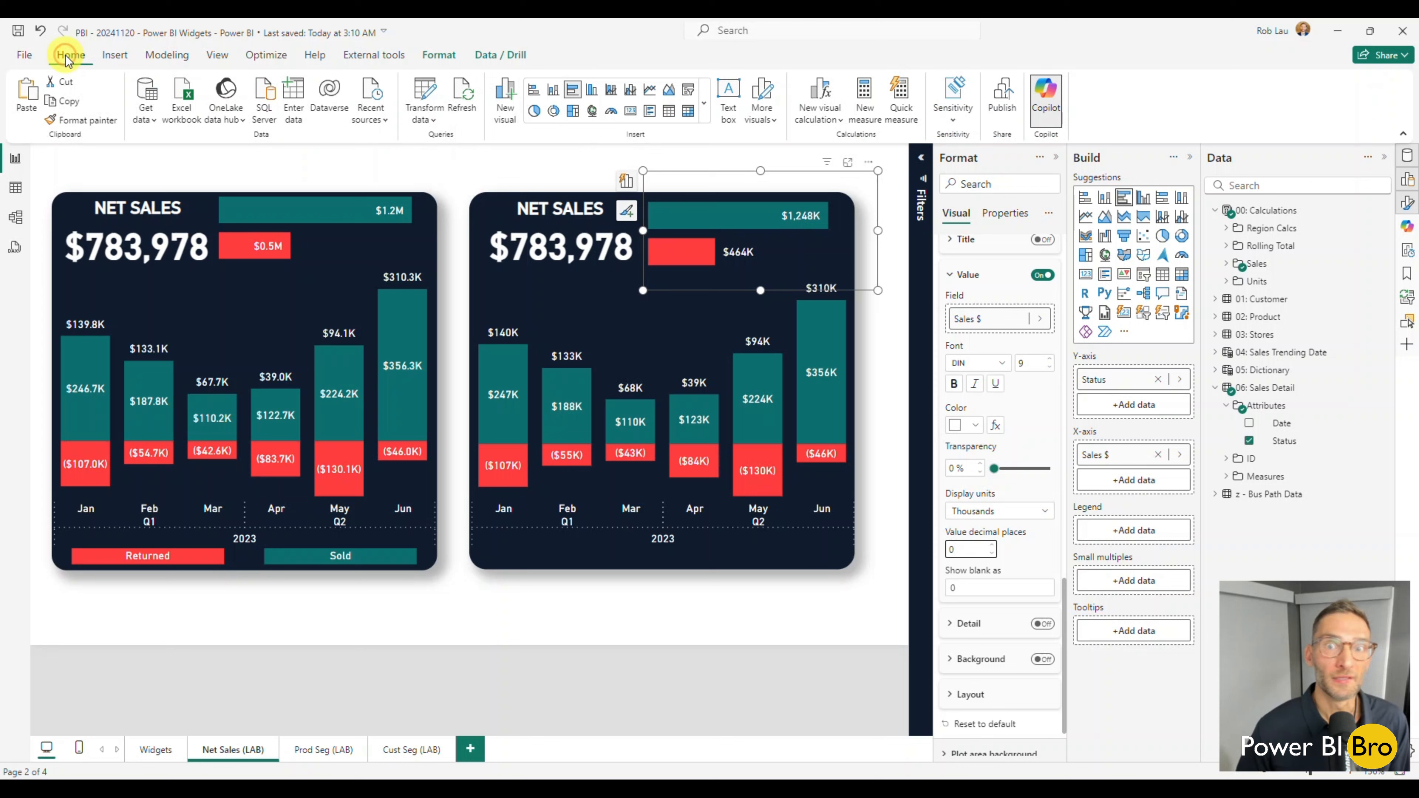
{"action": "left_click", "coordinate": [112, 57]}
{"action": "left_click", "coordinate": [165, 55]}
{"action": "left_click", "coordinate": [212, 57]}
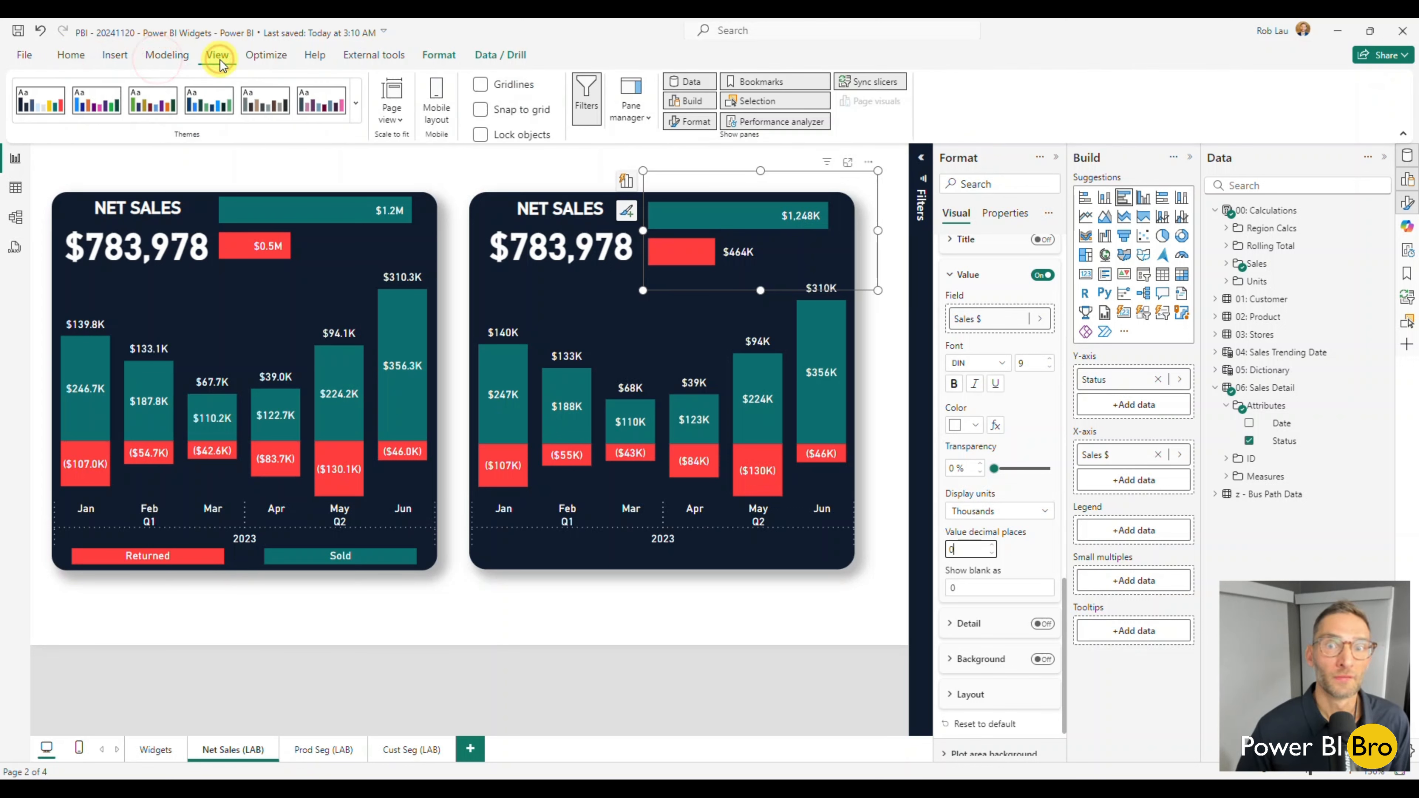
{"action": "left_click", "coordinate": [266, 55]}
{"action": "left_click", "coordinate": [316, 55]}
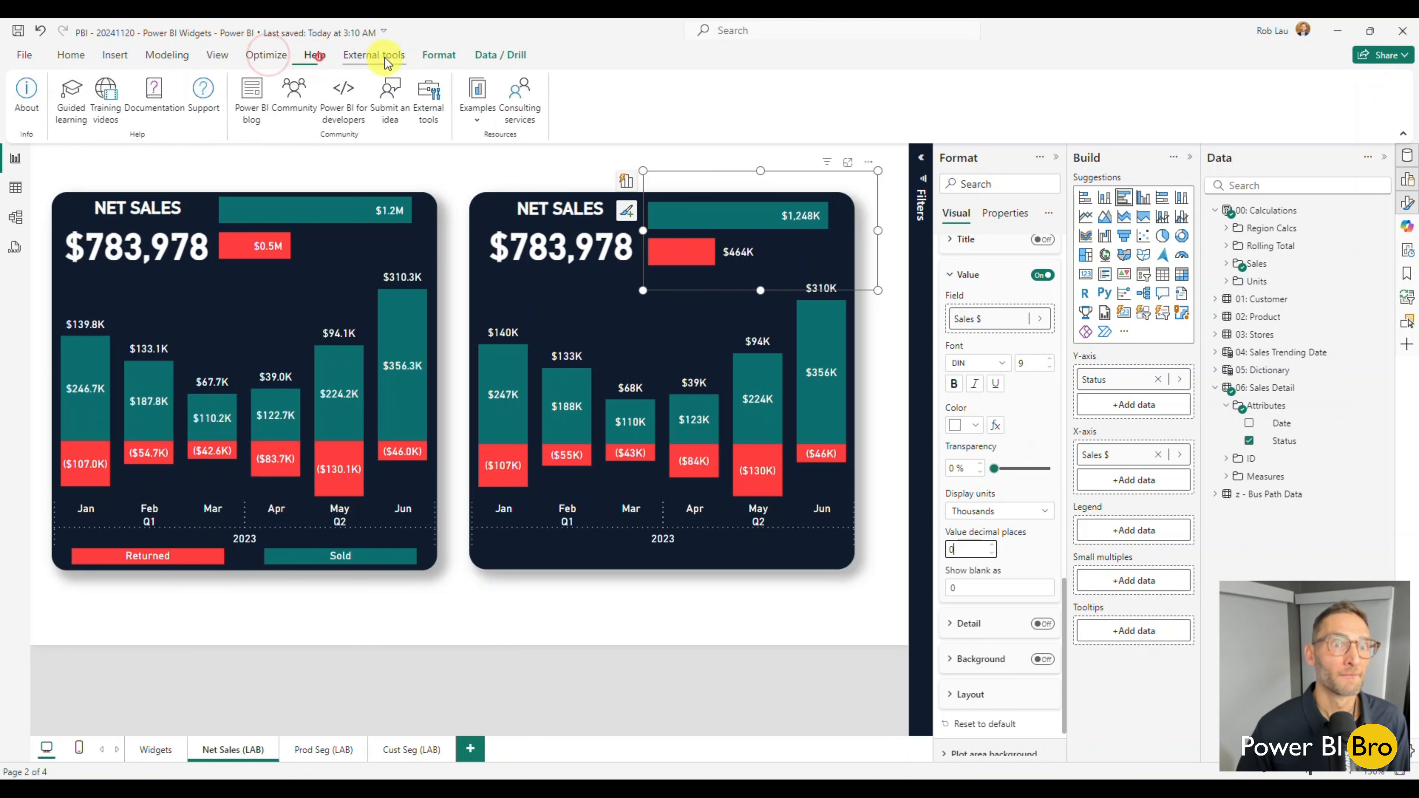
{"action": "left_click", "coordinate": [385, 57]}
Bring the Sales $ by Status bar chart to the front of the new widget.
{"action": "left_click", "coordinate": [425, 61]}
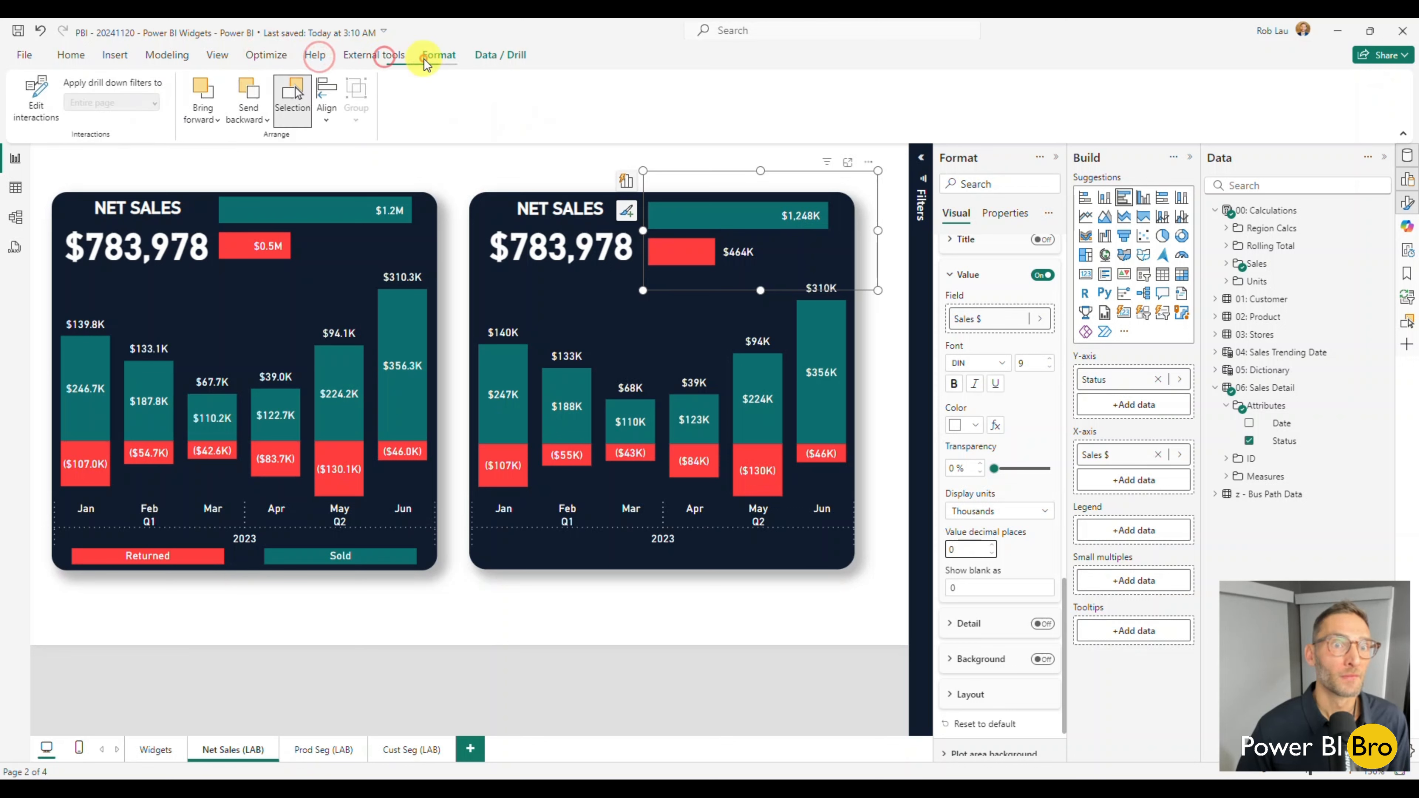
{"action": "left_click", "coordinate": [203, 119]}
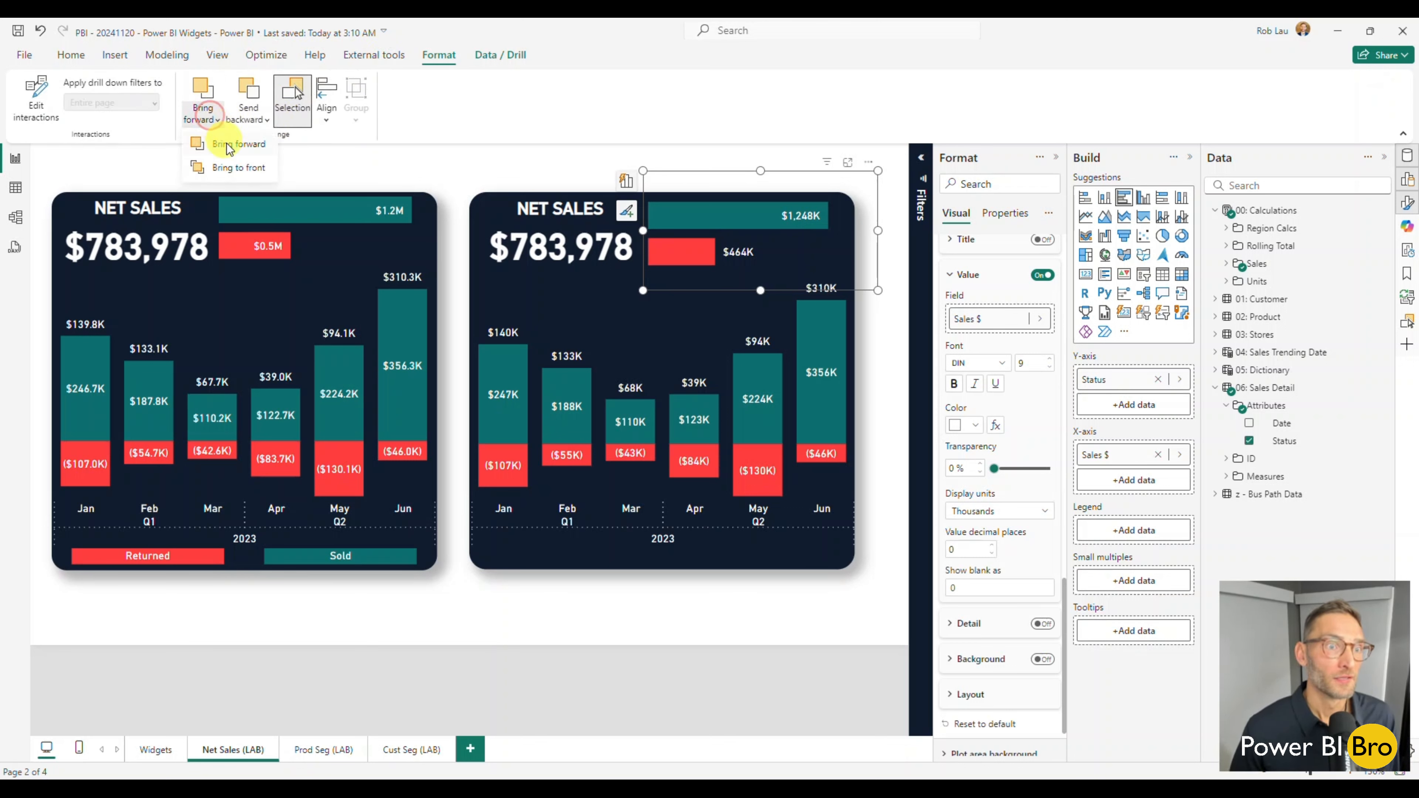
{"action": "left_click", "coordinate": [227, 168]}
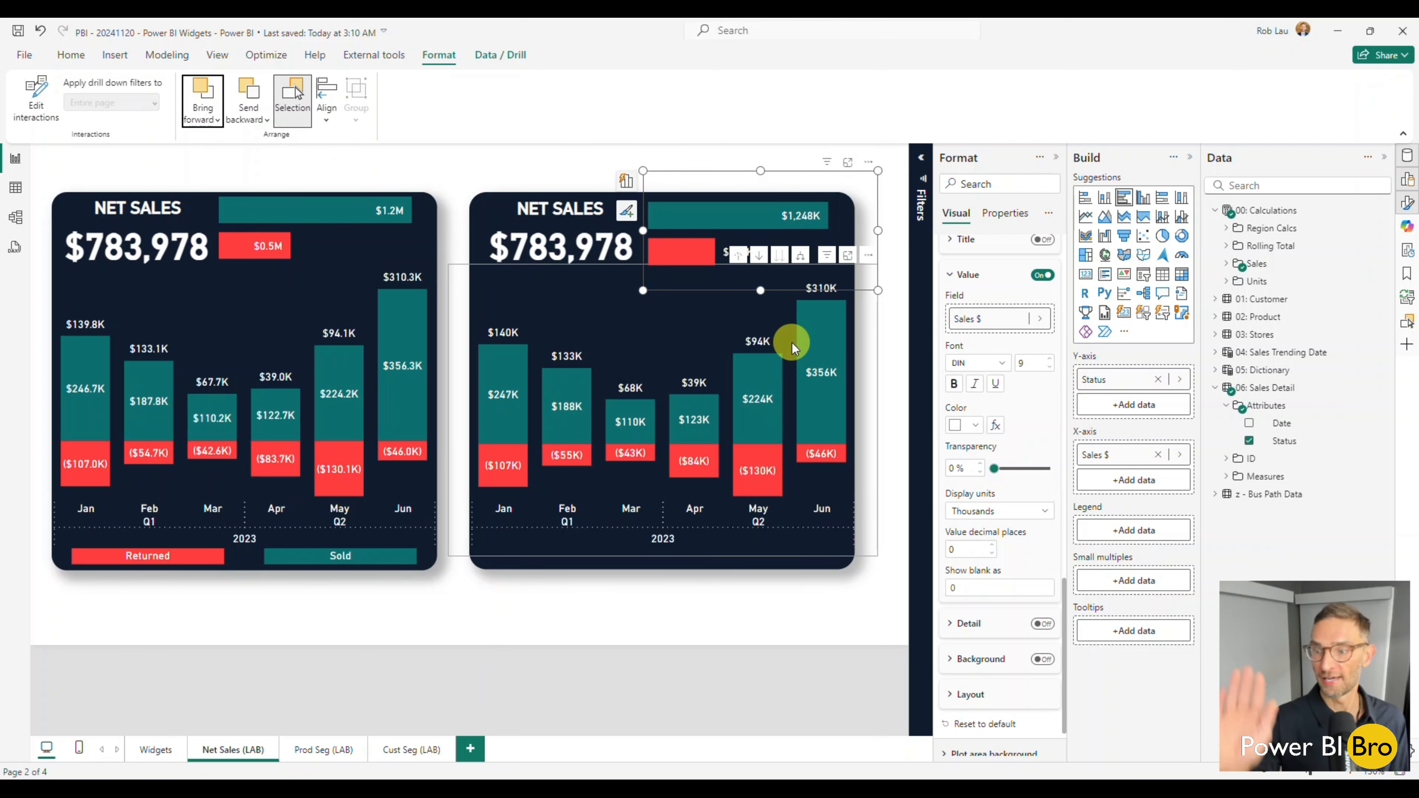
Bring the new widget's navy background shape to the front and deselect it.
{"action": "left_click", "coordinate": [579, 564]}
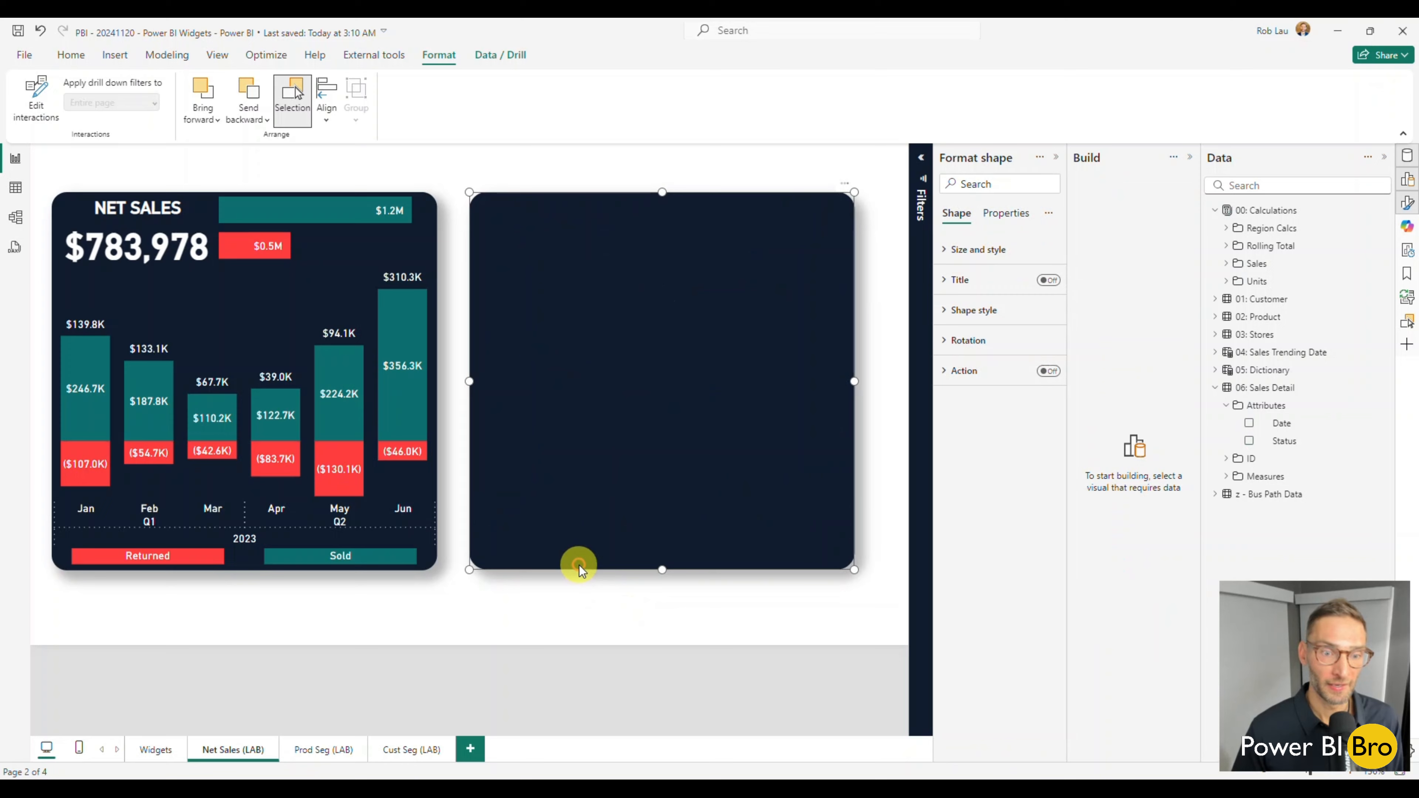
{"action": "left_click", "coordinate": [215, 123]}
{"action": "left_click", "coordinate": [224, 169]}
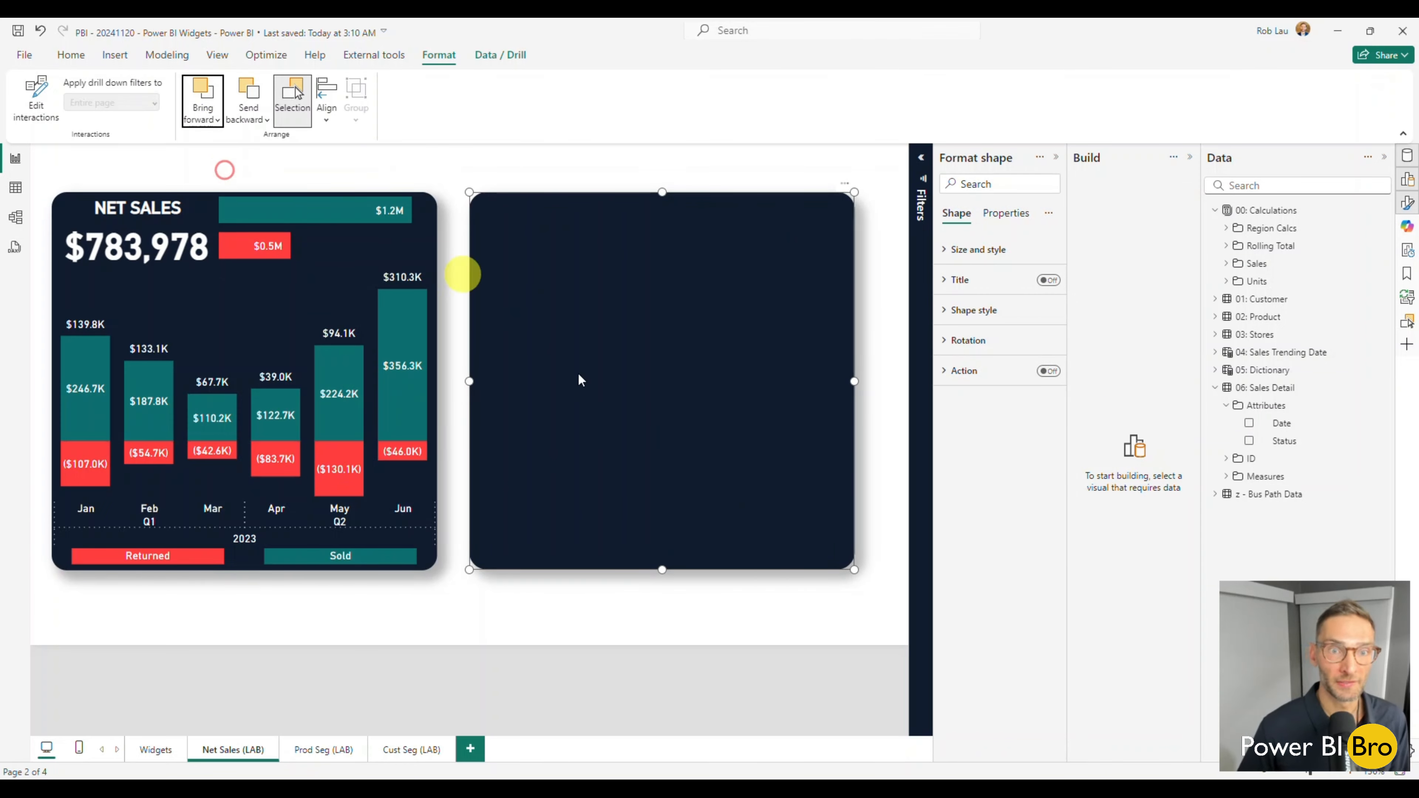
{"action": "left_click", "coordinate": [614, 625]}
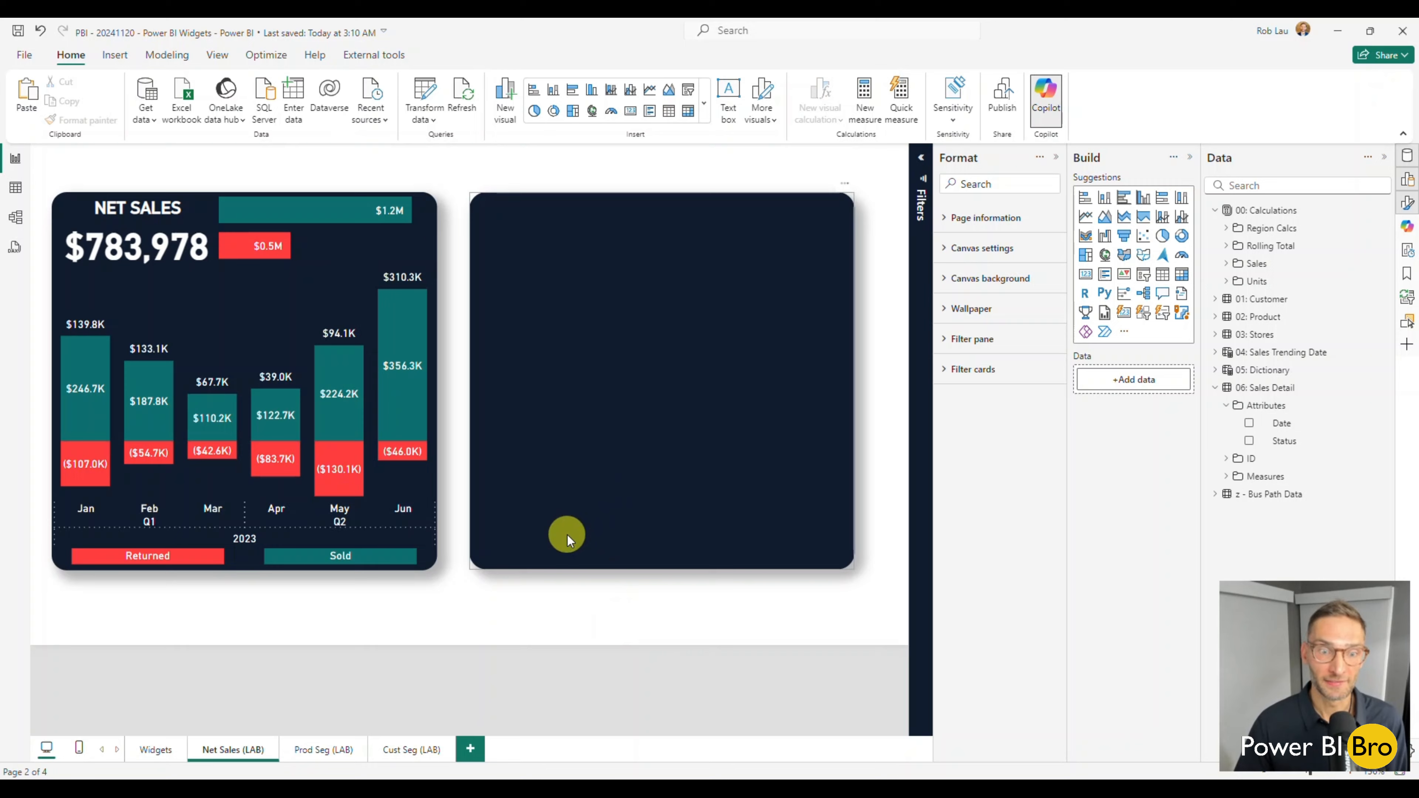
Send the navy background shape to the back, behind the new widget's visuals, and deselect it.
{"action": "left_click", "coordinate": [567, 534]}
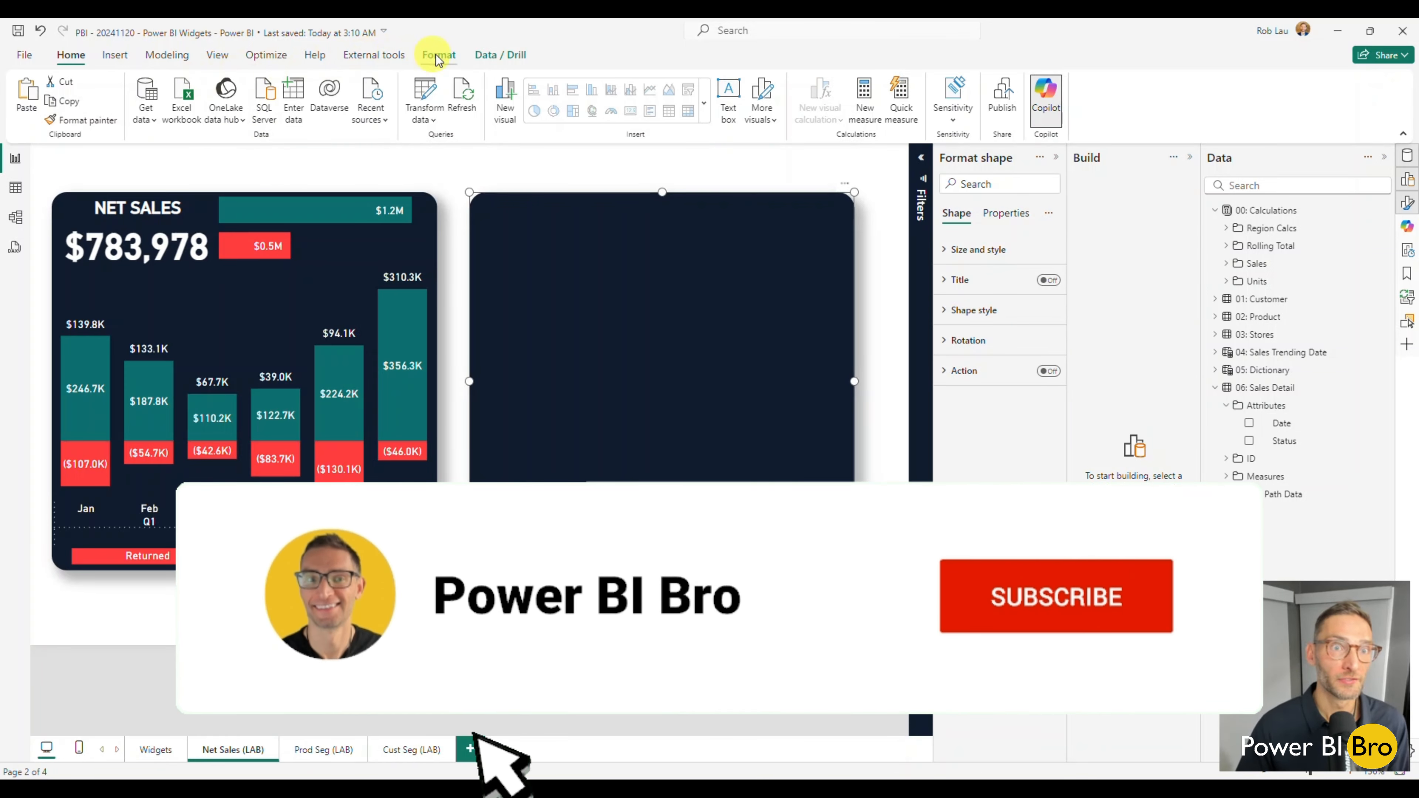
{"action": "left_click", "coordinate": [437, 56]}
{"action": "left_click", "coordinate": [246, 115]}
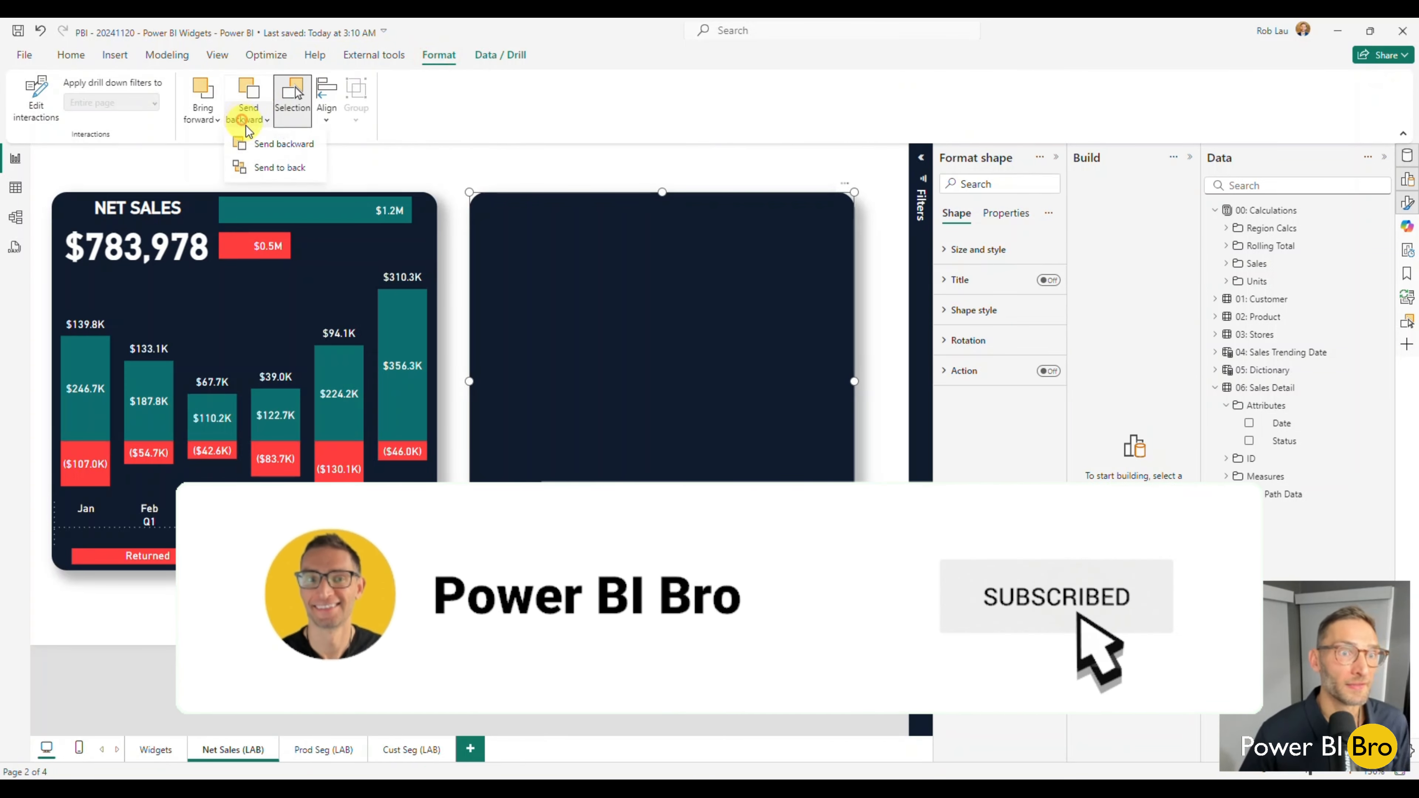
{"action": "left_click", "coordinate": [264, 168]}
{"action": "left_click", "coordinate": [632, 609]}
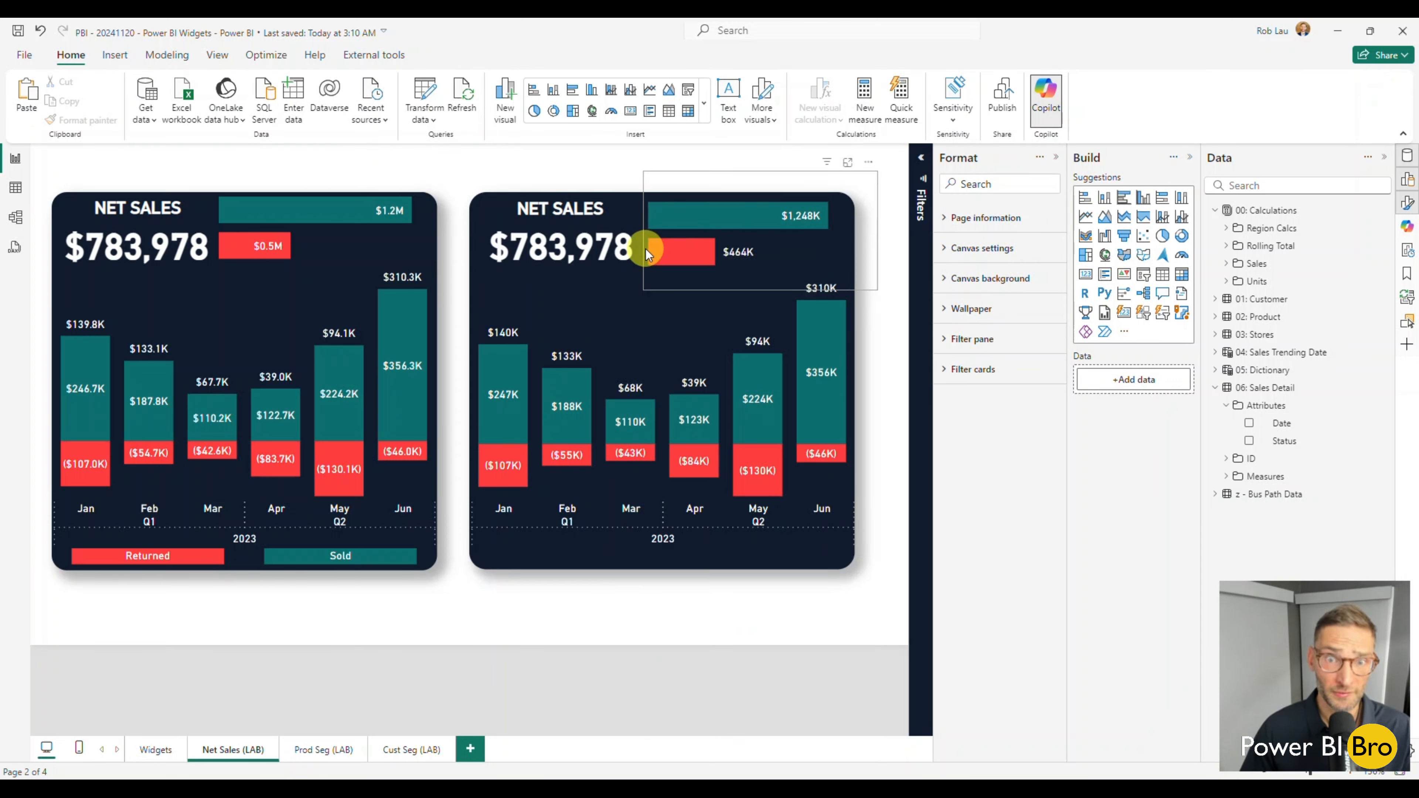
Set the Sales $ by Status bar chart's padding to 0 px on all four sides.
{"action": "left_click", "coordinate": [852, 254]}
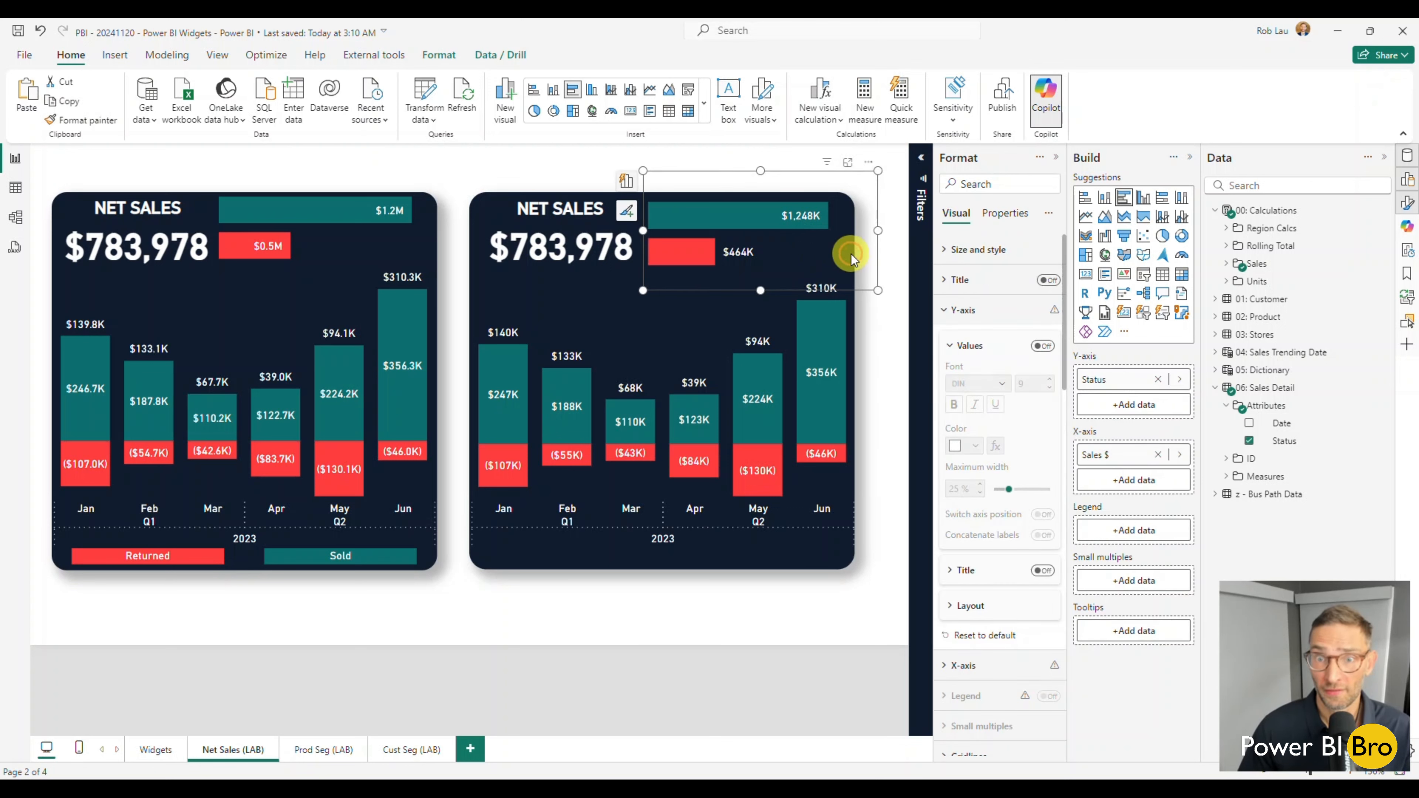
{"action": "left_click", "coordinate": [942, 250]}
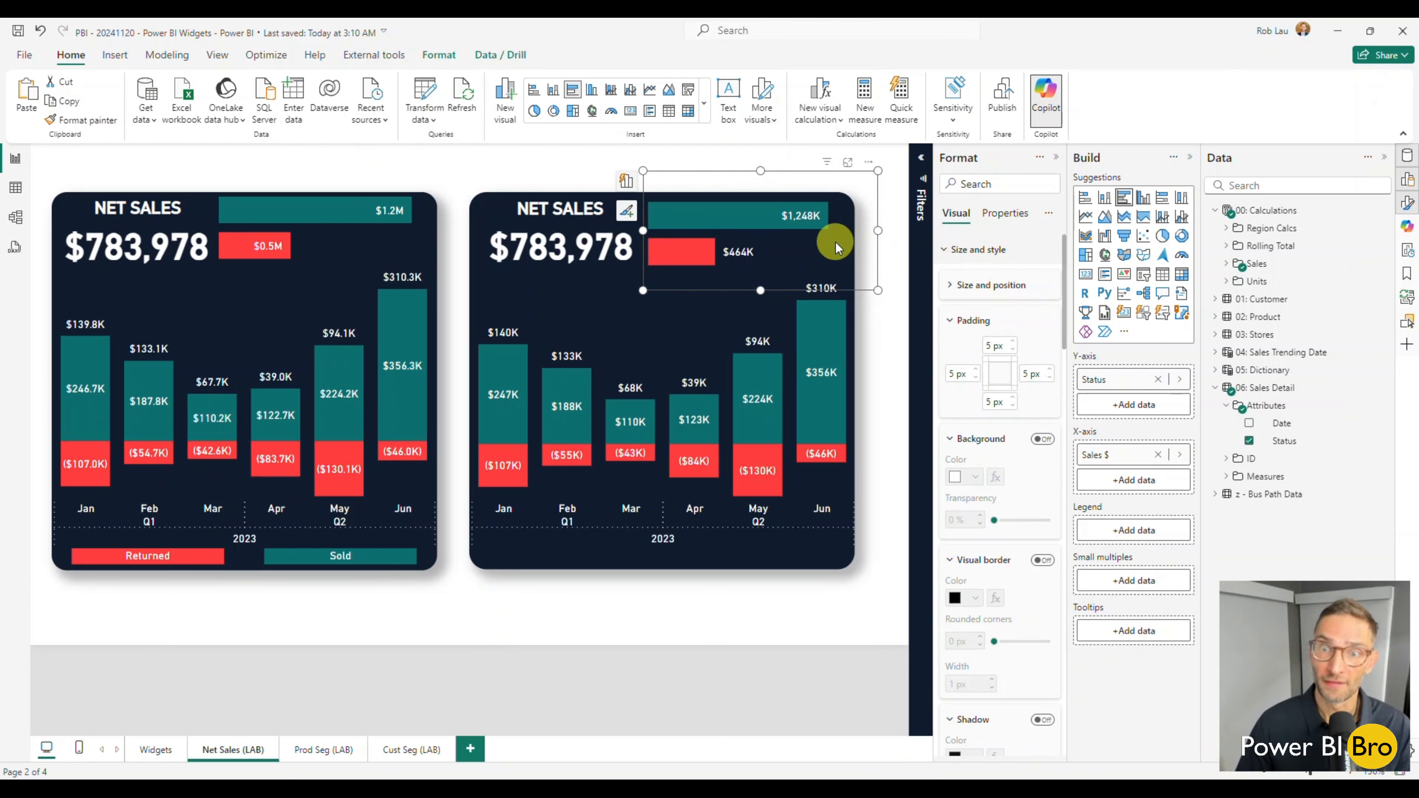
{"action": "left_click", "coordinate": [1014, 350]}
{"action": "left_click", "coordinate": [1014, 405]}
{"action": "left_click", "coordinate": [1015, 405]}
{"action": "left_click", "coordinate": [1014, 405]}
{"action": "left_click", "coordinate": [1014, 405]}
{"action": "left_click", "coordinate": [1014, 405]}
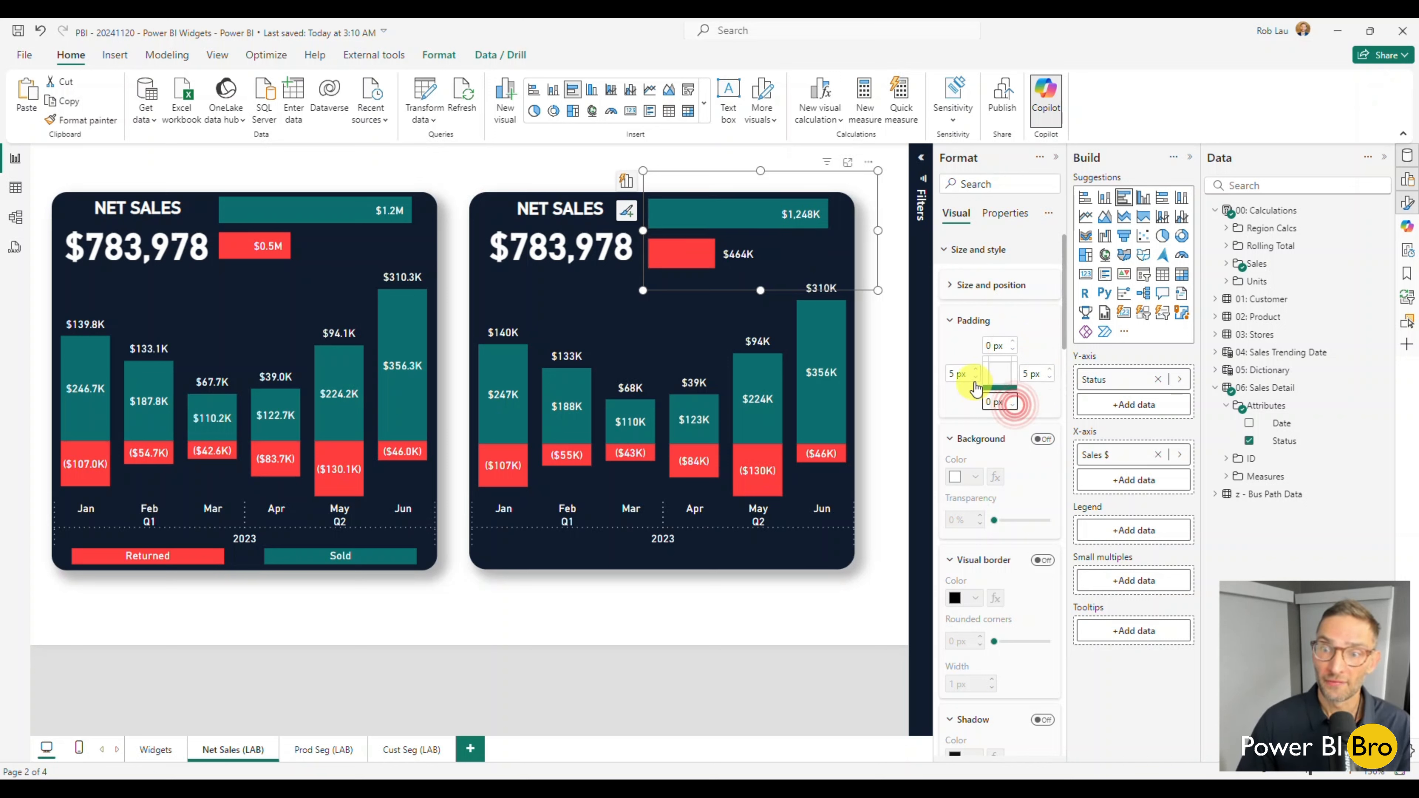
{"action": "left_click", "coordinate": [976, 379]}
{"action": "left_click", "coordinate": [976, 379]}
{"action": "left_click", "coordinate": [976, 379]}
{"action": "left_click", "coordinate": [976, 380]}
{"action": "left_click", "coordinate": [976, 379]}
{"action": "left_click", "coordinate": [1050, 379]}
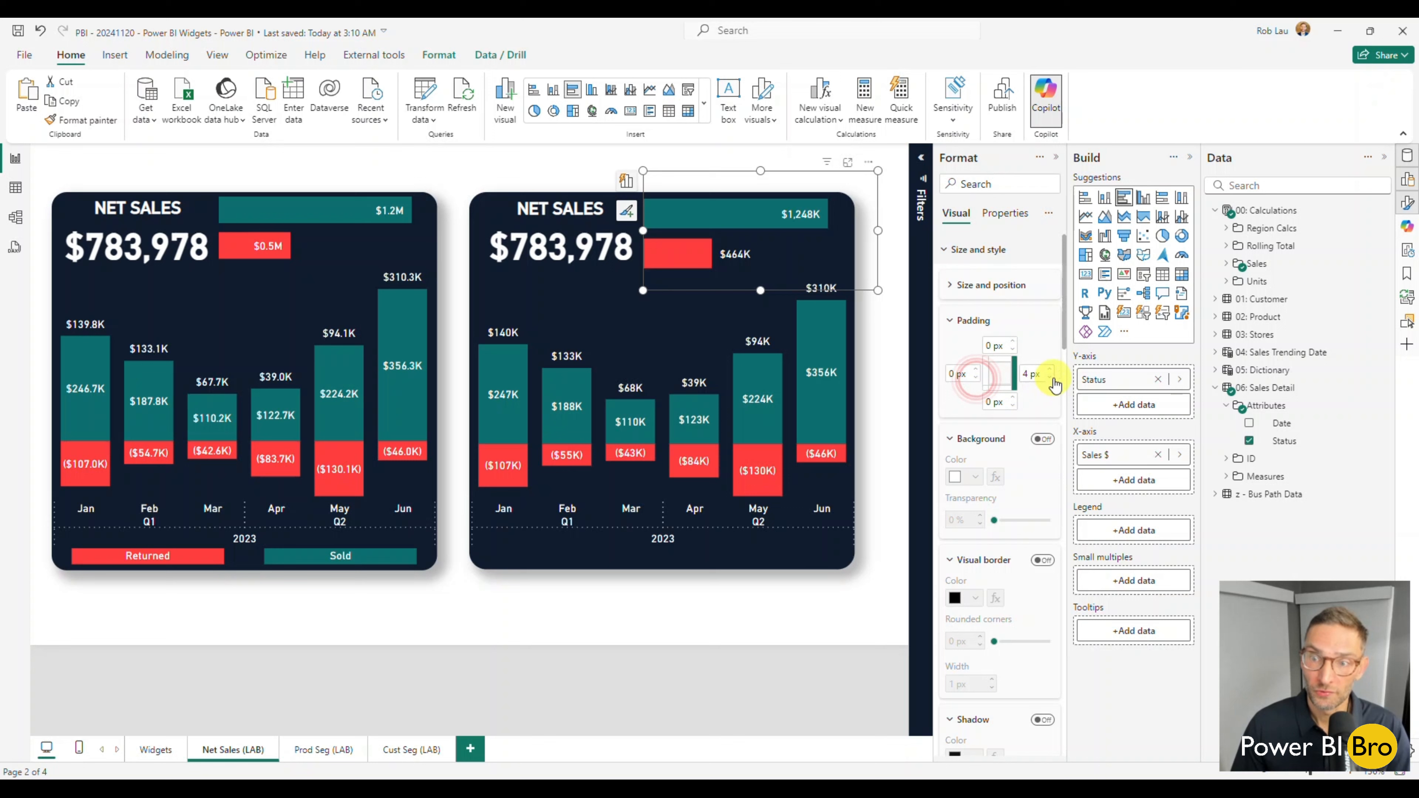
{"action": "left_click", "coordinate": [1050, 378]}
{"action": "left_click", "coordinate": [1051, 379]}
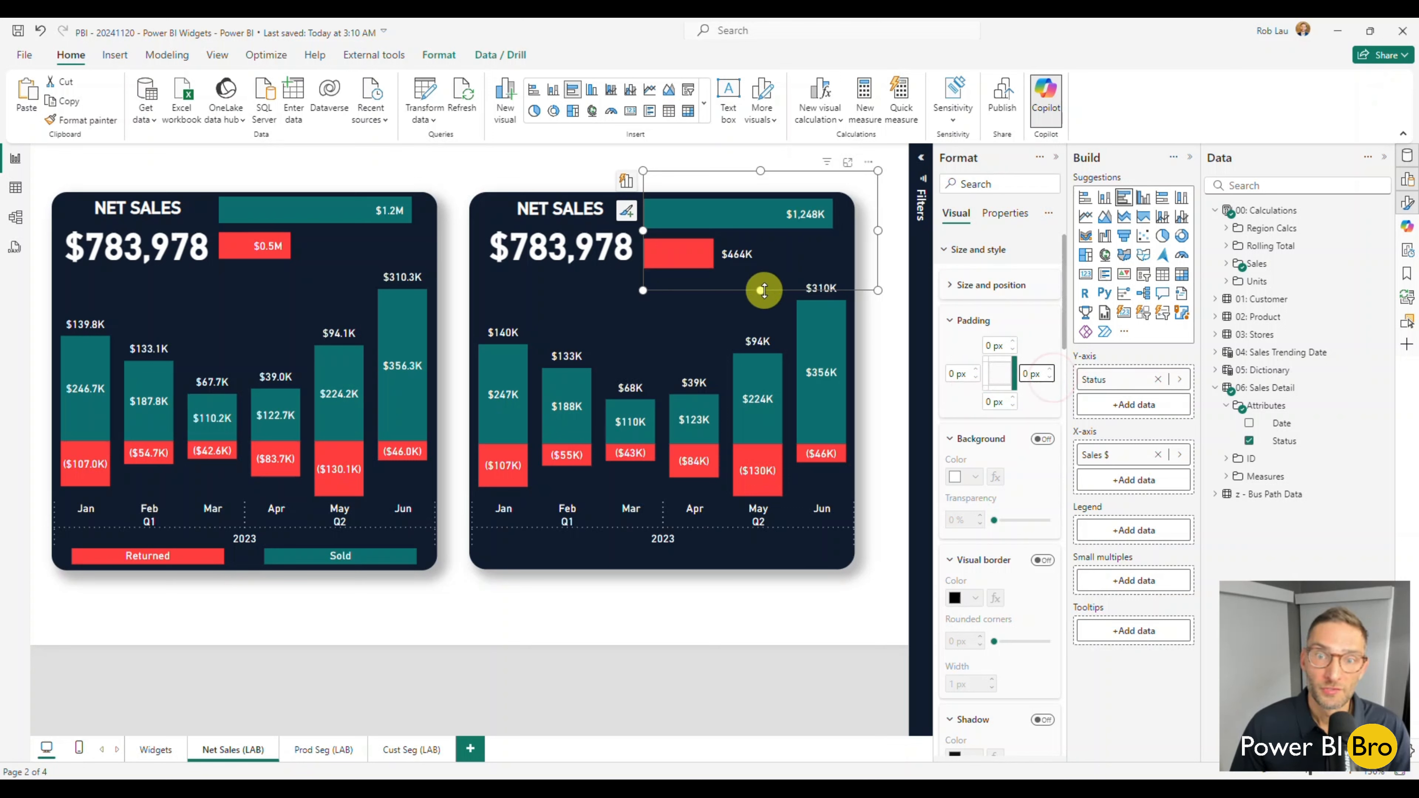
Shrink the bar chart slightly from its upper and lower edges, then test it by filtering the widget to March and clearing the filter.
{"action": "left_click_drag", "start_coordinate": [761, 289], "coordinate": [761, 277]}
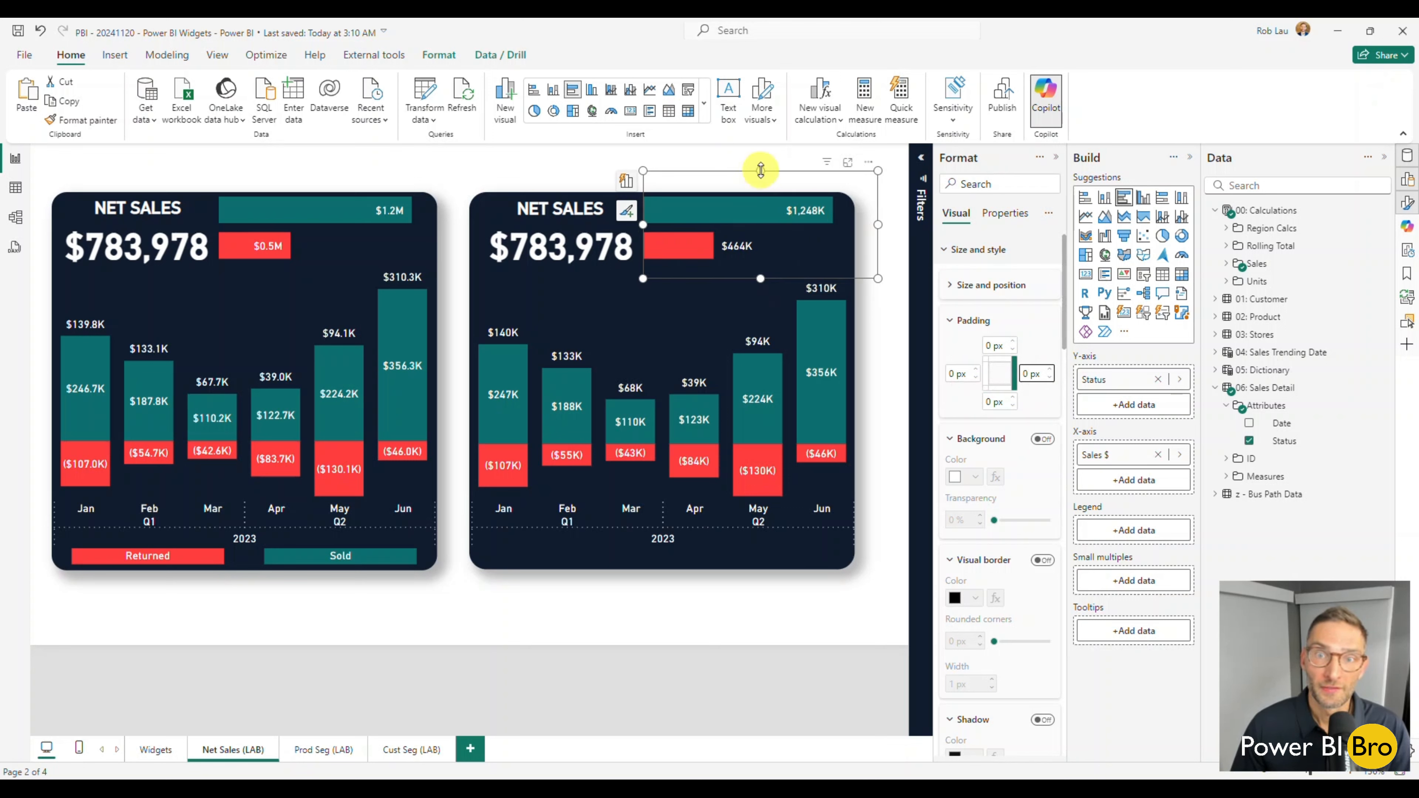
{"action": "left_click_drag", "start_coordinate": [761, 170], "coordinate": [760, 178]}
{"action": "mouse_move", "coordinate": [880, 229]}
{"action": "left_mouse_down"}
{"action": "mouse_move", "coordinate": [856, 231]}
{"action": "mouse_move", "coordinate": [882, 231]}
{"action": "left_mouse_up"}
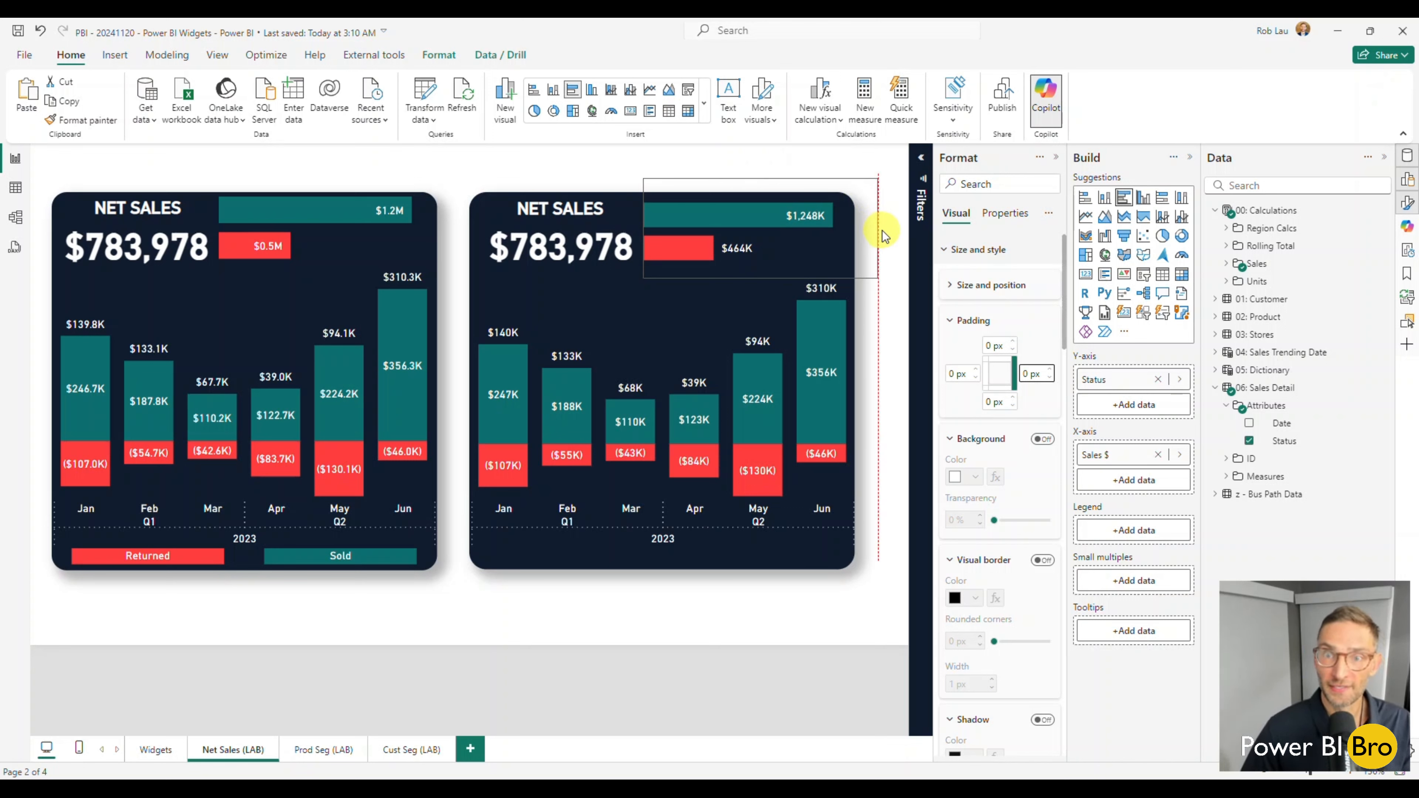
{"action": "left_click", "coordinate": [636, 504]}
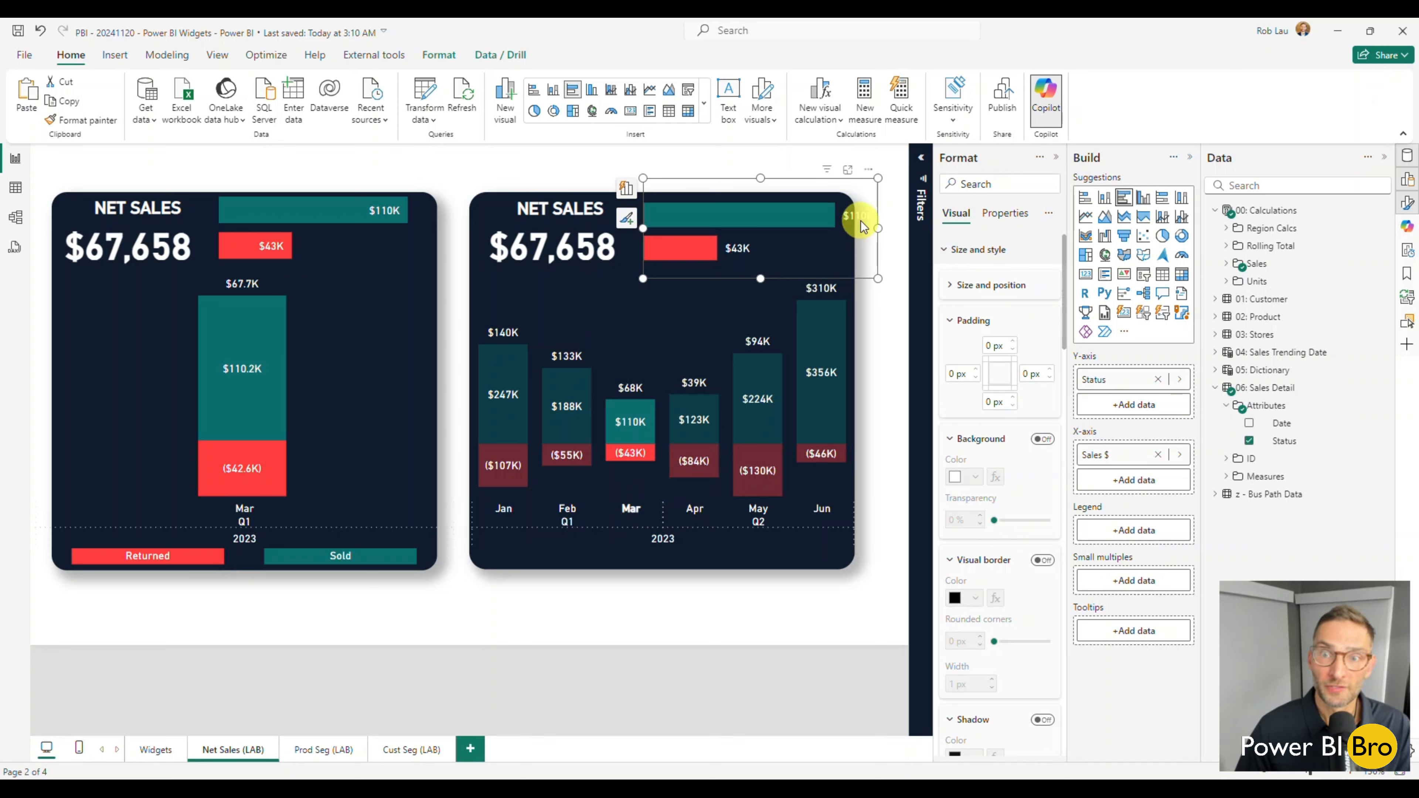
{"action": "left_click", "coordinate": [630, 507]}
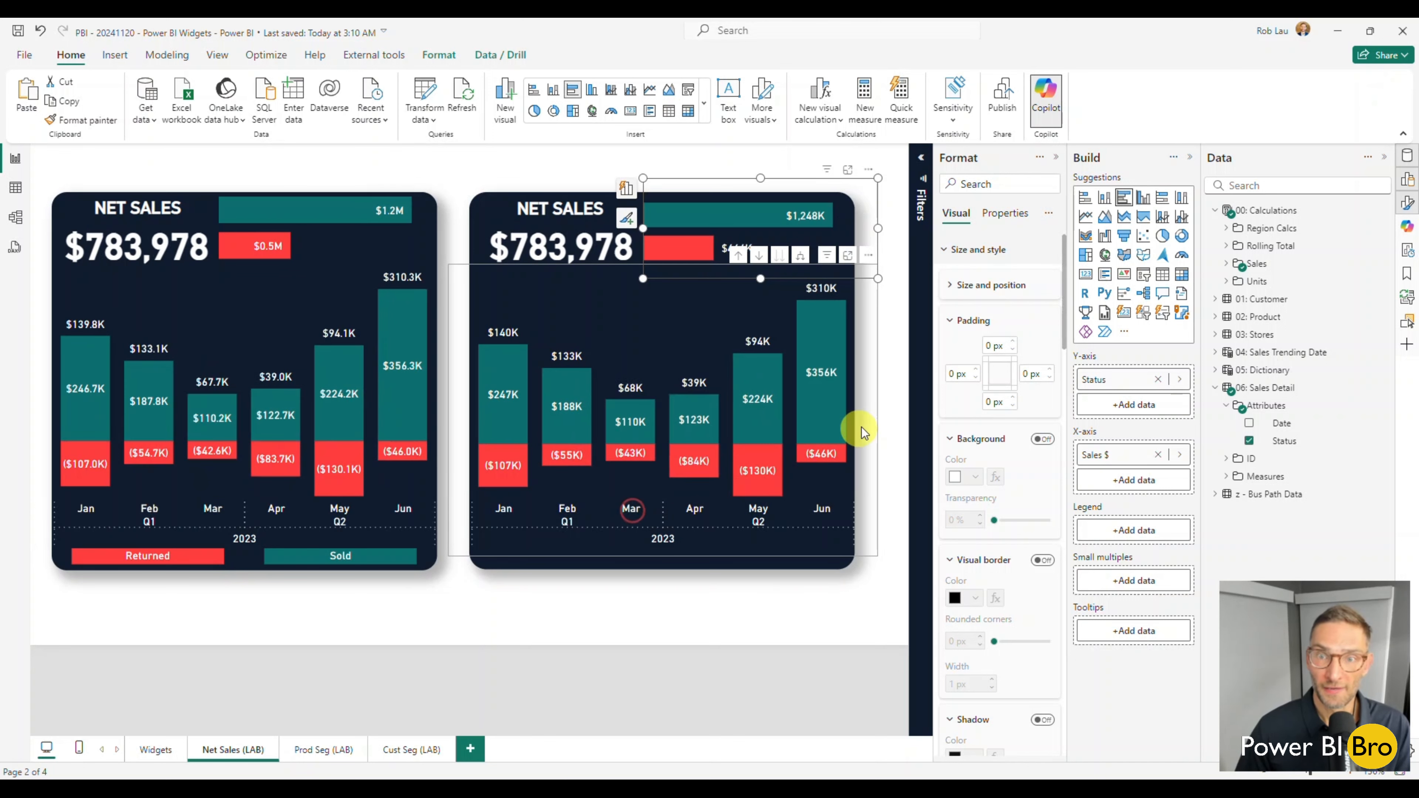
Set the bar chart's data label position to Inside end.
{"action": "scroll", "coordinate": [1006, 434], "scroll_direction": "down", "scroll_amount": 5}
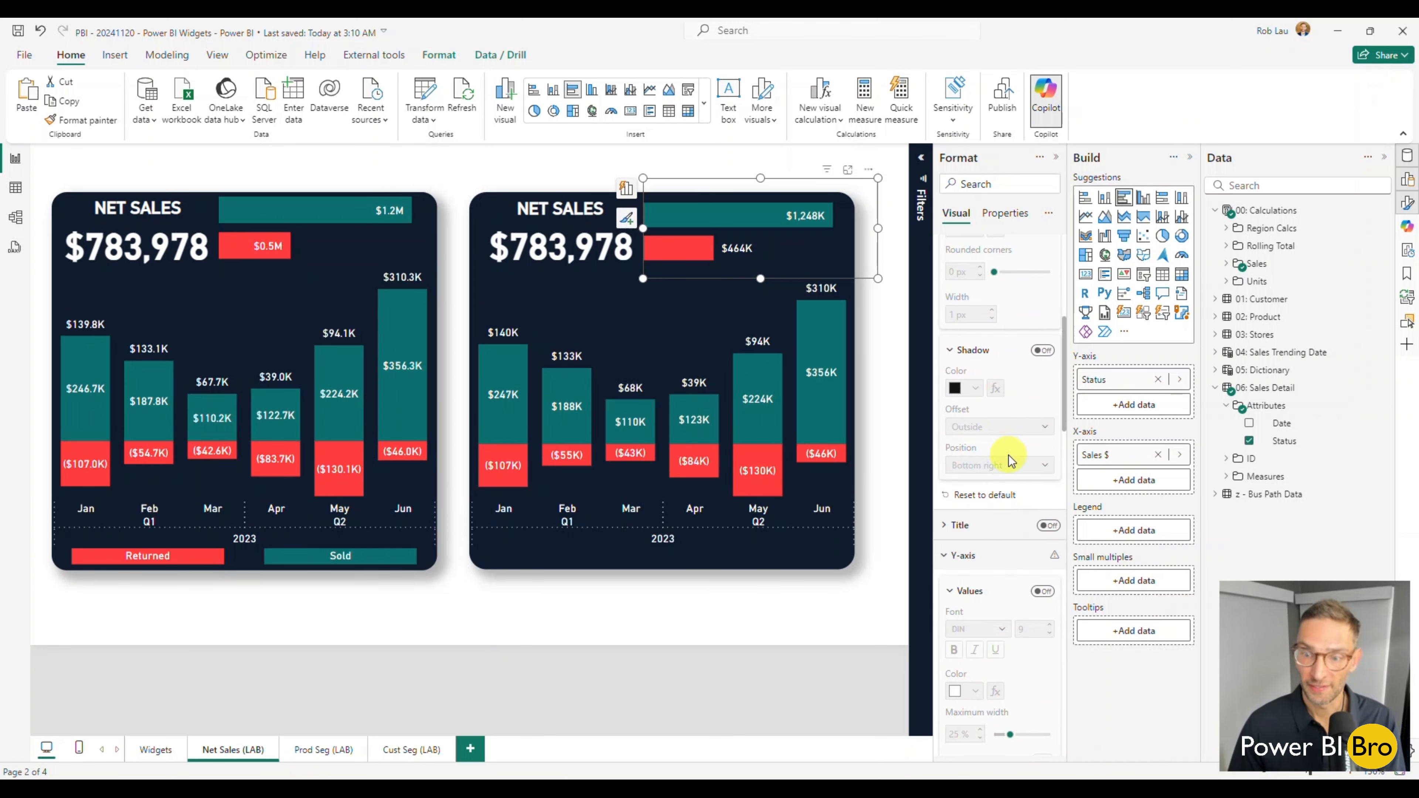
{"action": "scroll", "coordinate": [1011, 460], "scroll_direction": "down", "scroll_amount": 5}
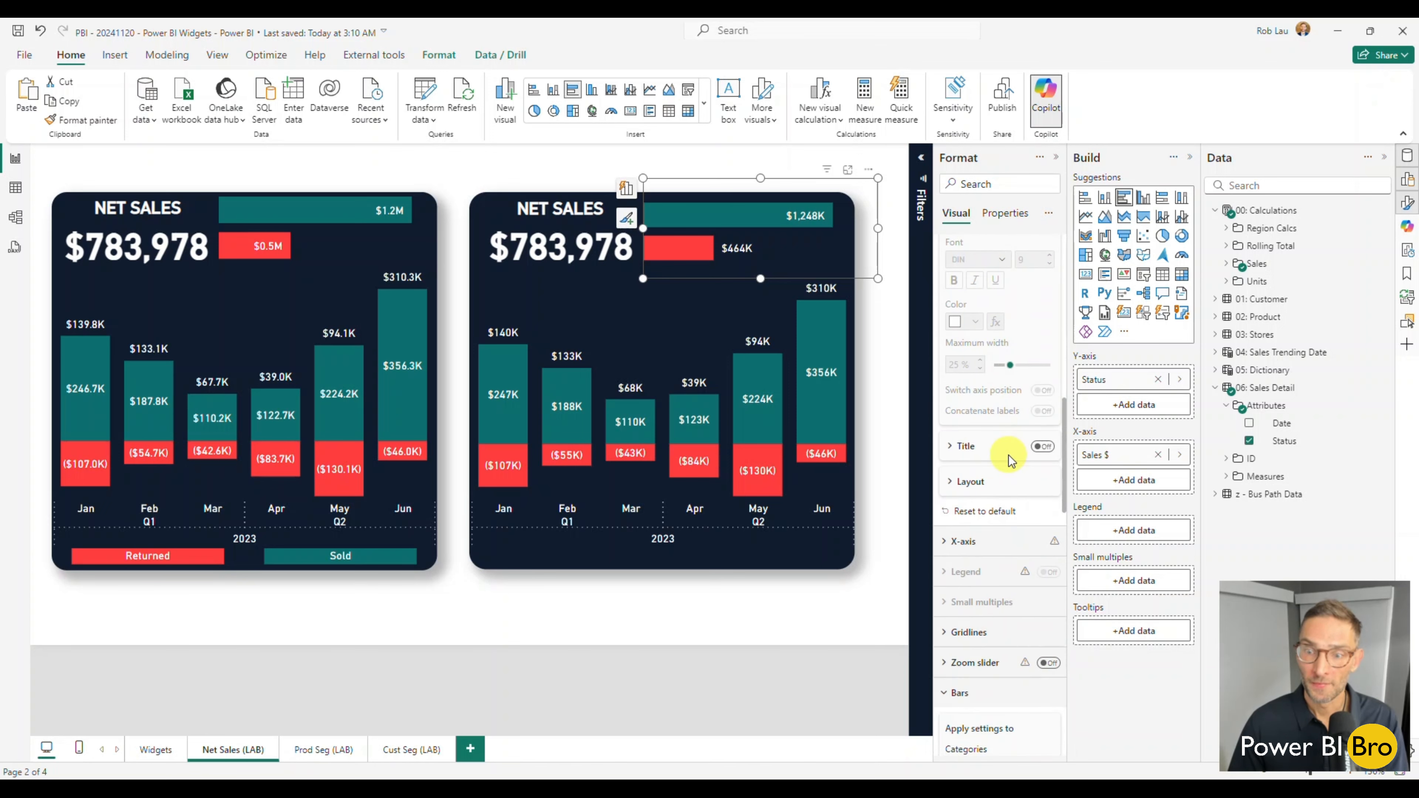
{"action": "scroll", "coordinate": [1009, 459], "scroll_direction": "down", "scroll_amount": 4}
{"action": "left_click", "coordinate": [968, 398]}
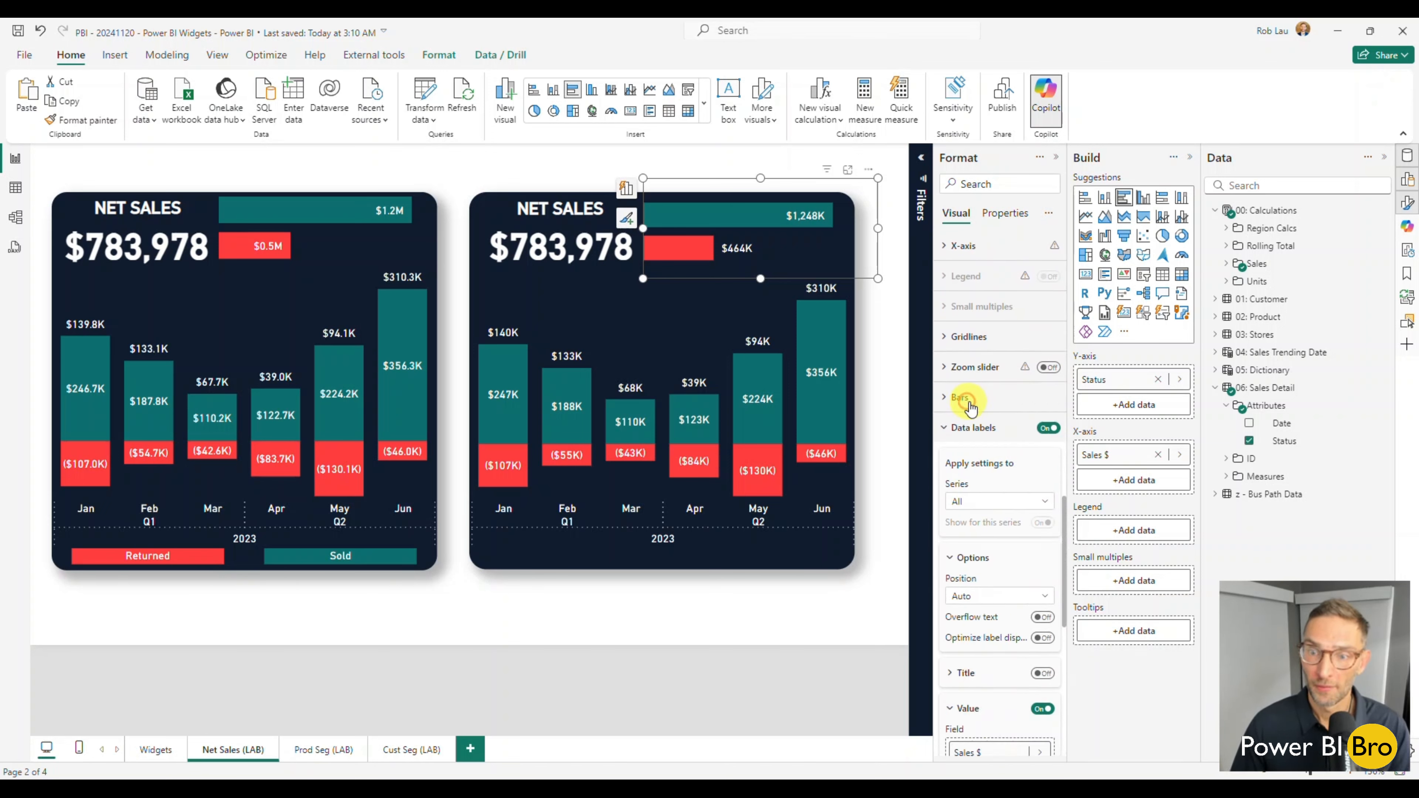
{"action": "scroll", "coordinate": [978, 425], "scroll_direction": "down", "scroll_amount": 2}
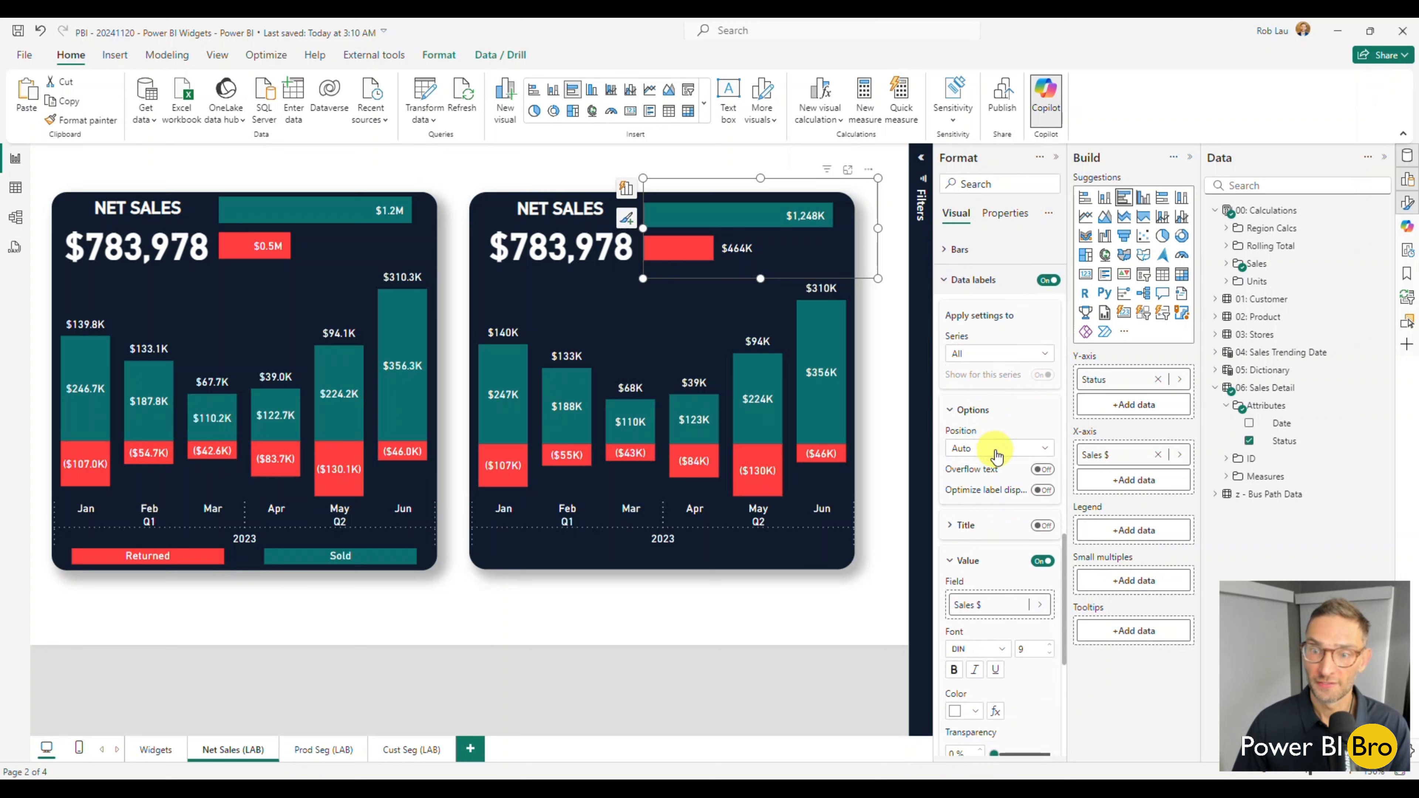
{"action": "left_click", "coordinate": [998, 456]}
{"action": "left_click", "coordinate": [992, 488]}
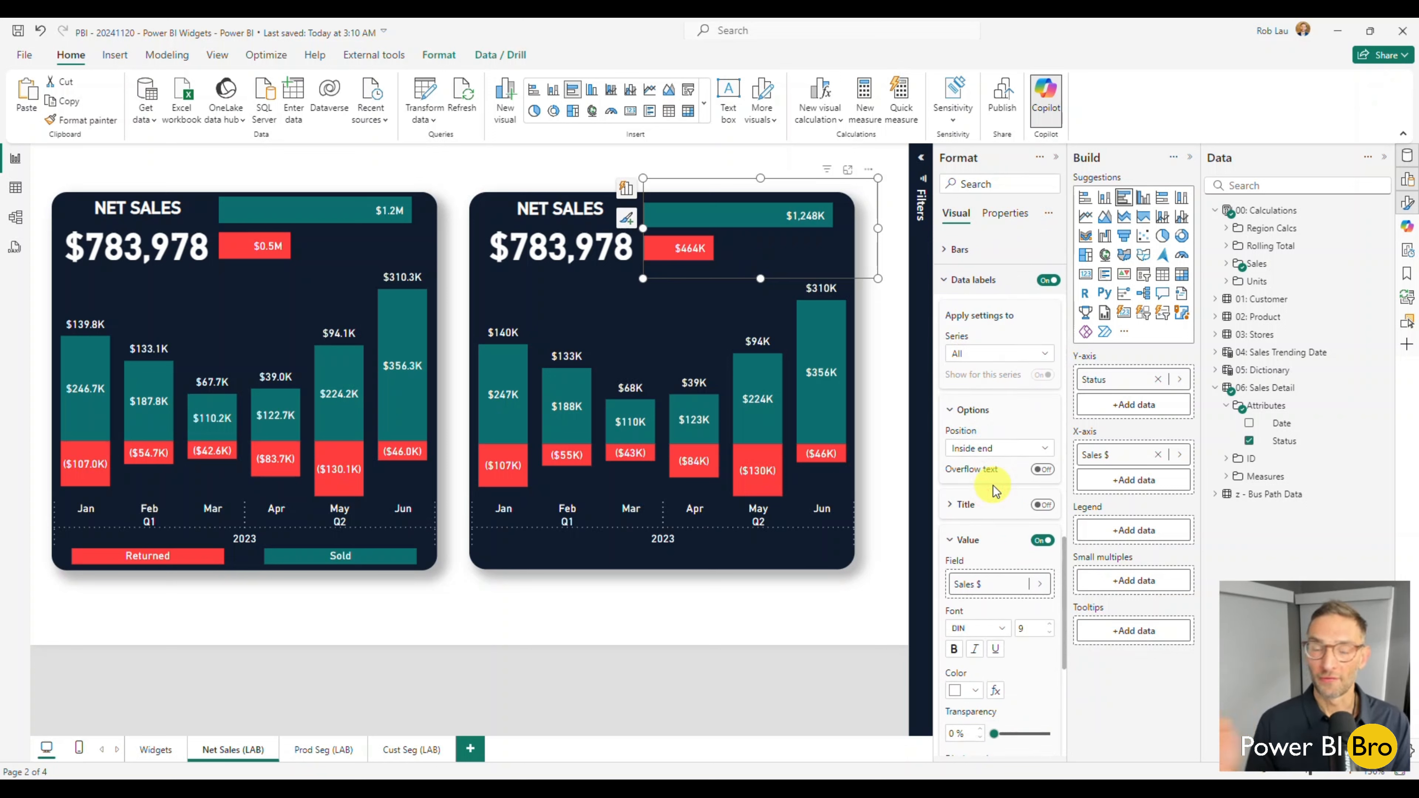
Check the bar chart's labels by filtering the widget to individual months such as March, January and February, then clear the filter.
{"action": "left_click", "coordinate": [627, 508]}
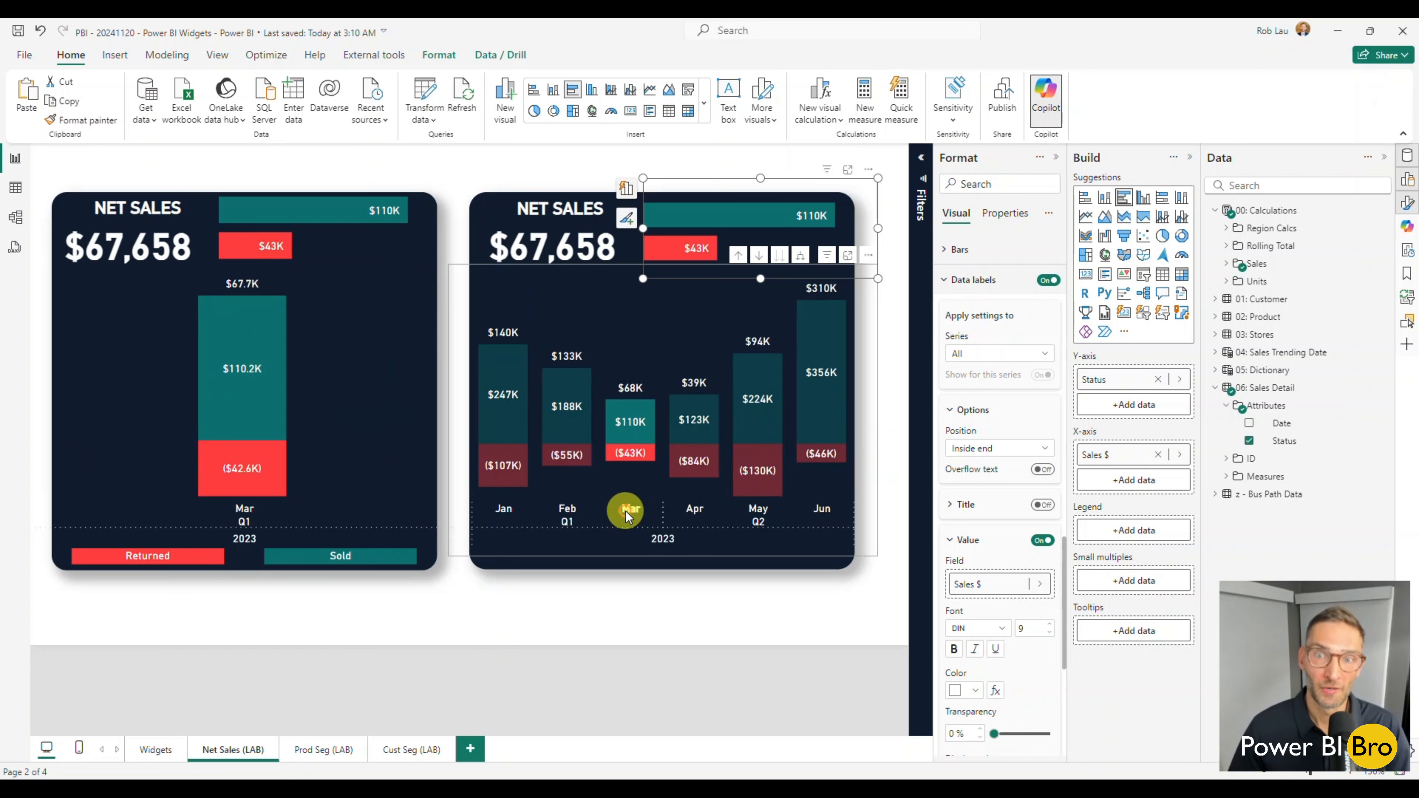
{"action": "left_click", "coordinate": [689, 511]}
{"action": "left_click", "coordinate": [746, 513]}
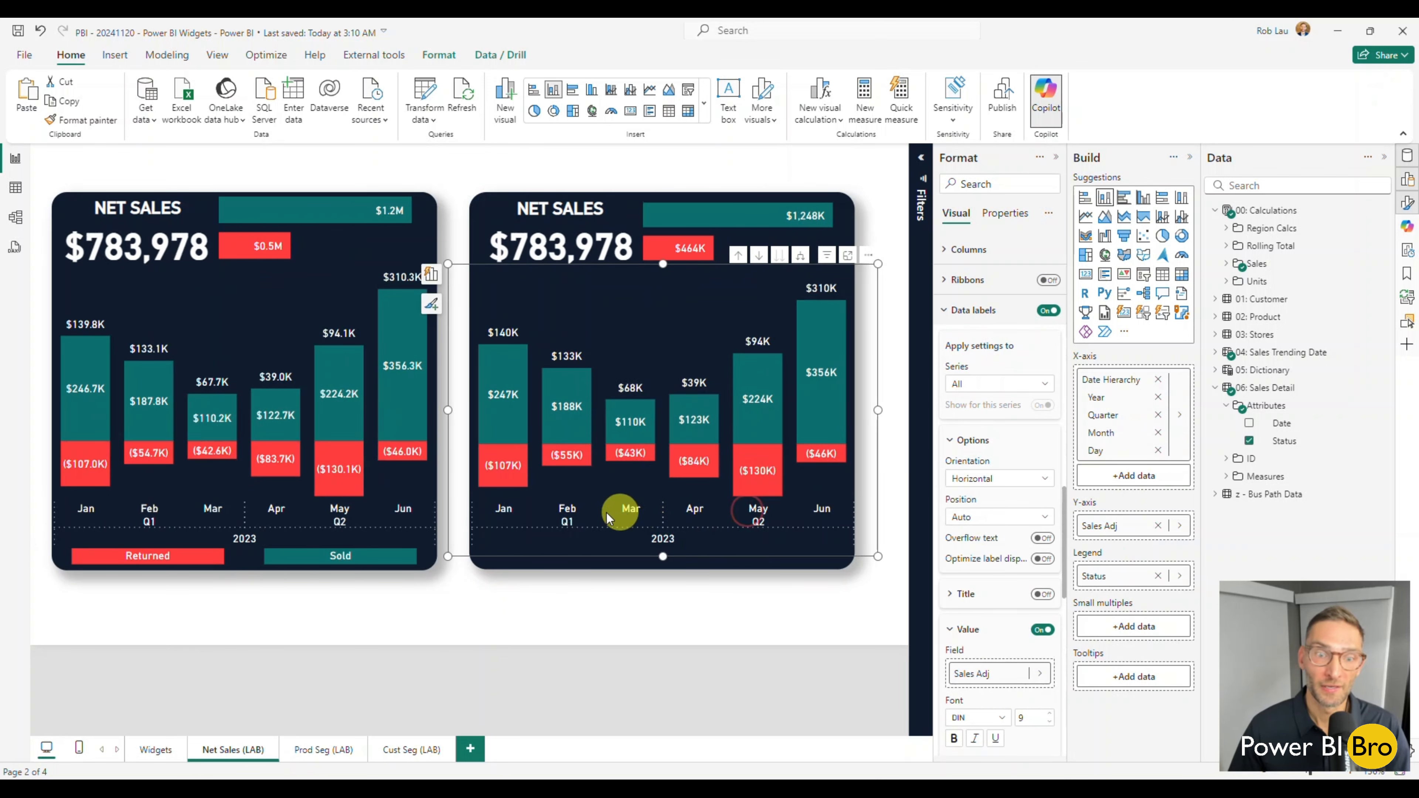
{"action": "left_click", "coordinate": [499, 508]}
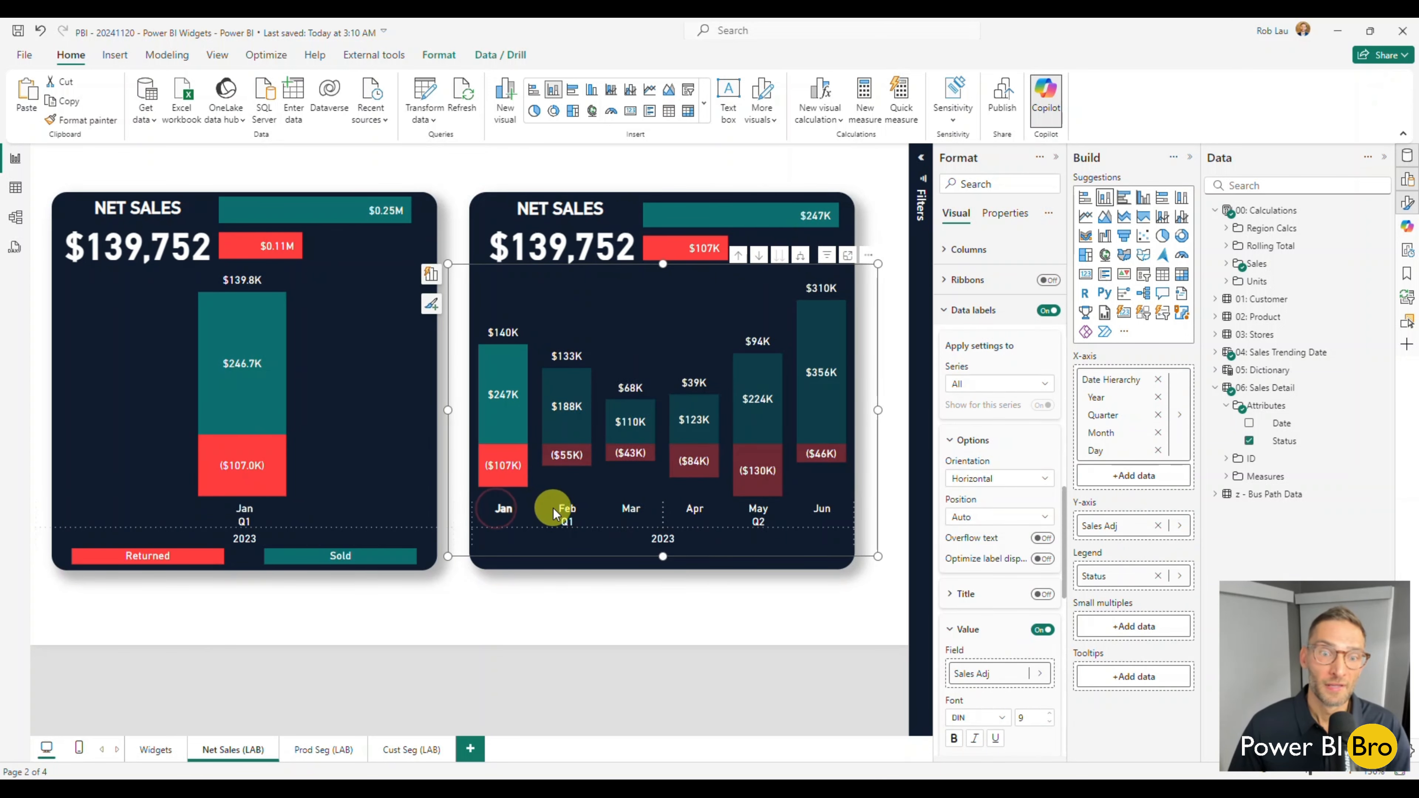
{"action": "left_click", "coordinate": [565, 515]}
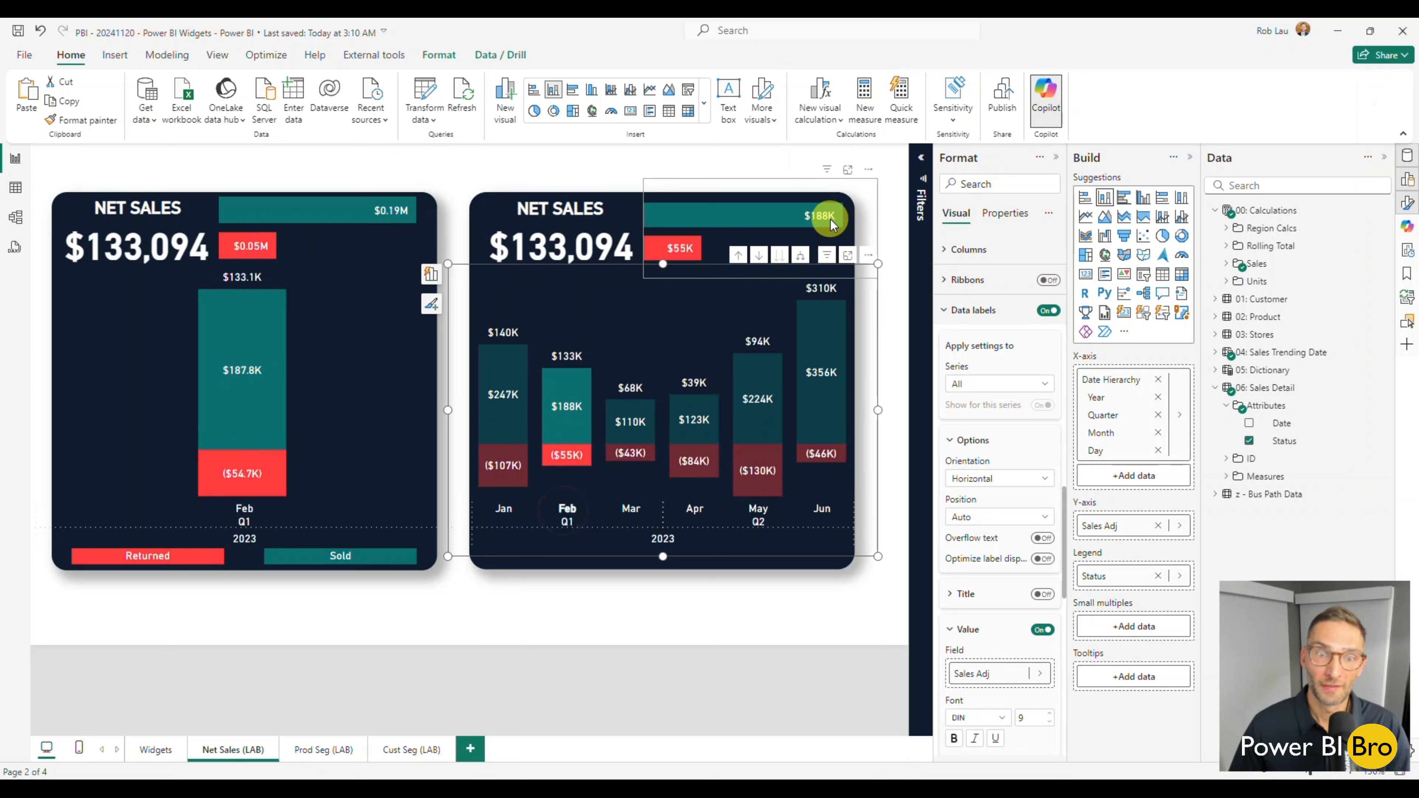
{"action": "left_click", "coordinate": [570, 508]}
{"action": "left_click", "coordinate": [642, 601]}
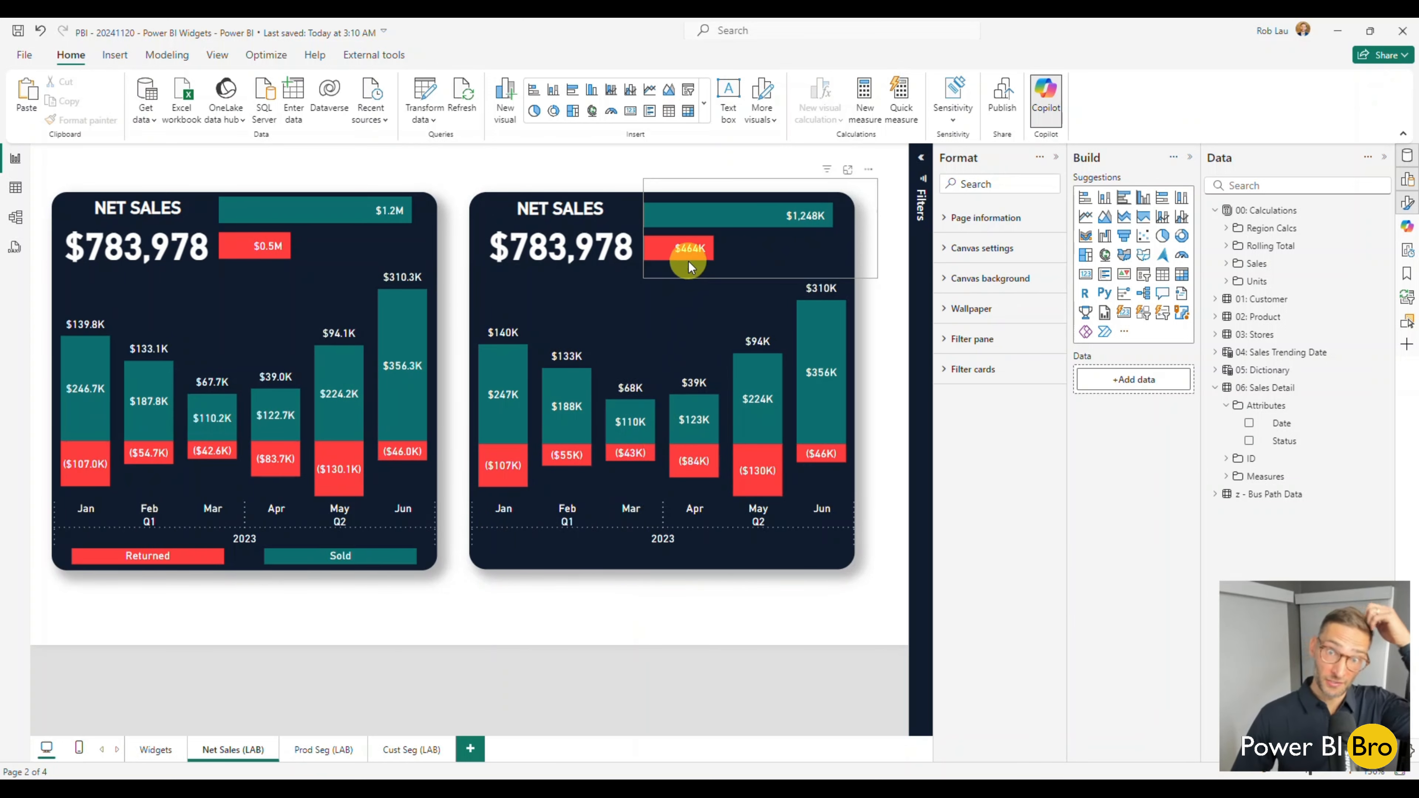
Extend the monthly column chart's upper edge to the level of the red Returned bar and deselect the chart.
{"action": "mouse_move", "coordinate": [697, 251]}
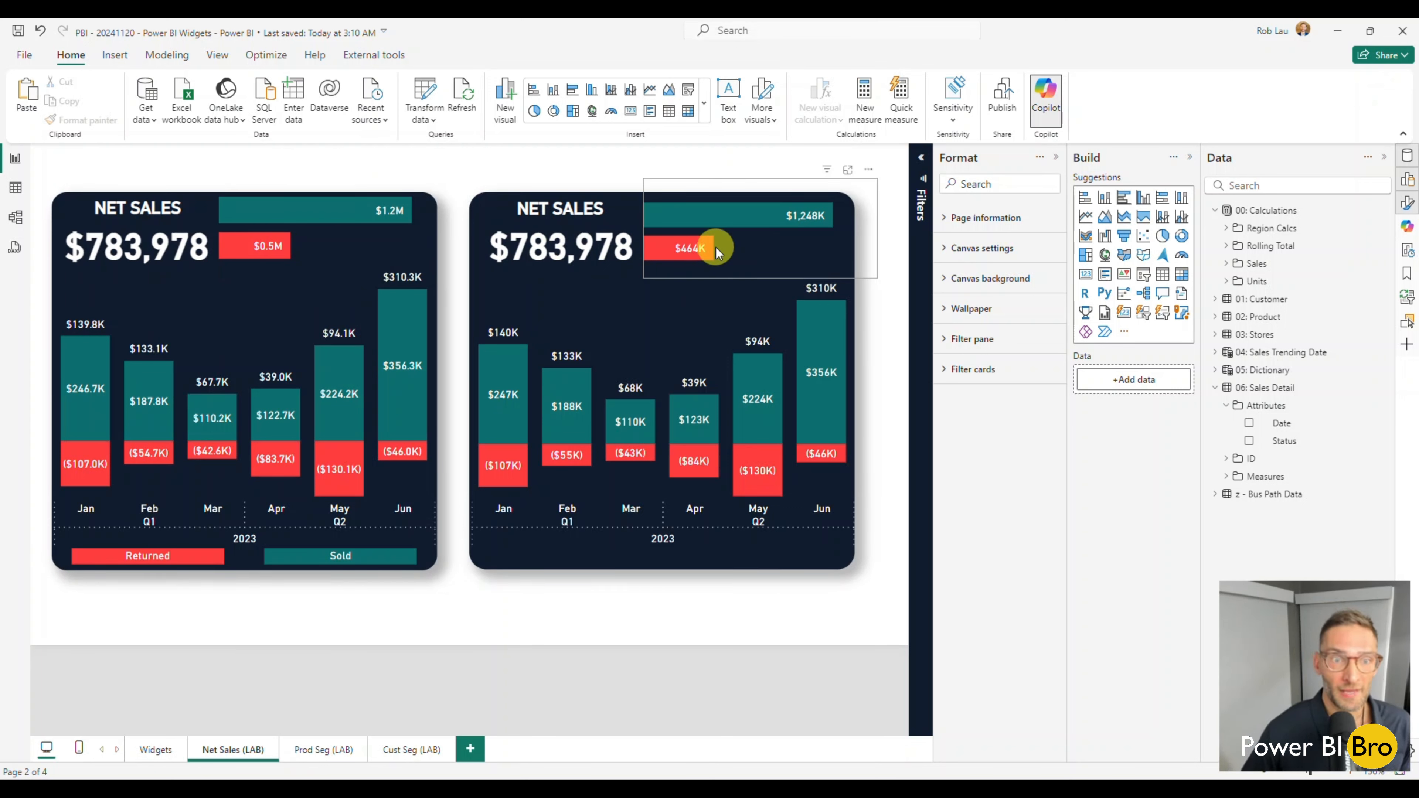
{"action": "left_click", "coordinate": [683, 327]}
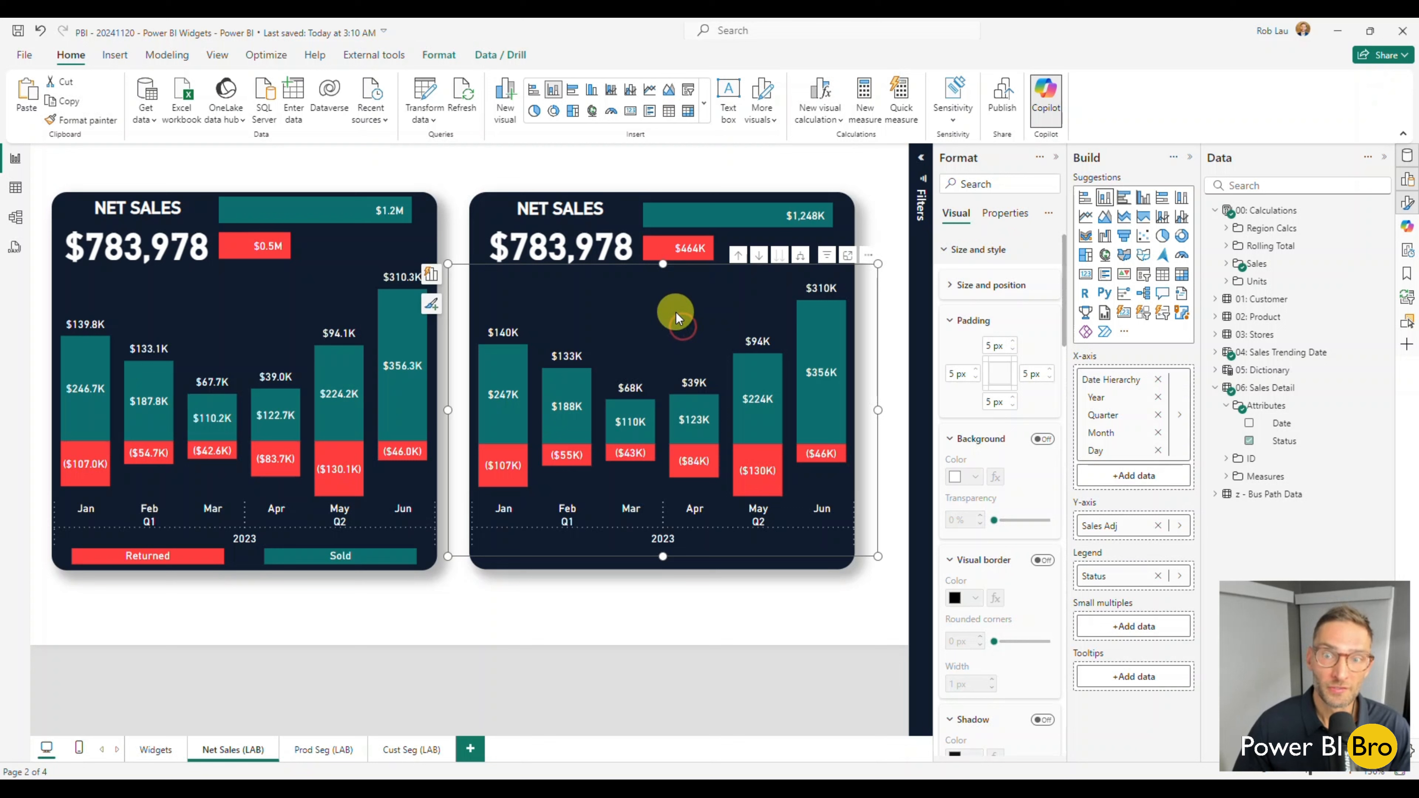
{"action": "left_click_drag", "start_coordinate": [664, 264], "coordinate": [665, 248]}
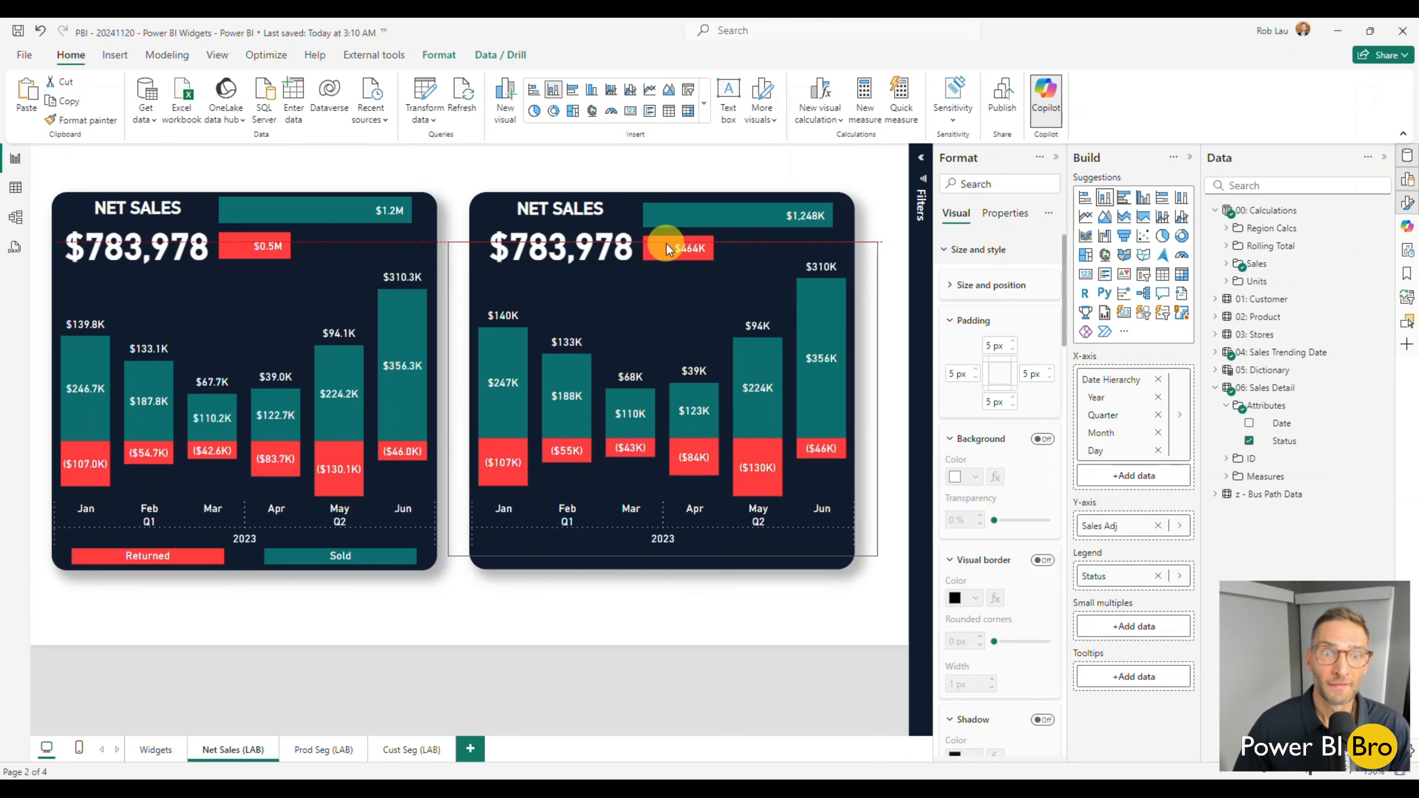
{"action": "left_click_drag", "start_coordinate": [667, 244], "coordinate": [667, 245]}
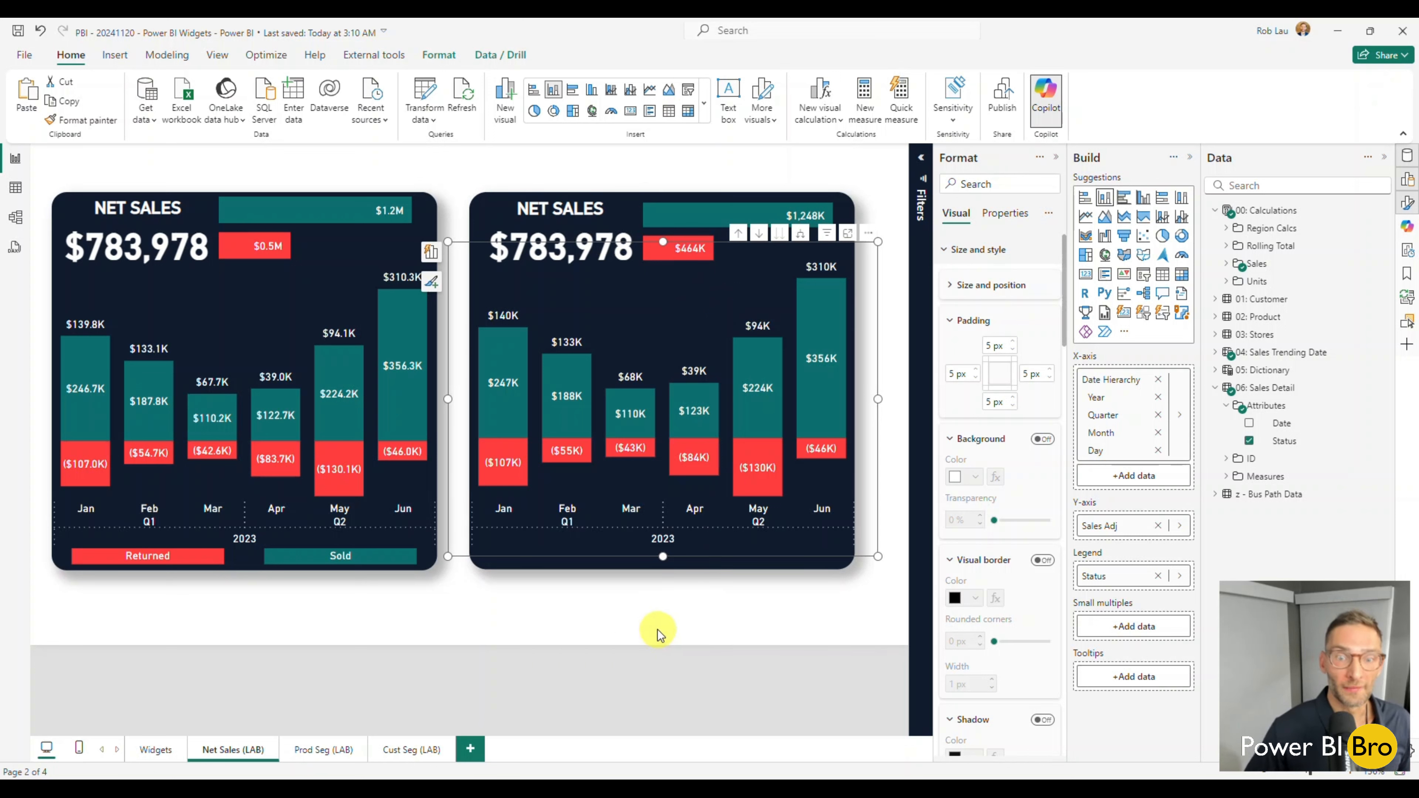
{"action": "left_click", "coordinate": [662, 615]}
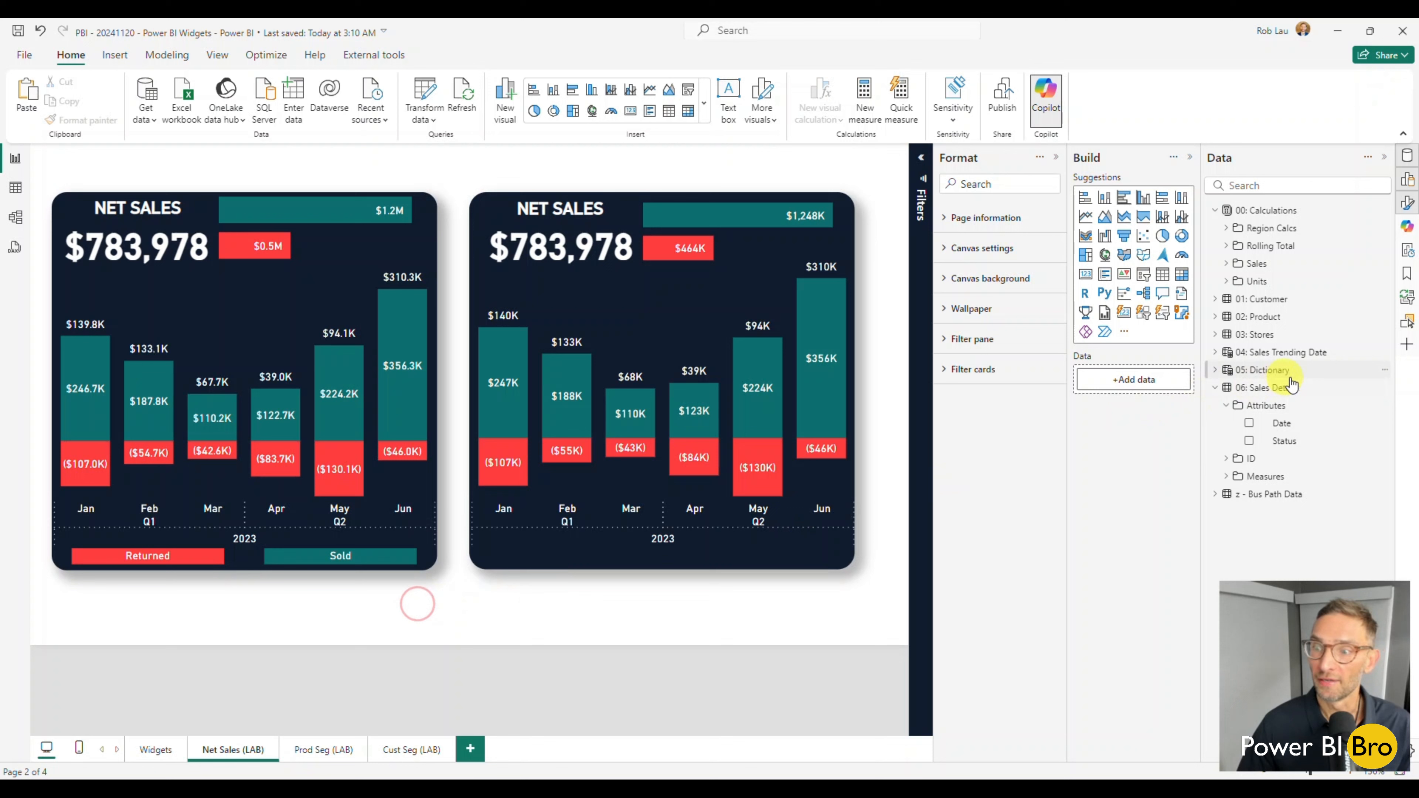
Add a button slicer on the Status field and move it over the new widget.
{"action": "left_click", "coordinate": [1249, 441]}
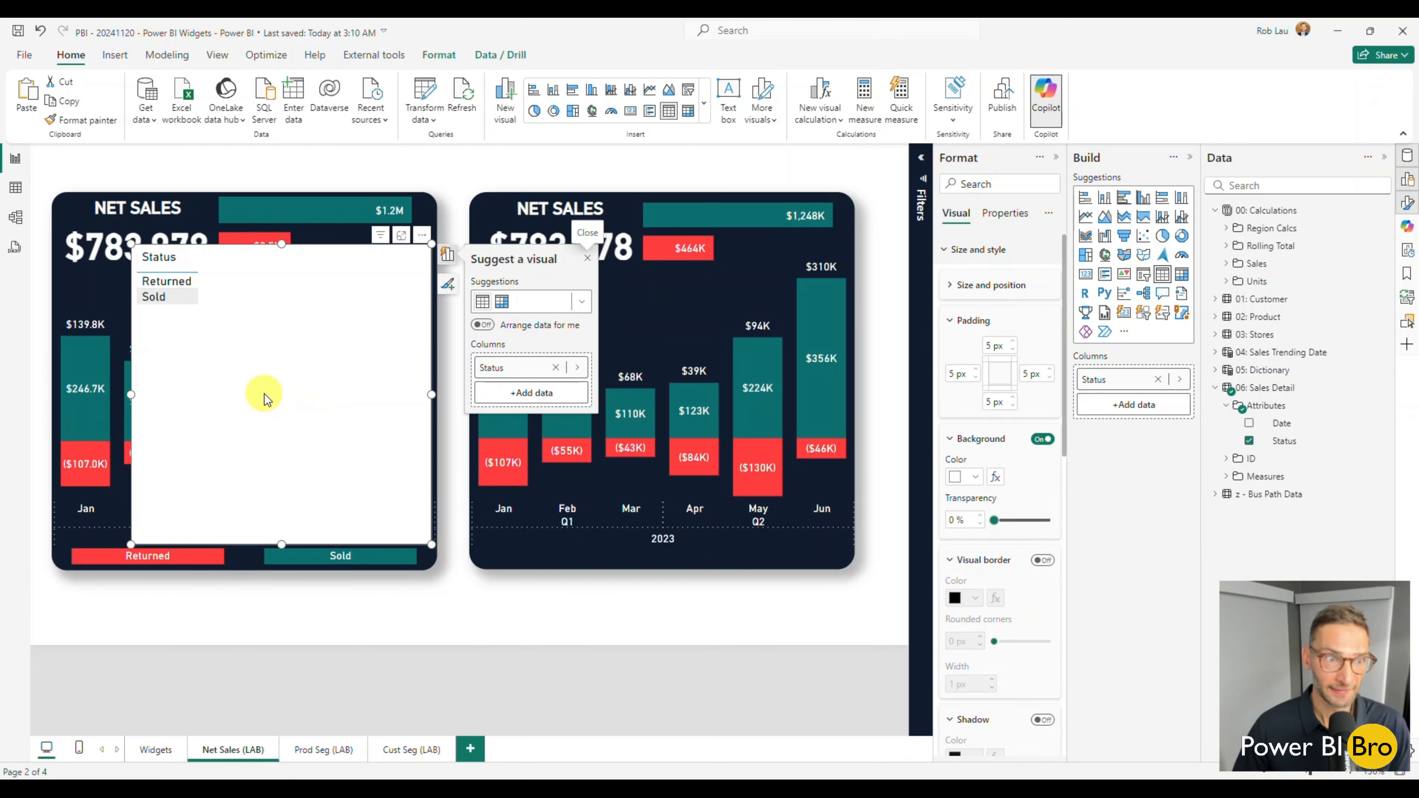
{"action": "left_click", "coordinate": [581, 308]}
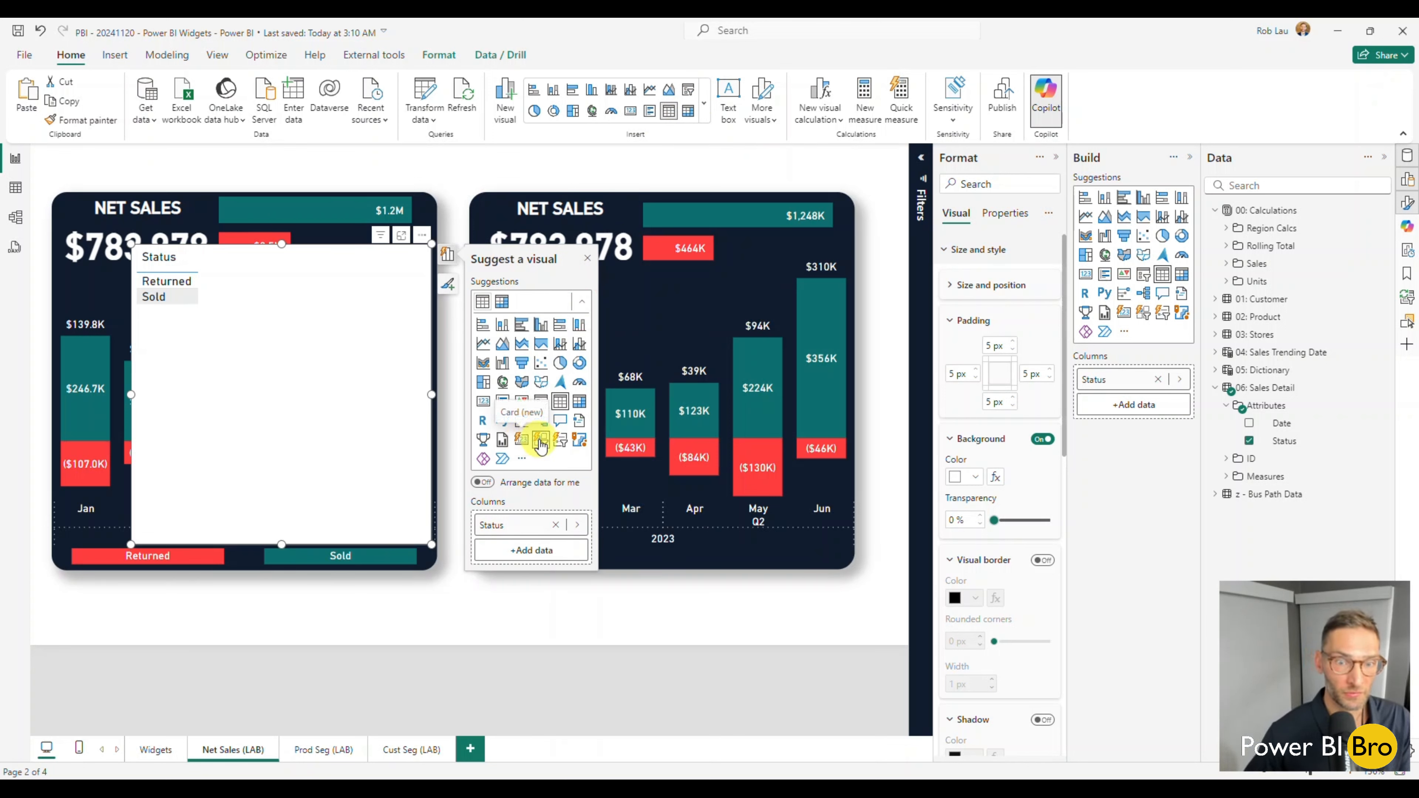
{"action": "left_click", "coordinate": [705, 100]}
{"action": "scroll", "coordinate": [637, 346], "scroll_direction": "down", "scroll_amount": 2}
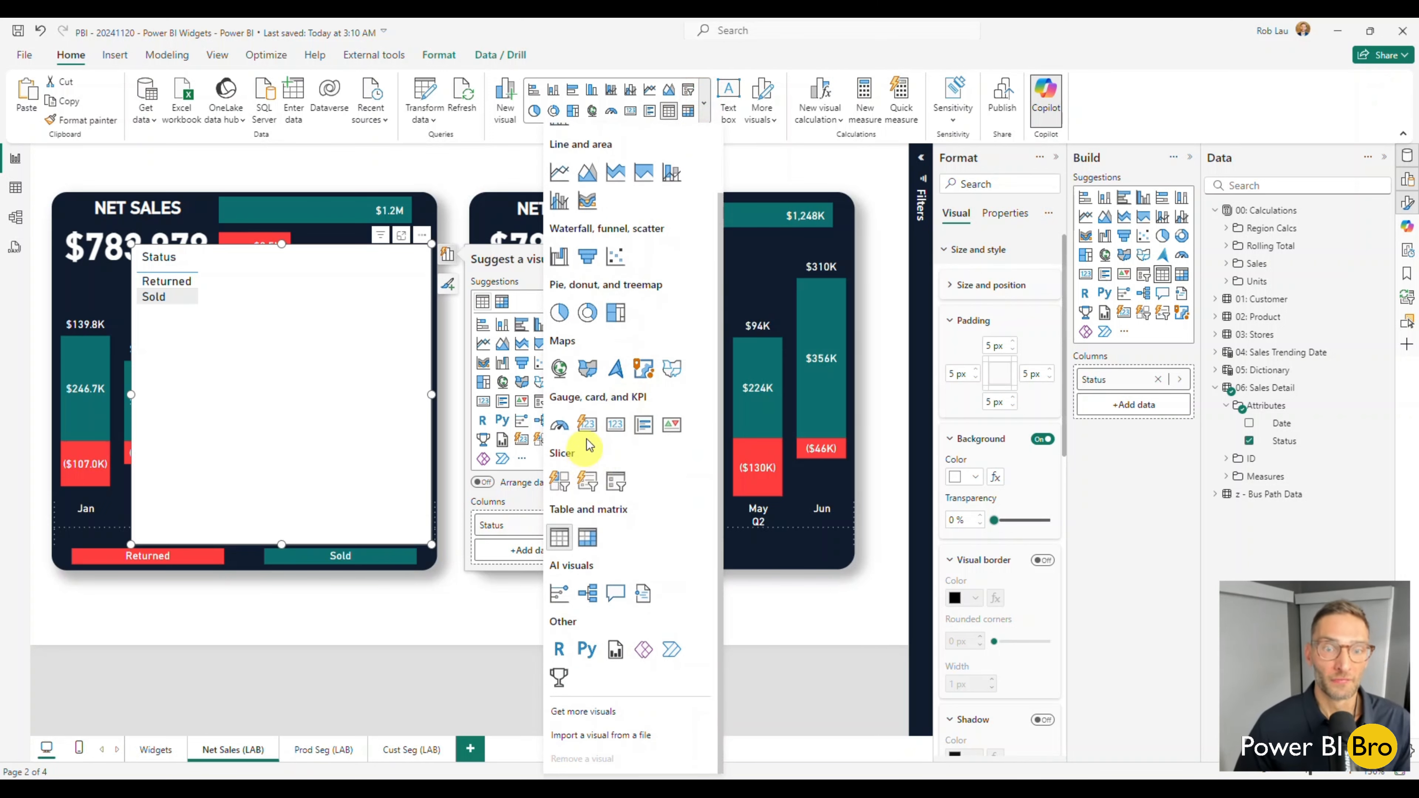
{"action": "left_click", "coordinate": [563, 485]}
{"action": "left_click_drag", "start_coordinate": [371, 373], "coordinate": [689, 455]}
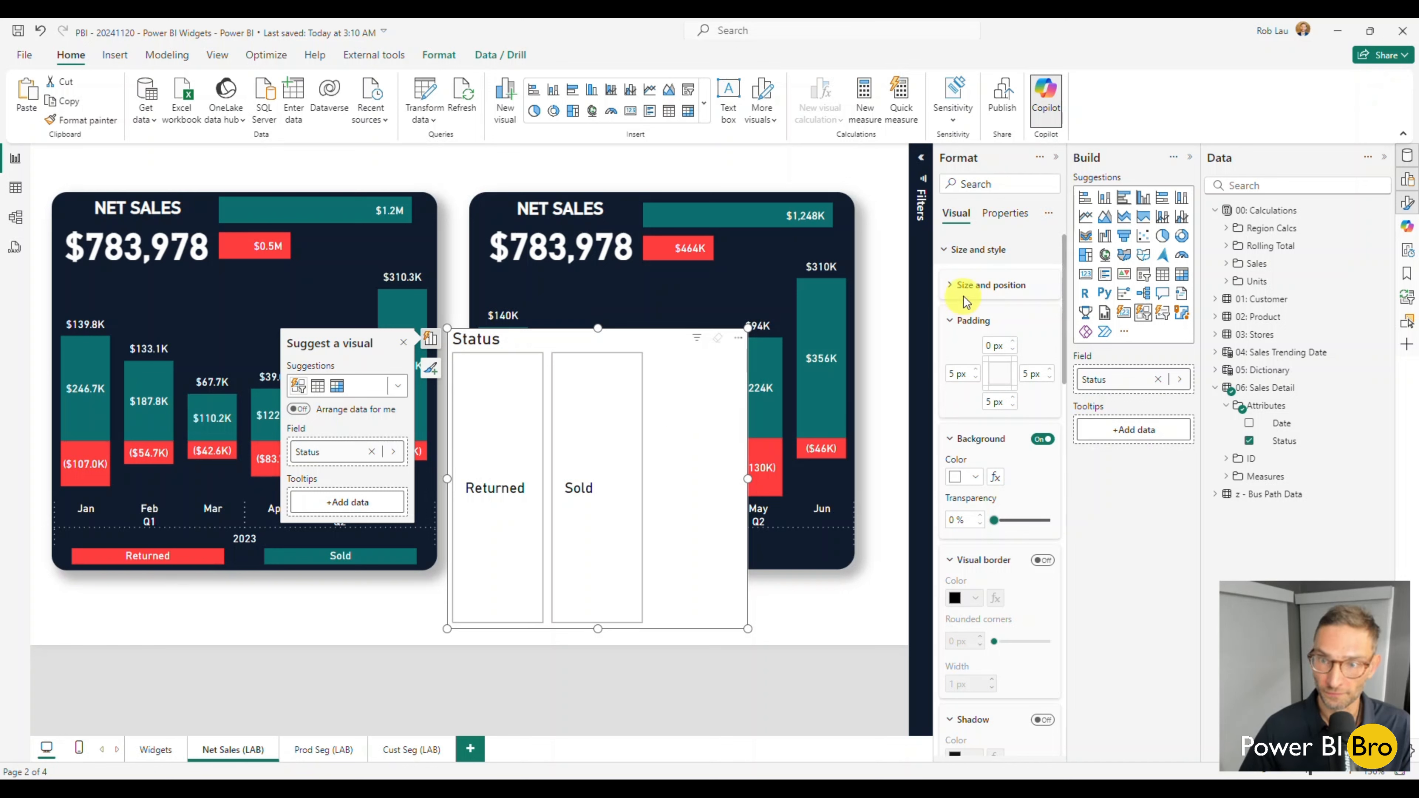
Copy the Sales $ by Status bar chart's formatting onto the Status slicer with the format painter.
{"action": "left_click", "coordinate": [949, 252]}
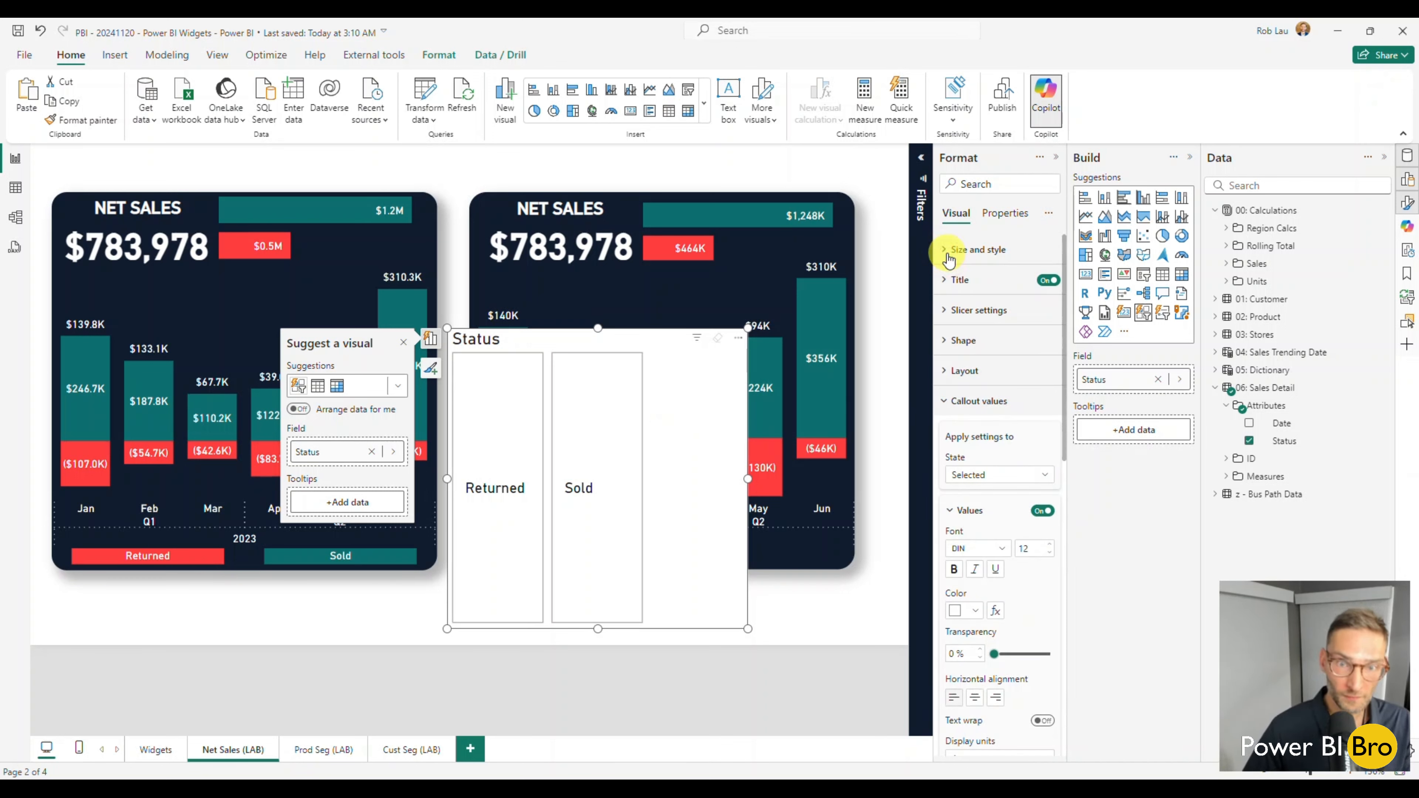
{"action": "left_click", "coordinate": [741, 251]}
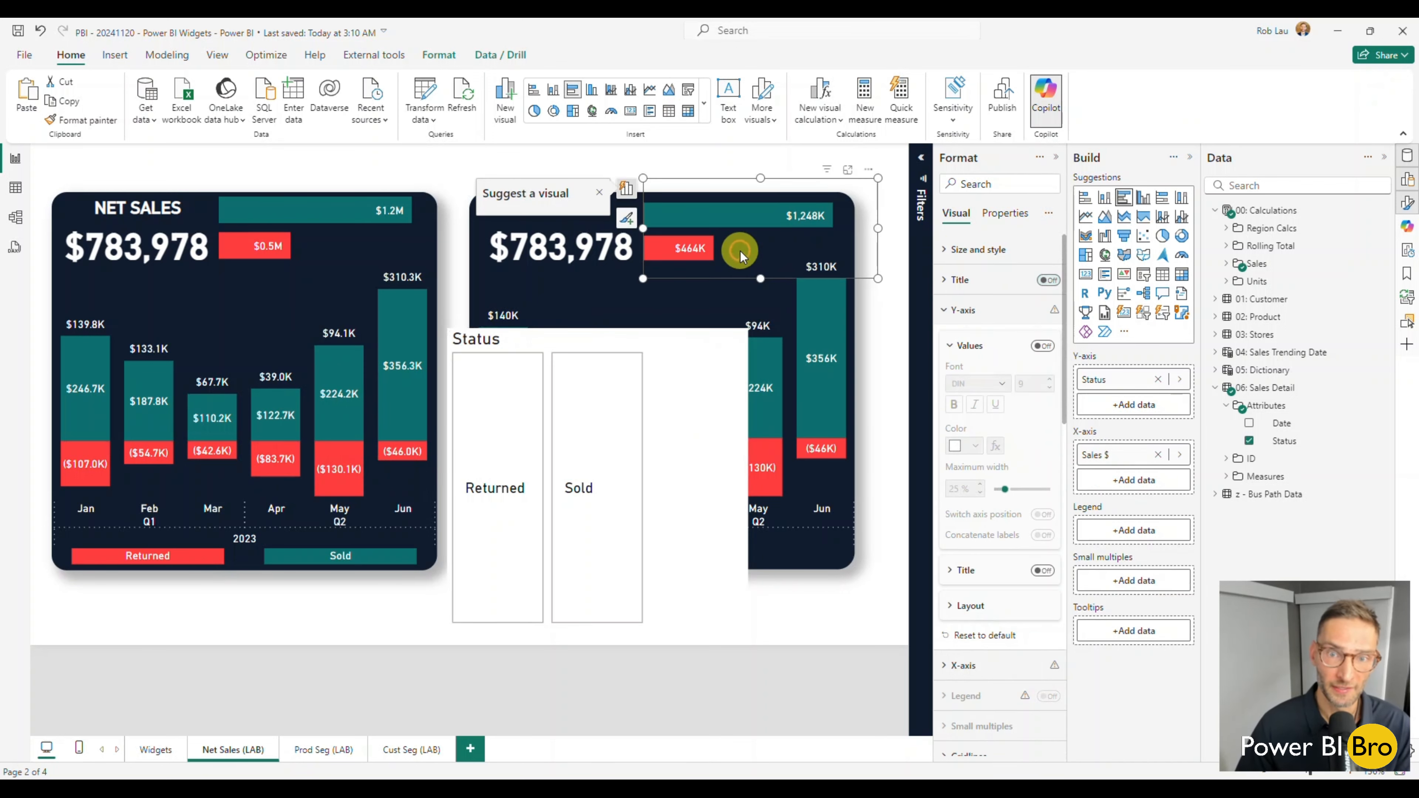
{"action": "left_click", "coordinate": [83, 120]}
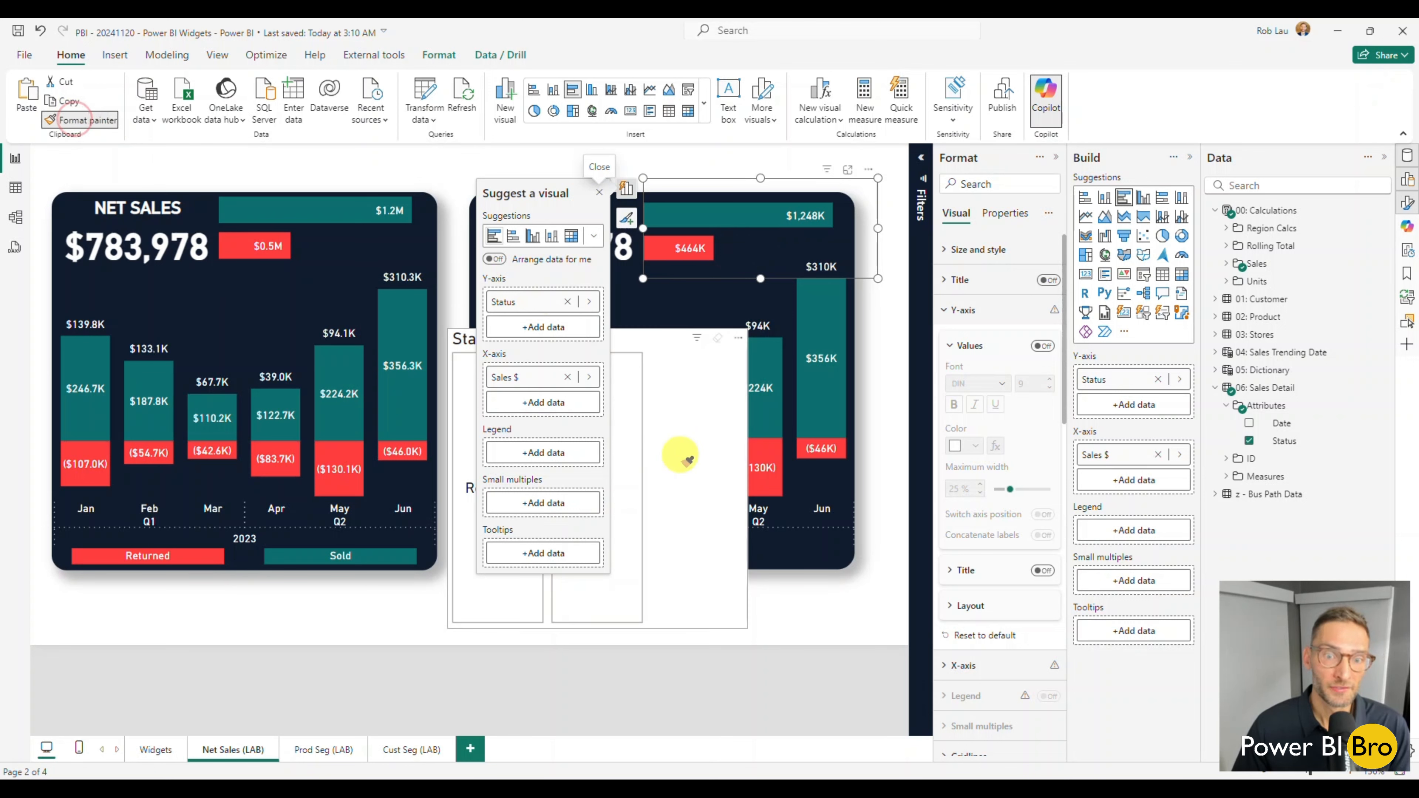
{"action": "left_click", "coordinate": [683, 458]}
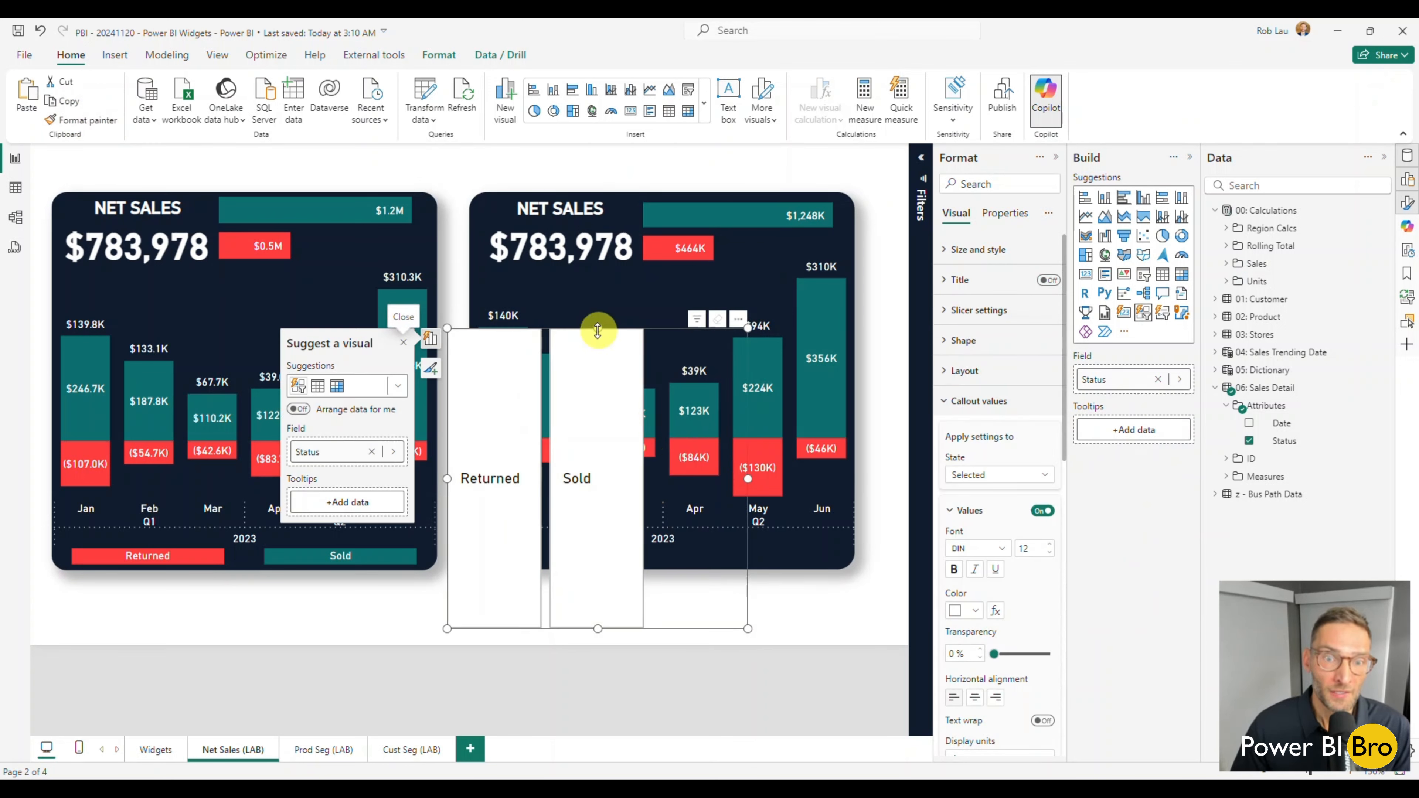
Shorten the Status slicer, show its buttons in 2 columns, and place it along the new widget's lower edge.
{"action": "left_click_drag", "start_coordinate": [598, 331], "coordinate": [594, 539]}
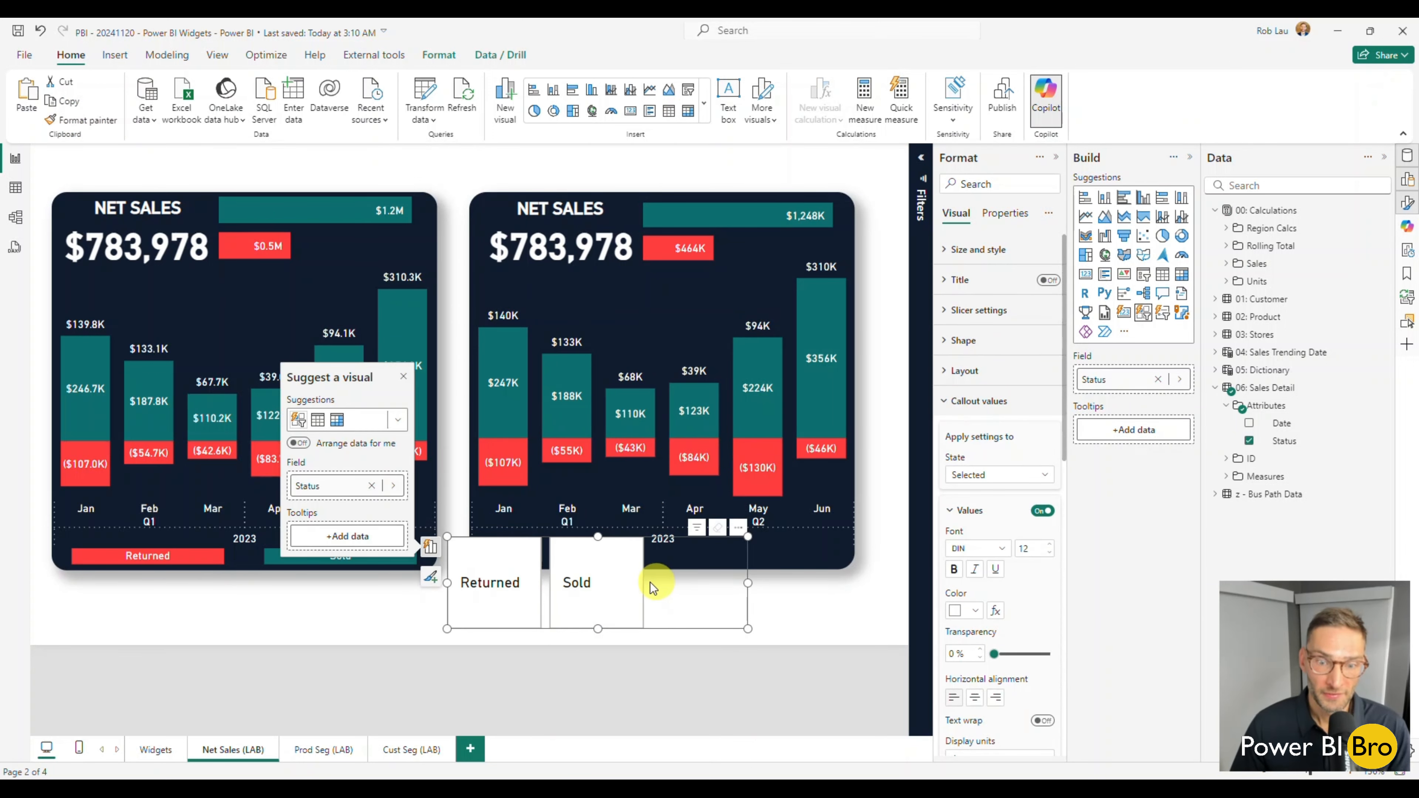
{"action": "left_click", "coordinate": [952, 373]}
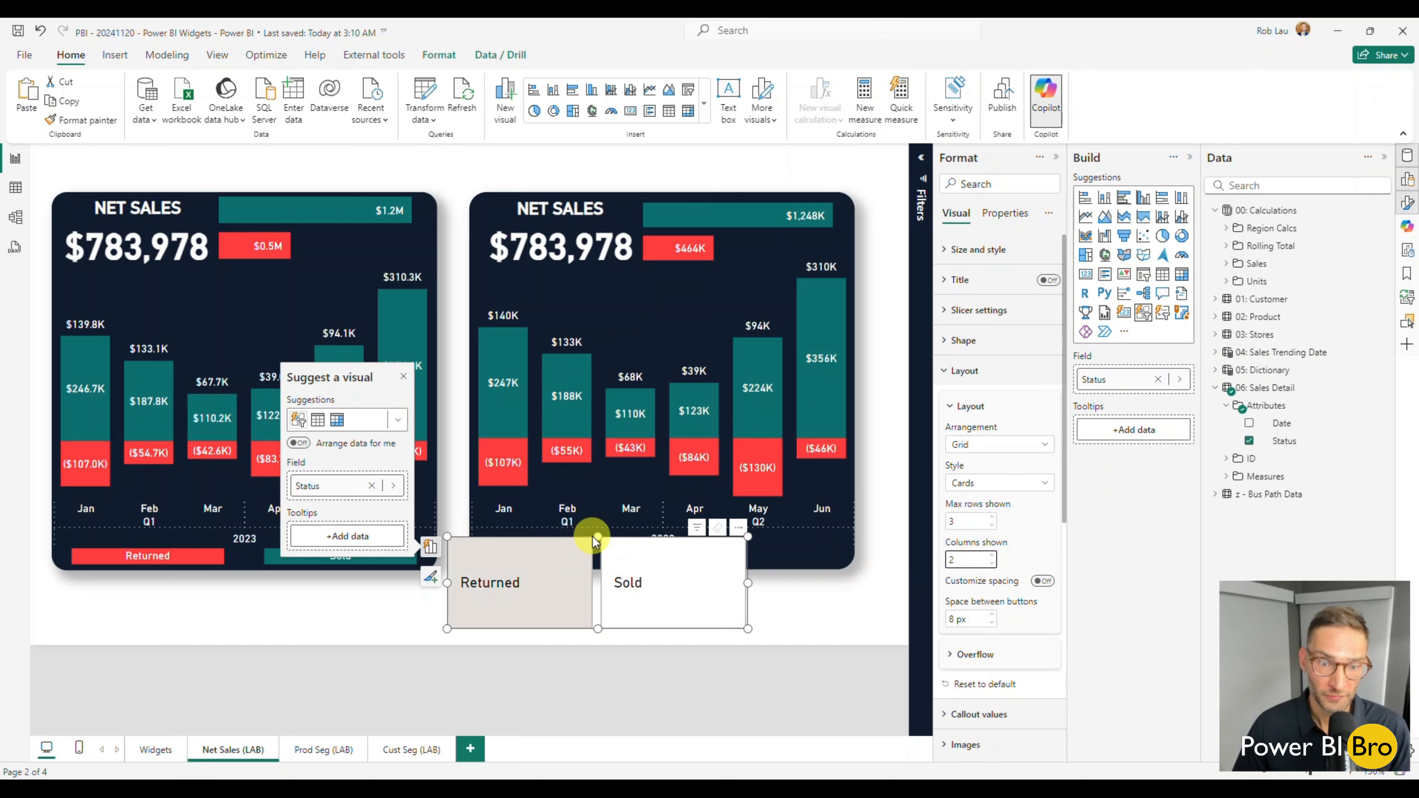
{"action": "left_click_drag", "start_coordinate": [598, 537], "coordinate": [667, 539]}
{"action": "scroll", "coordinate": [997, 560], "scroll_direction": "down", "scroll_amount": 5}
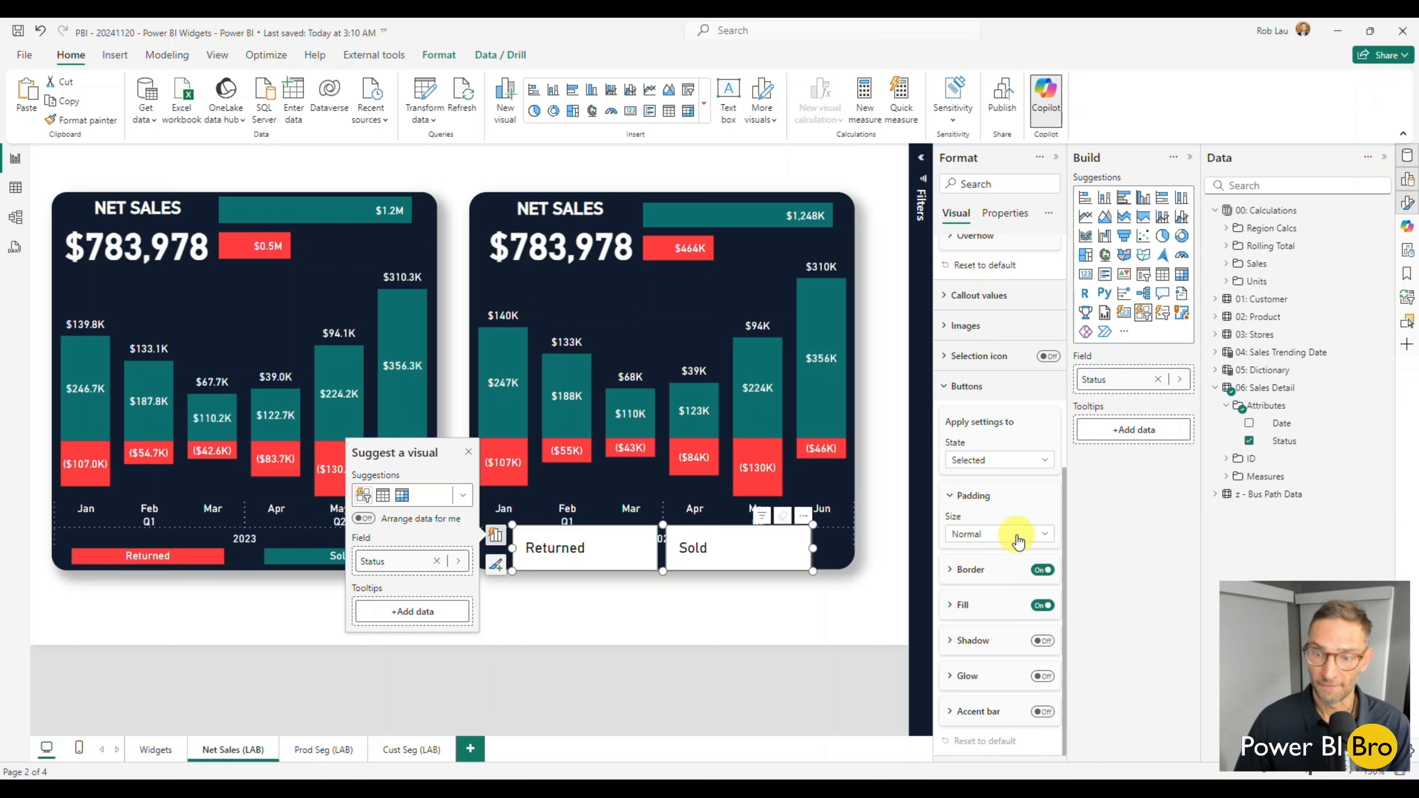
Set custom padding of 0 px on all four sides for the Status slicer buttons' Selected state.
{"action": "left_click", "coordinate": [1017, 536]}
{"action": "left_click", "coordinate": [971, 594]}
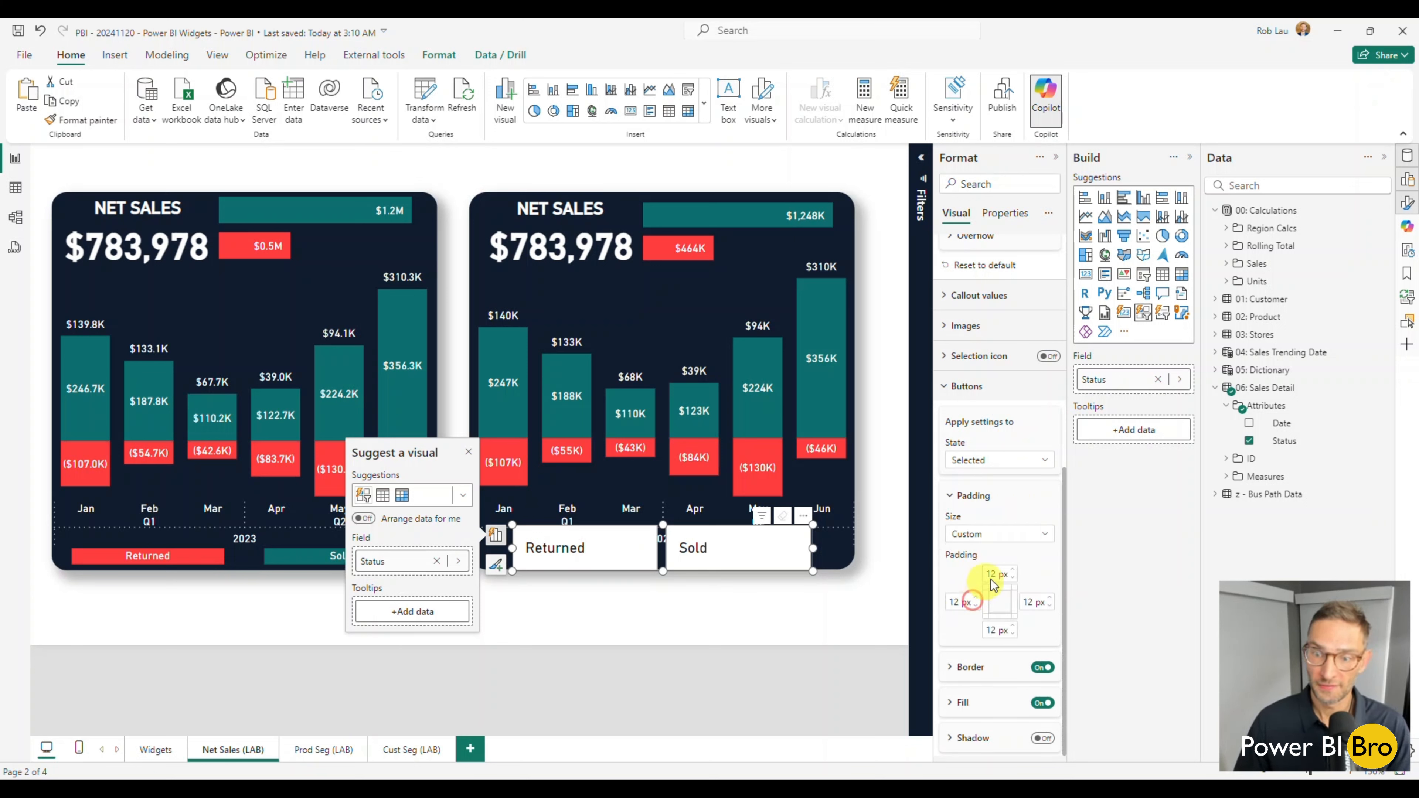
{"action": "left_click", "coordinate": [1013, 581]}
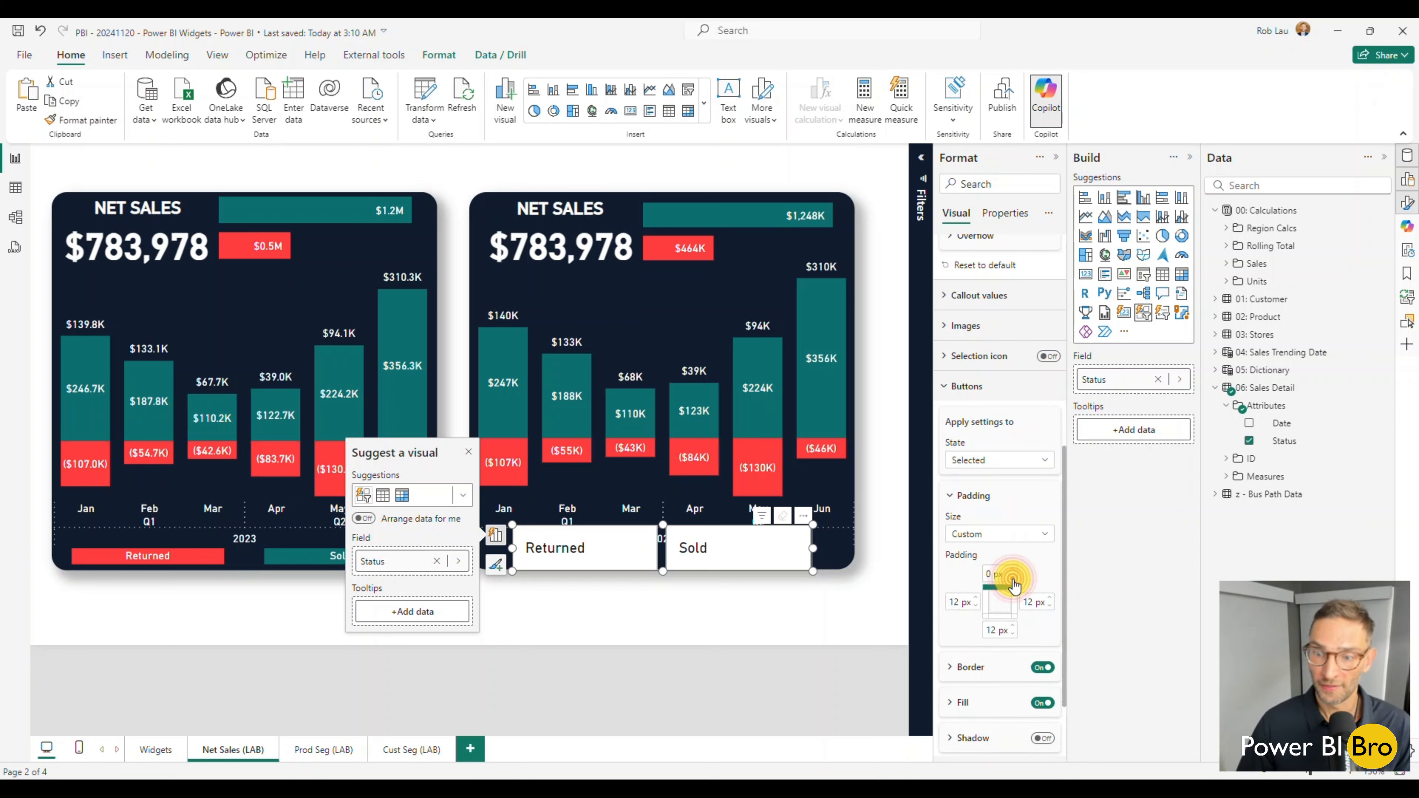
{"action": "left_click", "coordinate": [1013, 634]}
{"action": "left_click", "coordinate": [1013, 634]}
{"action": "left_click", "coordinate": [1013, 634]}
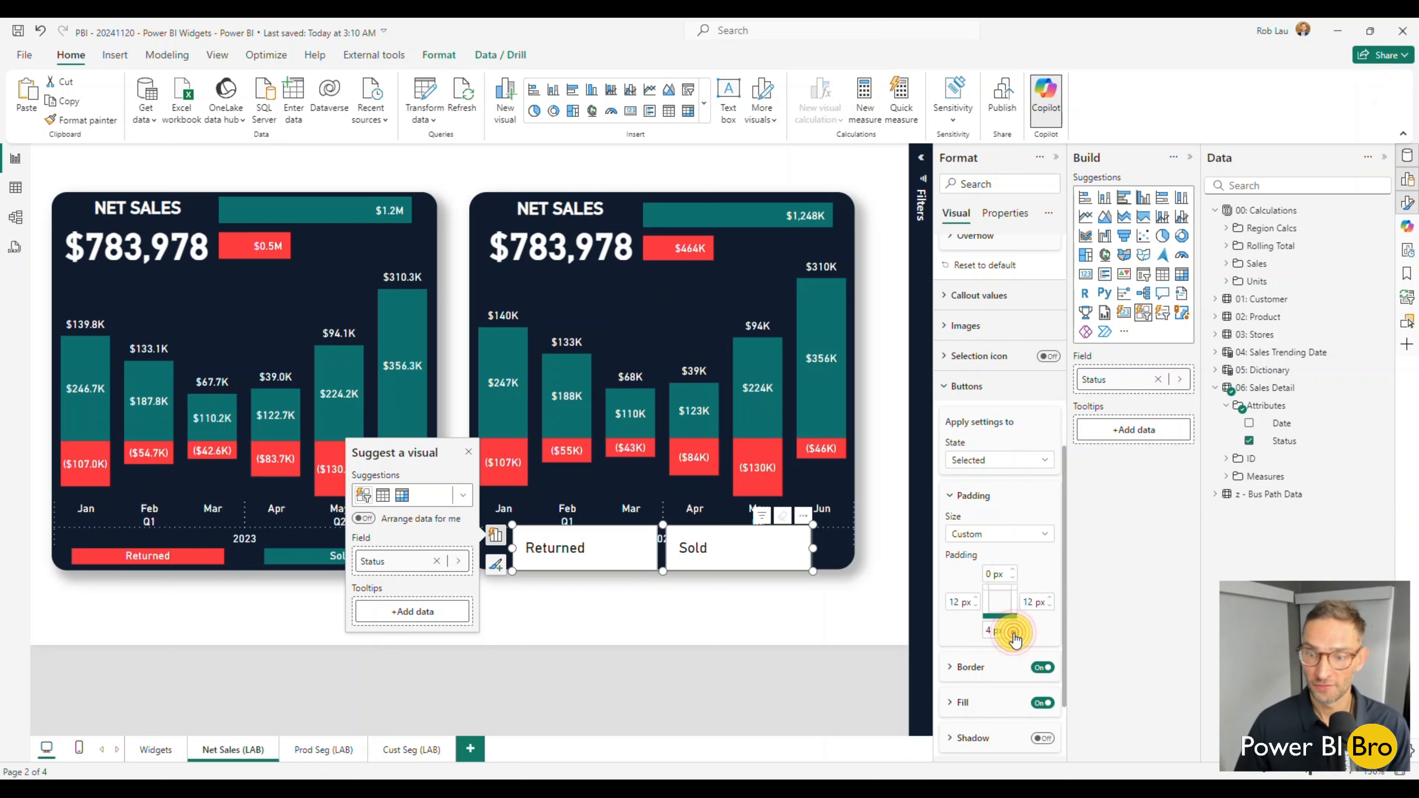
{"action": "left_click_drag", "start_coordinate": [1009, 631], "coordinate": [976, 609]}
{"action": "type", "text": "1"}
{"action": "key", "text": "Return"}
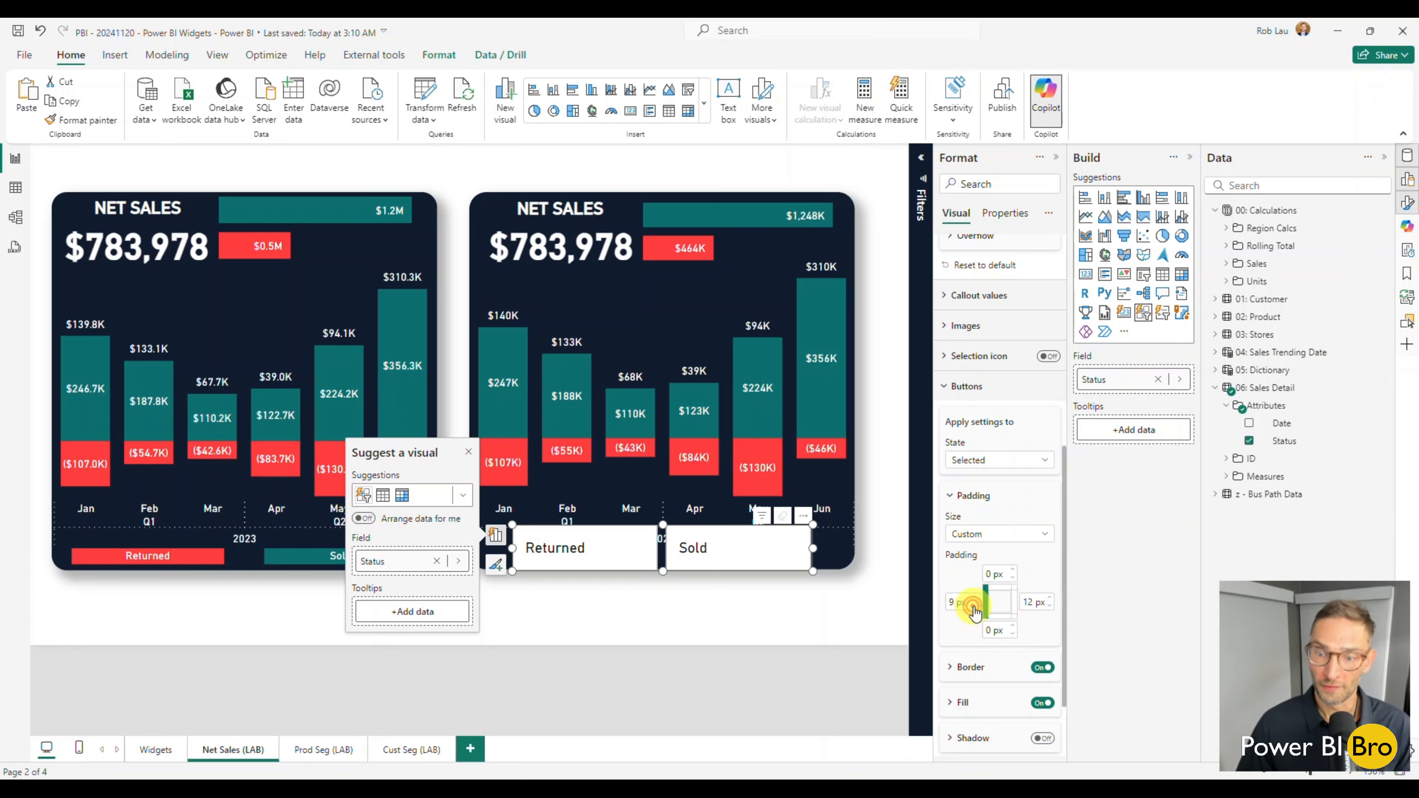
{"action": "left_click", "coordinate": [1051, 605]}
Give the Status slicer buttons' Default state custom padding of 0 px on all four sides.
{"action": "left_click", "coordinate": [1040, 453]}
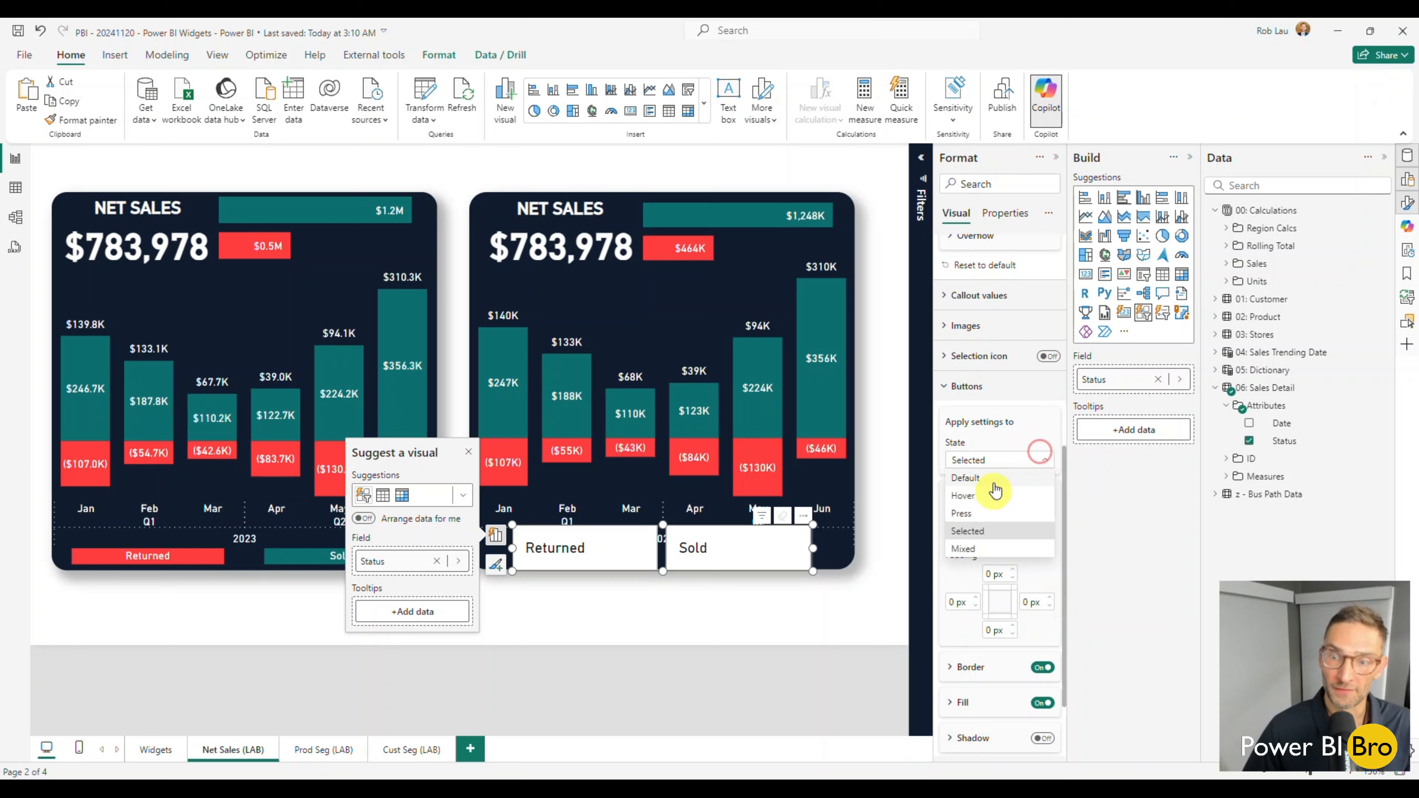
{"action": "left_click", "coordinate": [992, 480]}
{"action": "left_click", "coordinate": [998, 538]}
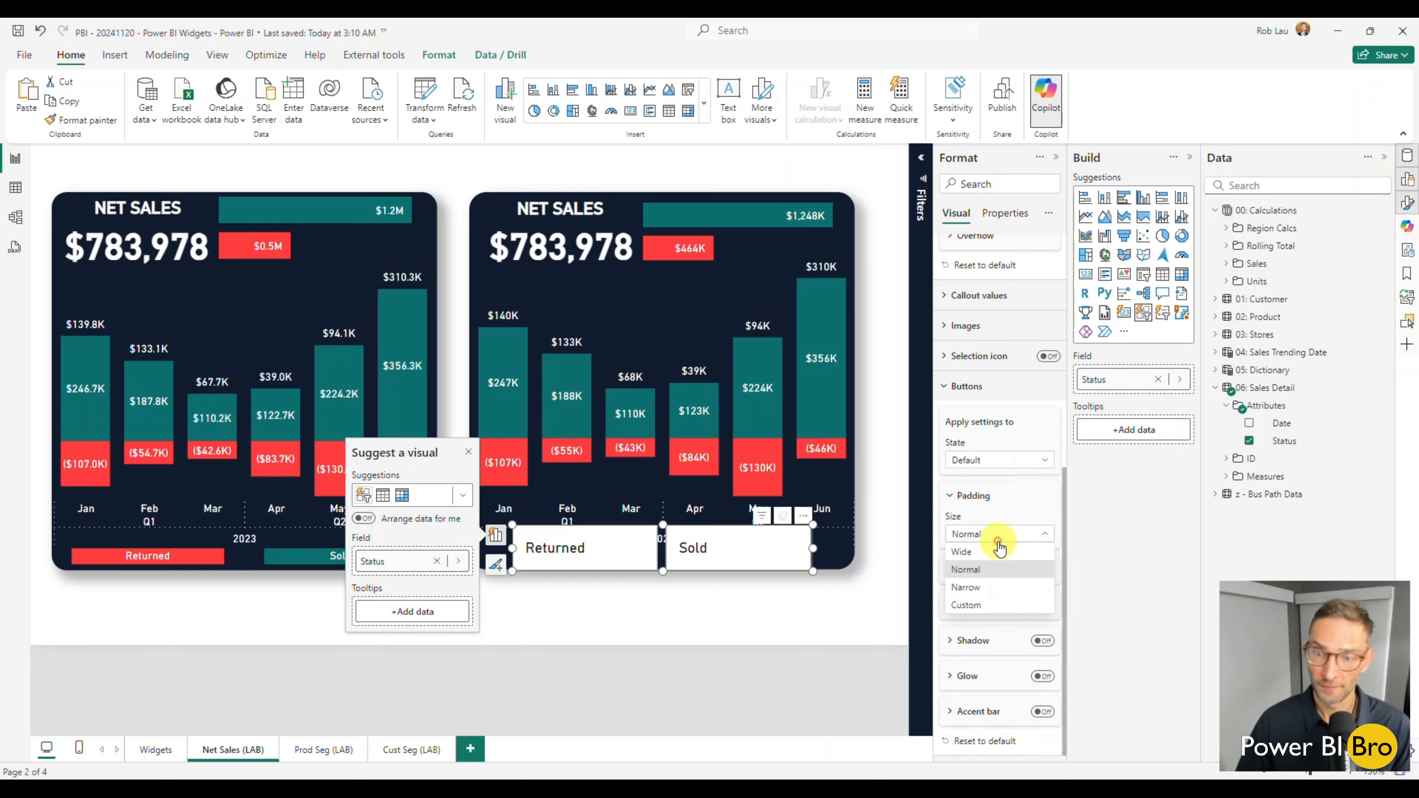
{"action": "left_click", "coordinate": [977, 605]}
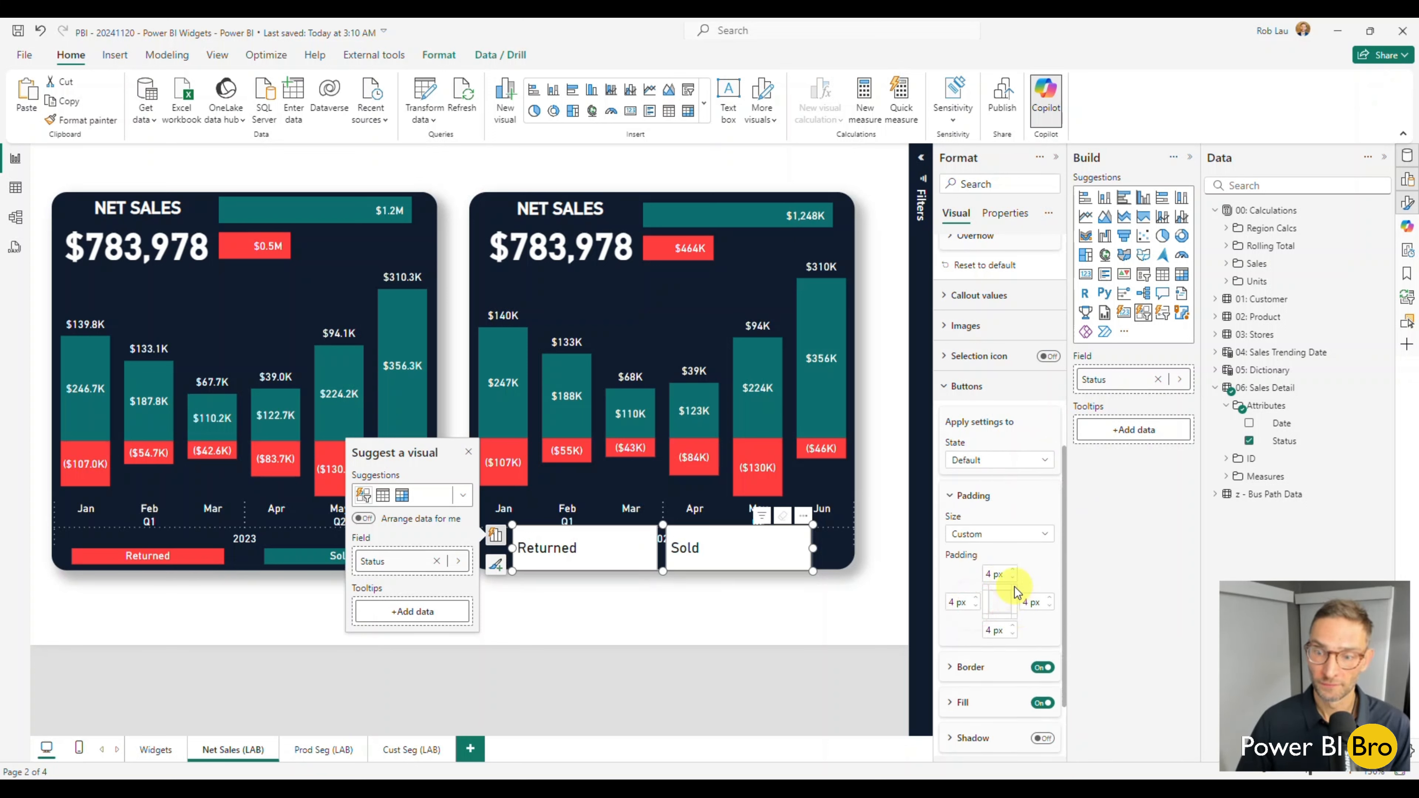
{"action": "left_click", "coordinate": [1013, 634]}
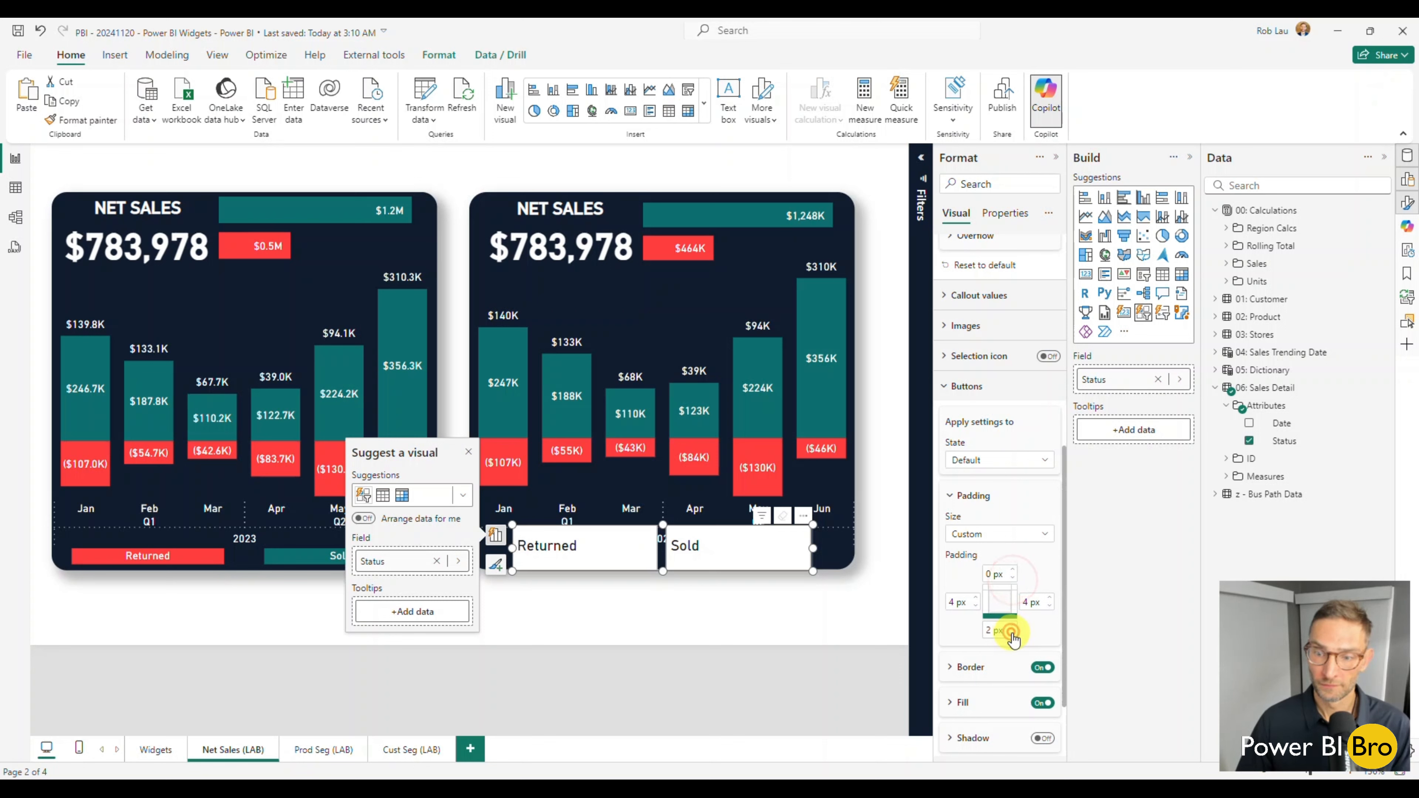
{"action": "left_click", "coordinate": [1012, 634]}
{"action": "left_click", "coordinate": [1013, 634]}
{"action": "left_click", "coordinate": [1012, 634]}
{"action": "left_click", "coordinate": [976, 606]}
{"action": "left_click", "coordinate": [976, 607]}
{"action": "left_click", "coordinate": [976, 606]}
{"action": "left_click", "coordinate": [975, 606]}
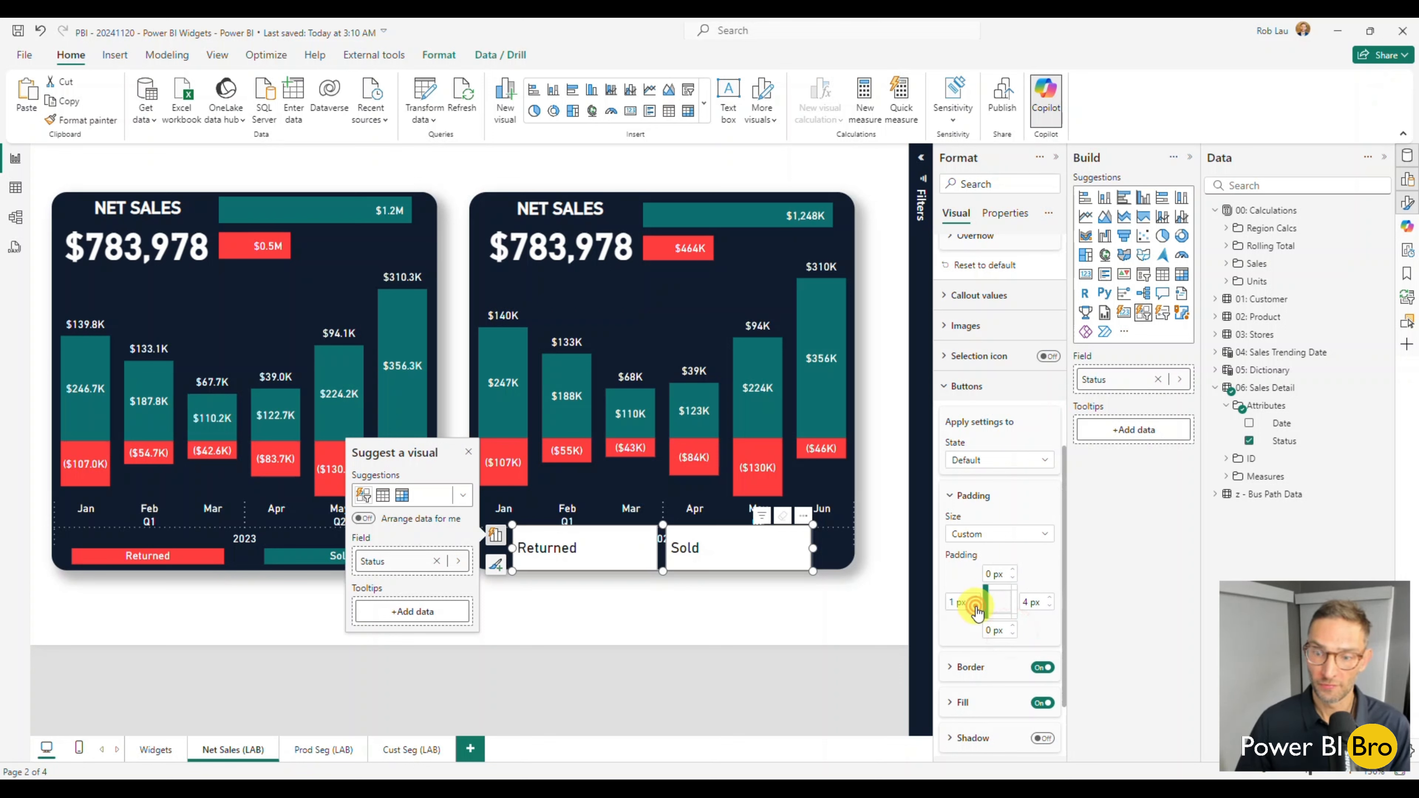
{"action": "left_click", "coordinate": [1051, 607]}
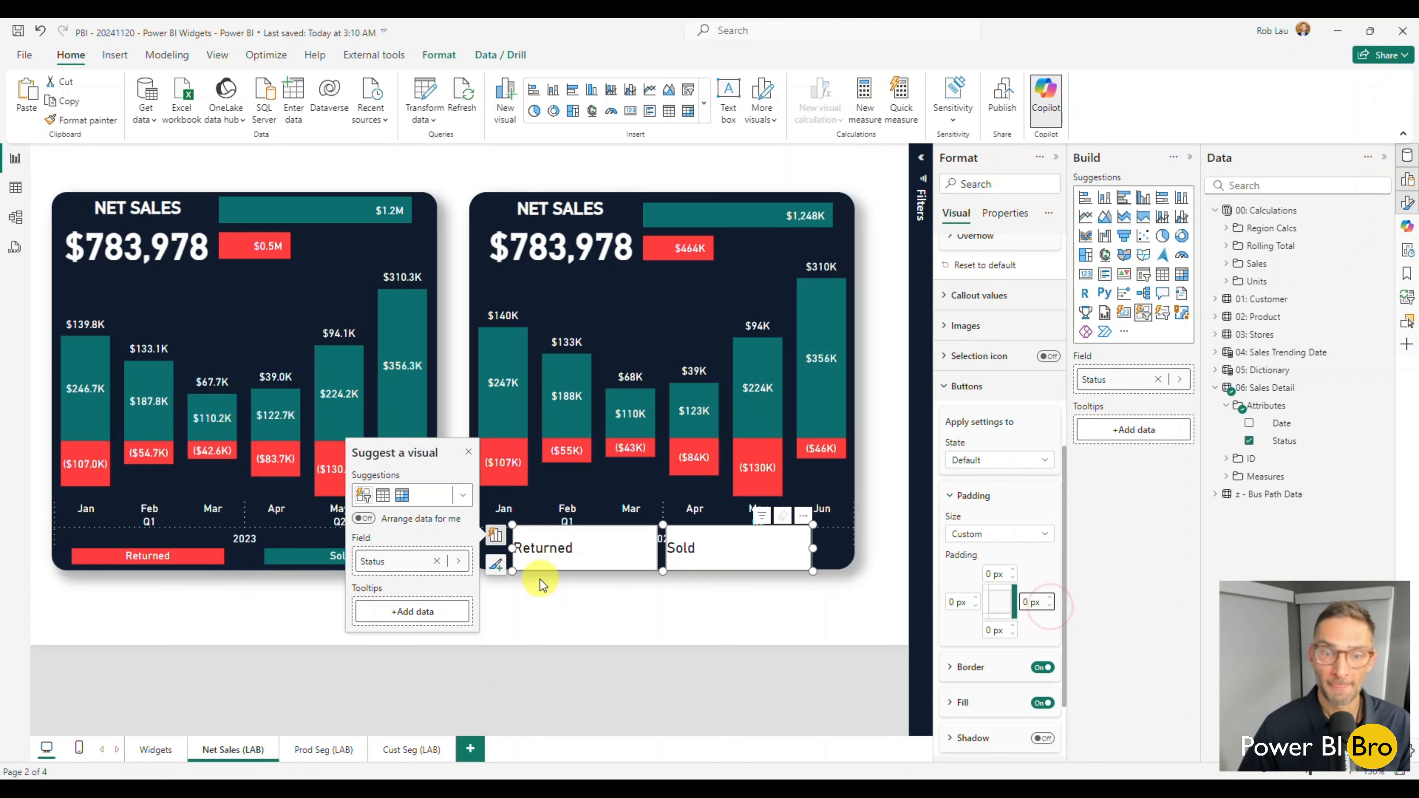
Lower the Status slicer's upper edge to just beneath the chart's 2023 axis label.
{"action": "left_click", "coordinate": [619, 625]}
{"action": "left_click", "coordinate": [660, 541]}
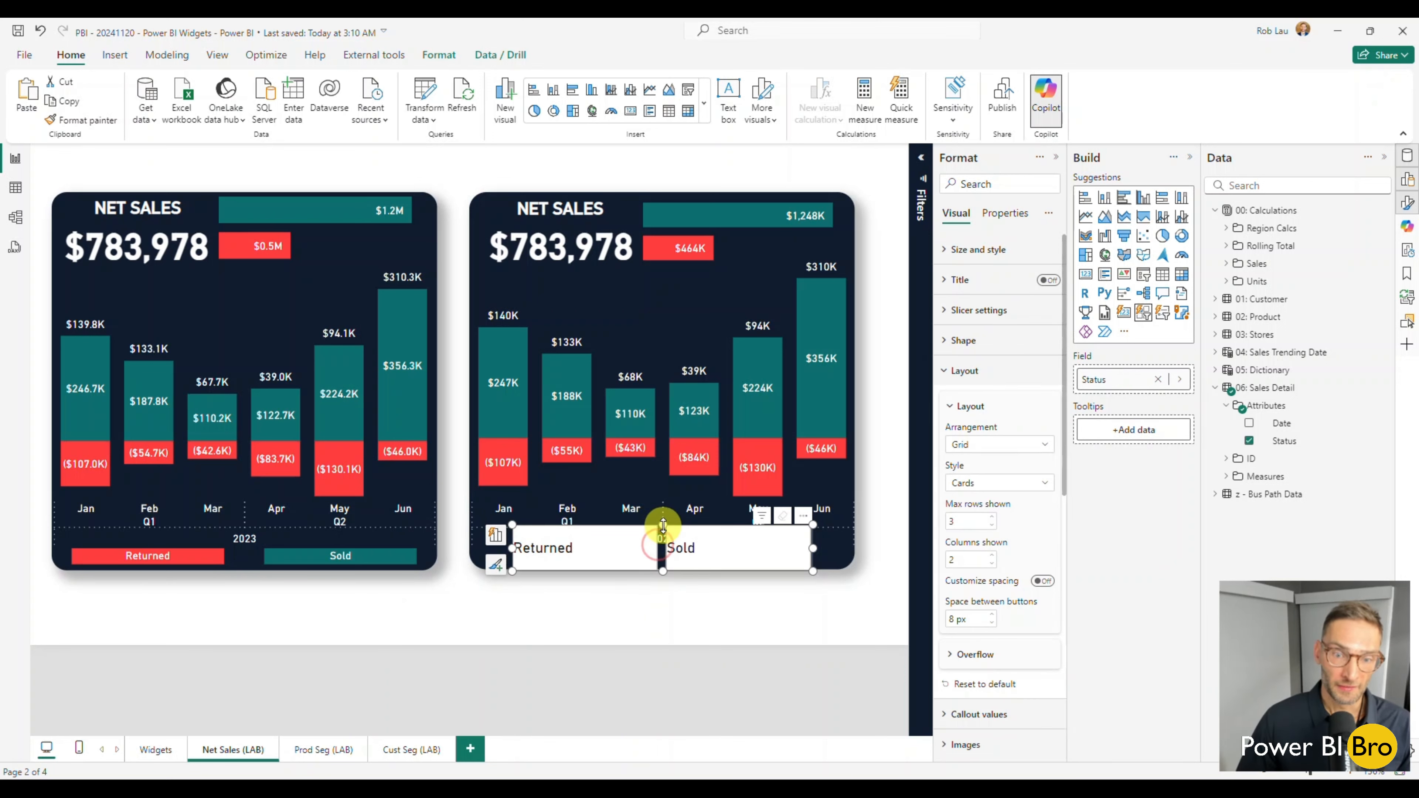
{"action": "left_click_drag", "start_coordinate": [662, 525], "coordinate": [657, 548]}
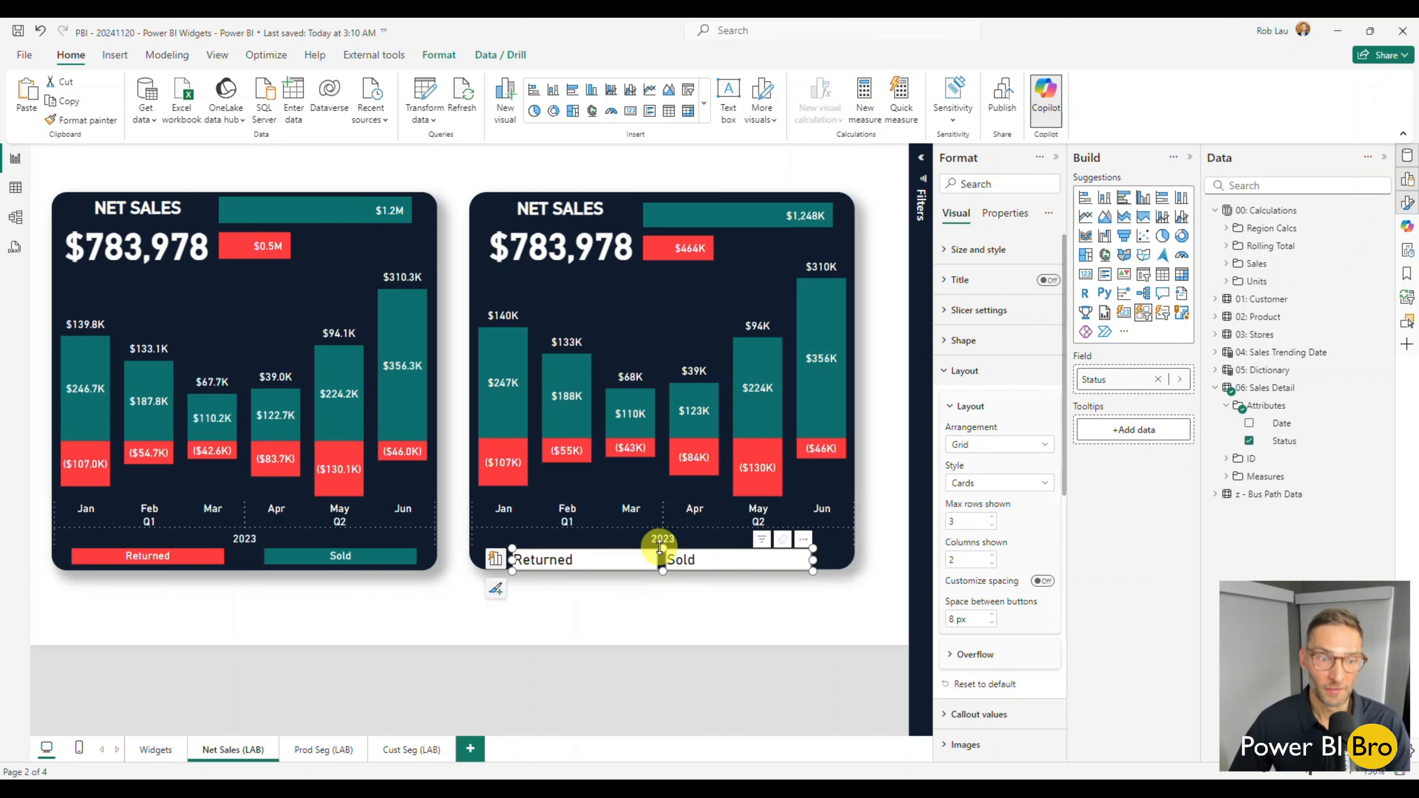
Center the Status slicer's callout values horizontally and set their font size to 8 for the Default state.
{"action": "left_click", "coordinate": [946, 387]}
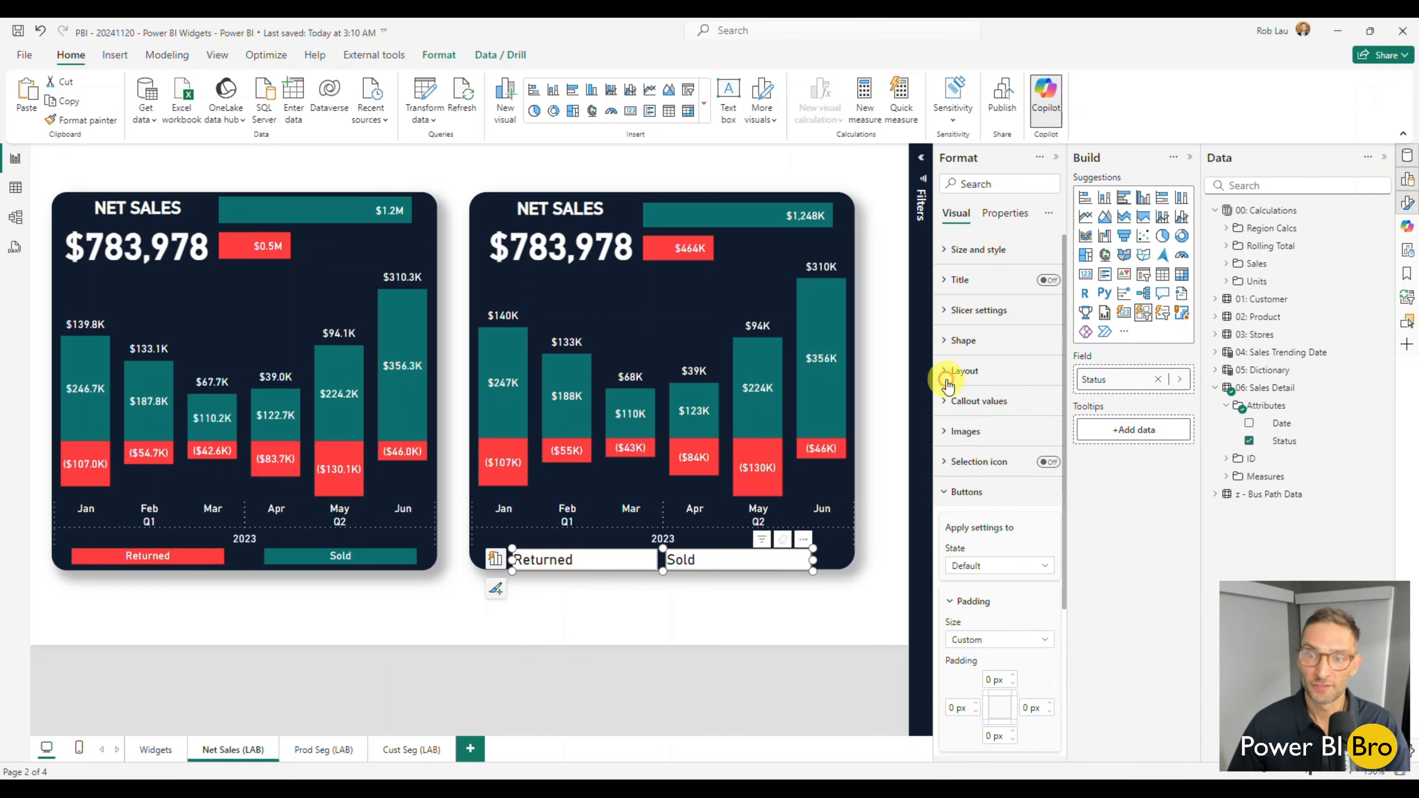
{"action": "left_click", "coordinate": [950, 400]}
{"action": "left_click", "coordinate": [991, 476]}
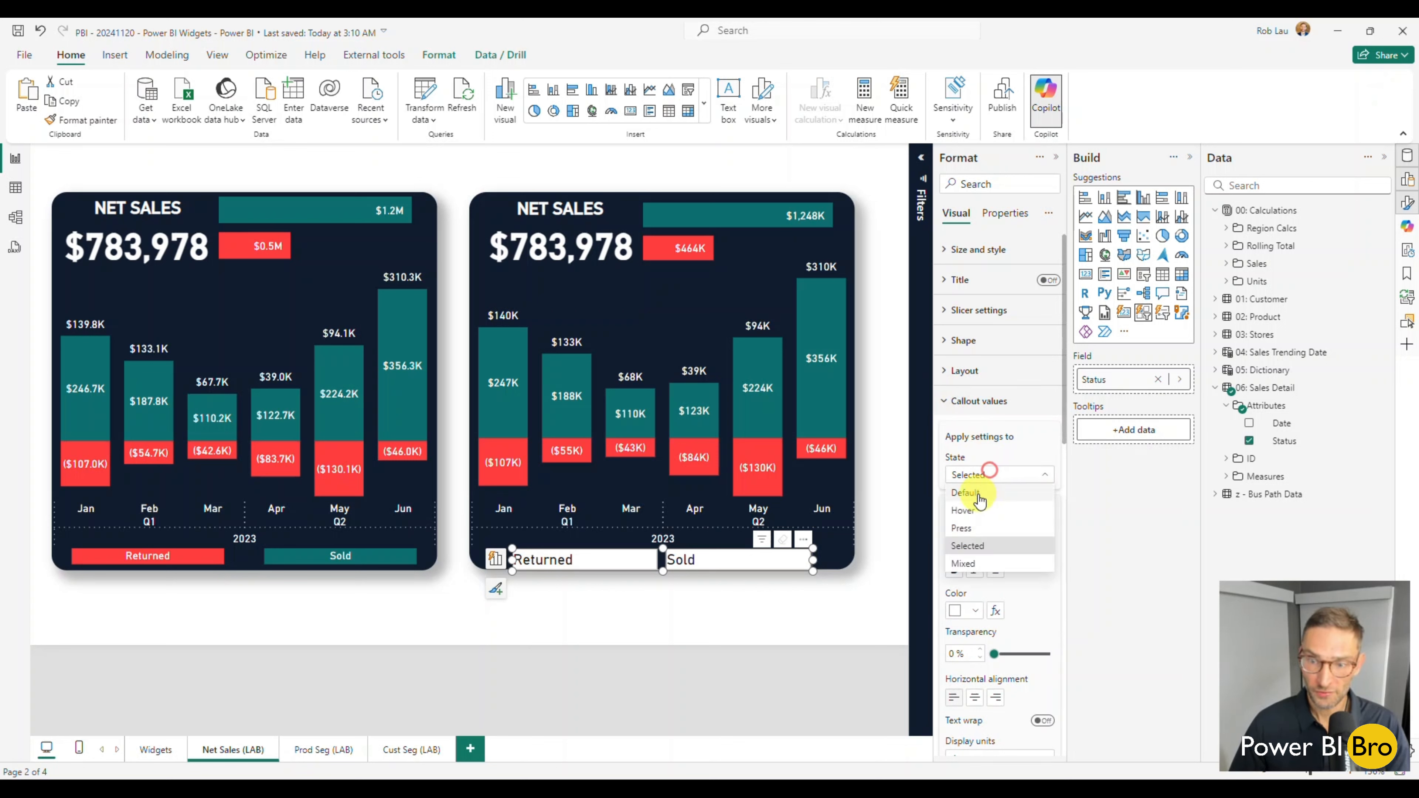
{"action": "left_click", "coordinate": [982, 496]}
{"action": "scroll", "coordinate": [1000, 453], "scroll_direction": "down", "scroll_amount": 1}
{"action": "scroll", "coordinate": [1000, 453], "scroll_direction": "down", "scroll_amount": 1}
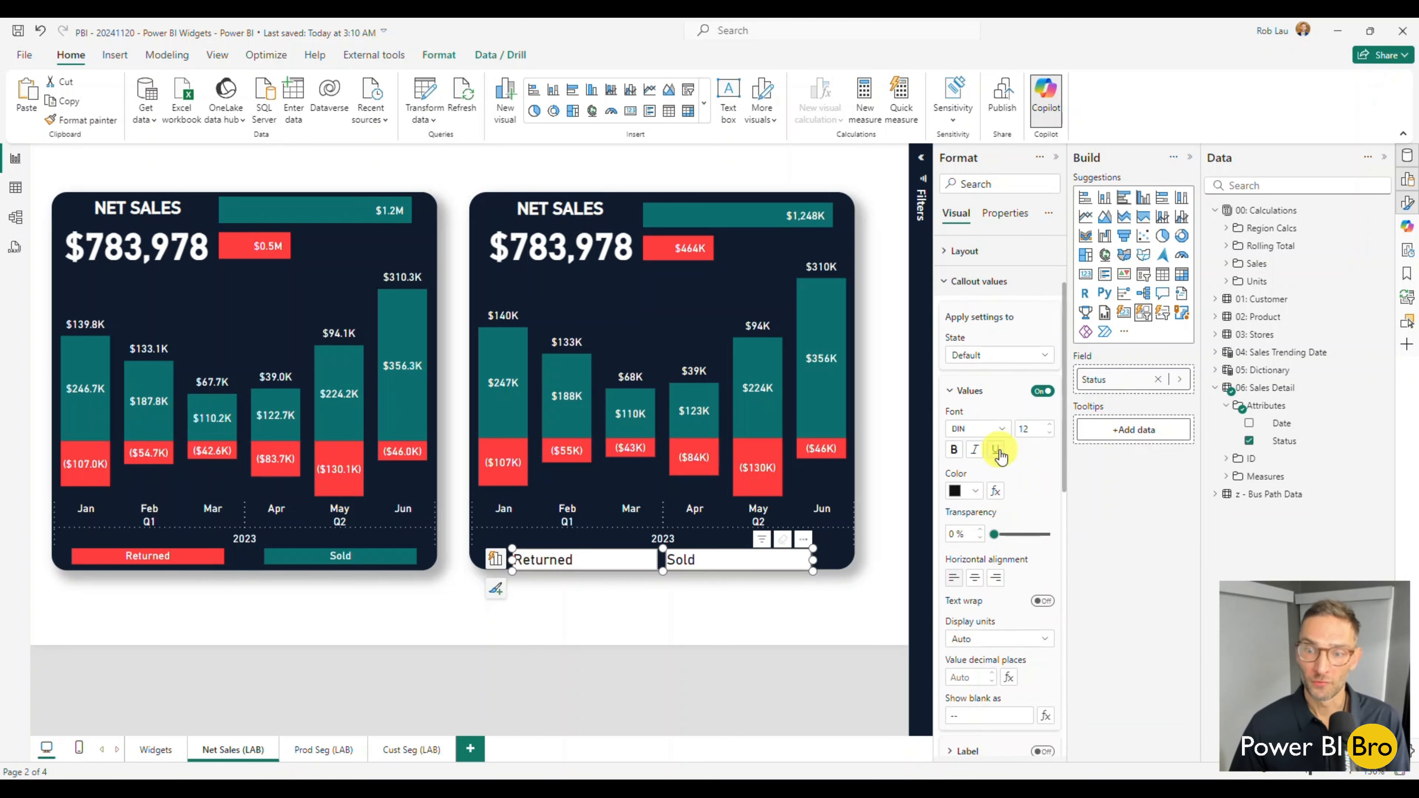
{"action": "left_click", "coordinate": [975, 551]}
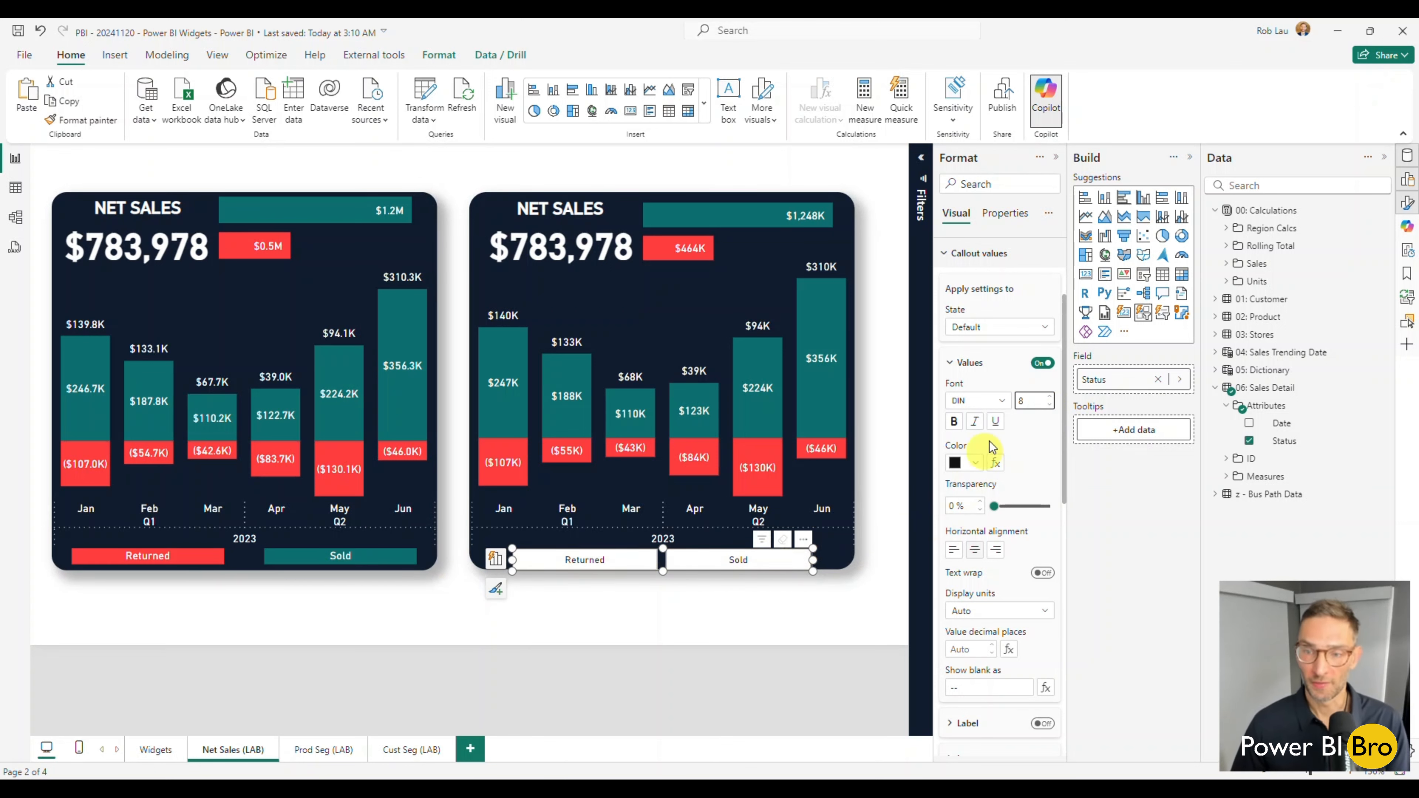
{"action": "left_click", "coordinate": [953, 361]}
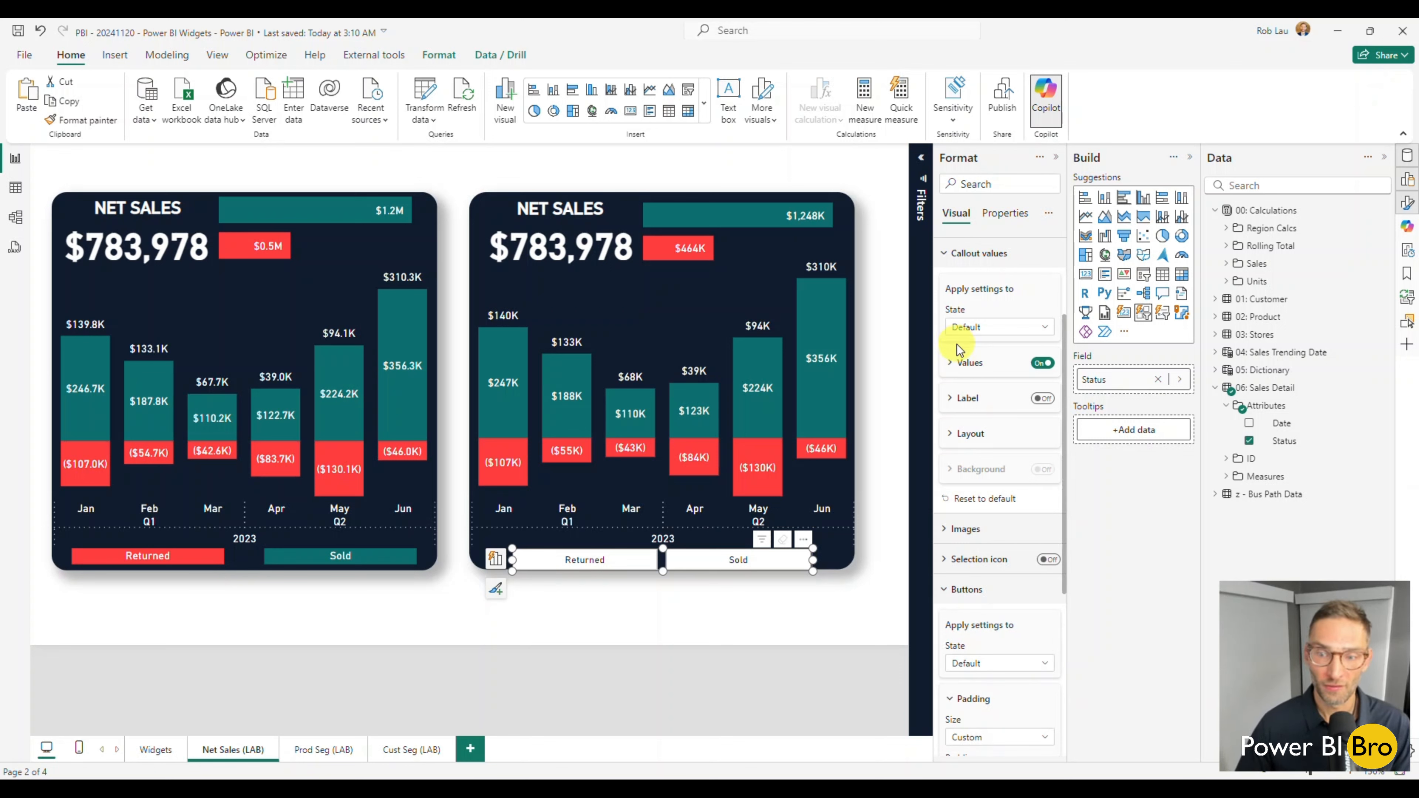
Set the space between the Status slicer's buttons to 39 px and slim the slicer to match the original legend's height.
{"action": "scroll", "coordinate": [961, 391], "scroll_direction": "down", "scroll_amount": 4}
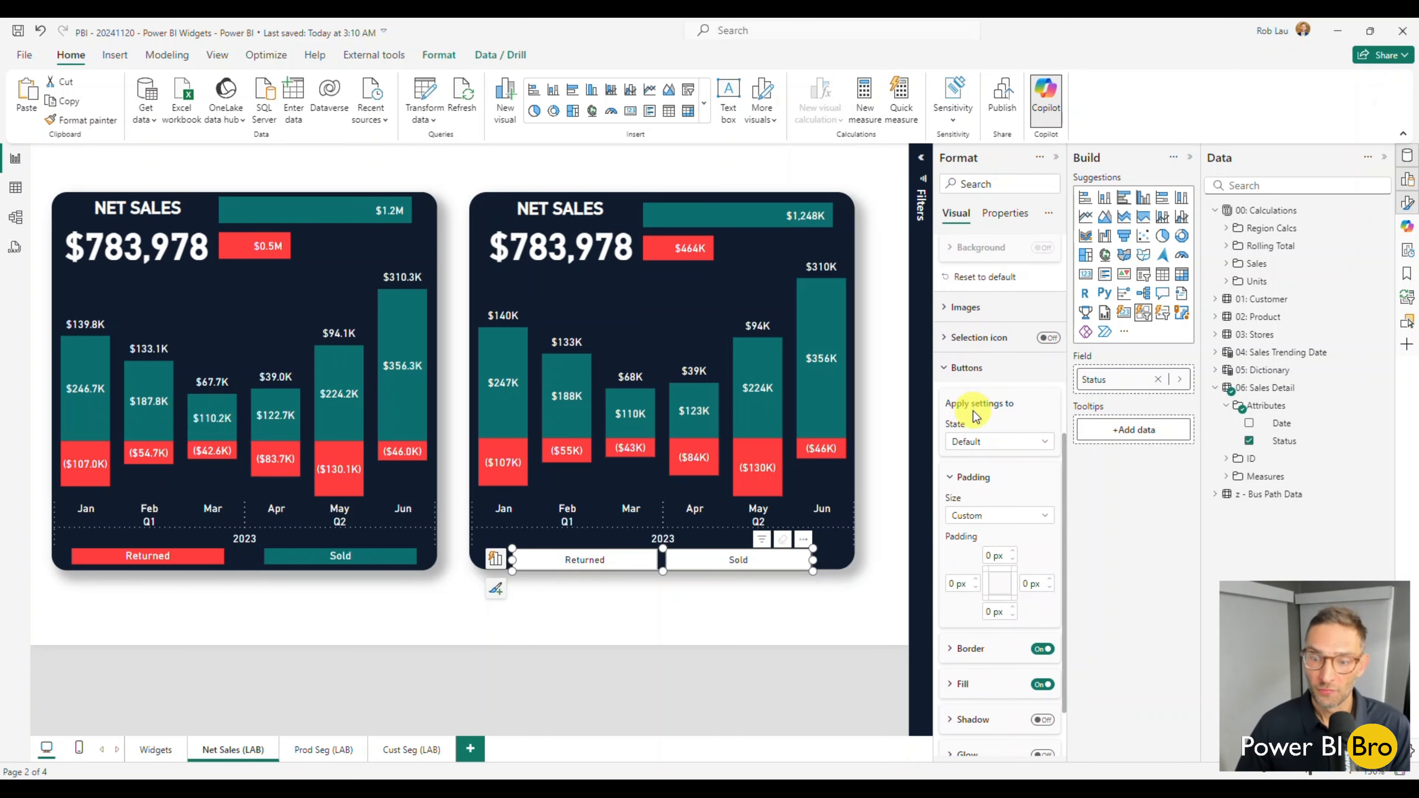
{"action": "scroll", "coordinate": [970, 313], "scroll_direction": "up", "scroll_amount": 7}
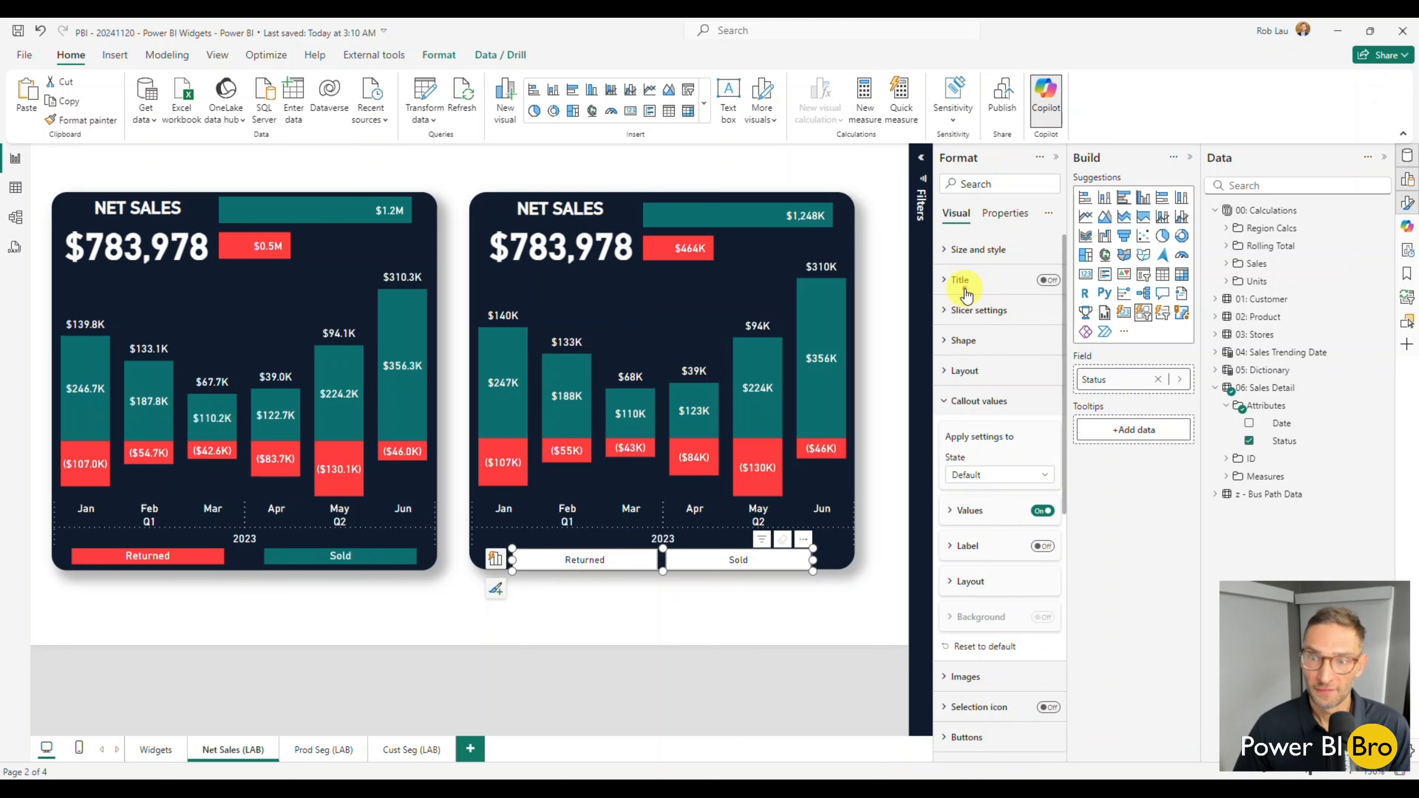
{"action": "left_click", "coordinate": [966, 372]}
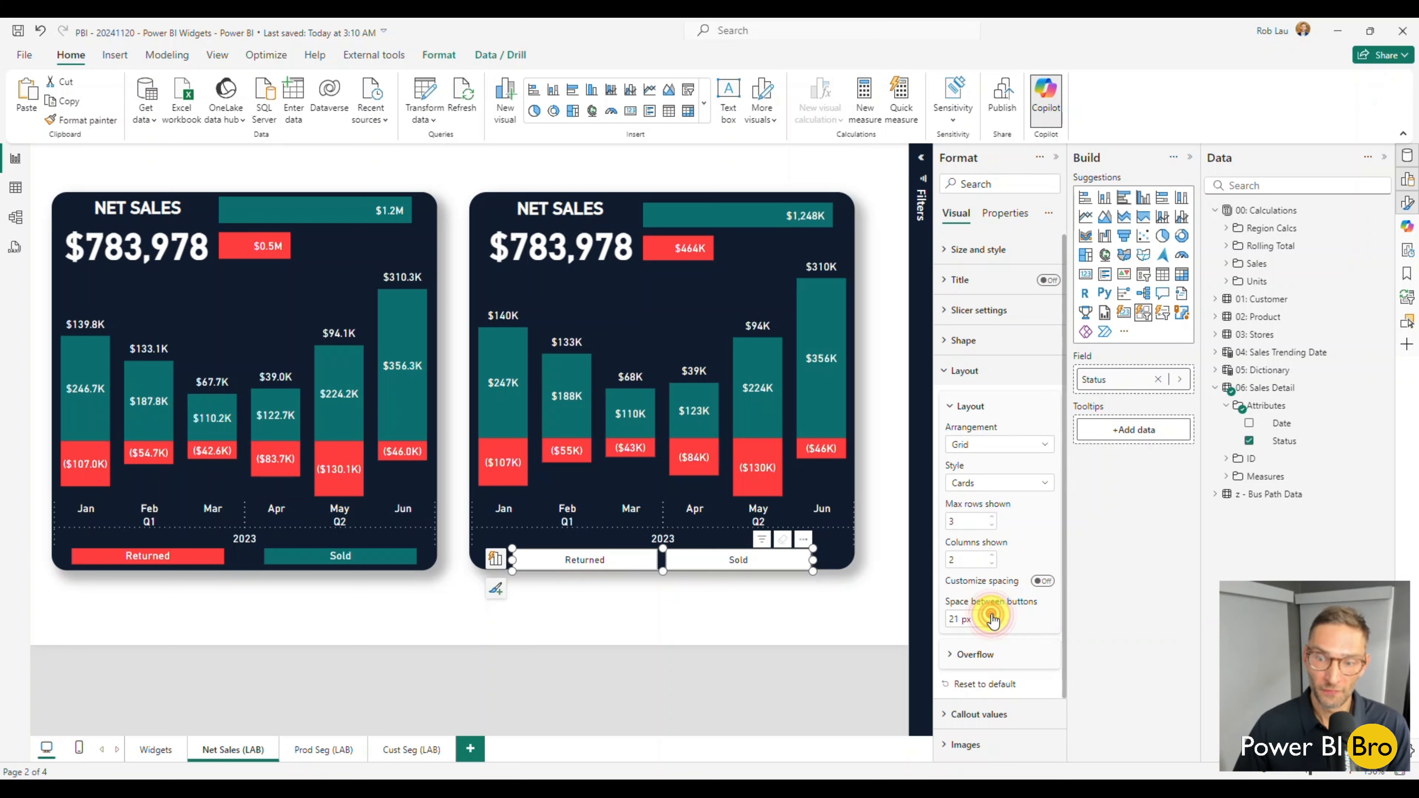
{"action": "left_click", "coordinate": [992, 615]}
{"action": "left_click", "coordinate": [992, 615]}
{"action": "left_click", "coordinate": [992, 615]}
{"action": "left_click", "coordinate": [992, 615]}
{"action": "left_click", "coordinate": [992, 615]}
{"action": "left_click", "coordinate": [992, 615]}
{"action": "left_click", "coordinate": [992, 615]}
{"action": "left_click", "coordinate": [992, 615]}
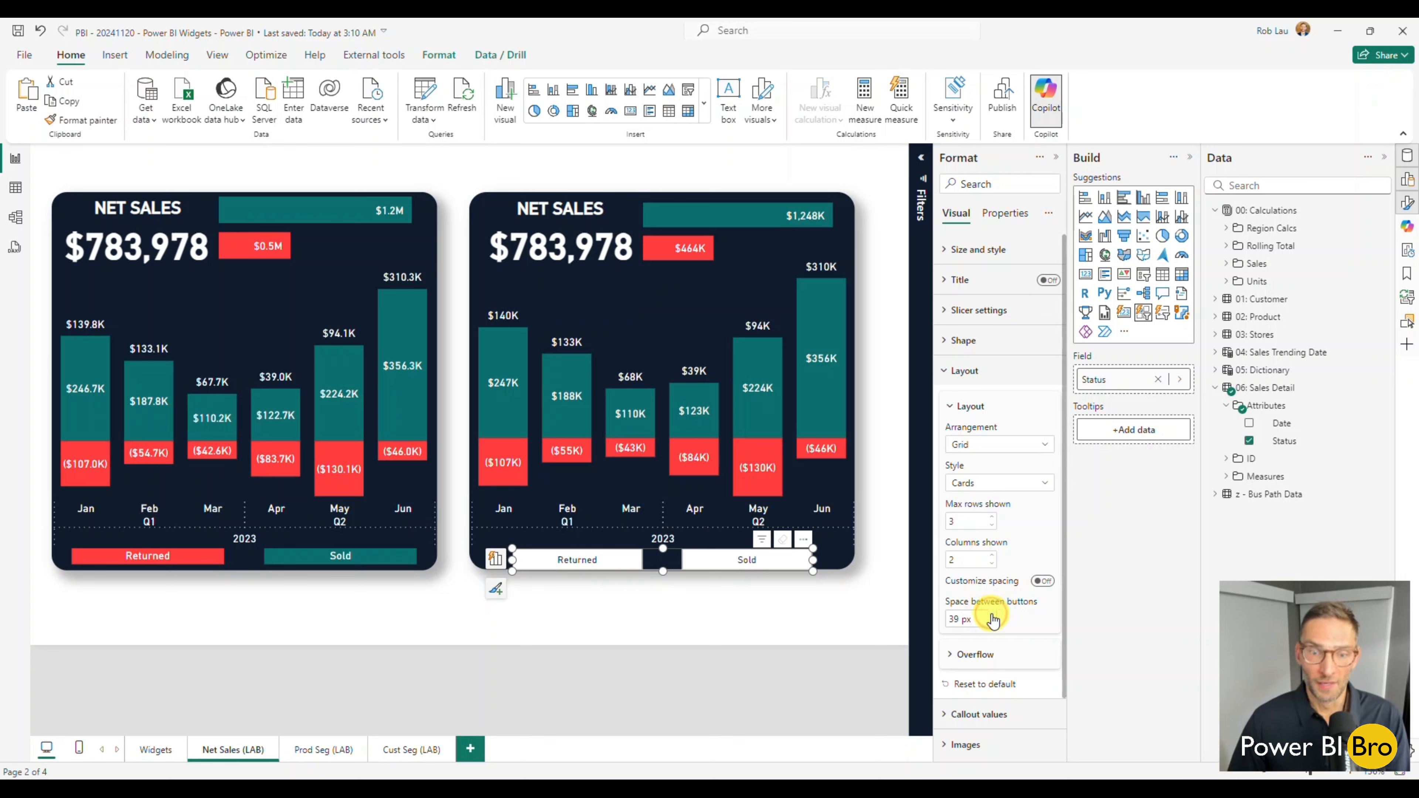
{"action": "left_click_drag", "start_coordinate": [666, 556], "coordinate": [663, 548]}
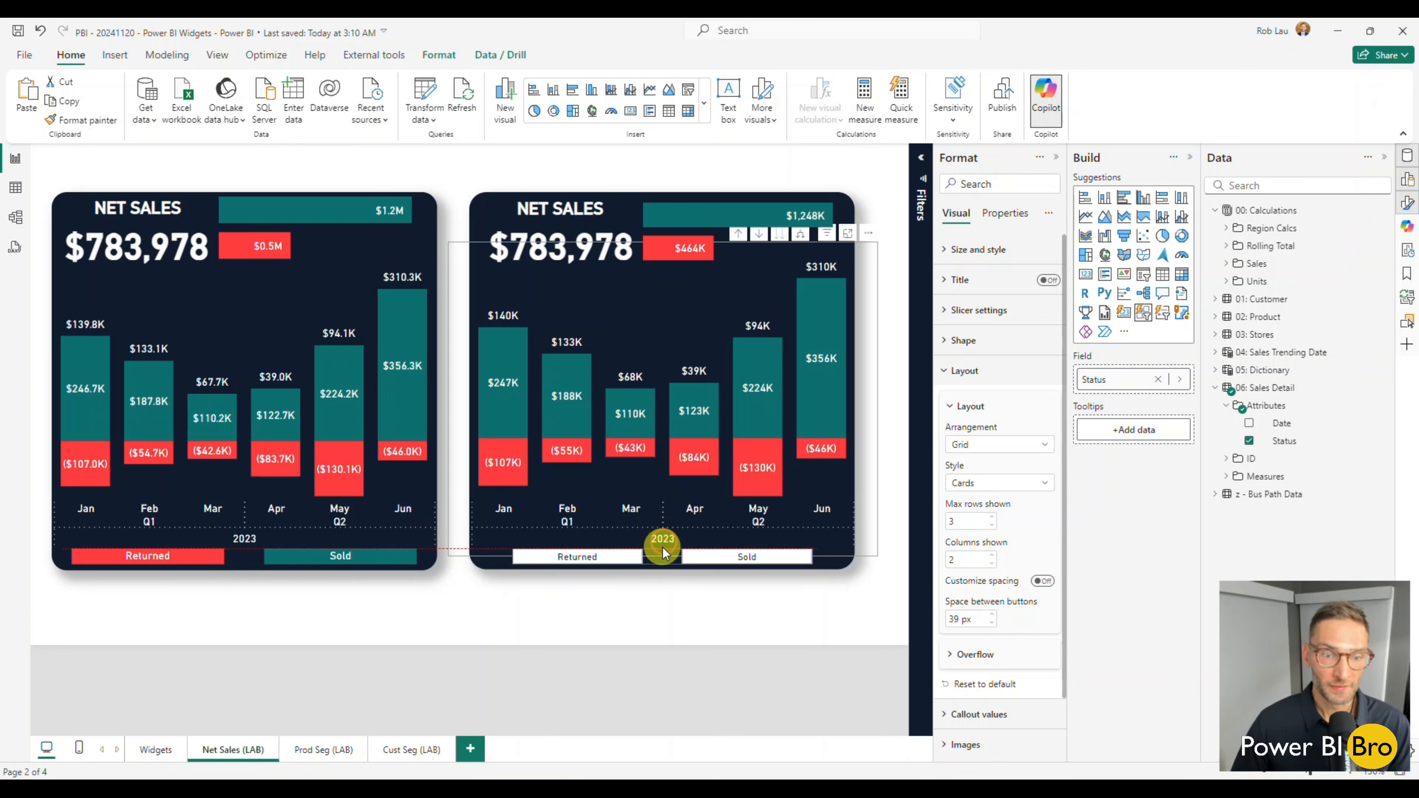
{"action": "left_click", "coordinate": [743, 630]}
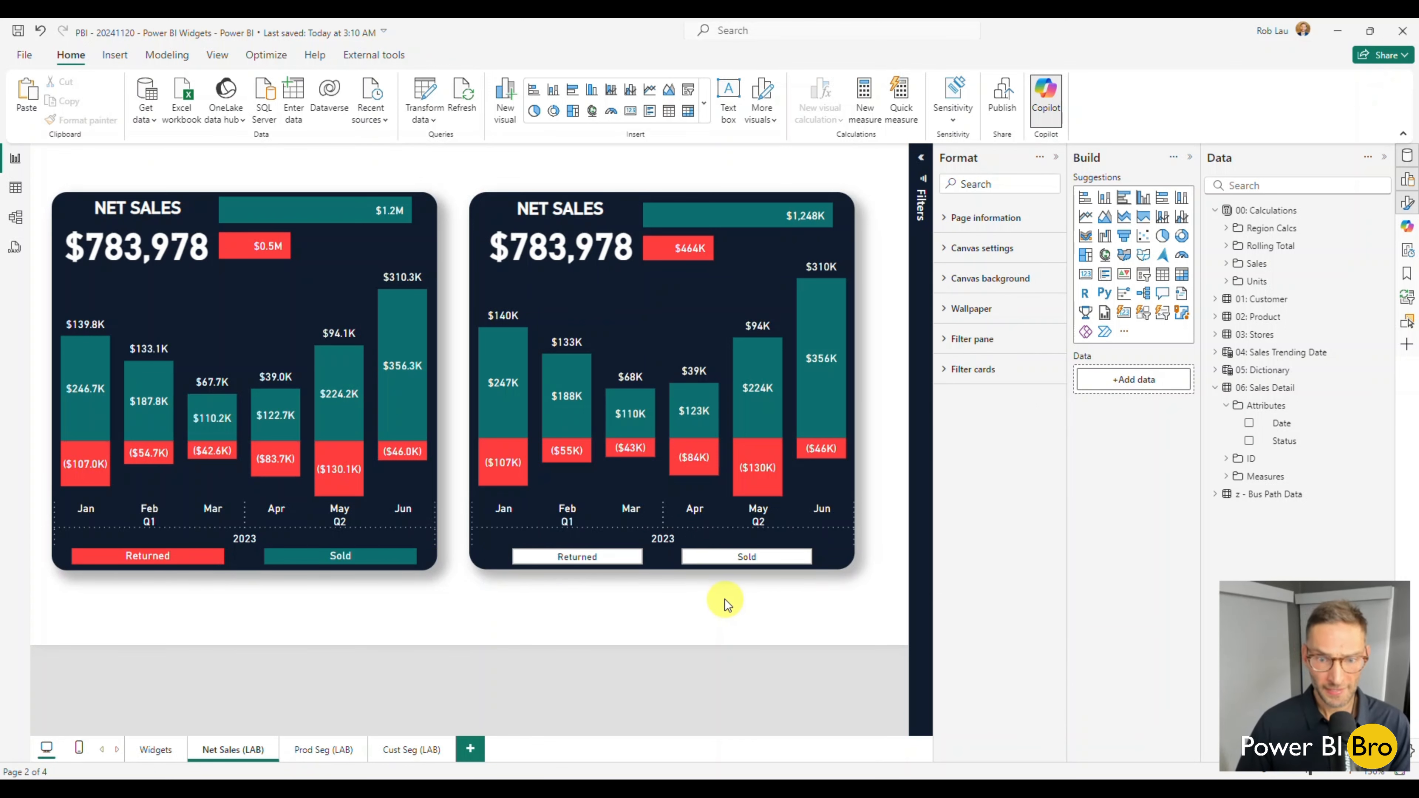
Test the Status slicer by filtering on Returned and on Sold, clear the selection, and deselect the slicer.
{"action": "left_click", "coordinate": [603, 558]}
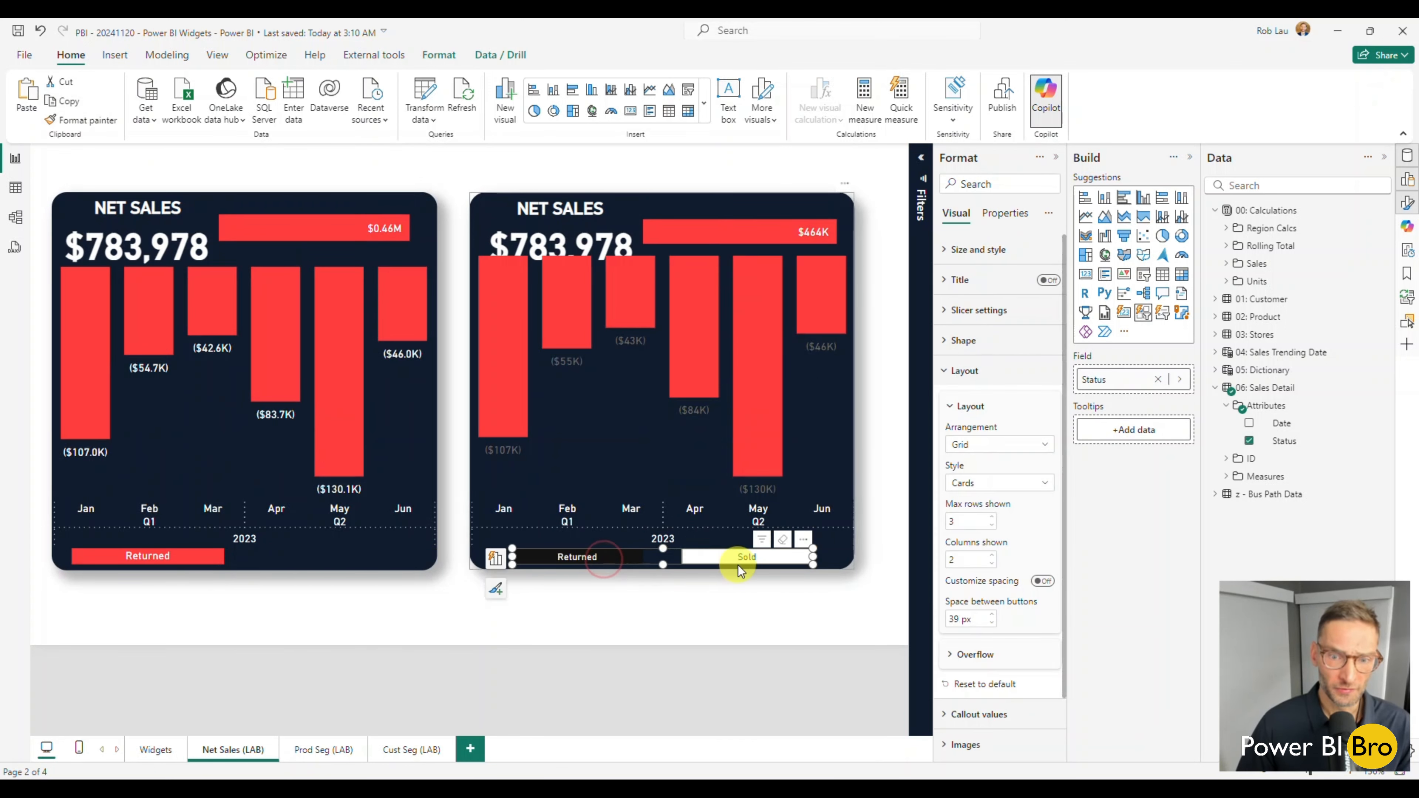
{"action": "left_click", "coordinate": [739, 565]}
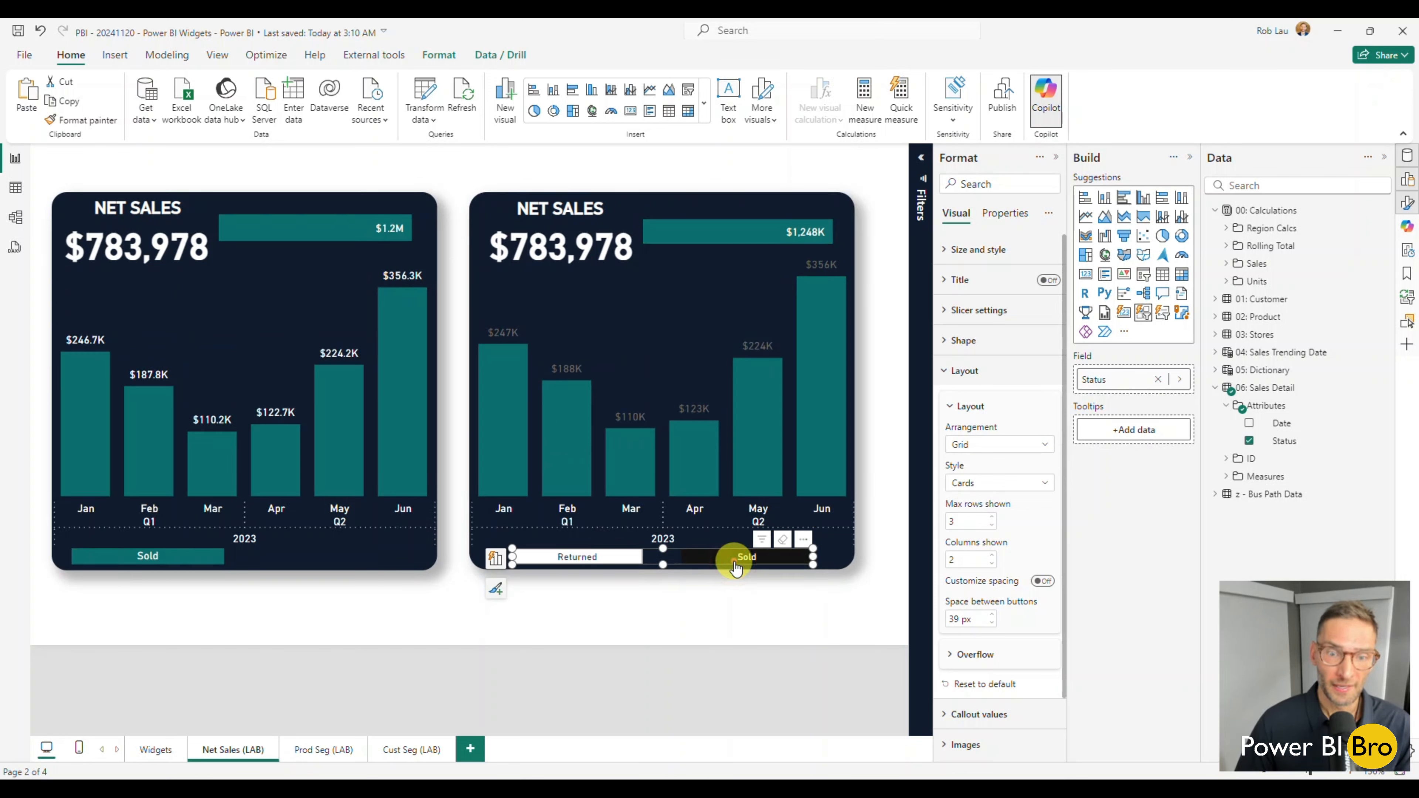
{"action": "left_click", "coordinate": [735, 566]}
{"action": "left_click", "coordinate": [673, 621]}
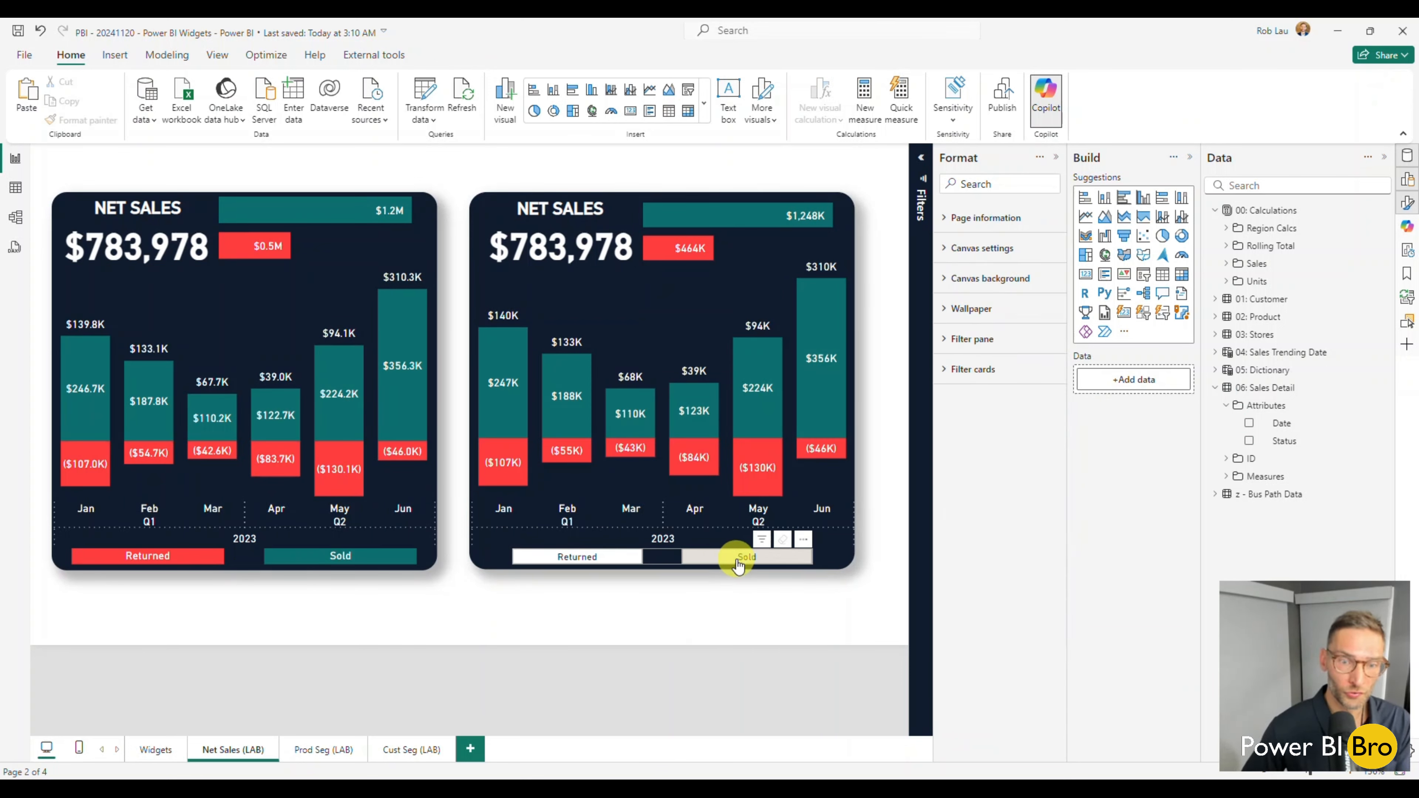
Turn off the border on the Status slicer's buttons for the Default state.
{"action": "left_click", "coordinate": [670, 558]}
{"action": "left_click", "coordinate": [965, 372]}
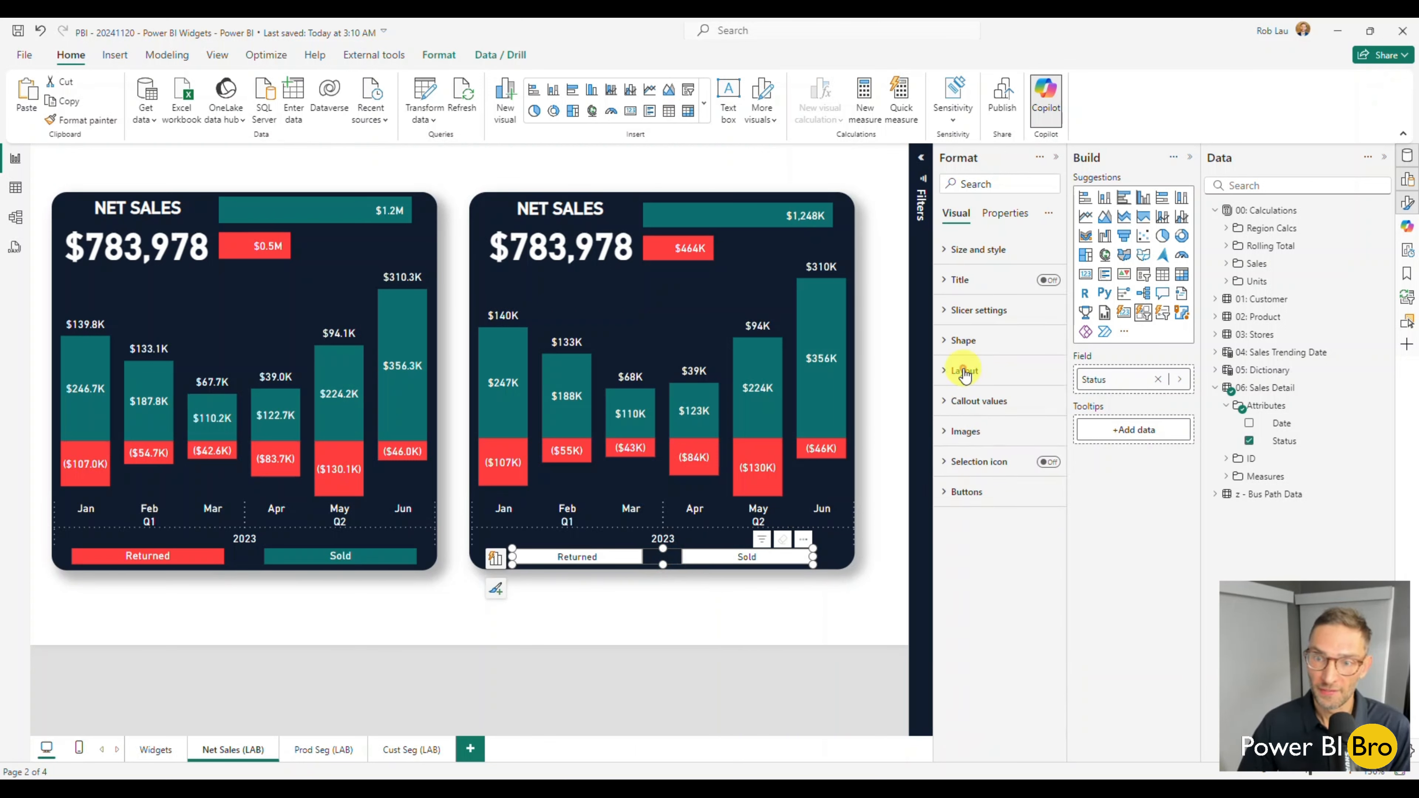
{"action": "left_click", "coordinate": [967, 492]}
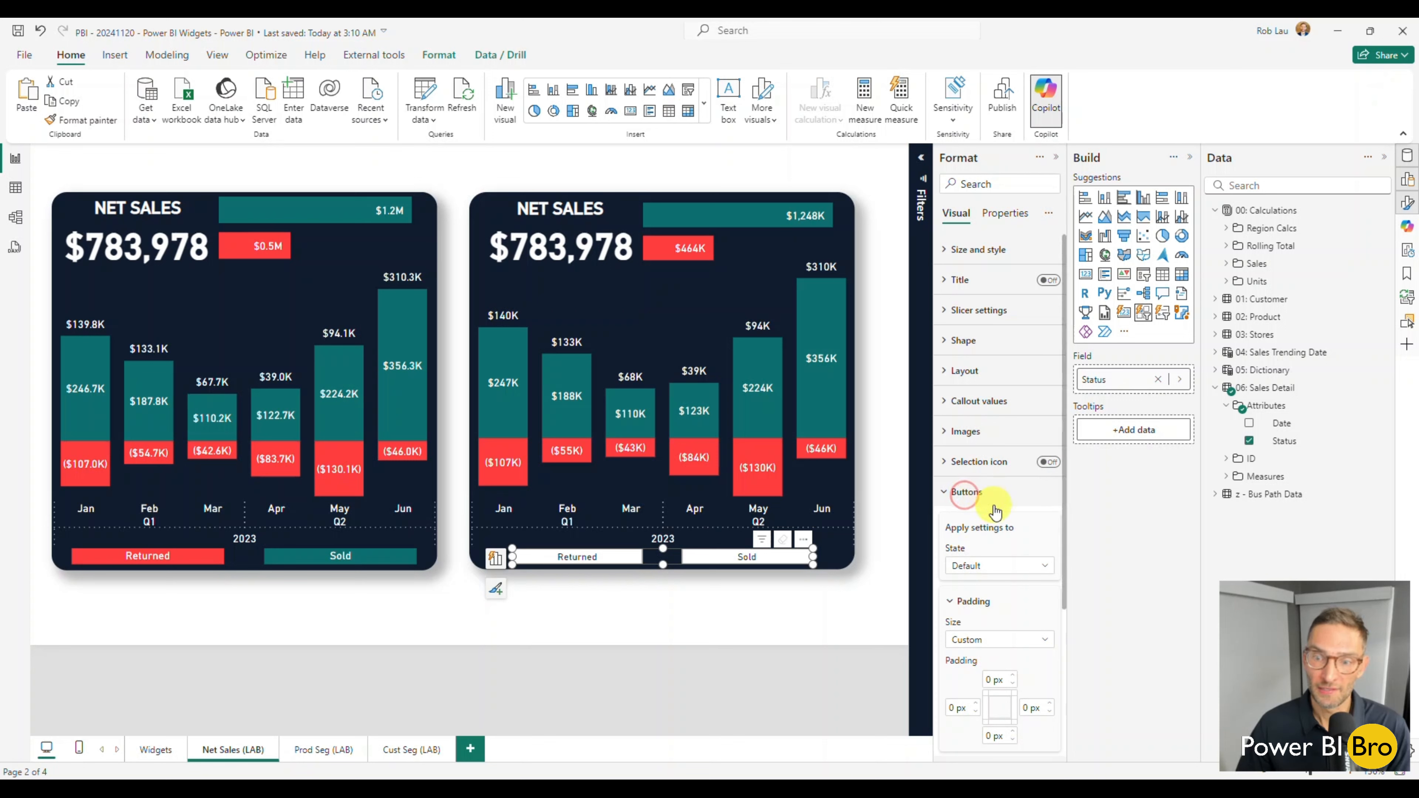
{"action": "scroll", "coordinate": [1005, 548], "scroll_direction": "down", "scroll_amount": 3}
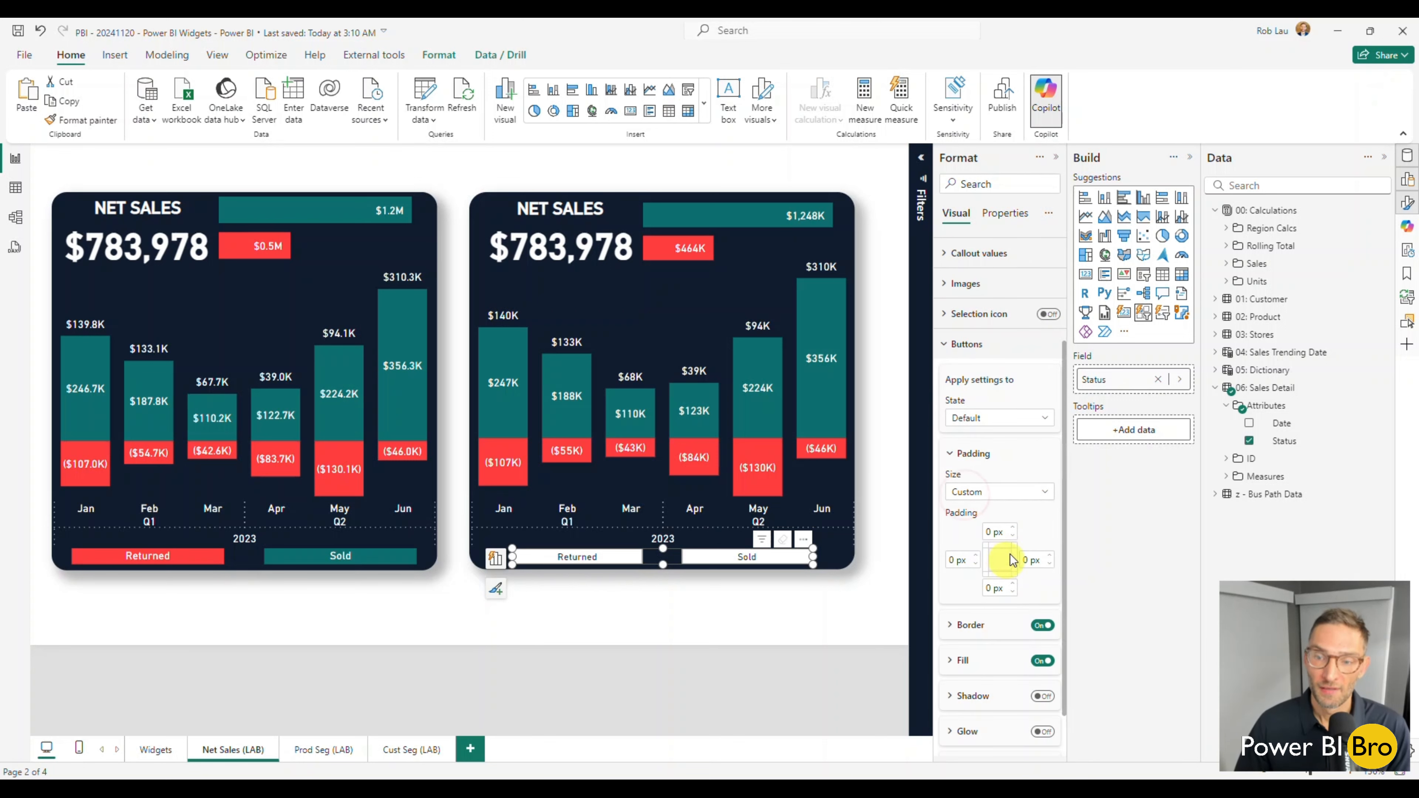
{"action": "left_click", "coordinate": [1026, 425]}
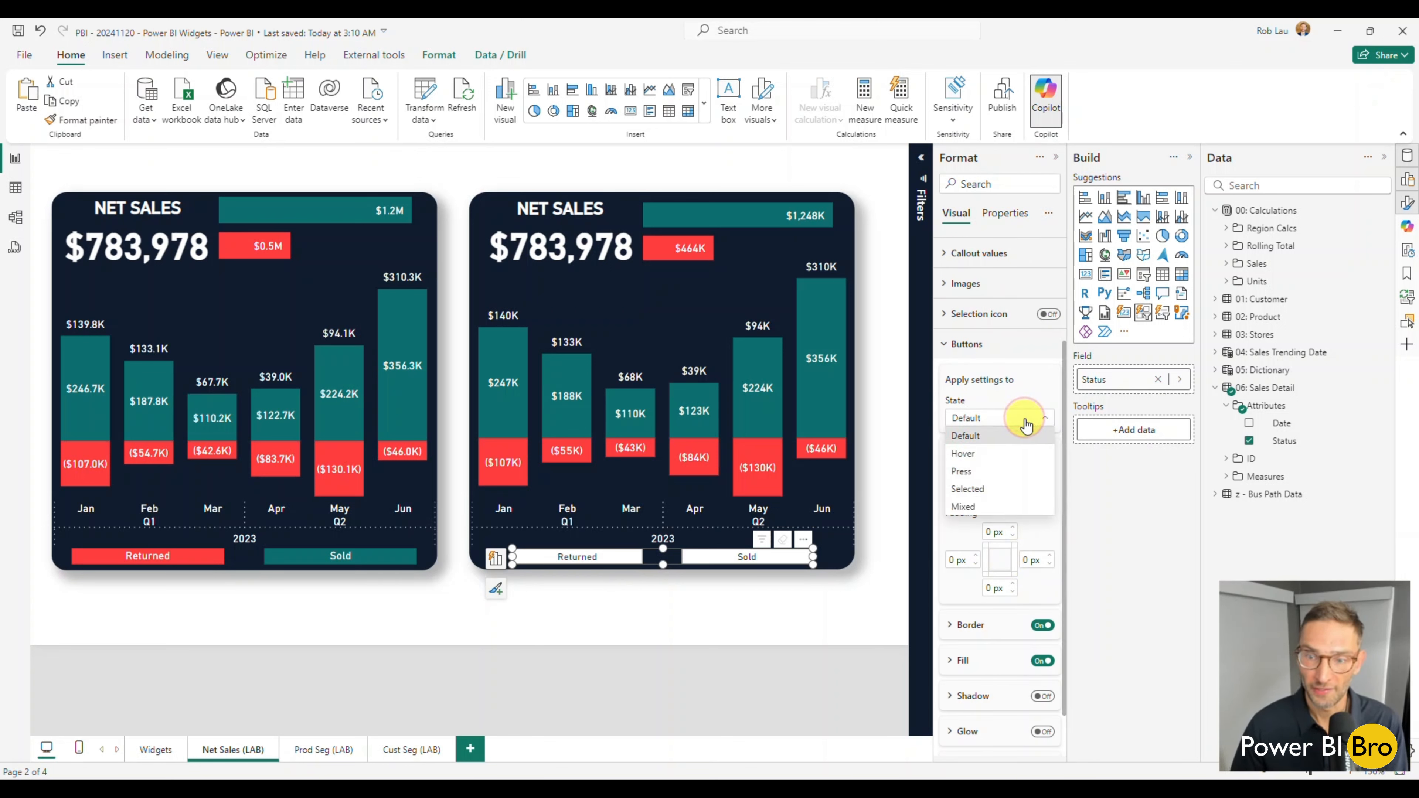
{"action": "left_click", "coordinate": [1023, 400]}
{"action": "scroll", "coordinate": [1020, 392], "scroll_direction": "down", "scroll_amount": 1}
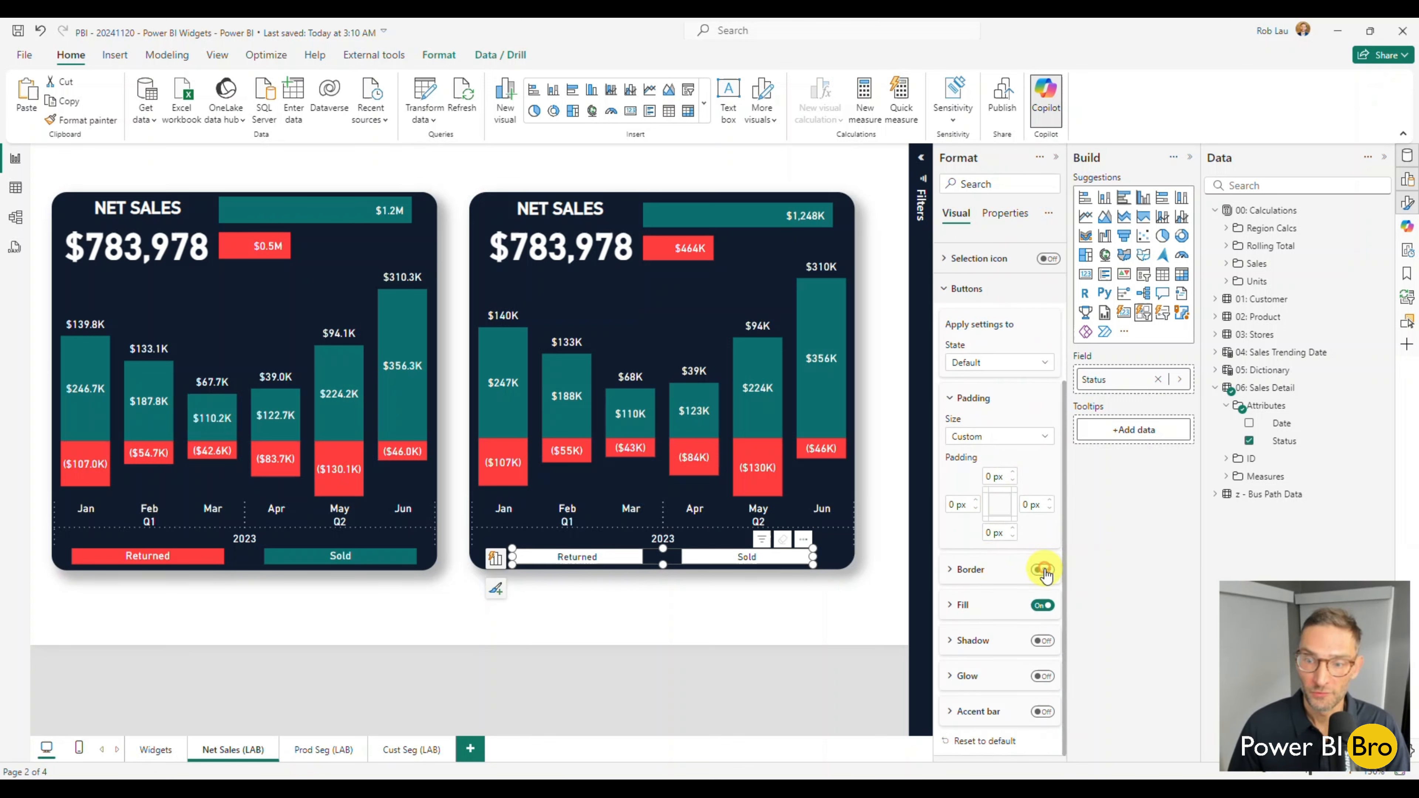
Set up rules-based conditional formatting for the Status slicer's button fill color, based on the Sales Adj measure.
{"action": "left_click", "coordinate": [978, 598]}
{"action": "scroll", "coordinate": [984, 590], "scroll_direction": "down", "scroll_amount": 1}
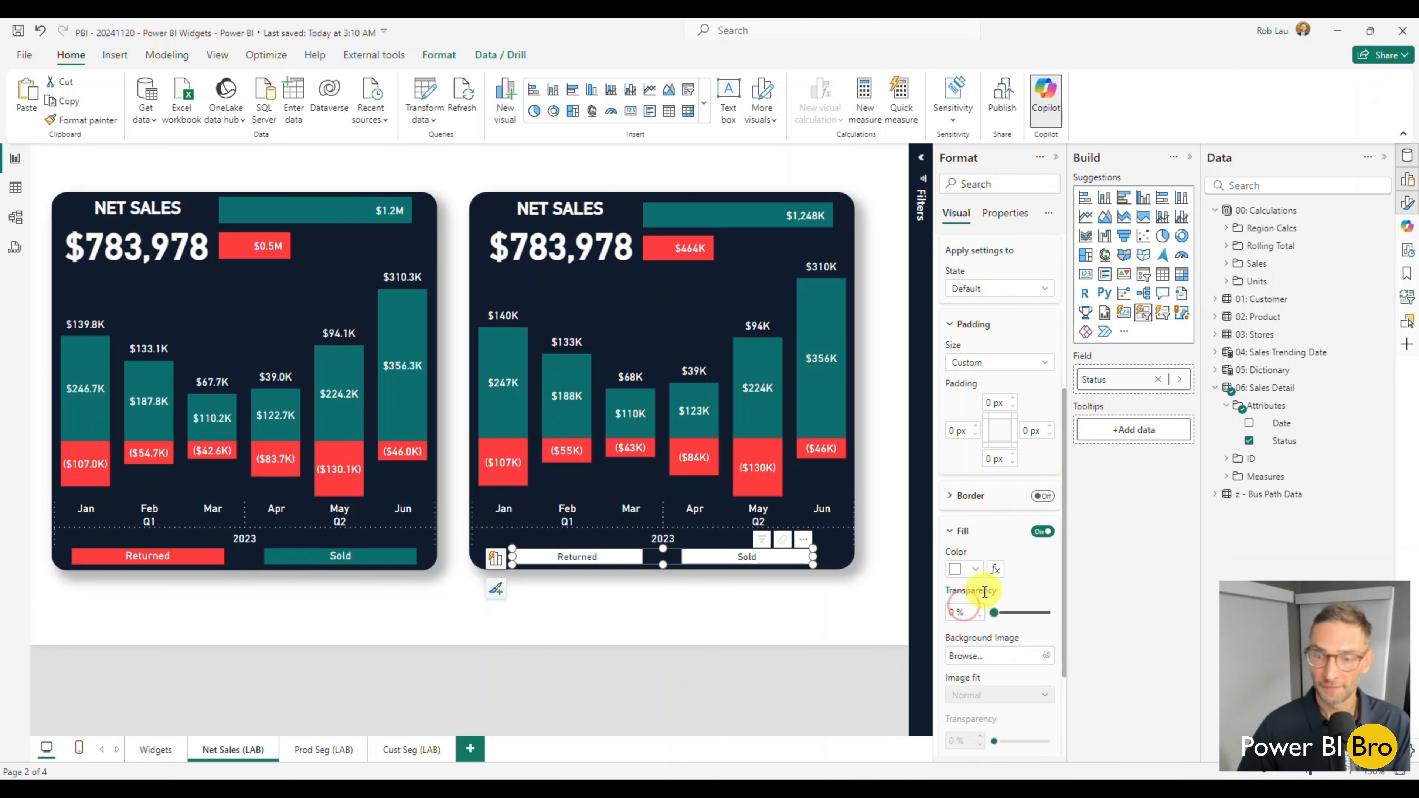
{"action": "left_click", "coordinate": [996, 570]}
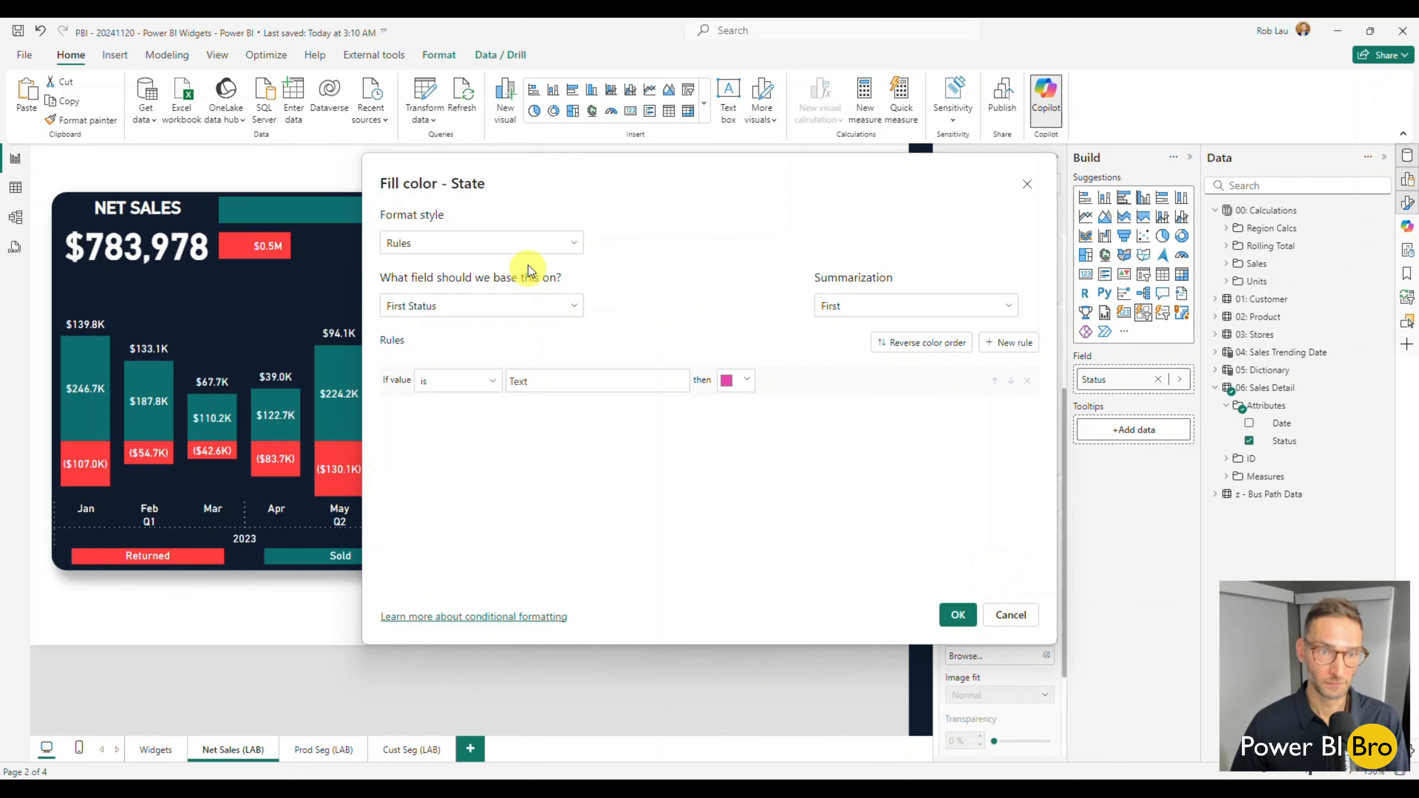
{"action": "left_click", "coordinate": [567, 305]}
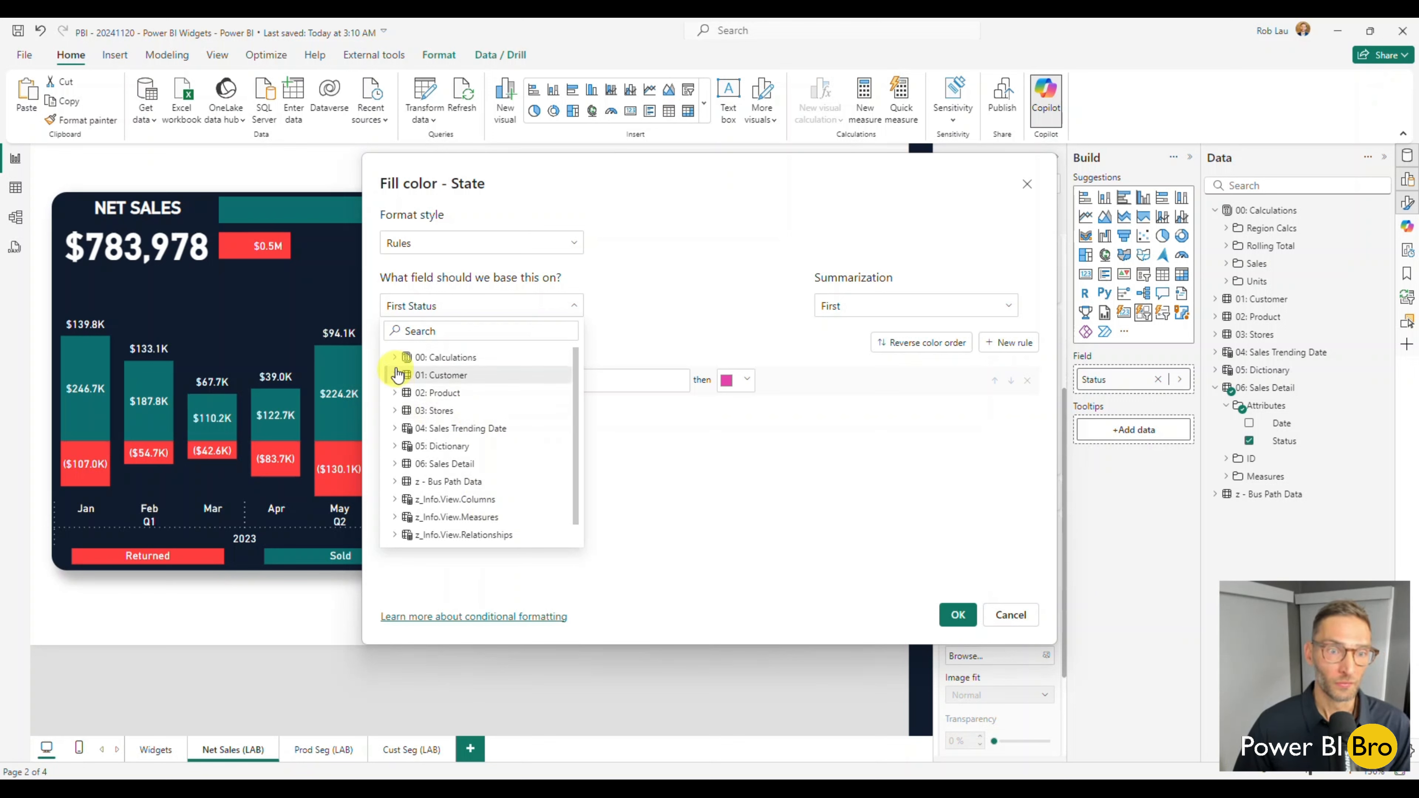
{"action": "left_click", "coordinate": [394, 357]}
{"action": "left_click", "coordinate": [407, 446]}
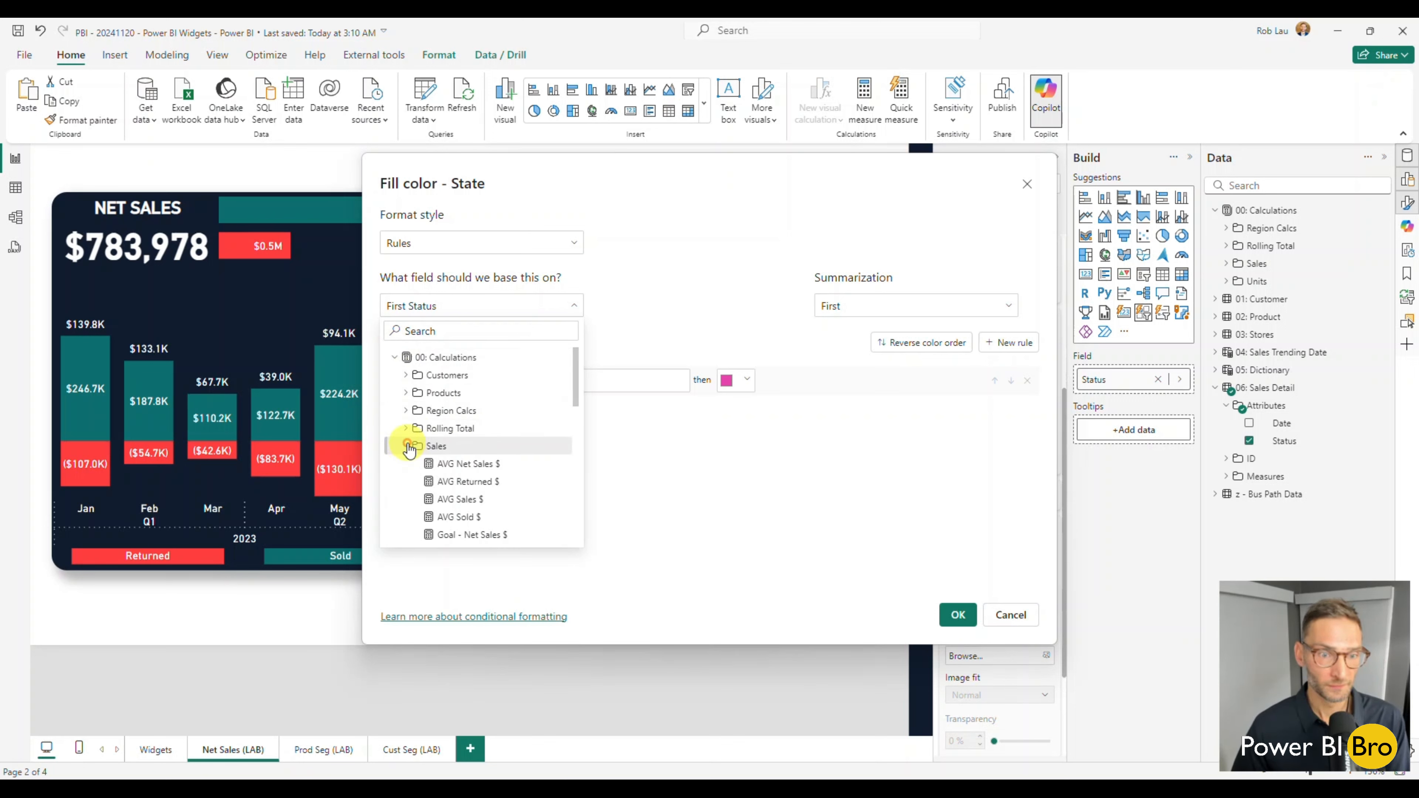
{"action": "scroll", "coordinate": [503, 447], "scroll_direction": "down", "scroll_amount": 10}
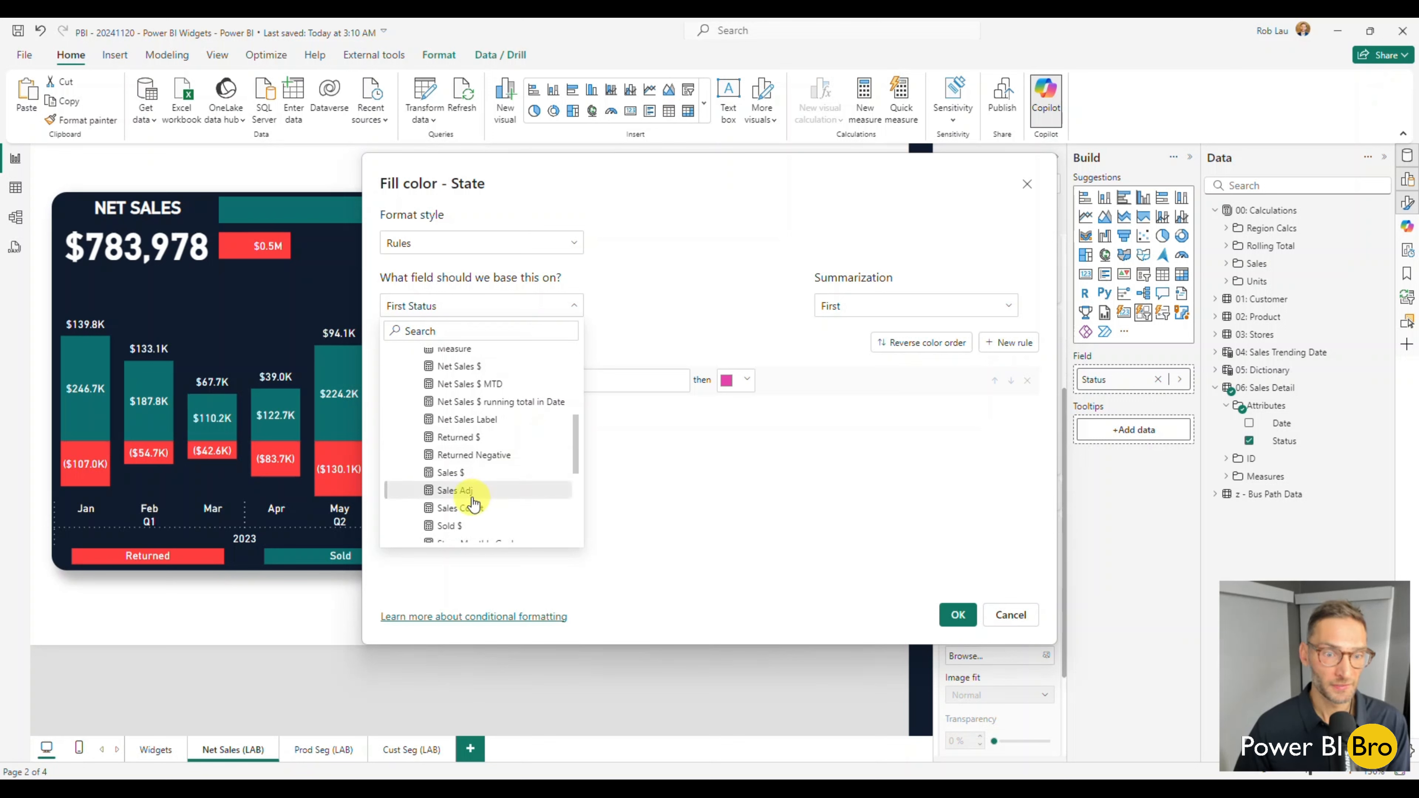
{"action": "left_click", "coordinate": [455, 490]}
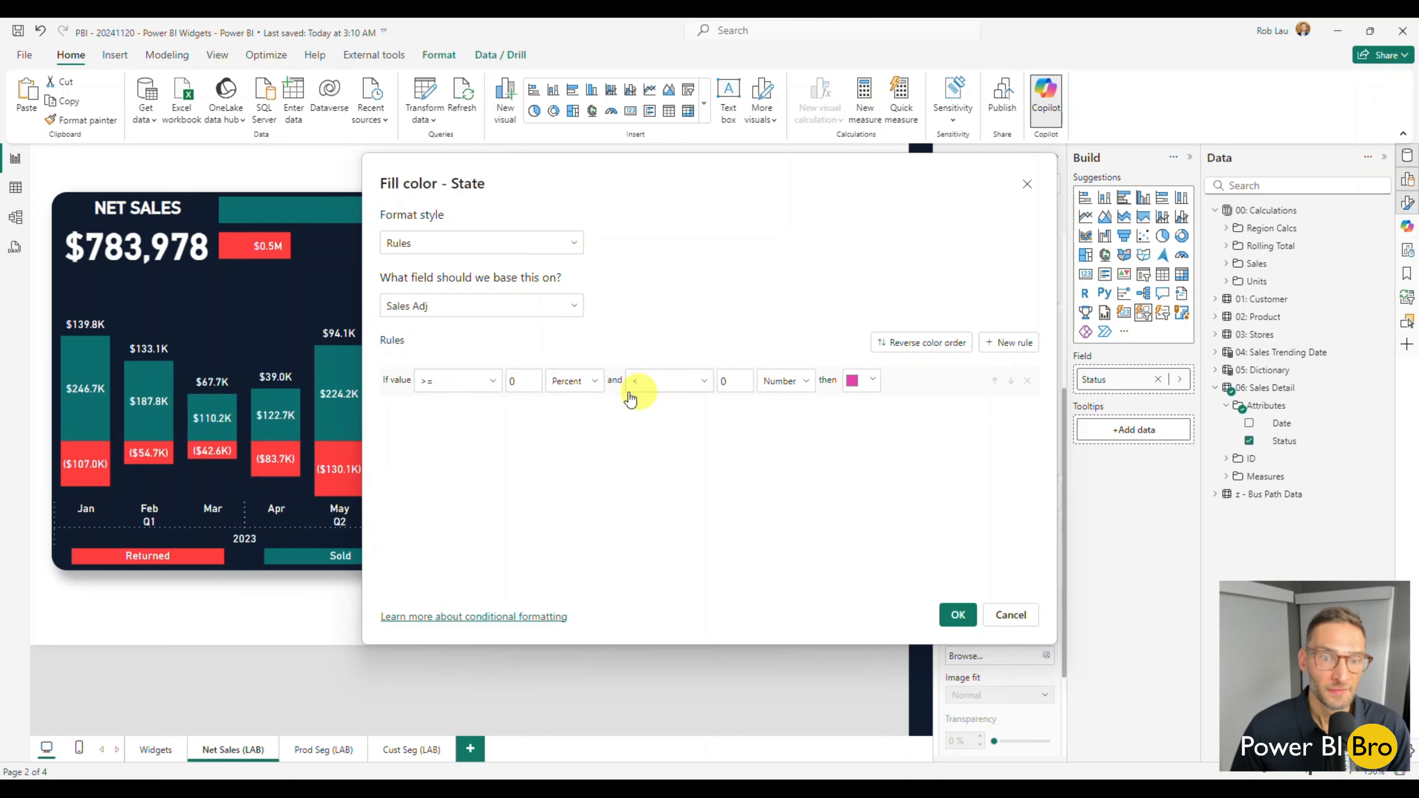
Add a second fill rule and set the first one to color values from Min to below 0, as numbers, red.
{"action": "left_click", "coordinate": [1010, 342]}
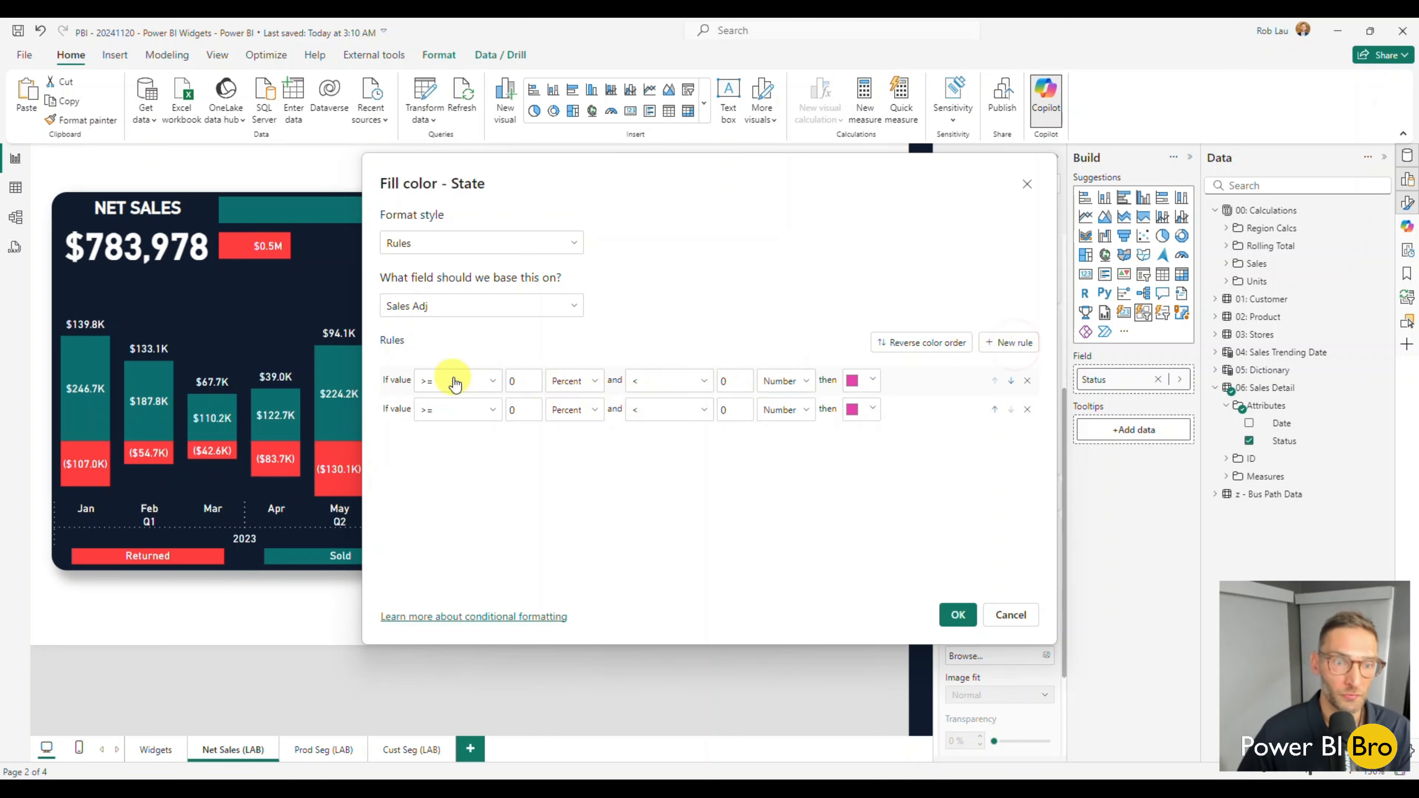
{"action": "left_click", "coordinate": [514, 380]}
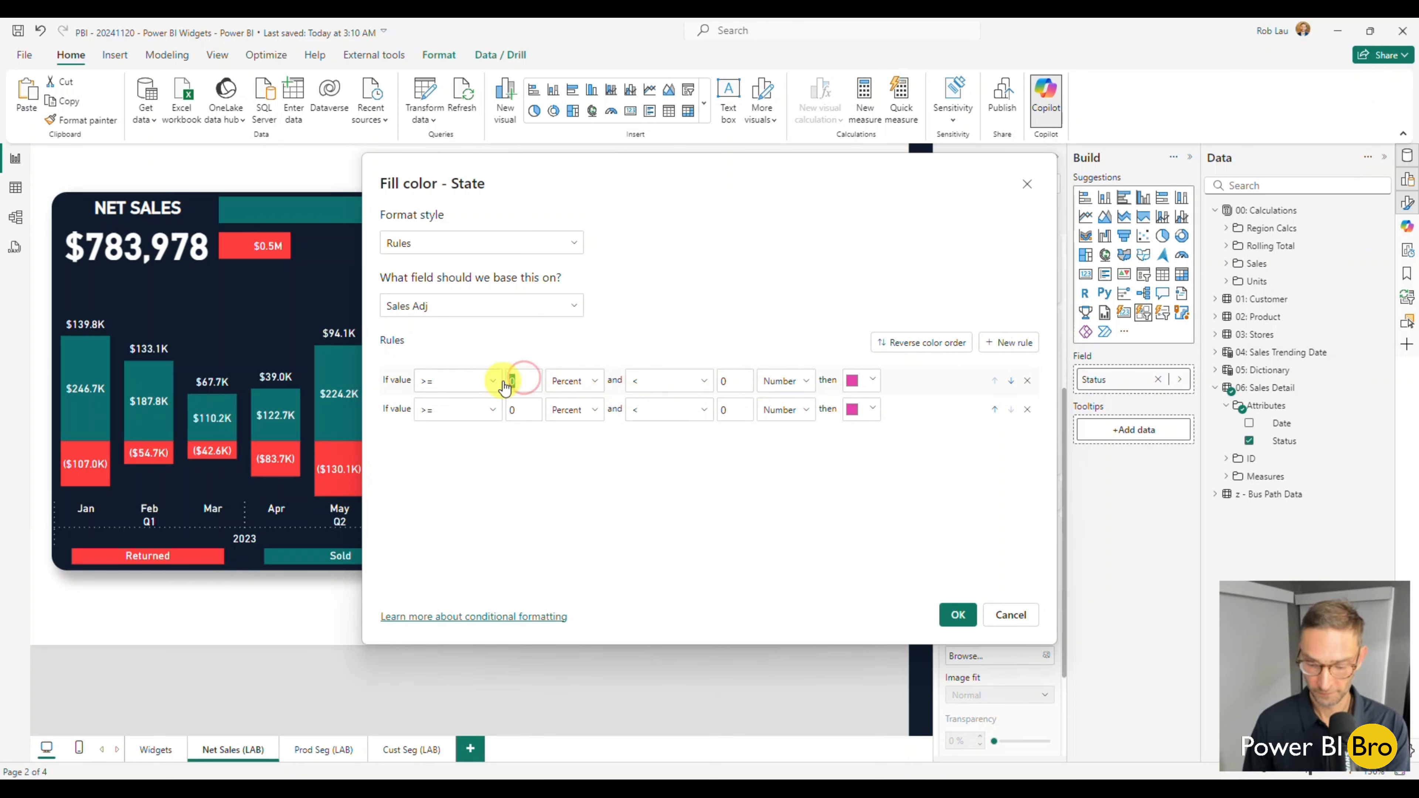
{"action": "key", "text": "BackSpace"}
{"action": "left_click", "coordinate": [871, 381]}
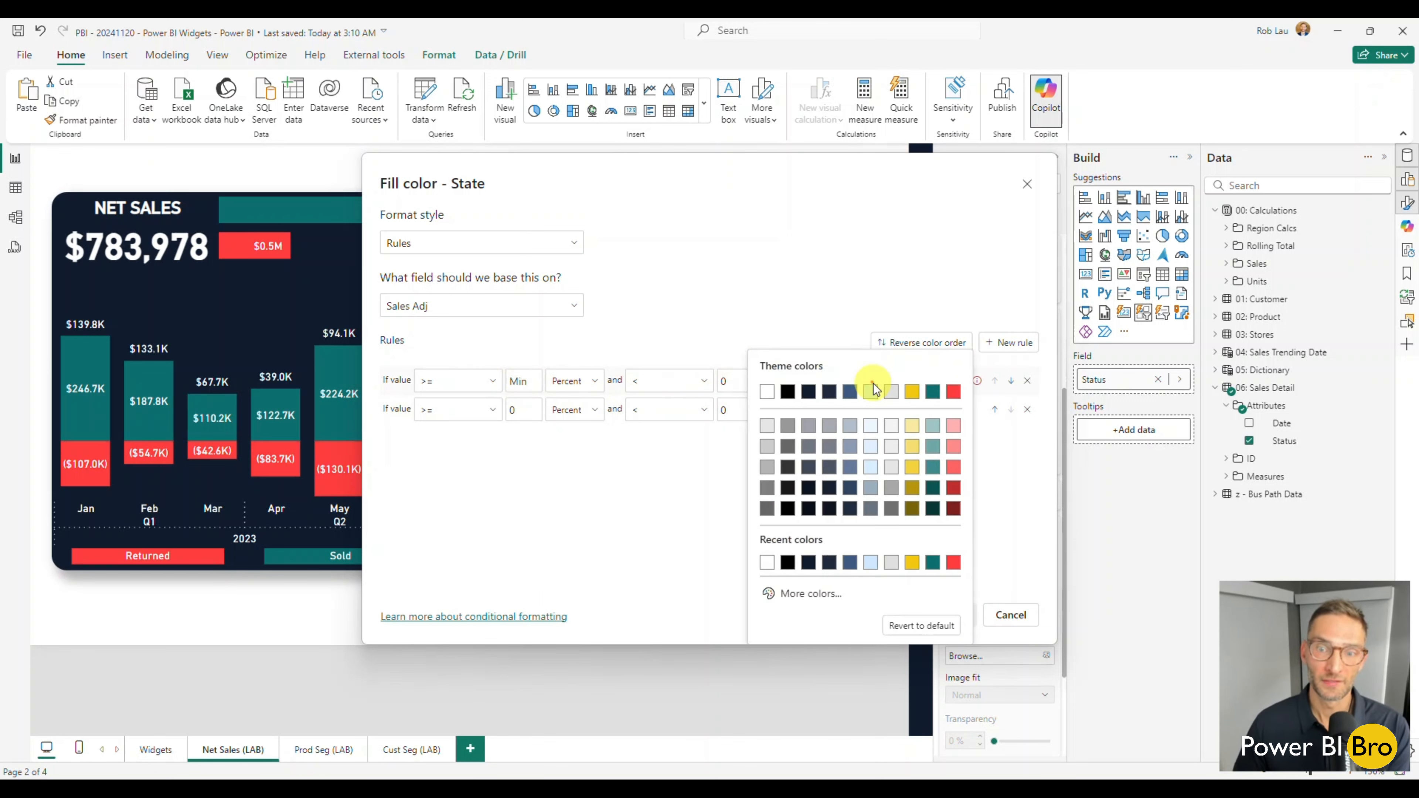
{"action": "left_click", "coordinate": [954, 393]}
{"action": "left_click", "coordinate": [593, 381]}
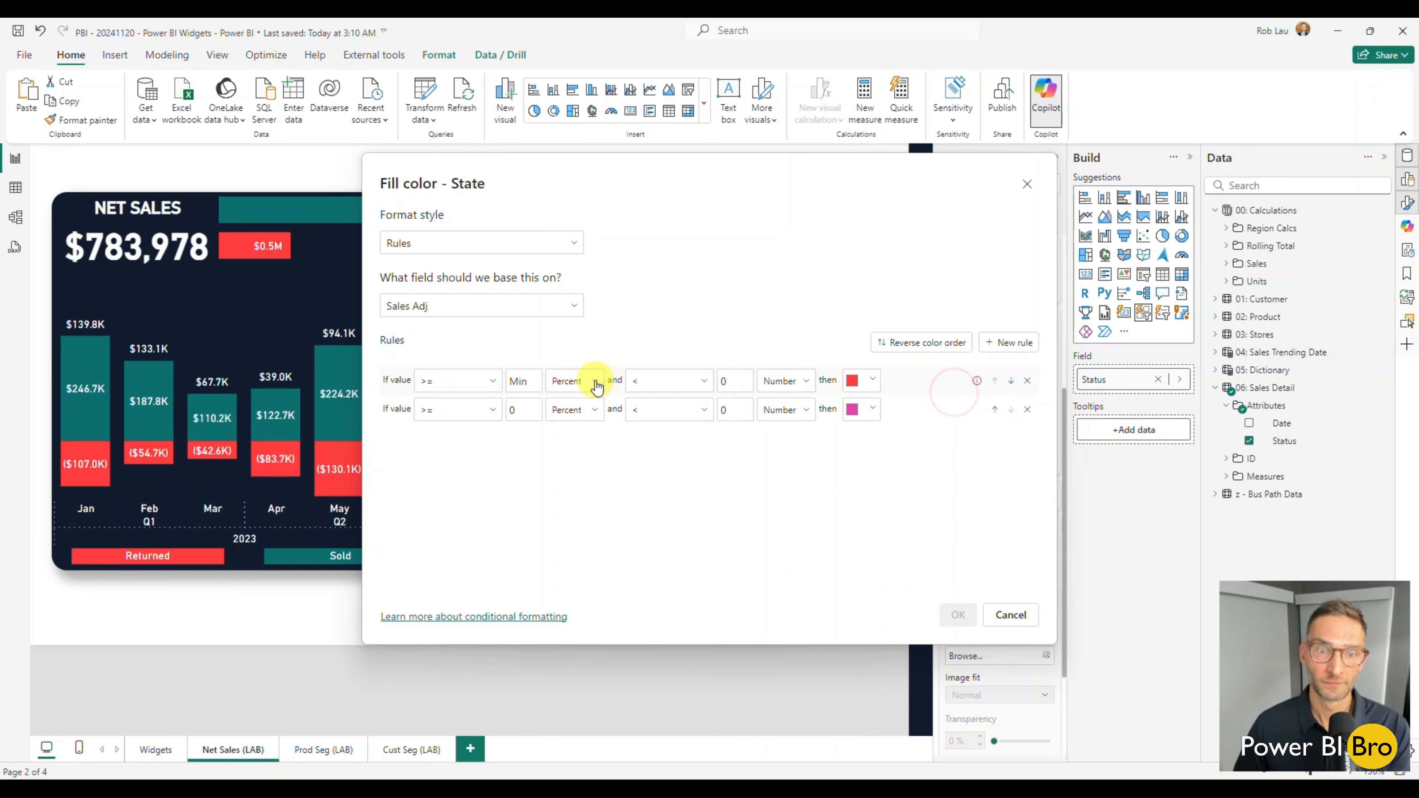
{"action": "left_click", "coordinate": [579, 401]}
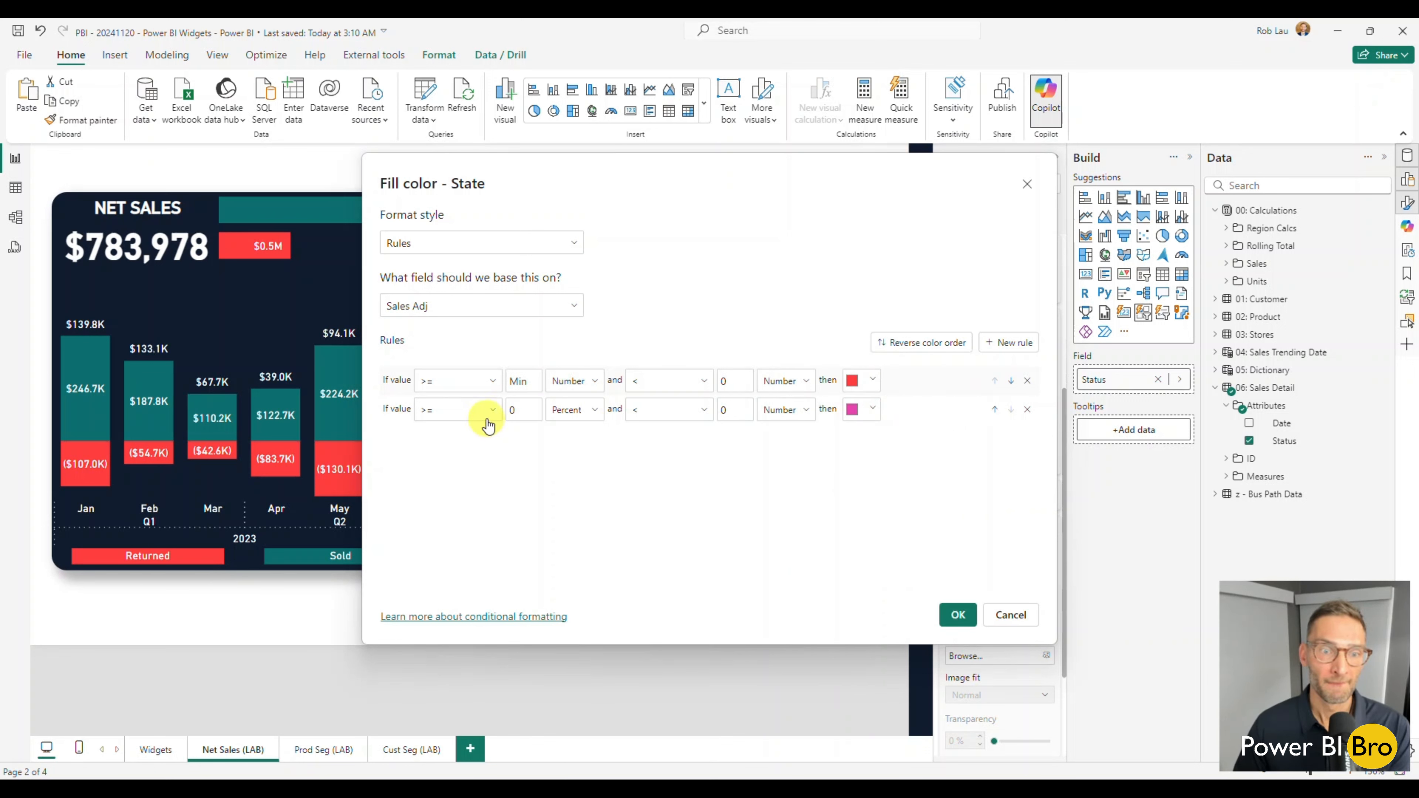
Set the second fill rule to color values from 0 to below Max, as numbers, teal, and apply the rules.
{"action": "left_click", "coordinate": [587, 410]}
{"action": "left_click", "coordinate": [575, 433]}
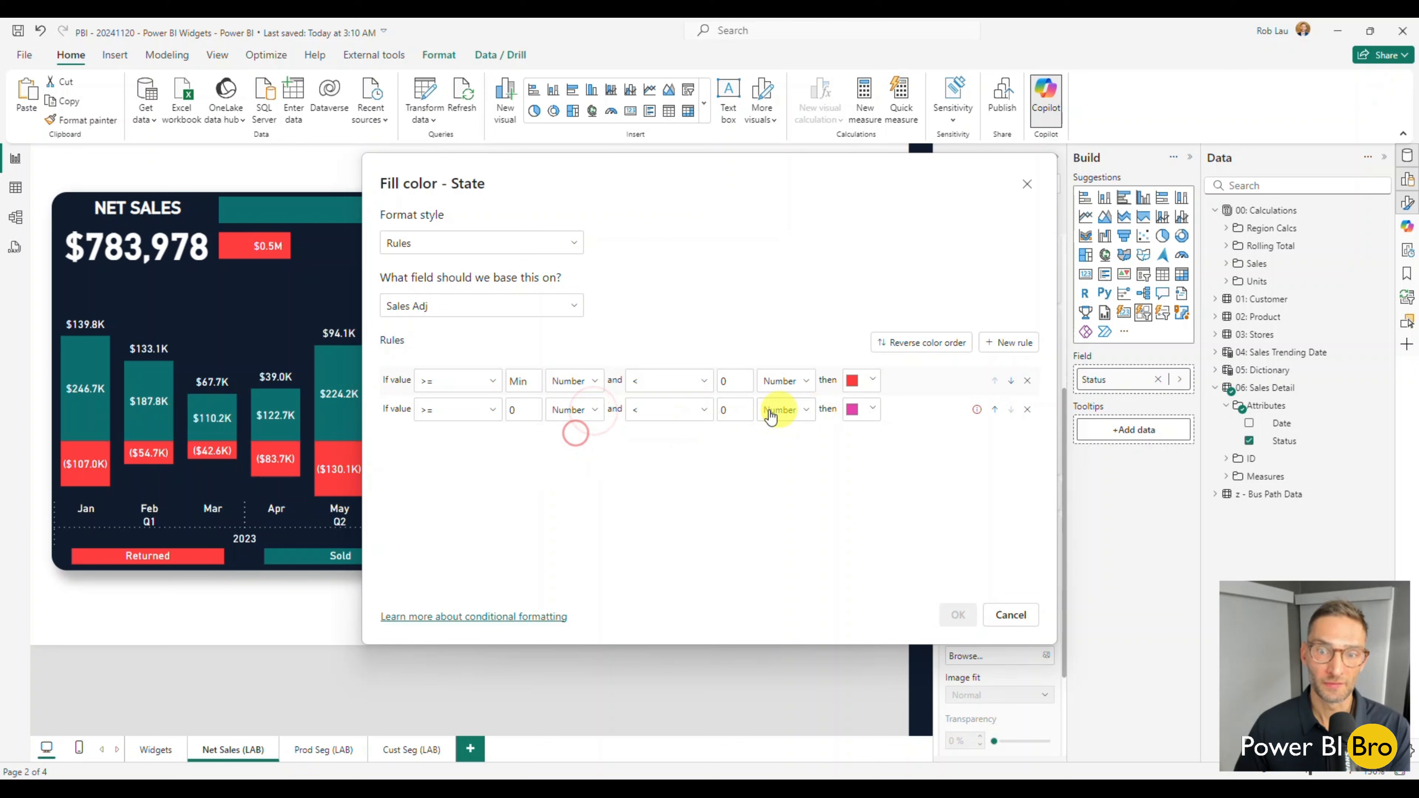
{"action": "left_click", "coordinate": [728, 410]}
{"action": "key", "text": "BackSpace"}
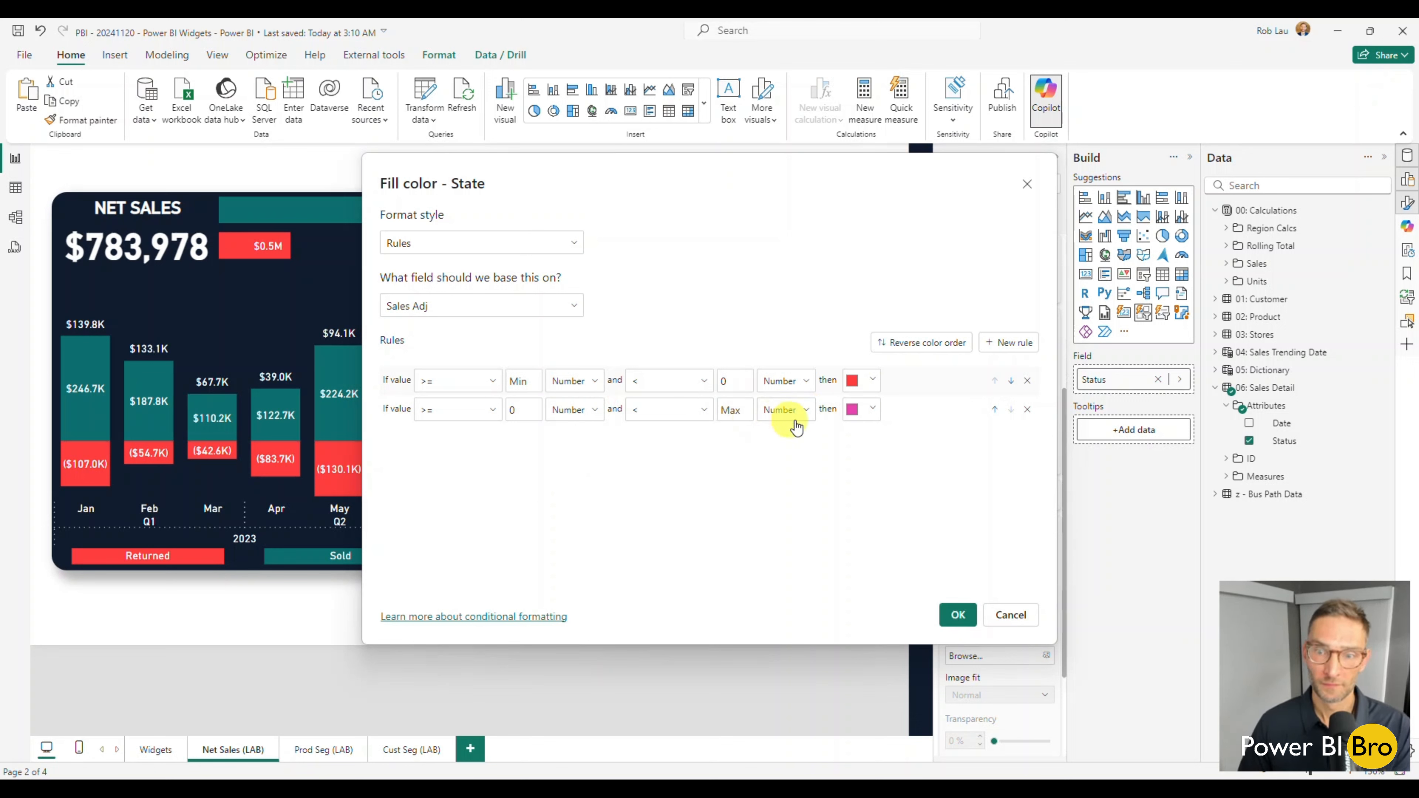
{"action": "left_click", "coordinate": [877, 414]}
{"action": "left_click", "coordinate": [933, 197]}
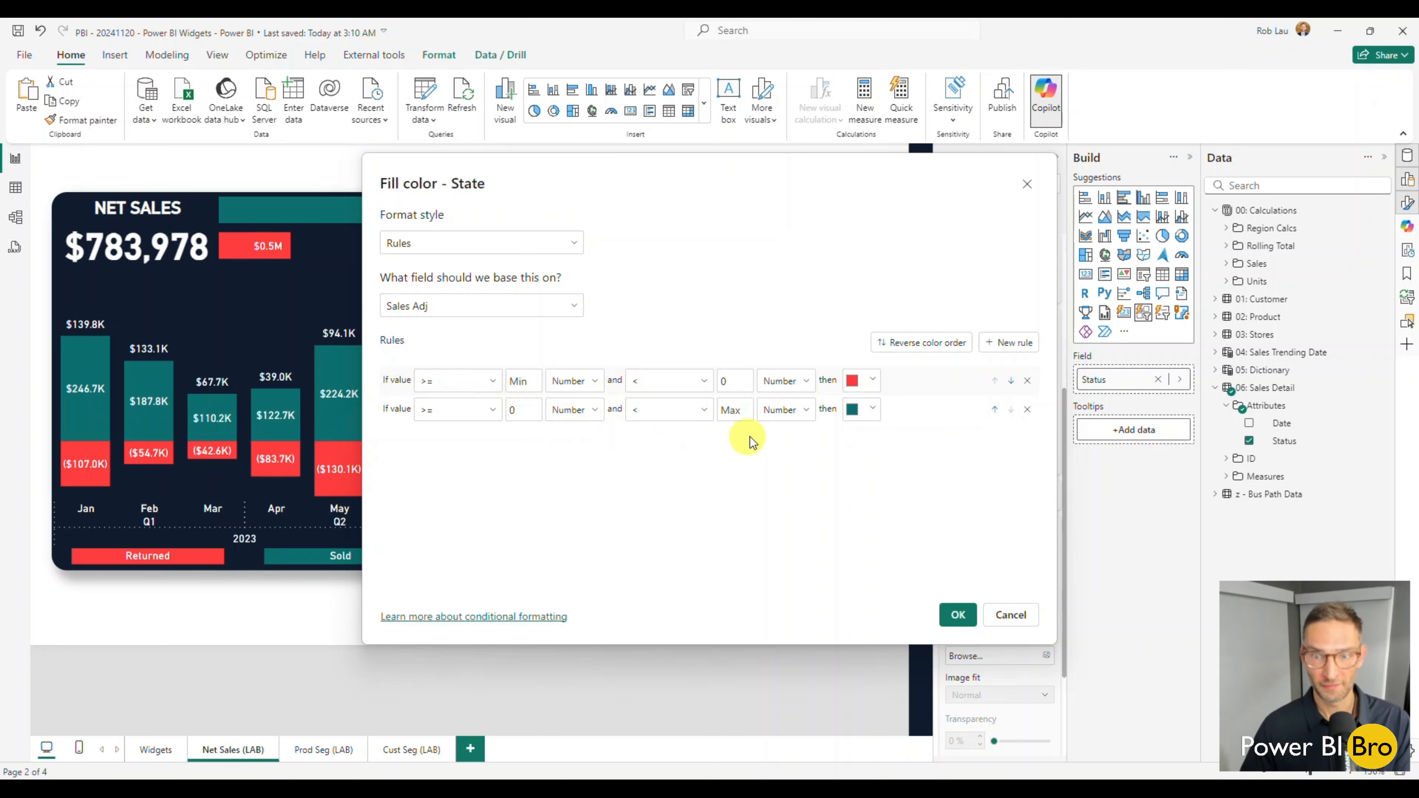
{"action": "left_click", "coordinate": [959, 615]}
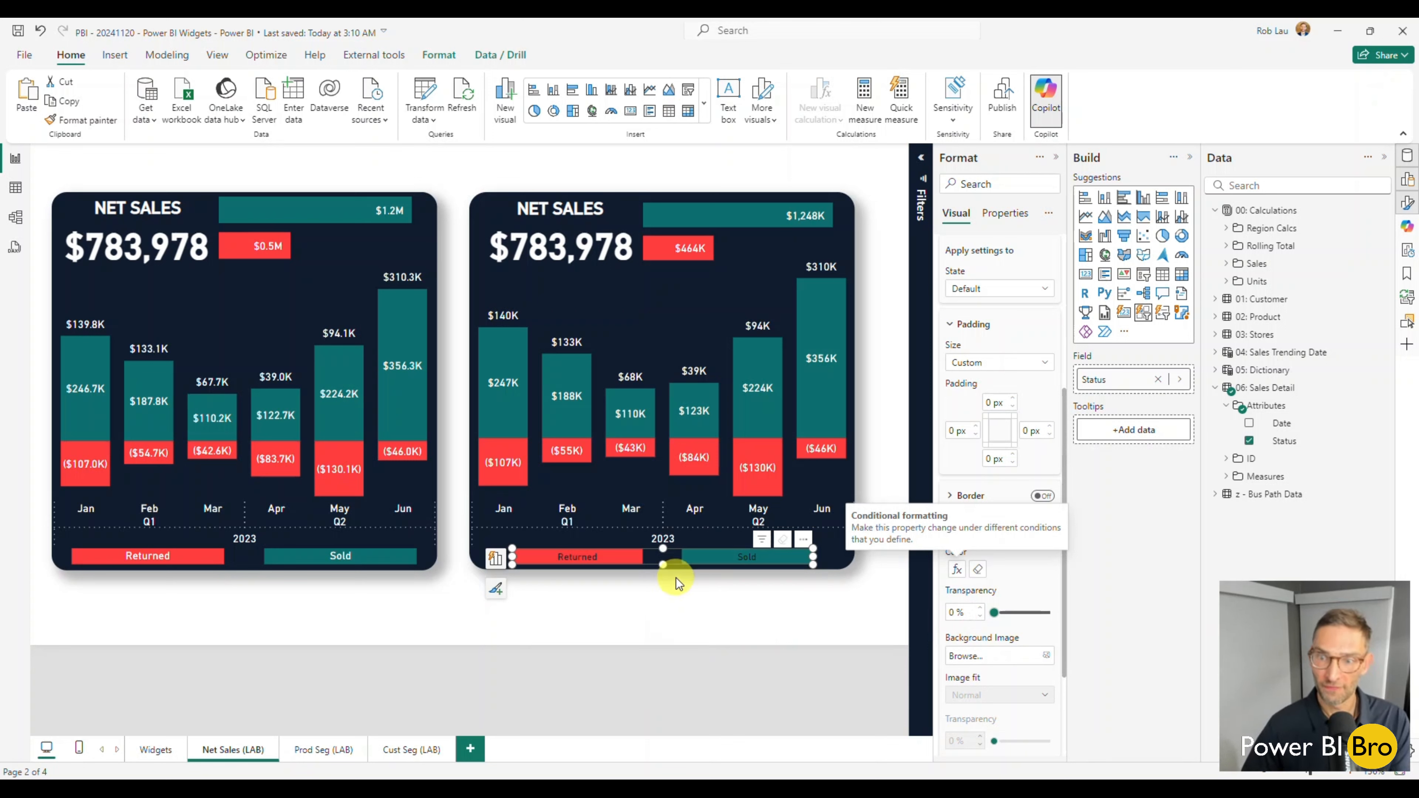
Set the Status slicer's callout value font color to white for the Default state and deselect the slicer.
{"action": "left_click", "coordinate": [967, 496]}
{"action": "scroll", "coordinate": [976, 507], "scroll_direction": "down", "scroll_amount": 5}
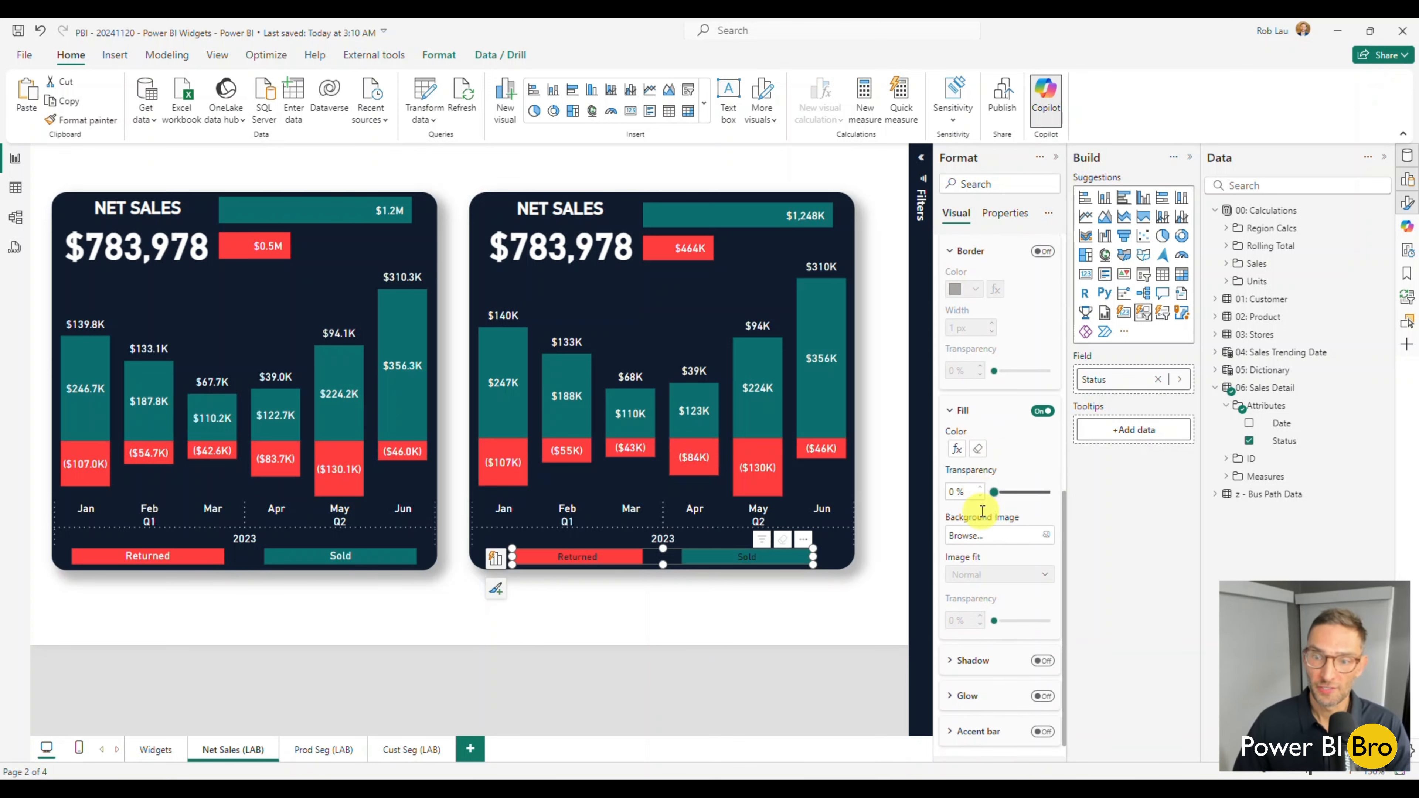
{"action": "left_click", "coordinate": [959, 392]}
{"action": "scroll", "coordinate": [987, 509], "scroll_direction": "up", "scroll_amount": 5}
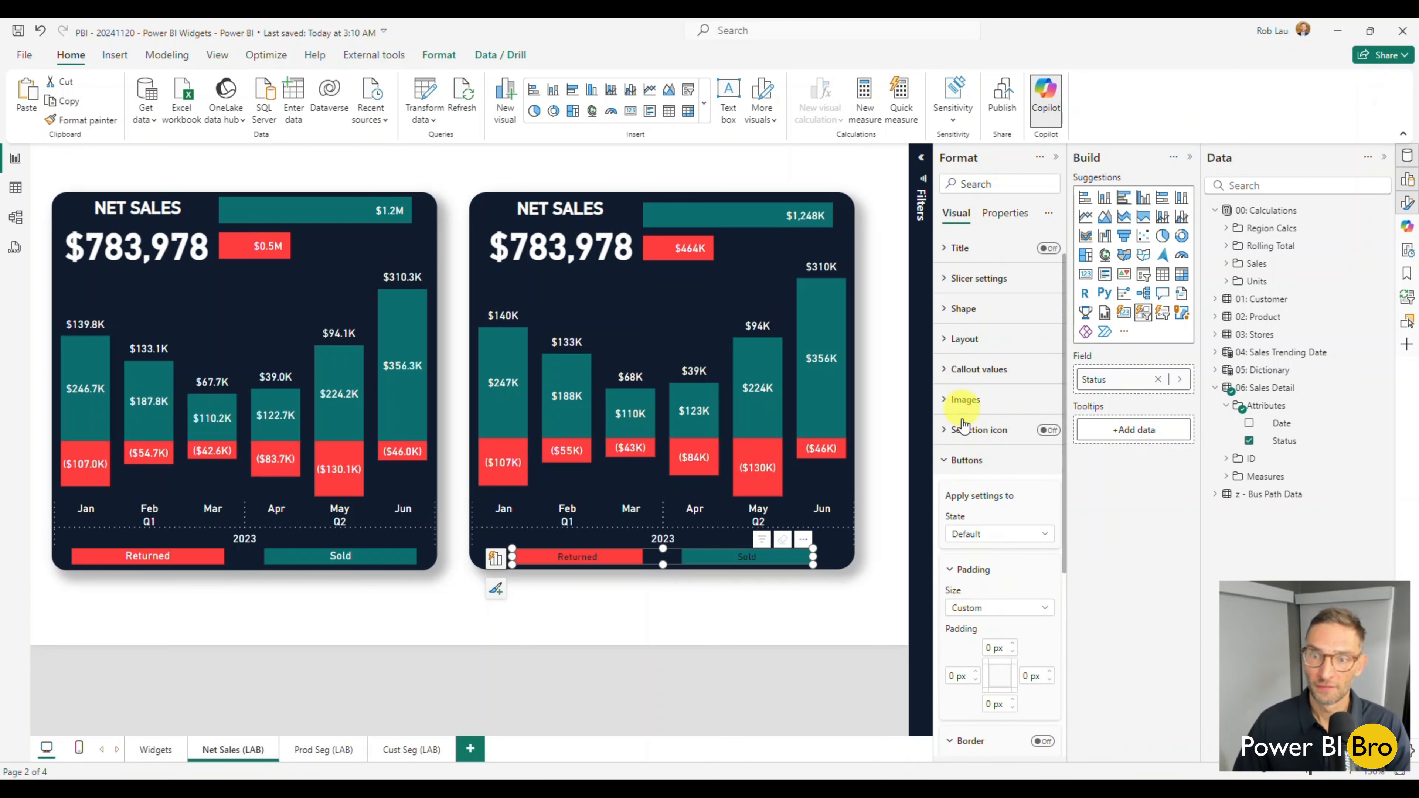
{"action": "left_click", "coordinate": [953, 461]}
{"action": "left_click", "coordinate": [960, 401]}
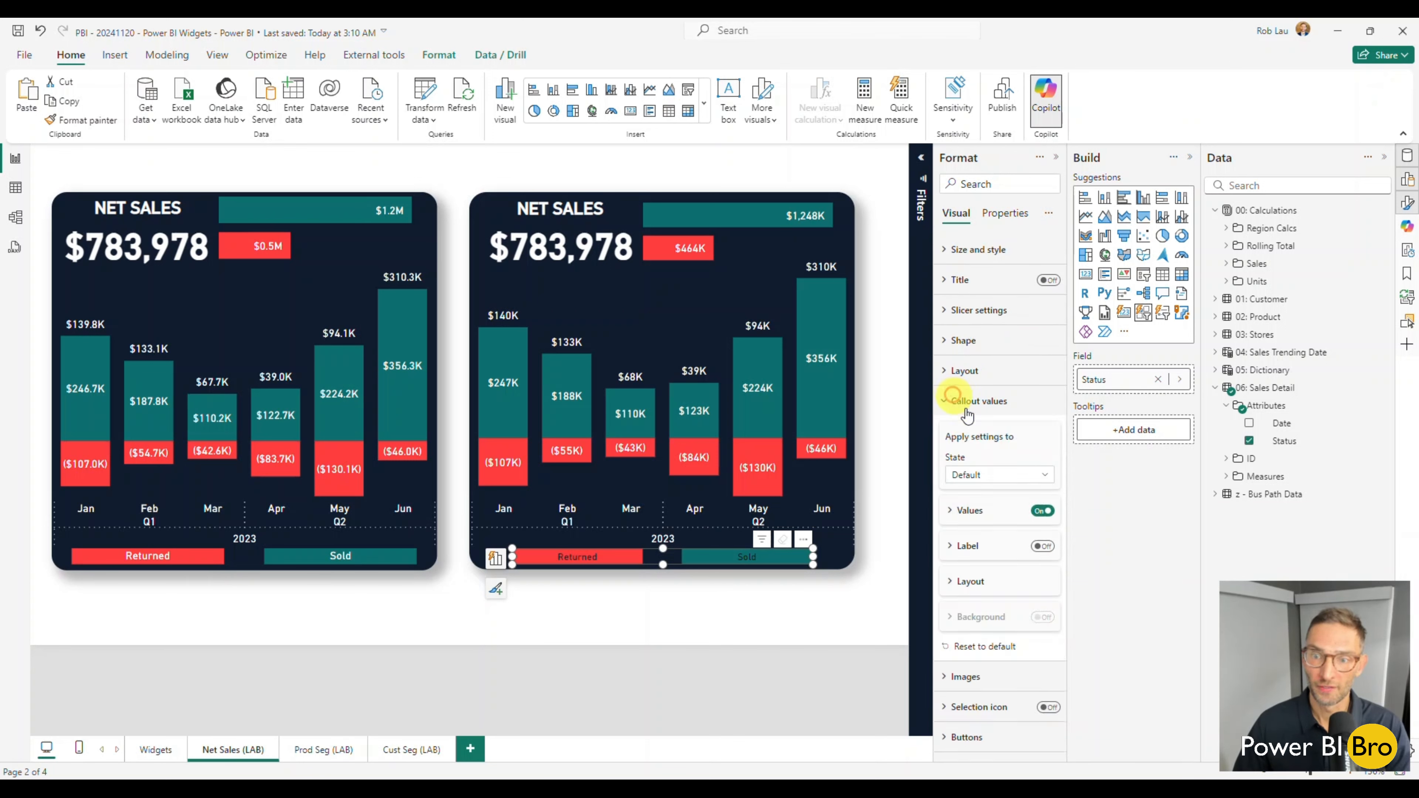
{"action": "left_click", "coordinate": [978, 511]}
{"action": "left_click", "coordinate": [956, 611]}
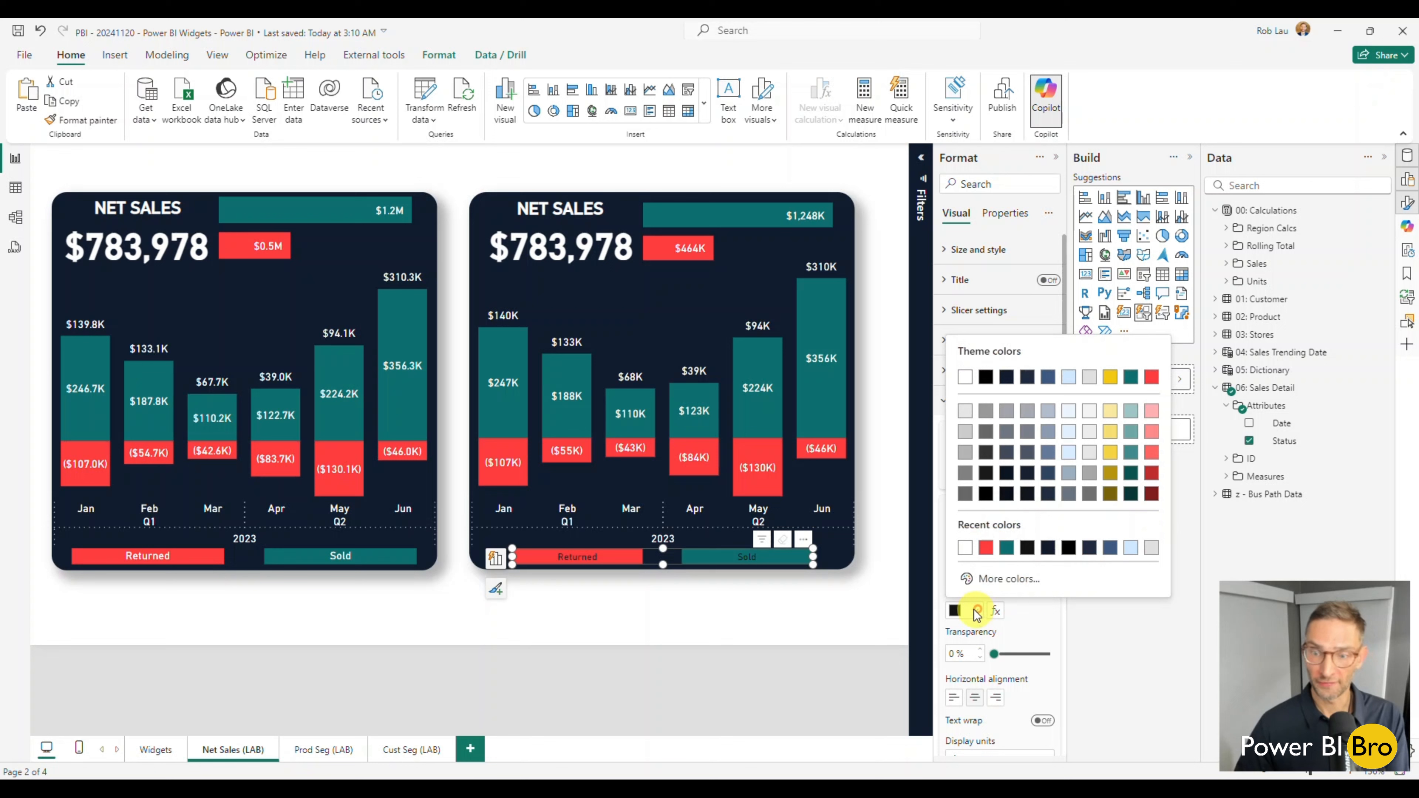
{"action": "left_click", "coordinate": [961, 386]}
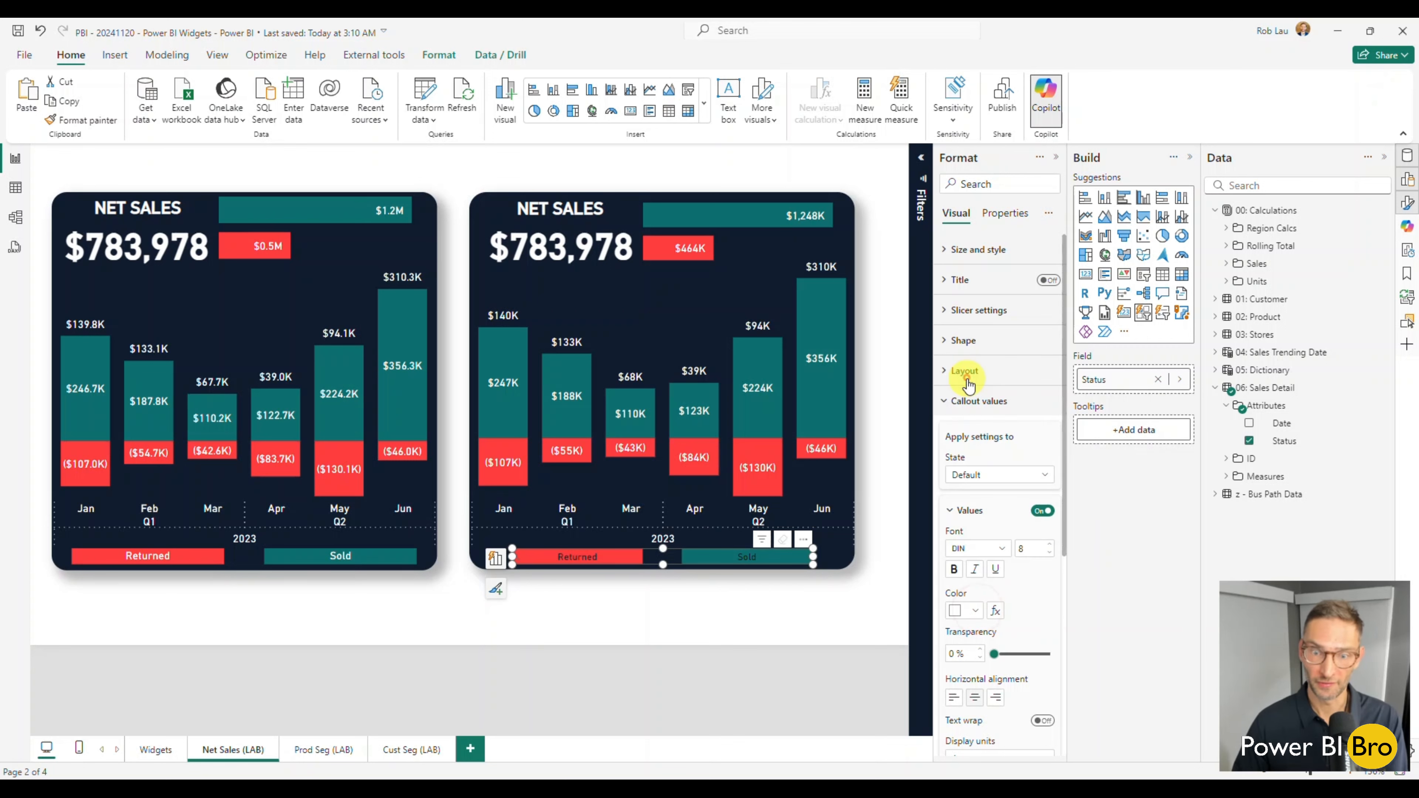
{"action": "left_click", "coordinate": [689, 620]}
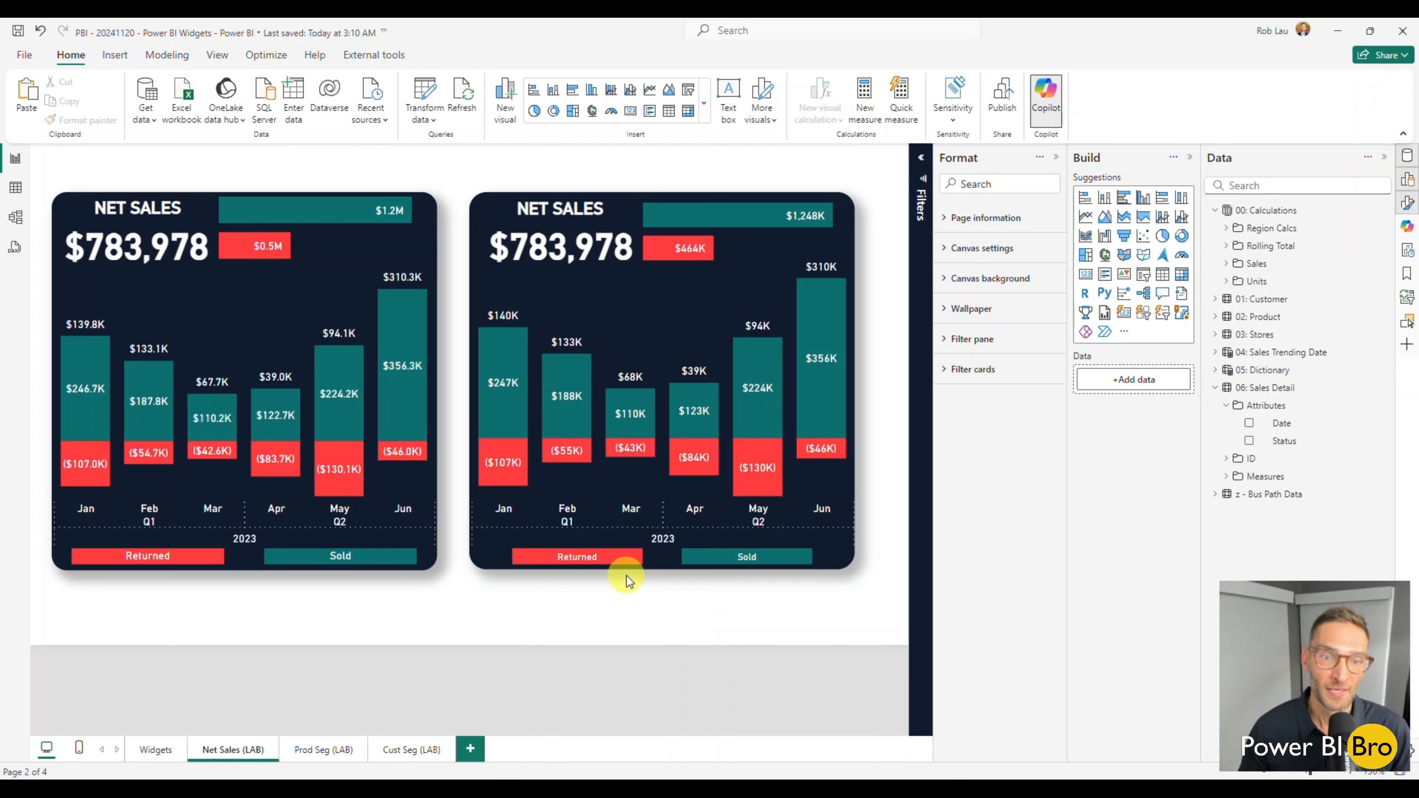
Group all visuals of the rebuilt net sales widget and move the group slightly away from the original widget.
{"action": "left_click_drag", "start_coordinate": [891, 625], "coordinate": [443, 166]}
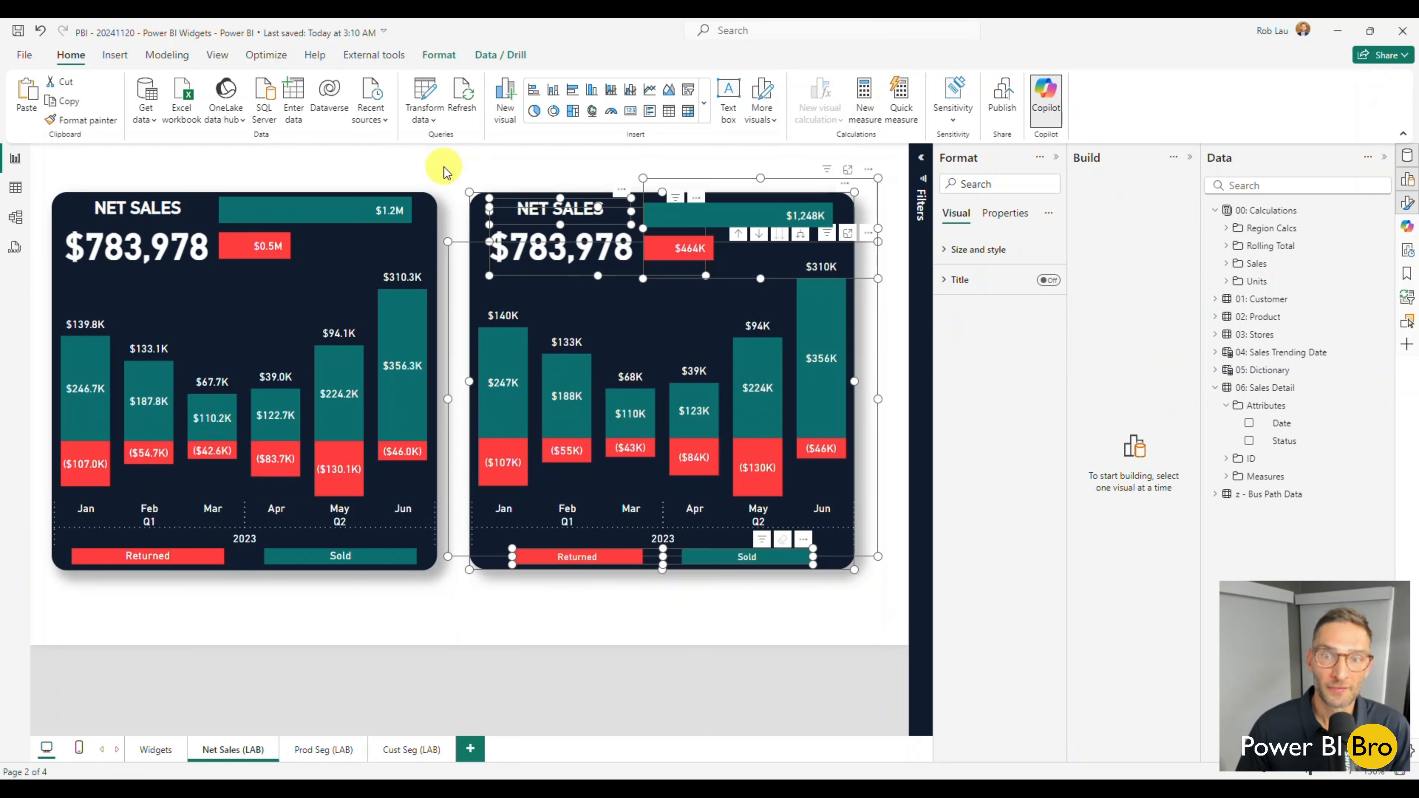
{"action": "right_click", "coordinate": [527, 289]}
{"action": "mouse_move", "coordinate": [559, 367]}
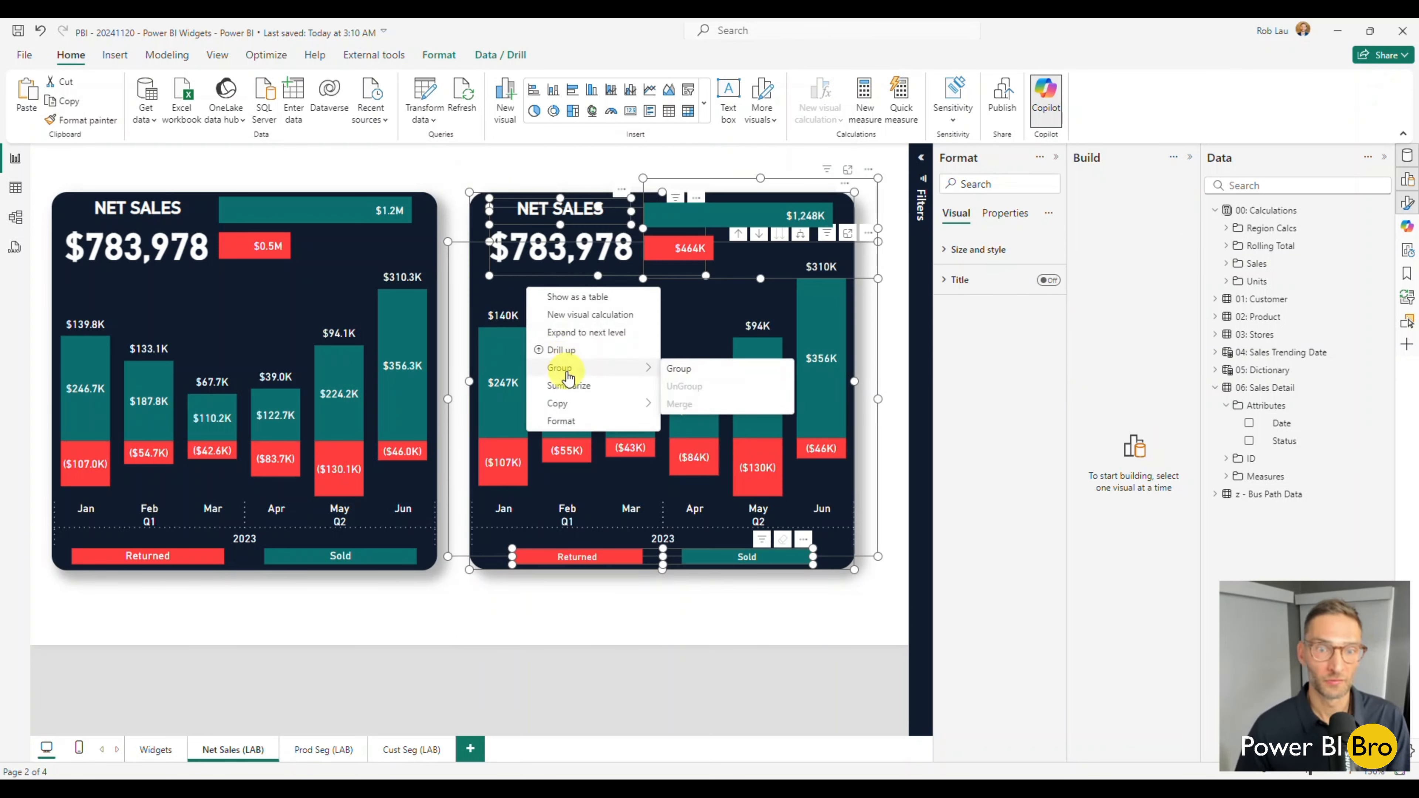
{"action": "left_click", "coordinate": [688, 371]}
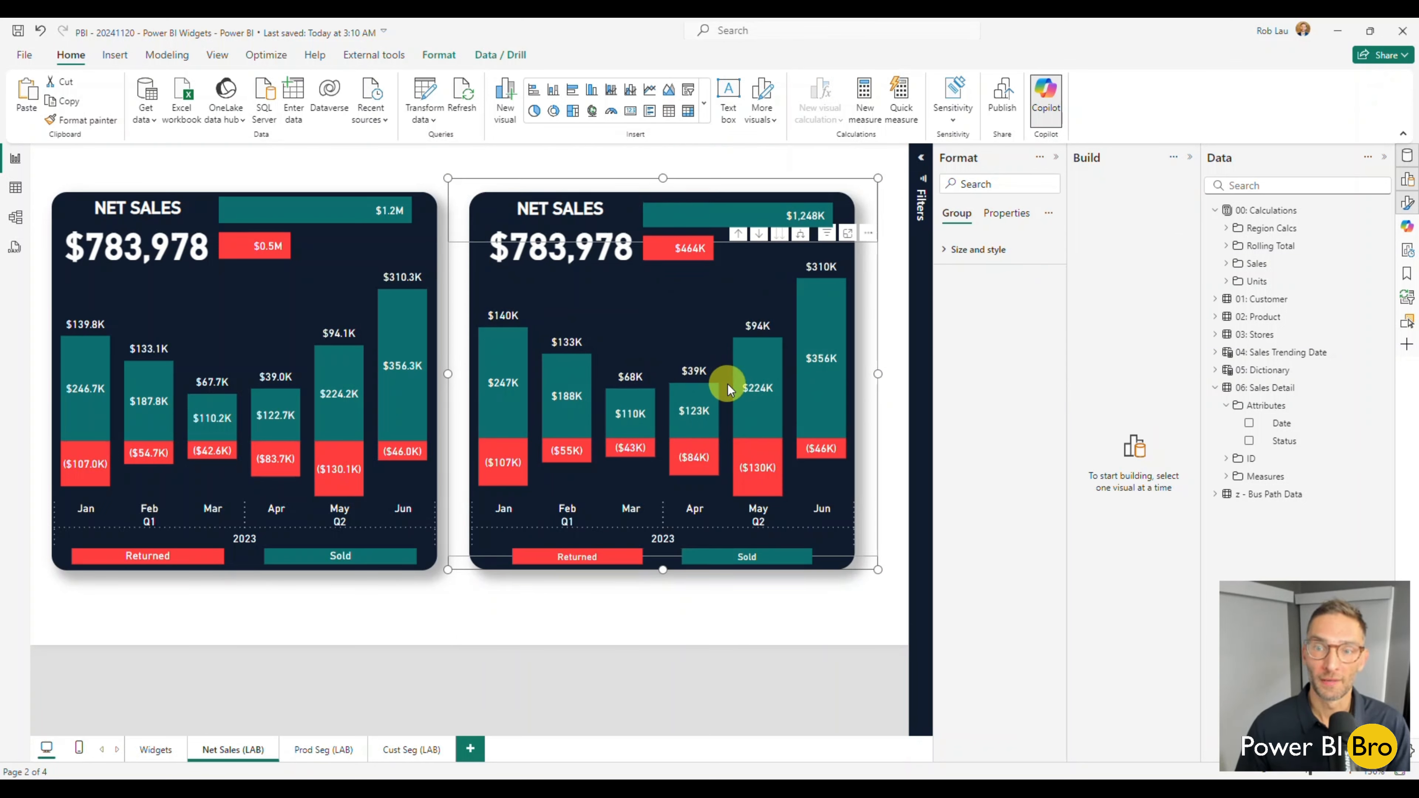
{"action": "left_click", "coordinate": [827, 584]}
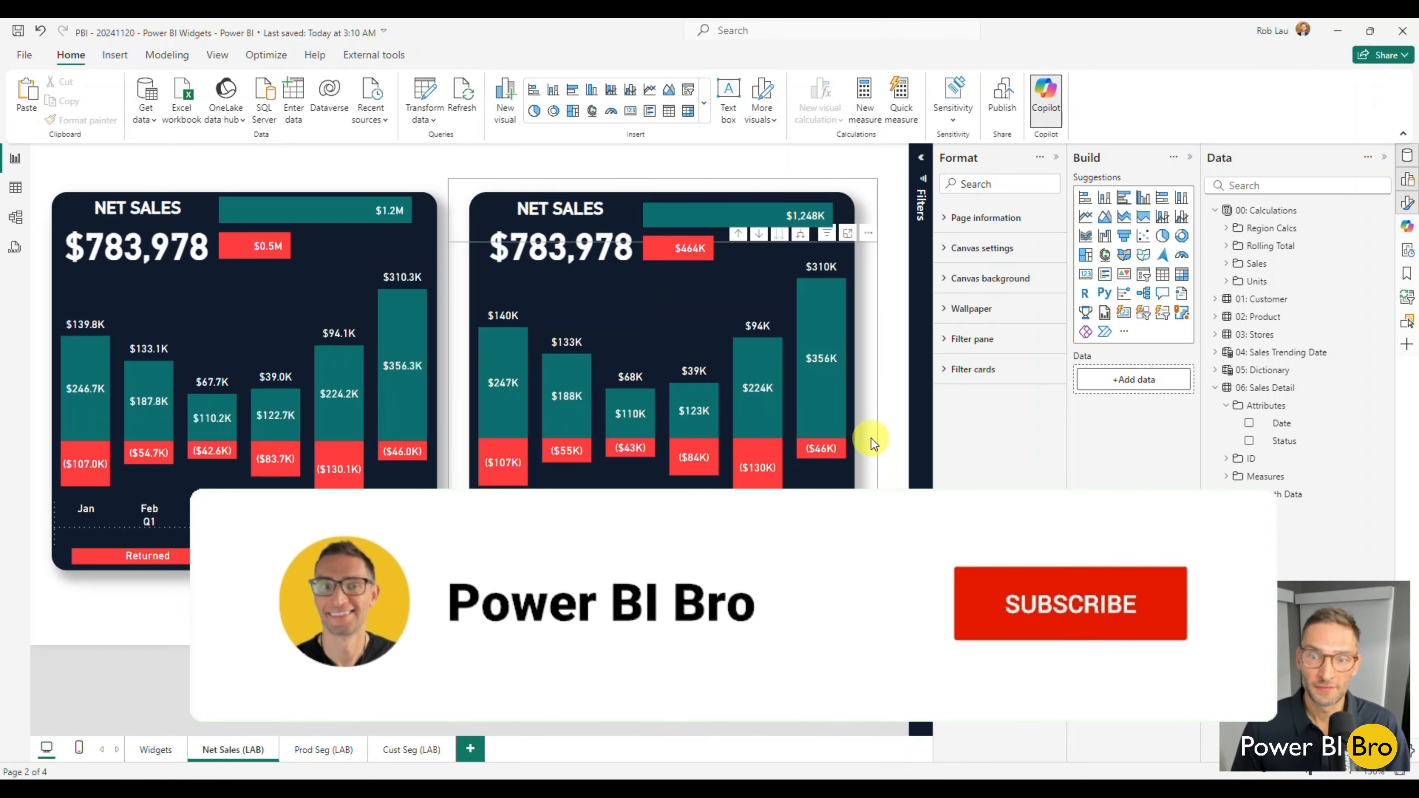
{"action": "mouse_move", "coordinate": [871, 438]}
{"action": "left_mouse_down"}
{"action": "mouse_move", "coordinate": [887, 468]}
{"action": "mouse_move", "coordinate": [884, 434]}
{"action": "left_mouse_up"}
{"action": "left_click", "coordinate": [824, 464]}
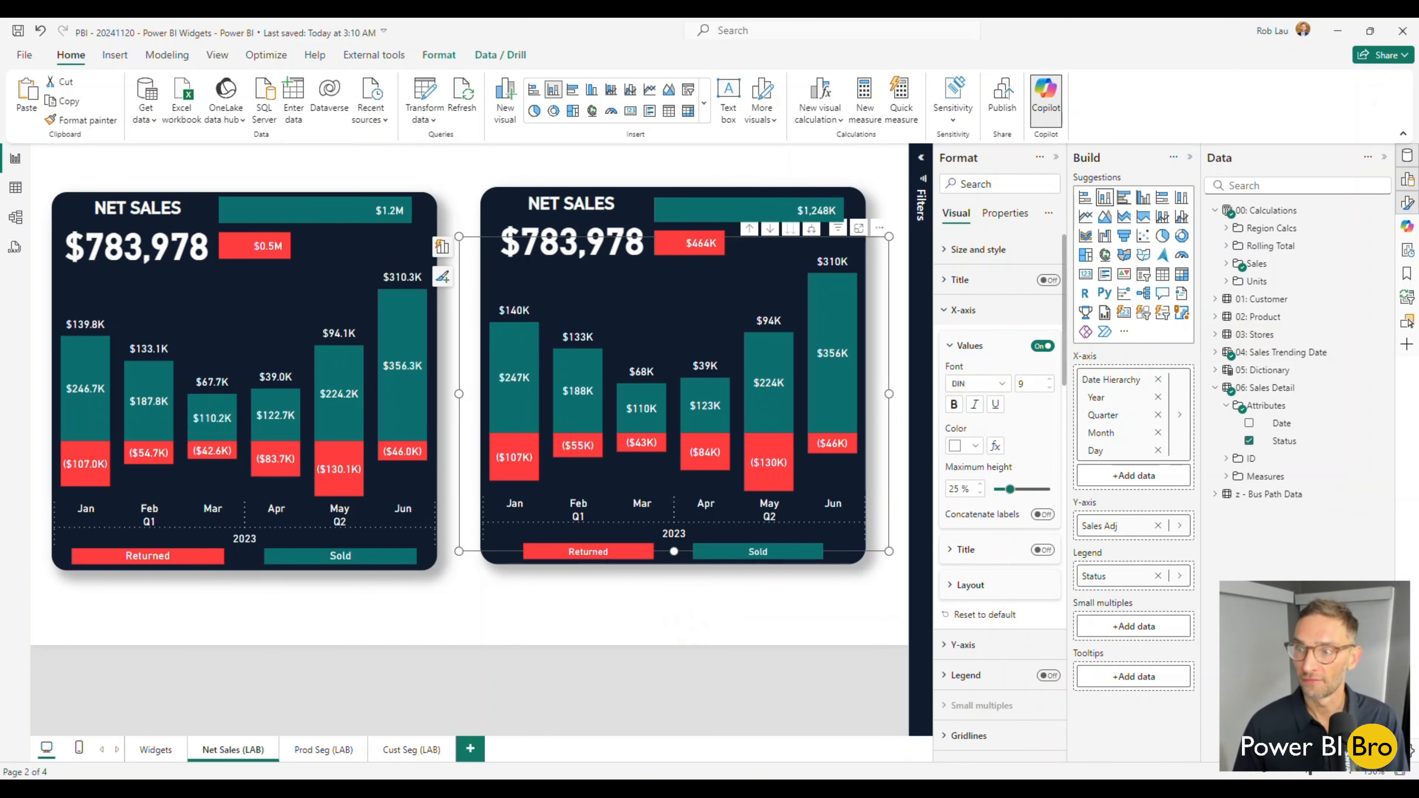
Rename the new widget's group as New Net Sales.
{"action": "left_click", "coordinate": [1408, 321]}
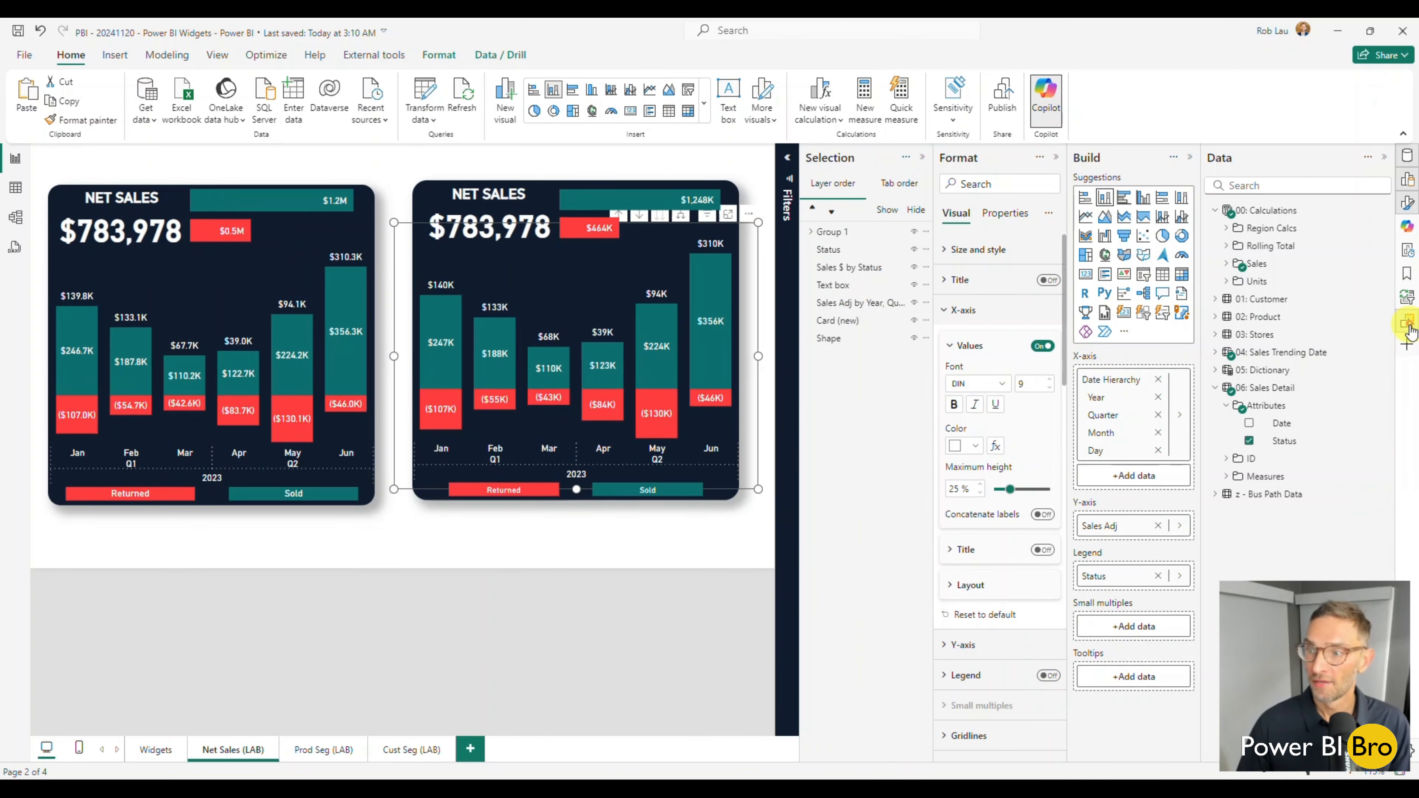
{"action": "double_click", "coordinate": [838, 233]}
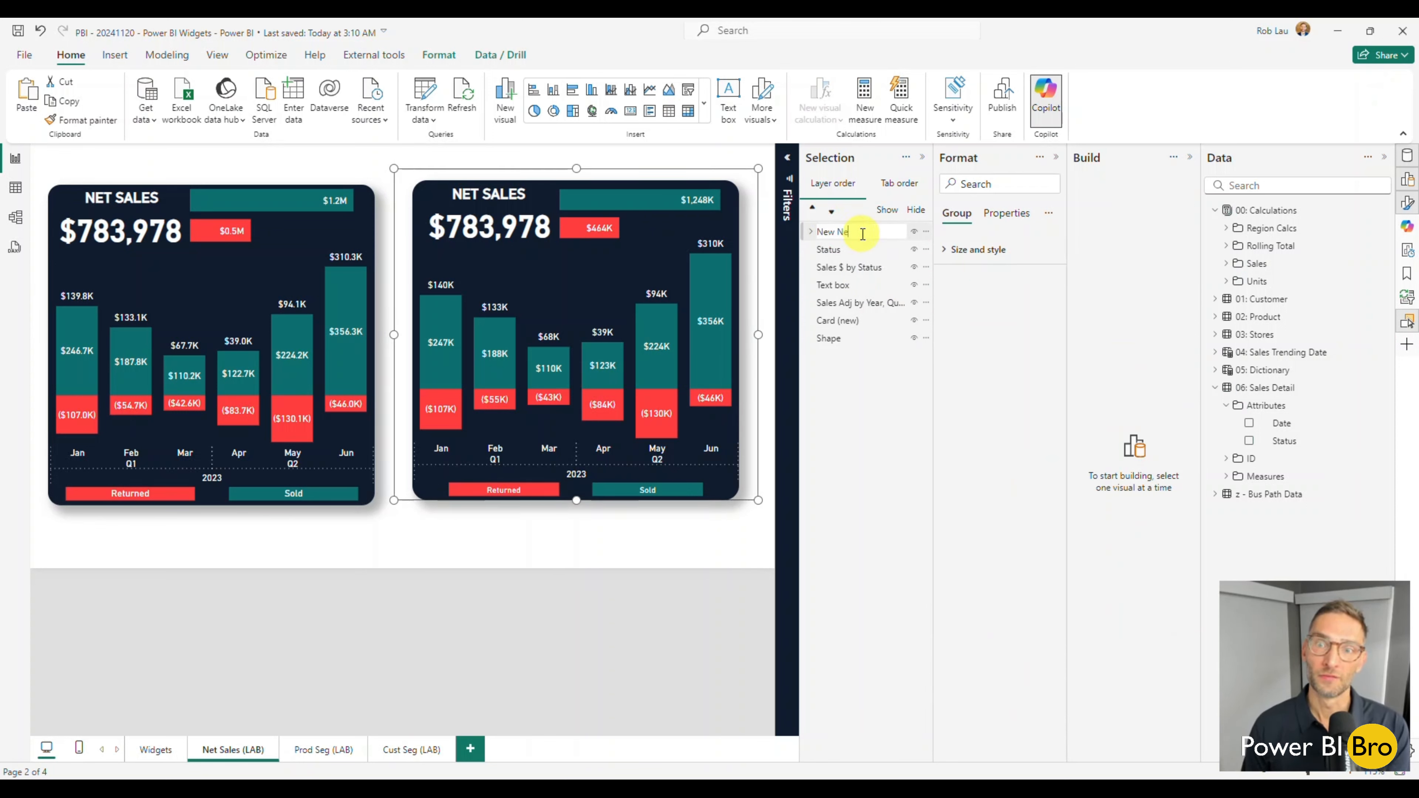
{"action": "type", "text": "New Net Sales"}
{"action": "key", "text": "Return"}
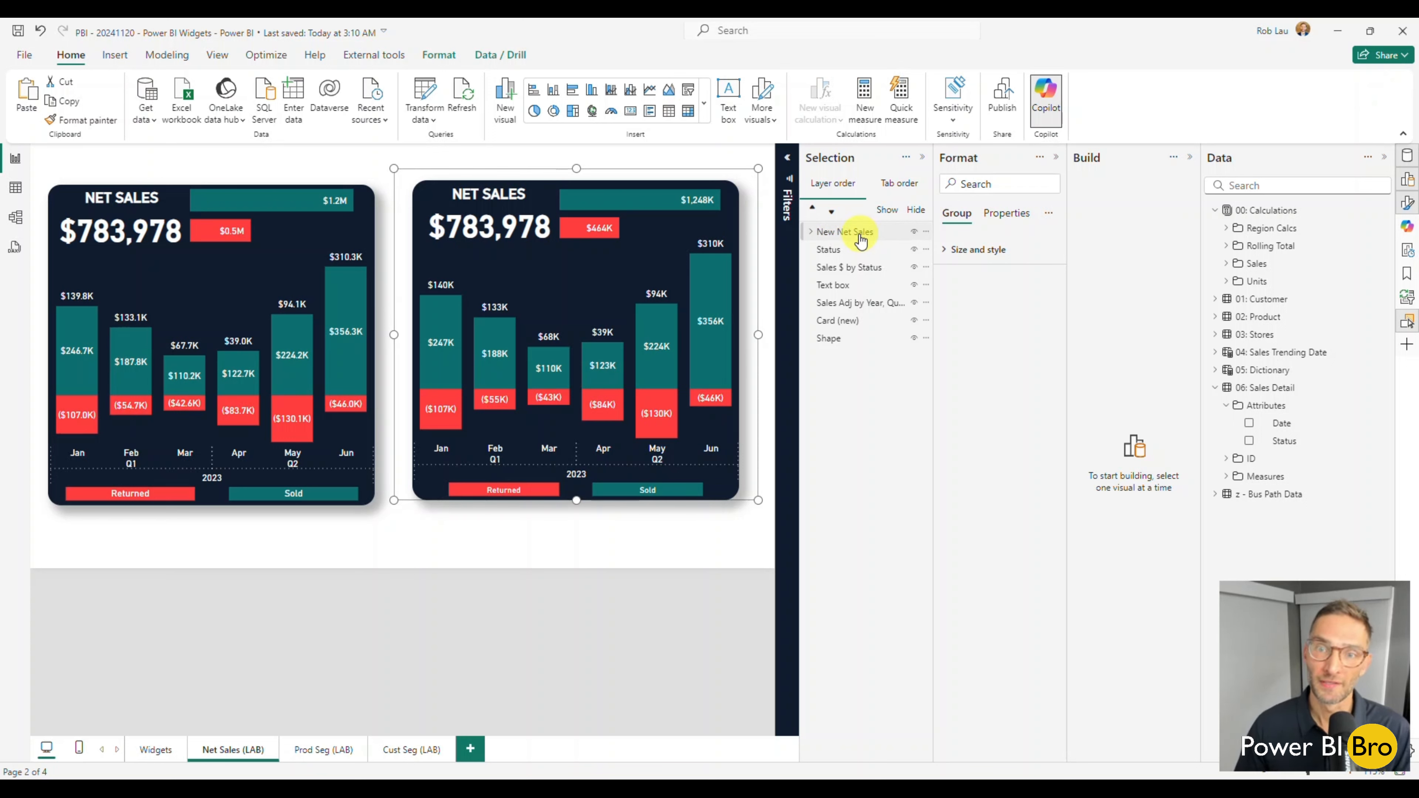
Expand the New Net Sales group and hide each of its elements, from Shape up to Status.
{"action": "left_click", "coordinate": [810, 232]}
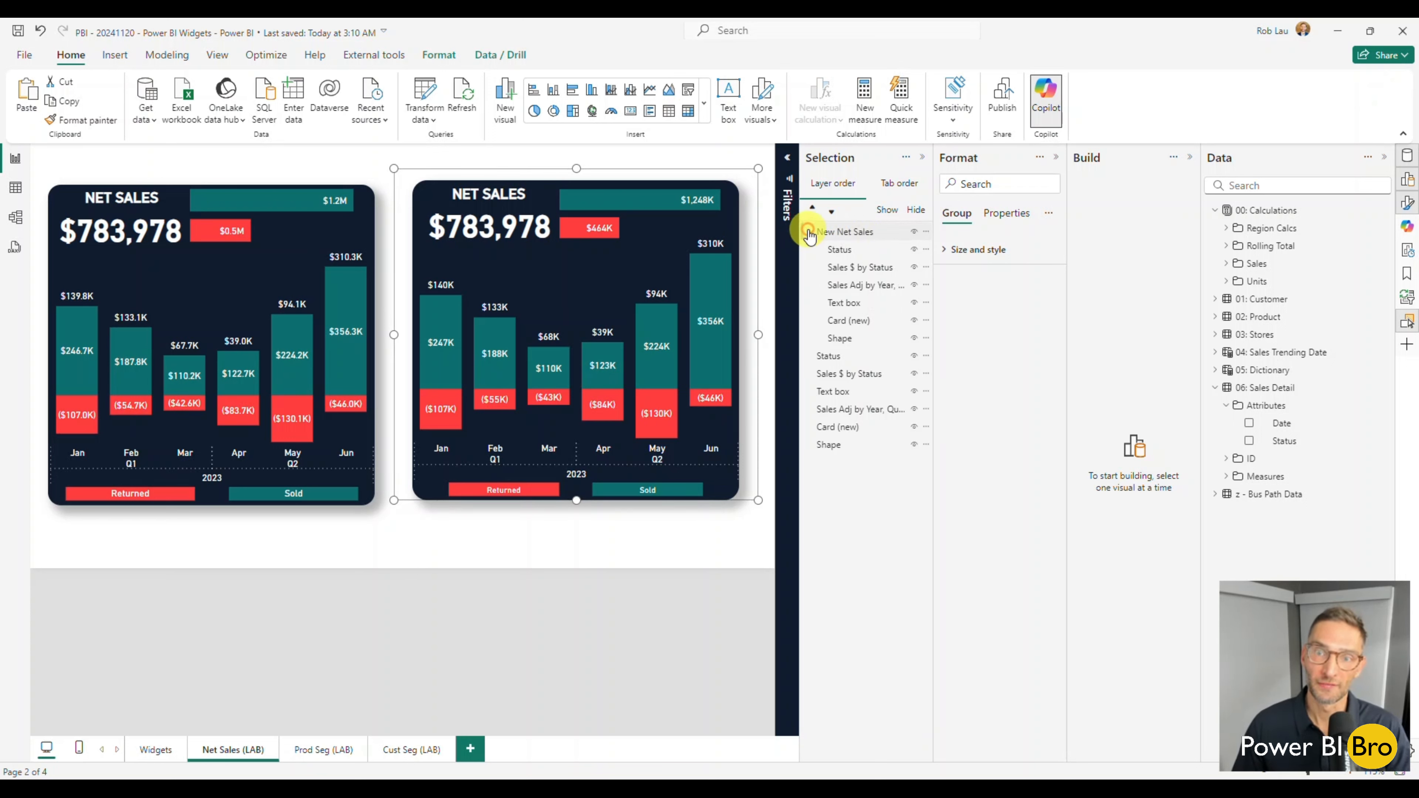
{"action": "left_click", "coordinate": [914, 338]}
{"action": "left_click", "coordinate": [914, 320]}
{"action": "left_click", "coordinate": [914, 303]}
{"action": "left_click", "coordinate": [914, 285]}
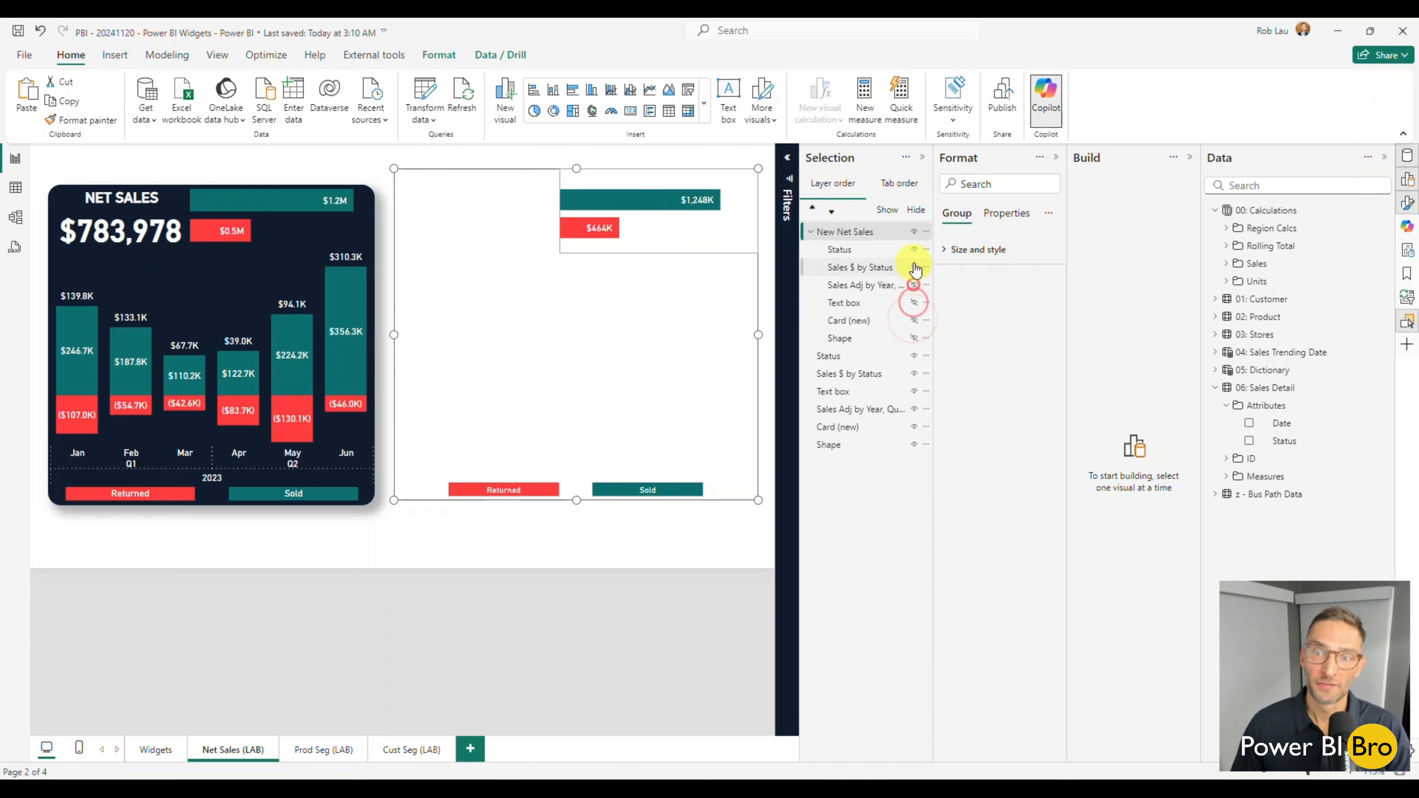
{"action": "left_click", "coordinate": [914, 267]}
{"action": "left_click", "coordinate": [915, 249]}
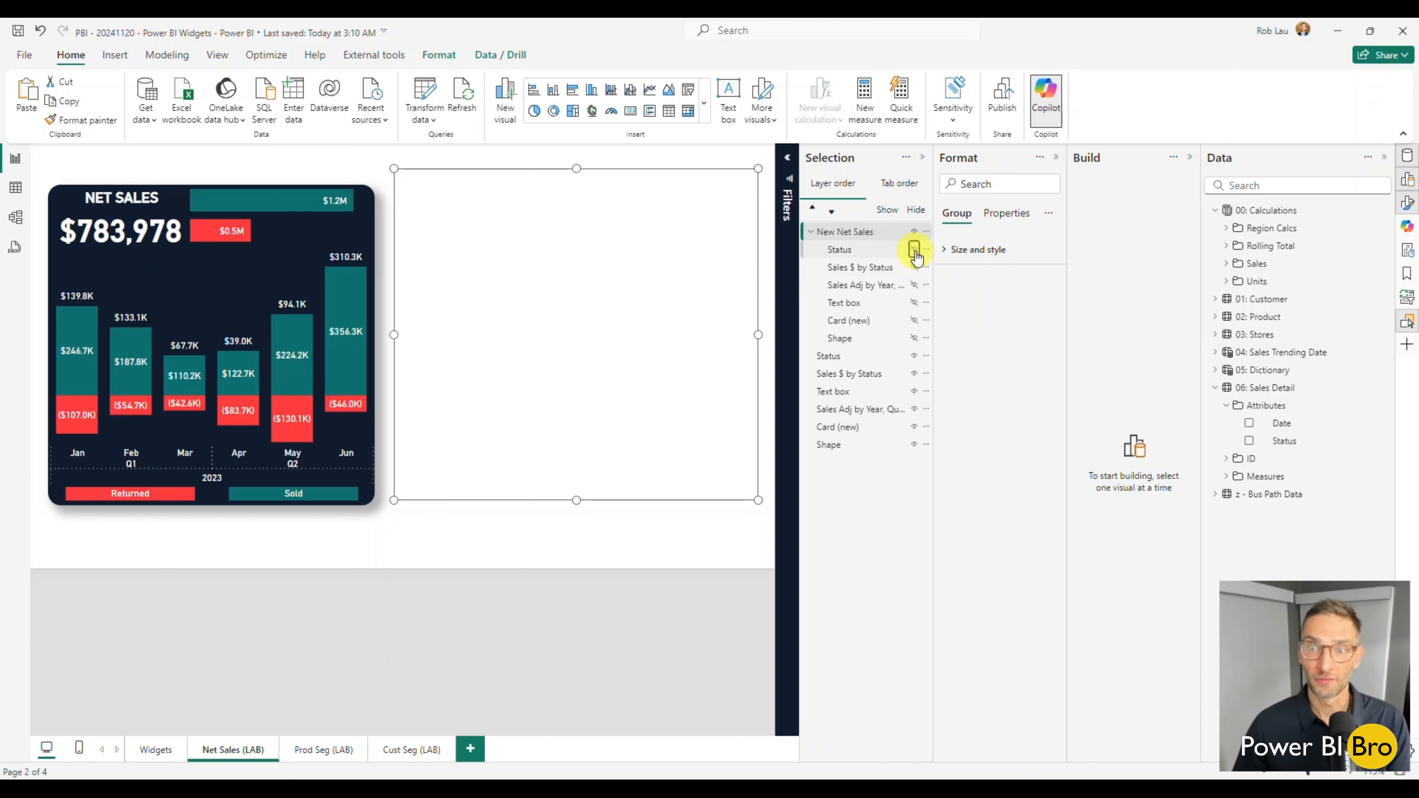
{"action": "left_click", "coordinate": [915, 249]}
{"action": "left_click", "coordinate": [914, 249]}
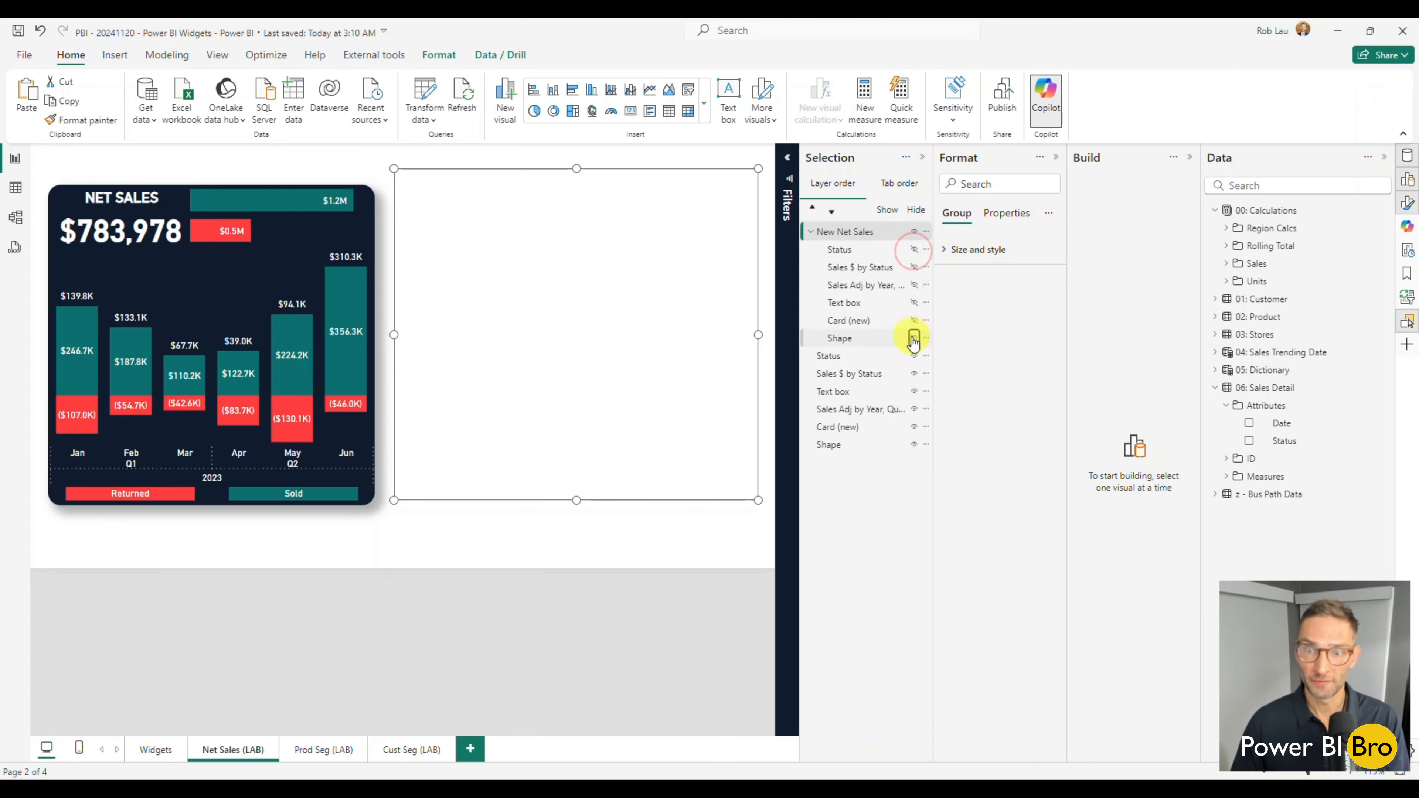
Show all elements of the New Net Sales group again, from Shape up to Status, and deselect the group.
{"action": "left_click", "coordinate": [914, 338]}
{"action": "left_click", "coordinate": [915, 321]}
{"action": "left_click", "coordinate": [914, 302]}
{"action": "left_click", "coordinate": [914, 285]}
{"action": "left_click", "coordinate": [914, 268]}
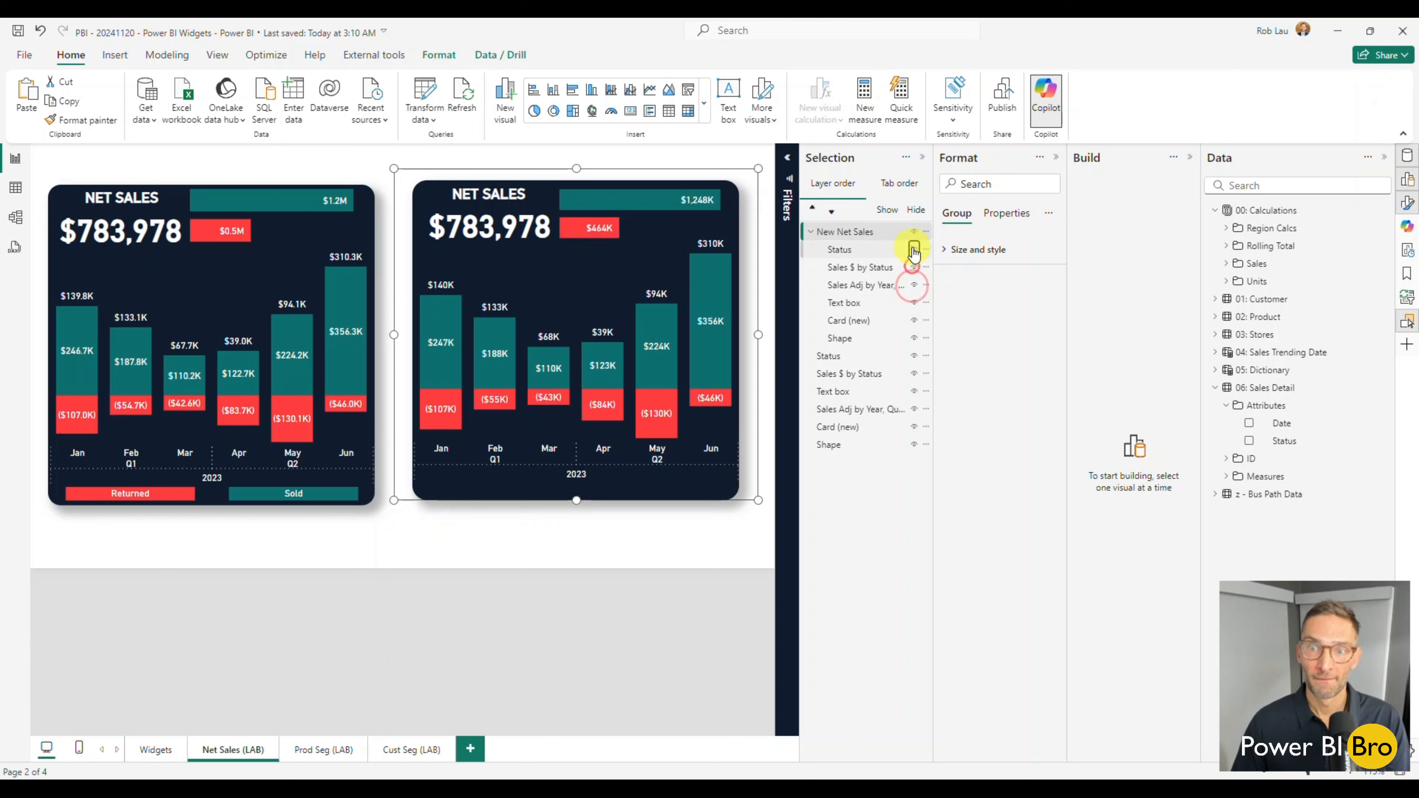
{"action": "left_click", "coordinate": [914, 249]}
{"action": "left_click", "coordinate": [576, 526]}
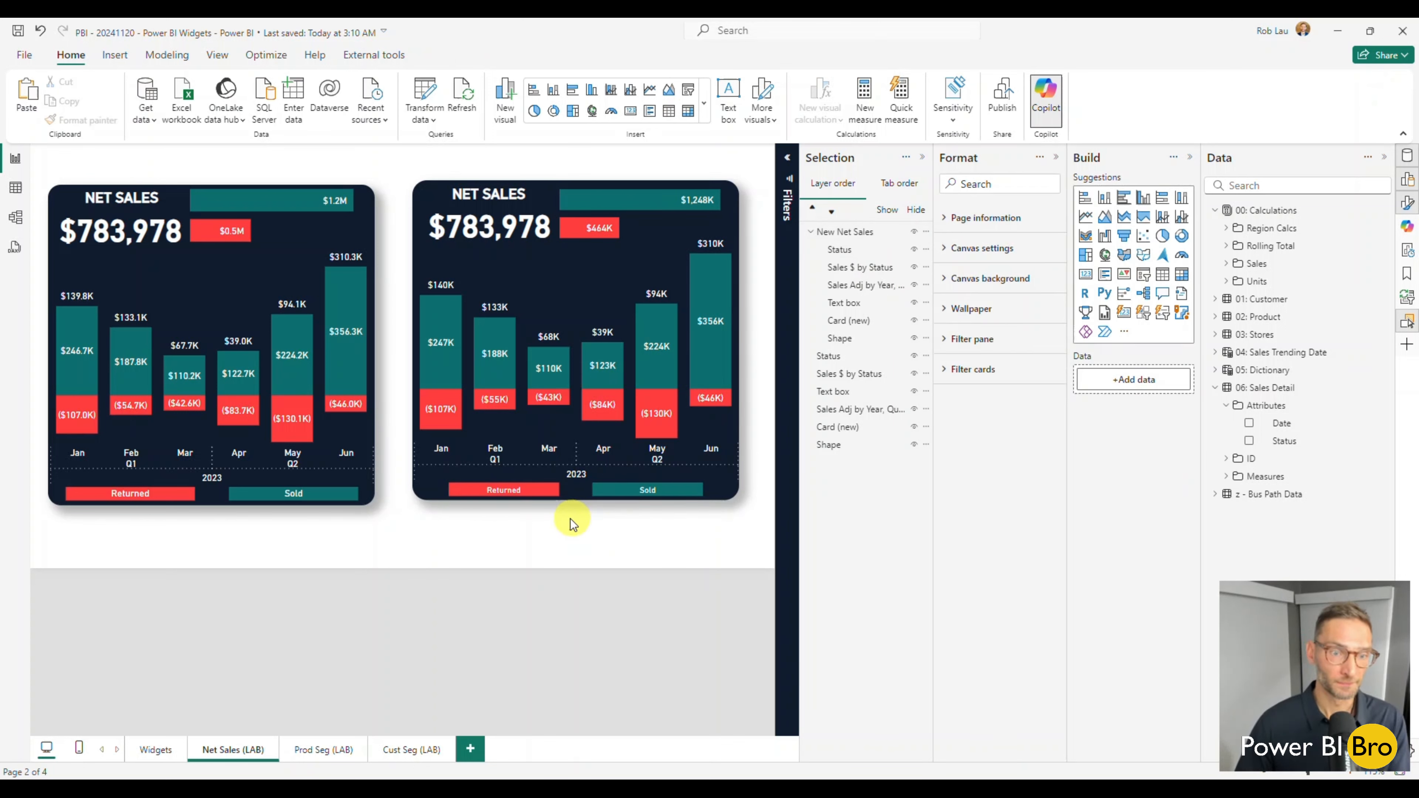
Nudge the New Net Sales group down in line with the original widget, deselect it and close the Format pane.
{"action": "left_click", "coordinate": [739, 498]}
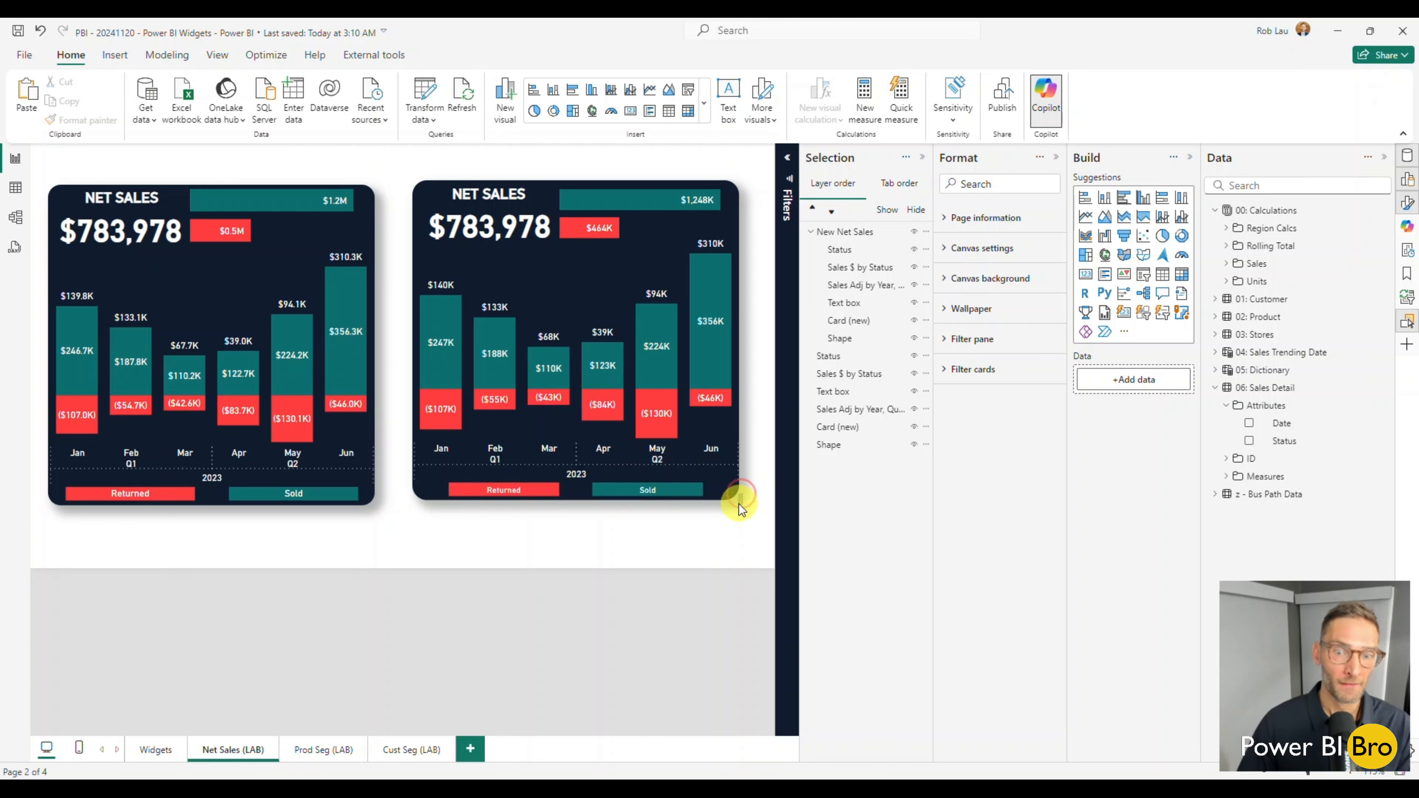
{"action": "left_click_drag", "start_coordinate": [739, 504], "coordinate": [743, 495]}
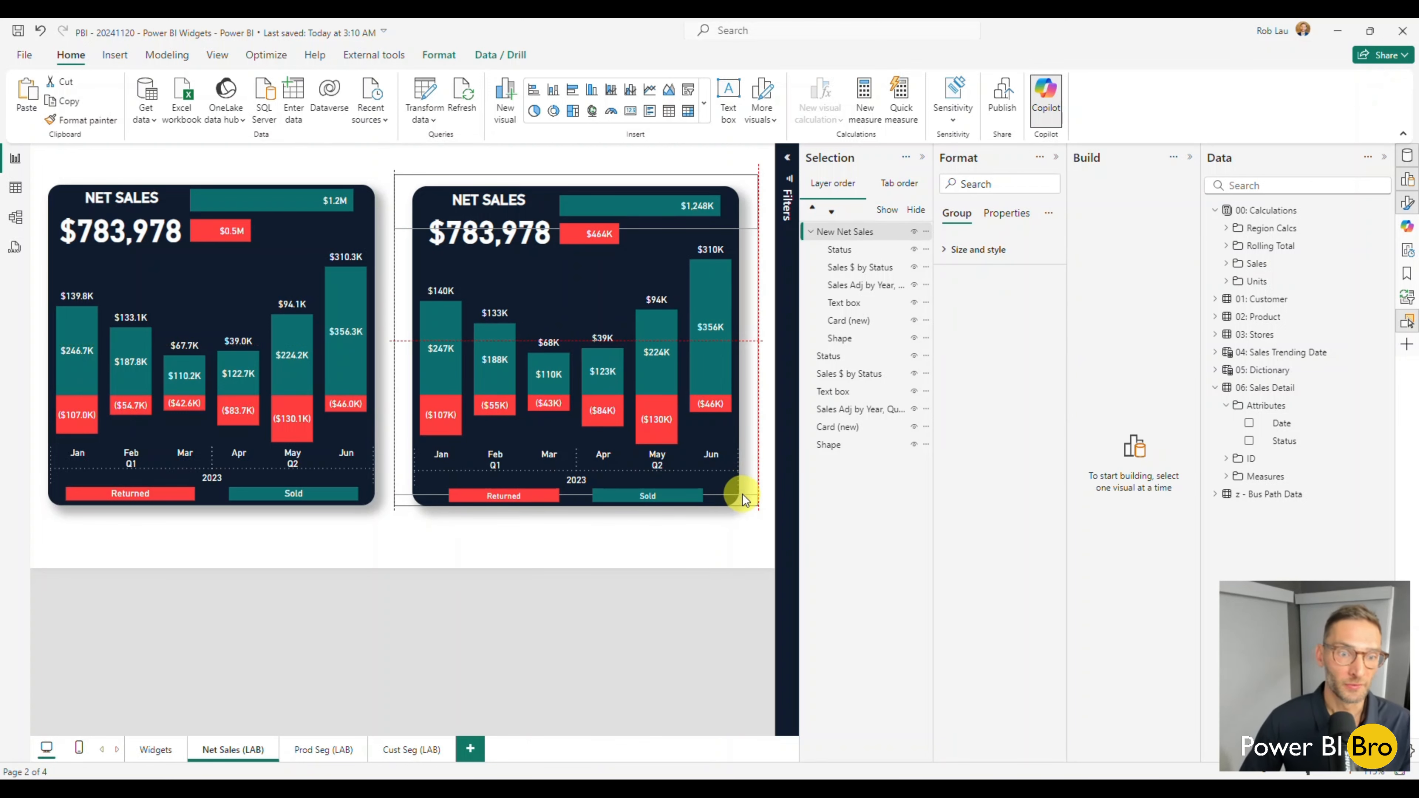
{"action": "left_click", "coordinate": [555, 564]}
{"action": "left_click", "coordinate": [1053, 158]}
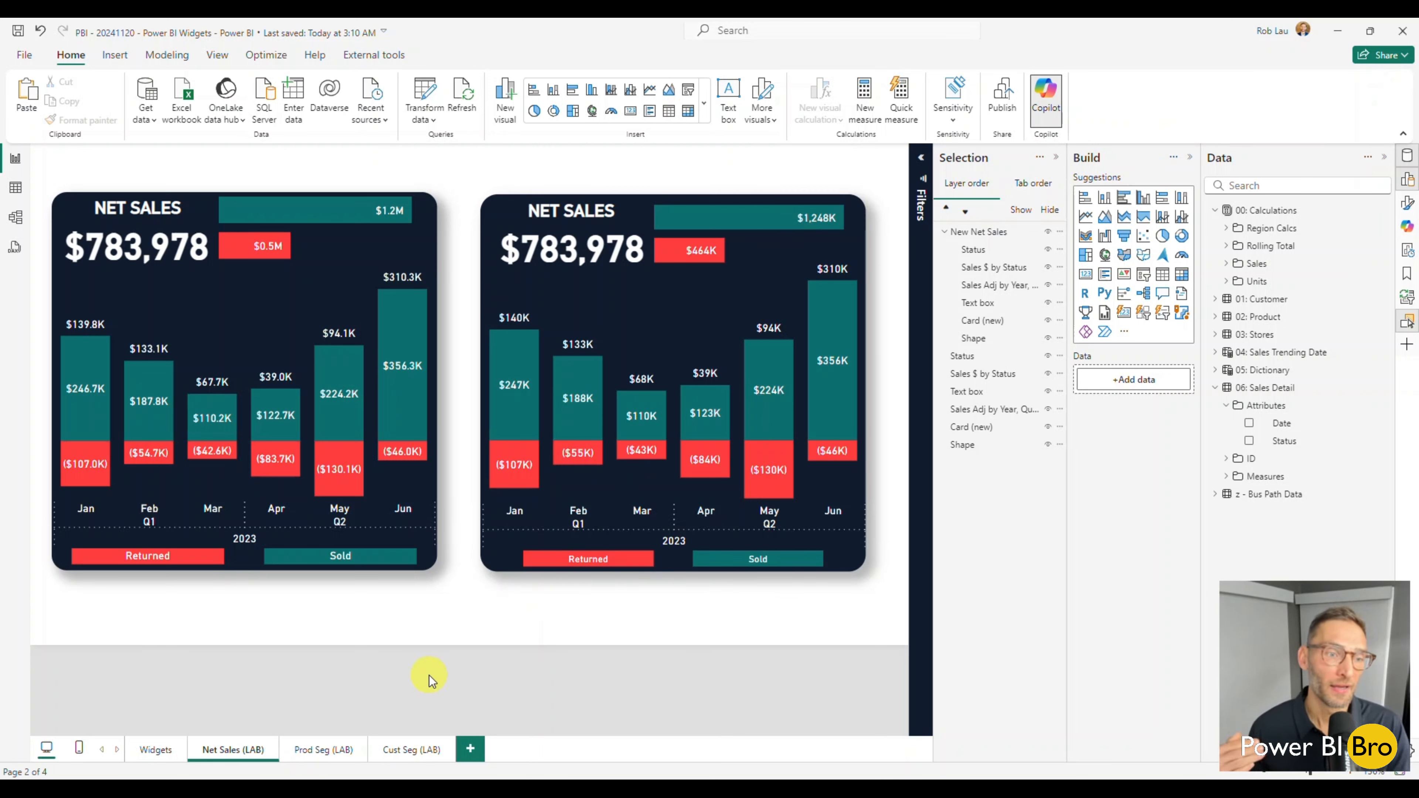
Go to the Prod Seg (LAB) page and move all Product Segmentation visuals together toward the left side of the canvas.
{"action": "left_click", "coordinate": [322, 750]}
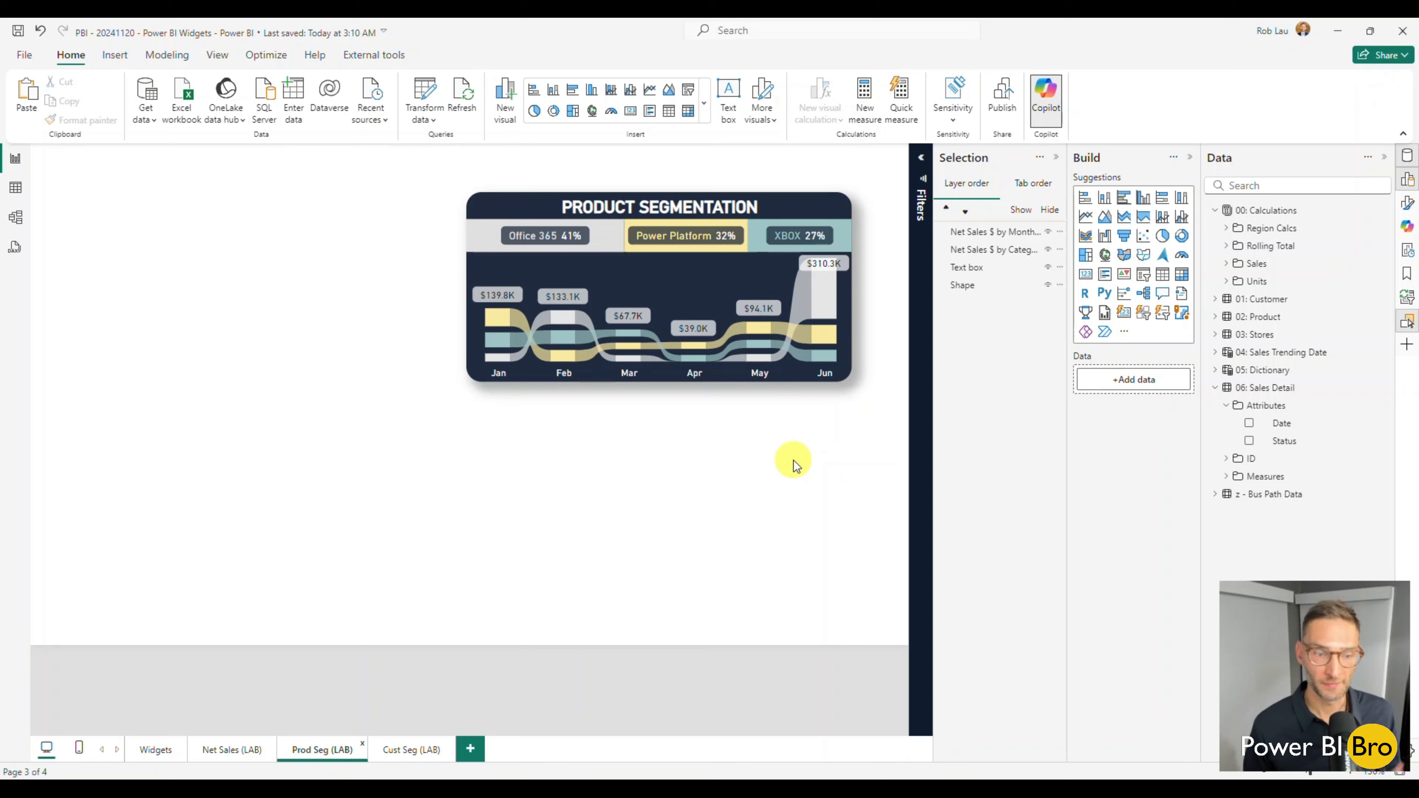
{"action": "left_click", "coordinate": [219, 755]}
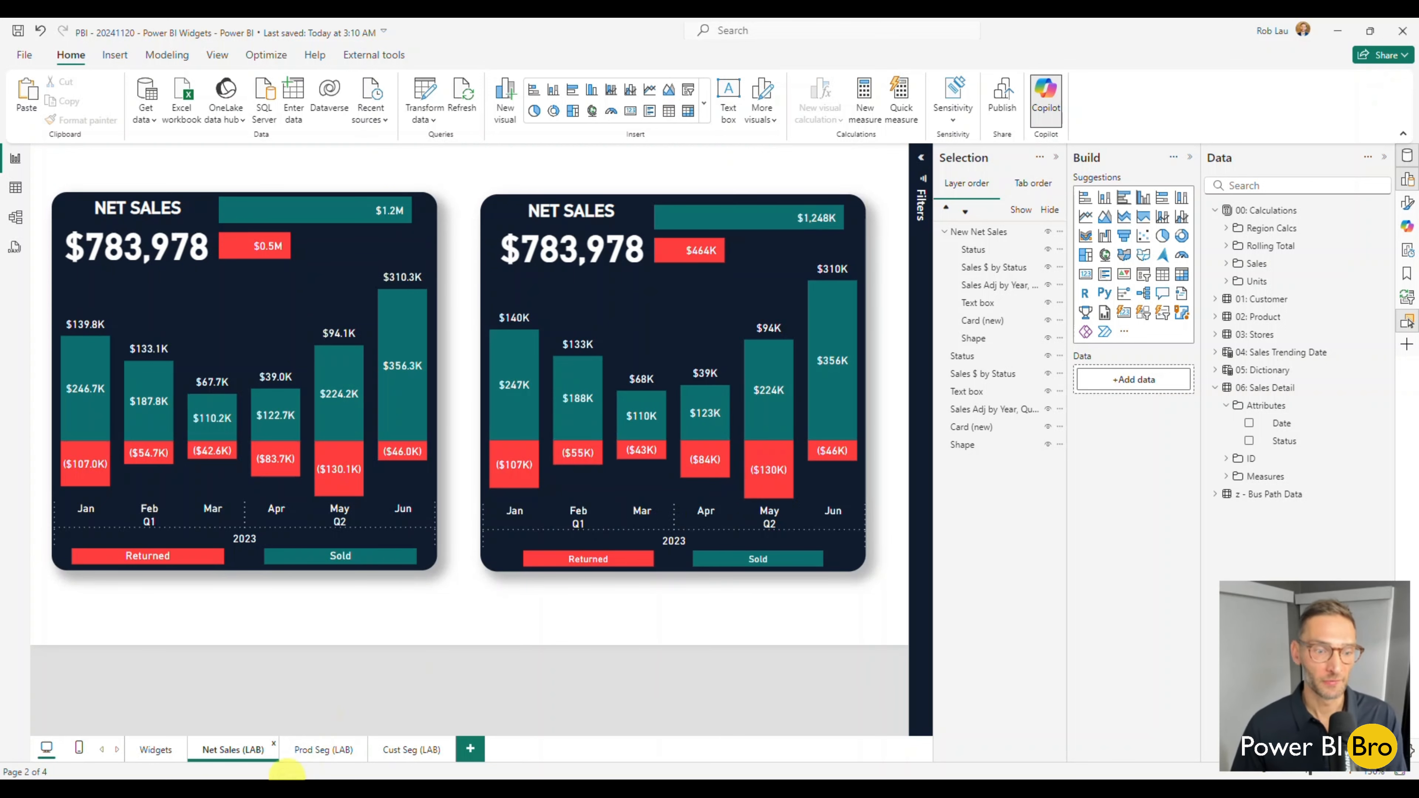
{"action": "left_click", "coordinate": [326, 756]}
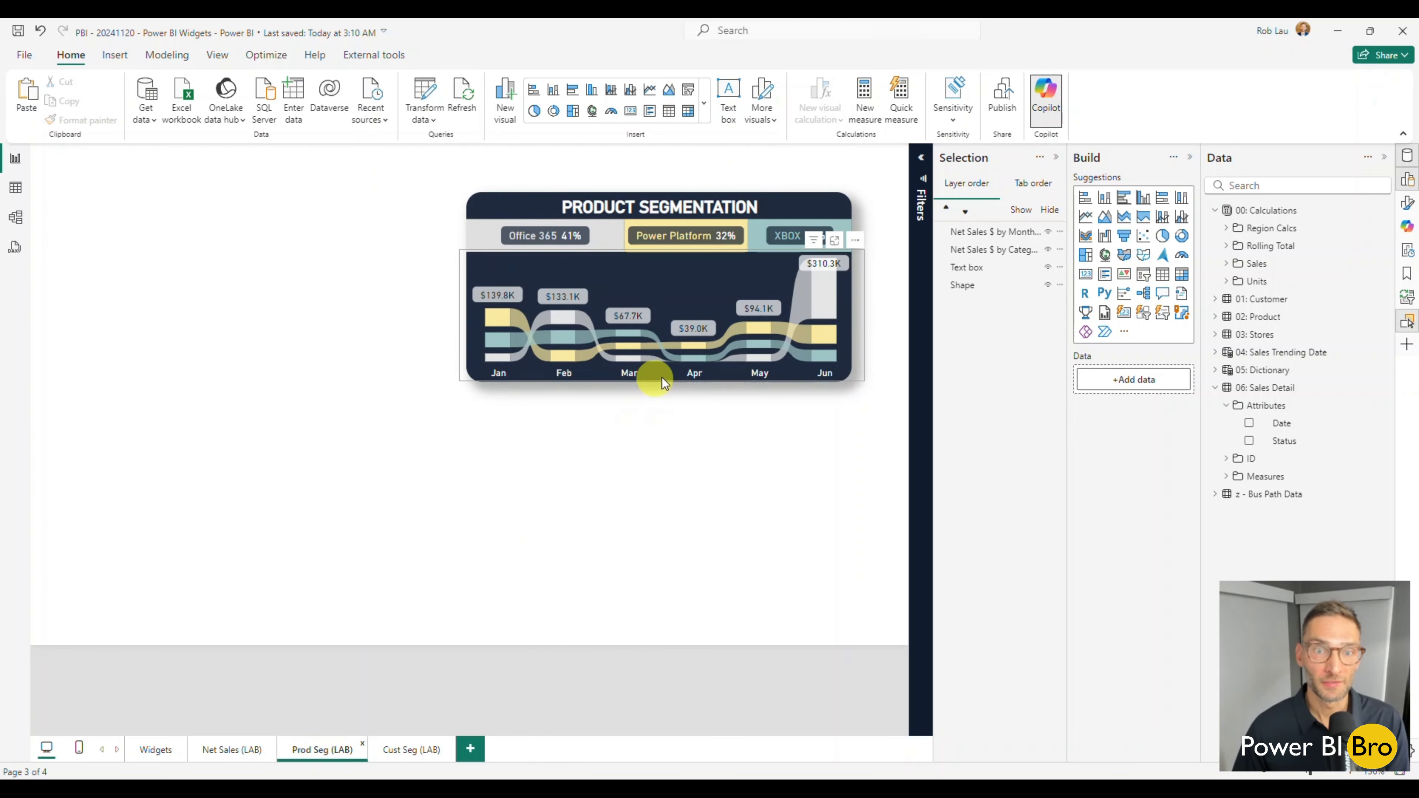
{"action": "left_click_drag", "start_coordinate": [878, 464], "coordinate": [167, 187]}
{"action": "left_click", "coordinate": [613, 303]}
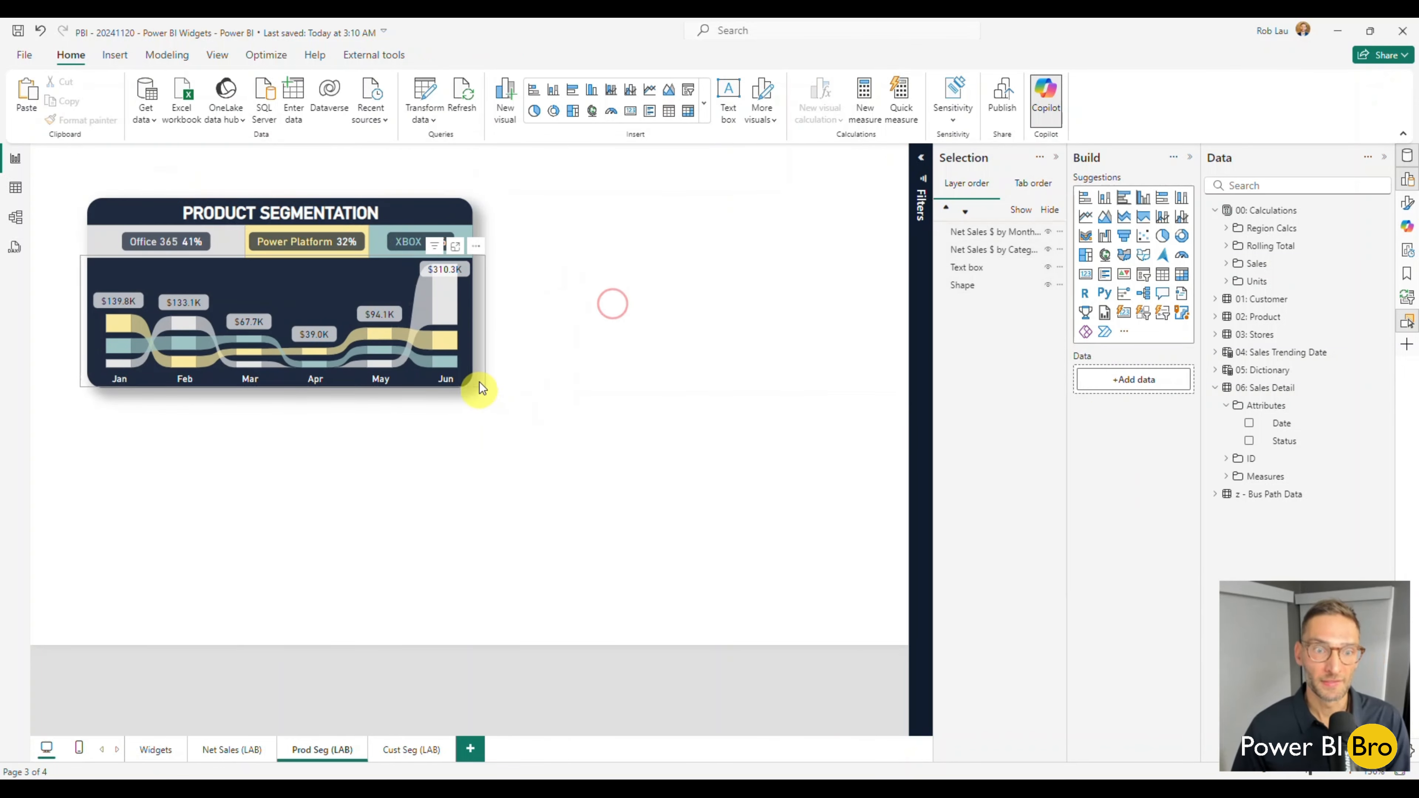
{"action": "left_click", "coordinate": [479, 379]}
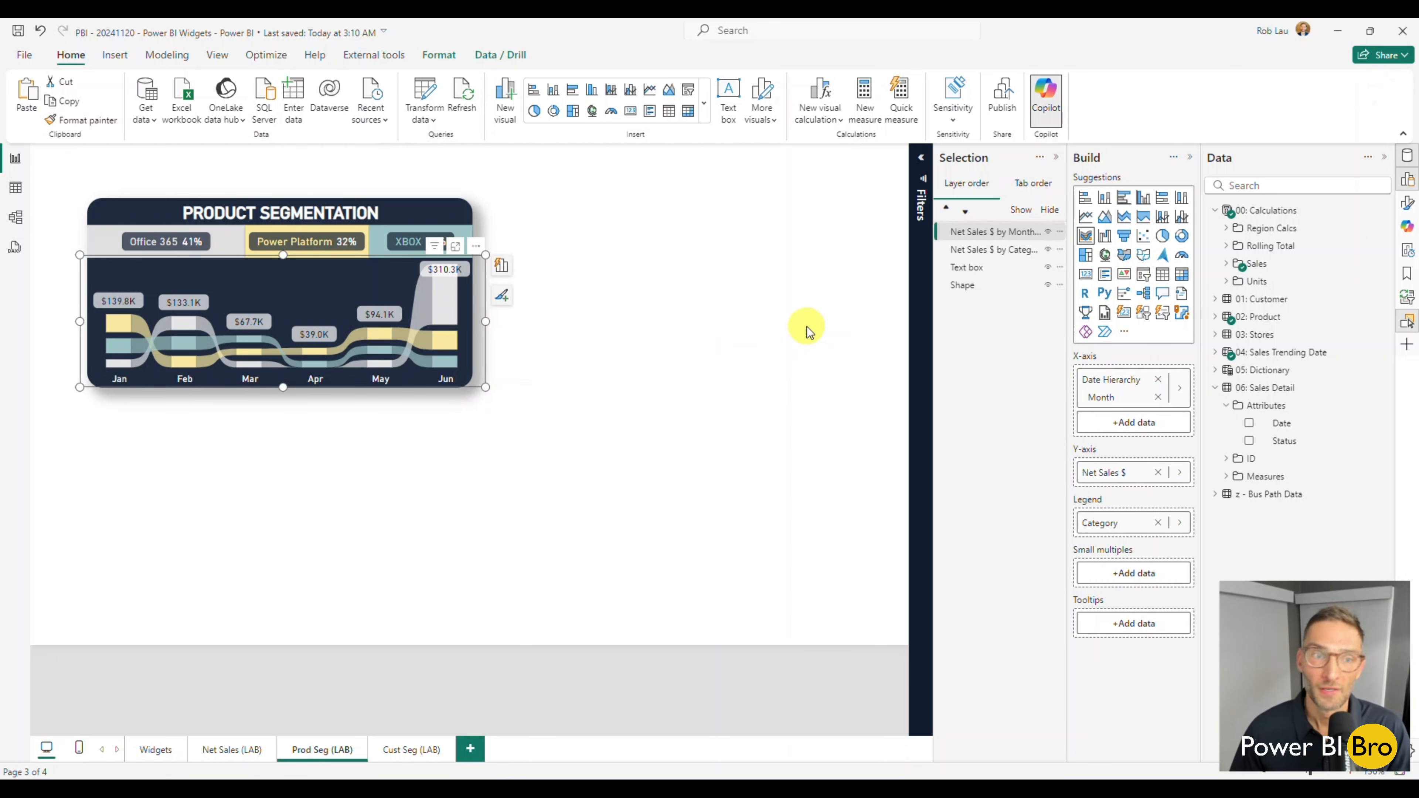
{"action": "left_click", "coordinate": [593, 365]}
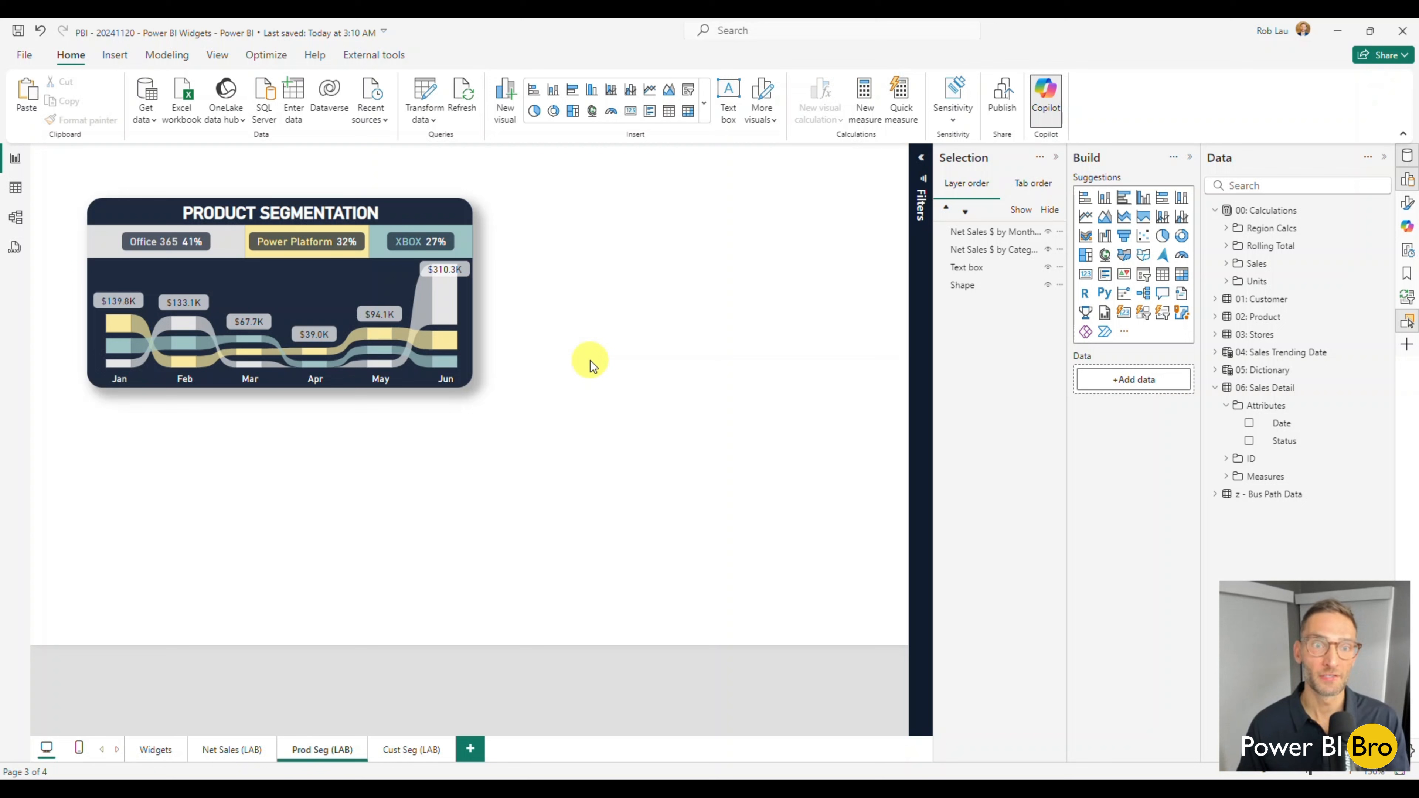
Hide the title text box and both Net Sales $ charts of the Product Segmentation widget, keeping only the background shape.
{"action": "left_click", "coordinate": [1049, 267]}
{"action": "left_click", "coordinate": [1049, 249]}
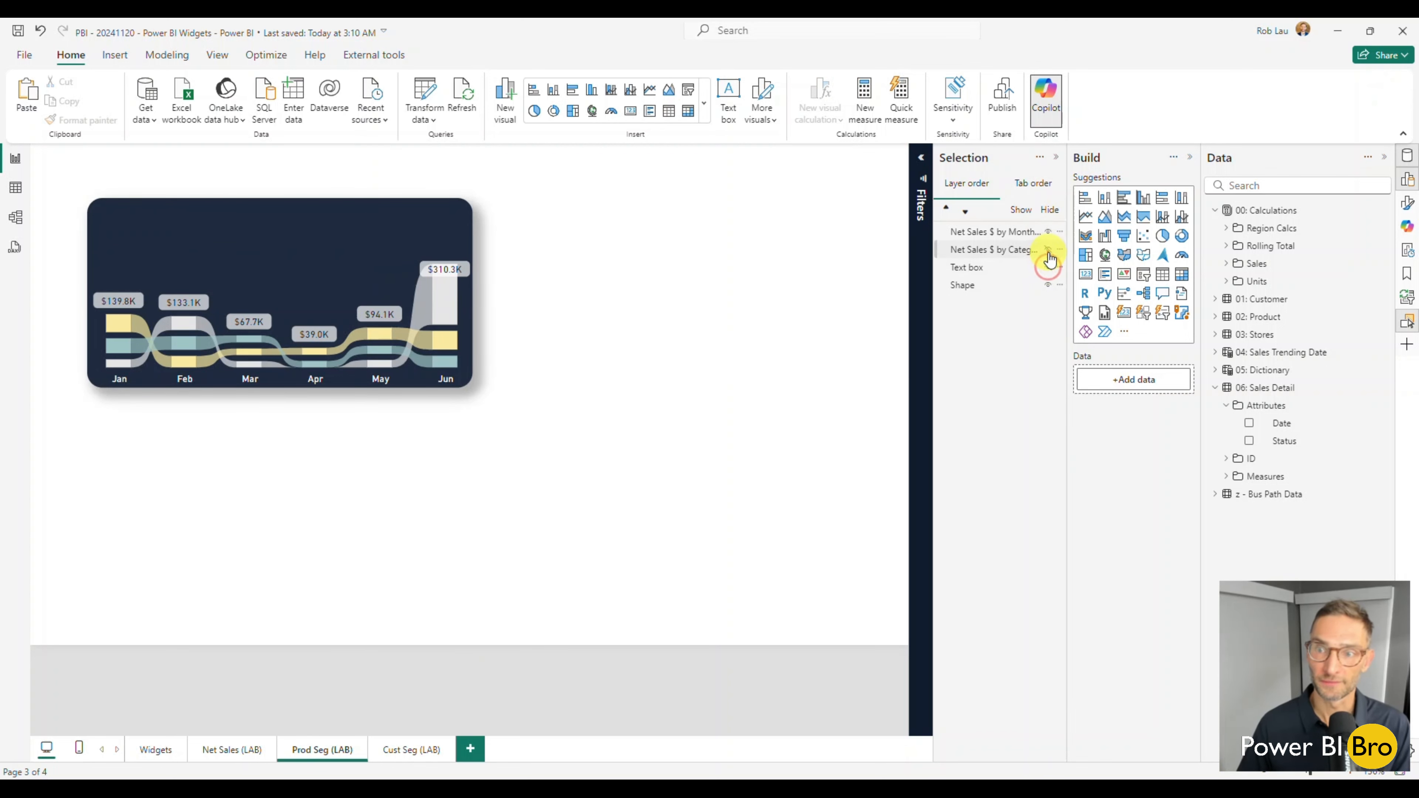
{"action": "left_click", "coordinate": [1049, 232]}
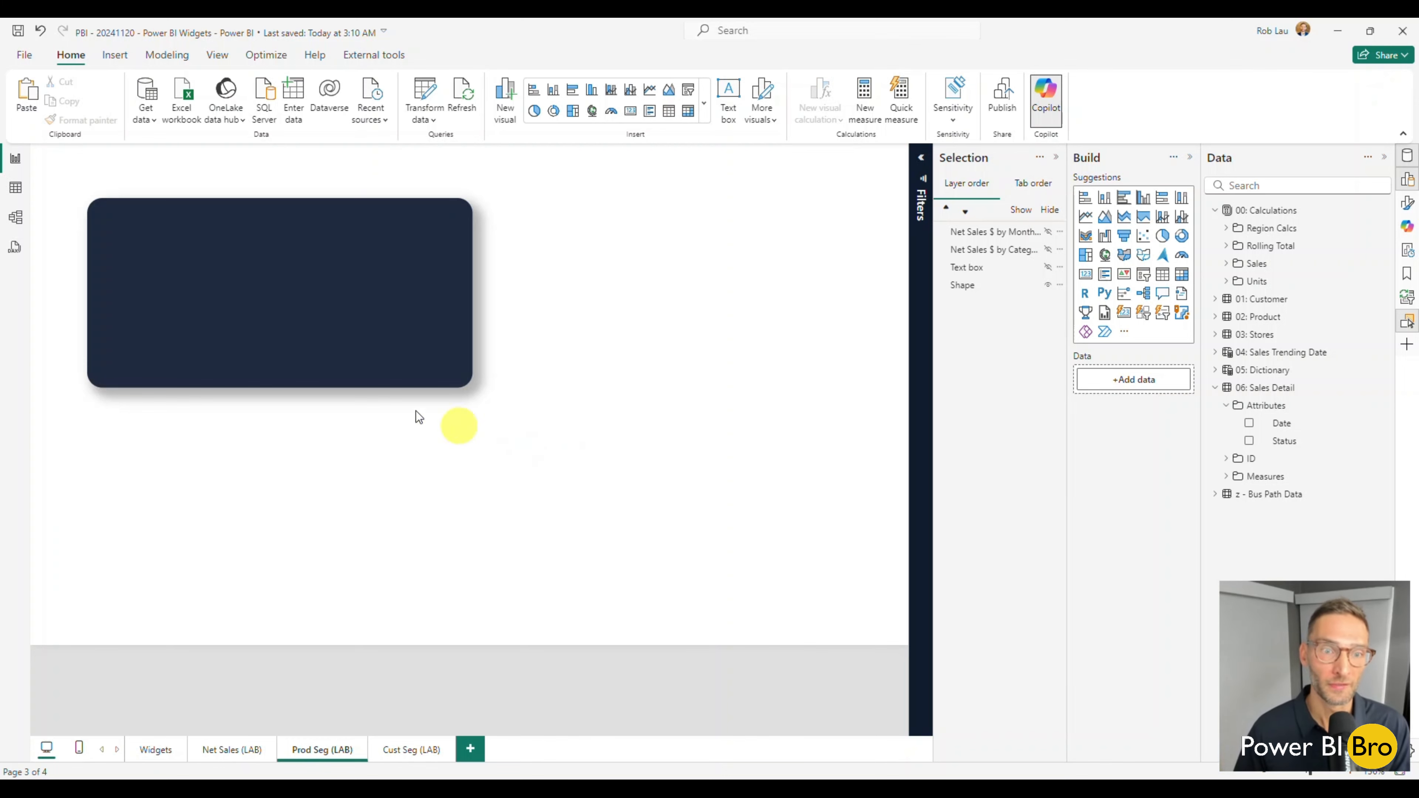
Duplicate the widget's background shape and place the copy beside the original, aligned with it.
{"action": "left_click", "coordinate": [371, 377]}
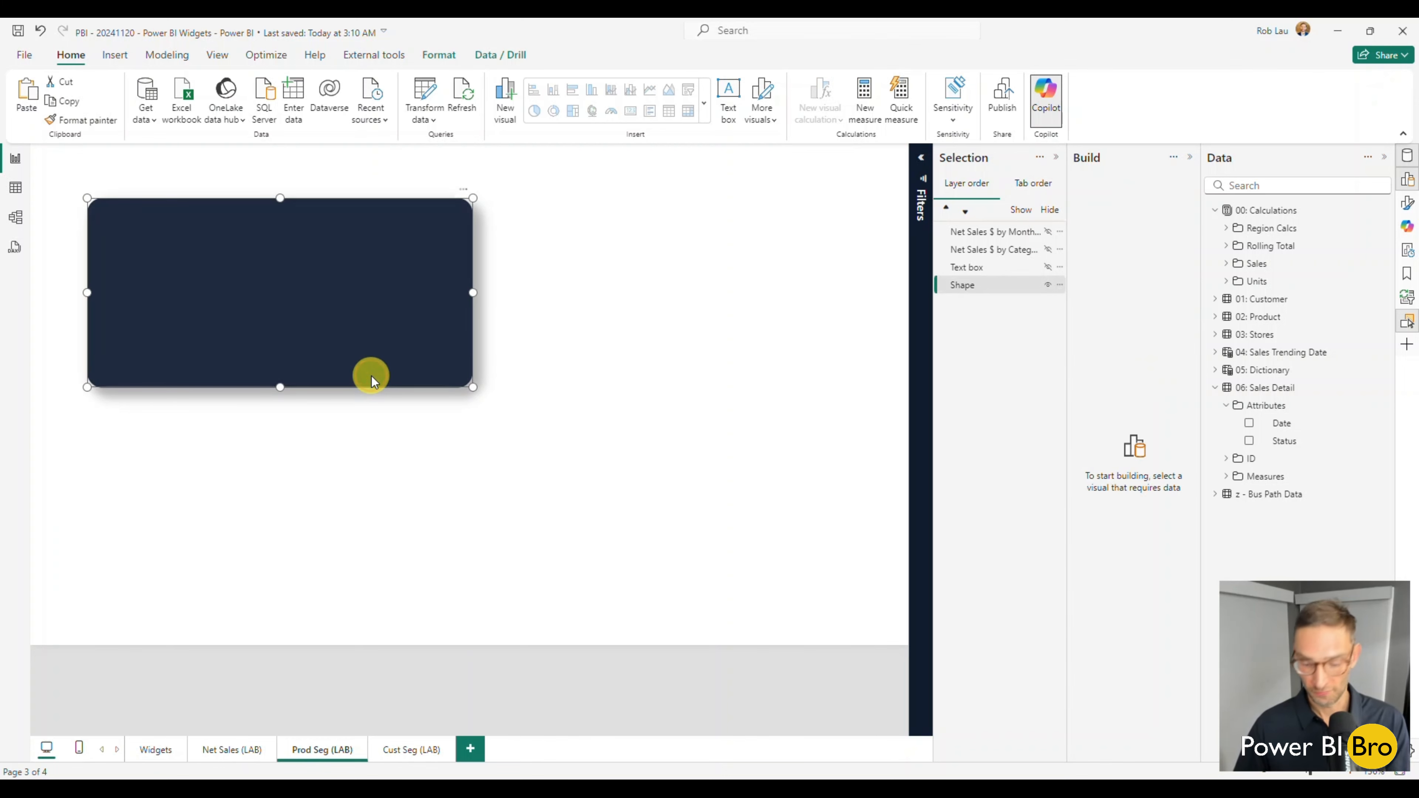
{"action": "key", "text": "ctrl+c"}
{"action": "key", "text": "ctrl+v"}
{"action": "left_click_drag", "start_coordinate": [356, 367], "coordinate": [735, 352]}
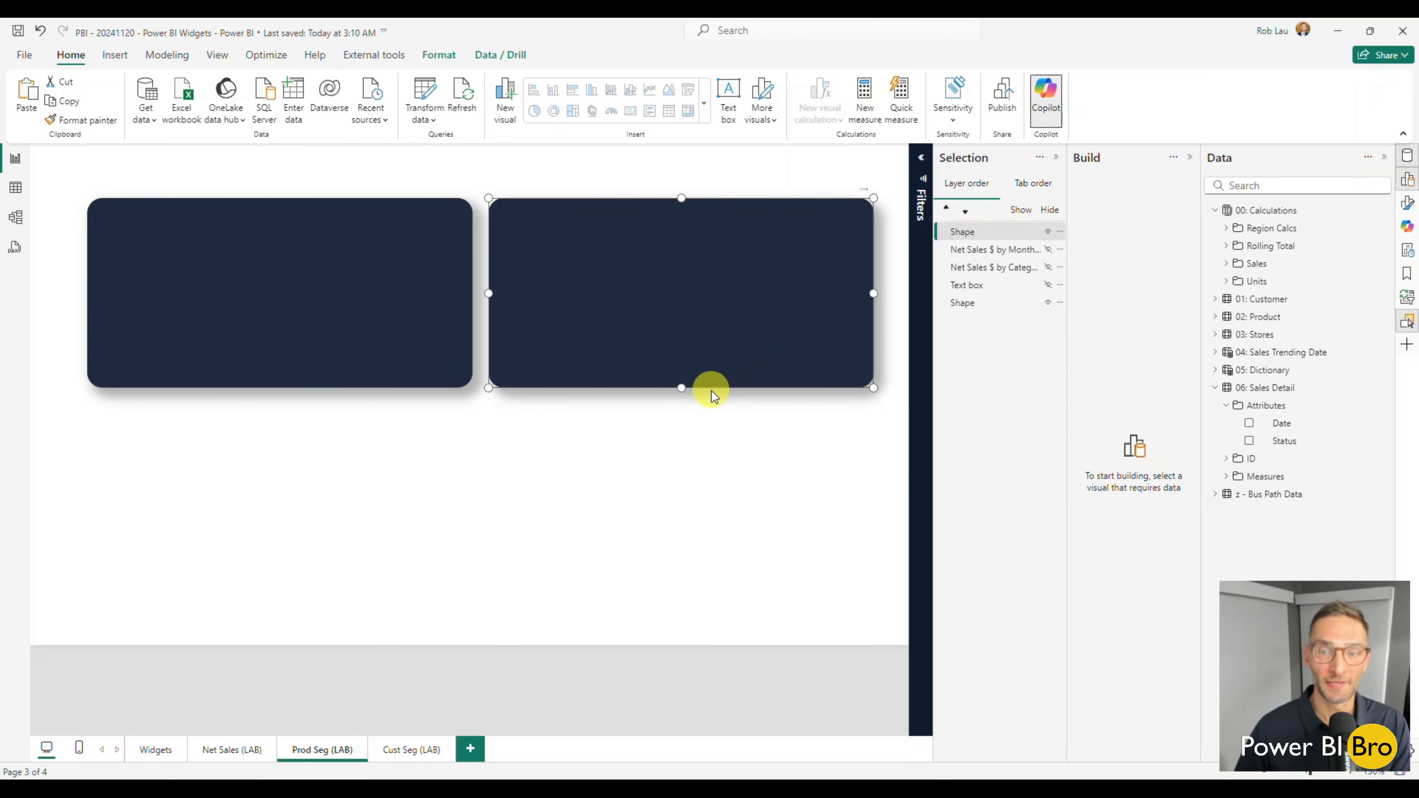
{"action": "left_click", "coordinate": [700, 478]}
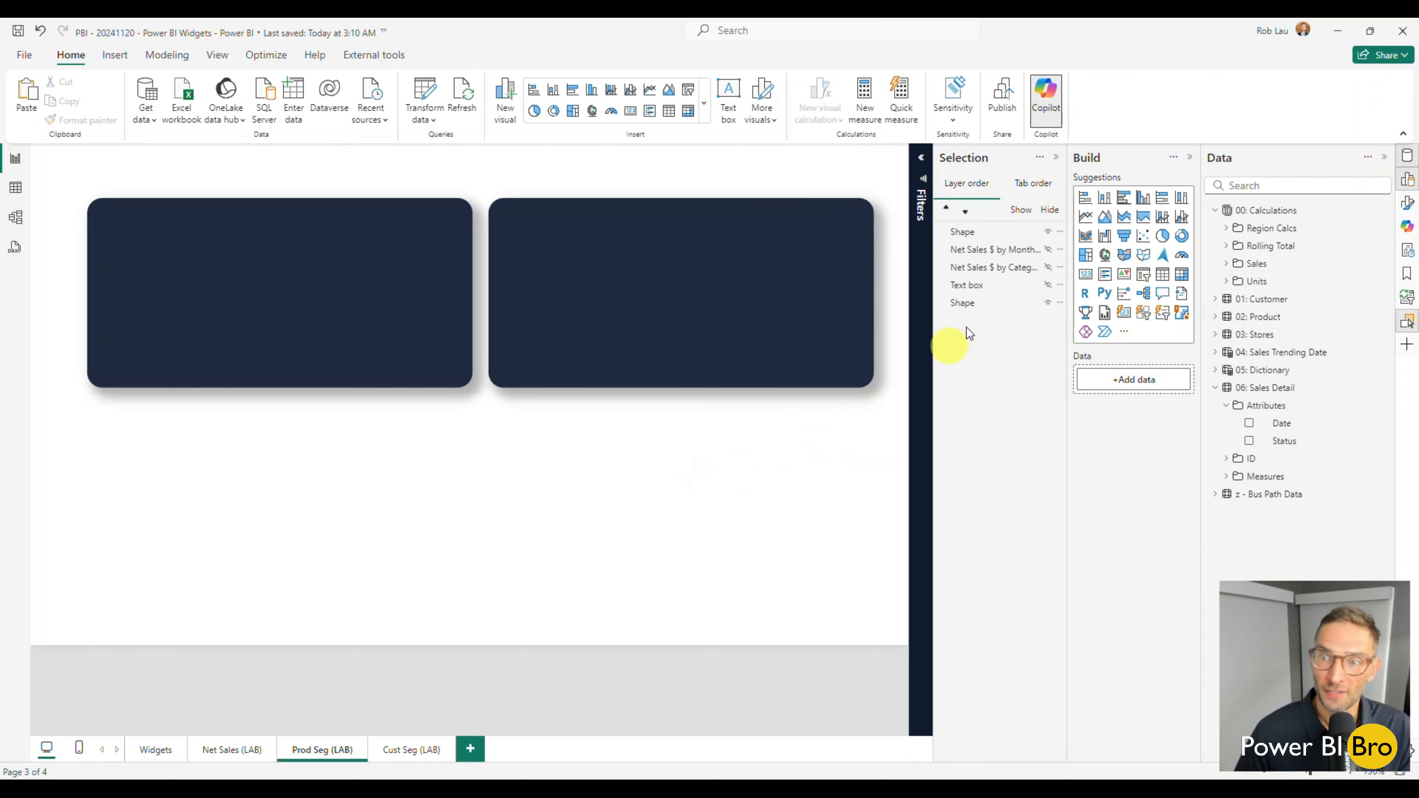
Show the PRODUCT SEGMENTATION title again, duplicate it and place the copy across the top of the new background shape.
{"action": "left_click", "coordinate": [1049, 285]}
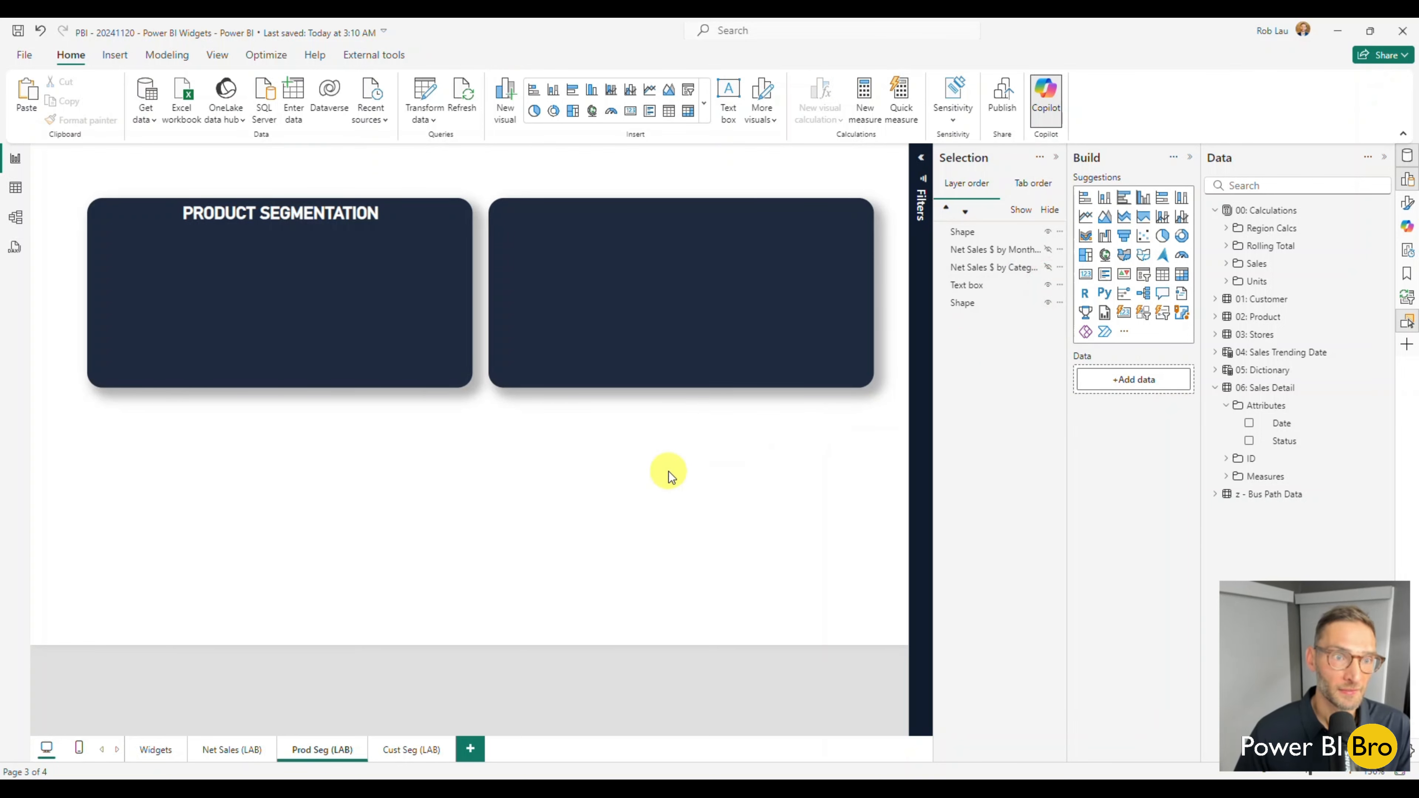
{"action": "left_click", "coordinate": [386, 227]}
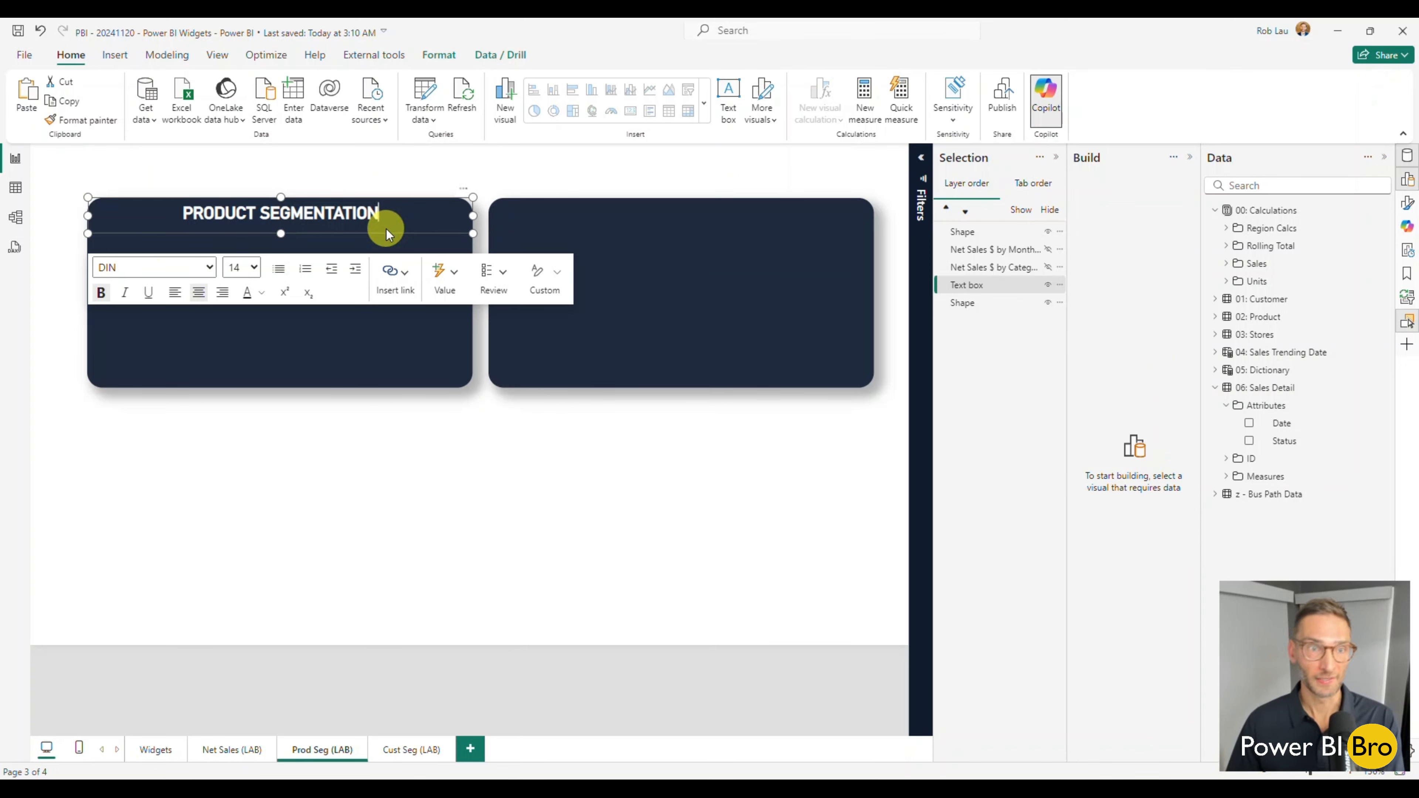
{"action": "key", "text": "ctrl+c"}
{"action": "key", "text": "ctrl+v"}
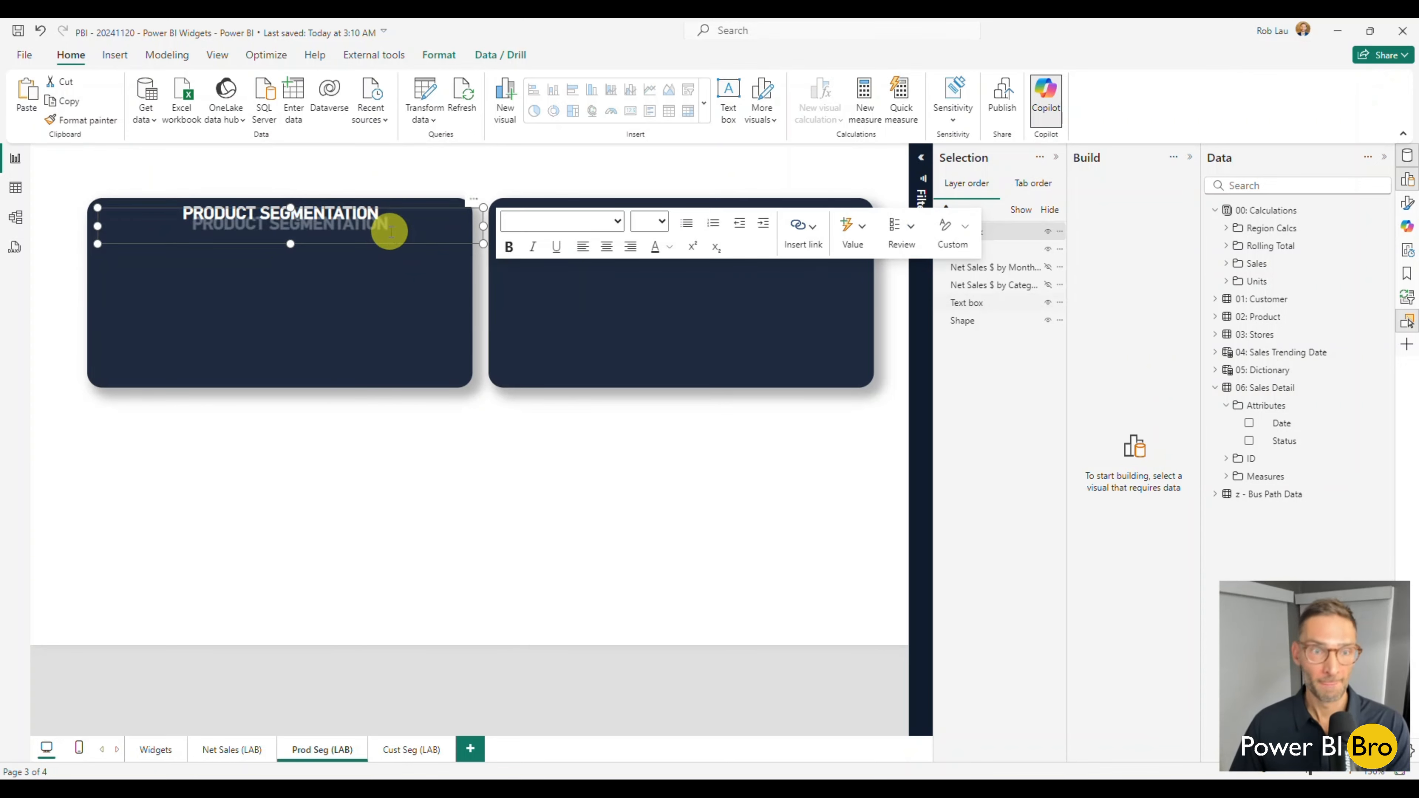
{"action": "left_click_drag", "start_coordinate": [390, 231], "coordinate": [780, 235]}
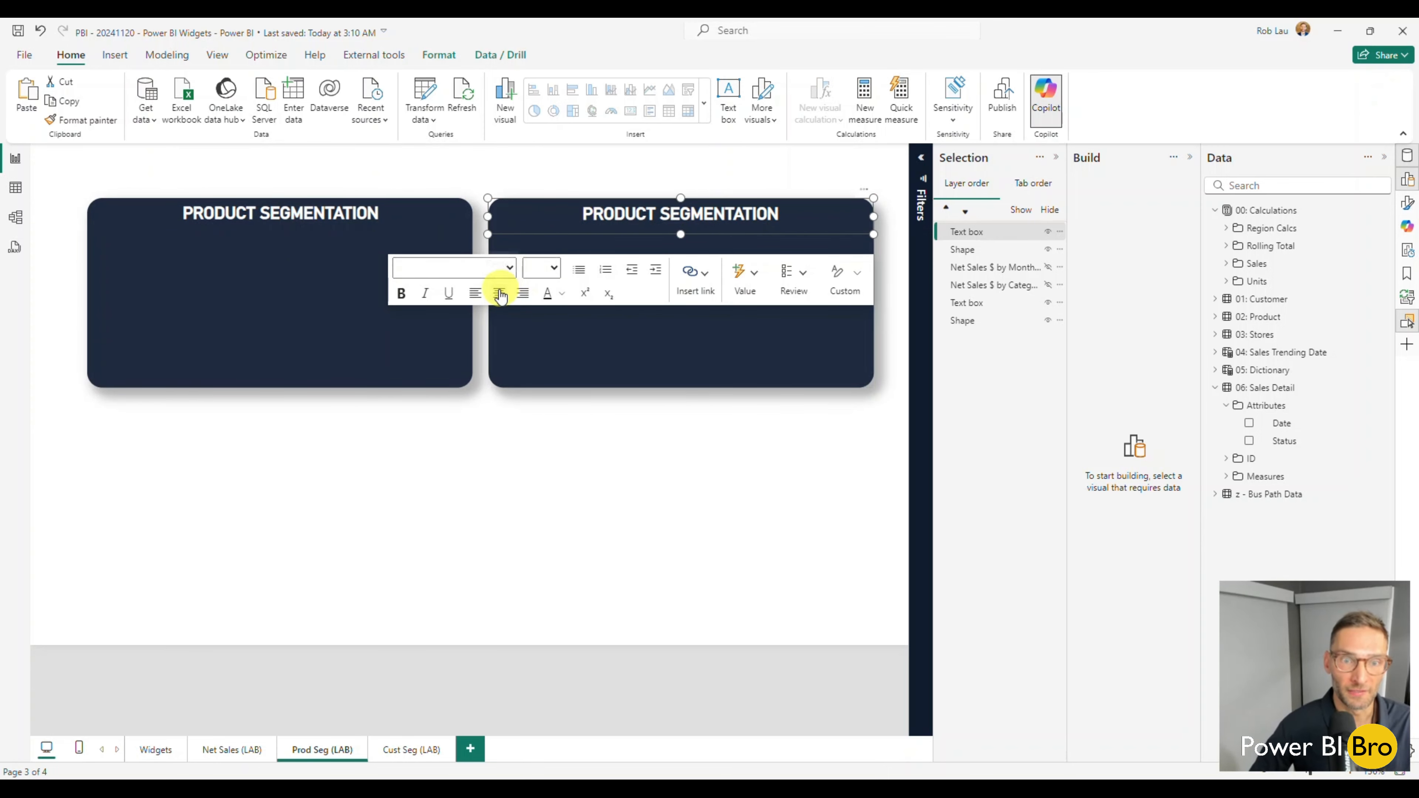
{"action": "mouse_move", "coordinate": [485, 217]}
{"action": "left_mouse_down"}
{"action": "mouse_move", "coordinate": [577, 212]}
{"action": "mouse_move", "coordinate": [485, 220]}
{"action": "left_mouse_up"}
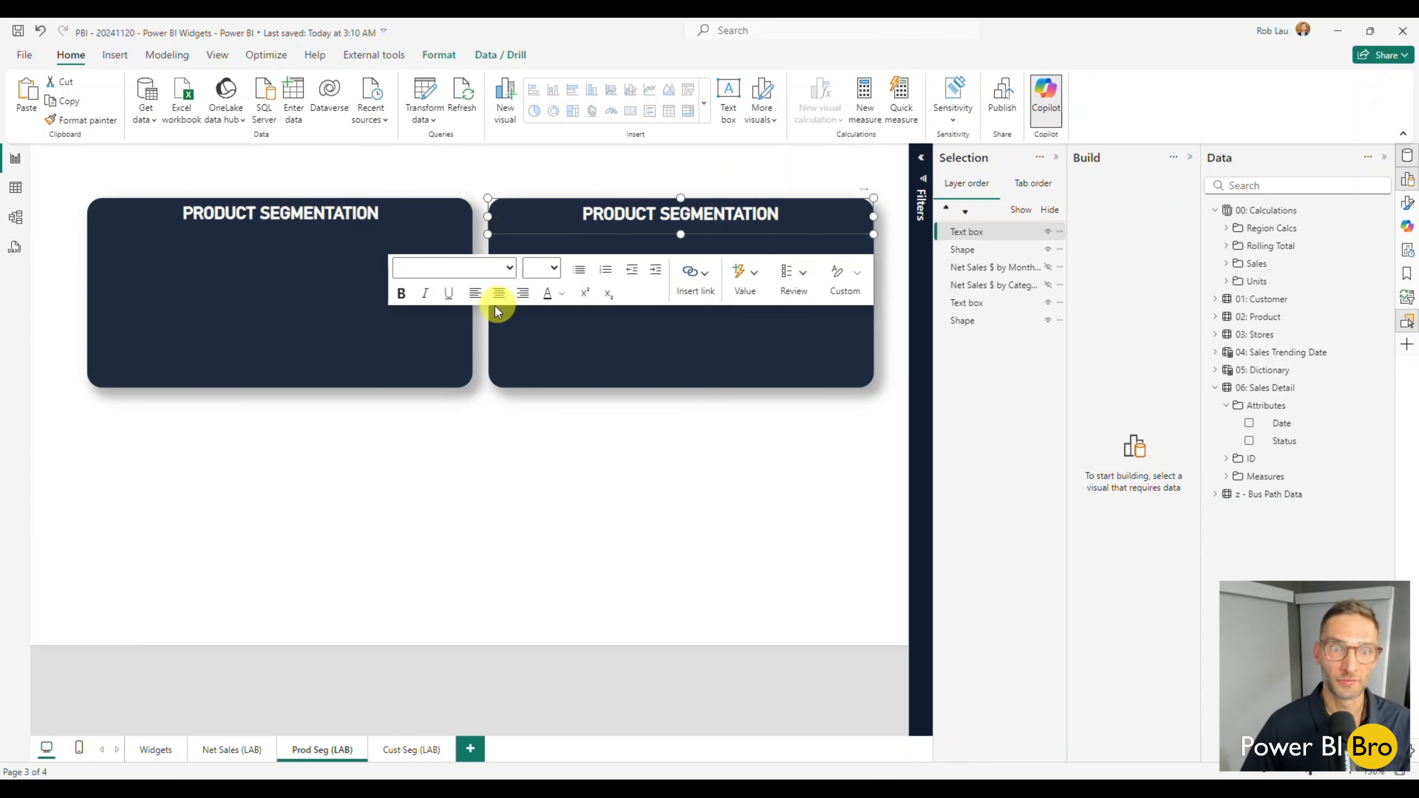
{"action": "left_click", "coordinate": [604, 462]}
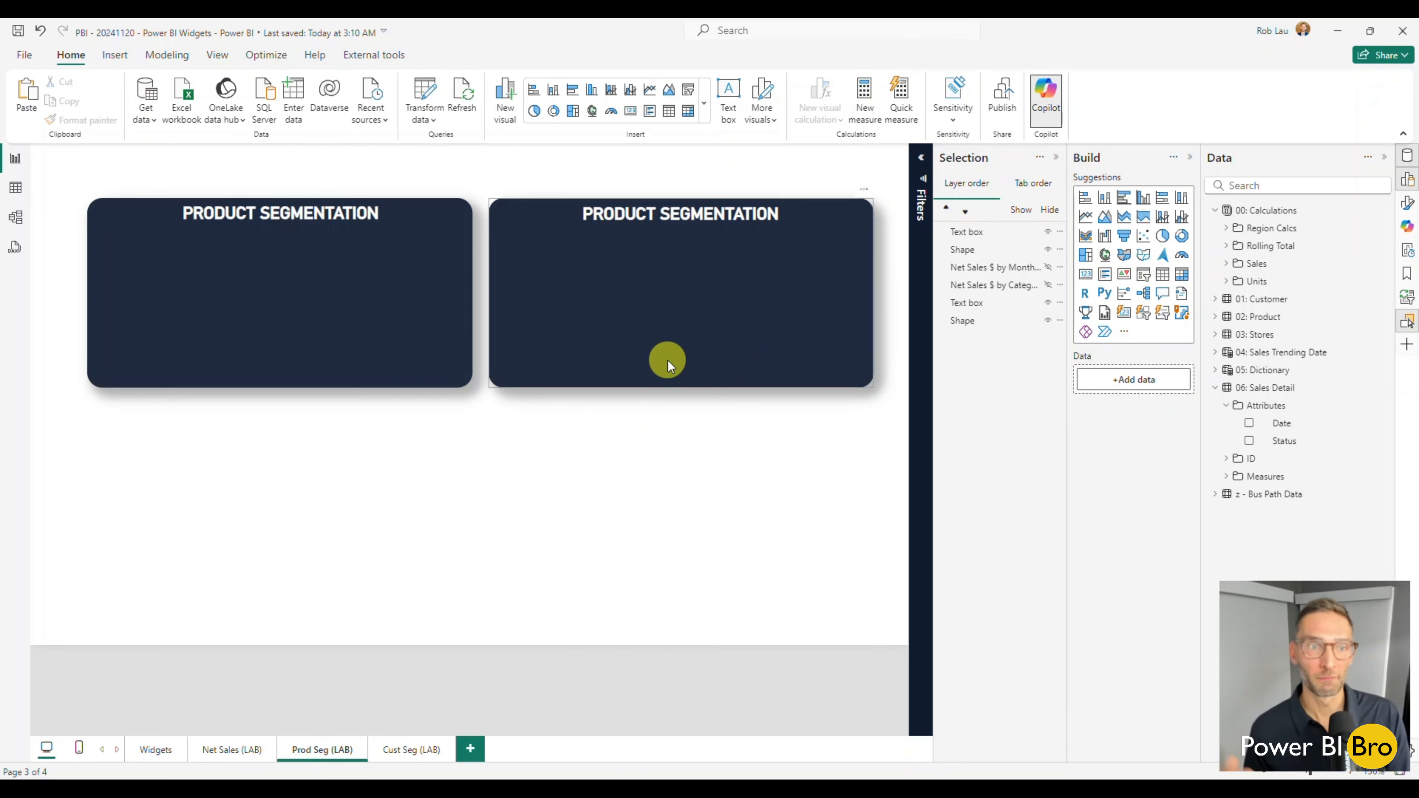
Show the original Net Sales $ by Category bar again and inspect its Office 365, Power Platform and XBOX segments.
{"action": "left_click", "coordinate": [1049, 286]}
{"action": "left_click", "coordinate": [1047, 268]}
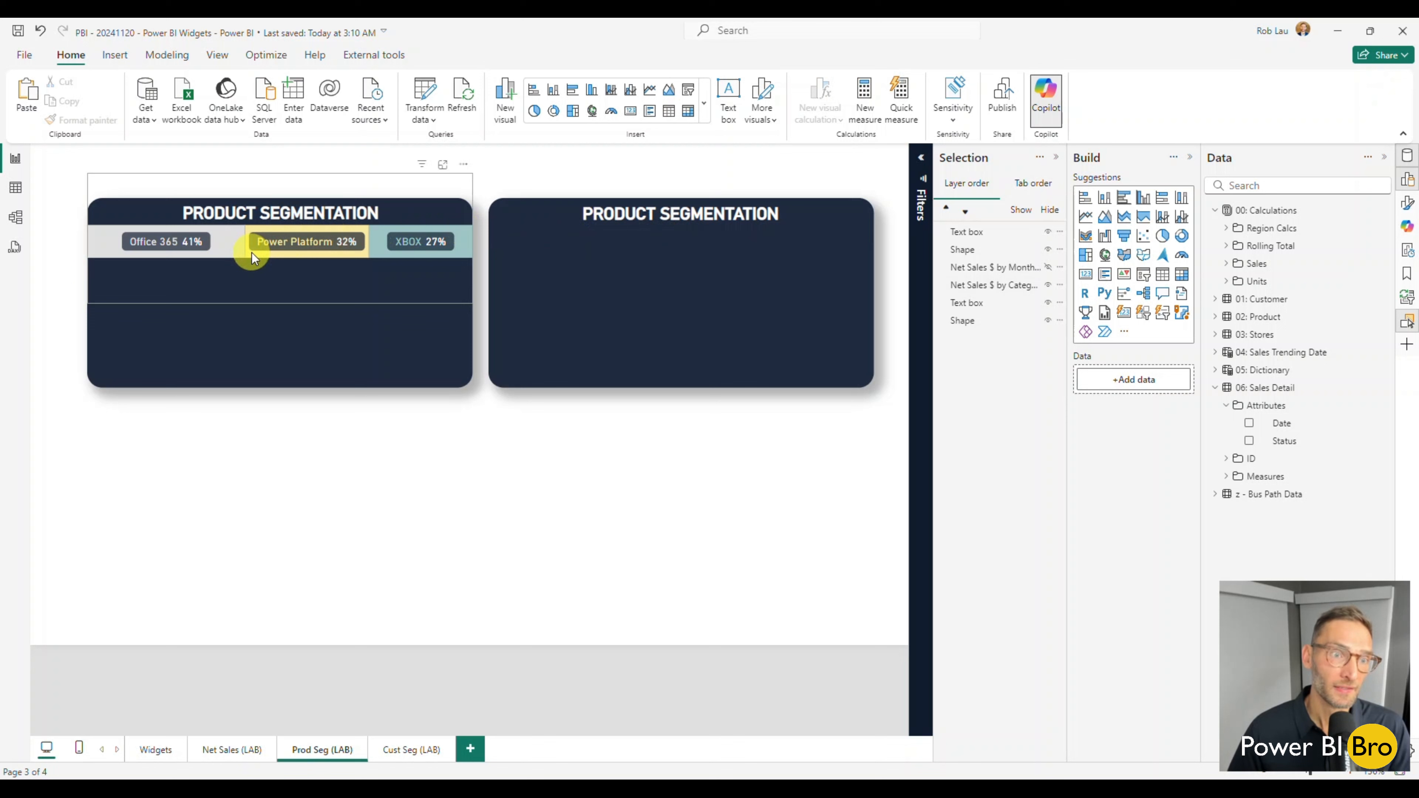
{"action": "mouse_move", "coordinate": [287, 259]}
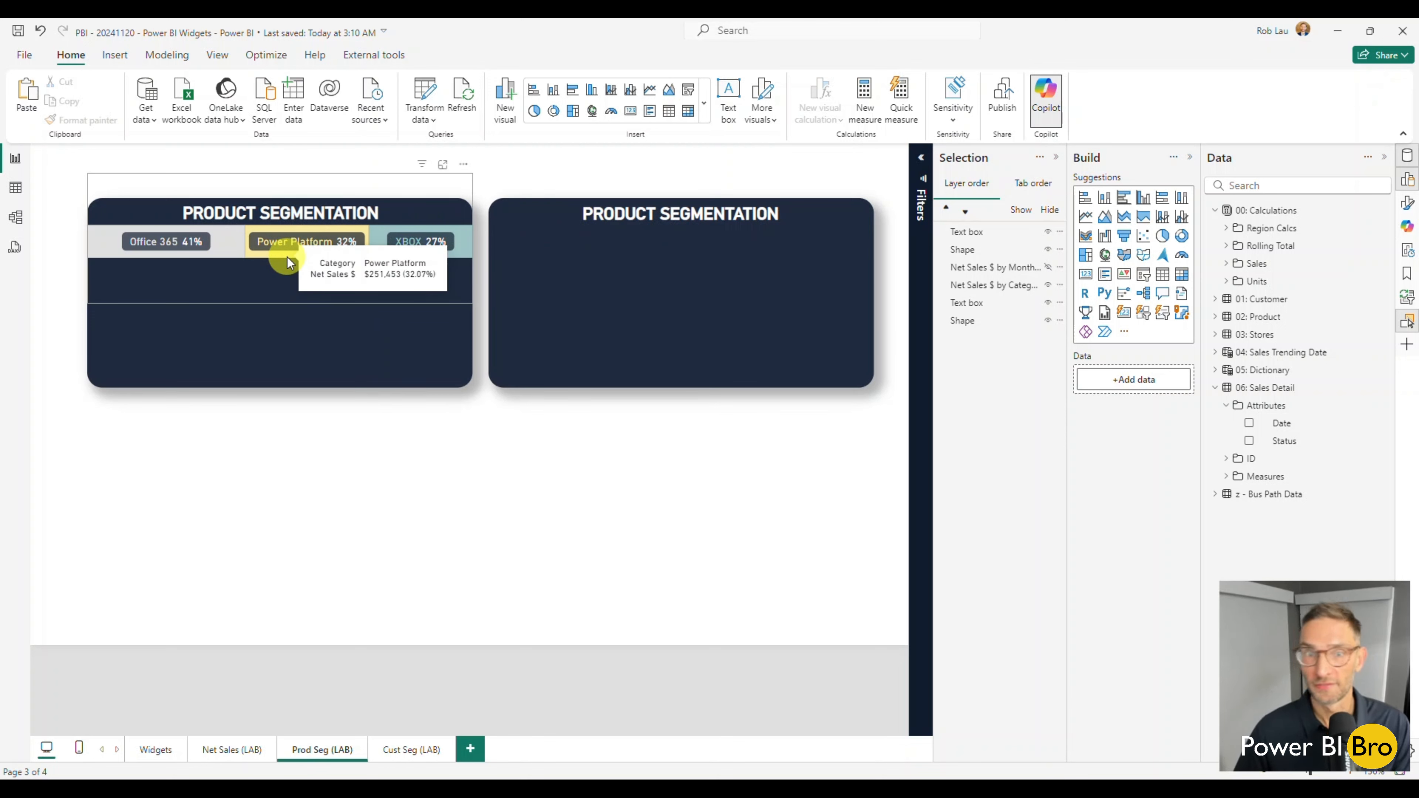
{"action": "mouse_move", "coordinate": [178, 256]}
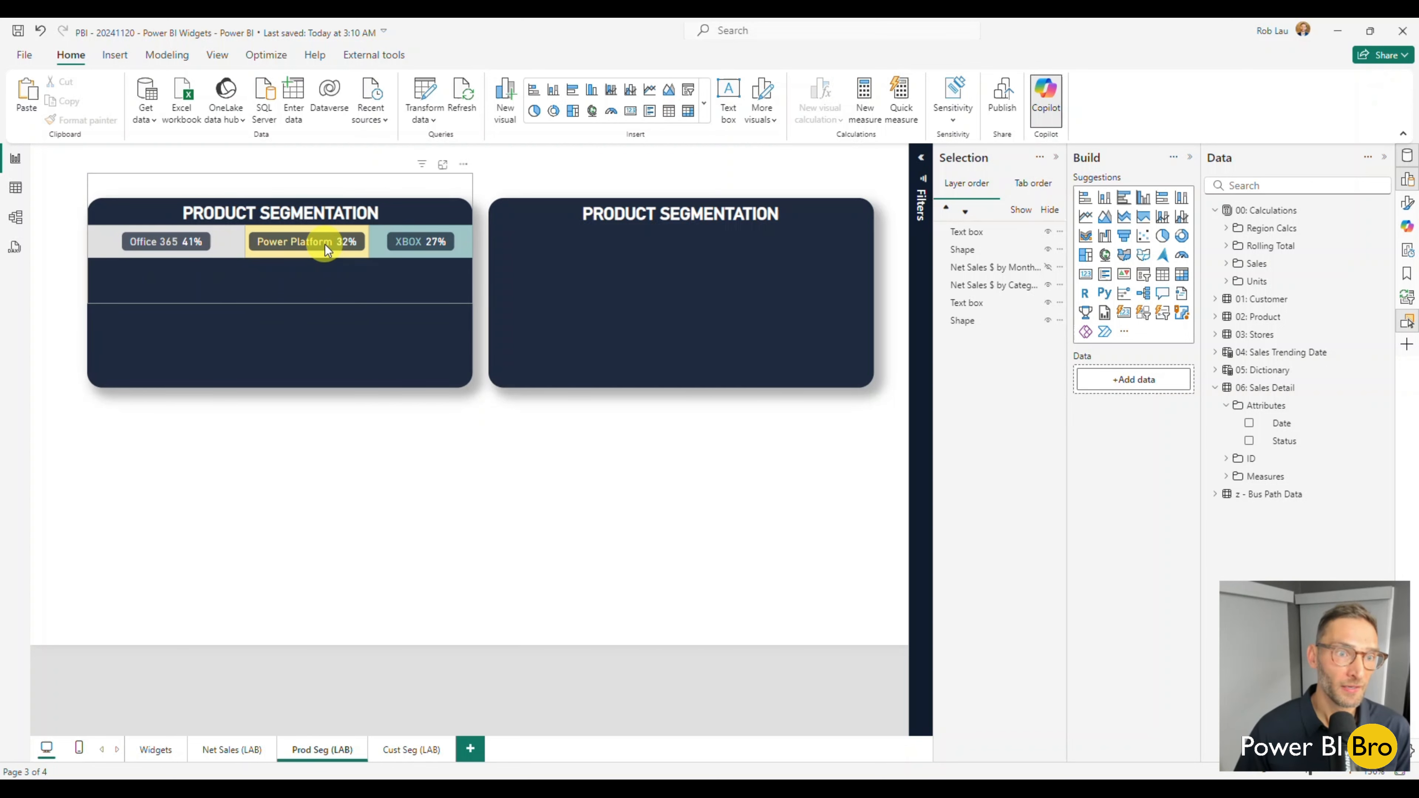
{"action": "mouse_move", "coordinate": [419, 251]}
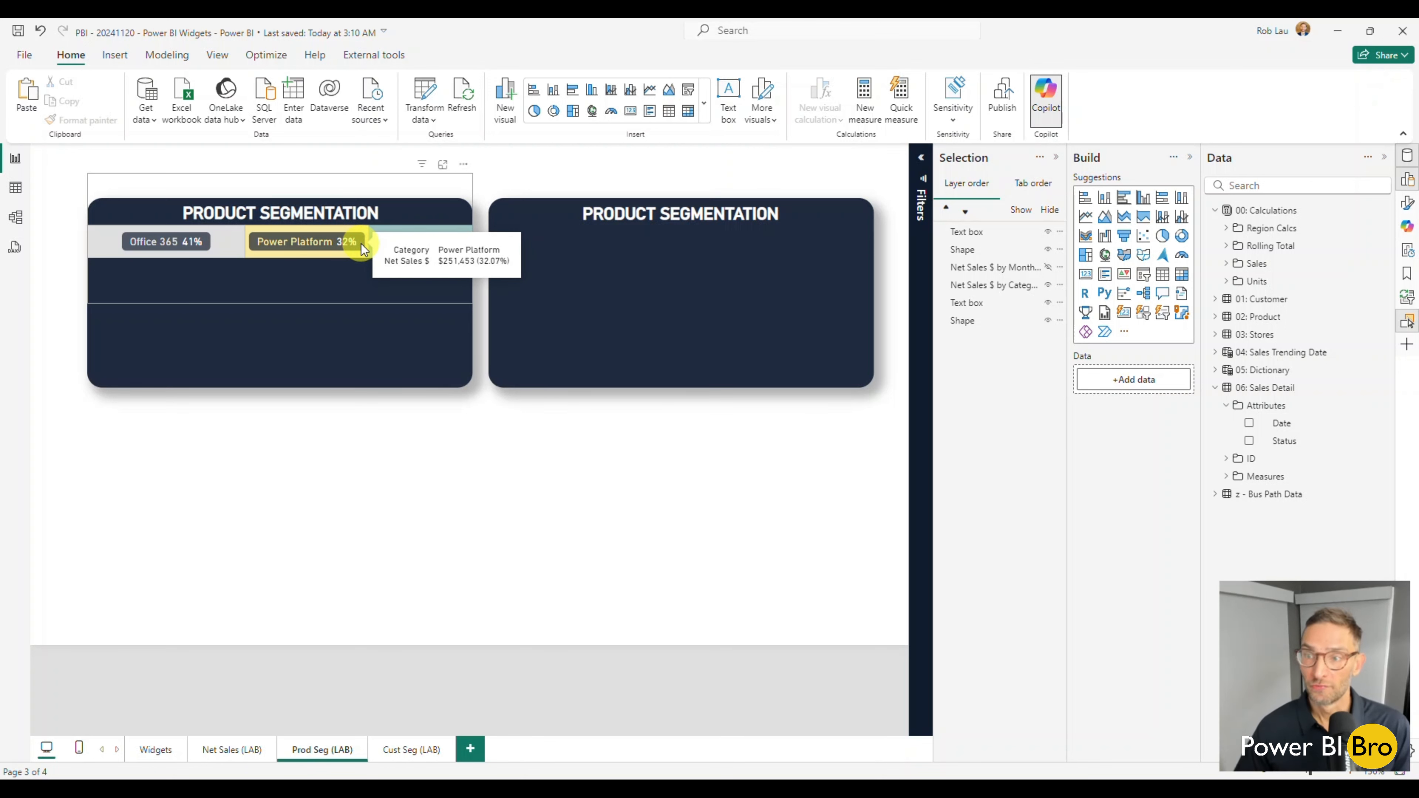
{"action": "left_click", "coordinate": [627, 491]}
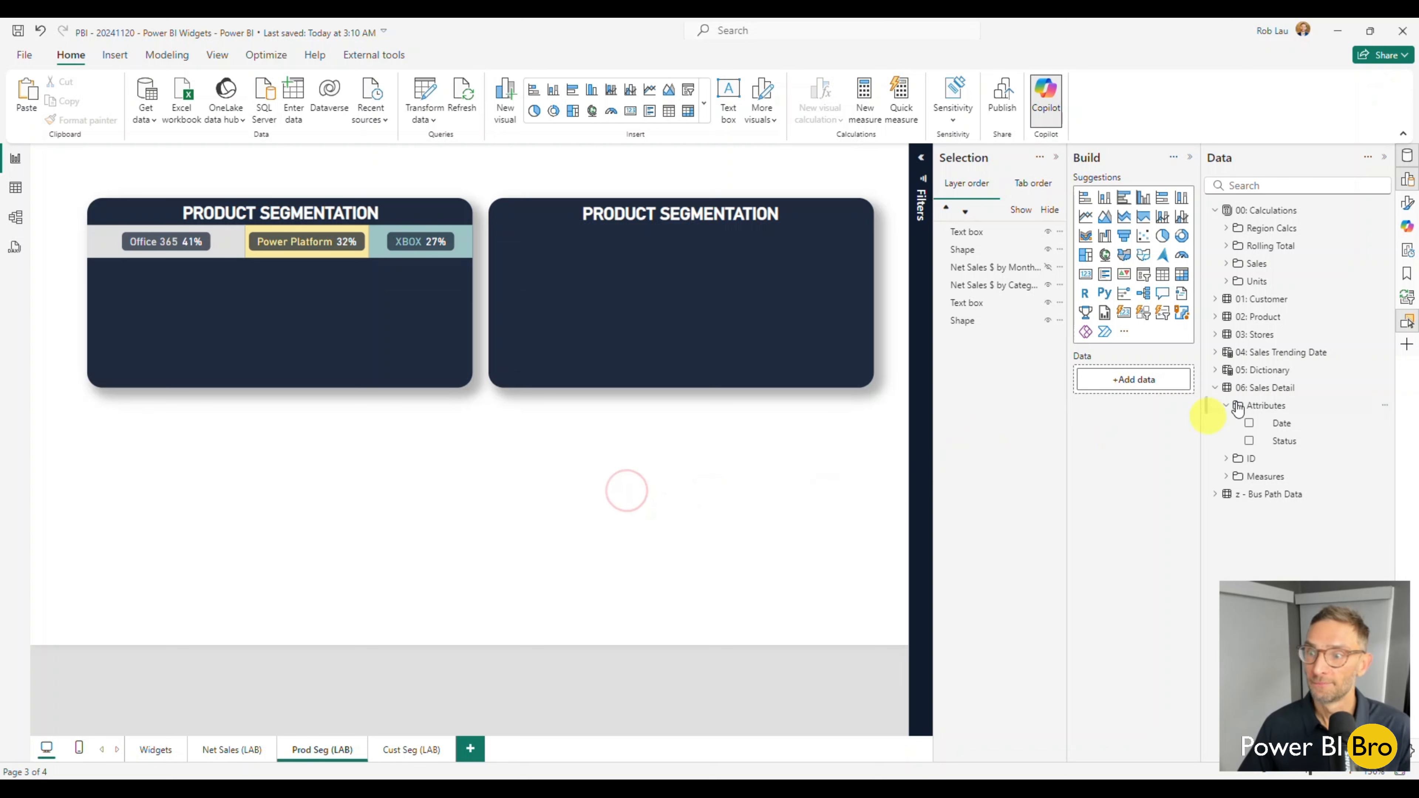
Create a new chart from the Net Sales $ measure in the Sales folder of 00: Calculations.
{"action": "left_click", "coordinate": [1230, 264]}
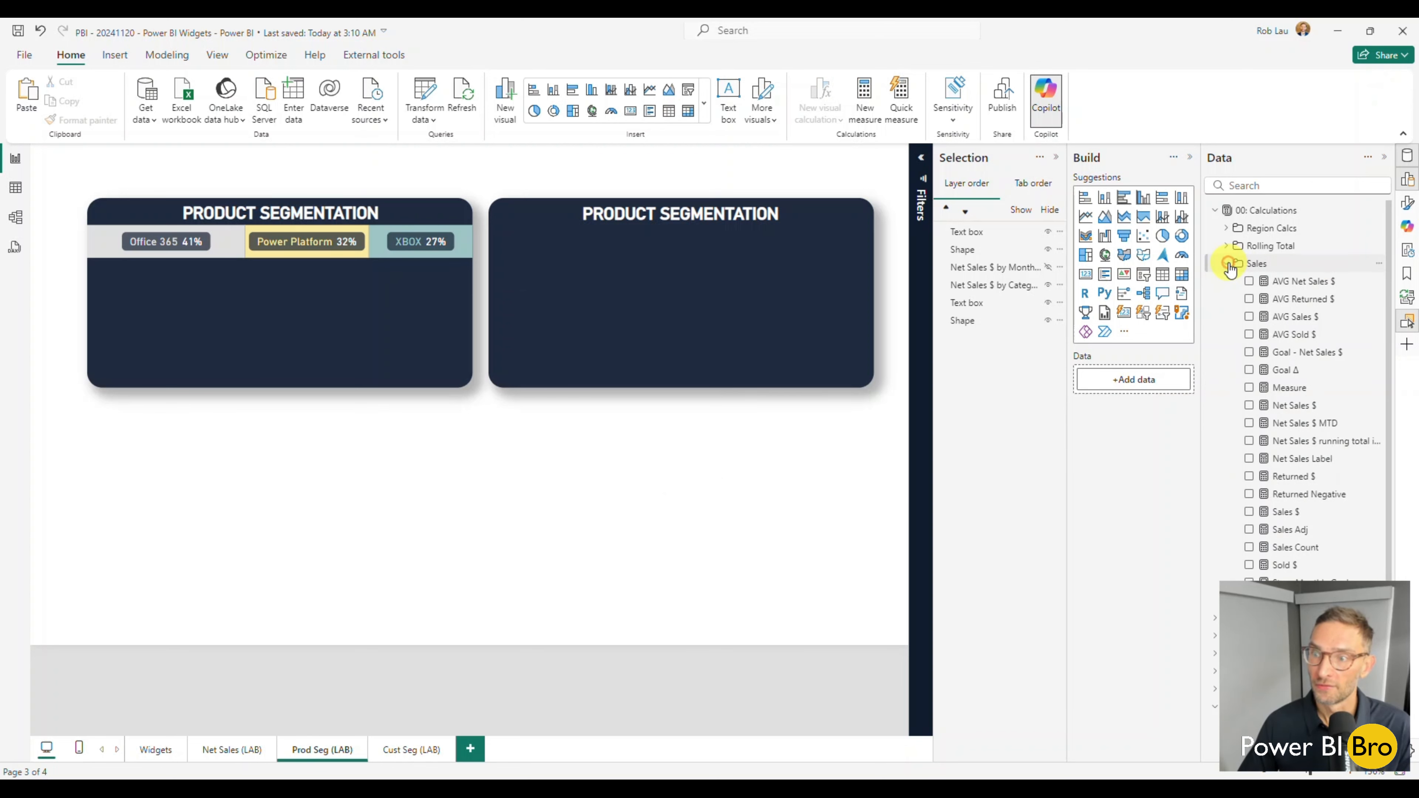
{"action": "scroll", "coordinate": [1258, 414], "scroll_direction": "down", "scroll_amount": 1}
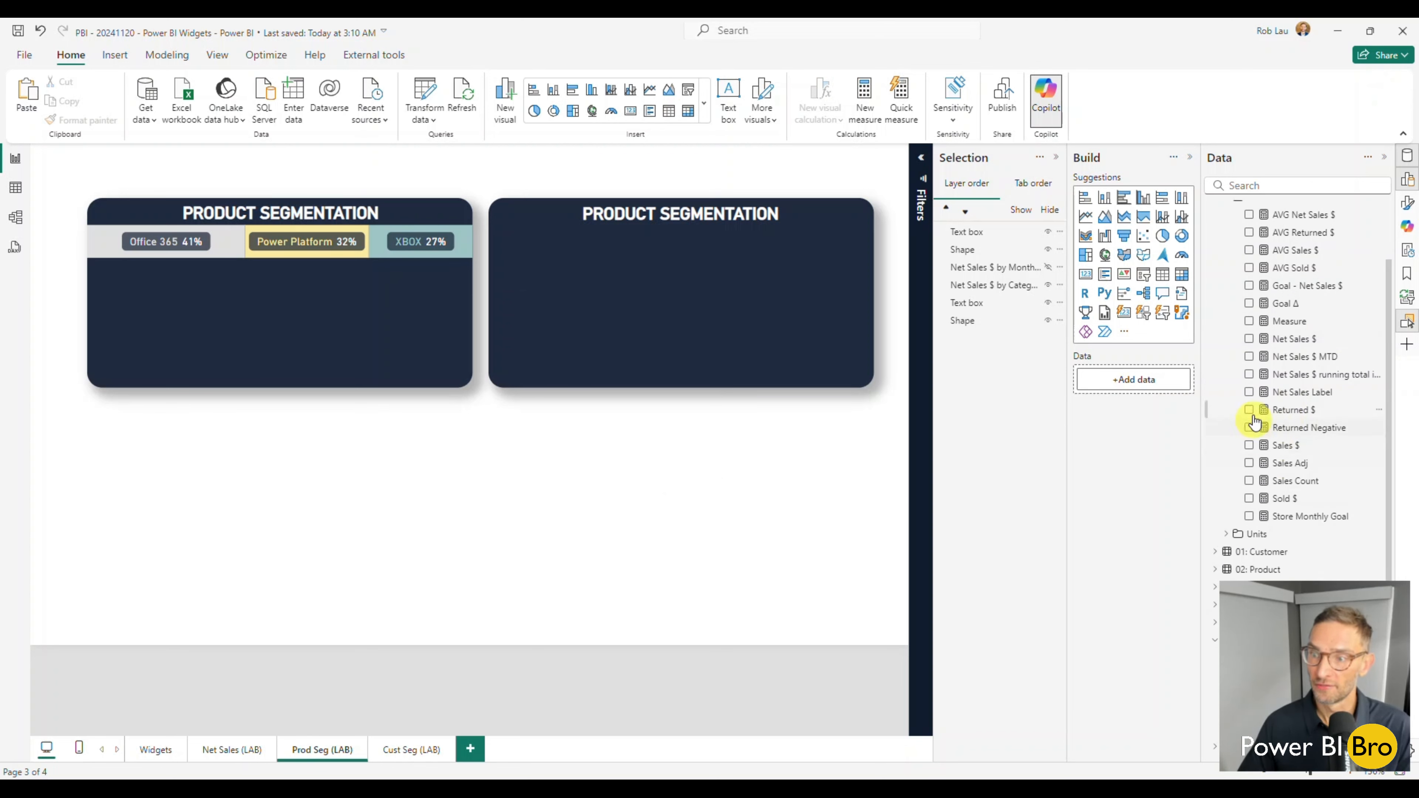
{"action": "left_click", "coordinate": [1249, 339]}
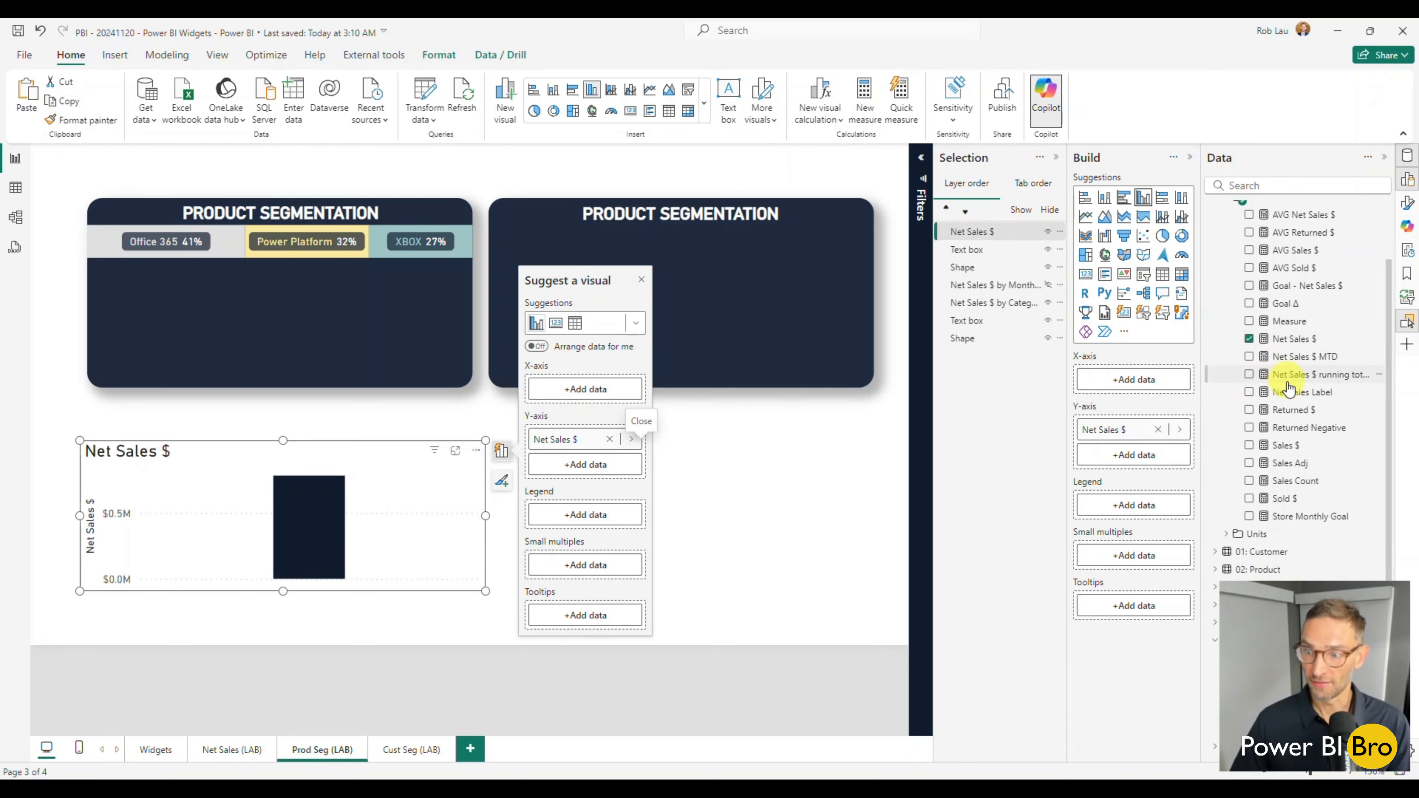
{"action": "scroll", "coordinate": [1252, 291], "scroll_direction": "up", "scroll_amount": 1}
{"action": "left_click", "coordinate": [1227, 263]}
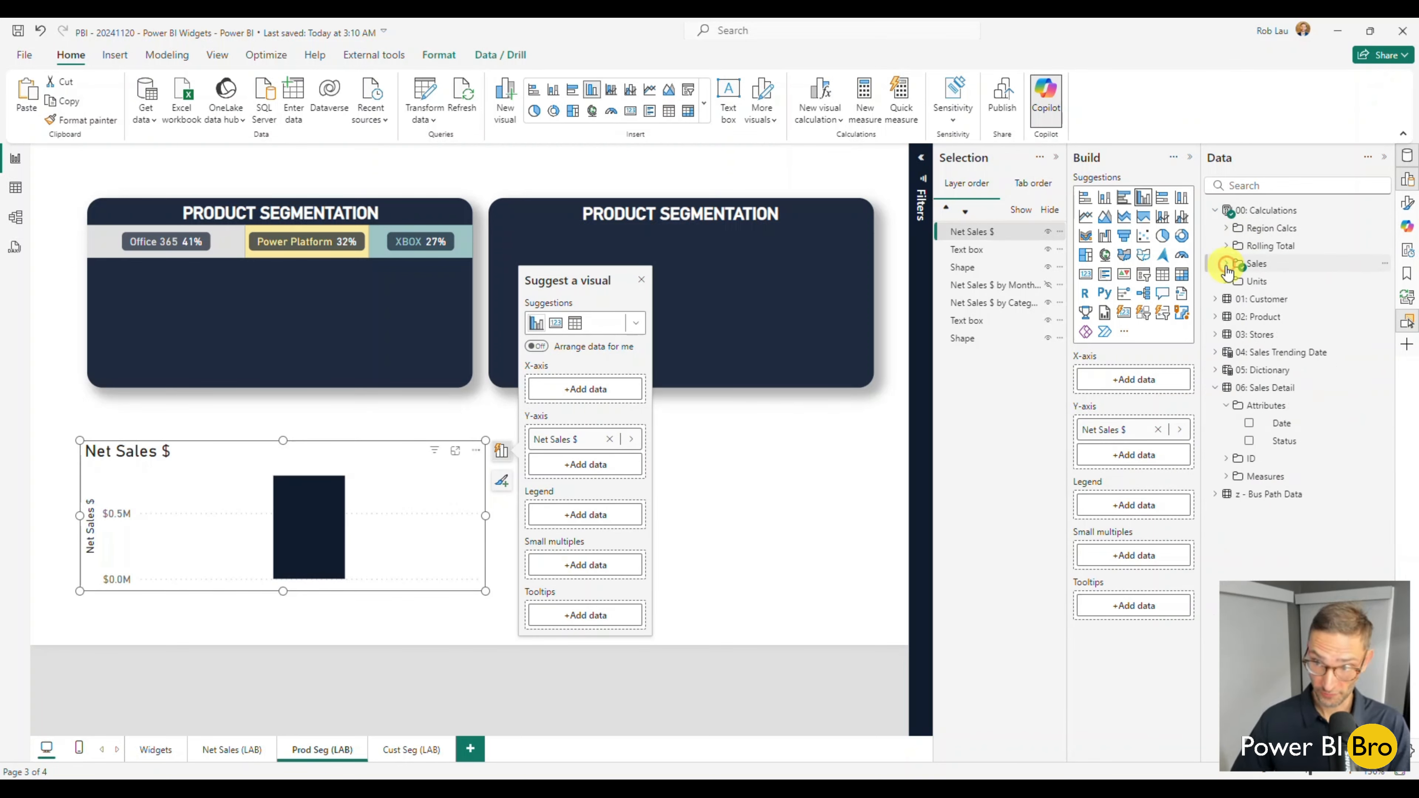
Add the Category field from the 02: Product table to the new chart and move the chart toward the middle below the widgets.
{"action": "left_click", "coordinate": [1216, 387]}
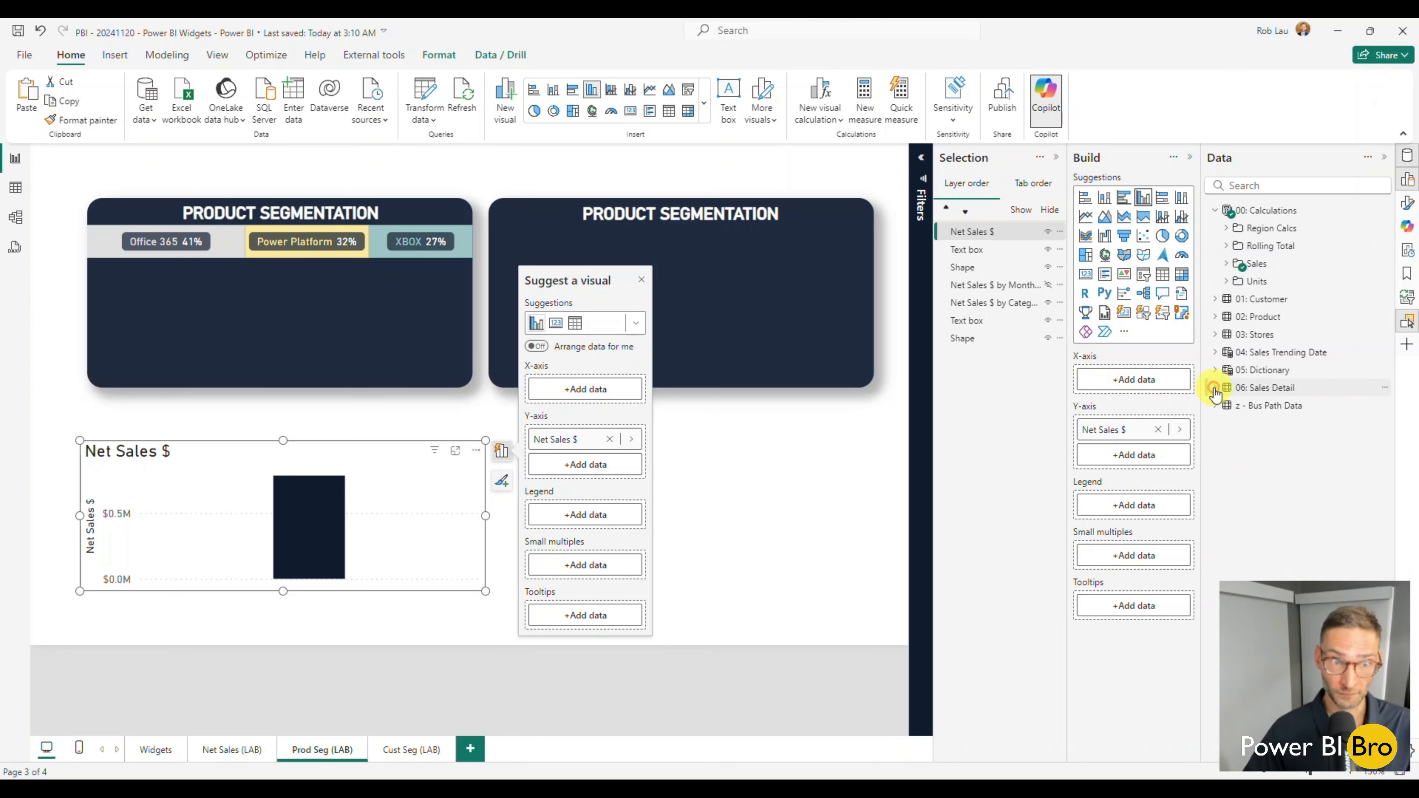
{"action": "left_click", "coordinate": [1215, 316]}
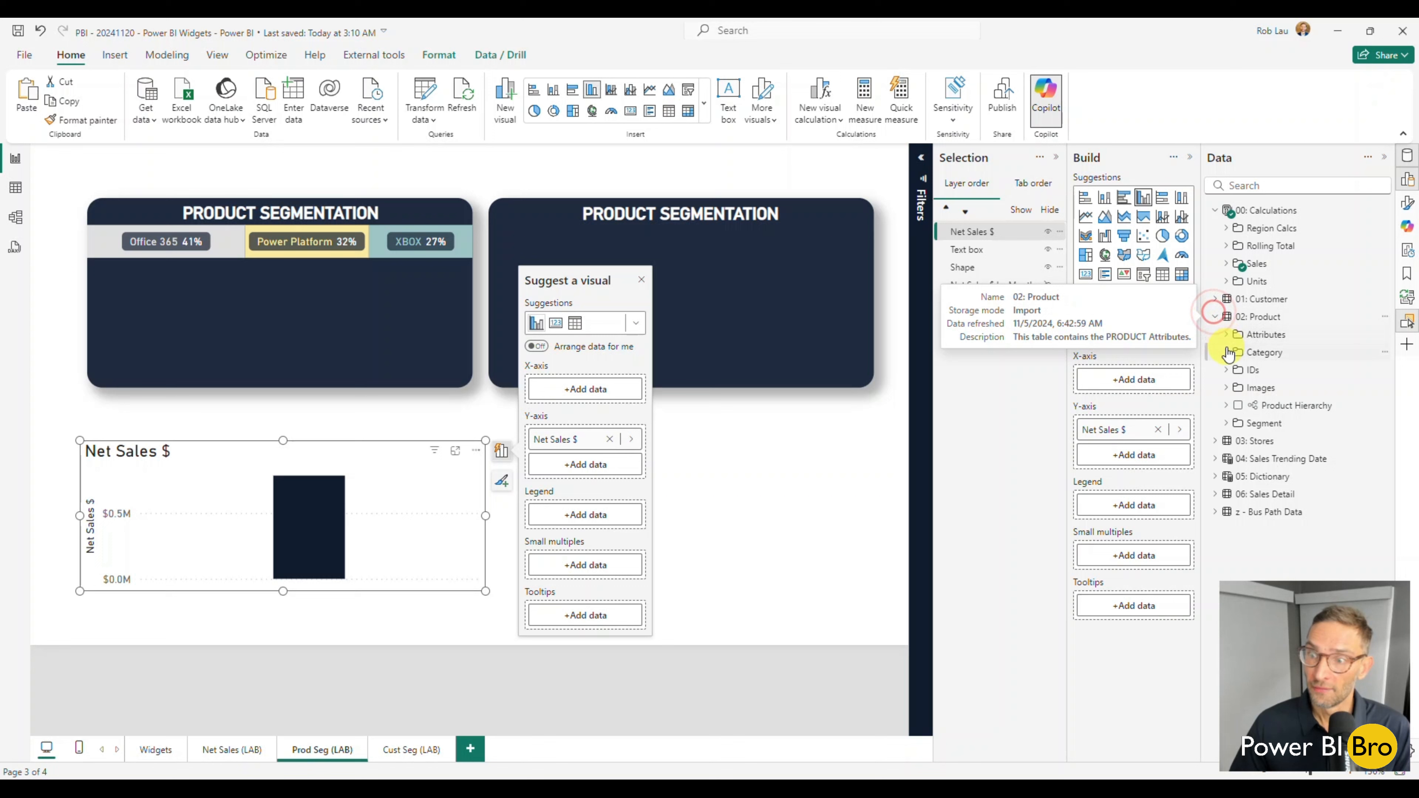
{"action": "left_click", "coordinate": [1228, 352]}
{"action": "left_click", "coordinate": [1250, 370]}
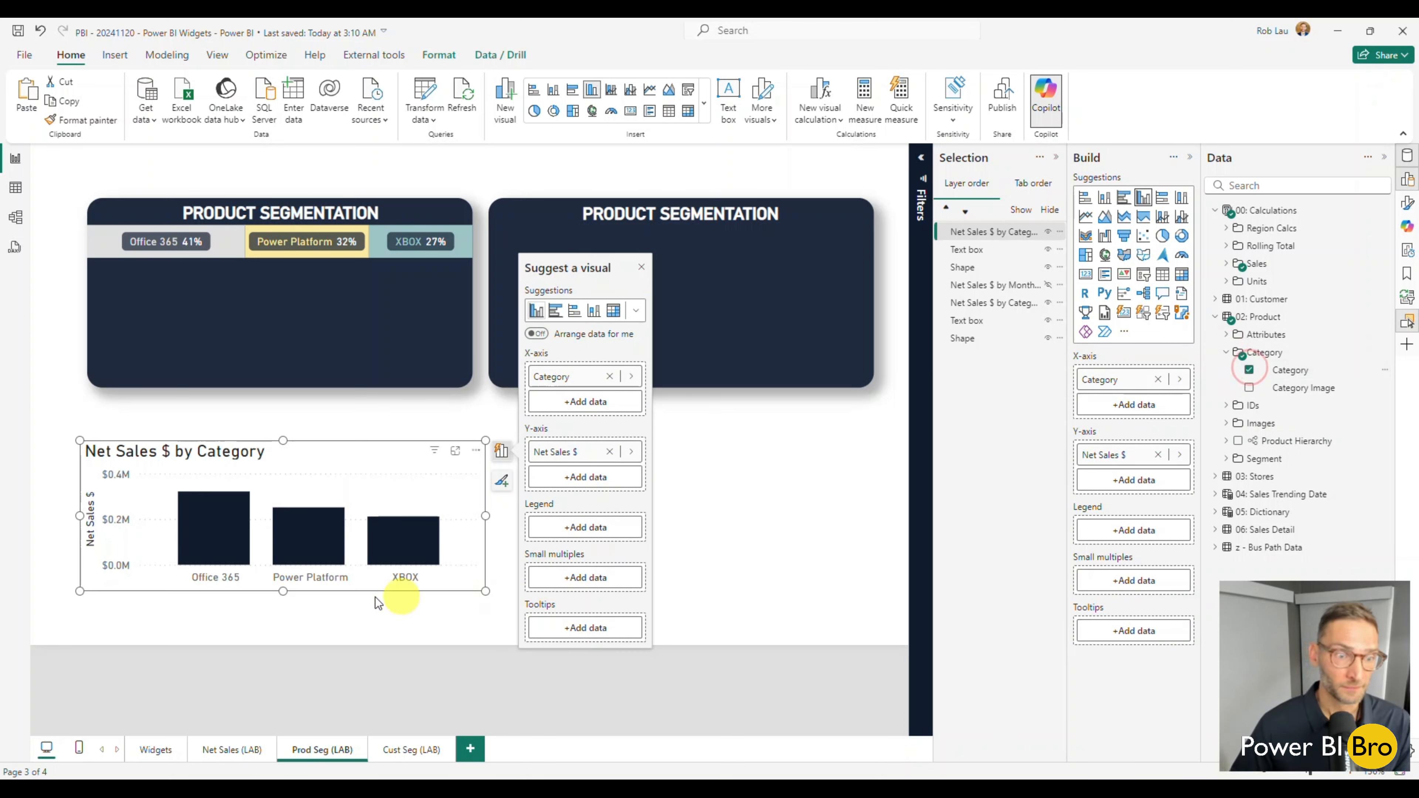
{"action": "left_click_drag", "start_coordinate": [317, 580], "coordinate": [546, 585]}
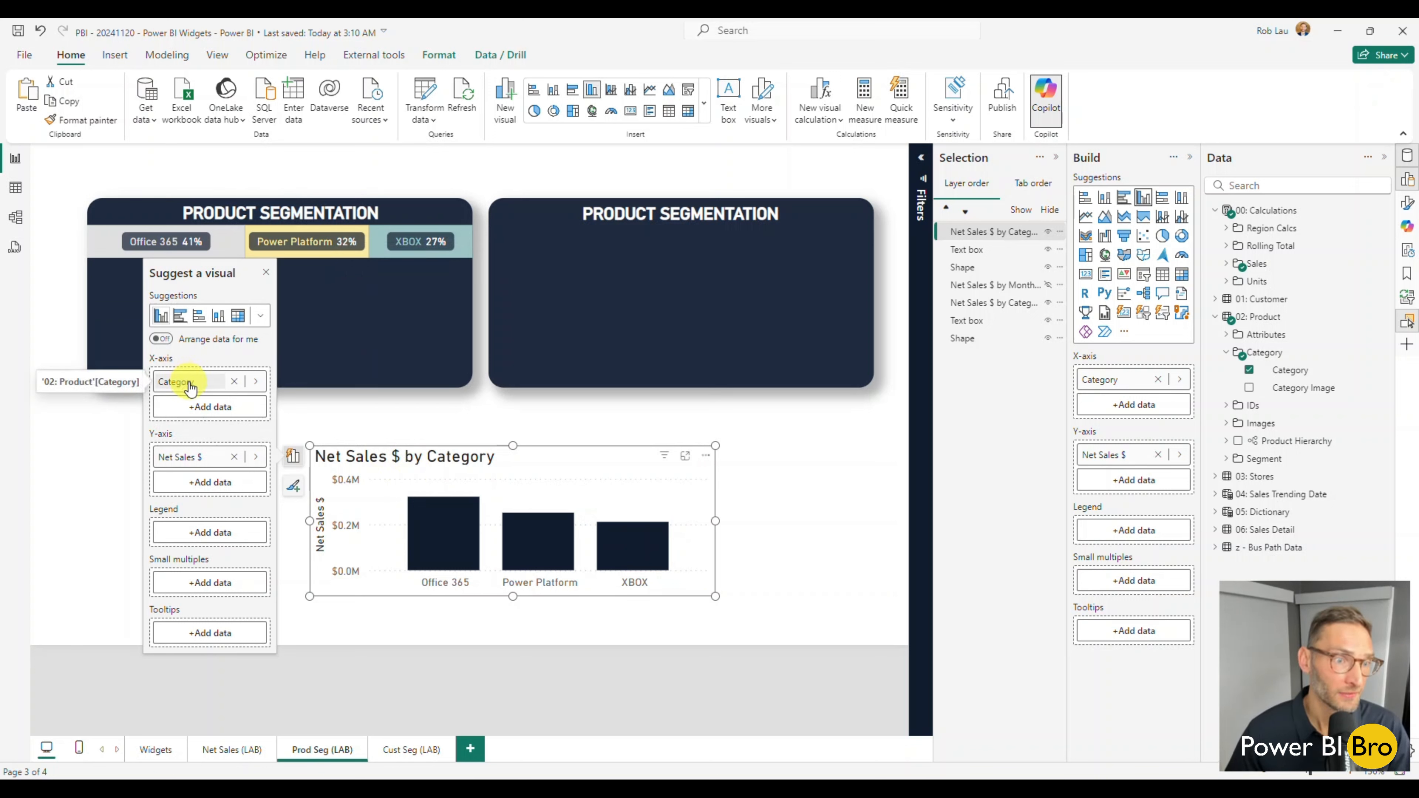
Move Category from the X-axis to the legend and change the visual to a 100% stacked bar chart.
{"action": "left_click_drag", "start_coordinate": [193, 386], "coordinate": [206, 532]}
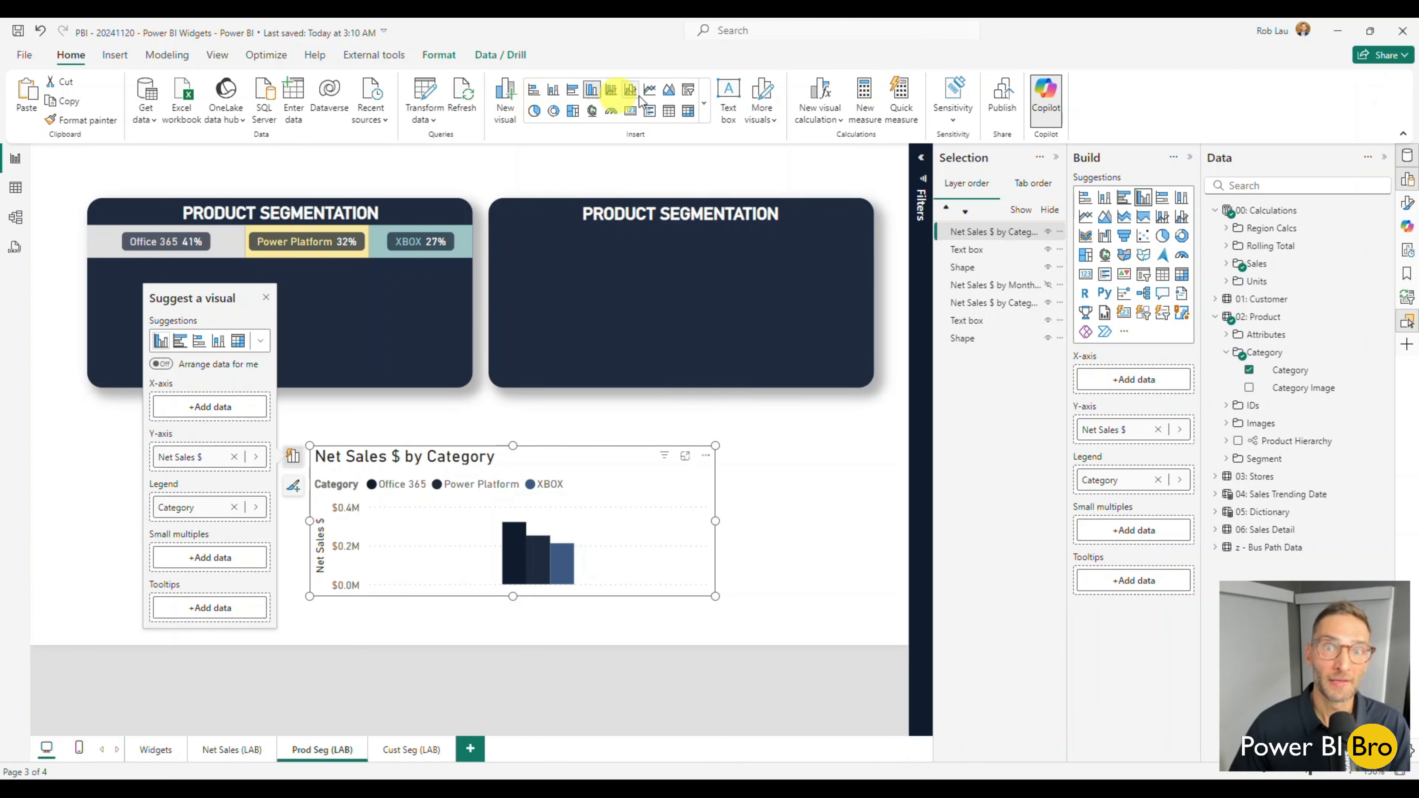
{"action": "left_click", "coordinate": [703, 99]}
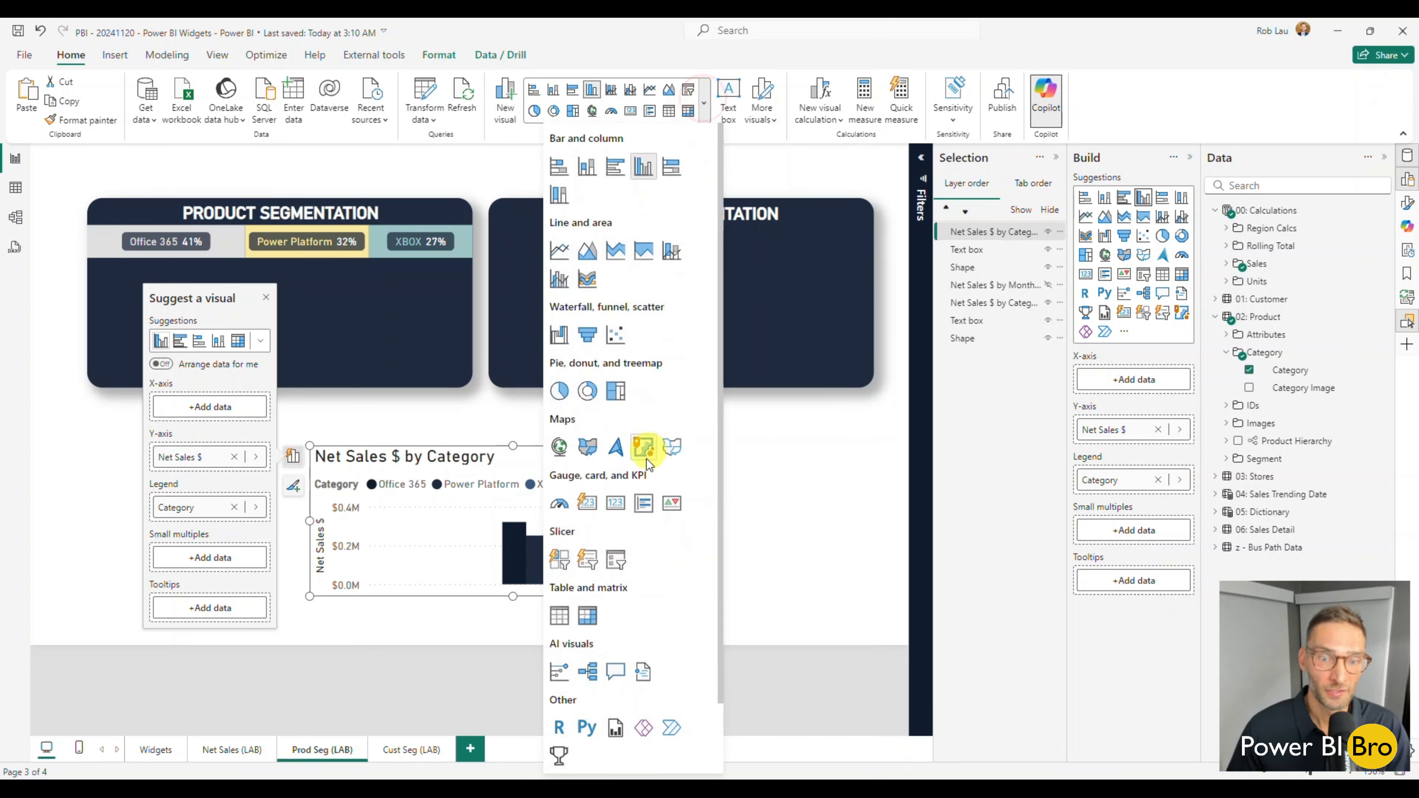
{"action": "left_click", "coordinate": [671, 167]}
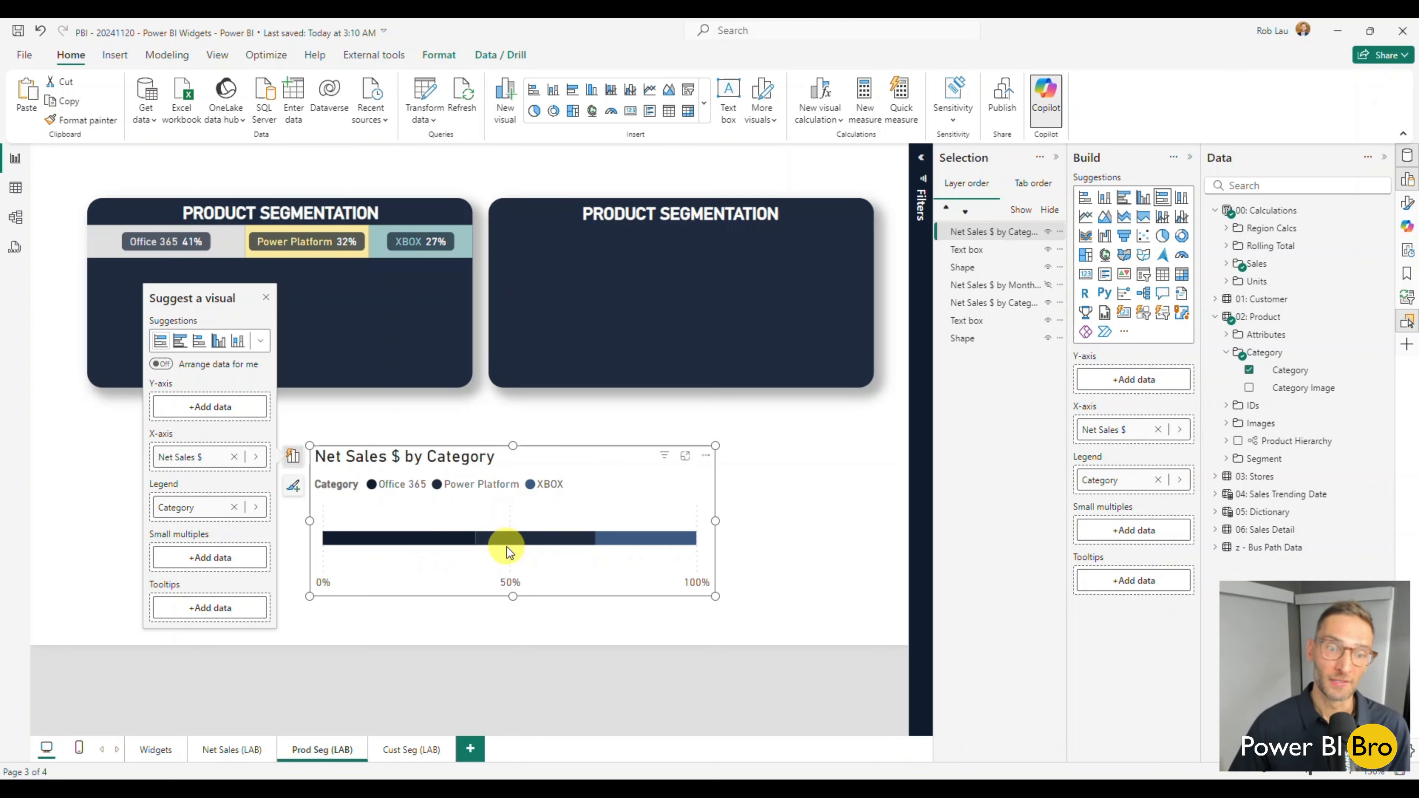
{"action": "mouse_move", "coordinate": [422, 539]}
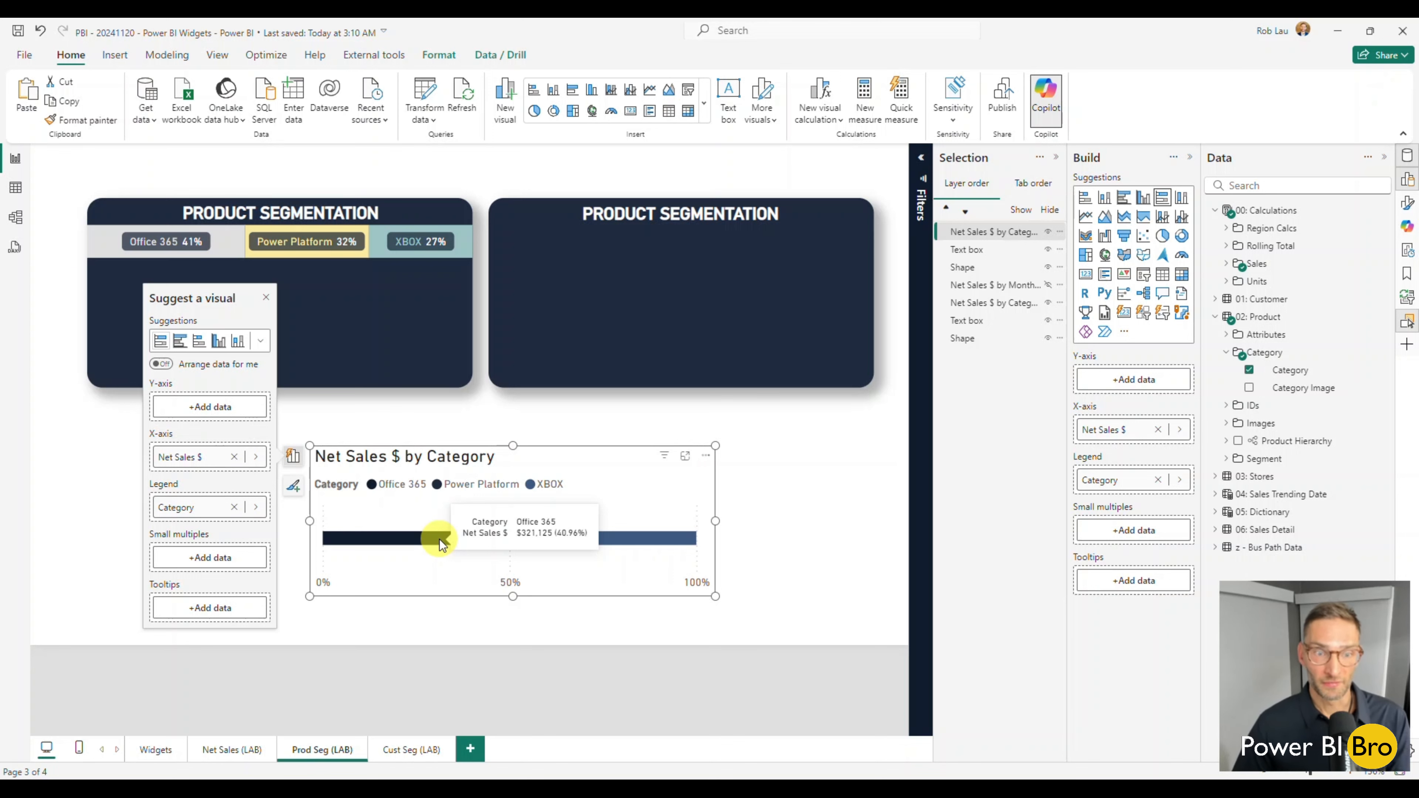
{"action": "left_click", "coordinate": [777, 469]}
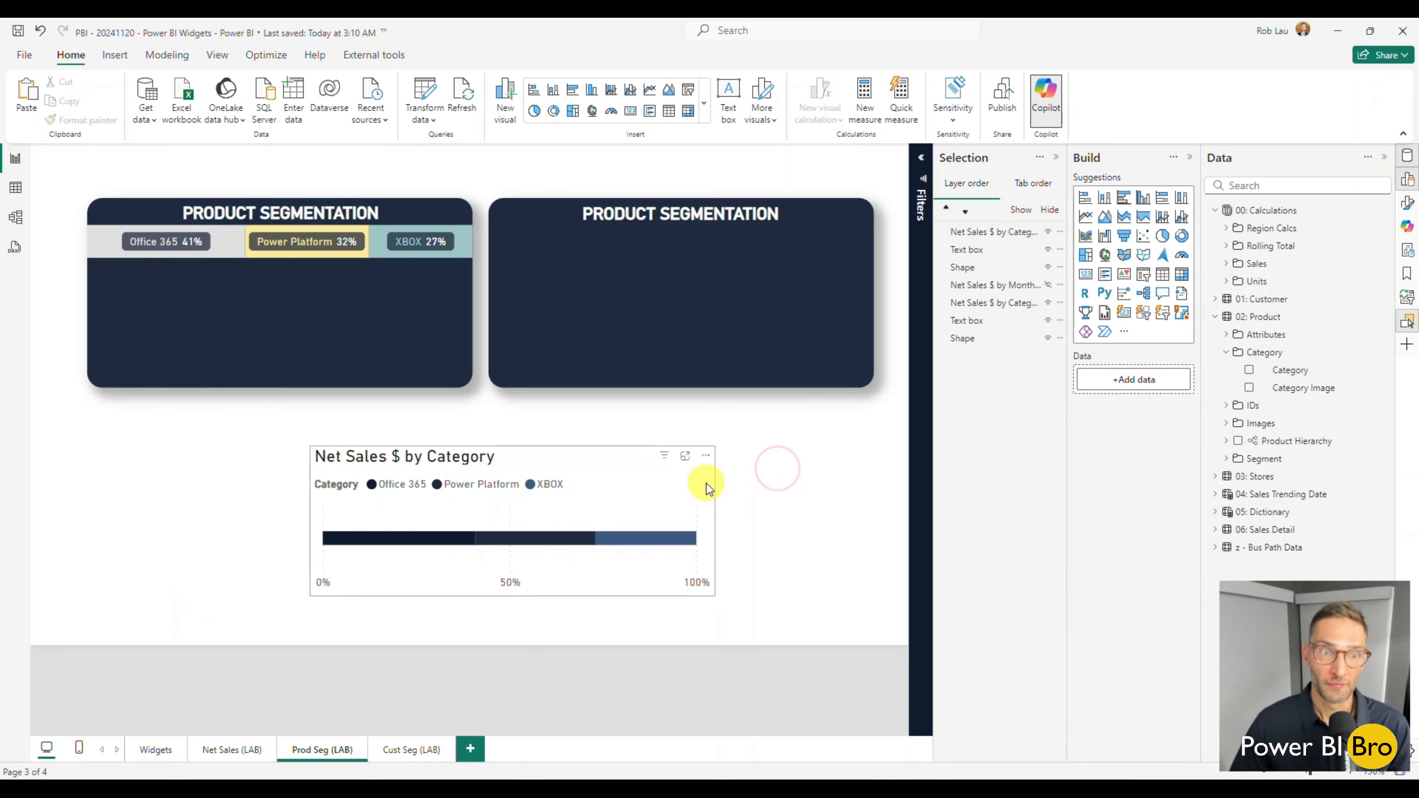
Open the formatting options of the new stacked bar chart and turn off its title and legend.
{"action": "left_click", "coordinate": [707, 483]}
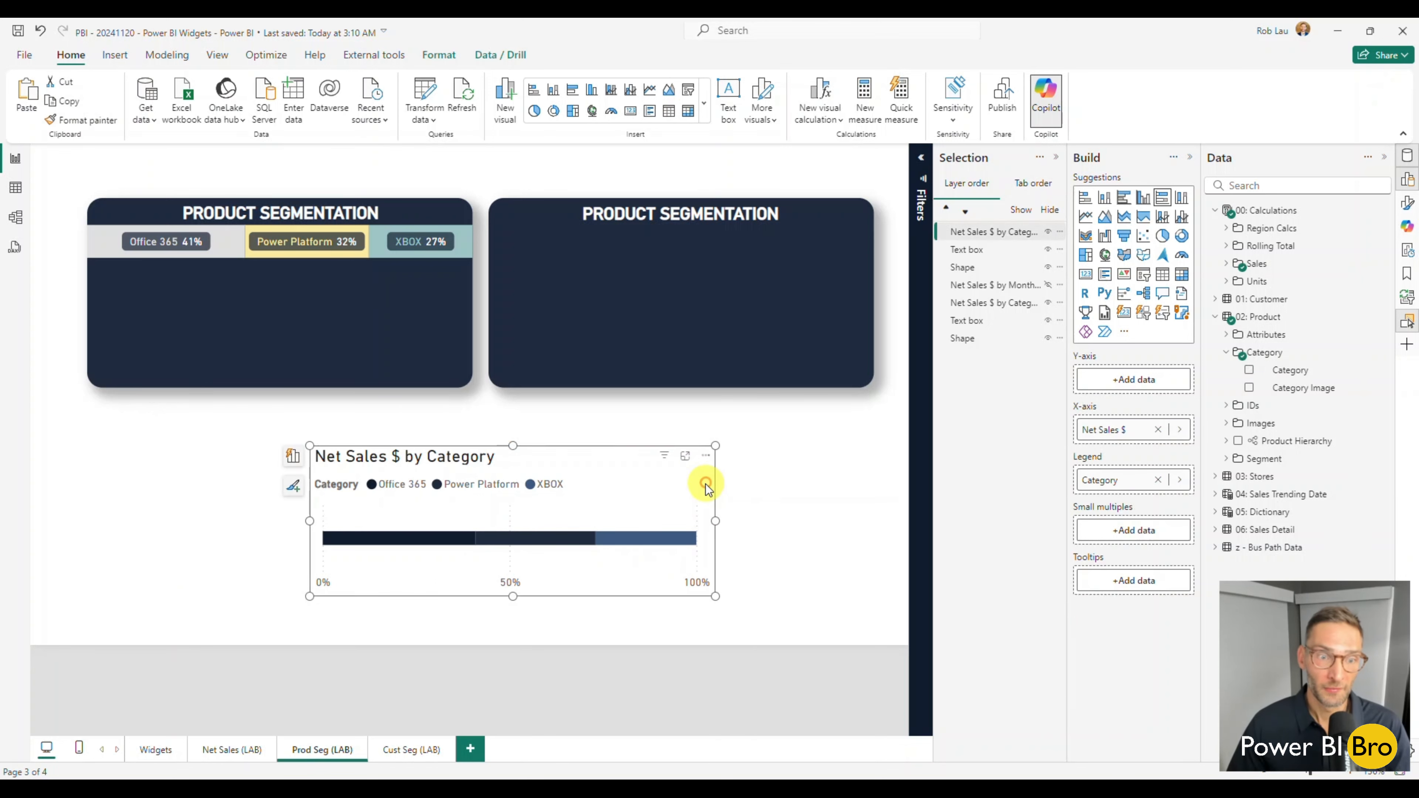
{"action": "left_click", "coordinate": [1056, 159]}
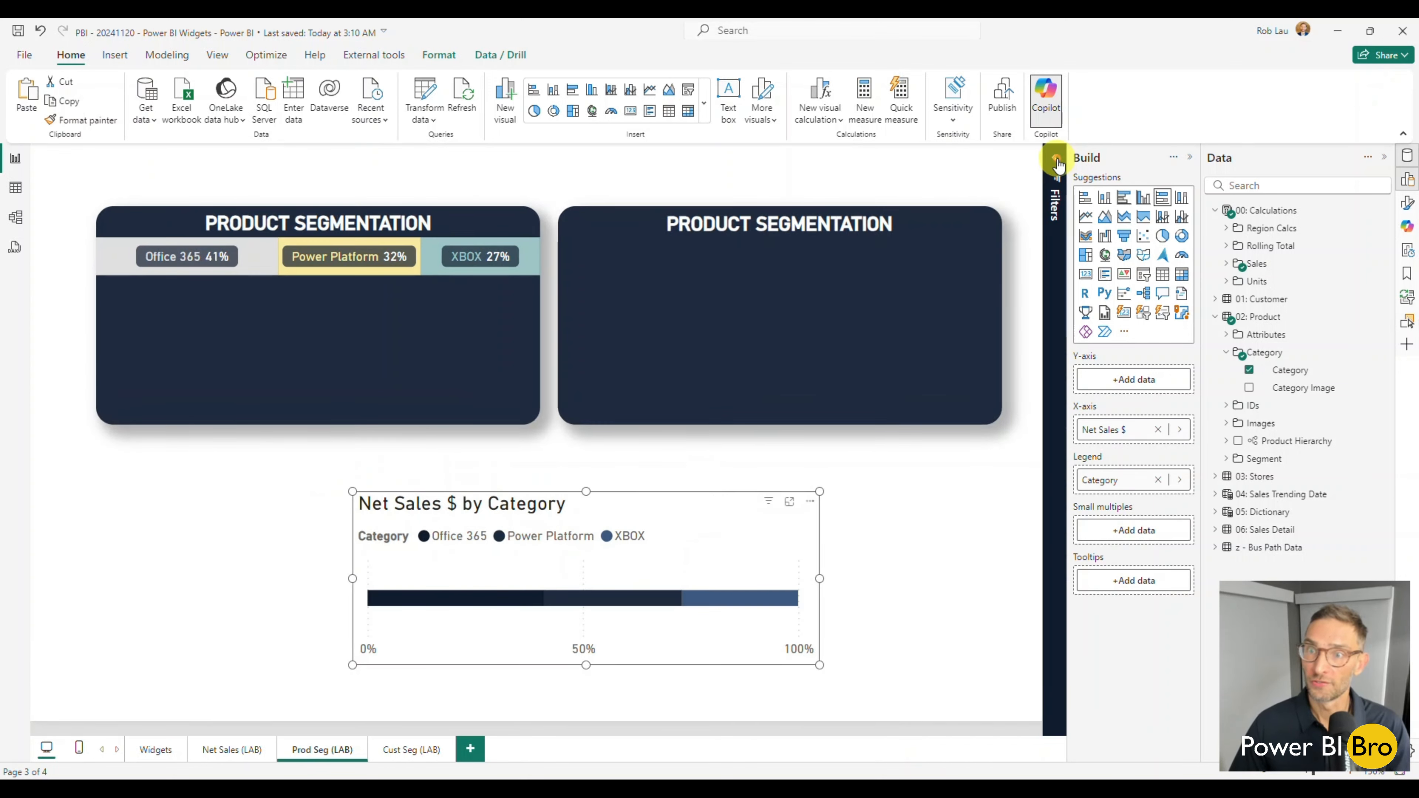
{"action": "left_click", "coordinate": [1407, 206]}
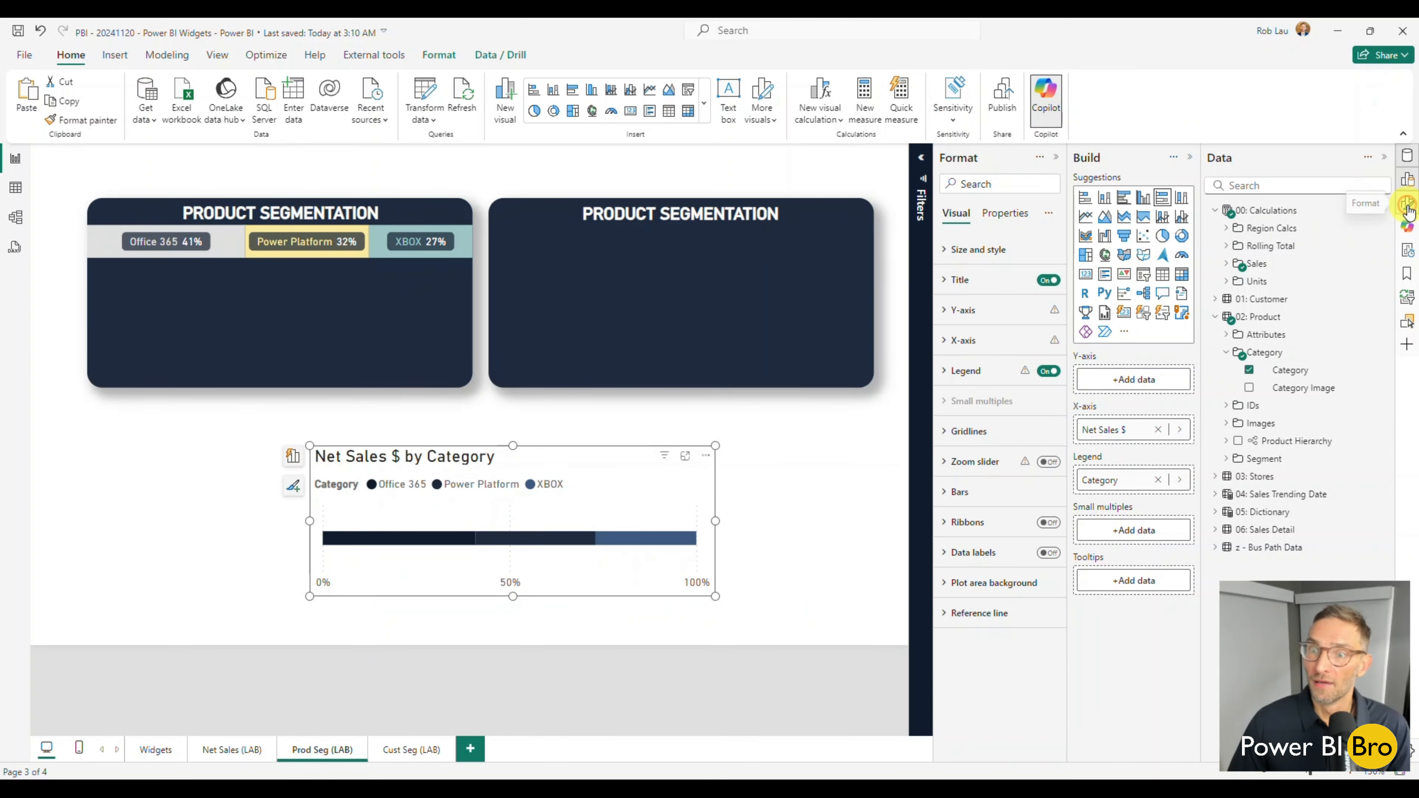
{"action": "left_click", "coordinate": [965, 252]}
{"action": "left_click", "coordinate": [965, 252]}
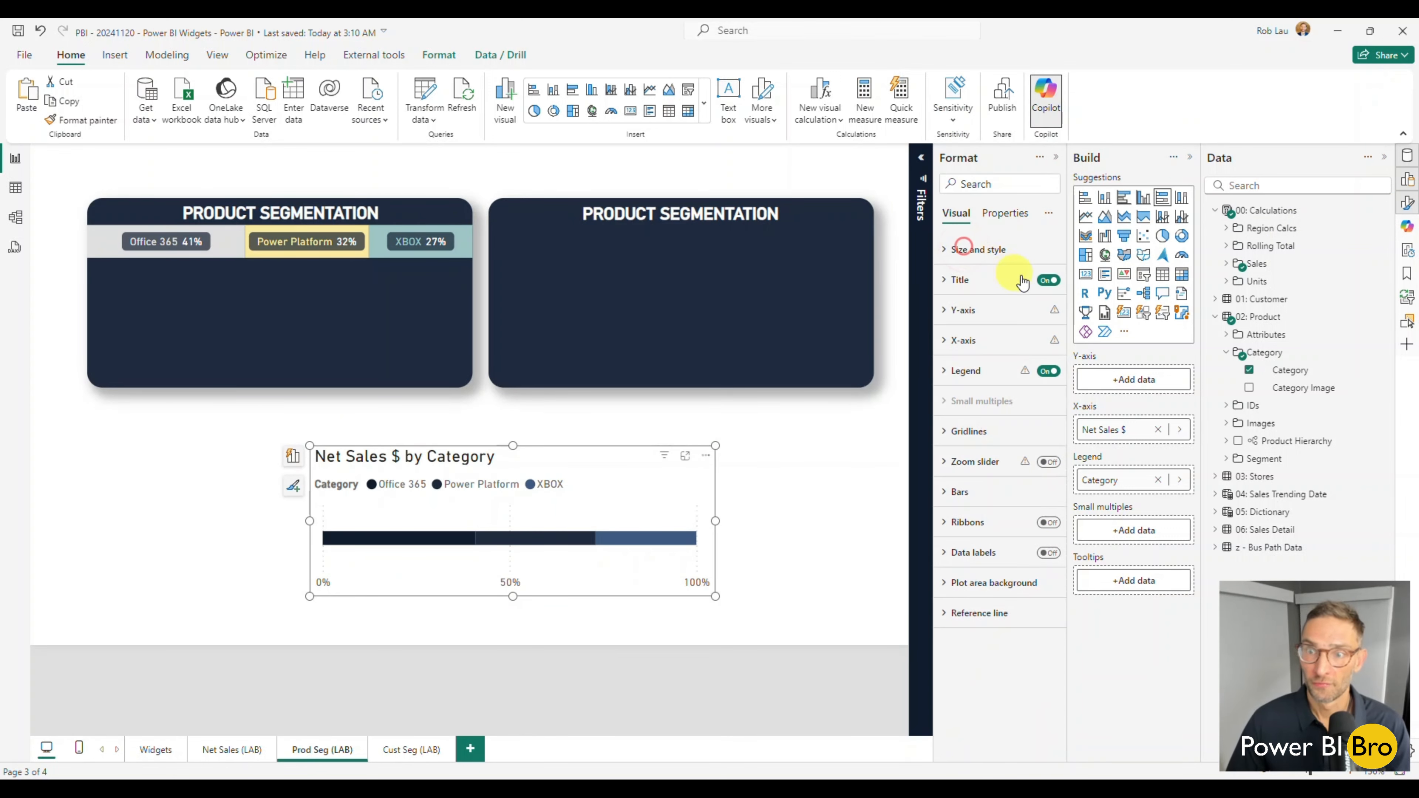
{"action": "left_click", "coordinate": [1049, 283]}
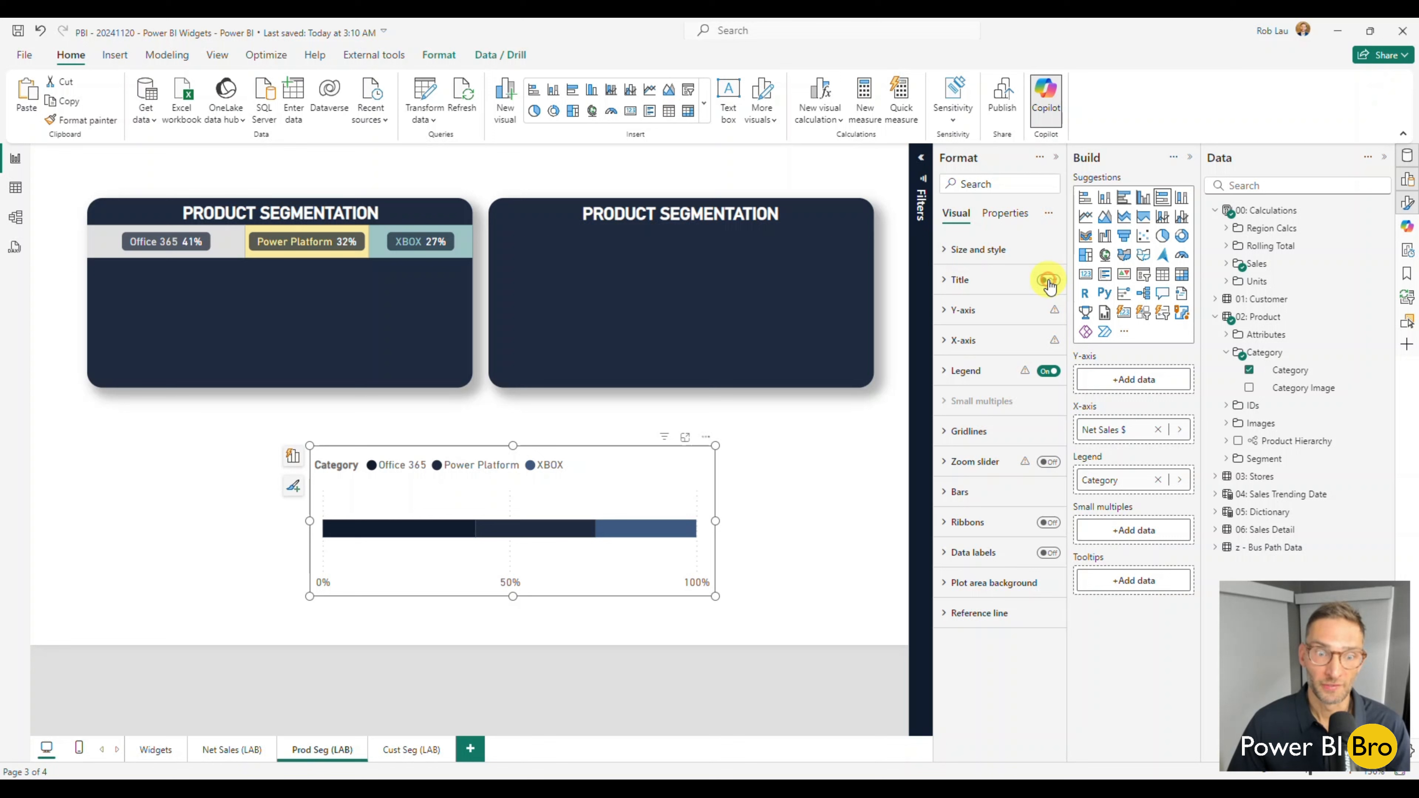
{"action": "left_click", "coordinate": [1049, 373]}
Turn off the chart's background and set its padding to 0 px on all four sides.
{"action": "left_click", "coordinate": [978, 252]}
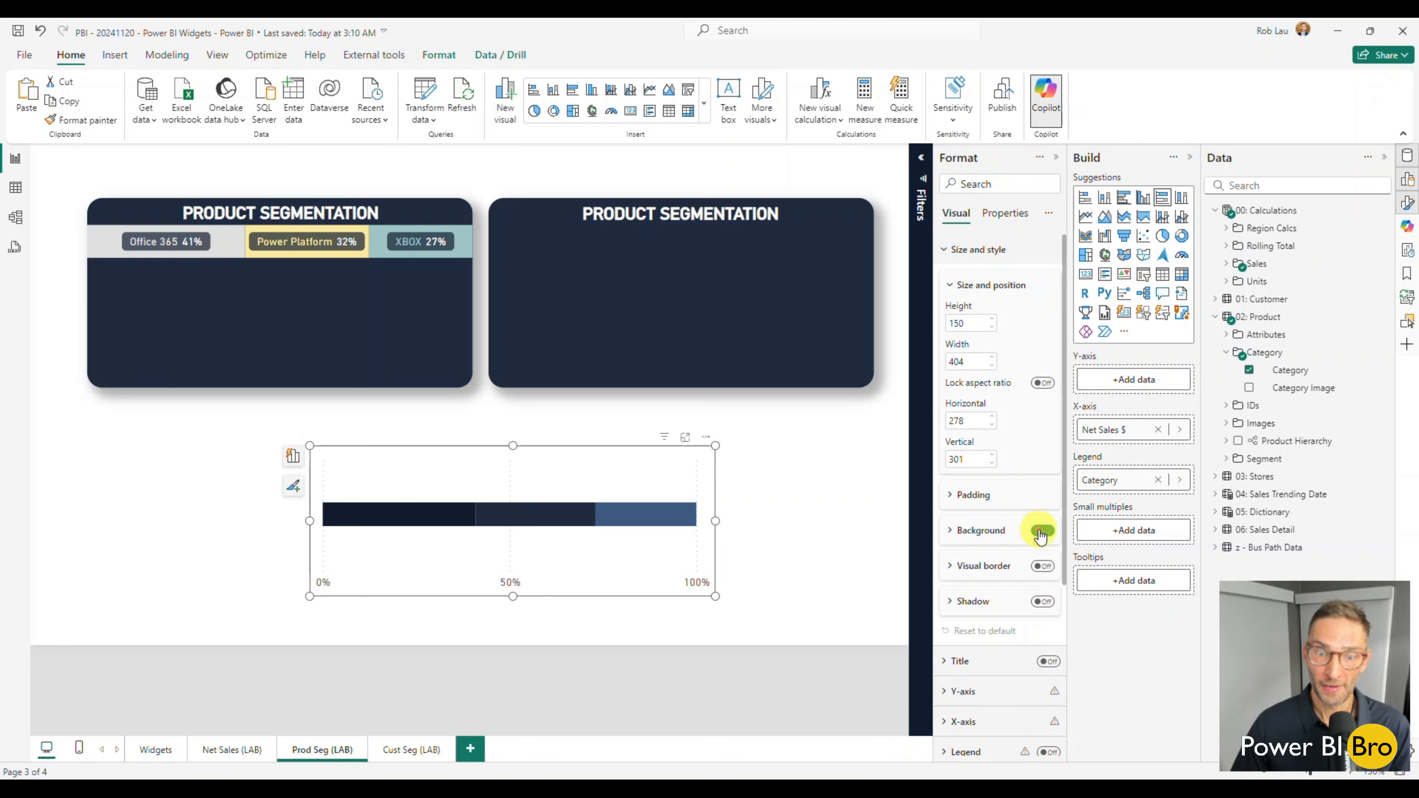
{"action": "left_click", "coordinate": [976, 496]}
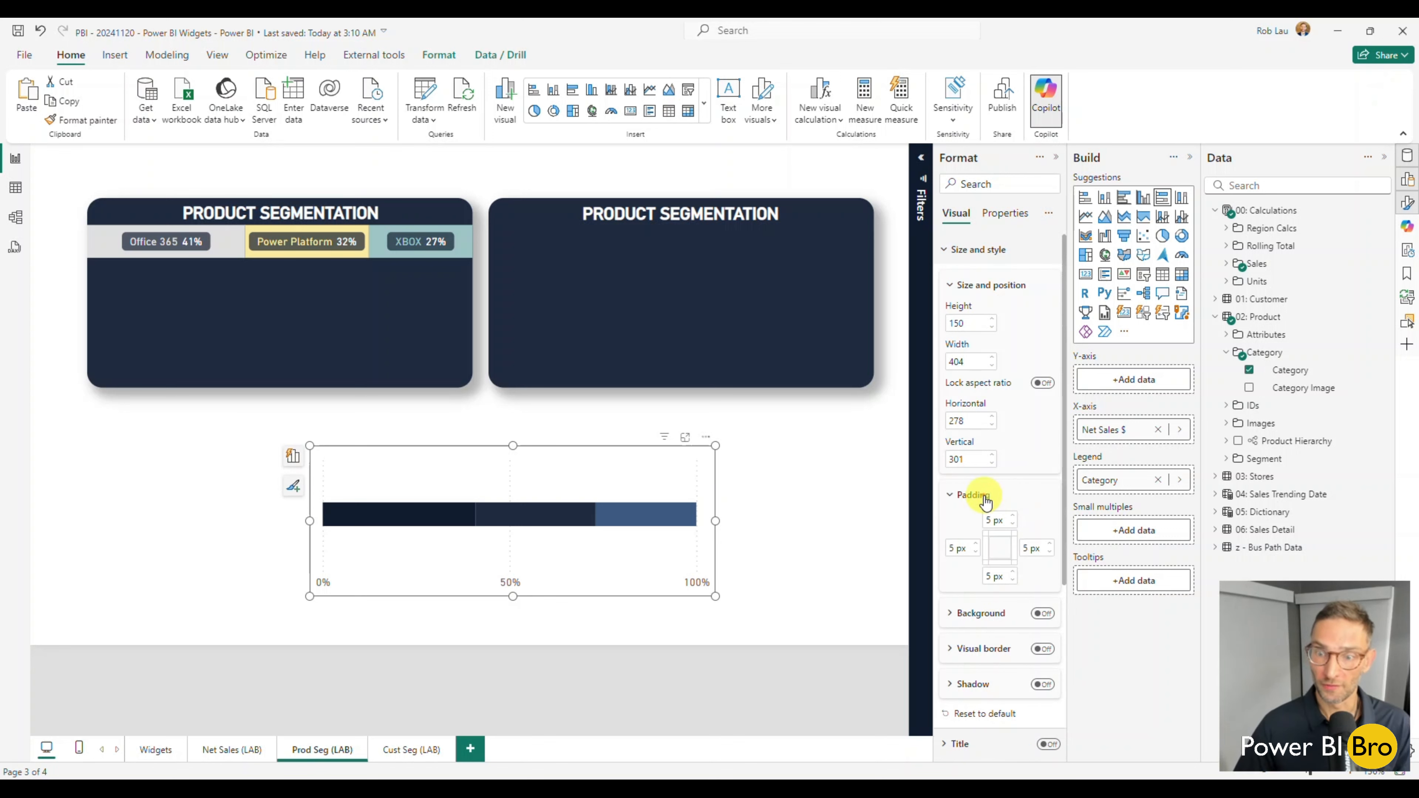
{"action": "left_click", "coordinate": [1013, 525]}
{"action": "left_click", "coordinate": [1014, 524]}
{"action": "left_click", "coordinate": [1013, 525]}
{"action": "left_click", "coordinate": [1013, 581]}
{"action": "left_click", "coordinate": [1013, 581]}
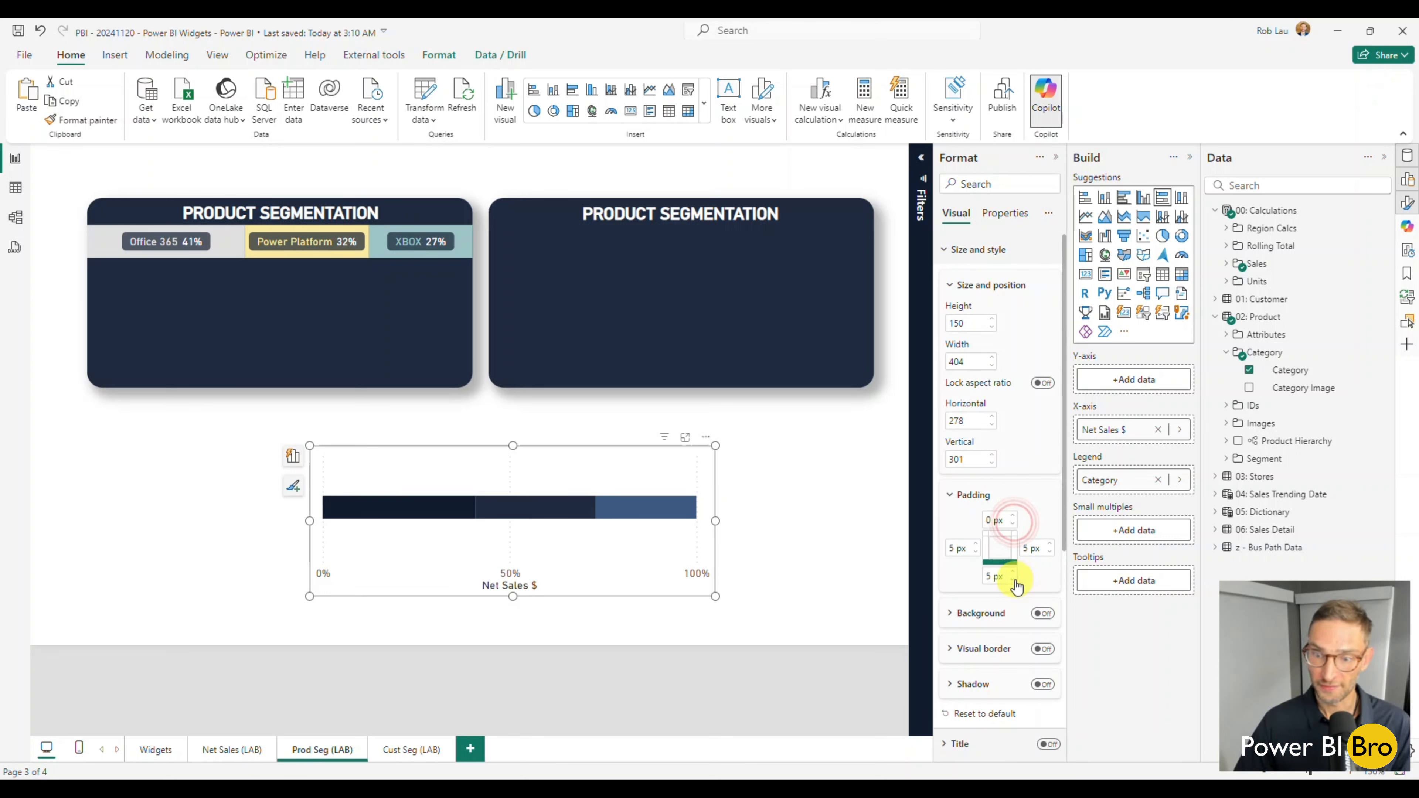
{"action": "left_click", "coordinate": [1014, 581]}
{"action": "left_click", "coordinate": [976, 552]}
{"action": "left_click", "coordinate": [976, 552]}
{"action": "left_click", "coordinate": [975, 552]}
{"action": "left_click", "coordinate": [976, 552]}
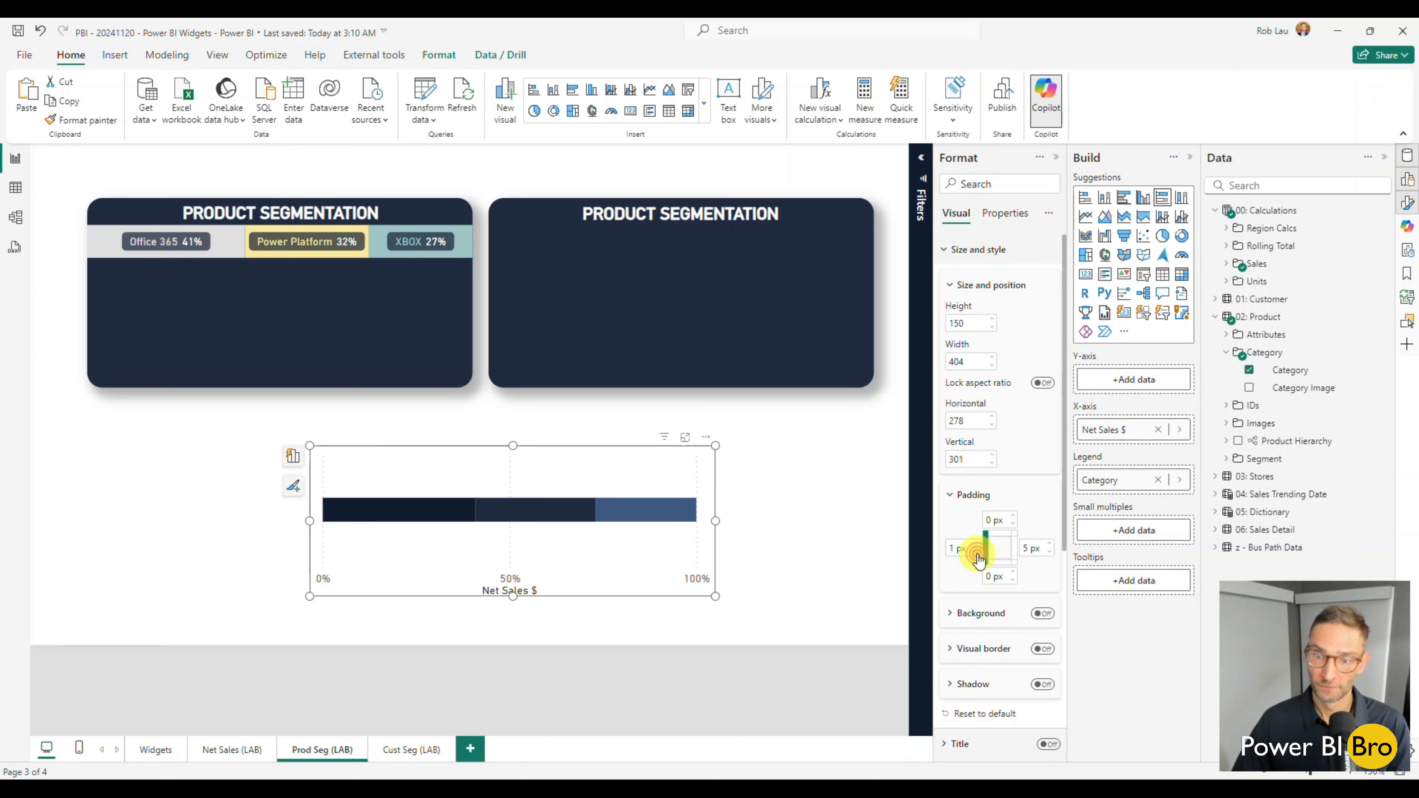
{"action": "left_click", "coordinate": [976, 552]}
{"action": "left_click", "coordinate": [1050, 552]}
{"action": "left_click", "coordinate": [1051, 552]}
{"action": "left_click", "coordinate": [1050, 552]}
{"action": "left_click", "coordinate": [1050, 553]}
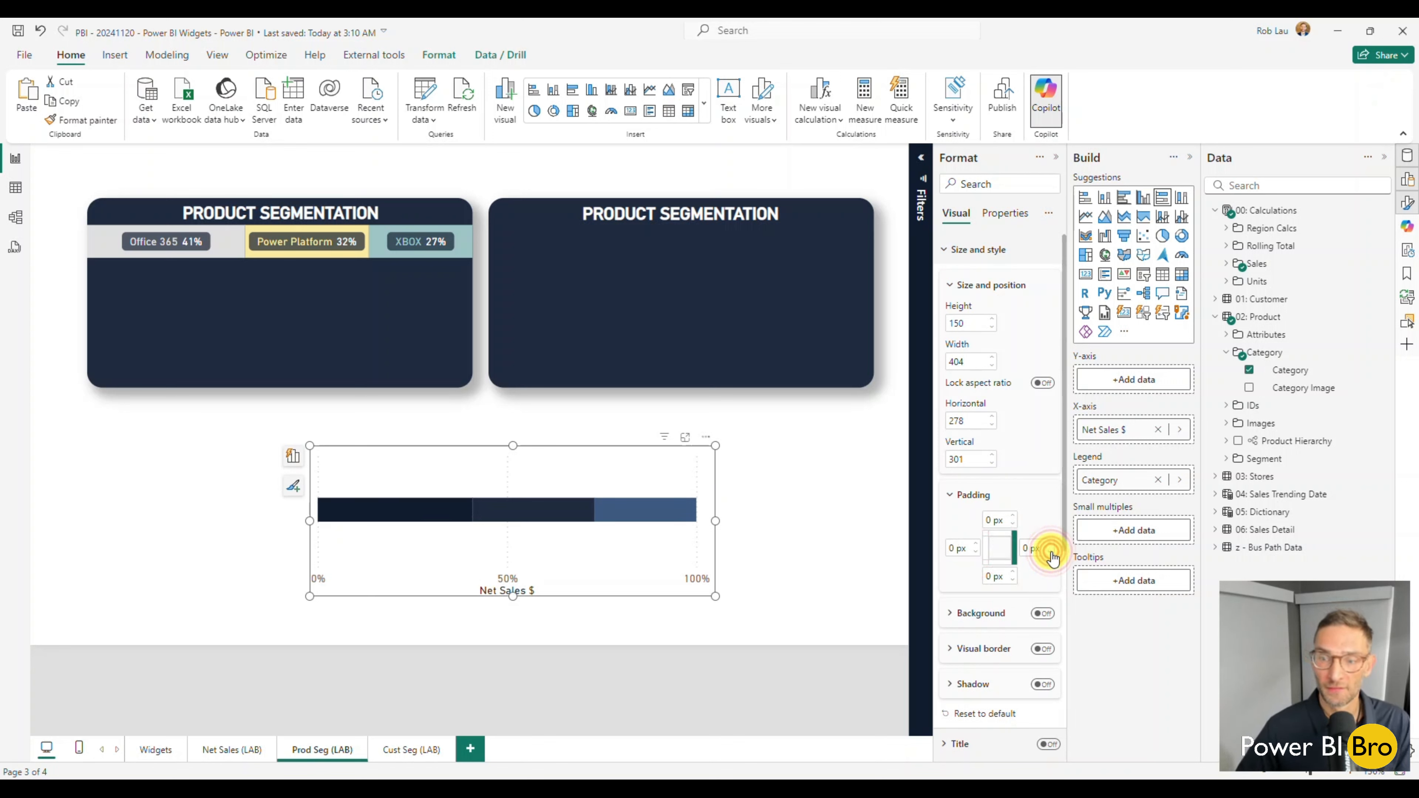
{"action": "left_click", "coordinate": [1051, 552]}
Move the chart closer below the new widget background and turn off its X-axis title and values.
{"action": "left_click_drag", "start_coordinate": [567, 555], "coordinate": [692, 522]}
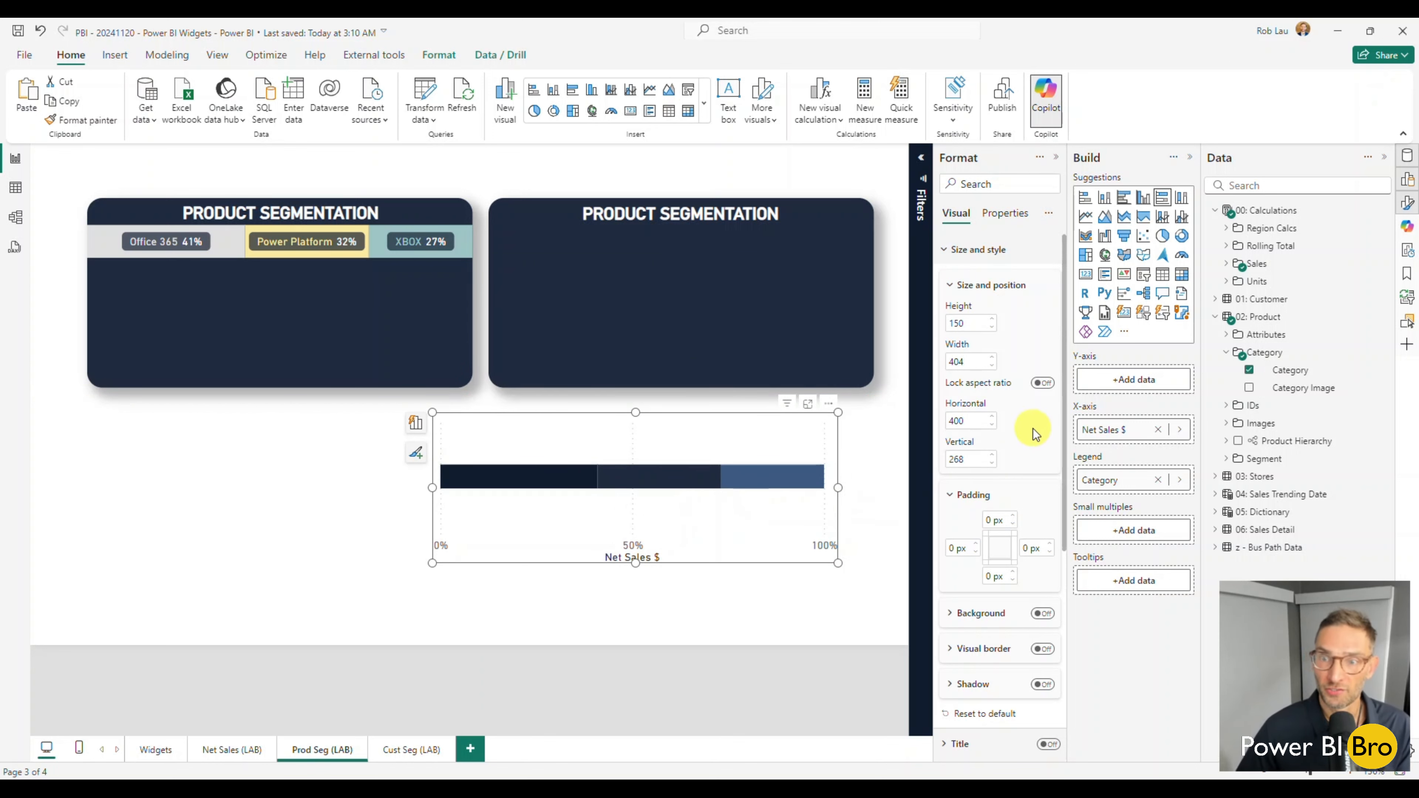
{"action": "left_click", "coordinate": [946, 250]}
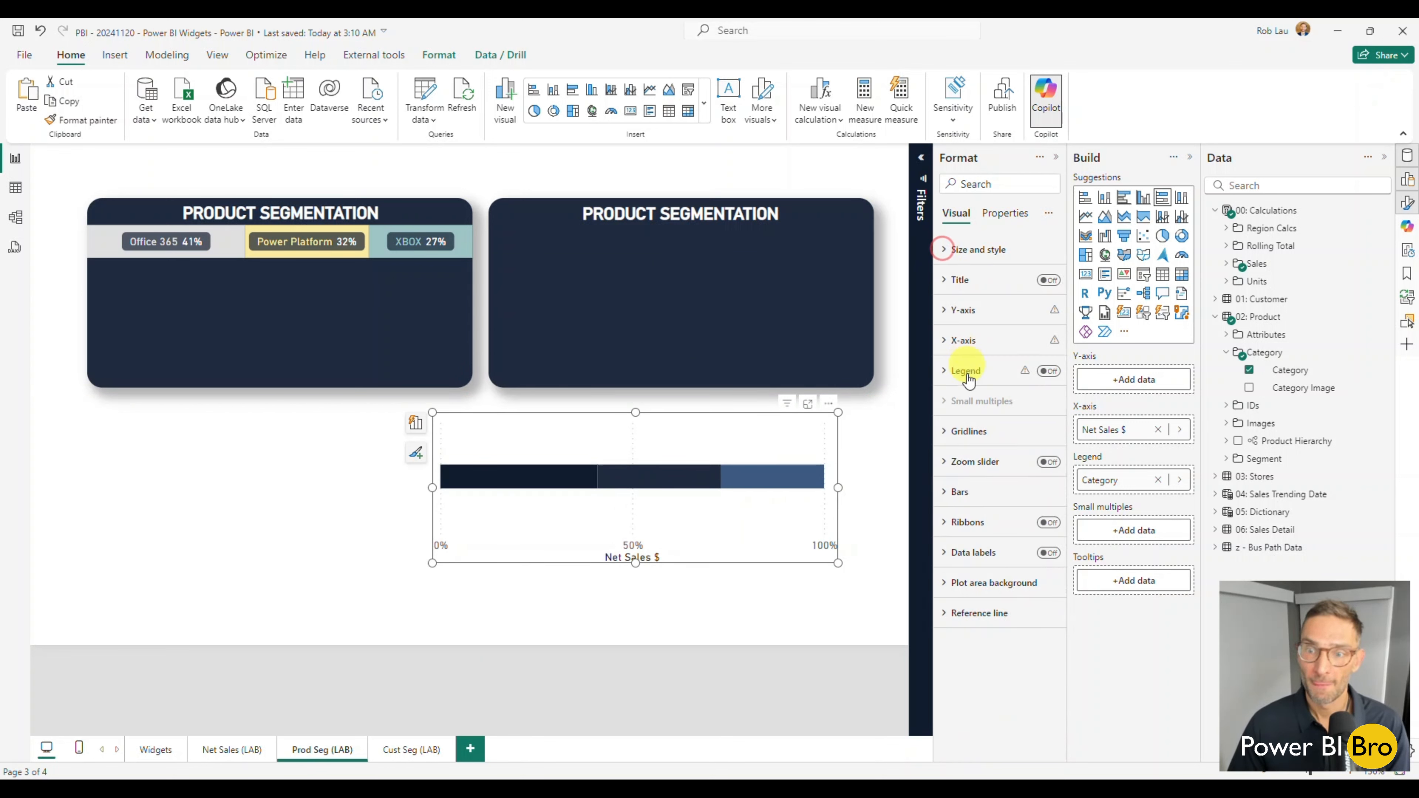
{"action": "left_click", "coordinate": [941, 339]}
{"action": "left_click", "coordinate": [1042, 565]}
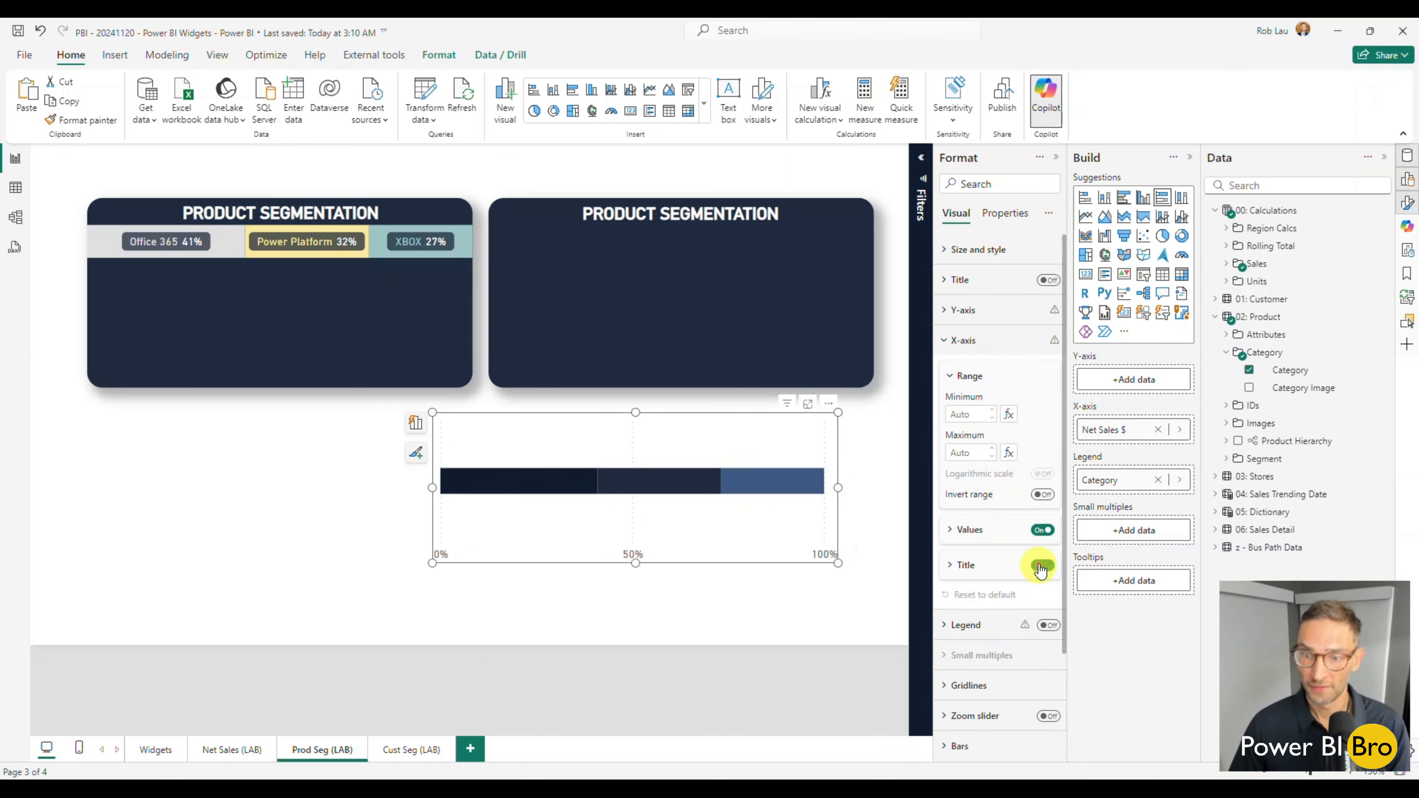
{"action": "left_click", "coordinate": [1042, 530]}
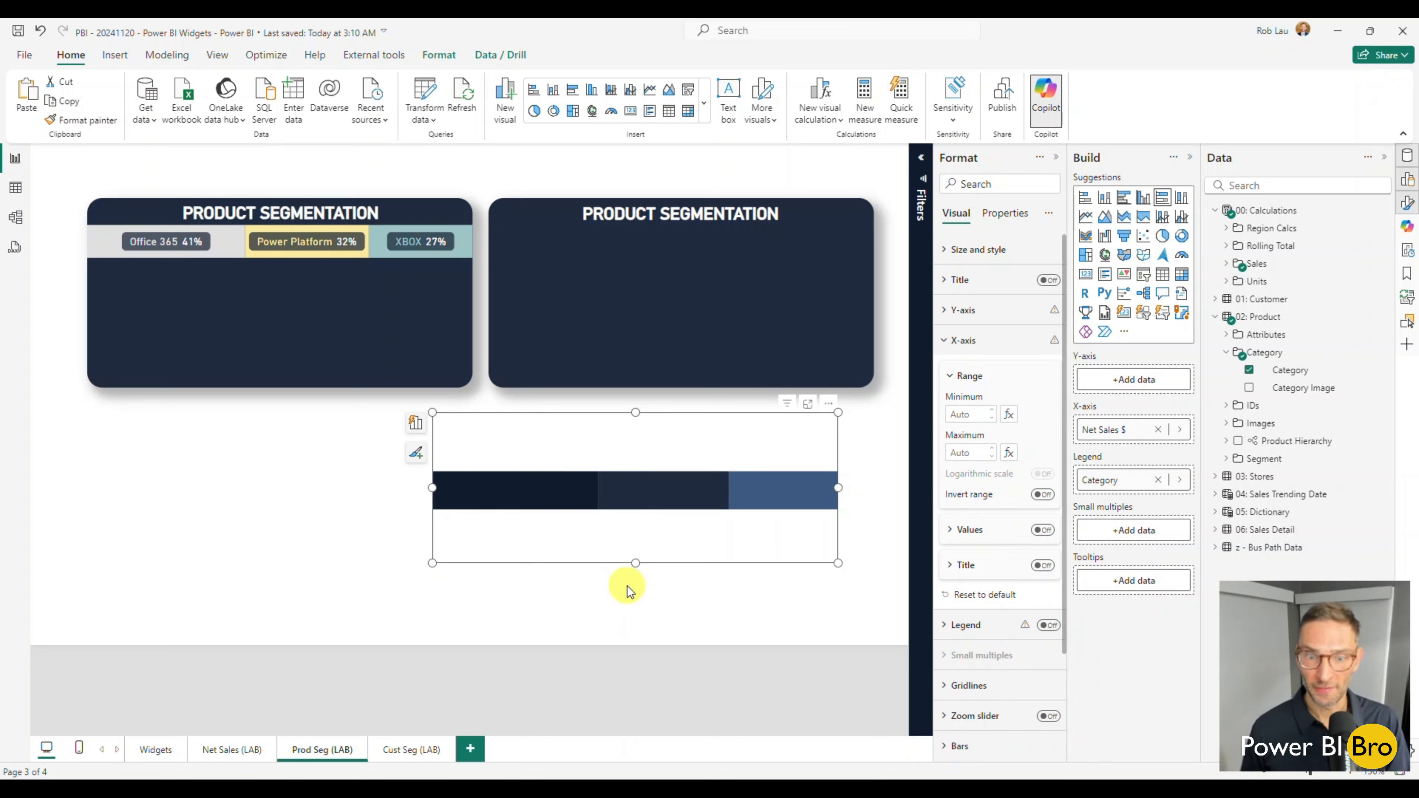
Turn on data labels for the bar segments.
{"action": "scroll", "coordinate": [1034, 531], "scroll_direction": "down", "scroll_amount": 3}
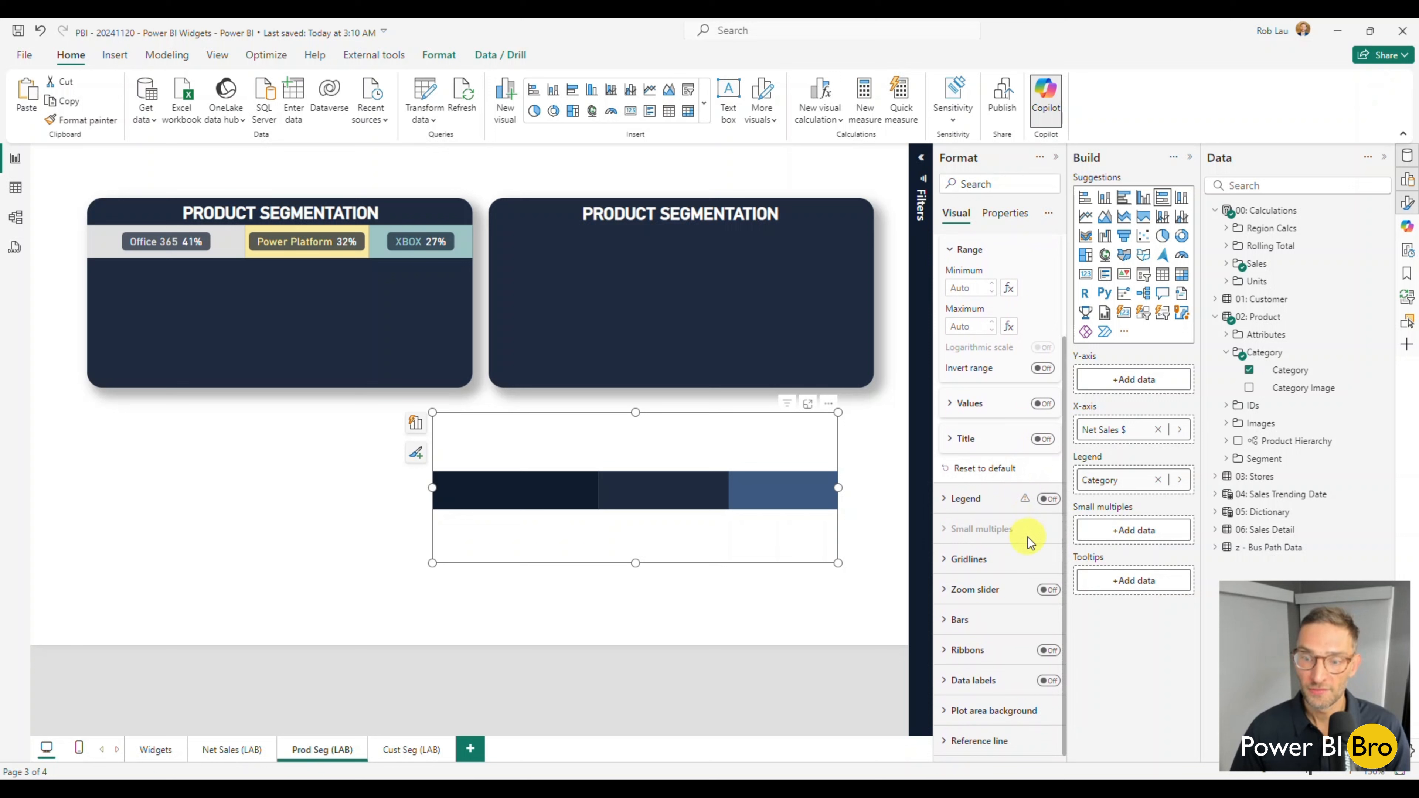
{"action": "left_click", "coordinate": [1046, 682]}
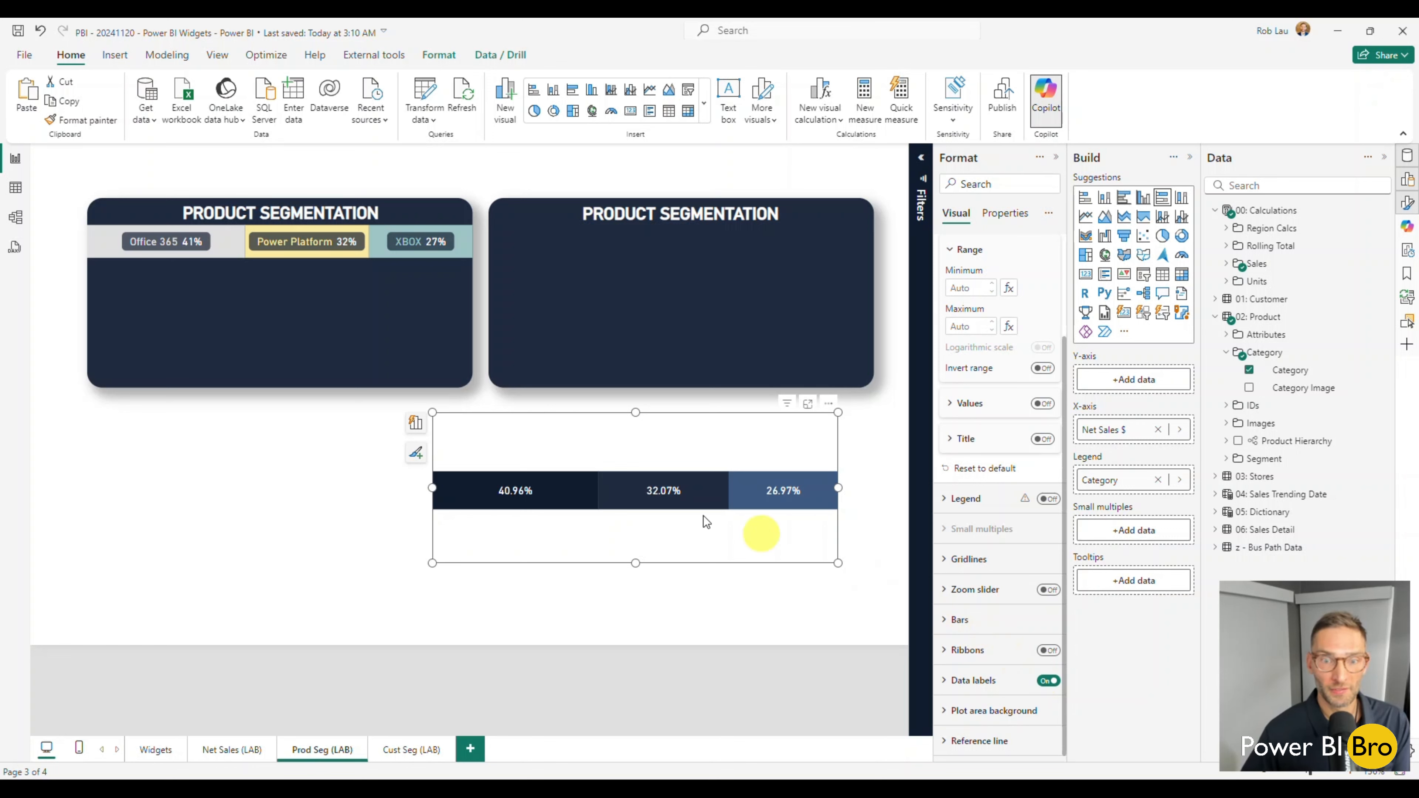
{"action": "mouse_move", "coordinate": [255, 256]}
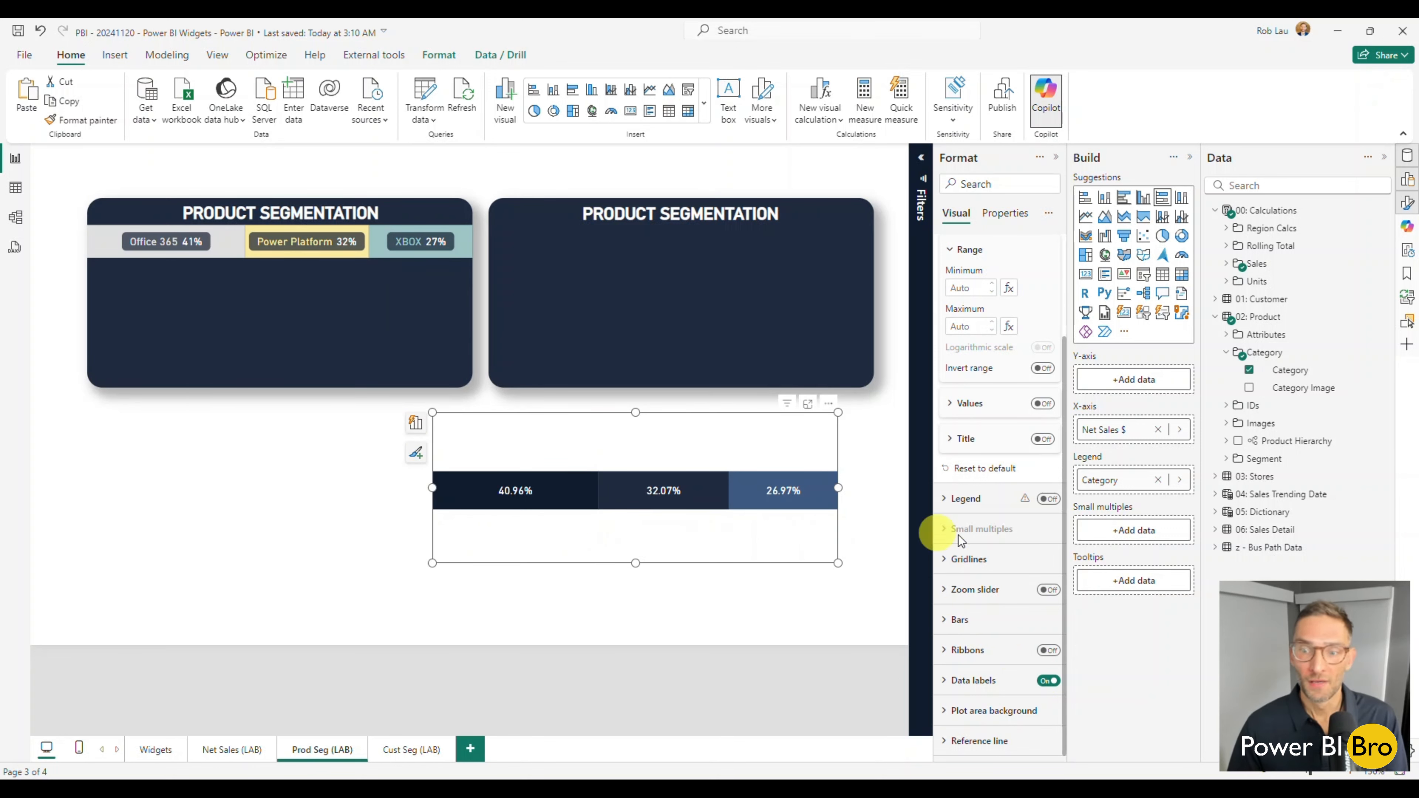
Set the Office 365 series bar color to light gray to match the original widget.
{"action": "left_click", "coordinate": [953, 622]}
{"action": "scroll", "coordinate": [998, 541], "scroll_direction": "down", "scroll_amount": 3}
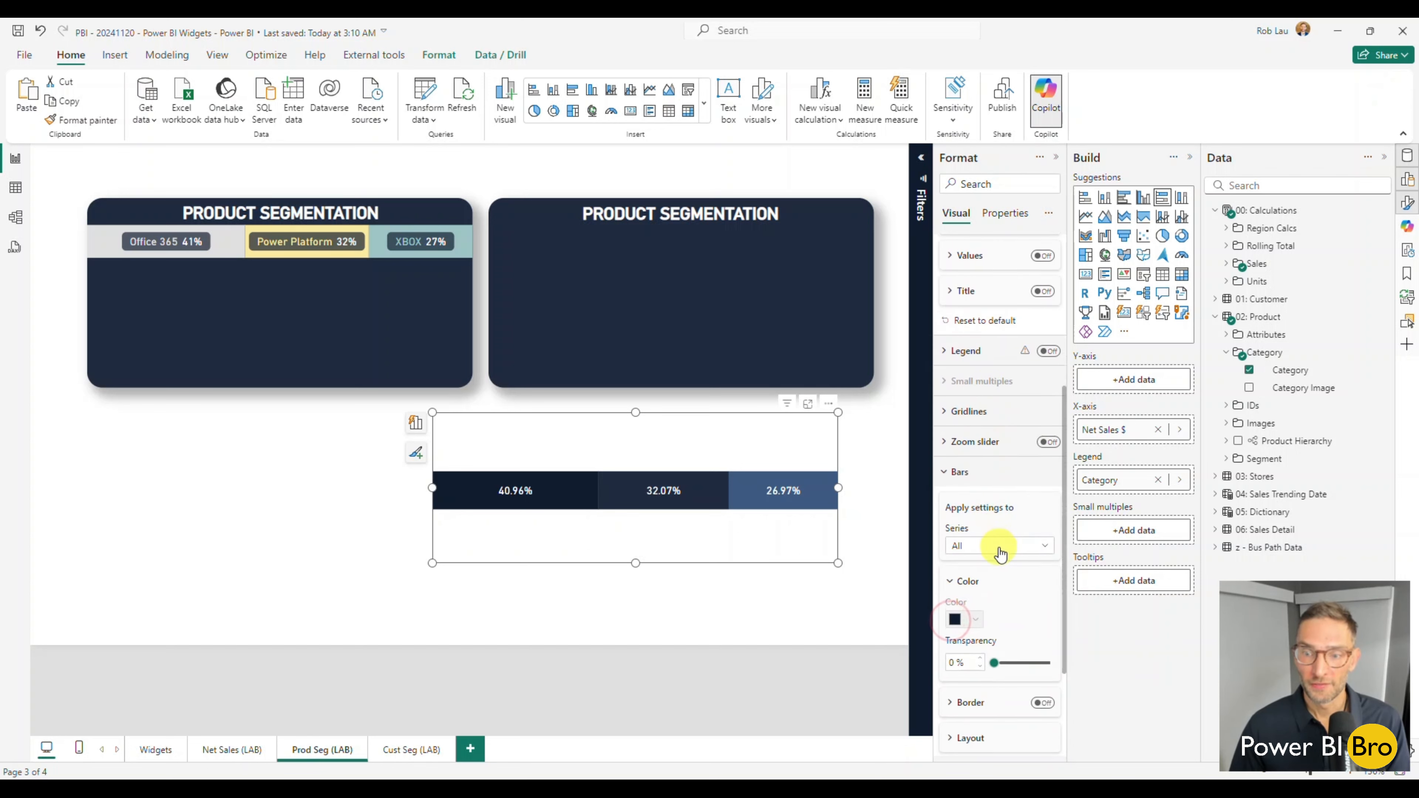
{"action": "left_click", "coordinate": [998, 545]}
{"action": "left_click", "coordinate": [993, 584]}
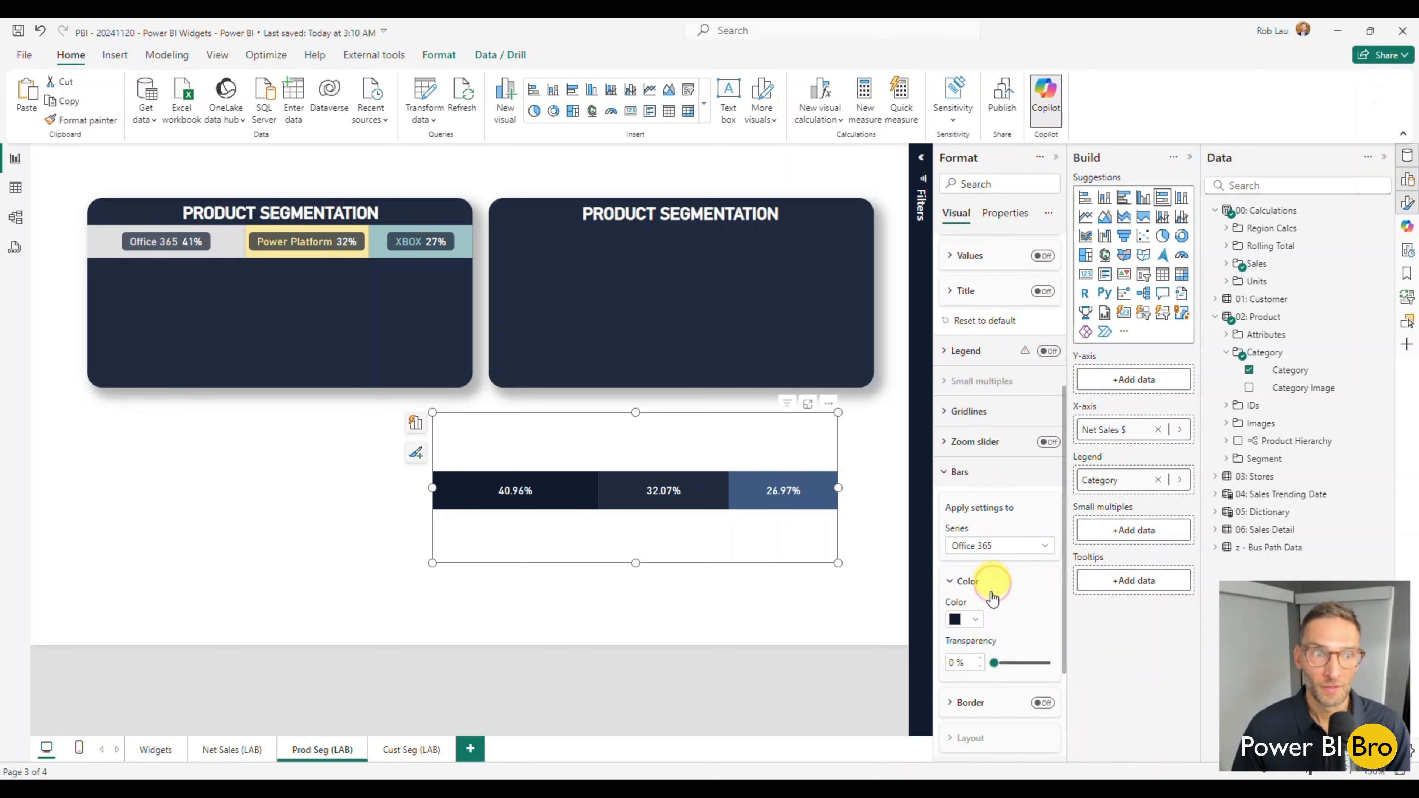
{"action": "left_click", "coordinate": [976, 622]}
{"action": "left_click", "coordinate": [1070, 441]}
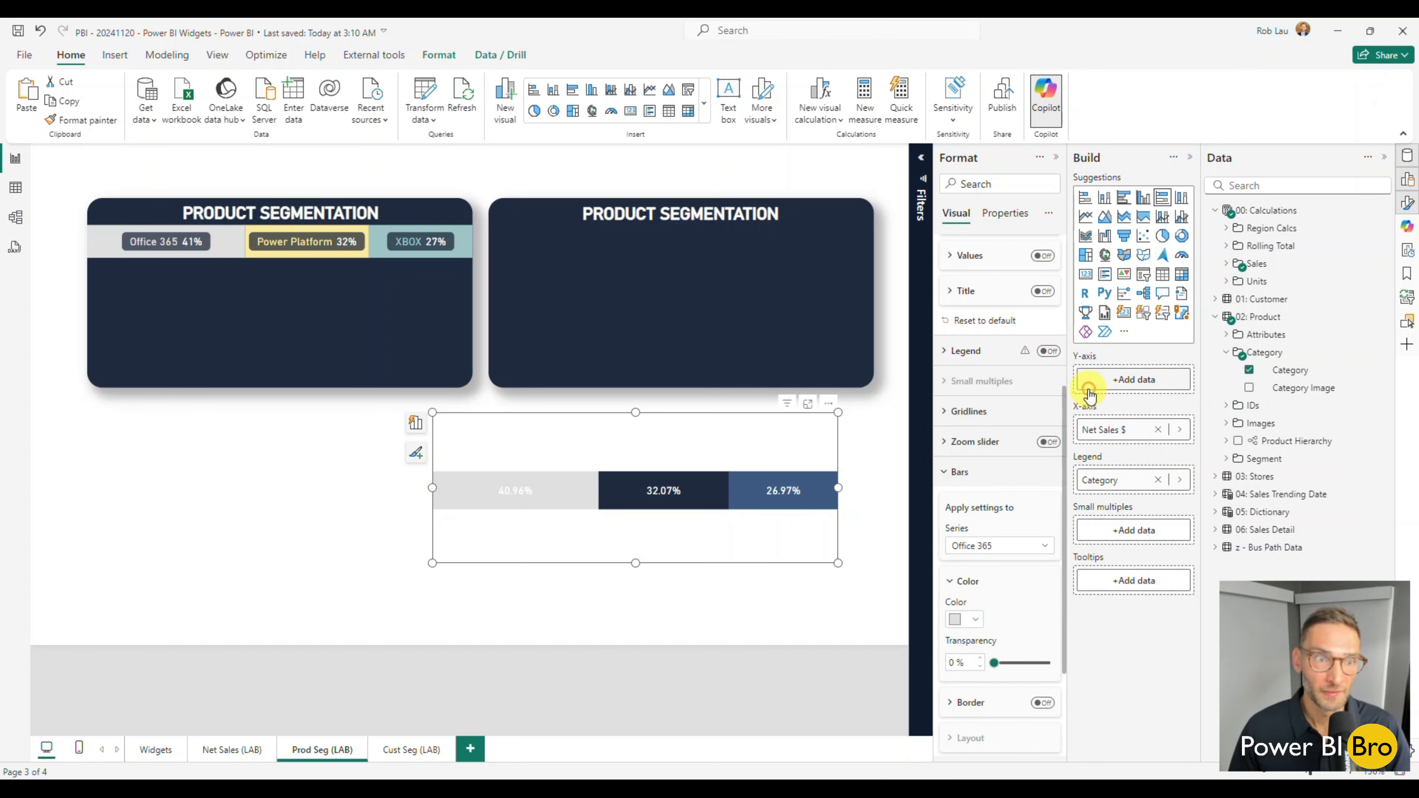
Set the Power Platform series bar color to light yellow #fae9a0 (Theme color 6, 60% lighter).
{"action": "left_click", "coordinate": [1004, 546]}
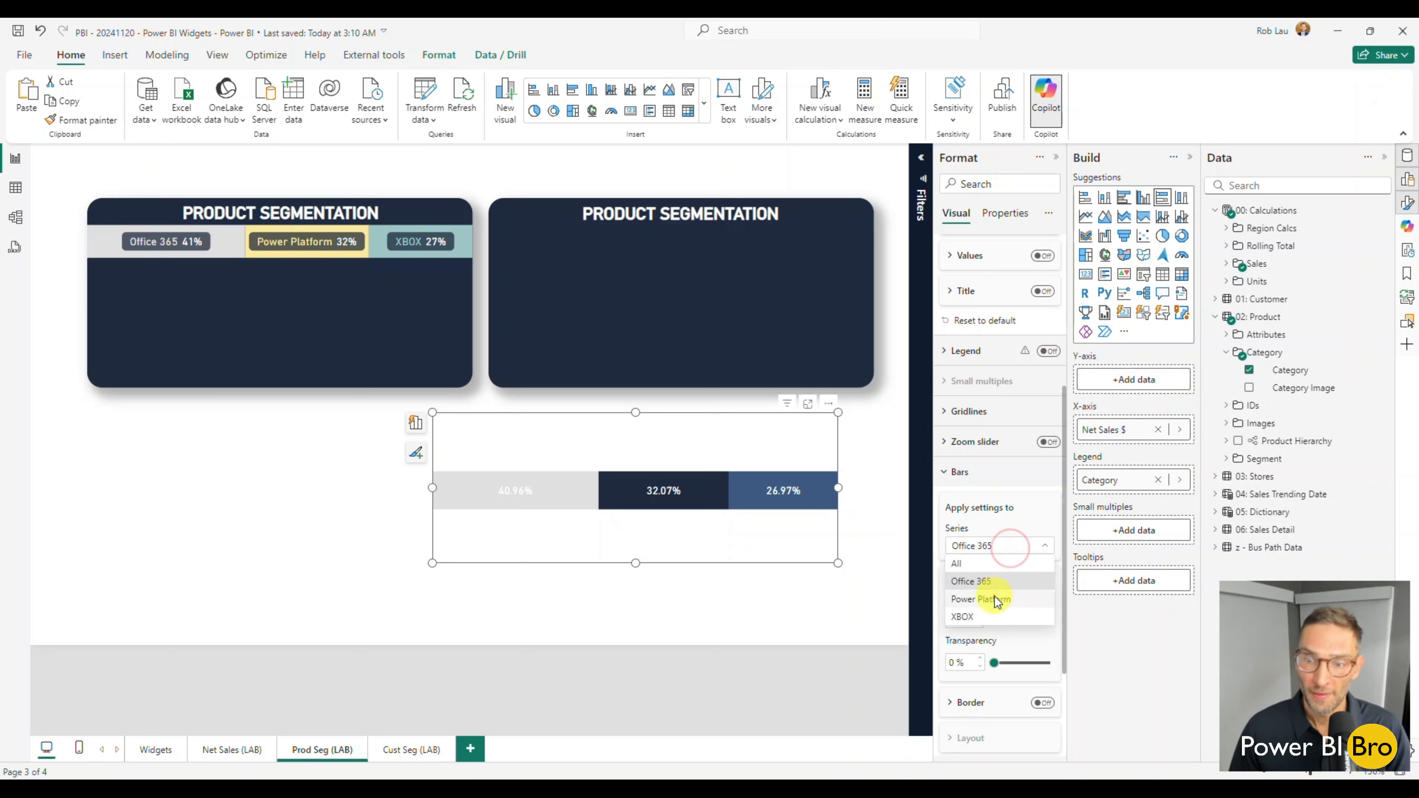
{"action": "left_click", "coordinate": [994, 597]}
{"action": "left_click", "coordinate": [979, 621]}
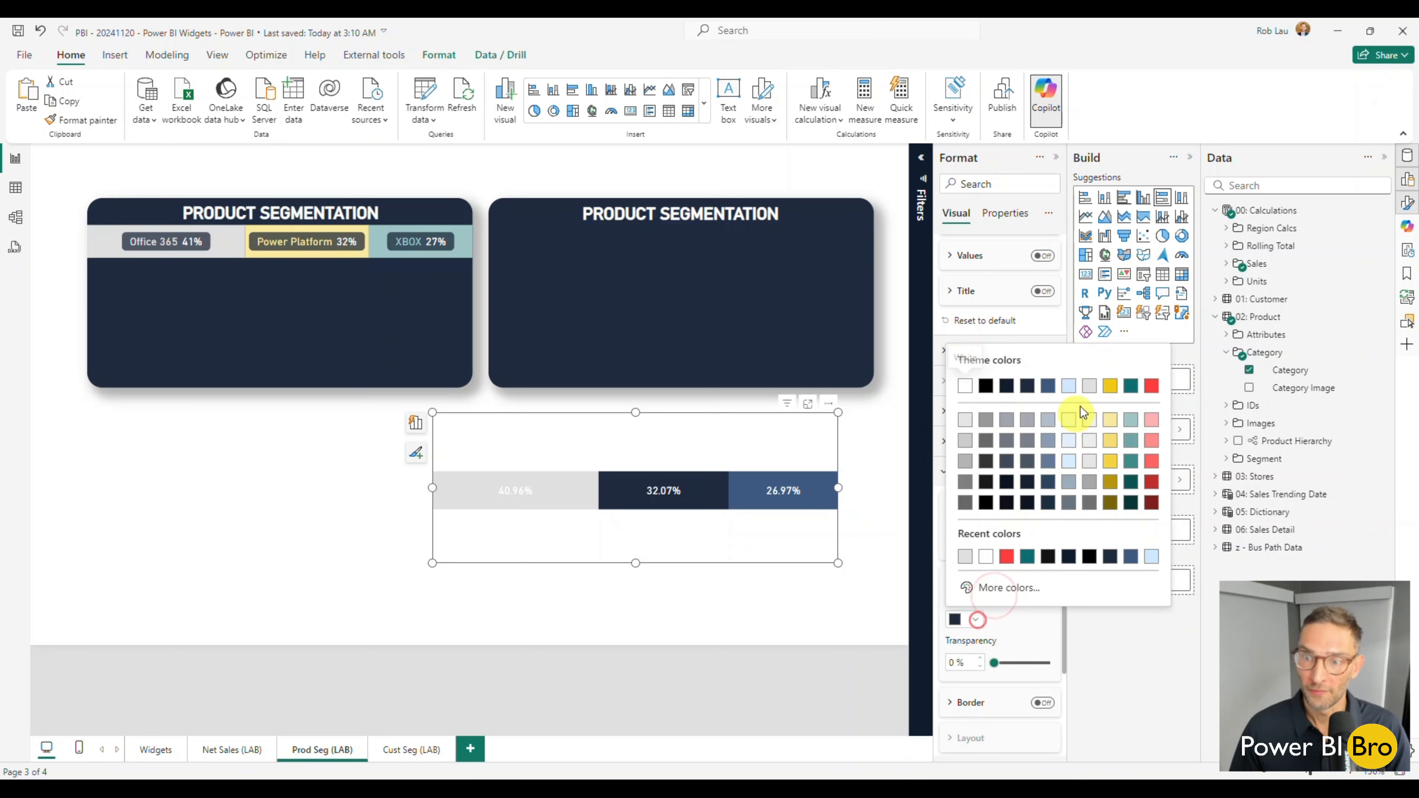
{"action": "left_click", "coordinate": [1111, 428]}
Set the XBOX series bar color to light teal from the theme colors.
{"action": "left_click", "coordinate": [1003, 546]}
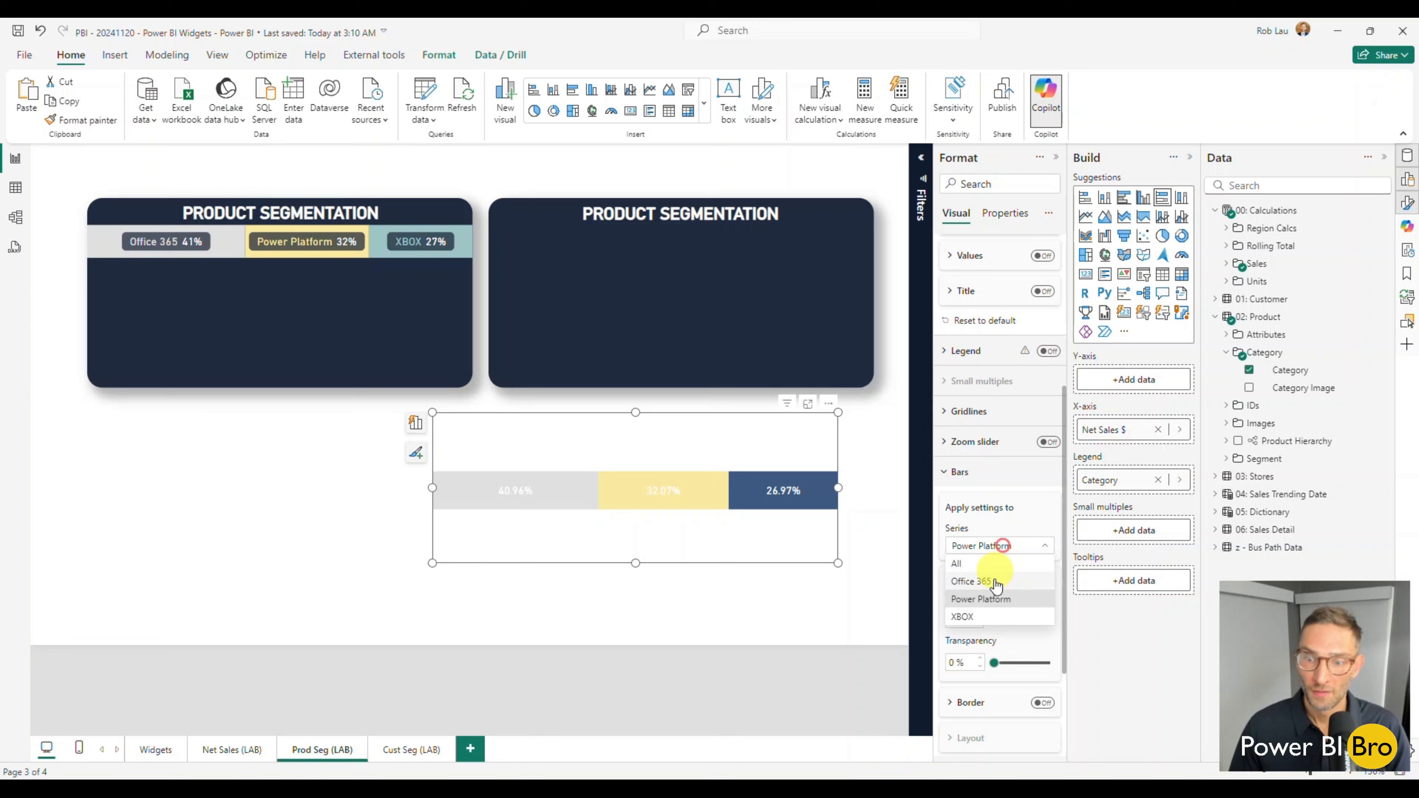
{"action": "left_click", "coordinate": [1003, 545]}
{"action": "left_click", "coordinate": [983, 618]}
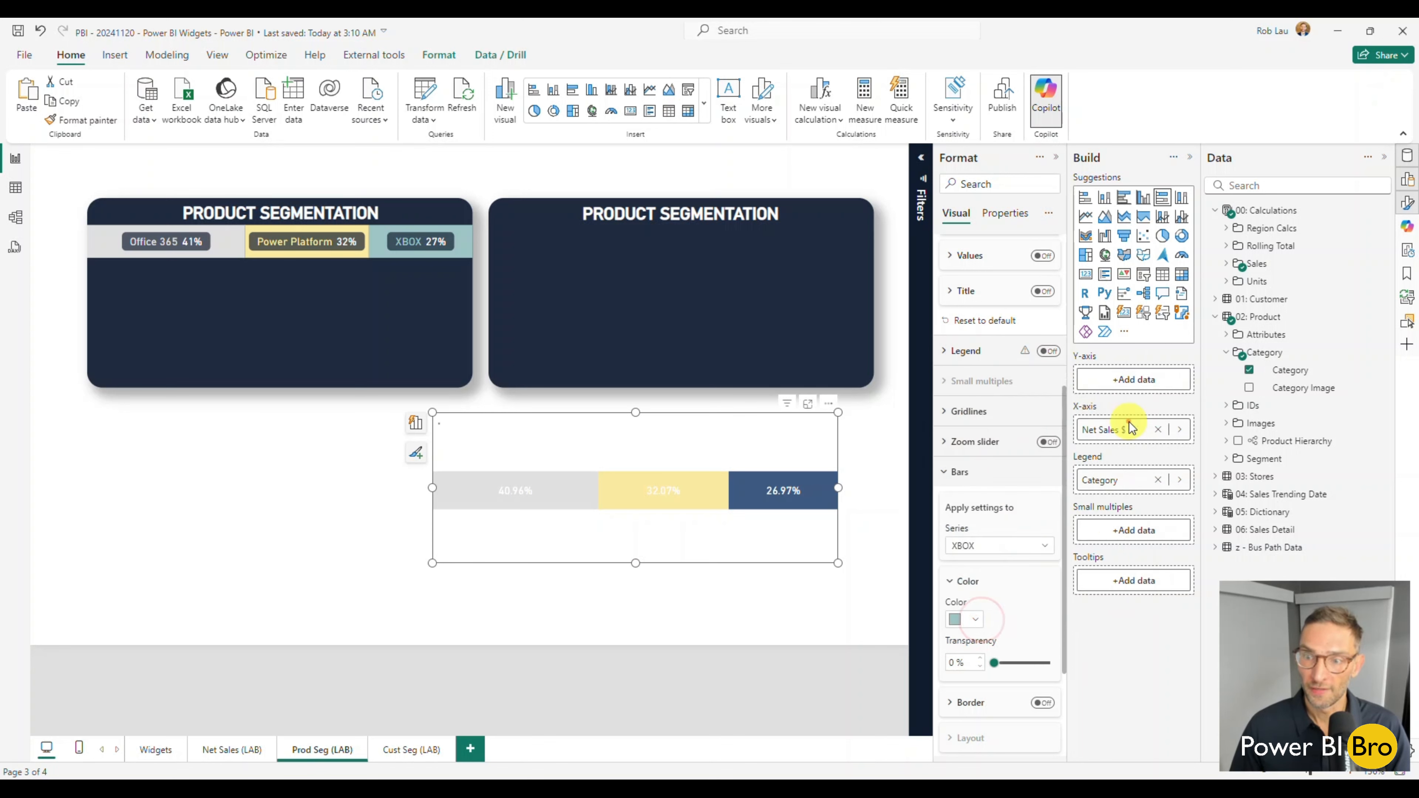
{"action": "left_click", "coordinate": [1129, 428]}
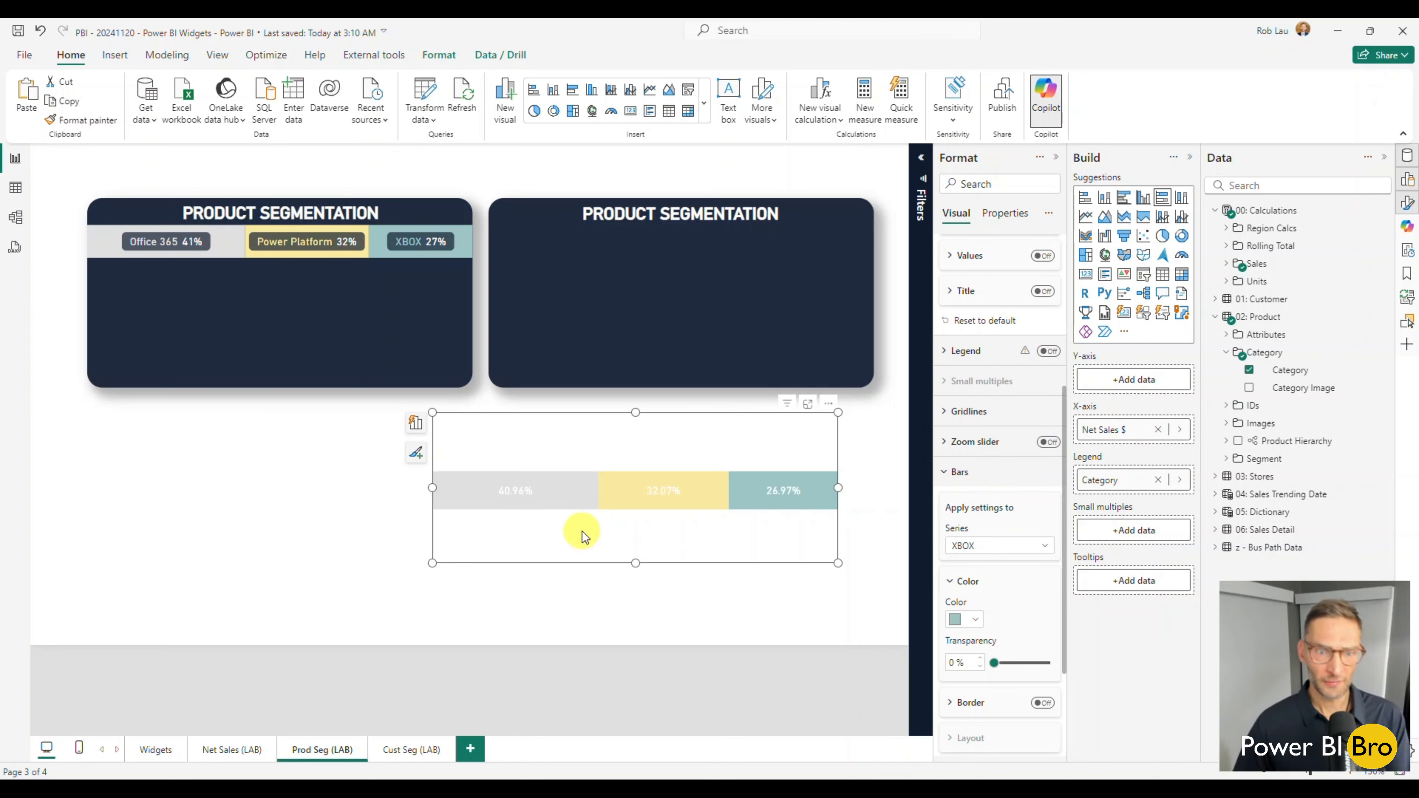
Move the stacked bar chart onto the new widget's dark background and narrow it slightly.
{"action": "left_click_drag", "start_coordinate": [580, 540], "coordinate": [631, 355]}
{"action": "mouse_move", "coordinate": [867, 324]}
{"action": "left_mouse_down"}
{"action": "mouse_move", "coordinate": [878, 315]}
{"action": "mouse_move", "coordinate": [853, 313]}
{"action": "left_mouse_up"}
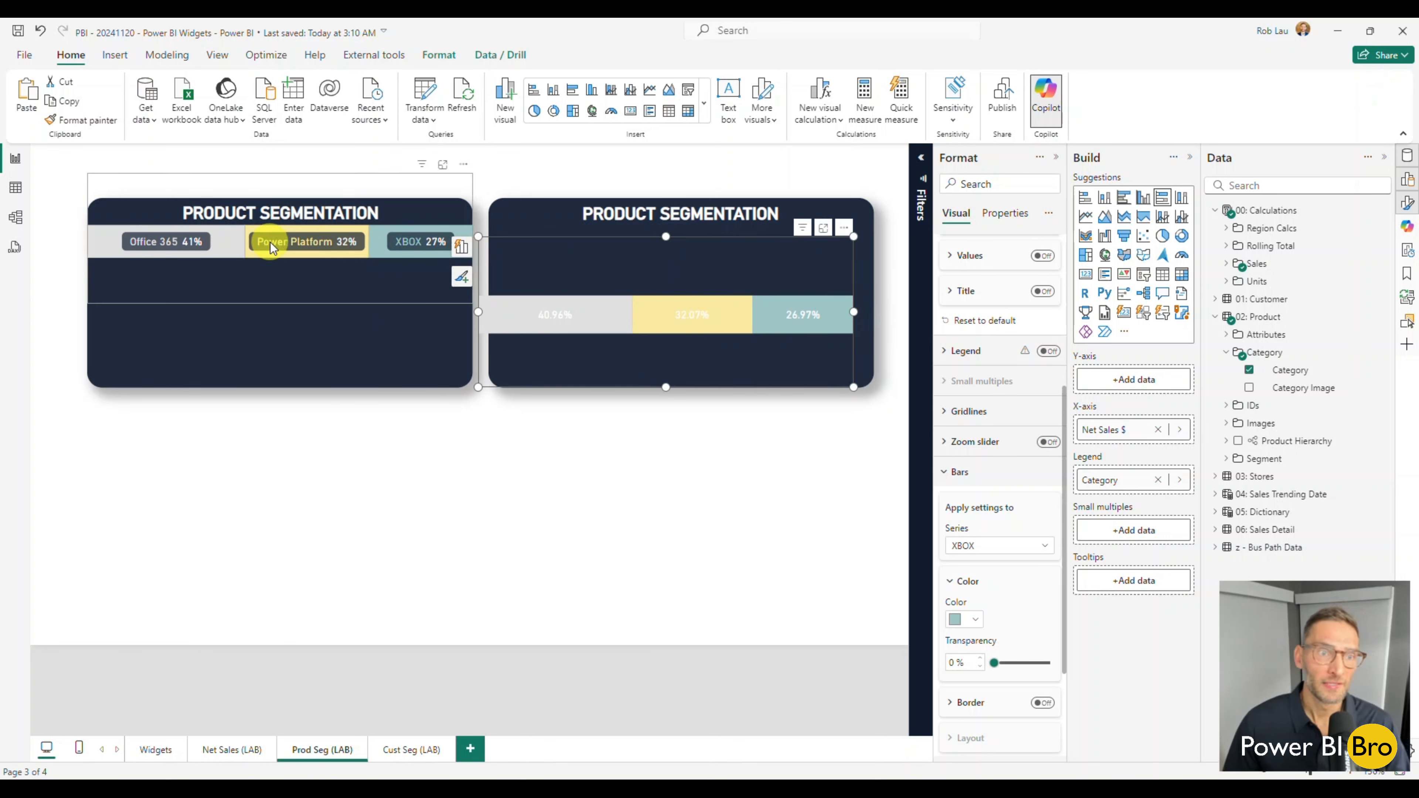
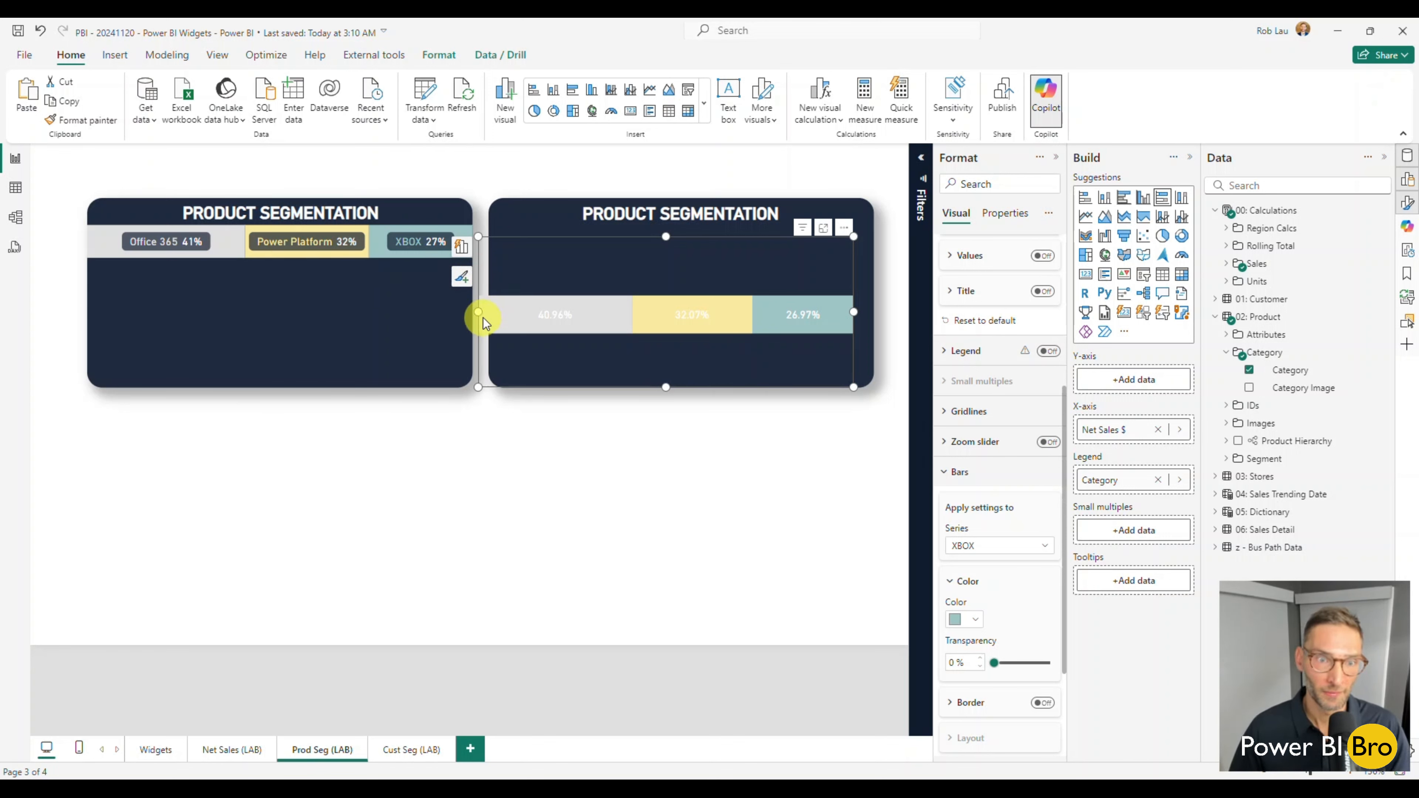
Stretch the stacked bar chart to the full width of the new widget's dark background and reduce its height.
{"action": "left_click_drag", "start_coordinate": [480, 312], "coordinate": [491, 313]}
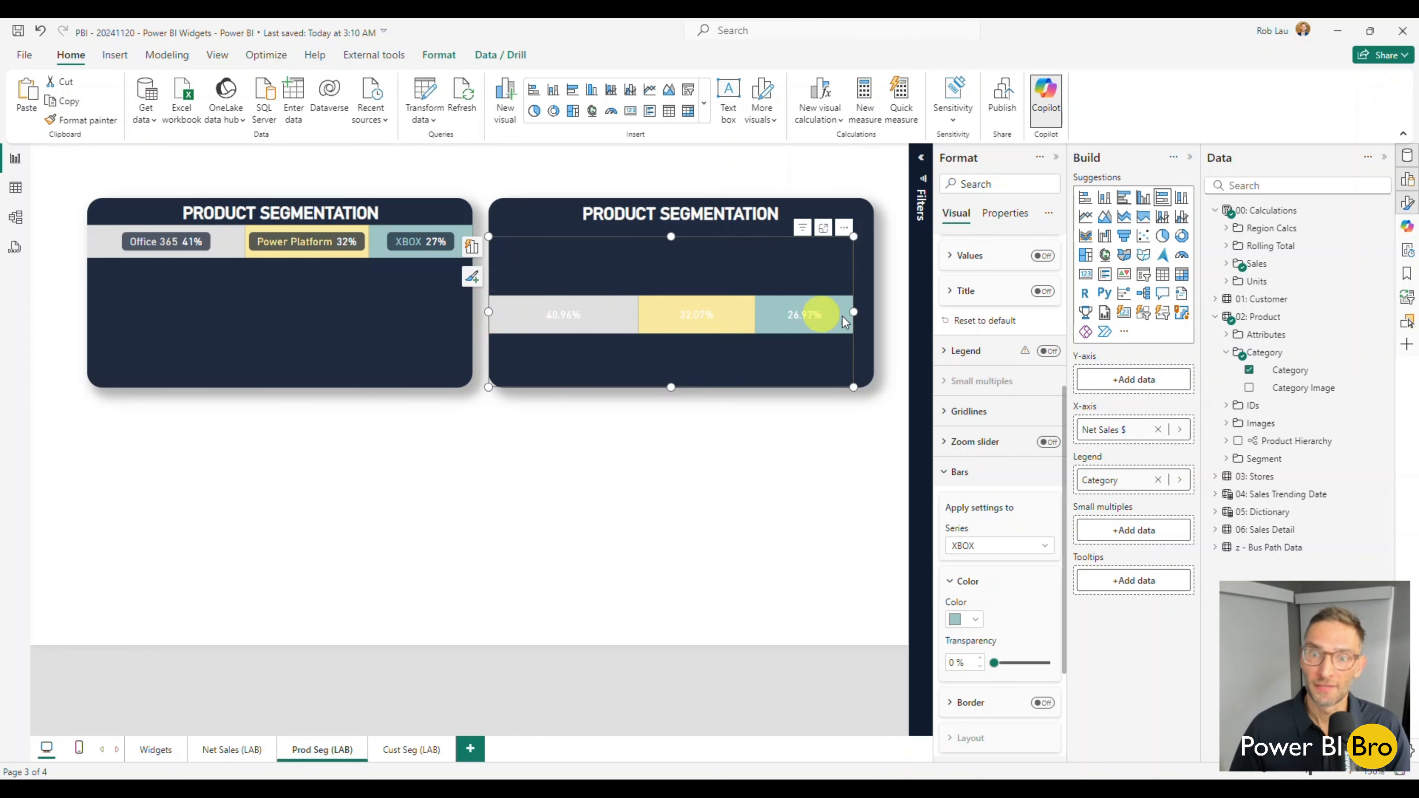
{"action": "left_click_drag", "start_coordinate": [852, 312], "coordinate": [869, 312]}
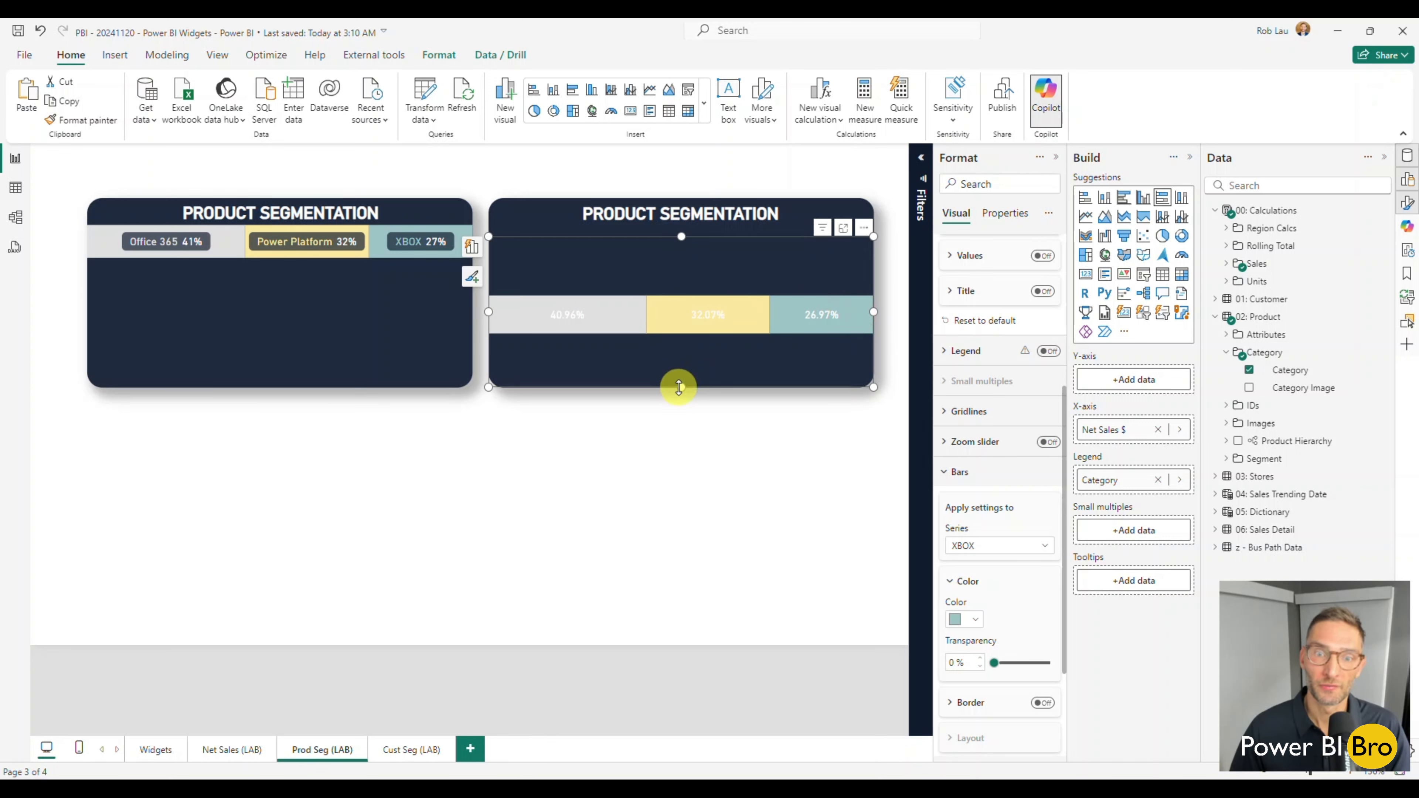
{"action": "left_click_drag", "start_coordinate": [678, 387], "coordinate": [690, 330]}
Turn on titles for the stacked bar's data labels, using the series name as content.
{"action": "left_click", "coordinate": [949, 471]}
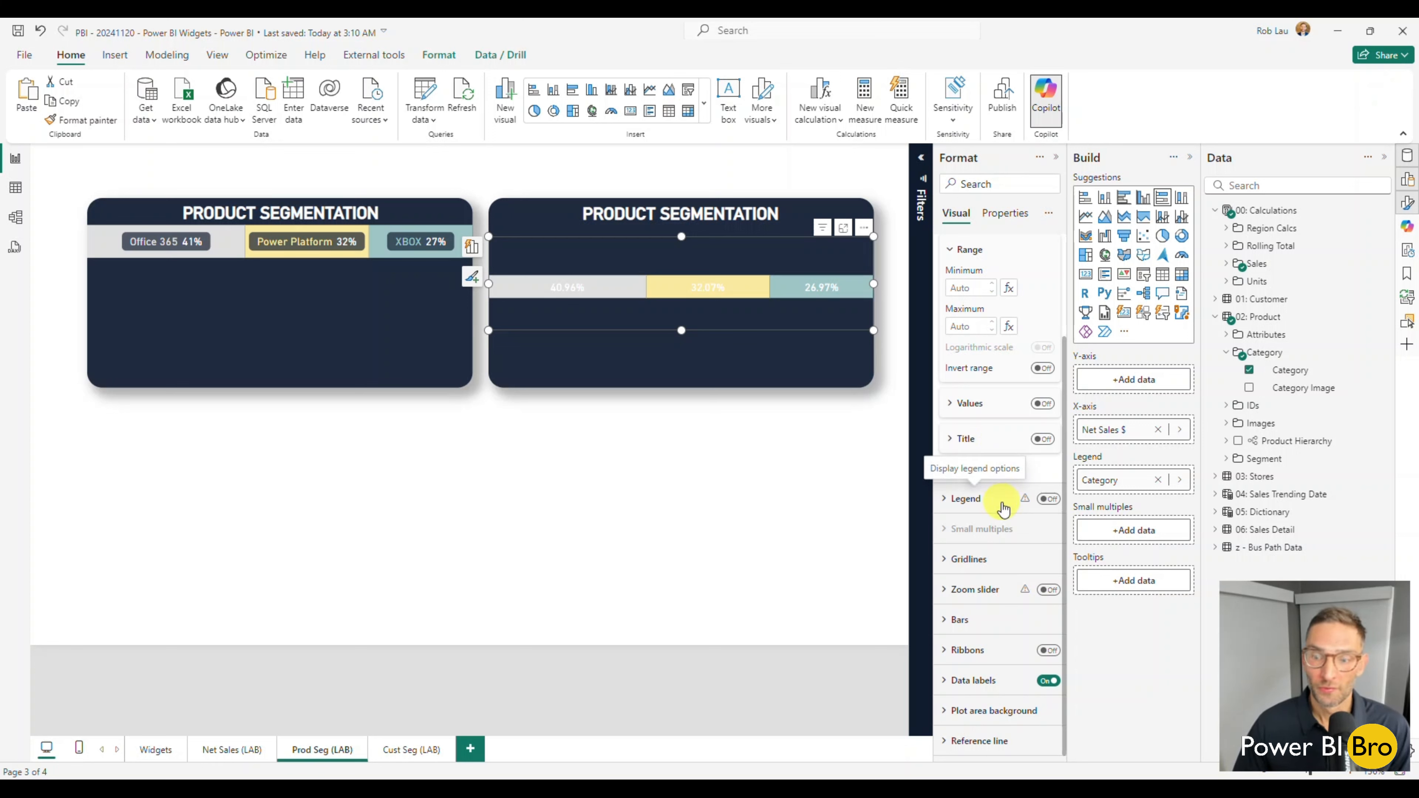
{"action": "left_click", "coordinate": [943, 682]}
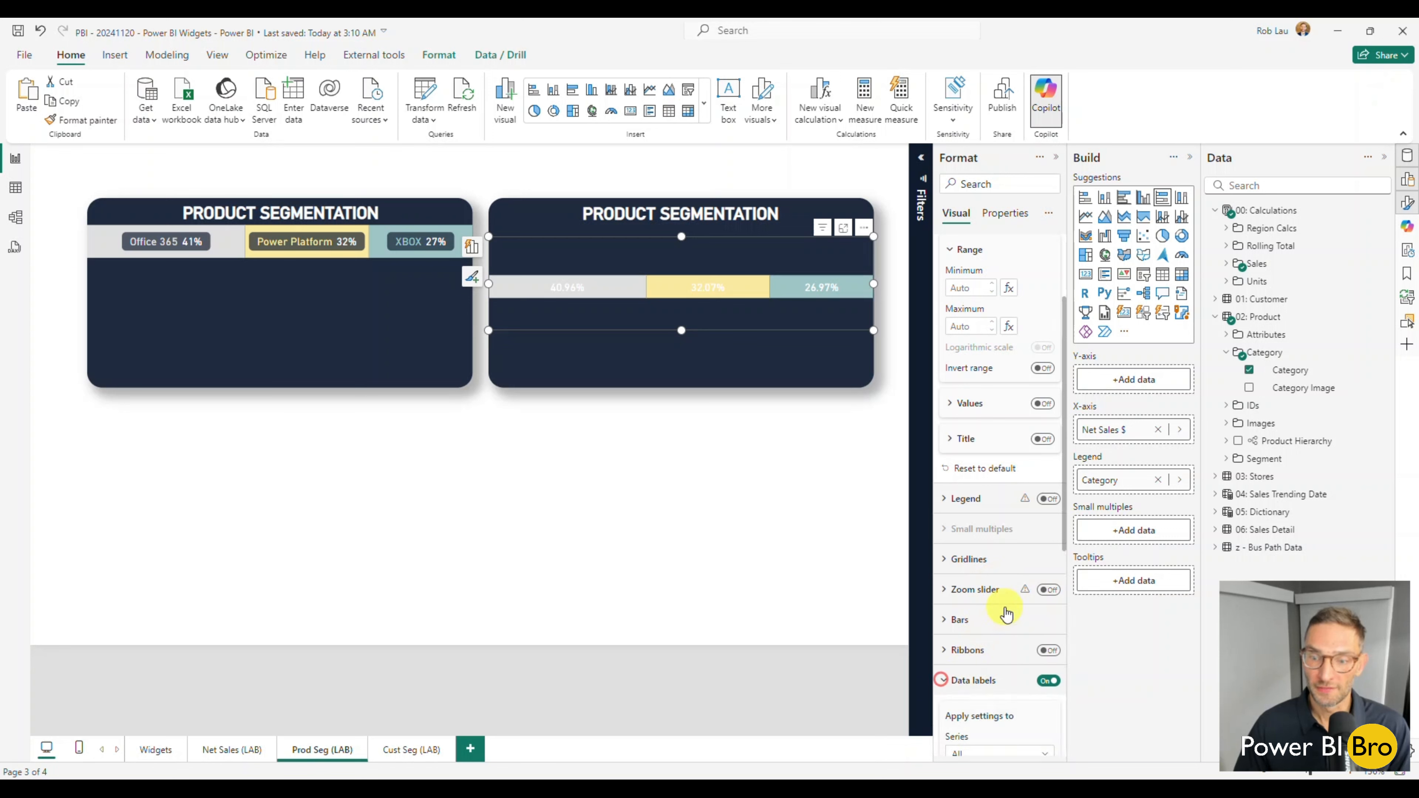
{"action": "scroll", "coordinate": [1006, 559], "scroll_direction": "down", "scroll_amount": 6}
{"action": "scroll", "coordinate": [1006, 534], "scroll_direction": "down", "scroll_amount": 1}
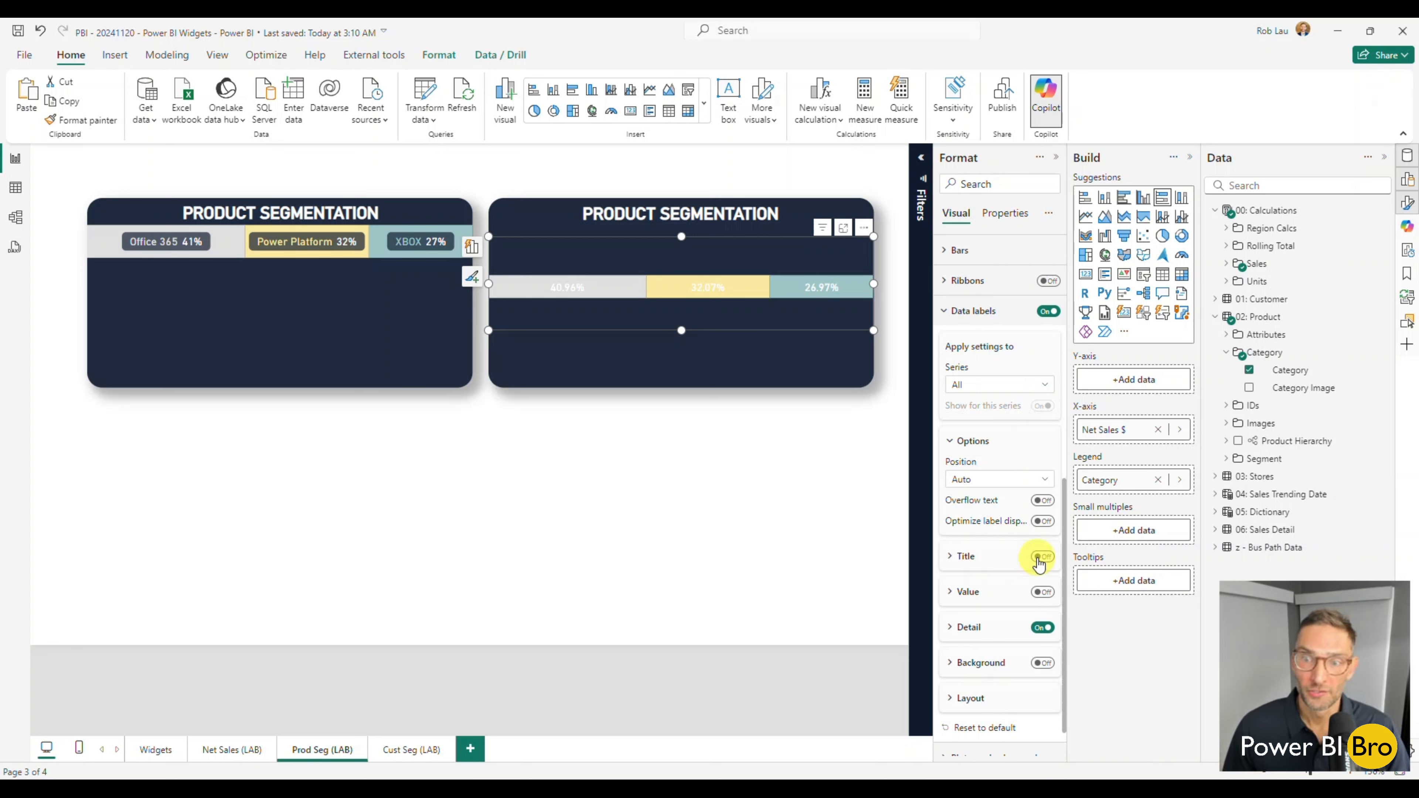
{"action": "left_click", "coordinate": [1040, 557]}
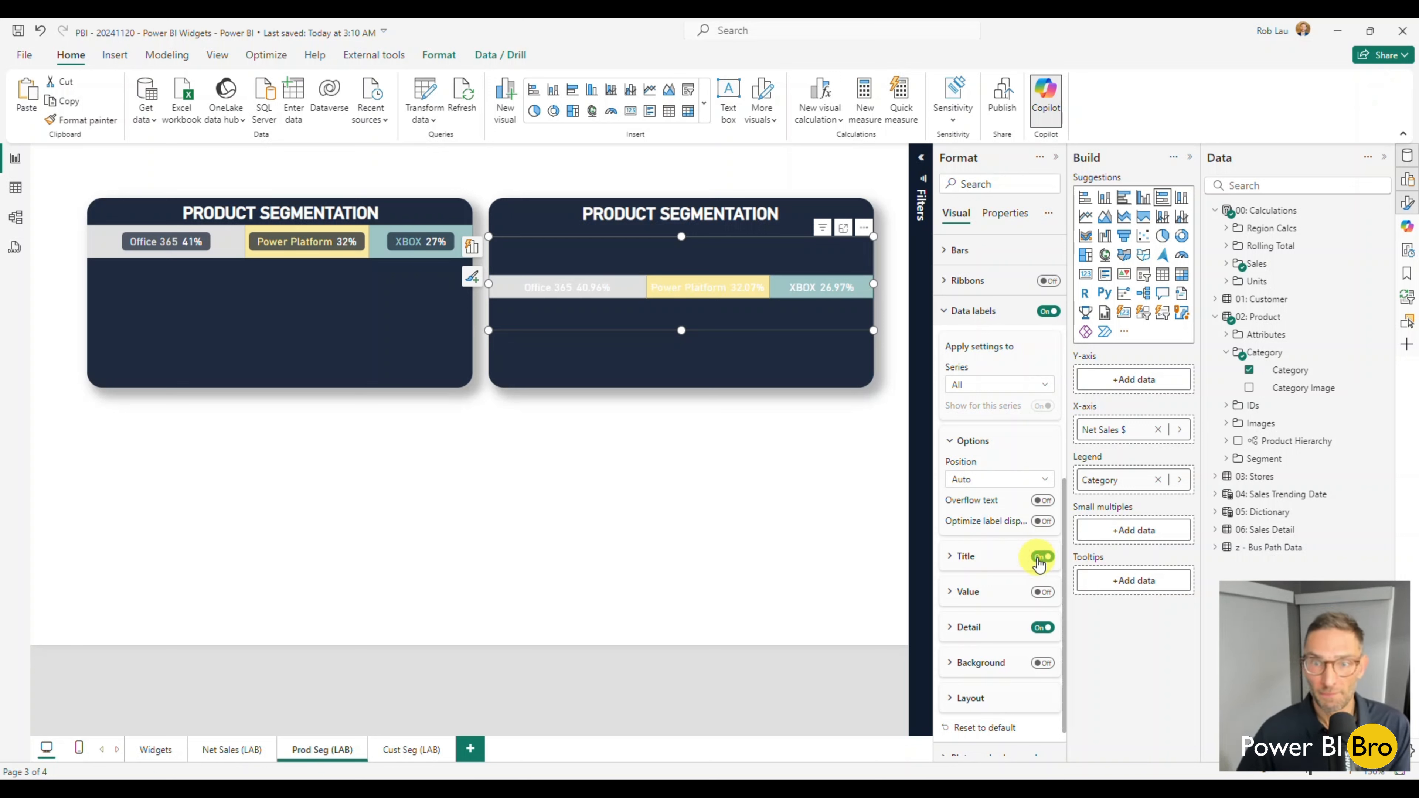
{"action": "left_click", "coordinate": [951, 556]}
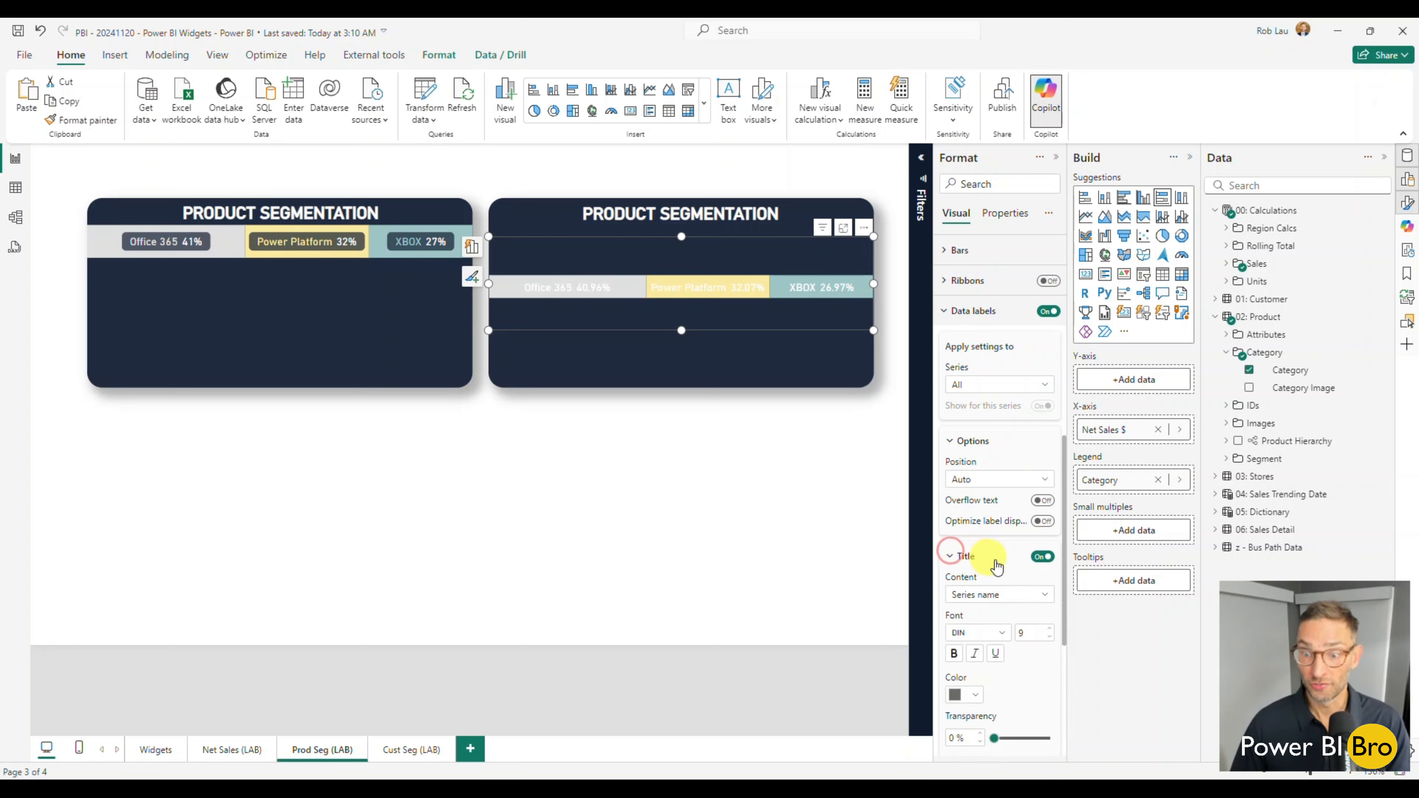
{"action": "left_click", "coordinate": [1016, 597]}
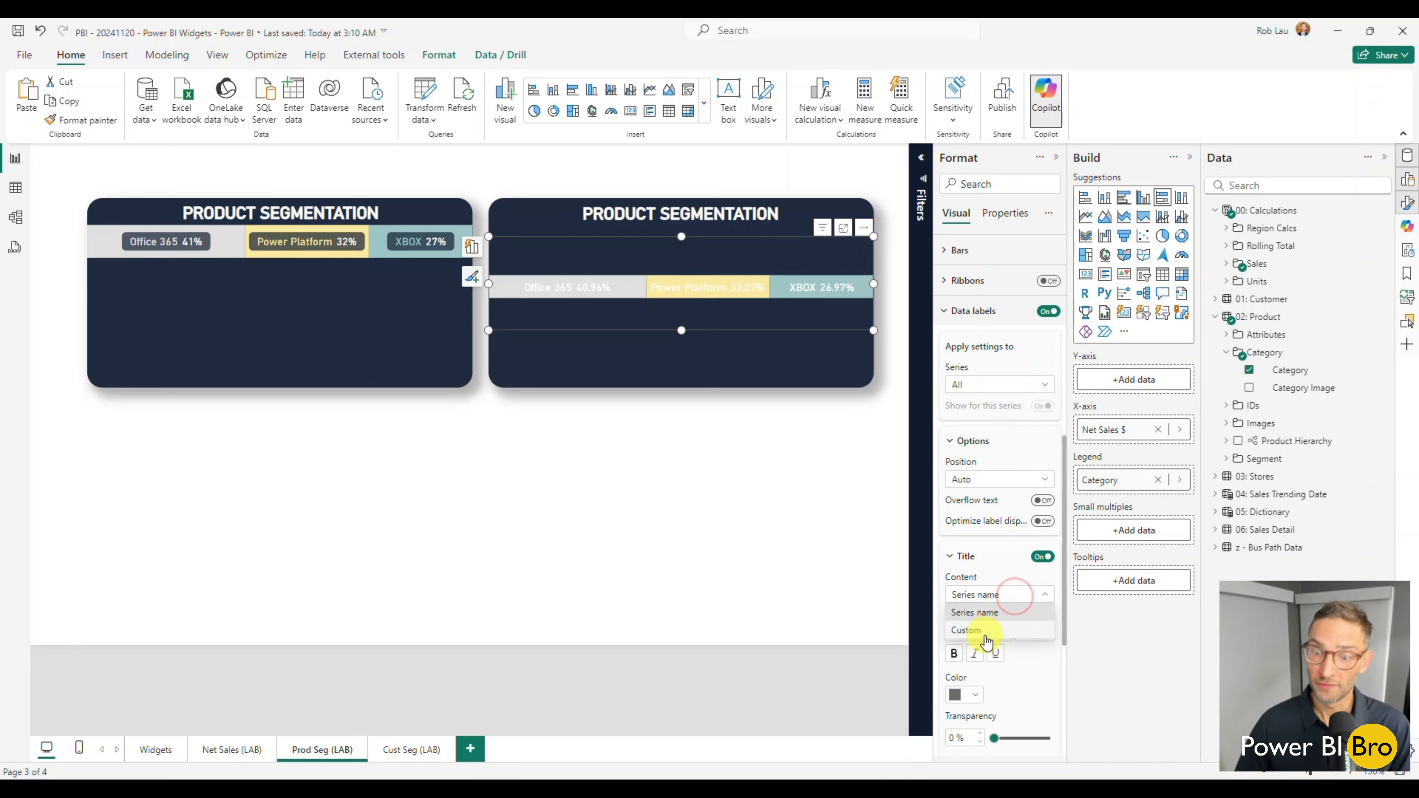
{"action": "left_click", "coordinate": [982, 568]}
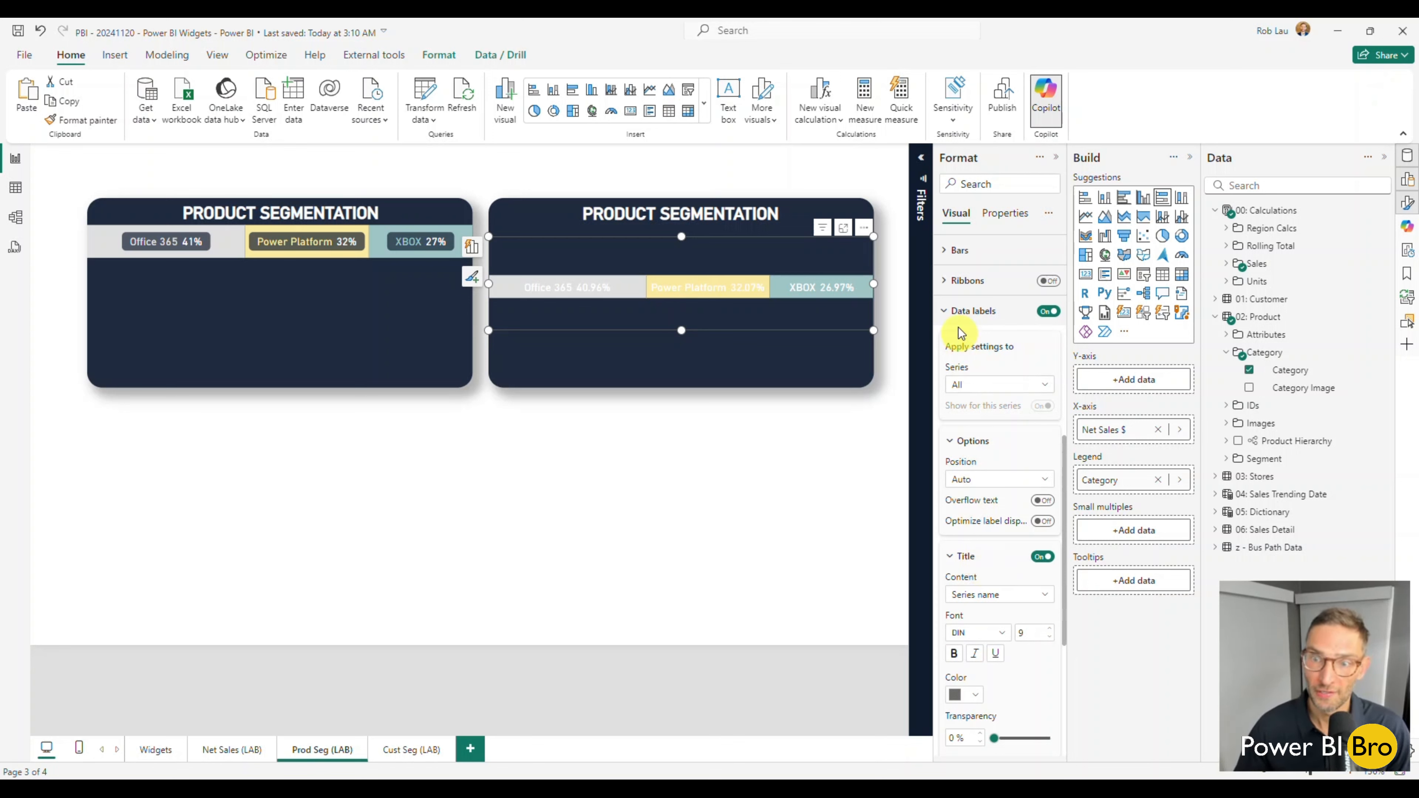
Turn on the data label background and set its transparency to 34%.
{"action": "left_click", "coordinate": [948, 311]}
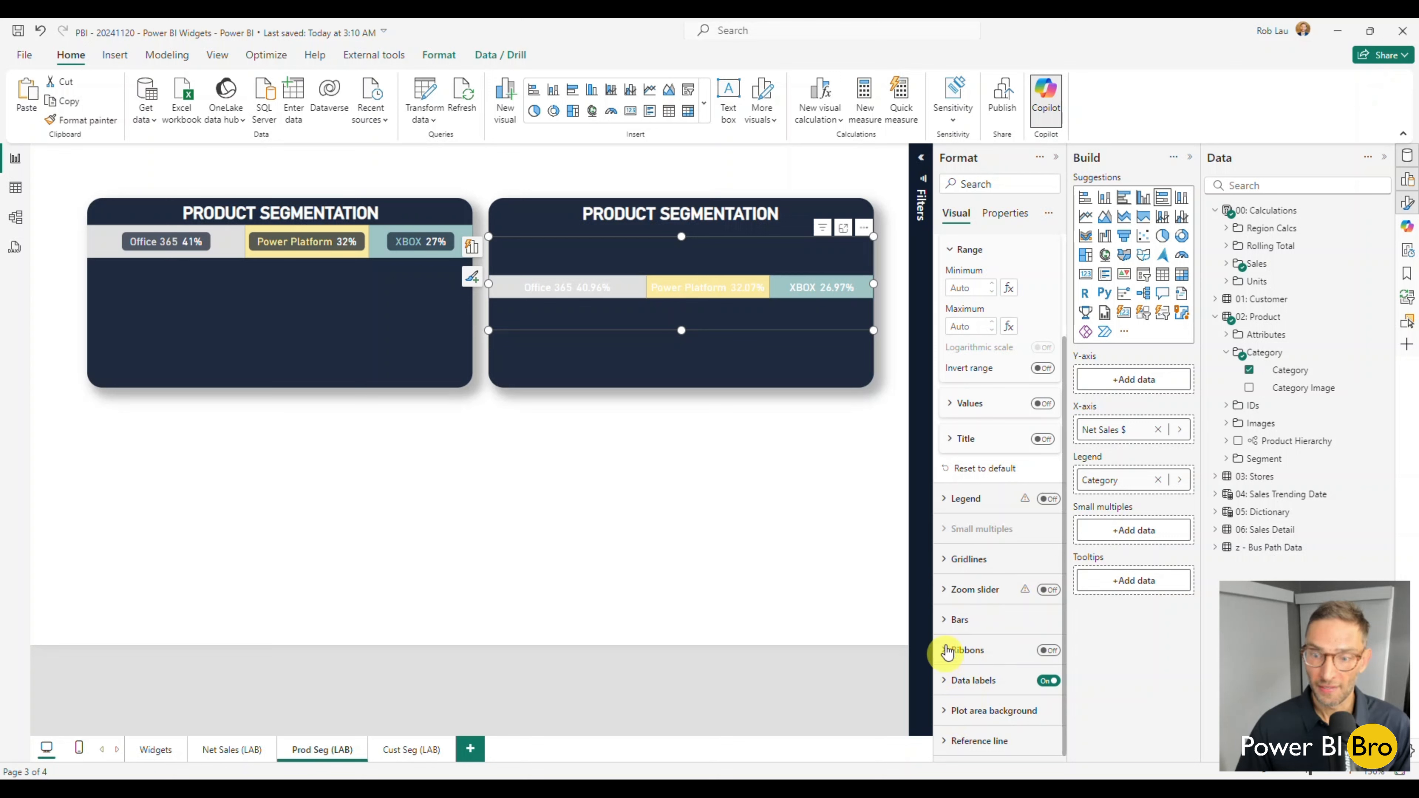
{"action": "left_click", "coordinate": [945, 681]}
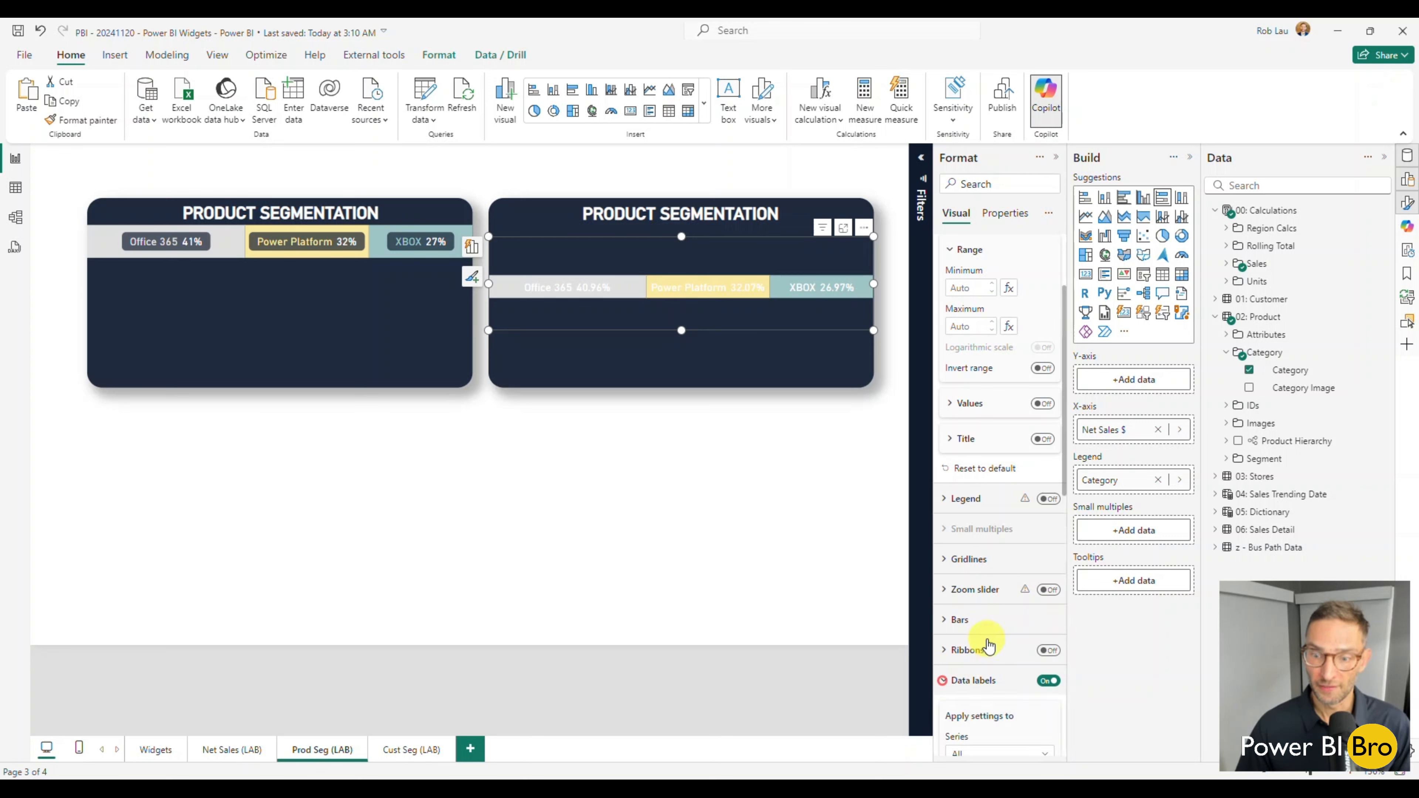
{"action": "scroll", "coordinate": [1008, 590], "scroll_direction": "down", "scroll_amount": 6}
{"action": "scroll", "coordinate": [1013, 572], "scroll_direction": "down", "scroll_amount": 2}
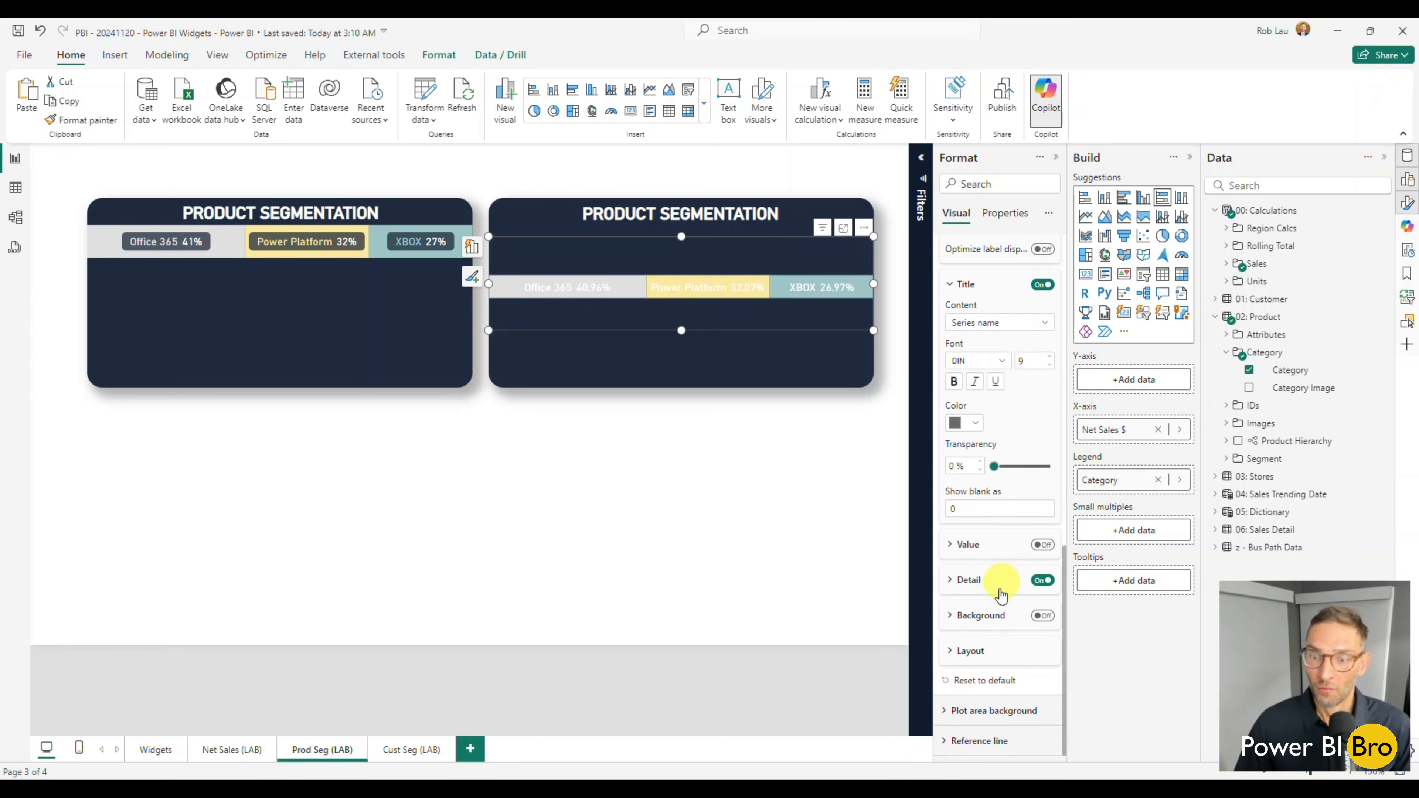
{"action": "left_click", "coordinate": [1039, 616]}
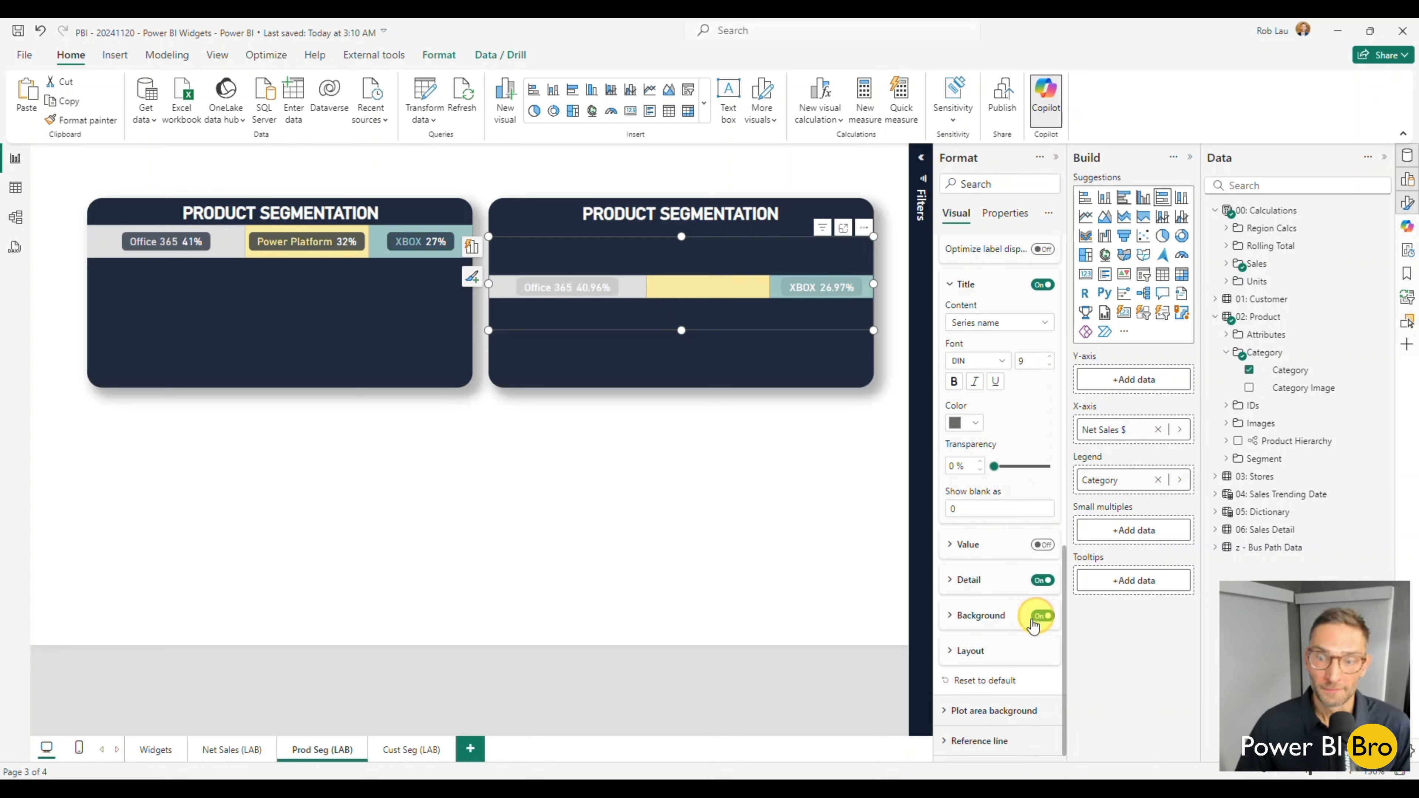
{"action": "left_click", "coordinate": [961, 615]}
{"action": "mouse_move", "coordinate": [995, 698]}
{"action": "left_mouse_down"}
{"action": "mouse_move", "coordinate": [1036, 697]}
{"action": "mouse_move", "coordinate": [1022, 697]}
{"action": "left_mouse_up"}
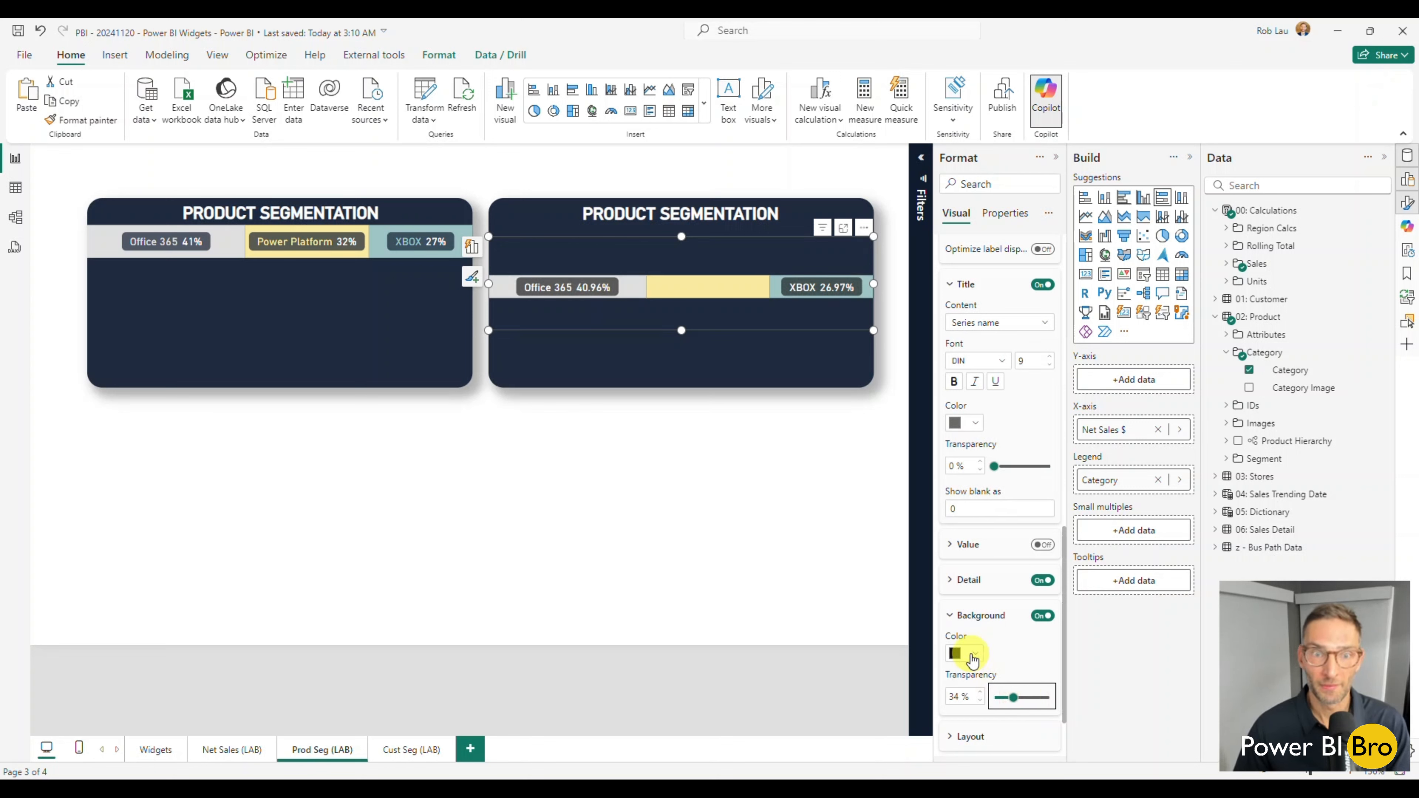
Set the data label background color to the dark navy theme color, keeping 34% transparency.
{"action": "left_click", "coordinate": [972, 657]}
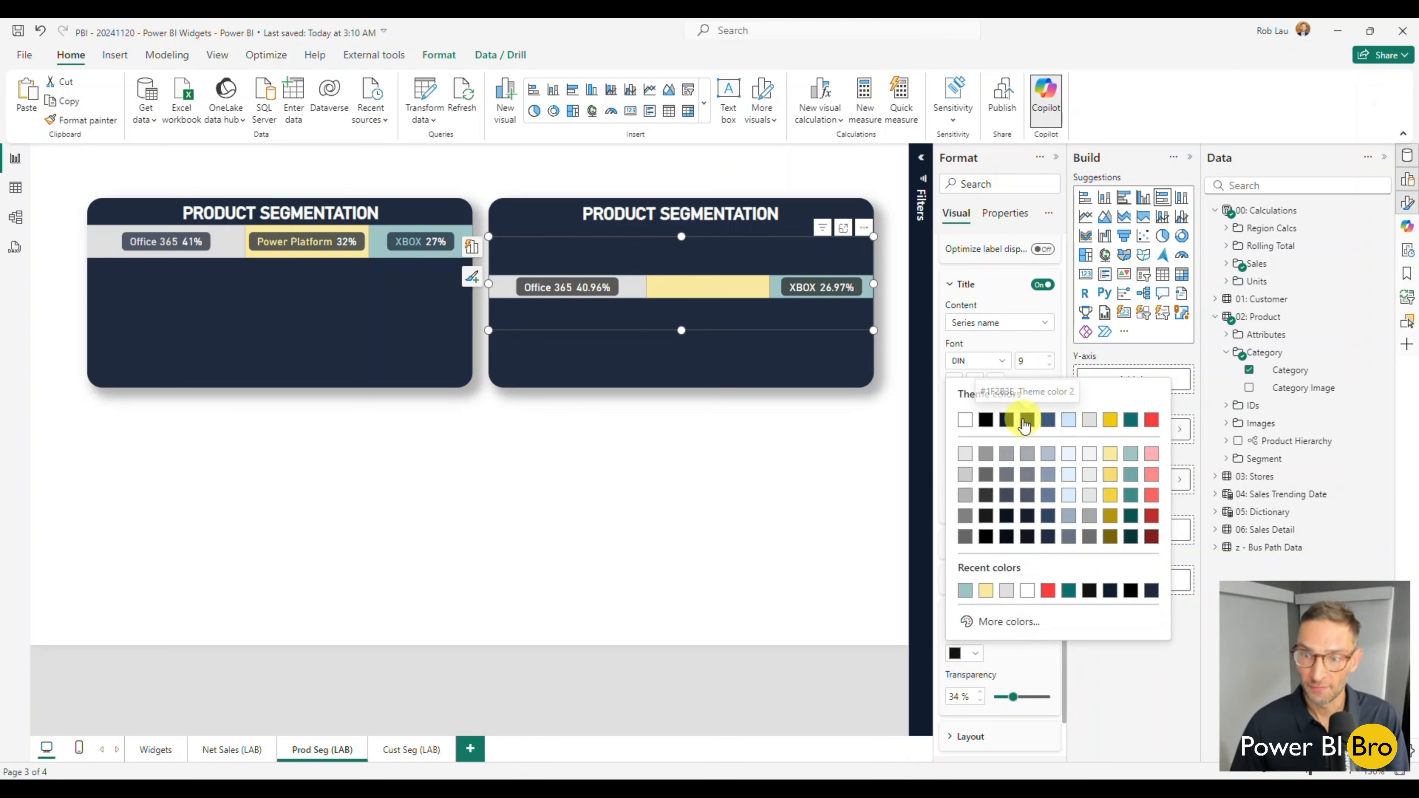
{"action": "left_click", "coordinate": [1009, 423]}
{"action": "left_click", "coordinate": [1014, 697]}
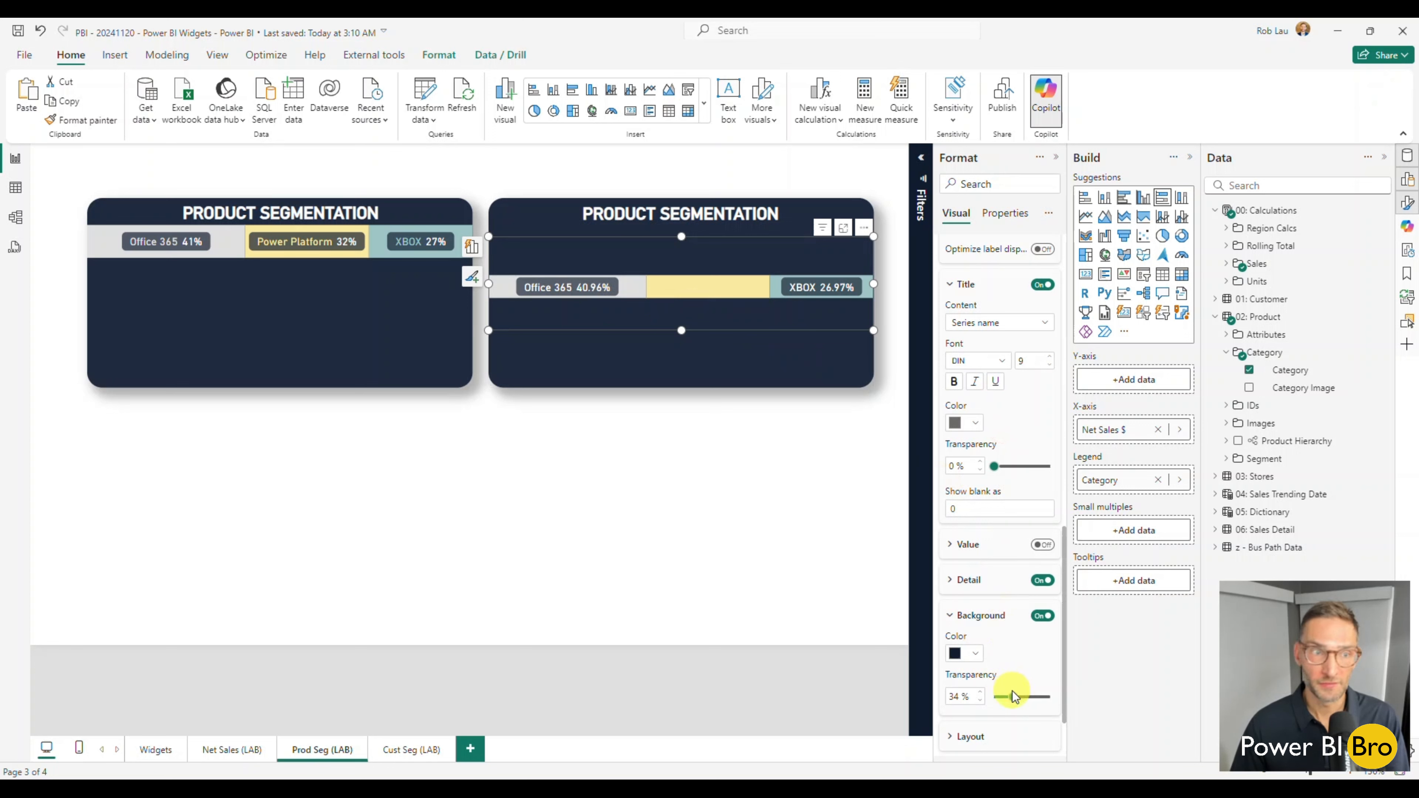
{"action": "left_click_drag", "start_coordinate": [1013, 700], "coordinate": [1010, 702]}
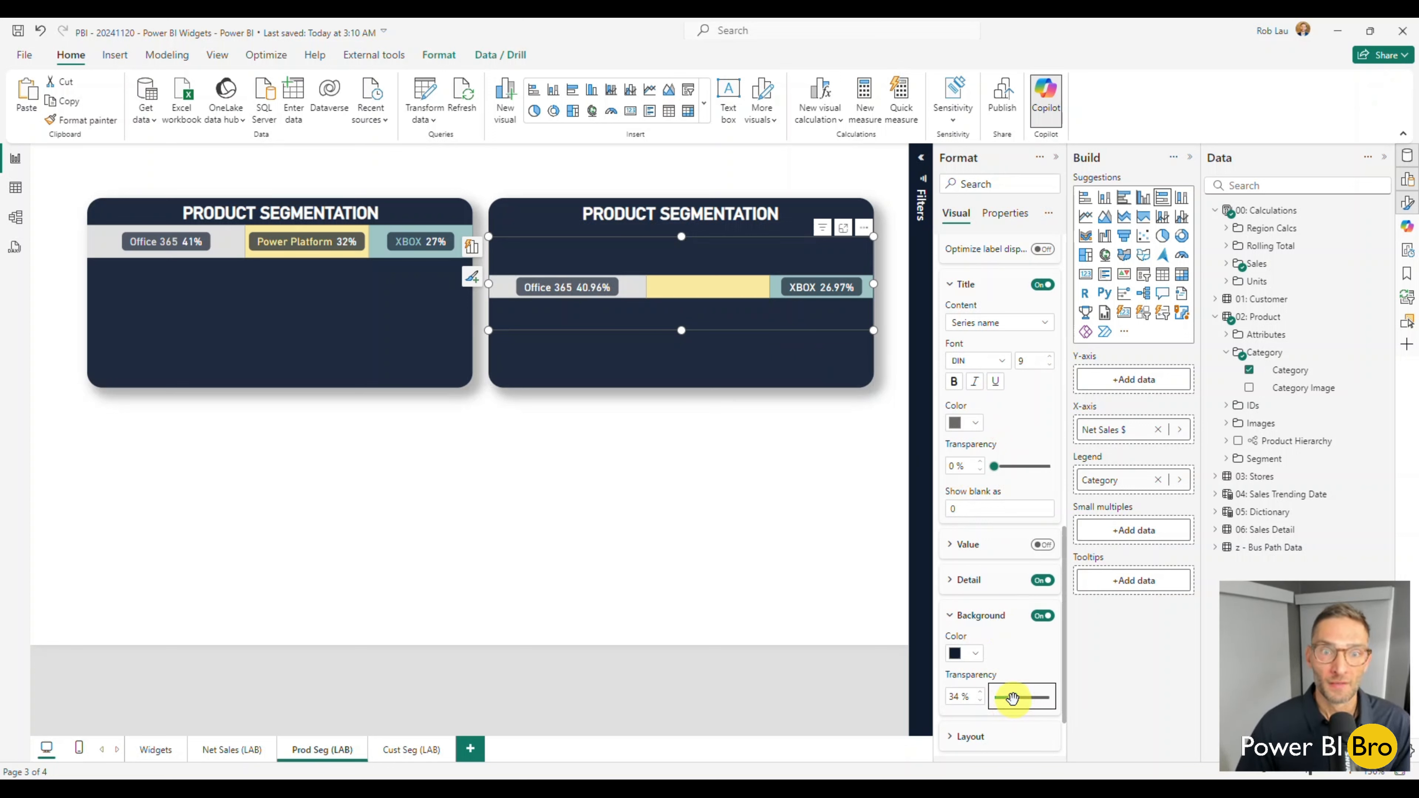
Reduce the data label title font size to 8 for all series in the new stacked bar.
{"action": "left_click", "coordinate": [748, 474]}
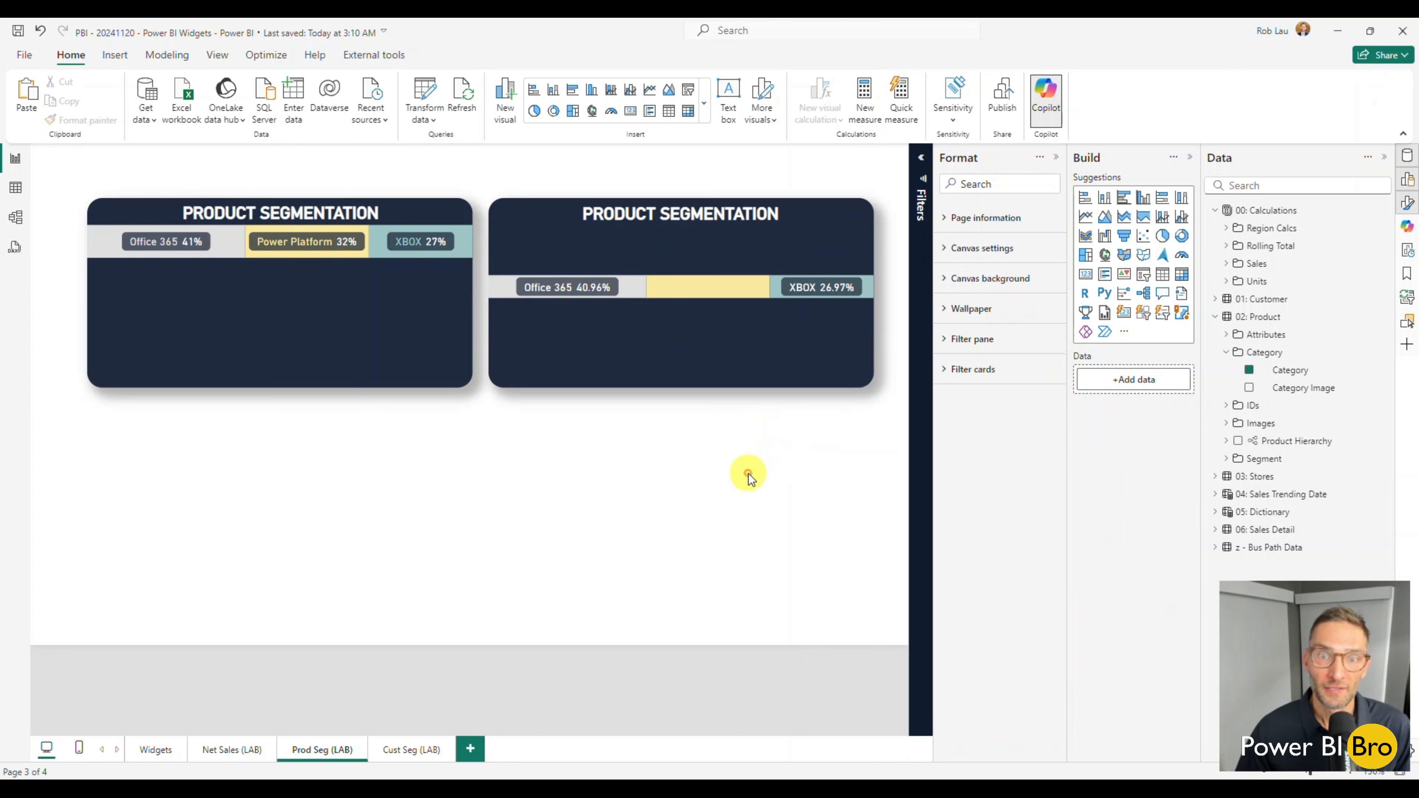
{"action": "left_click", "coordinate": [693, 305]}
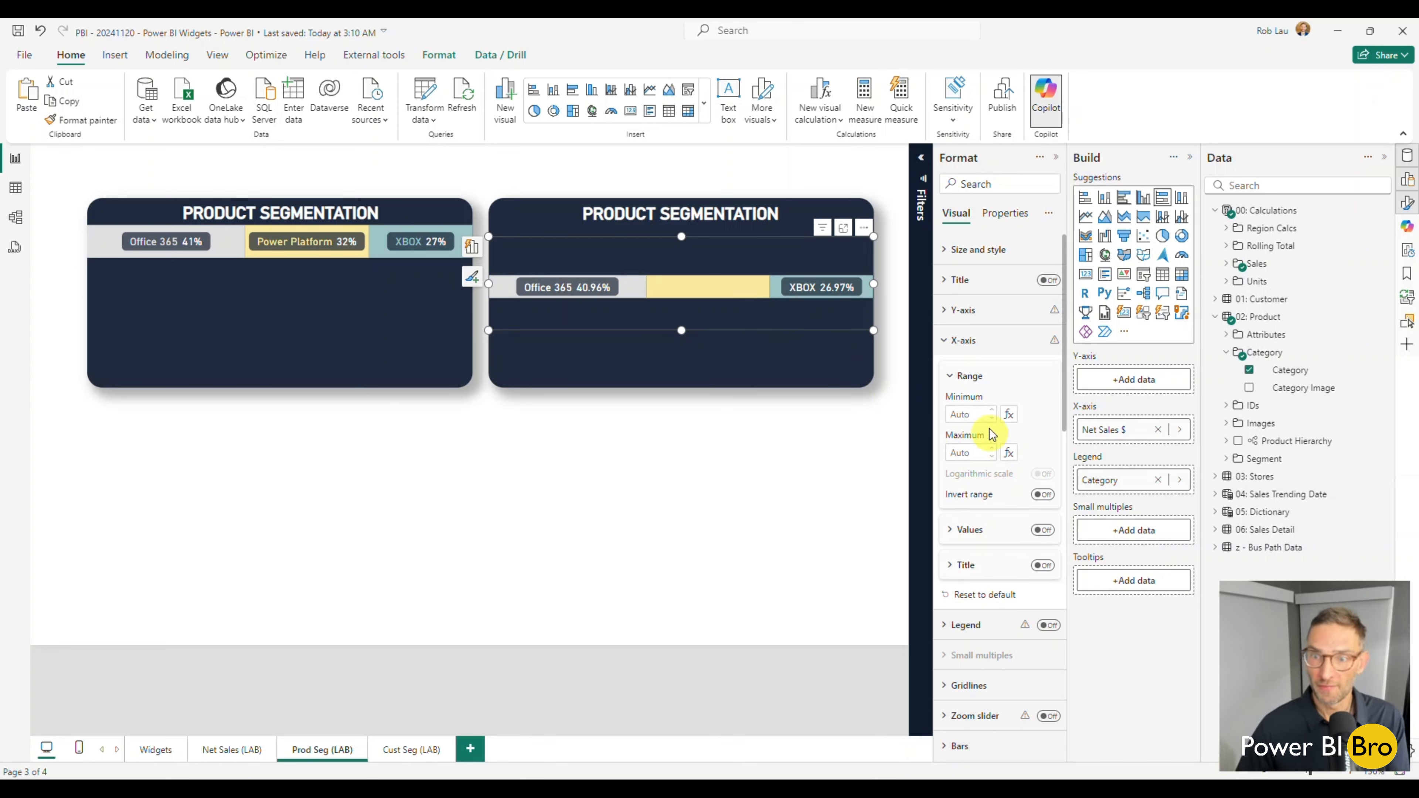
{"action": "scroll", "coordinate": [998, 462], "scroll_direction": "down", "scroll_amount": 2}
{"action": "scroll", "coordinate": [997, 462], "scroll_direction": "down", "scroll_amount": 7}
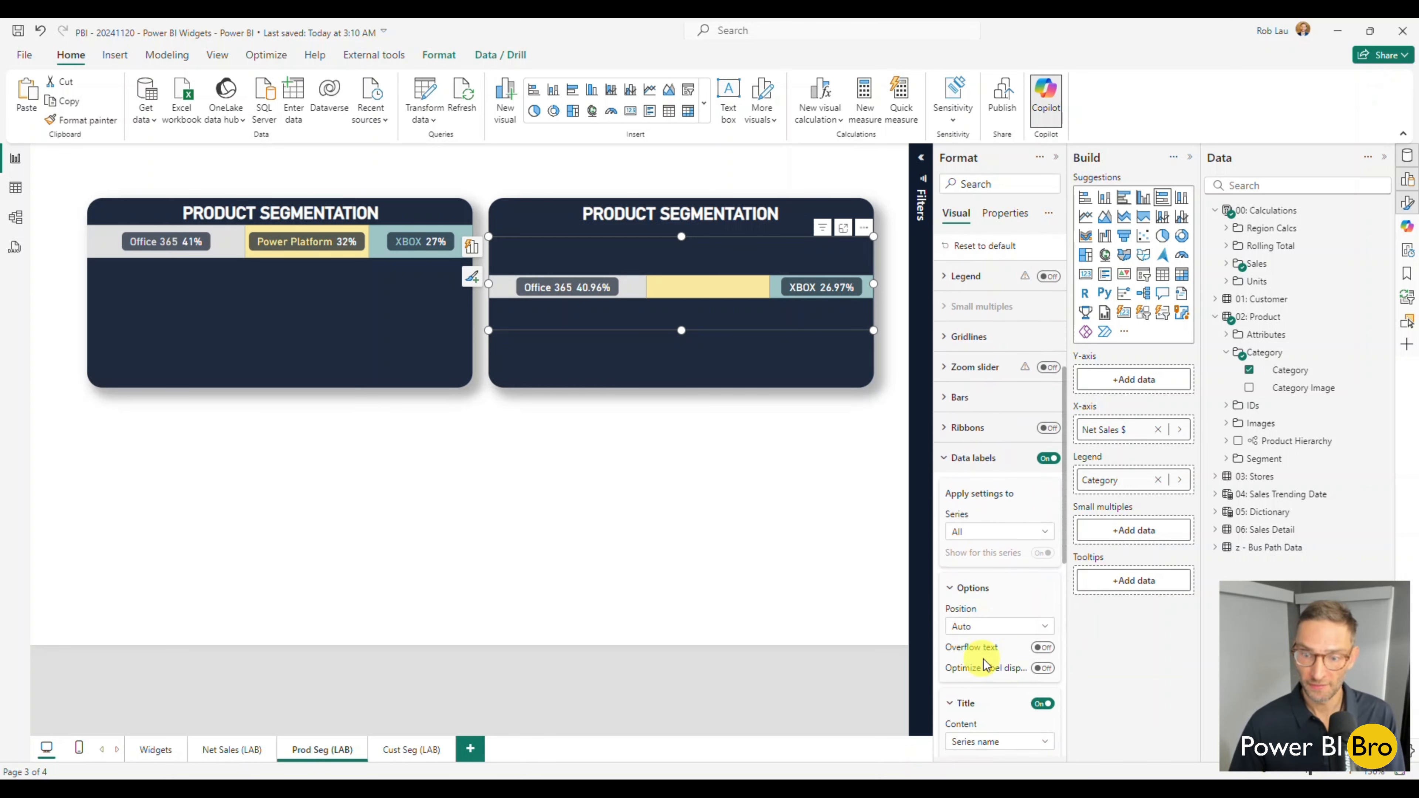
{"action": "scroll", "coordinate": [1017, 612], "scroll_direction": "down", "scroll_amount": 1}
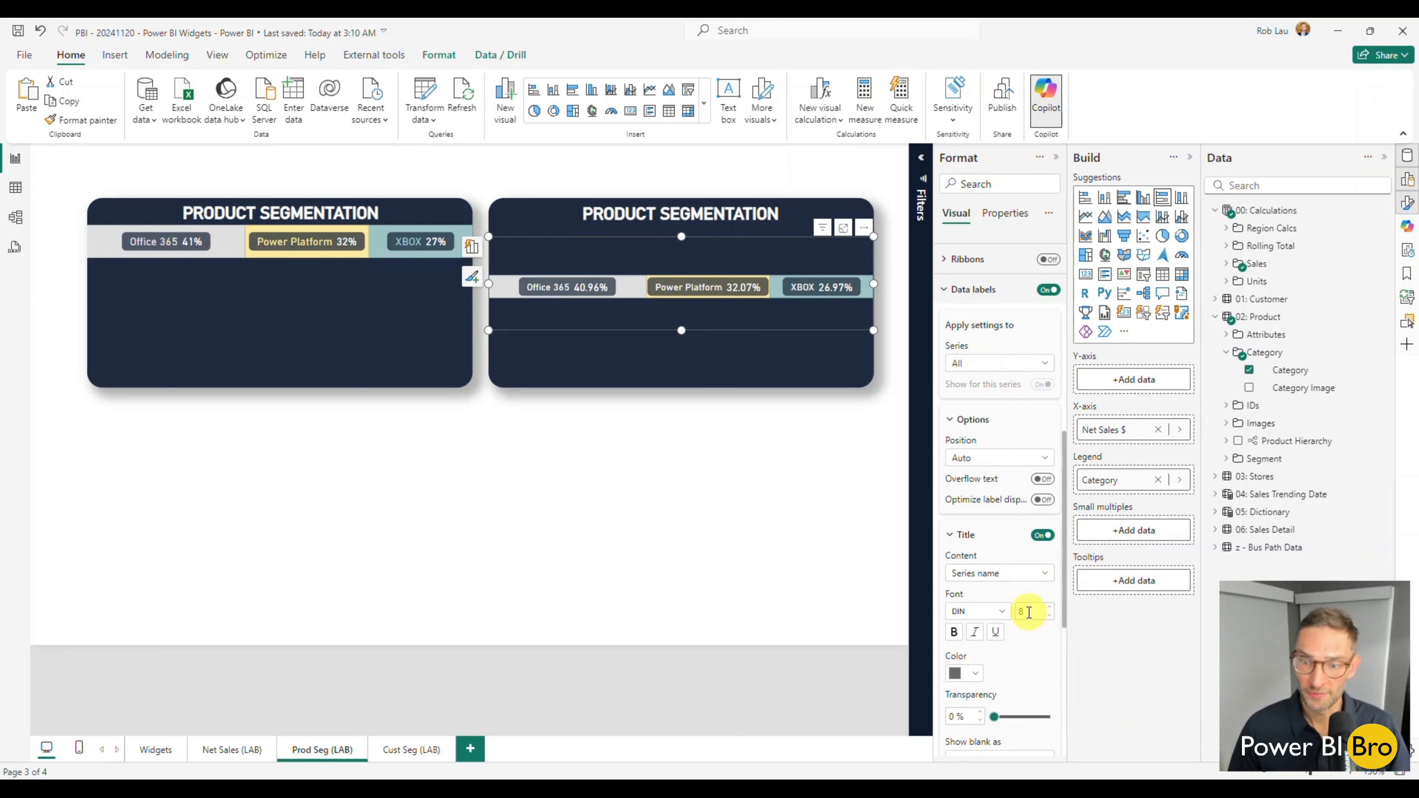
{"action": "left_click", "coordinate": [960, 537]}
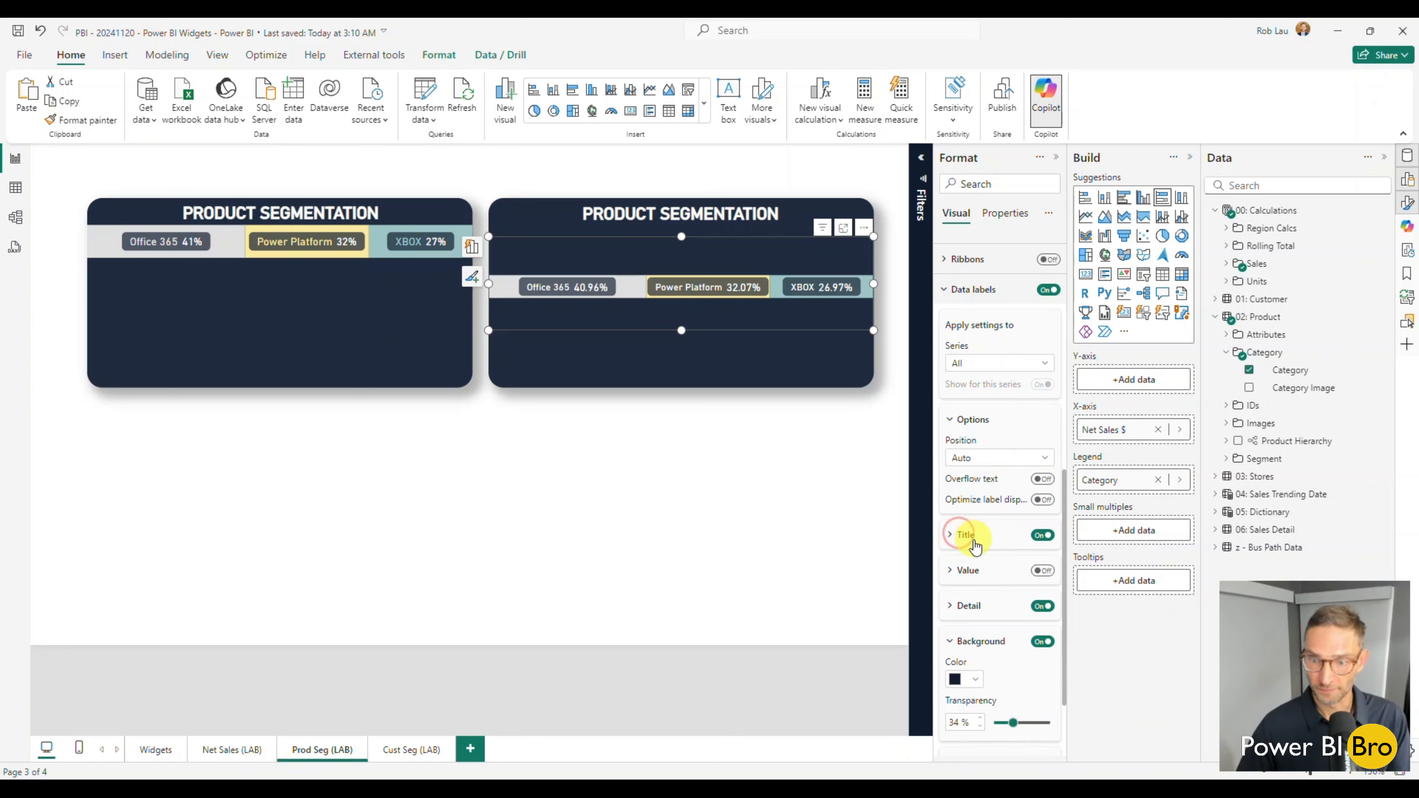
Set the data label detail font size to 8 and its value decimal places to 0.
{"action": "left_click", "coordinate": [969, 606]}
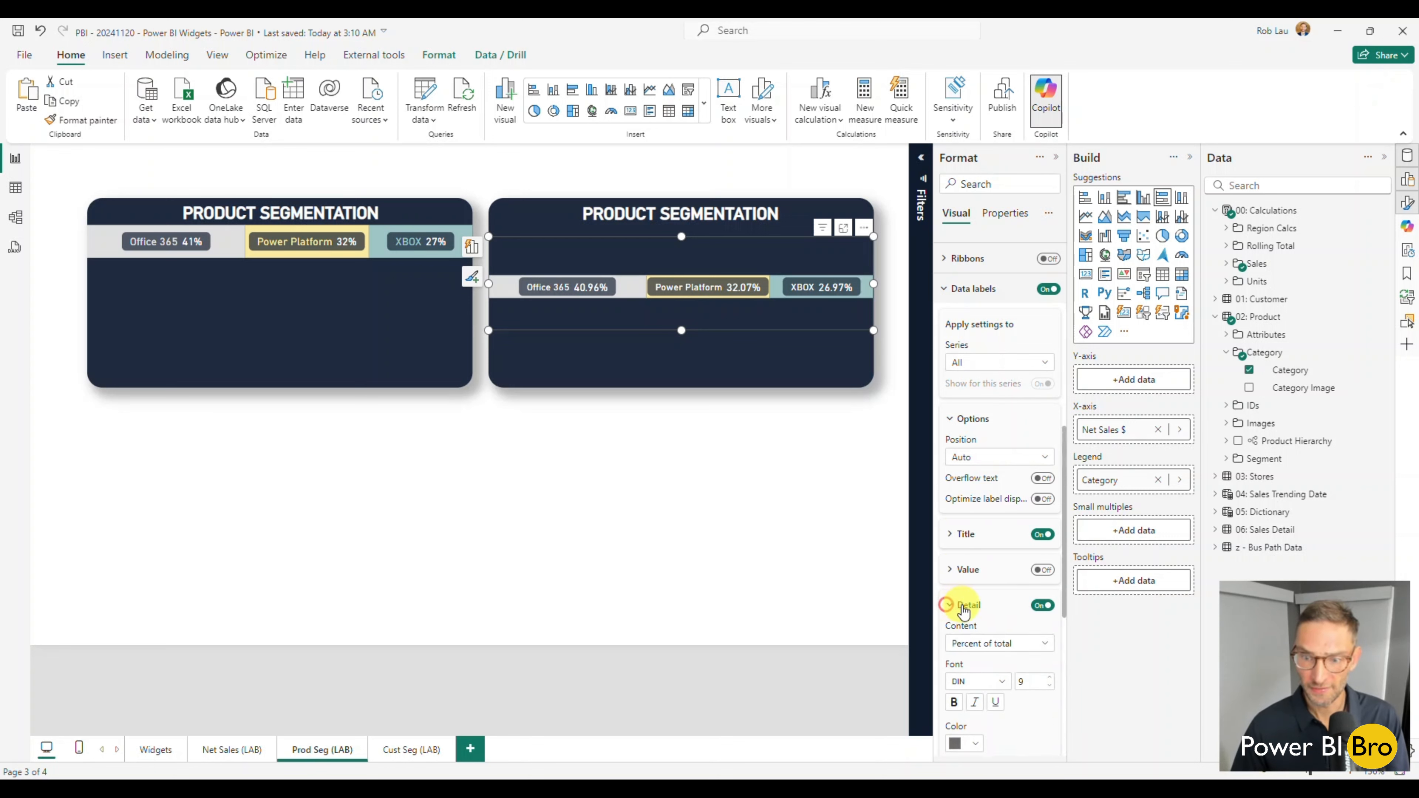
{"action": "scroll", "coordinate": [972, 598], "scroll_direction": "down", "scroll_amount": 3}
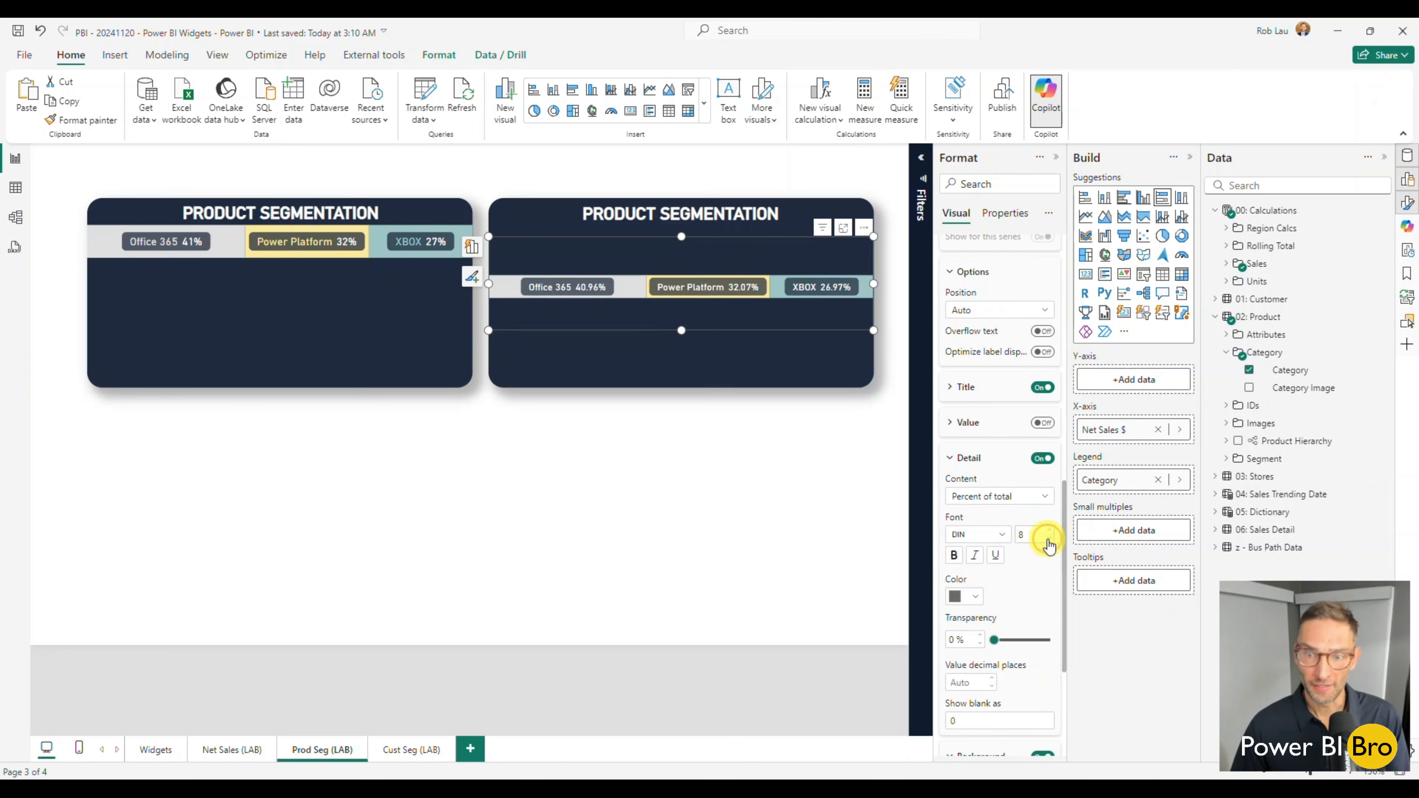
{"action": "scroll", "coordinate": [1003, 542], "scroll_direction": "down", "scroll_amount": 3}
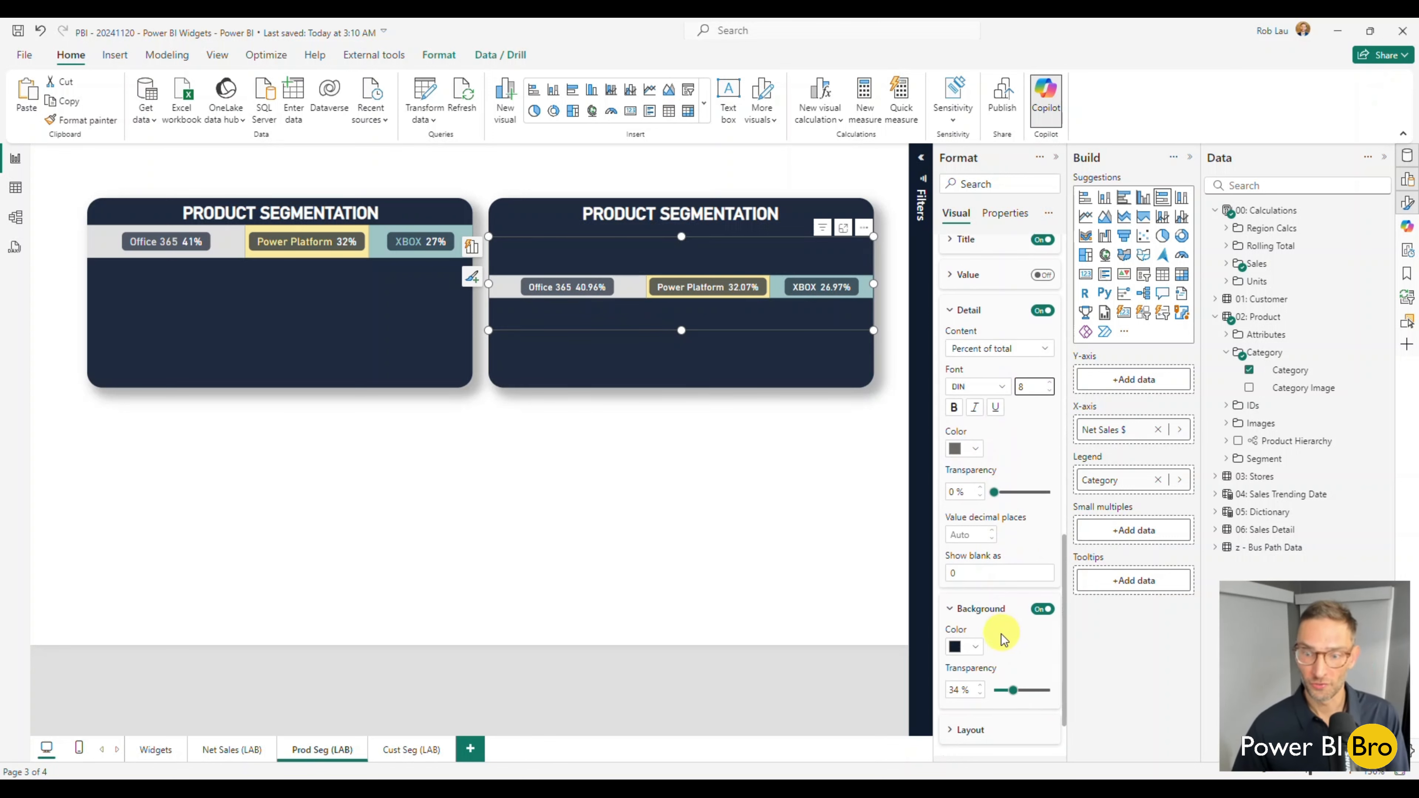
{"action": "left_click", "coordinate": [970, 535]}
{"action": "type", "text": "0"}
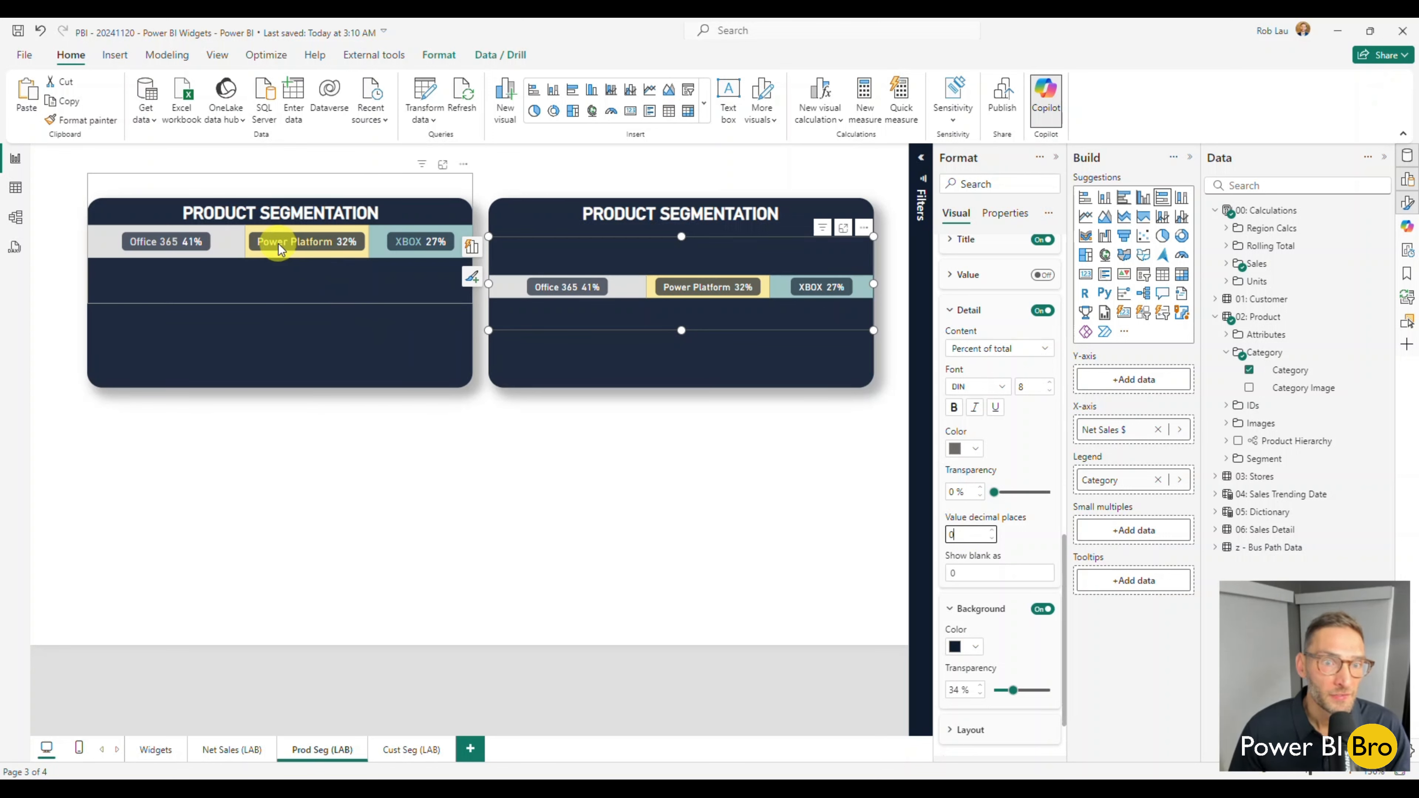
Set the Office 365 series' data label title color to light gray from the theme colors.
{"action": "mouse_move", "coordinate": [280, 249]}
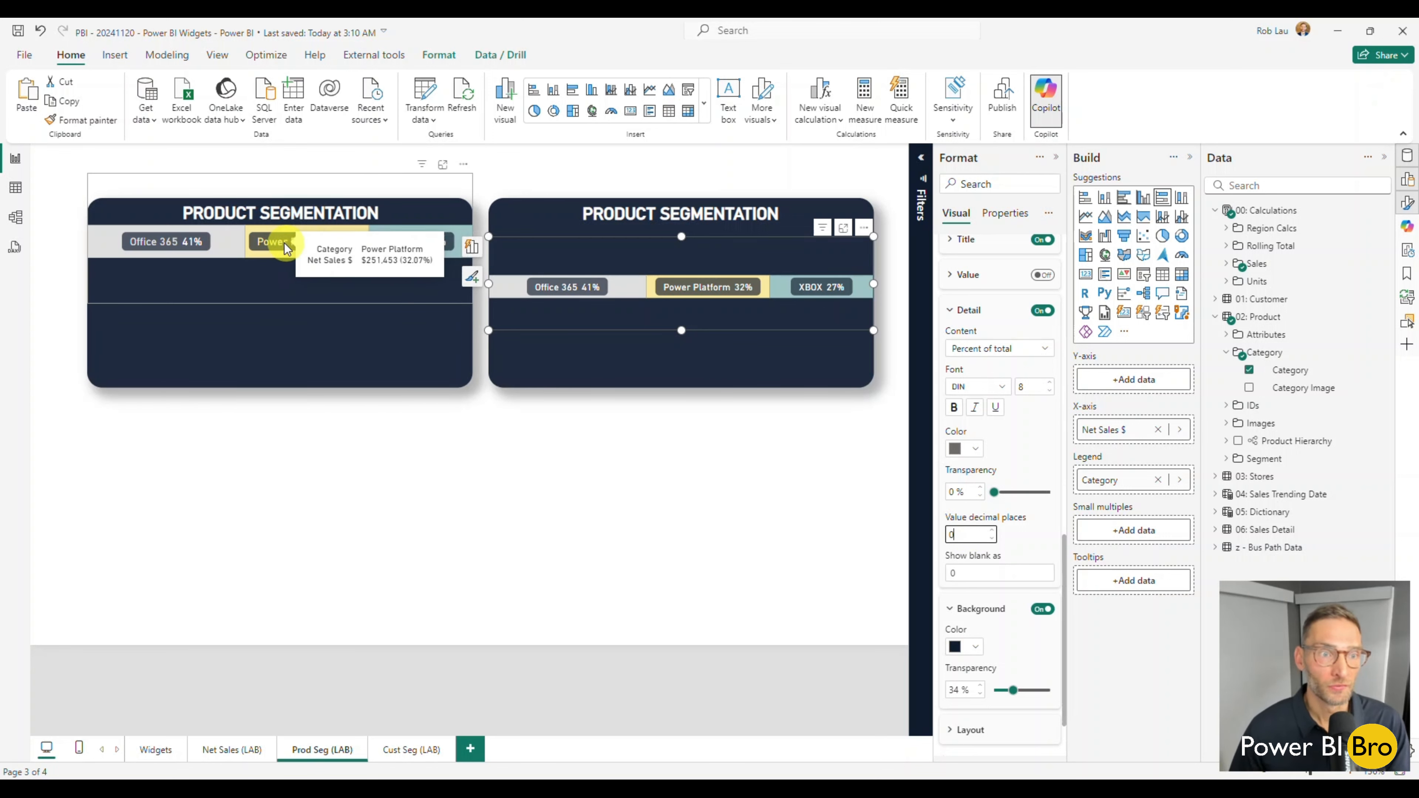
{"action": "scroll", "coordinate": [967, 509], "scroll_direction": "up", "scroll_amount": 3}
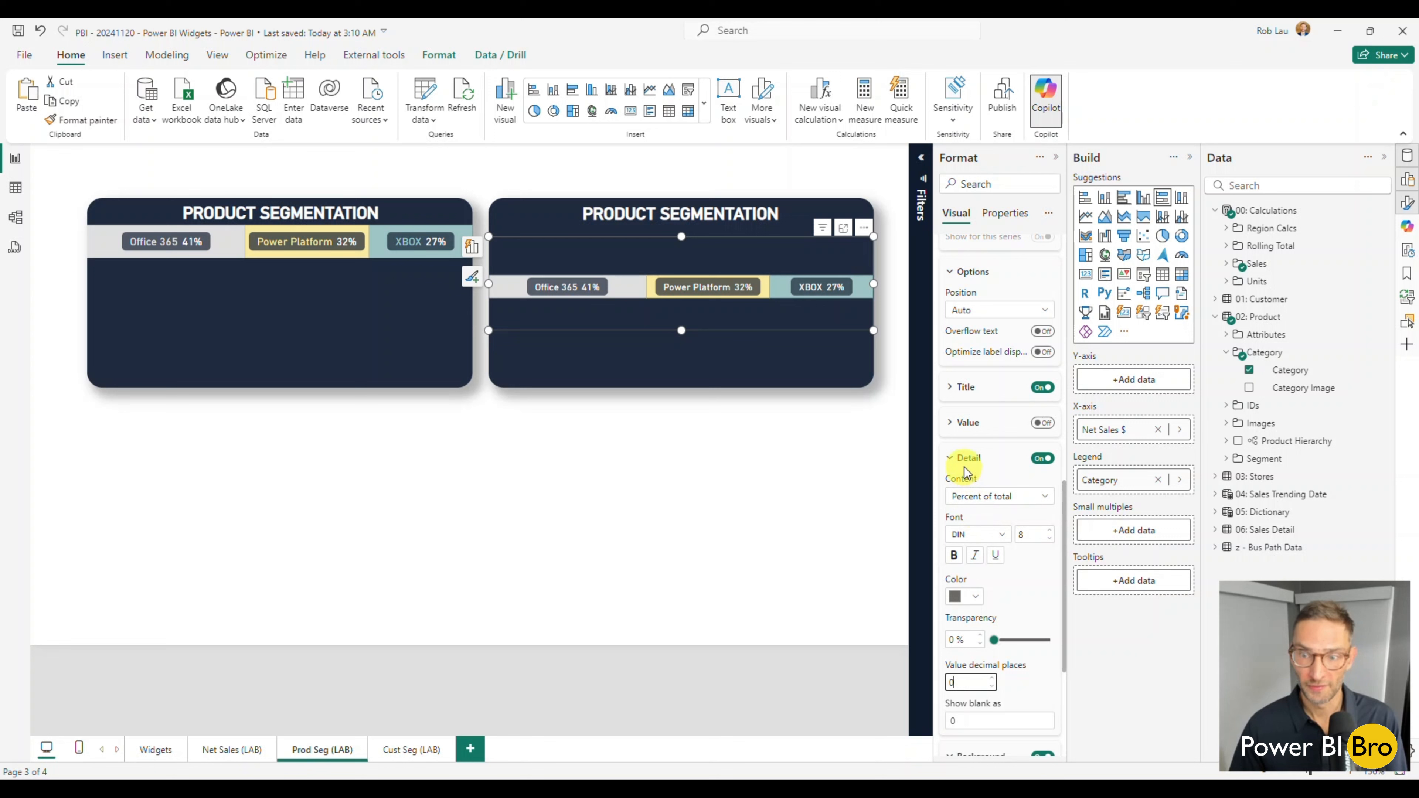
{"action": "left_click", "coordinate": [966, 460]}
{"action": "scroll", "coordinate": [965, 464], "scroll_direction": "up", "scroll_amount": 3}
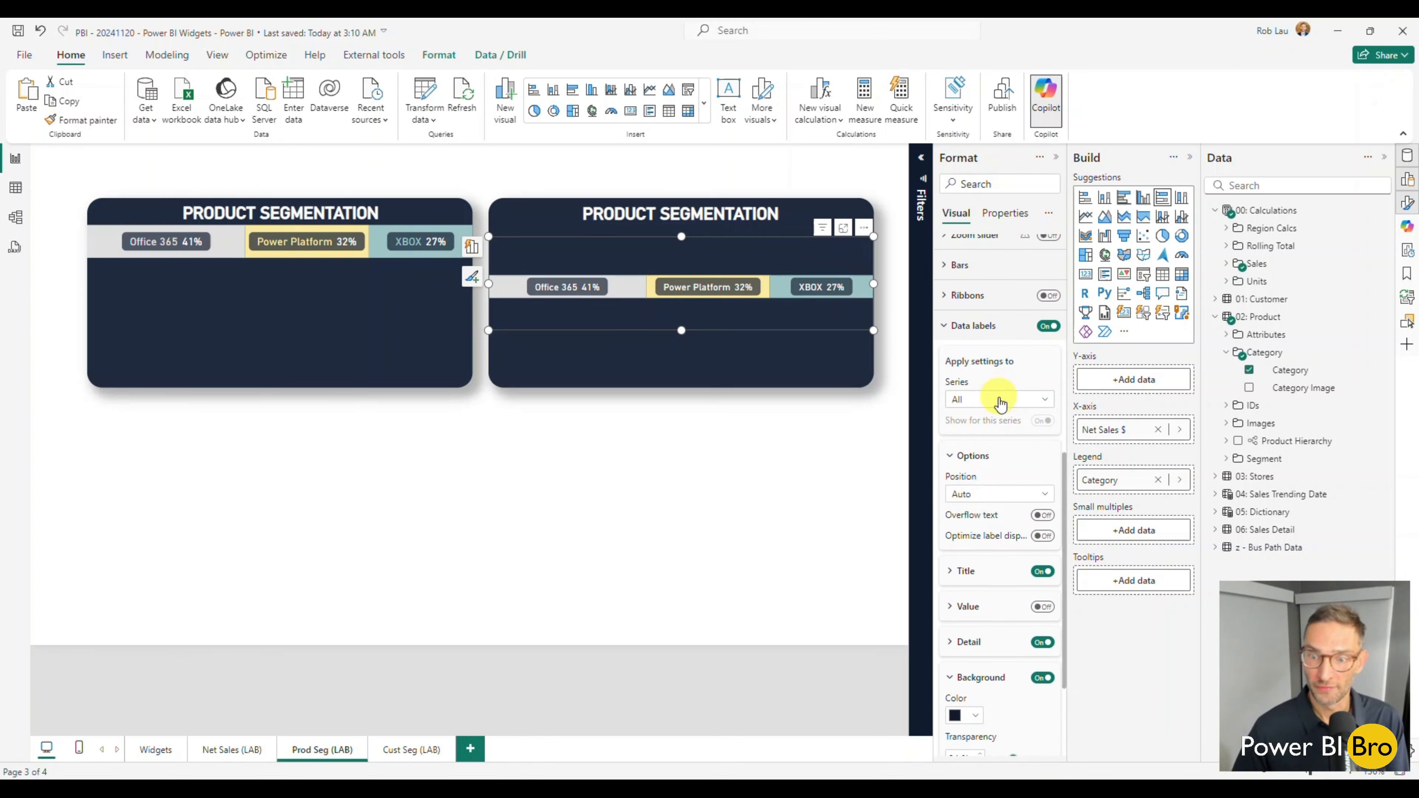
{"action": "left_click", "coordinate": [996, 401]}
{"action": "left_click", "coordinate": [984, 441]}
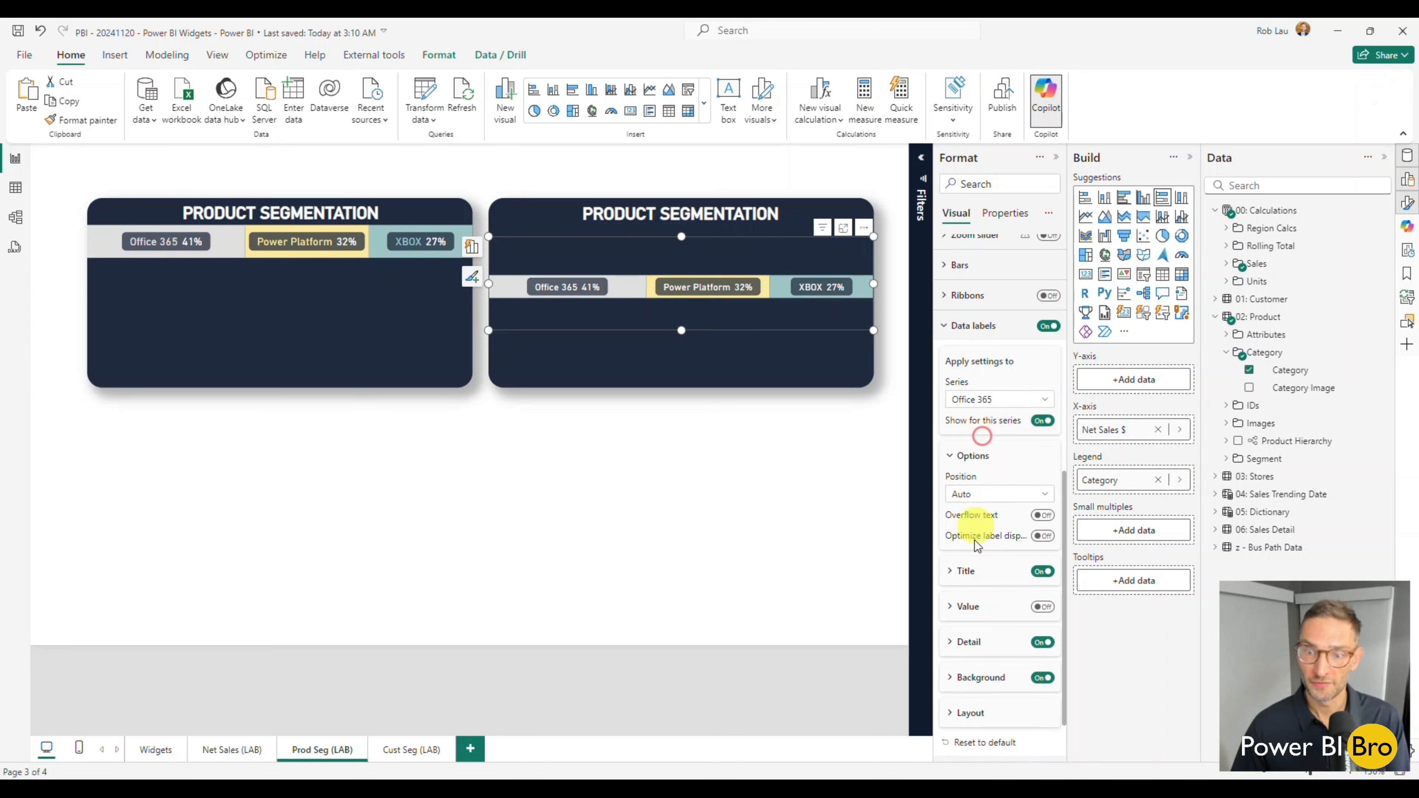
{"action": "left_click", "coordinate": [957, 571]}
{"action": "scroll", "coordinate": [953, 571], "scroll_direction": "down", "scroll_amount": 3}
{"action": "left_click", "coordinate": [973, 565]}
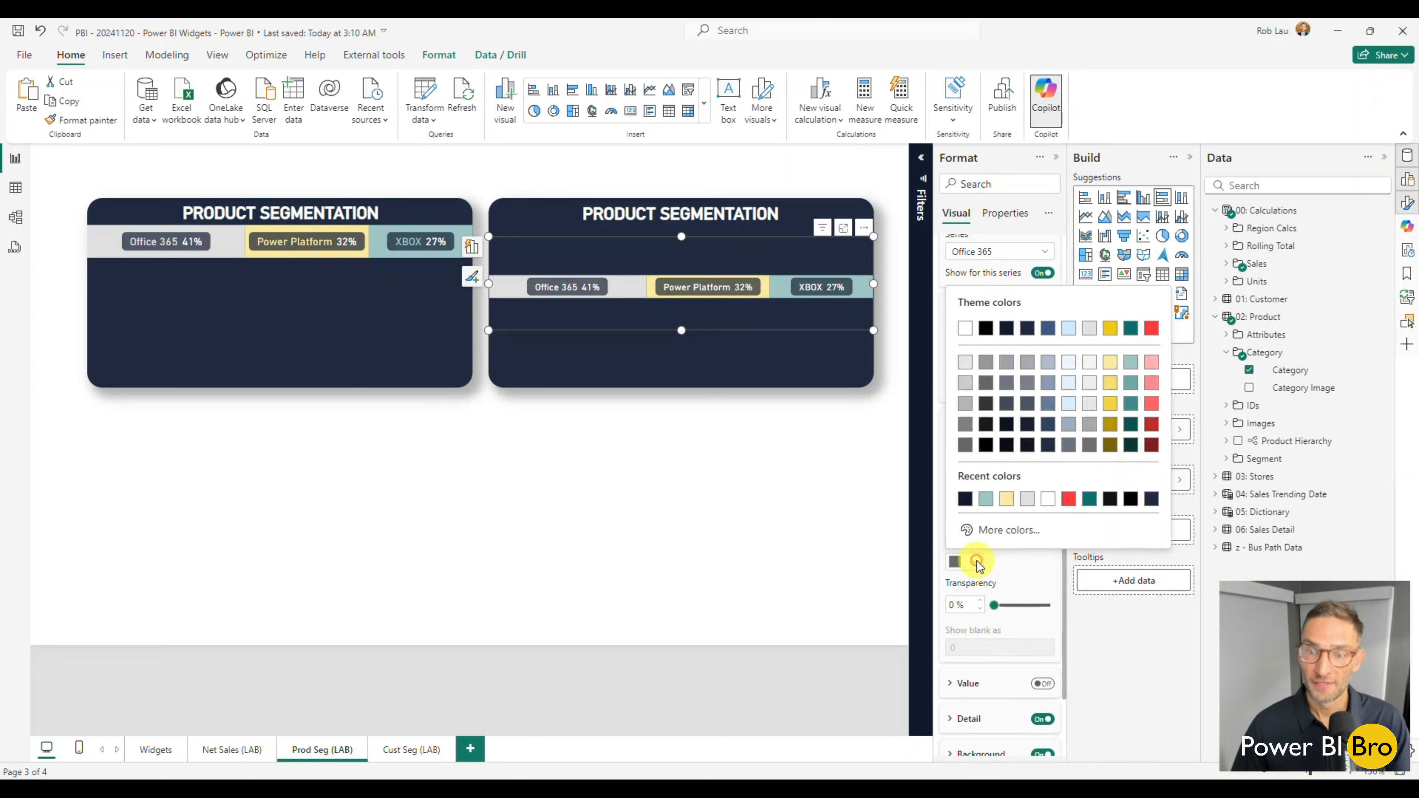
{"action": "left_click", "coordinate": [1090, 330]}
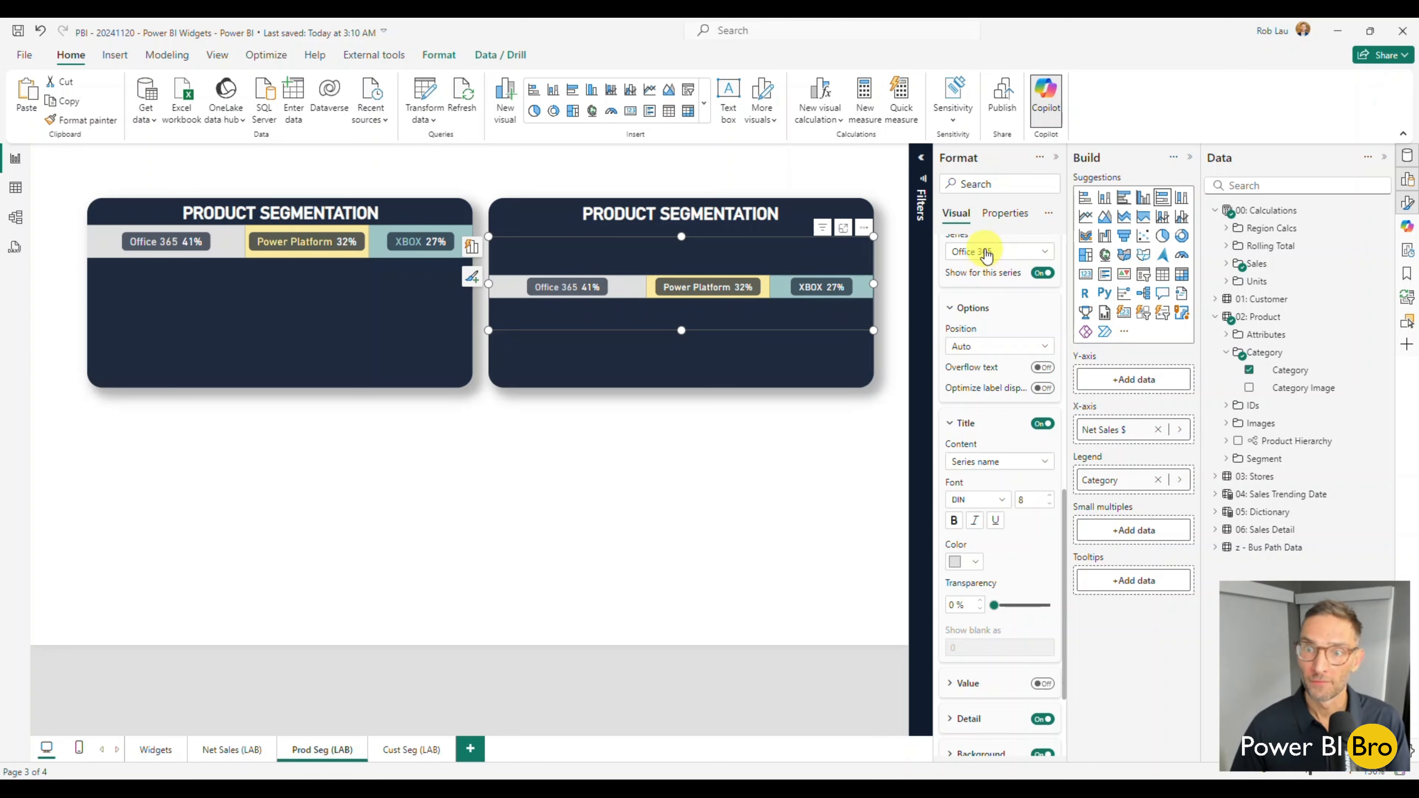
Set the Power Platform series' data label title color to light yellow from the theme colors.
{"action": "left_click", "coordinate": [982, 252]}
{"action": "left_click", "coordinate": [977, 306]}
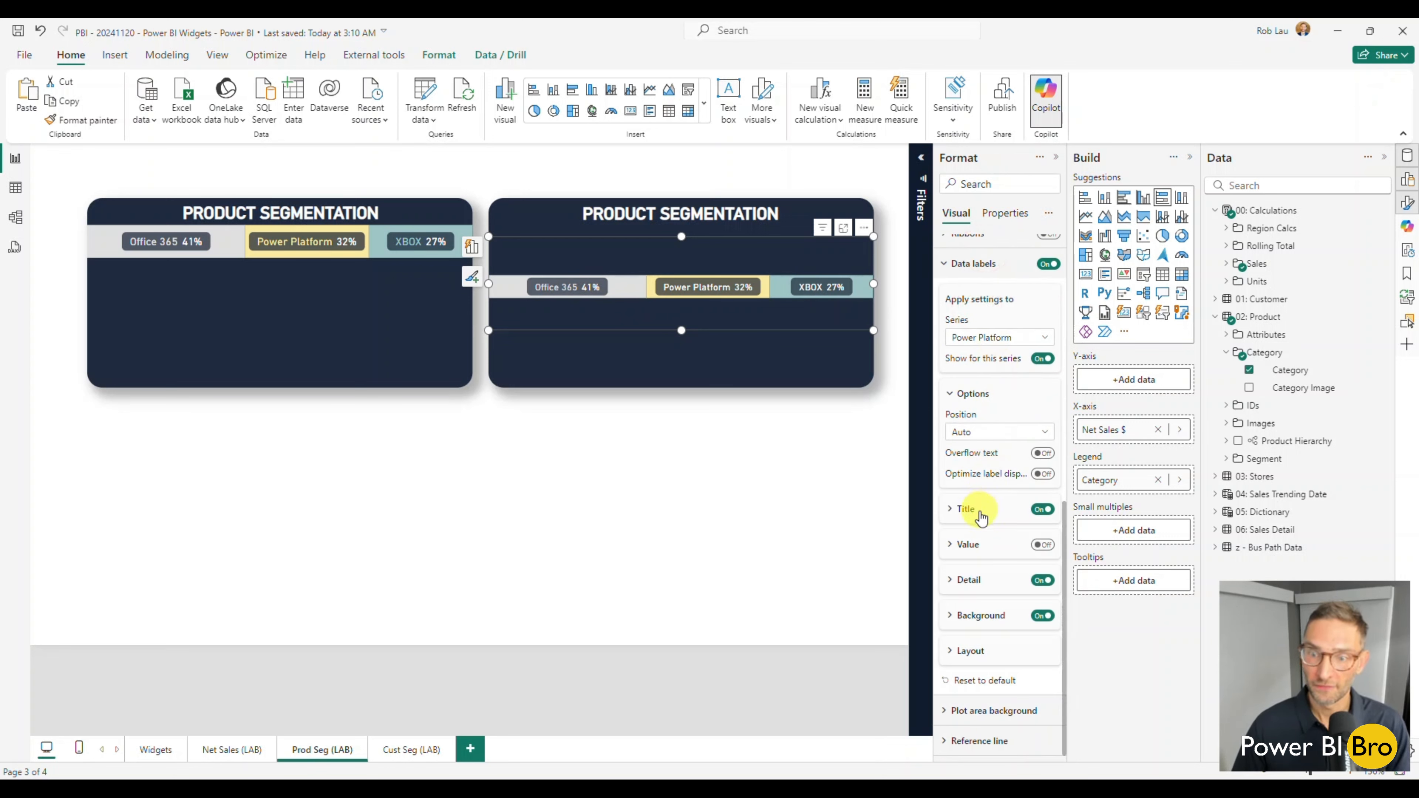
{"action": "left_click", "coordinate": [973, 508]}
{"action": "left_click", "coordinate": [976, 643]}
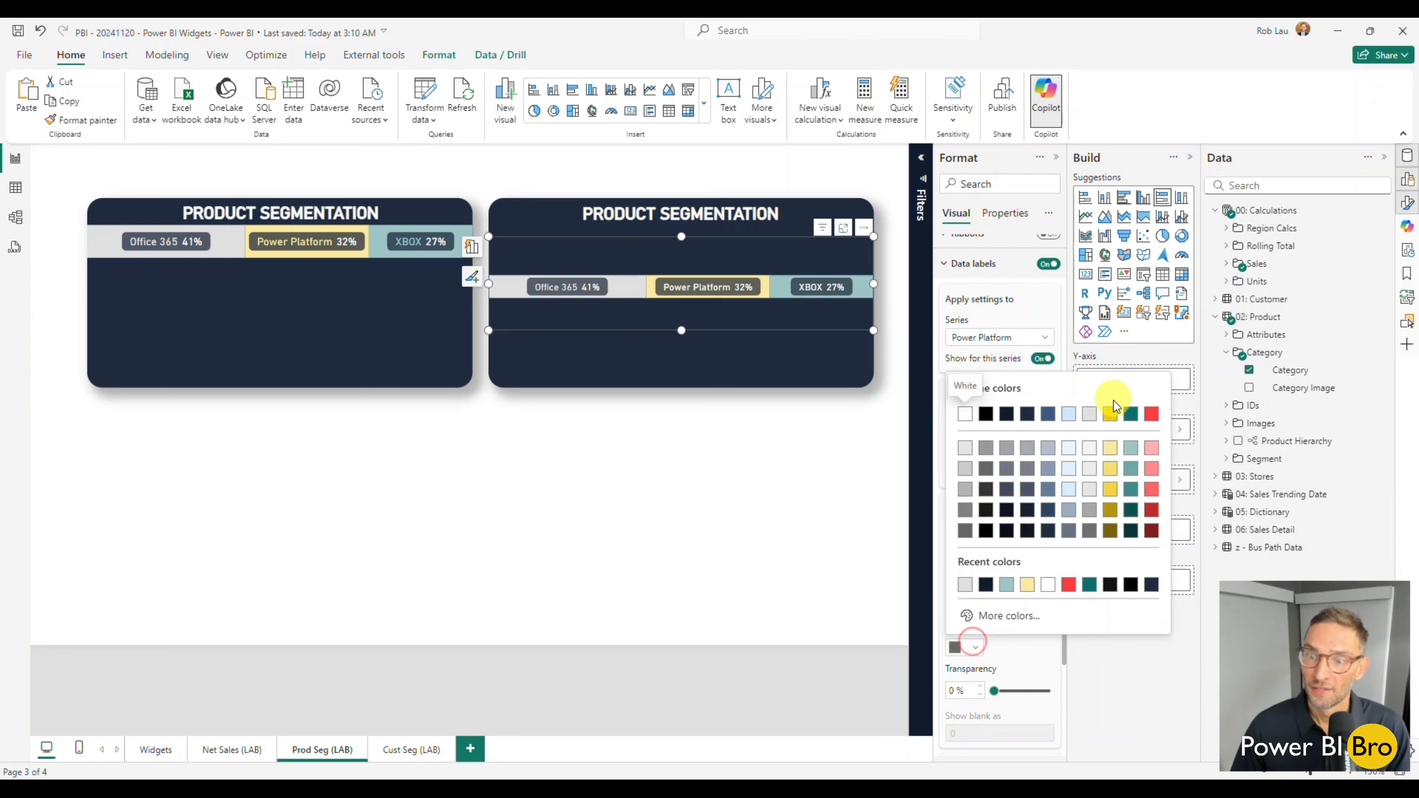
{"action": "left_click", "coordinate": [1109, 447]}
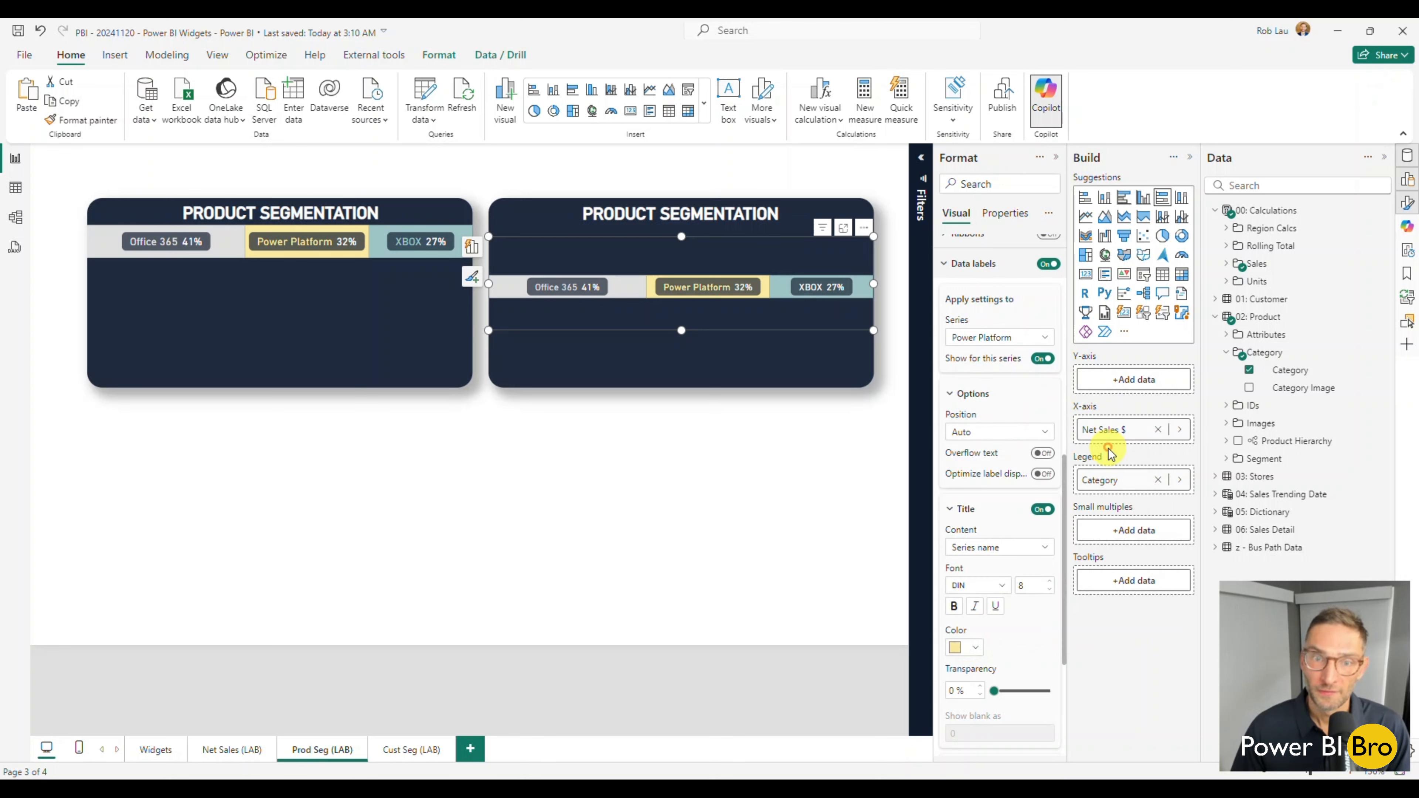
Set the XBOX series' data label title color to light teal from the theme colors.
{"action": "left_click", "coordinate": [1003, 337]}
{"action": "left_click", "coordinate": [981, 408]}
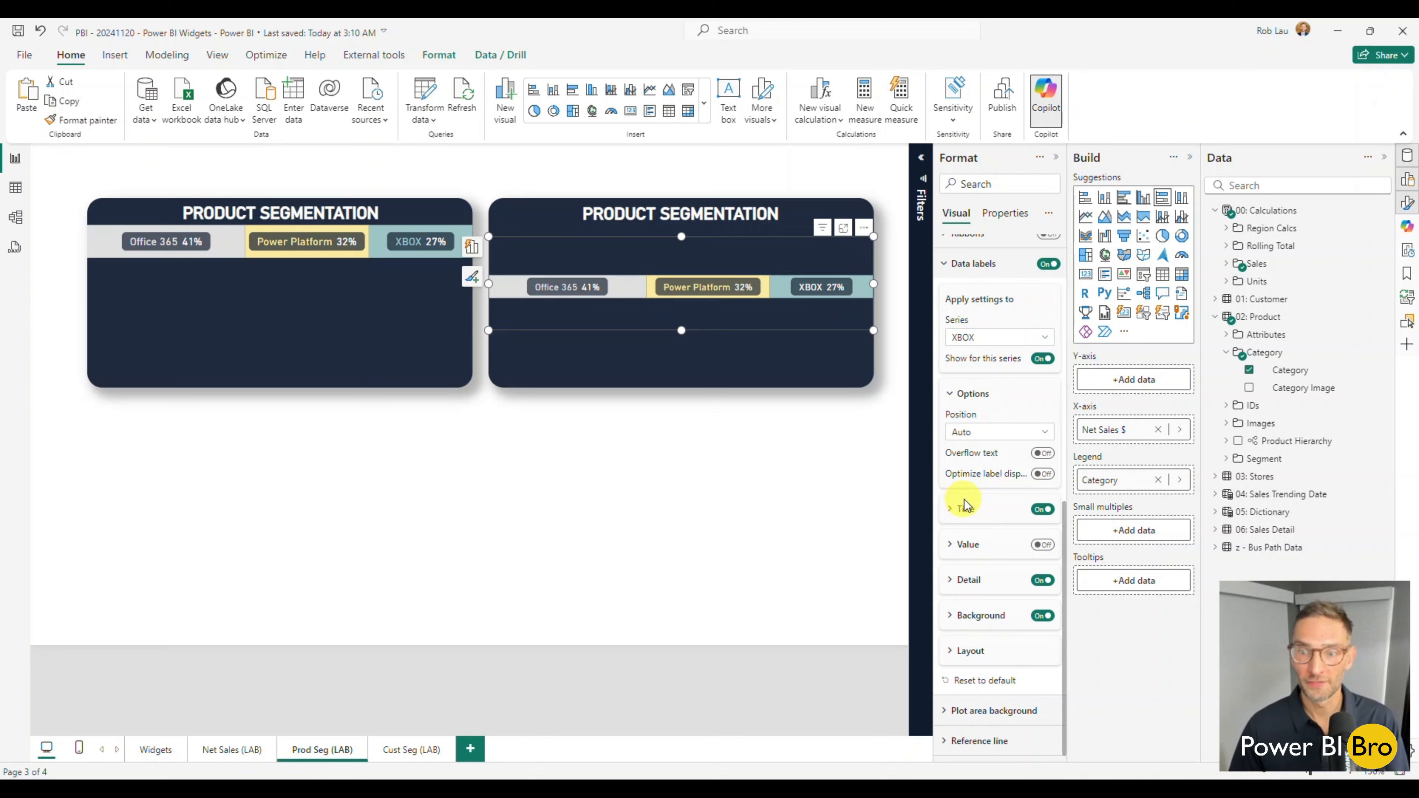
{"action": "left_click", "coordinate": [966, 511]}
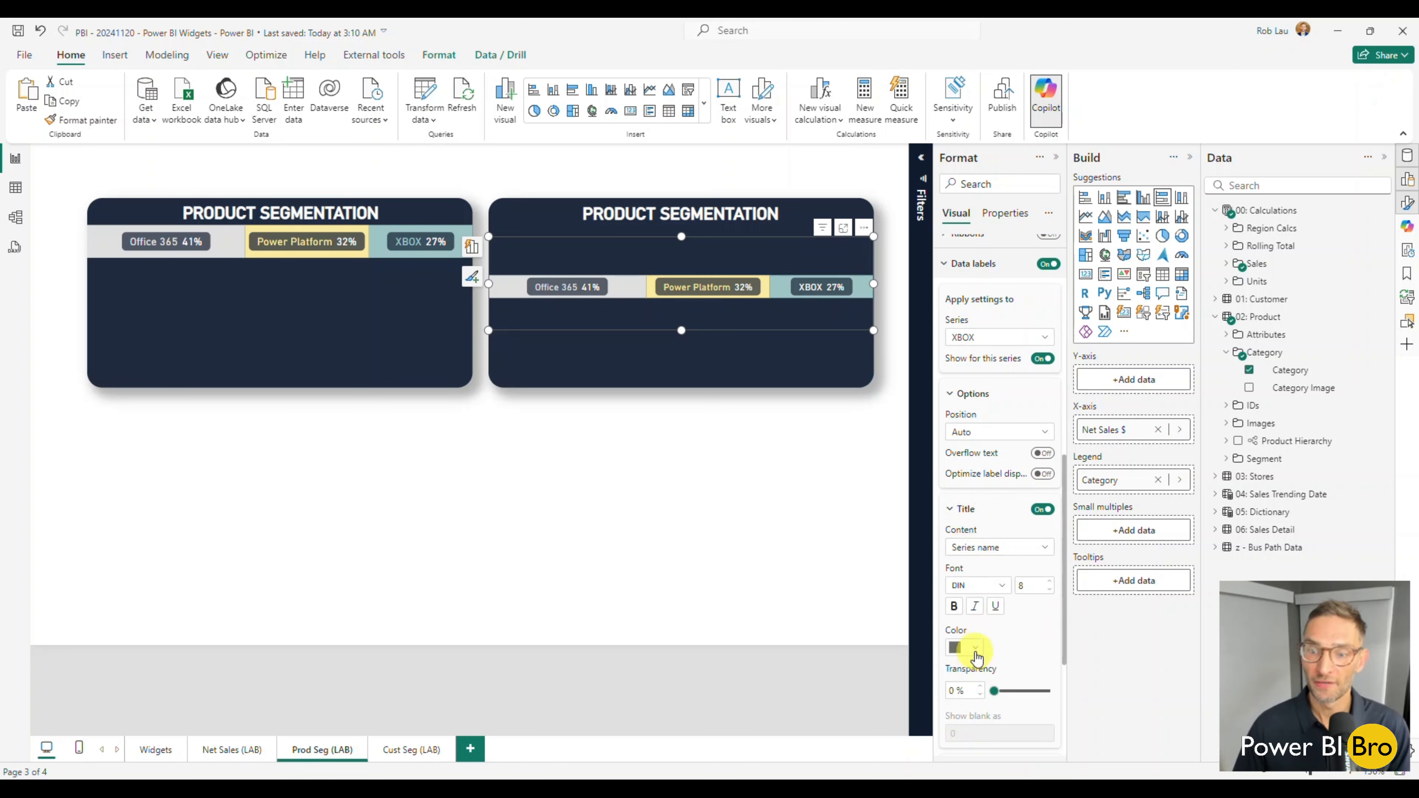
{"action": "left_click", "coordinate": [975, 650]}
{"action": "left_click", "coordinate": [1130, 448]}
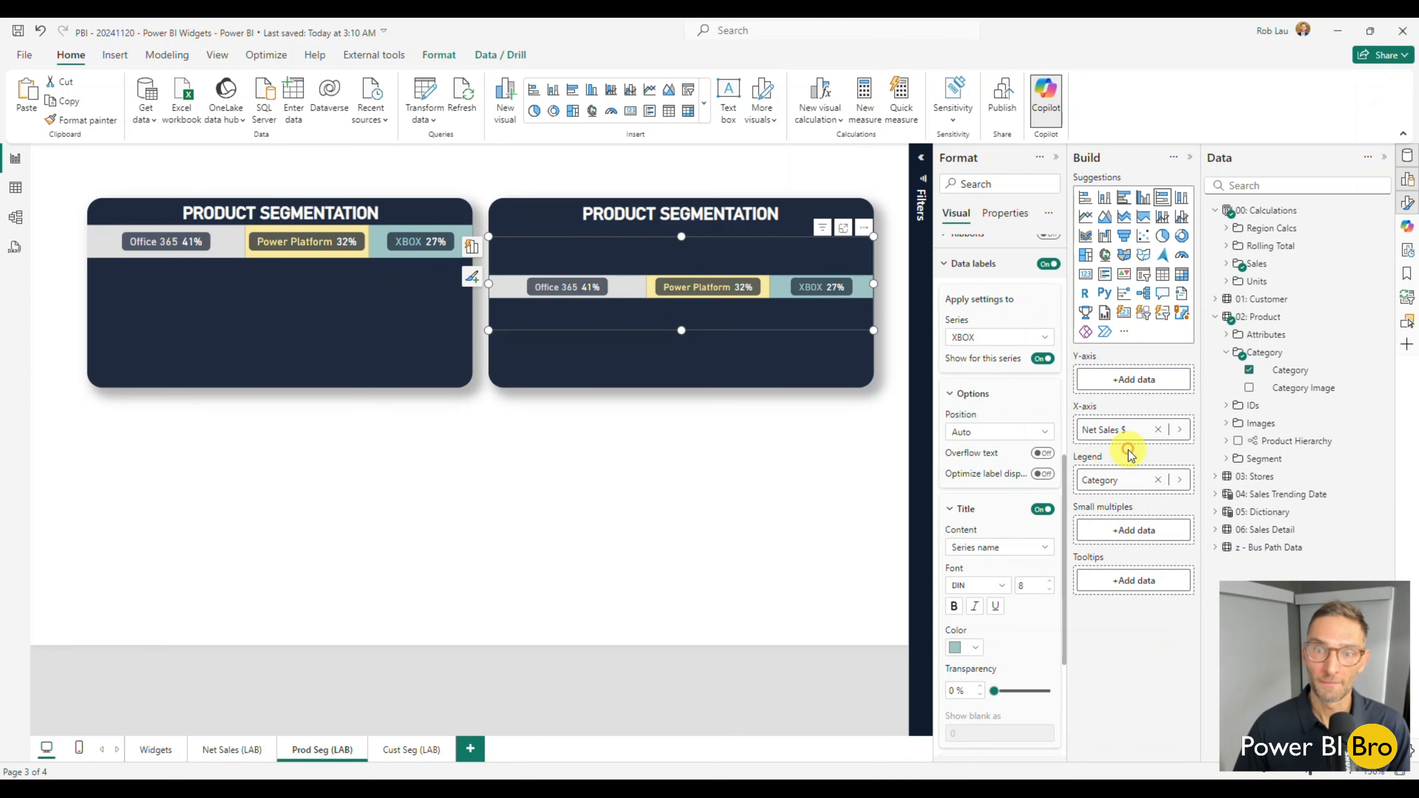
{"action": "left_click", "coordinate": [714, 517]}
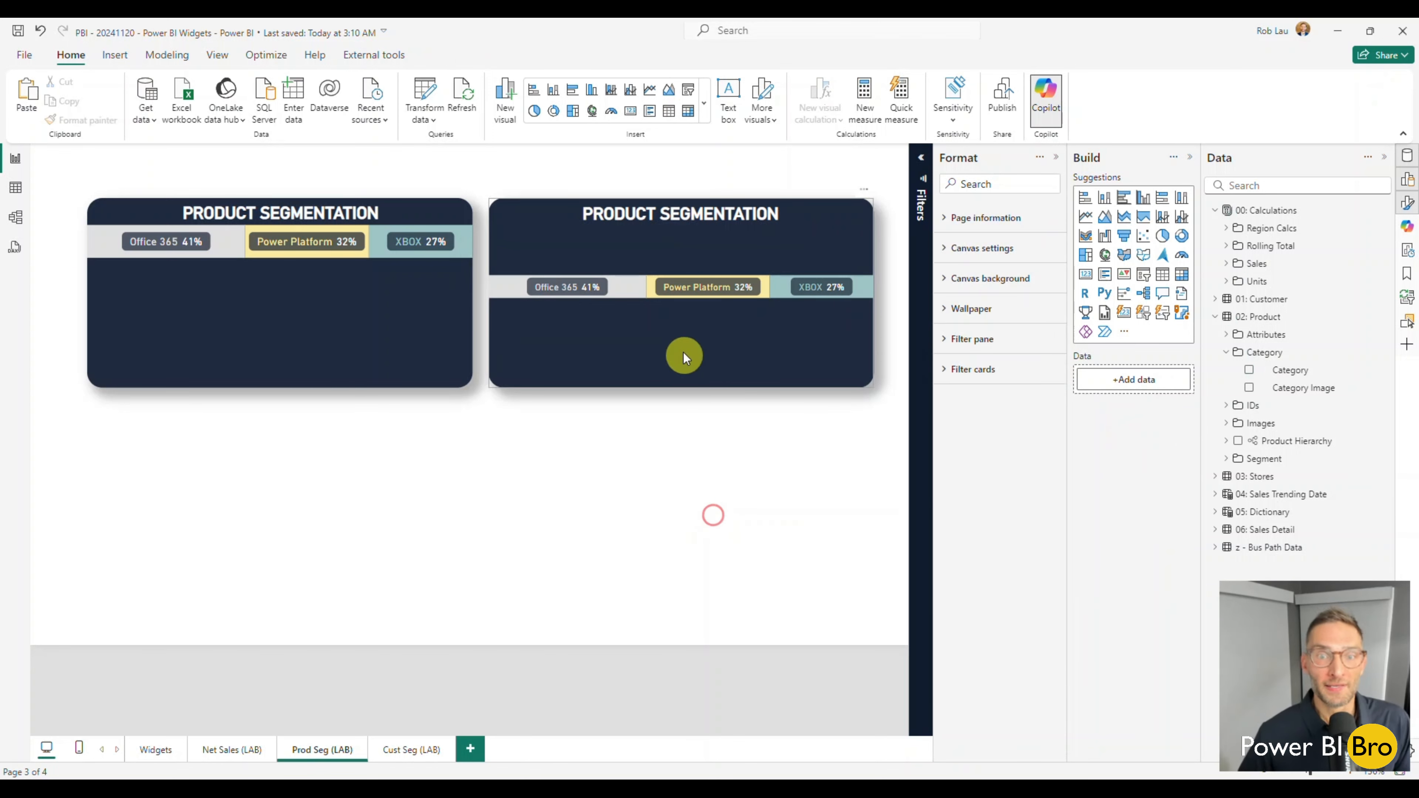
Move the new stacked bar up directly beneath its widget title, level with the original bar, and slightly reduce the visual's height.
{"action": "left_click", "coordinate": [681, 317]}
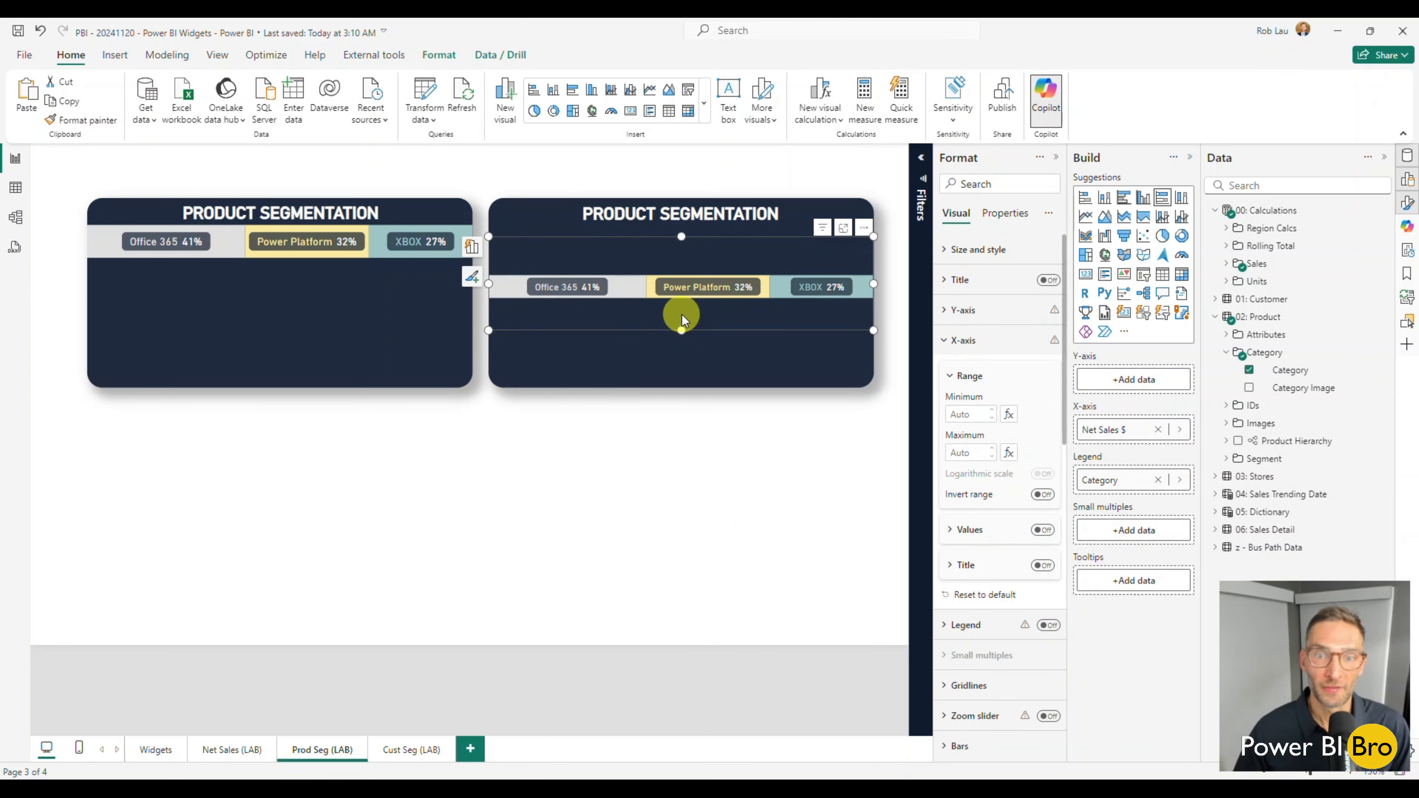
{"action": "left_click_drag", "start_coordinate": [680, 250], "coordinate": [685, 187]}
{"action": "left_click_drag", "start_coordinate": [668, 317], "coordinate": [670, 302]}
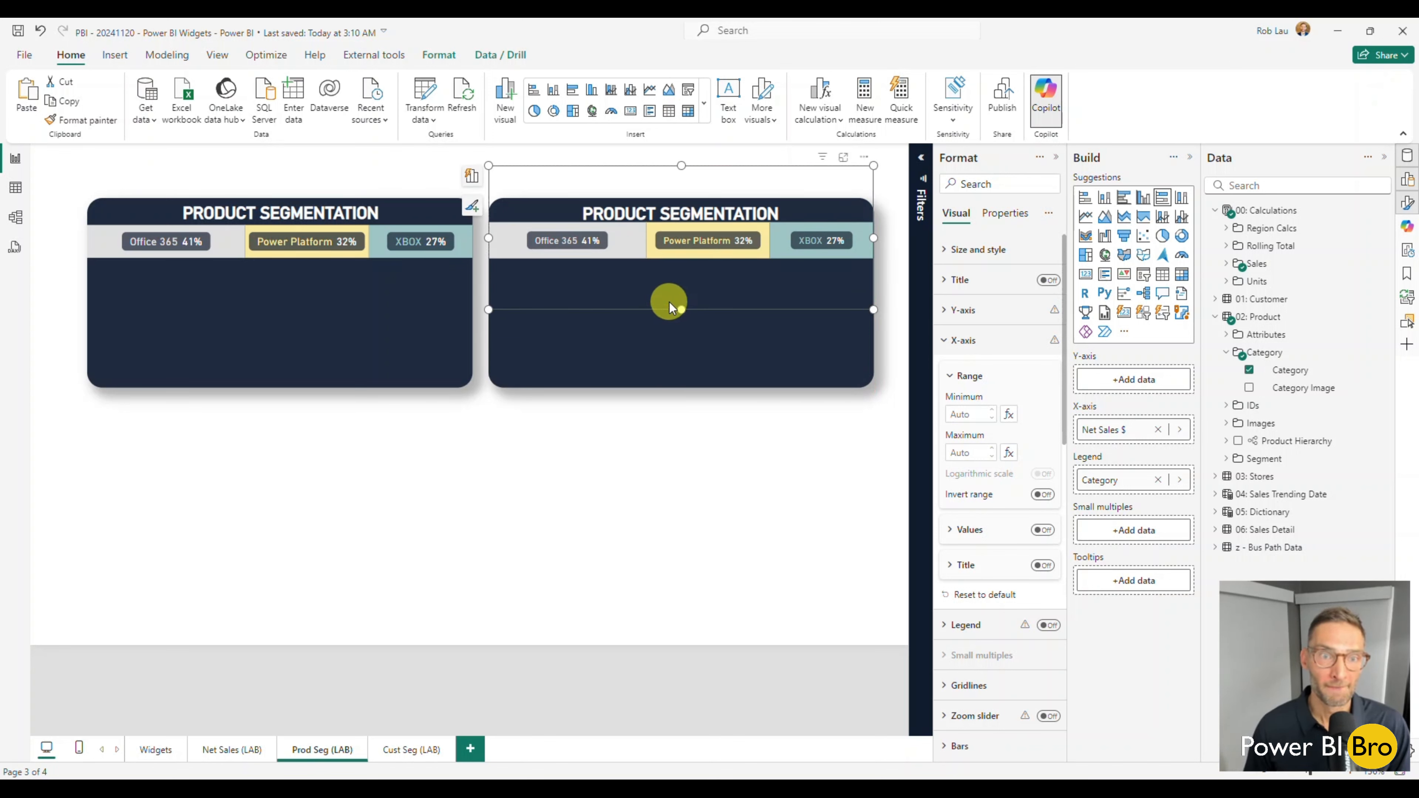
{"action": "key", "text": "Down"}
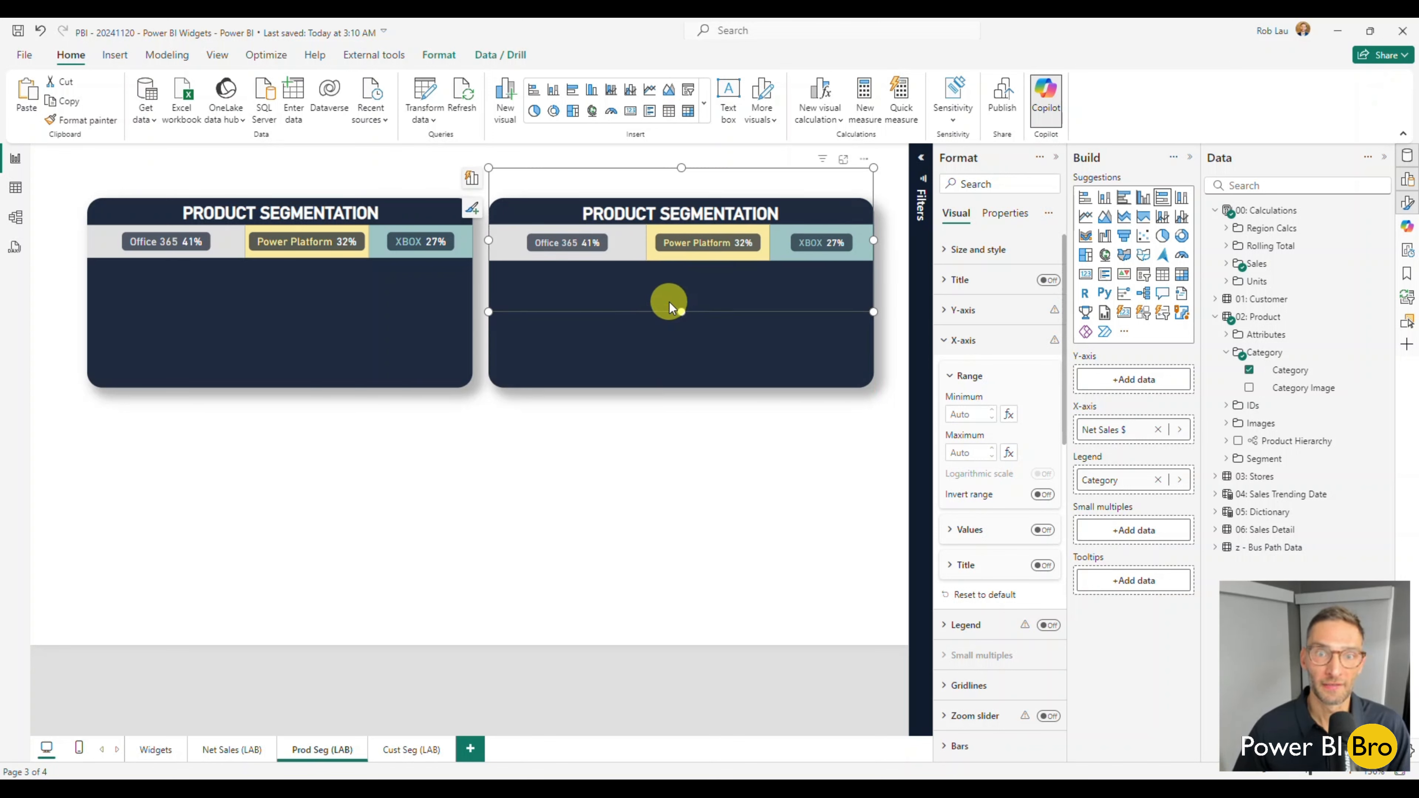
{"action": "left_click_drag", "start_coordinate": [675, 302], "coordinate": [683, 302]}
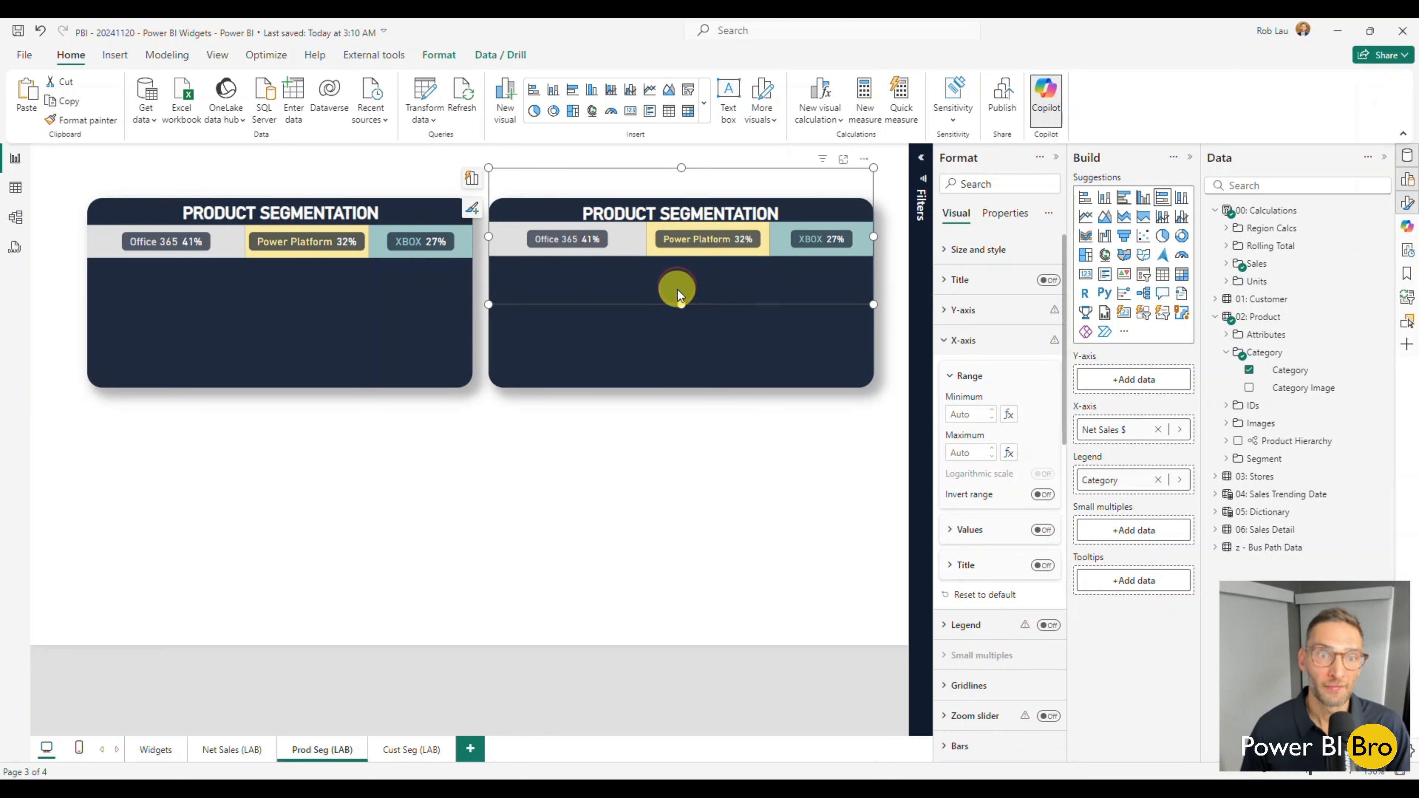
{"action": "key", "text": "Down"}
{"action": "key", "text": "Down"}
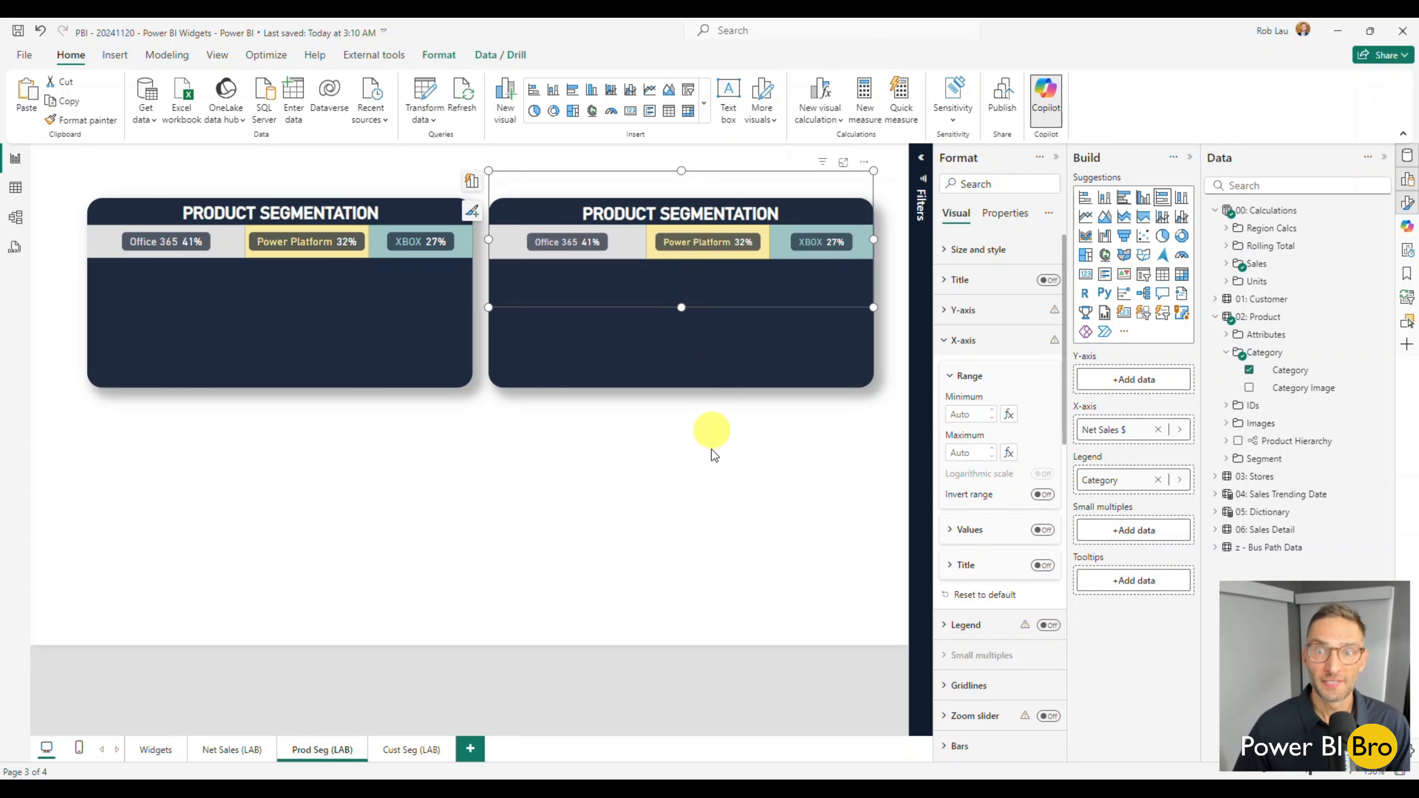
{"action": "left_click", "coordinate": [720, 473]}
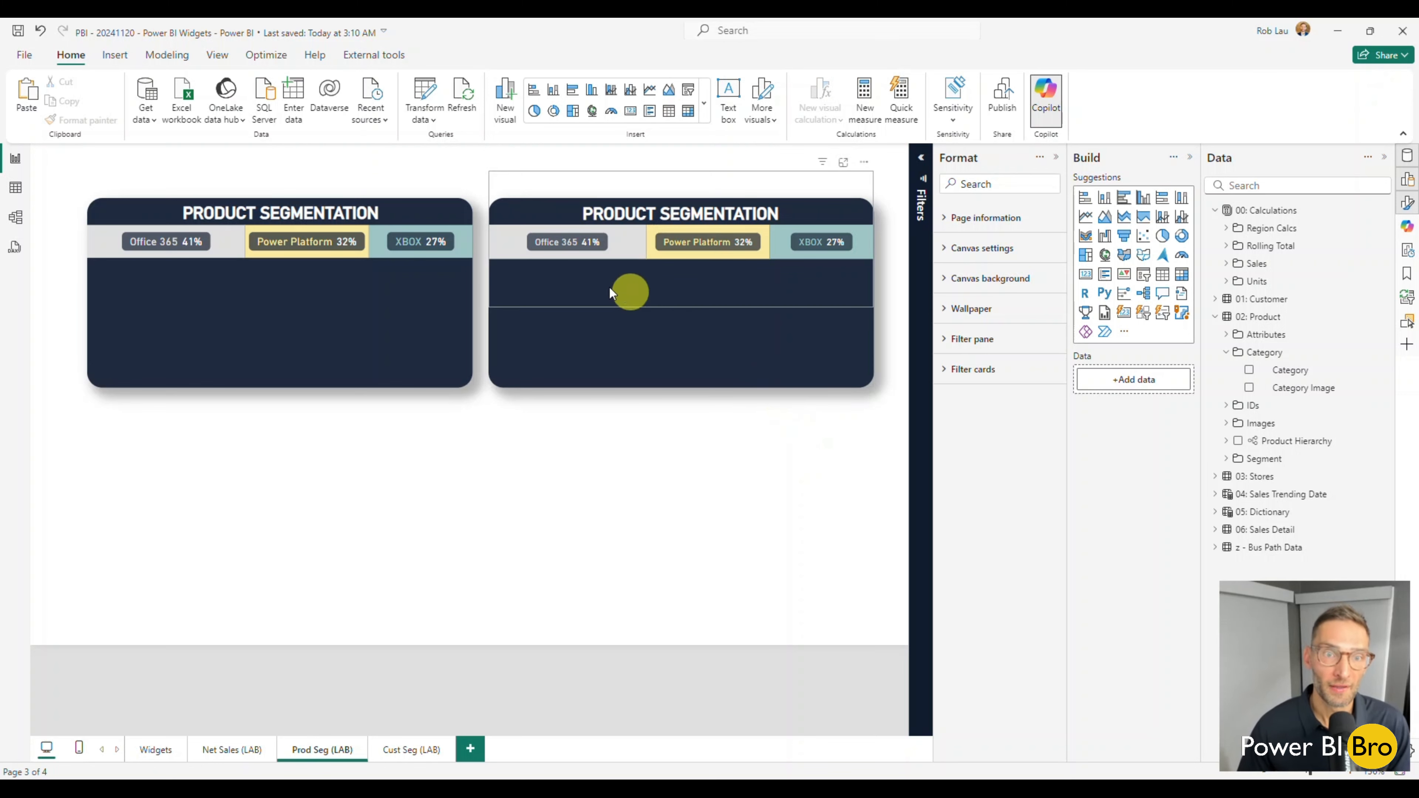
Test the new stacked bar's cross-filtering with its Office 365, Power Platform and XBOX segments, and clear the selection.
{"action": "left_click", "coordinate": [516, 252]}
{"action": "left_click", "coordinate": [663, 255]}
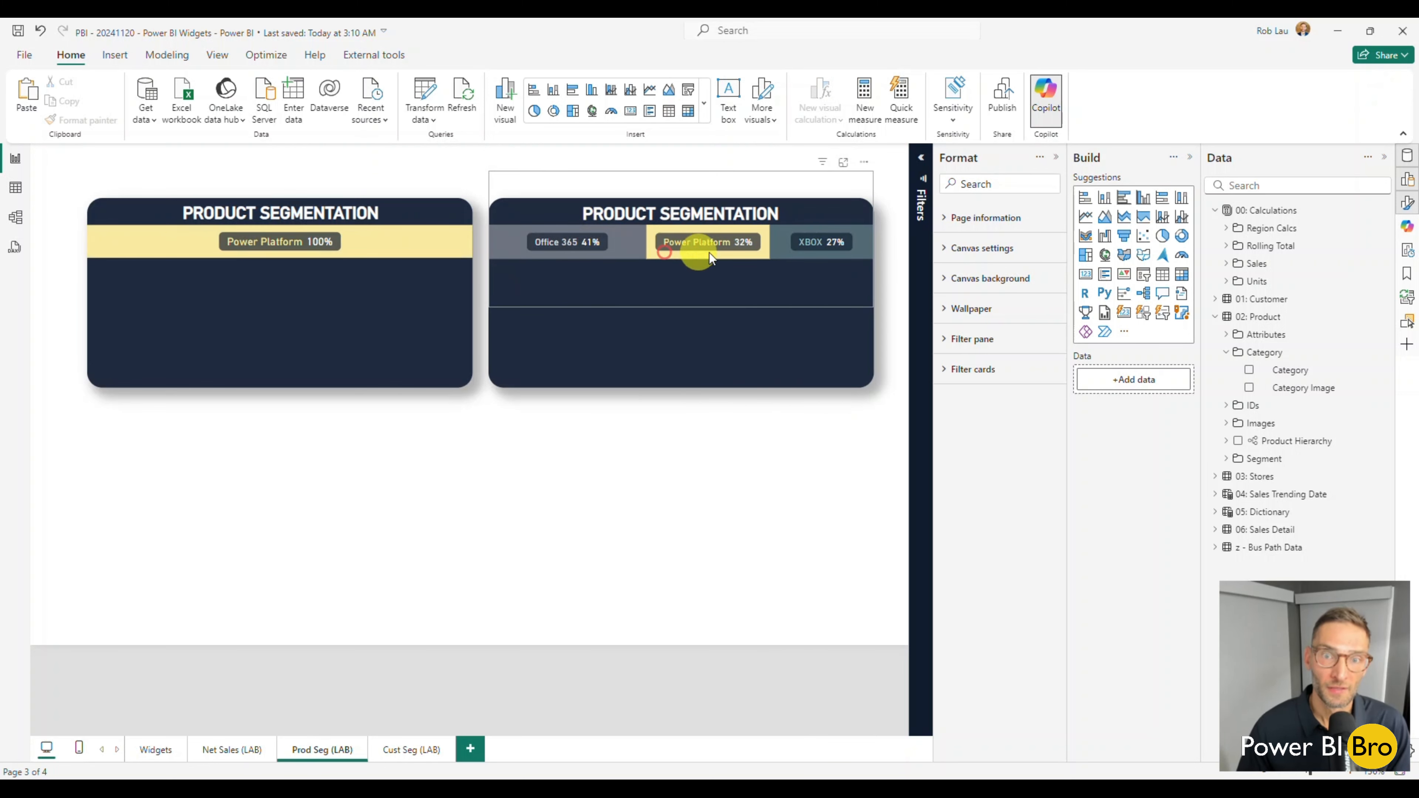
{"action": "left_click", "coordinate": [810, 253]}
{"action": "left_click", "coordinate": [789, 255]}
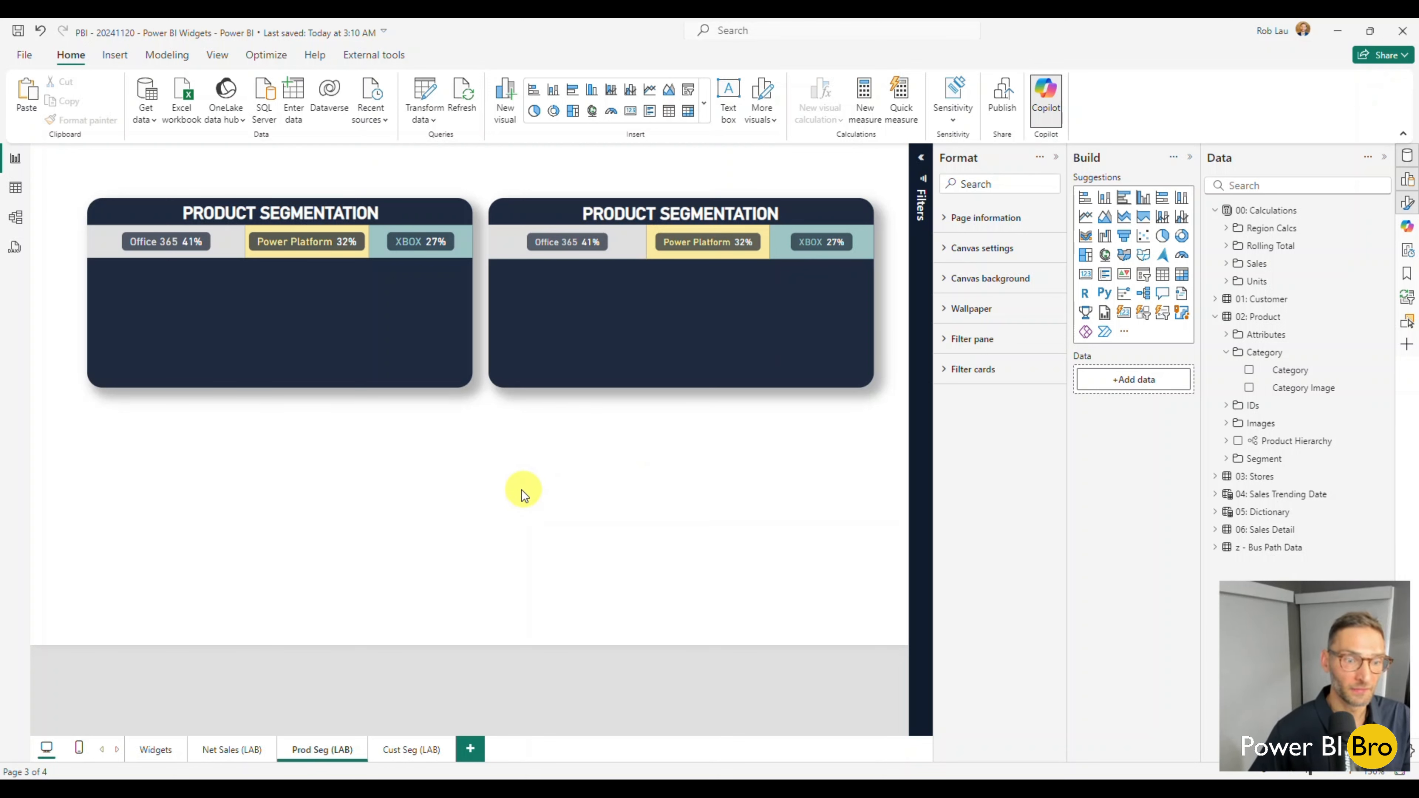
Show the list of page objects and unhide the Net Sales $ by Month chart in the original widget.
{"action": "left_click", "coordinate": [328, 360]}
{"action": "left_click", "coordinate": [669, 521]}
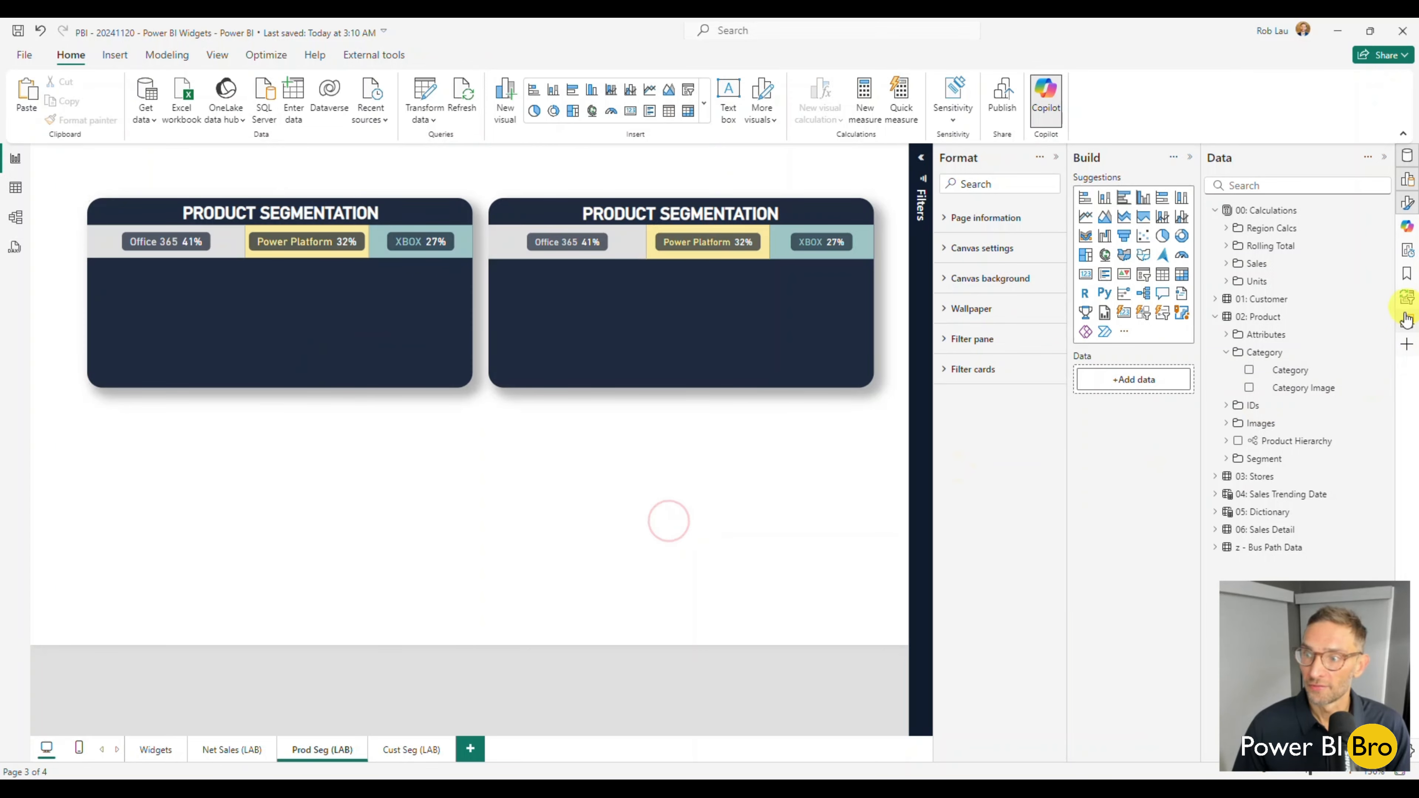
{"action": "left_click", "coordinate": [1406, 327]}
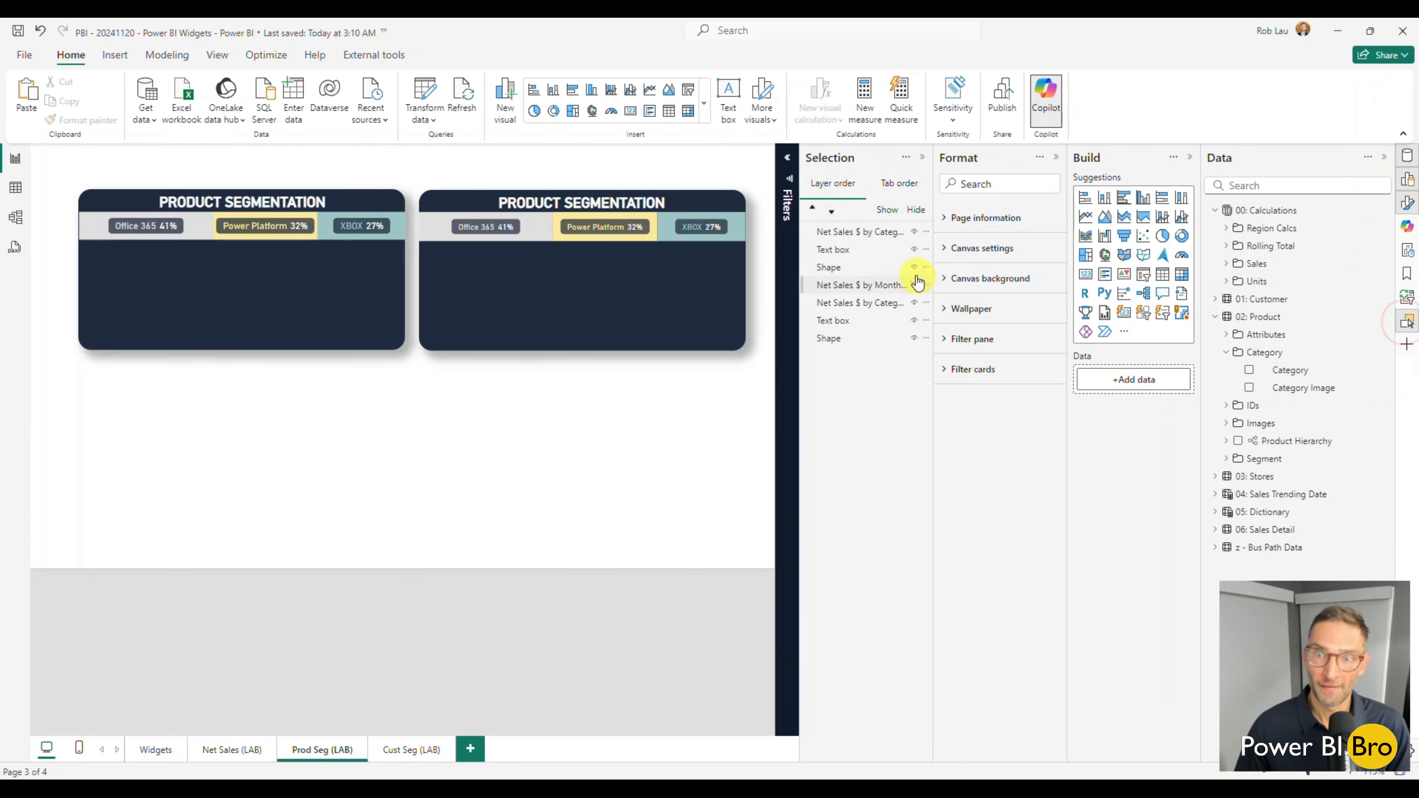
{"action": "left_click", "coordinate": [914, 268]}
{"action": "left_click", "coordinate": [914, 268]}
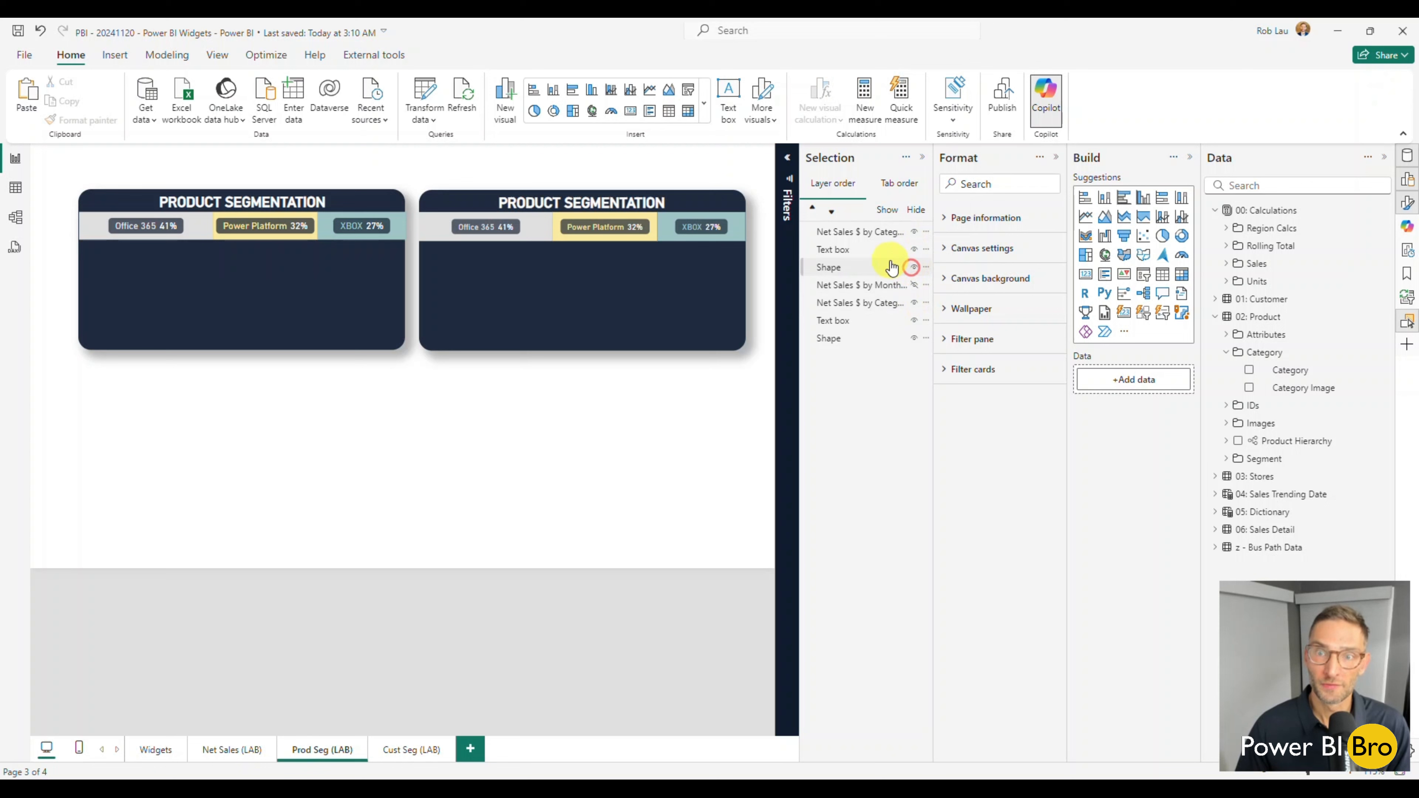
{"action": "left_click", "coordinate": [914, 286]}
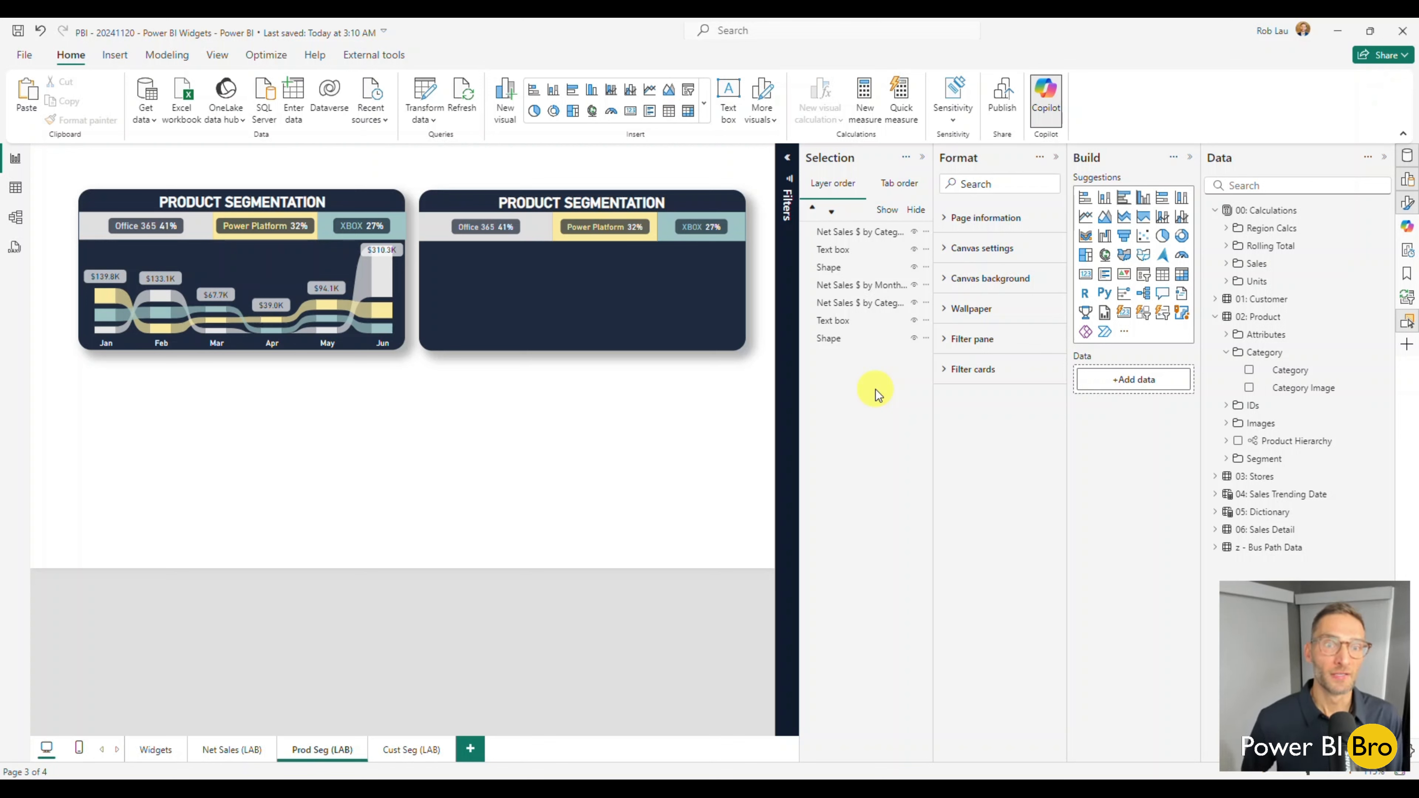
Filter the original widget by Office 365 from the new stacked bar to check how its monthly chart responds.
{"action": "left_click", "coordinate": [437, 234]}
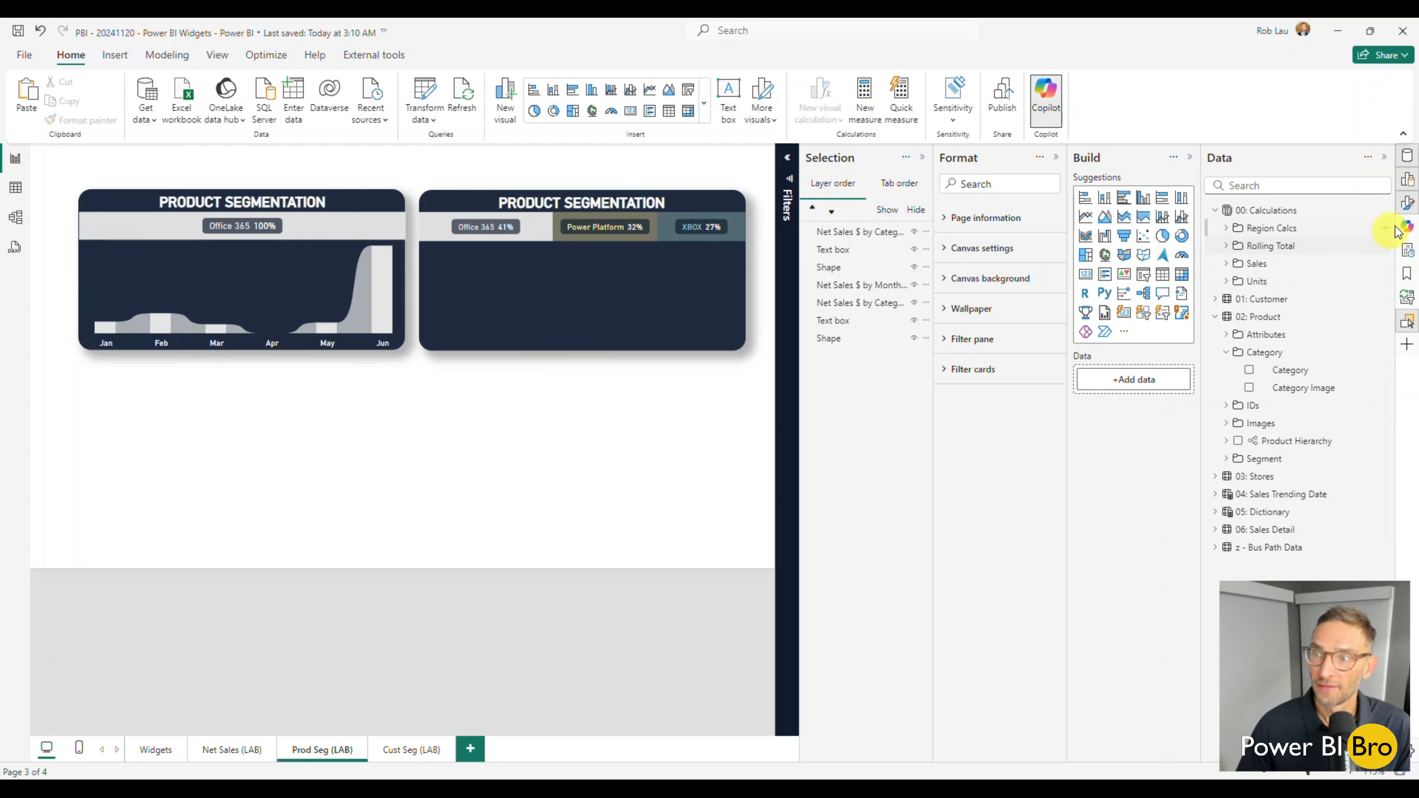
{"action": "left_click", "coordinate": [1409, 213]}
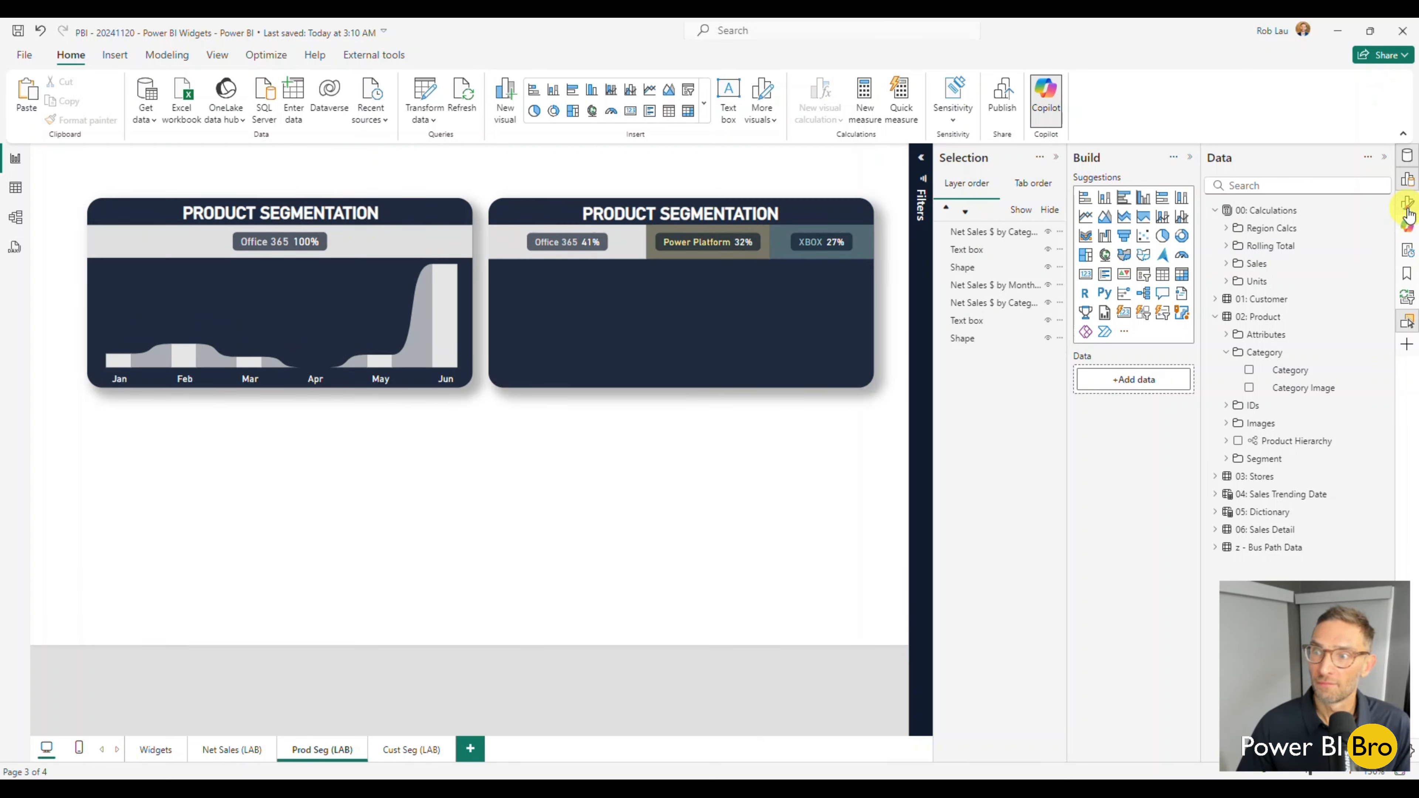
{"action": "left_click", "coordinate": [1409, 212]}
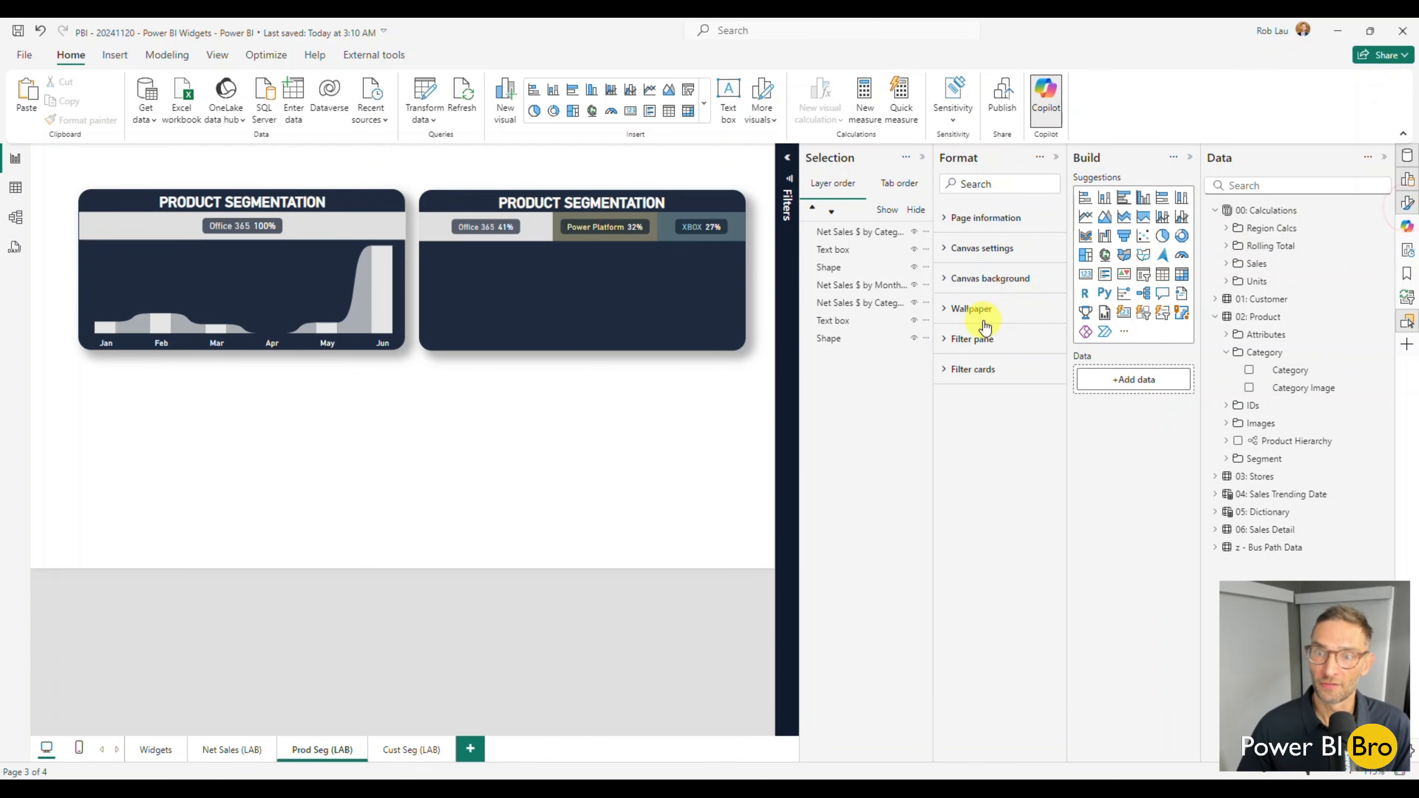
{"action": "left_click", "coordinate": [695, 228]}
Set the data label detail font size to 9 for all series in the new stacked bar.
{"action": "left_click", "coordinate": [697, 253]}
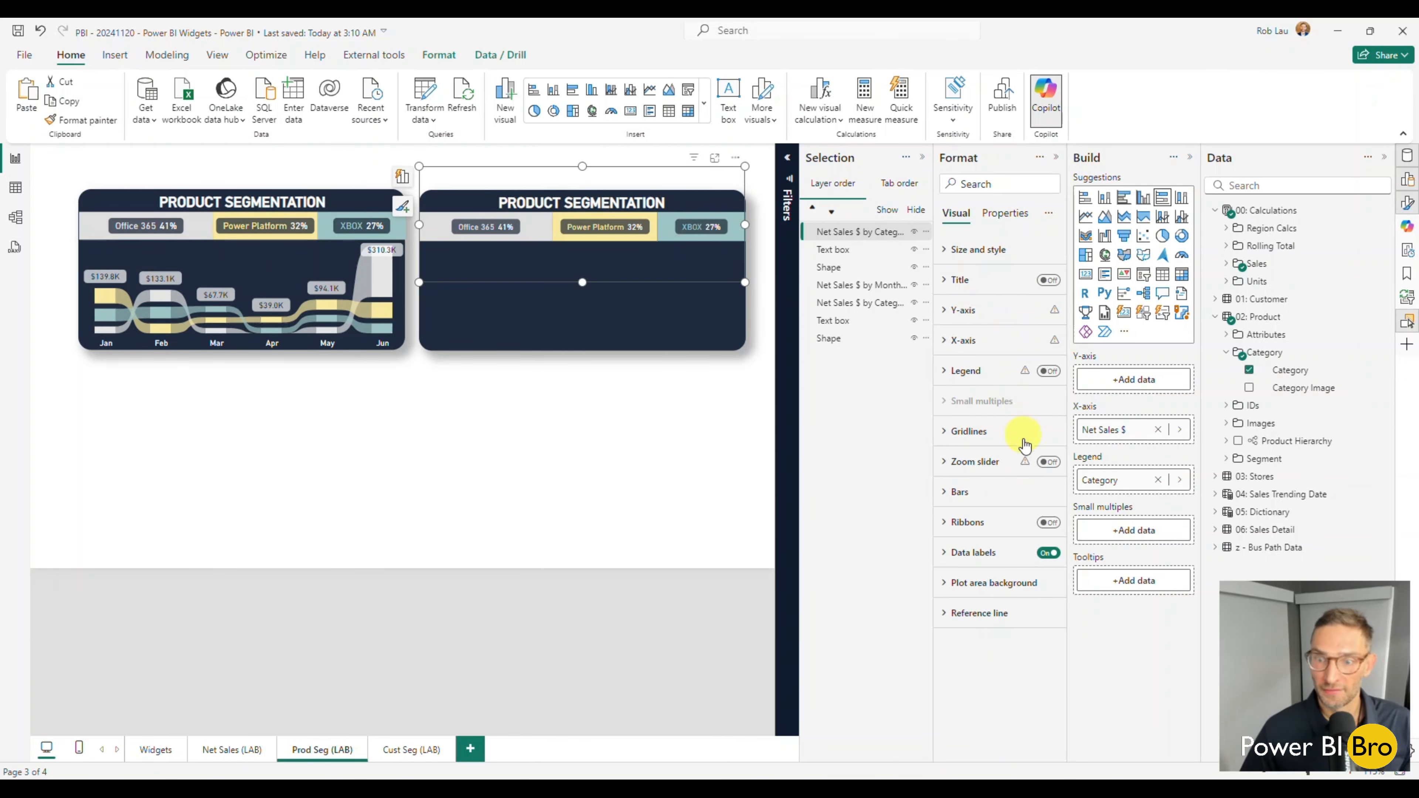
{"action": "left_click", "coordinate": [962, 555]}
{"action": "scroll", "coordinate": [1037, 636], "scroll_direction": "down", "scroll_amount": 1}
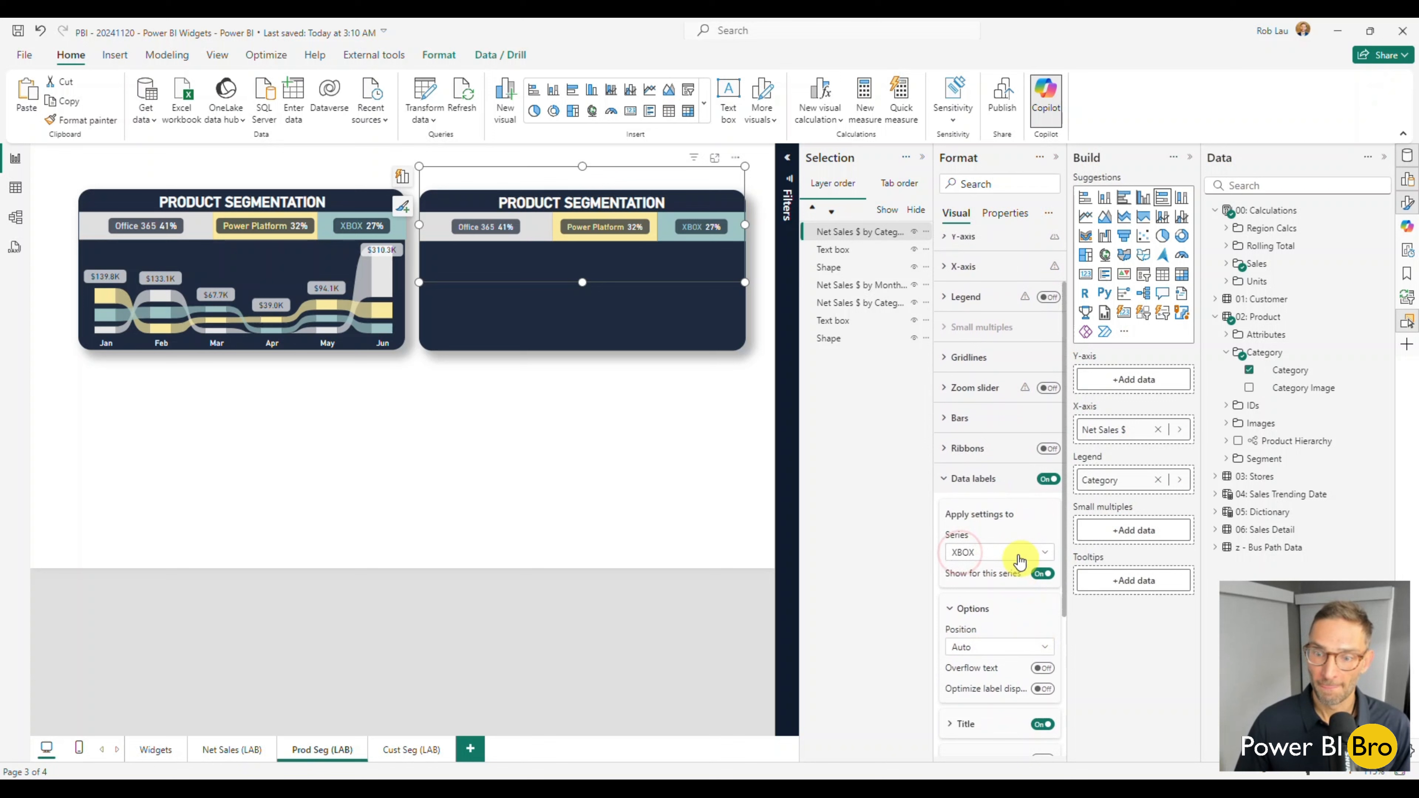
{"action": "left_click", "coordinate": [1009, 554]}
{"action": "left_click", "coordinate": [991, 570]}
{"action": "scroll", "coordinate": [989, 570], "scroll_direction": "down", "scroll_amount": 2}
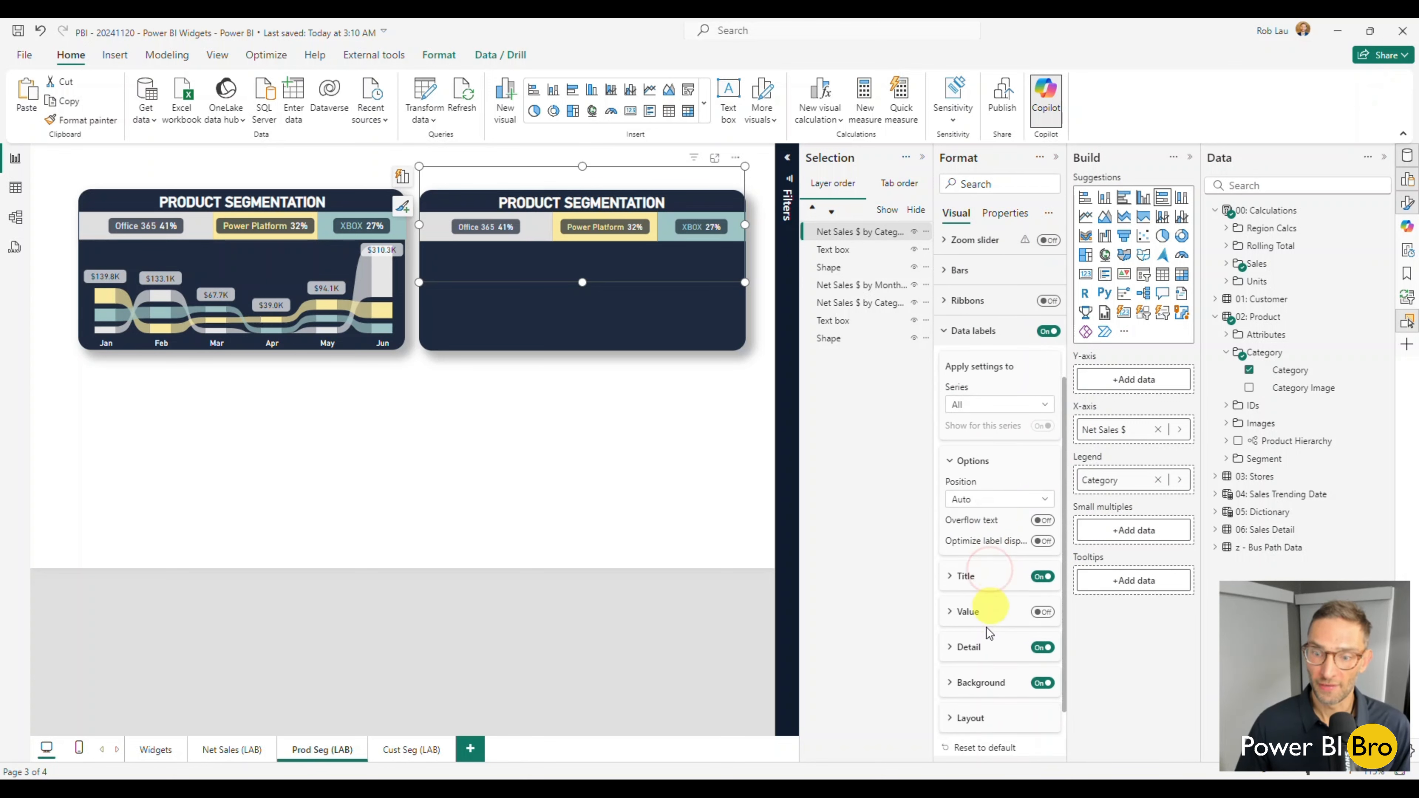
{"action": "left_click", "coordinate": [956, 649]}
{"action": "scroll", "coordinate": [1000, 649], "scroll_direction": "down", "scroll_amount": 3}
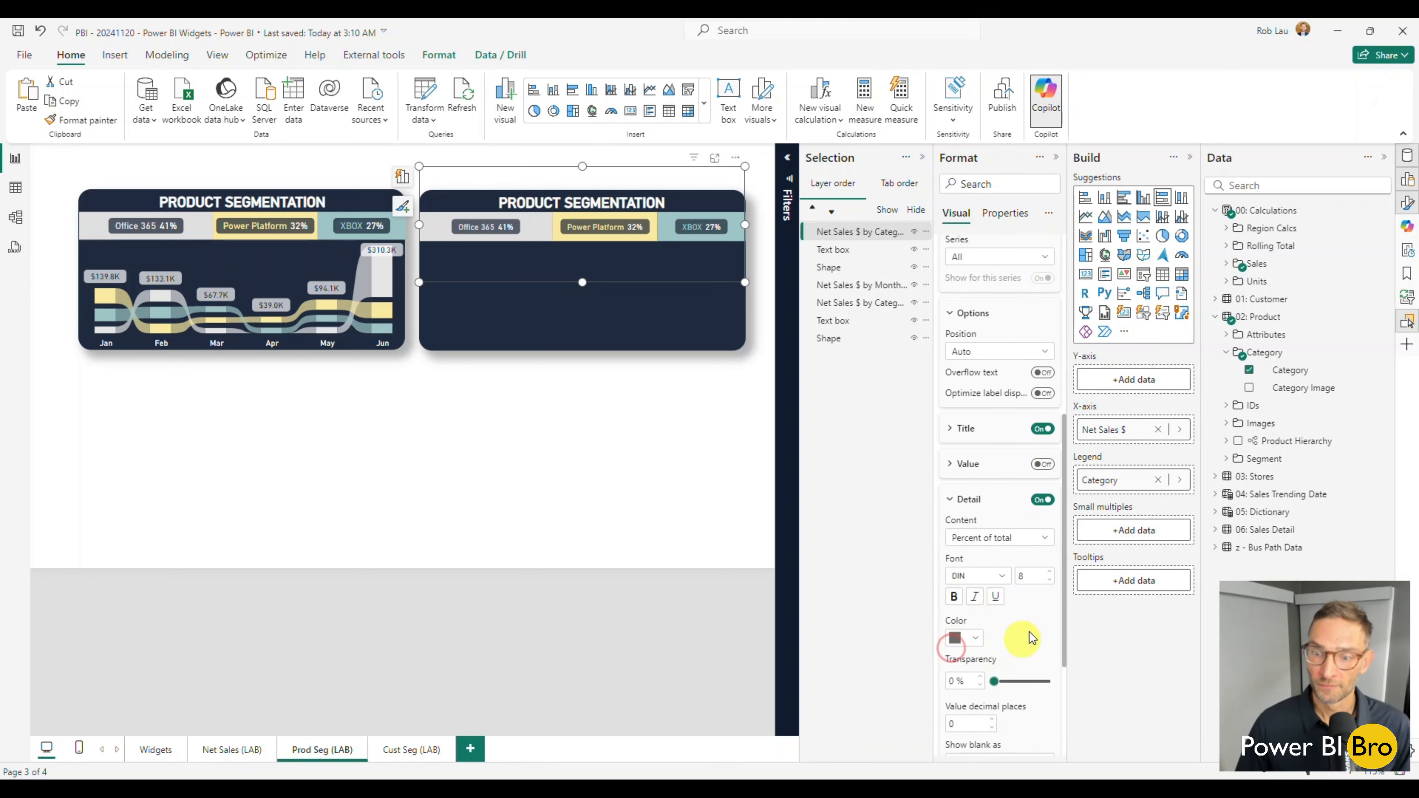
{"action": "left_click", "coordinate": [1046, 576]}
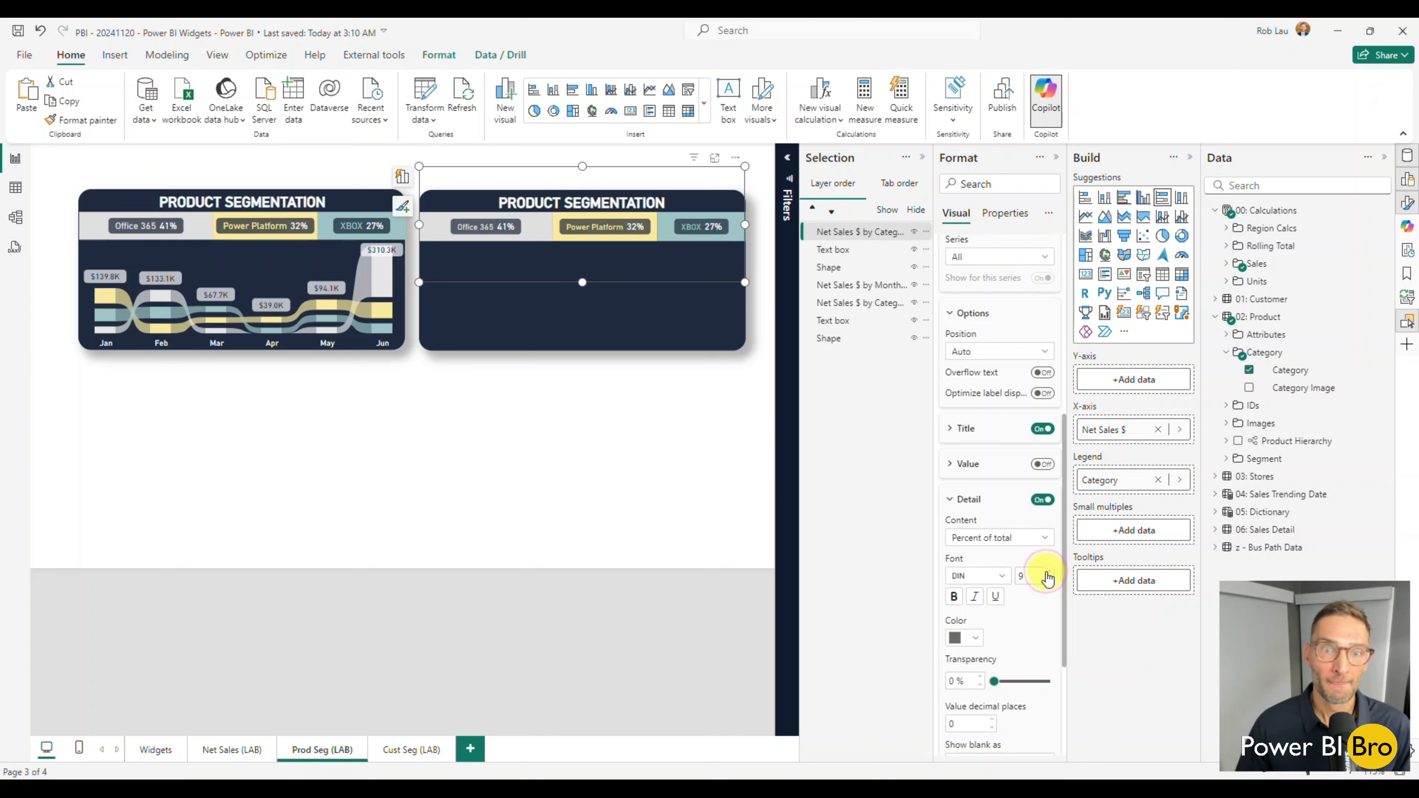
Set the data label title font size to 9 for all series in the new stacked bar.
{"action": "left_click", "coordinate": [966, 429]}
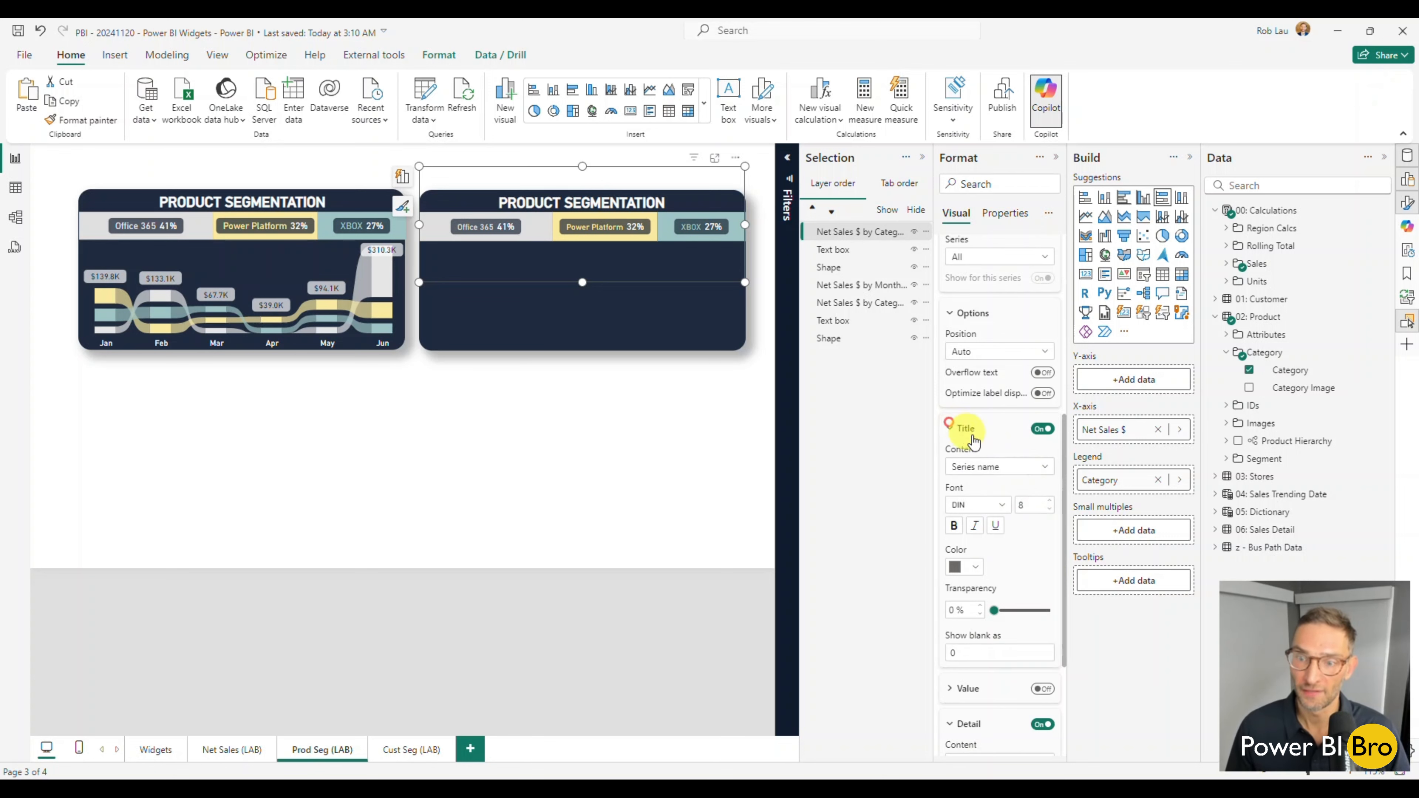
{"action": "left_click", "coordinate": [1049, 502]}
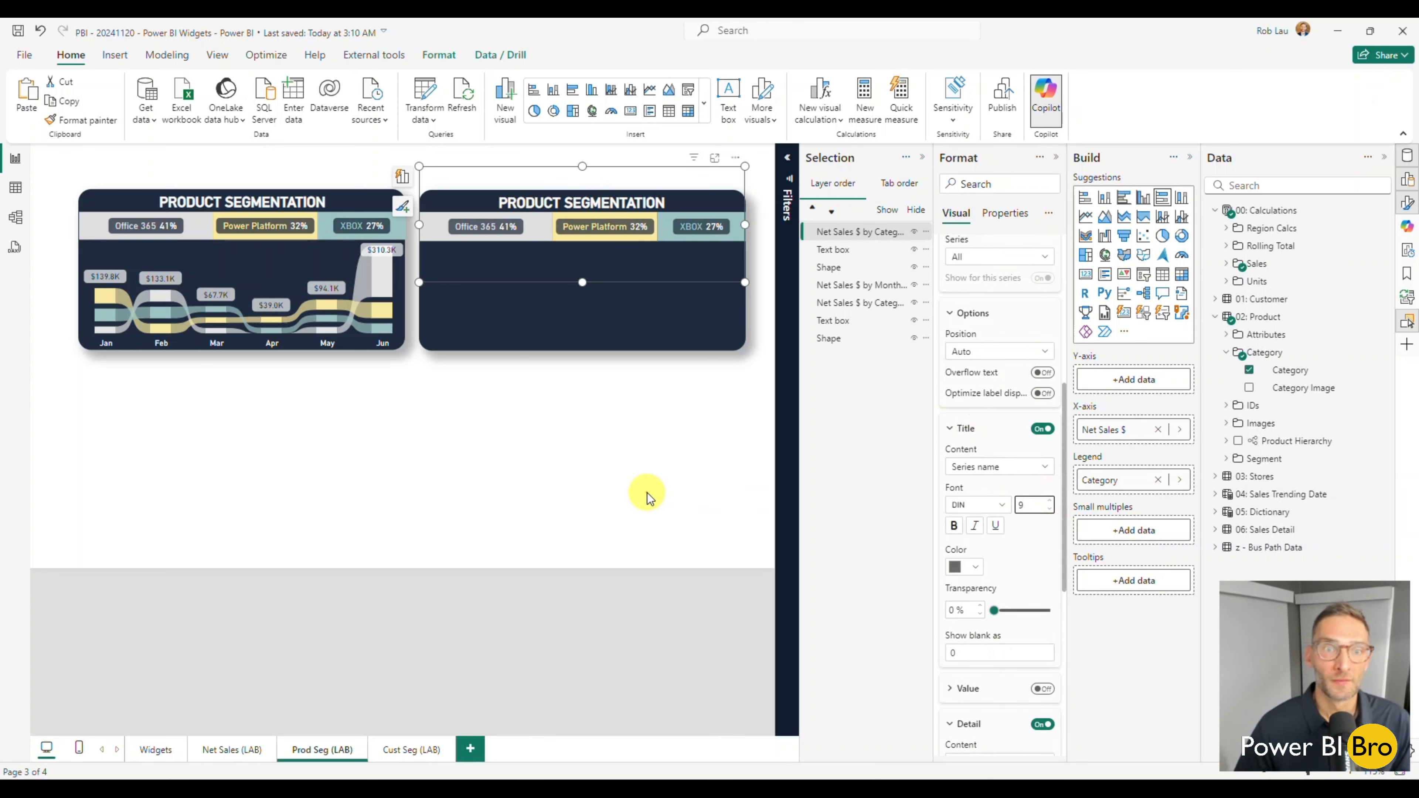
{"action": "left_click", "coordinate": [648, 493]}
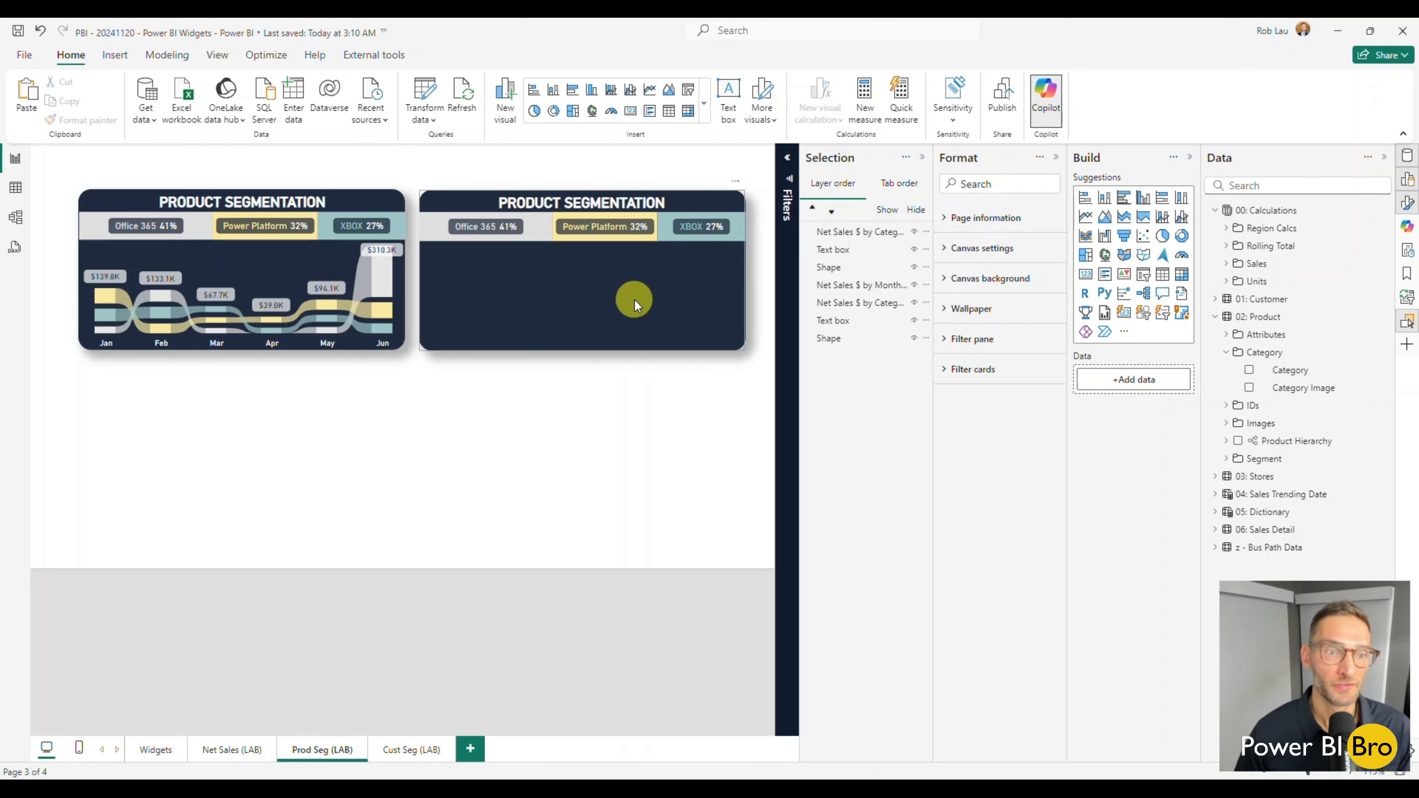
Examine the original monthly chart, filtering it by Office 365 from the original stacked bar and clearing the filter.
{"action": "mouse_move", "coordinate": [368, 311]}
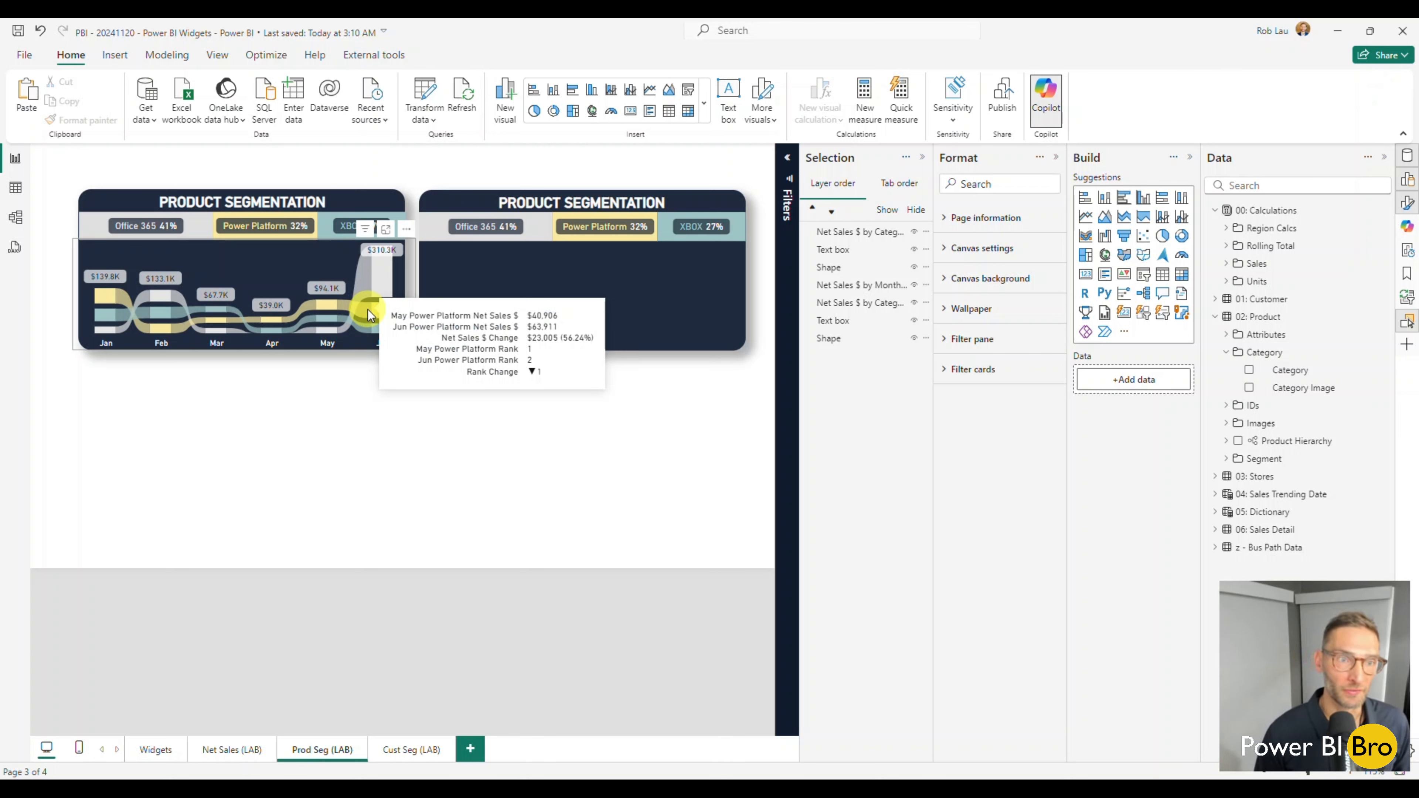
{"action": "left_click", "coordinate": [288, 474]}
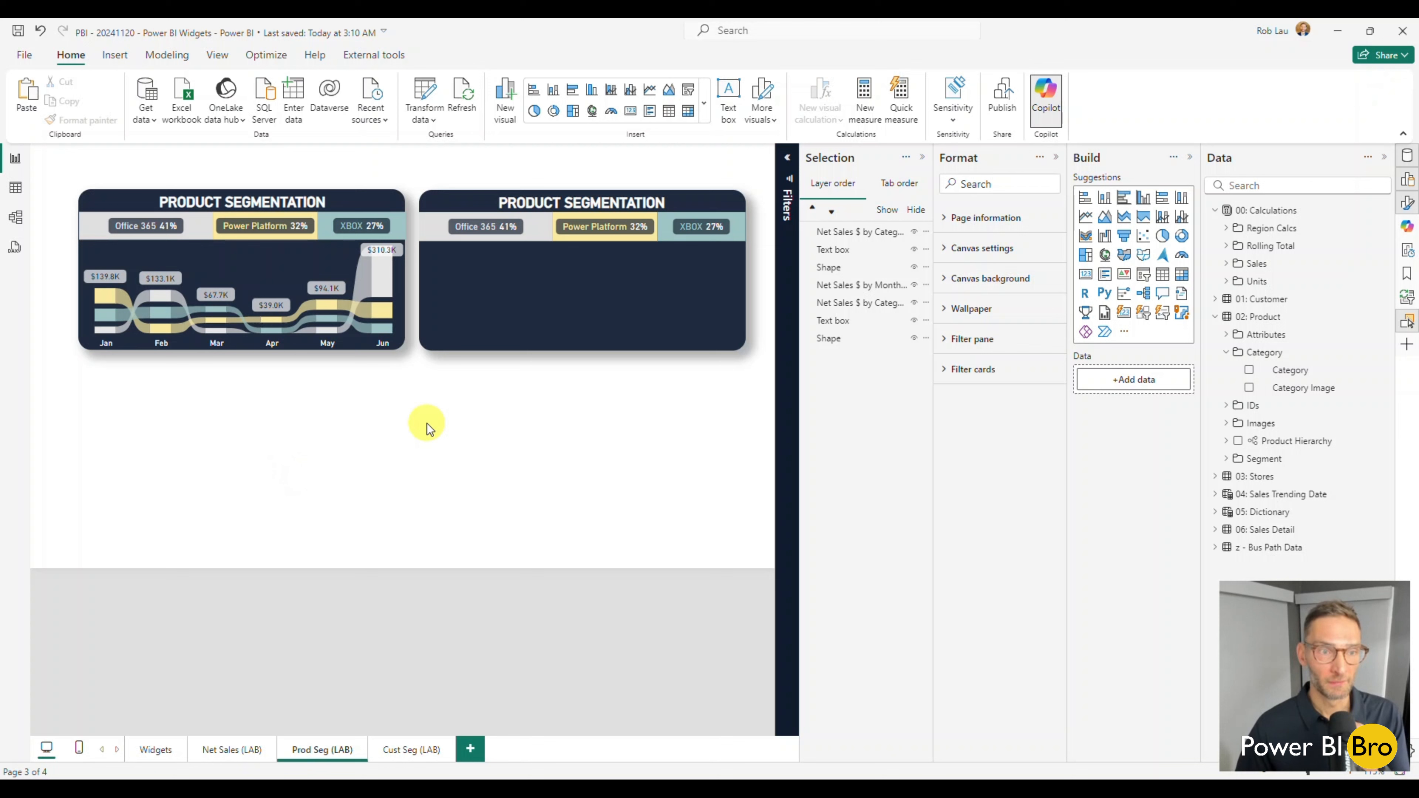
{"action": "left_click", "coordinate": [365, 430]}
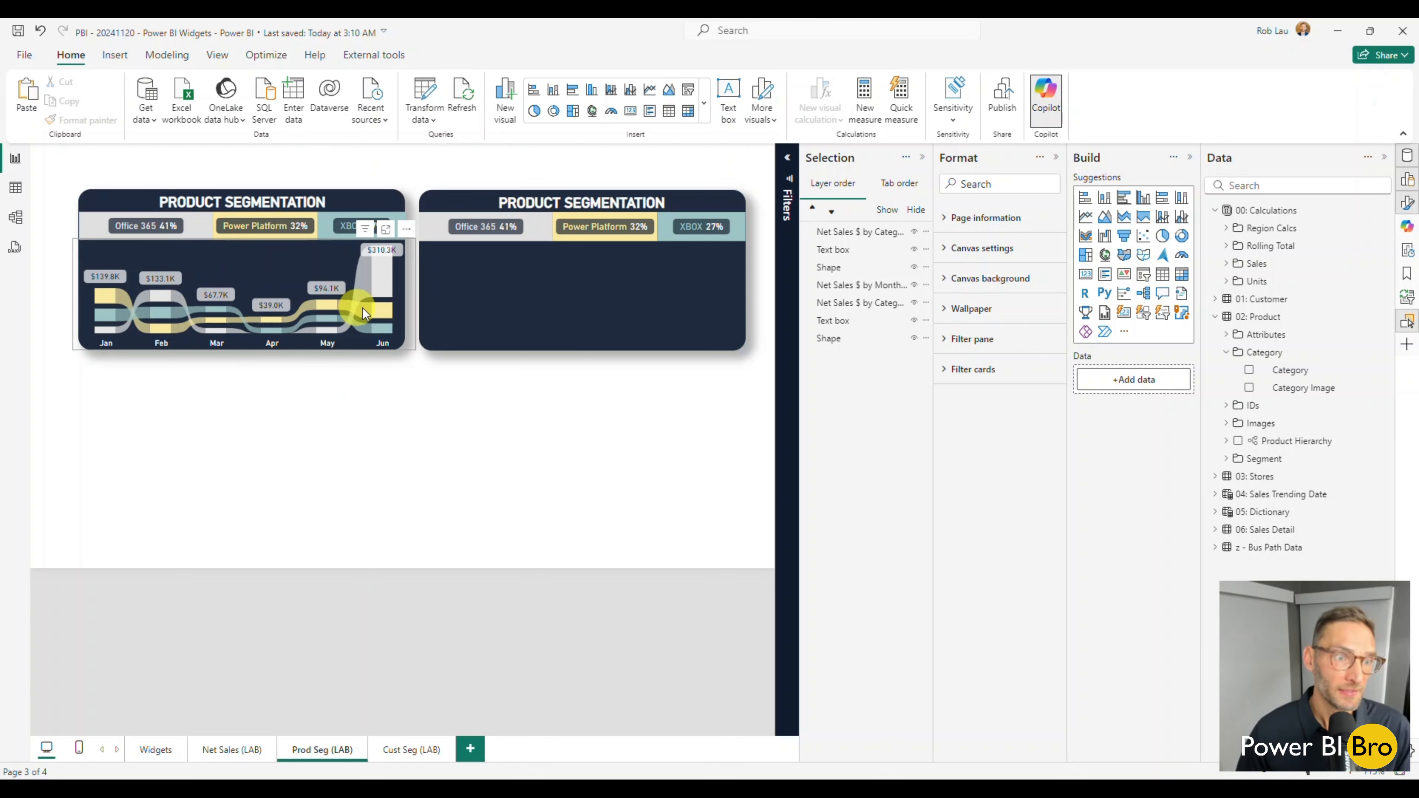
{"action": "mouse_move", "coordinate": [369, 313]}
{"action": "left_click", "coordinate": [196, 226]}
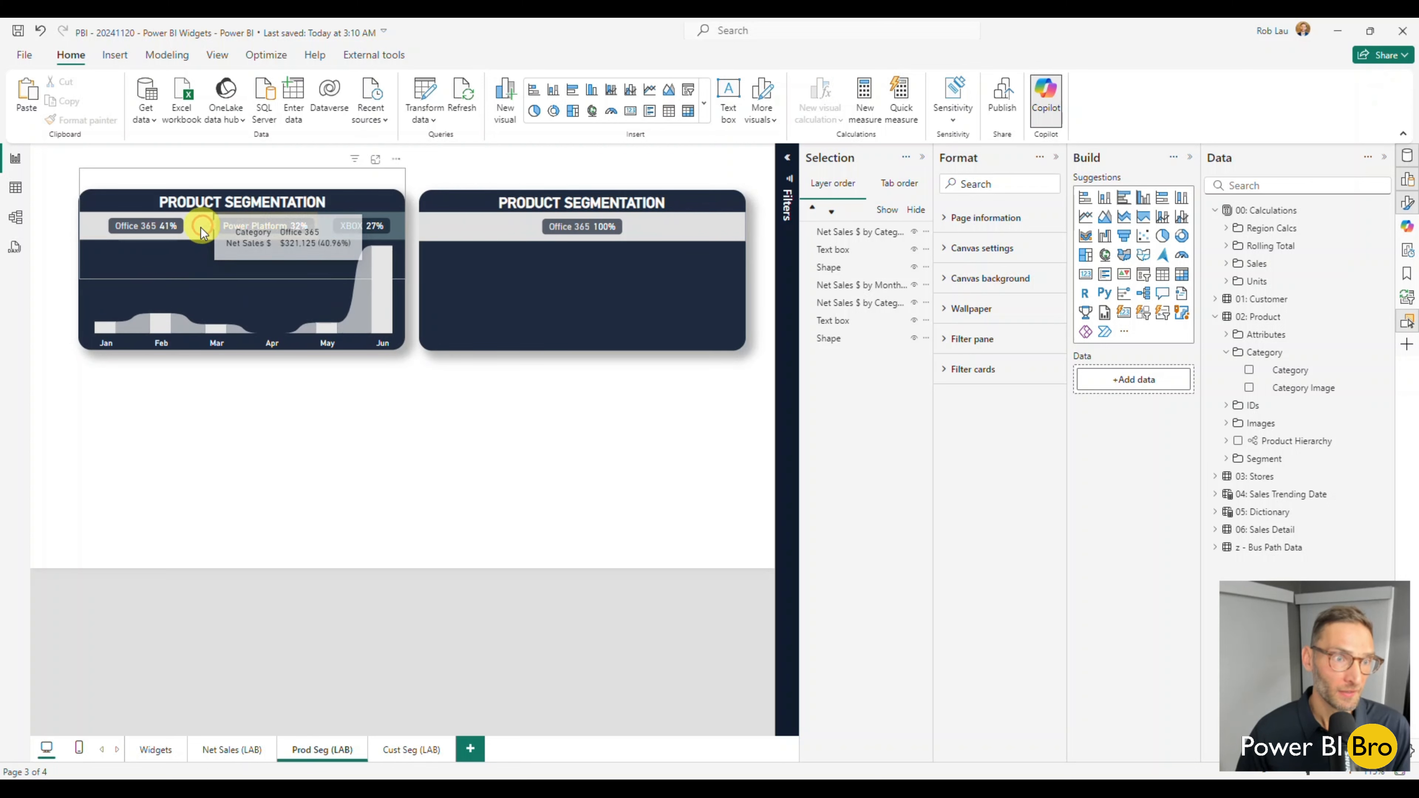
{"action": "left_click", "coordinate": [202, 224]}
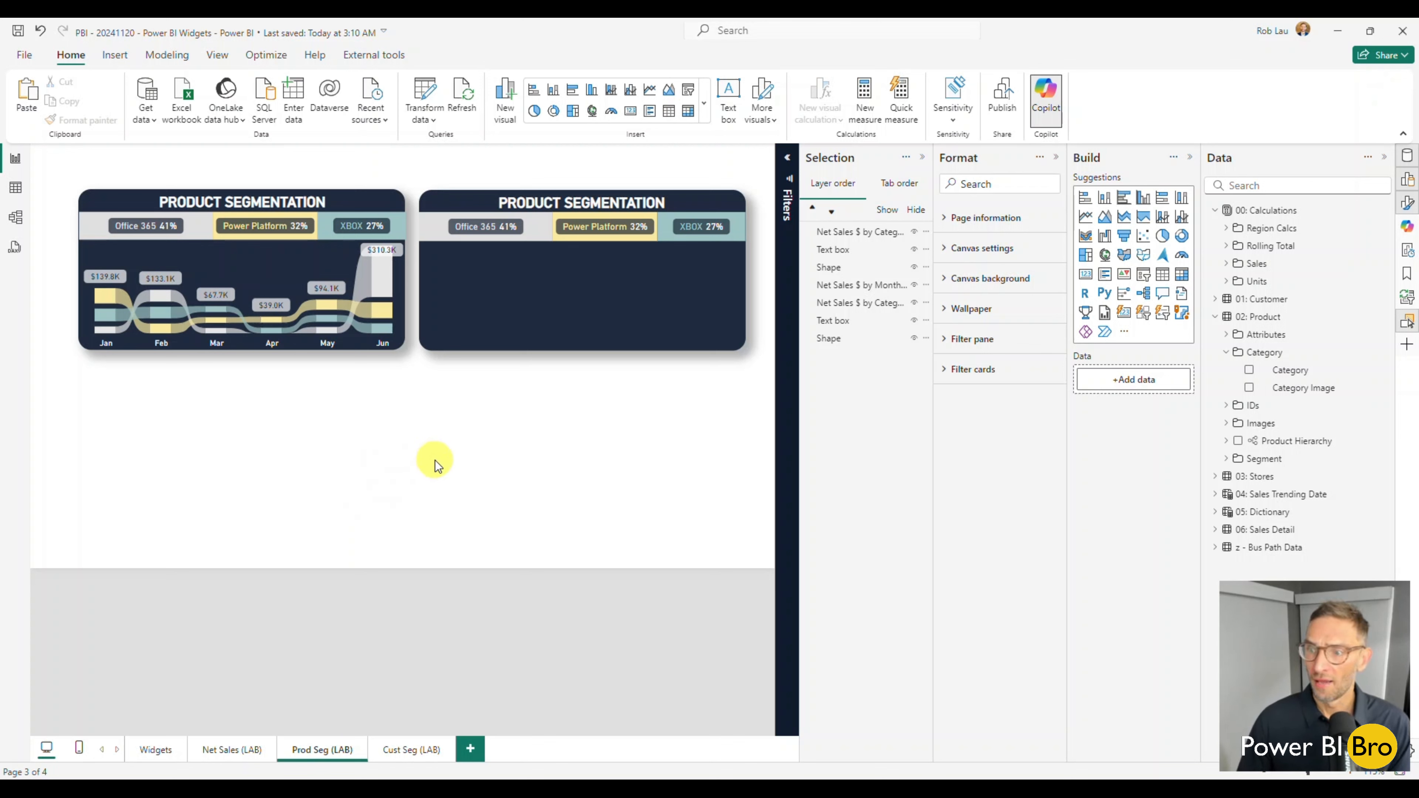
Create a new column chart from the Net Sales $ measure on the empty canvas below the widgets.
{"action": "left_click", "coordinate": [1226, 264]}
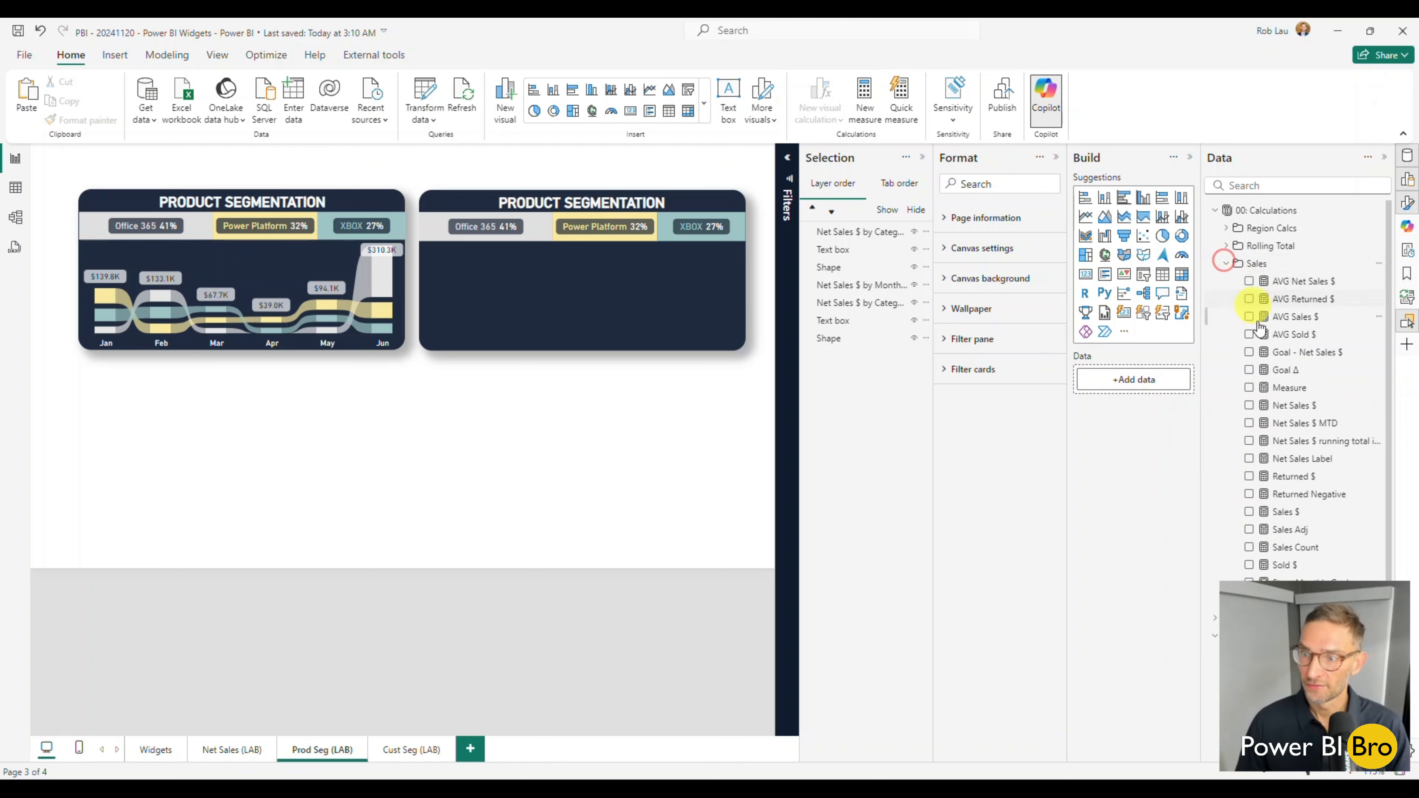
{"action": "left_click", "coordinate": [1250, 406]}
{"action": "scroll", "coordinate": [1252, 425], "scroll_direction": "down", "scroll_amount": 3}
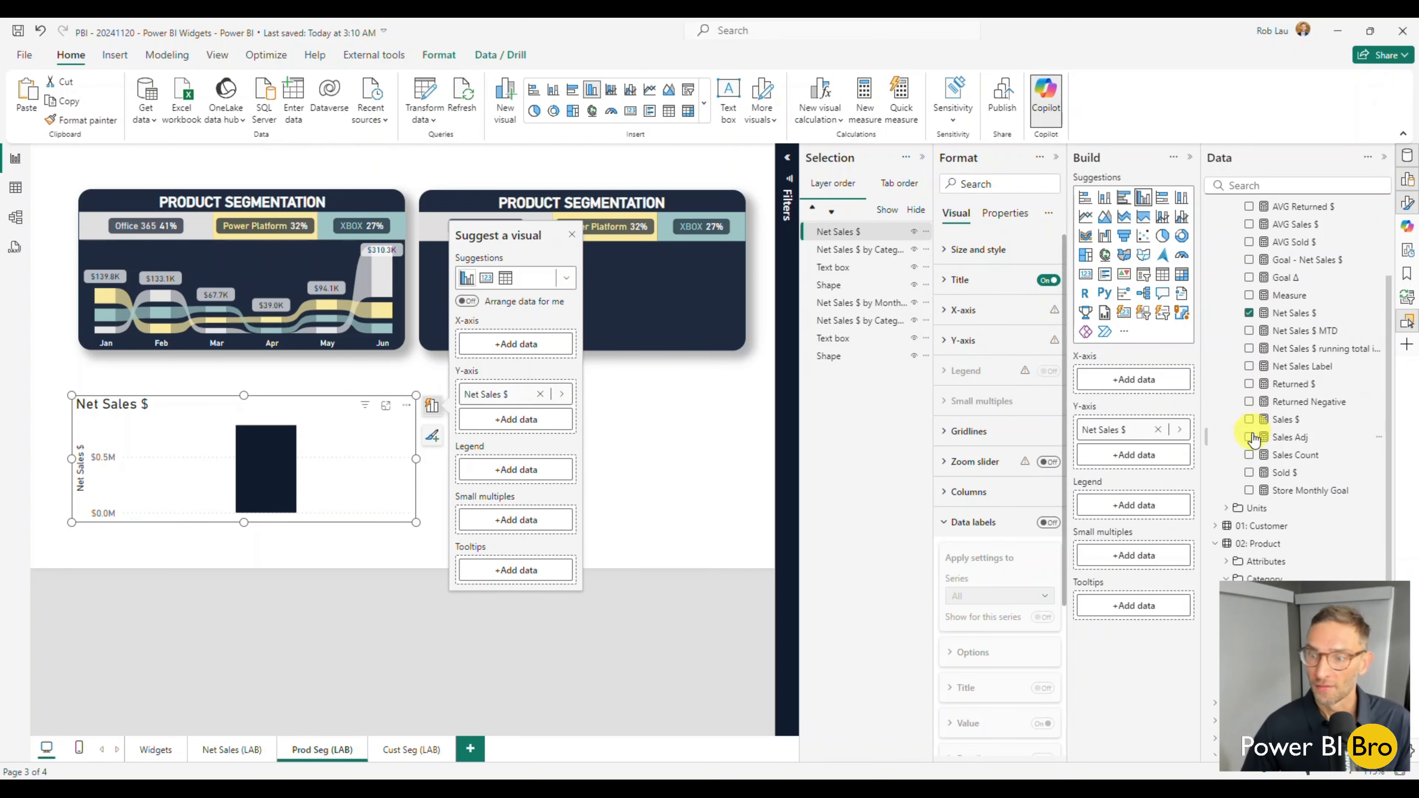
{"action": "scroll", "coordinate": [1235, 347], "scroll_direction": "up", "scroll_amount": 3}
{"action": "left_click", "coordinate": [1227, 264]}
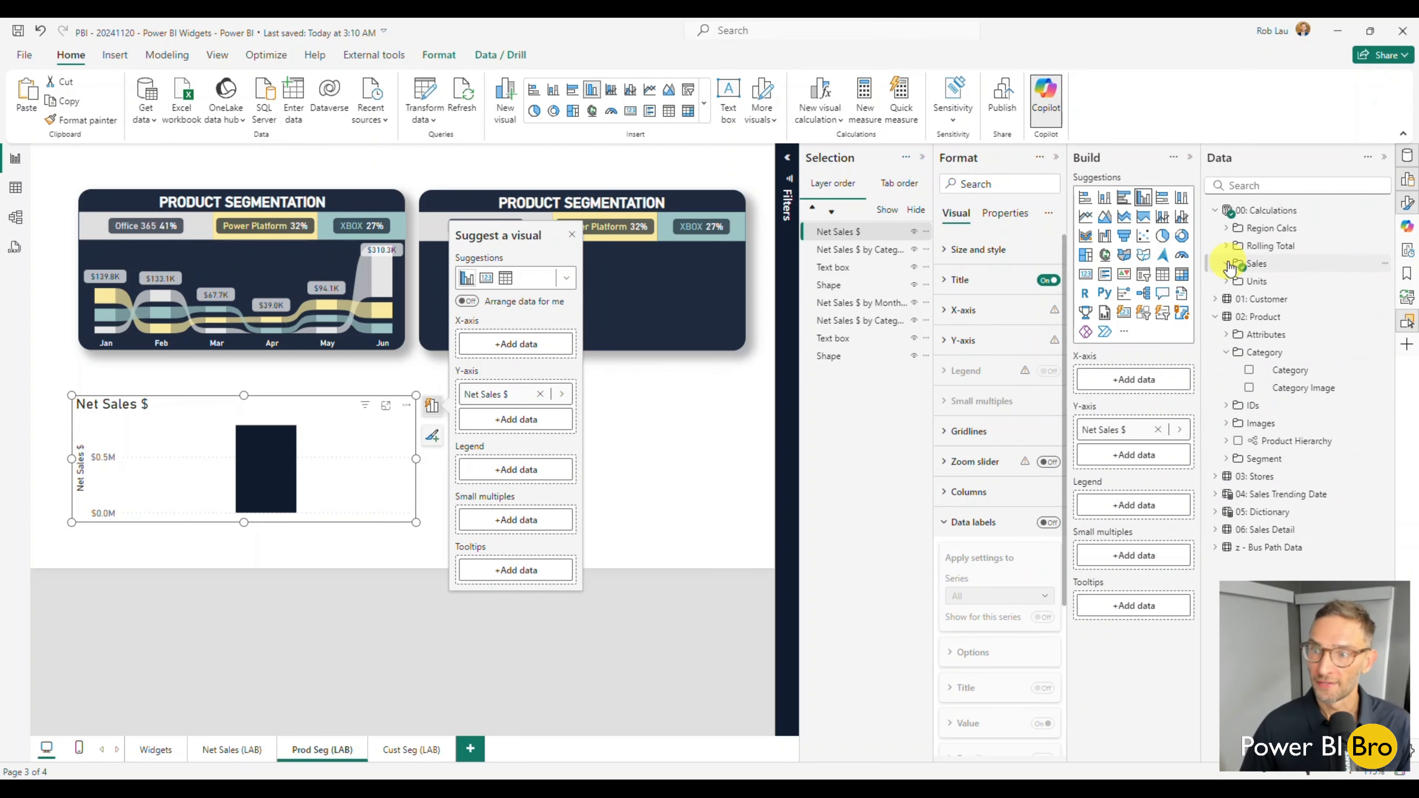
Add the Date Hierarchy from the Sales Trending Date table to the column chart's x-axis and set its drill level to month.
{"action": "left_click", "coordinate": [1216, 495]}
{"action": "left_click", "coordinate": [1239, 548]}
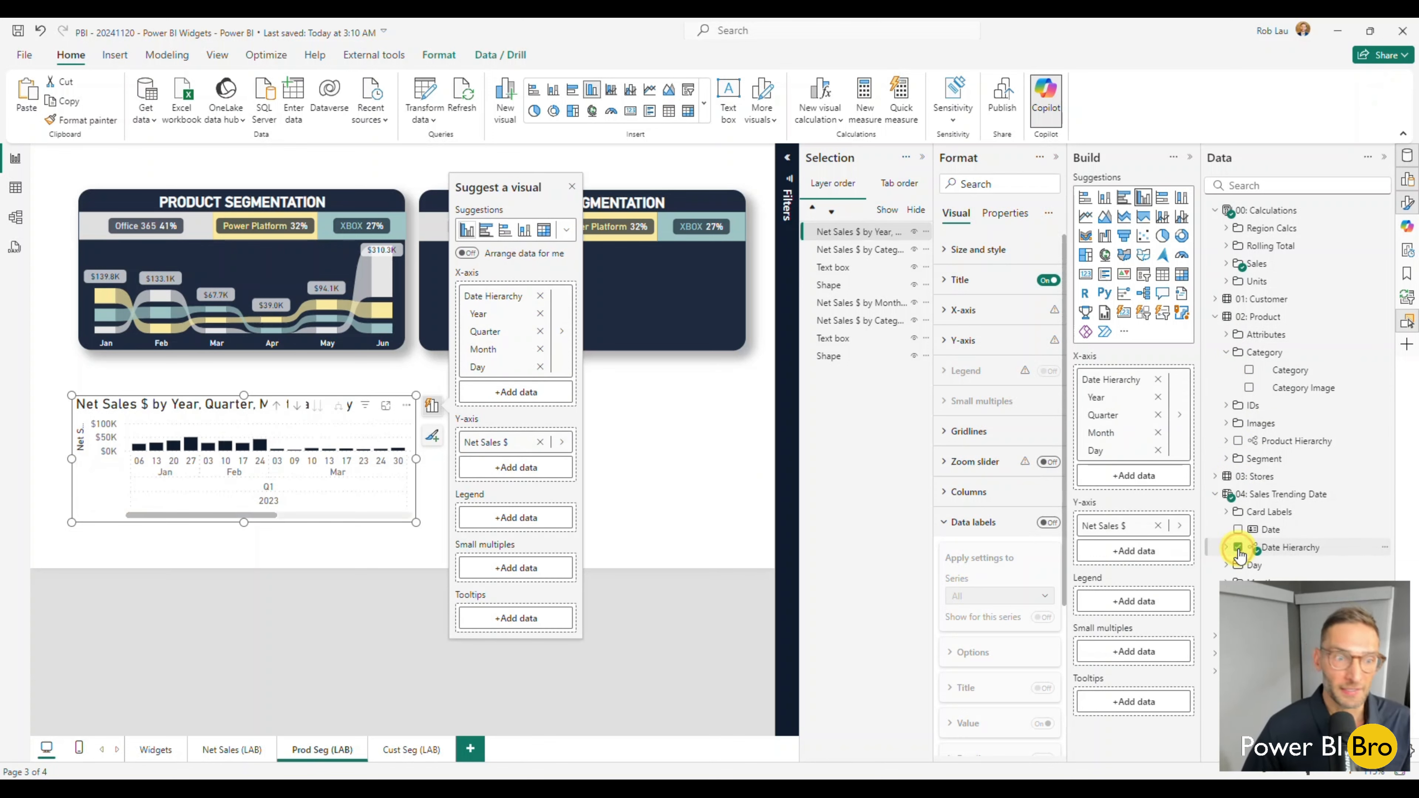
{"action": "left_click", "coordinate": [278, 407]}
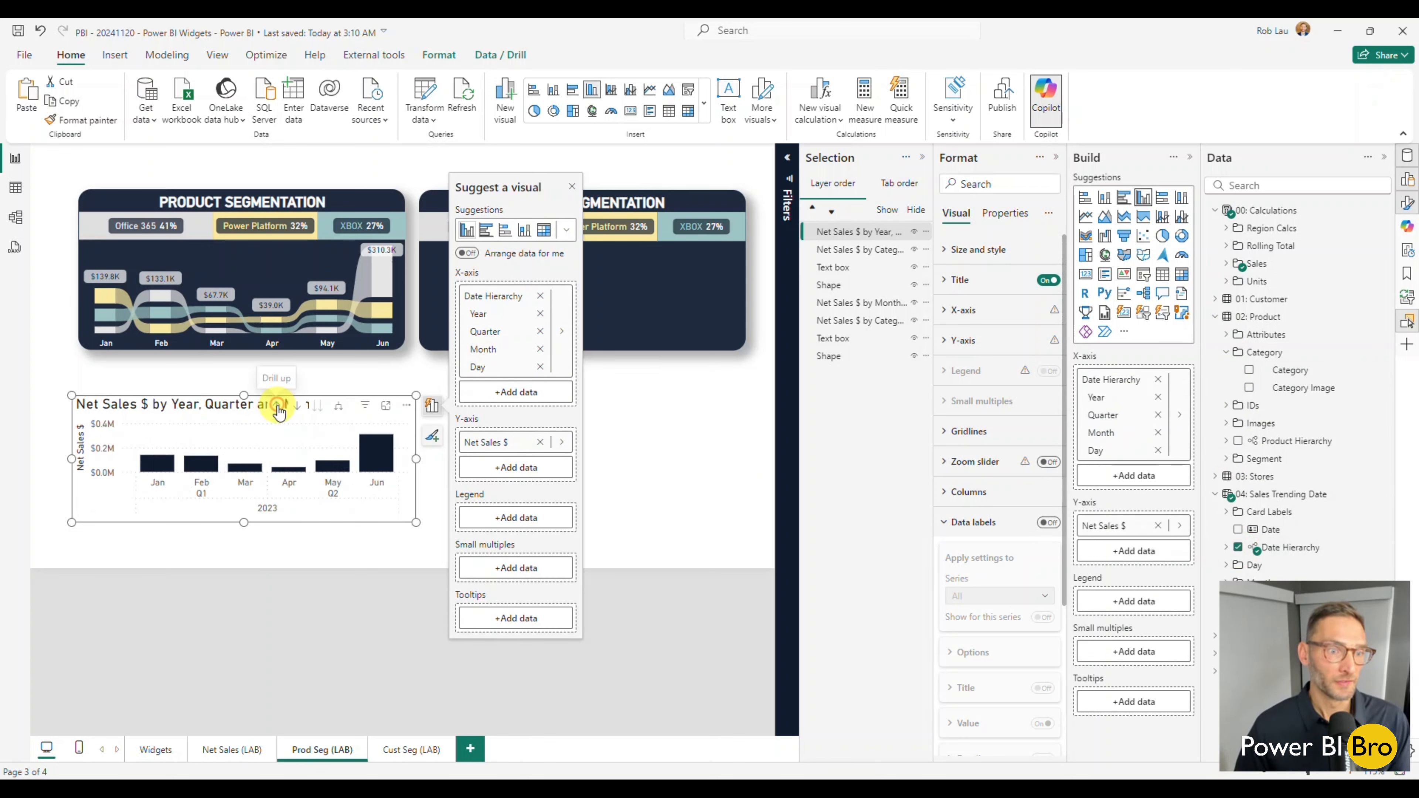
{"action": "left_click", "coordinate": [278, 407]}
{"action": "left_click", "coordinate": [293, 406]}
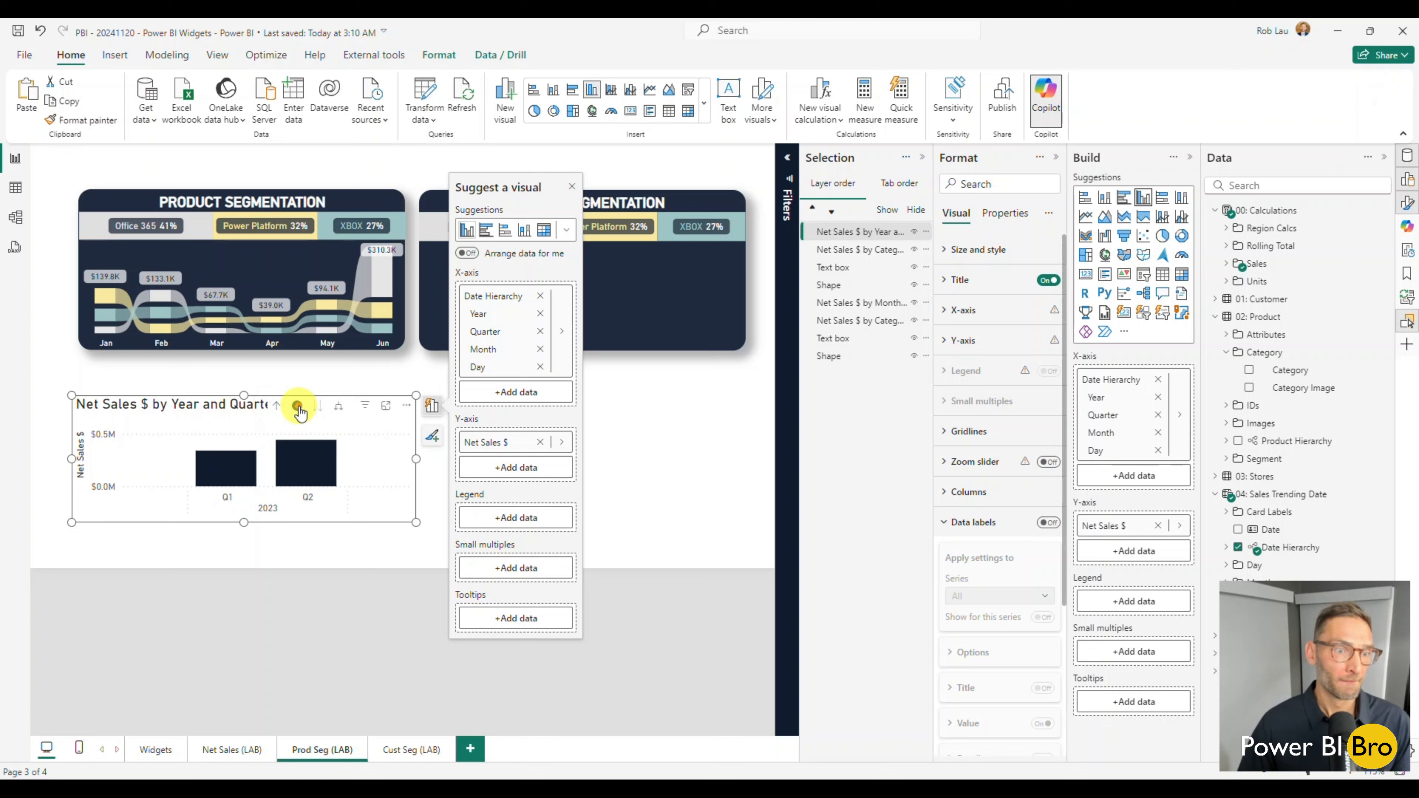
{"action": "left_click", "coordinate": [278, 407]}
{"action": "left_click", "coordinate": [338, 406]}
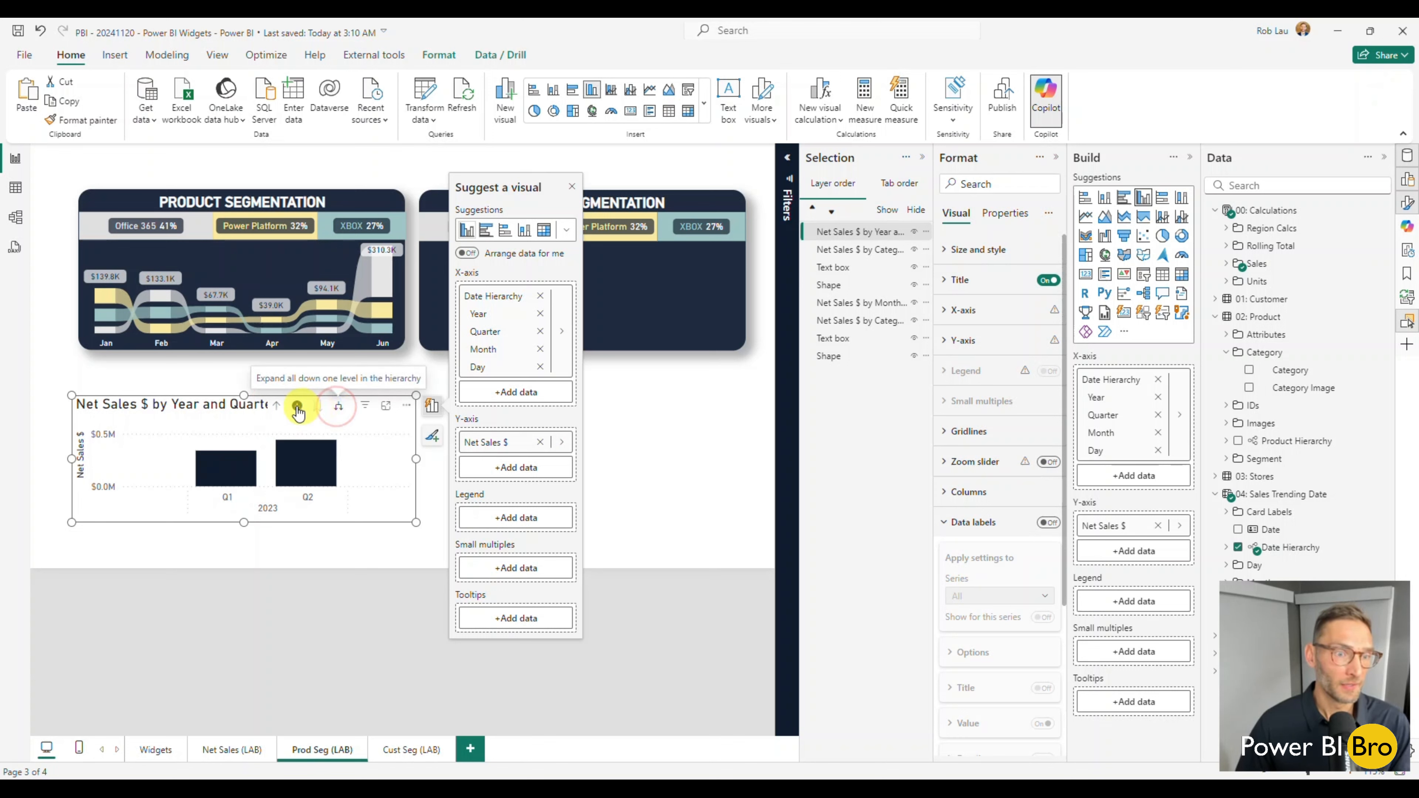
{"action": "left_click", "coordinate": [339, 407]}
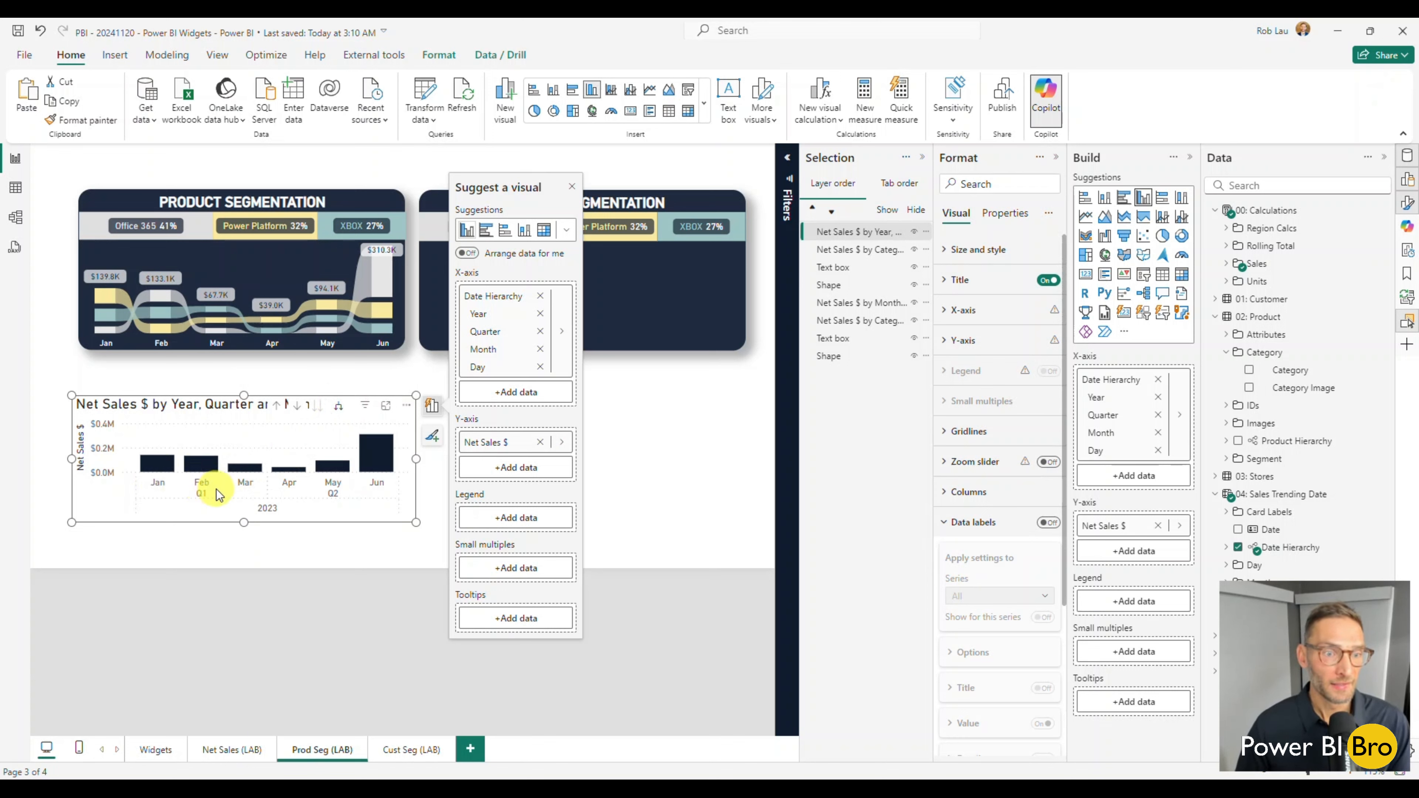
Remove Day, Quarter and Year from the chart's x-axis hierarchy, keeping only Month, and move the chart beneath the new widget.
{"action": "left_click", "coordinate": [542, 368]}
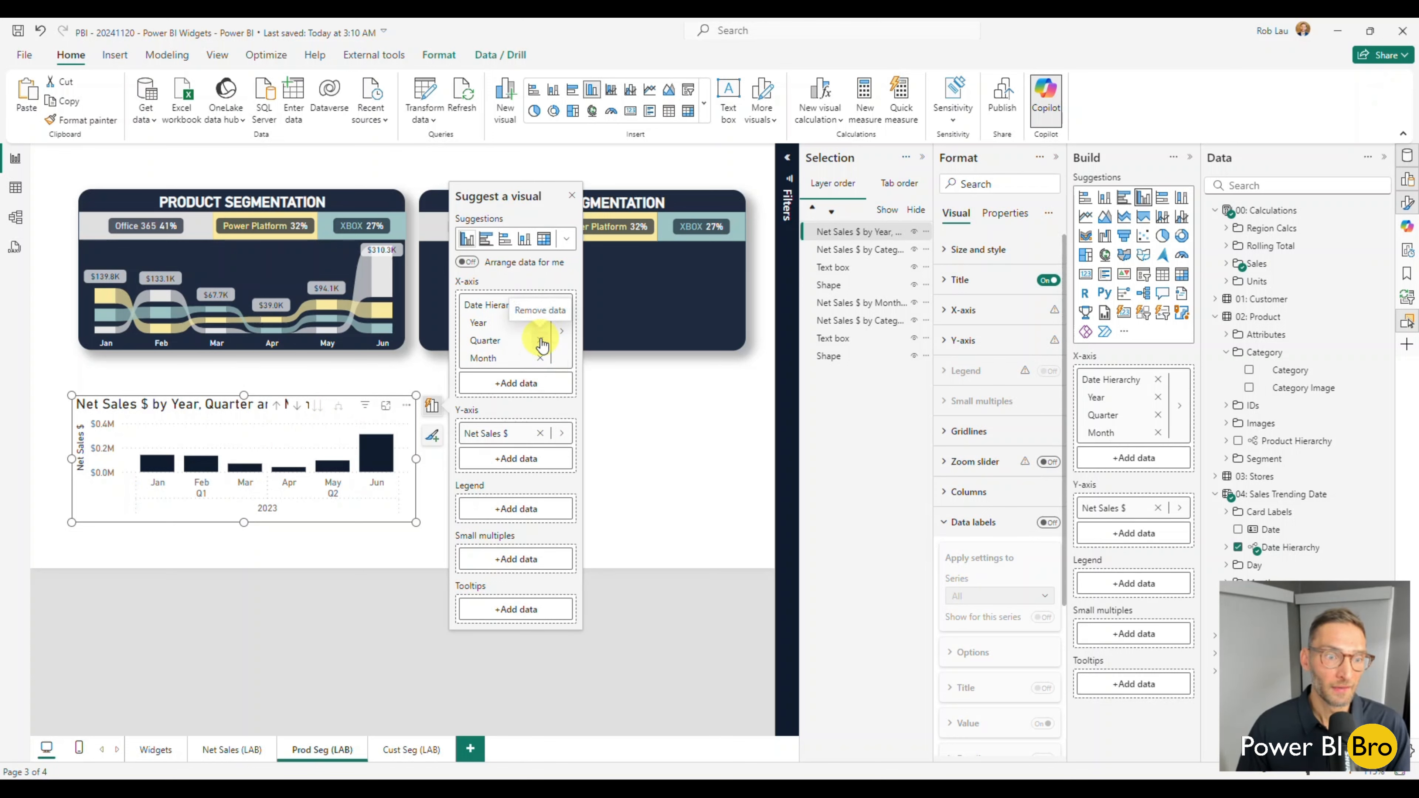
{"action": "left_click", "coordinate": [542, 344]}
{"action": "left_click", "coordinate": [540, 331]}
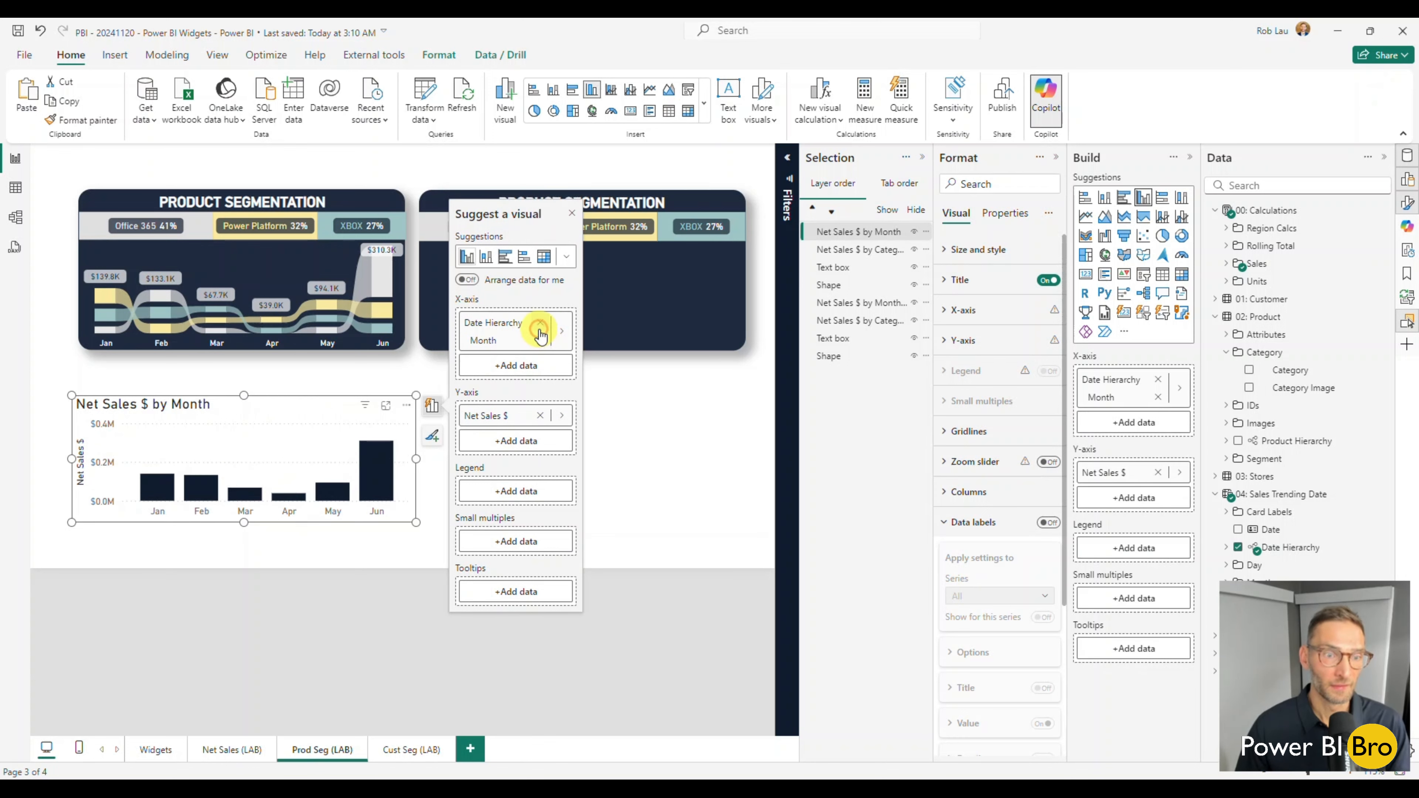
{"action": "left_click_drag", "start_coordinate": [253, 508], "coordinate": [575, 506]}
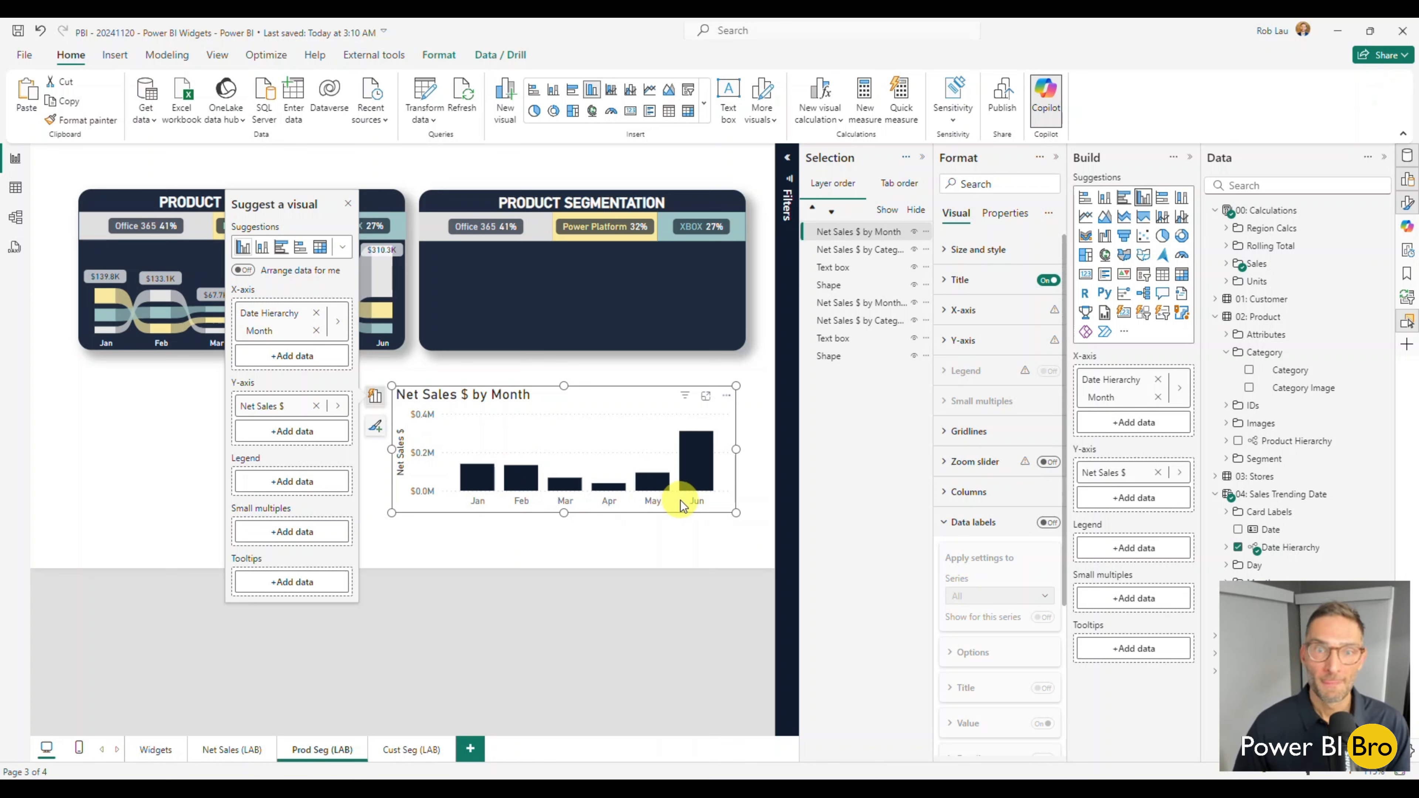
Try to copy the new stacked bar's formatting onto the monthly column chart with Format painter.
{"action": "left_click", "coordinate": [439, 257]}
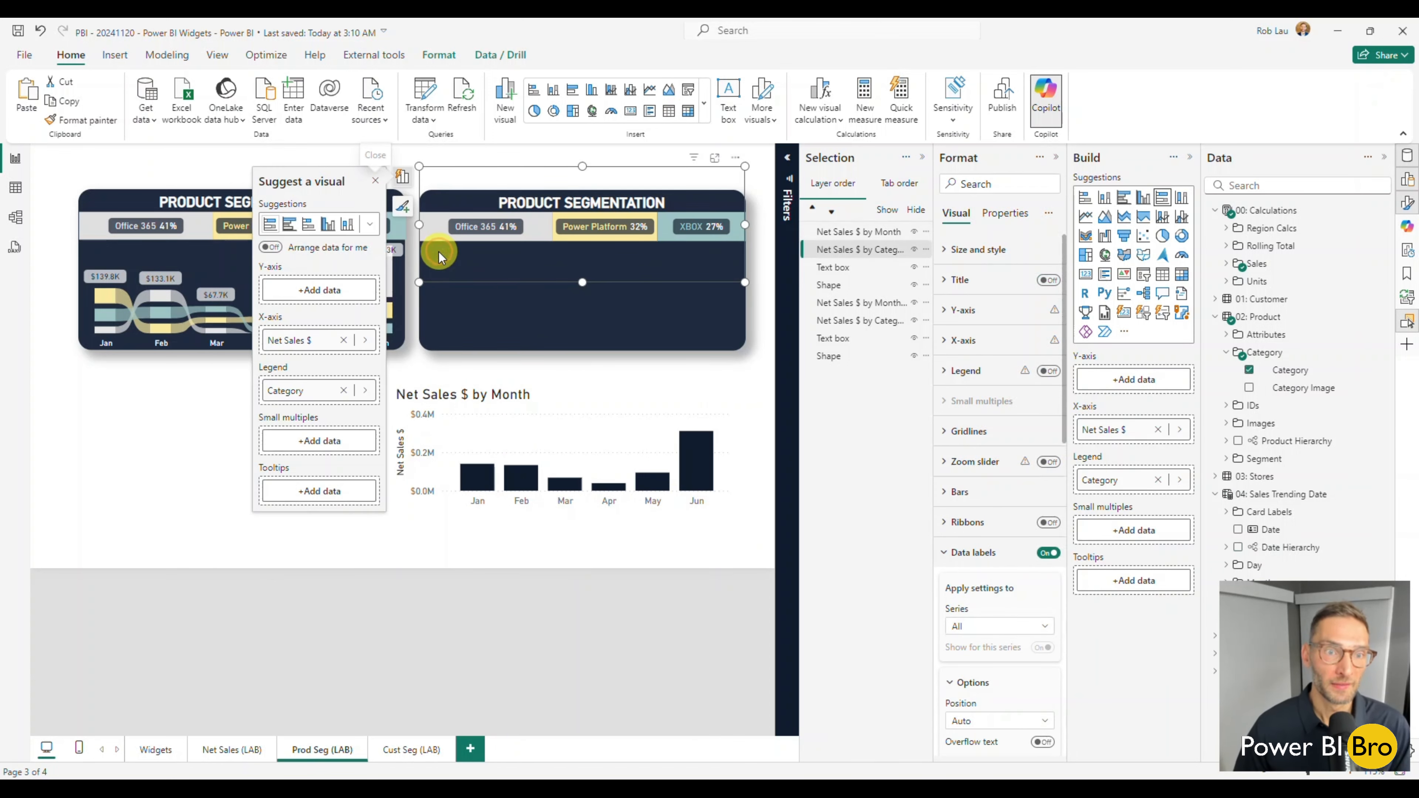
{"action": "left_click", "coordinate": [87, 120]}
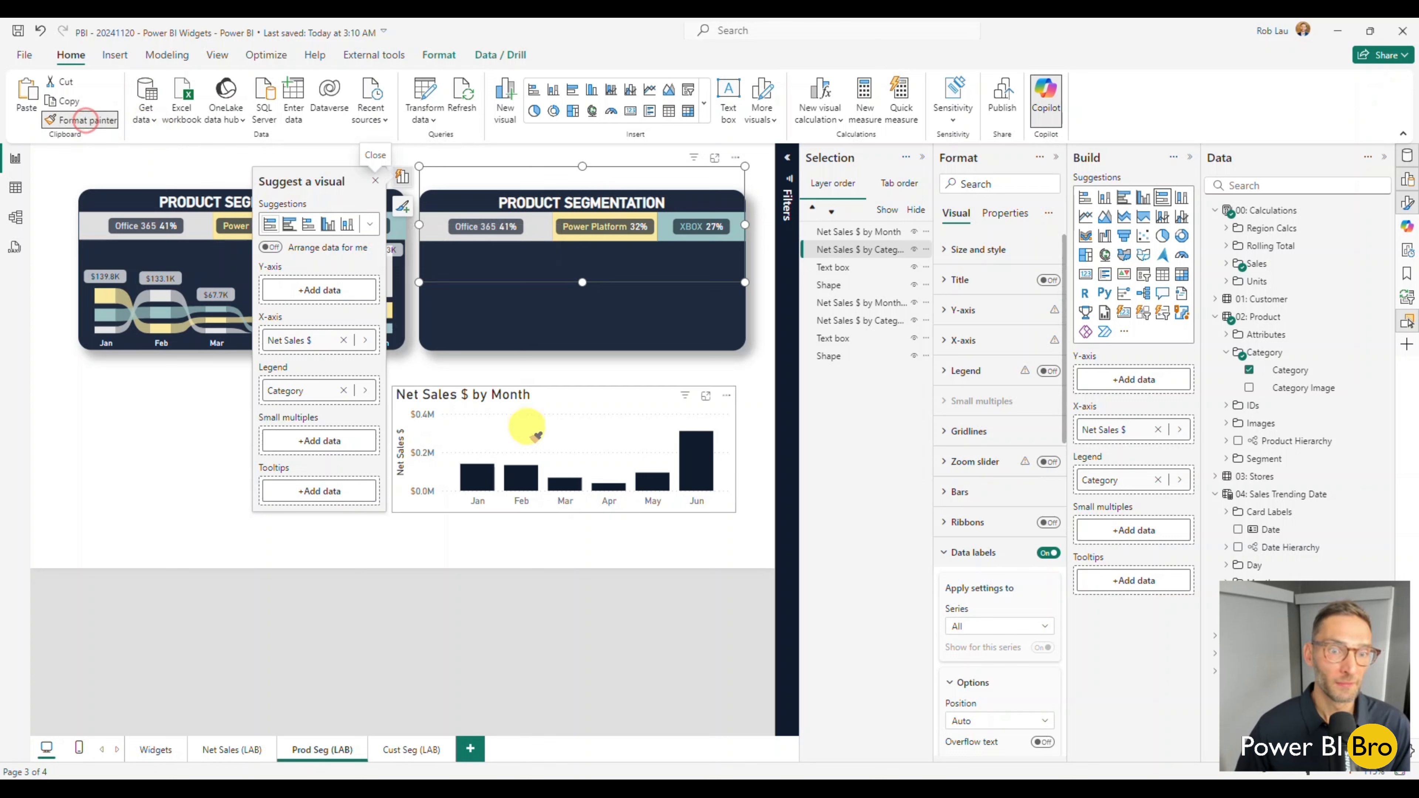
{"action": "left_click", "coordinate": [525, 428]}
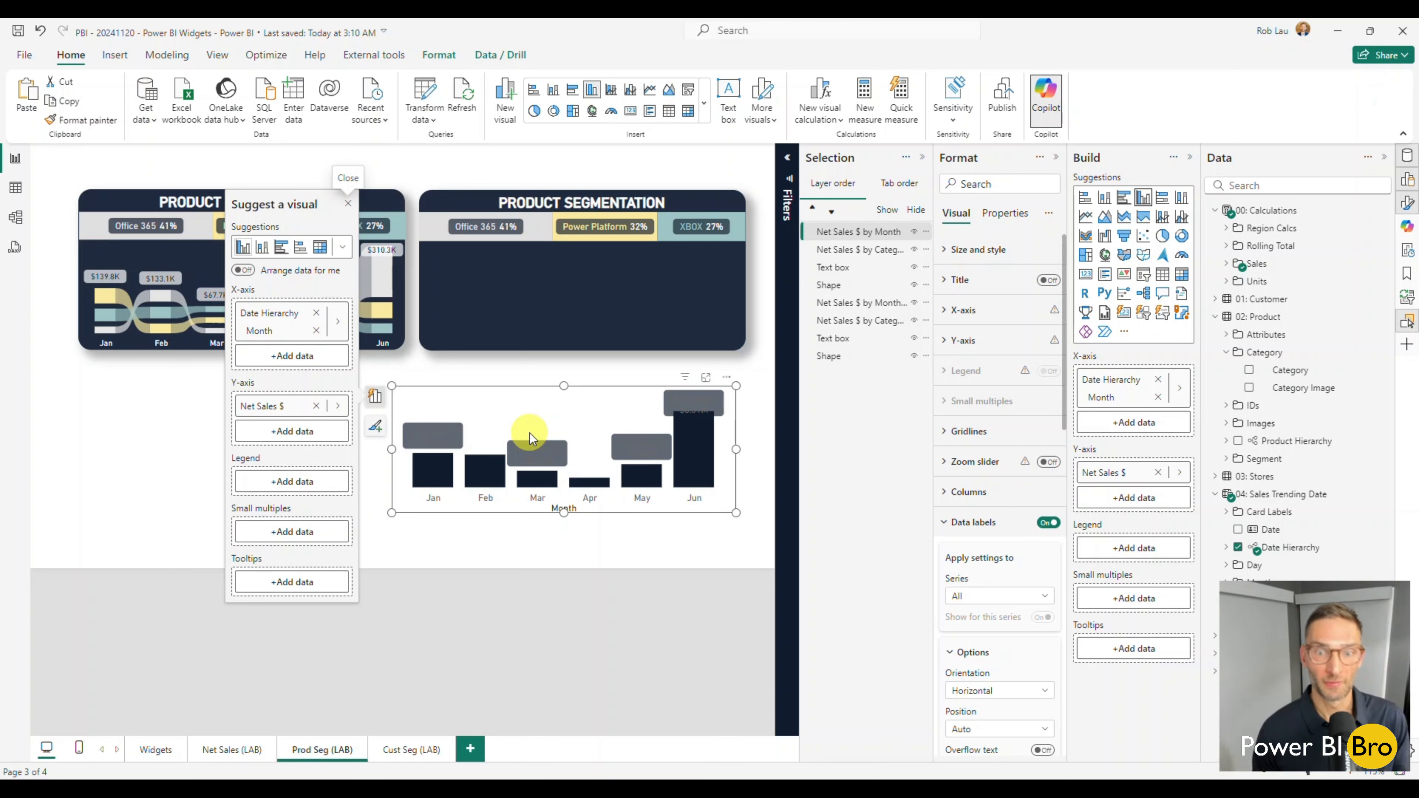
{"action": "left_click", "coordinate": [499, 551]}
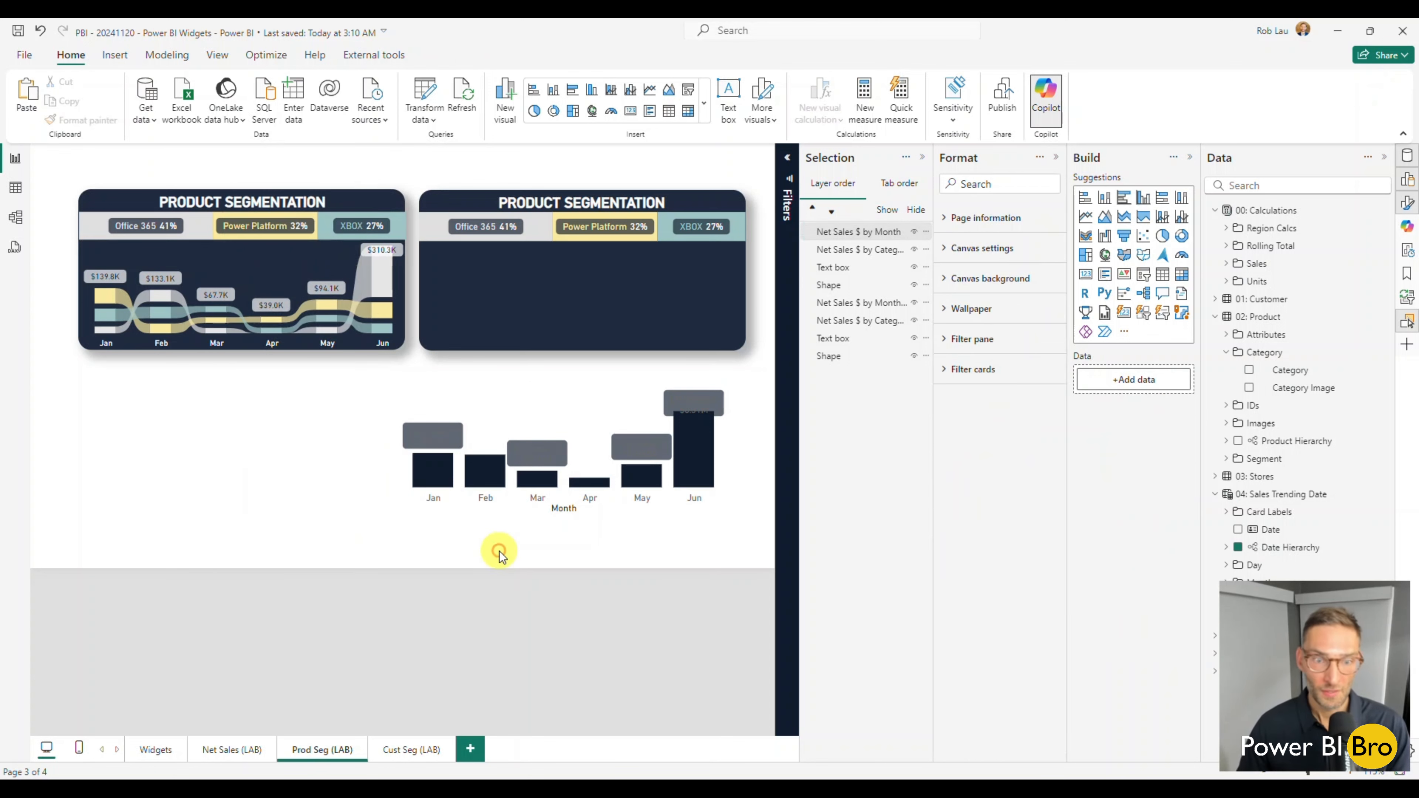
{"action": "key", "text": "ctrl+z"}
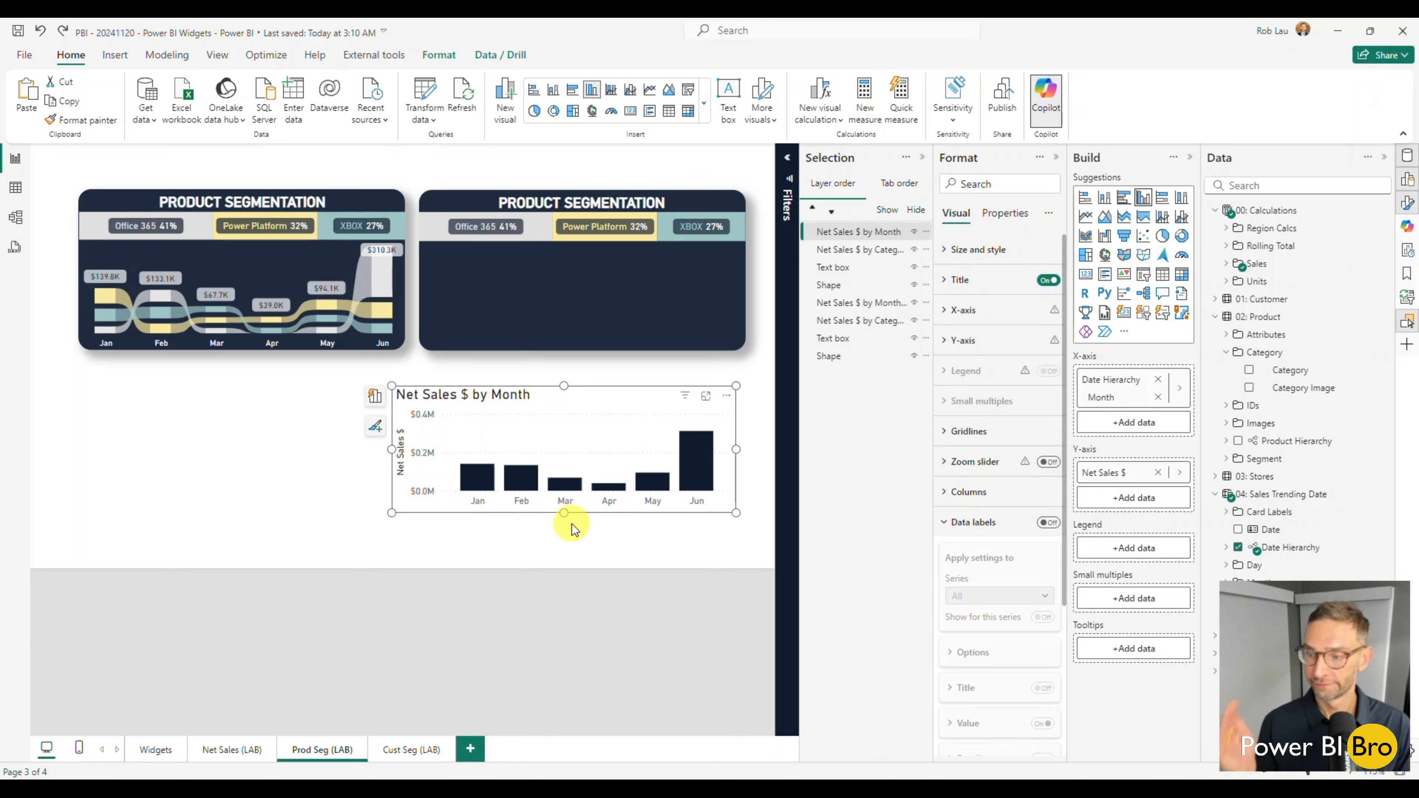
Turn off the monthly chart's title and background and move the chart up over the new widget's lower edge.
{"action": "left_click", "coordinate": [1048, 282]}
{"action": "left_click_drag", "start_coordinate": [618, 405], "coordinate": [637, 322]}
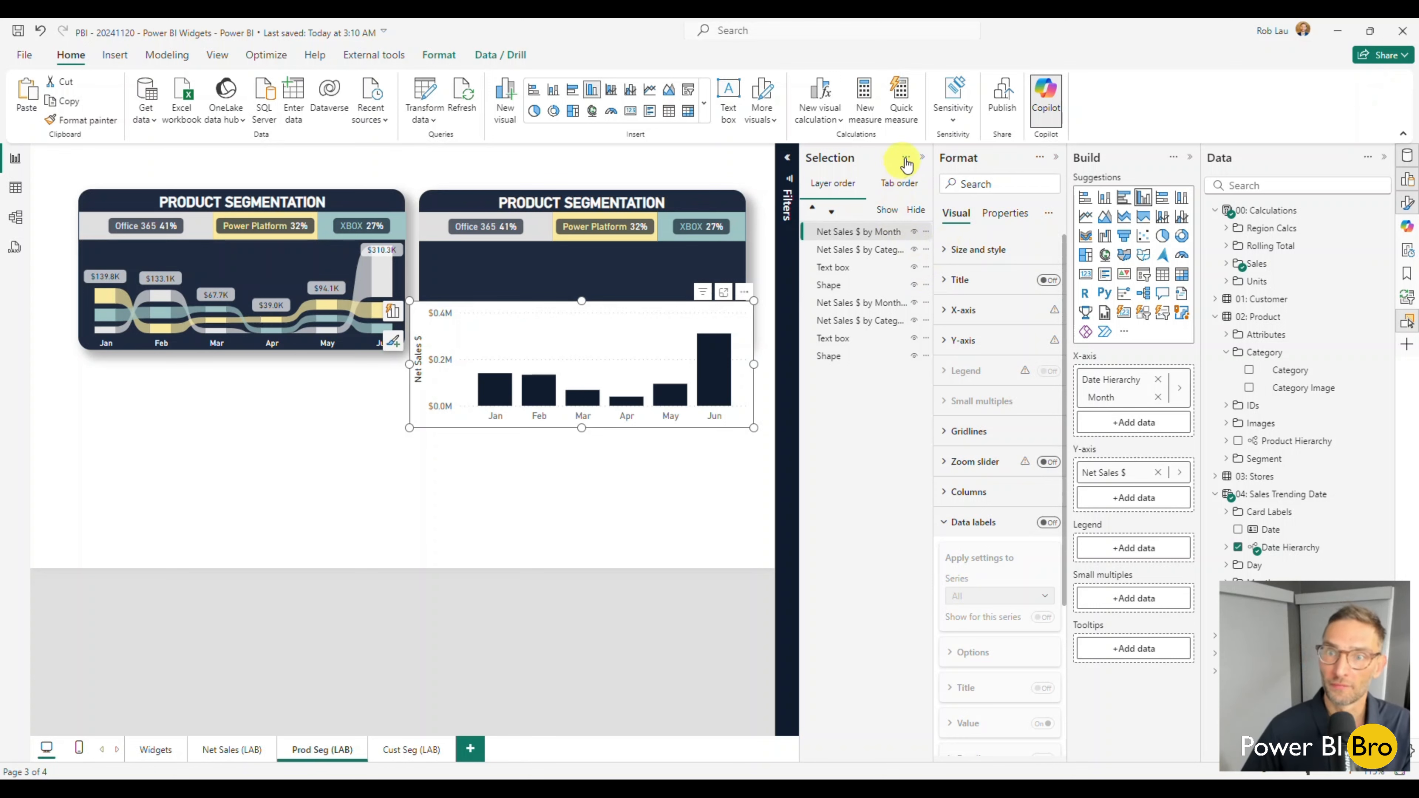
{"action": "left_click", "coordinate": [922, 158]}
{"action": "left_click", "coordinate": [971, 252]}
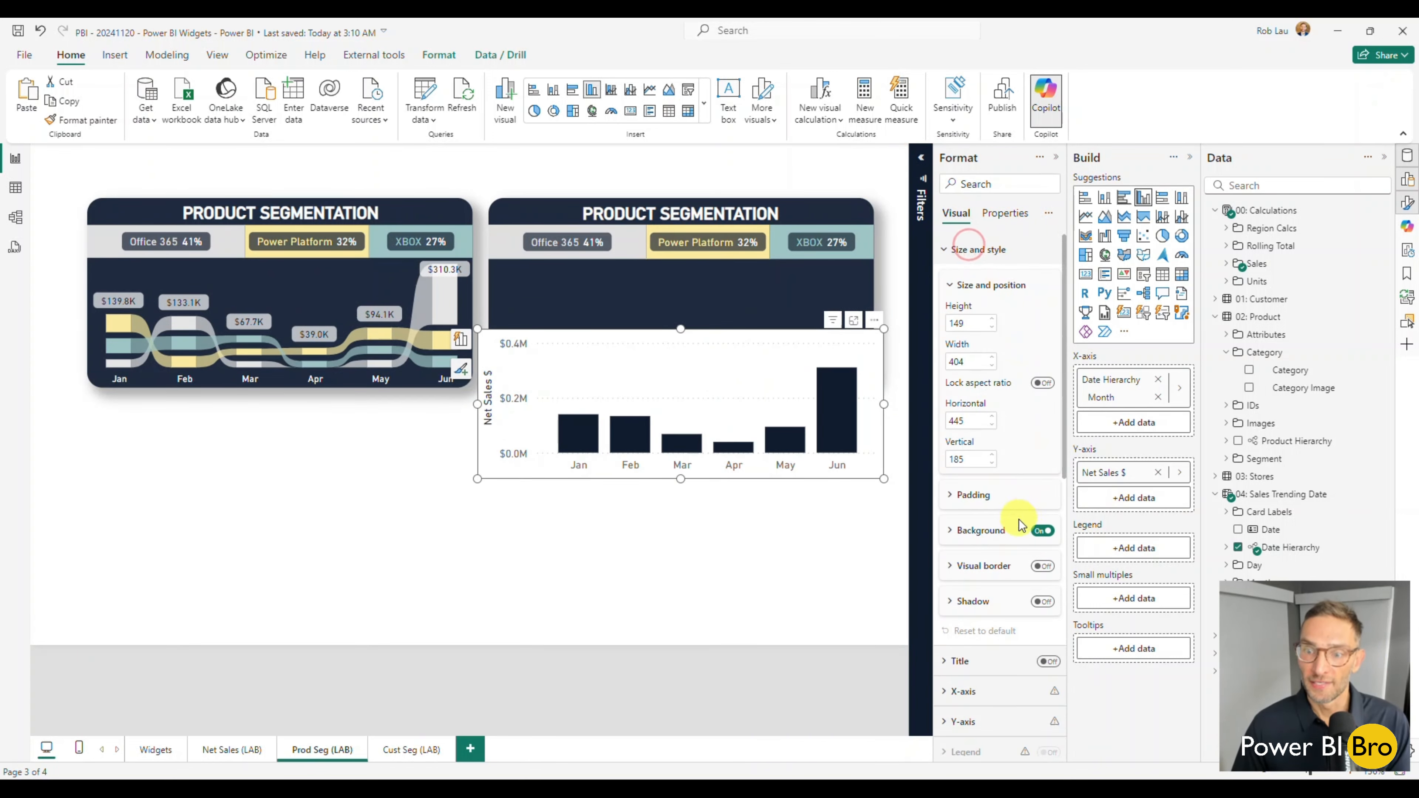
{"action": "left_click", "coordinate": [1038, 531]}
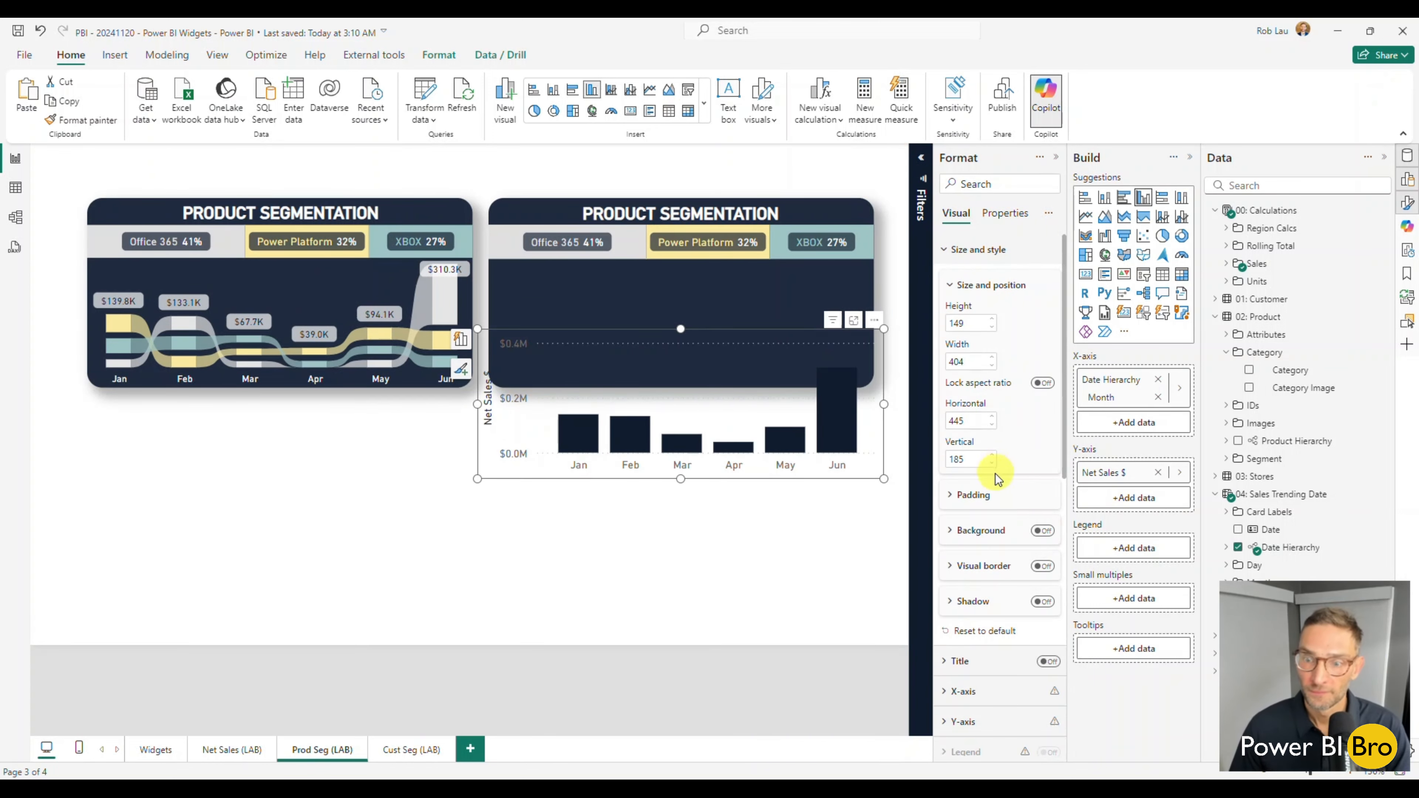
Turn off the y-axis values and y-axis title of the monthly column chart.
{"action": "scroll", "coordinate": [985, 559], "scroll_direction": "down", "scroll_amount": 3}
{"action": "left_click", "coordinate": [973, 547]}
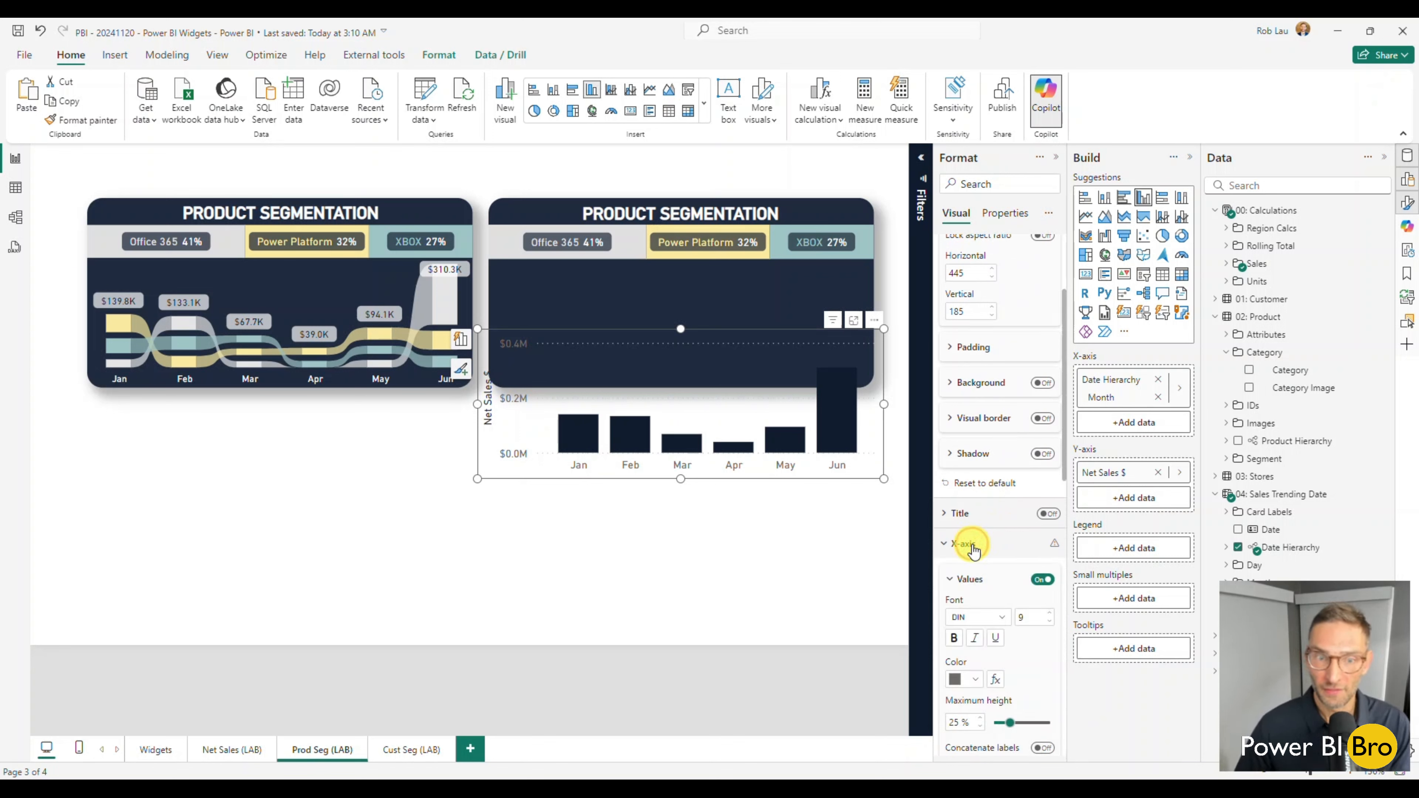
{"action": "scroll", "coordinate": [960, 520], "scroll_direction": "down", "scroll_amount": 2}
{"action": "left_click", "coordinate": [955, 455]}
{"action": "left_click", "coordinate": [960, 499]}
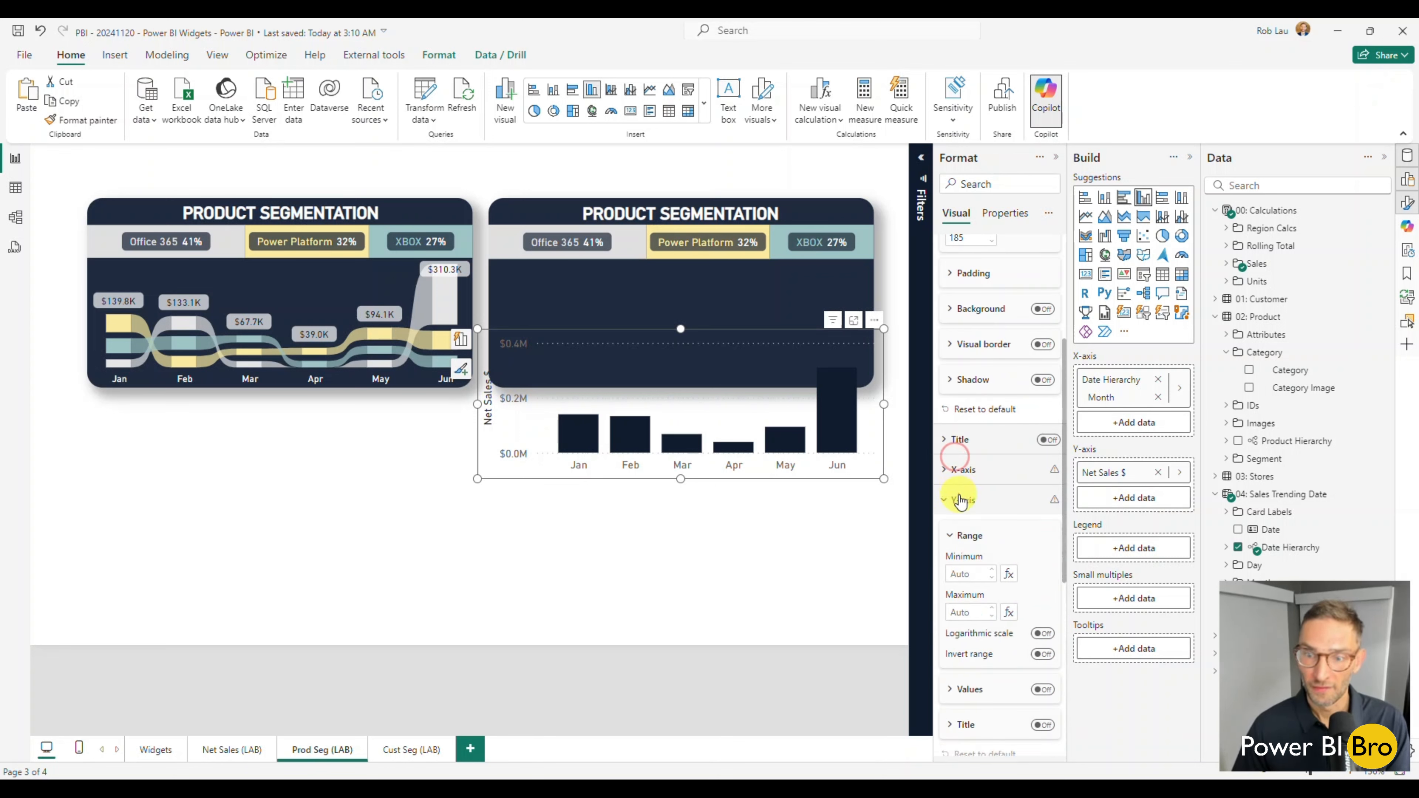
{"action": "scroll", "coordinate": [1006, 571], "scroll_direction": "down", "scroll_amount": 2}
{"action": "left_click", "coordinate": [1043, 615]}
{"action": "left_click", "coordinate": [1043, 650]}
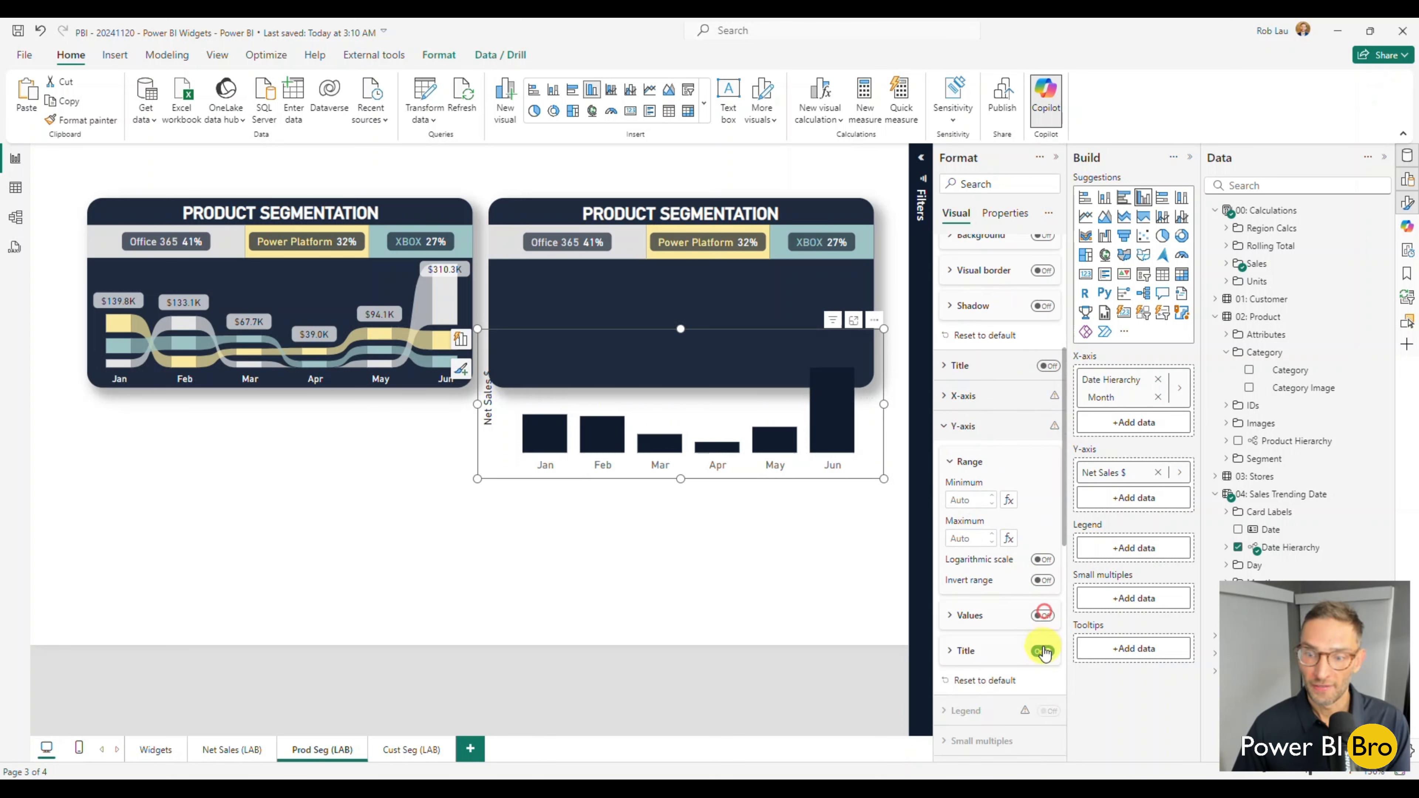
{"action": "left_click", "coordinate": [1043, 651]}
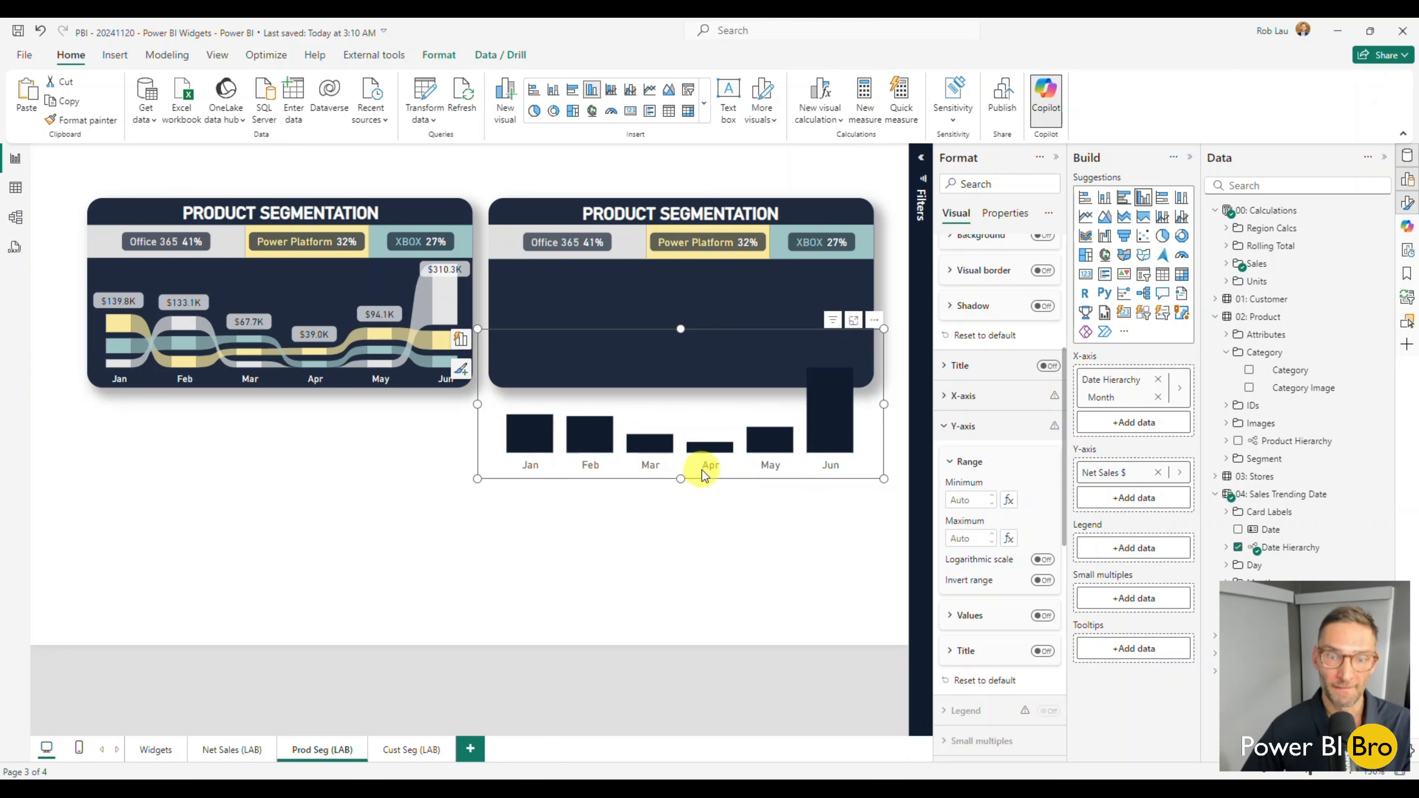
Set the chart's x-axis labels to white at font size 8 and position the chart inside the new widget's dark area.
{"action": "left_click_drag", "start_coordinate": [702, 470], "coordinate": [703, 419]}
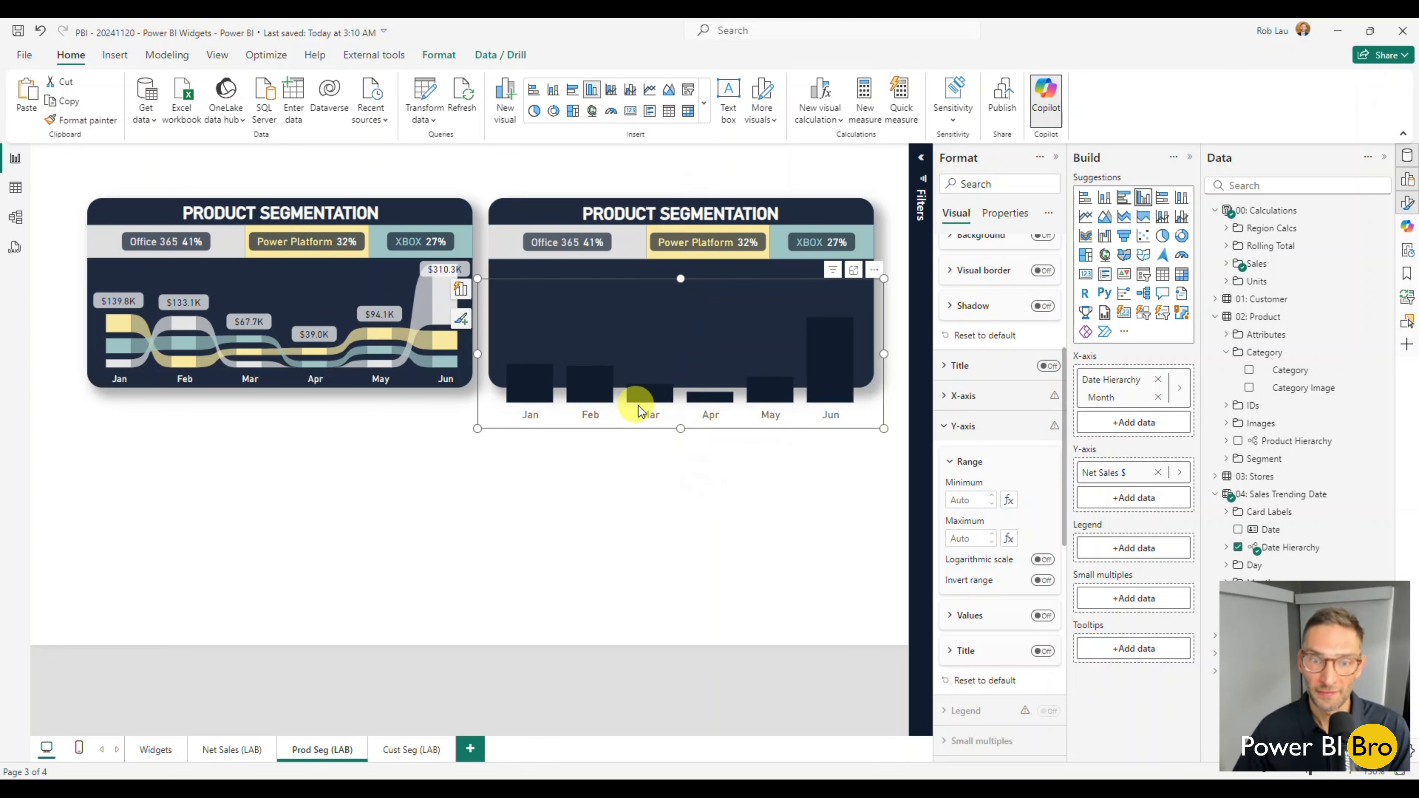
{"action": "left_click", "coordinate": [983, 398]}
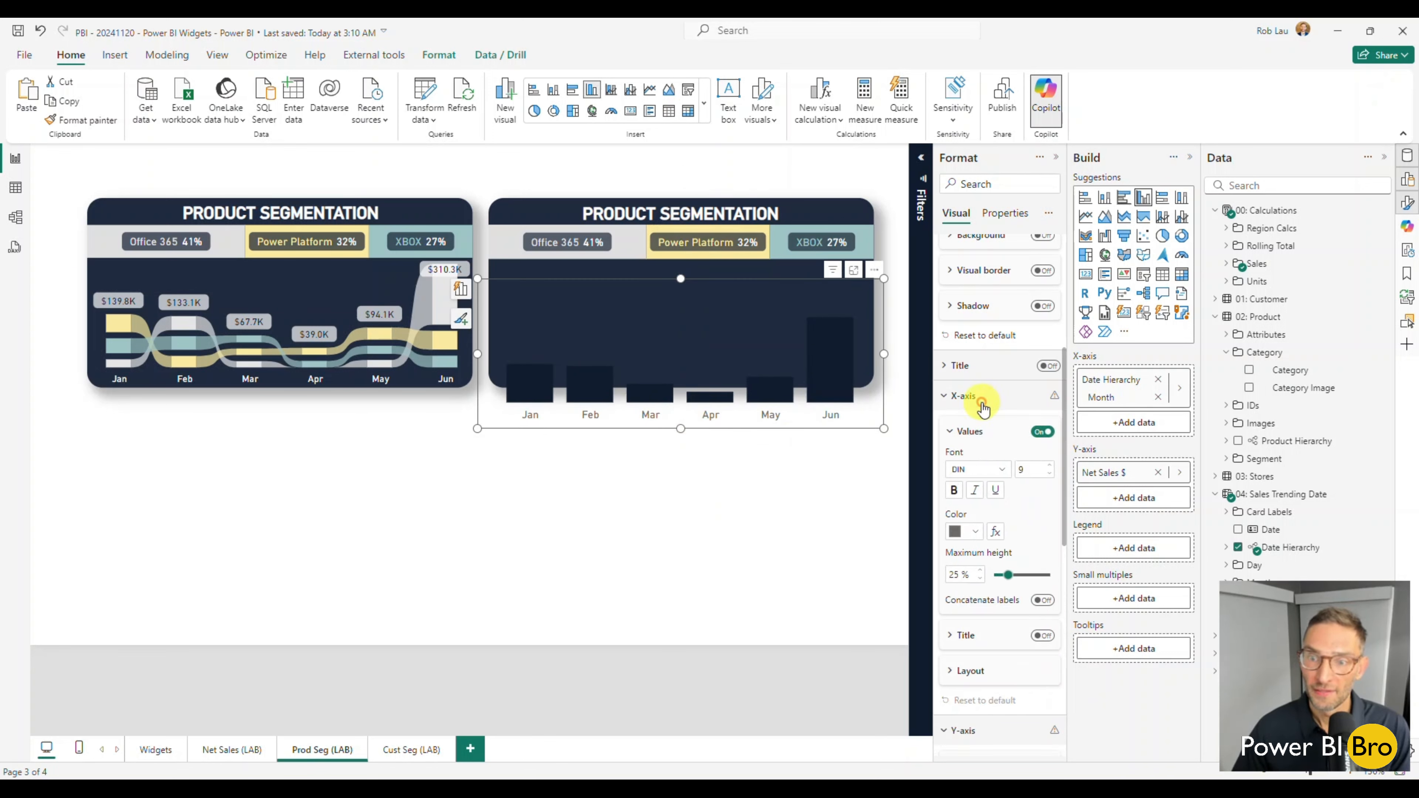
{"action": "left_click", "coordinate": [987, 533]}
{"action": "left_click", "coordinate": [962, 294]}
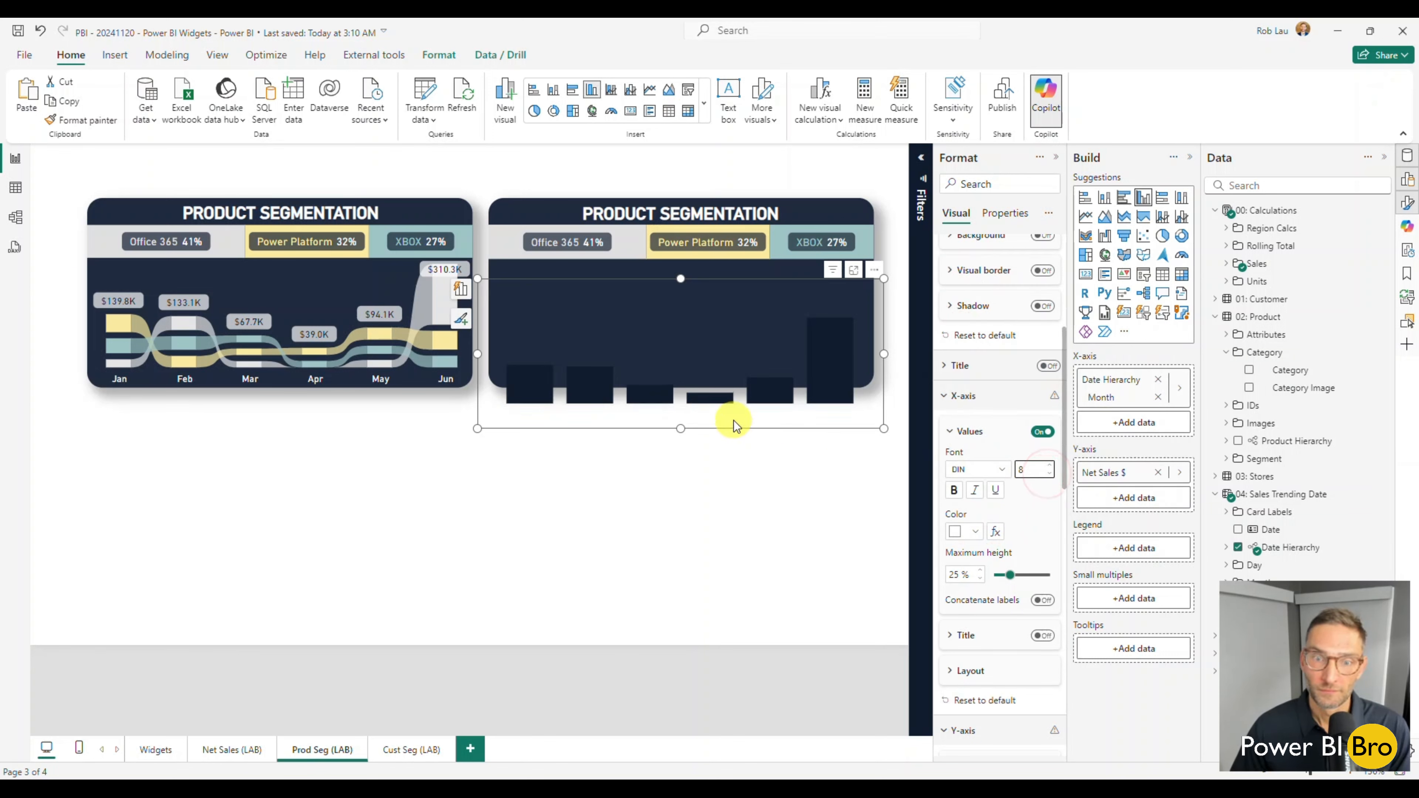
{"action": "left_click_drag", "start_coordinate": [735, 420], "coordinate": [731, 385]}
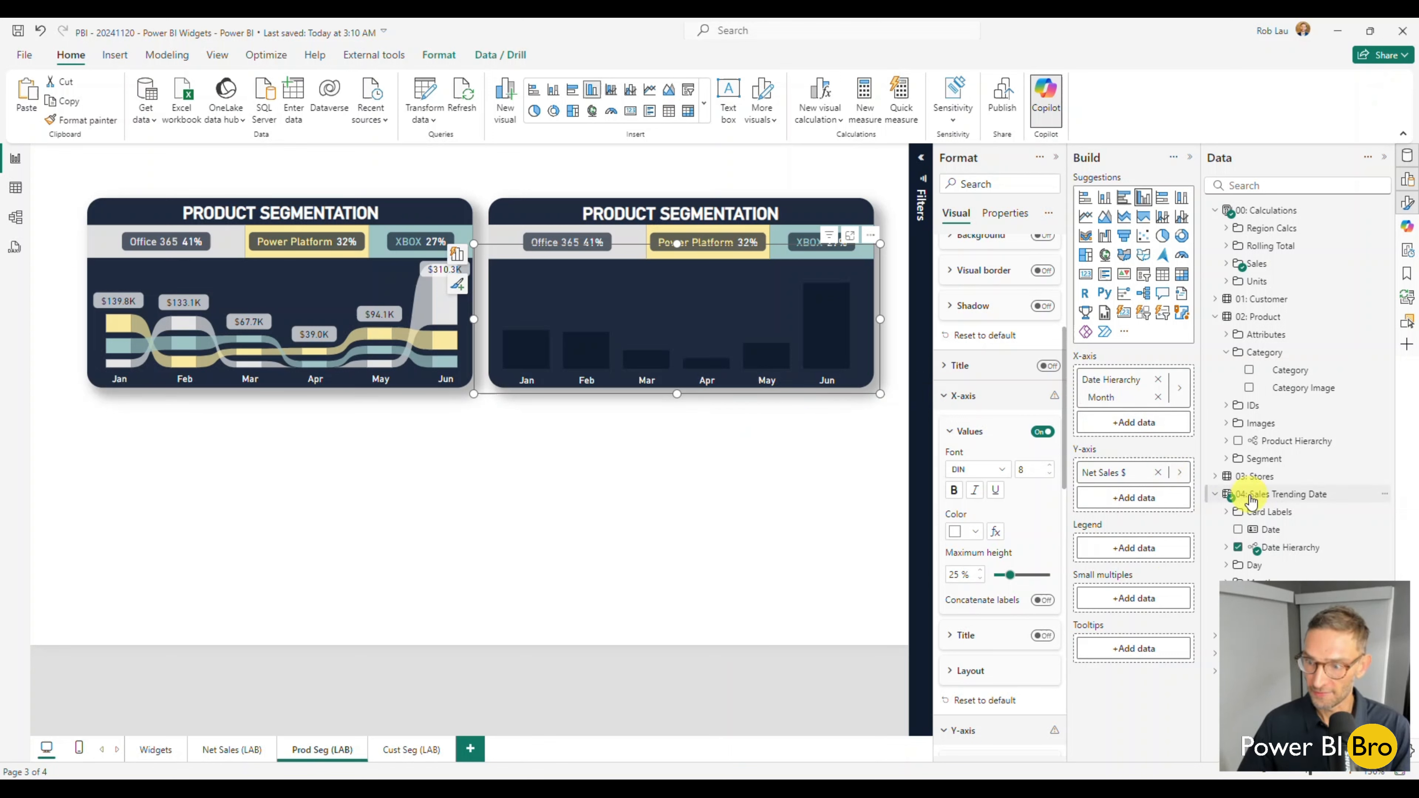
Add Category as the monthly chart's legend field and change the visual to a stacked column chart.
{"action": "left_click_drag", "start_coordinate": [1291, 370], "coordinate": [1140, 545]}
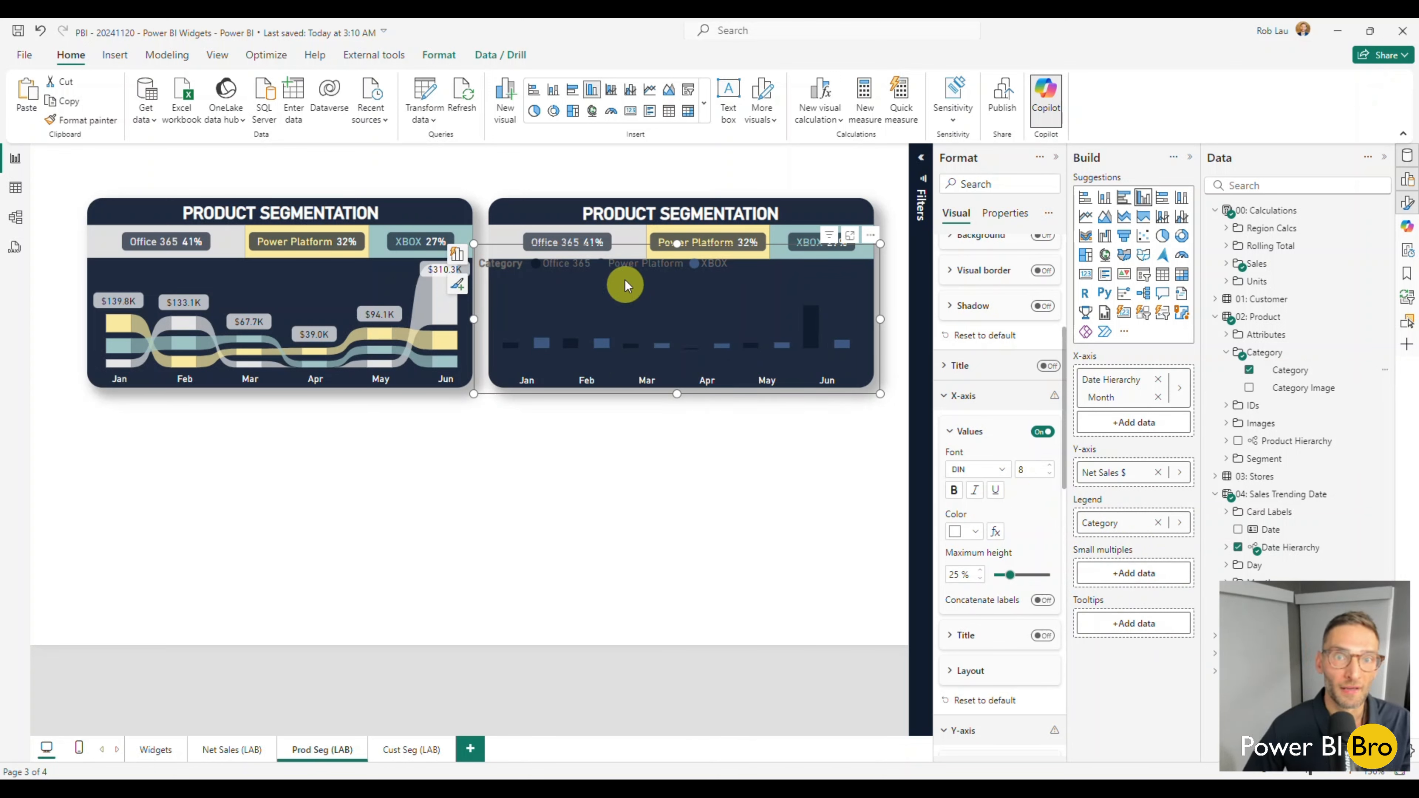
{"action": "left_click", "coordinate": [553, 93]}
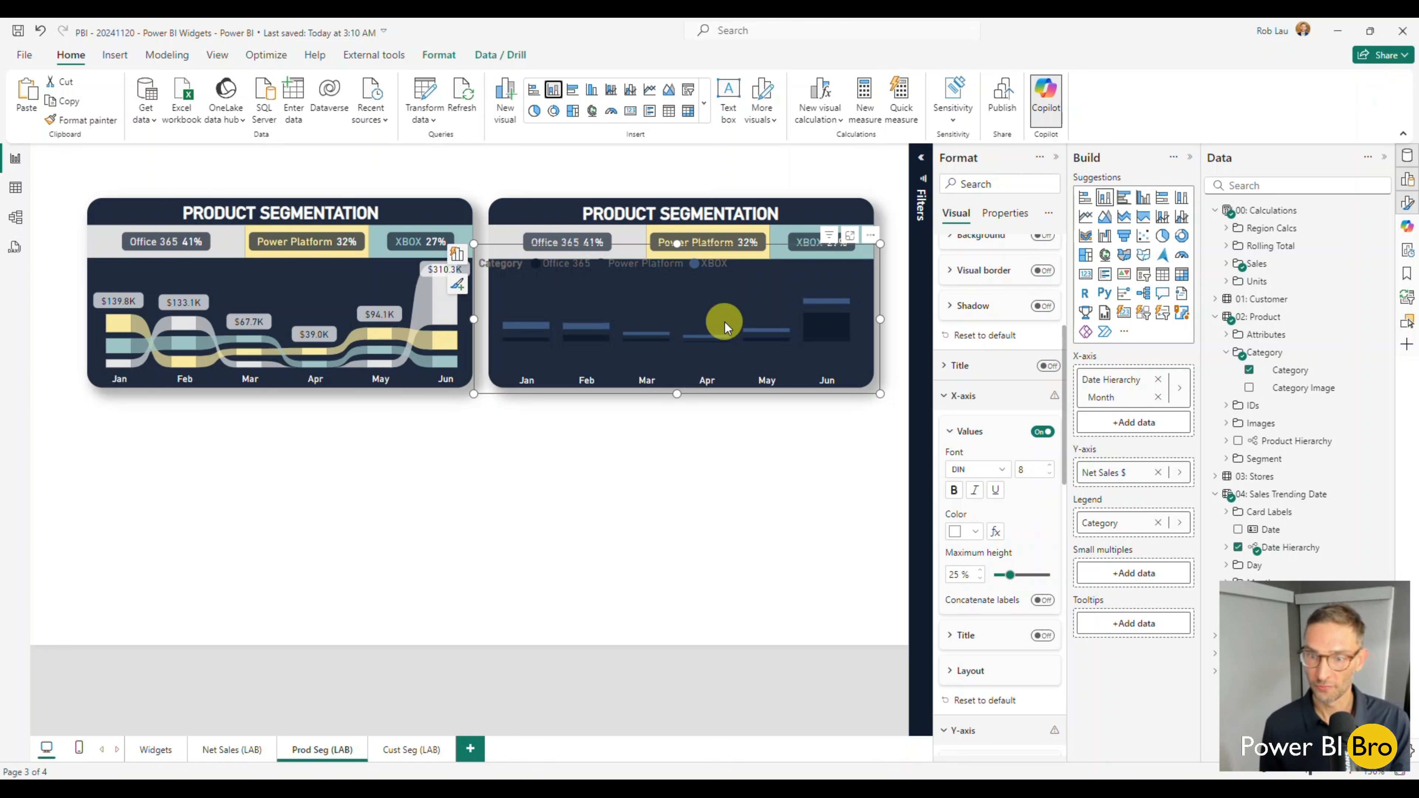
Turn off the legend of the monthly stacked column chart.
{"action": "scroll", "coordinate": [992, 400], "scroll_direction": "up", "scroll_amount": 3}
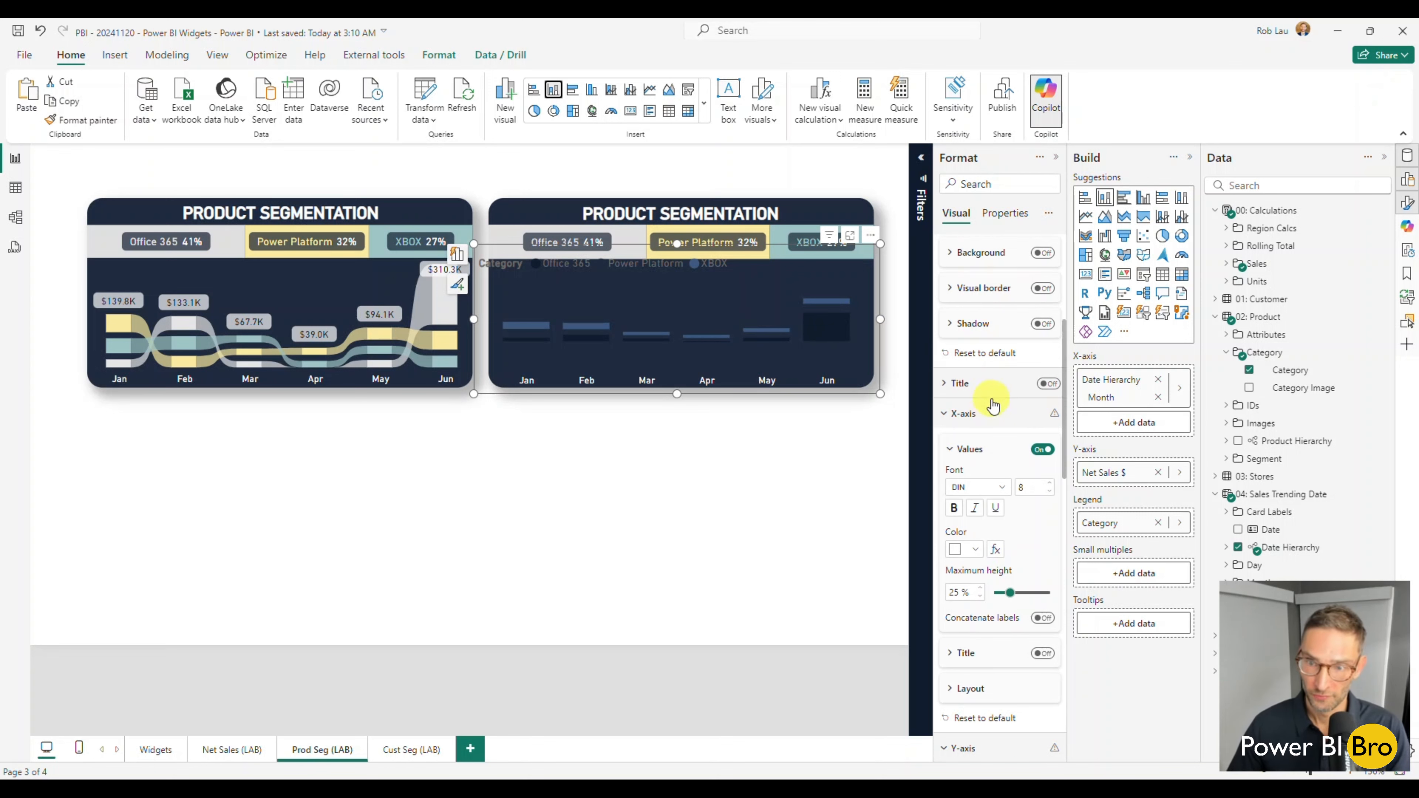
{"action": "scroll", "coordinate": [992, 392], "scroll_direction": "up", "scroll_amount": 2}
{"action": "left_click", "coordinate": [955, 249]}
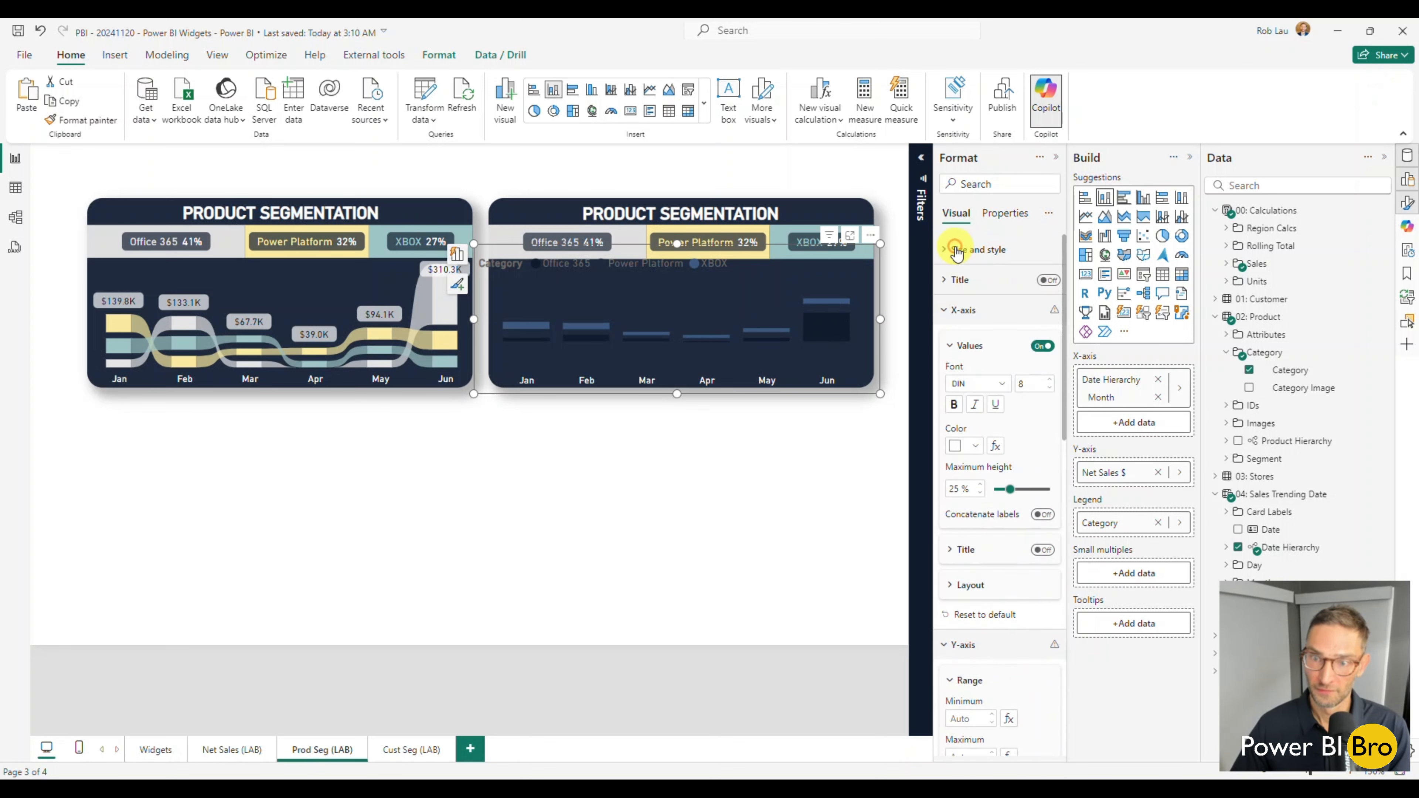
{"action": "left_click", "coordinate": [956, 316]}
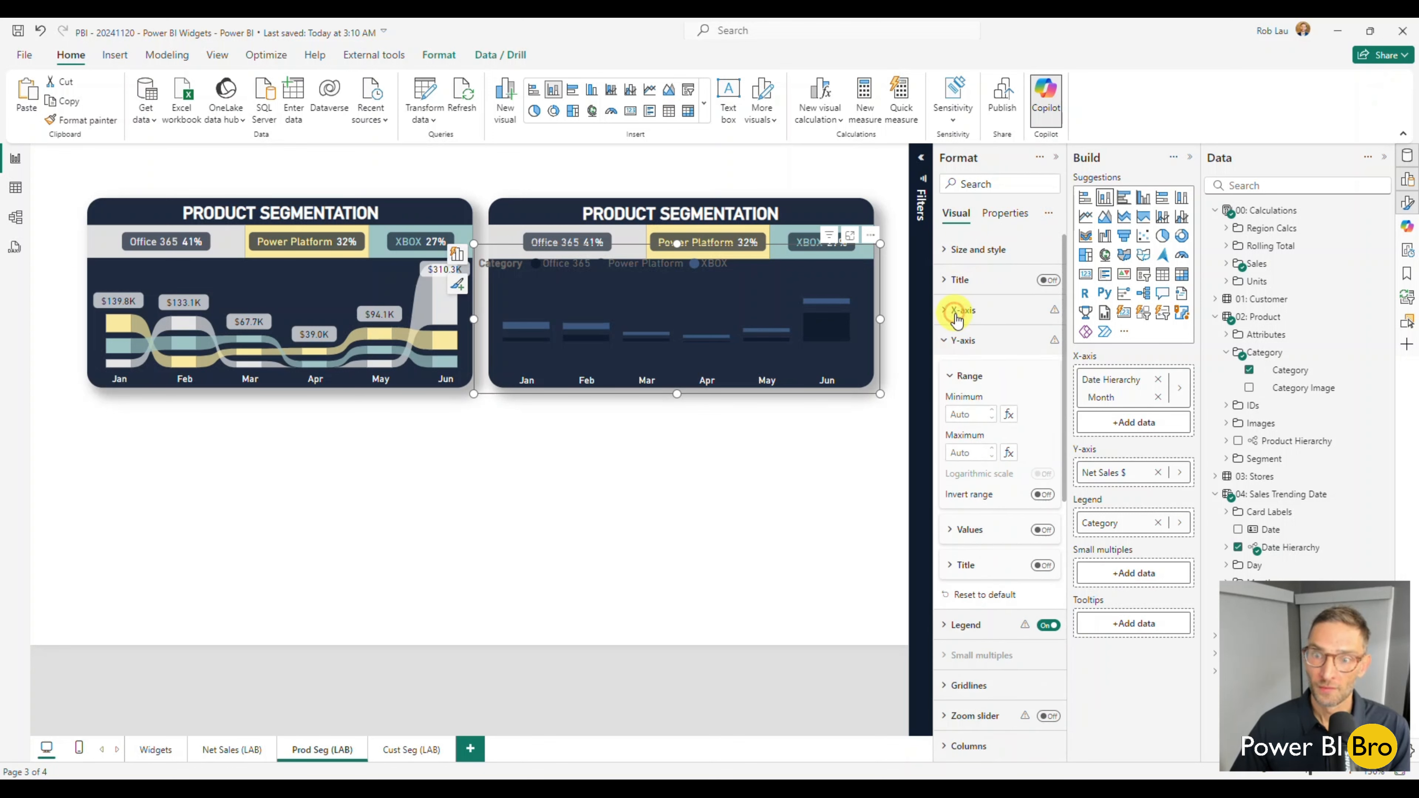
{"action": "left_click", "coordinate": [956, 340]}
{"action": "left_click", "coordinate": [1047, 371]}
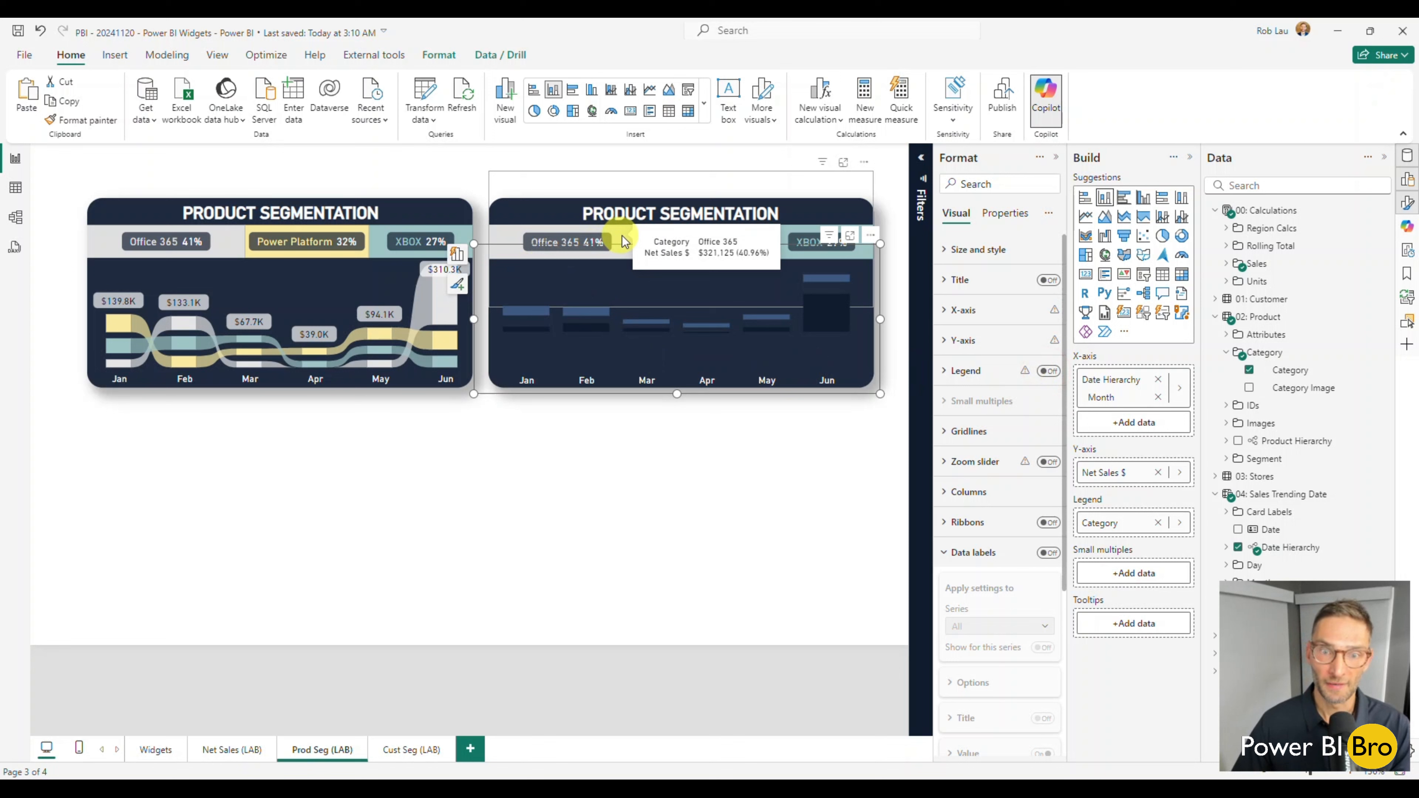
Set the XBOX series columns to the lightest teal theme color.
{"action": "mouse_move", "coordinate": [777, 339]}
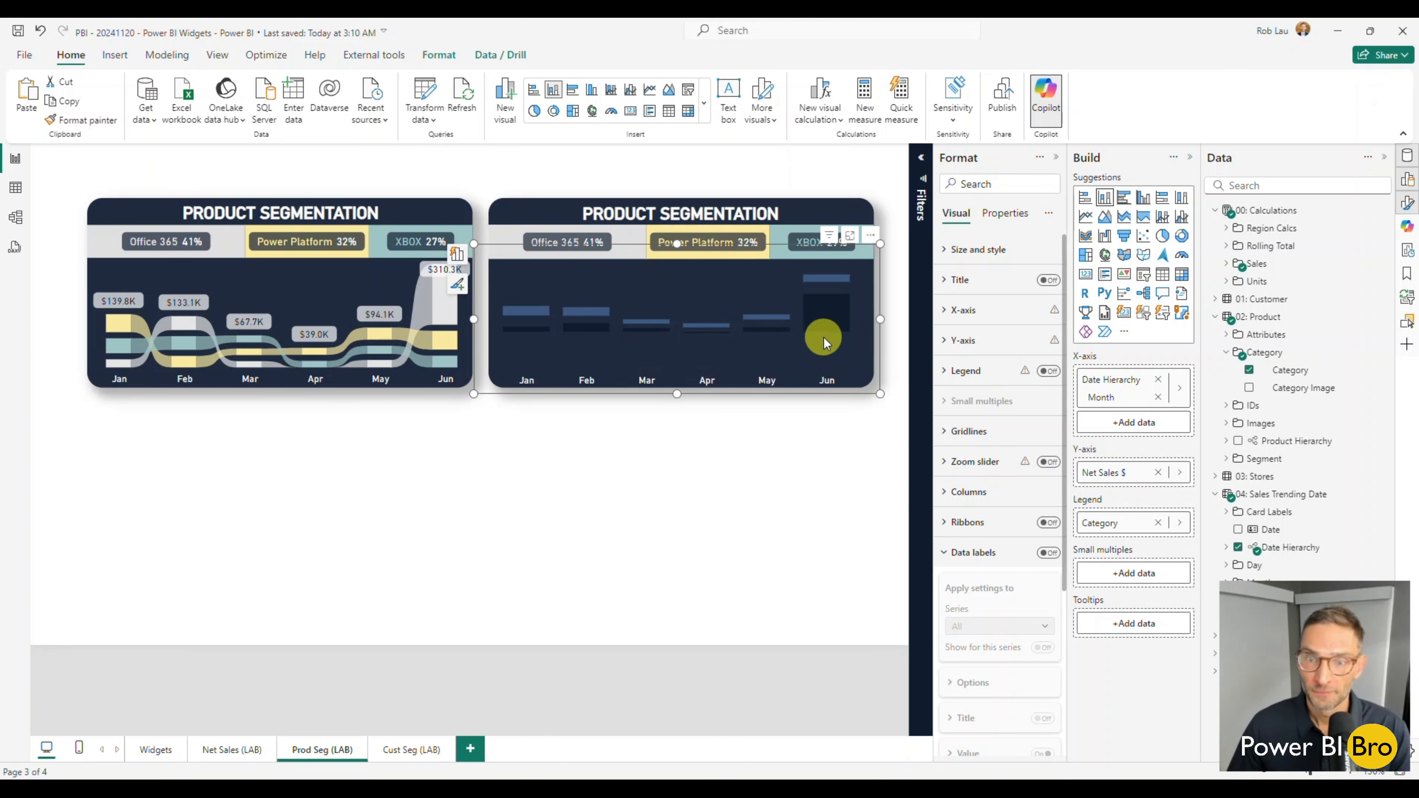
{"action": "left_click", "coordinate": [945, 552]}
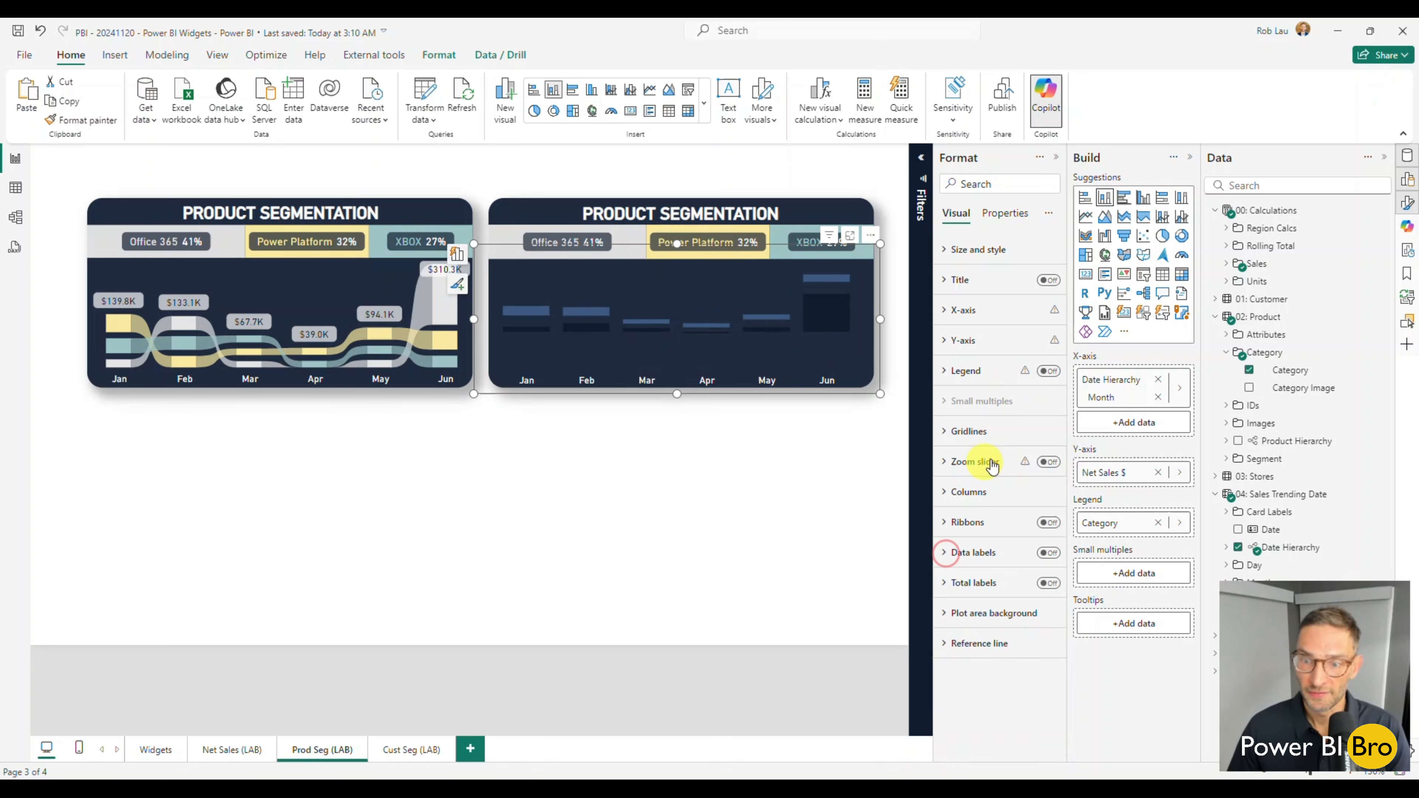
{"action": "left_click", "coordinate": [944, 493]}
{"action": "scroll", "coordinate": [982, 482], "scroll_direction": "down", "scroll_amount": 3}
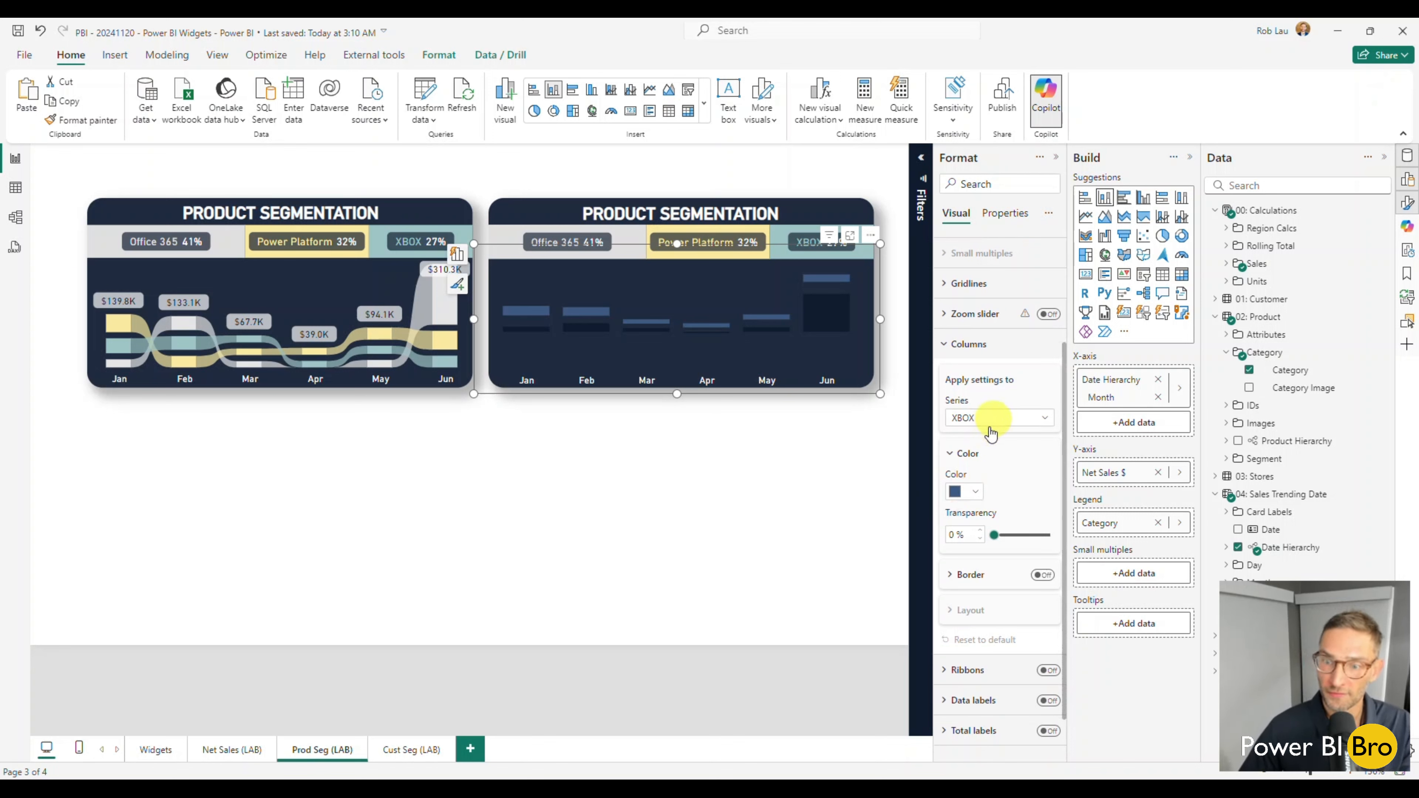
{"action": "left_click", "coordinate": [980, 495]}
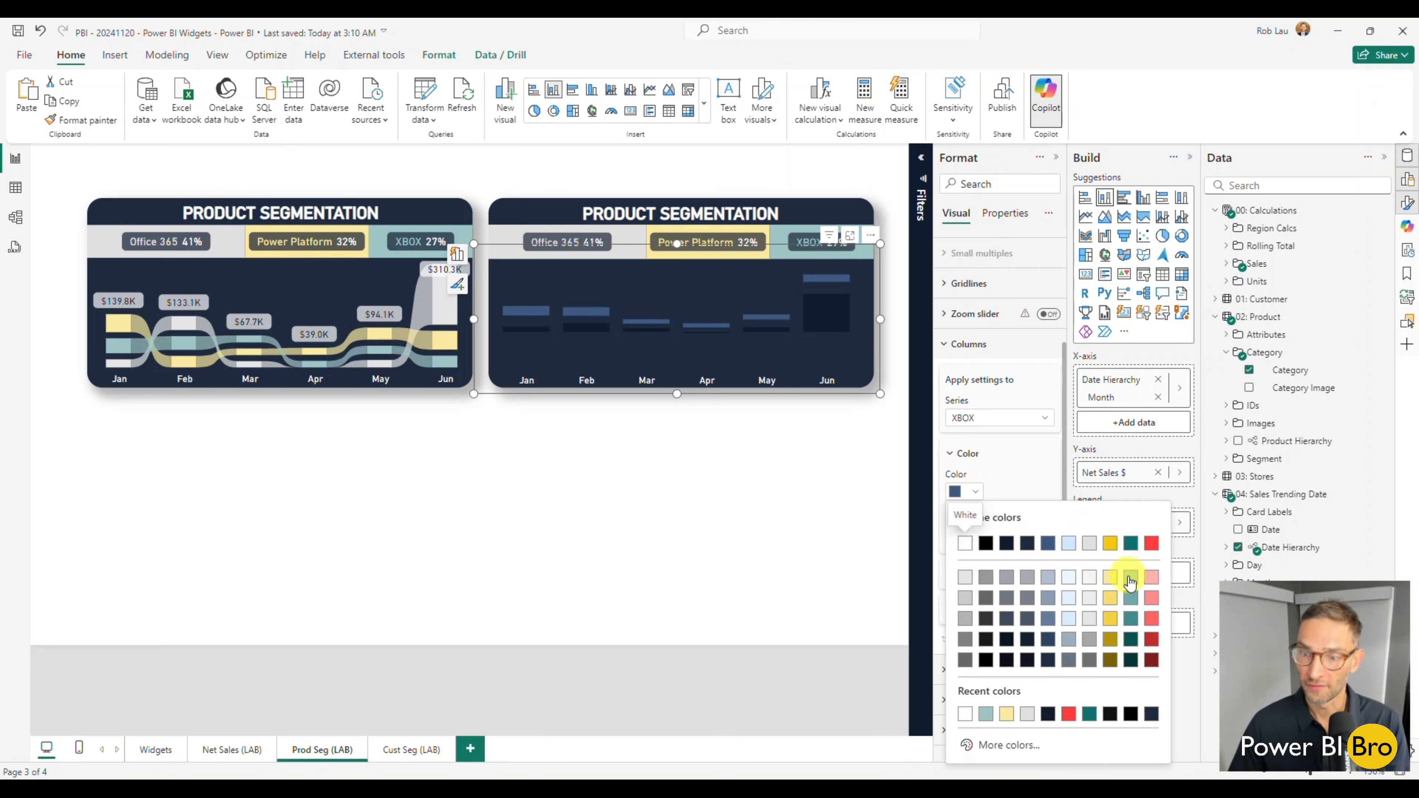
{"action": "left_click", "coordinate": [1128, 573]}
Set the Power Platform series columns to the lightest yellow theme color.
{"action": "left_click", "coordinate": [998, 418]}
{"action": "left_click", "coordinate": [992, 455]}
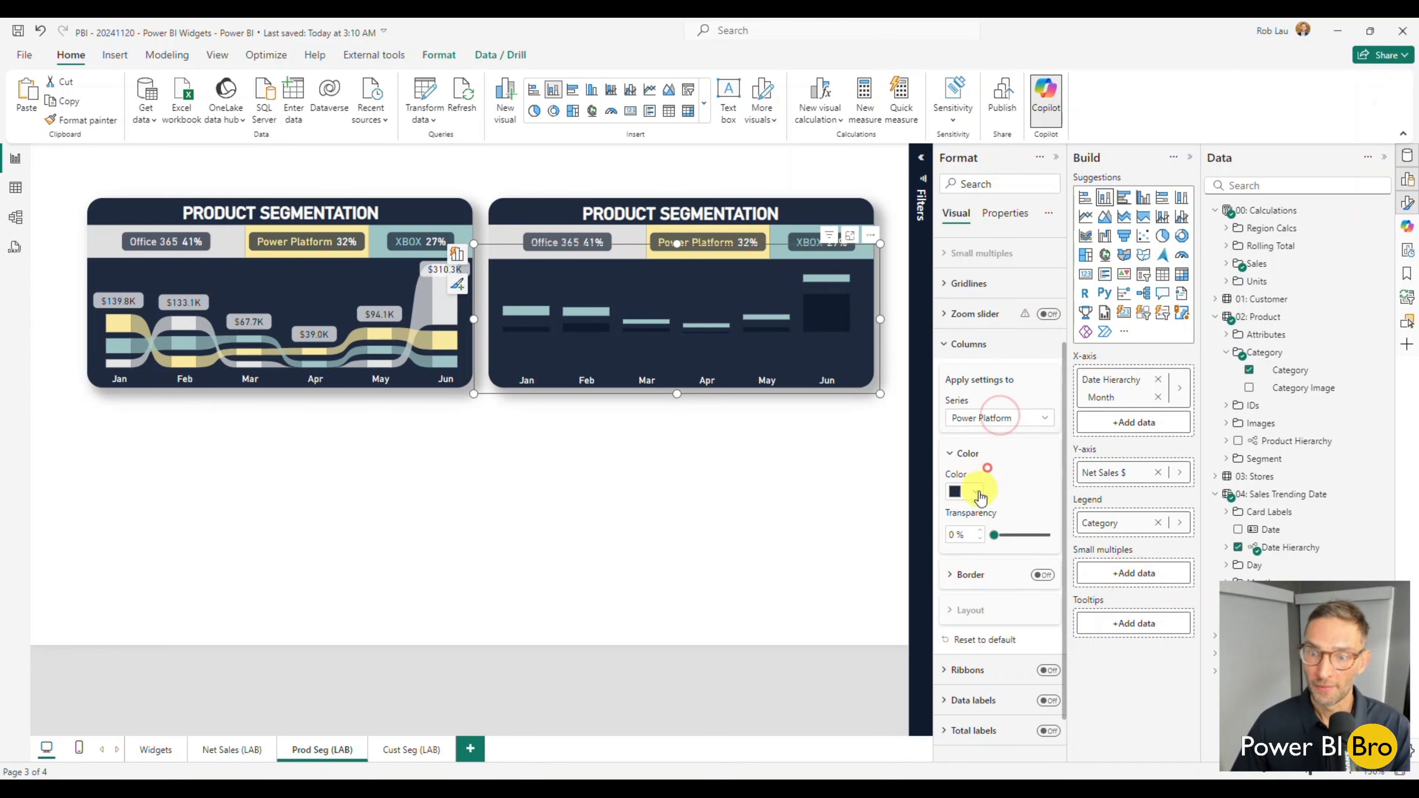
{"action": "left_click", "coordinate": [977, 493]}
{"action": "left_click", "coordinate": [1110, 577]}
Set the Office 365 series columns to the light gray theme color and dismiss the report format notice.
{"action": "left_click", "coordinate": [993, 417]}
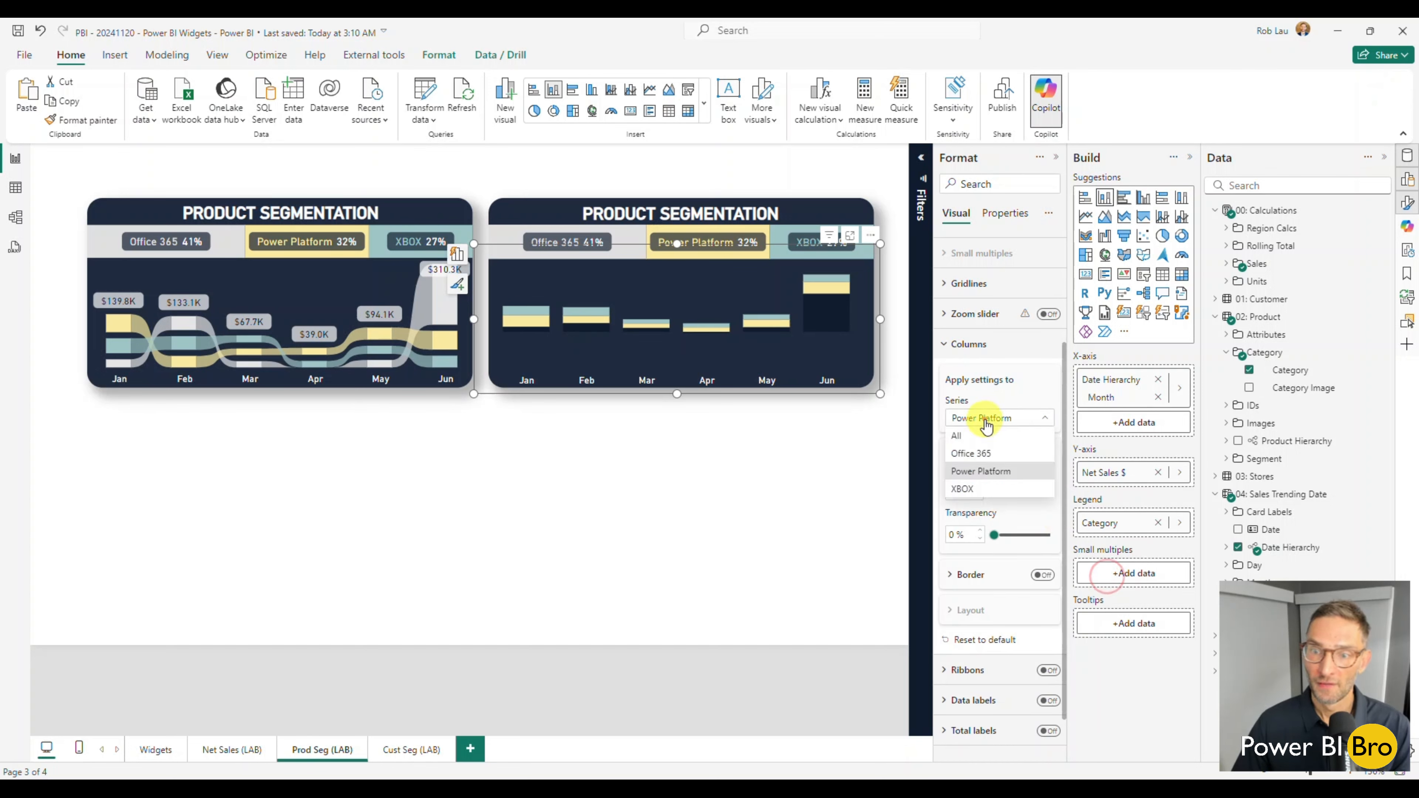
{"action": "left_click", "coordinate": [987, 454]}
{"action": "left_click", "coordinate": [976, 492]}
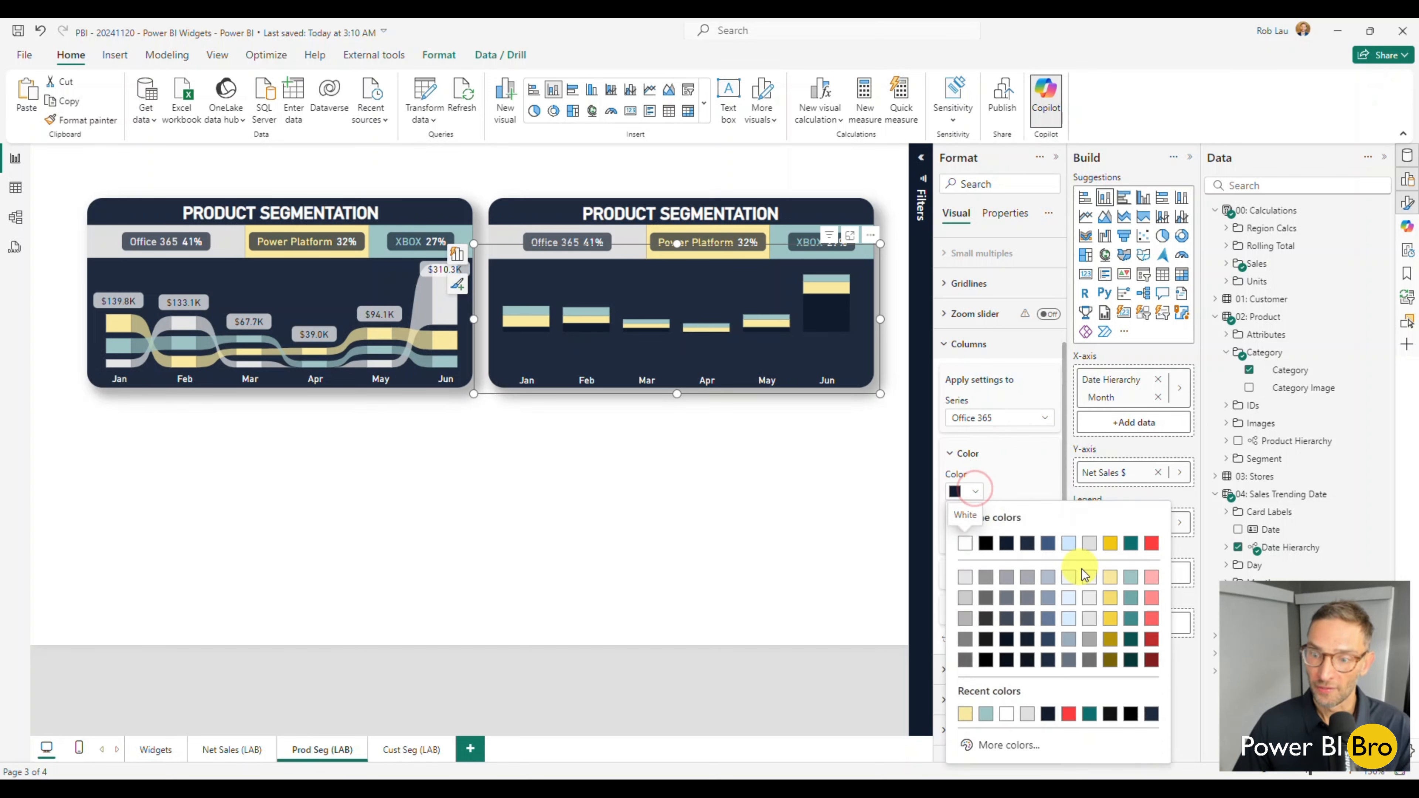
{"action": "left_click", "coordinate": [1090, 545]}
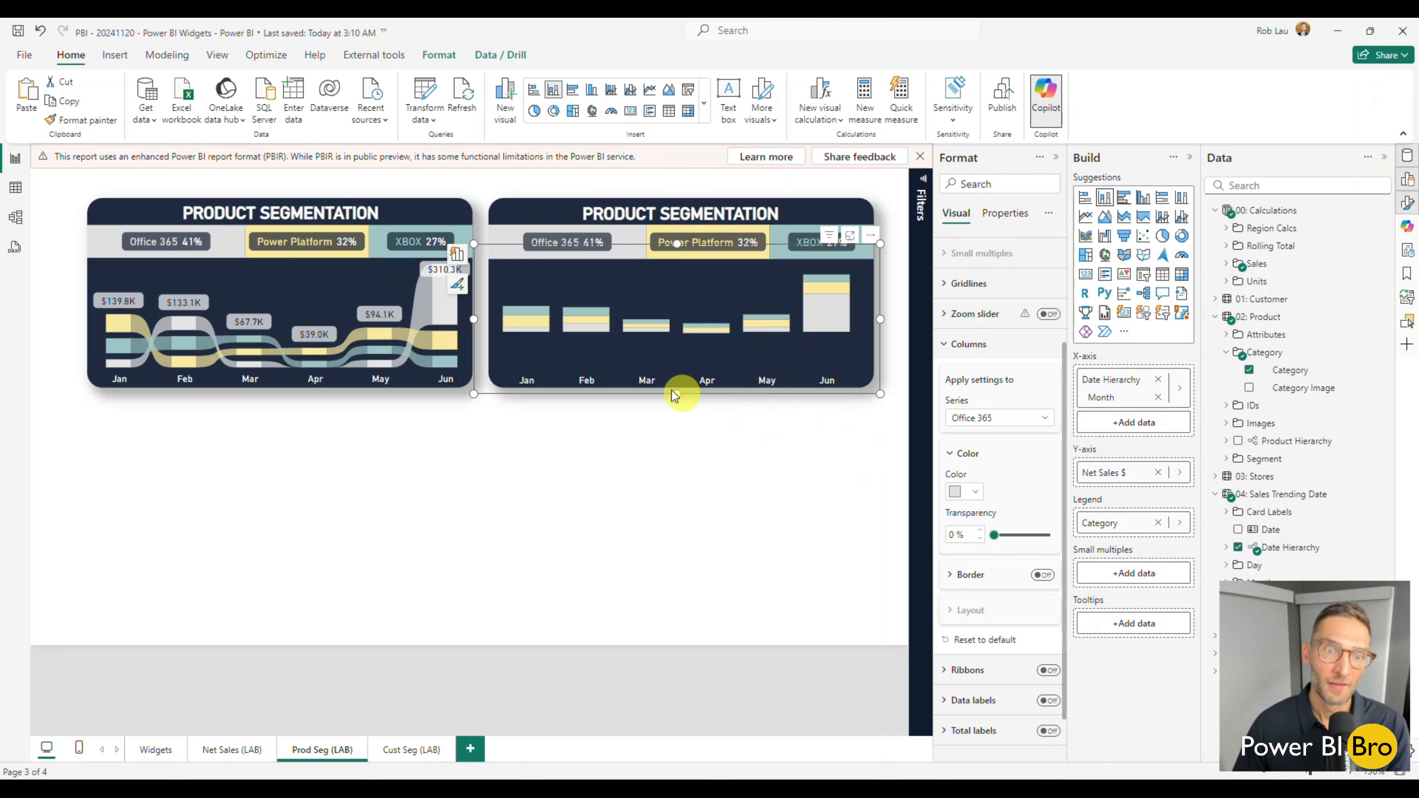
{"action": "left_click", "coordinate": [920, 156]}
Set the chart's y-axis minimum to 0 and lower the chart's top edge to just below the category band.
{"action": "left_click", "coordinate": [957, 350]}
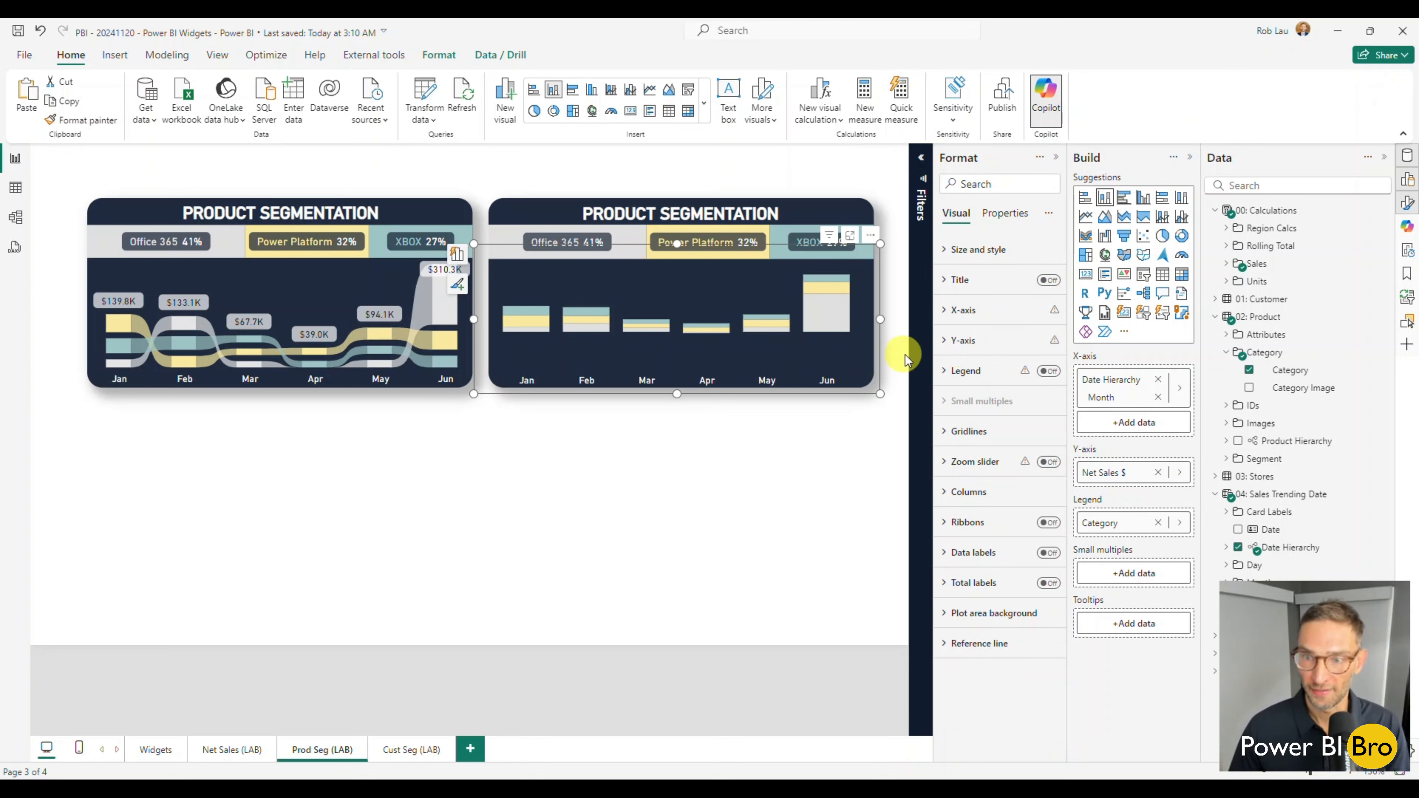
{"action": "left_click", "coordinate": [949, 342]}
{"action": "left_click", "coordinate": [965, 414]}
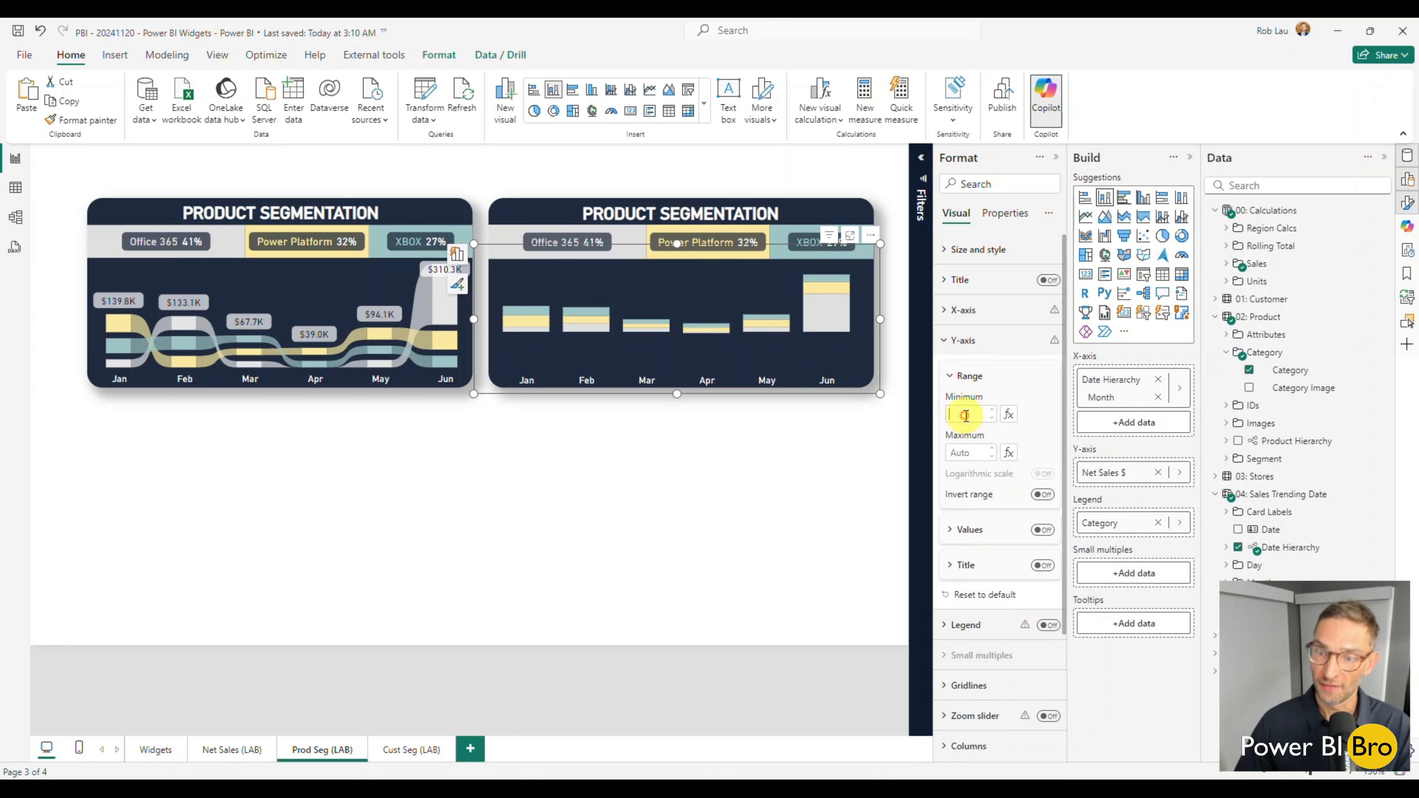
{"action": "type", "text": "0"}
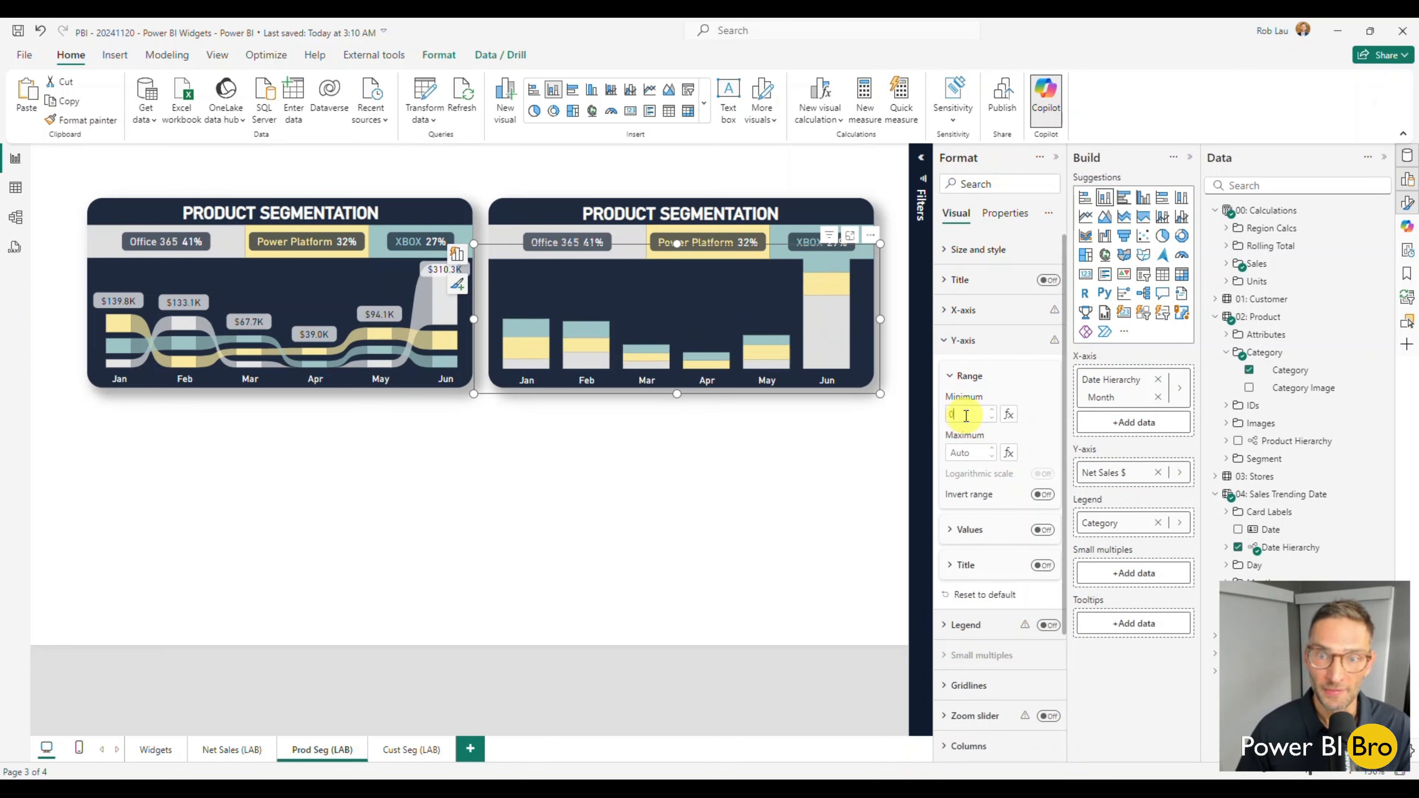
{"action": "left_click", "coordinate": [676, 243]}
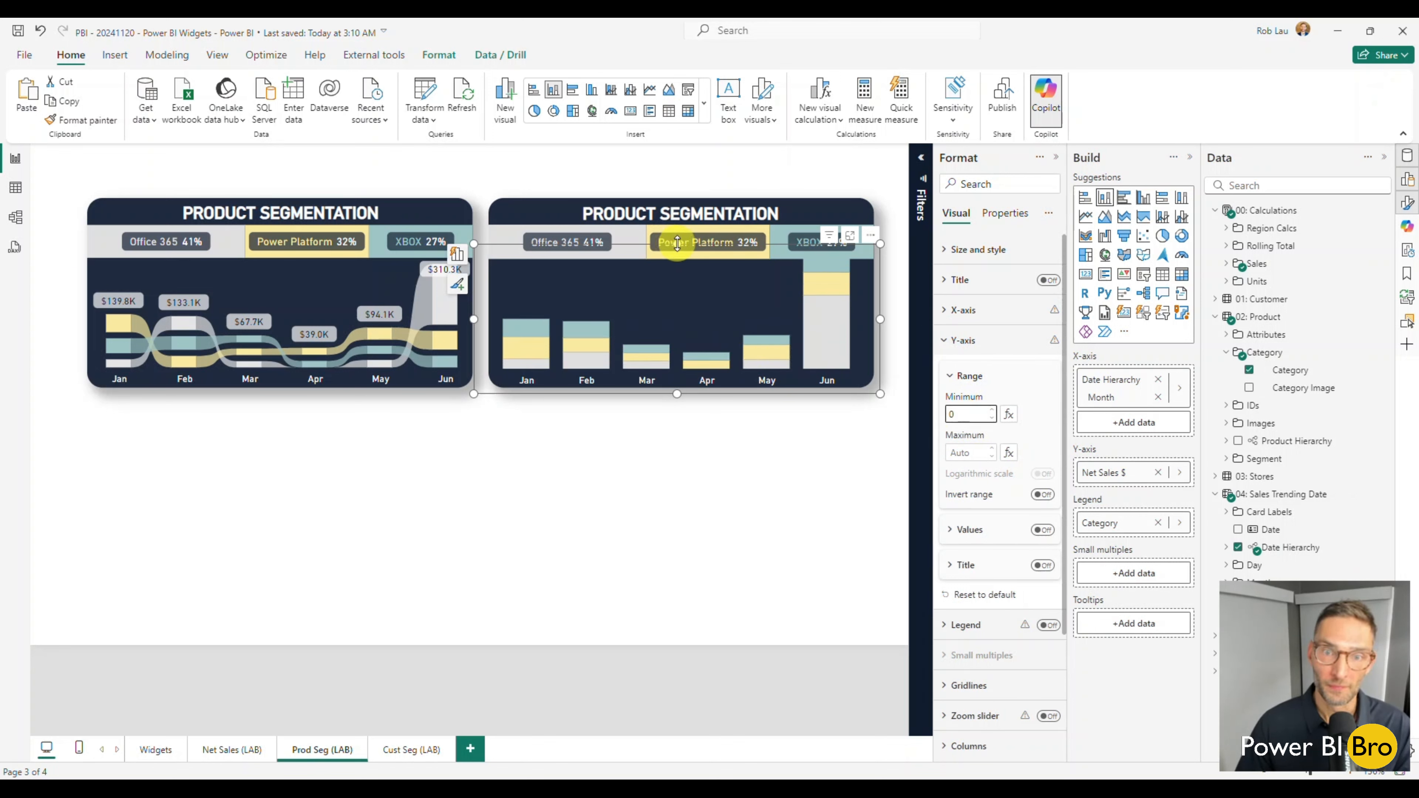
{"action": "left_click", "coordinate": [679, 262]}
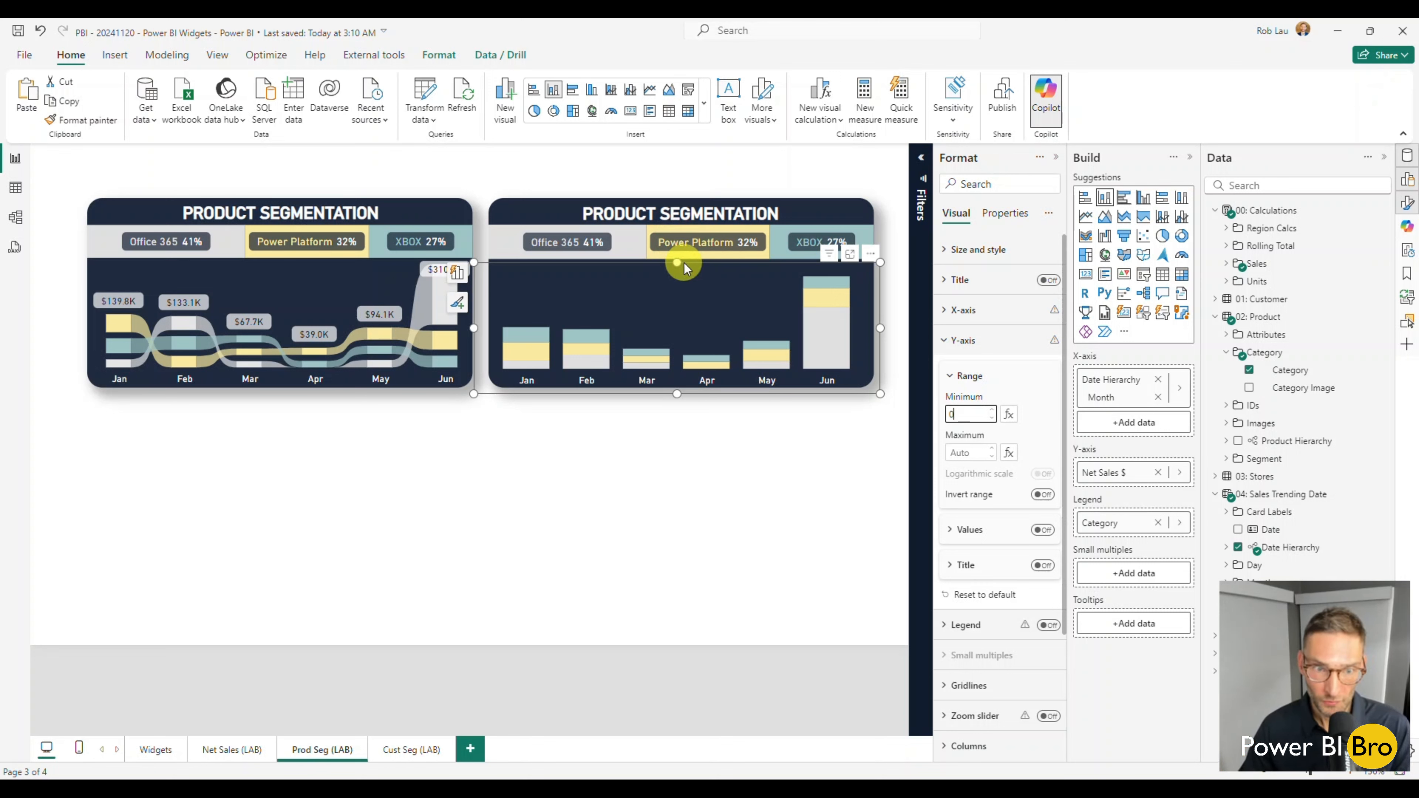
Turn on series explosion for all column series and set the space between series to 10%.
{"action": "left_click", "coordinate": [958, 342]}
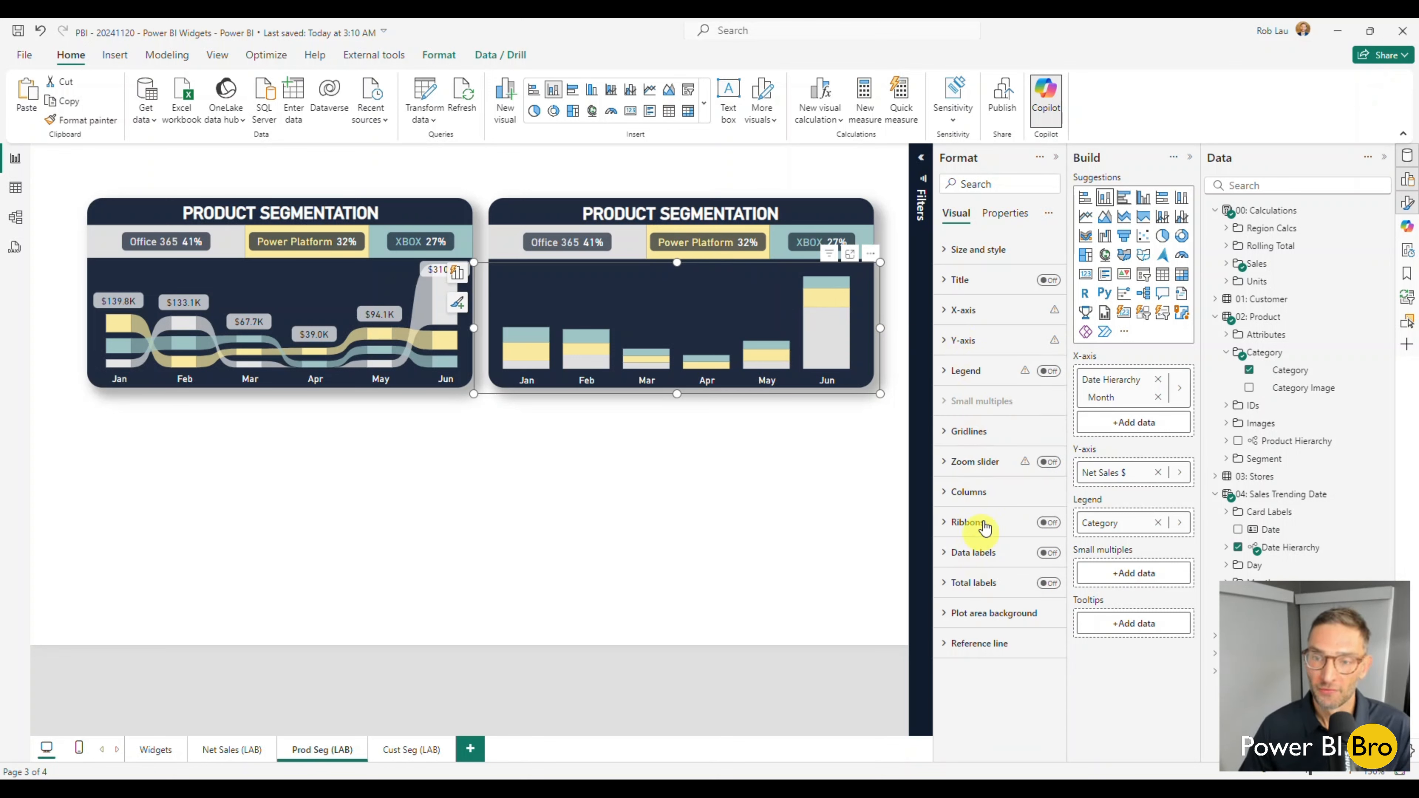
{"action": "left_click", "coordinate": [967, 501]}
{"action": "scroll", "coordinate": [967, 491], "scroll_direction": "down", "scroll_amount": 3}
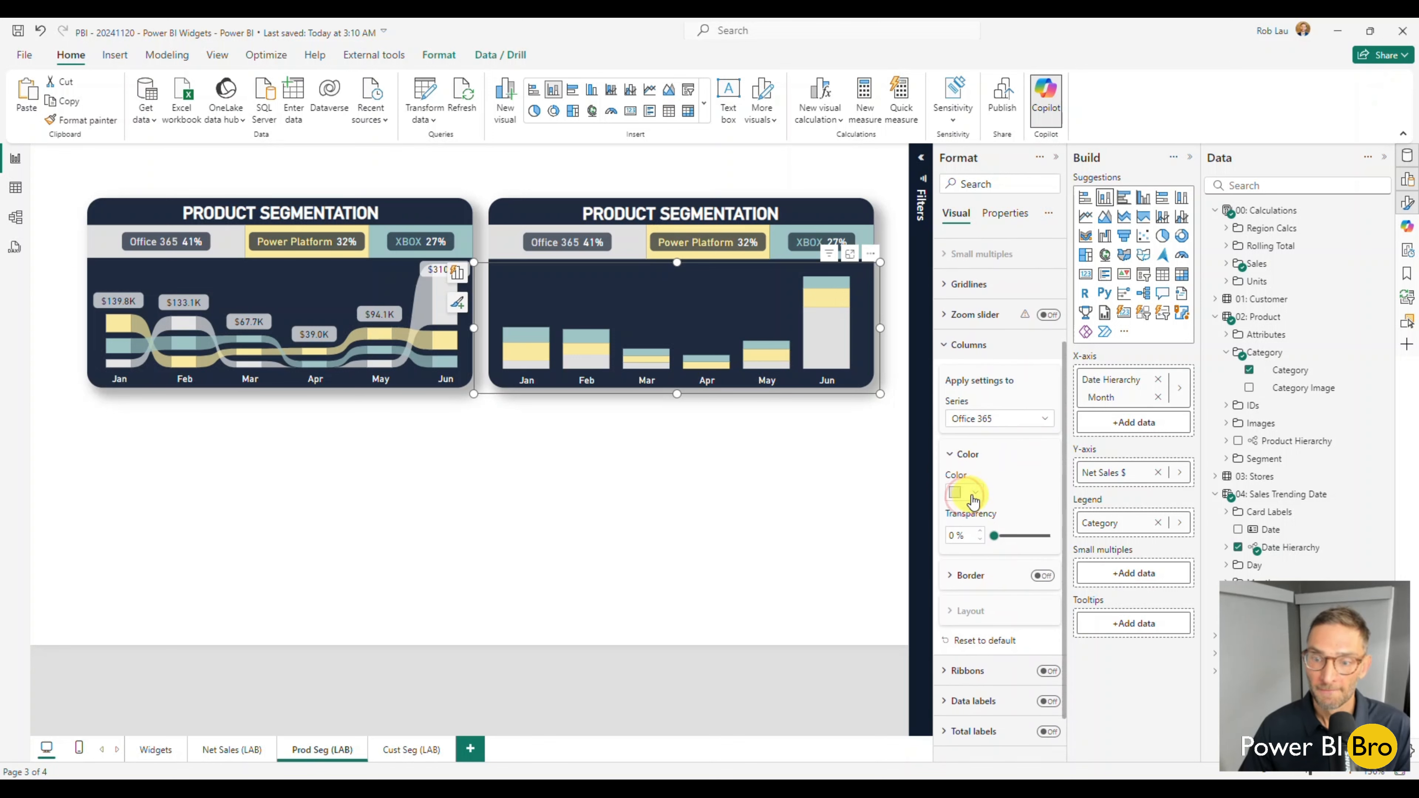
{"action": "left_click", "coordinate": [989, 418]}
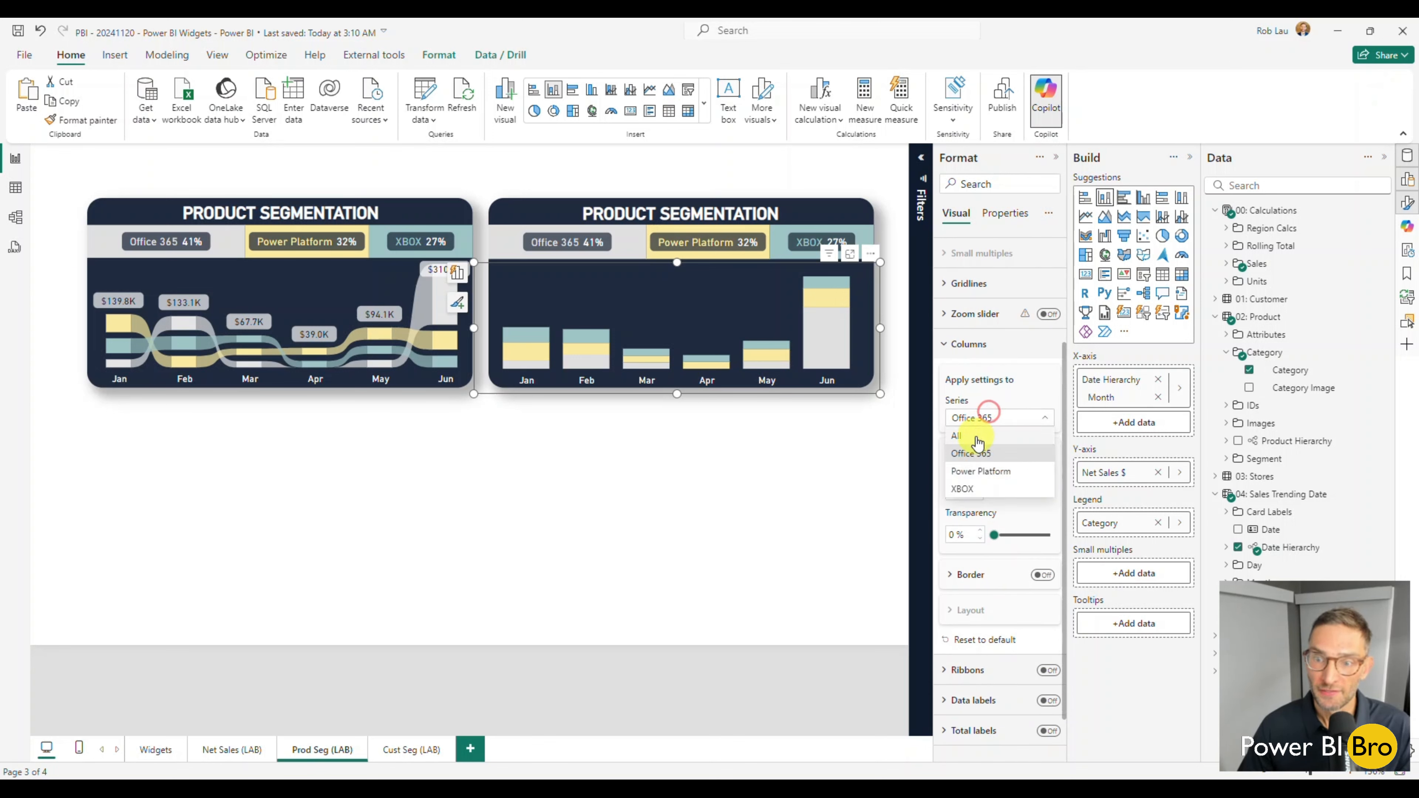
{"action": "left_click", "coordinate": [976, 433]}
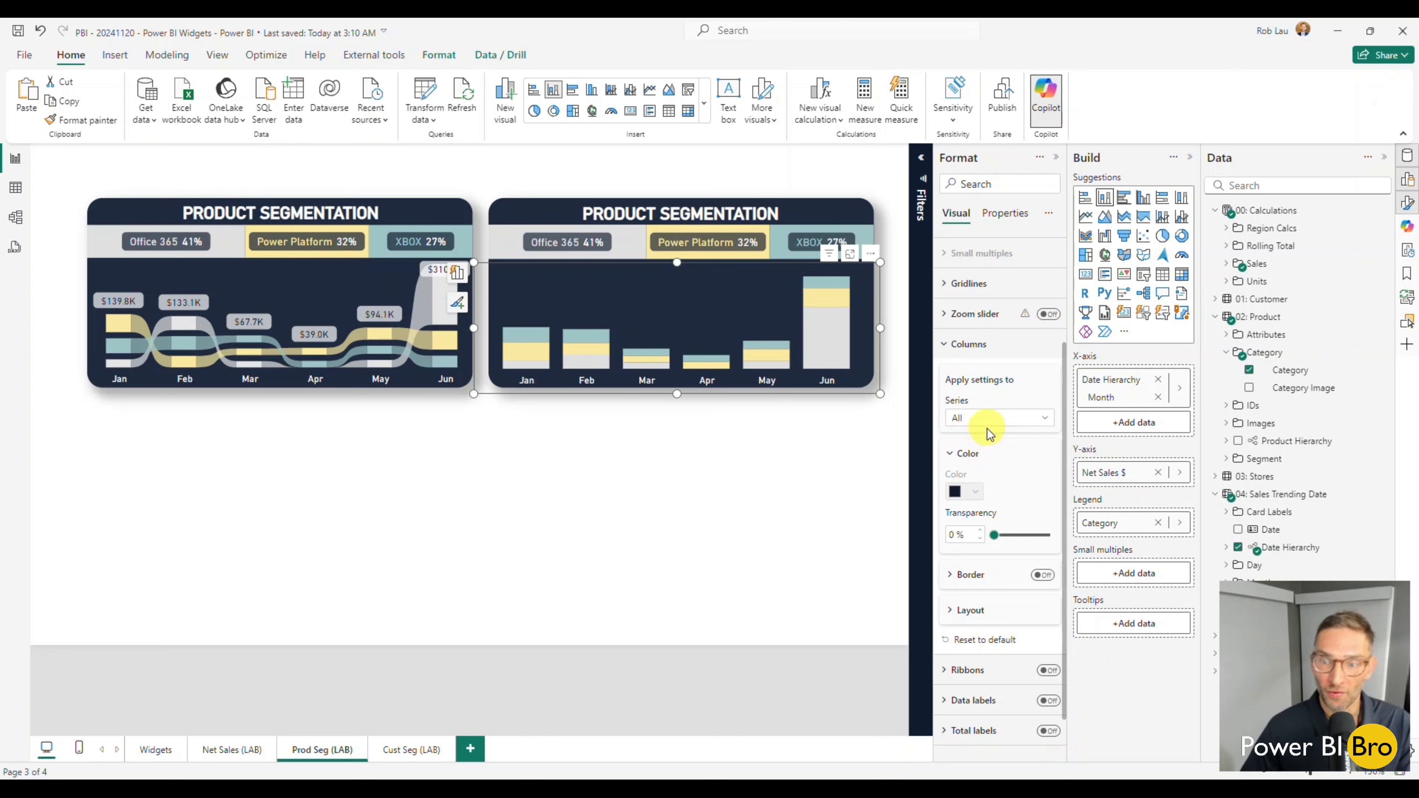
{"action": "scroll", "coordinate": [989, 436], "scroll_direction": "down", "scroll_amount": 1}
{"action": "left_click", "coordinate": [966, 559]}
{"action": "scroll", "coordinate": [986, 543], "scroll_direction": "down", "scroll_amount": 1}
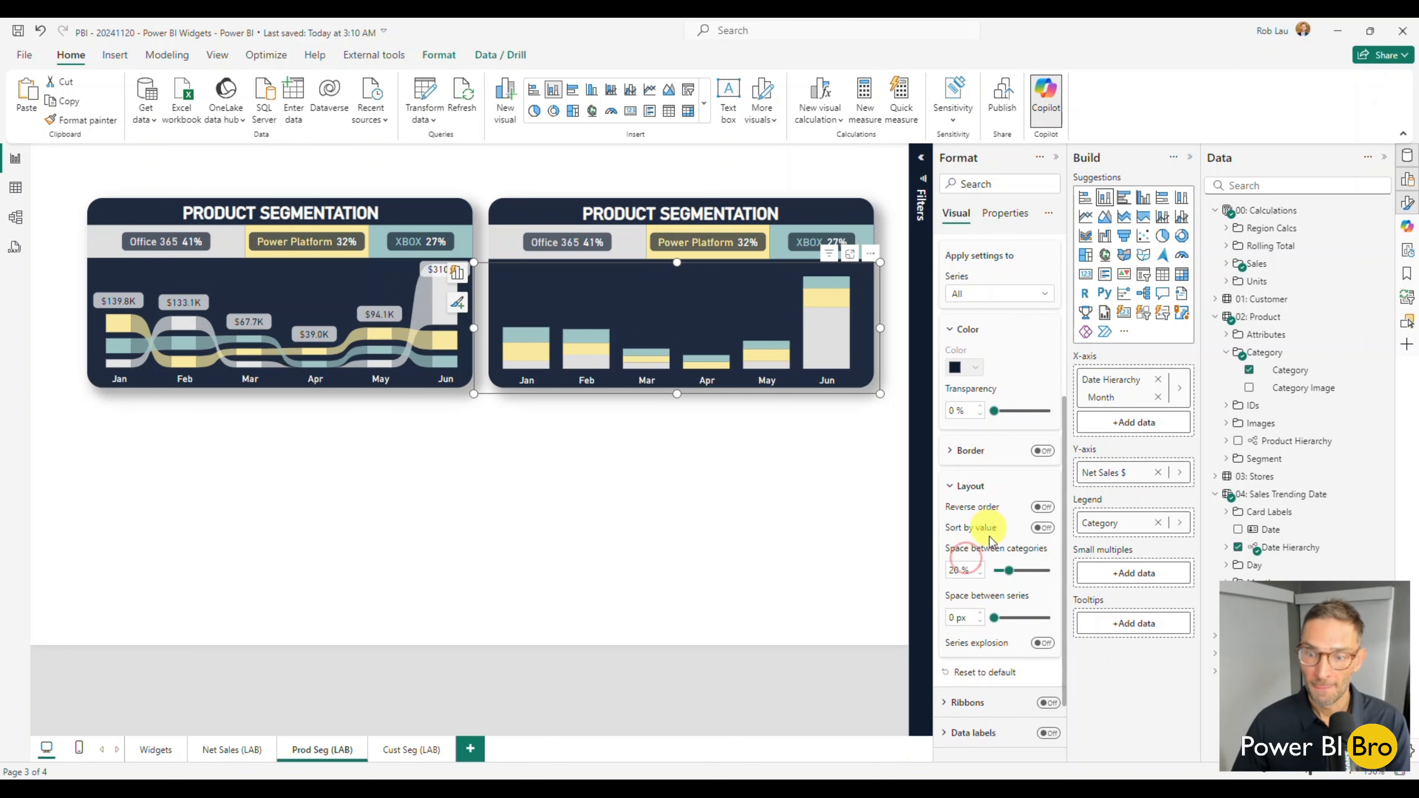
{"action": "left_click", "coordinate": [1042, 643]}
{"action": "left_click_drag", "start_coordinate": [995, 618], "coordinate": [1052, 619]}
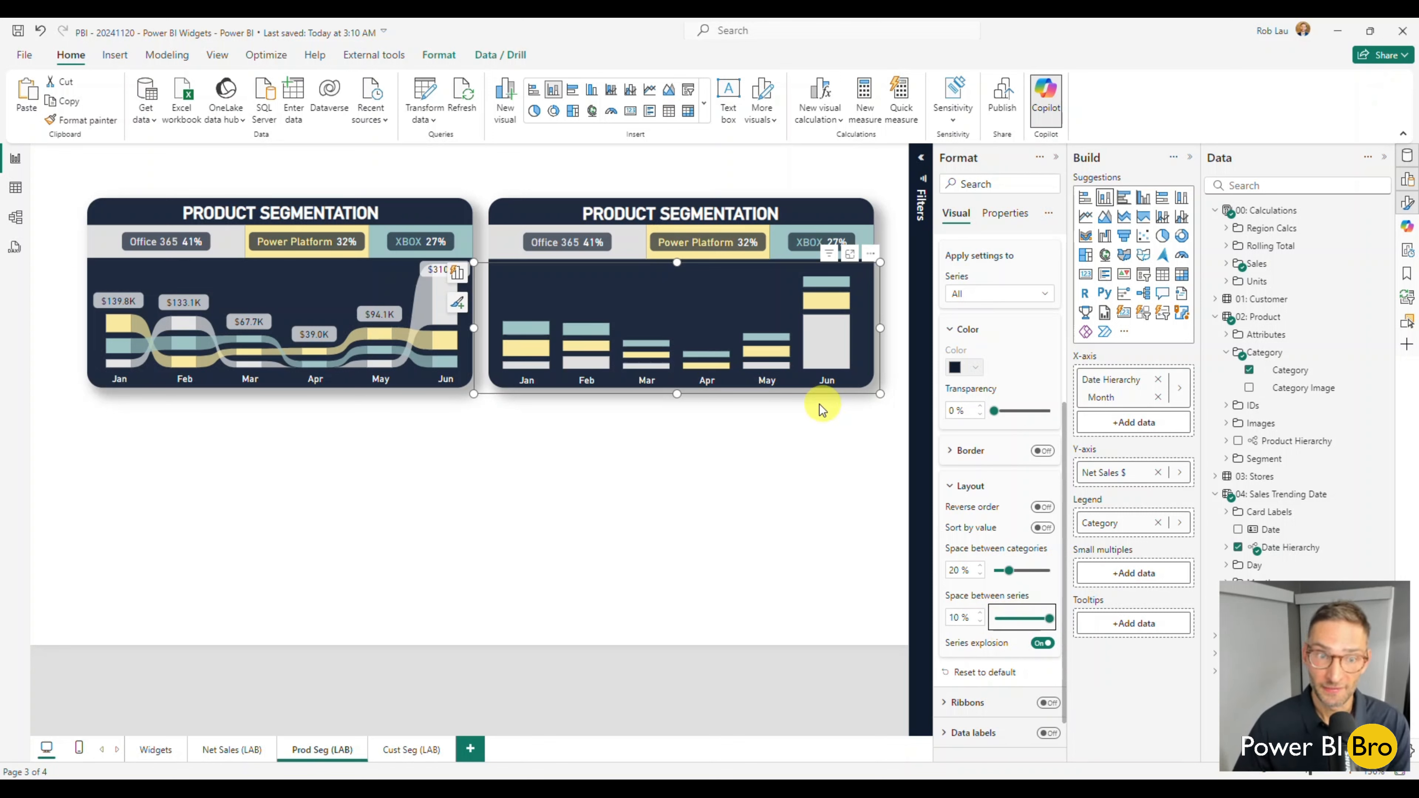
Turn on sort by value and reverse order in the column layout.
{"action": "mouse_move", "coordinate": [816, 350]}
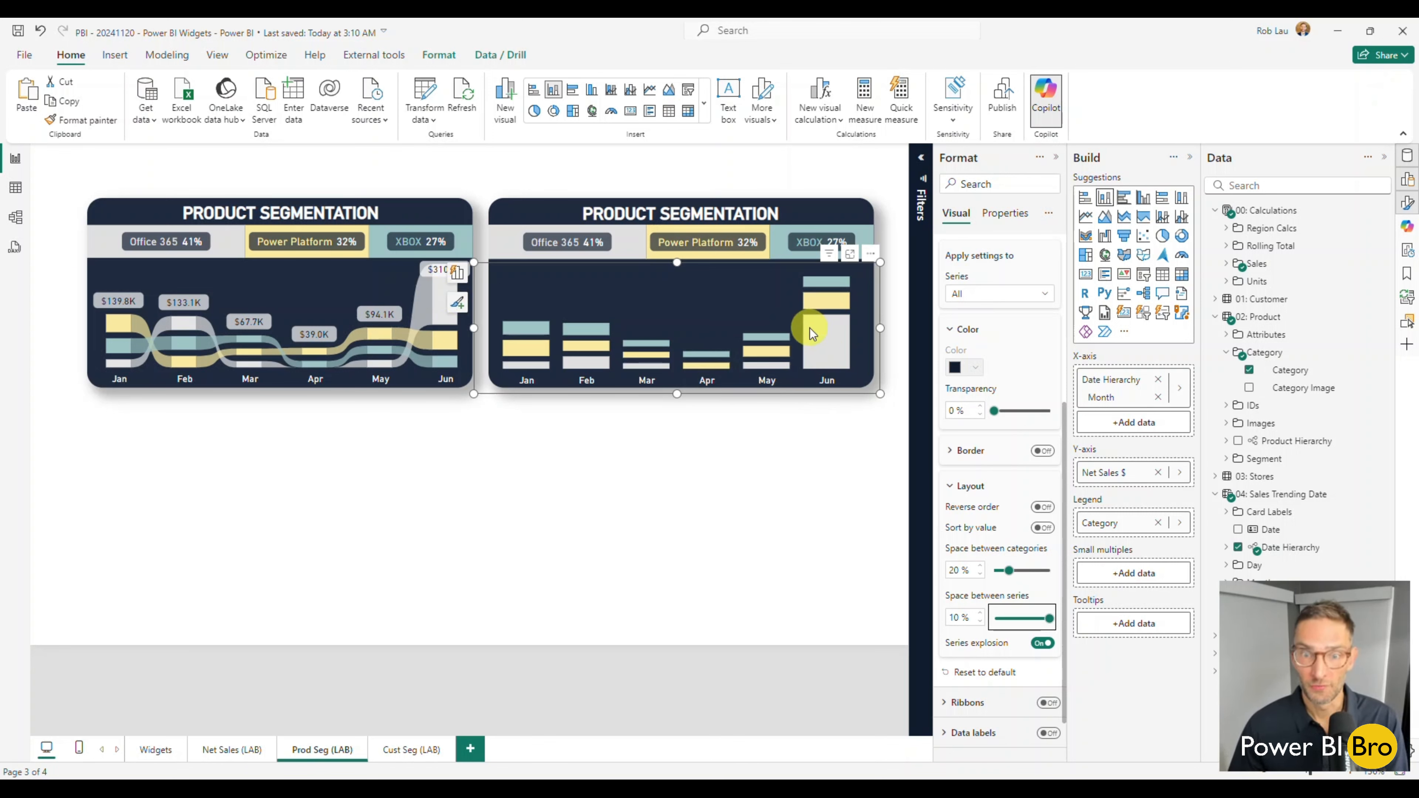
{"action": "left_click", "coordinate": [1041, 527]}
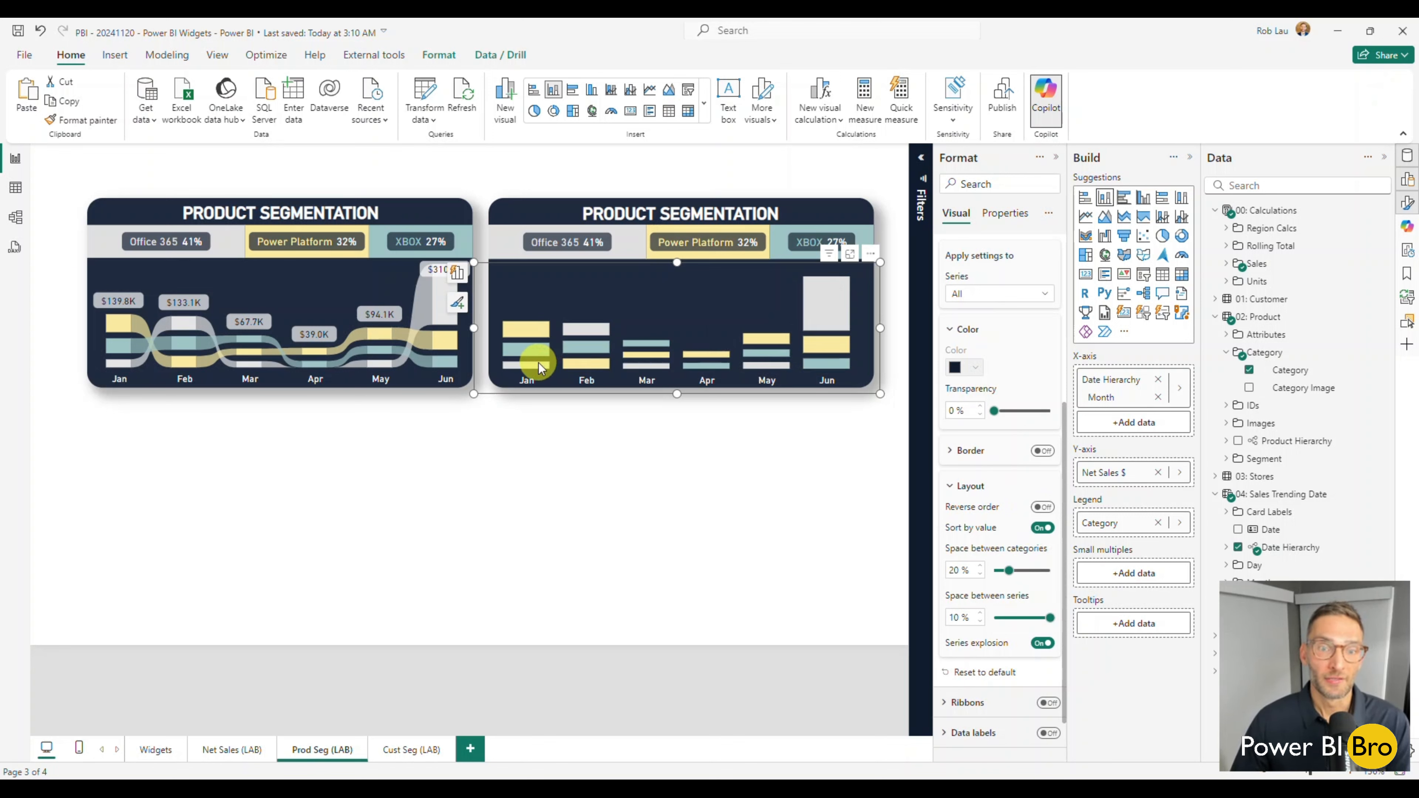
{"action": "mouse_move", "coordinate": [822, 317]}
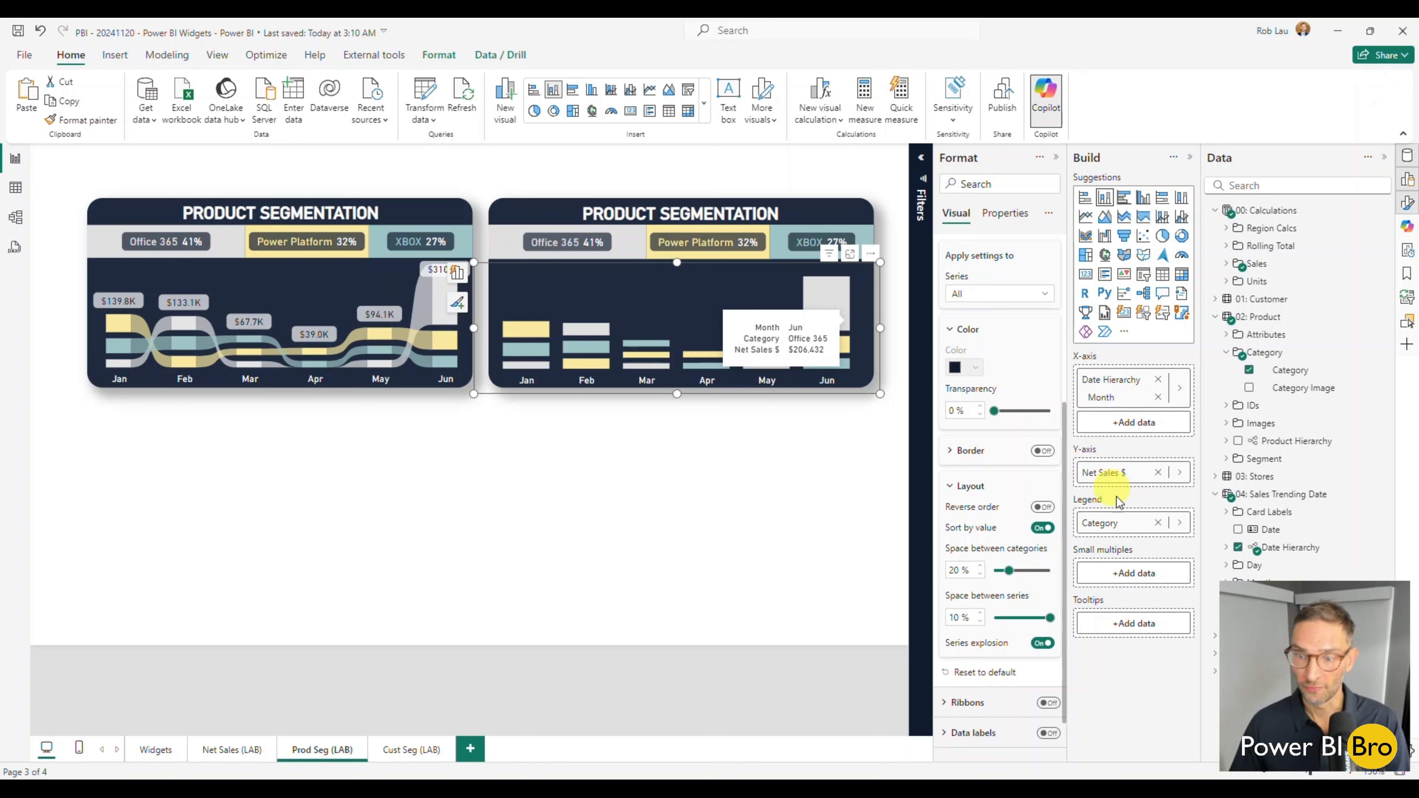
{"action": "left_click", "coordinate": [1042, 506]}
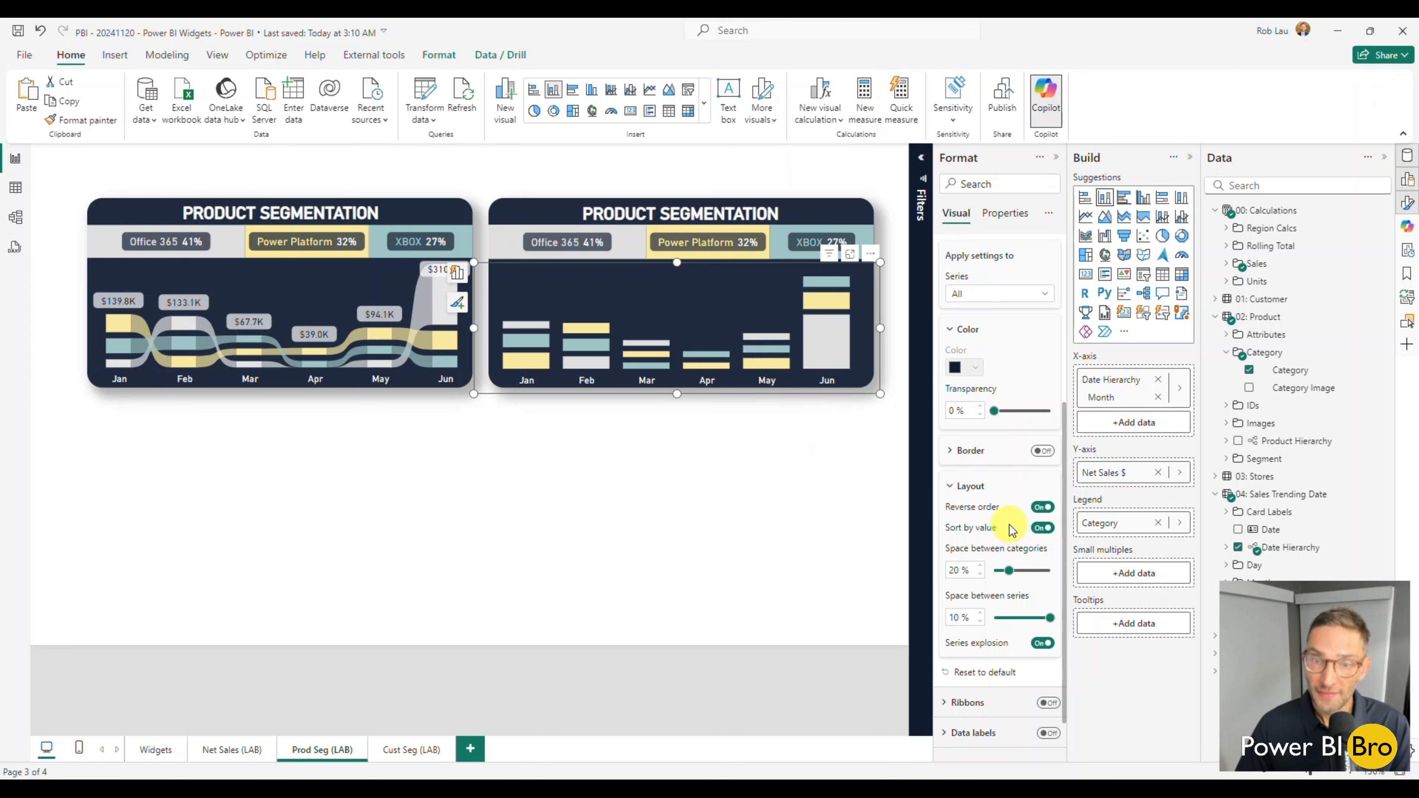
Turn on ribbons between the stacked columns and set their transparency to 66%.
{"action": "scroll", "coordinate": [1013, 528], "scroll_direction": "down", "scroll_amount": 1}
{"action": "left_click", "coordinate": [962, 646]}
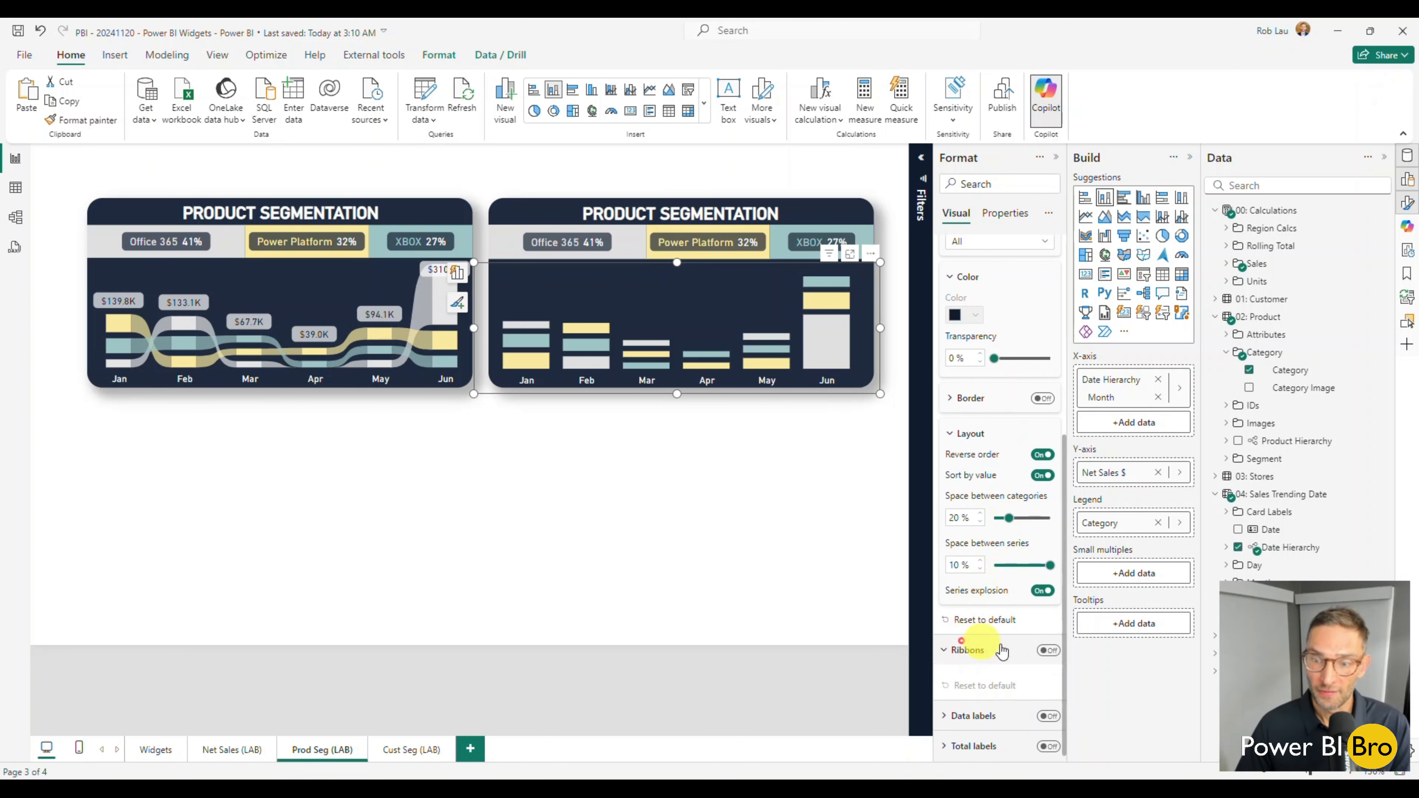
{"action": "left_click", "coordinate": [1048, 651]}
{"action": "scroll", "coordinate": [1029, 598], "scroll_direction": "down", "scroll_amount": 4}
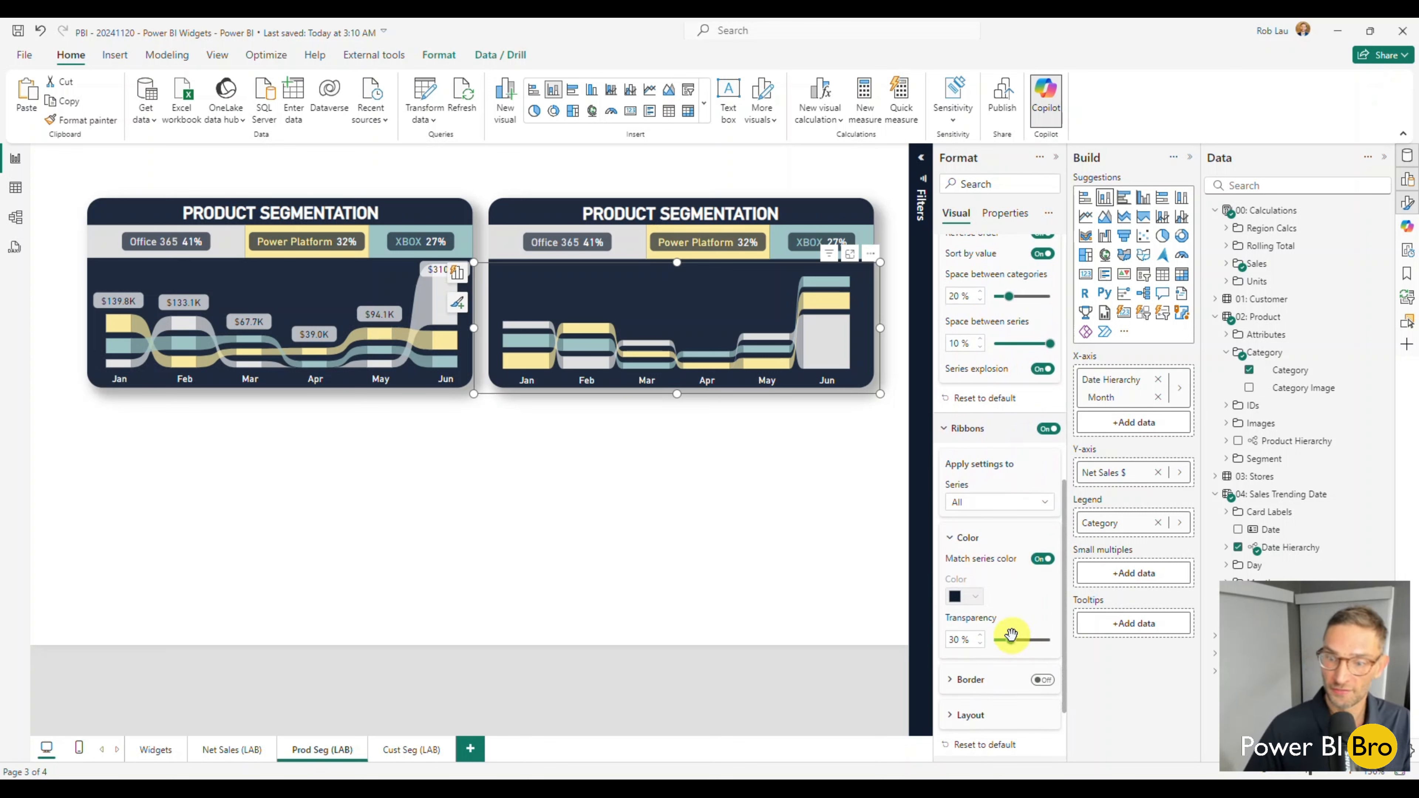
{"action": "left_click_drag", "start_coordinate": [1011, 640], "coordinate": [1030, 637]}
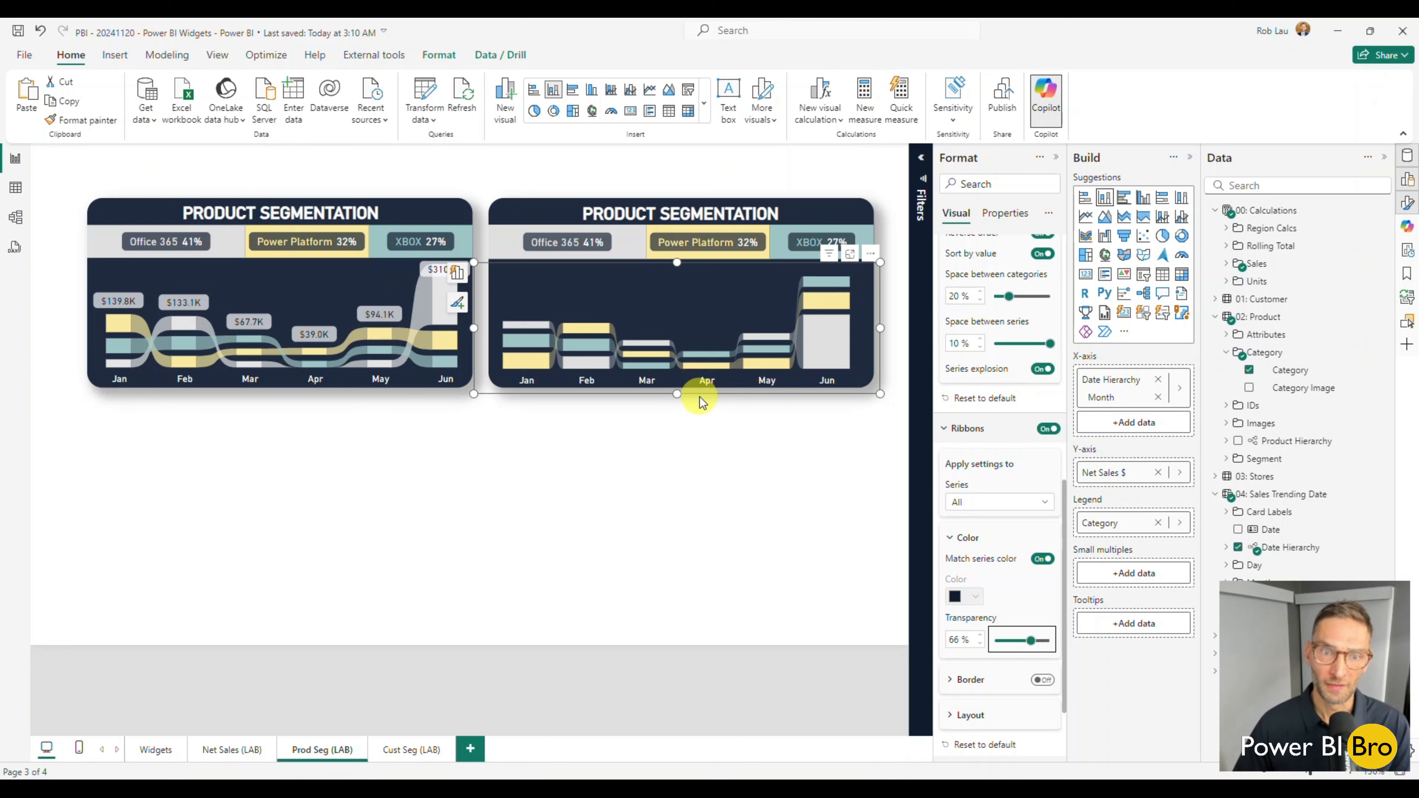
Raise the monthly chart's top edge slightly to meet the underside of the category band, and deselect the chart.
{"action": "left_click", "coordinate": [701, 482]}
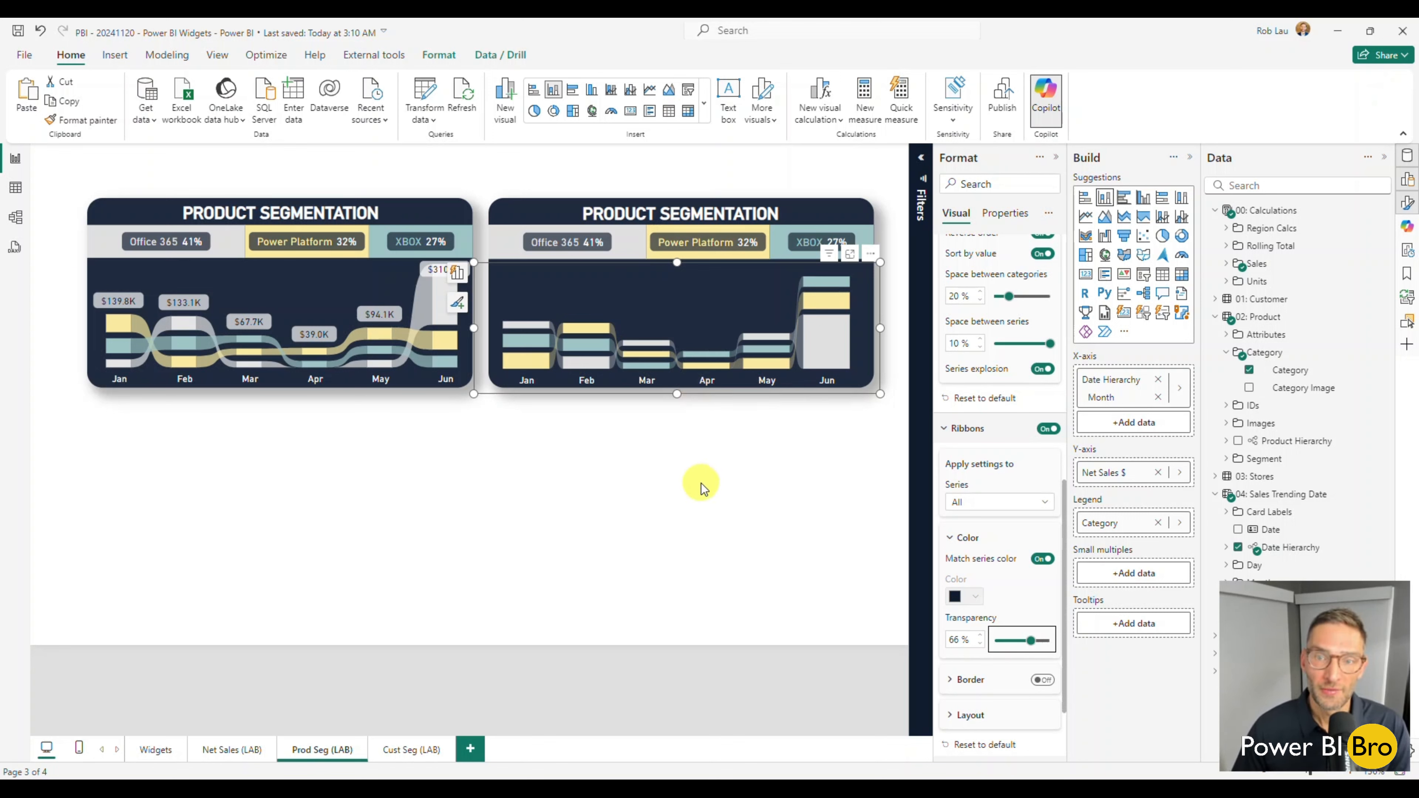
{"action": "left_click", "coordinate": [662, 302]}
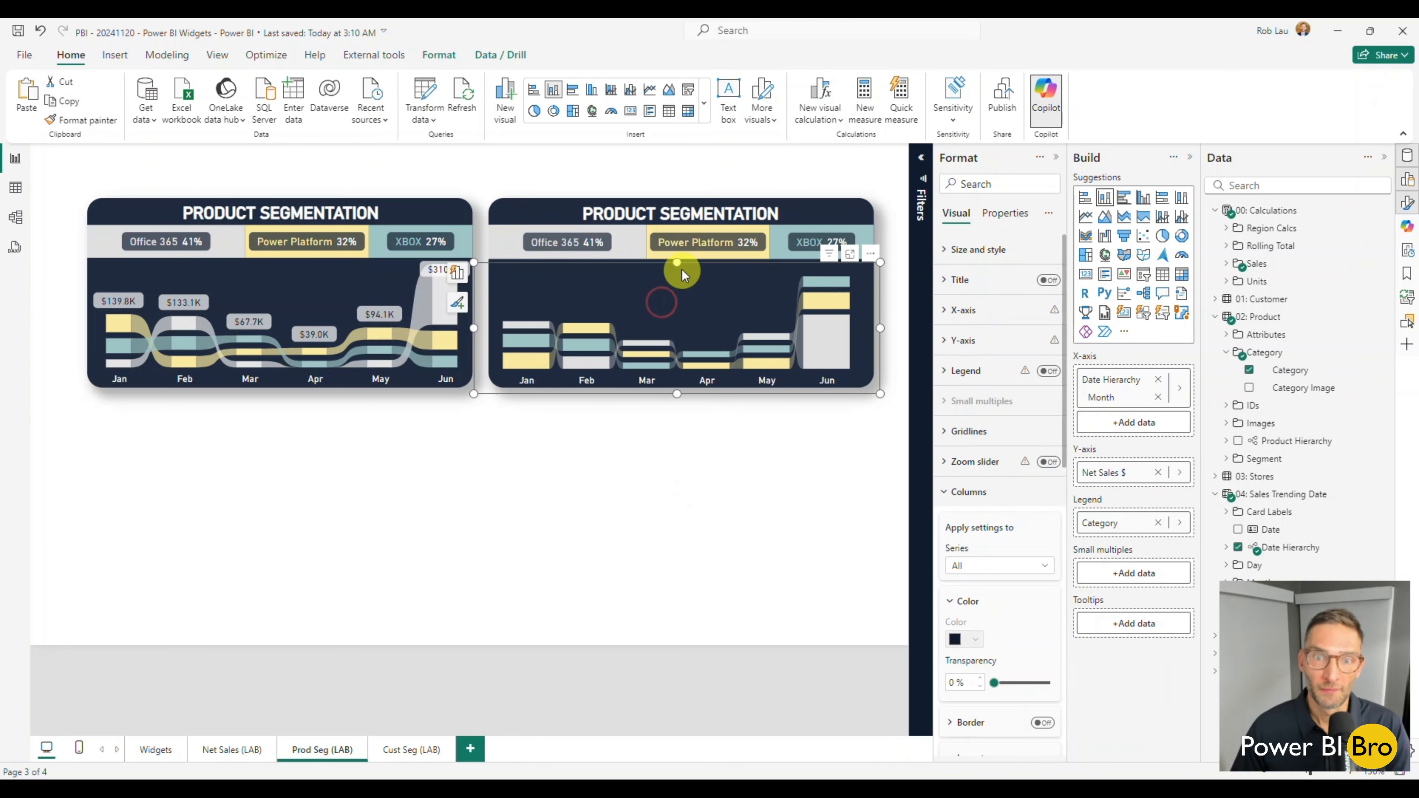
{"action": "left_click_drag", "start_coordinate": [677, 260], "coordinate": [673, 260]}
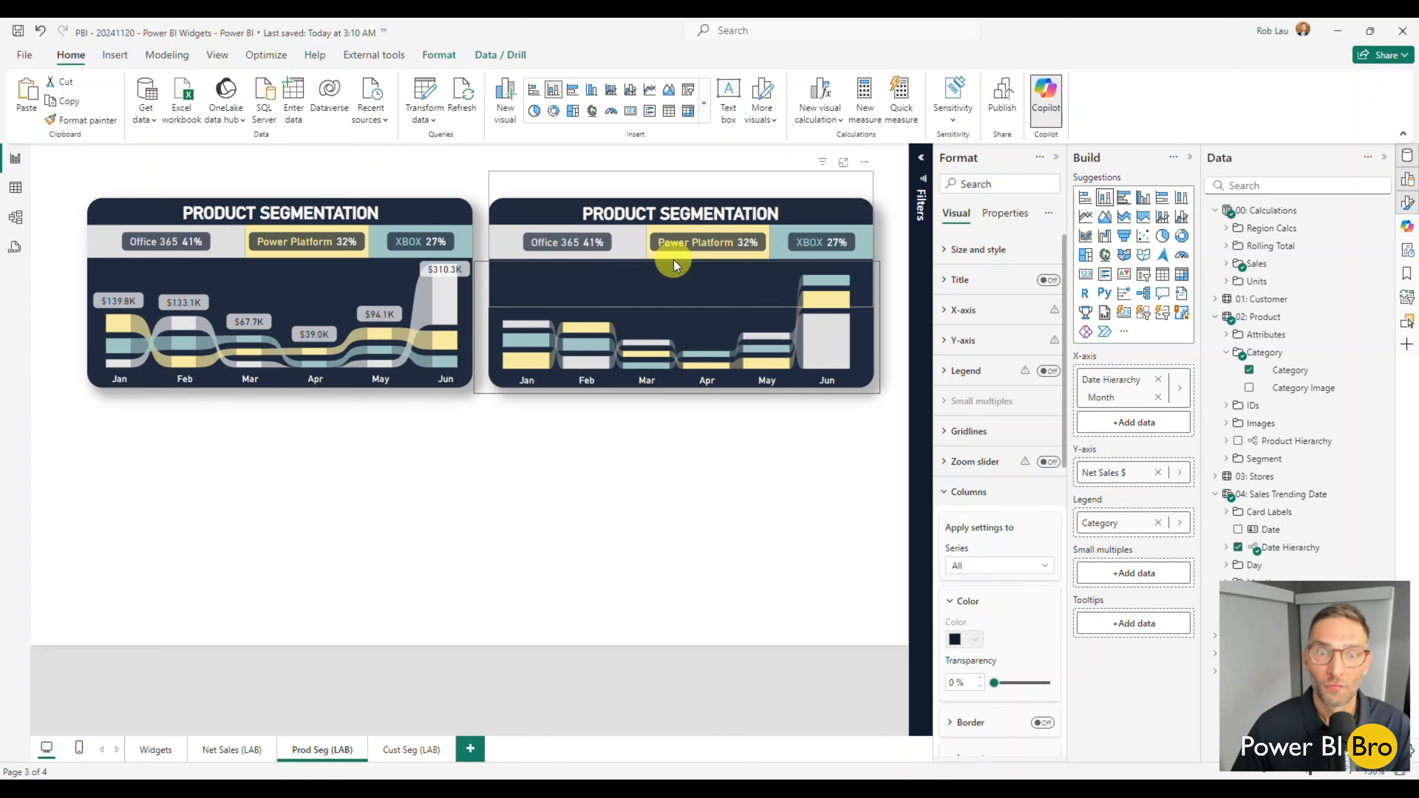
{"action": "left_click", "coordinate": [654, 552]}
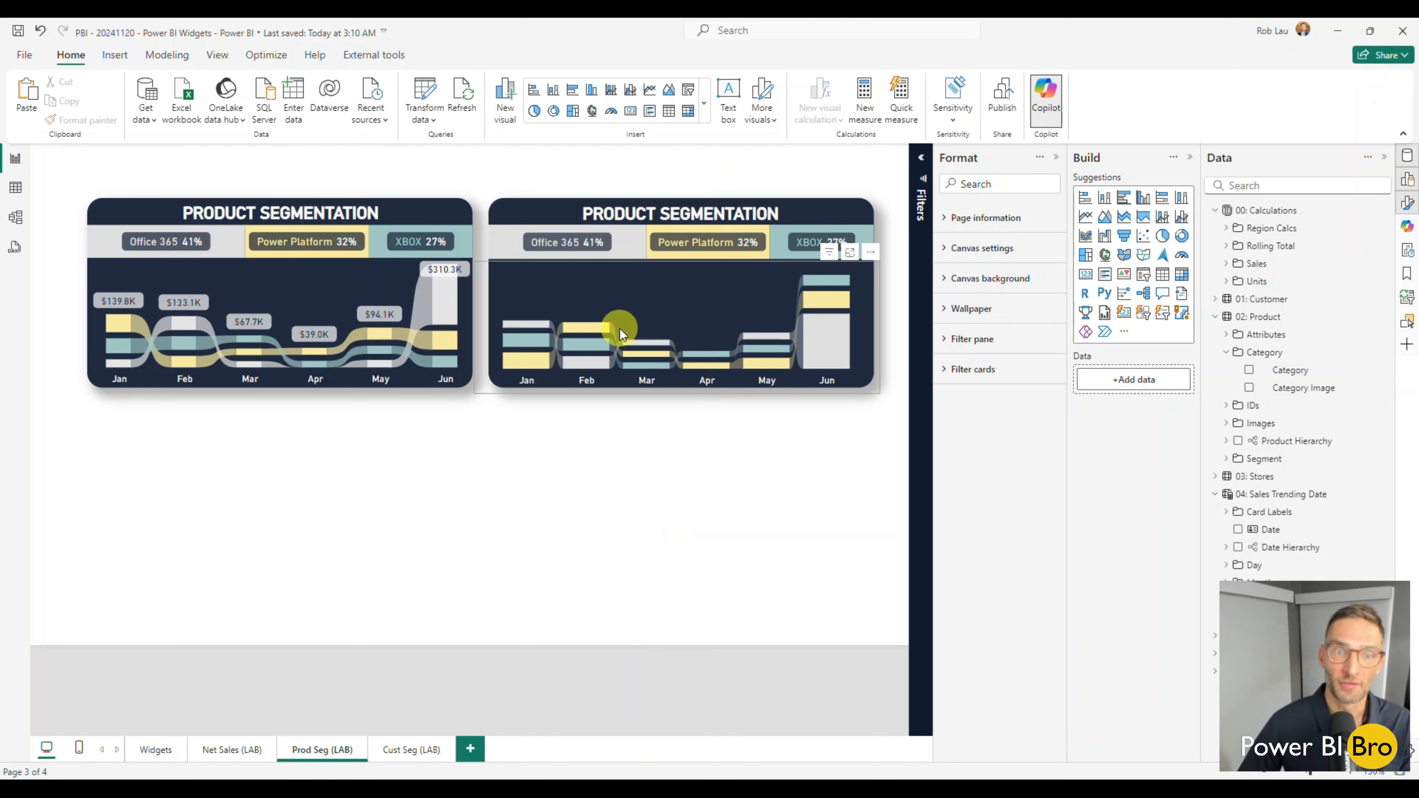
Turn on total labels for the monthly stacked column chart and set their font color to white.
{"action": "left_click", "coordinate": [625, 302]}
{"action": "scroll", "coordinate": [947, 495], "scroll_direction": "down", "scroll_amount": 1}
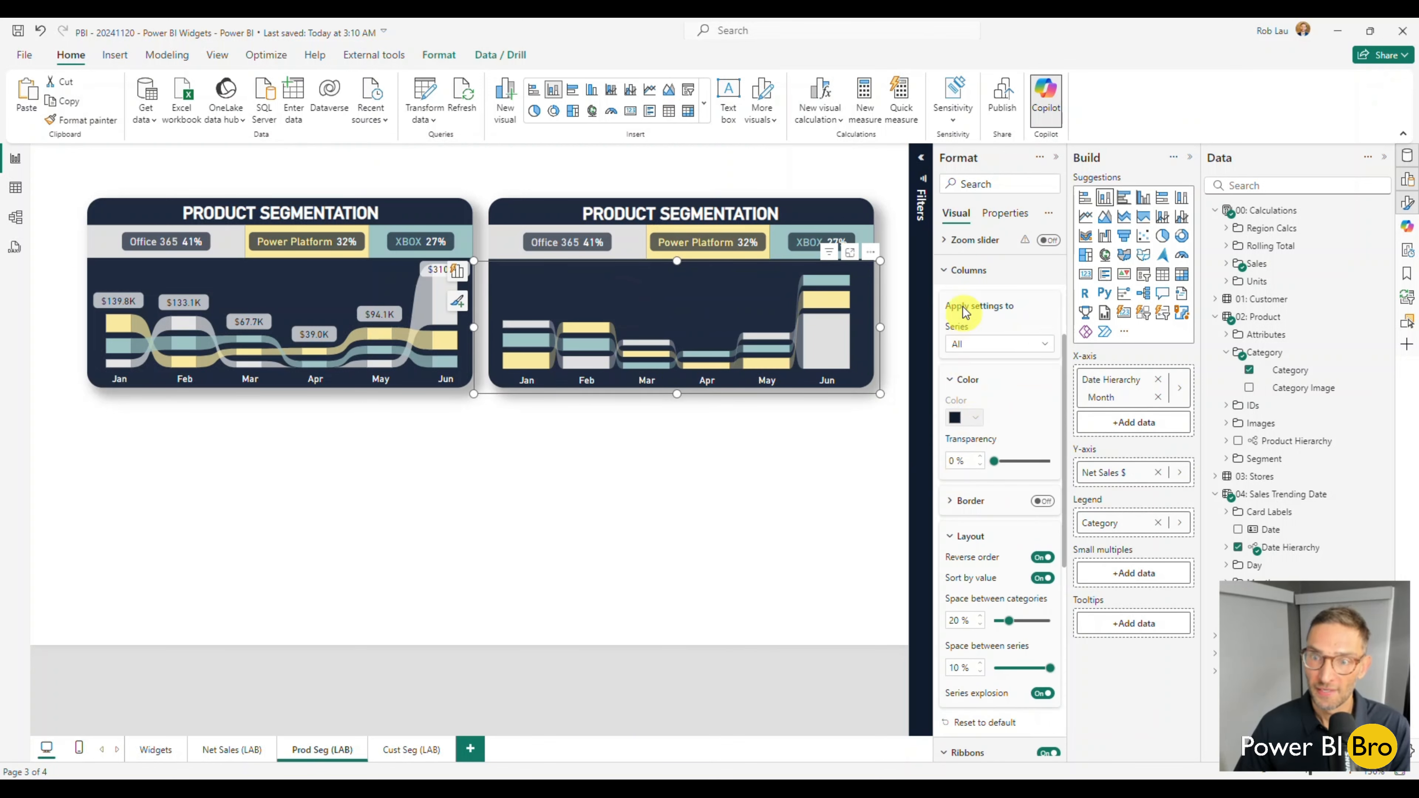
{"action": "left_click", "coordinate": [968, 272]}
{"action": "left_click", "coordinate": [956, 335]}
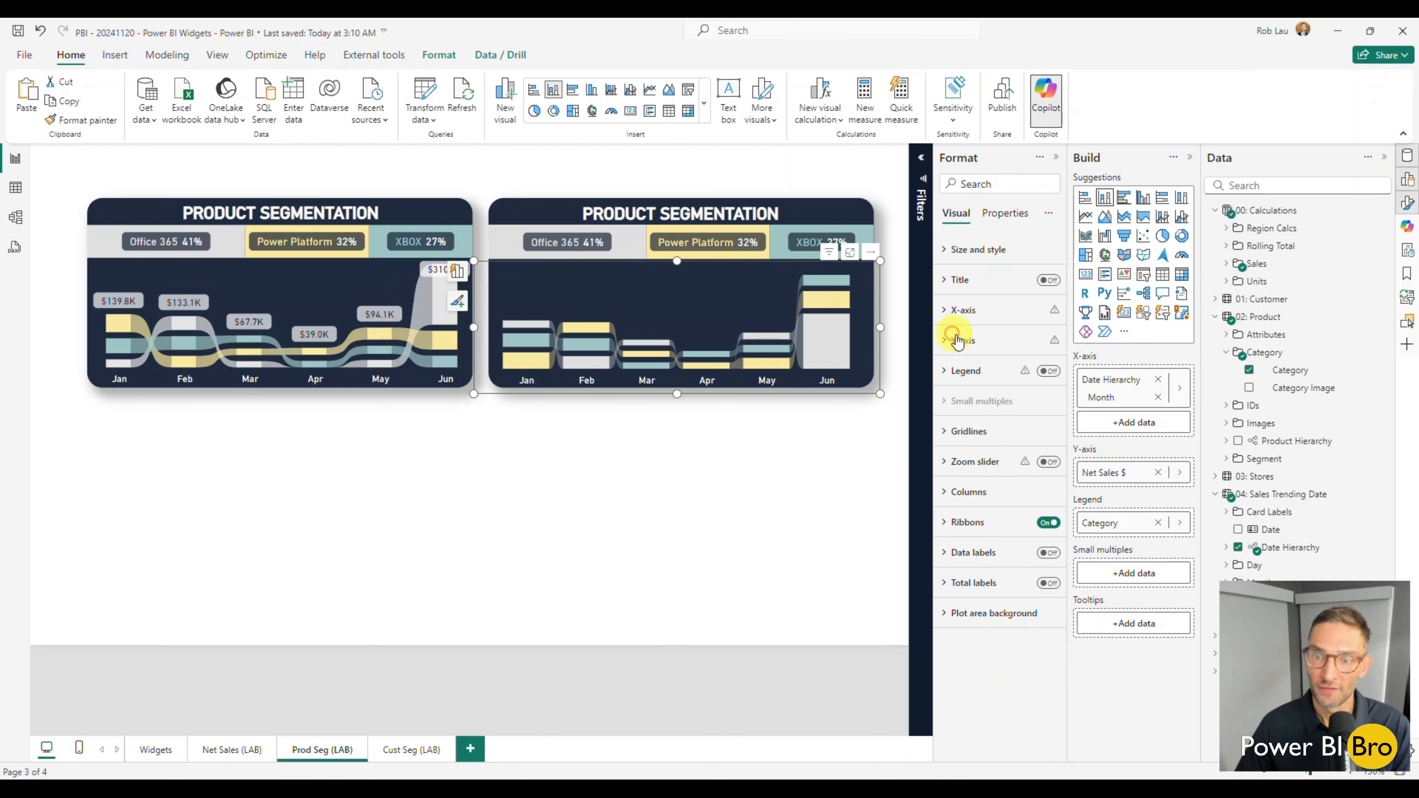
{"action": "left_click", "coordinate": [1046, 584]}
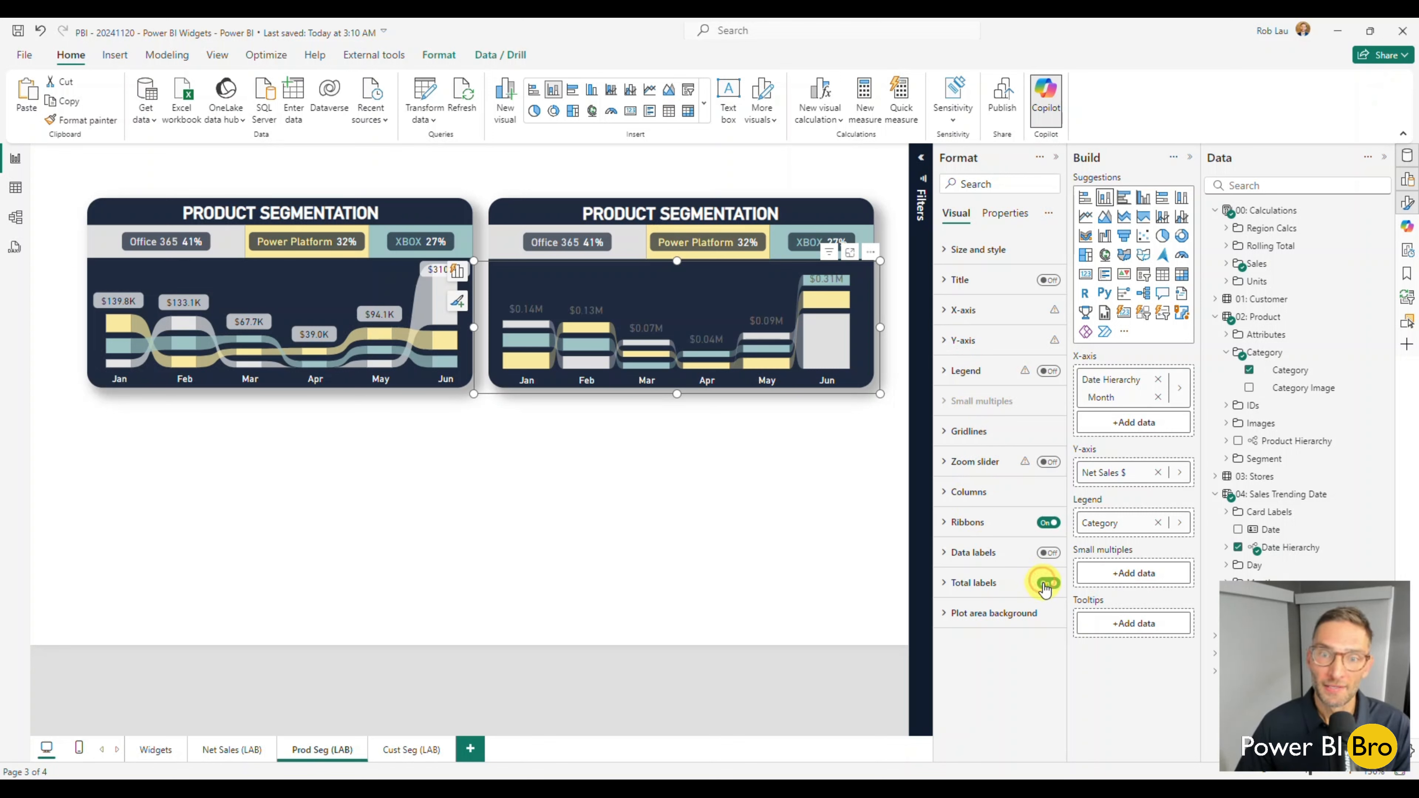
{"action": "left_click", "coordinate": [946, 583]}
{"action": "scroll", "coordinate": [1023, 565], "scroll_direction": "down", "scroll_amount": 1}
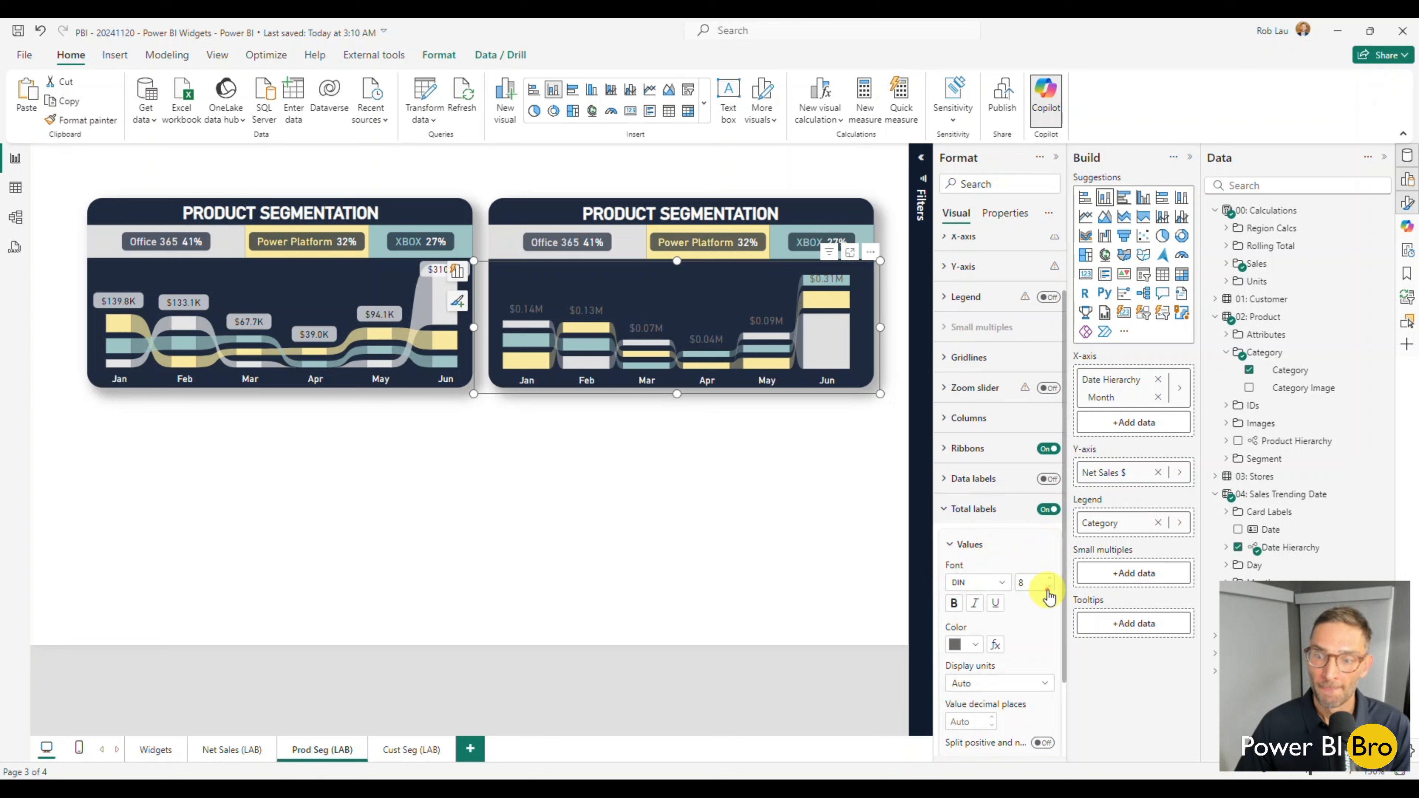
{"action": "left_click", "coordinate": [973, 645]}
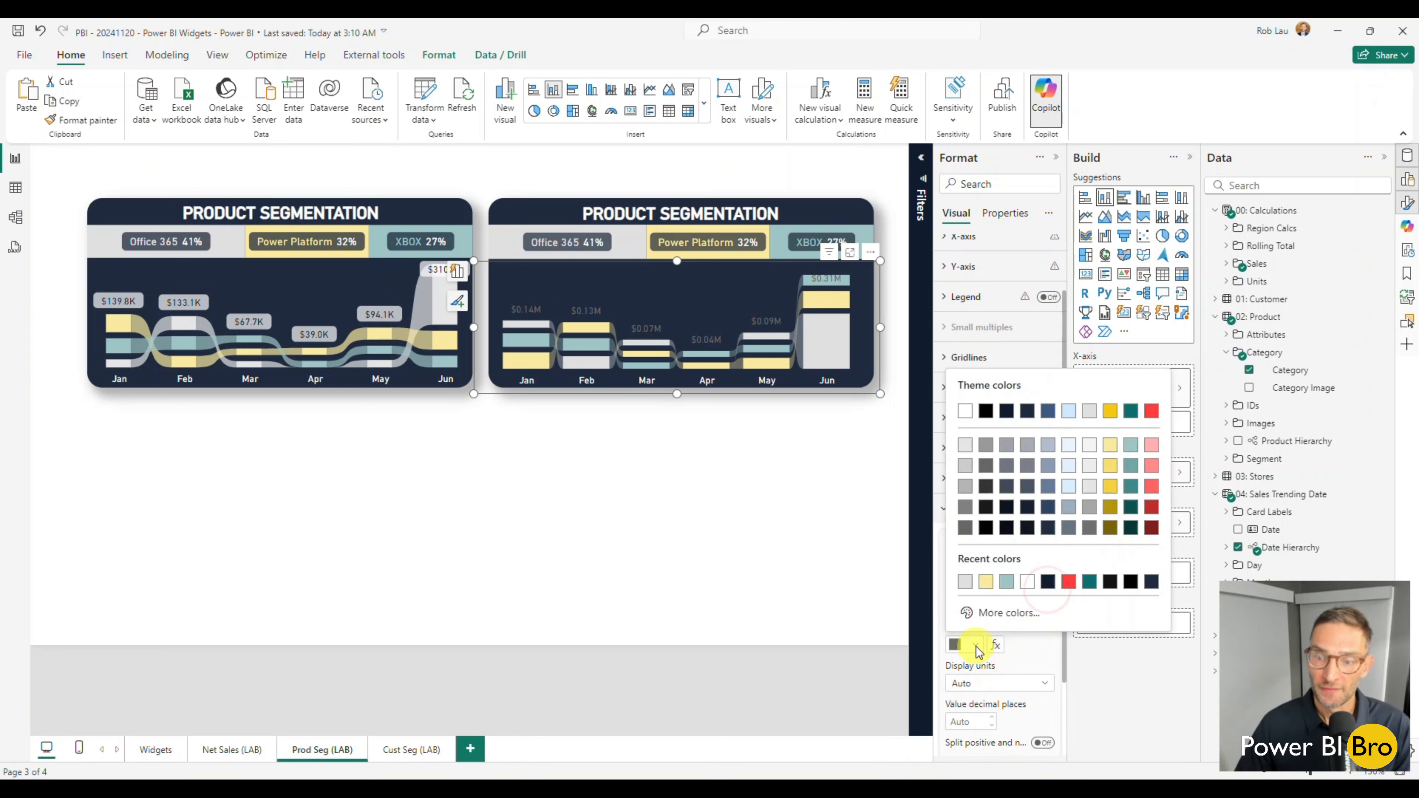
{"action": "left_click", "coordinate": [962, 419]}
Set the total labels' display units to Thousands with 0 decimal places.
{"action": "scroll", "coordinate": [1021, 598], "scroll_direction": "down", "scroll_amount": 1}
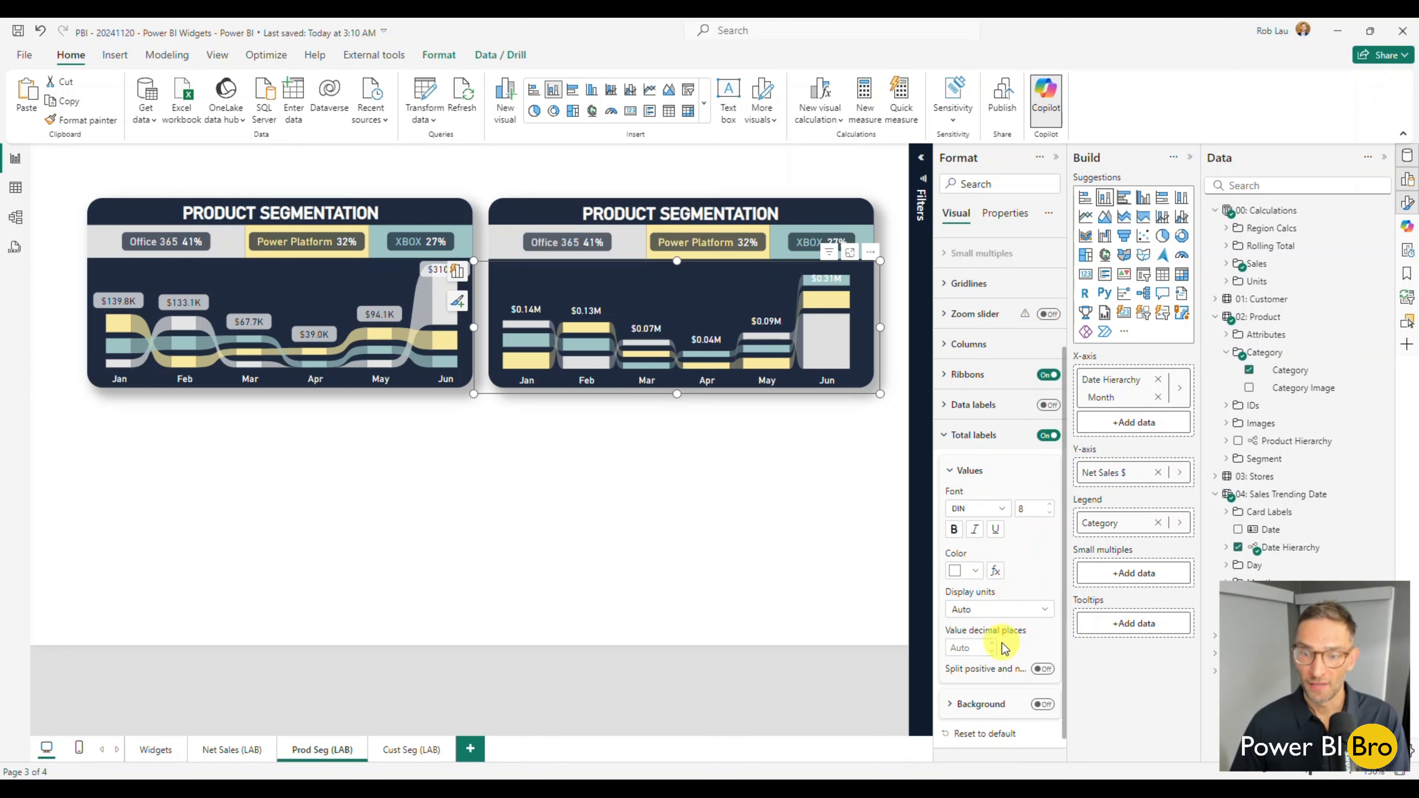
{"action": "scroll", "coordinate": [995, 621], "scroll_direction": "down", "scroll_amount": 1}
{"action": "left_click", "coordinate": [988, 586]}
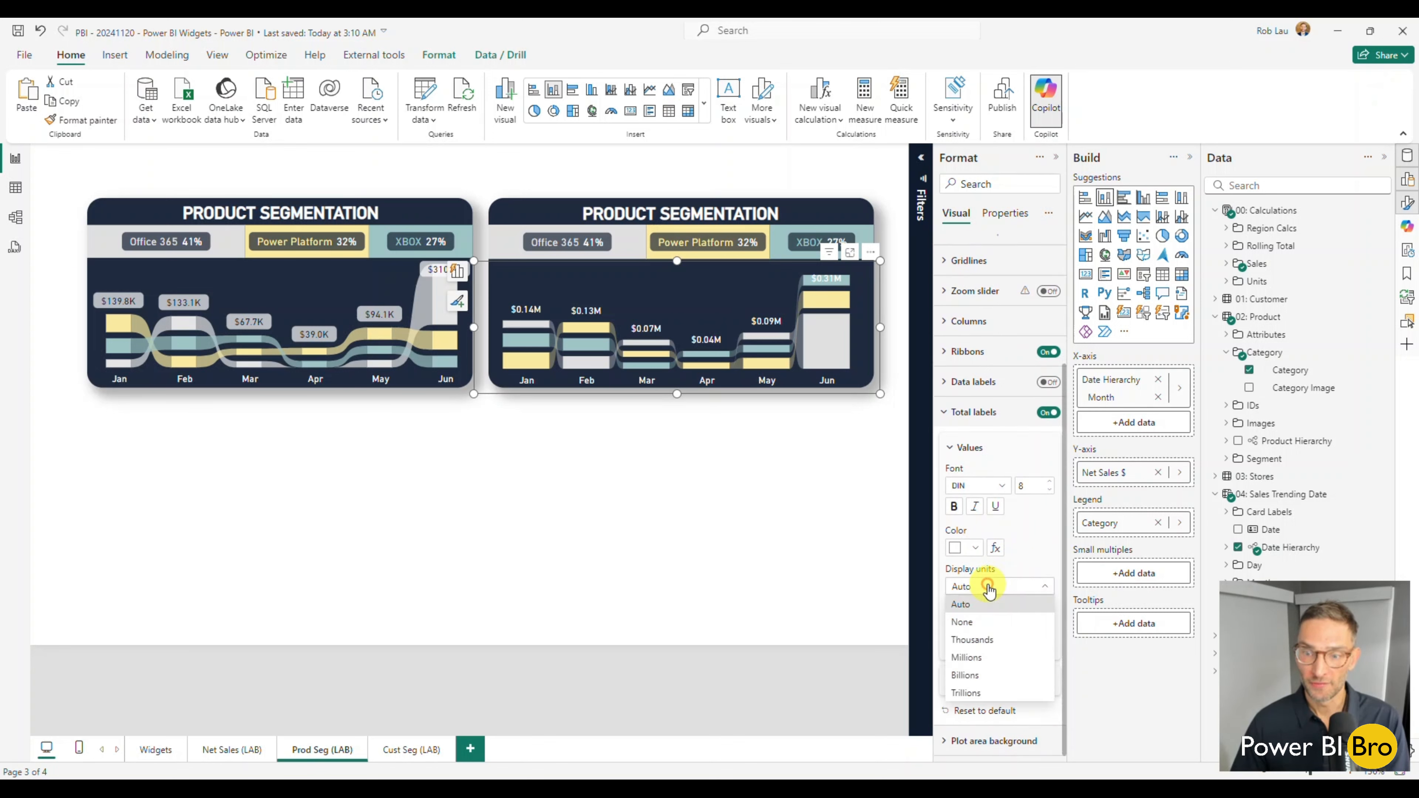
{"action": "left_click", "coordinate": [974, 641]}
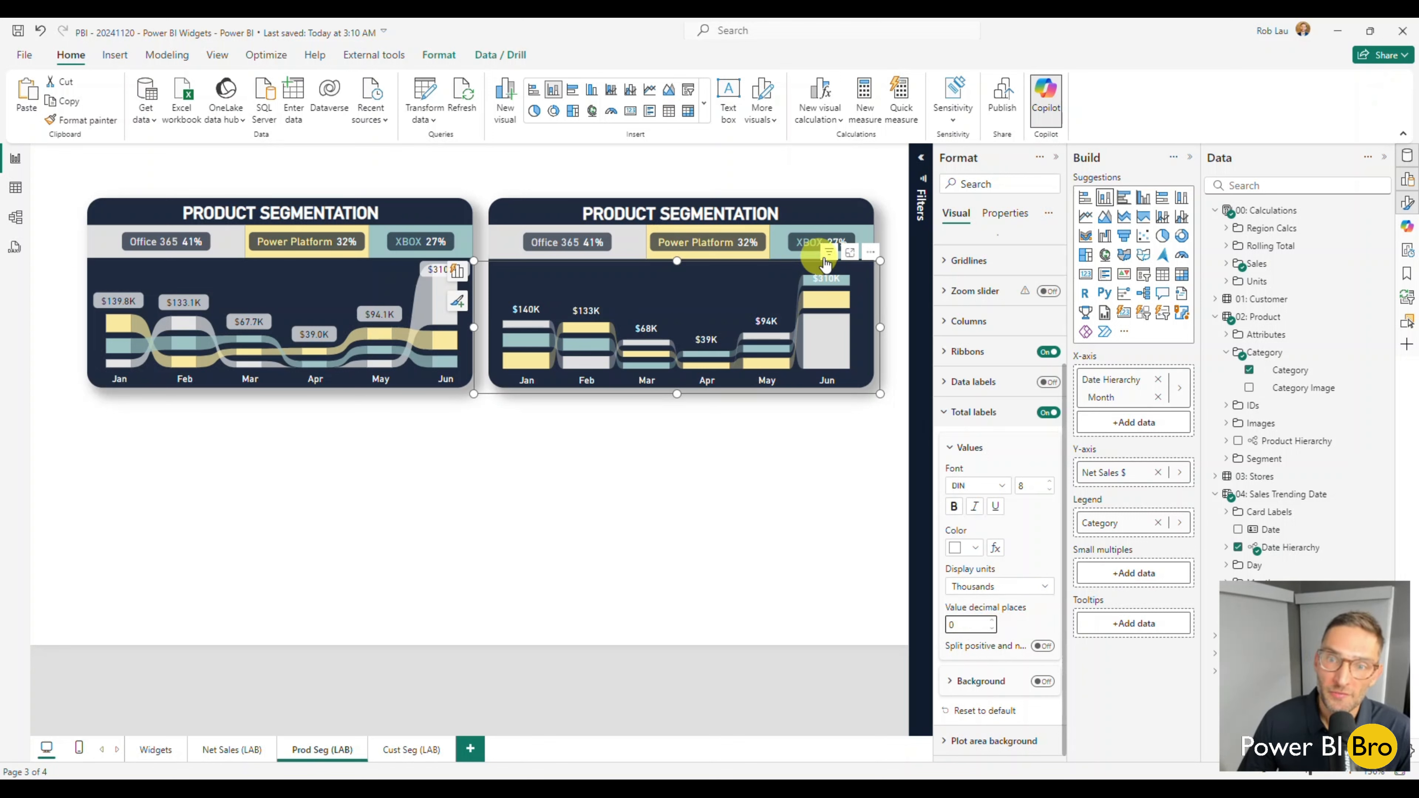
{"action": "mouse_move", "coordinate": [840, 287]}
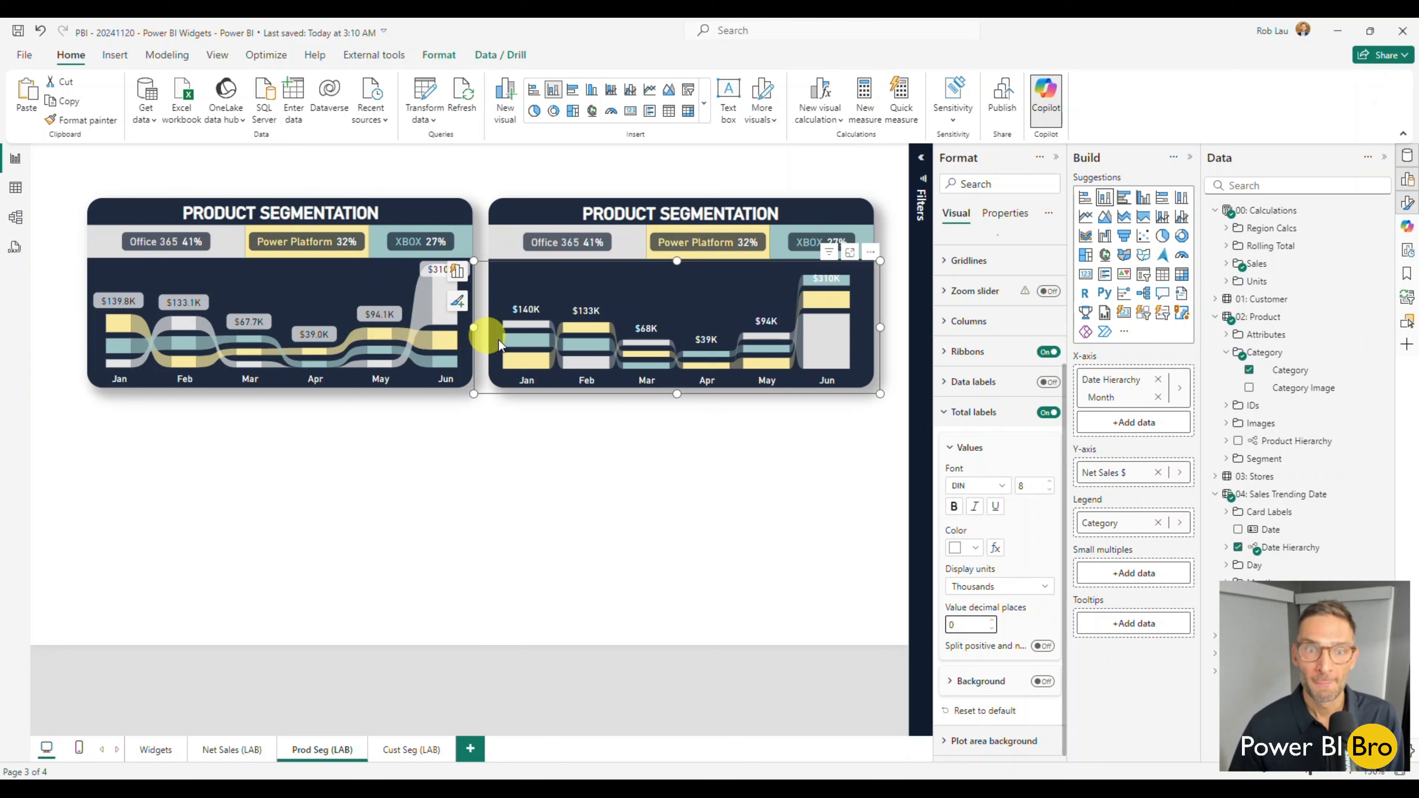
Turn on the monthly chart's total label background in dark navy at 54% transparency, and deselect the chart.
{"action": "left_click", "coordinate": [944, 408]}
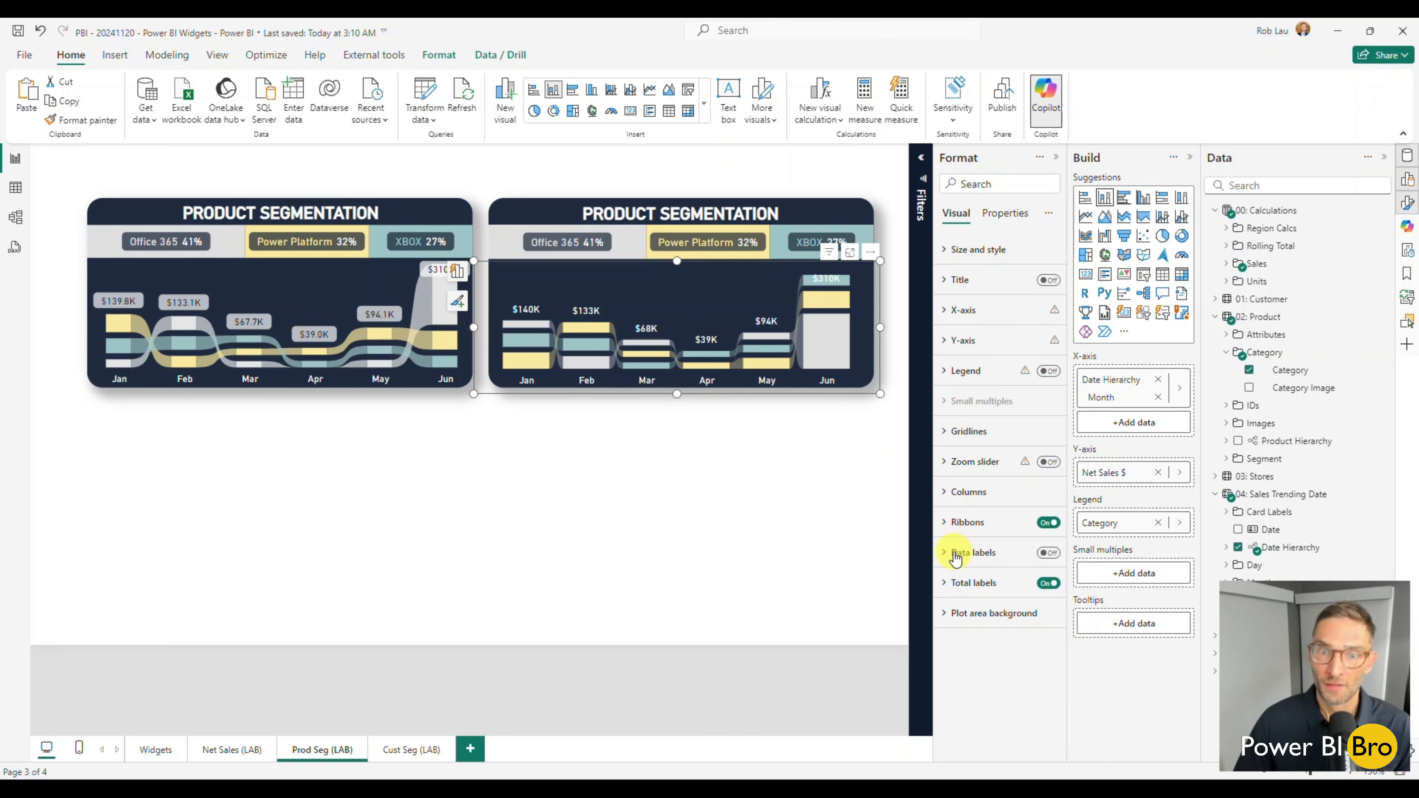
{"action": "left_click", "coordinate": [951, 585]}
{"action": "scroll", "coordinate": [984, 570], "scroll_direction": "down", "scroll_amount": 3}
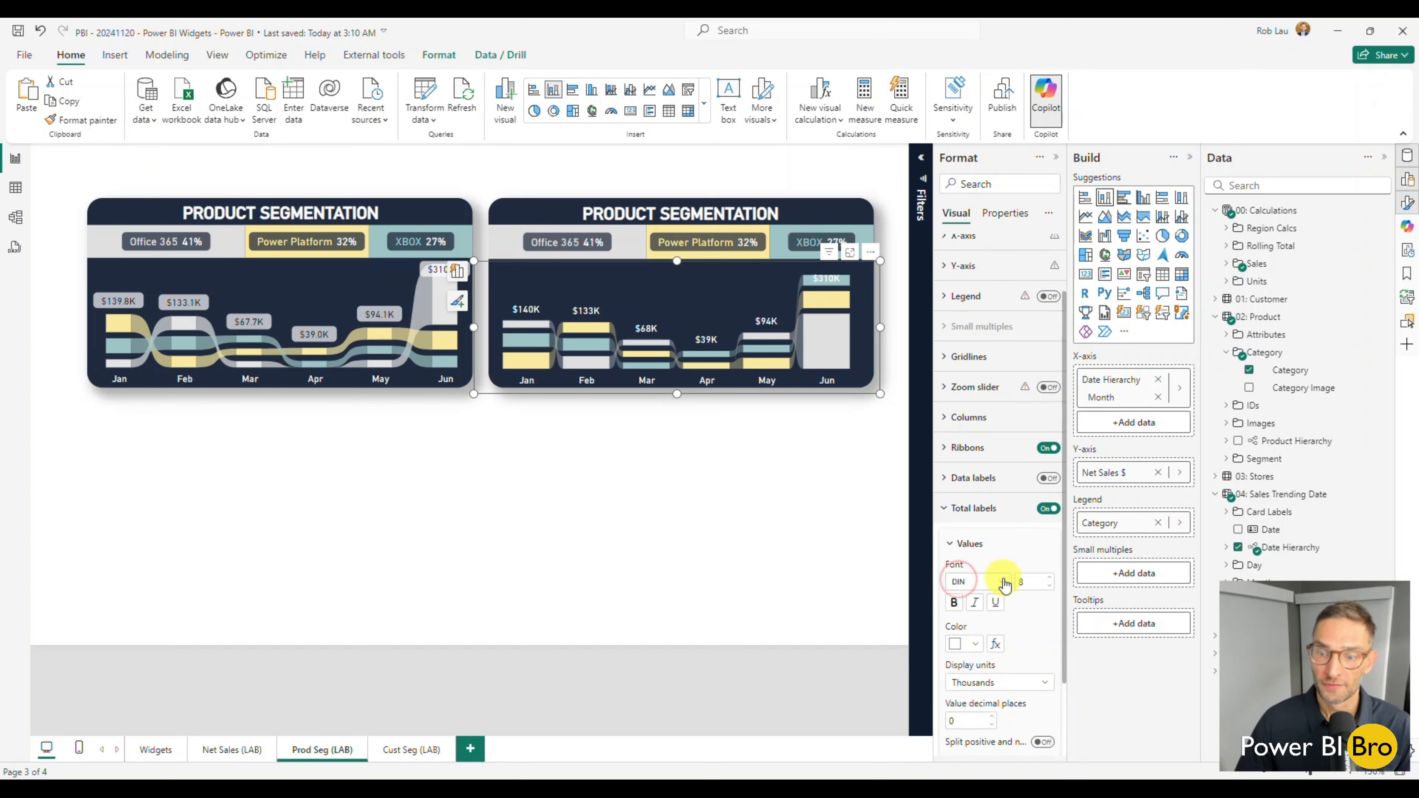
{"action": "left_click", "coordinate": [1043, 681]}
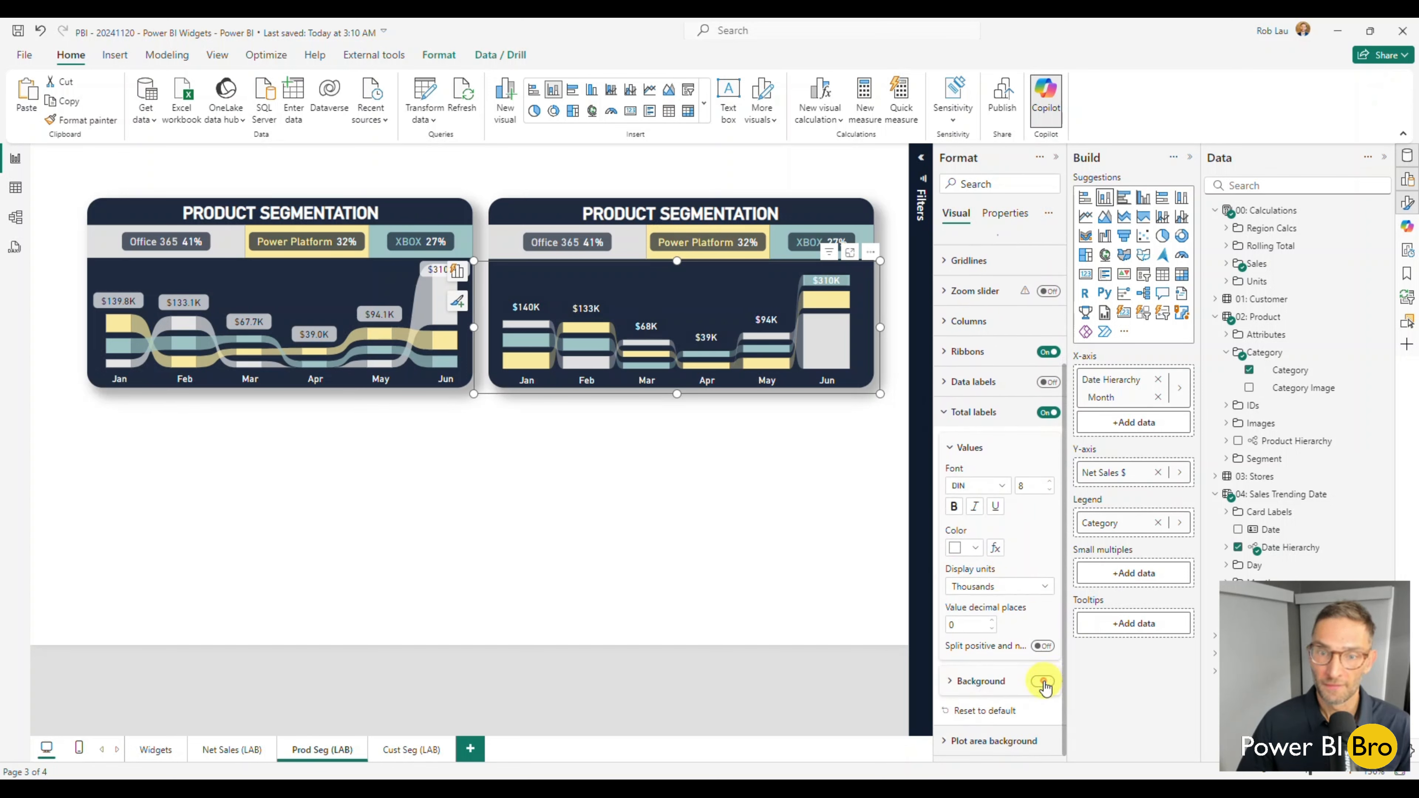
{"action": "left_click", "coordinate": [967, 681]}
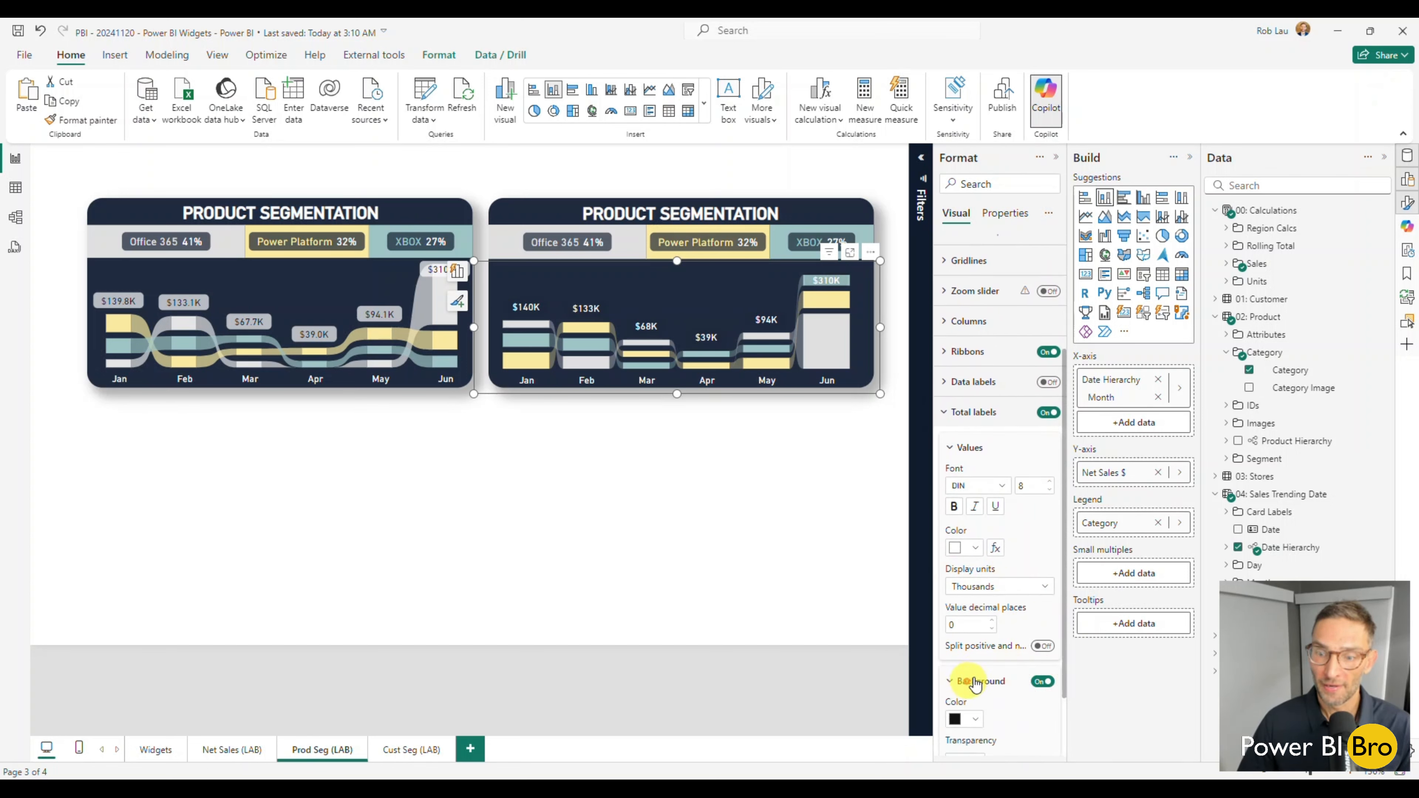
{"action": "left_click", "coordinate": [977, 638]}
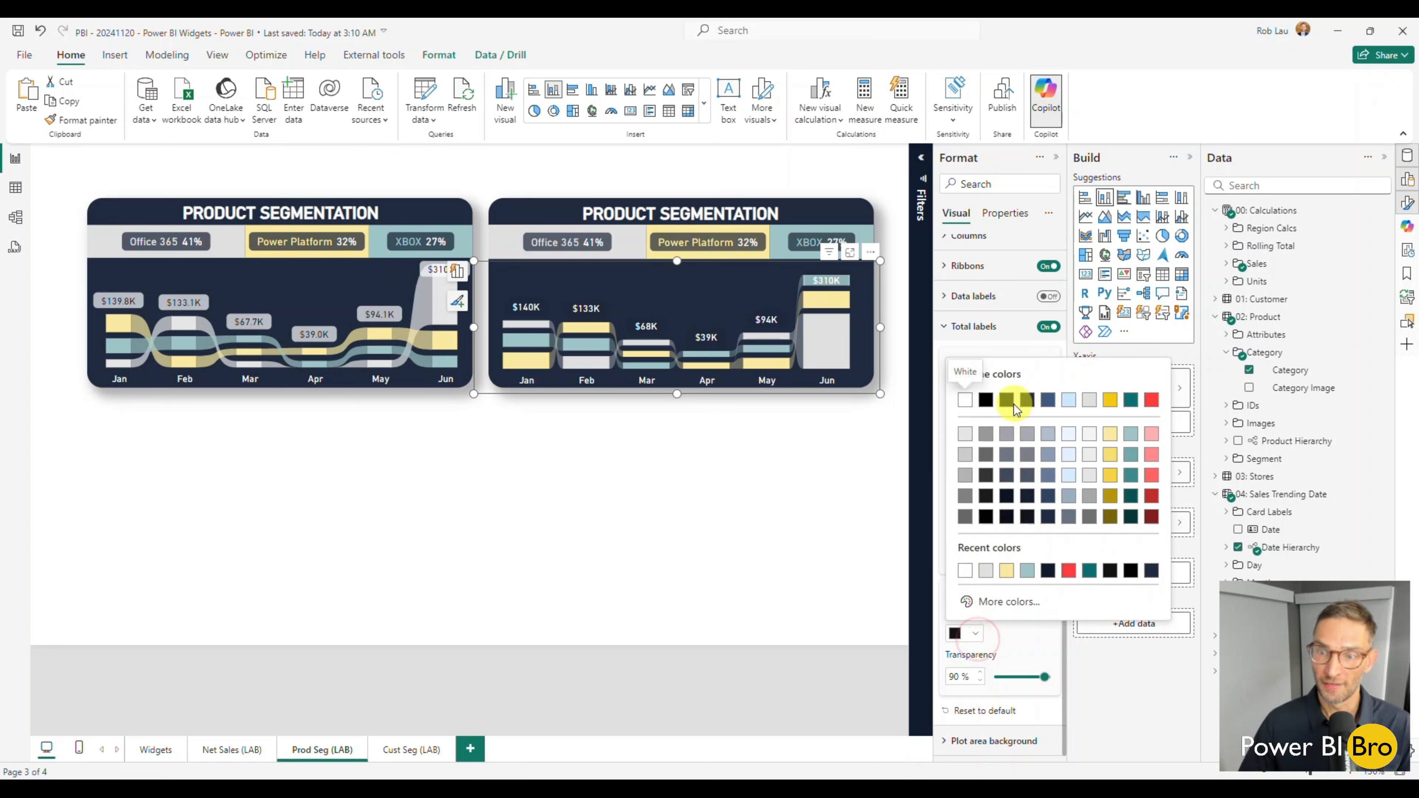
{"action": "left_click", "coordinate": [1006, 404]}
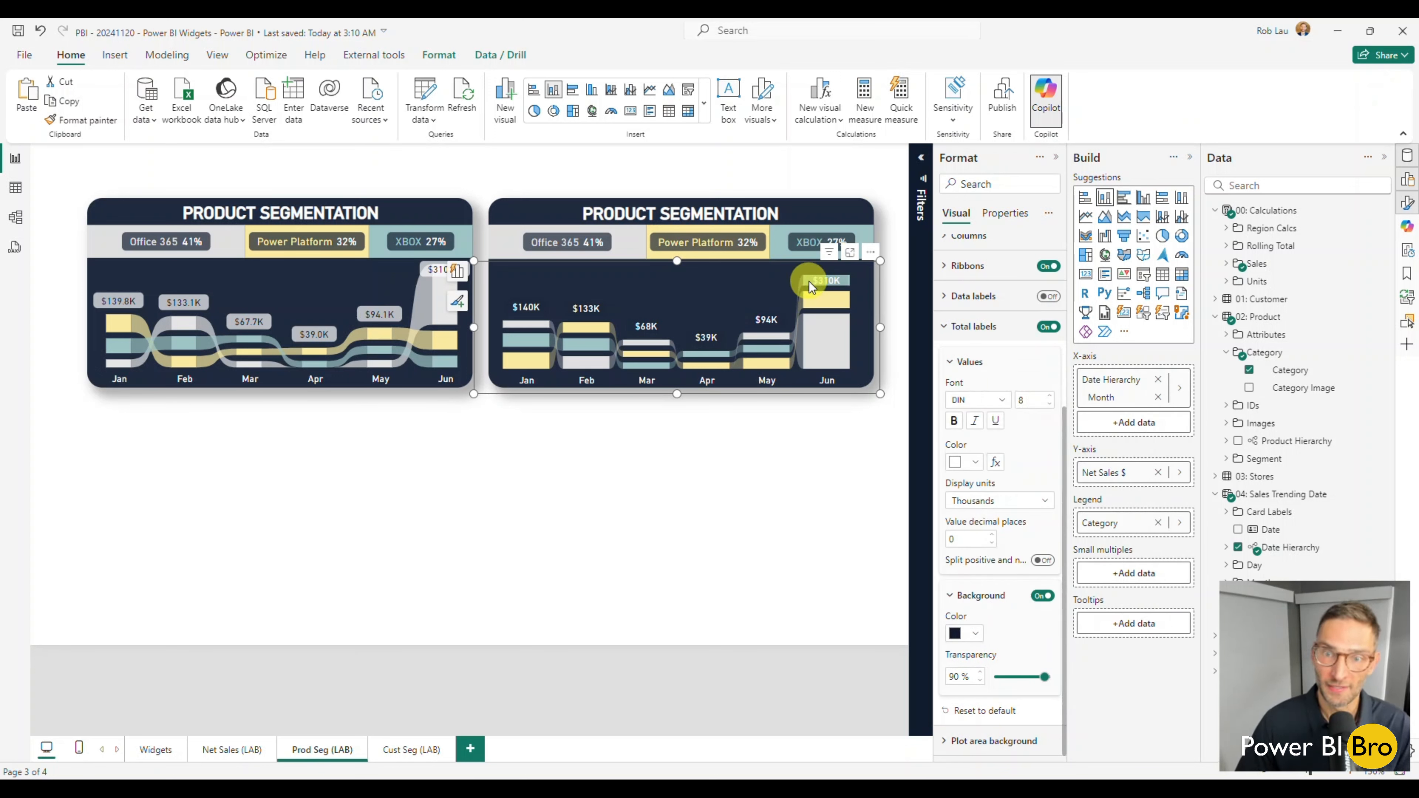
{"action": "left_click_drag", "start_coordinate": [1044, 677], "coordinate": [1024, 677]}
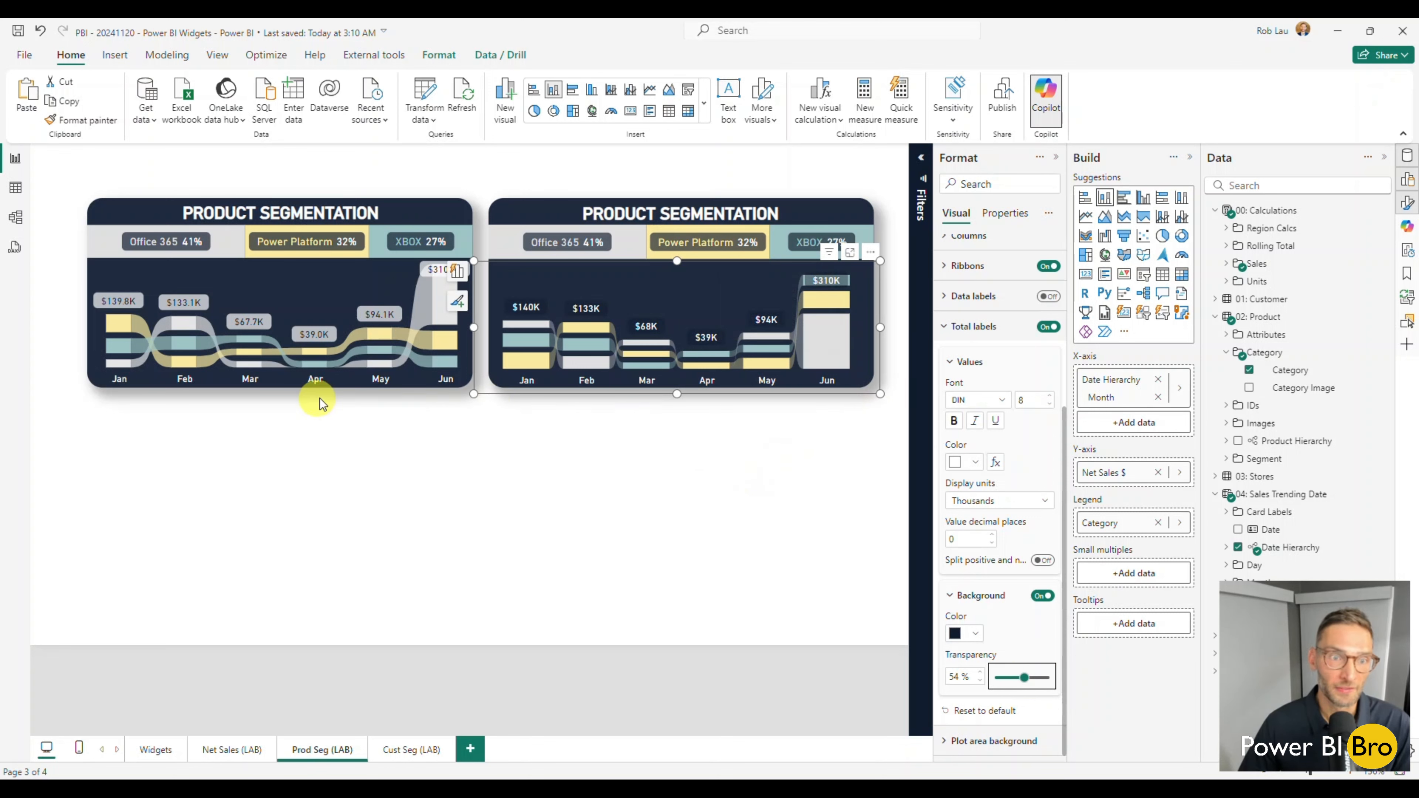
{"action": "left_click", "coordinate": [617, 541]}
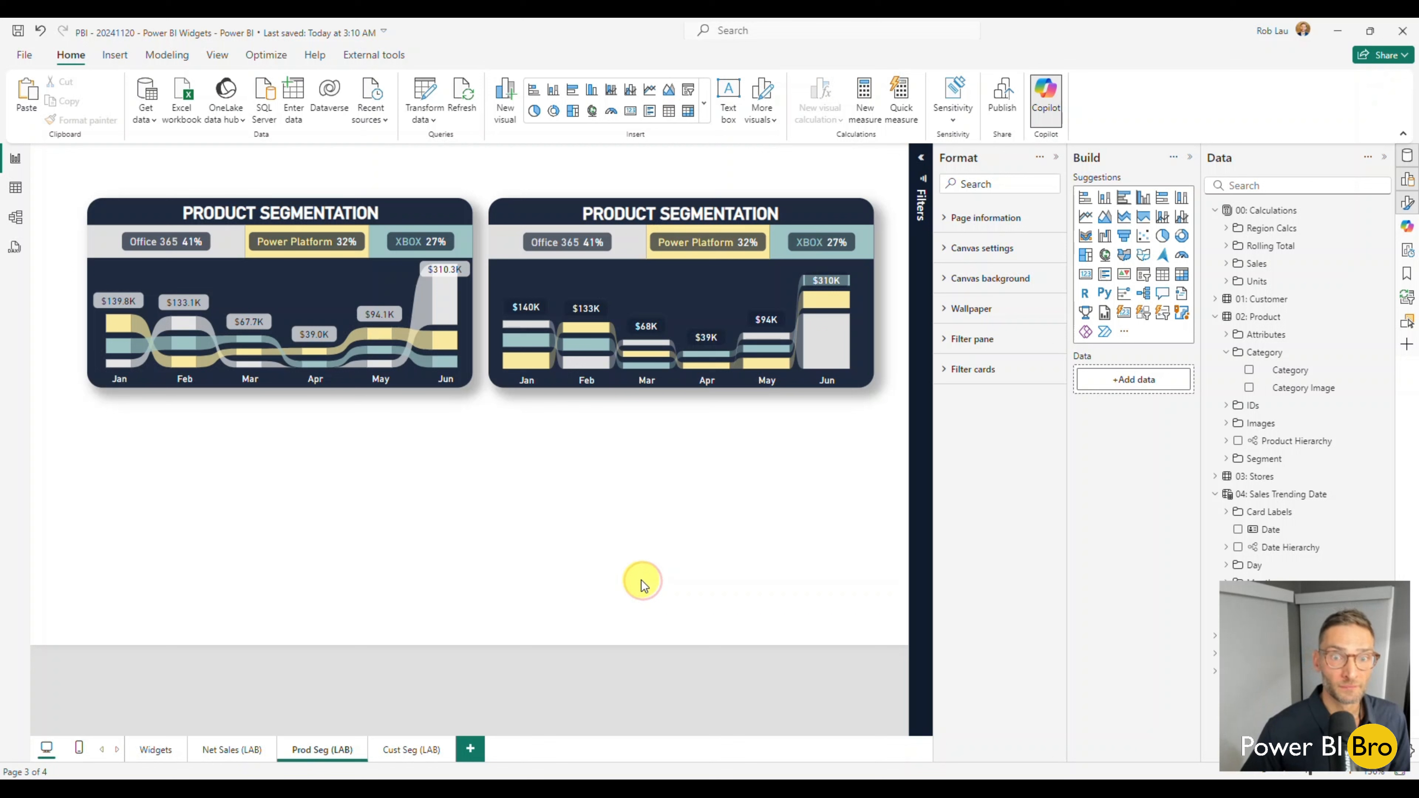
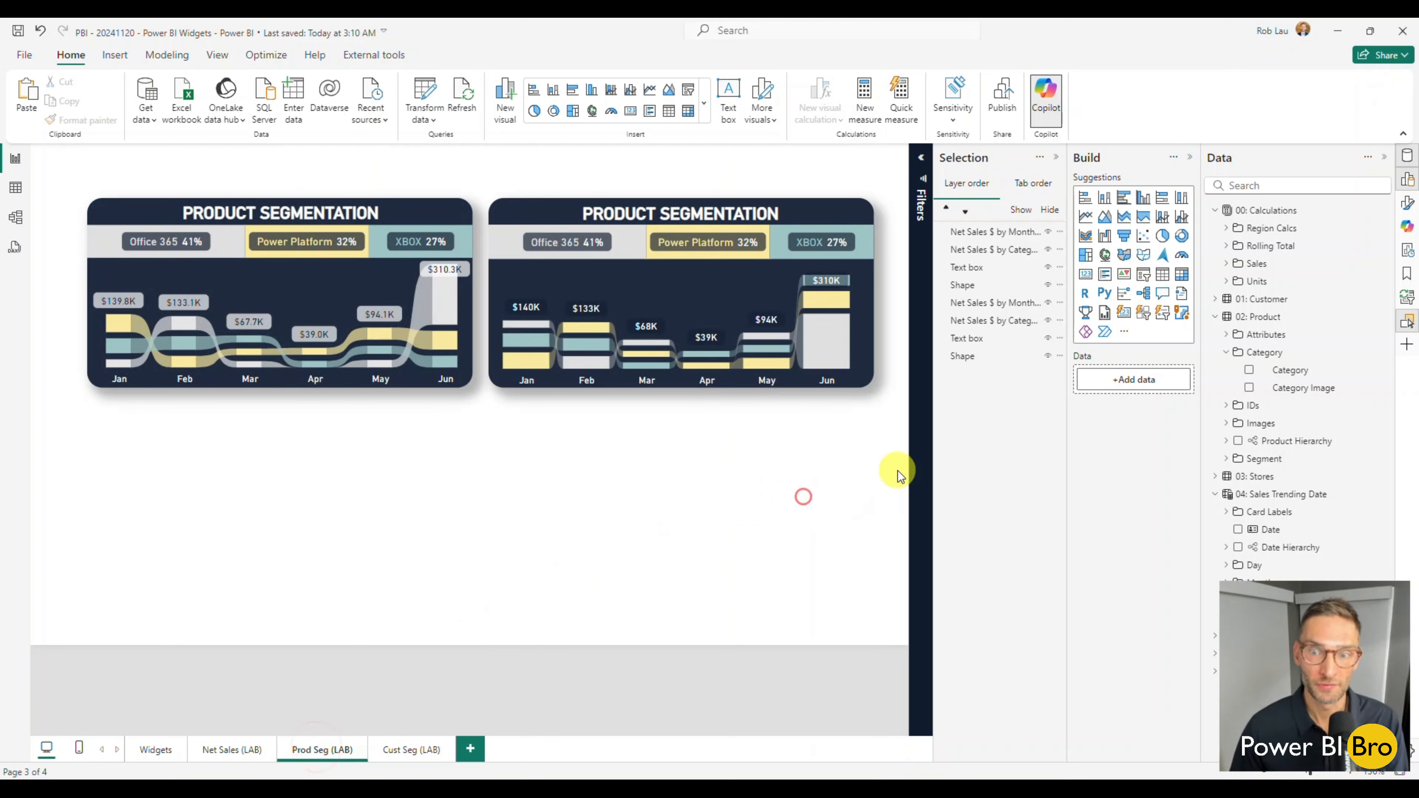
Group the rebuilt Product Segmentation widget's background shape, title and two charts, and deselect the group.
{"action": "left_click_drag", "start_coordinate": [898, 471], "coordinate": [470, 167]}
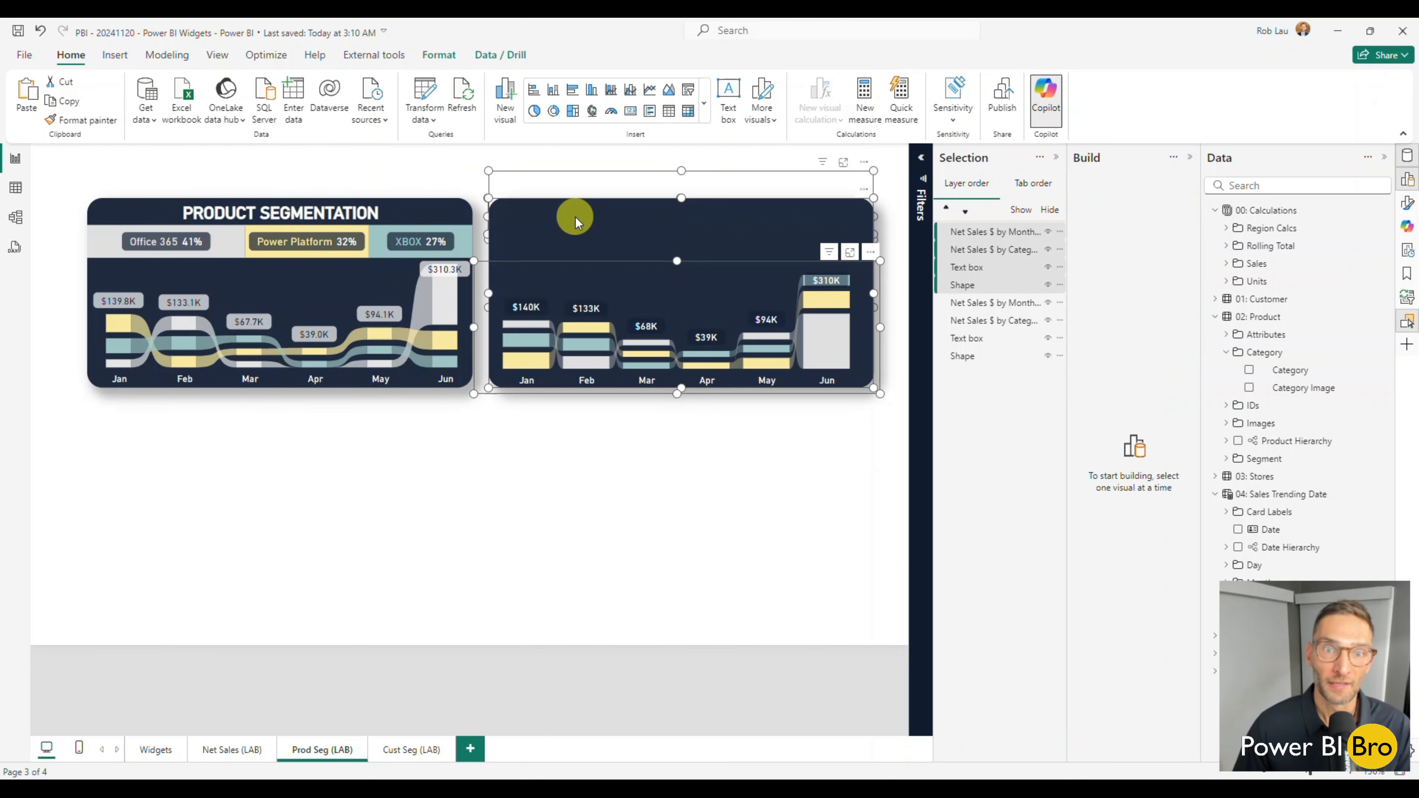
{"action": "right_click", "coordinate": [604, 213]}
{"action": "mouse_move", "coordinate": [634, 218]}
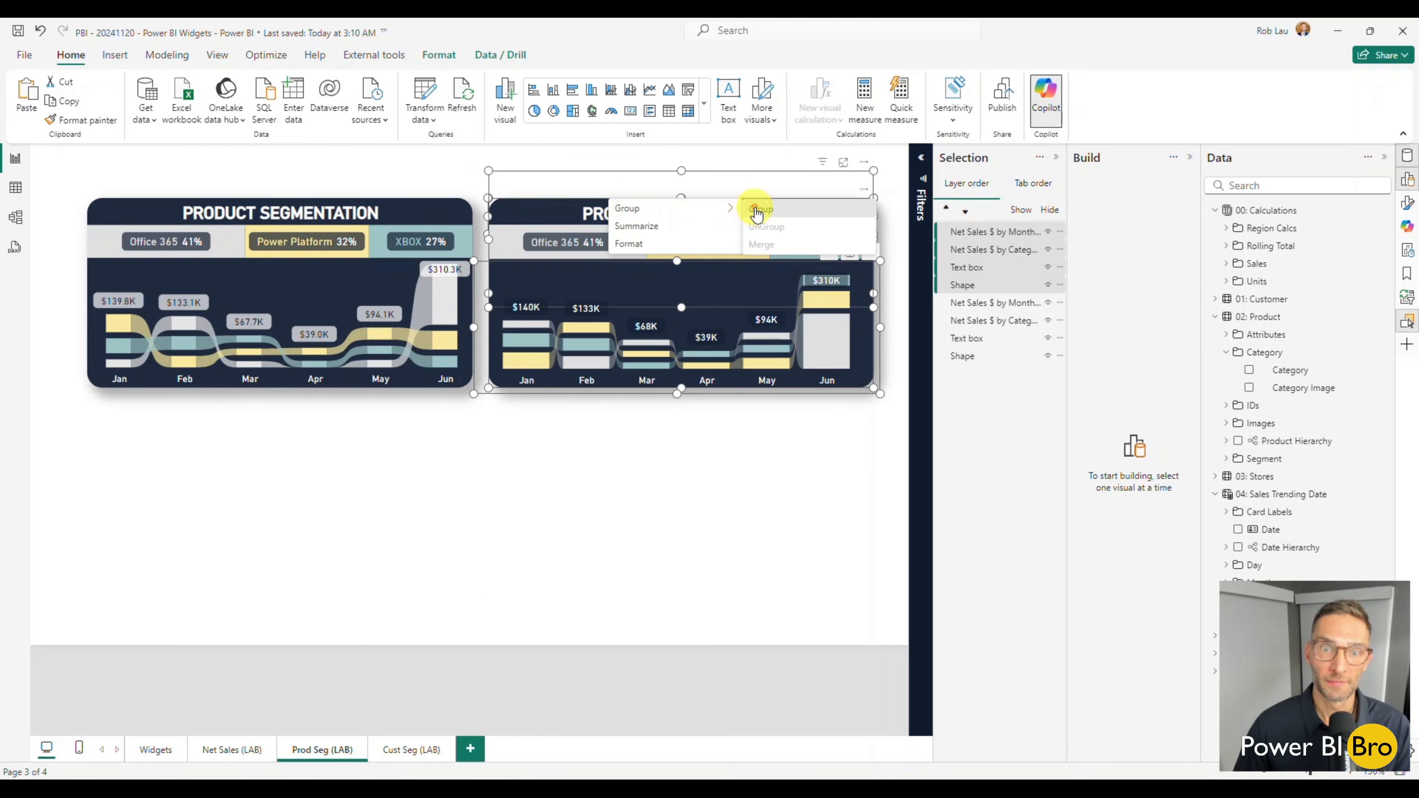
{"action": "left_click", "coordinate": [754, 202]}
{"action": "left_click", "coordinate": [641, 450]}
Duplicate the blue background card on the Cust Seg (LAB) page and place the copy diagonally below and right of the original.
{"action": "left_click", "coordinate": [414, 749]}
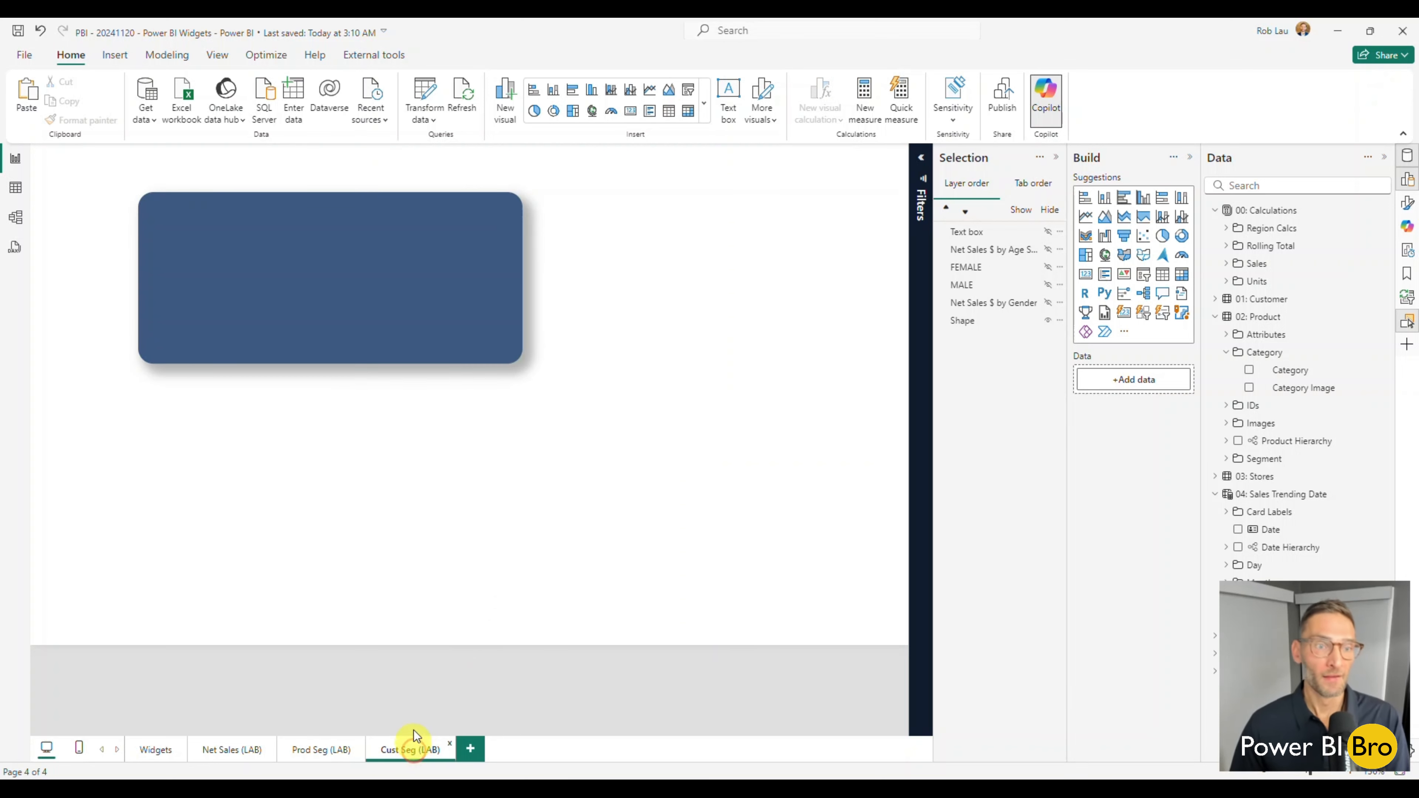
{"action": "left_click", "coordinate": [494, 317]}
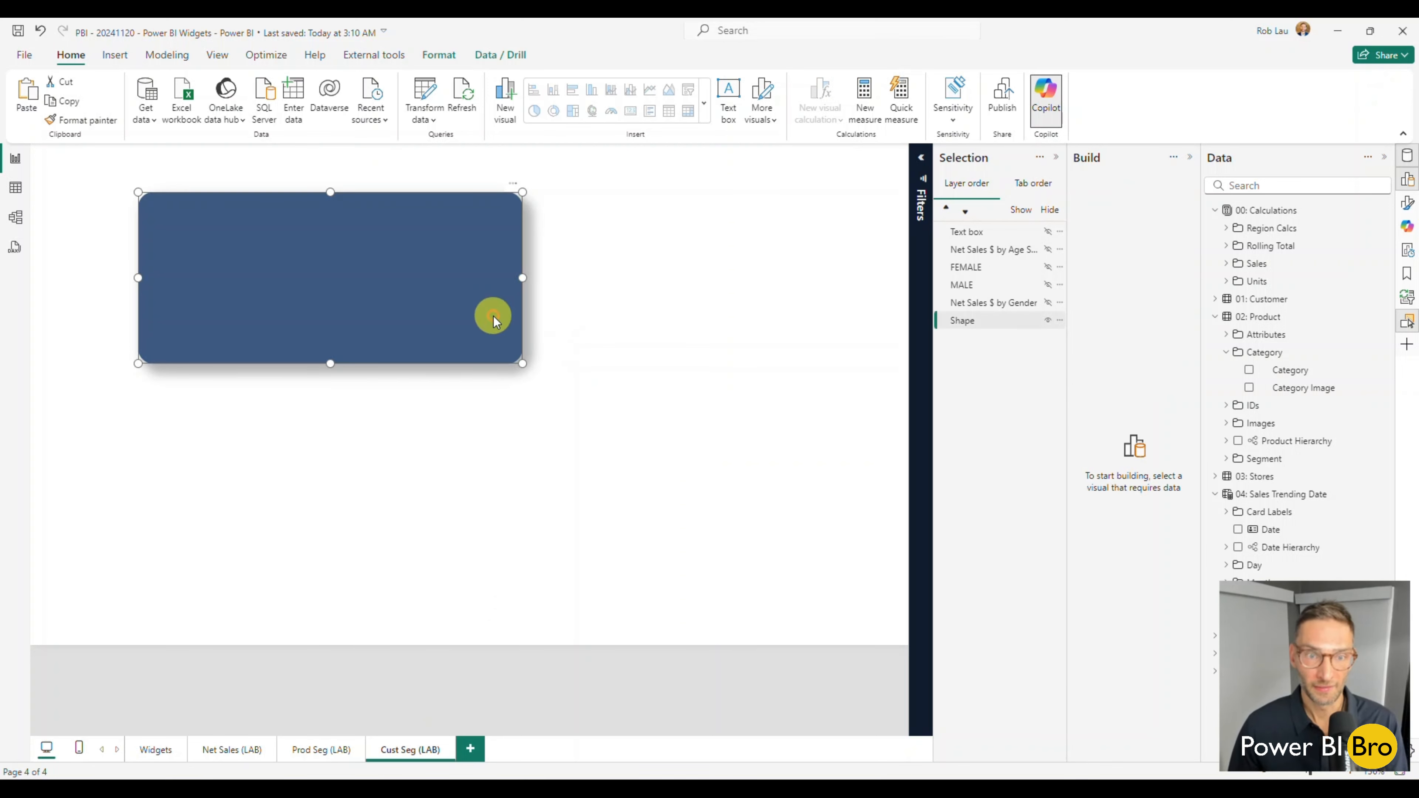
{"action": "key", "text": "ctrl+c"}
{"action": "key", "text": "ctrl+v"}
{"action": "left_click_drag", "start_coordinate": [453, 307], "coordinate": [685, 502]}
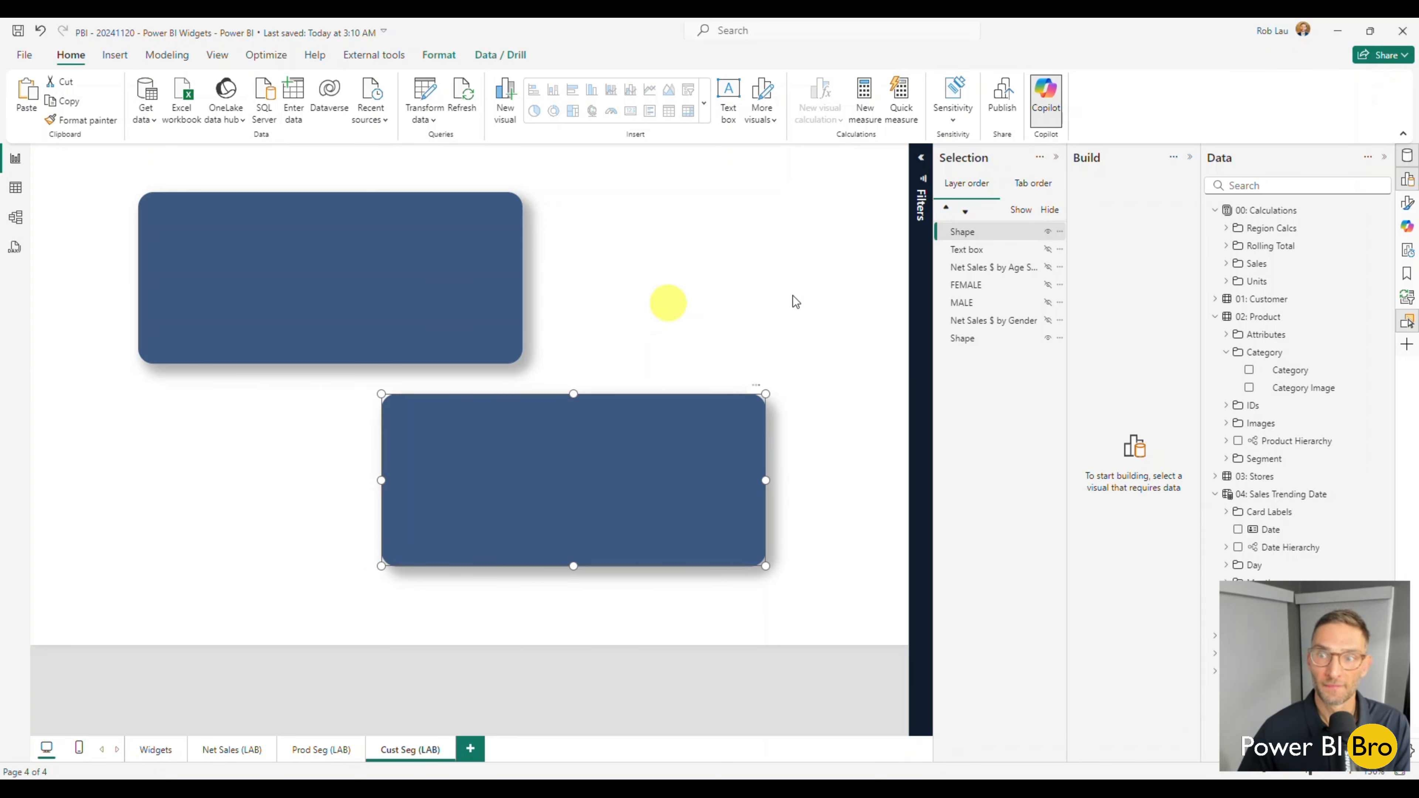
Unhide the original Customer Segmentation widget's text box, age chart, FEMALE and MALE cards and gender chart, keeping its background shape visible.
{"action": "left_click", "coordinate": [1048, 249]}
{"action": "left_click", "coordinate": [1048, 267]}
{"action": "left_click", "coordinate": [1048, 284]}
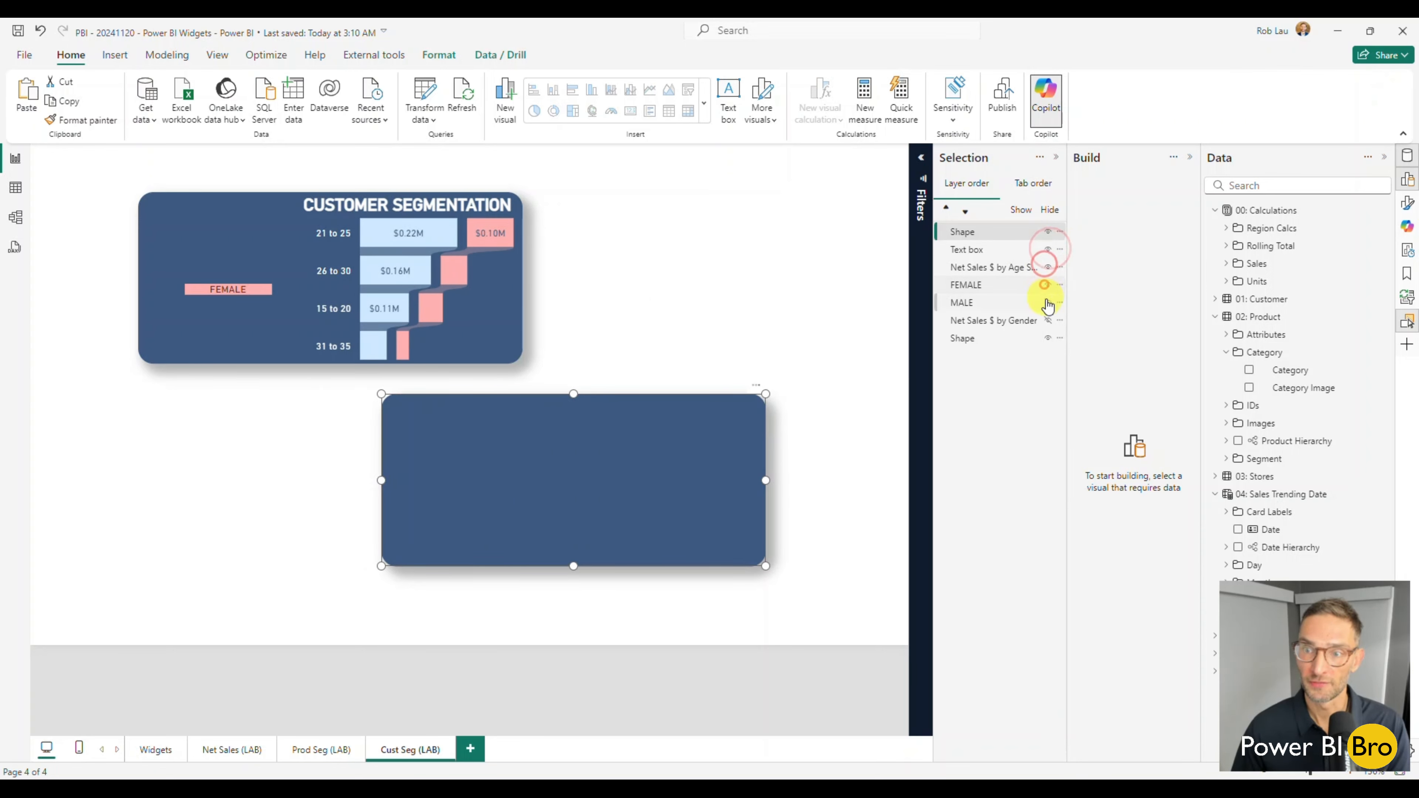
{"action": "left_click", "coordinate": [1047, 302]}
{"action": "left_click", "coordinate": [1048, 319]}
{"action": "left_click", "coordinate": [1048, 337]}
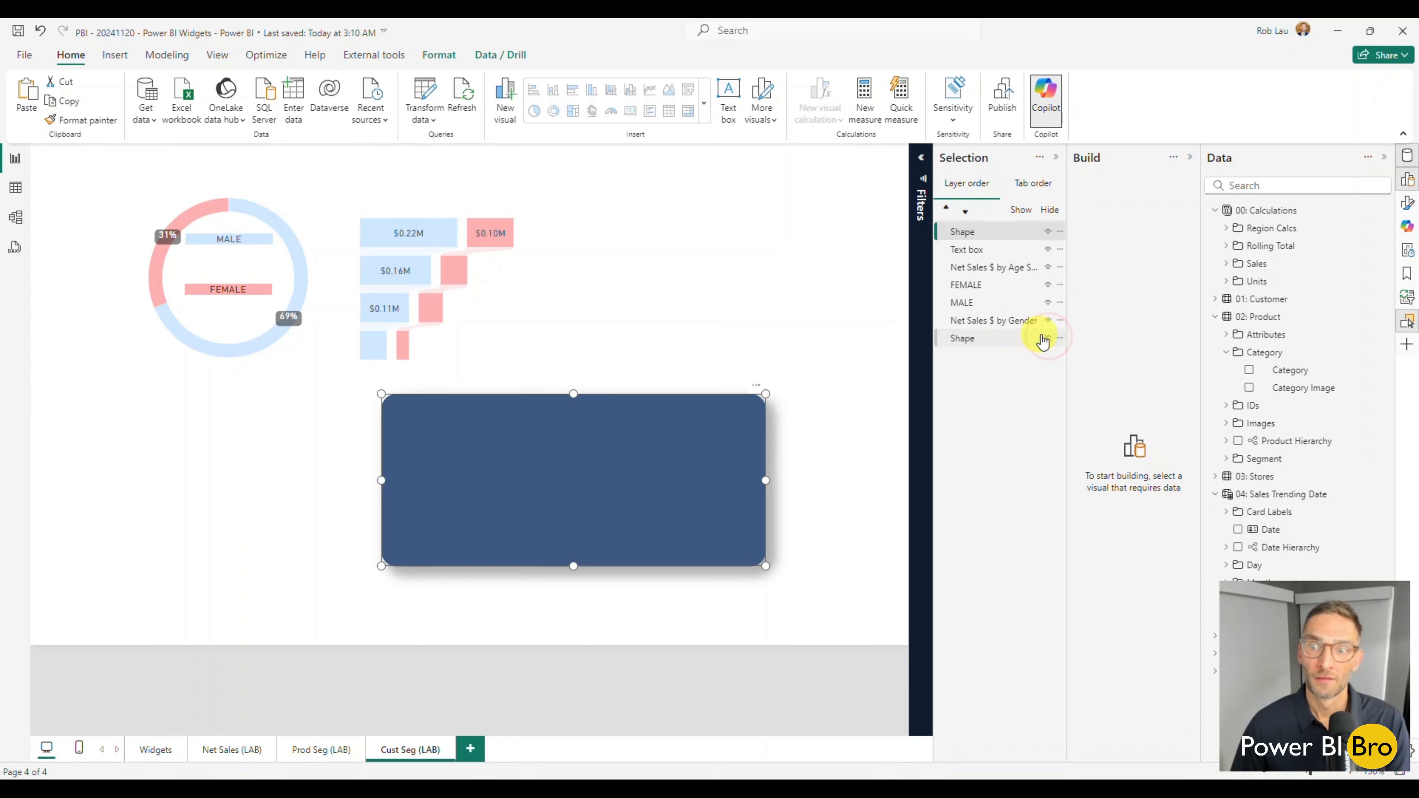
{"action": "left_click", "coordinate": [1044, 336]}
{"action": "left_click", "coordinate": [742, 320]}
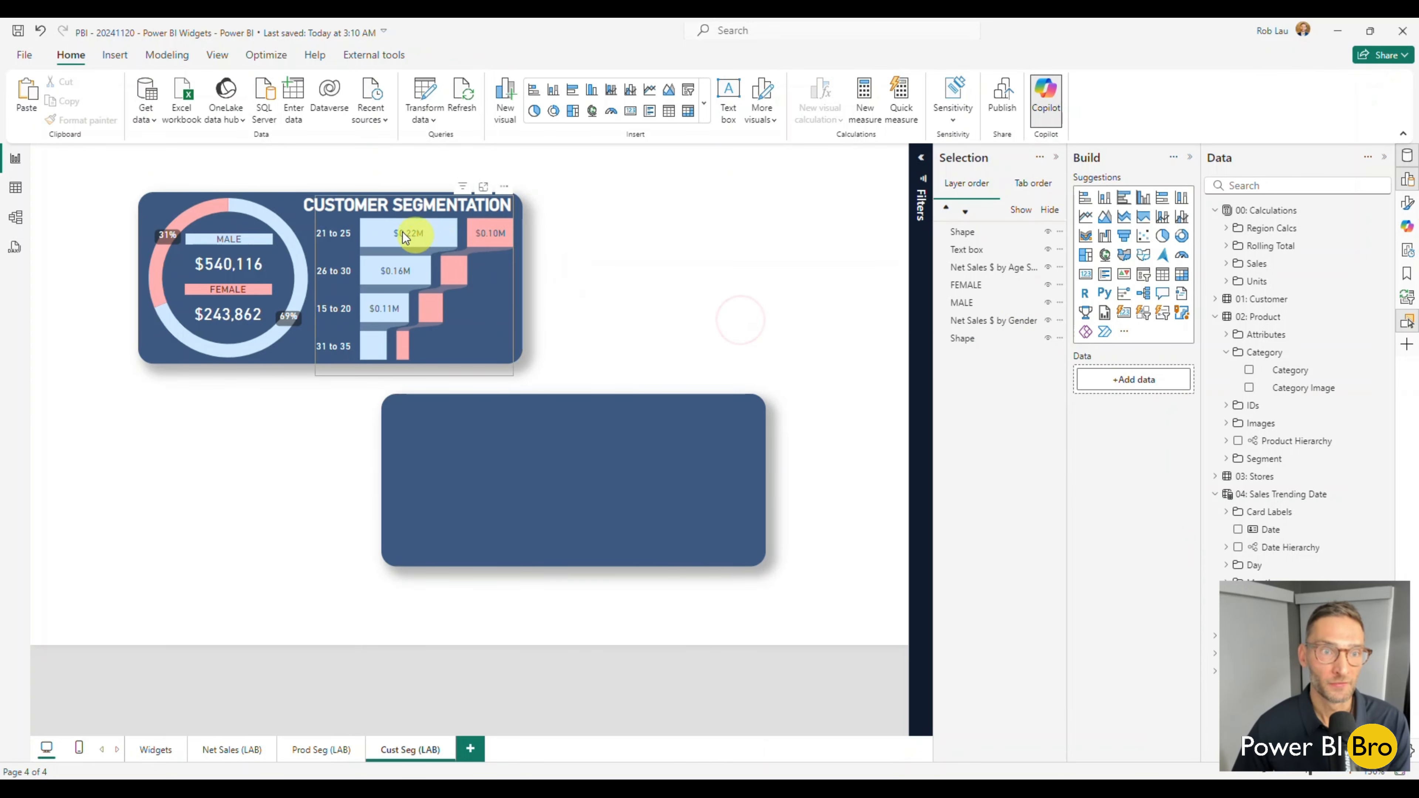
Duplicate the CUSTOMER SEGMENTATION title text box and align the copy along the upper-right edge of the duplicated card.
{"action": "left_click", "coordinate": [310, 217]}
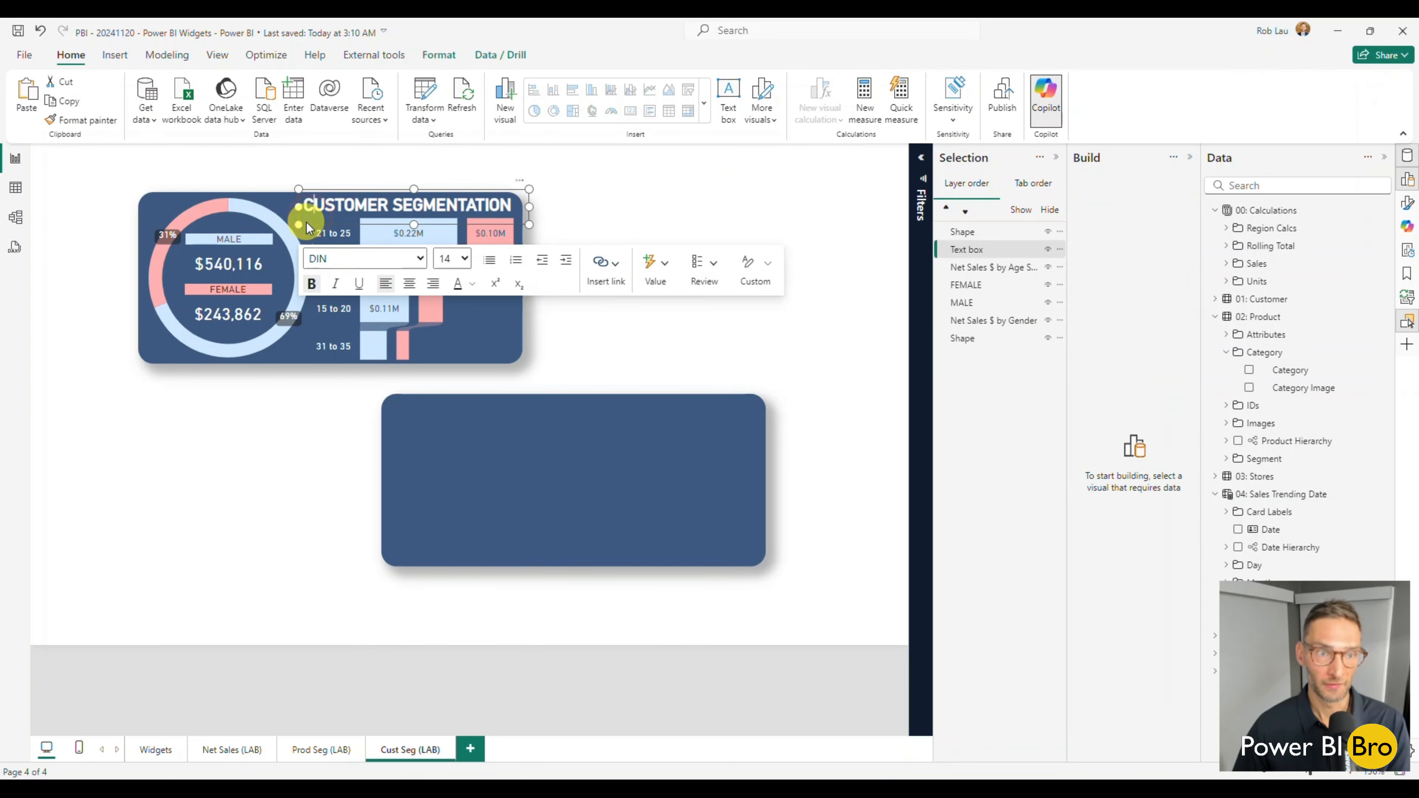
{"action": "key", "text": "ctrl+c"}
{"action": "key", "text": "ctrl+v"}
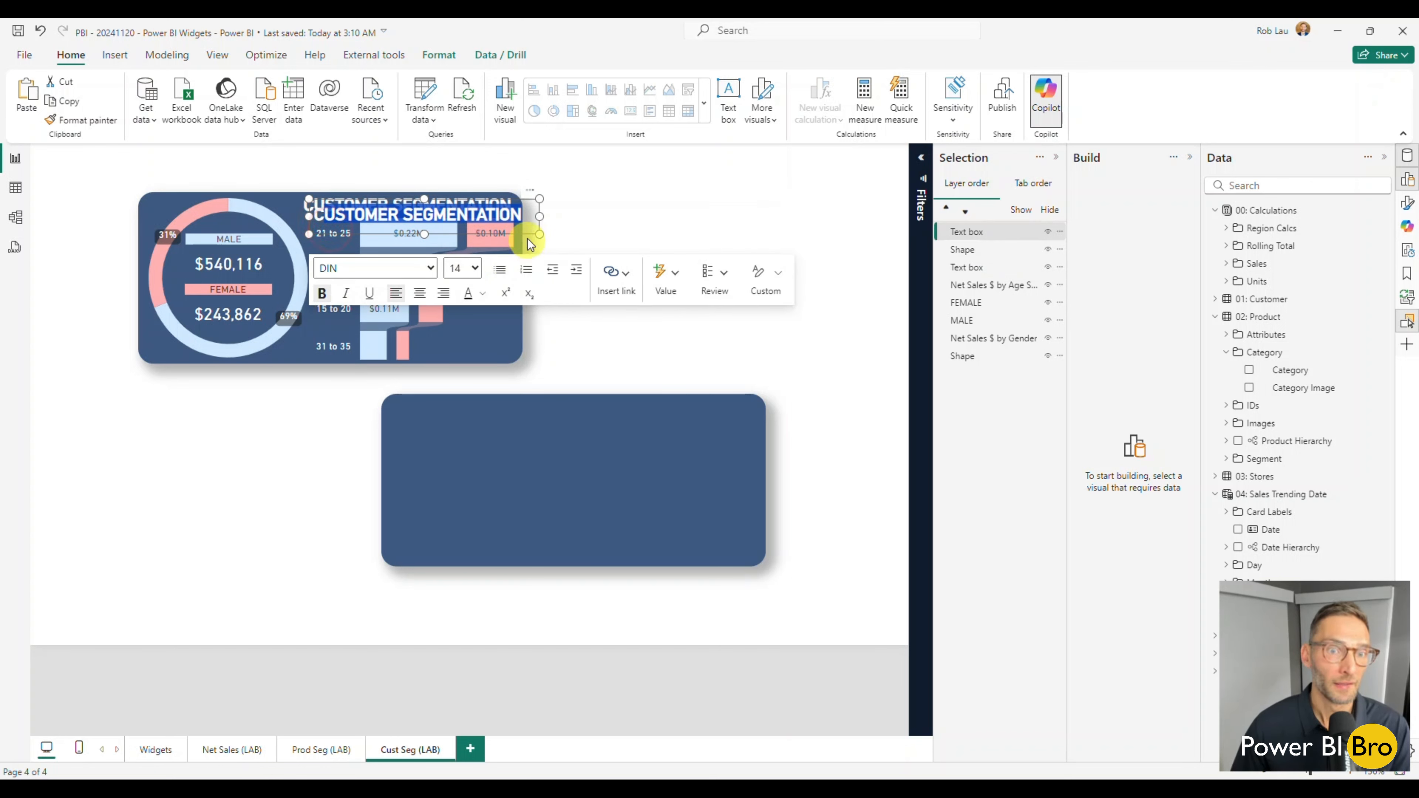
{"action": "left_click_drag", "start_coordinate": [528, 239], "coordinate": [758, 428]}
{"action": "key", "text": "Right"}
{"action": "key", "text": "Right"}
{"action": "key", "text": "Right"}
{"action": "key", "text": "Right"}
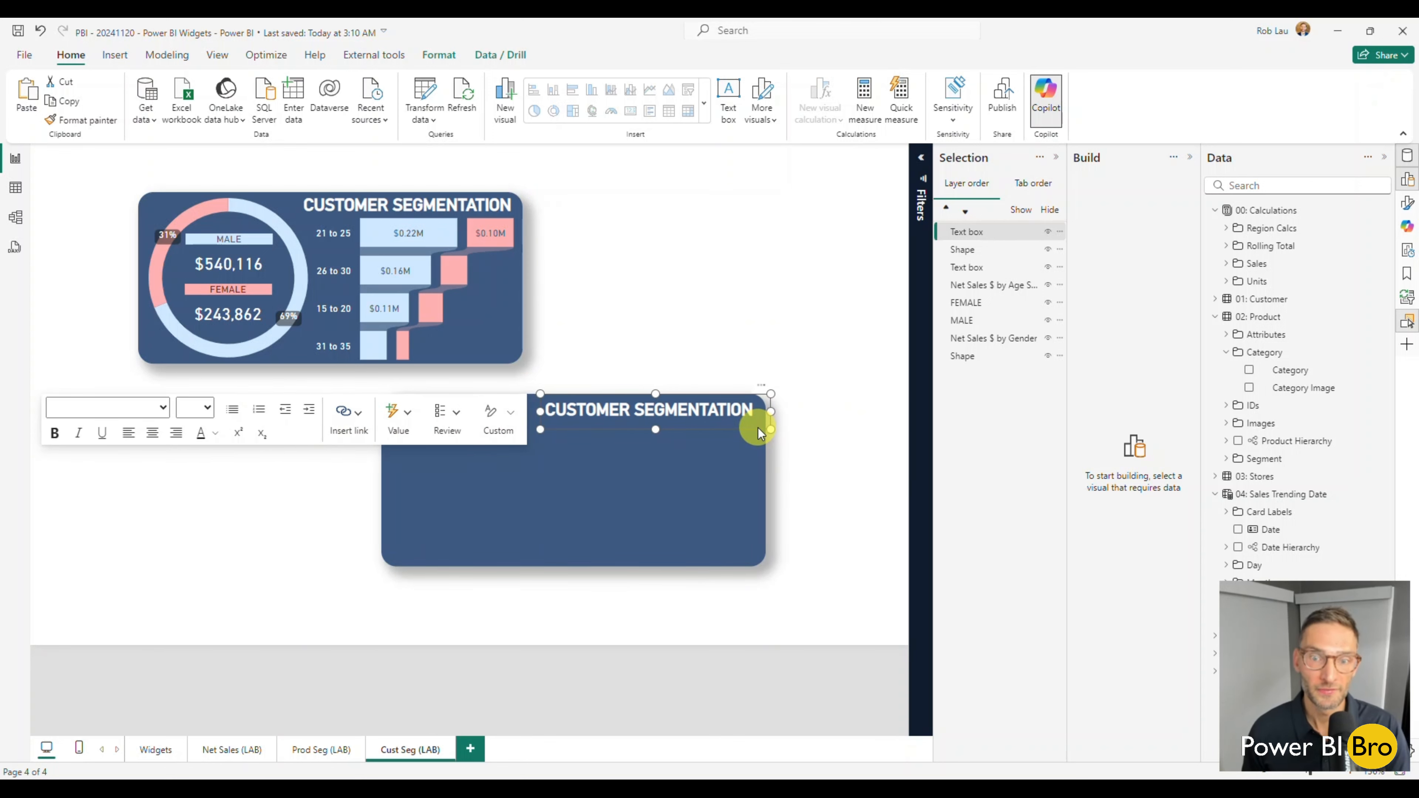
{"action": "key", "text": "Up"}
{"action": "key", "text": "Up"}
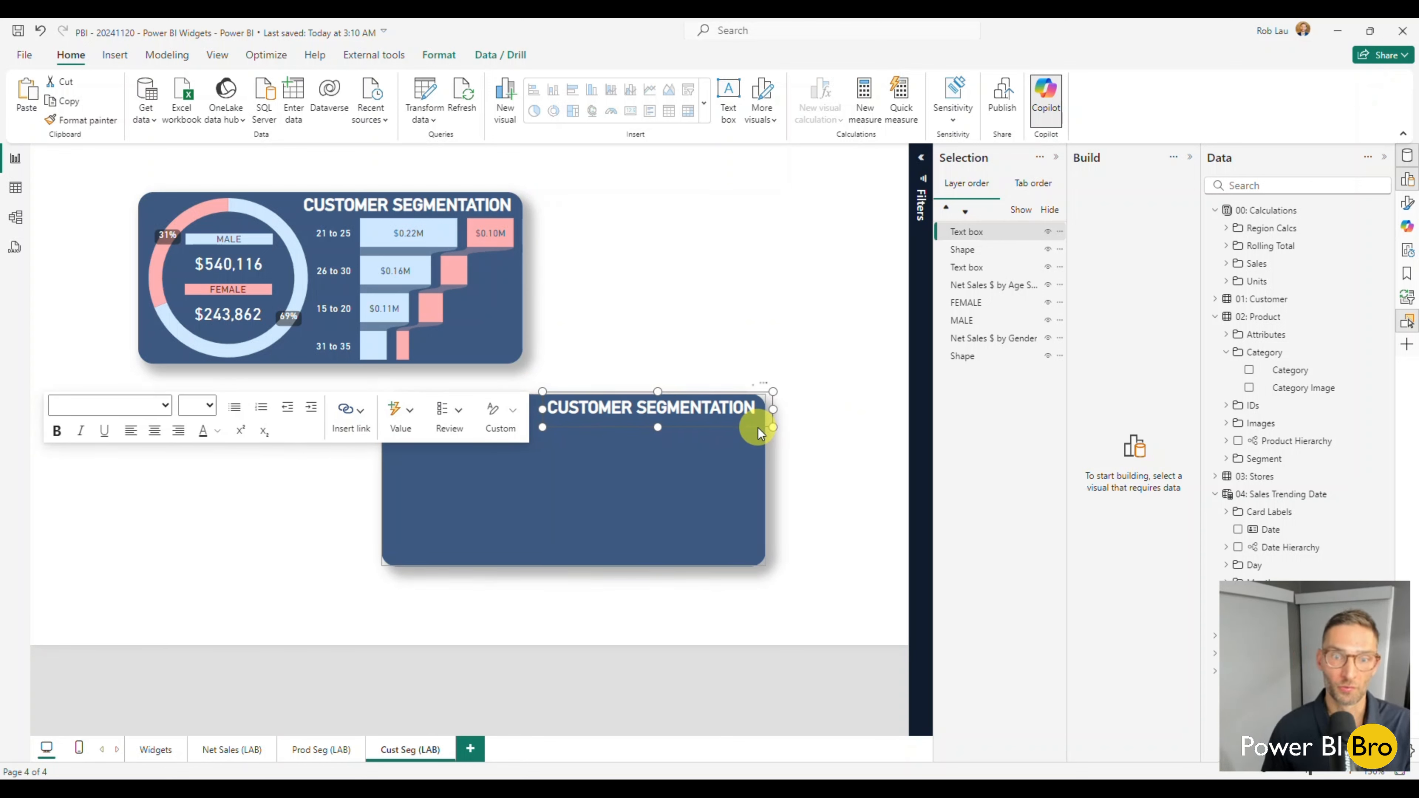
{"action": "left_click", "coordinate": [832, 268]}
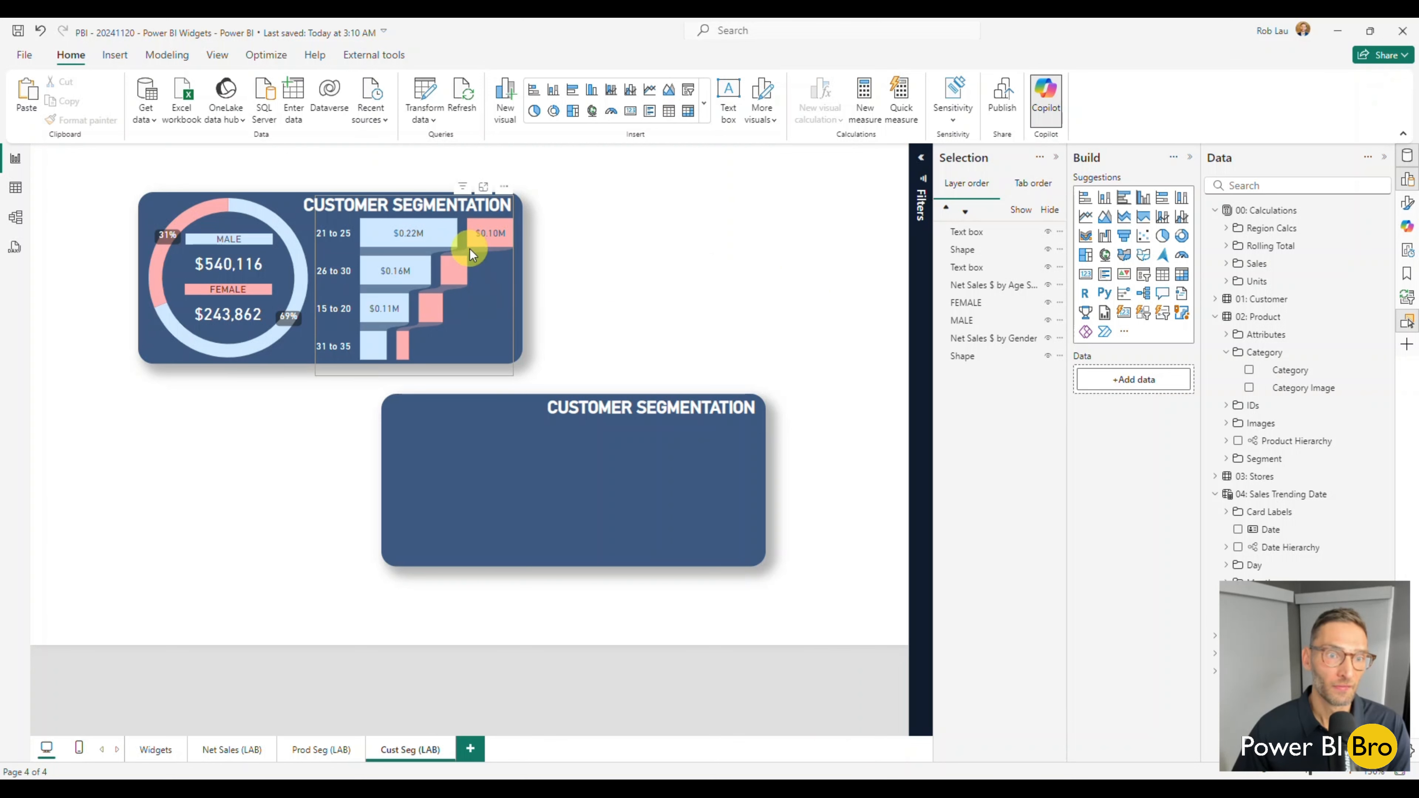
{"action": "left_click", "coordinate": [316, 749]}
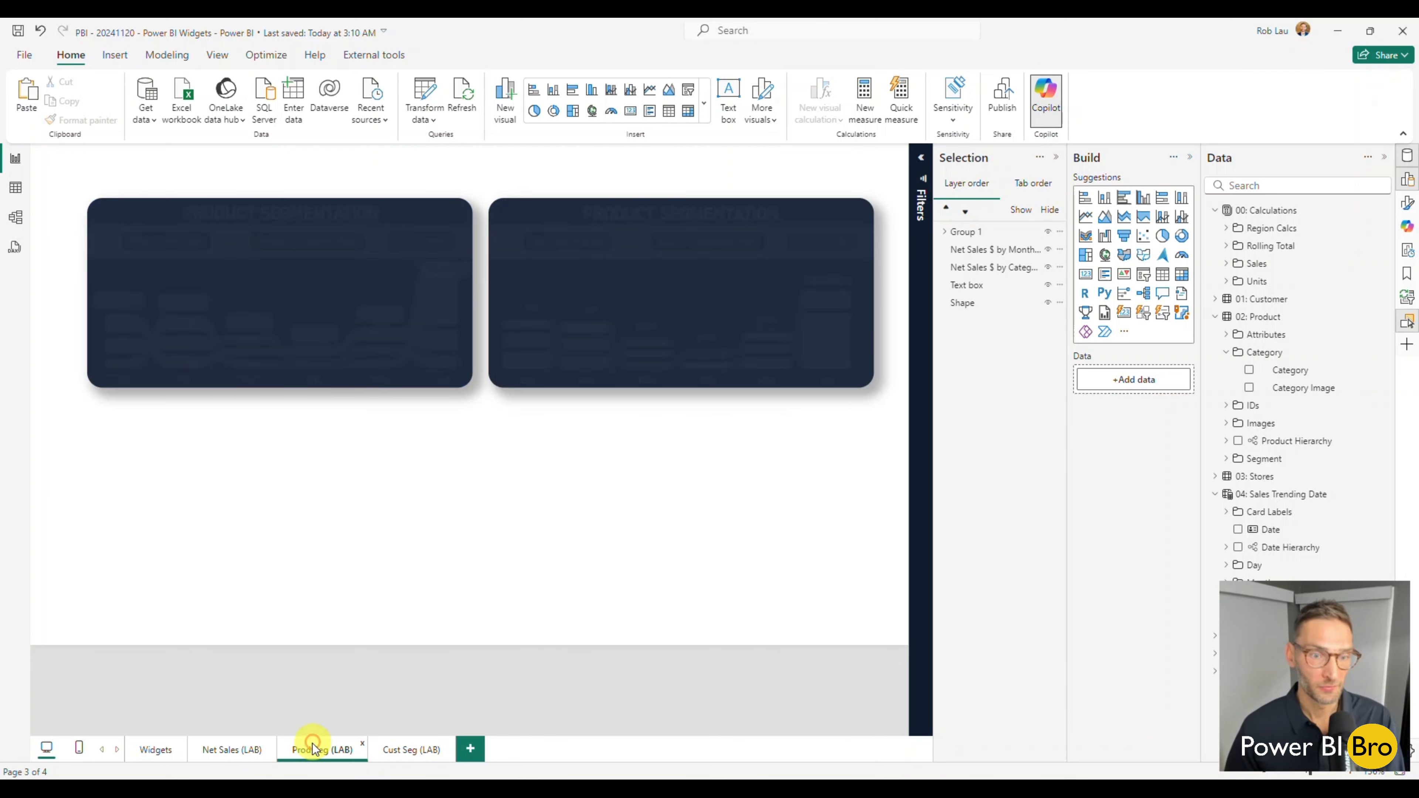
{"action": "left_click", "coordinate": [418, 750]}
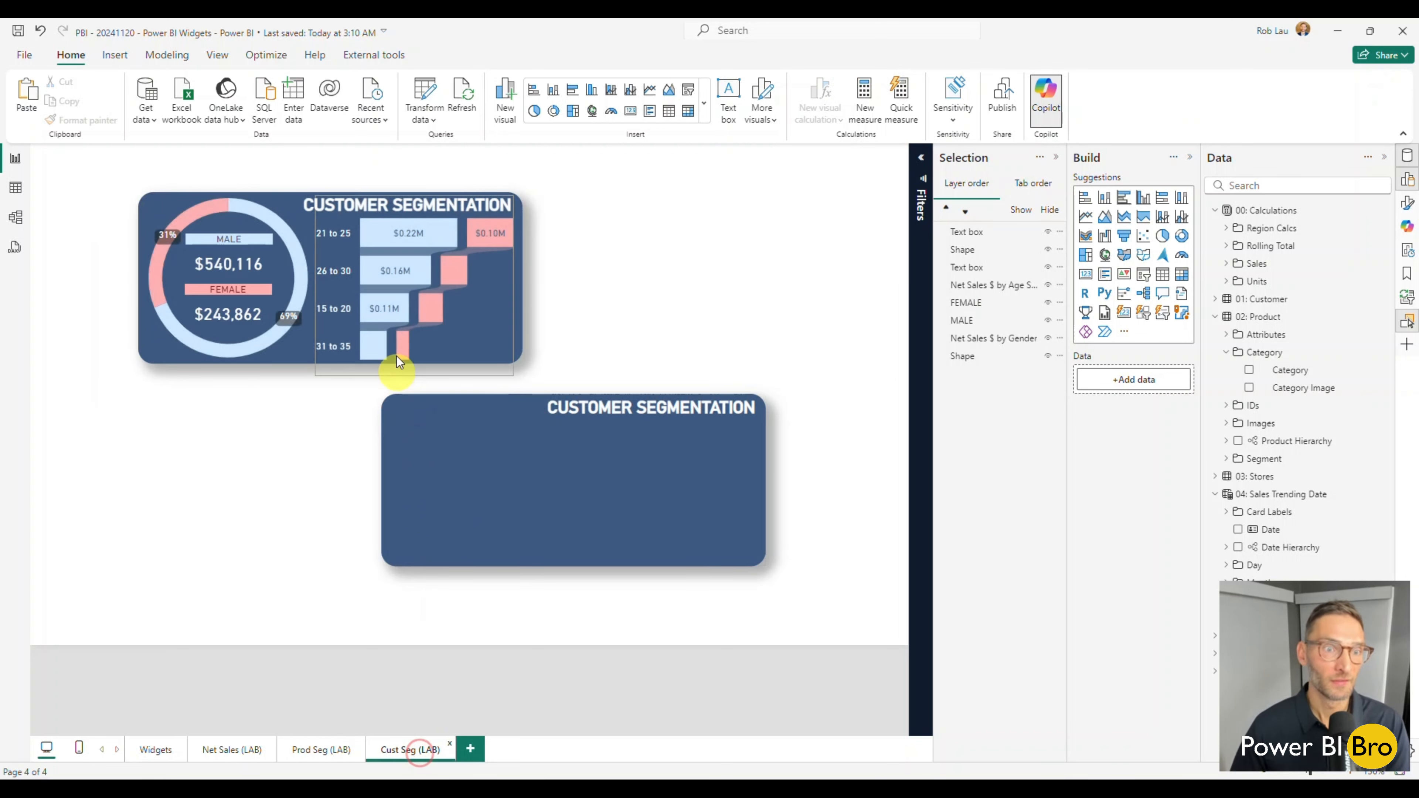
Duplicate the net sales by age bar chart and align the copy beneath the title on the duplicated card.
{"action": "left_click", "coordinate": [488, 301]}
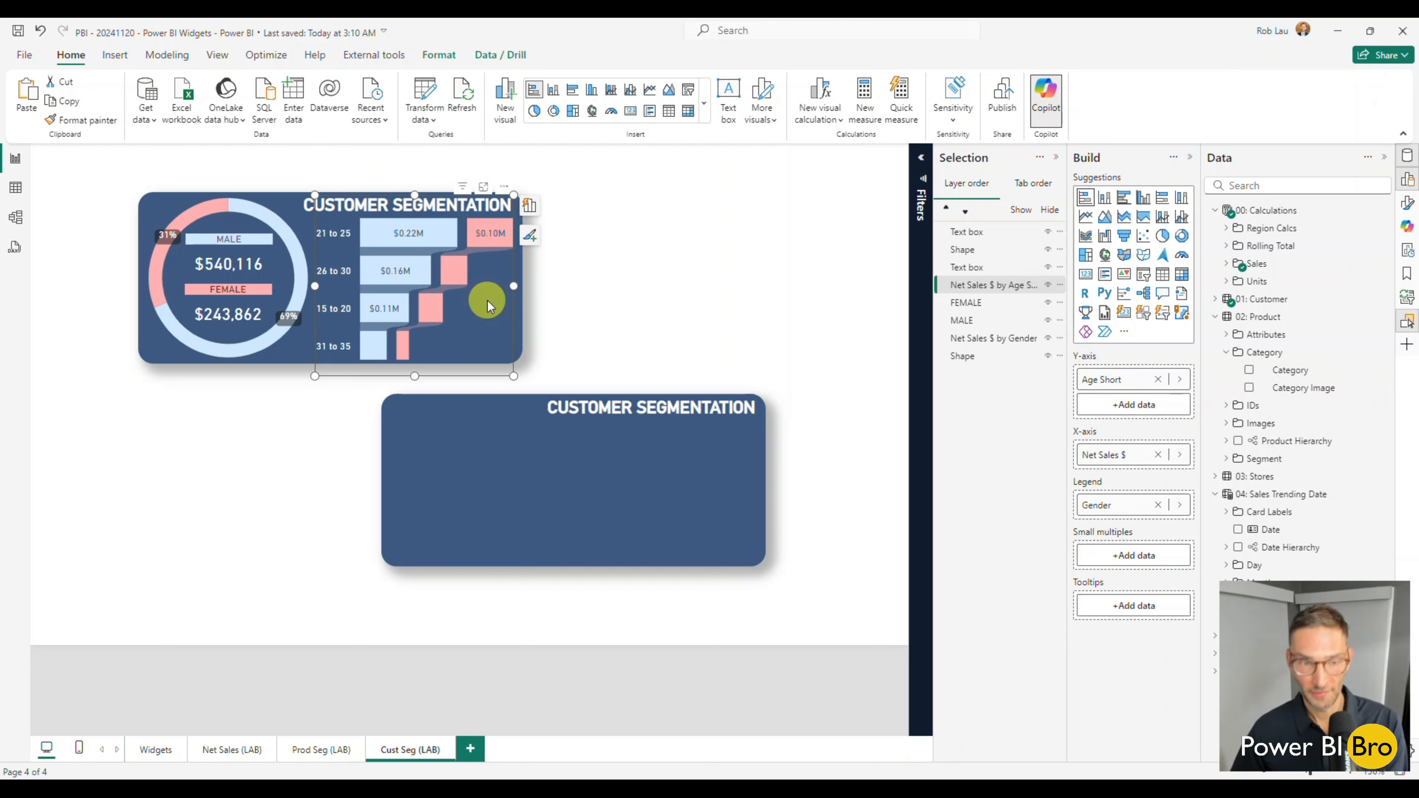
{"action": "key", "text": "ctrl+c"}
{"action": "key", "text": "ctrl+v"}
{"action": "left_click_drag", "start_coordinate": [487, 301], "coordinate": [721, 494]}
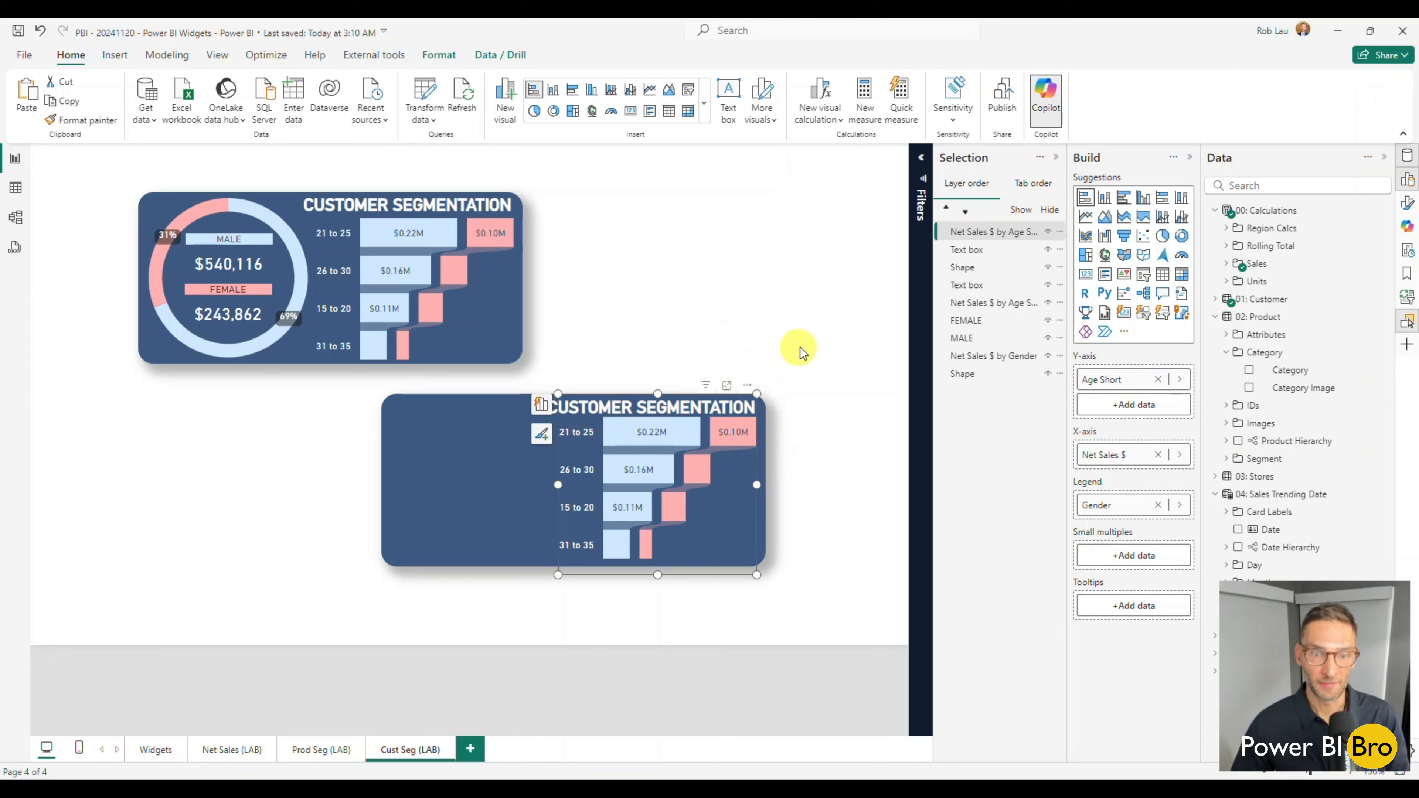
{"action": "left_click", "coordinate": [812, 337]}
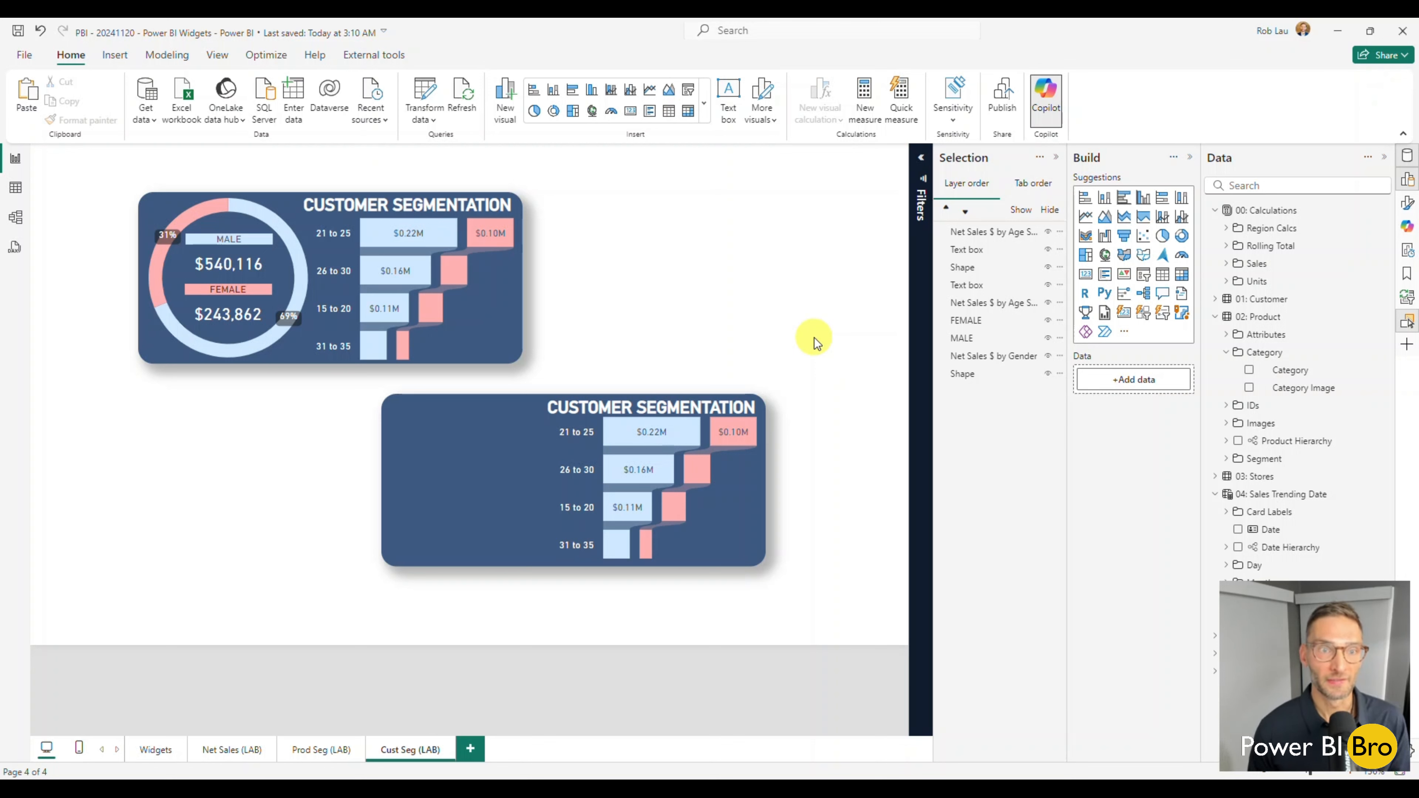
{"action": "left_click", "coordinate": [716, 477]}
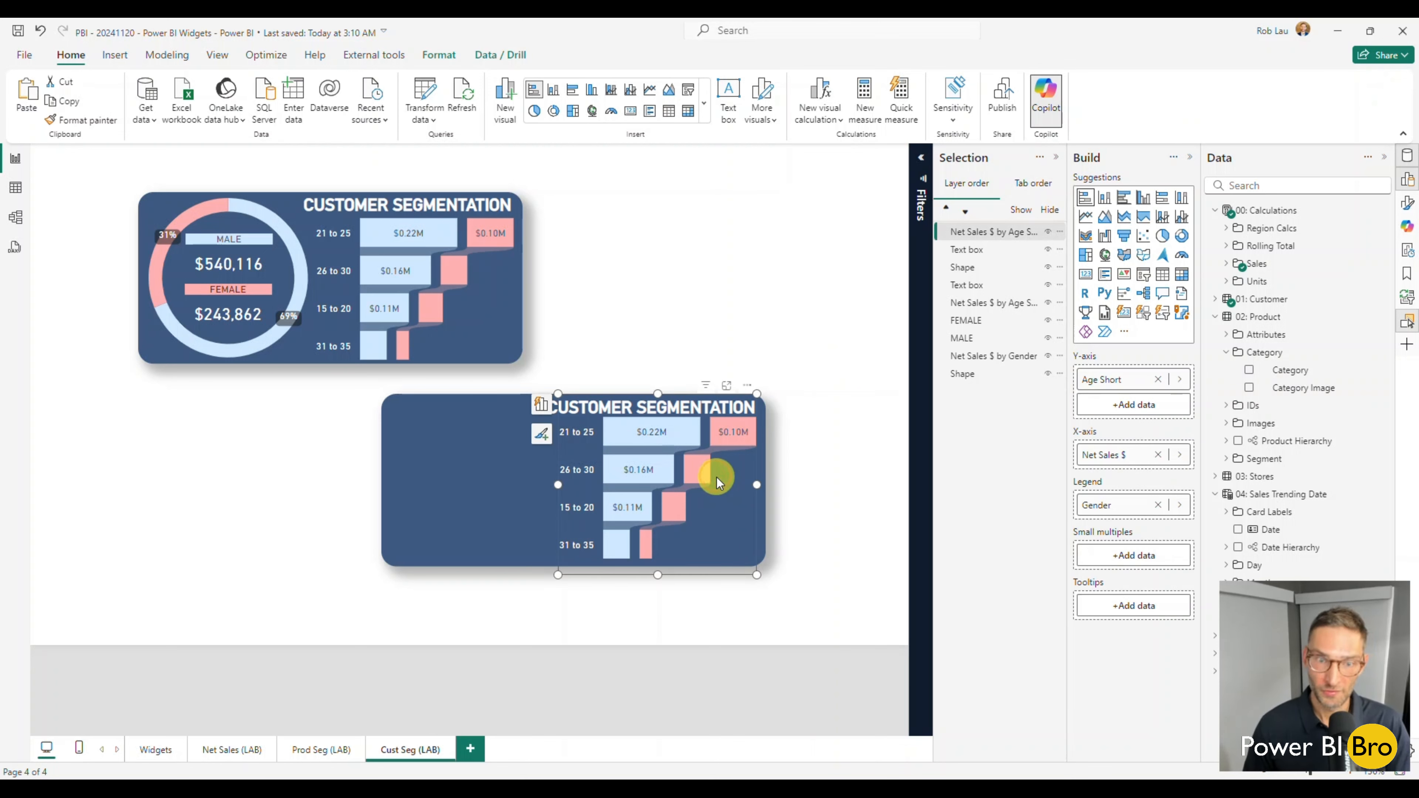
{"action": "left_click", "coordinate": [662, 296]}
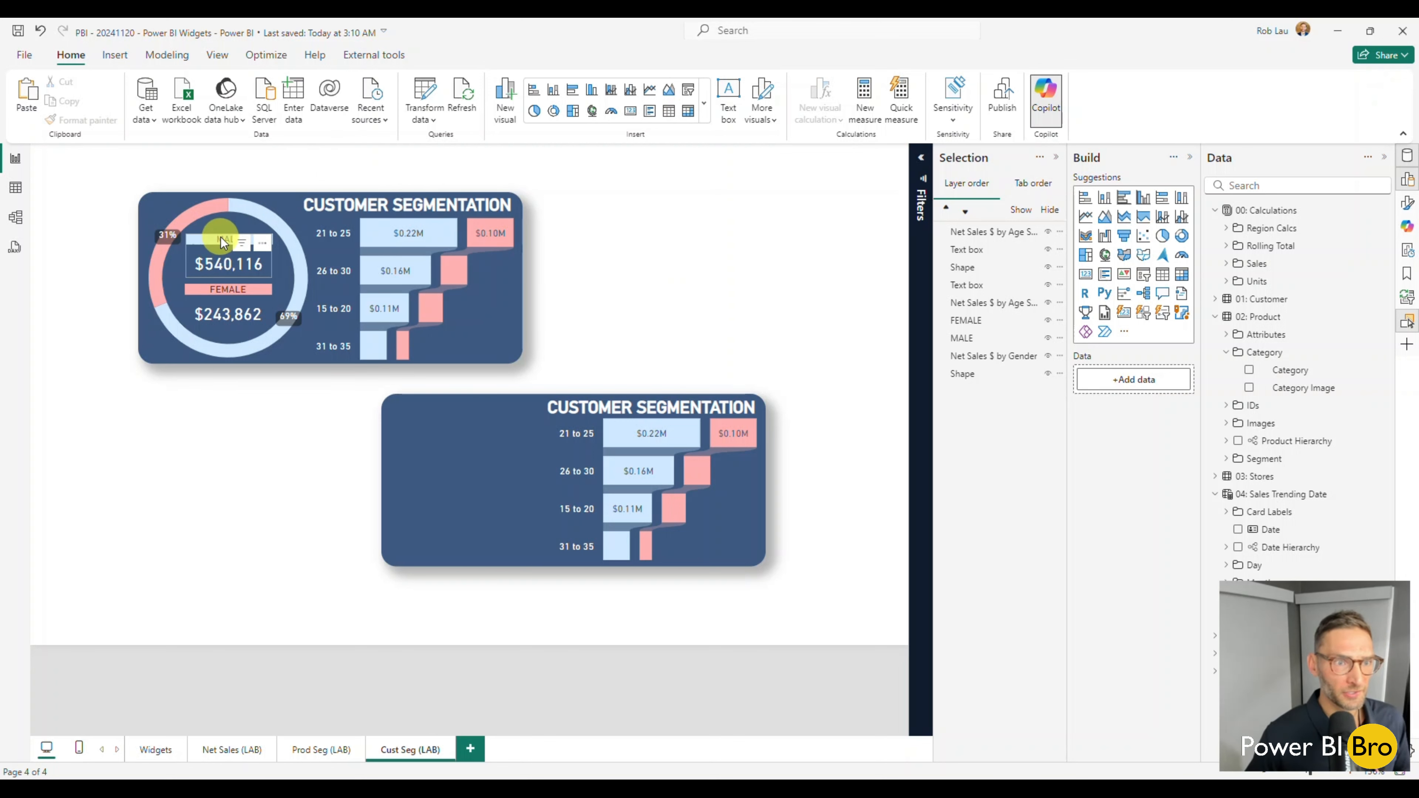
Create a new column chart of Net Sales $ by Gender, using the Sales measure and the Customer attribute.
{"action": "mouse_move", "coordinate": [242, 294]}
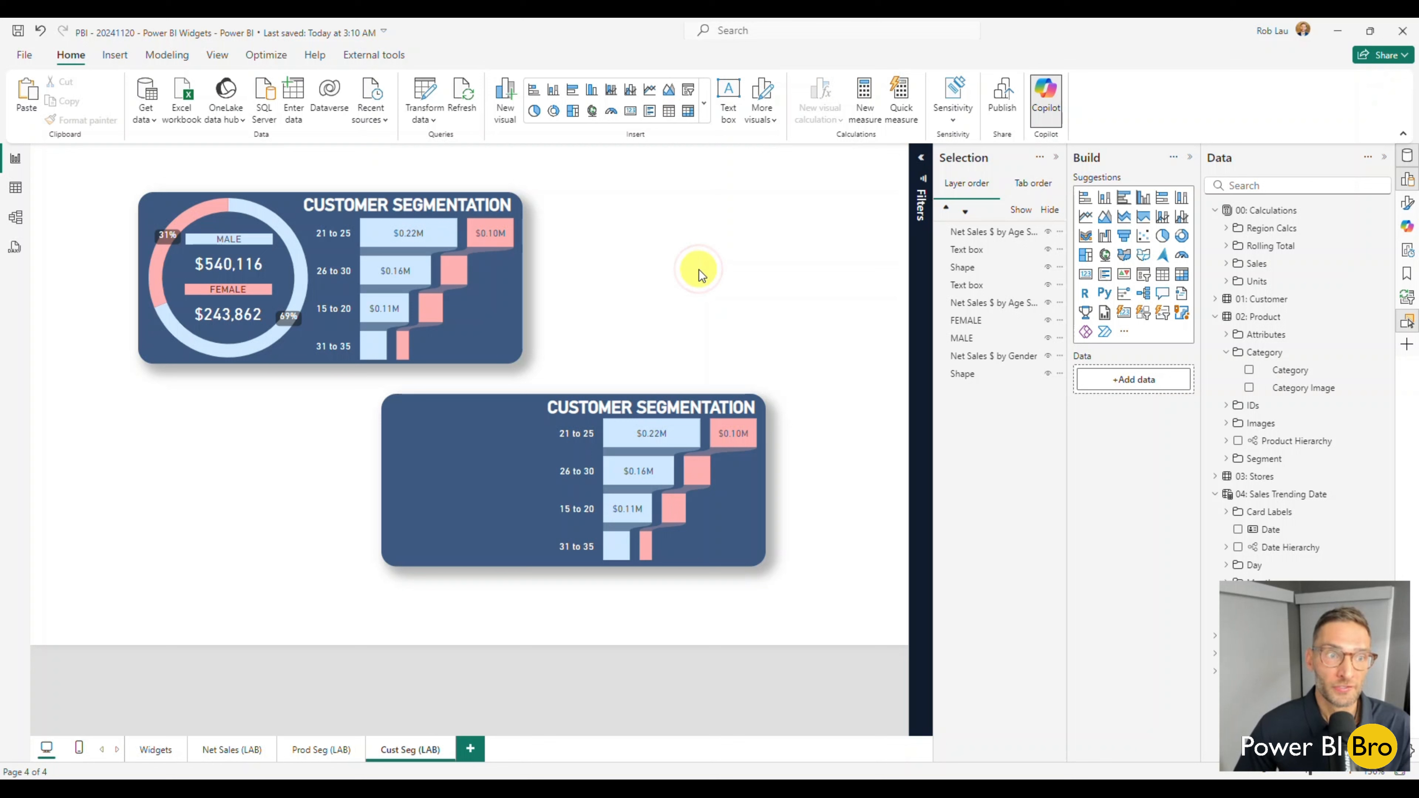
{"action": "left_click", "coordinate": [1228, 266]}
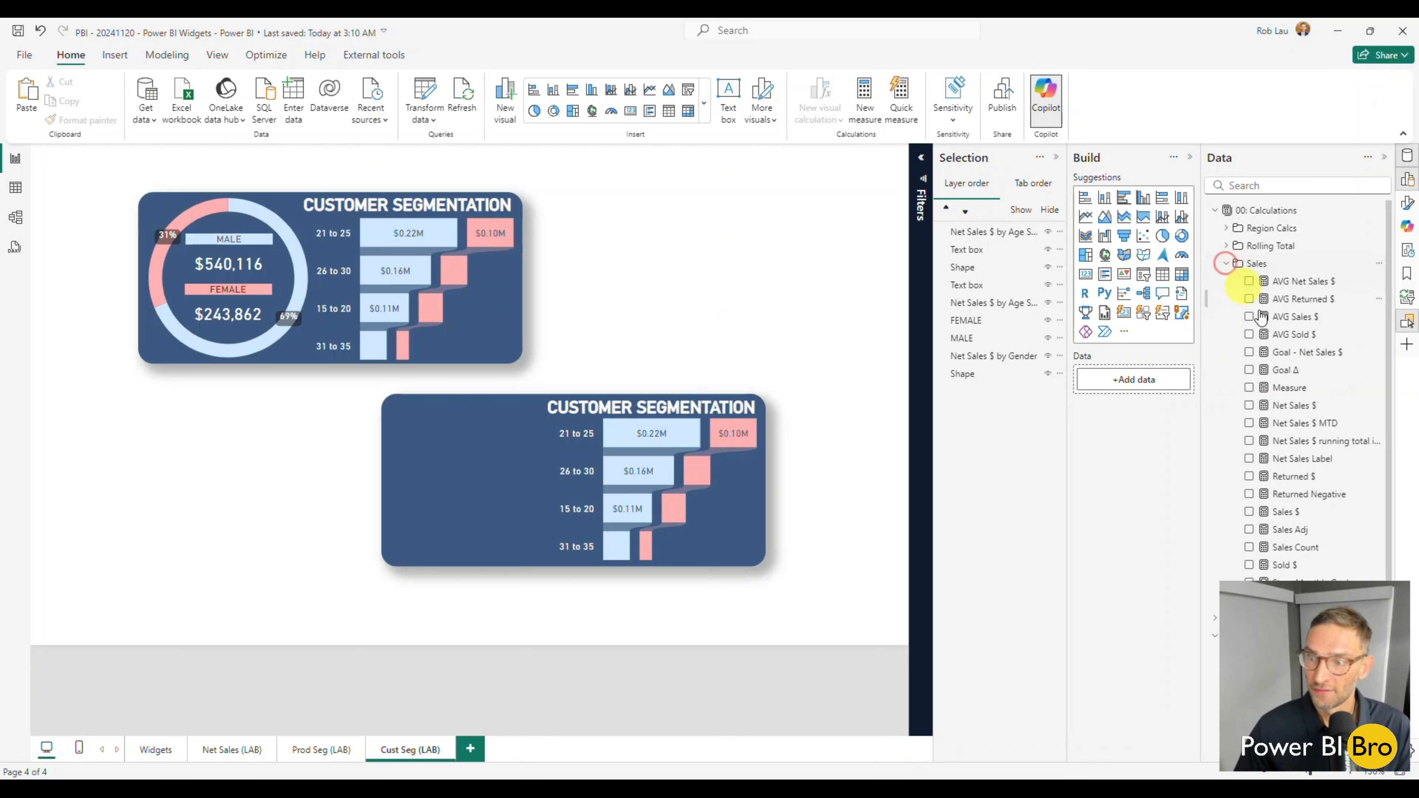
{"action": "scroll", "coordinate": [1252, 517], "scroll_direction": "down", "scroll_amount": 5}
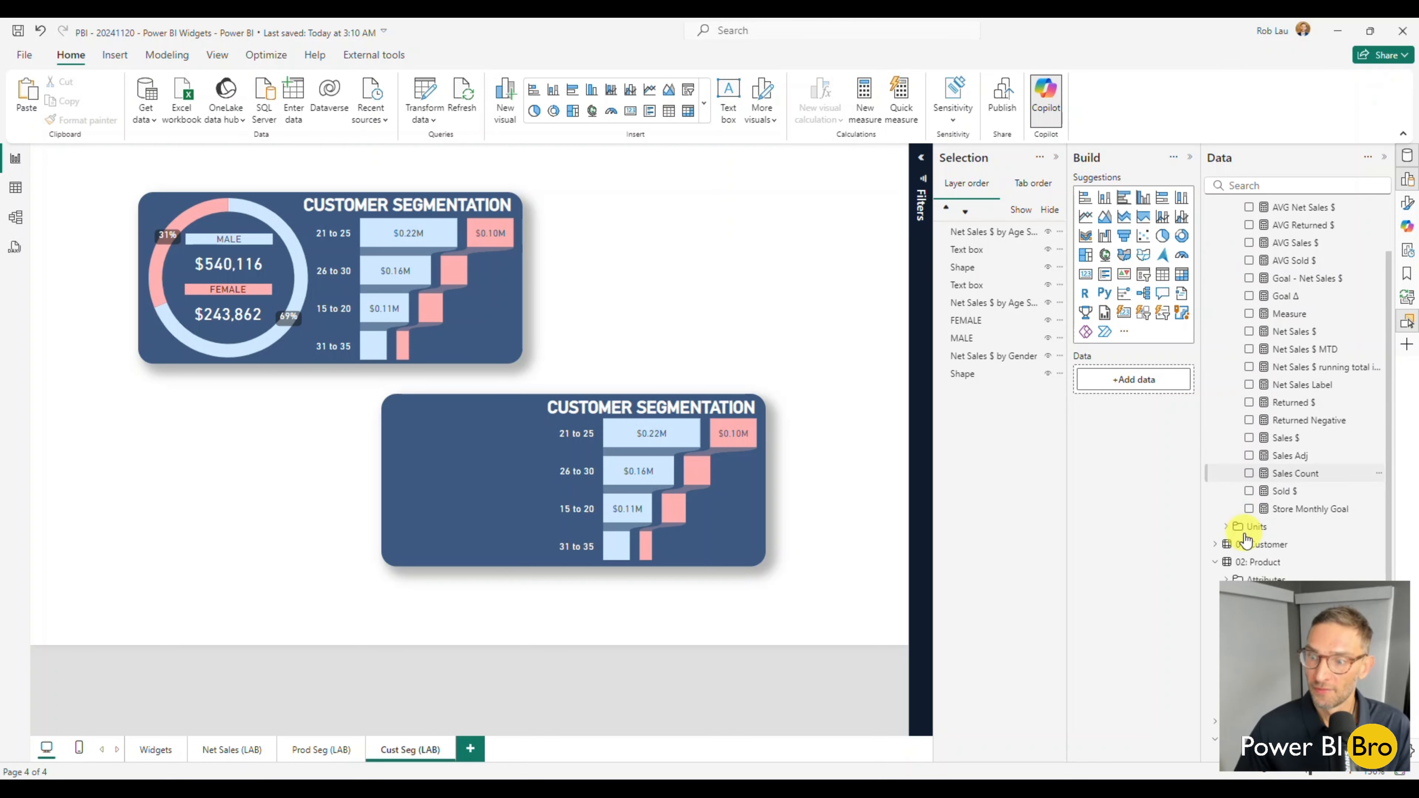
{"action": "left_click", "coordinate": [1249, 331]}
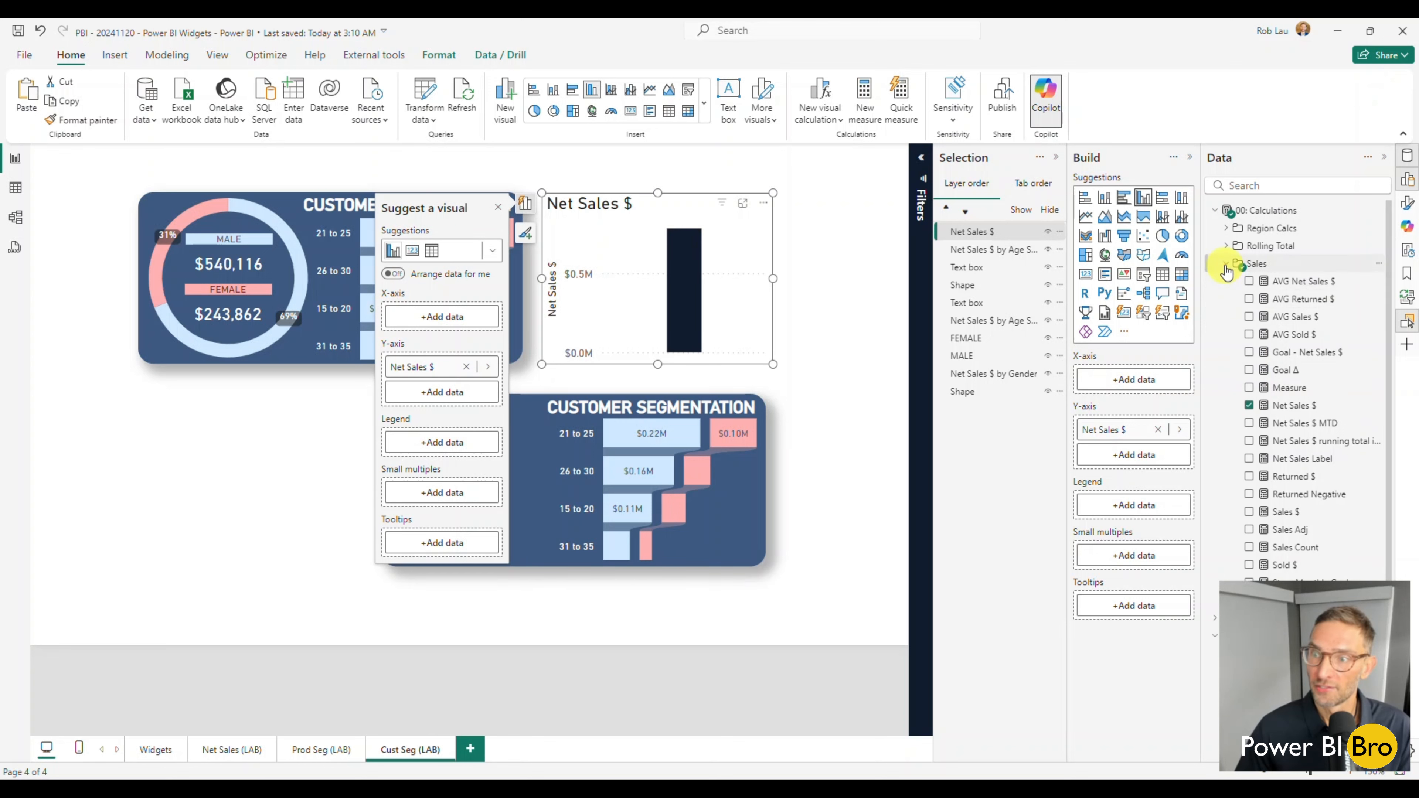
{"action": "left_click", "coordinate": [1229, 264]}
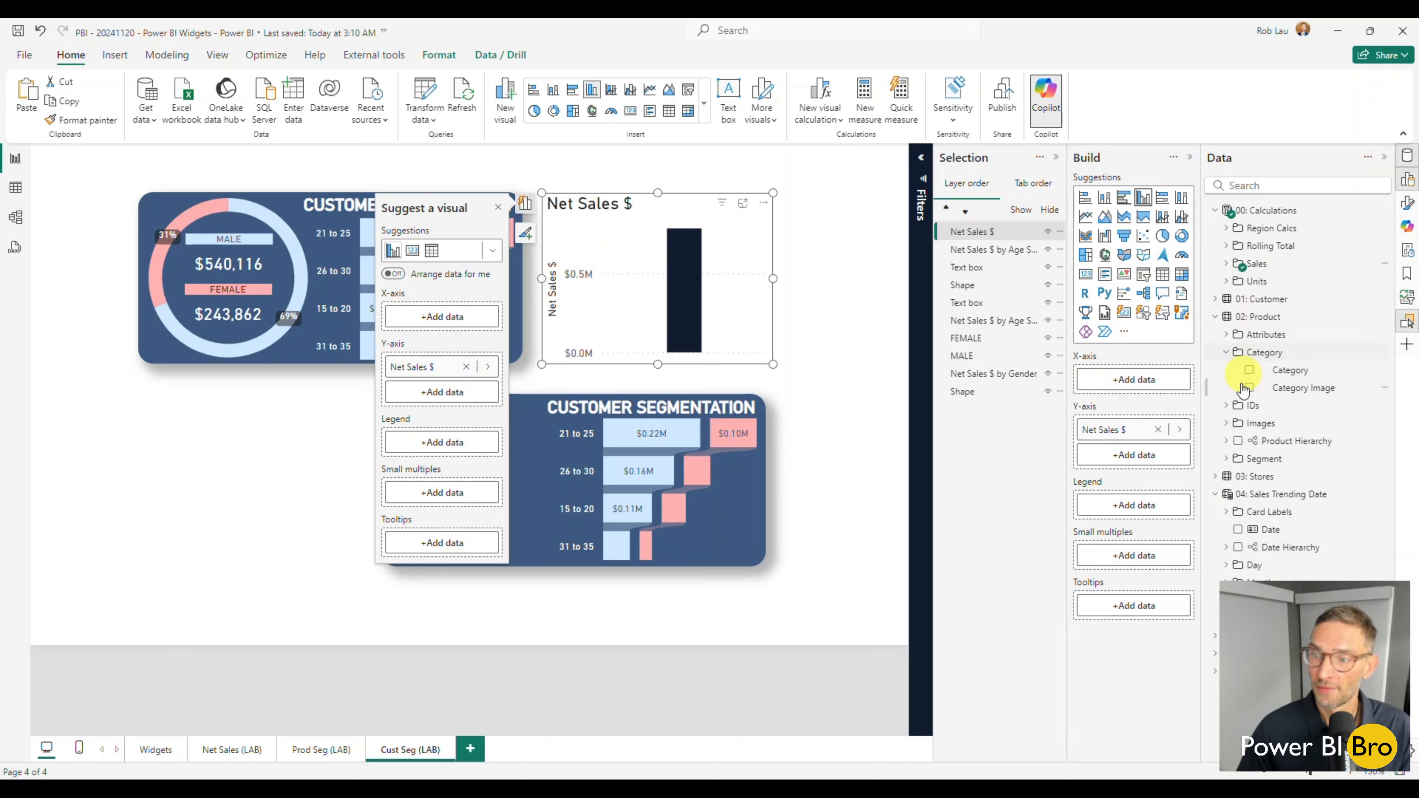
{"action": "left_click", "coordinate": [1218, 300]}
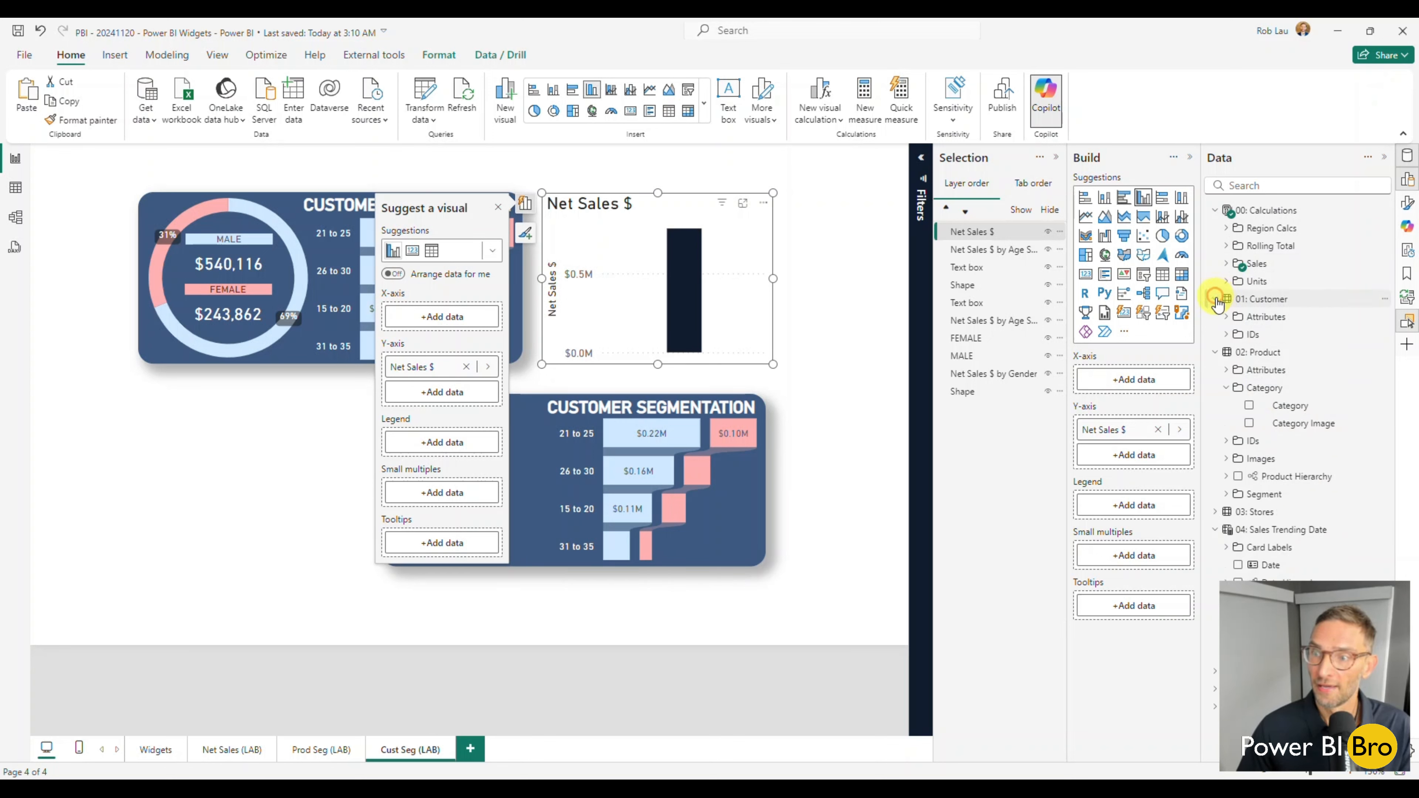
{"action": "left_click", "coordinate": [1226, 317]}
{"action": "left_click", "coordinate": [1250, 370]}
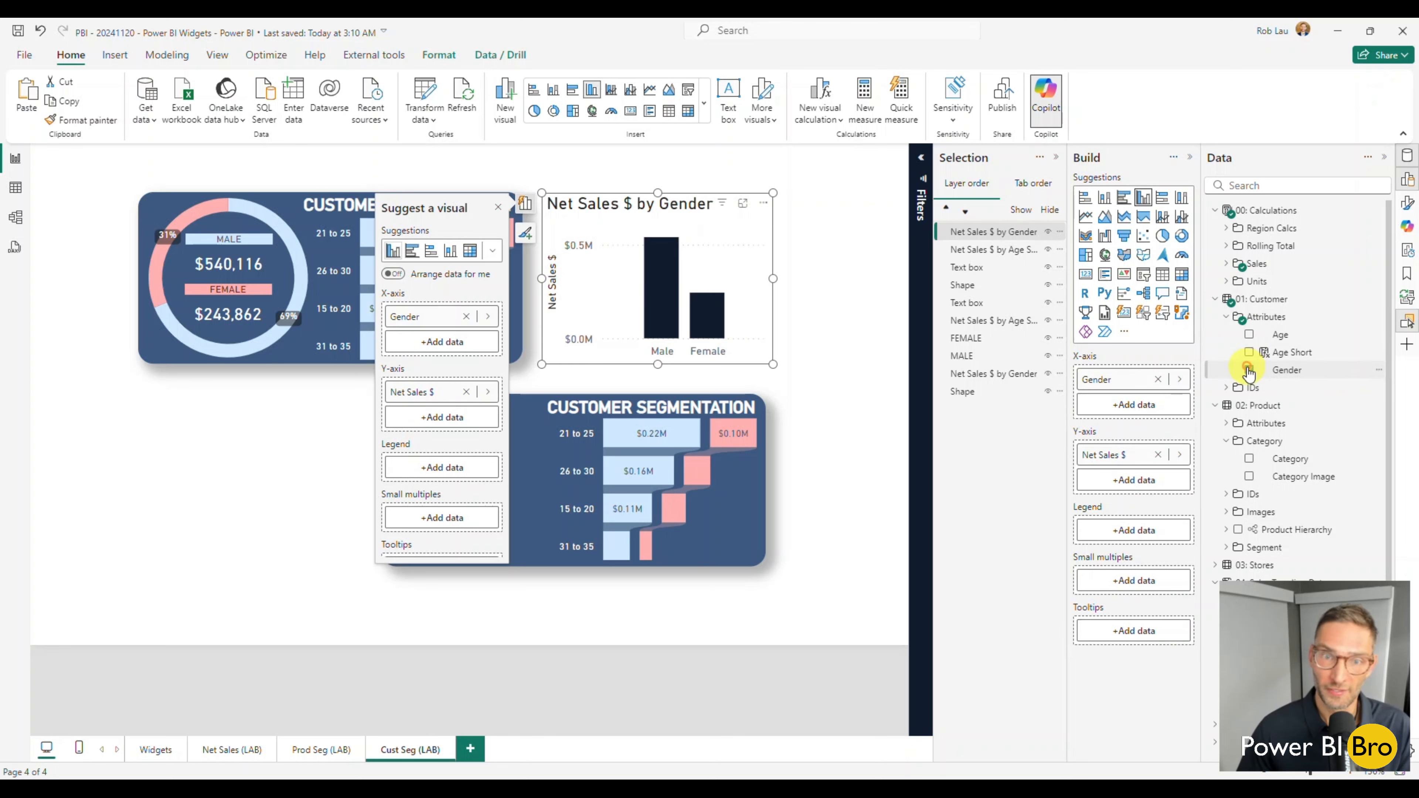
Change the Net Sales $ by Gender chart to a donut and move it over the left half of the duplicated card.
{"action": "left_click", "coordinate": [553, 111]}
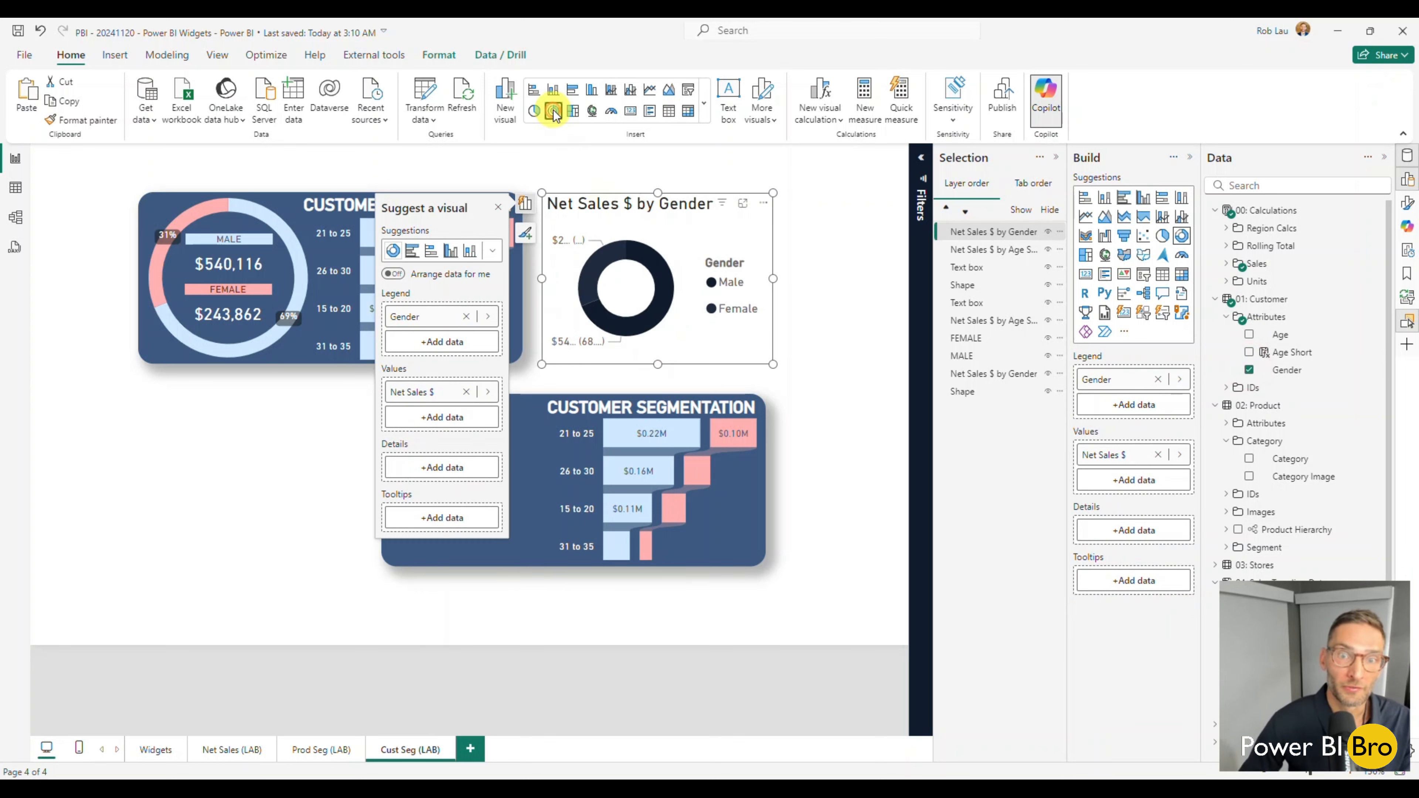
{"action": "left_click", "coordinate": [222, 438]}
{"action": "left_click", "coordinate": [728, 233]}
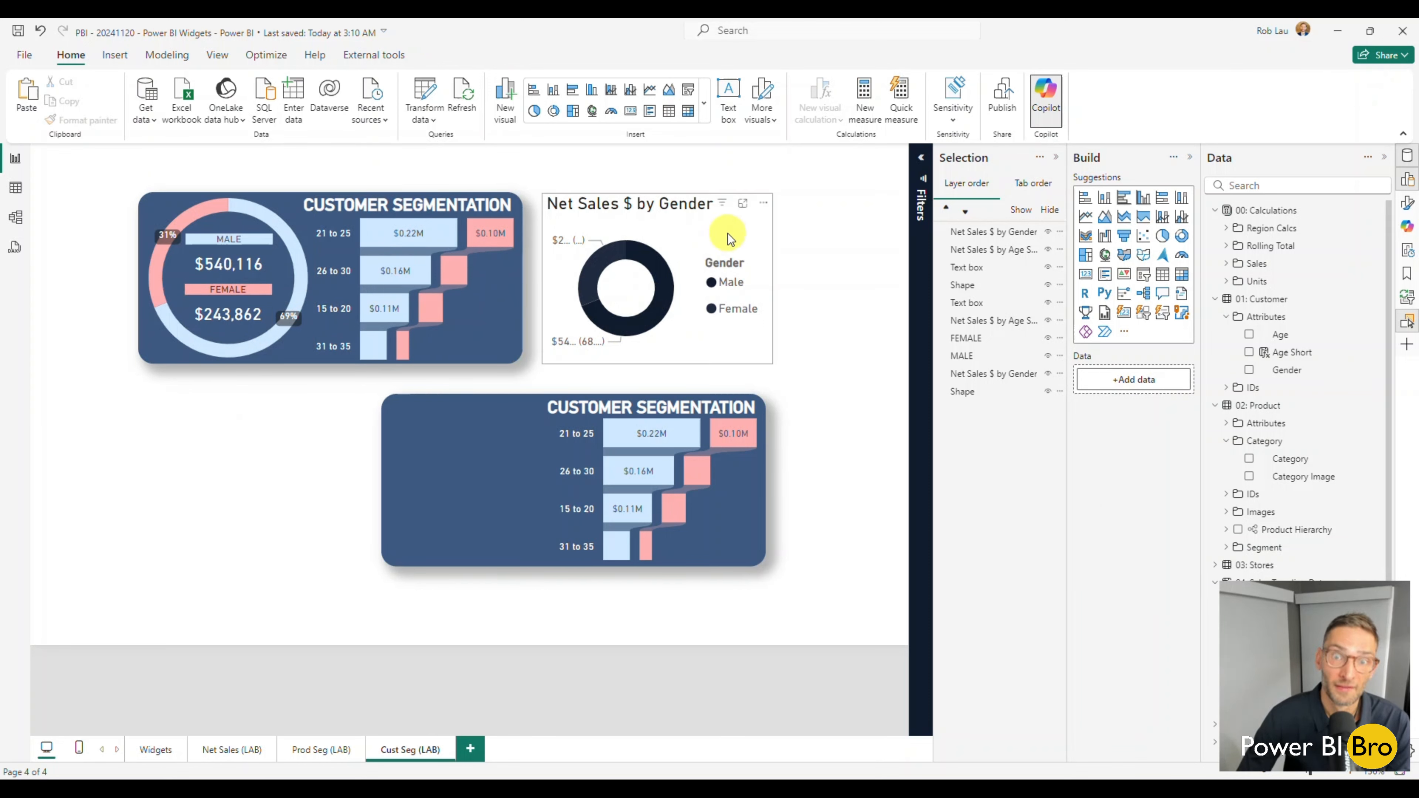
{"action": "left_click_drag", "start_coordinate": [727, 234], "coordinate": [583, 431]}
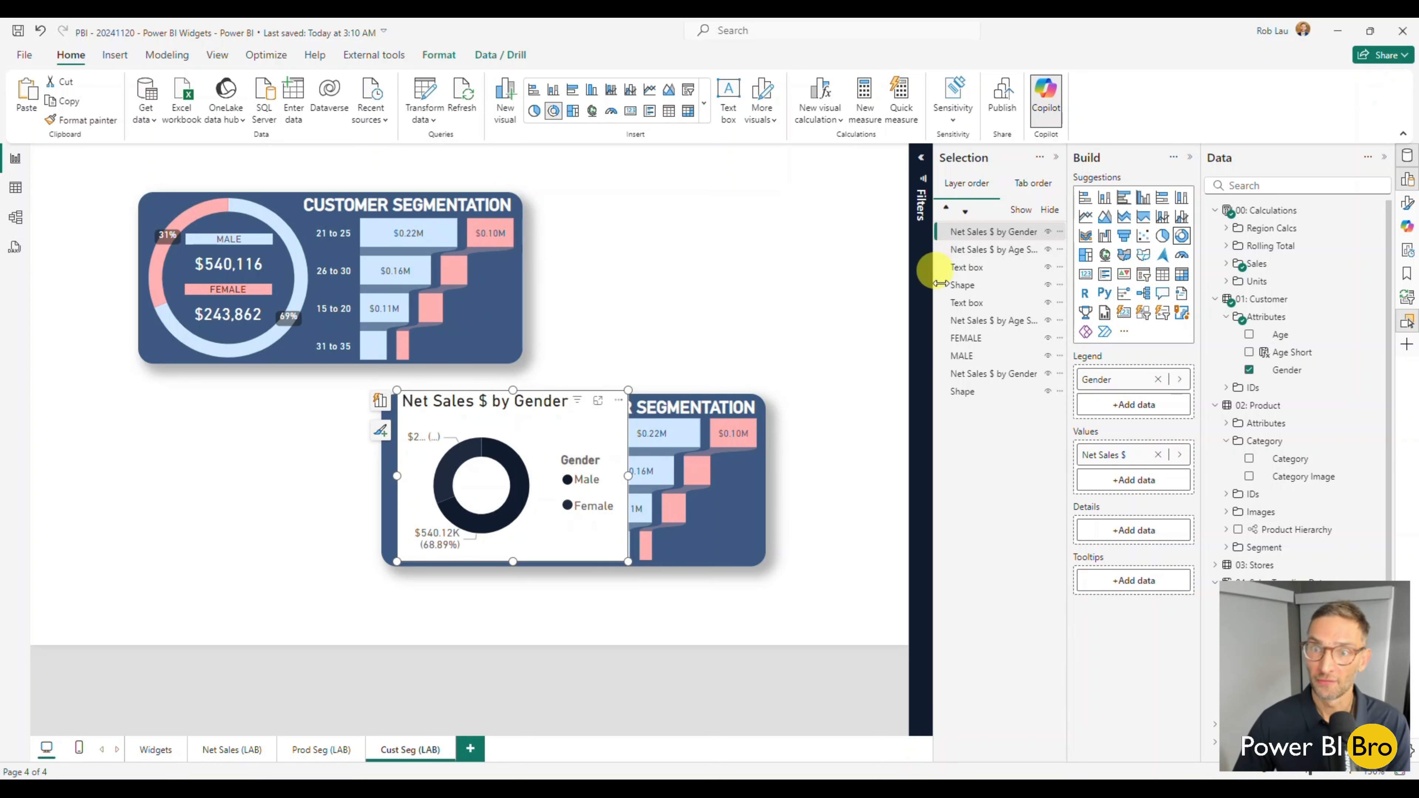
Turn off the new donut chart's title, legend and background.
{"action": "left_click", "coordinate": [1056, 157]}
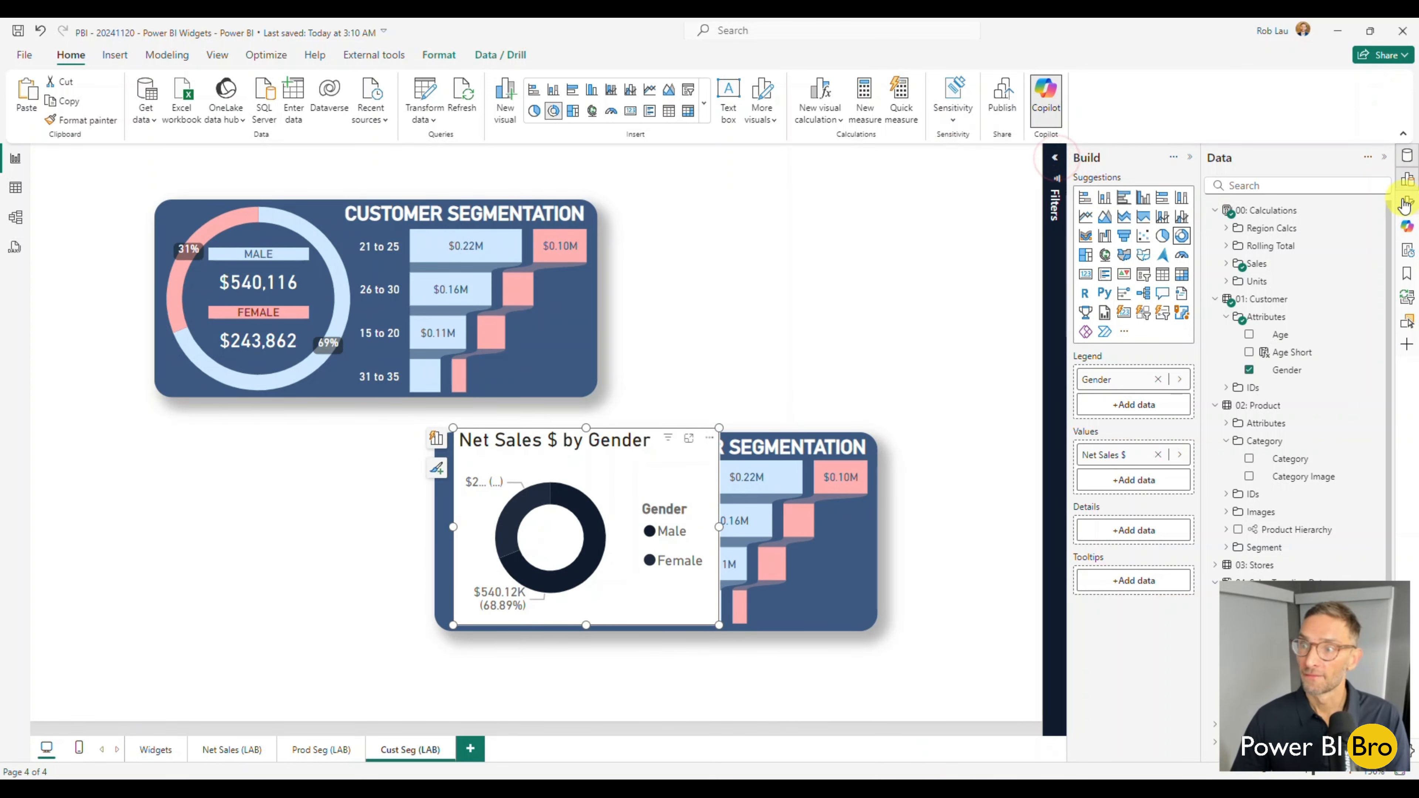
{"action": "left_click", "coordinate": [1405, 204]}
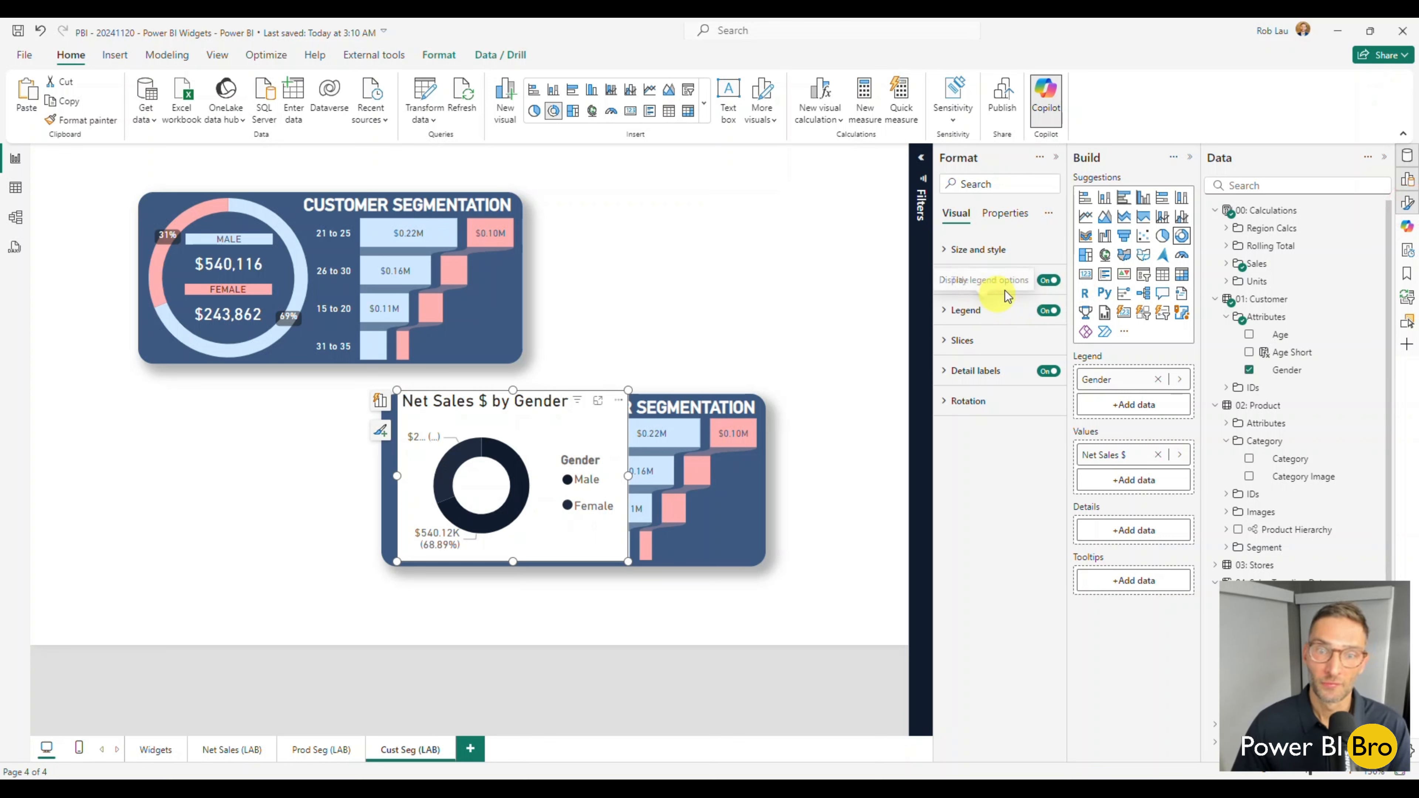
{"action": "left_click", "coordinate": [1048, 280]}
{"action": "left_click", "coordinate": [1048, 312]}
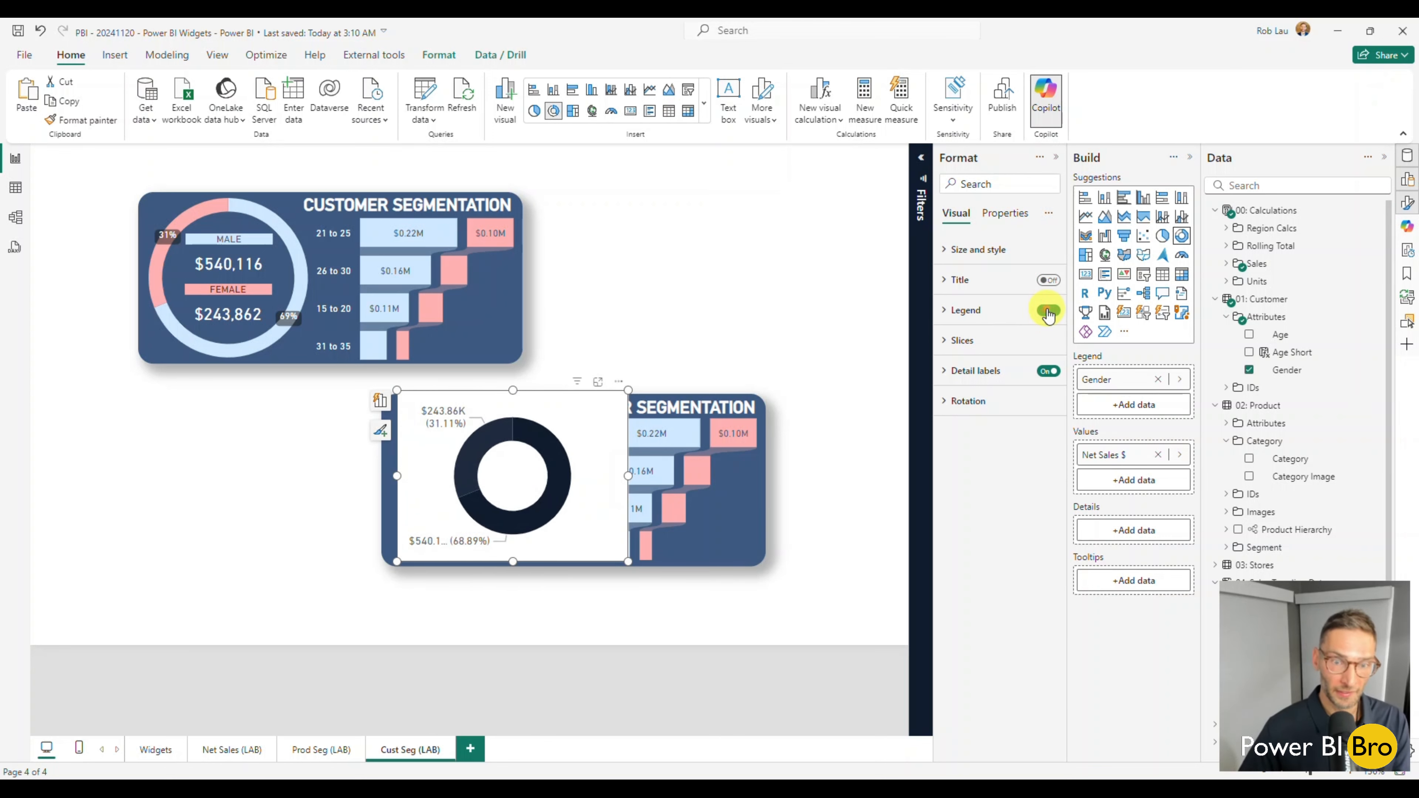
{"action": "left_click", "coordinate": [990, 251]}
{"action": "left_click", "coordinate": [1038, 531]}
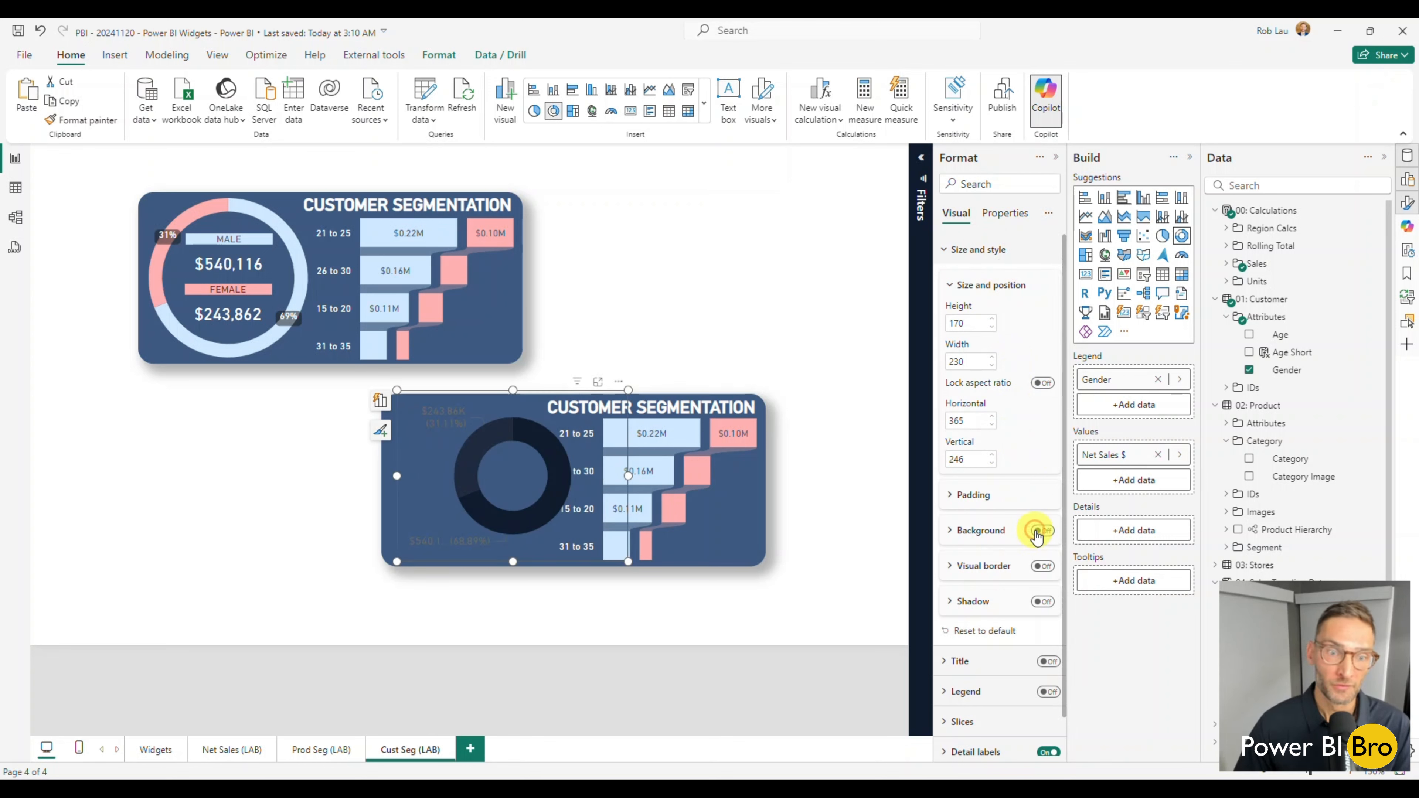
Shift the gender donut left on the duplicated card and color its Male slice pale blue and Female slice light red.
{"action": "left_click_drag", "start_coordinate": [504, 486], "coordinate": [479, 488]}
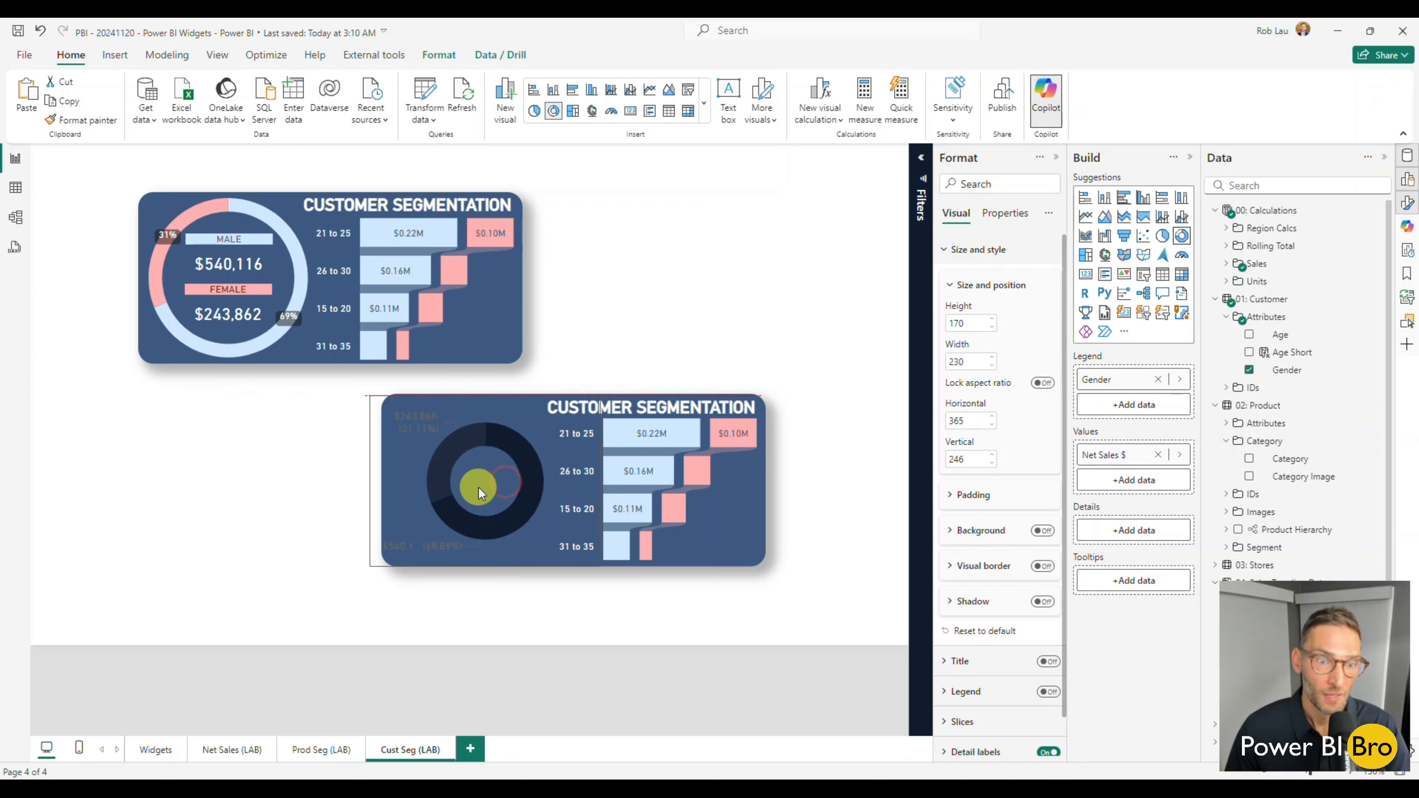
{"action": "scroll", "coordinate": [1014, 458], "scroll_direction": "down", "scroll_amount": 1}
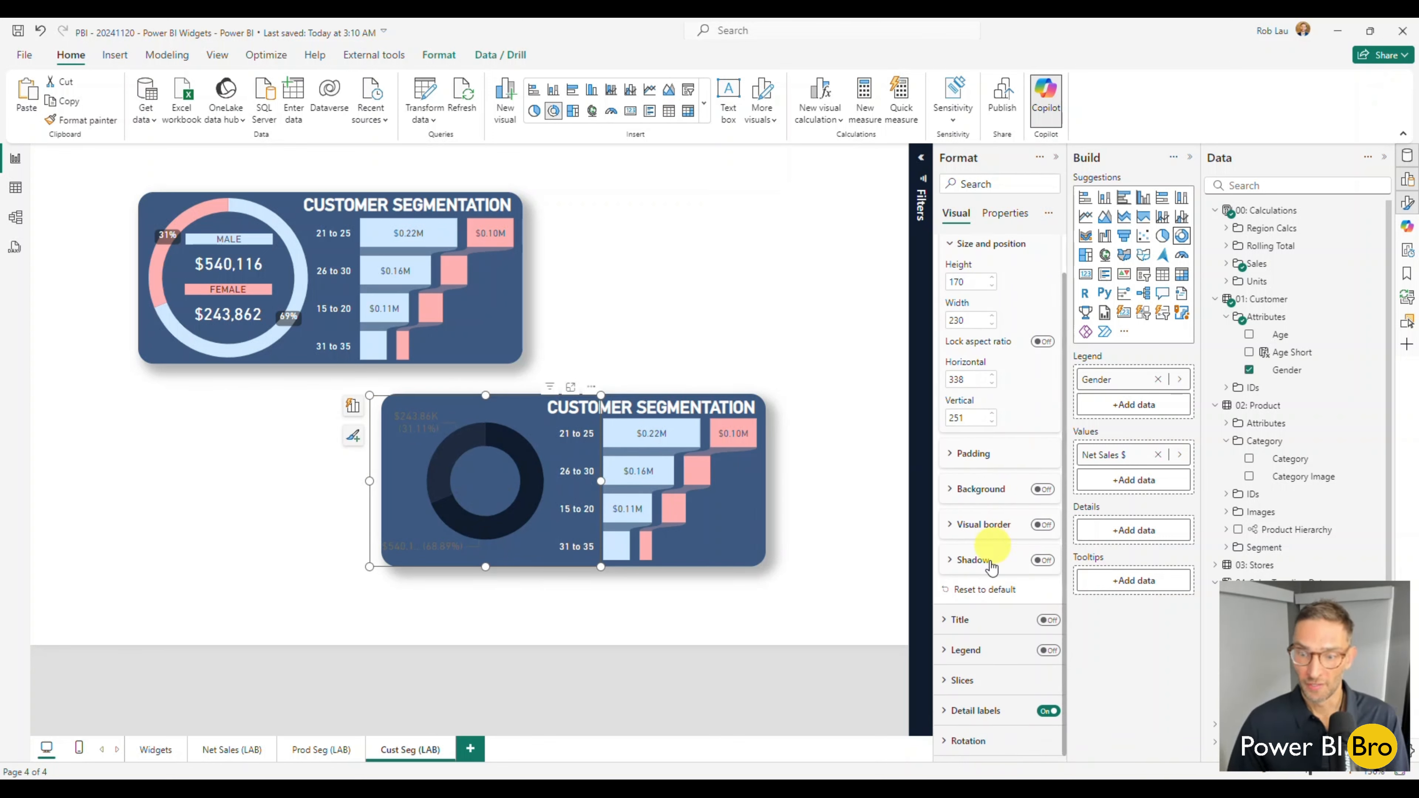
{"action": "scroll", "coordinate": [954, 325], "scroll_direction": "up", "scroll_amount": 1}
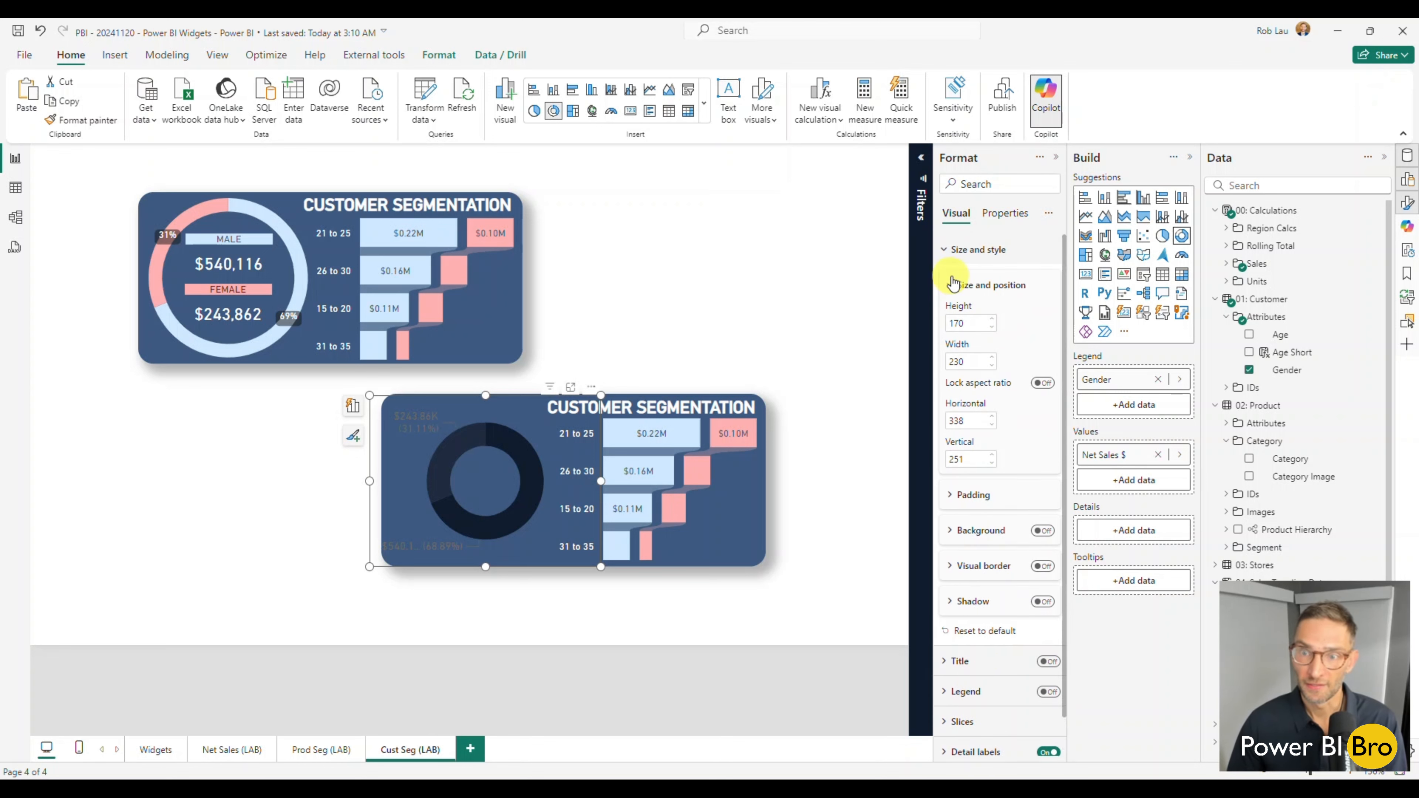
{"action": "left_click", "coordinate": [950, 251]}
{"action": "left_click", "coordinate": [959, 338]}
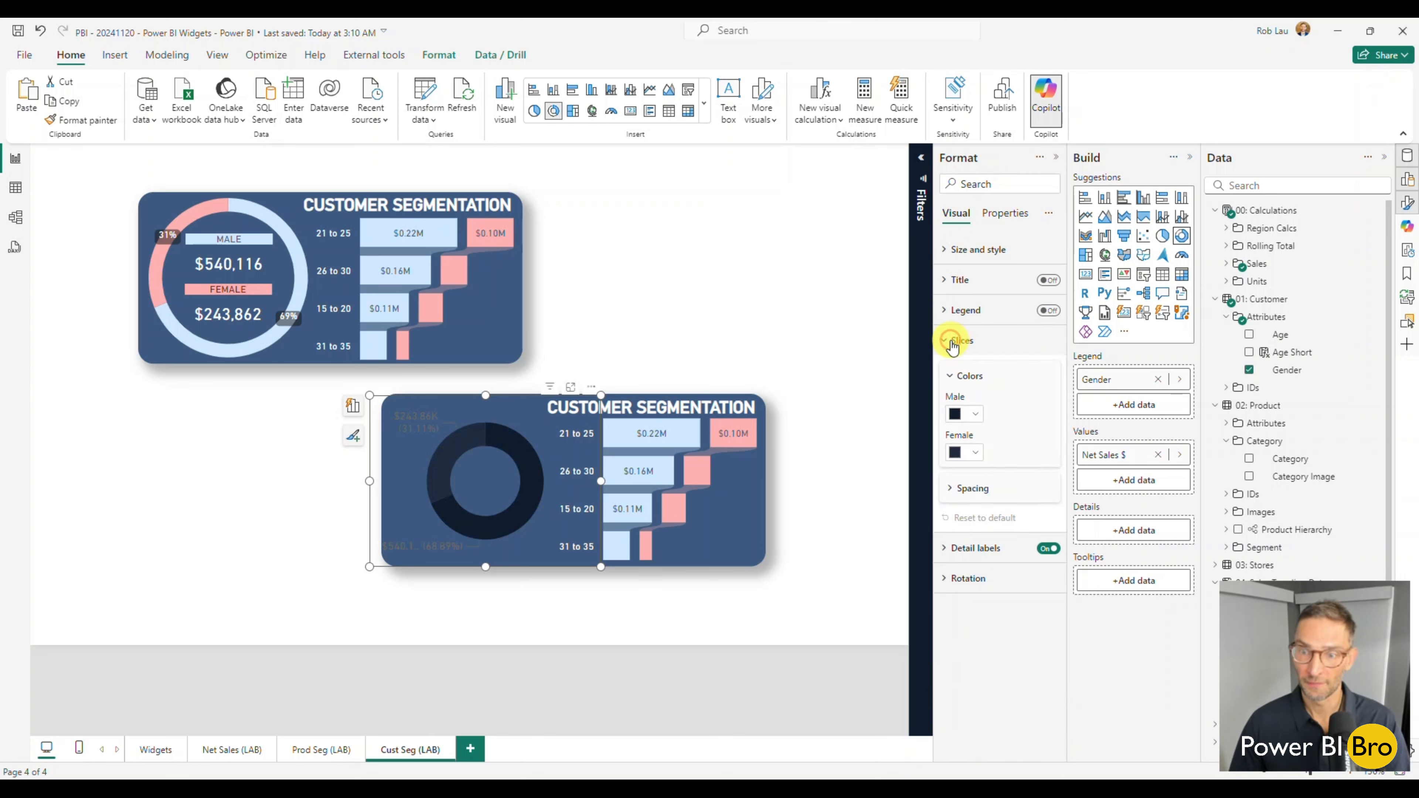
{"action": "left_click", "coordinate": [977, 415]}
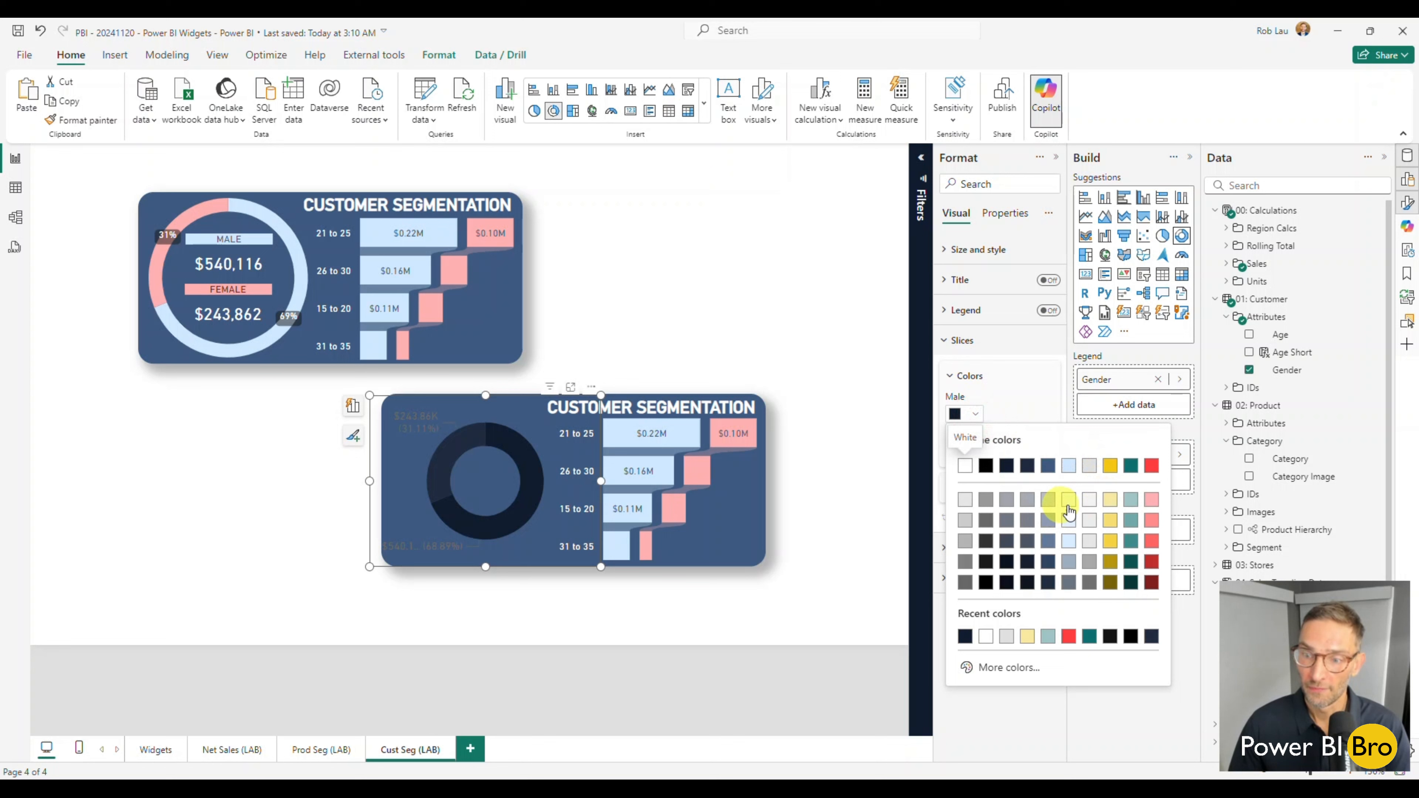
{"action": "left_click", "coordinate": [1069, 501]}
{"action": "left_click", "coordinate": [976, 454]}
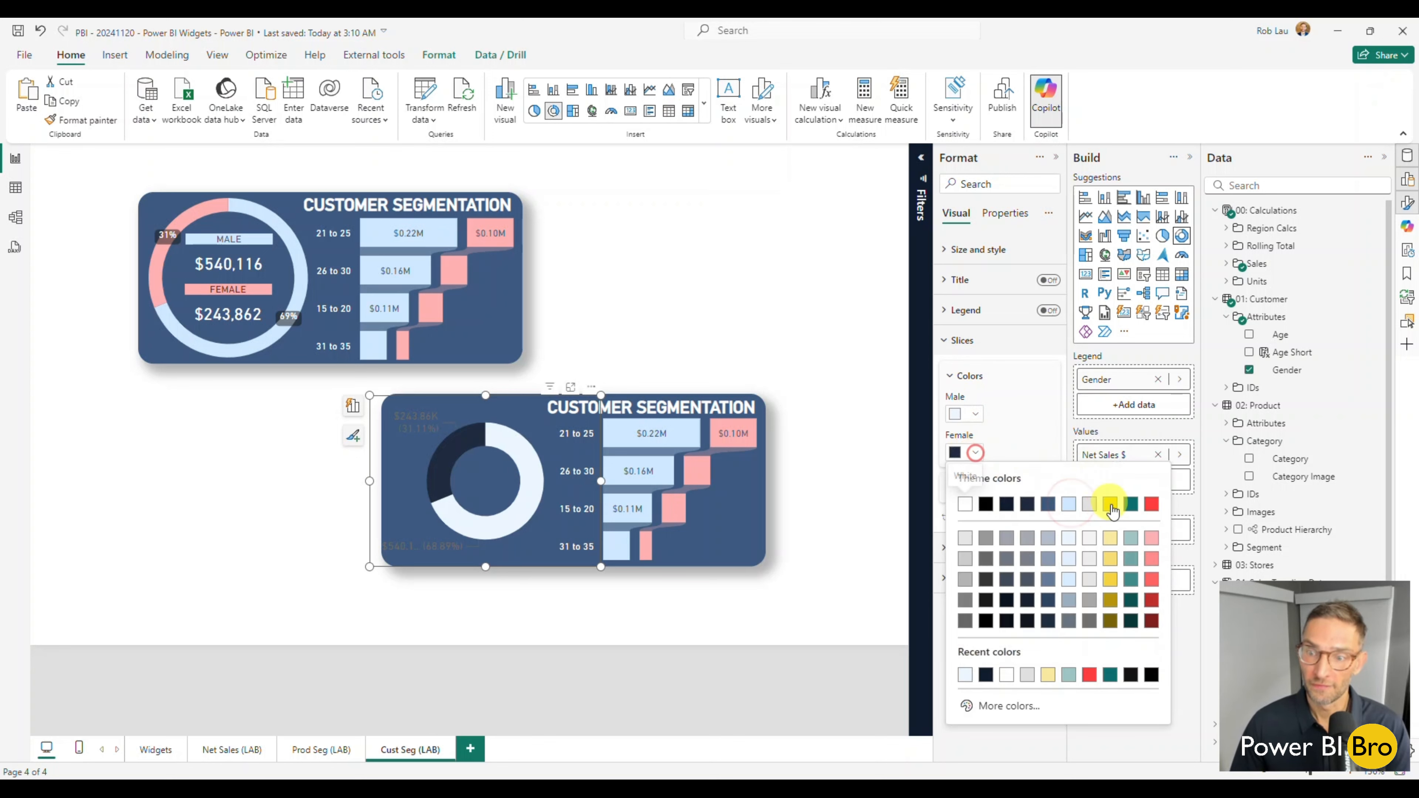
{"action": "left_click", "coordinate": [1146, 537]}
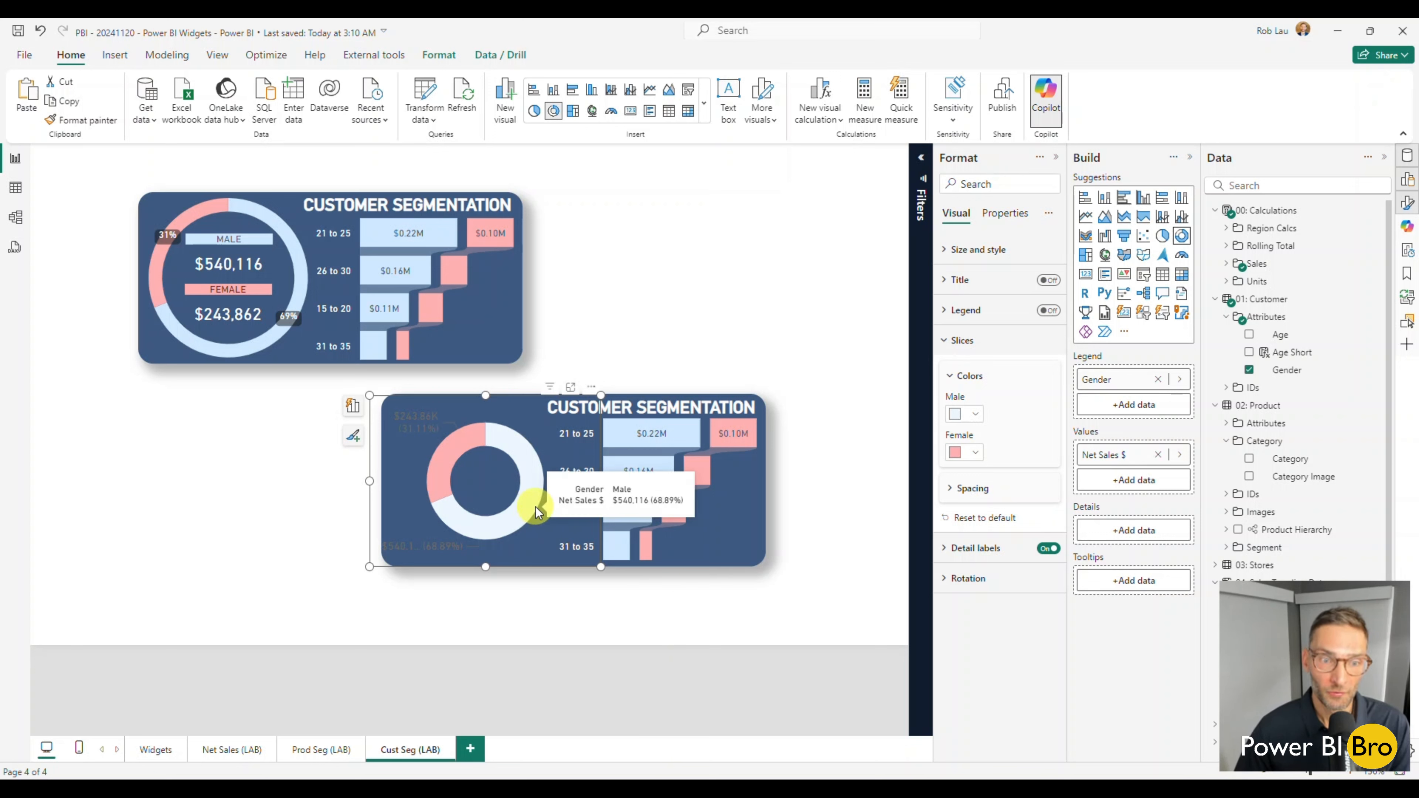
{"action": "mouse_move", "coordinate": [492, 425]}
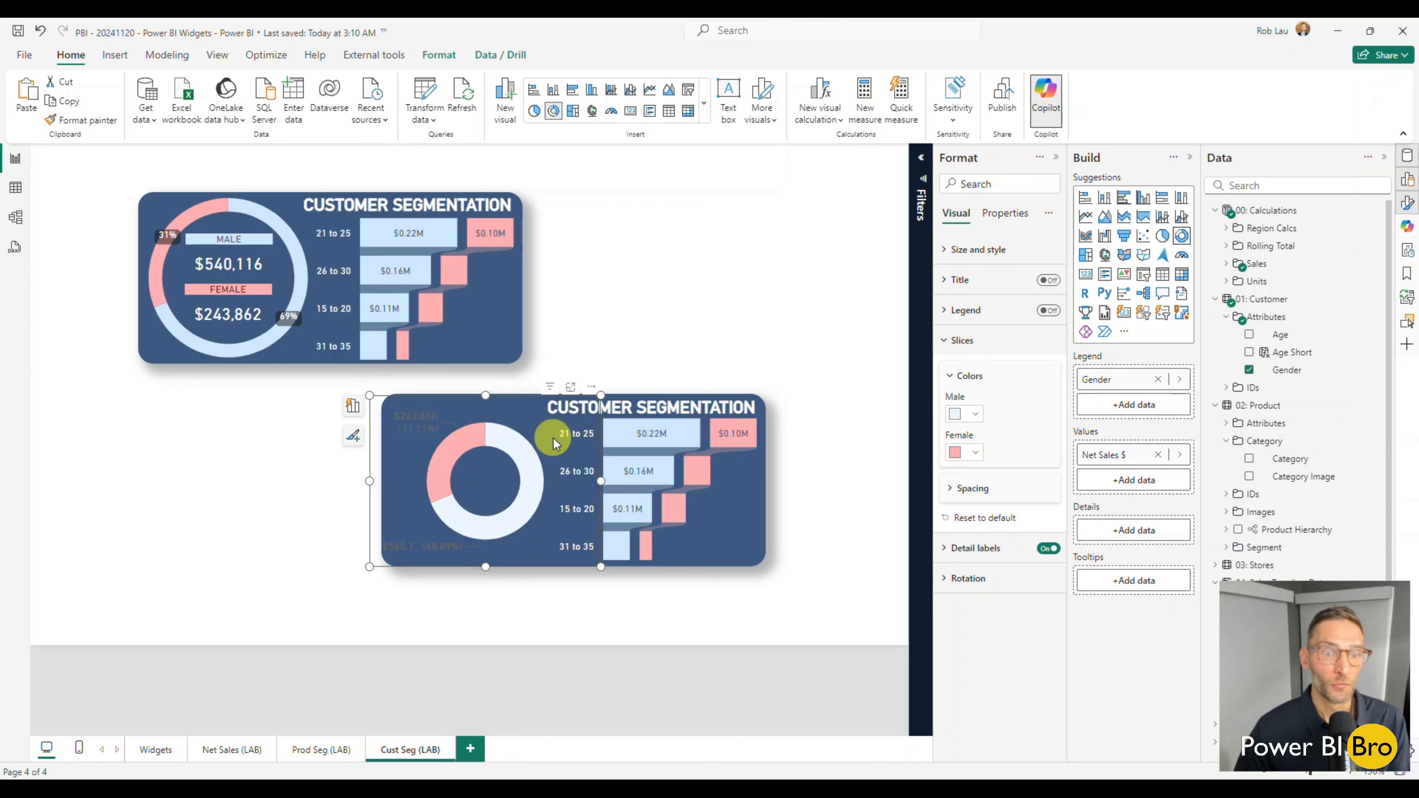
Set the text color of the gender donut's detail labels to White.
{"action": "left_click", "coordinate": [970, 338]}
{"action": "left_click", "coordinate": [975, 371]}
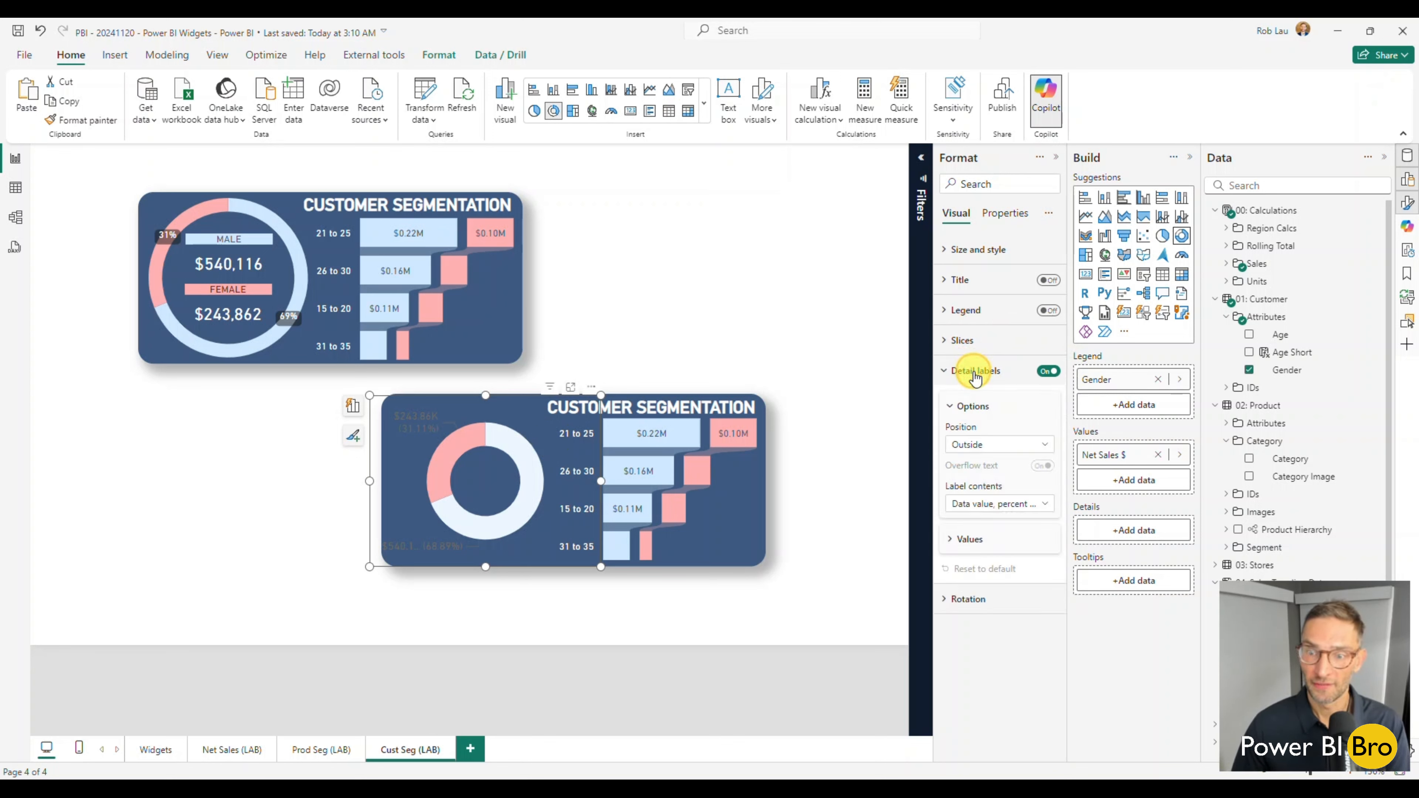
{"action": "left_click", "coordinate": [971, 540]}
{"action": "left_click", "coordinate": [973, 638]}
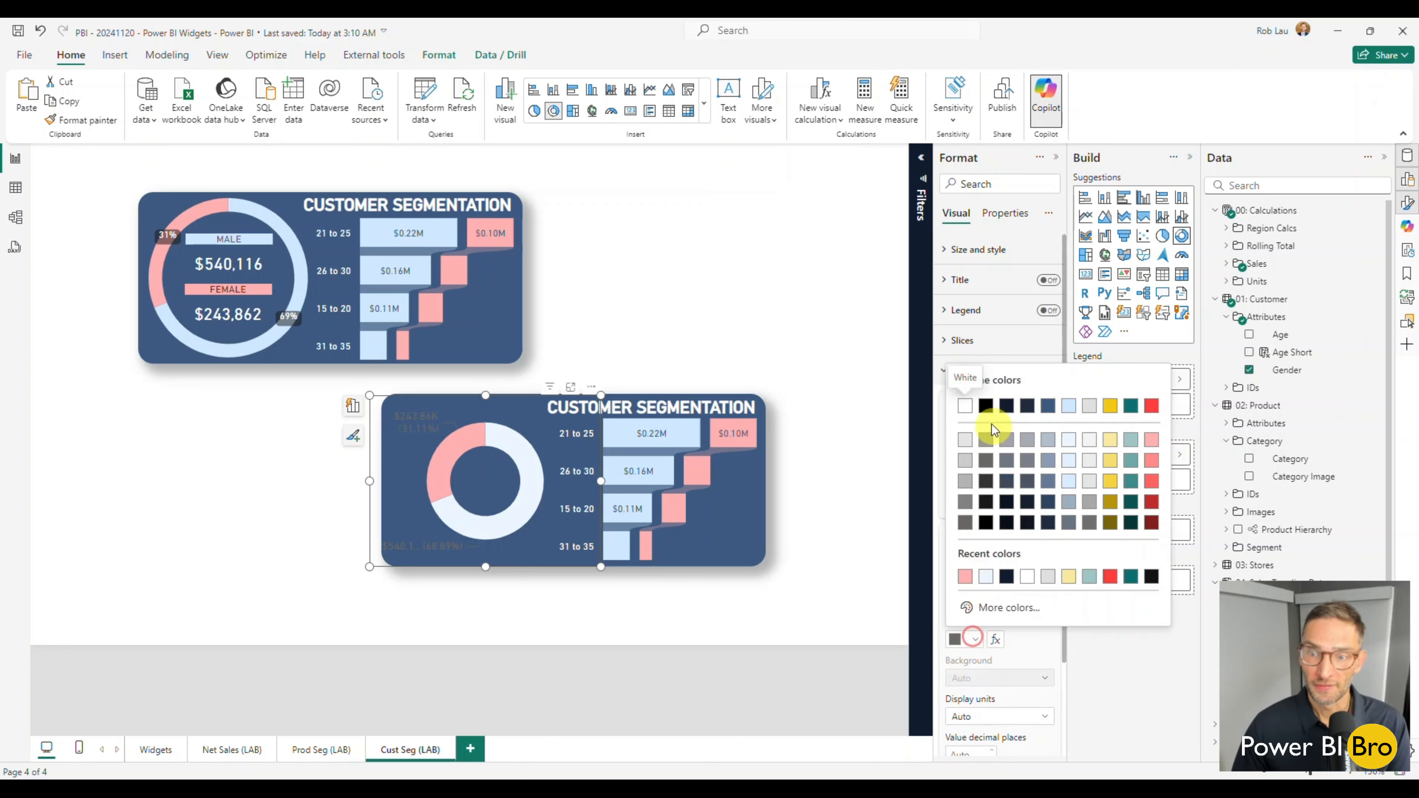
{"action": "left_click", "coordinate": [965, 406]}
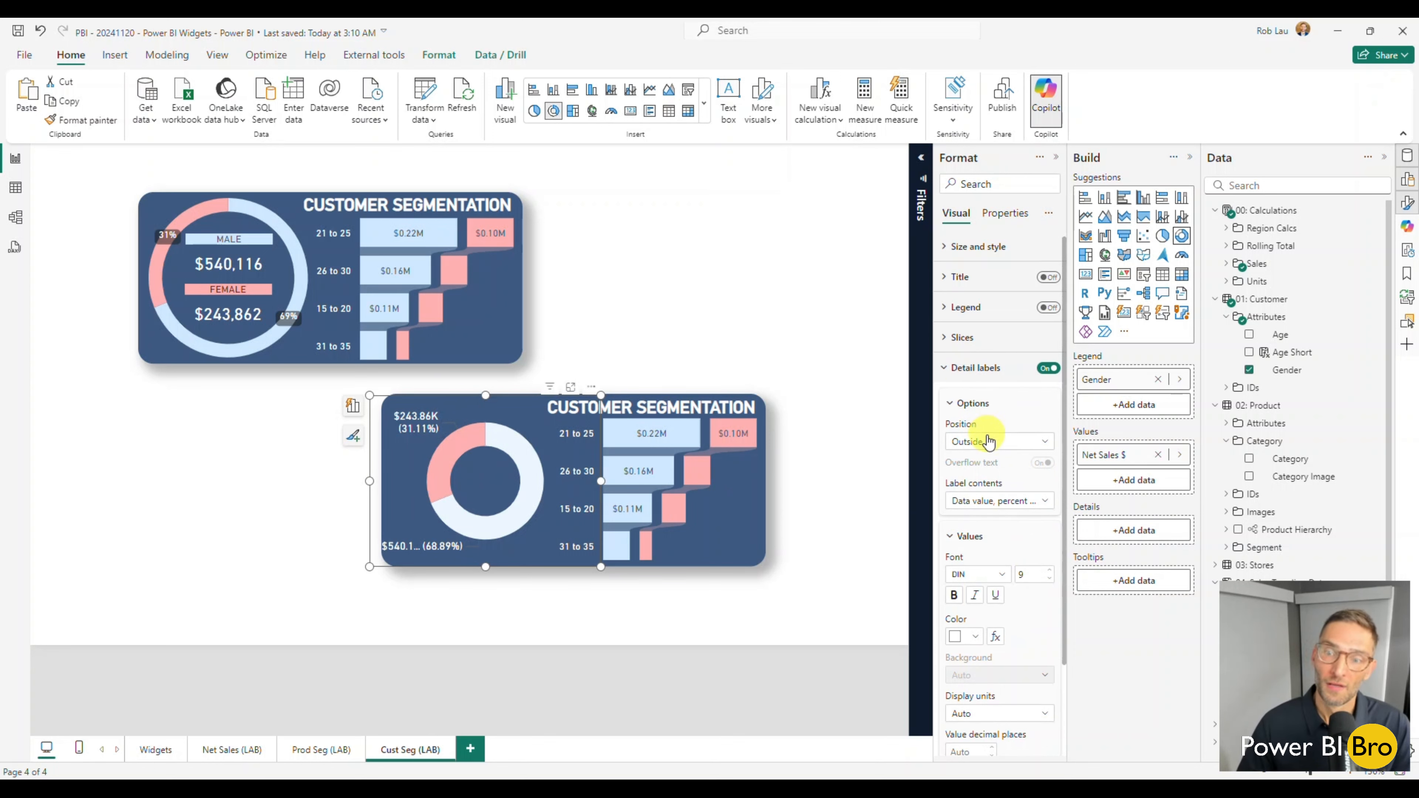
Make the donut's detail labels show Percent of total, with display units None and 0 percentage decimal places.
{"action": "scroll", "coordinate": [986, 442], "scroll_direction": "down", "scroll_amount": 1}
{"action": "left_click", "coordinate": [1019, 431]}
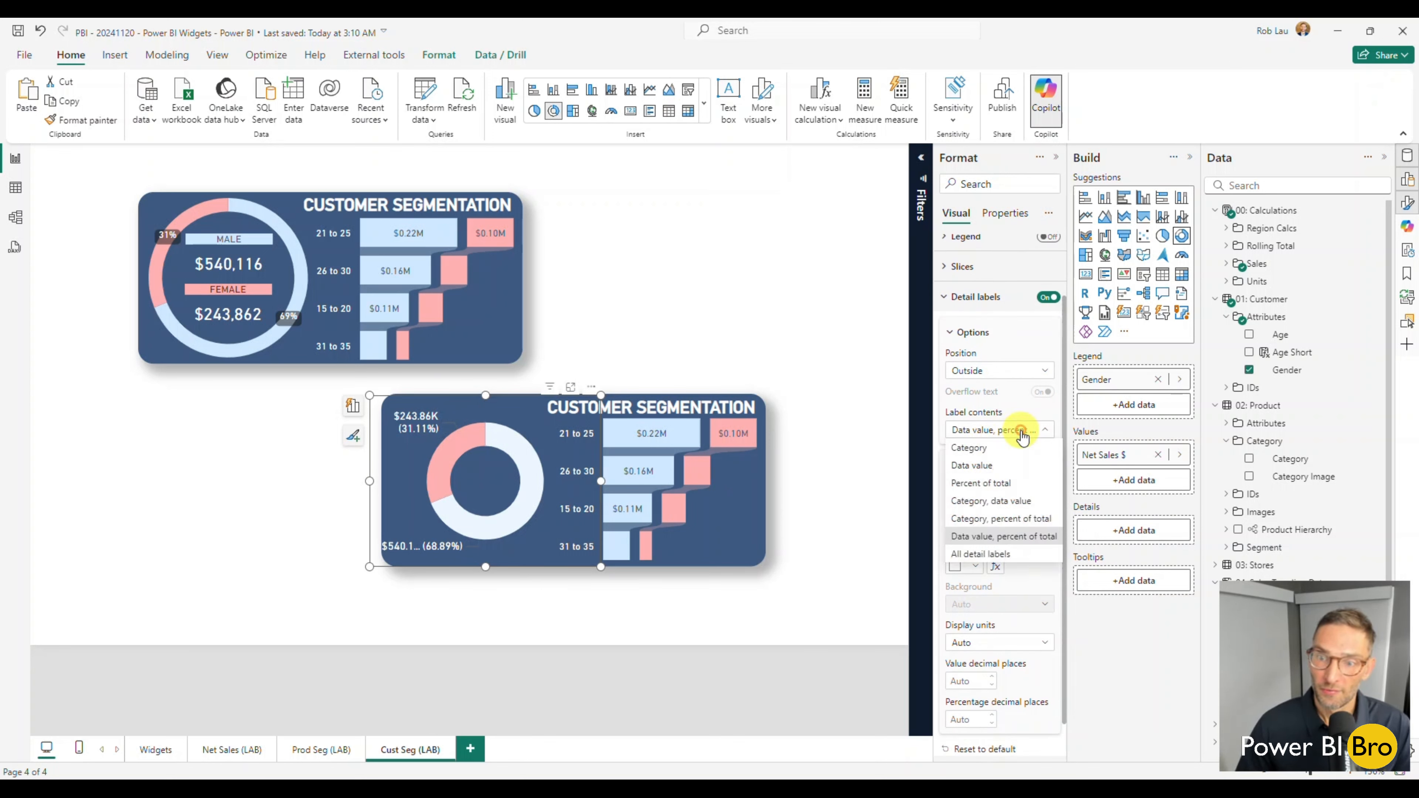
{"action": "left_click", "coordinate": [983, 483]}
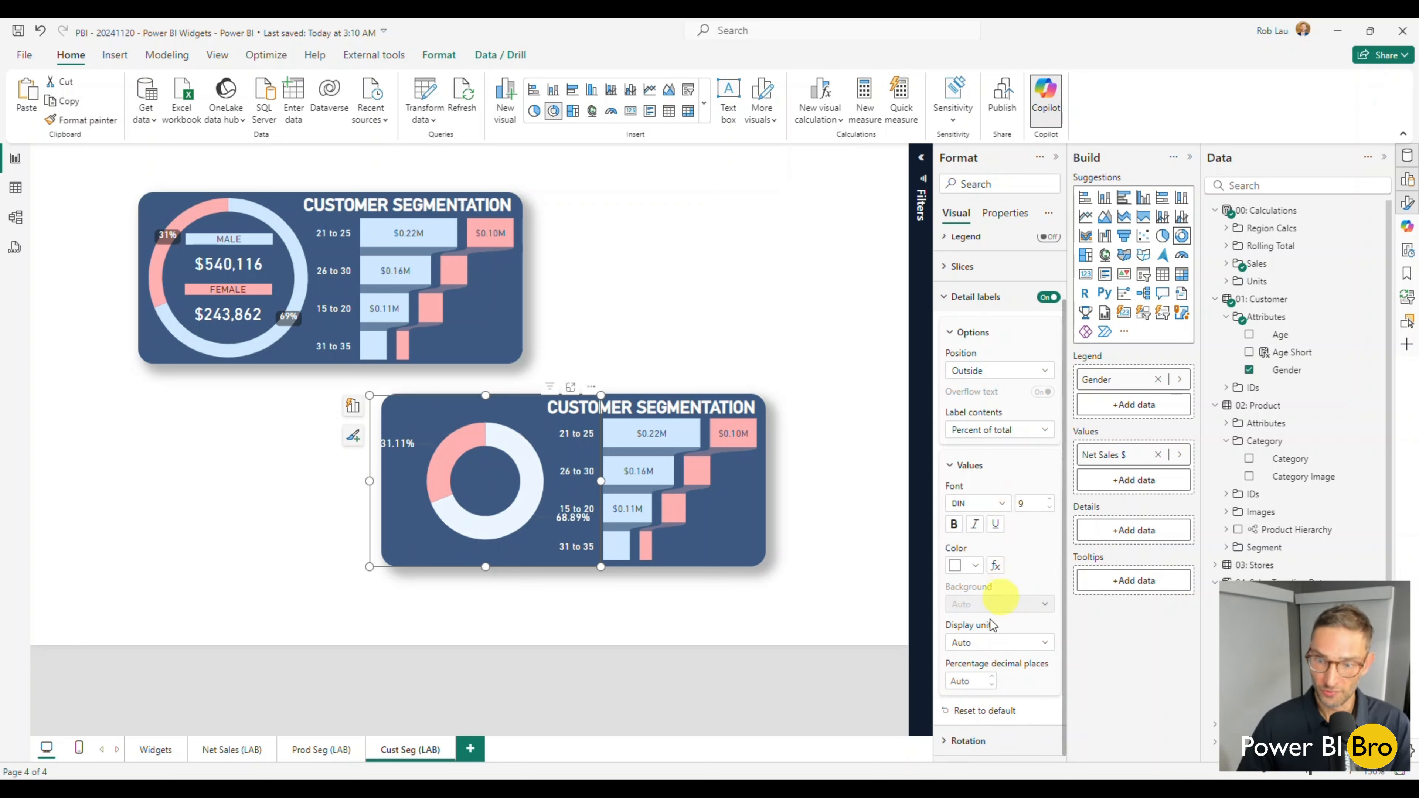
{"action": "left_click", "coordinate": [986, 644]}
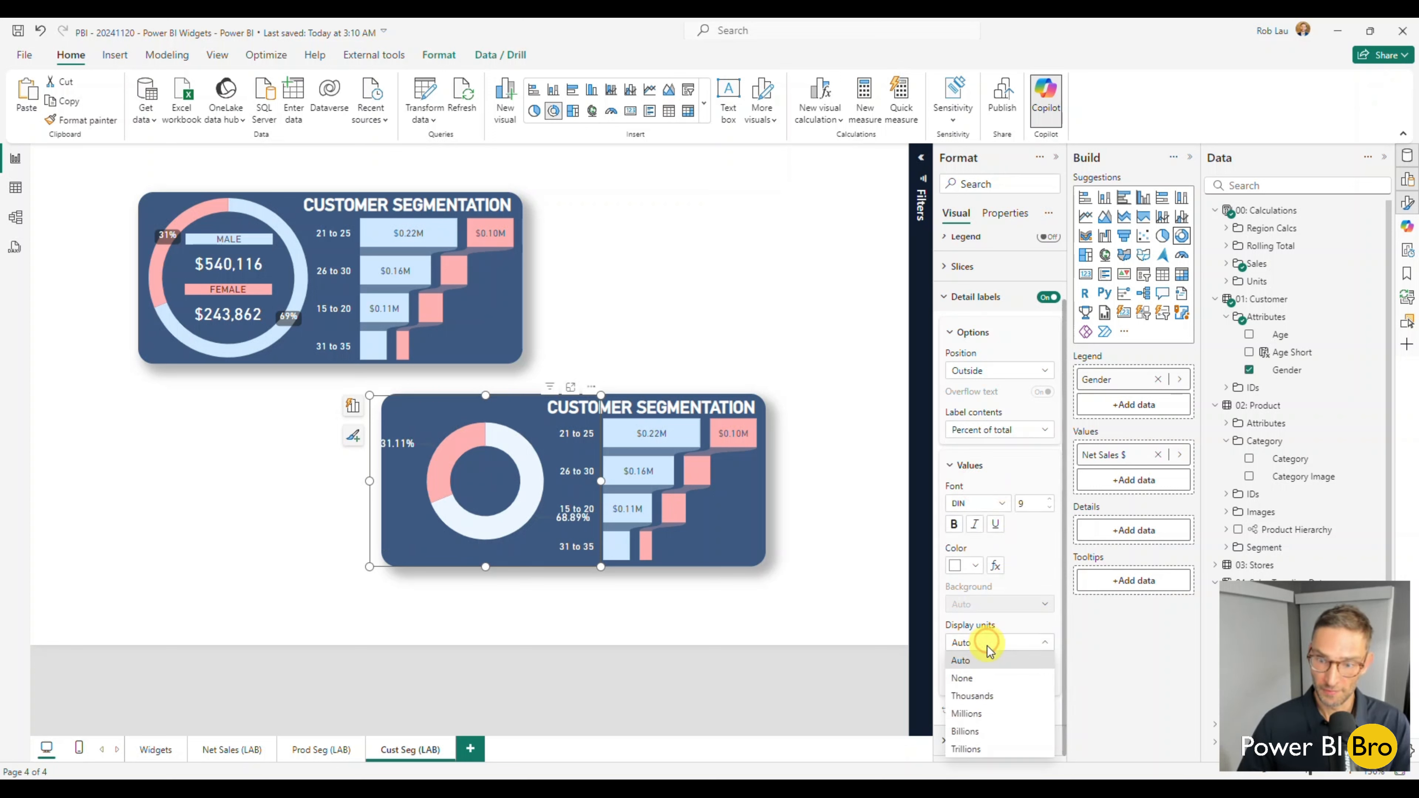
{"action": "left_click", "coordinate": [977, 678]}
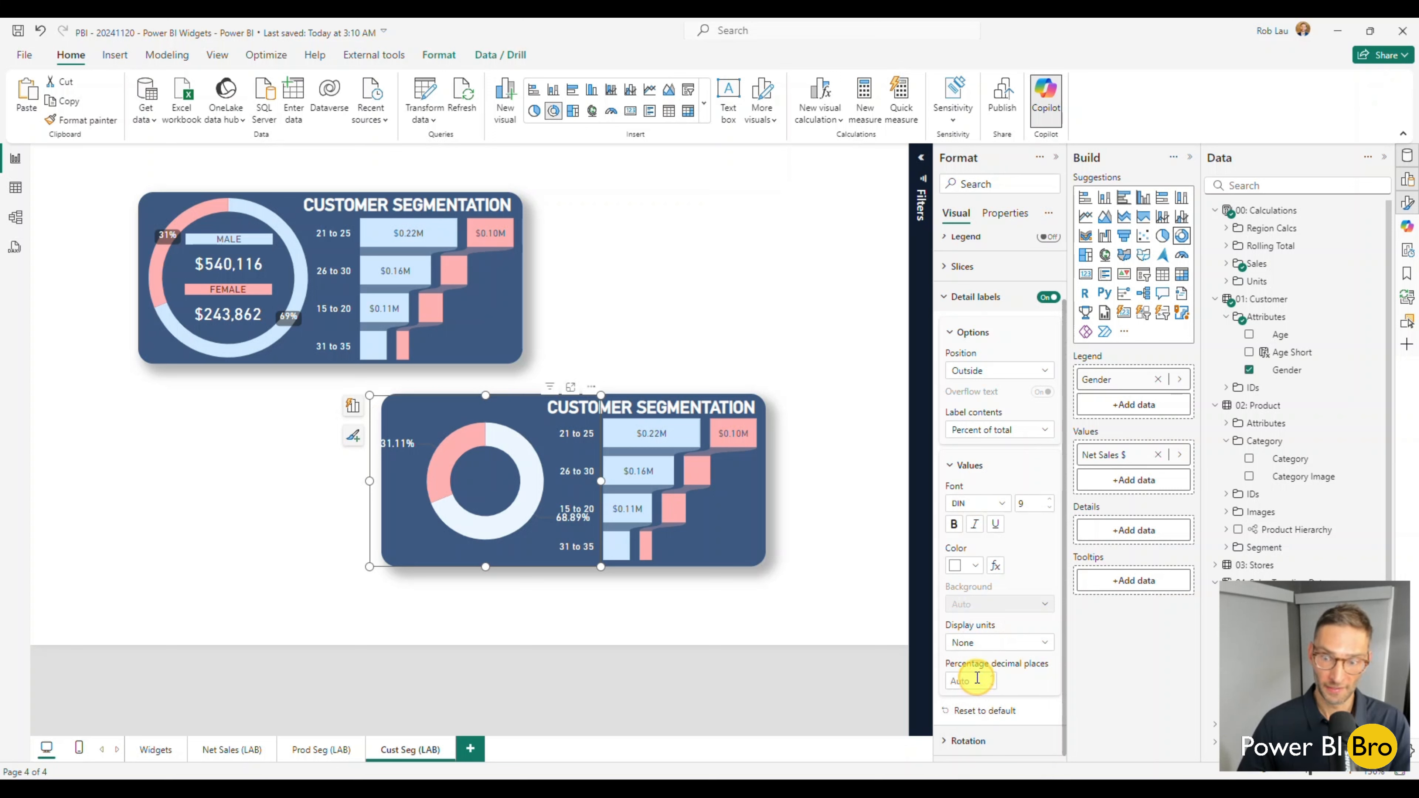
{"action": "left_click", "coordinate": [973, 680]}
{"action": "type", "text": "0"}
{"action": "key", "text": "Return"}
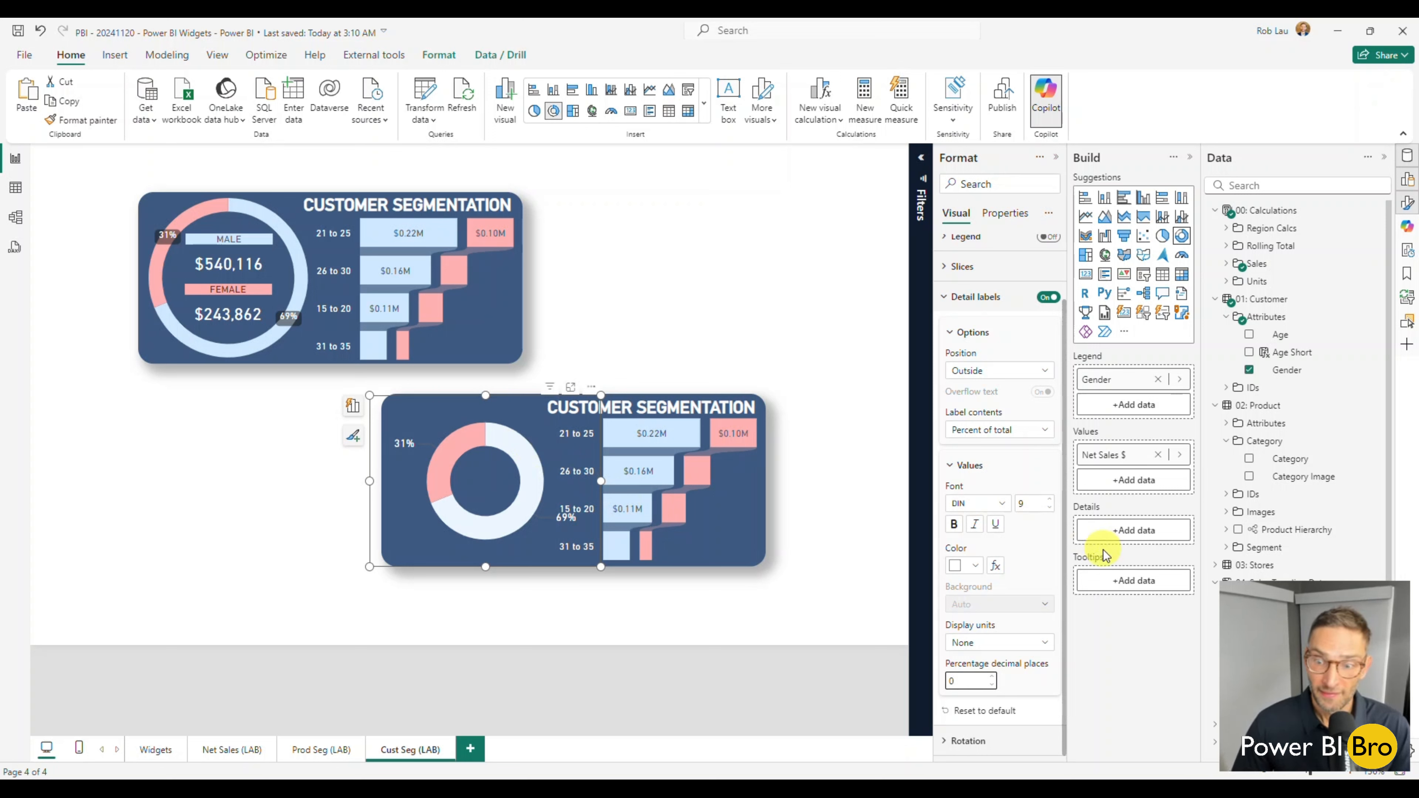
Place the donut's detail labels Inside the ring and set their background to On.
{"action": "left_click", "coordinate": [993, 368]}
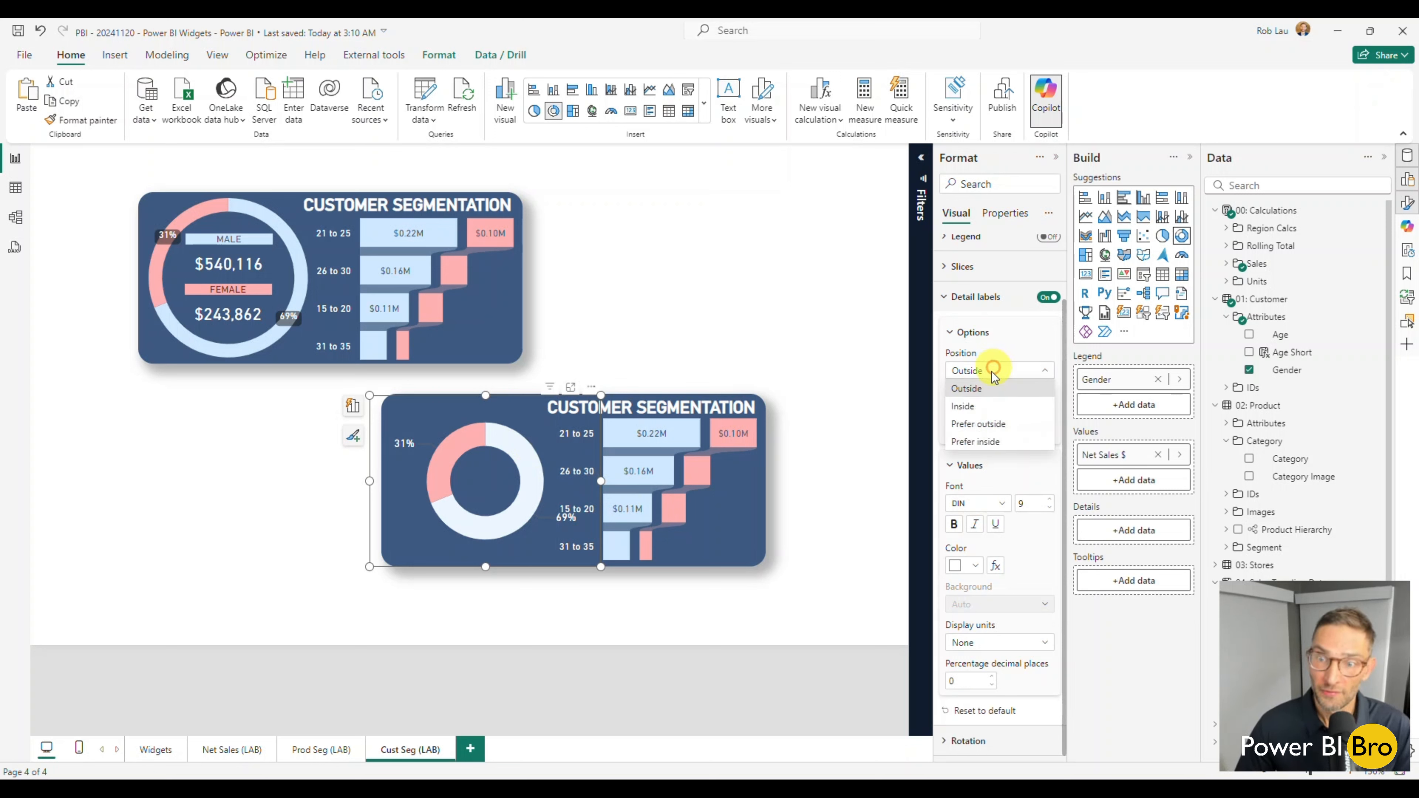
{"action": "left_click", "coordinate": [974, 407]}
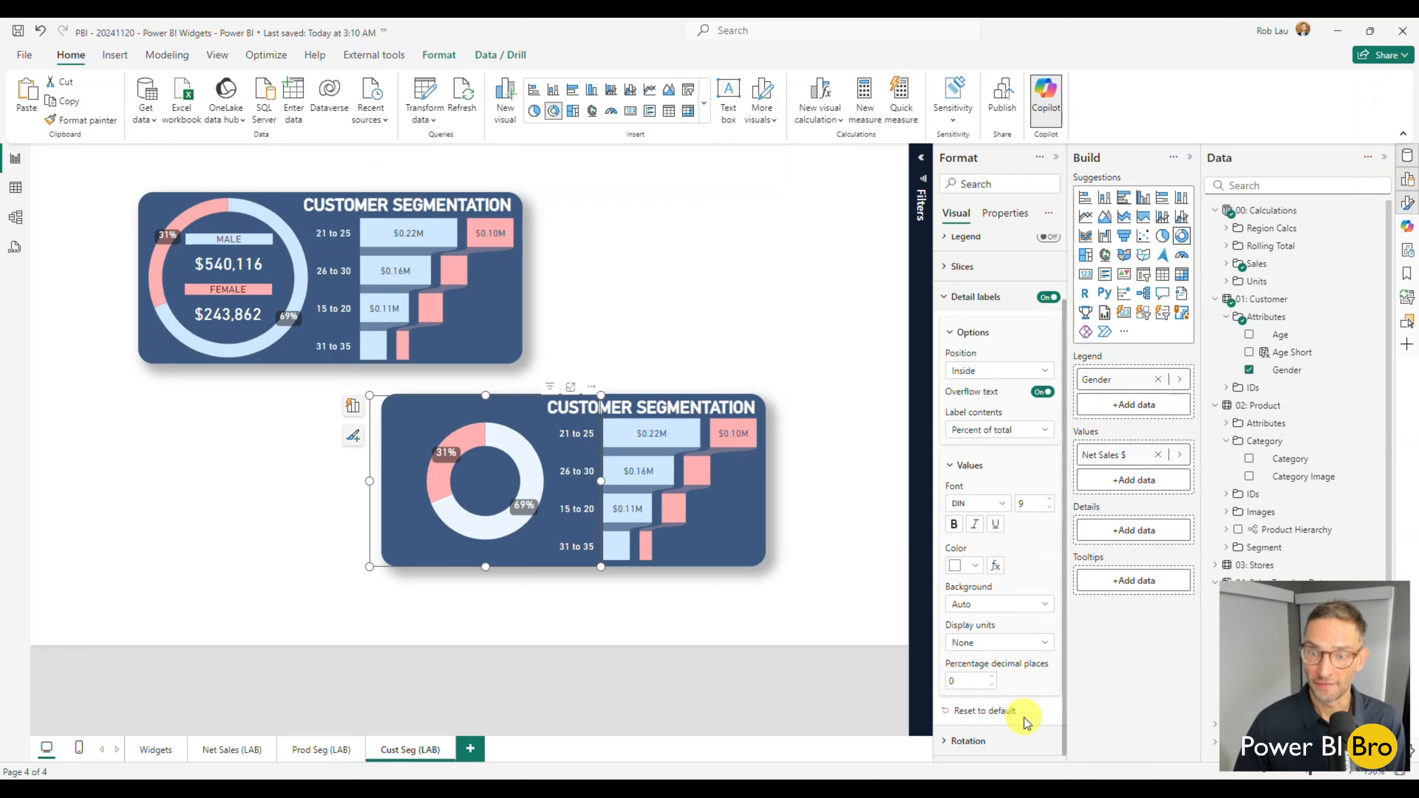
{"action": "left_click", "coordinate": [1026, 604]}
{"action": "left_click", "coordinate": [989, 639]}
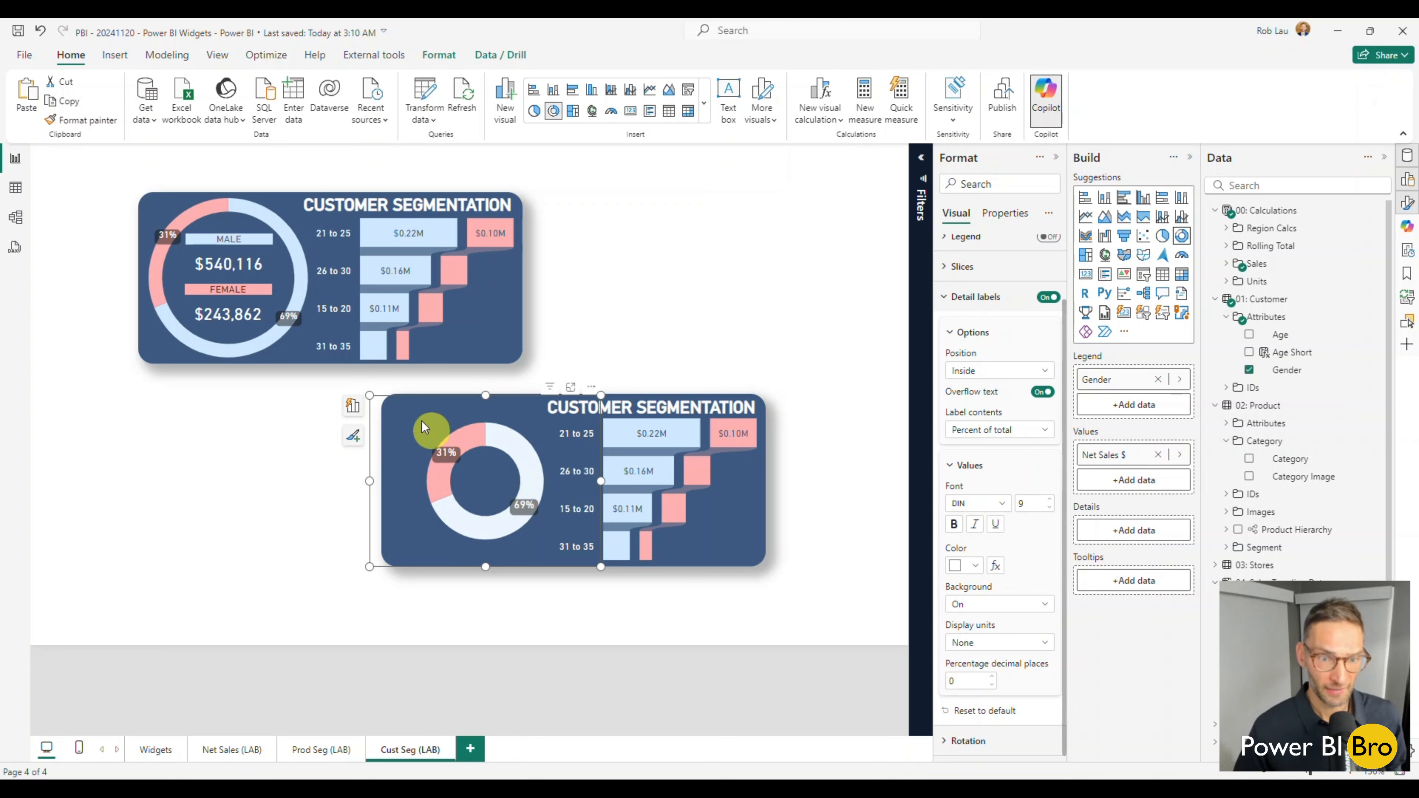
Enlarge the donut to nearly fill the duplicated card's height and set the slices' inner radius to 87%.
{"action": "left_click_drag", "start_coordinate": [369, 397], "coordinate": [315, 368]}
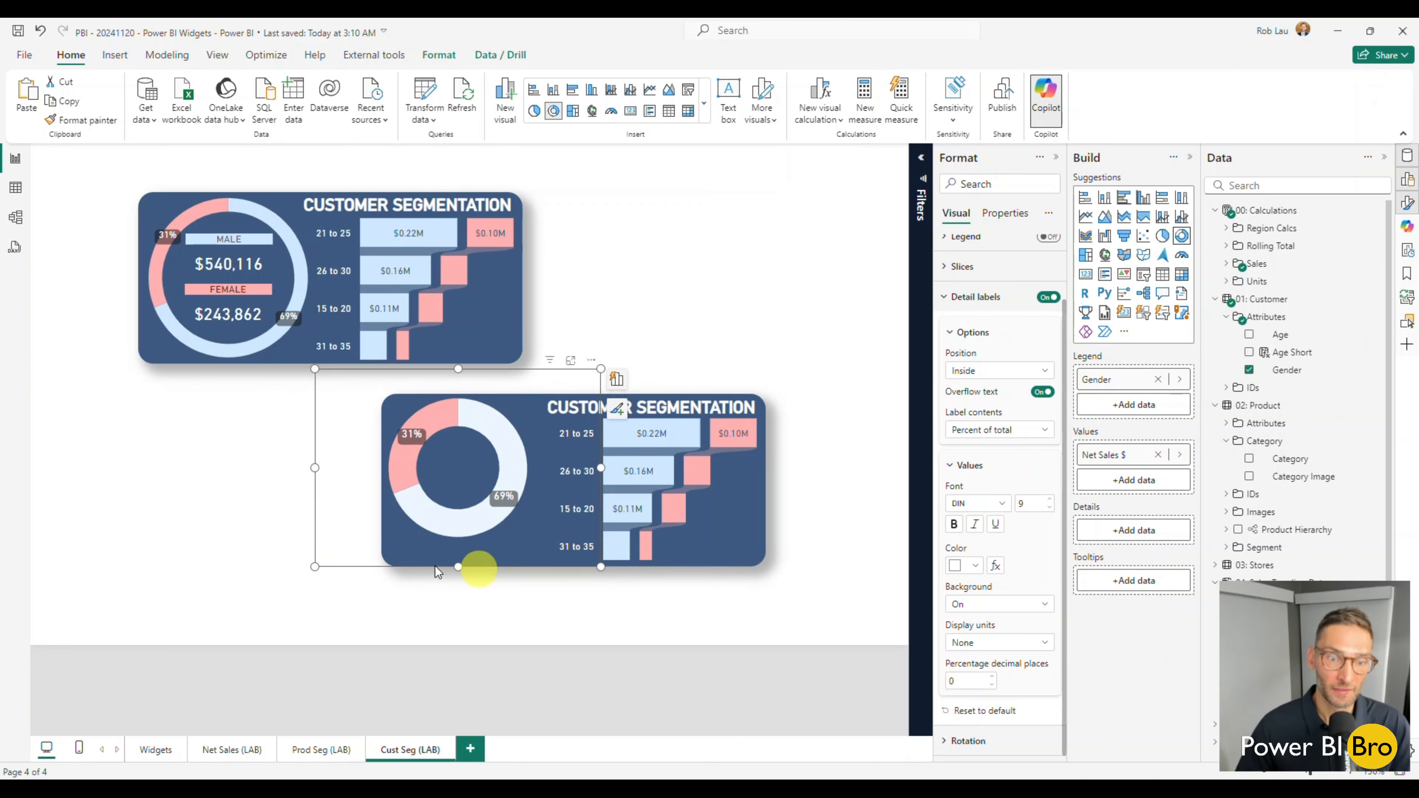
{"action": "left_click_drag", "start_coordinate": [601, 566], "coordinate": [641, 589]}
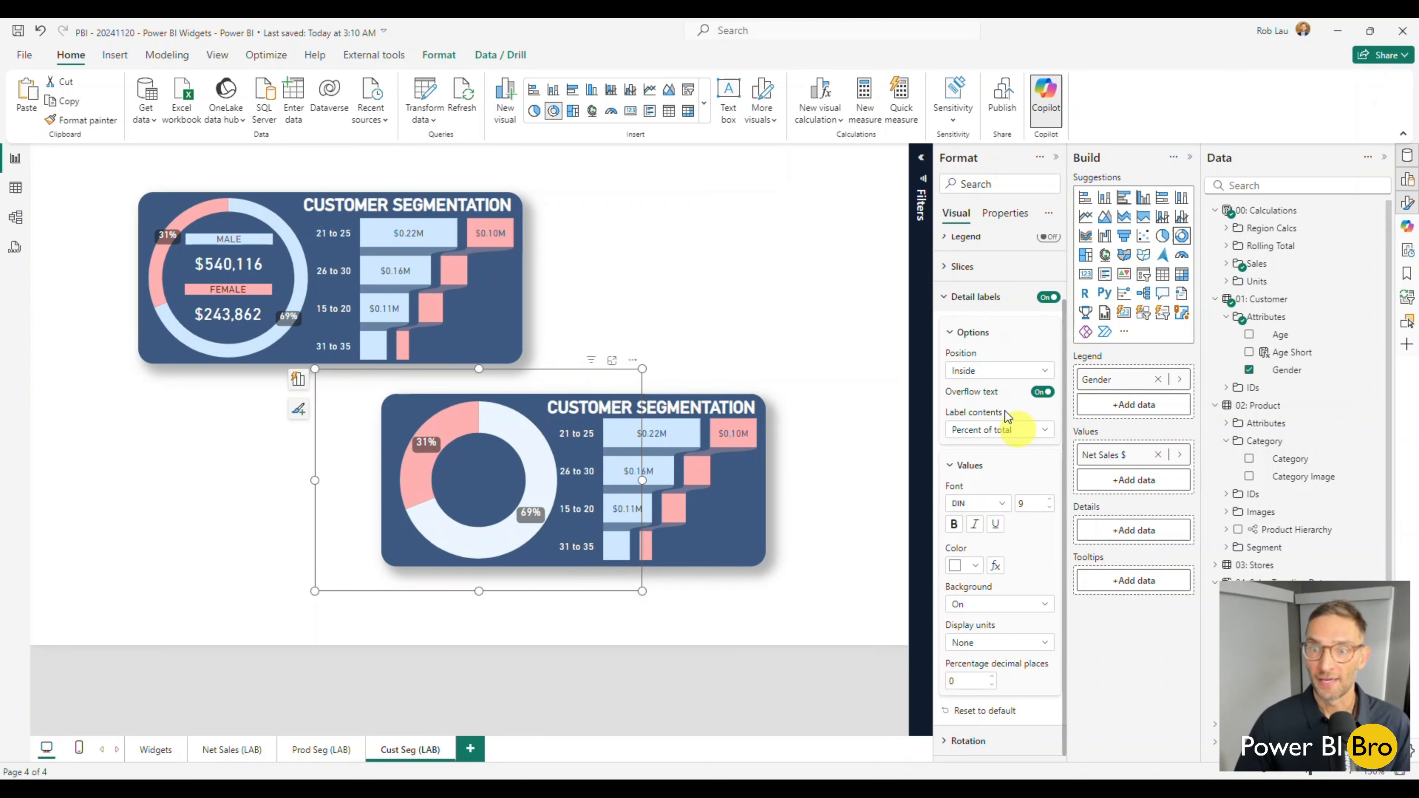
{"action": "left_click", "coordinate": [953, 296]}
{"action": "left_click", "coordinate": [952, 337]}
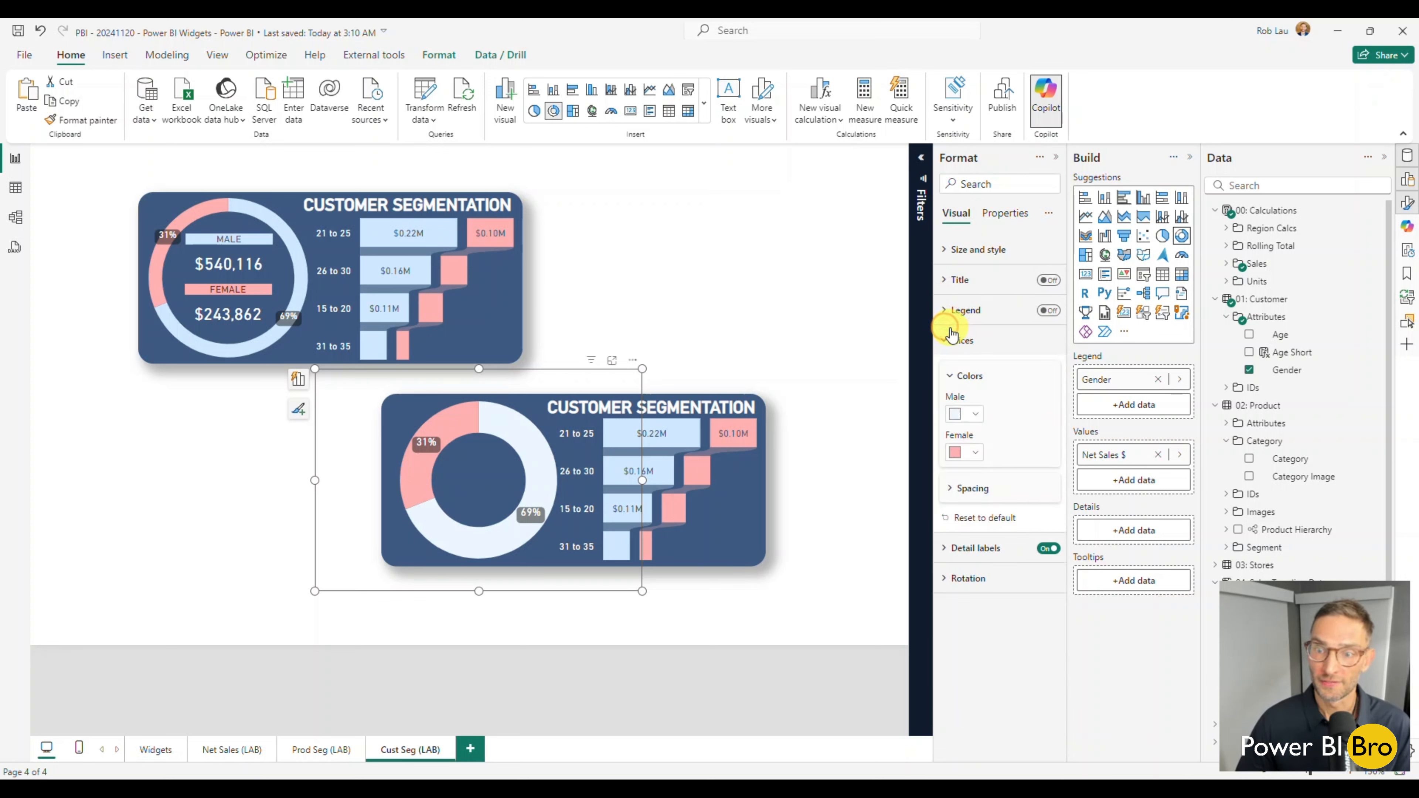
{"action": "left_click", "coordinate": [973, 489]}
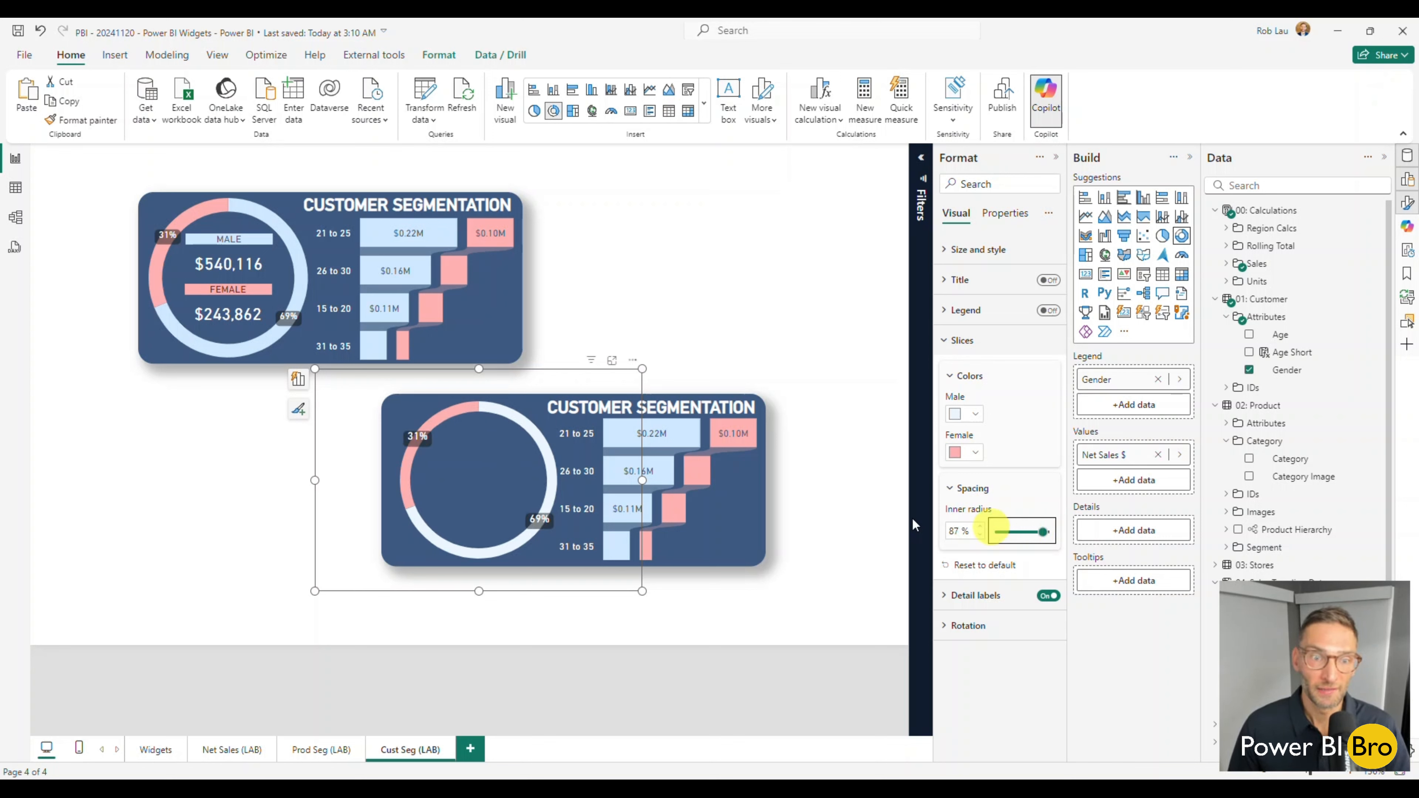
Nudge and widen the donut chart so its ring sits between the duplicated card's left edge and the age labels.
{"action": "left_click_drag", "start_coordinate": [479, 486], "coordinate": [467, 484]}
{"action": "left_click_drag", "start_coordinate": [631, 482], "coordinate": [644, 485]}
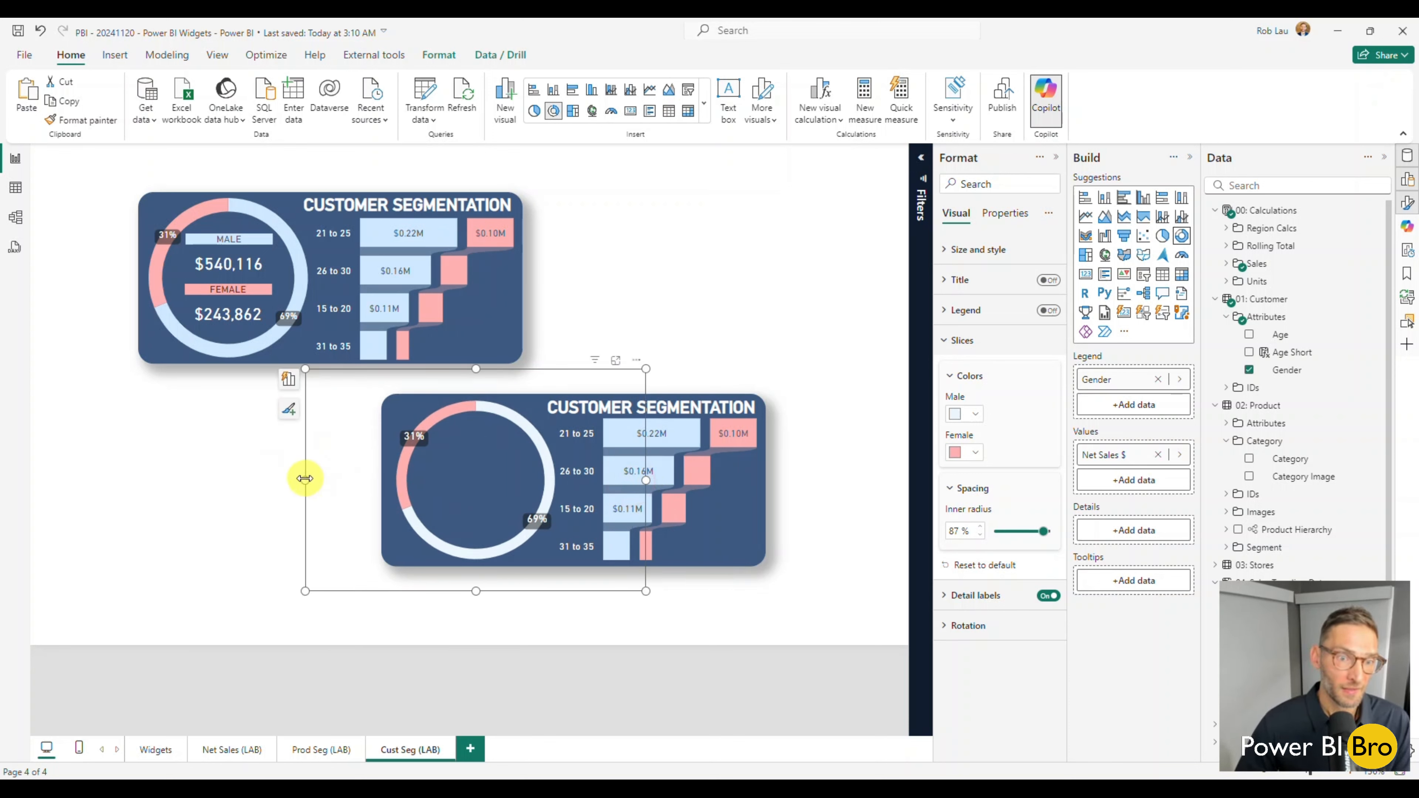
{"action": "left_click_drag", "start_coordinate": [303, 481], "coordinate": [296, 483]}
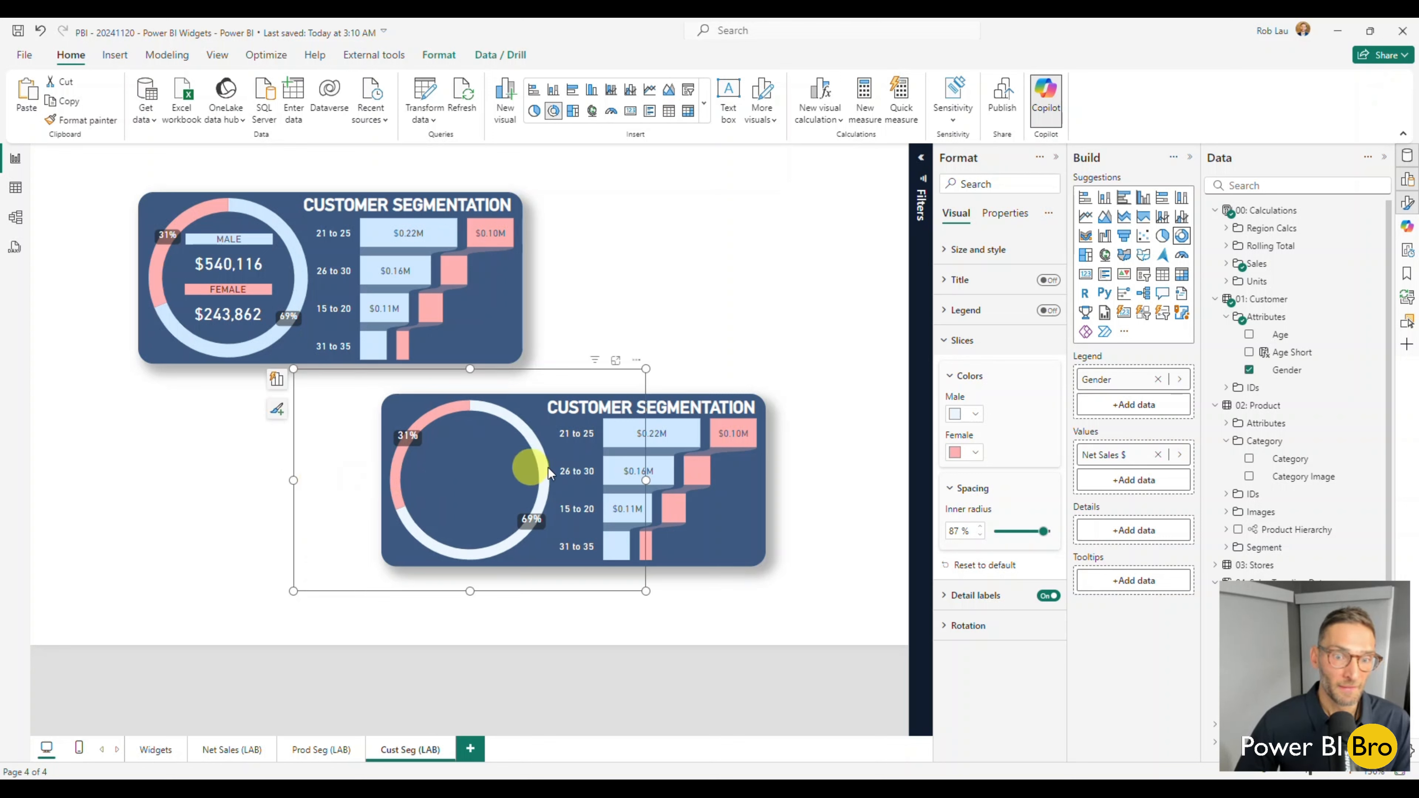
{"action": "left_click_drag", "start_coordinate": [596, 469], "coordinate": [602, 476]}
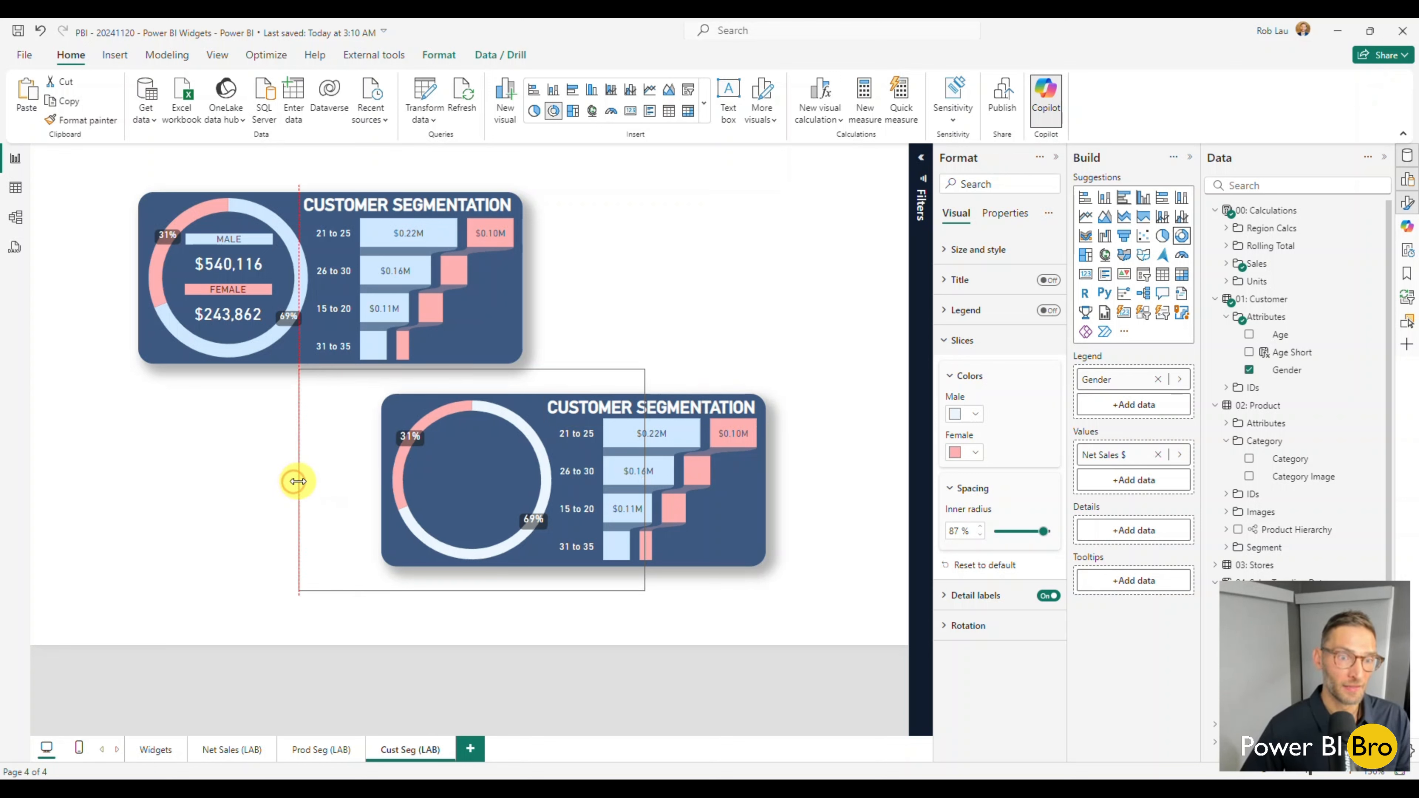
Cross-filter the page by each age group from 21 to 25 through 31 to 35 in the original bar chart, then clear the selection.
{"action": "left_click", "coordinate": [654, 297]}
{"action": "left_click", "coordinate": [326, 239]}
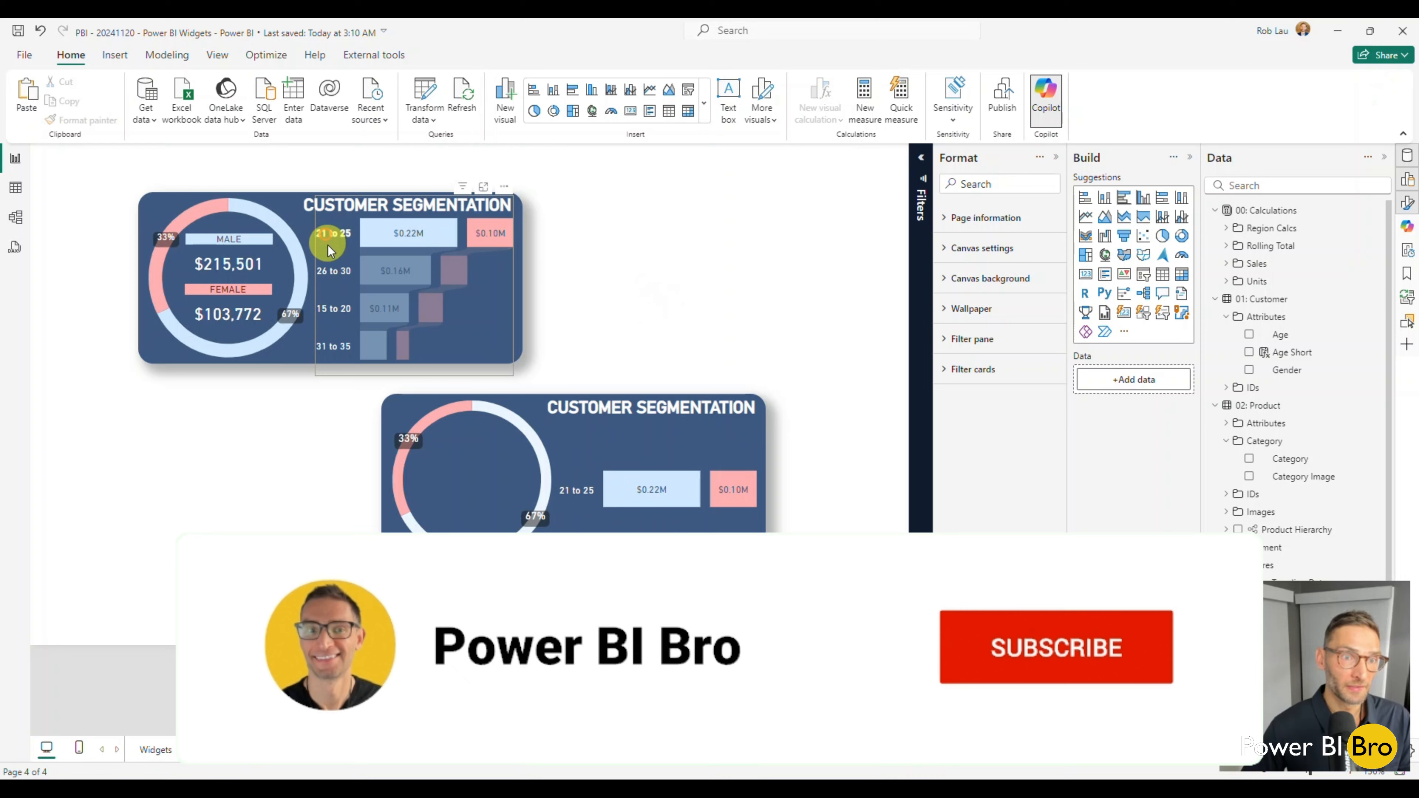
{"action": "left_click", "coordinate": [329, 271]}
{"action": "left_click", "coordinate": [332, 305]}
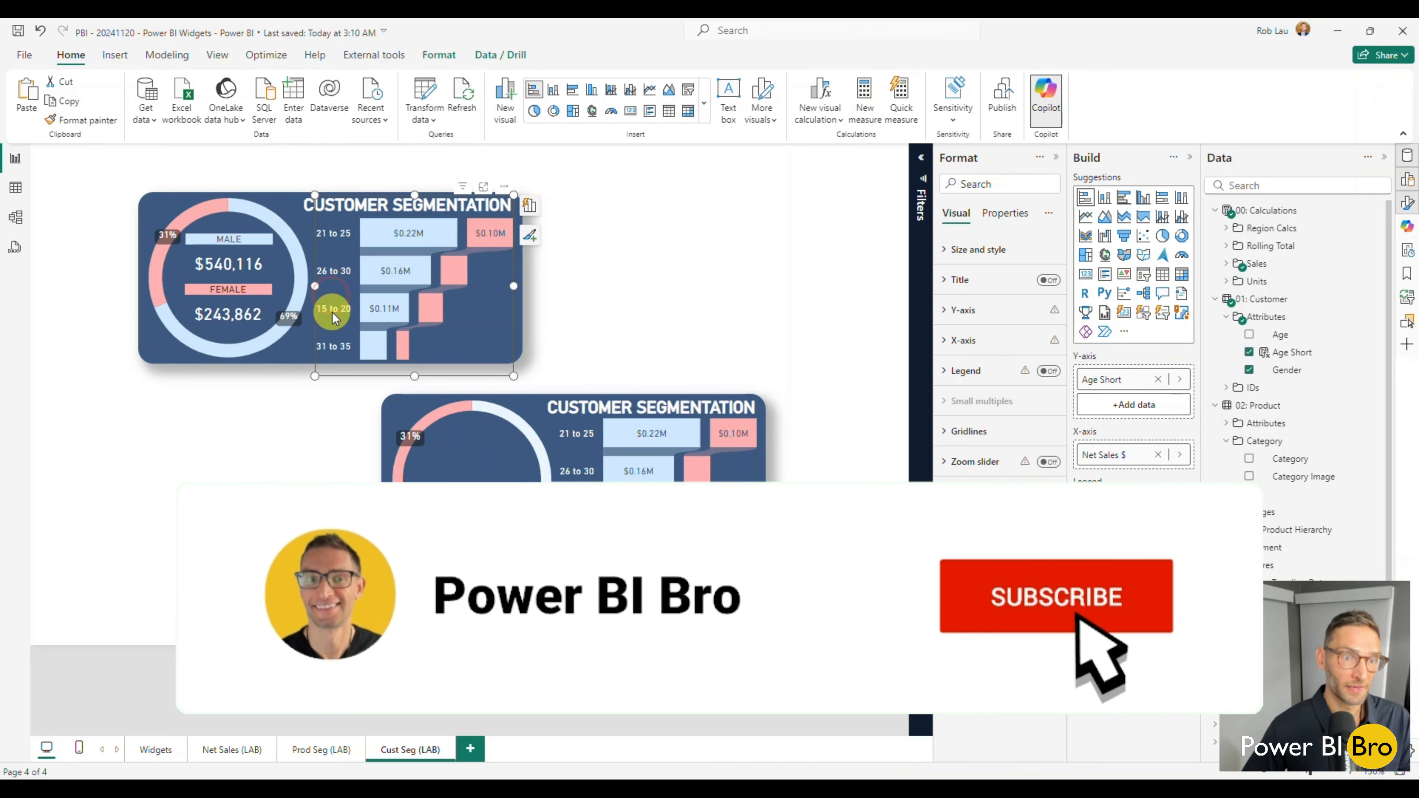
{"action": "left_click", "coordinate": [333, 345]}
{"action": "left_click", "coordinate": [707, 305]}
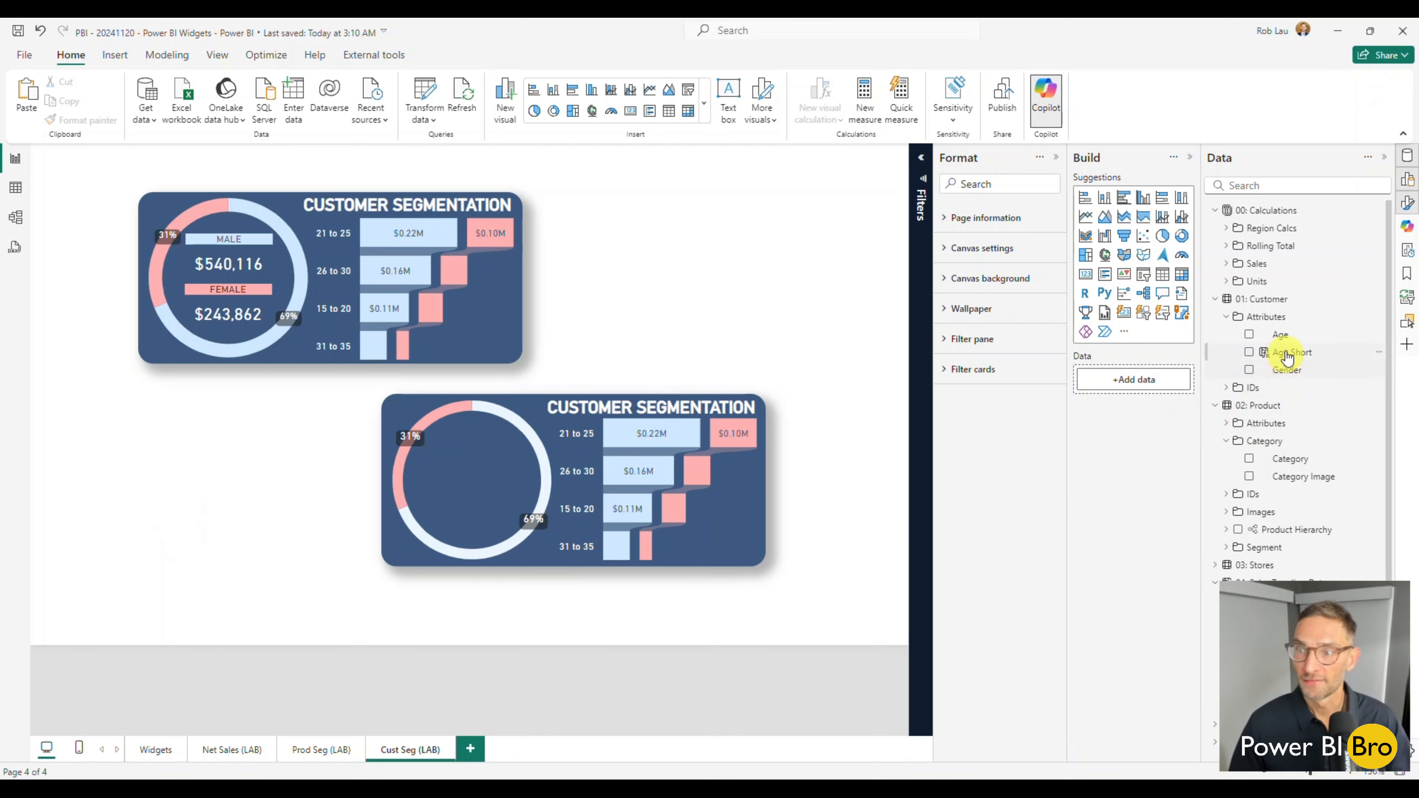
Create a new visual from the Net Sales $ measure and convert it to a card.
{"action": "left_click", "coordinate": [1230, 263]}
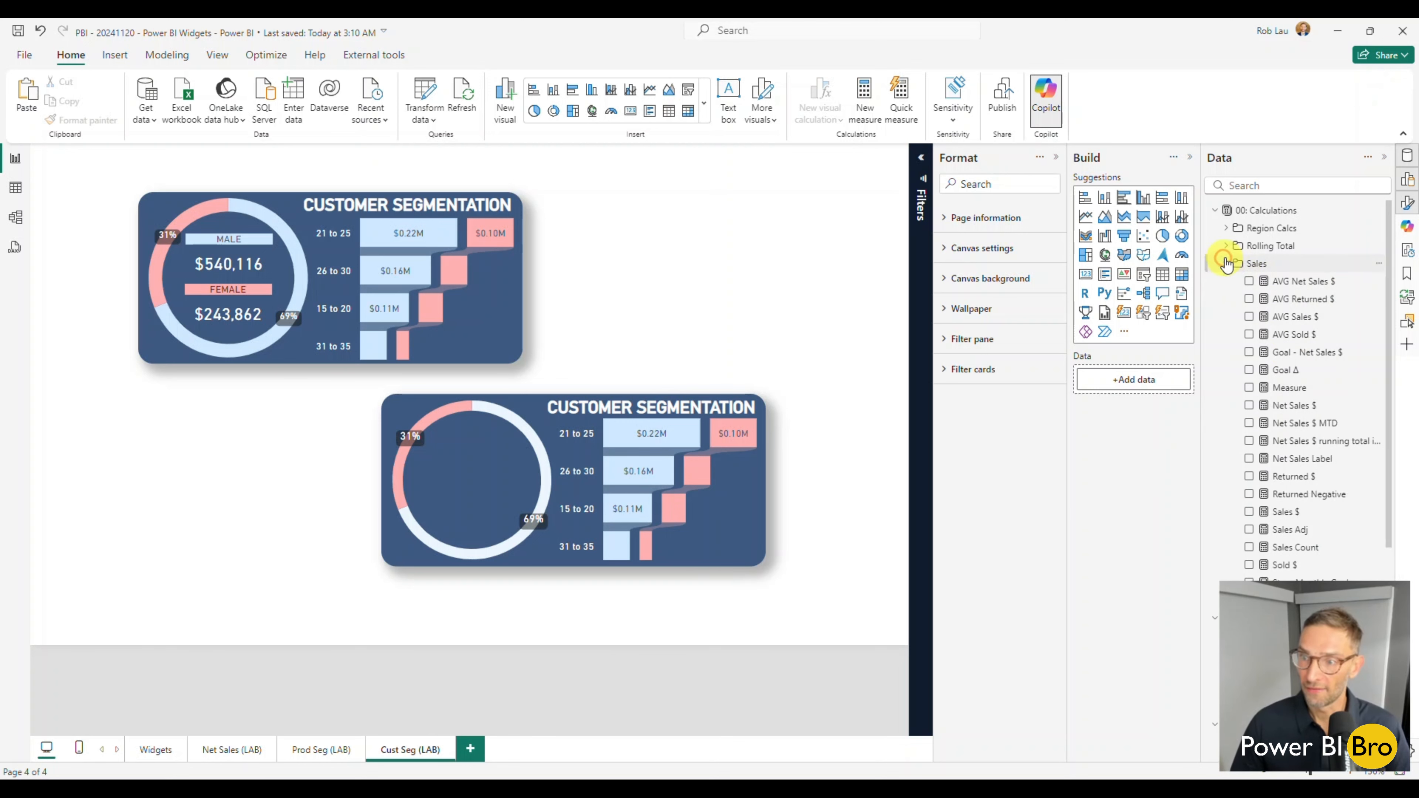
{"action": "scroll", "coordinate": [1258, 370], "scroll_direction": "down", "scroll_amount": 3}
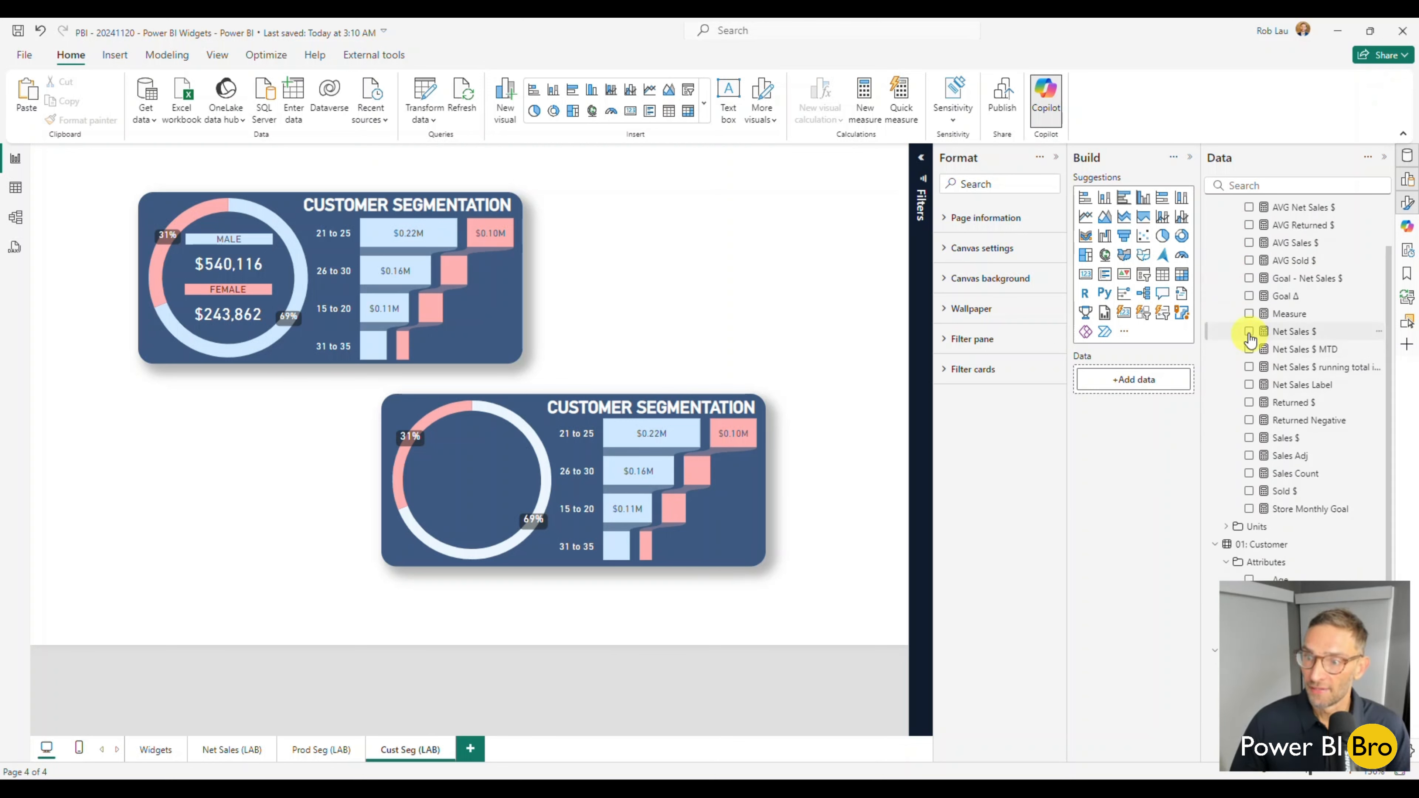
{"action": "left_click", "coordinate": [1250, 332]}
{"action": "scroll", "coordinate": [1257, 392], "scroll_direction": "down", "scroll_amount": 9}
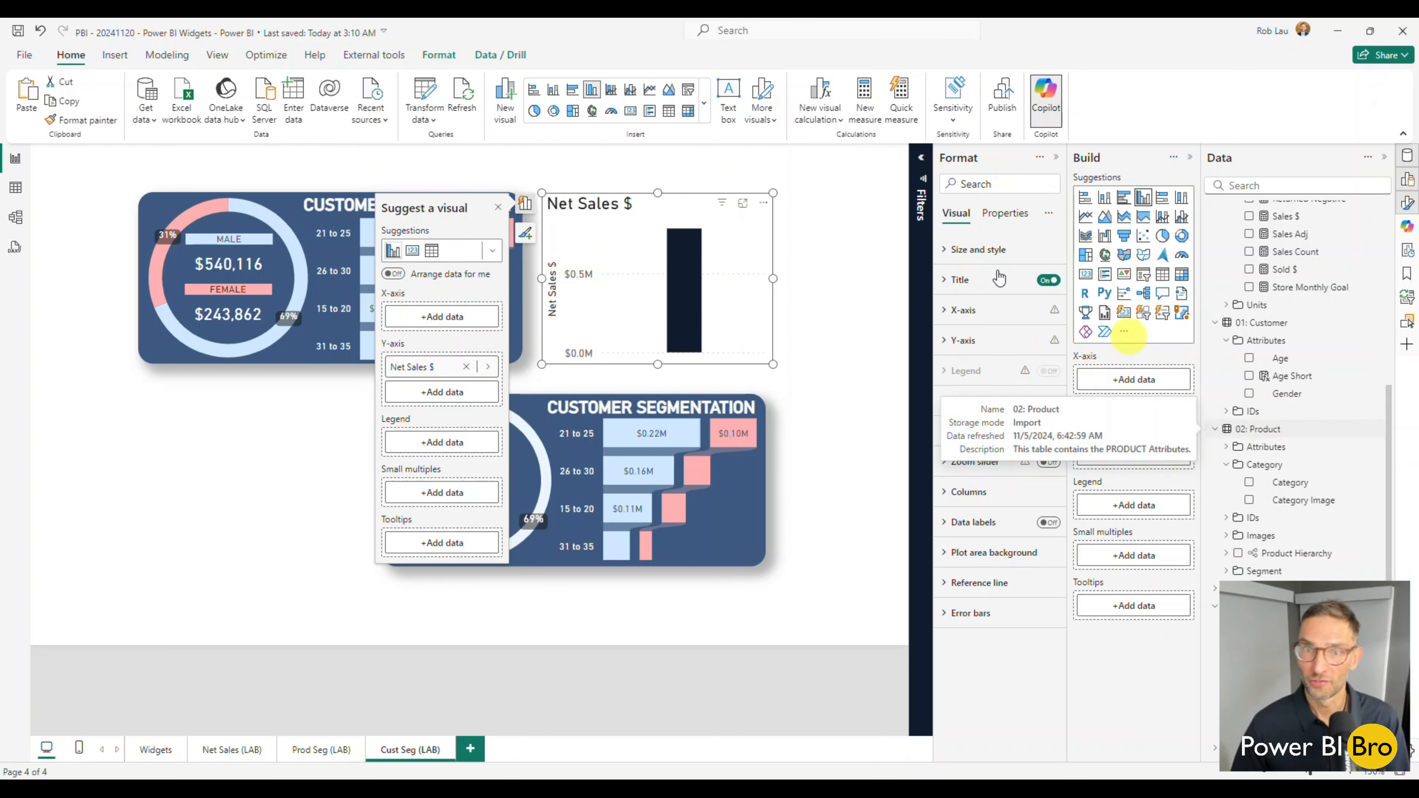
{"action": "left_click", "coordinate": [704, 104]}
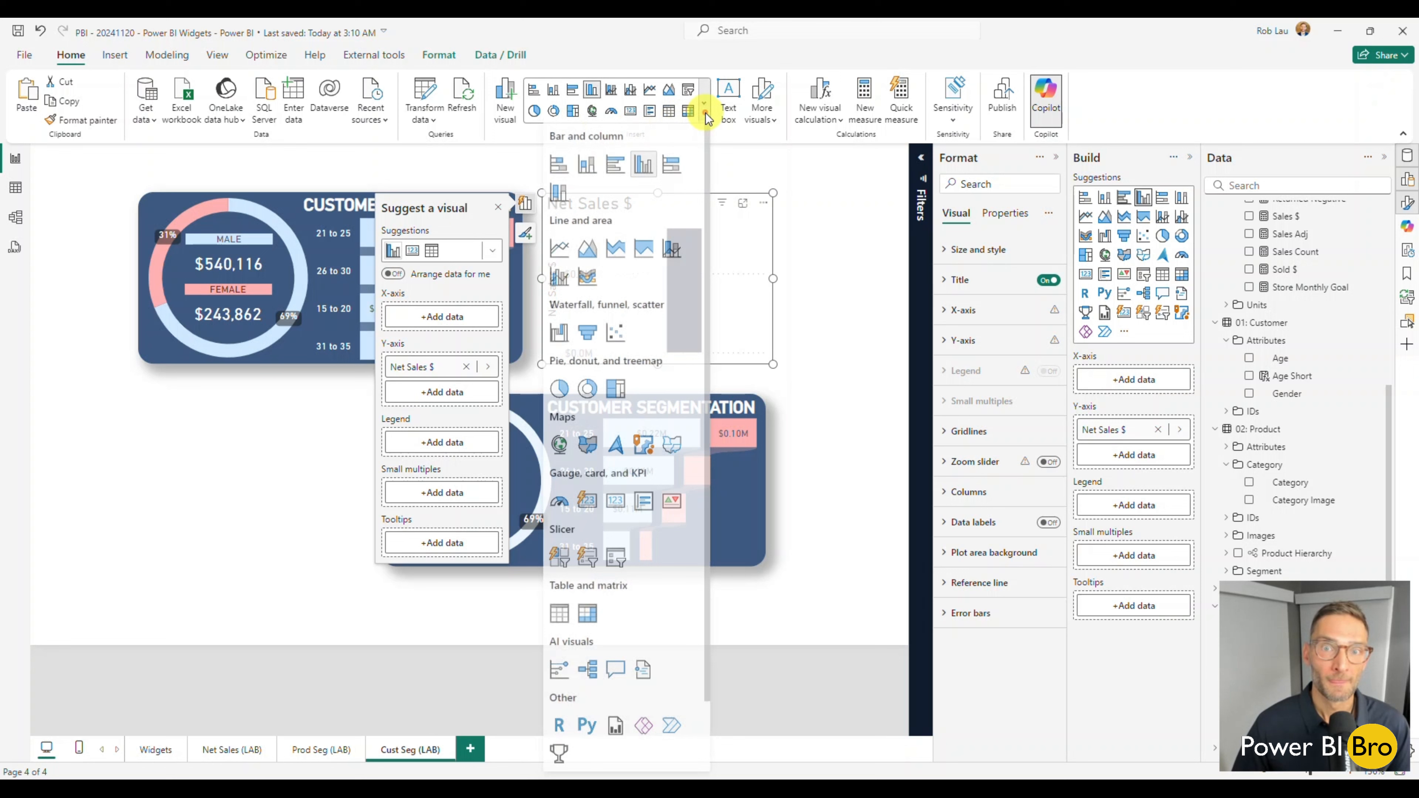
{"action": "left_click", "coordinate": [584, 506]}
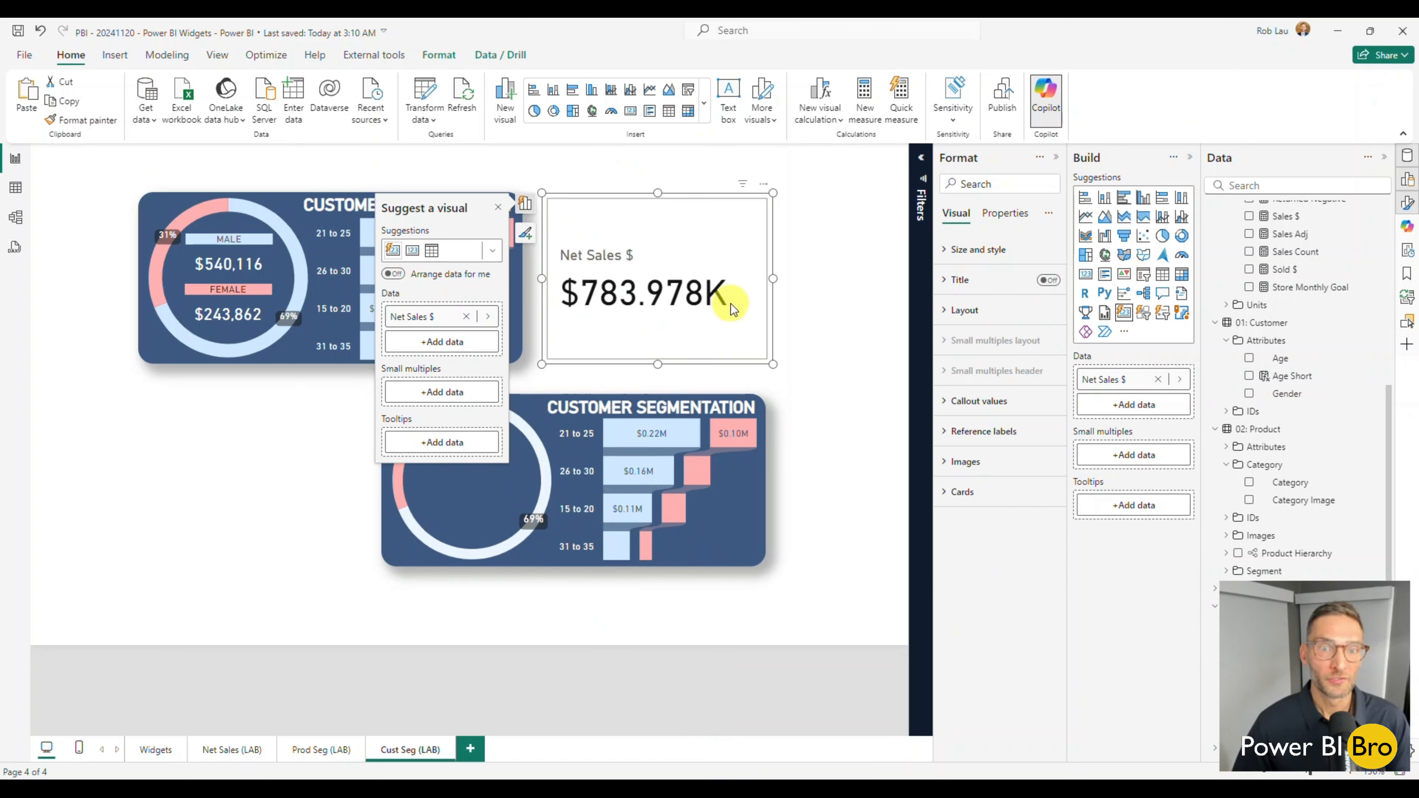
Add Gender as a visual-level filter on the new Net Sales $ card and restrict it to Male.
{"action": "left_click", "coordinate": [920, 158]}
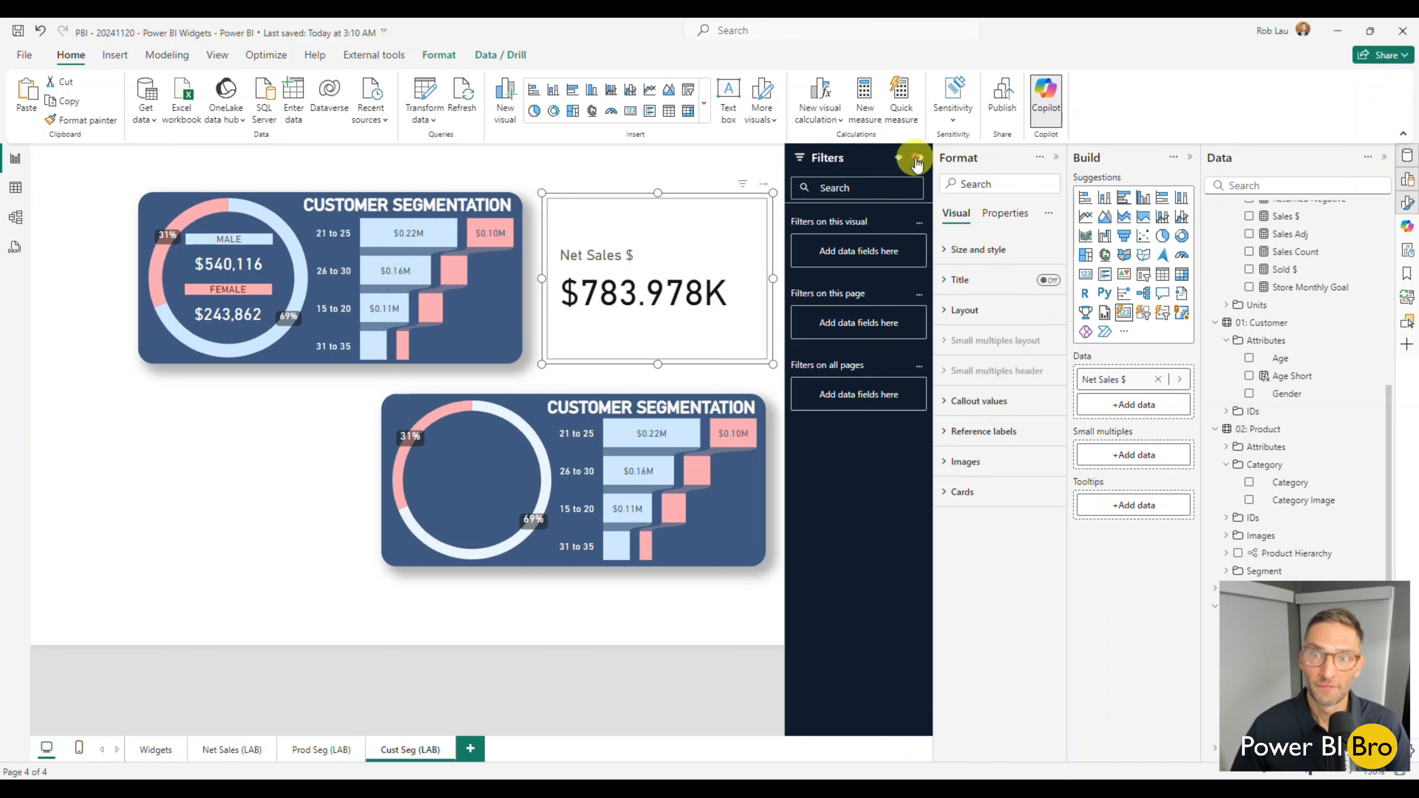
{"action": "scroll", "coordinate": [1325, 368], "scroll_direction": "down", "scroll_amount": 1}
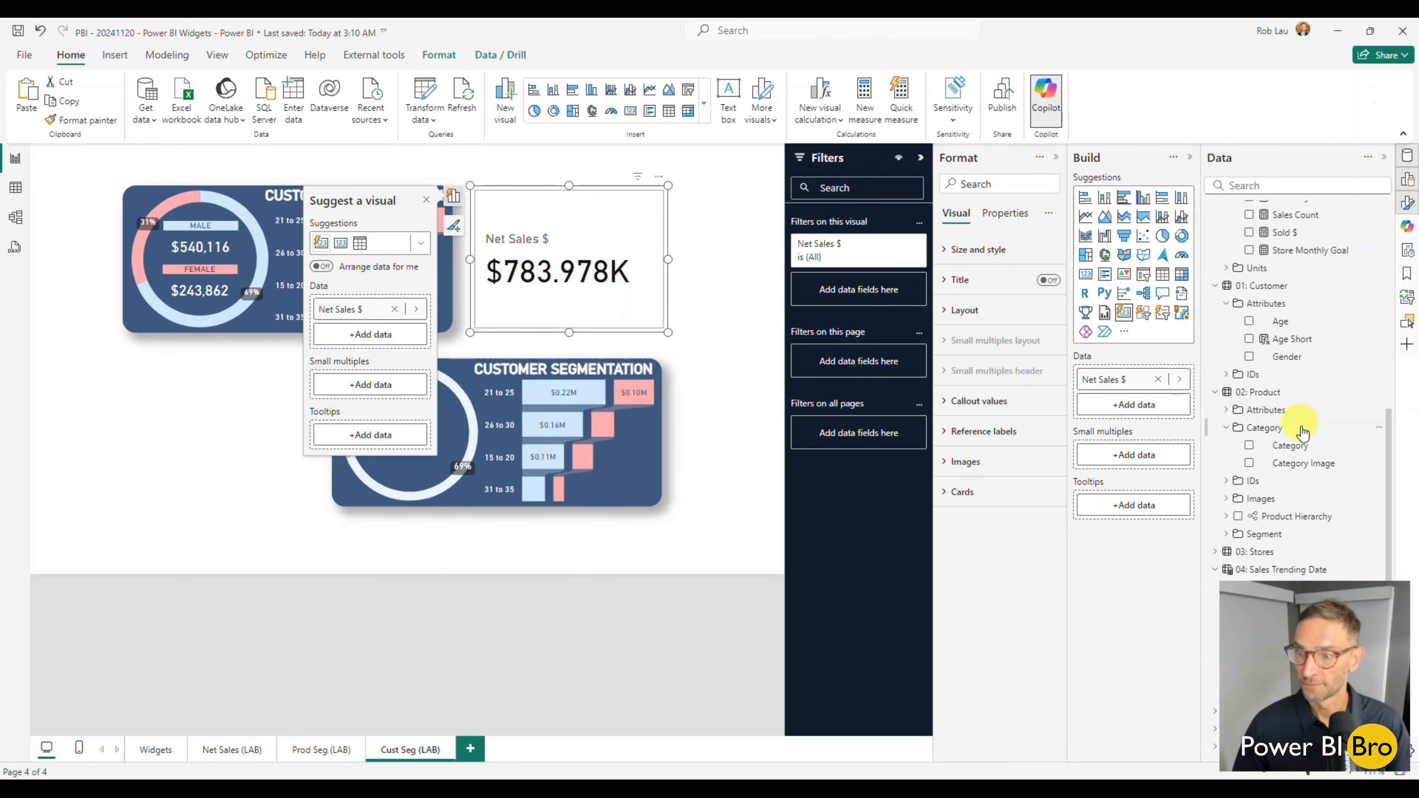
{"action": "scroll", "coordinate": [1302, 414], "scroll_direction": "up", "scroll_amount": 2}
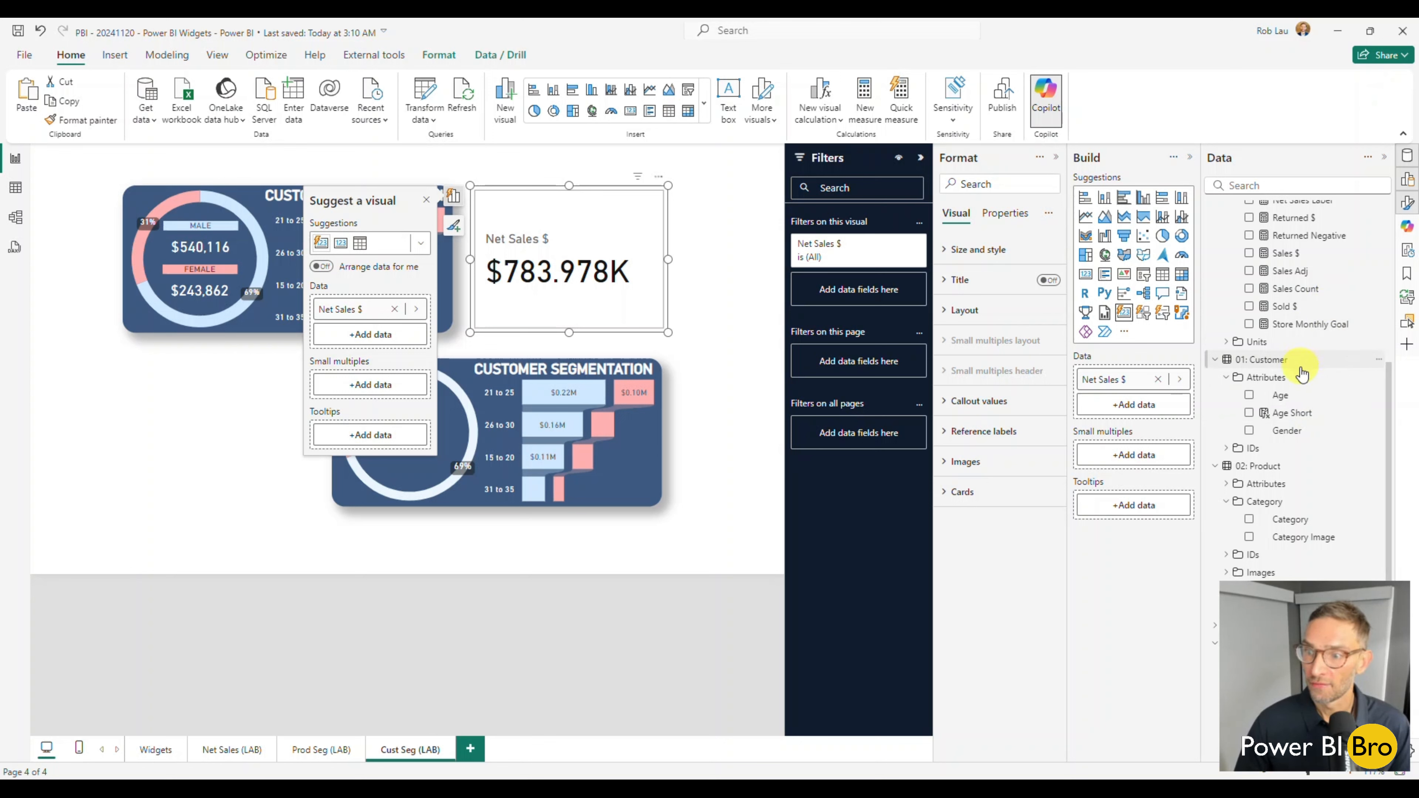
{"action": "left_click_drag", "start_coordinate": [1285, 430], "coordinate": [856, 295]}
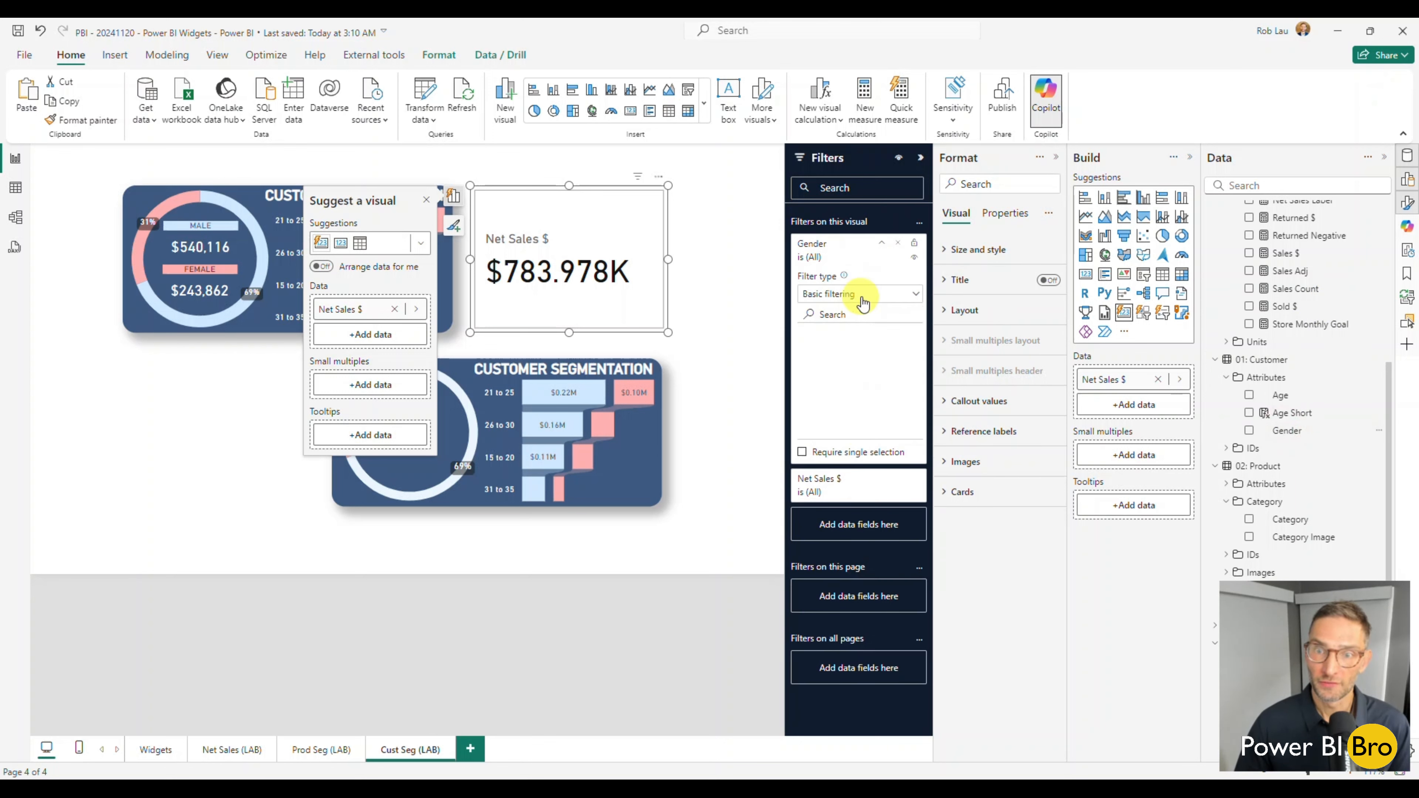
{"action": "left_click", "coordinate": [811, 370]}
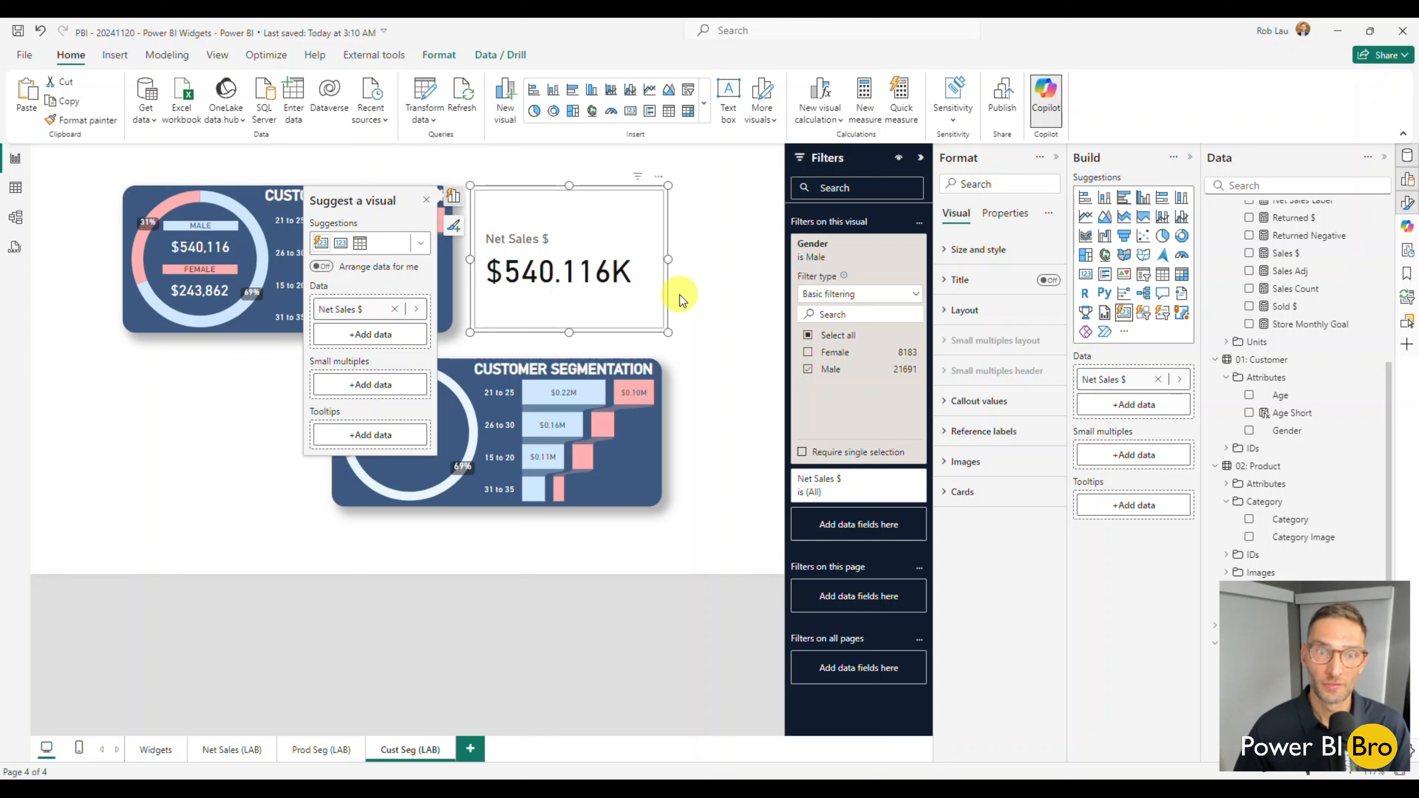
Turn on the card's title with the text MALE, a light blue background and a smaller font size.
{"action": "left_click", "coordinate": [968, 281]}
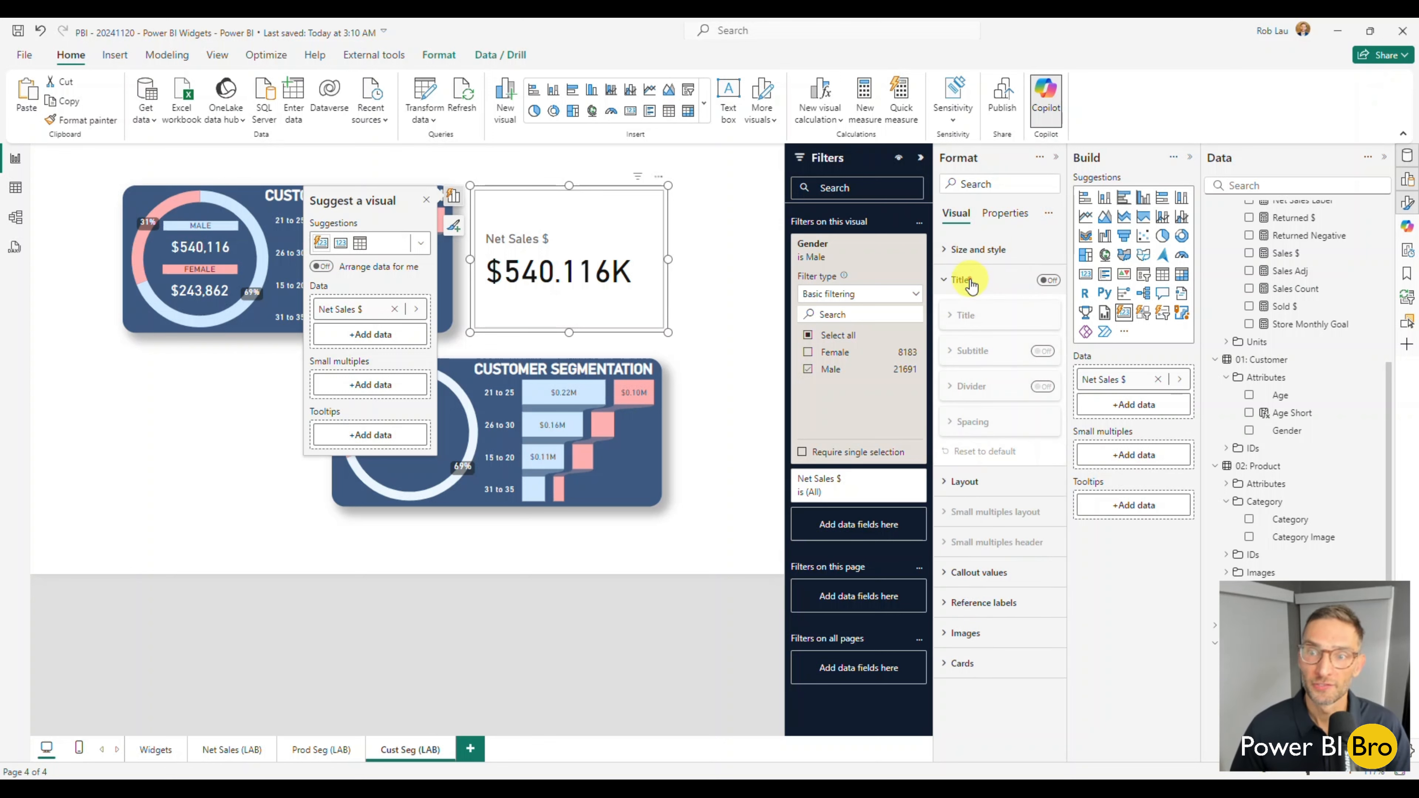
{"action": "left_click", "coordinate": [1047, 279]}
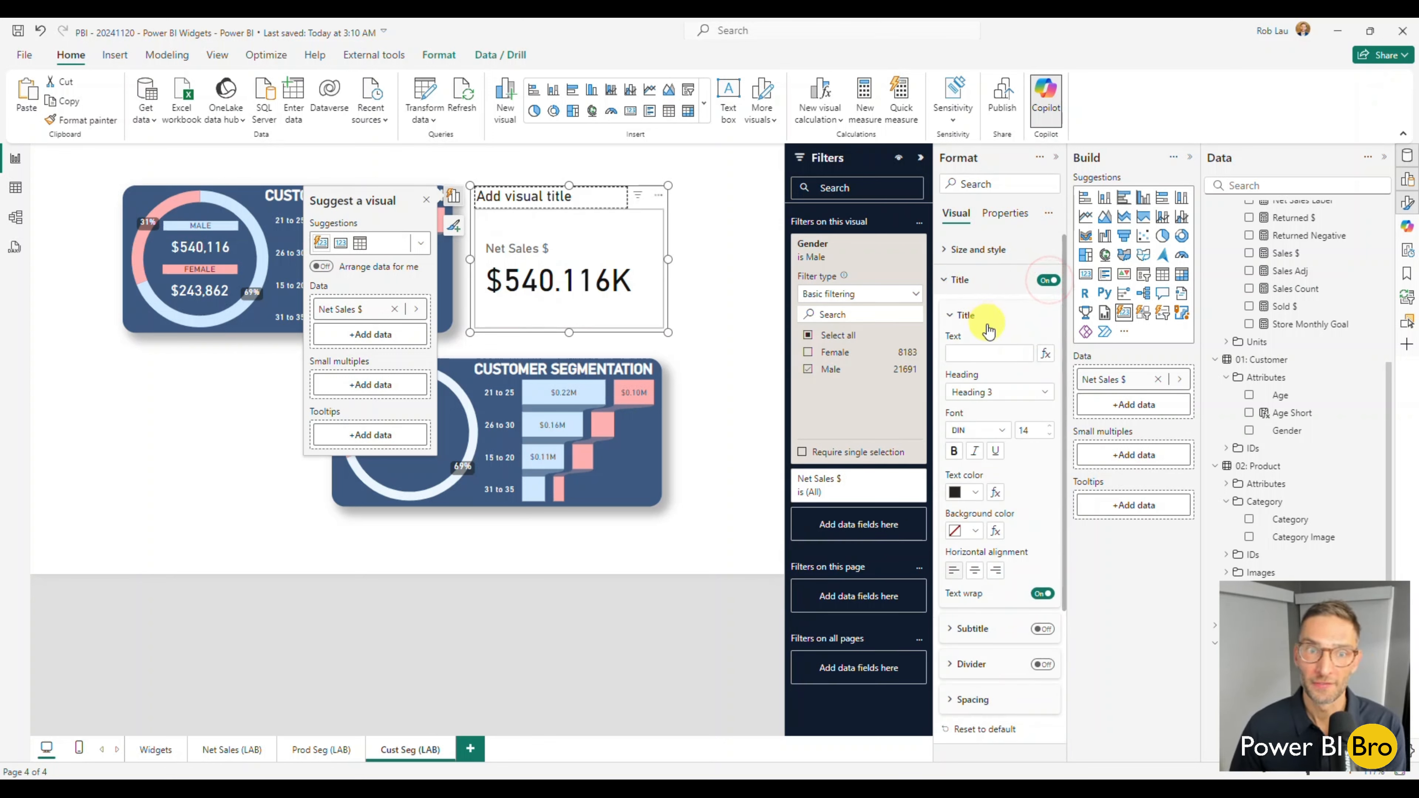
{"action": "left_click", "coordinate": [980, 349]}
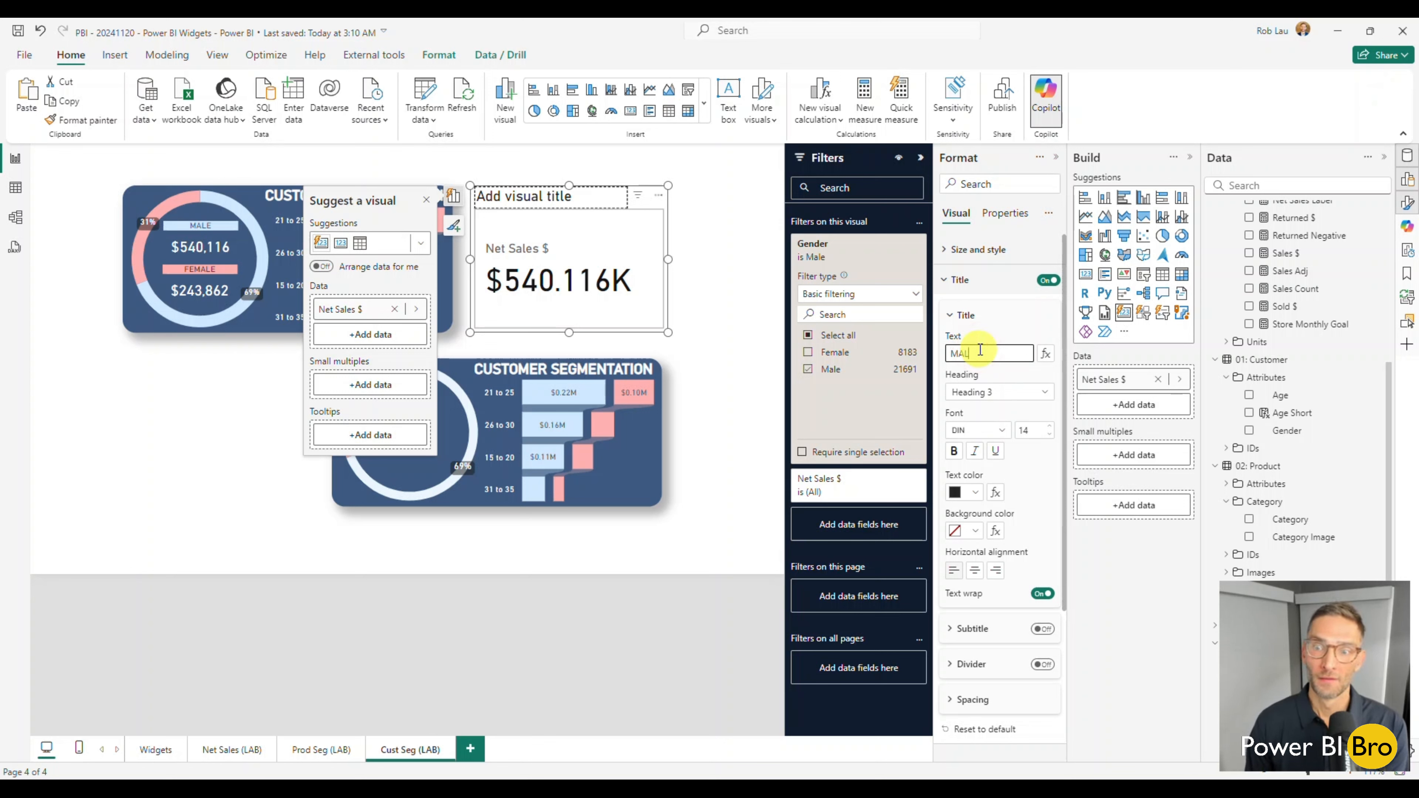
{"action": "left_click", "coordinate": [976, 530]}
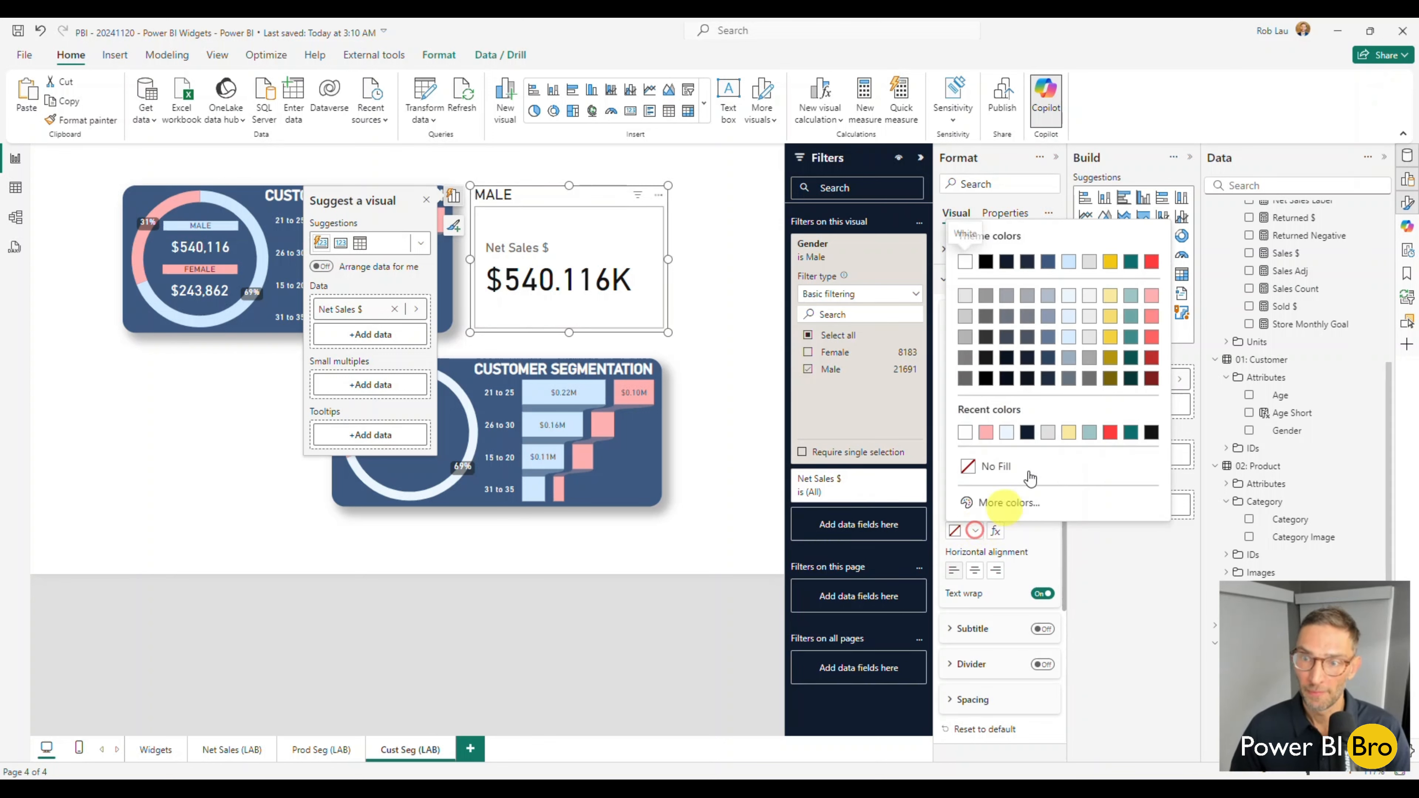
{"action": "left_click", "coordinate": [1070, 264]}
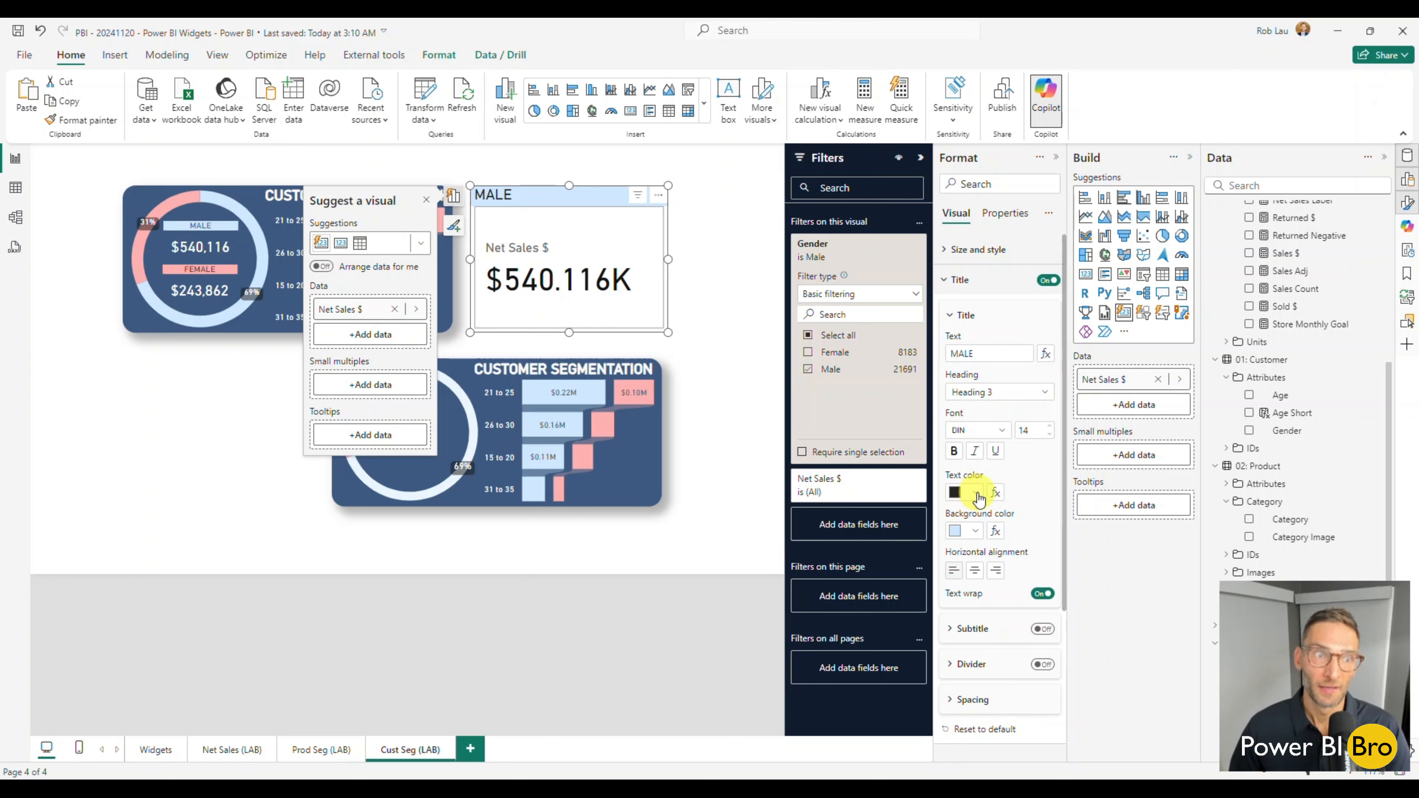
{"action": "left_click", "coordinate": [1049, 439]}
{"action": "left_click", "coordinate": [738, 262]}
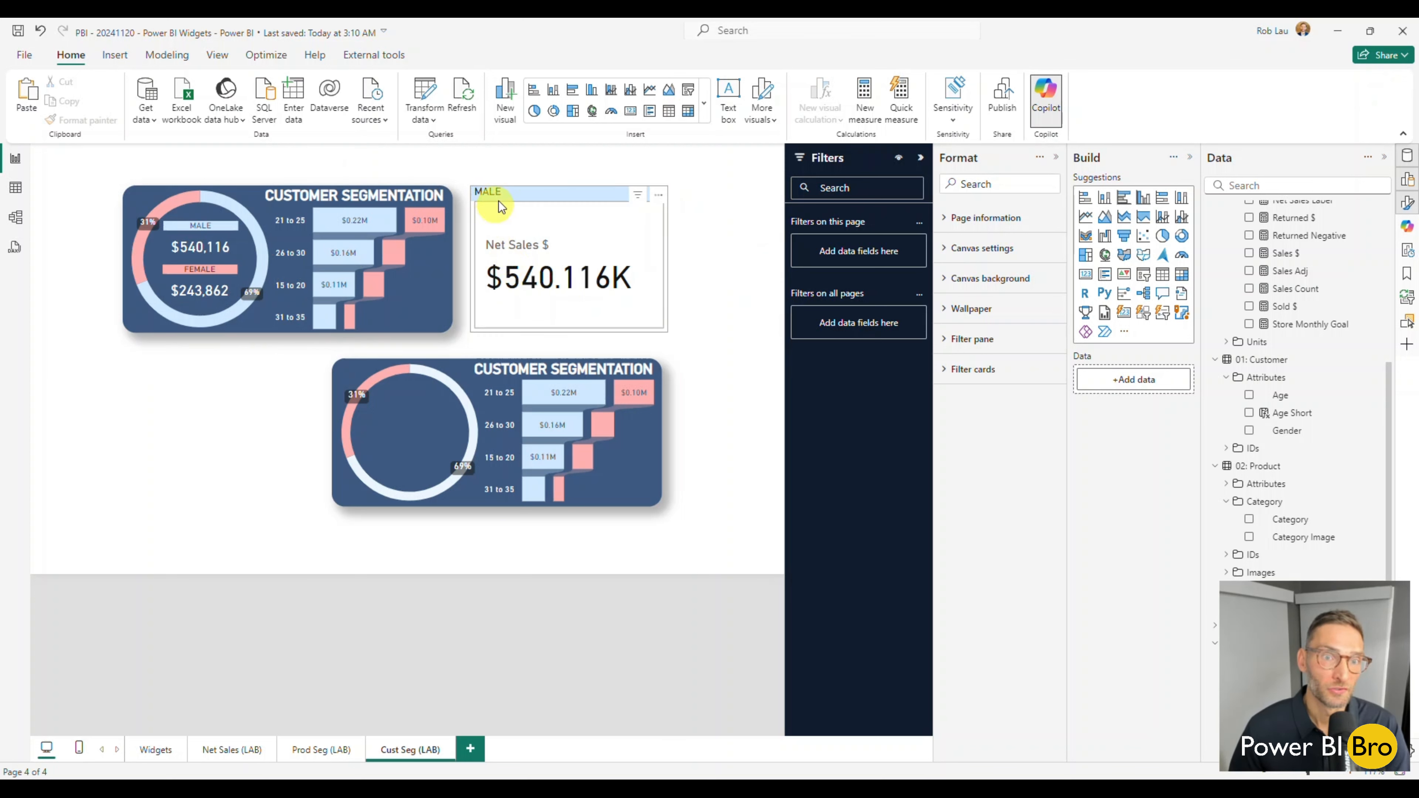
Copy the original MALE card's formatting onto the new card, then shrink and place it in the upper half of the duplicated donut.
{"action": "mouse_move", "coordinate": [255, 236]}
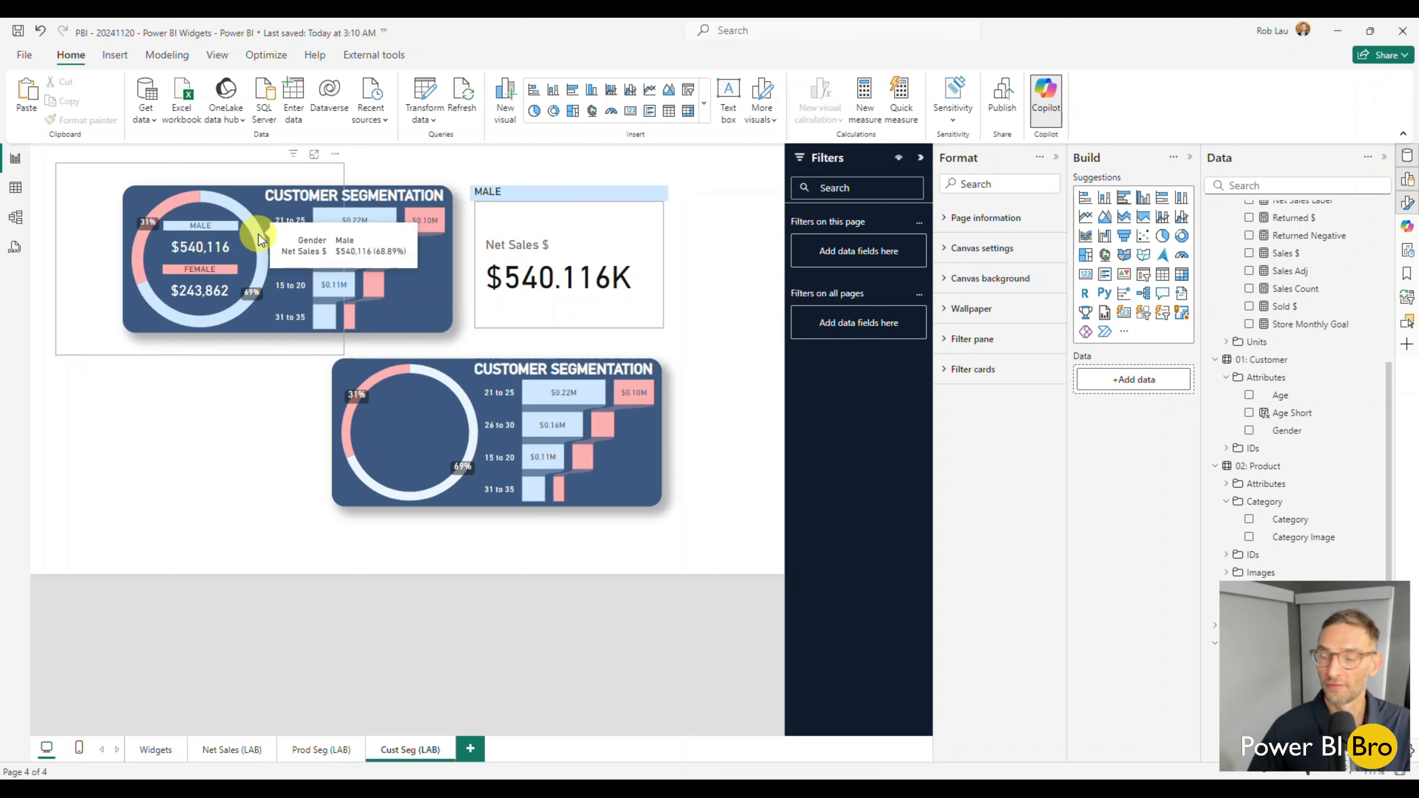
{"action": "left_click", "coordinate": [230, 246]}
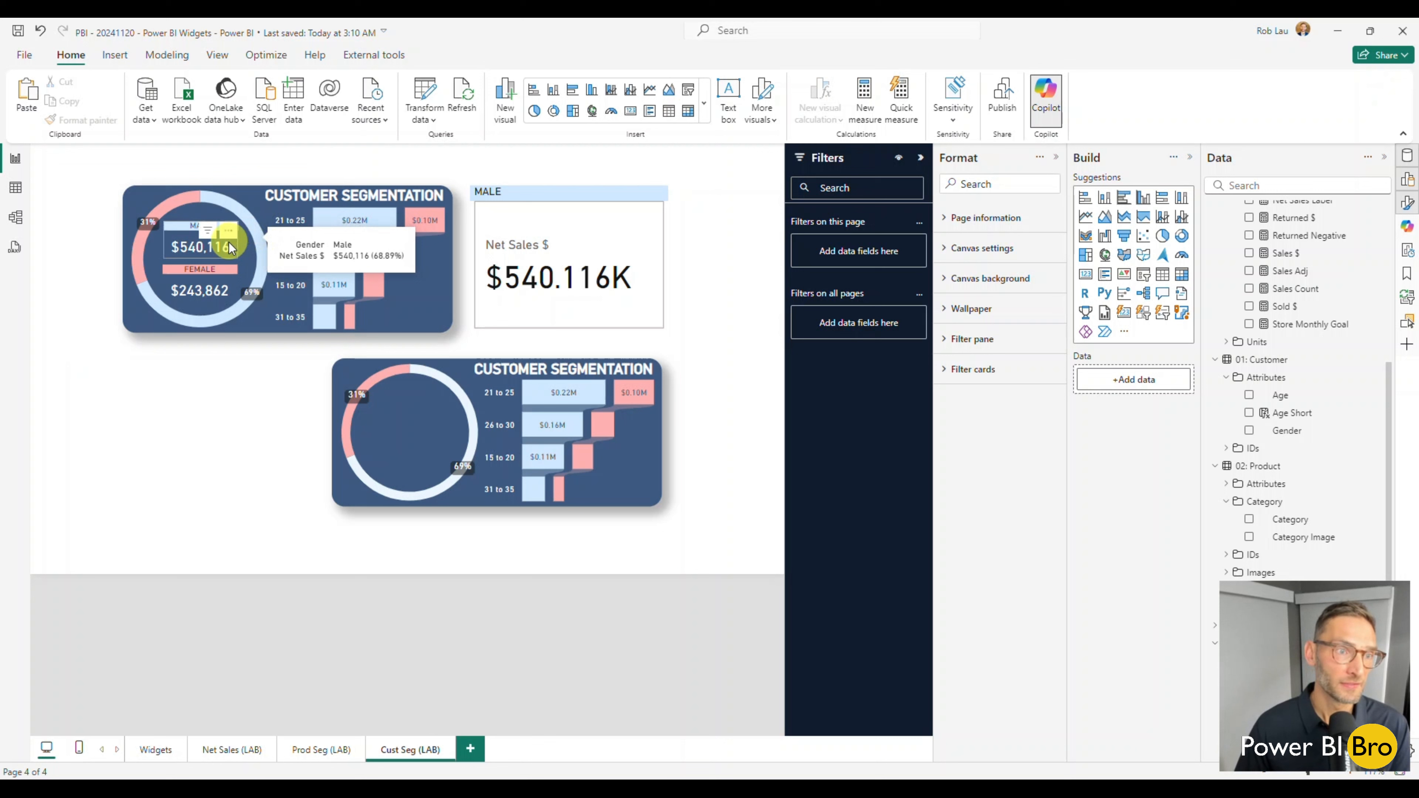
{"action": "left_click", "coordinate": [79, 119]}
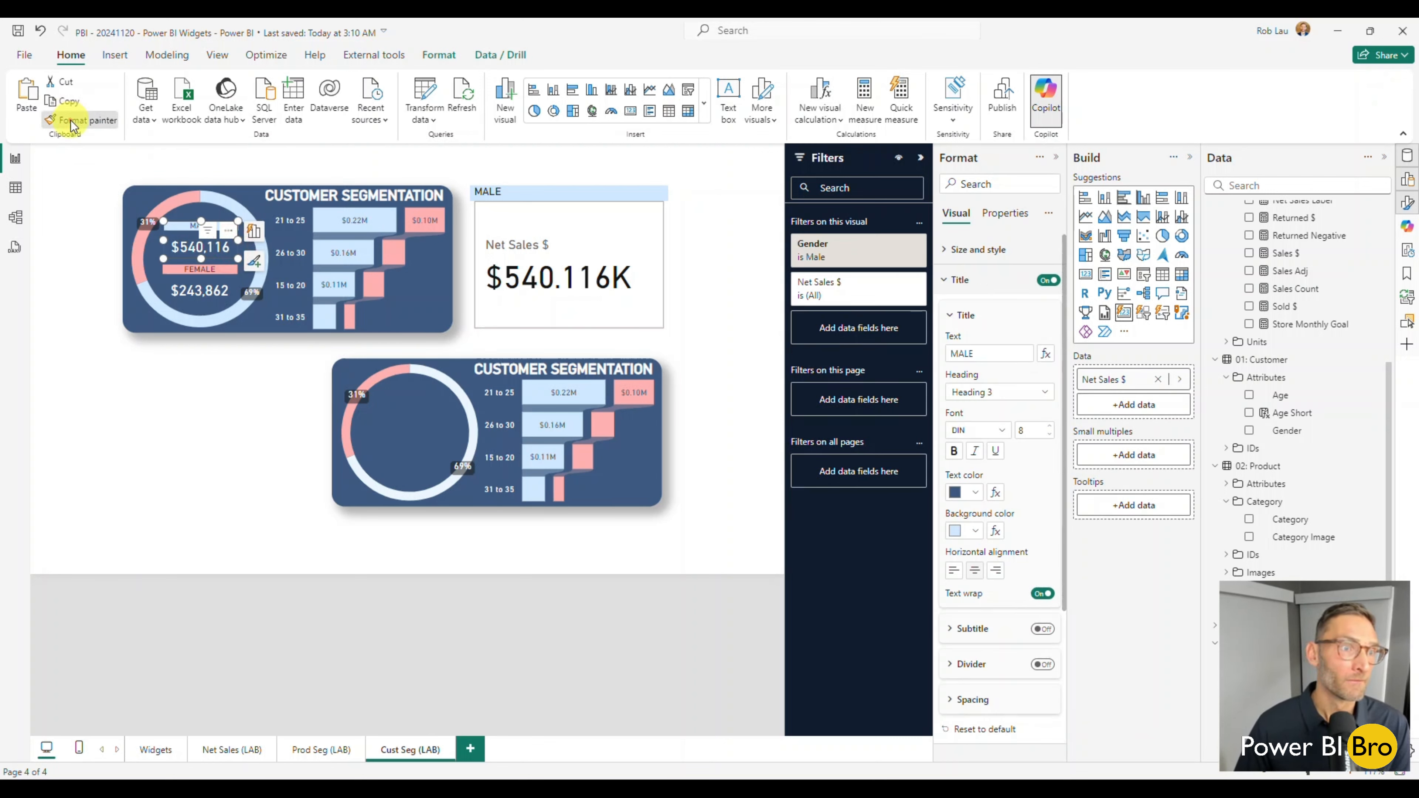
{"action": "left_click", "coordinate": [597, 257]}
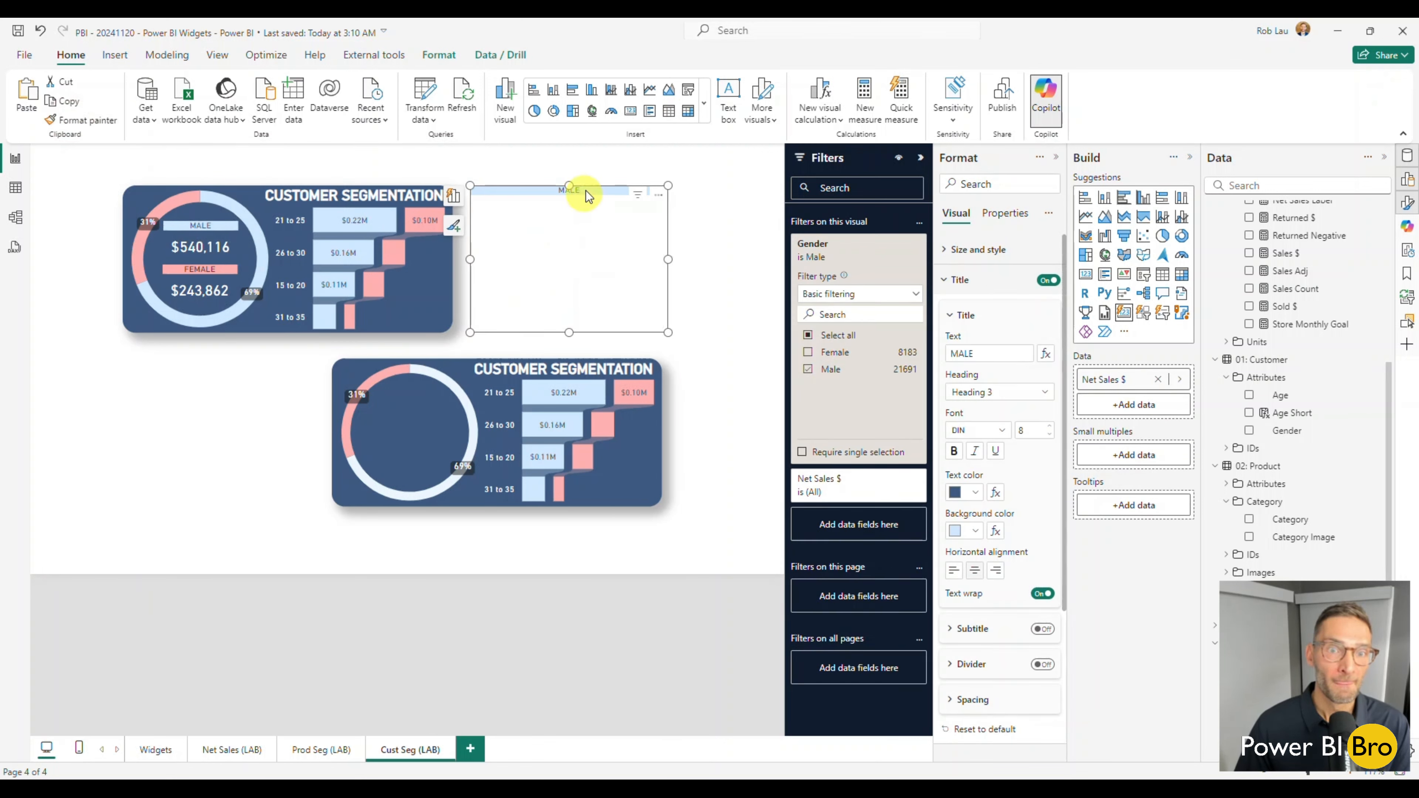
{"action": "left_click_drag", "start_coordinate": [586, 191], "coordinate": [394, 397]}
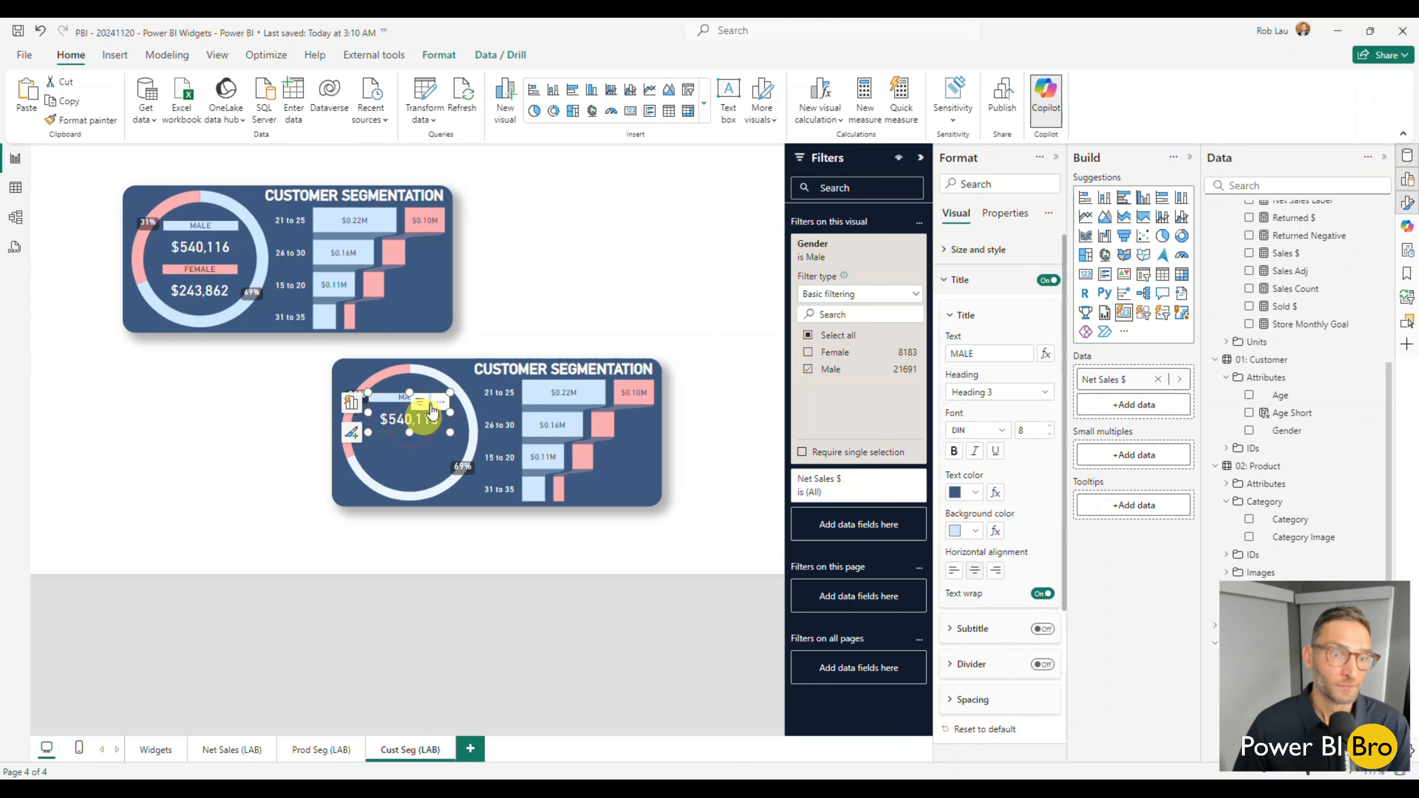
{"action": "left_click", "coordinate": [523, 295]}
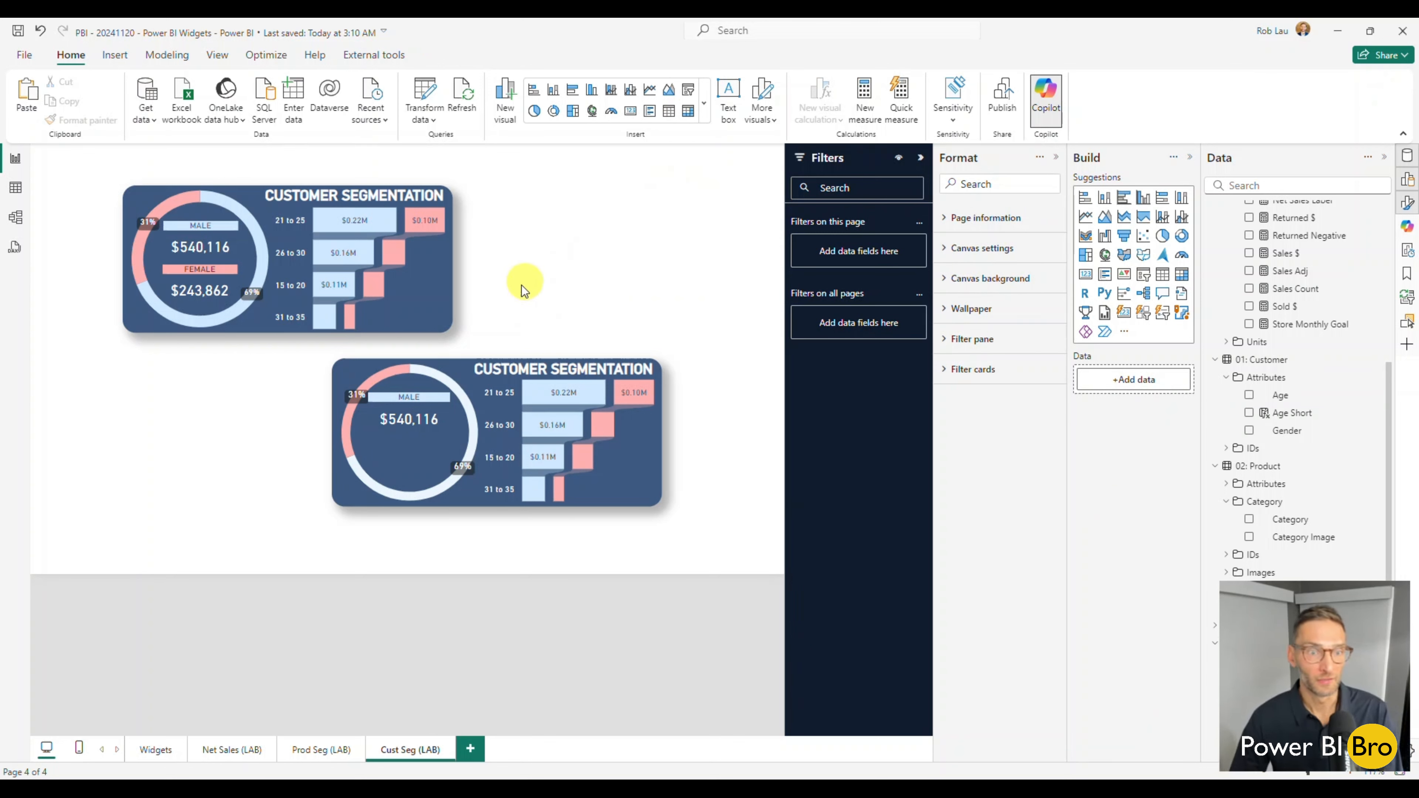
Duplicate the new MALE card and align the copy directly beneath it inside the donut ring.
{"action": "left_click", "coordinate": [402, 407]}
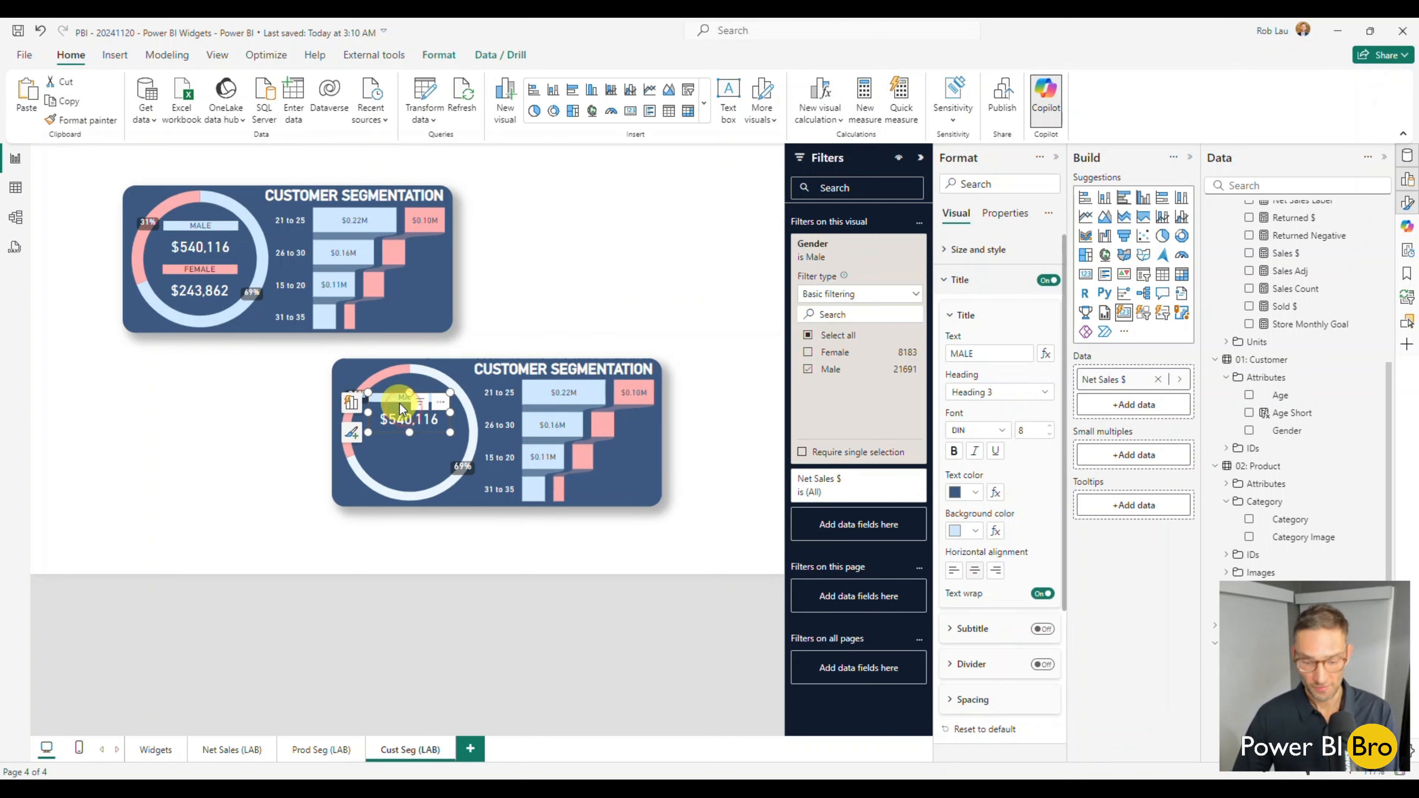
{"action": "key", "text": "ctrl+c"}
{"action": "key", "text": "ctrl+v"}
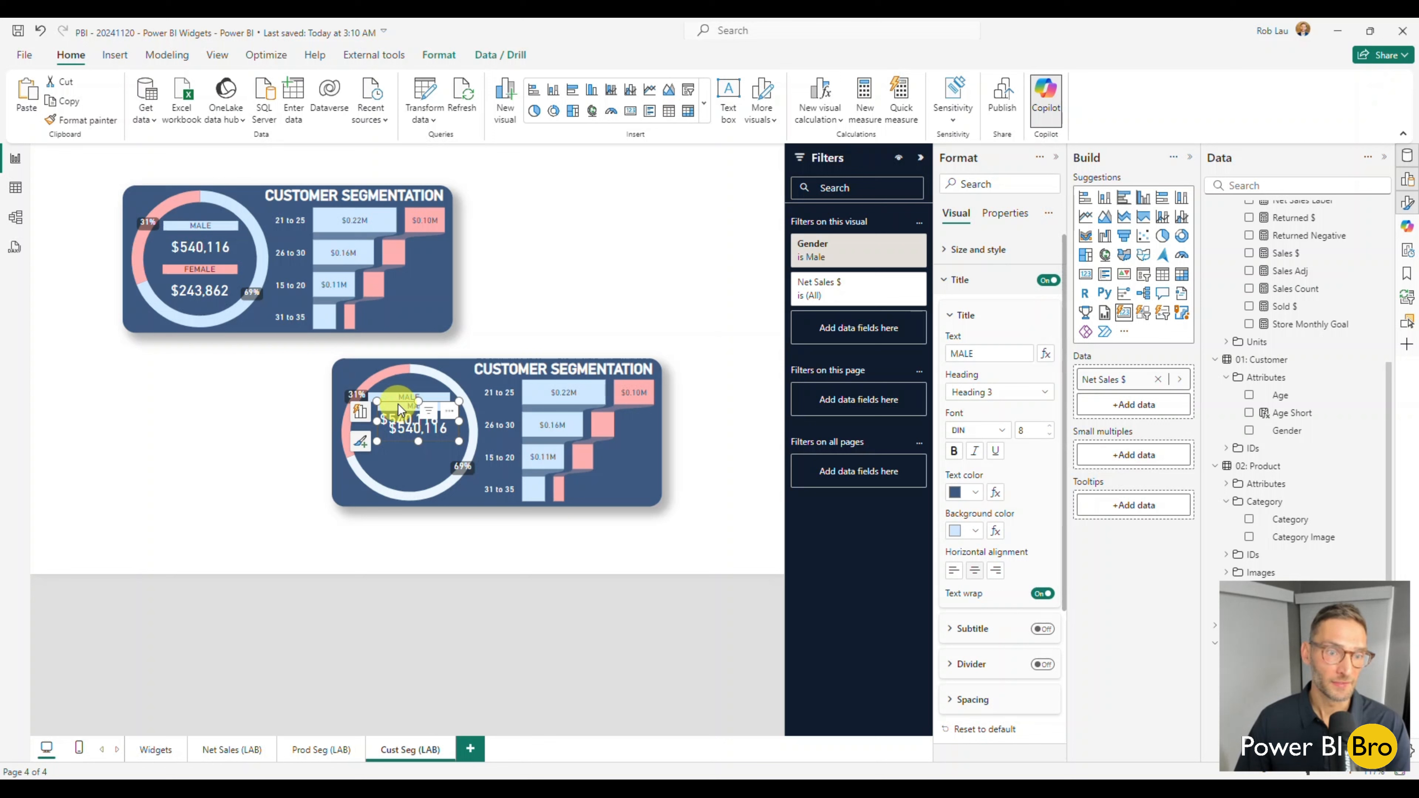
{"action": "left_click_drag", "start_coordinate": [396, 410], "coordinate": [386, 449]}
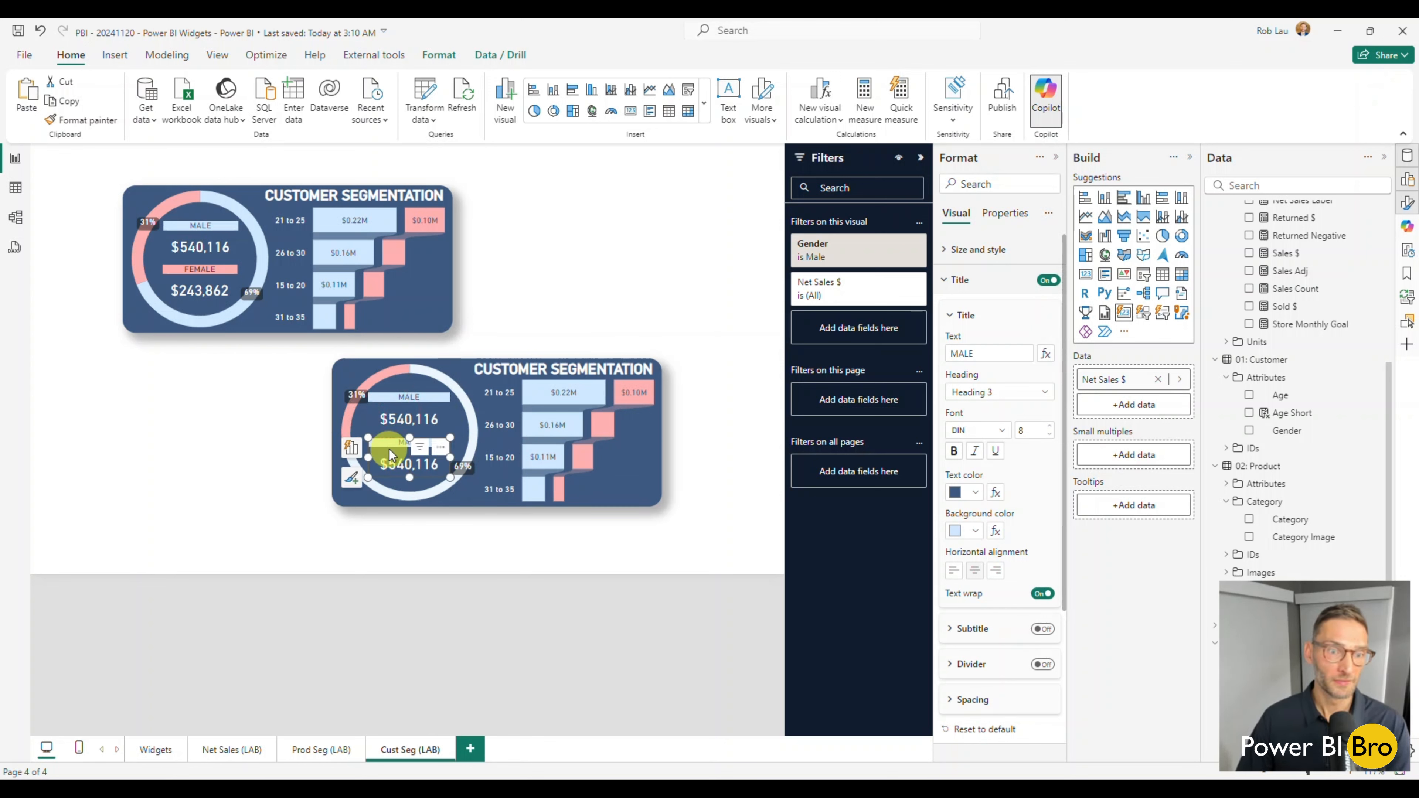
Switch the copied card's Gender filter to Female only and change its title text to FEMALE.
{"action": "left_click", "coordinate": [882, 244]}
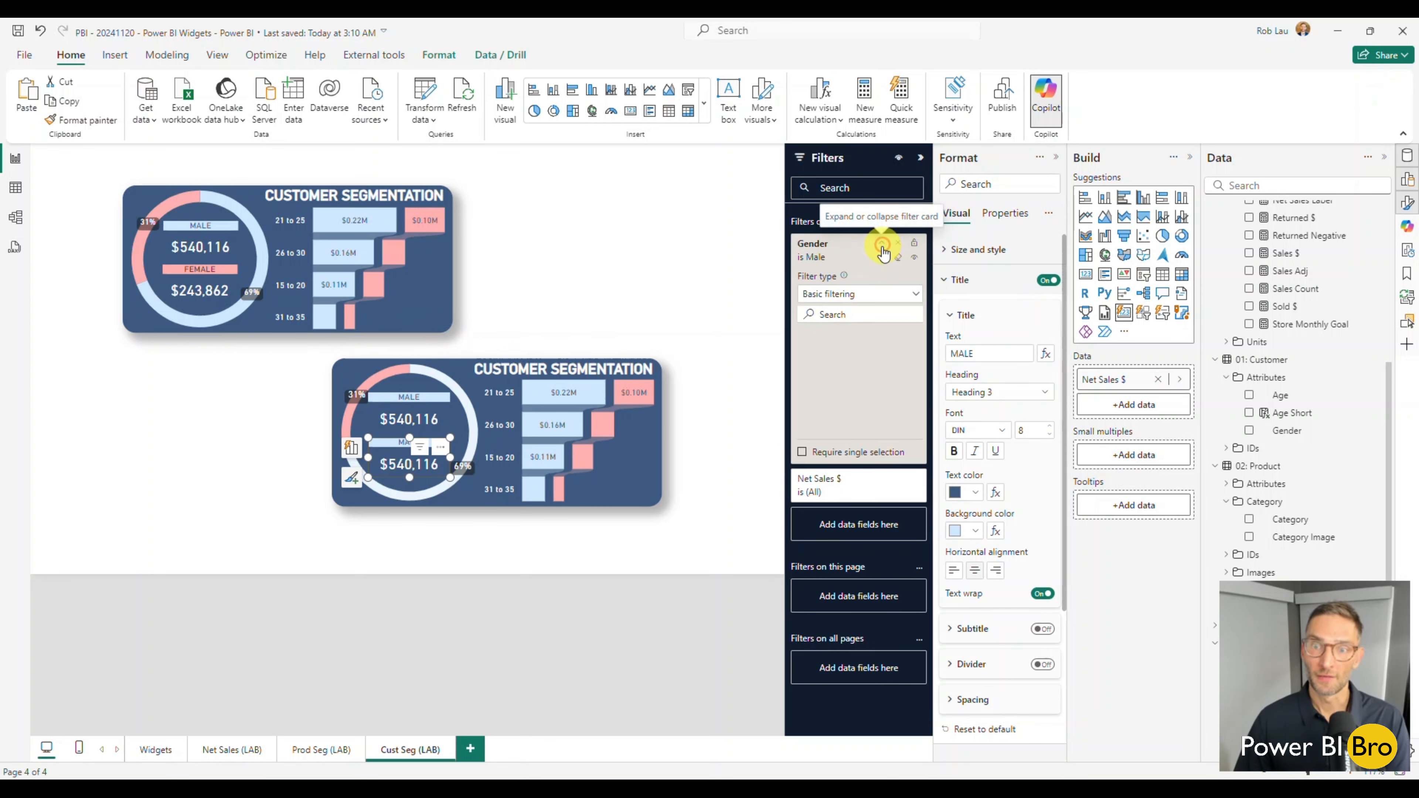
{"action": "left_click", "coordinate": [808, 353]}
{"action": "left_click", "coordinate": [808, 370]}
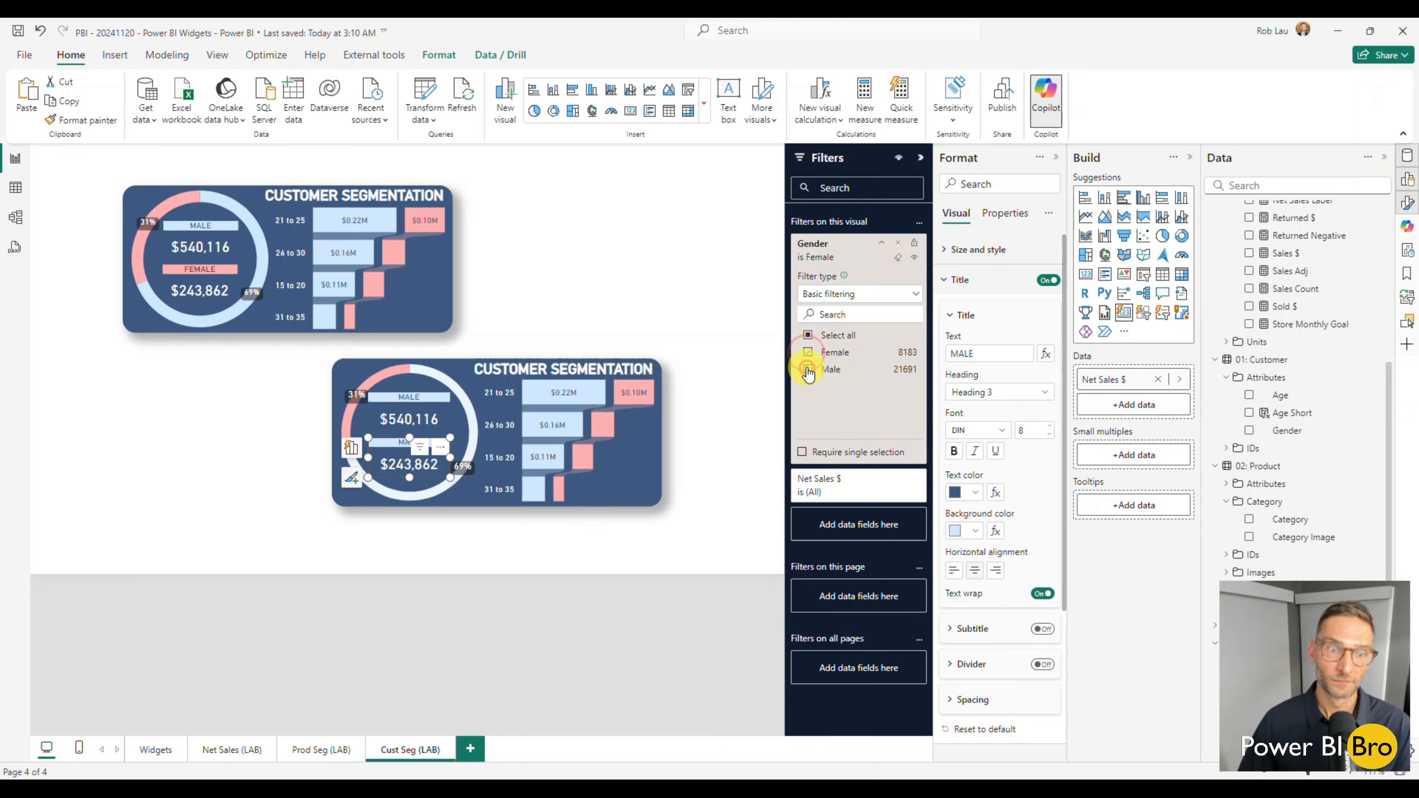
{"action": "double_click", "coordinate": [996, 353]}
{"action": "type", "text": "FE"}
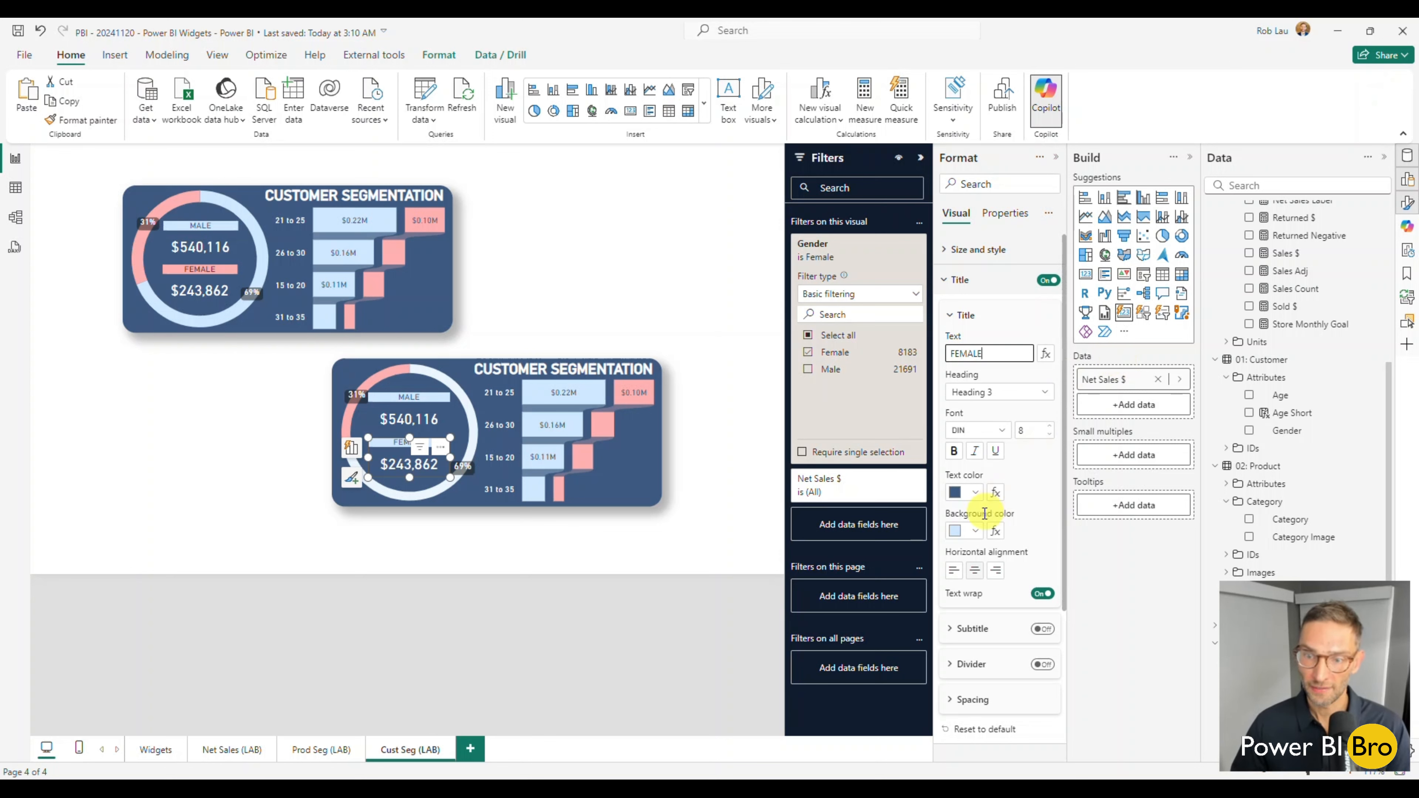
Give the FEMALE title a light pink background and dark red text.
{"action": "left_click", "coordinate": [975, 530]}
{"action": "left_click", "coordinate": [1150, 297]}
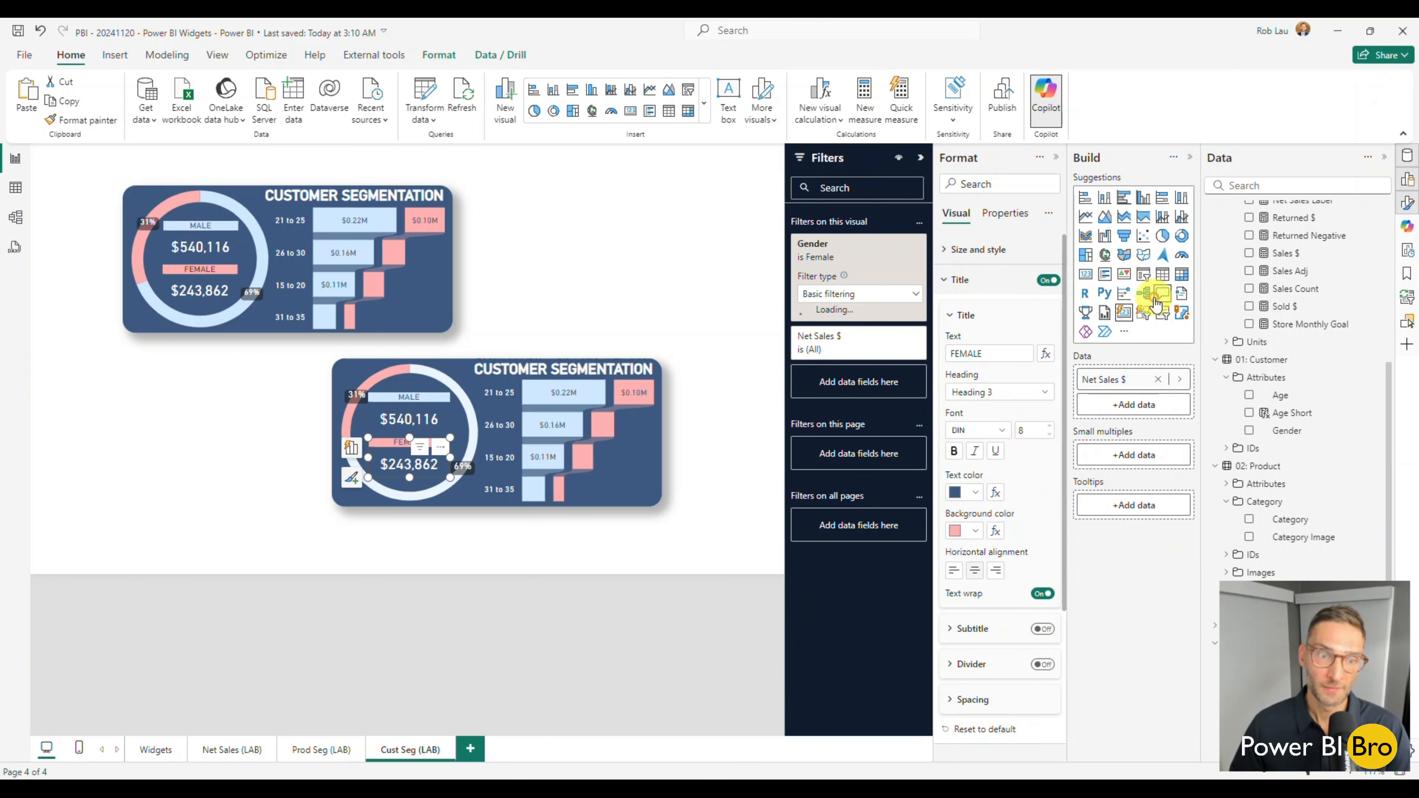
{"action": "left_click", "coordinate": [977, 492]}
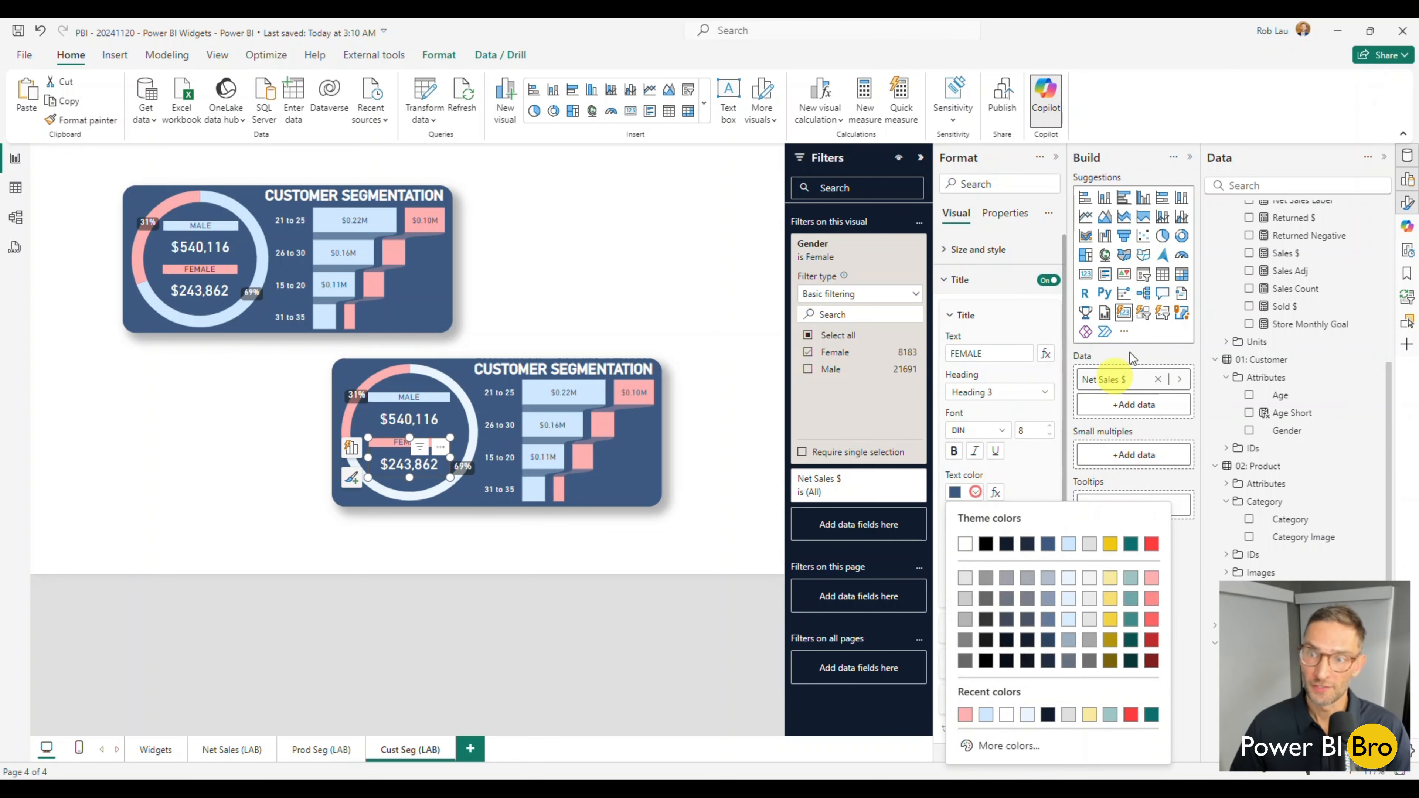
{"action": "left_click", "coordinate": [1151, 548]}
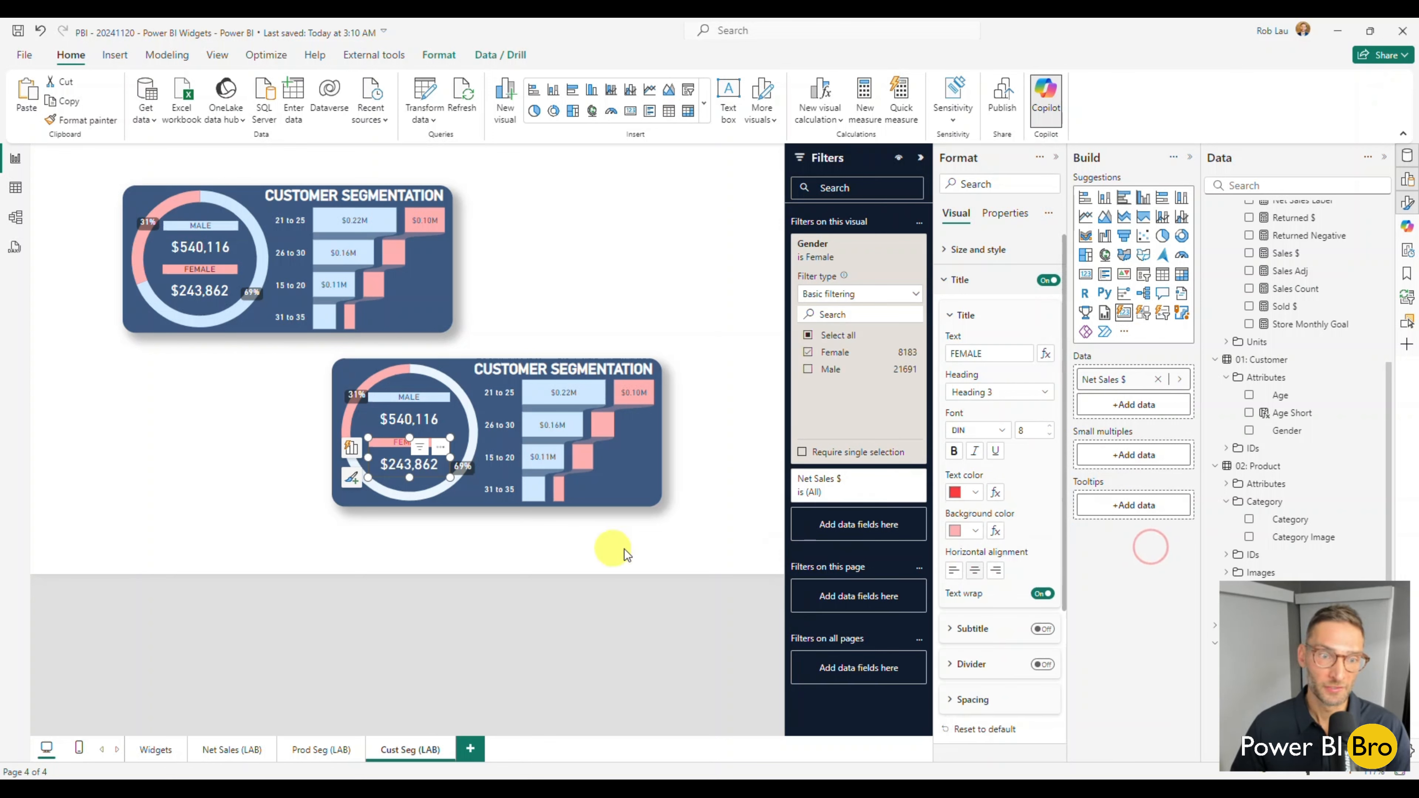
{"action": "left_click", "coordinate": [975, 492]}
{"action": "left_click", "coordinate": [1151, 661]}
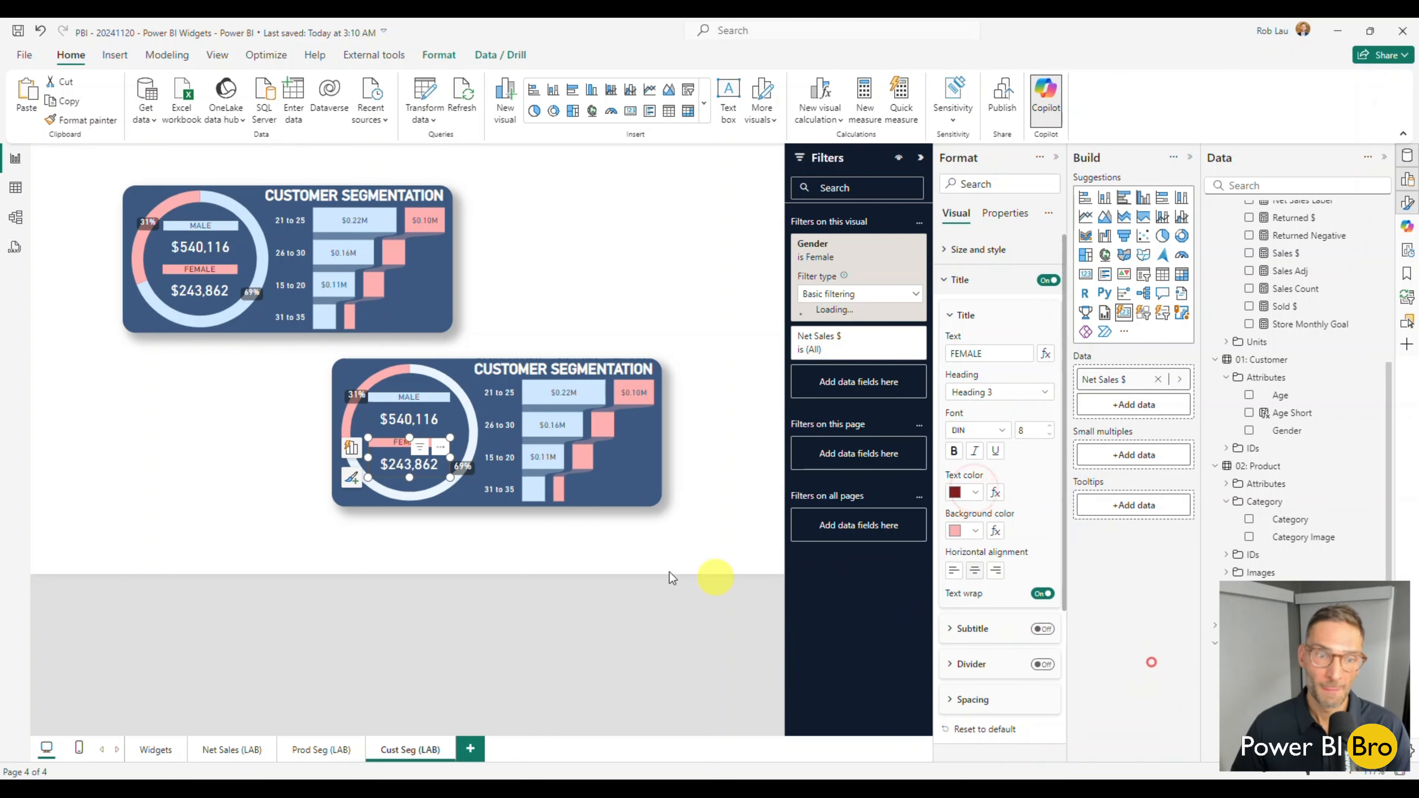
{"action": "left_click", "coordinate": [499, 552]}
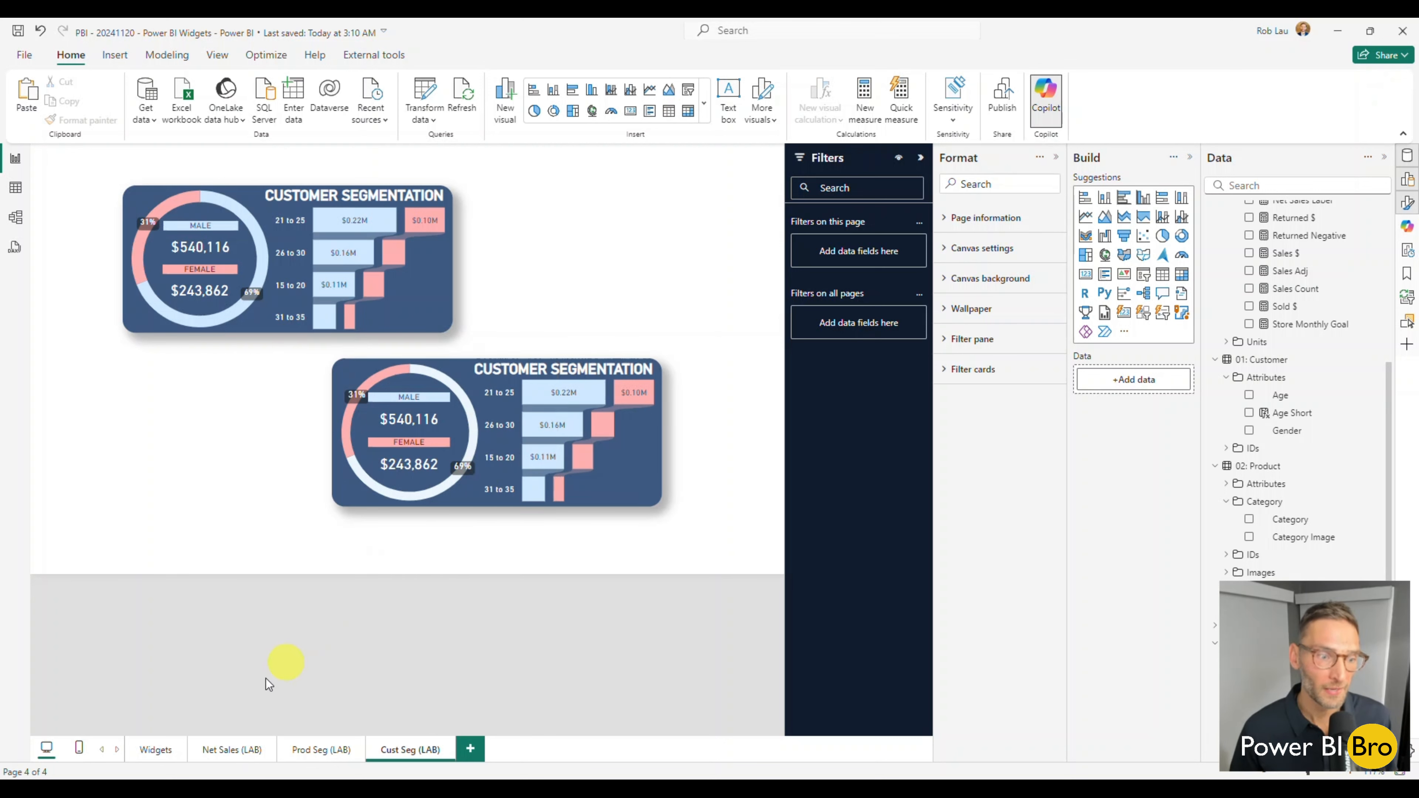
Review the Widgets, Net Sales (LAB) and Prod Seg (LAB) pages, then return to Cust Seg (LAB).
{"action": "left_click", "coordinate": [151, 750]}
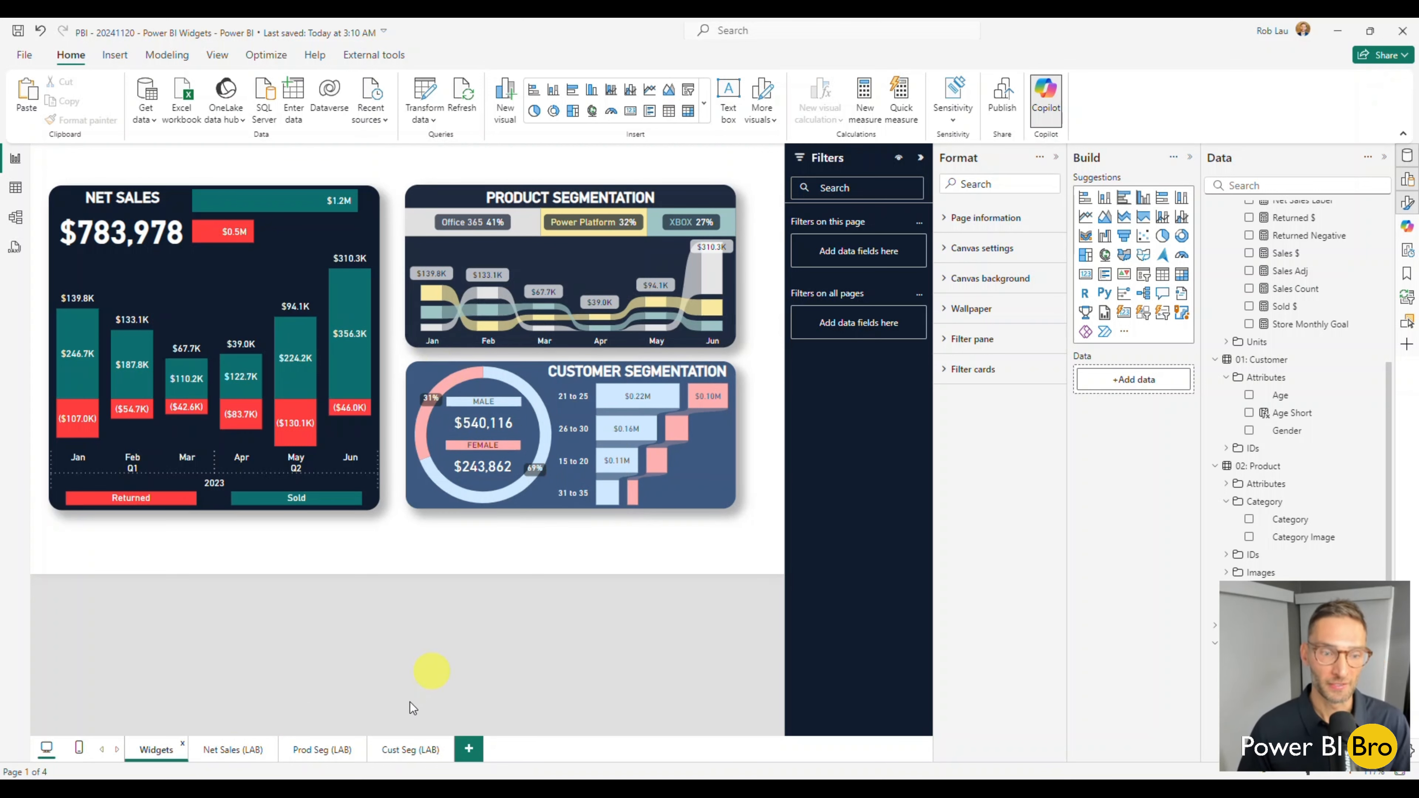
{"action": "left_click", "coordinate": [231, 751]}
{"action": "left_click", "coordinate": [294, 752]}
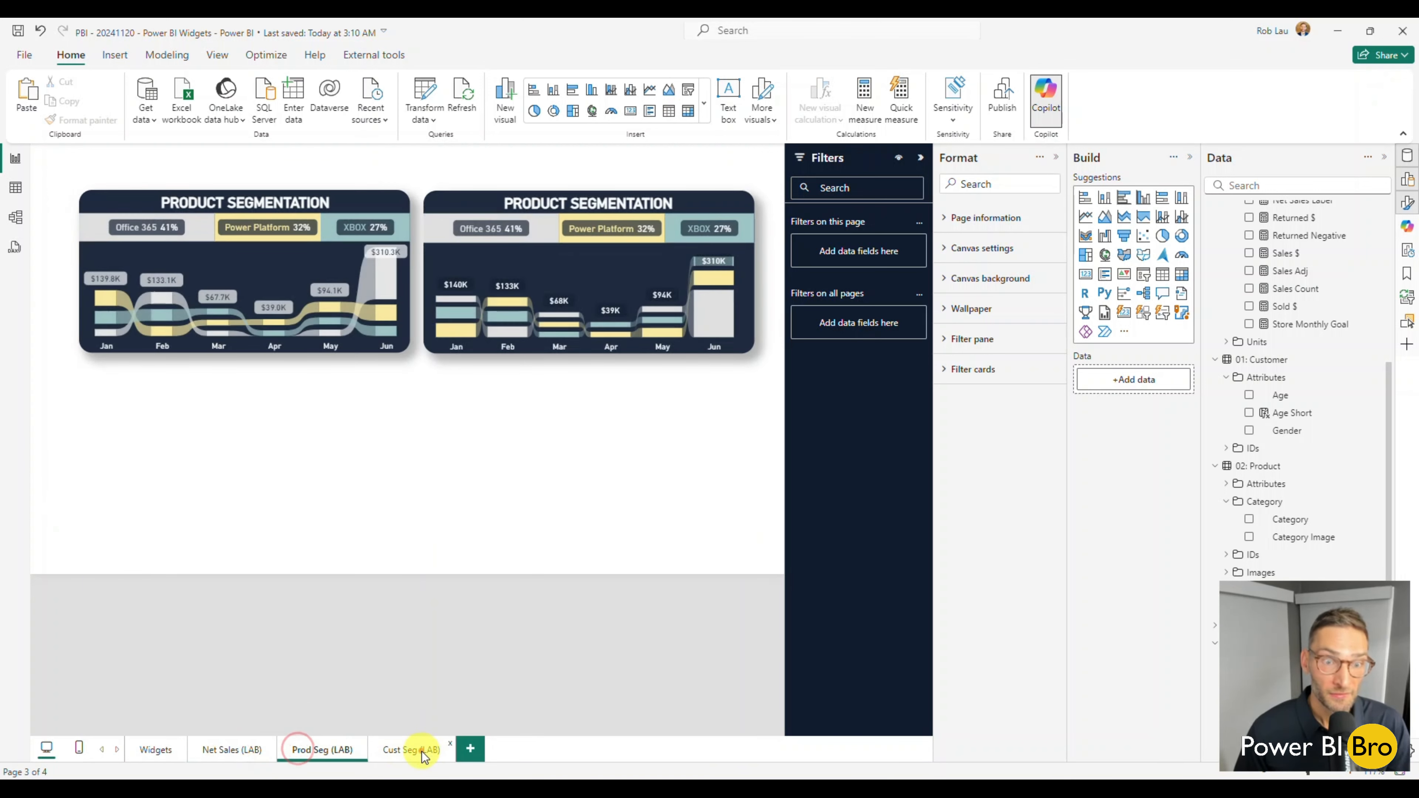
{"action": "left_click", "coordinate": [421, 752]}
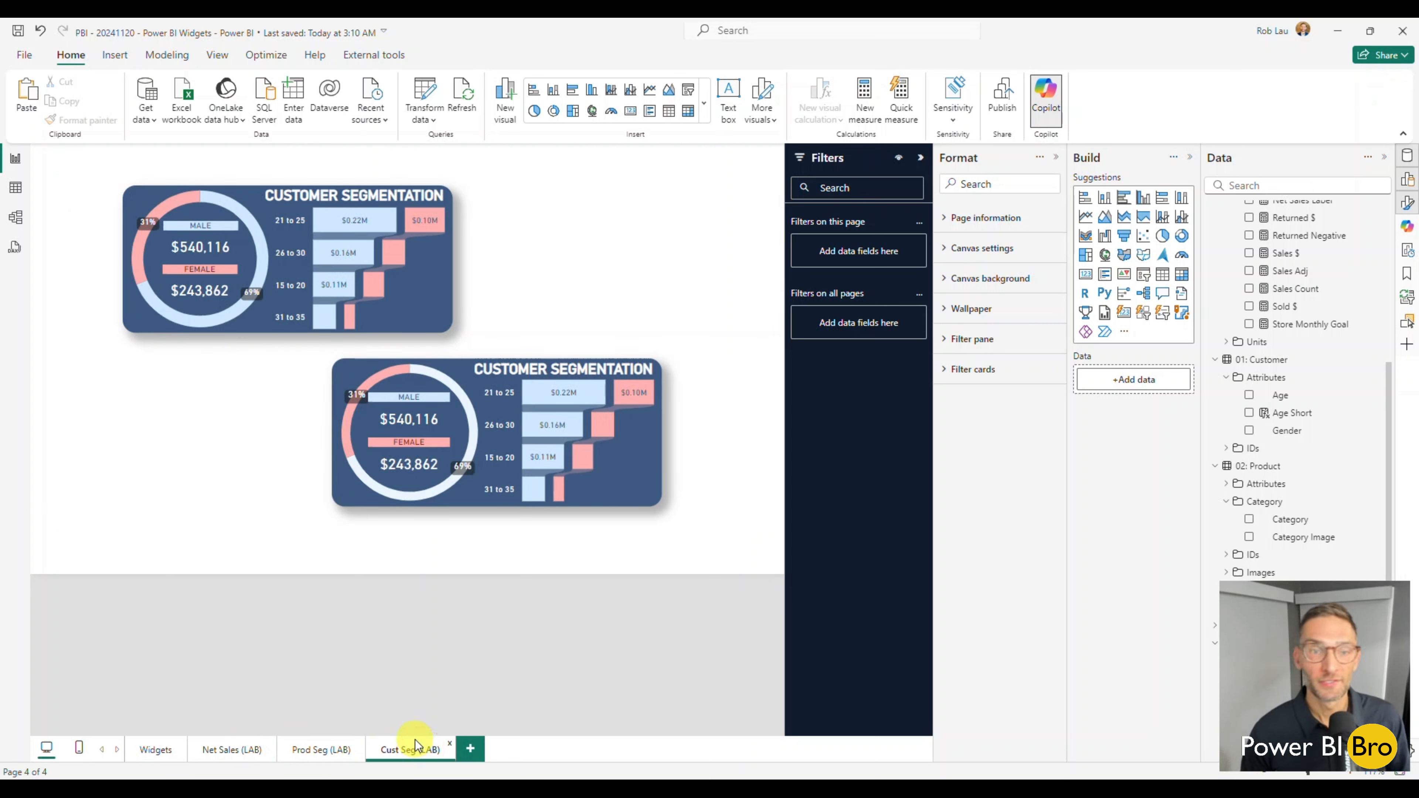